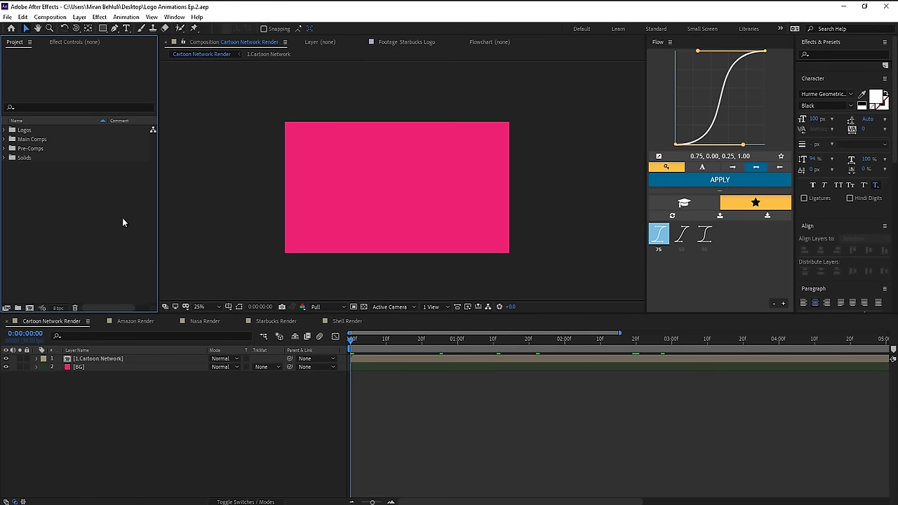
- Expand the Logos folder in the project and select the CN Logo file
left_click(33, 131)
left_click(7, 130)
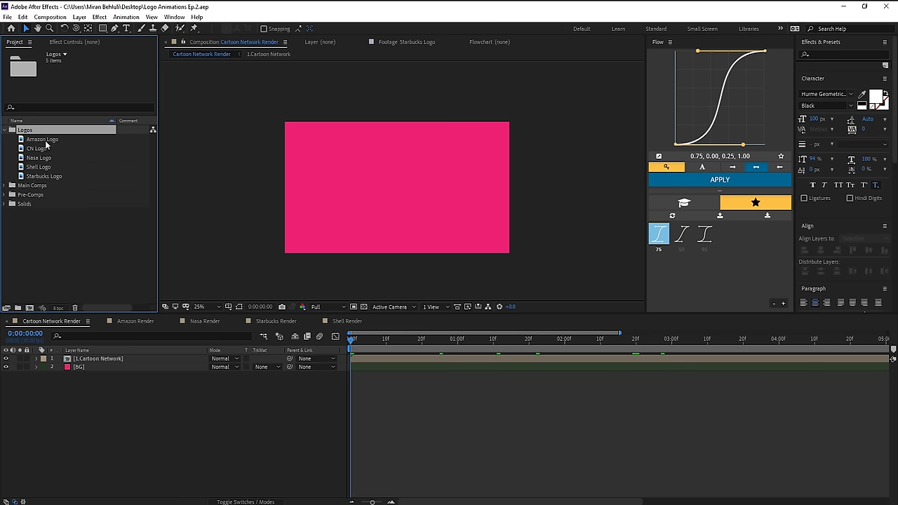
left_click(41, 148)
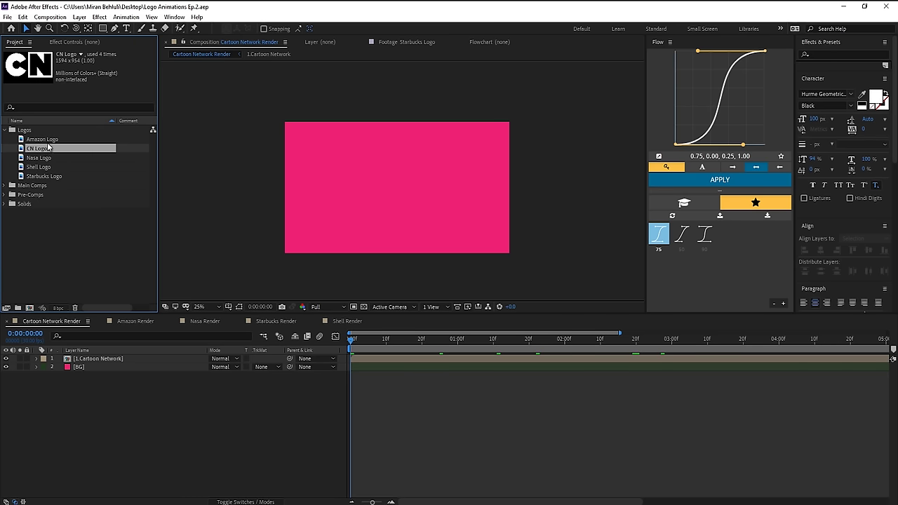
- Create a 1920 x 1080 composition named CN Tutorial at 30 frames per second, lasting 10 seconds
left_click(50, 16)
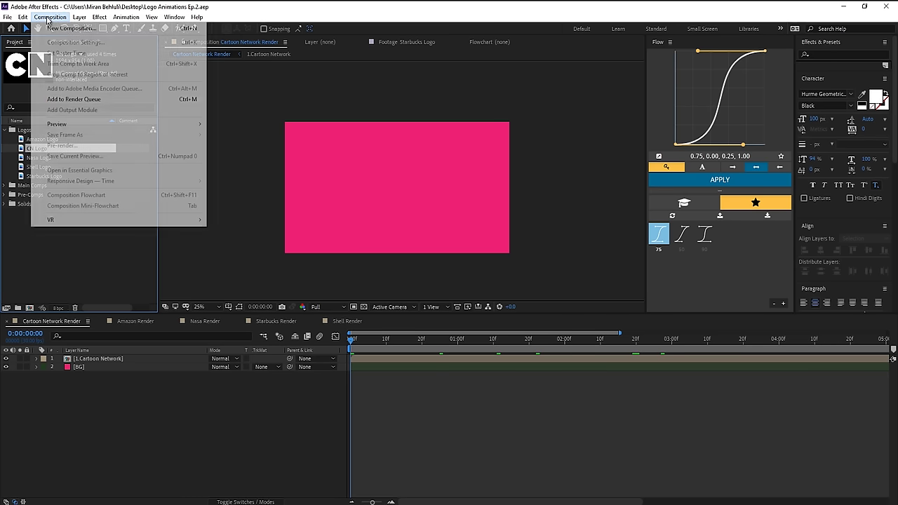
left_click(93, 29)
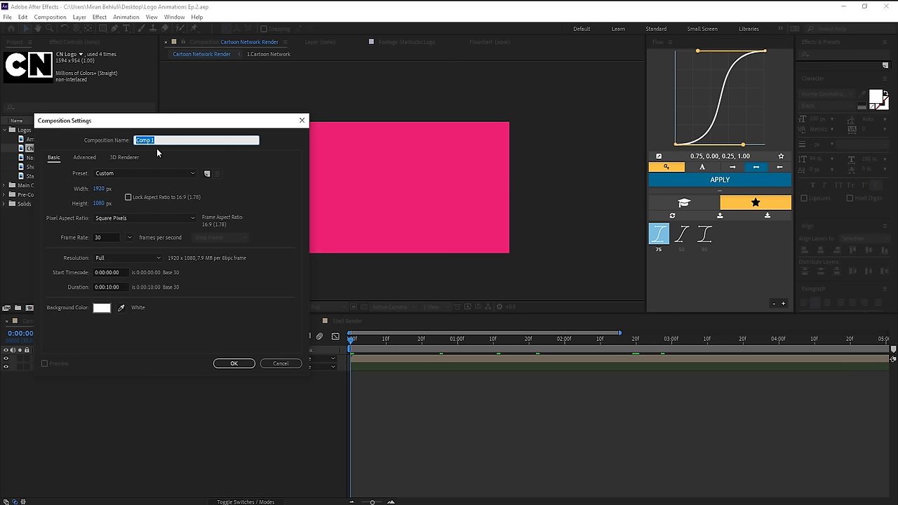
type("CN Tutorial")
left_click(85, 191)
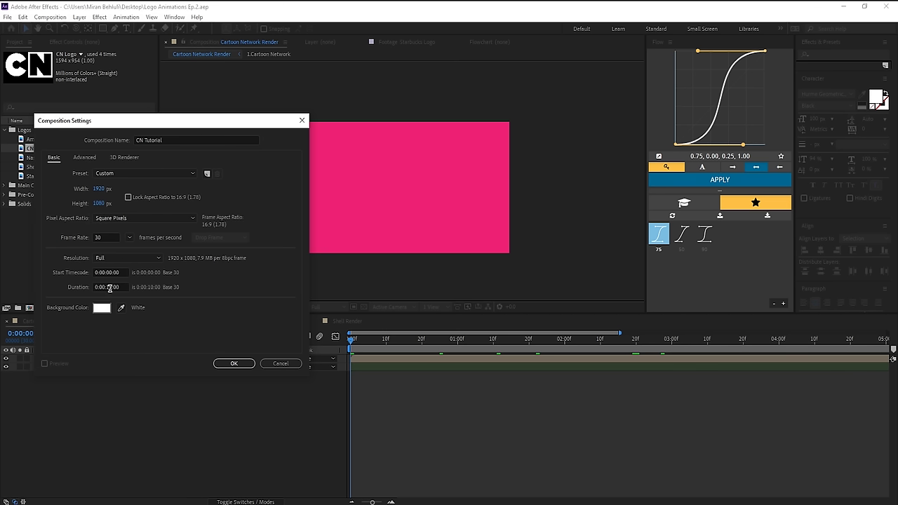
left_click(241, 365)
- Add CN Logo to the CN Tutorial composition and hide its layer
left_click_drag(37, 150, 224, 385)
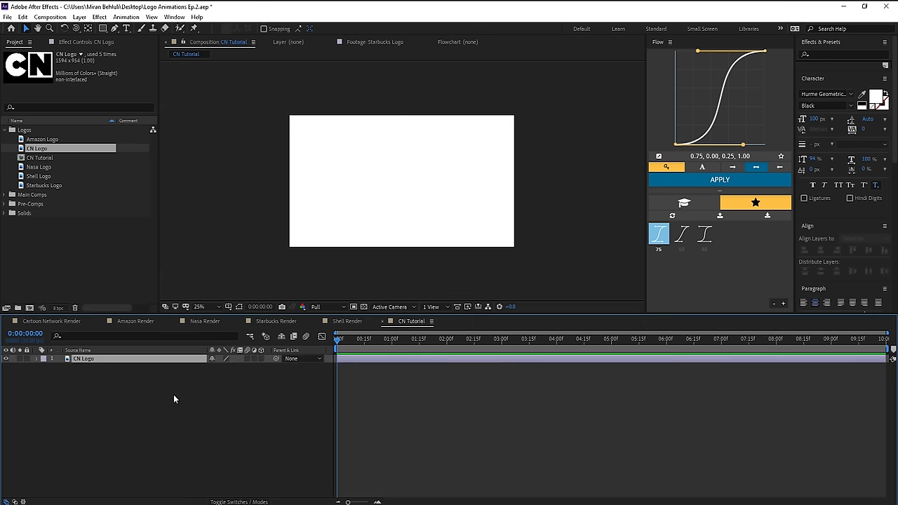
left_click(175, 398)
left_click(7, 359)
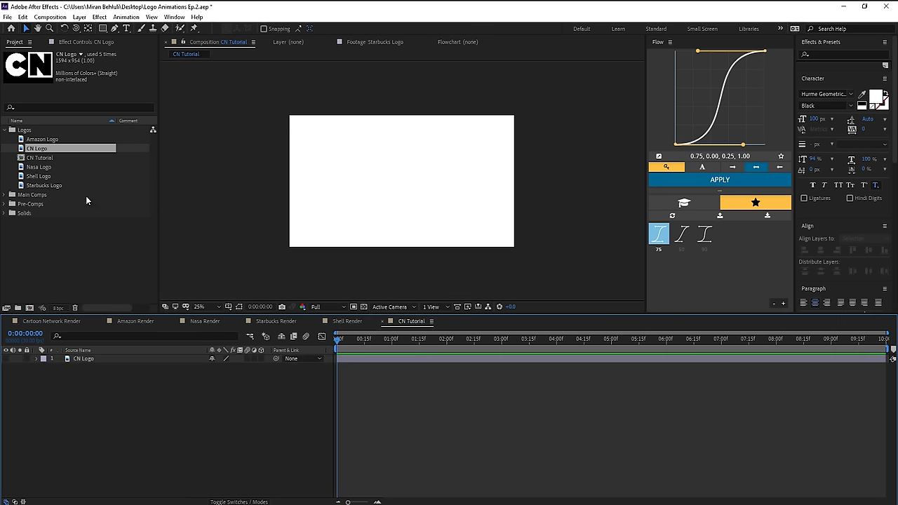
- Create a magenta solid named BG that matches the composition size
left_click(79, 17)
mouse_move(91, 28)
left_click(267, 39)
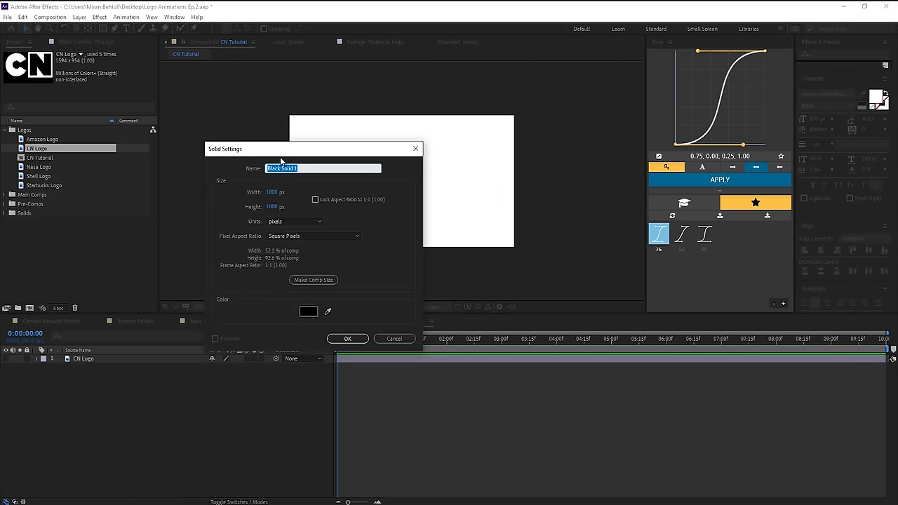
left_click(314, 279)
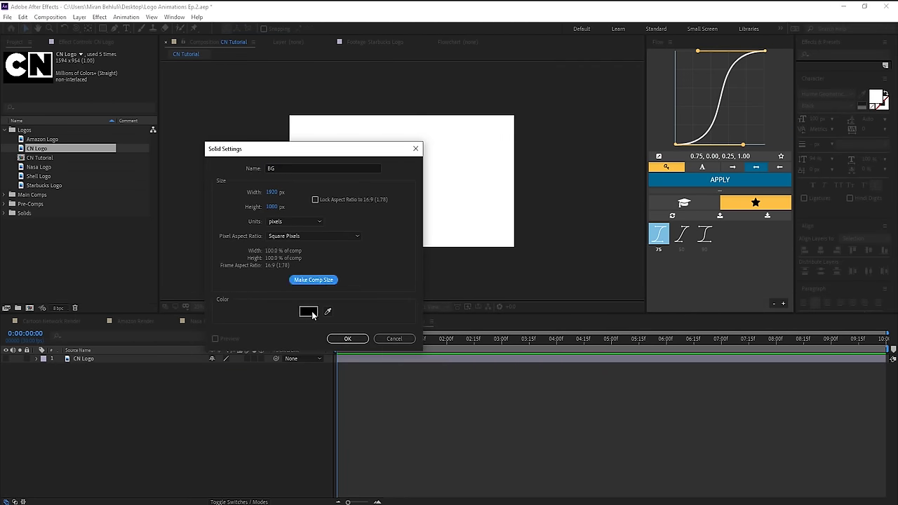
left_click(308, 312)
left_click(683, 294)
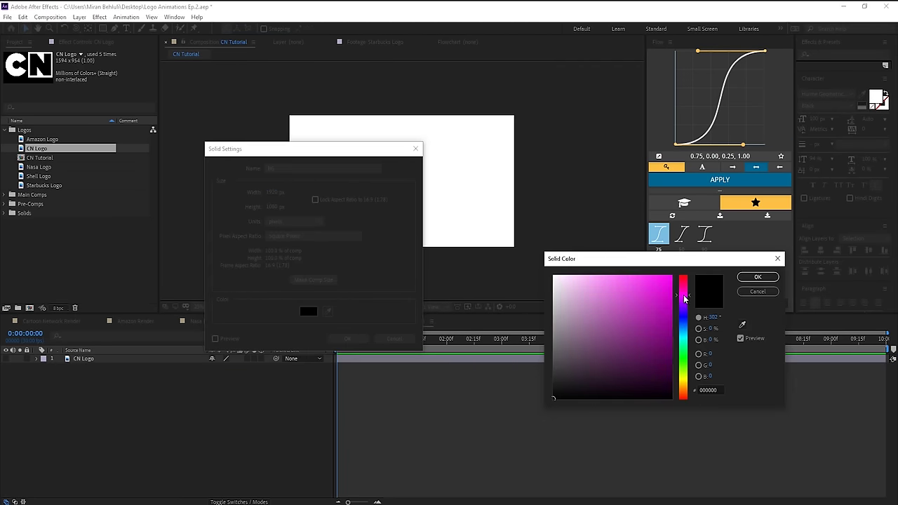
left_click(670, 276)
left_click(758, 277)
left_click(346, 338)
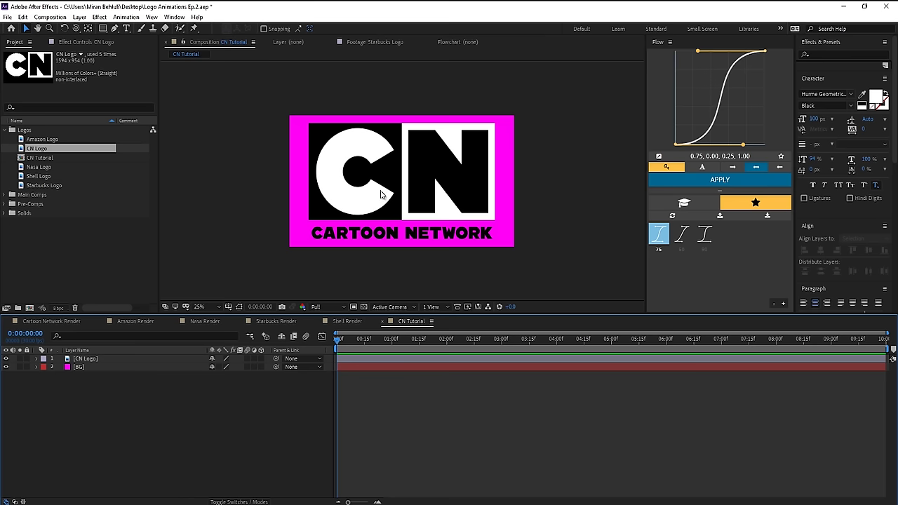
- Create a black (000000) solid named Front Side, 1000 x 1000 px
left_click(79, 17)
mouse_move(136, 29)
left_click(242, 38)
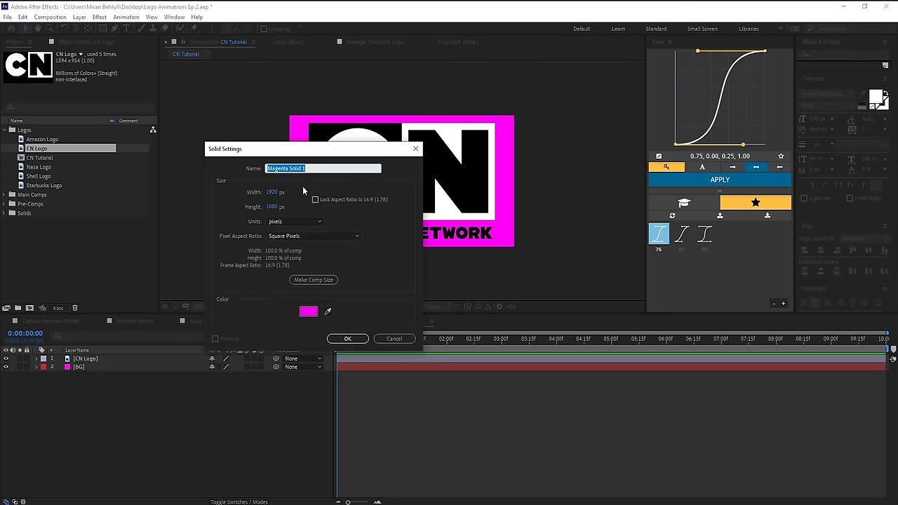
type("Front Side")
left_click(275, 192)
type("1000")
key("Tab")
type("1000")
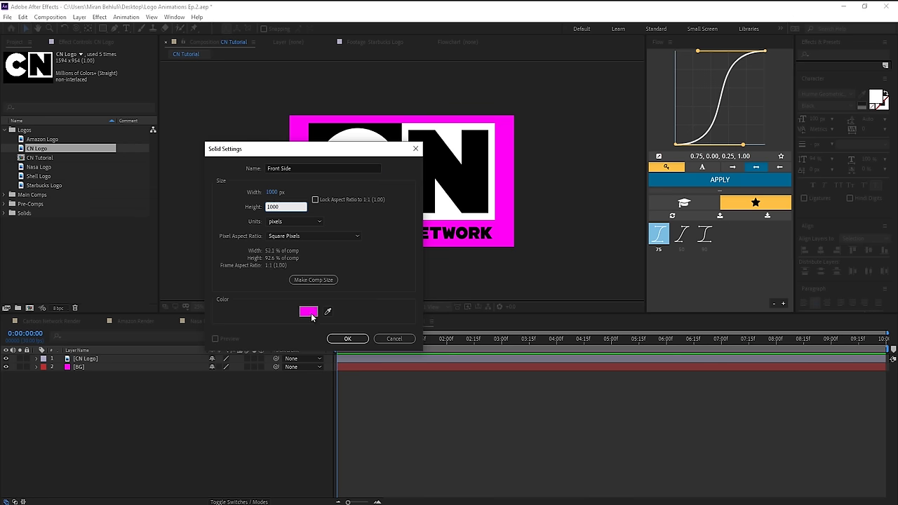
left_click(308, 311)
type("000000")
left_click(751, 276)
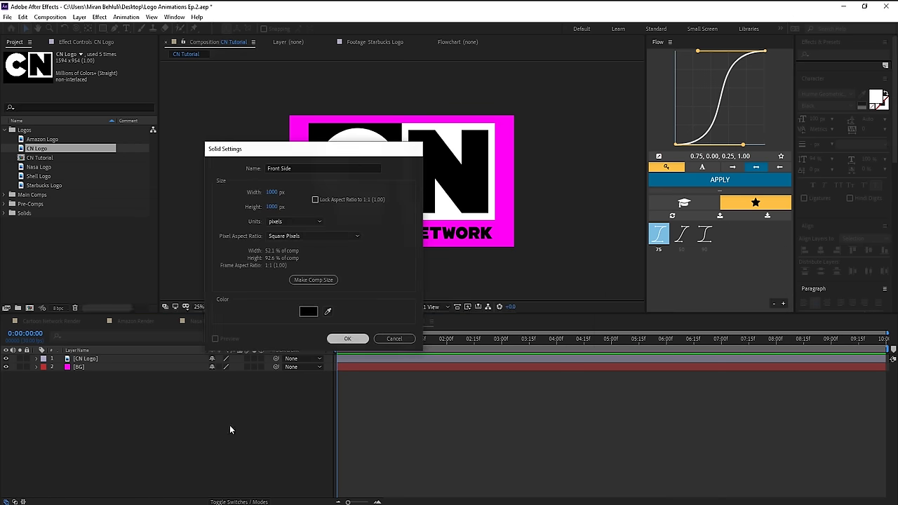
key("Return")
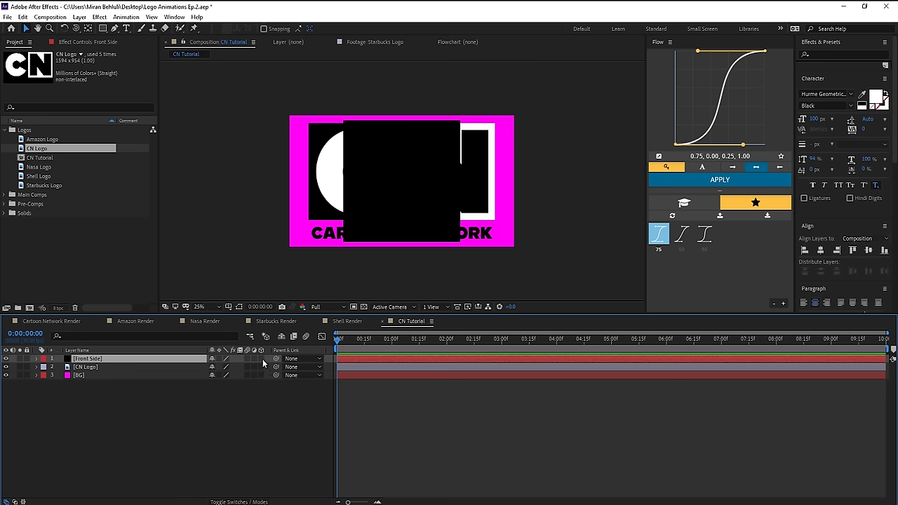
- Make the Front Side solid a 3D layer
left_click(261, 359)
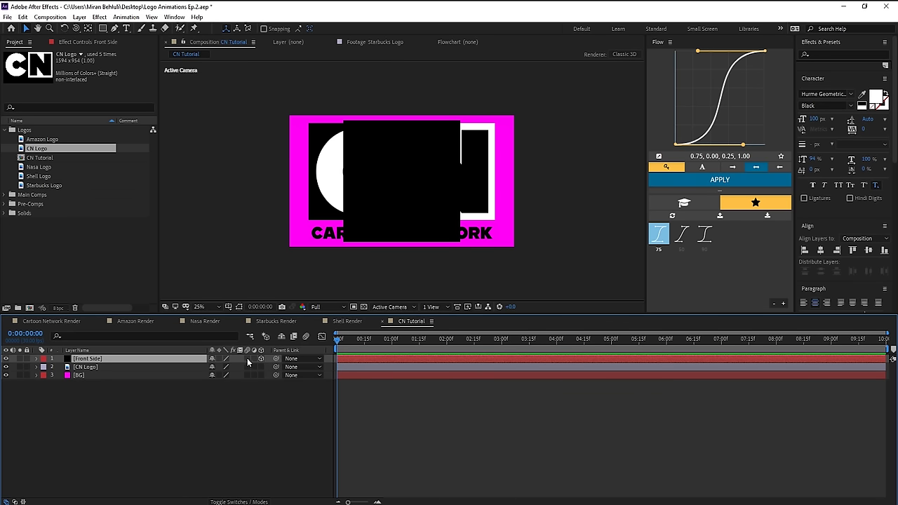
left_click(247, 501)
left_click(247, 502)
left_click(247, 501)
left_click(247, 501)
left_click(247, 502)
left_click(246, 501)
left_click(392, 209)
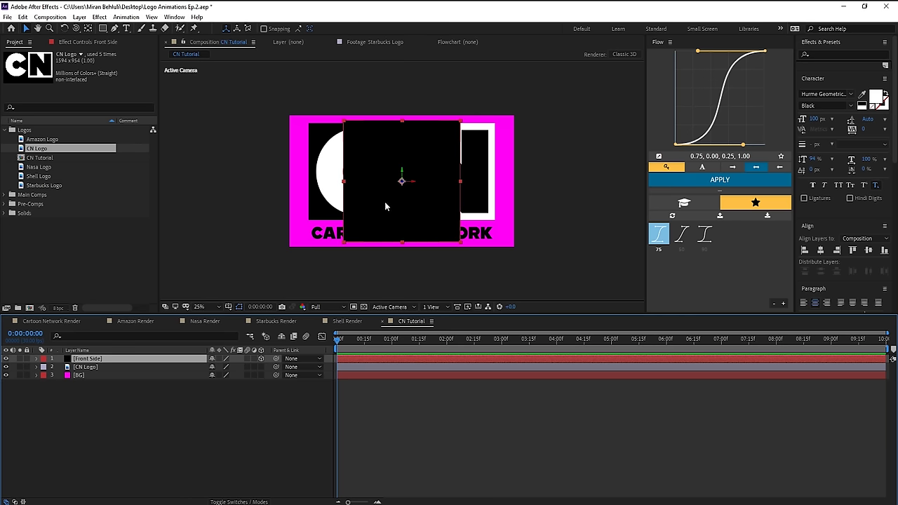
left_click_drag(374, 200, 489, 200)
key("ctrl+shift+z")
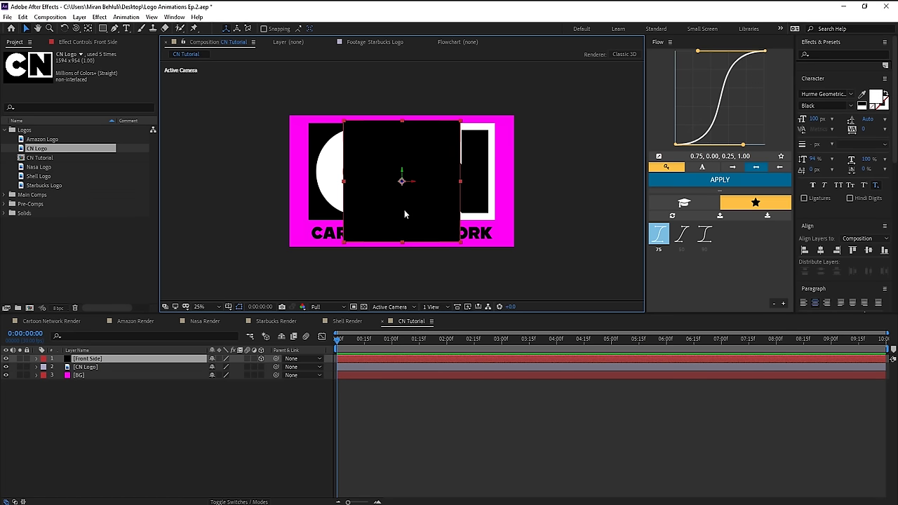
- Move Front Side's anchor point to the middle of its right edge and center the layer in the composition
left_click(86, 29)
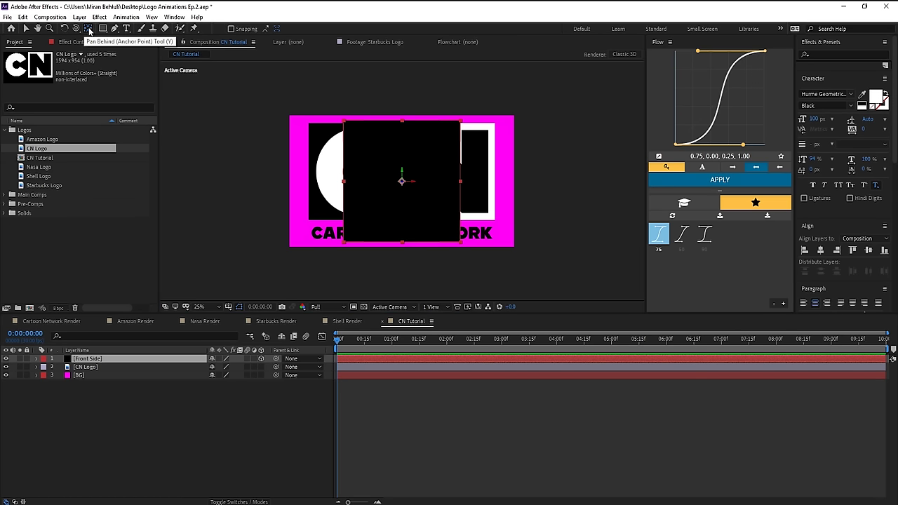
left_click(88, 28)
left_click_drag(401, 182, 462, 183)
left_click(144, 360)
key("ctrl+Home")
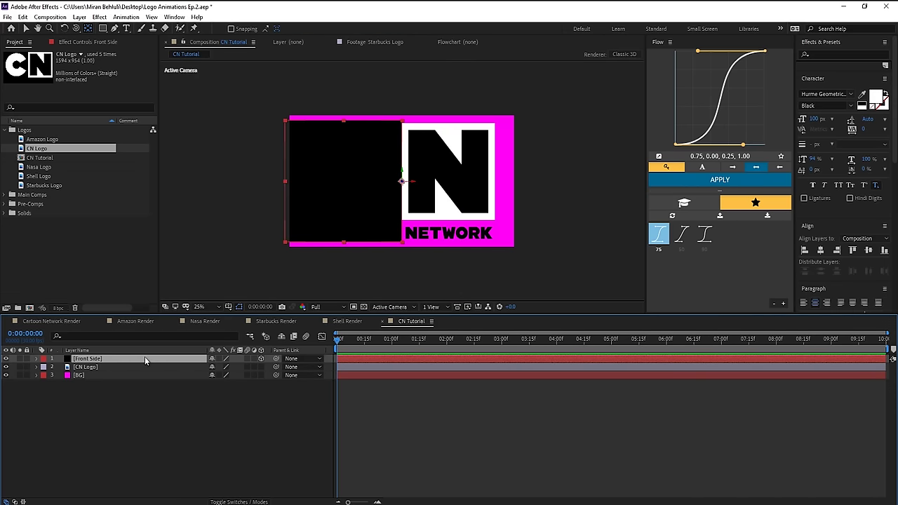
- Lower the Front Side layer's opacity to 47% so the logo shows through
key("v")
key("t")
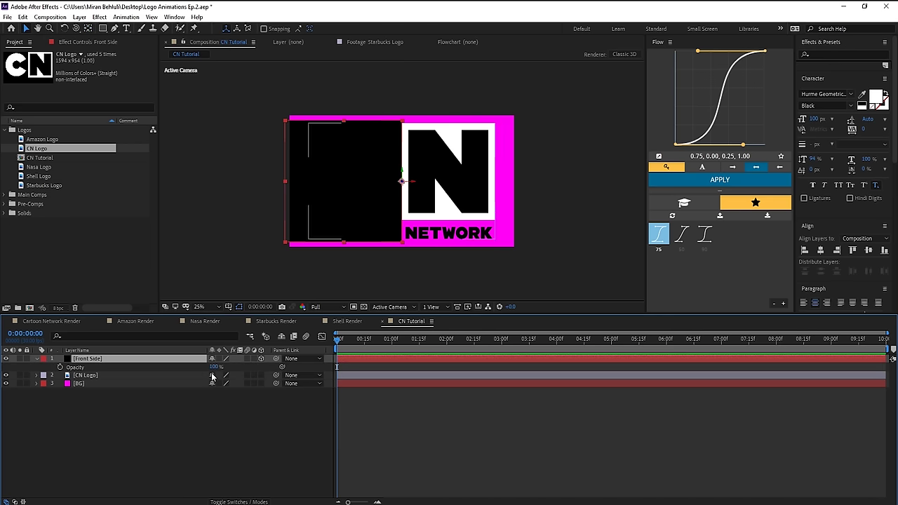
left_click_drag(215, 369, 190, 370)
left_click(342, 155)
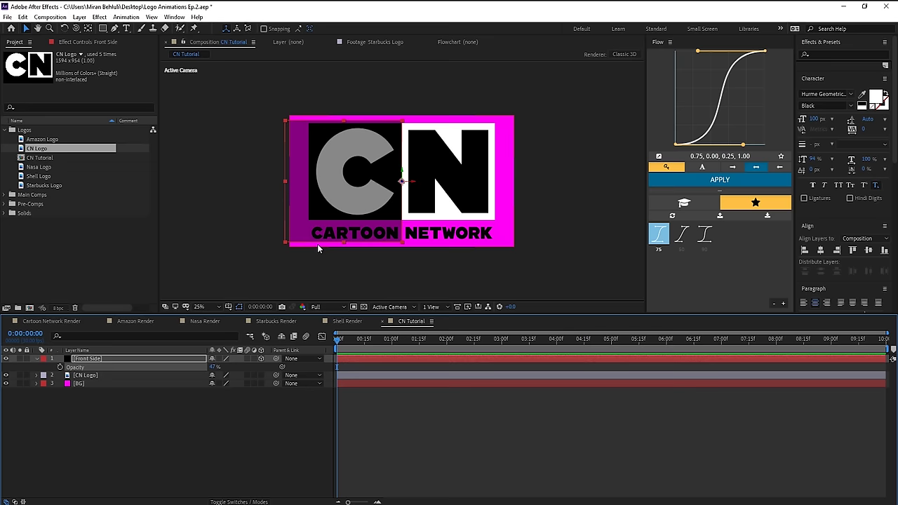
- Reposition and scale down the Front Side layer to exactly cover the logo's black C square
scroll(387, 209, "up", 2)
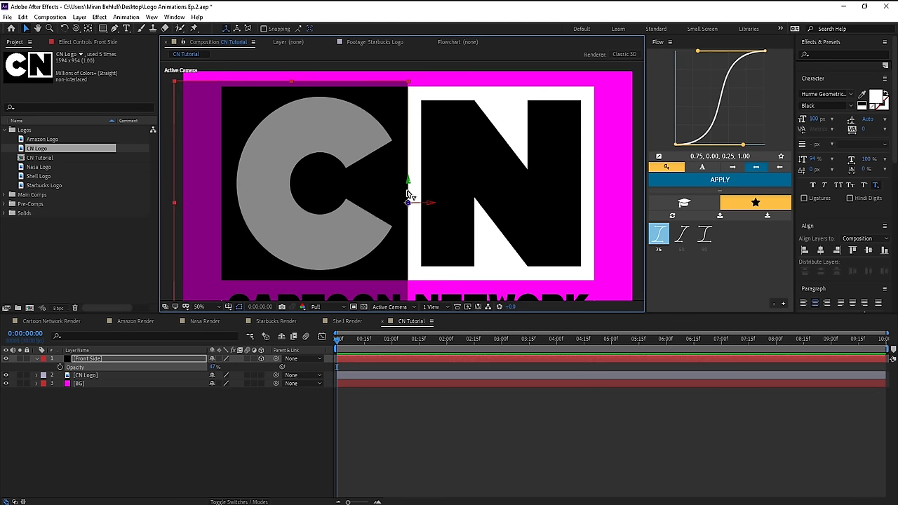
left_click_drag(410, 168, 407, 165)
key("s")
left_click_drag(246, 367, 243, 367)
left_click_drag(407, 177, 407, 176)
- Set the Front Side layer's opacity to 35%
left_click(191, 359)
key("t")
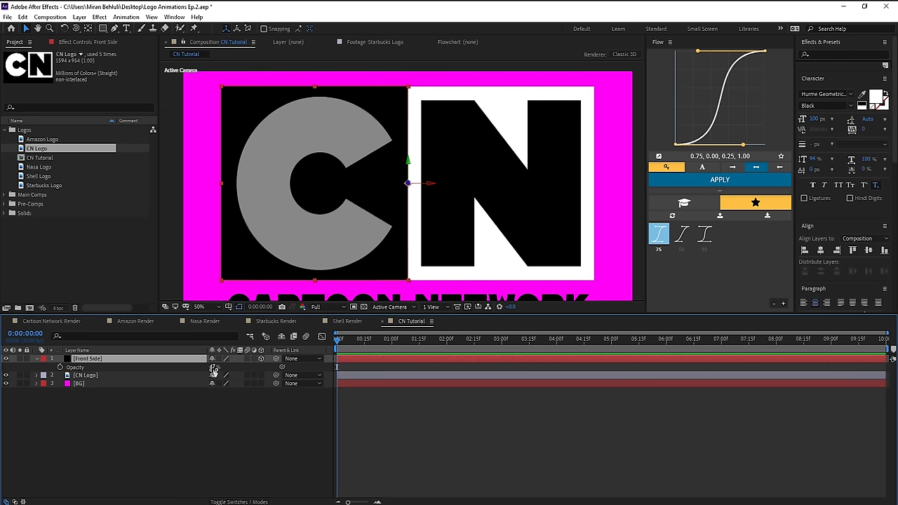
left_click(213, 368)
type("35")
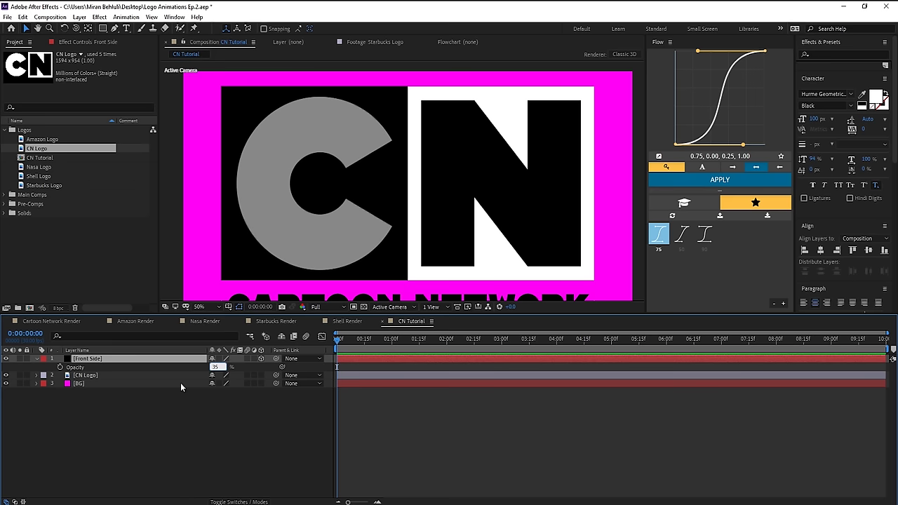
left_click(194, 397)
- Switch the composition's 3D view to Custom View 1 with the Front Side layer selected
left_click(175, 360)
left_click(390, 306)
left_click(388, 396)
key("comma")
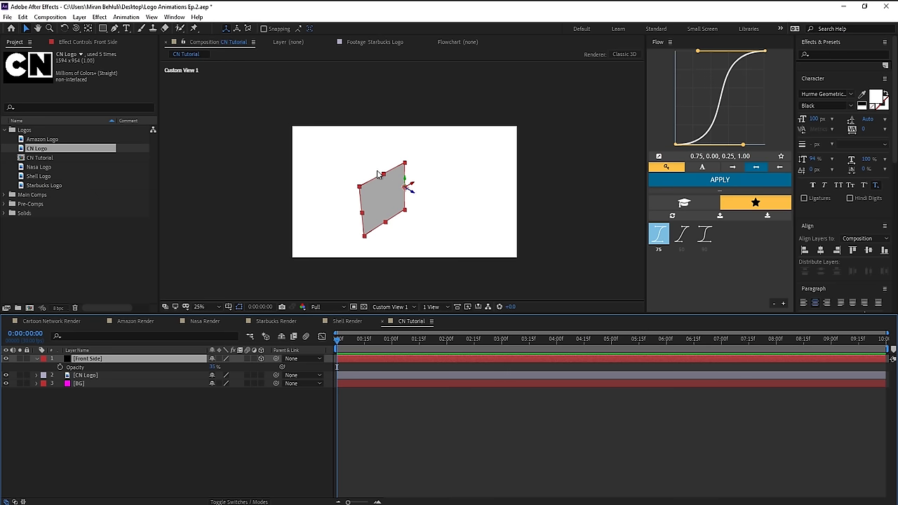
- Duplicate the Front Side layer and rename the copy Left Side
key("ctrl+d")
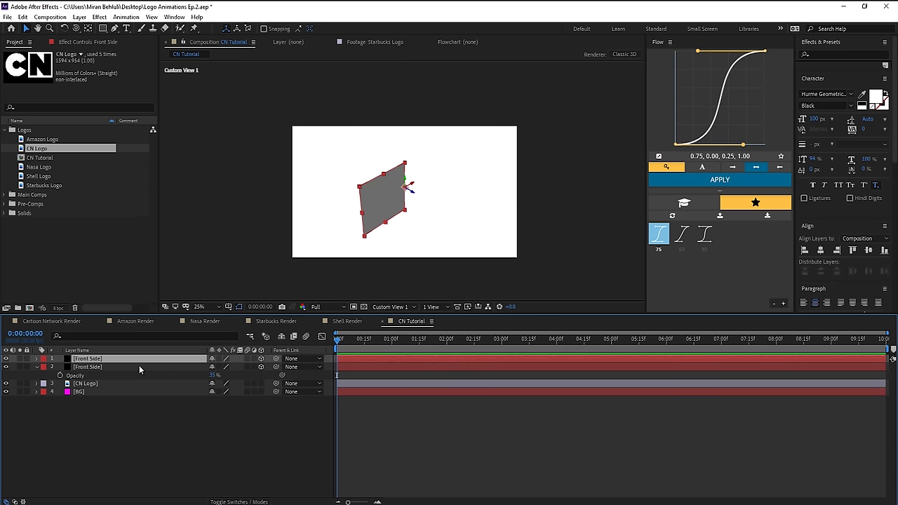
key("Return")
type("Left Side")
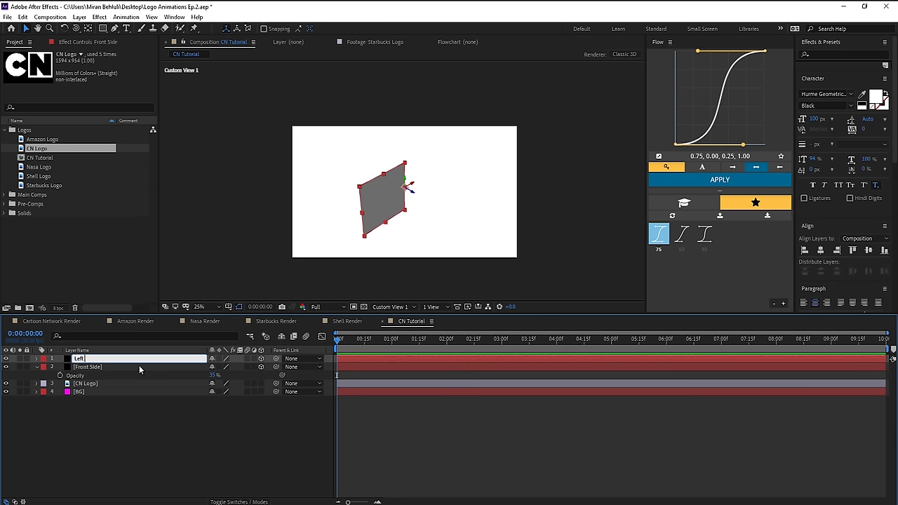
key("Return")
- Move Left Side's anchor point to the middle of its left edge and set its Y Rotation to -90°
key("y")
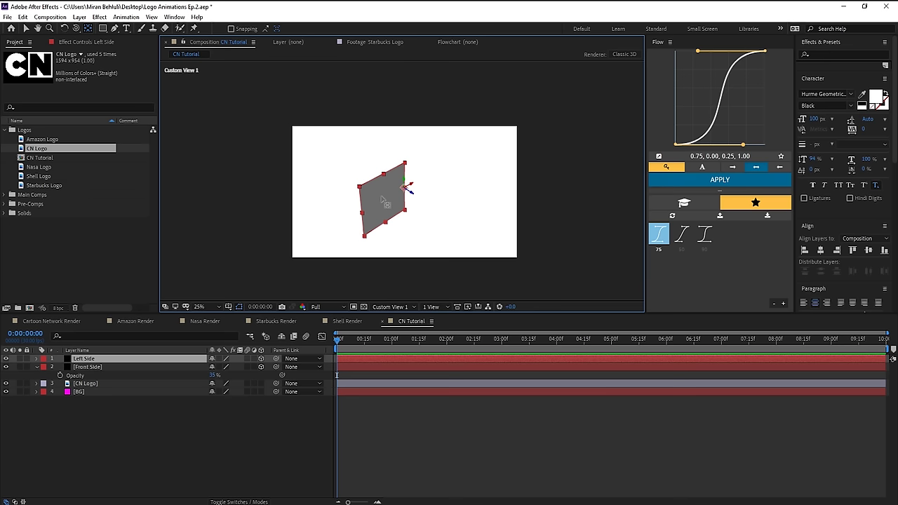
left_click_drag(406, 187, 359, 209)
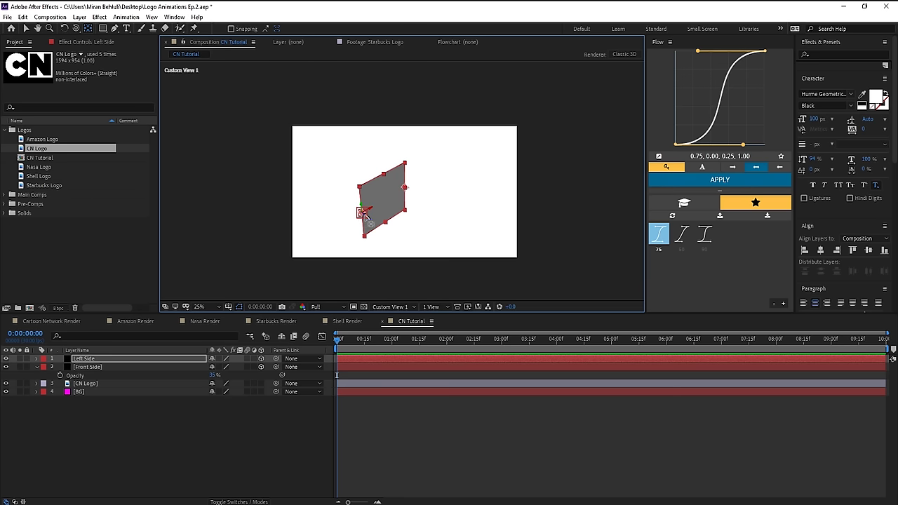
key("r")
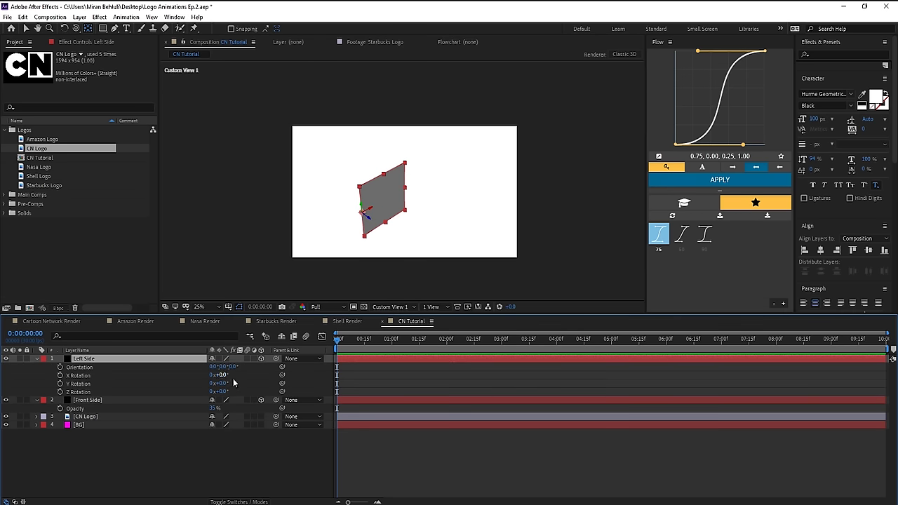
mouse_move(223, 385)
left_mouse_down()
mouse_move(202, 391)
mouse_move(222, 384)
left_mouse_up()
left_click(223, 383)
type("-90")
key("Return")
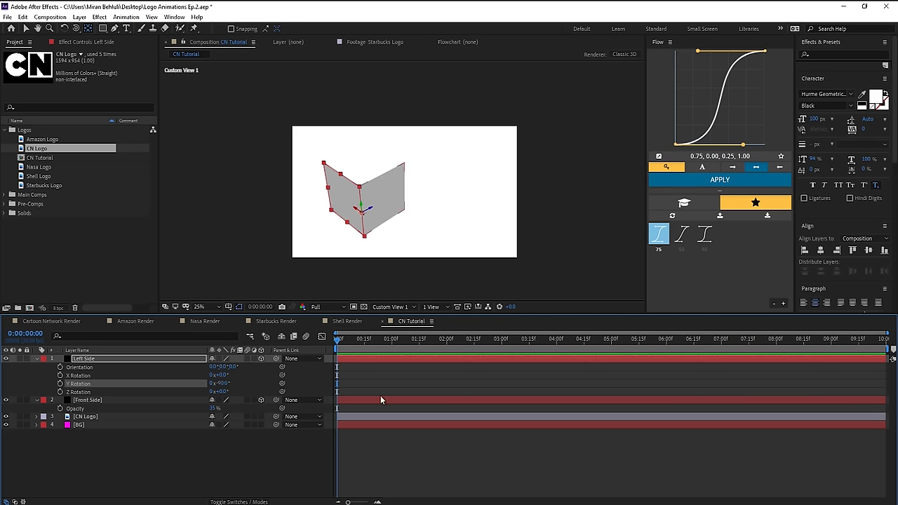
left_click(374, 406)
- Try rotating the Left Side layer around its Y axis with the Rotation tool, and revert the rotation
left_click(107, 359)
key("w")
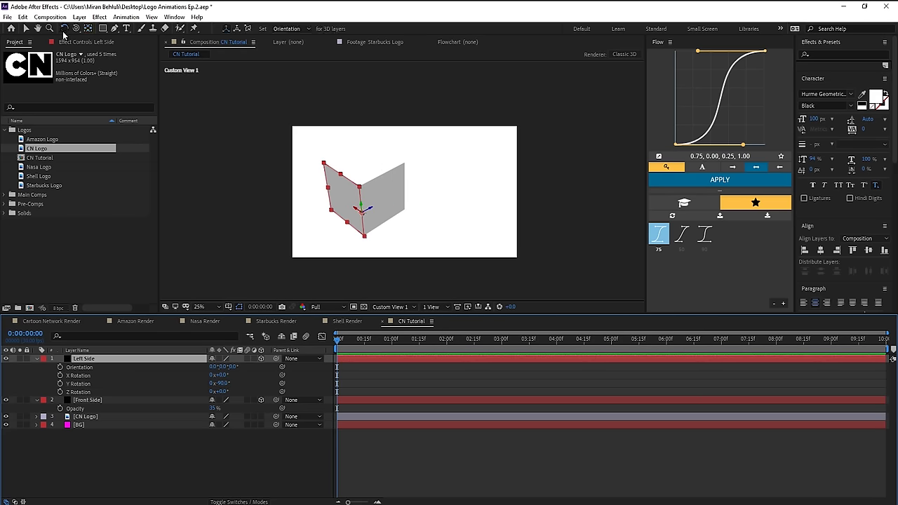
mouse_move(360, 204)
left_mouse_down()
mouse_move(347, 204)
mouse_move(369, 218)
mouse_move(354, 209)
left_mouse_up()
key("ctrl+z")
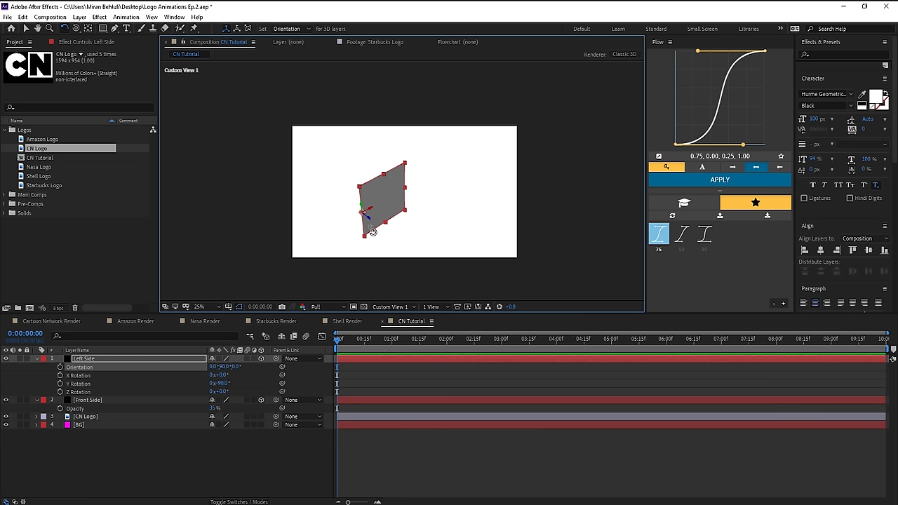
left_click_drag(361, 205, 359, 206)
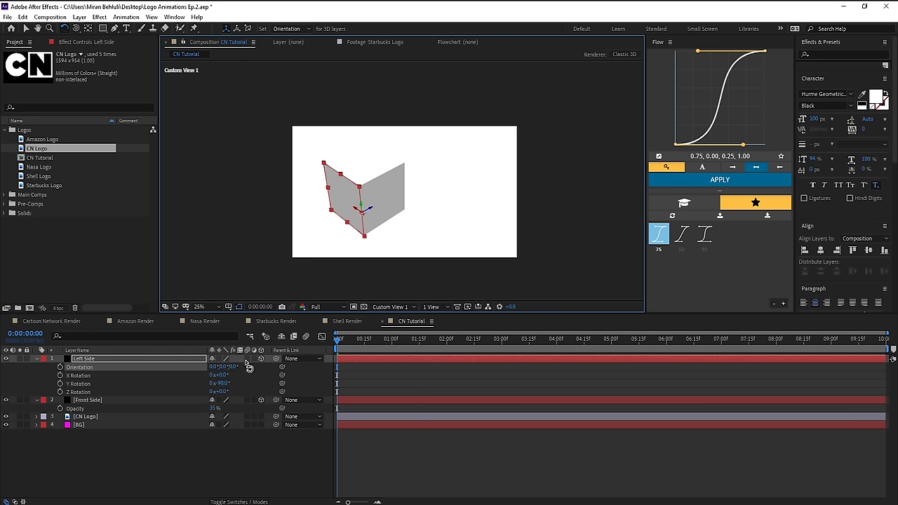
- Duplicate the Left Side layer, move the copy's anchor point to the middle of its rear vertical edge, and rename it Back Side
left_click(84, 385)
key("v")
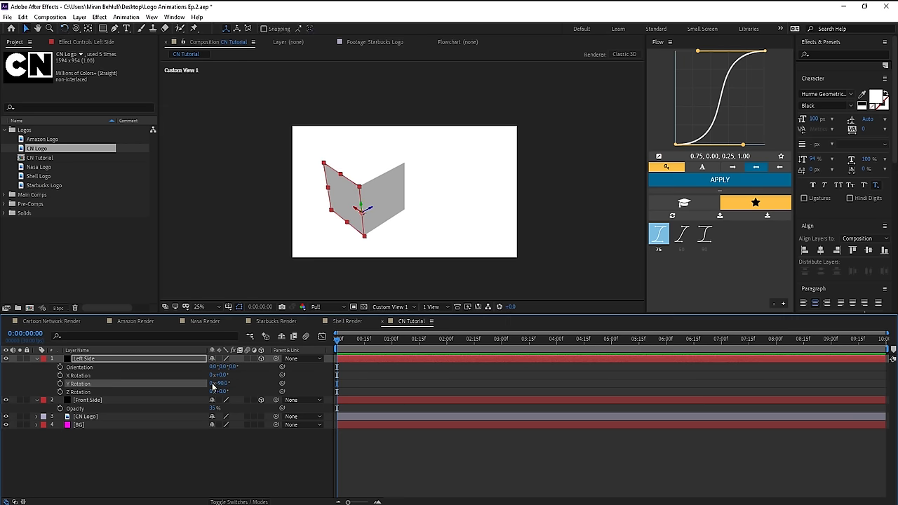
key("ctrl+d")
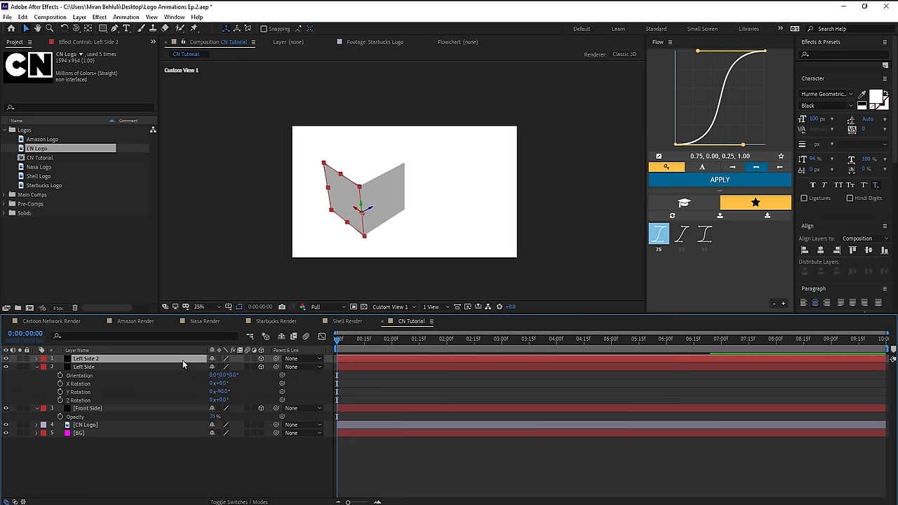
key("y")
left_click_drag(360, 209, 328, 186)
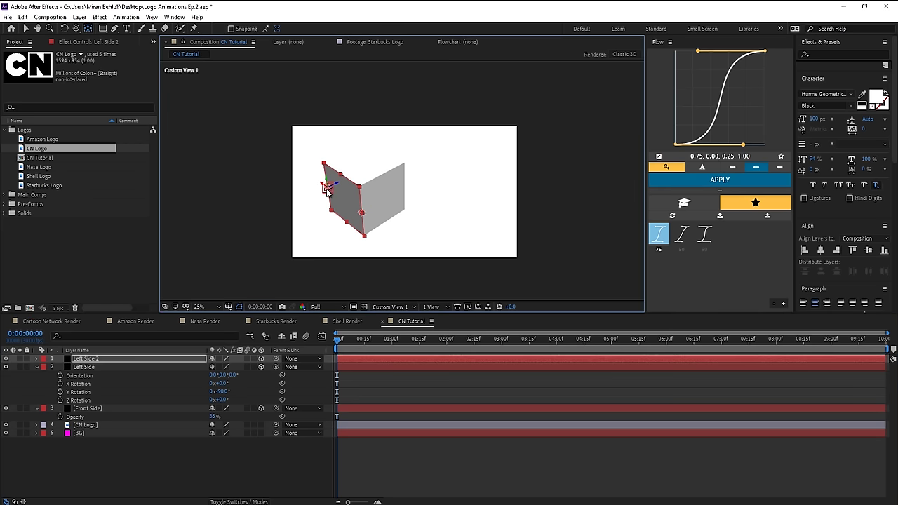
key("Return")
type("Back Side")
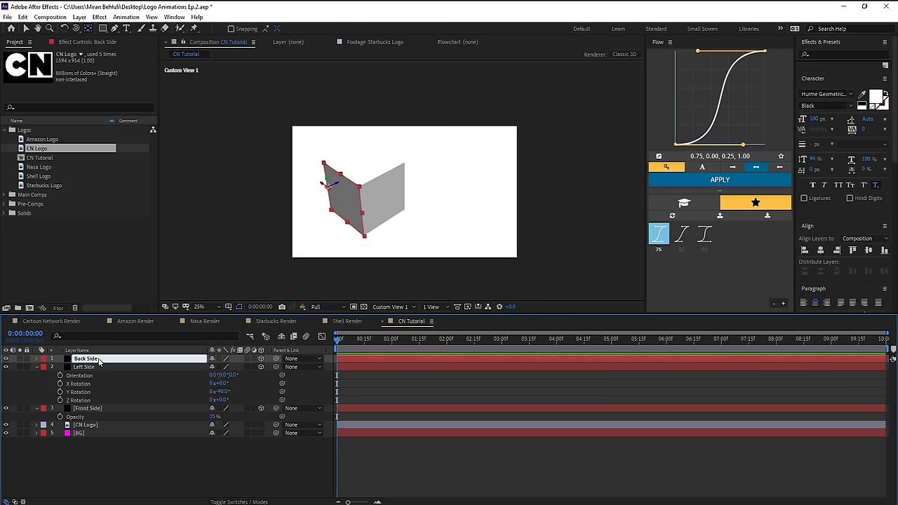
key("Return")
- Set the Back Side layer's Y Rotation to -180°
key("r")
left_click_drag(224, 384, 227, 384)
left_click(227, 383)
type("180")
key("Return")
- Duplicate Back Side, move the copy's anchor point to the middle of its free vertical edge, and set its Y Rotation to -270°
left_click(124, 358)
key("ctrl+d")
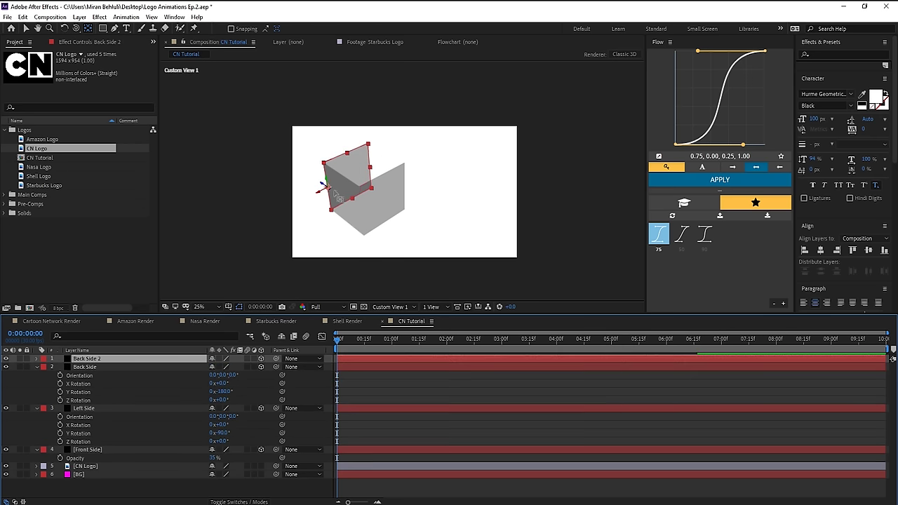
key("Return")
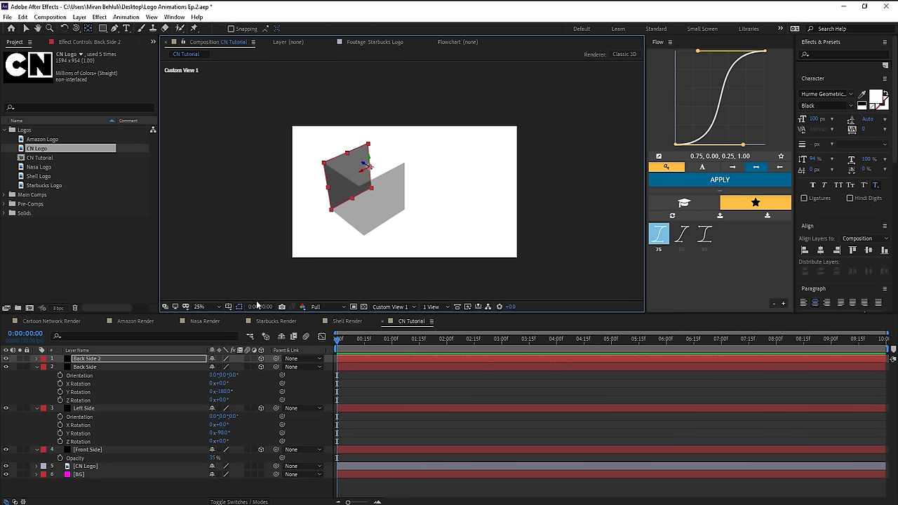
key("r")
left_click_drag(221, 384, 224, 385)
left_click(222, 384)
type("-270")
key("Return")
- Rename the duplicated layer Right Side
key("Return")
type("Light Side")
key("Return")
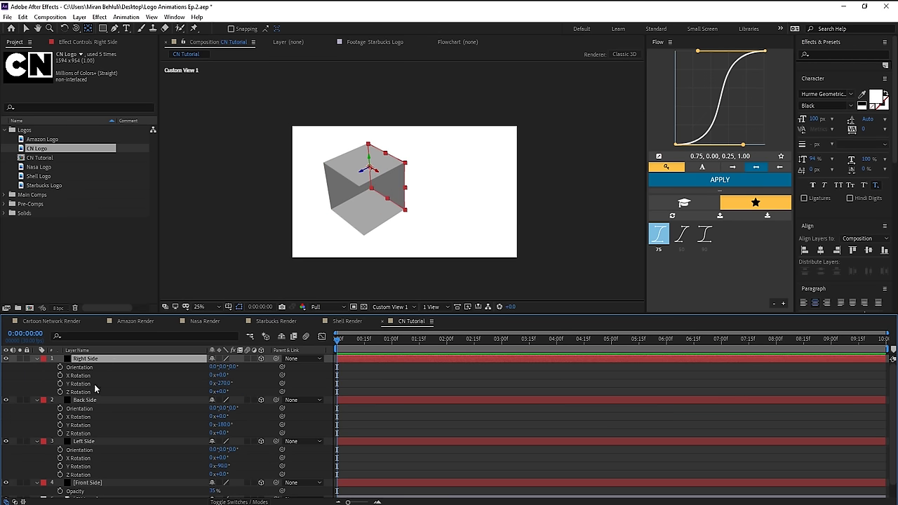
- Duplicate Right Side, rename the copy Top Side, and move its anchor point to the middle of its upper edge
key("ctrl+d")
key("Return")
type("Top Side")
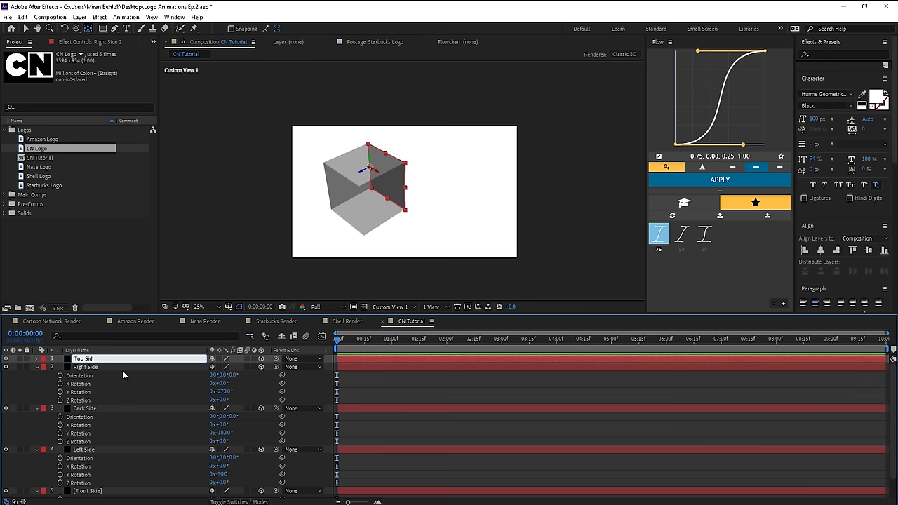
key("Return")
left_click_drag(370, 168, 388, 156)
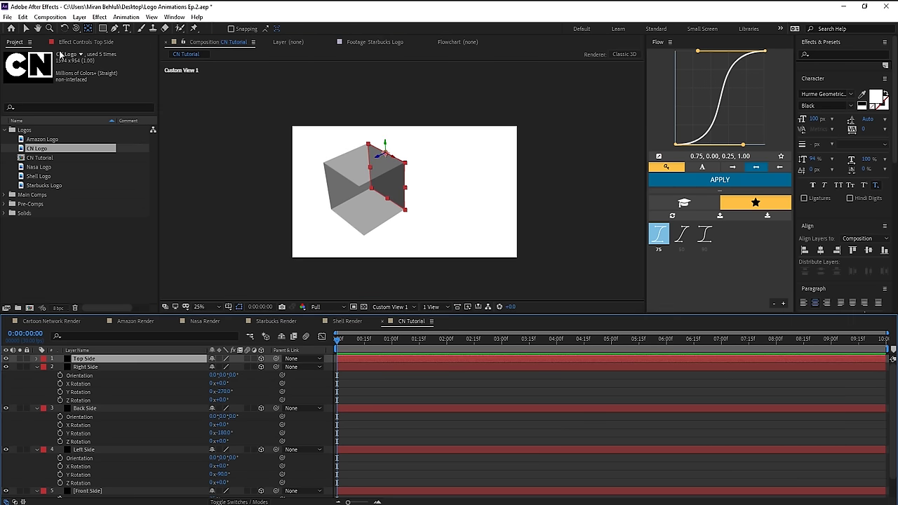
- Rotate the Top Side layer about its upper edge with the Rotation tool until it closes the top of the cube
left_click(64, 29)
mouse_move(393, 156)
left_mouse_down()
mouse_move(412, 140)
mouse_move(398, 151)
left_mouse_up()
left_click_drag(405, 150, 406, 152)
key("v")
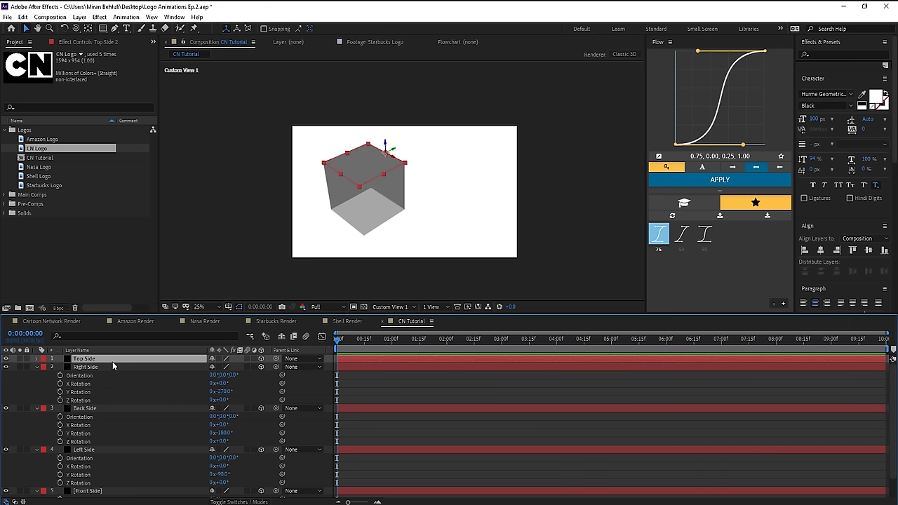
- Duplicate the Top Side layer and rename the copy Bottom Side
key("ctrl+d")
key("Return")
type("Bottom Sid")
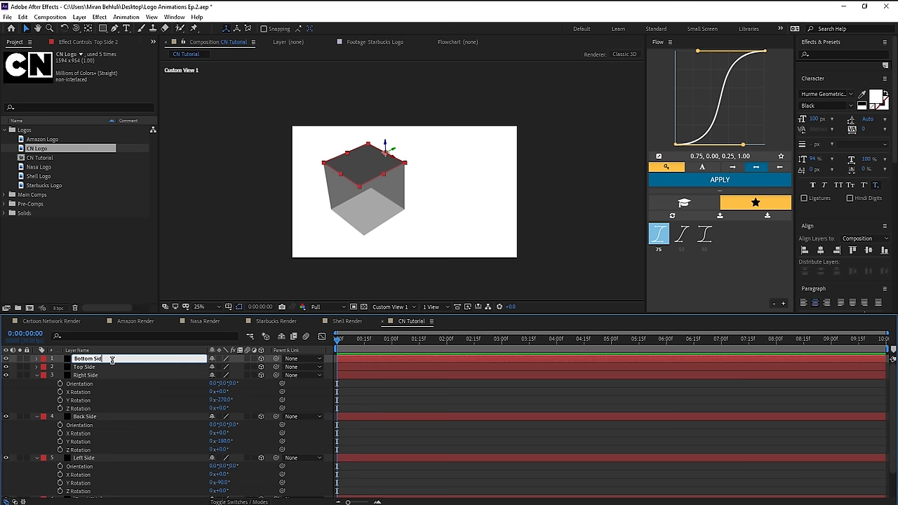
type("e")
key("Return")
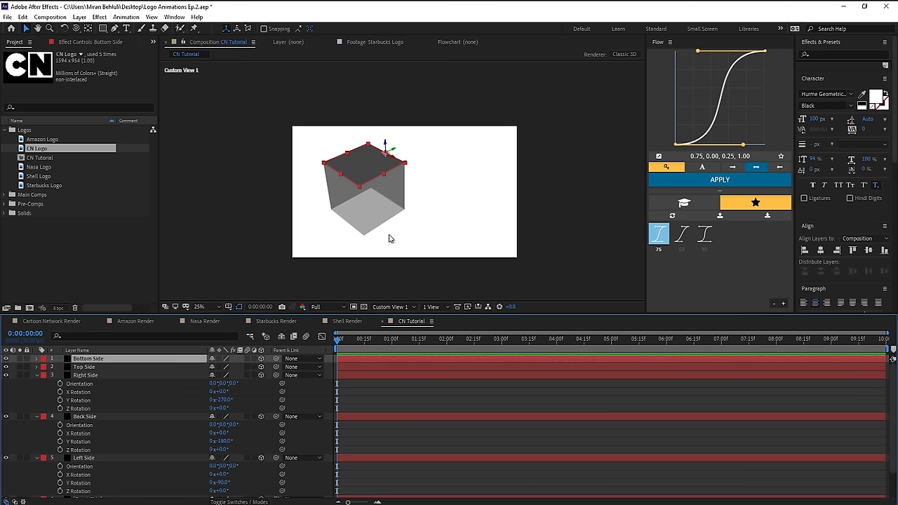
- Move the Right Side layer's anchor point to the middle of its lower edge
left_click(103, 375)
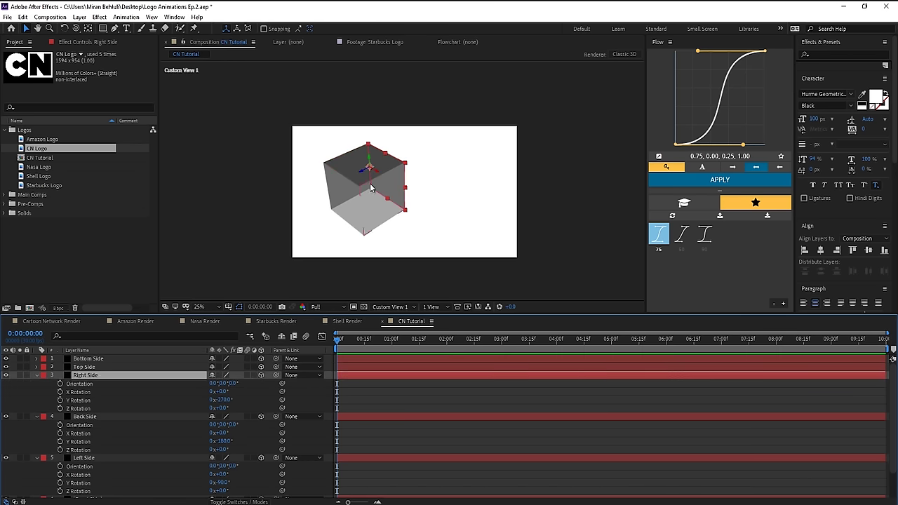
key("y")
left_click_drag(369, 167, 390, 204)
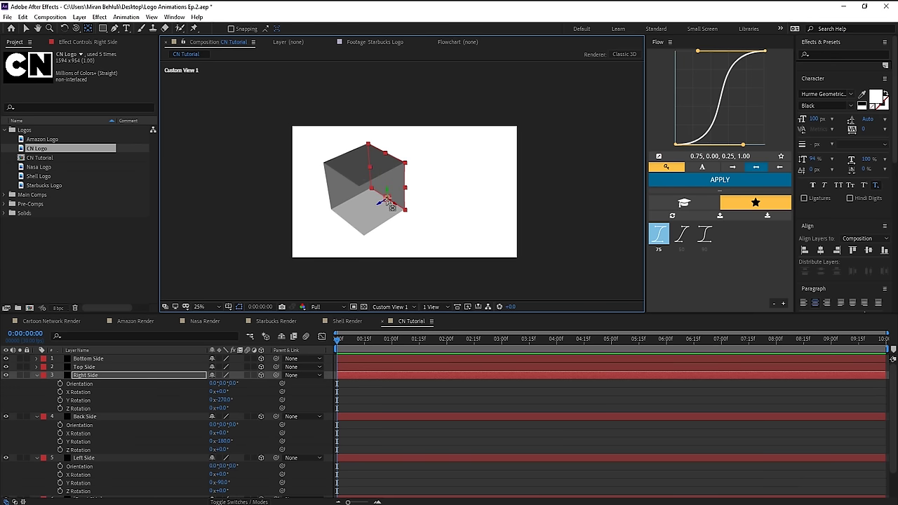
- Copy the Right Side layer's Position value onto Bottom Side so that it closes the underside of the cube
key("p")
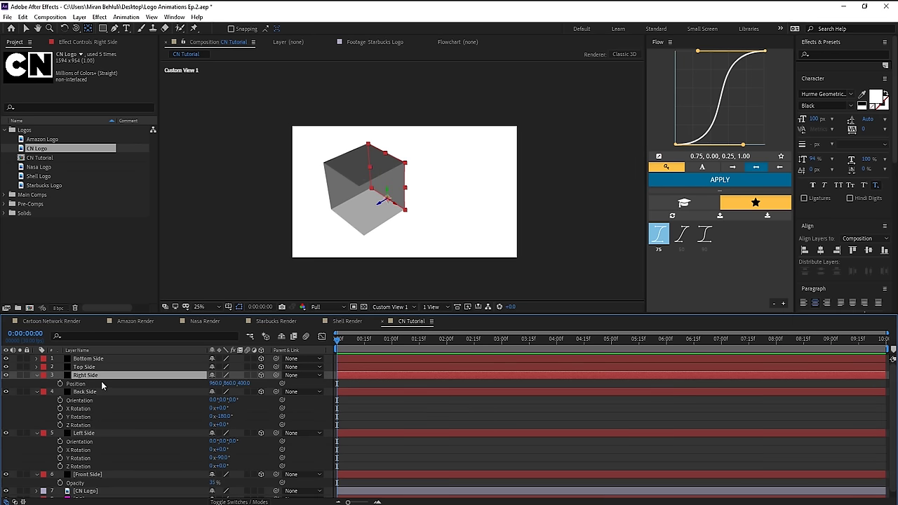
left_click(103, 384)
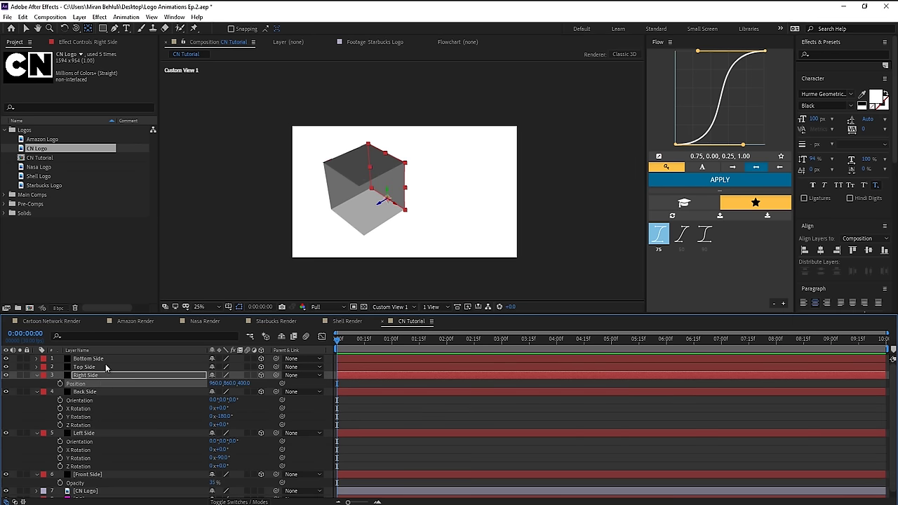
left_click(105, 360)
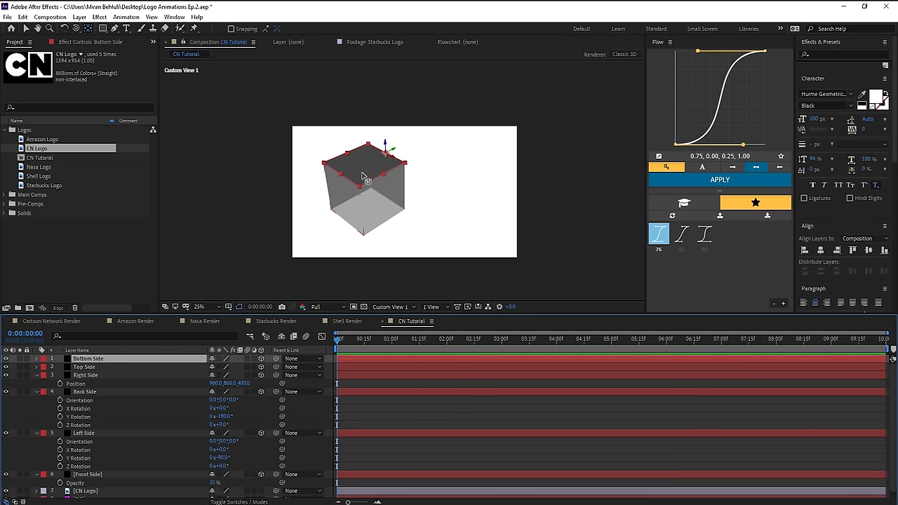
left_click(105, 360)
key("v")
left_click(99, 377)
left_click(107, 360)
left_click(104, 377)
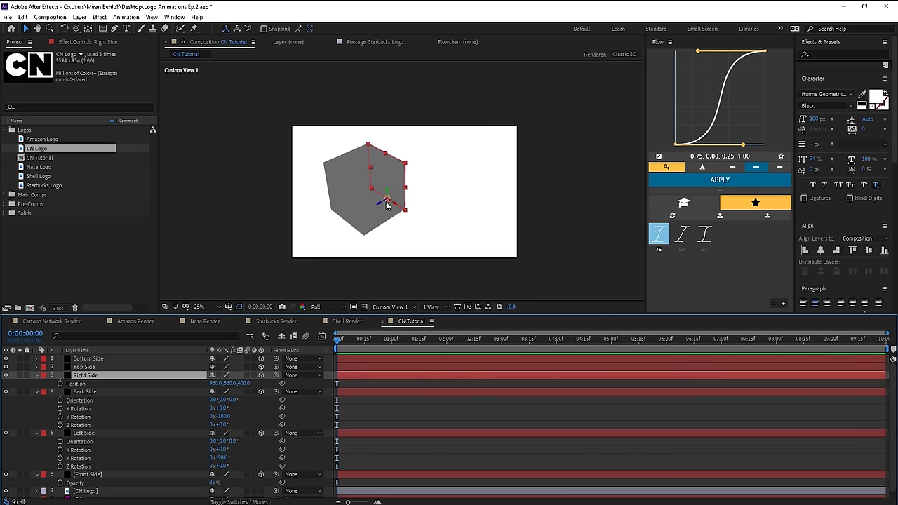
left_click(132, 356)
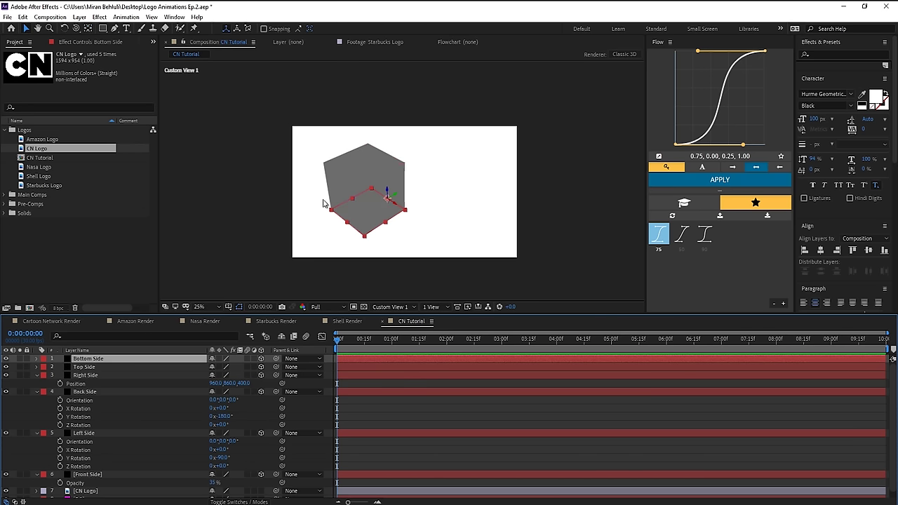
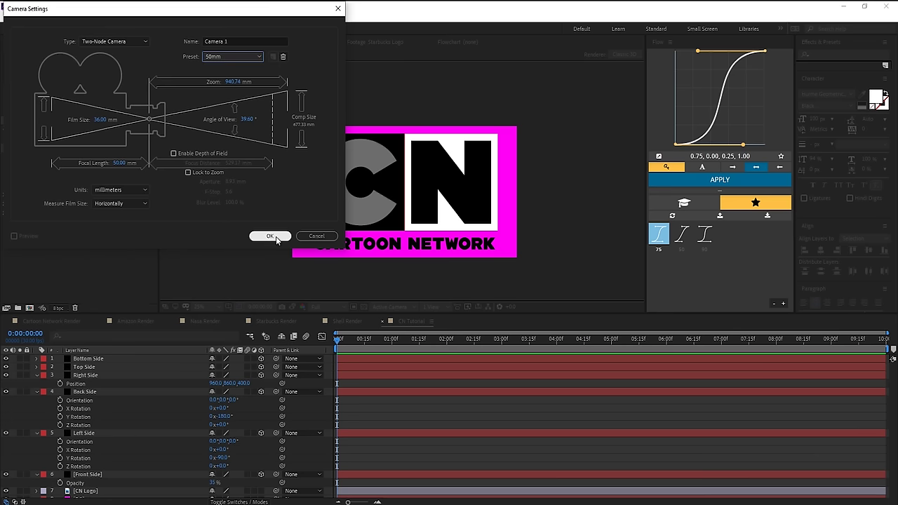
- Create a two-node camera named Camera 1 with the 50mm preset in the Active Camera view
left_click(273, 236)
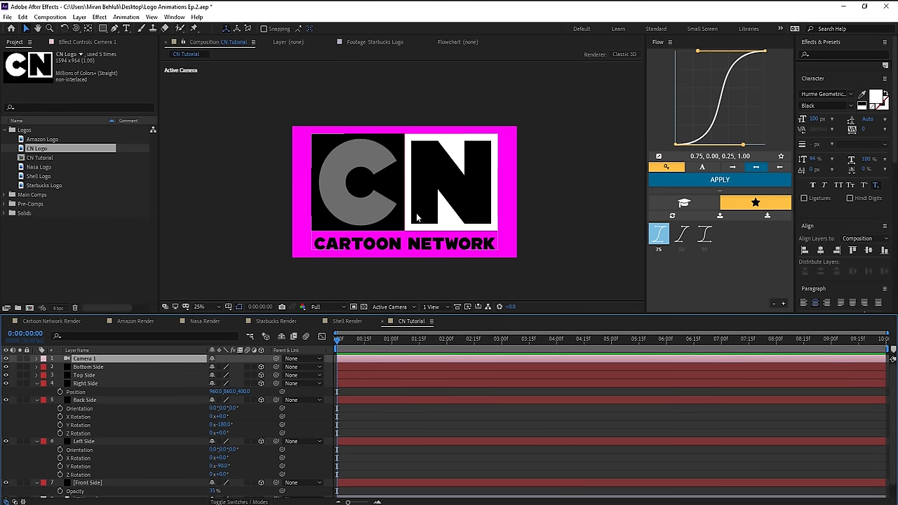
- Try moving the view around the cube with the camera tool, and undo the camera move
key("c")
key("c")
mouse_move(434, 188)
left_mouse_down()
mouse_move(424, 196)
mouse_move(432, 205)
left_mouse_up()
key("ctrl+z")
key("v")
- Set the Opacity of all six cube side layers, from Bottom Side to Front Side, to 100%
left_click(105, 367)
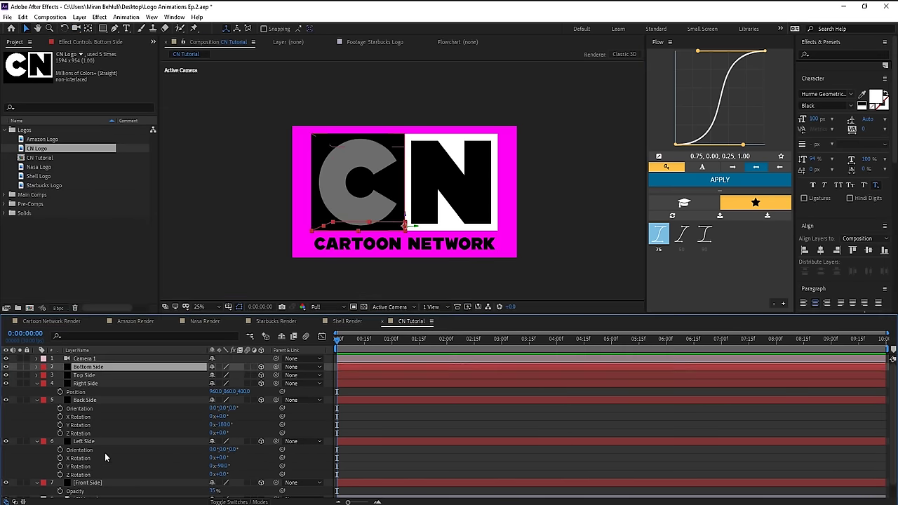
scroll(91, 469, "down", 2)
left_click(94, 469, "shift")
key("t")
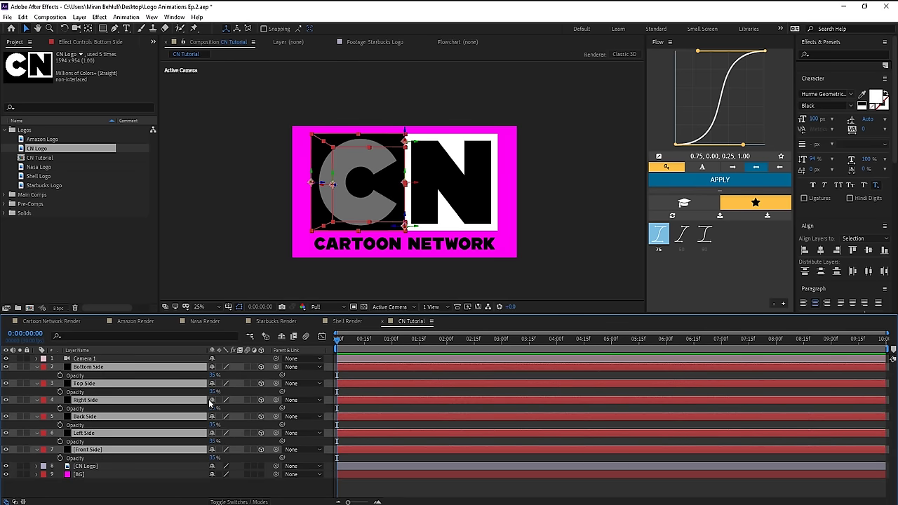
left_click_drag(211, 391, 477, 395)
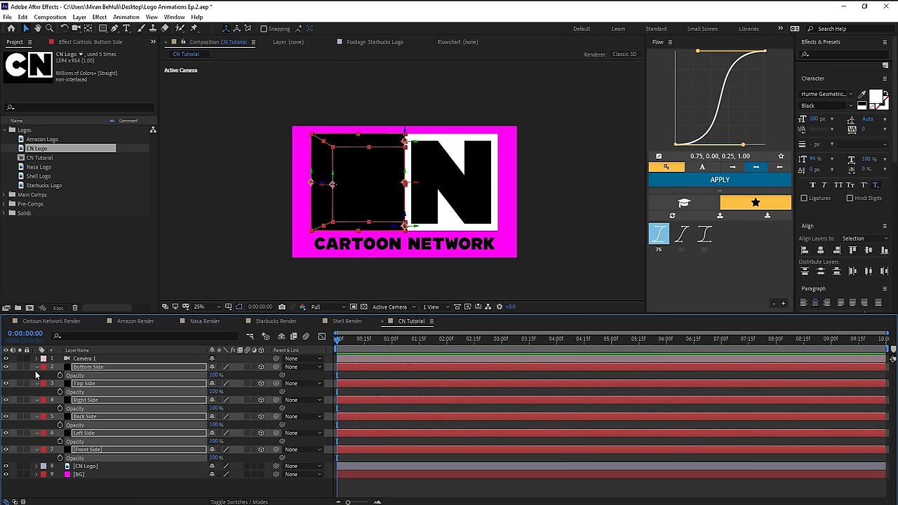
key("t")
left_click(131, 457)
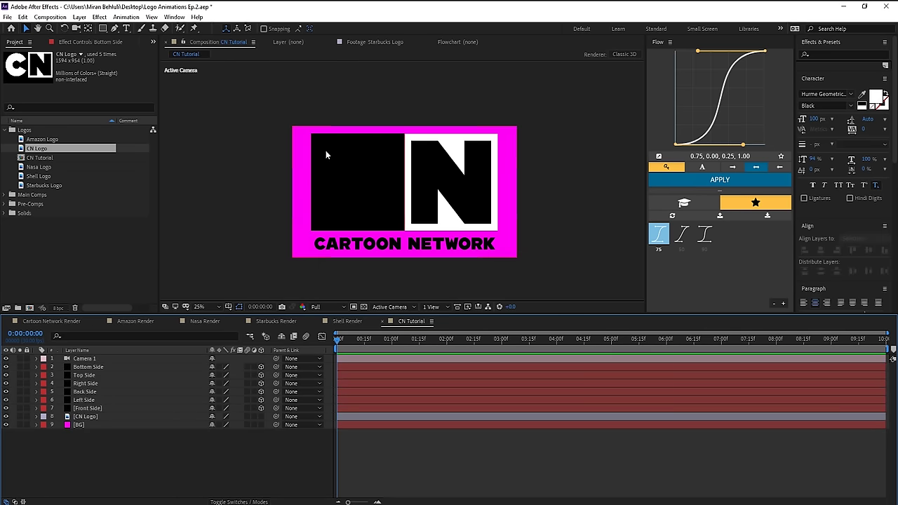
- Move the CN Logo layer to the top of the layer stack, above Camera 1
left_click(99, 410)
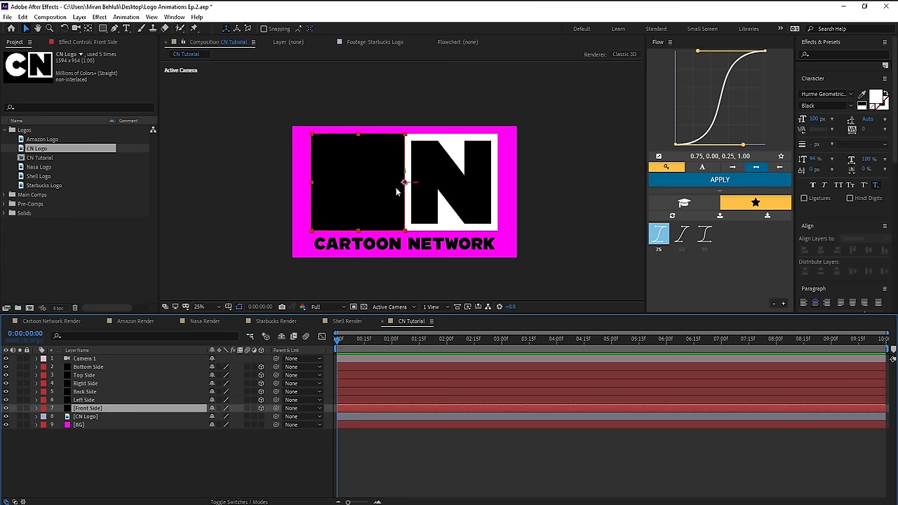
left_click(96, 418)
left_click_drag(120, 424, 110, 358)
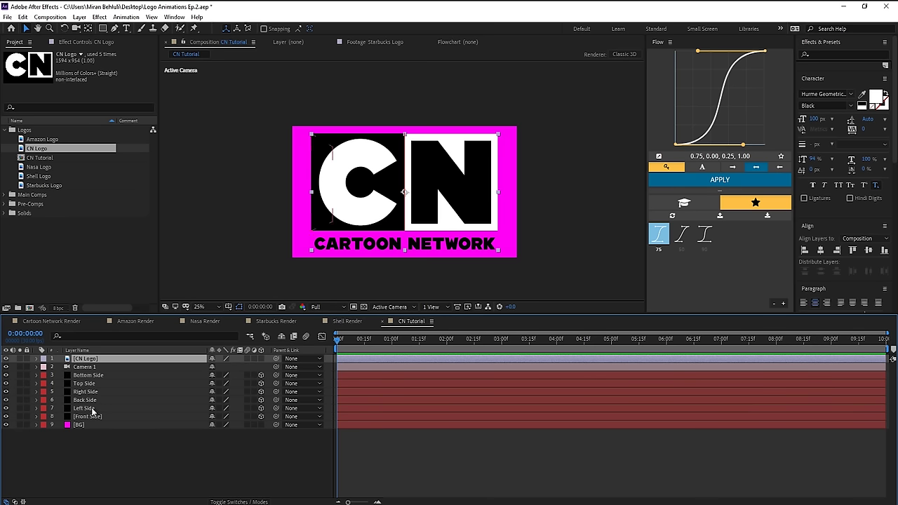
- Apply a Fill effect to the Top Side layer and set its color to white
left_click(85, 383)
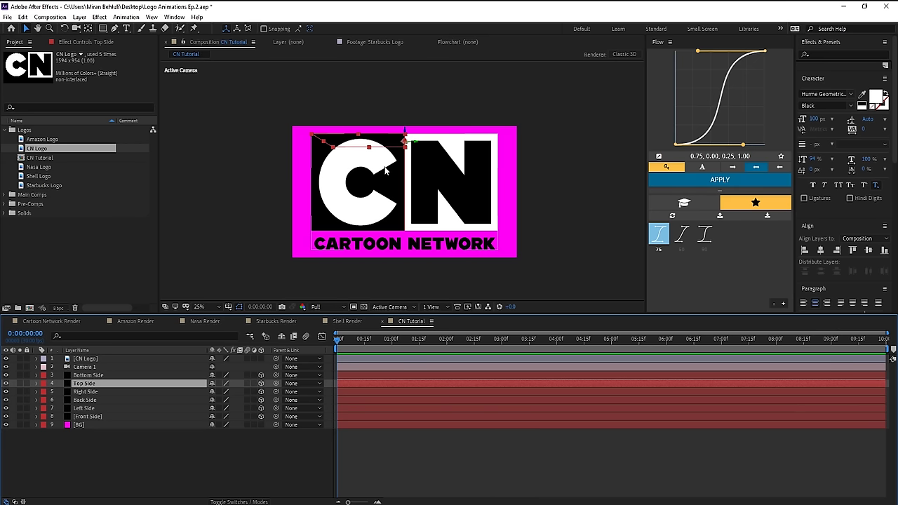
key("ctrl+space")
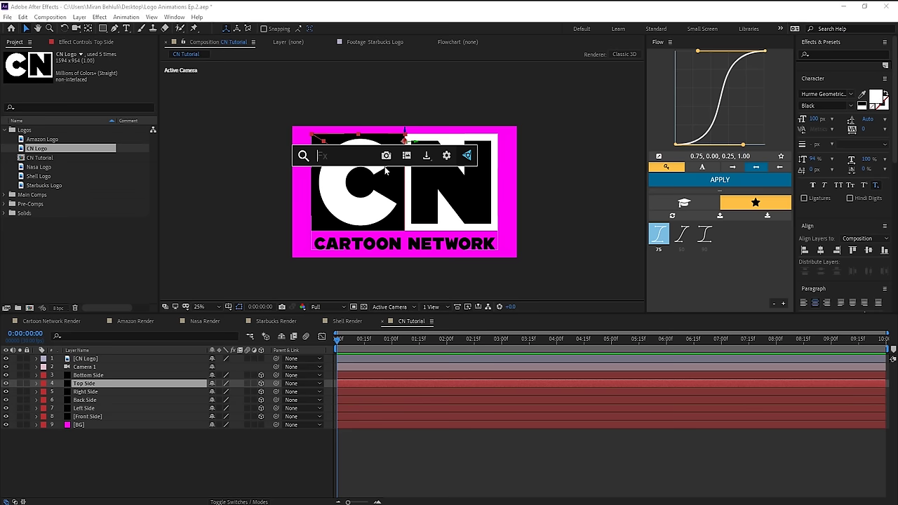
type("fill")
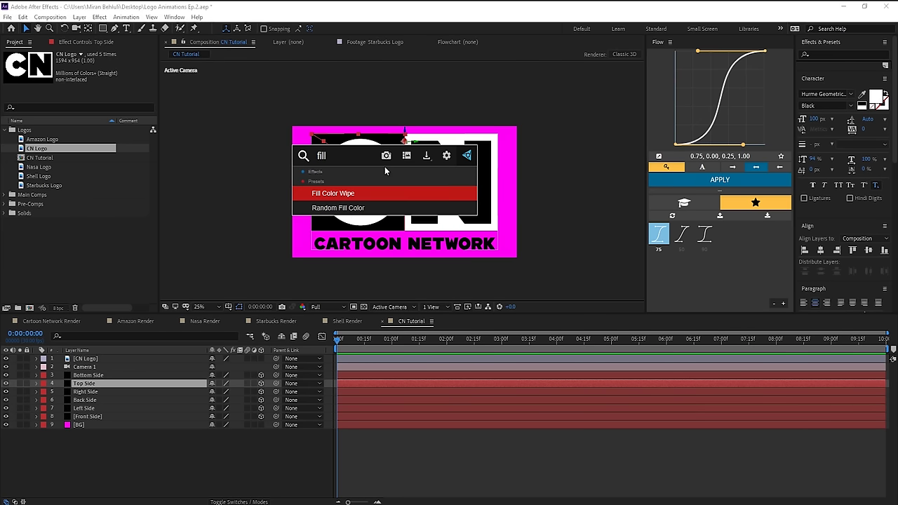
key("Return")
left_click(91, 87)
left_click(554, 275)
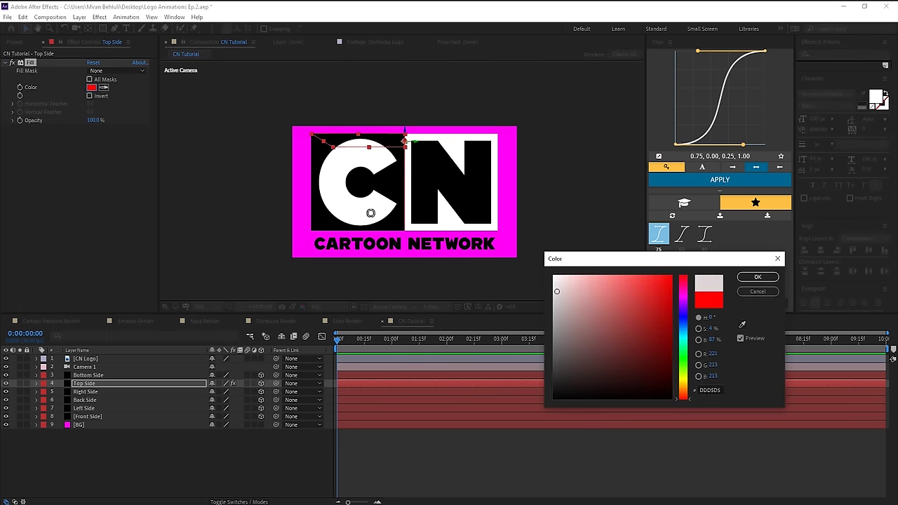
left_click(759, 278)
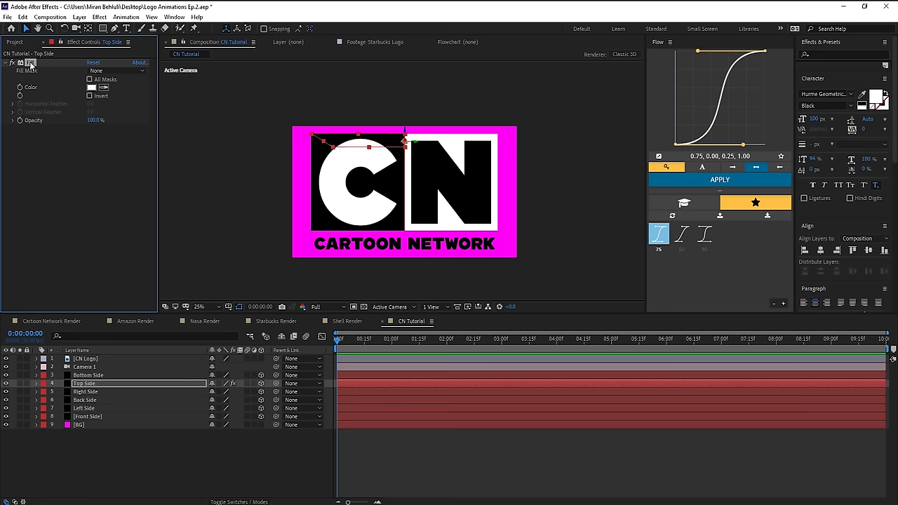
- Copy the white Fill effect from Top Side to the Bottom Side layer
left_click(95, 376)
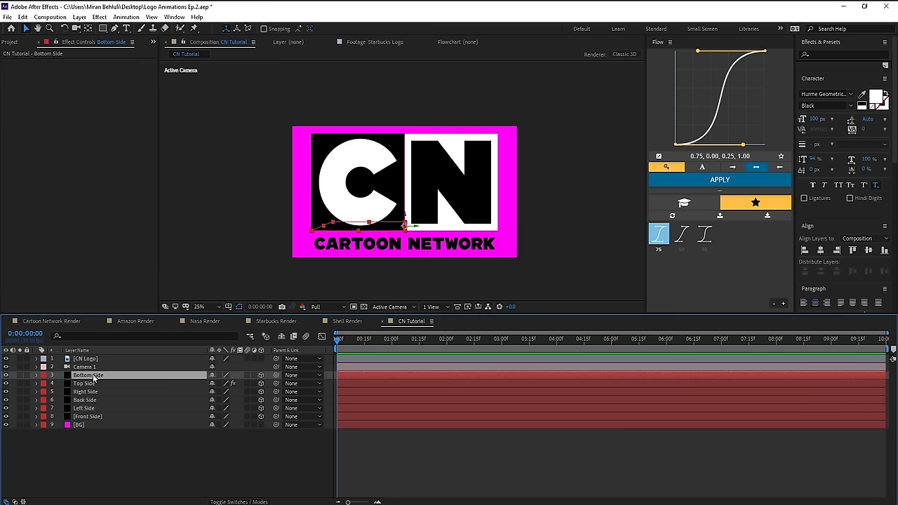
key("ctrl+v")
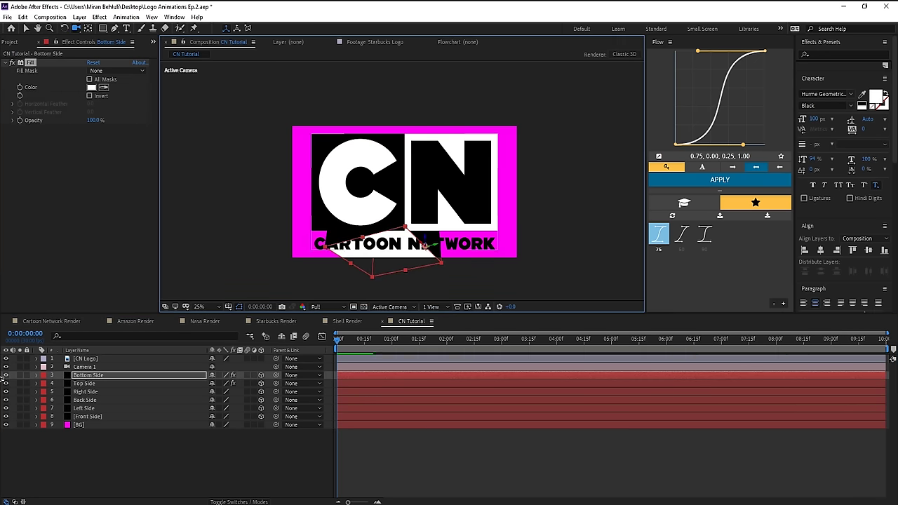
- Try hiding the CN Logo layer and orbiting the camera to inspect the cube's white faces, and undo these changes
left_click(7, 359)
left_click_drag(407, 205, 442, 179)
left_click_drag(353, 212, 412, 204)
key("ctrl+z")
key("ctrl+z")
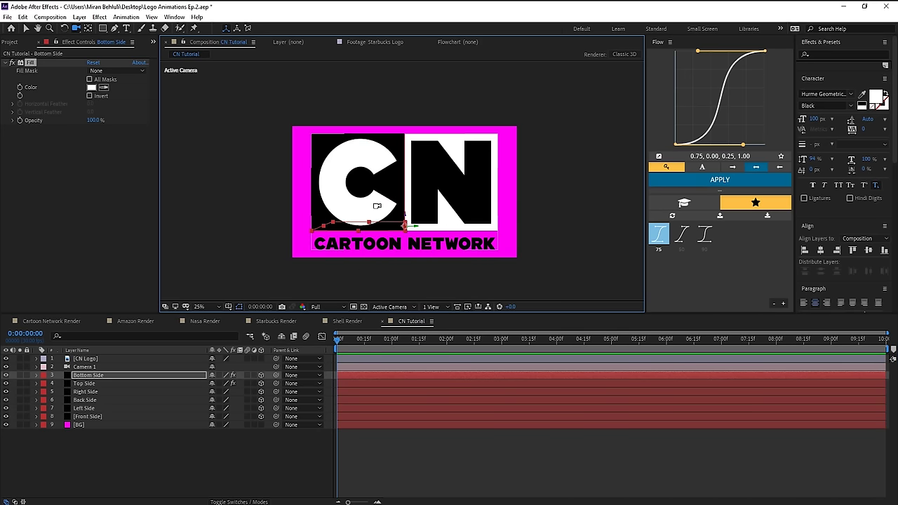
- Duplicate the CN Logo layer and rename the copy C
left_click(93, 359)
key("v")
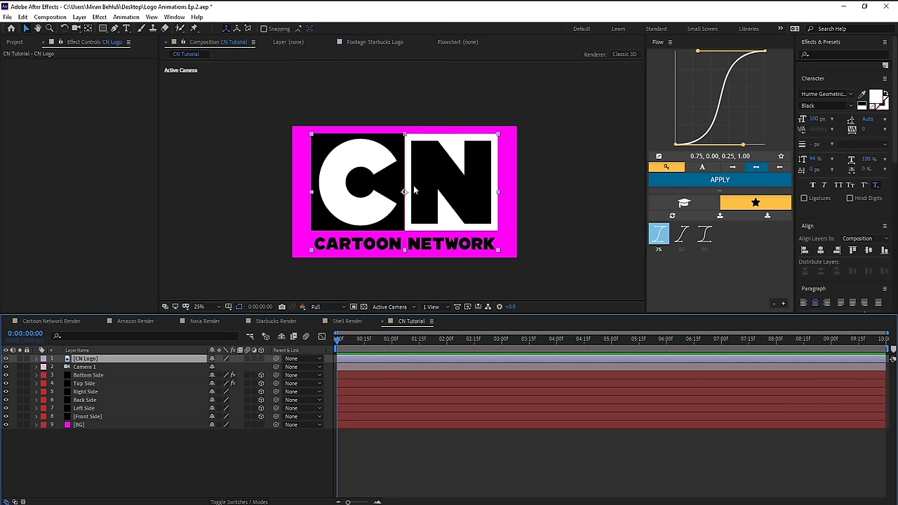
key("ctrl+d")
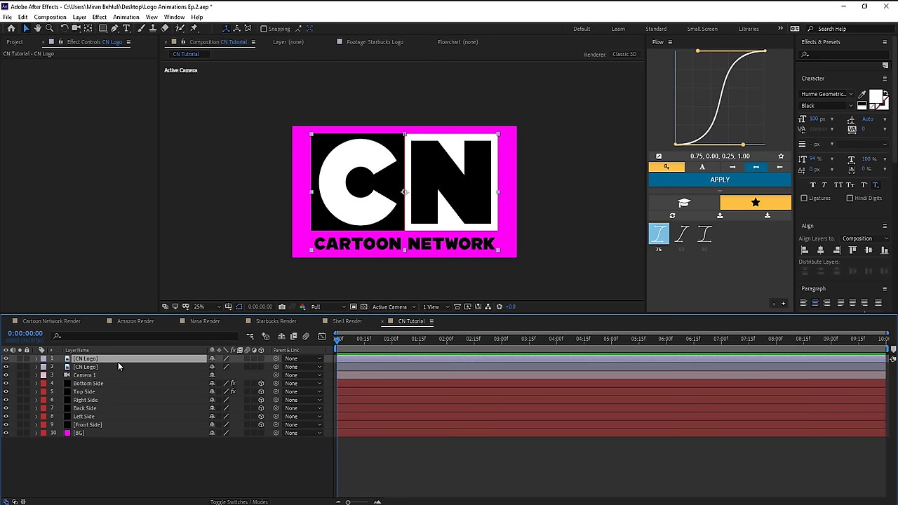
key("Return")
type("C")
- Draw a rectangular mask around the letter C on the C layer, just inside the edges of its black square
scroll(336, 147, "up", 2)
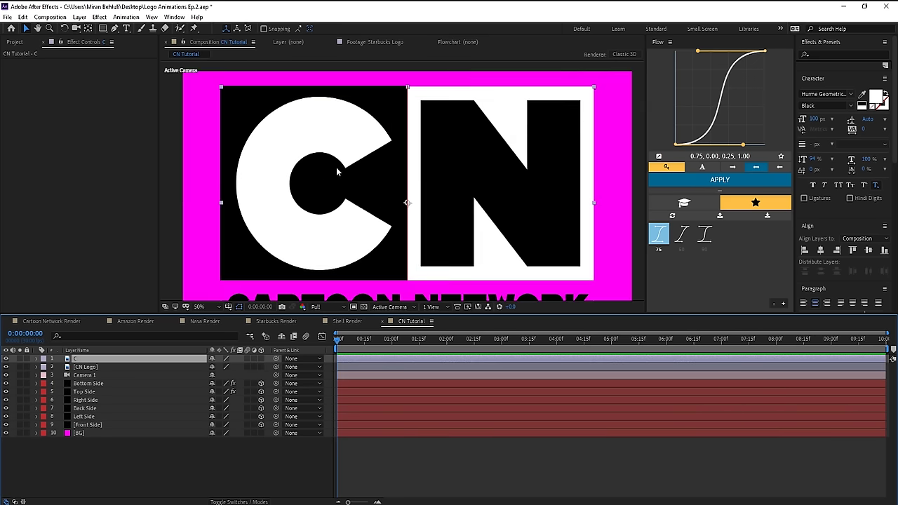
left_click_drag(337, 171, 413, 193)
key("q")
mouse_move(303, 110)
left_mouse_down()
mouse_move(376, 155)
mouse_move(481, 281)
mouse_move(477, 297)
left_mouse_up()
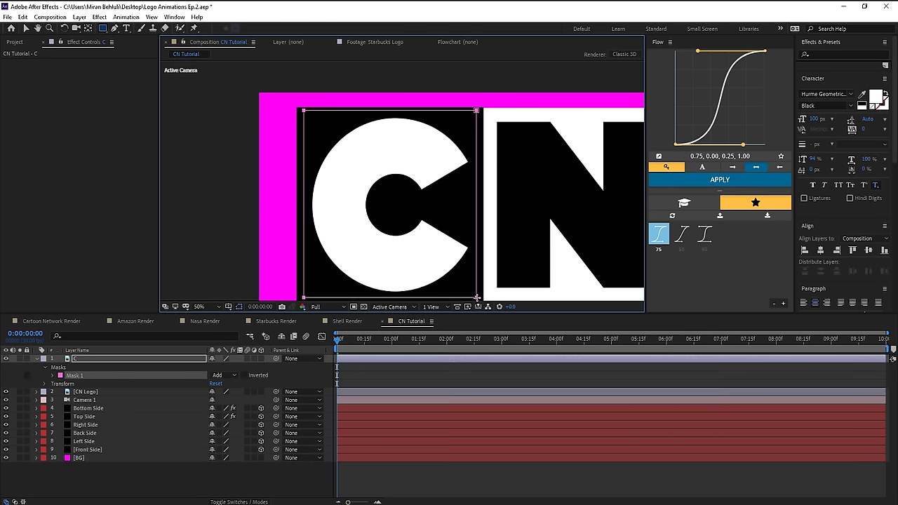
key("v")
left_click(91, 359)
left_click_drag(540, 243, 438, 206)
scroll(477, 212, "down", 2)
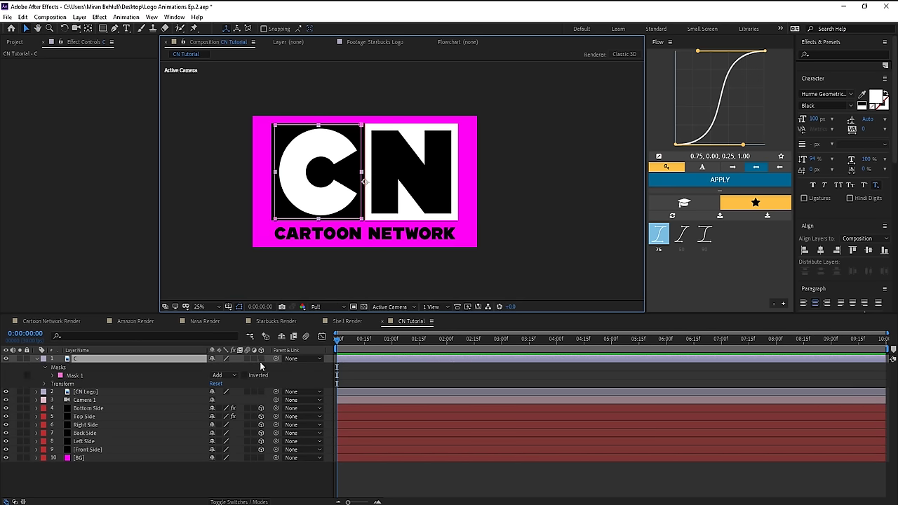
- Make the masked C layer a 3D layer and hide the original CN Logo layer
left_click(261, 359)
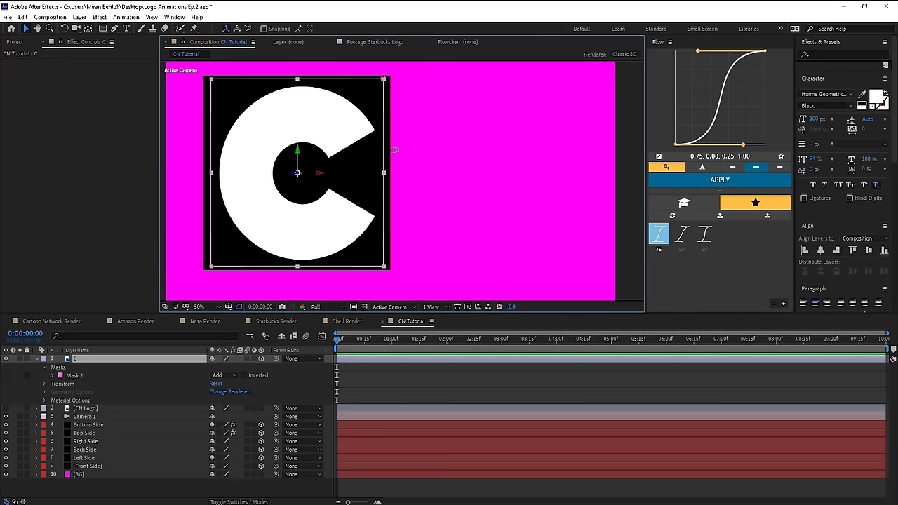
key("c")
left_click_drag(393, 152, 431, 124)
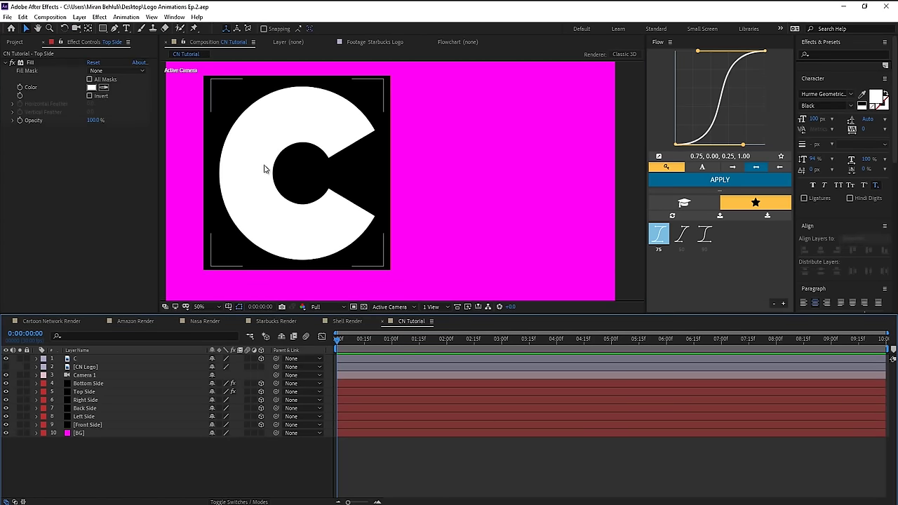
left_click(558, 124)
- Duplicate the six cube side layers and stack the copies together above the original sides
left_click(88, 424)
left_click(103, 384, "shift")
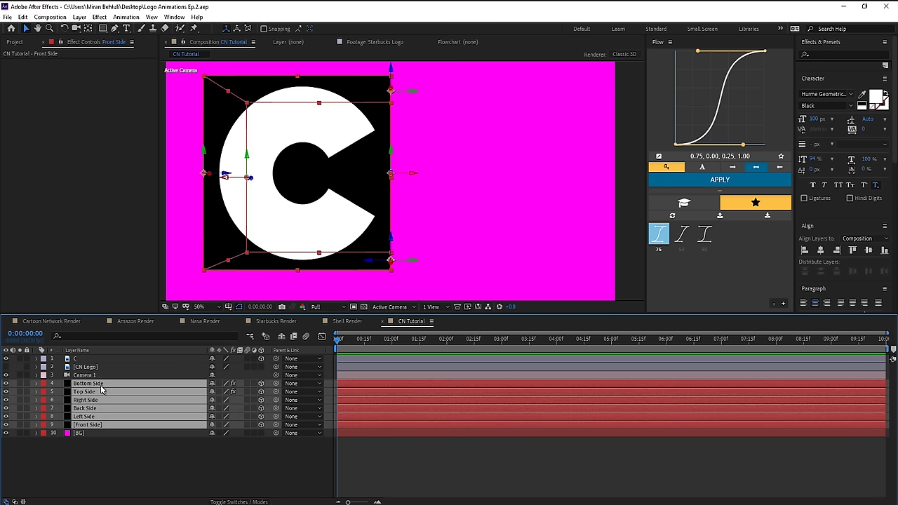
key("ctrl+d")
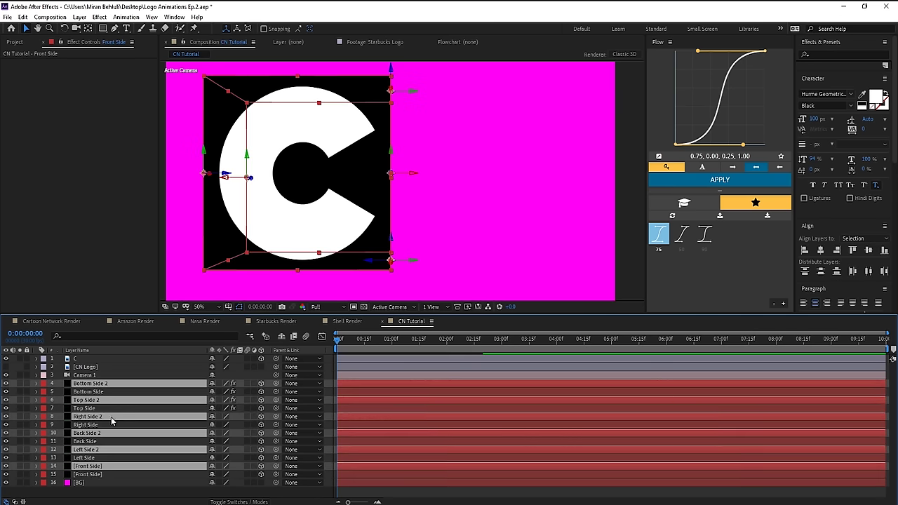
left_click_drag(112, 418, 114, 390)
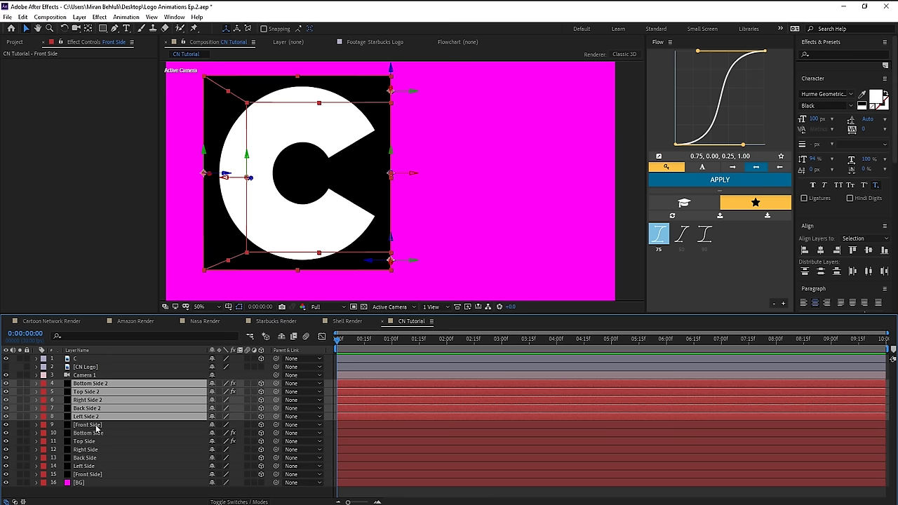
- Parent the other five duplicated sides to the duplicated Front Side and give the duplicated set a cyan label
left_click_drag(276, 416, 103, 426)
left_click(103, 426)
left_click(109, 385, "shift")
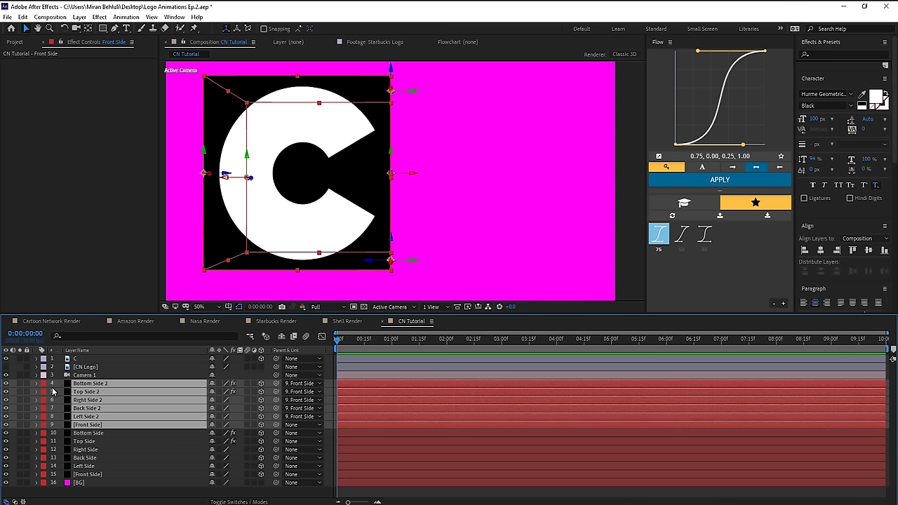
left_click(43, 384)
left_click(77, 360)
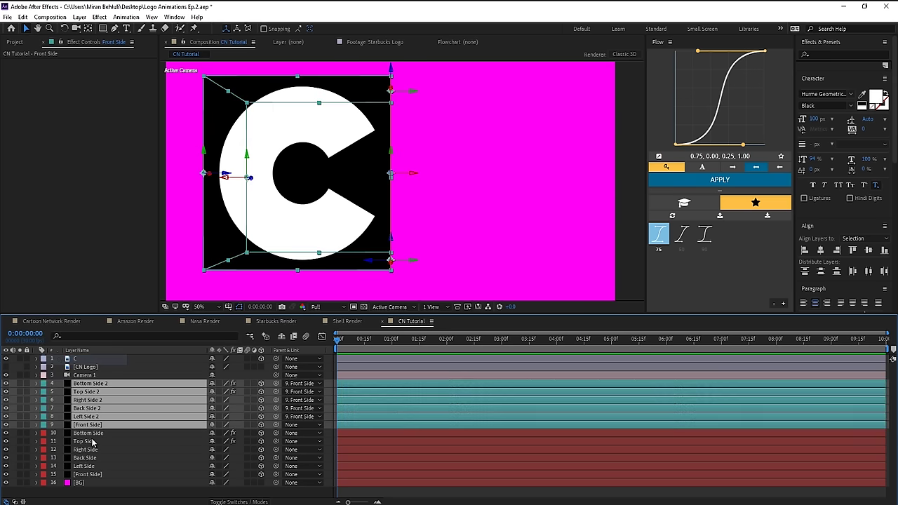
- Set the label color of the six original side layers to Orange
left_click(94, 477)
left_click(65, 435, "shift")
left_click(43, 435)
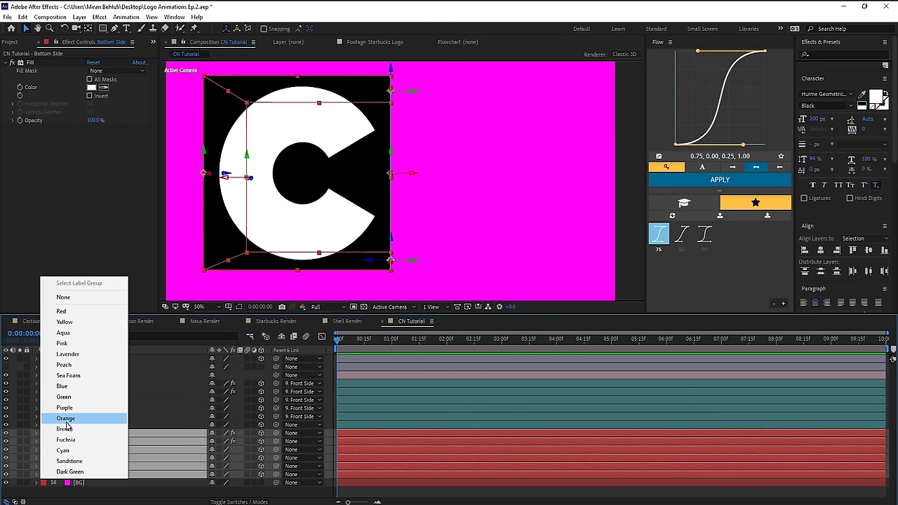
left_click(63, 474)
- Move the anchor point of the duplicated Front Side layer from its right edge to the middle of its left edge
left_click(98, 425)
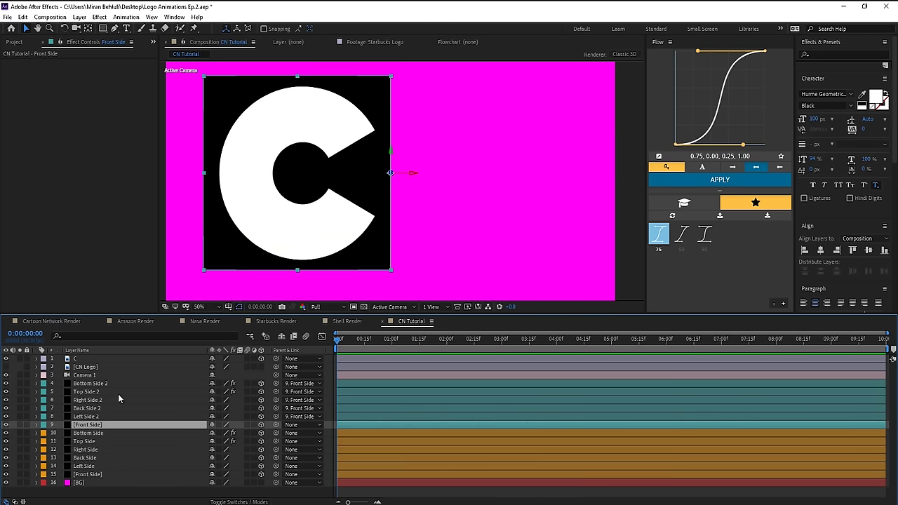
left_click(105, 383, "shift")
left_click(104, 425)
key("y")
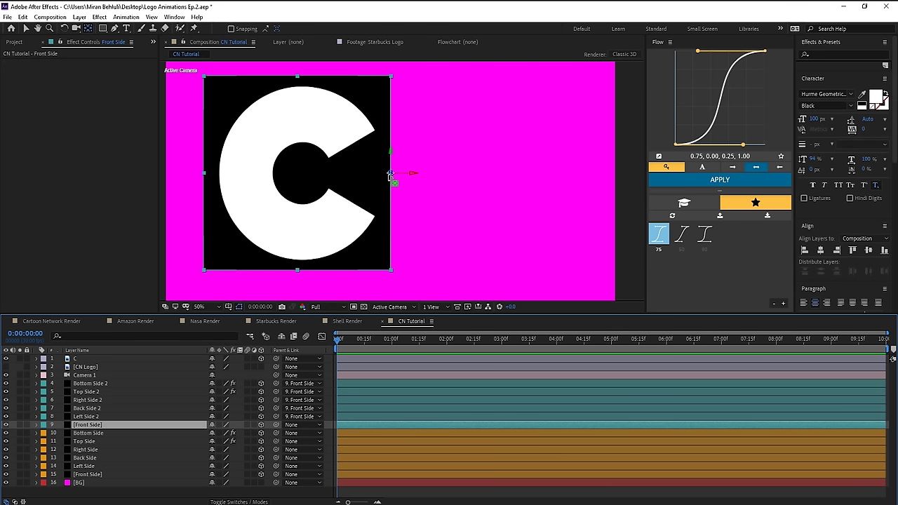
left_click_drag(390, 173, 202, 172)
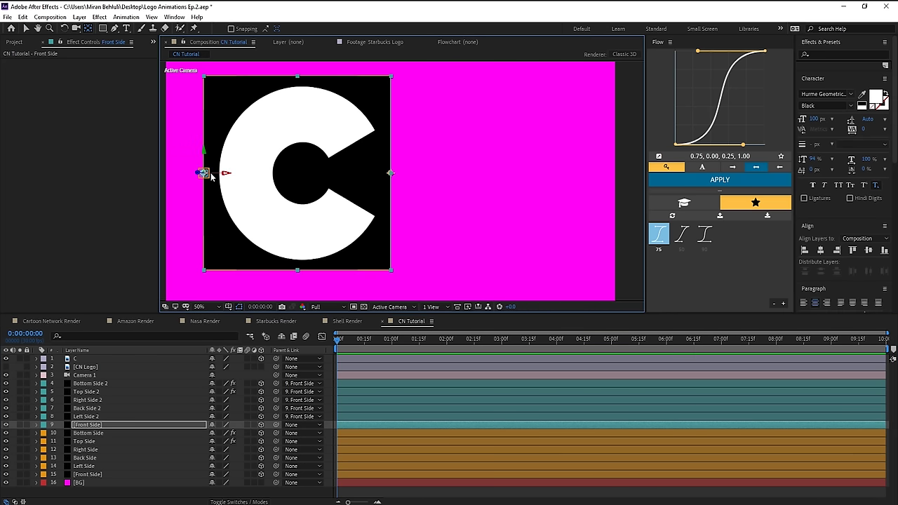
- Move the duplicated Front Side with its child layers so its left edge meets the original cube's right edge
left_click(103, 475)
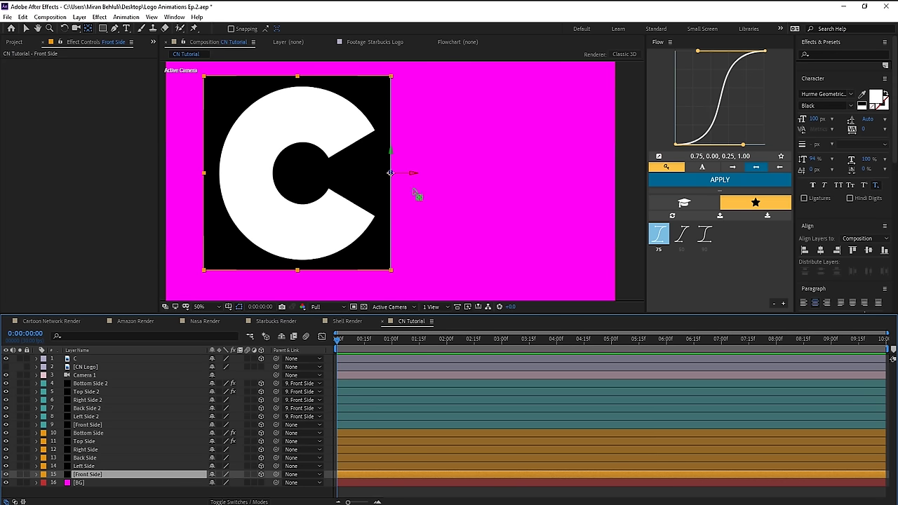
key("p")
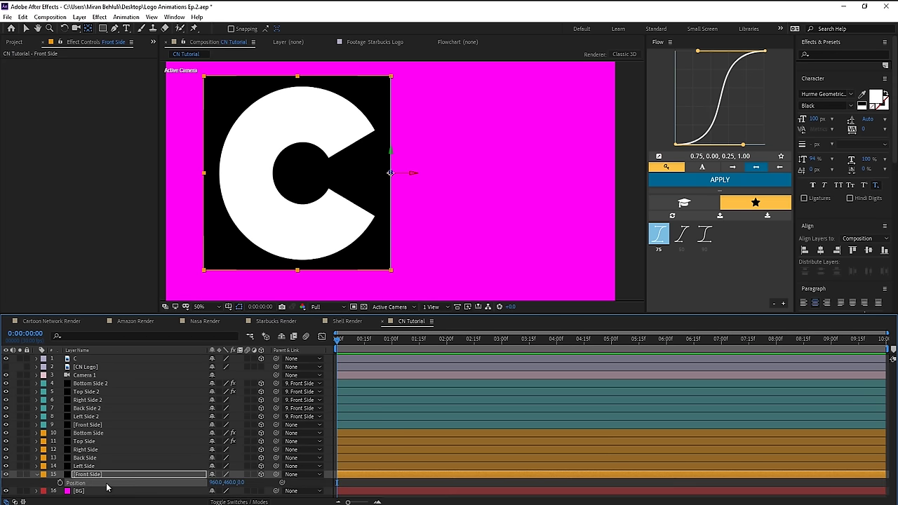
left_click(103, 425)
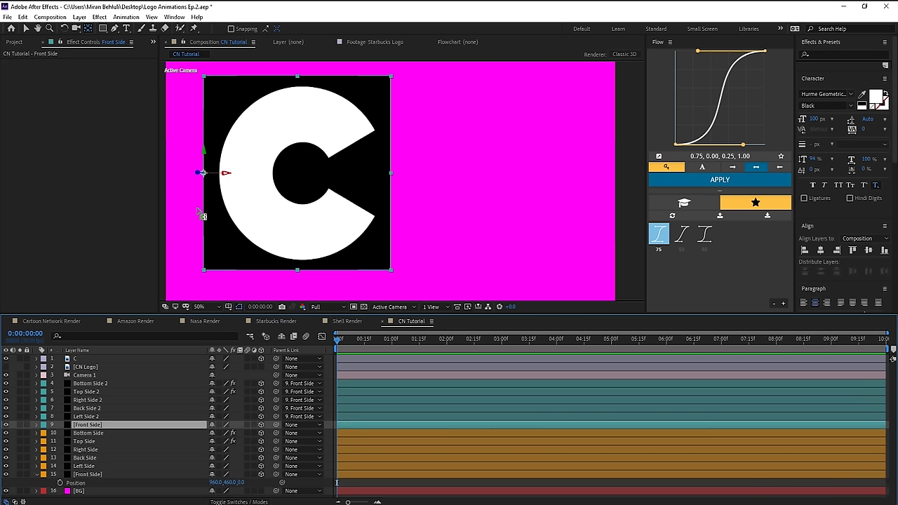
left_click_drag(229, 208, 396, 176)
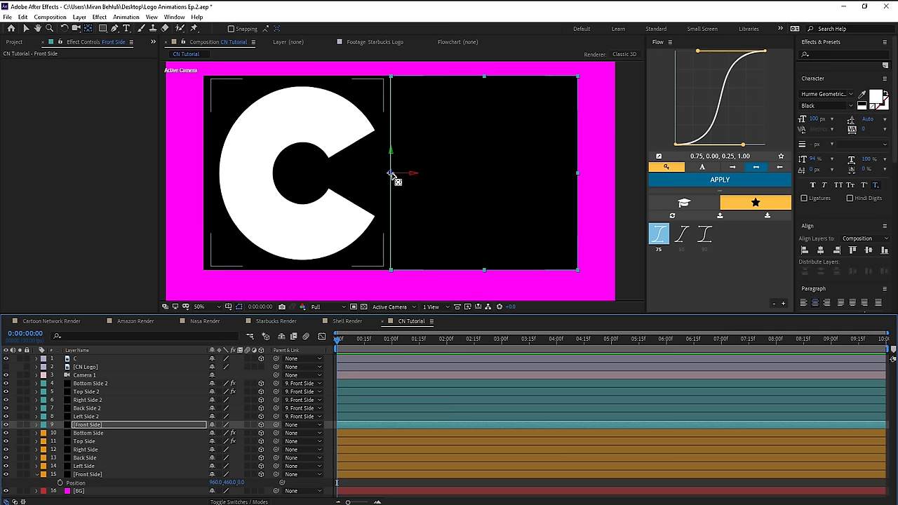
left_click(112, 416)
left_click(114, 383, "shift")
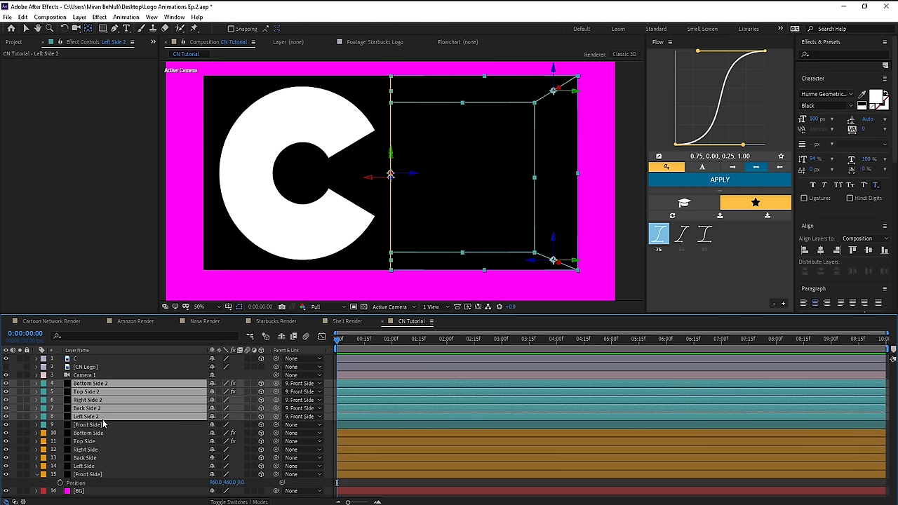
left_click(143, 425)
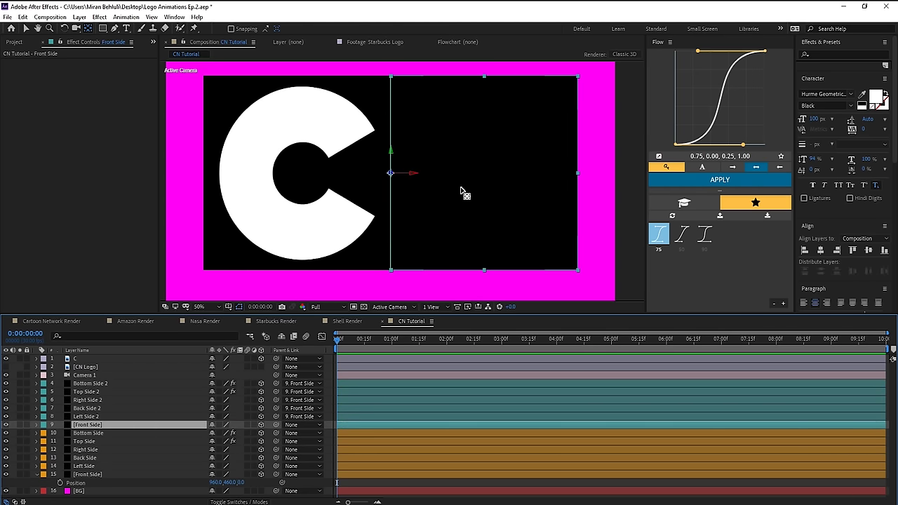
key("v")
left_click(238, 335)
scroll(391, 233, "down", 2)
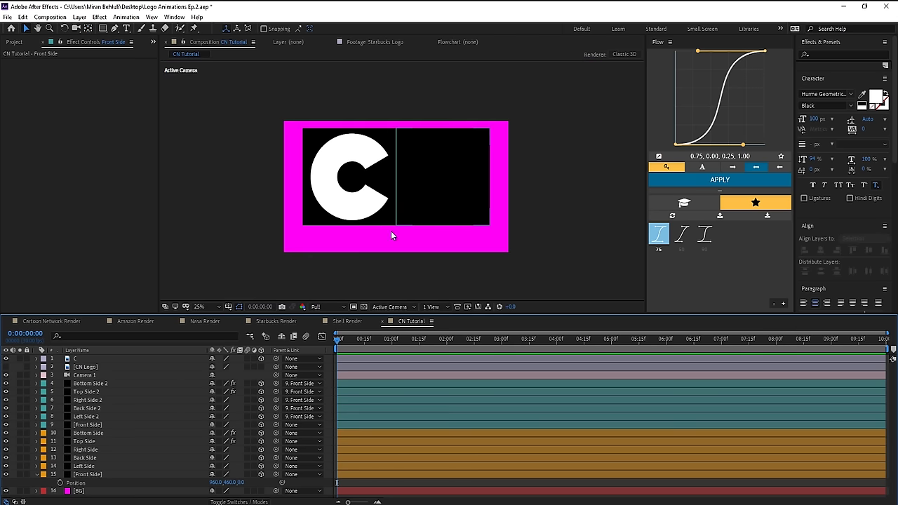
- Apply a Fill effect to the duplicated Front Side layer and set its color to white
left_click(391, 222)
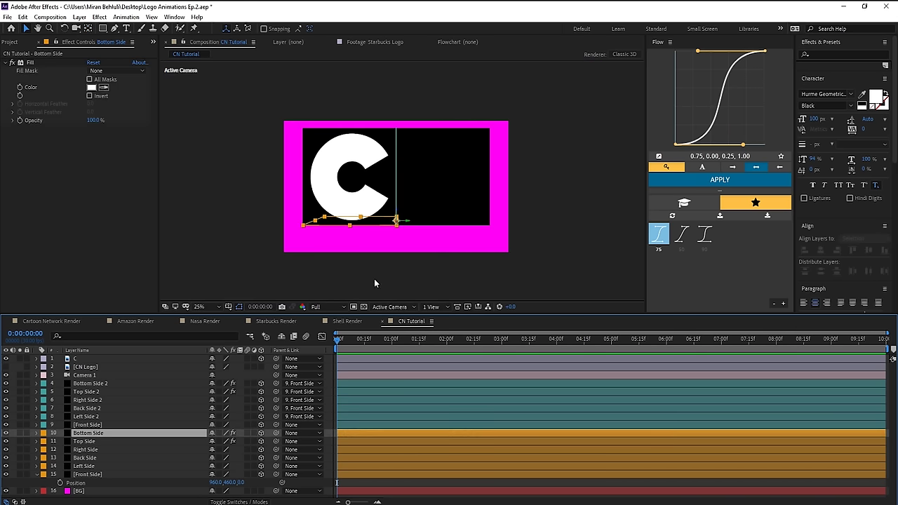
left_click(91, 425)
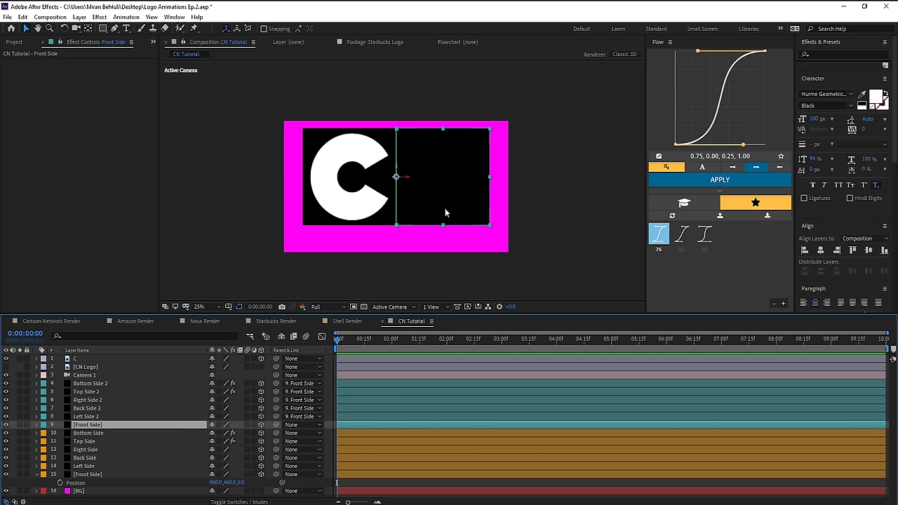
key("ctrl+space")
type("fill")
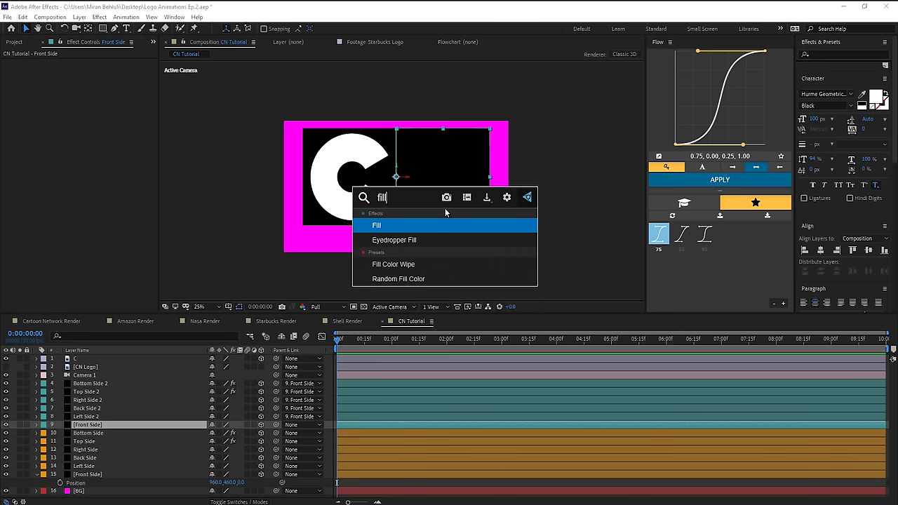
key("Return")
left_click(92, 88)
left_click_drag(627, 322, 550, 273)
left_click(756, 278)
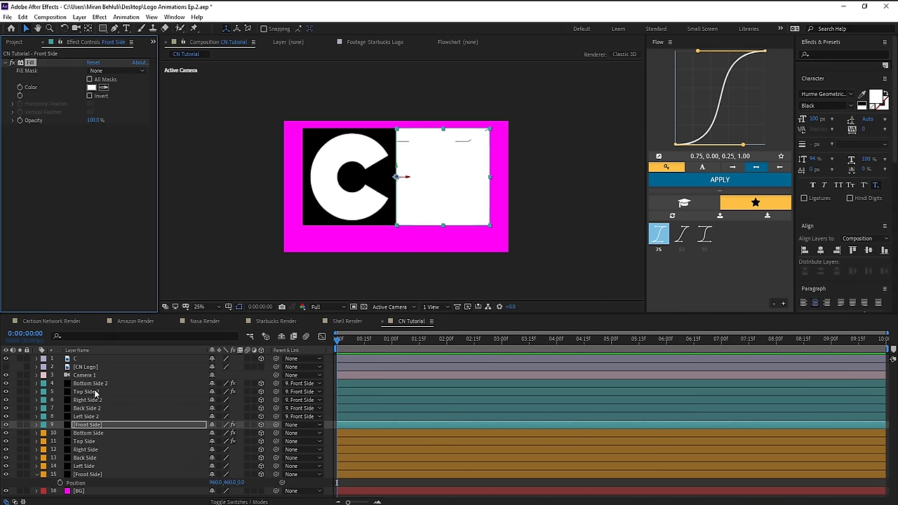
- Set the Fill color of Top Side 2 to black and copy that Fill effect to Bottom Side 2
left_click(92, 391)
left_click(89, 90)
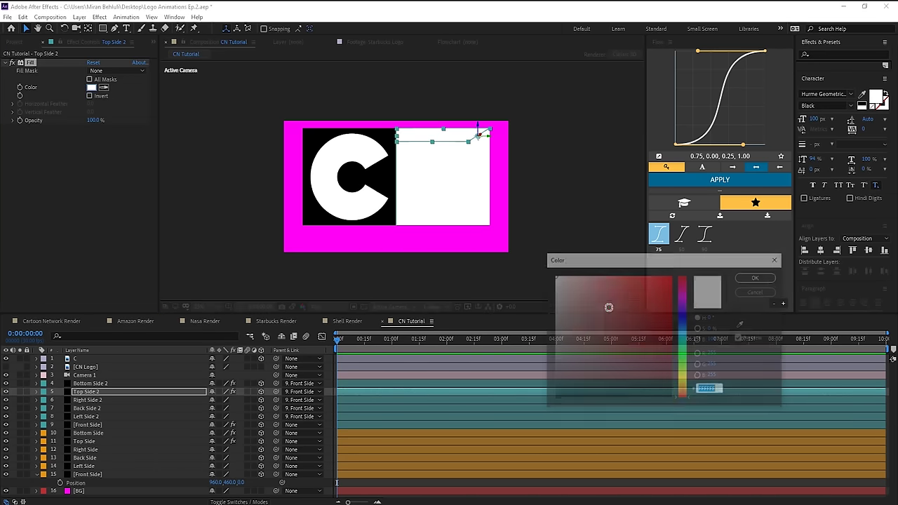
left_click(756, 277)
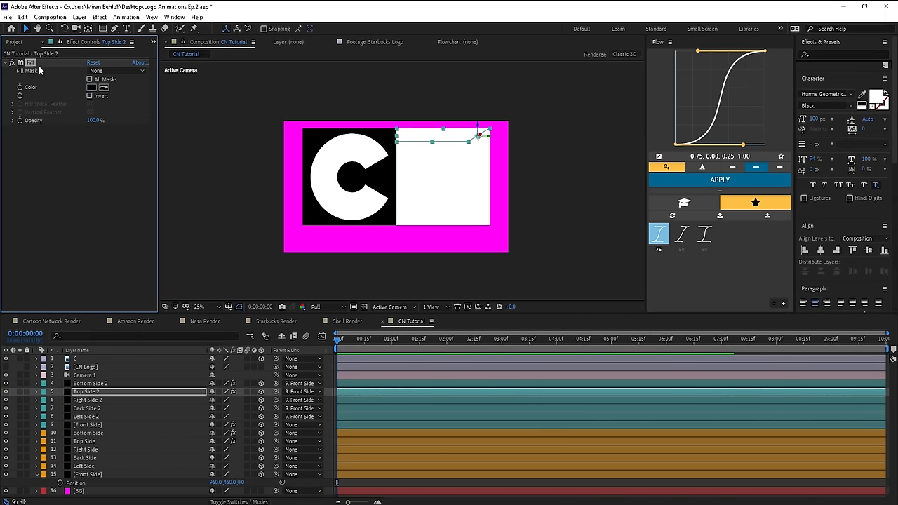
left_click(103, 384)
key("ctrl+v")
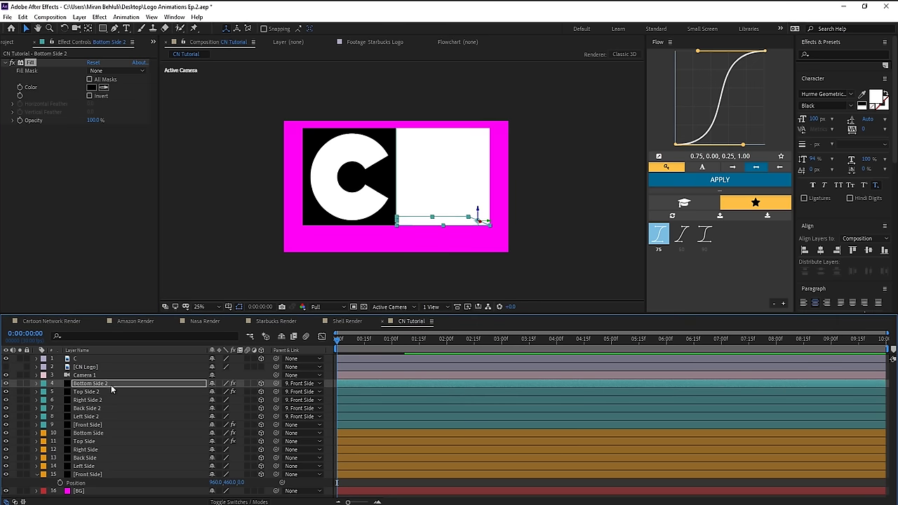
- Copy the white Fill effect from the duplicated Front Side to Back Side 2 and inspect the second cube from another angle
left_click(32, 63)
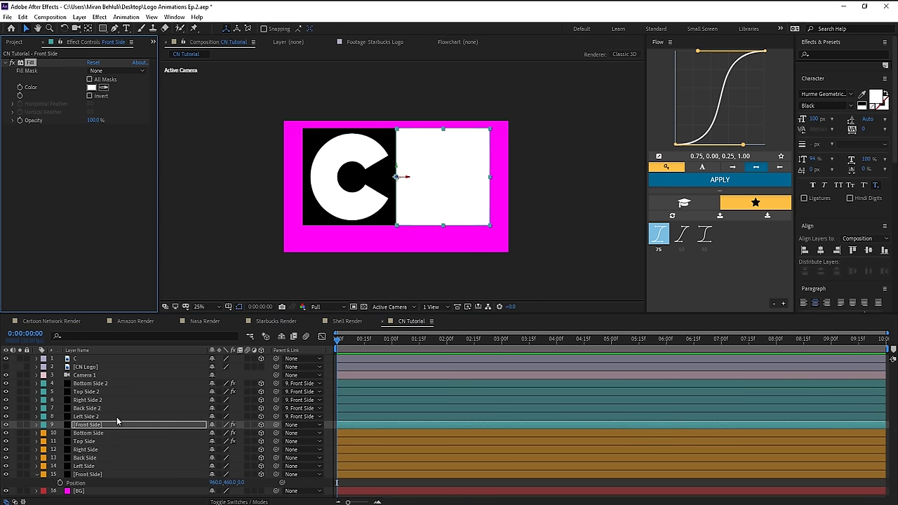
left_click(104, 408)
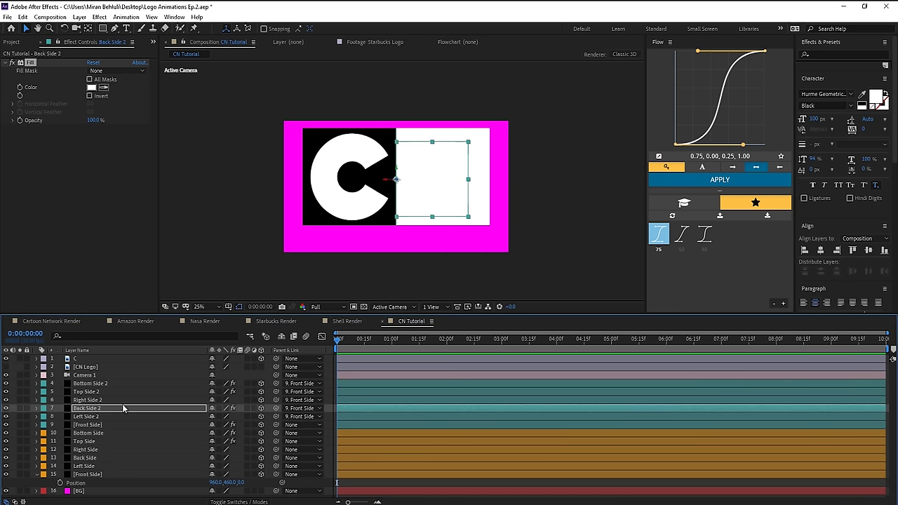
key("c")
left_click_drag(461, 176, 442, 151)
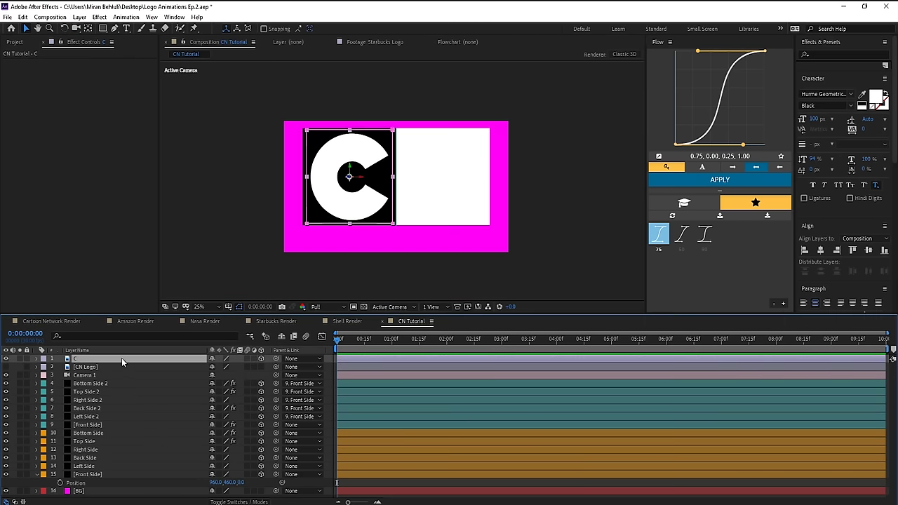
- Duplicate the C layer and rename the copy N
key("ctrl+d")
key("Return")
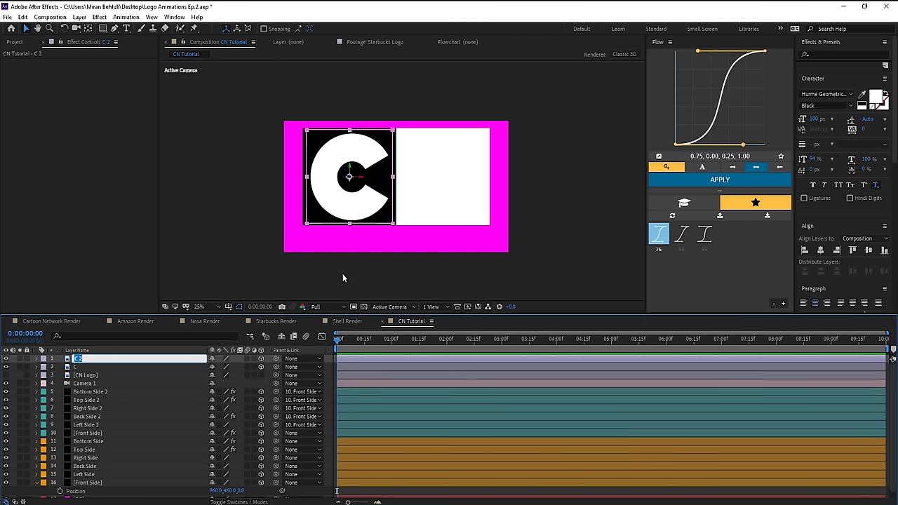
key("Return")
- Move the N layer's mask off the letter C so that it frames the letter N
double_click(362, 159)
left_click_drag(362, 158, 503, 197)
left_click(99, 359)
key("c")
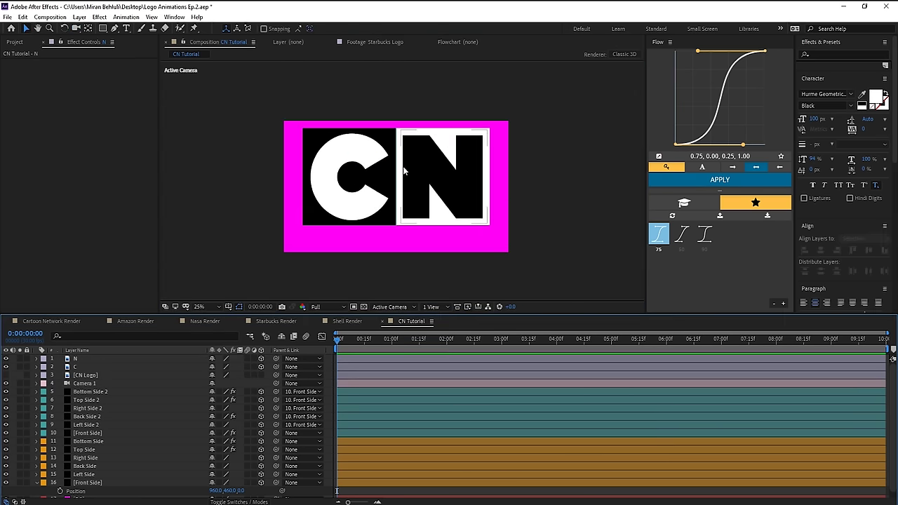
- Create a null object, name it Left Side Controller and make it a 3D layer
left_click(409, 166)
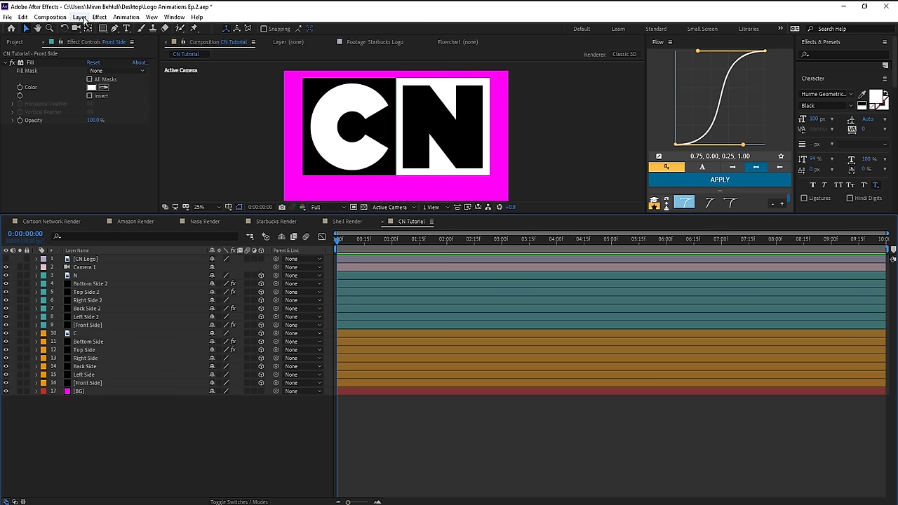
left_click(80, 16)
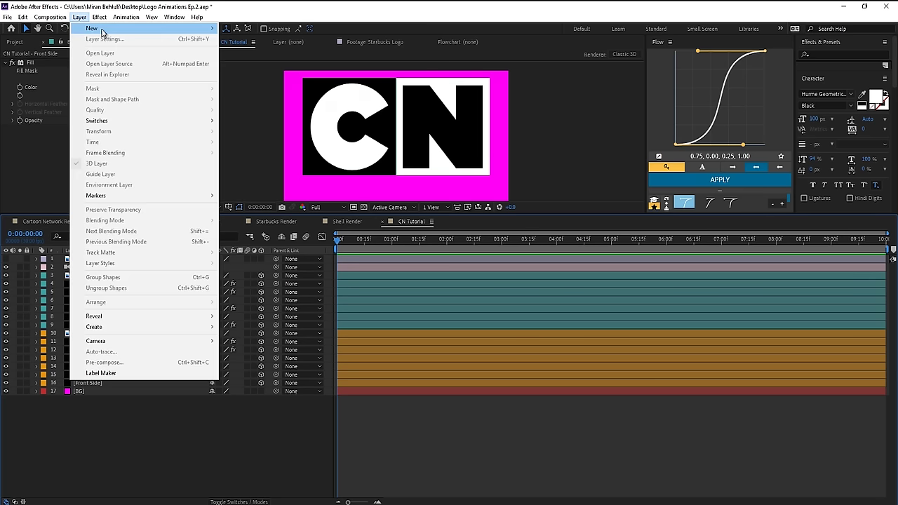
mouse_move(101, 33)
left_click(242, 70)
key("Return")
type("Le")
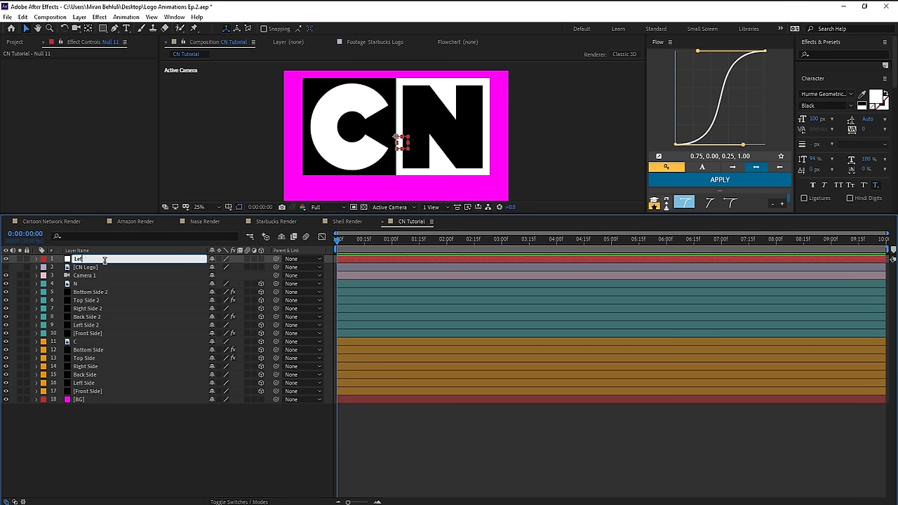
type("ft Side Controller")
key("Return")
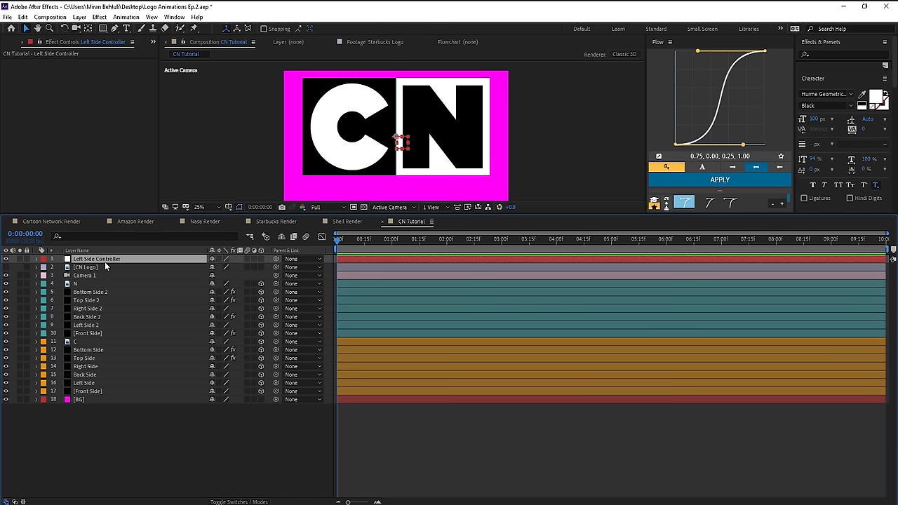
left_click(261, 259)
- Center the anchor point of the first cube's Front Side and copy its Position, 560, 460, 0, to Left Side Controller
left_click_drag(379, 220, 381, 259)
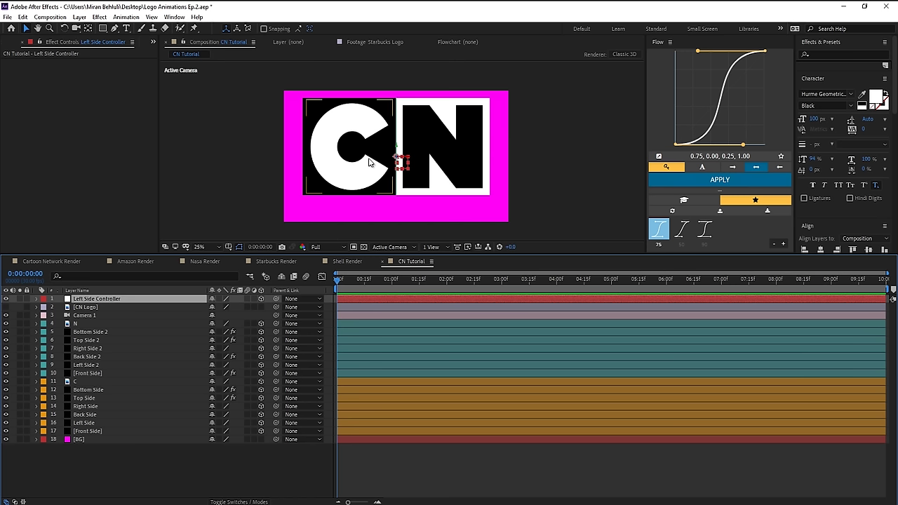
left_click(403, 235)
left_click(103, 431)
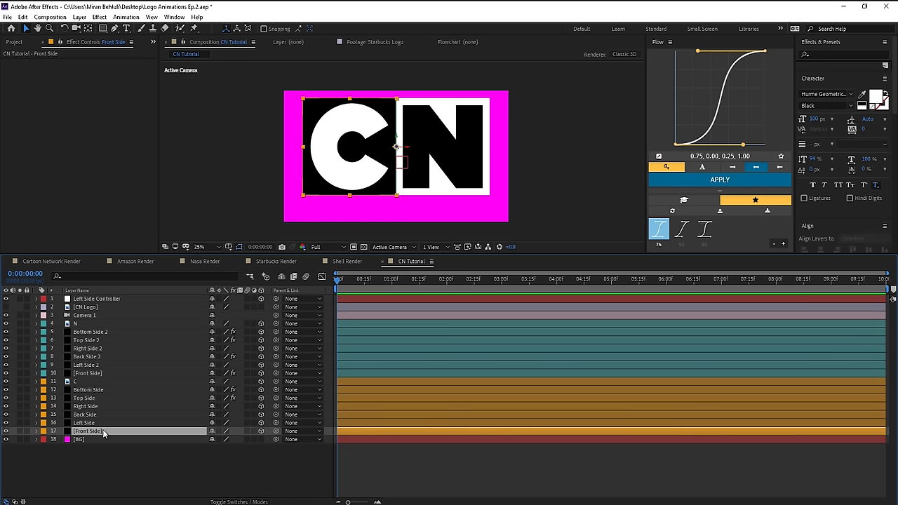
key("ctrl+alt+Home")
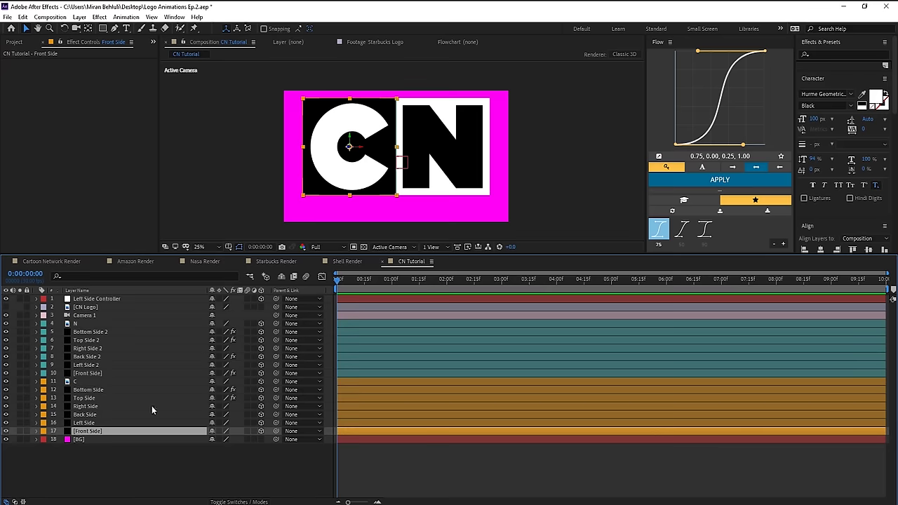
key("p")
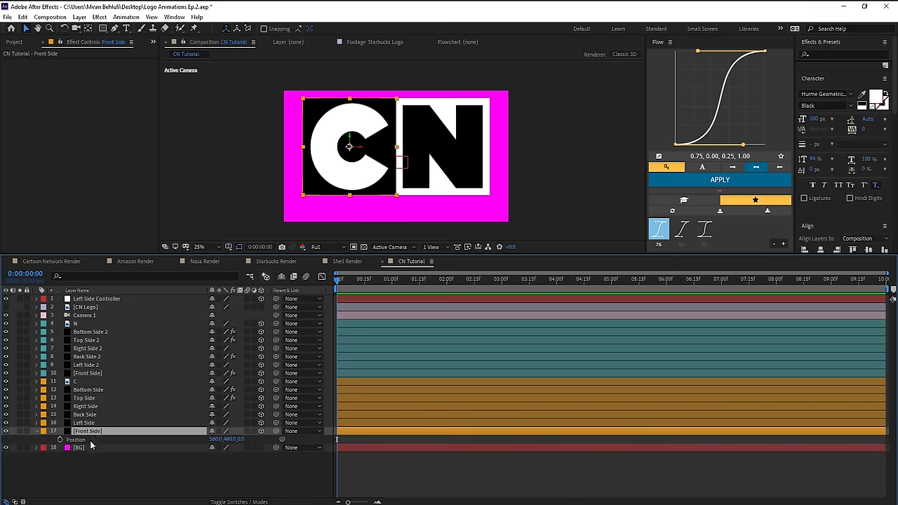
key("Return")
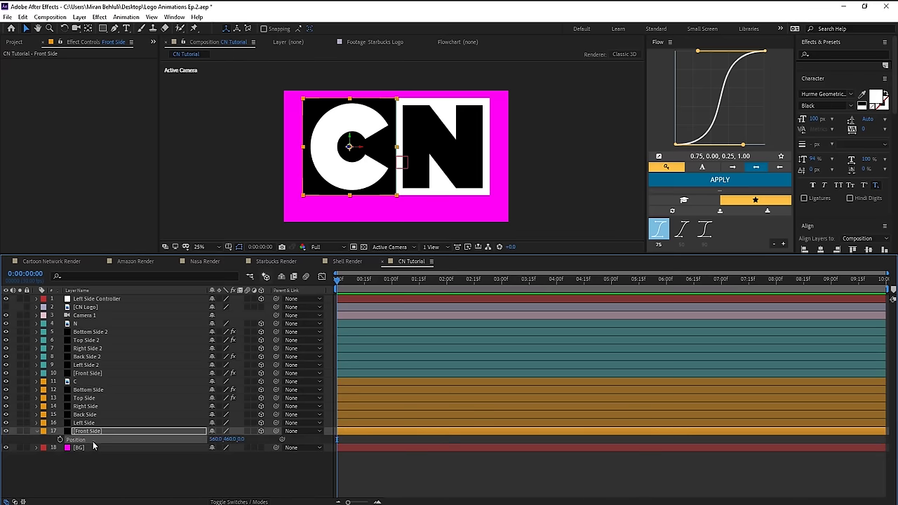
left_click(119, 300)
key("Return")
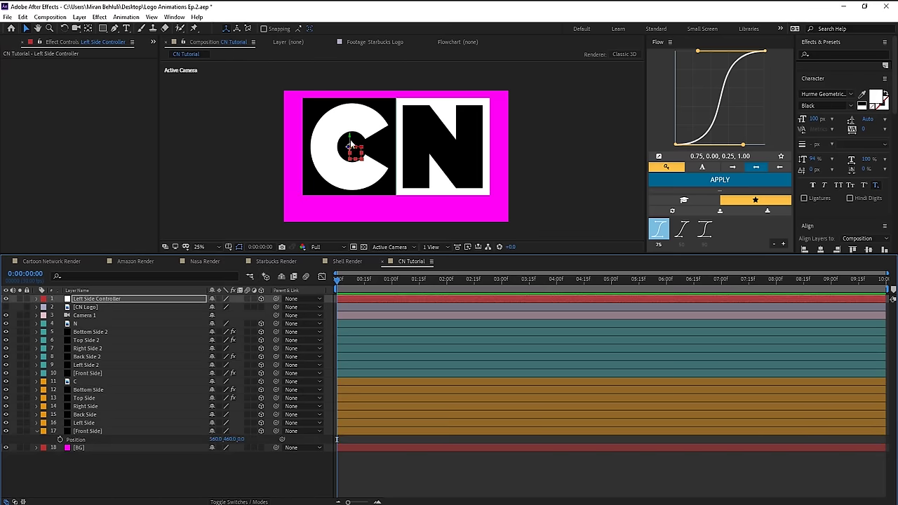
- Set Left Side Controller's Z position to 400 to match the Left Side layer's depth
left_click(99, 423)
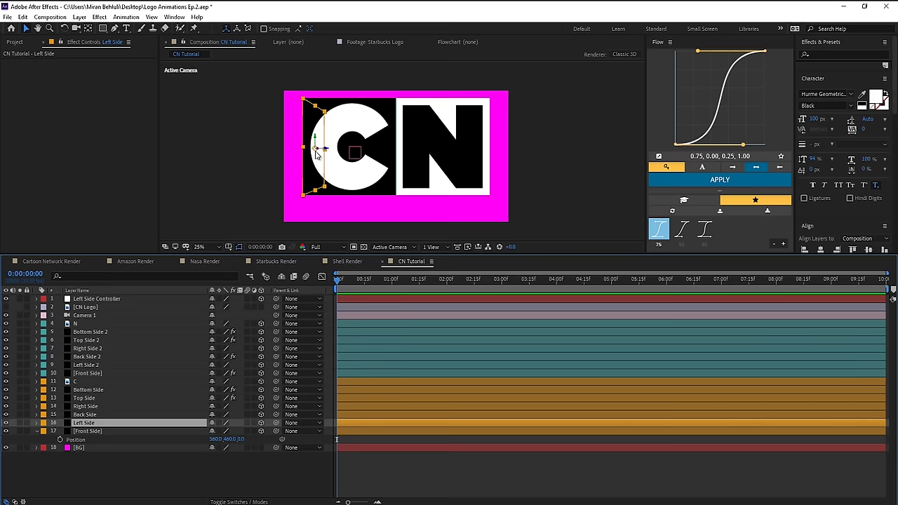
key("shift+p")
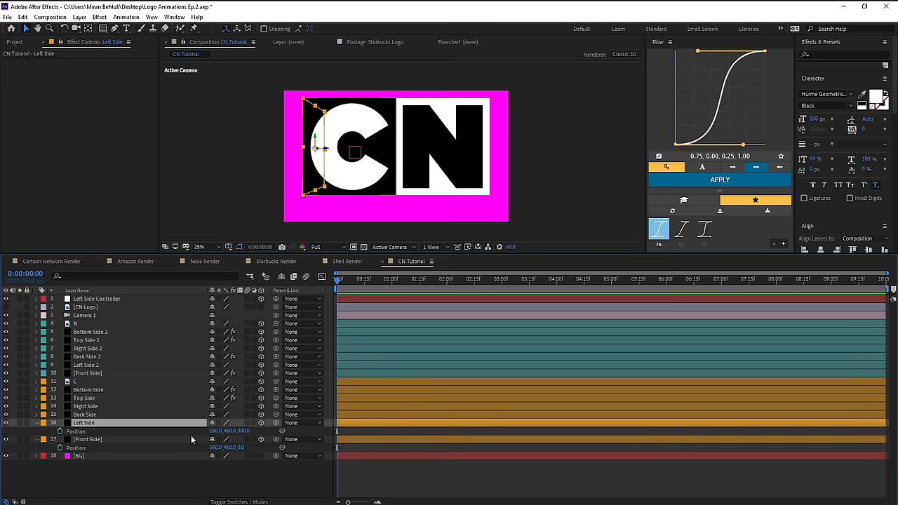
left_click(245, 430)
left_click(126, 297)
key("p")
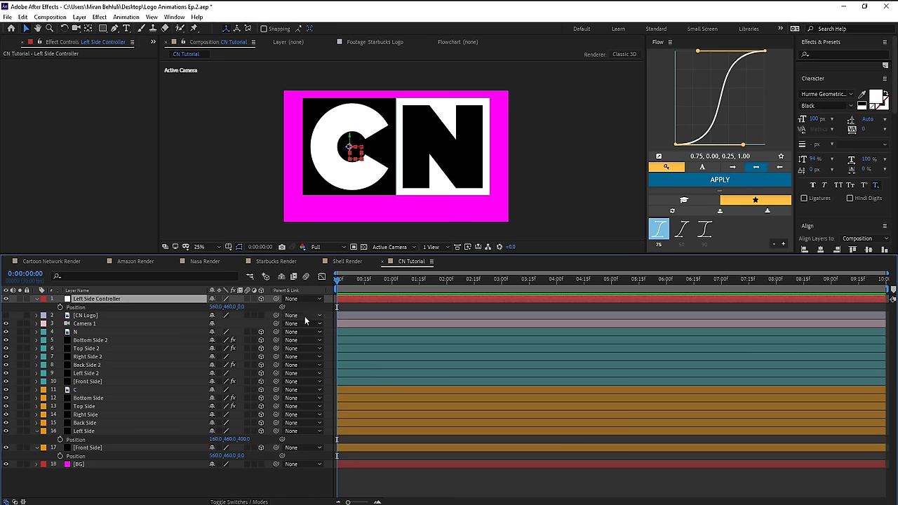
left_click(242, 306)
key("Return")
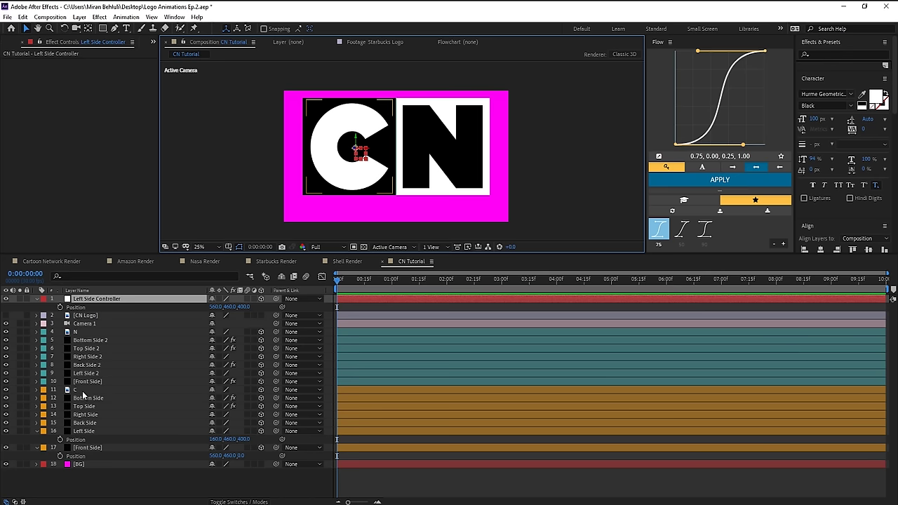
- Parent the C layer and all six sides of the first cube to Left Side Controller
left_click(95, 448)
left_click(133, 390, "shift")
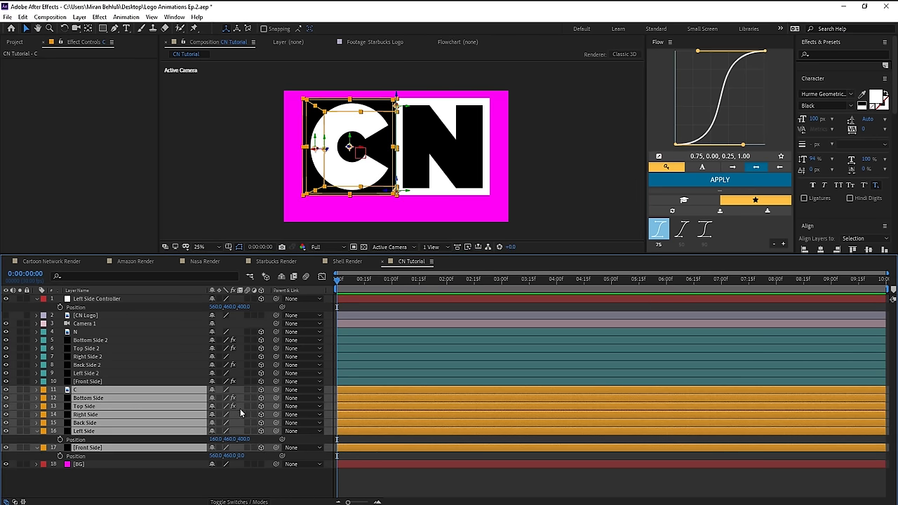
left_click_drag(275, 398, 116, 301)
- Rotate Left Side Controller to test that the first cube follows it, and undo the rotation
left_click(116, 300)
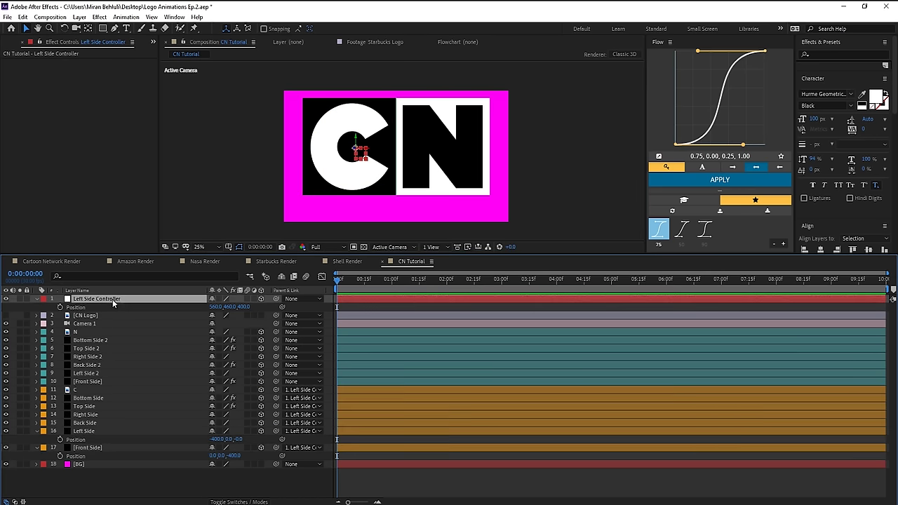
key("w")
left_click_drag(360, 163, 343, 153)
key("ctrl+z")
key("v")
- Duplicate Left Side Controller and rename the copy Right Side Controller
key("ctrl+d")
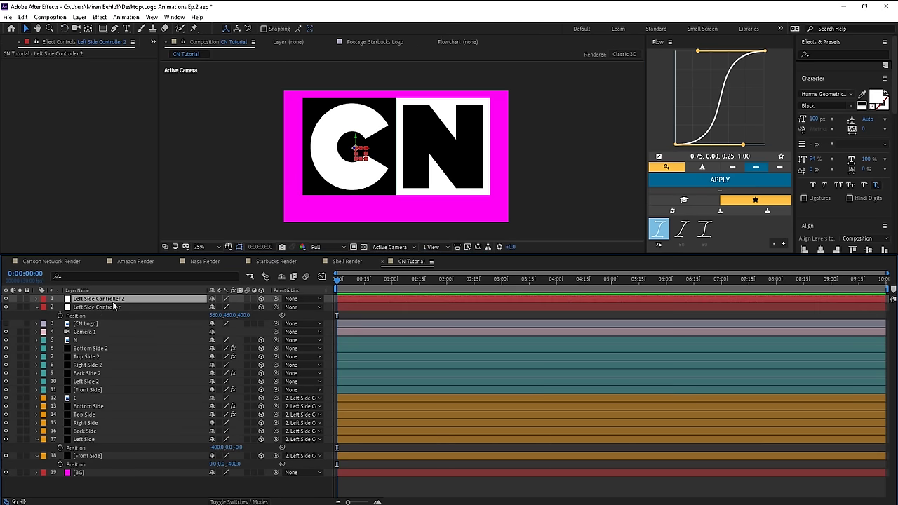
key("Return")
type("Right Sid")
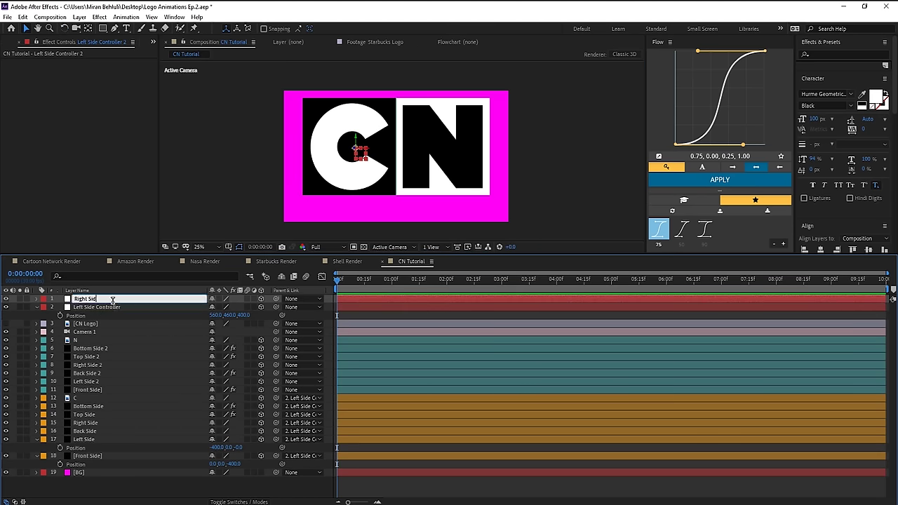
type("e Controller")
key("Return")
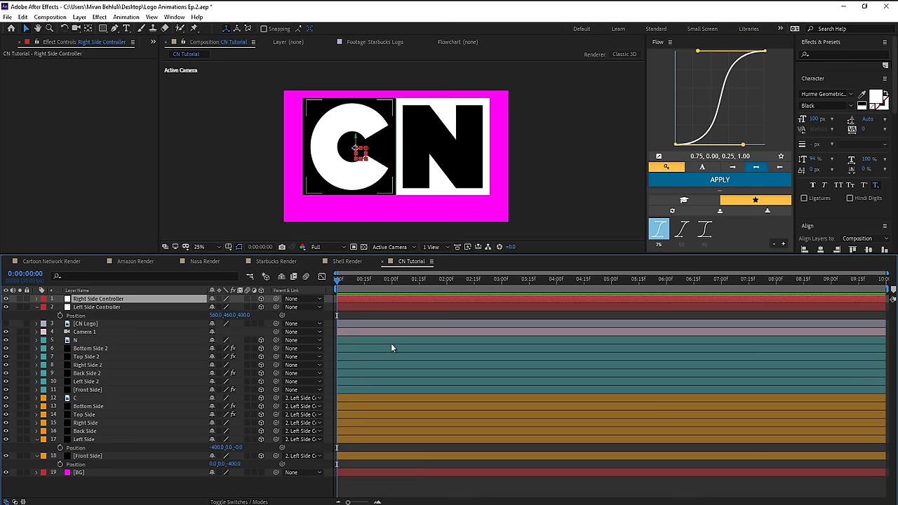
- Copy the Position of the second cube's Front Side, 1360, 460, 0, to Right Side Controller
left_click(89, 390)
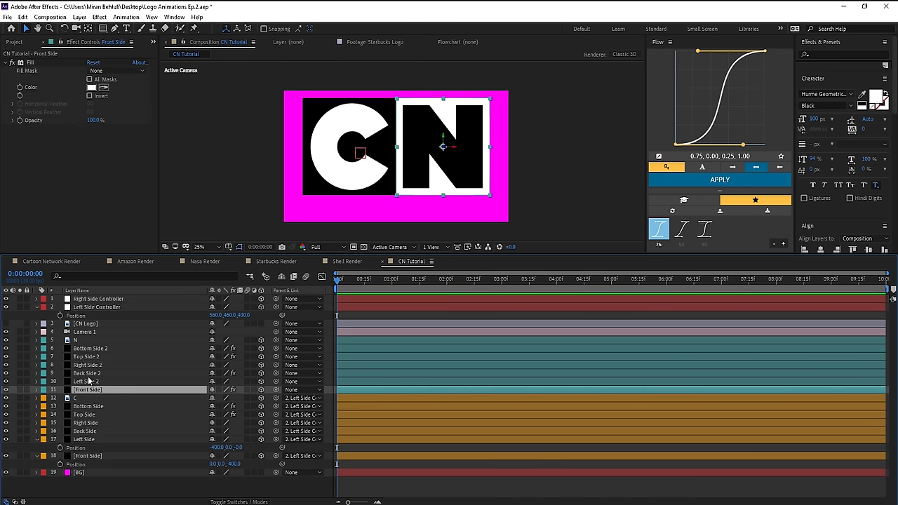
key("p")
left_click(102, 300)
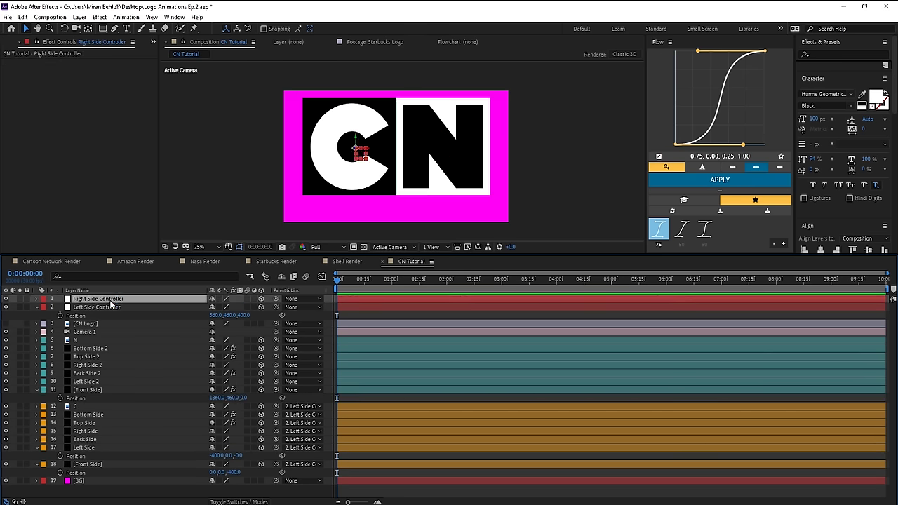
- Set Right Side Controller's Z position to 400 to match Left Side 2, and collapse the open layer properties
left_click(102, 383)
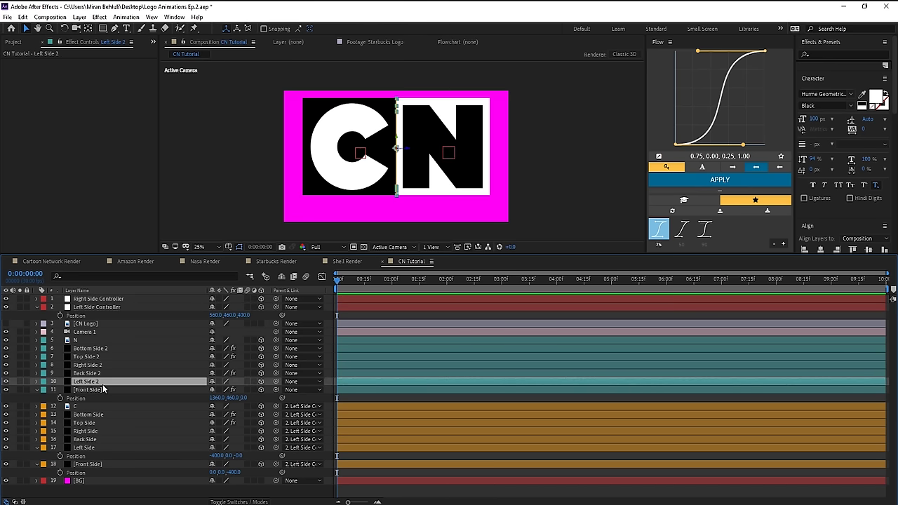
key("p")
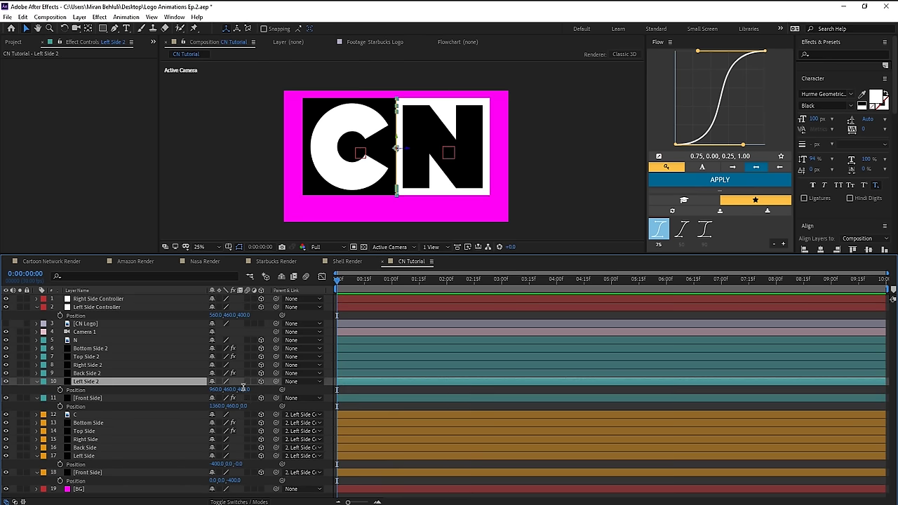
left_click(104, 300)
key("p")
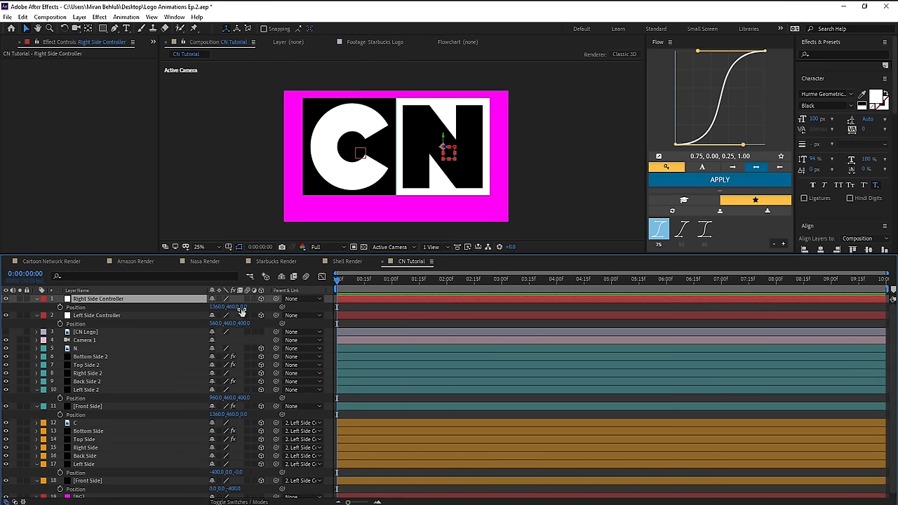
left_click(242, 308)
type("400")
left_click(263, 309)
key("u")
- Parent the N layer and all six sides of the second cube to Right Side Controller
left_click(97, 382)
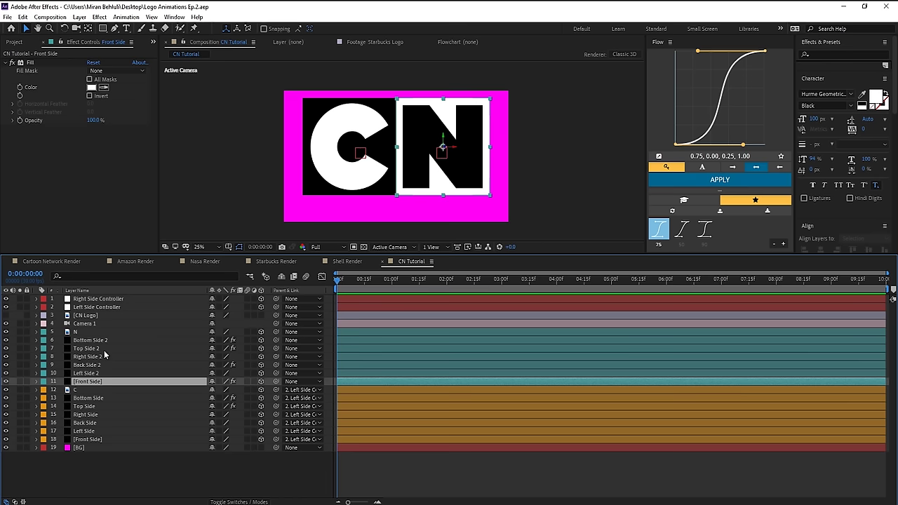
left_click(103, 332, "shift")
left_click_drag(275, 331, 116, 302)
left_click(116, 301)
- Mark the C, N and all cube side layers as shy, lock them and hide shy layers in the timeline
left_click(110, 324)
left_click(107, 333)
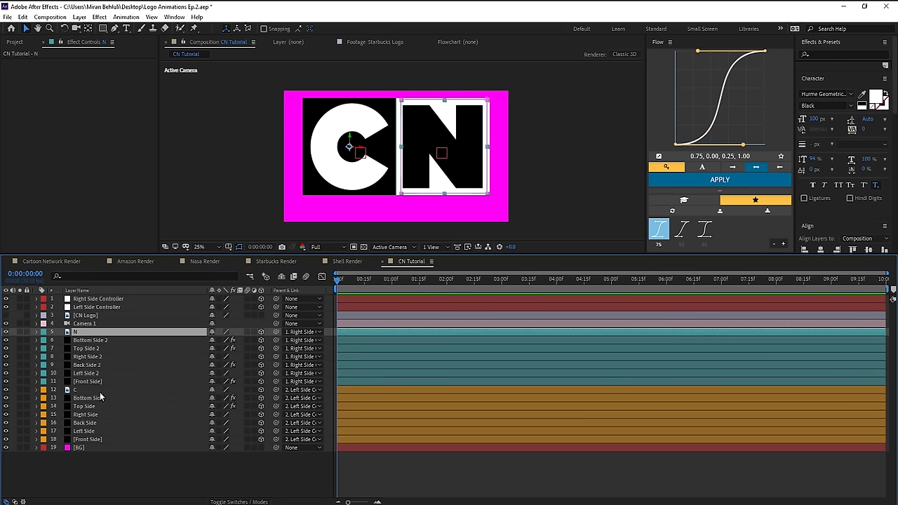
left_click(94, 439, "shift")
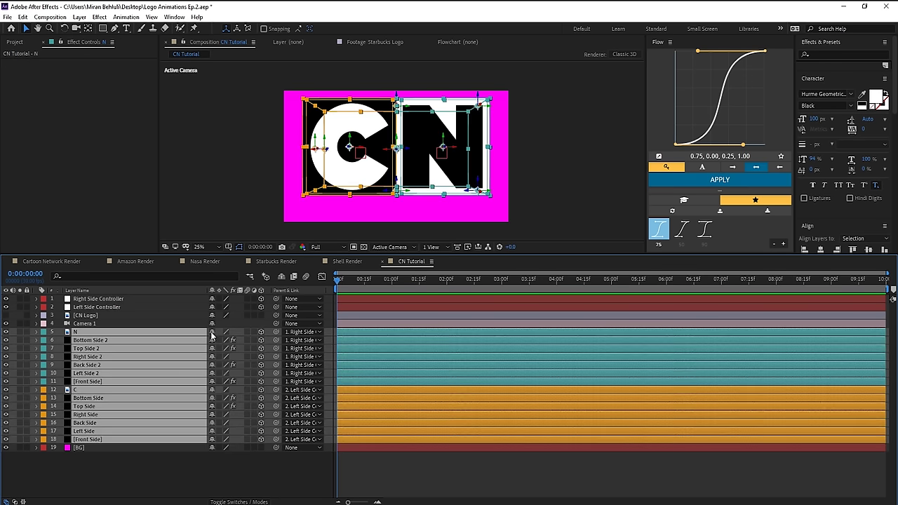
left_click(26, 331)
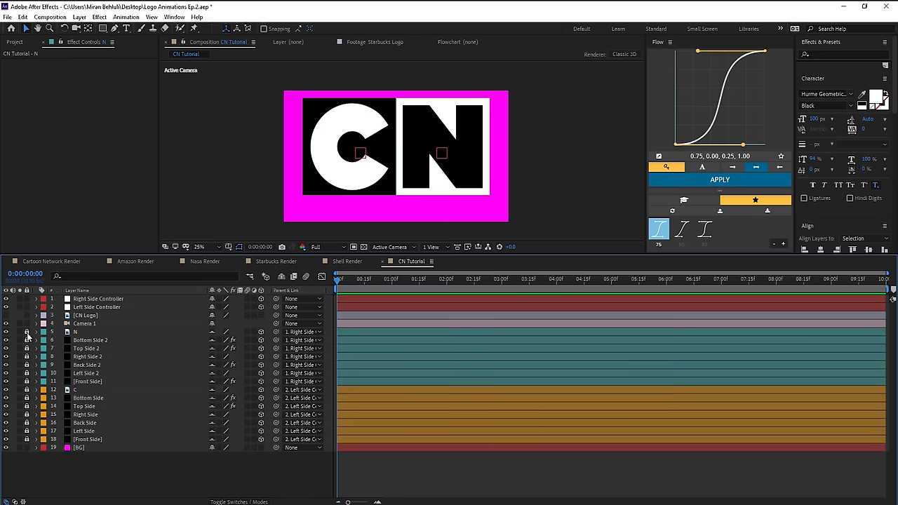
left_click(281, 277)
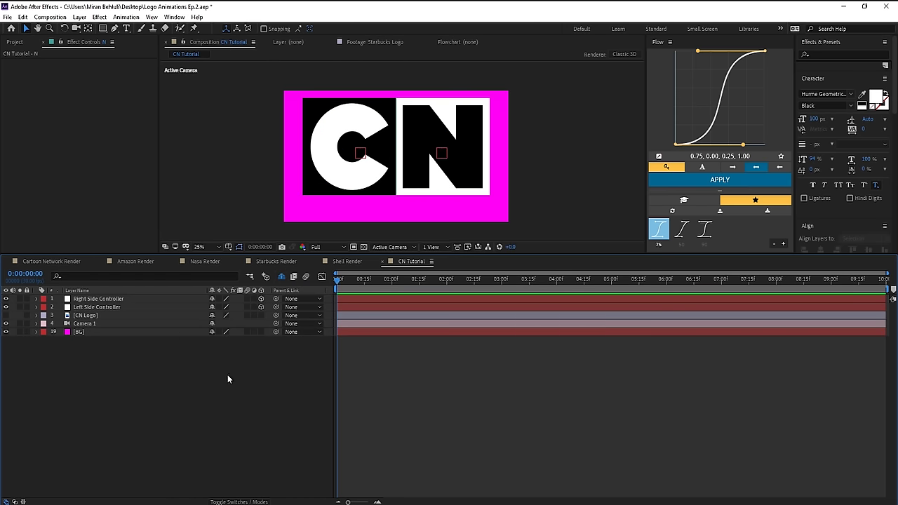
left_click(130, 307)
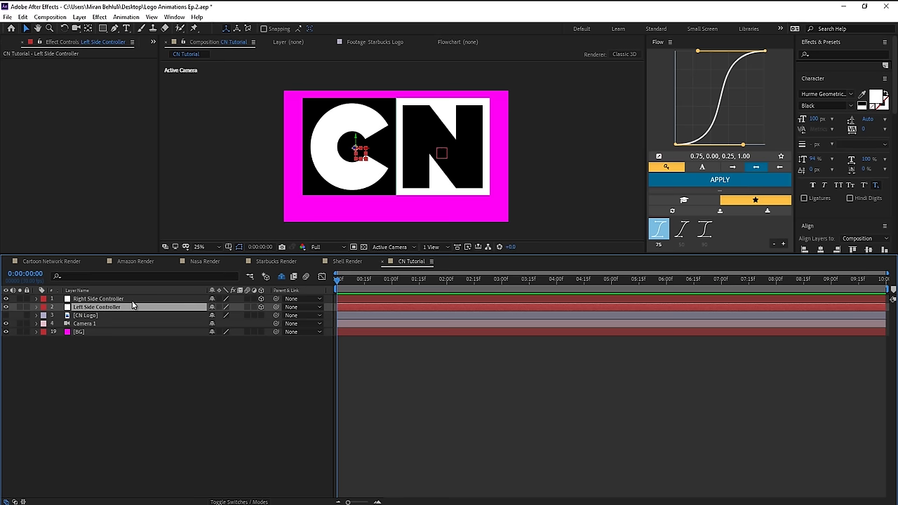
left_click(132, 299)
left_click(134, 307)
left_click(138, 299)
left_click_drag(230, 382, 137, 286)
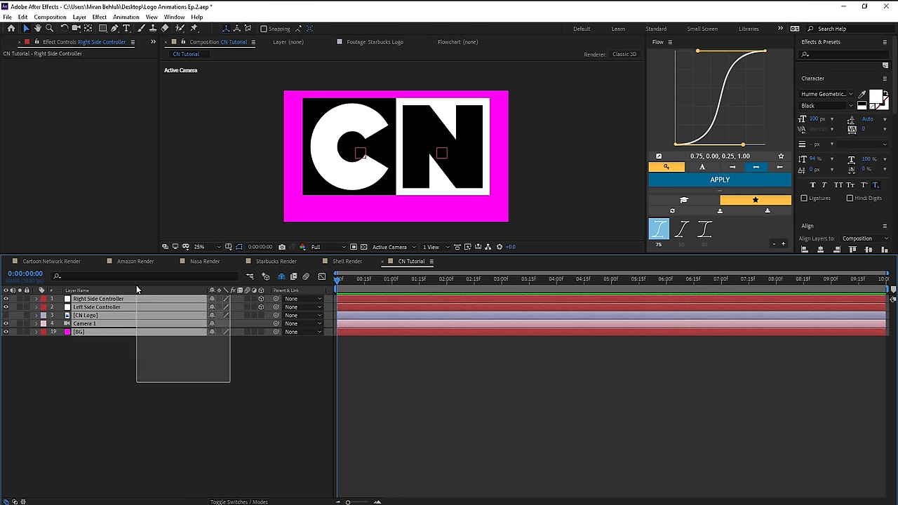
left_click(413, 366)
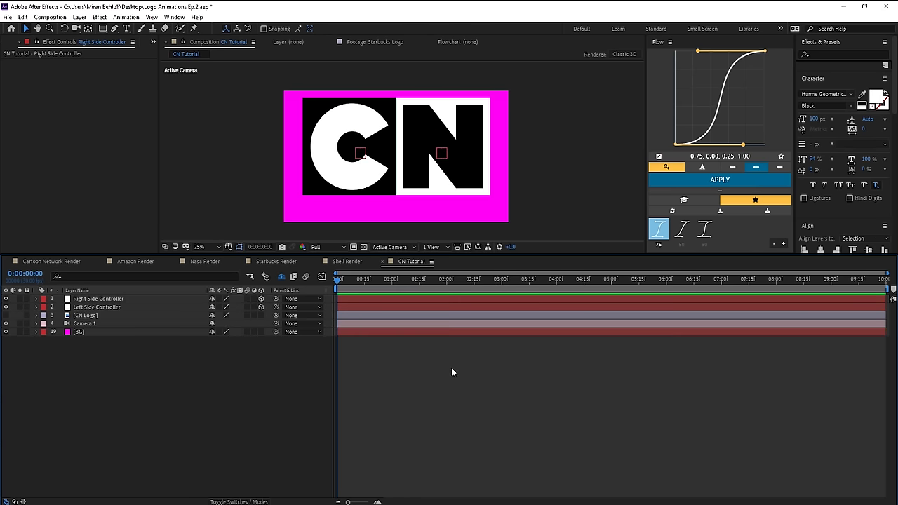
- Lock the BG layer, then turn on the CN Logo layer's visibility and select that layer
left_click(26, 332)
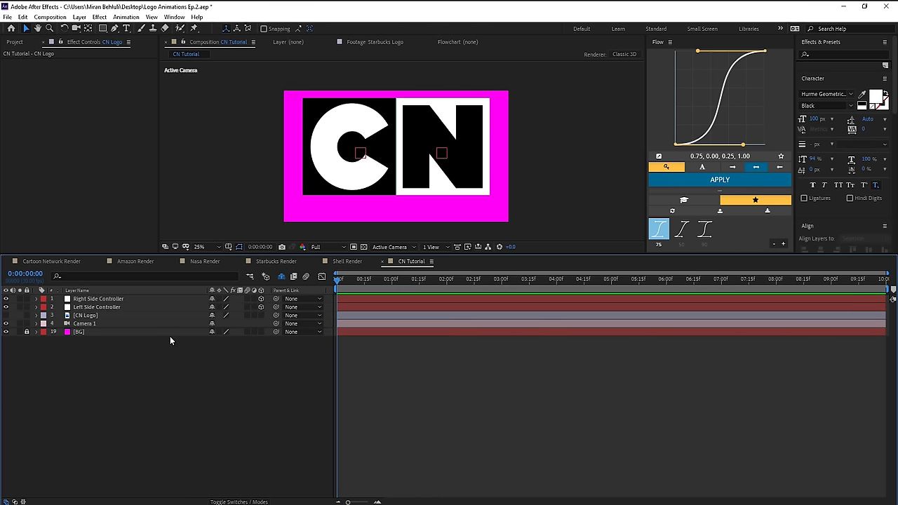
left_click(6, 315)
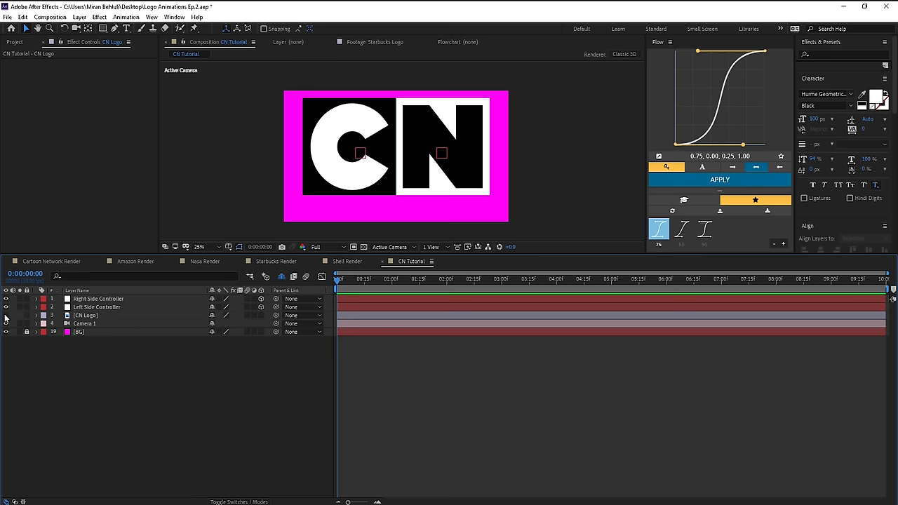
left_click(81, 315)
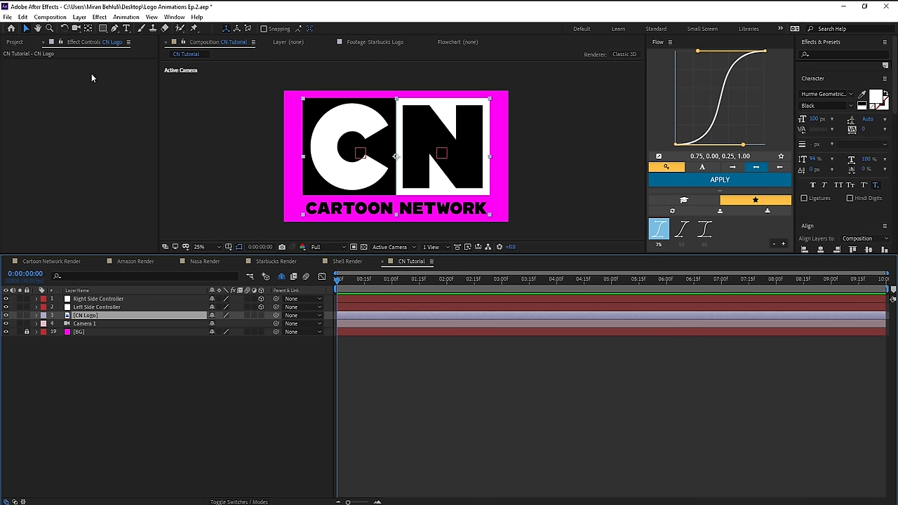
- Mask the CN Logo layer with a rectangle around the word CARTOON, duplicate the layer, and shift the copy's mask over NETWORK
left_click(101, 29)
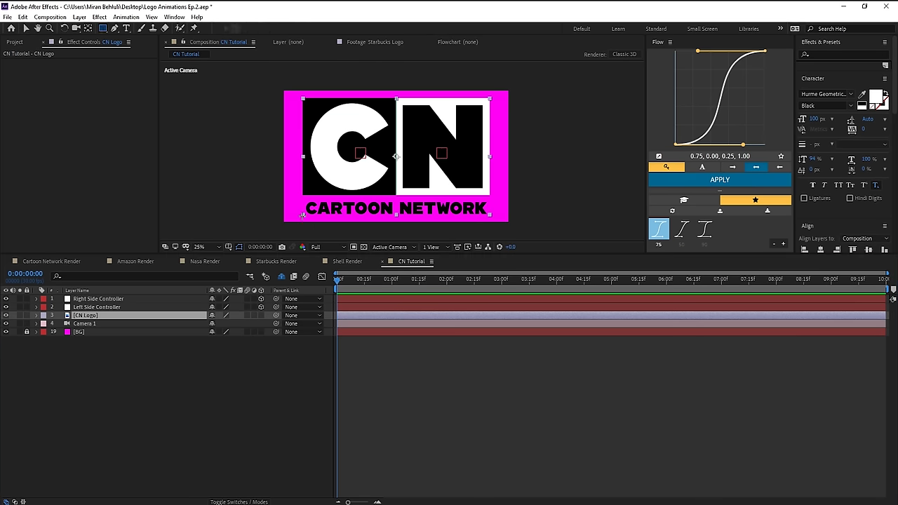
left_click_drag(292, 226, 398, 196)
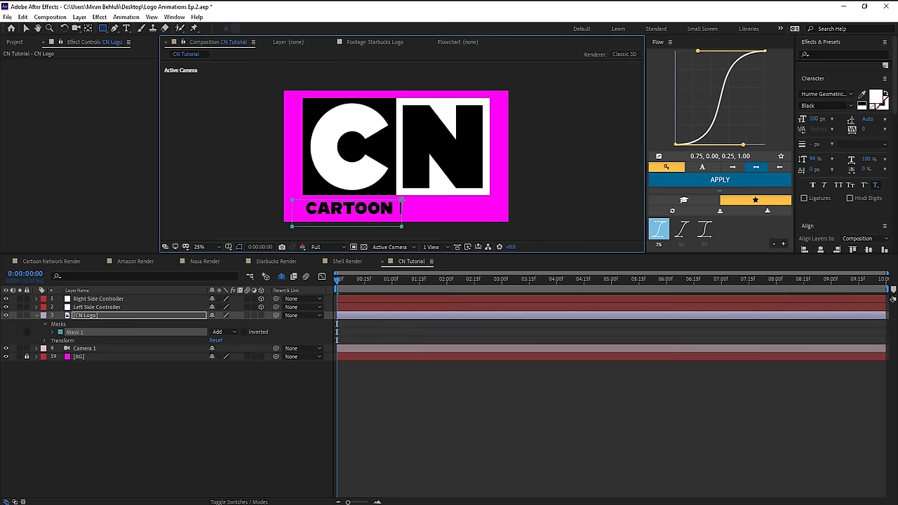
left_click(107, 316)
key("ctrl+d")
key("v")
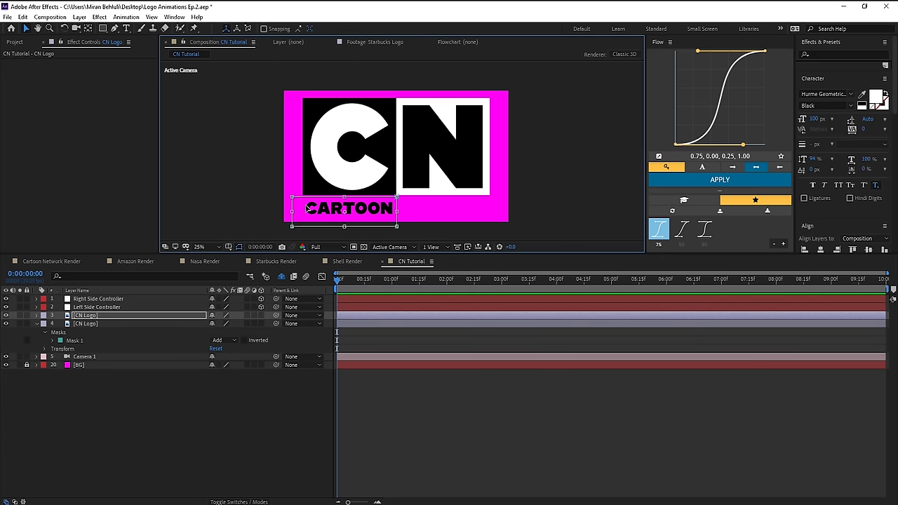
left_click_drag(308, 209, 410, 209)
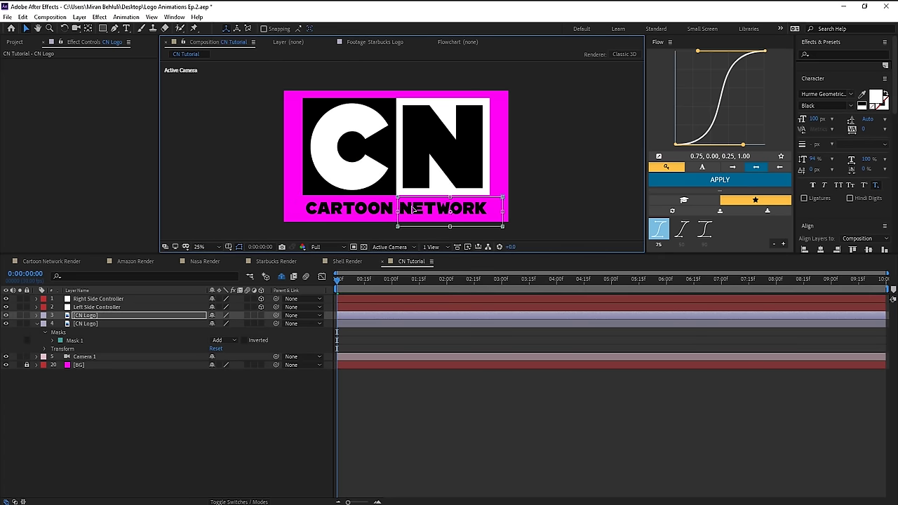
- Rename the two masked logo layers Network and Cartoon and turn both into 3D layers
left_click(99, 316)
key("Return")
type("Network")
key("Return")
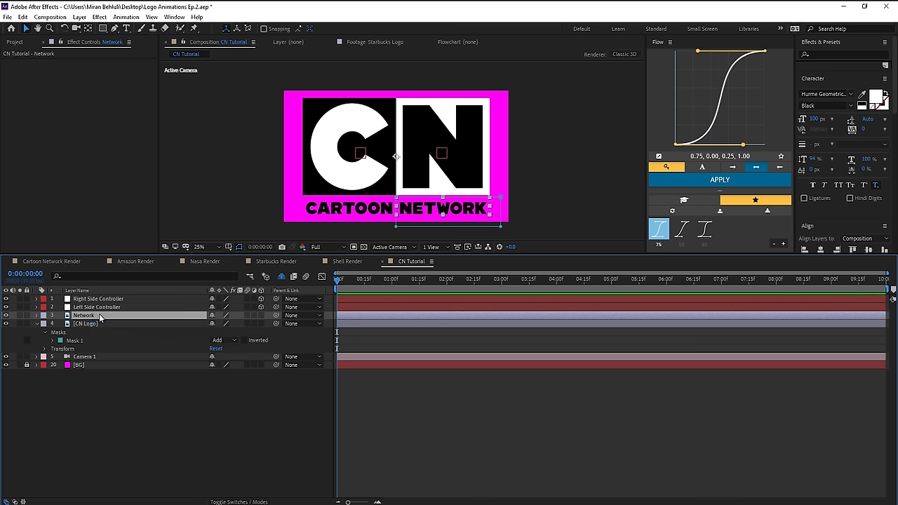
left_click(85, 323)
key("Return")
type("Cartoon")
key("Return")
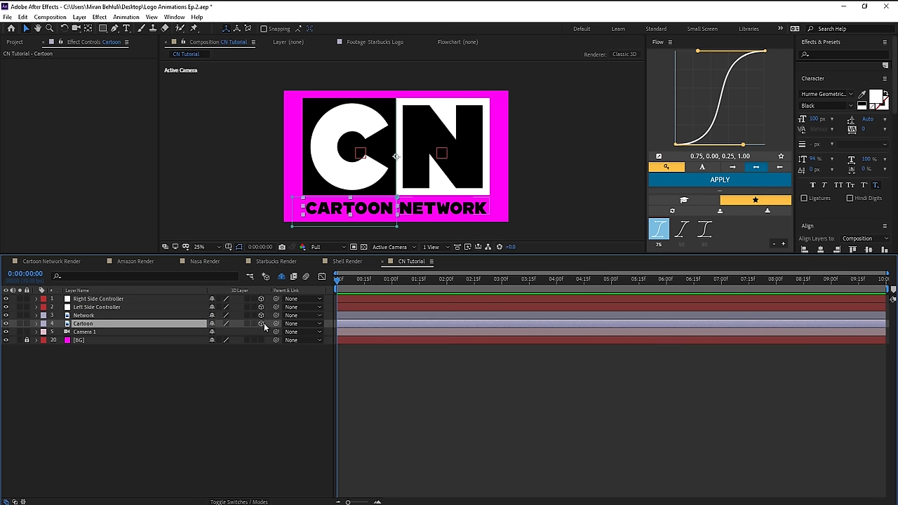
- Parent the Cartoon layer to Left Side Controller and the Network layer to Right Side Controller
left_click_drag(276, 323, 114, 308)
left_click(113, 314)
left_click_drag(277, 315, 112, 300)
- Dolly Camera 1 back until the logo appears small in the middle of the frame
left_click(84, 331)
key("c")
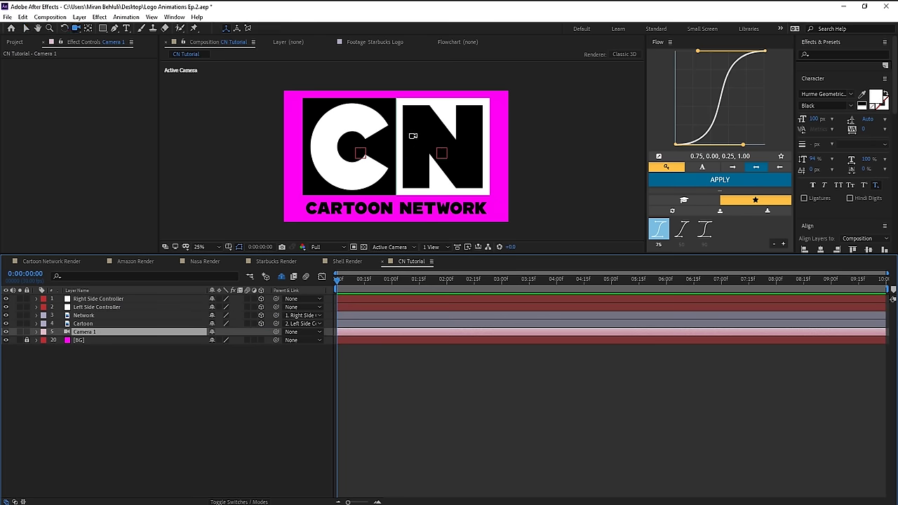
left_click_drag(408, 141, 403, 195)
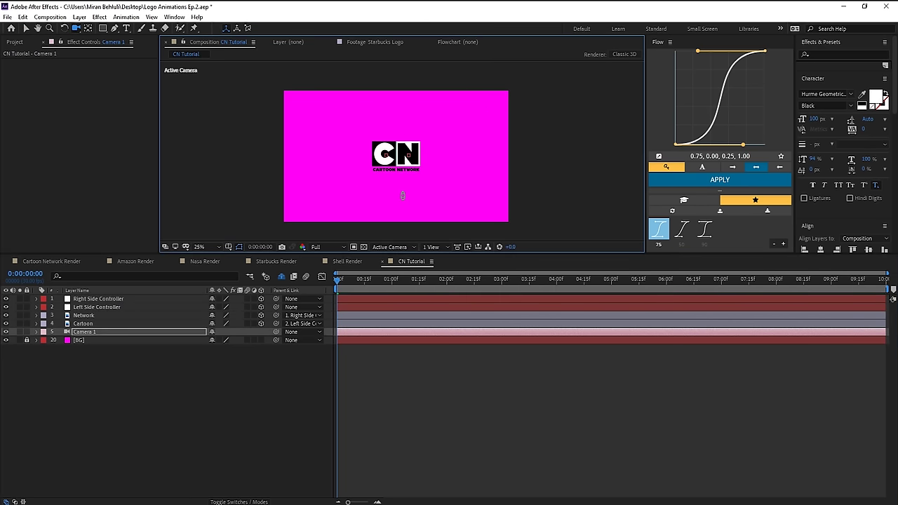
left_click(407, 404)
key("v")
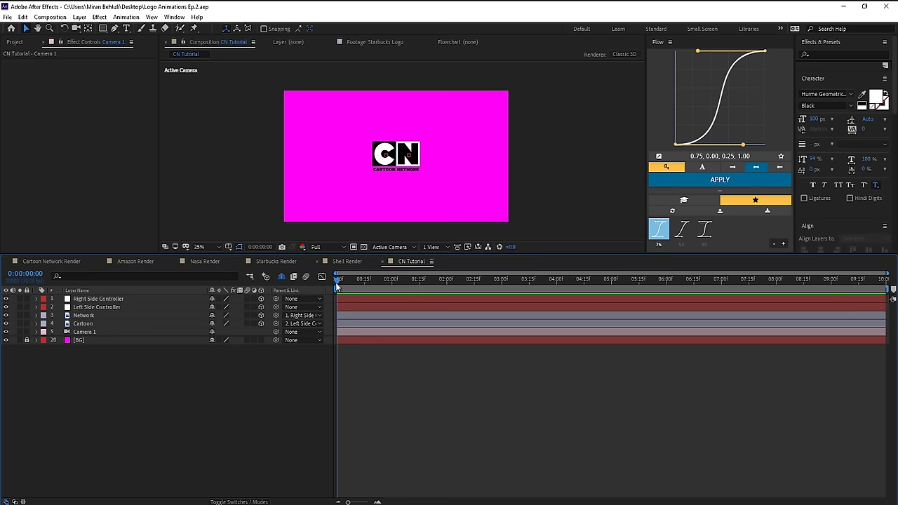
- Hide the Network and Cartoon layers and save the project
left_click(93, 316)
left_click(95, 323, "shift")
left_click(6, 323)
left_click(193, 396)
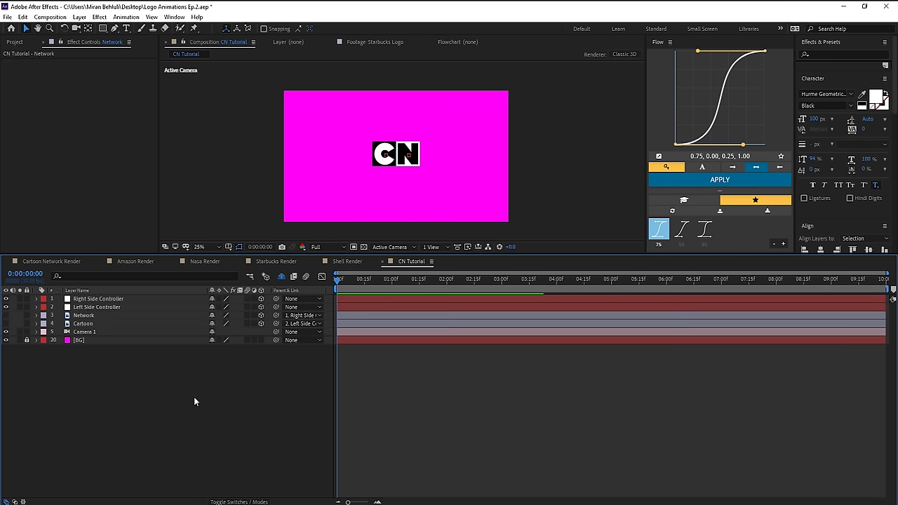
key("ctrl+s")
- Reveal the rotation properties of Right Side Controller and Left Side Controller, try out an X rotation and undo it
scroll(420, 199, "up", 2)
left_click_drag(420, 199, 430, 177)
key("w")
left_click(161, 299)
left_click(160, 307, "shift")
key("r")
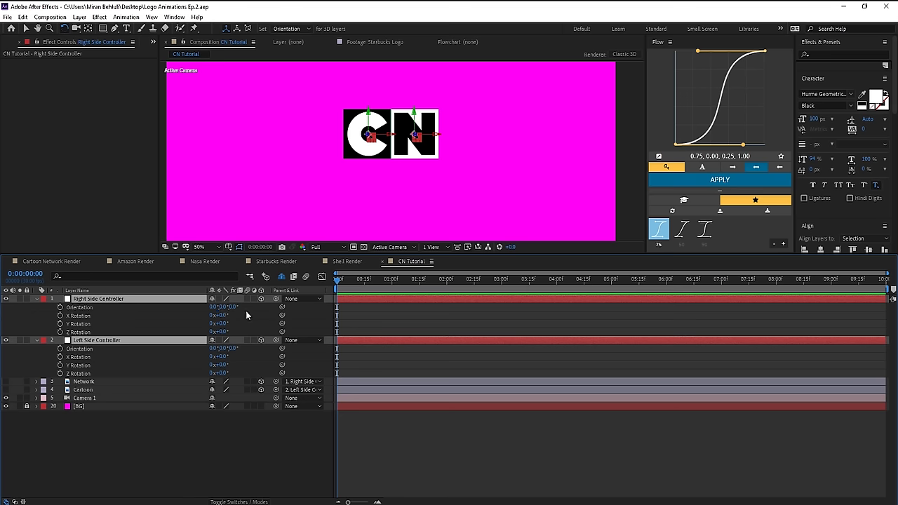
left_click_drag(221, 315, 266, 328)
key("ctrl+z")
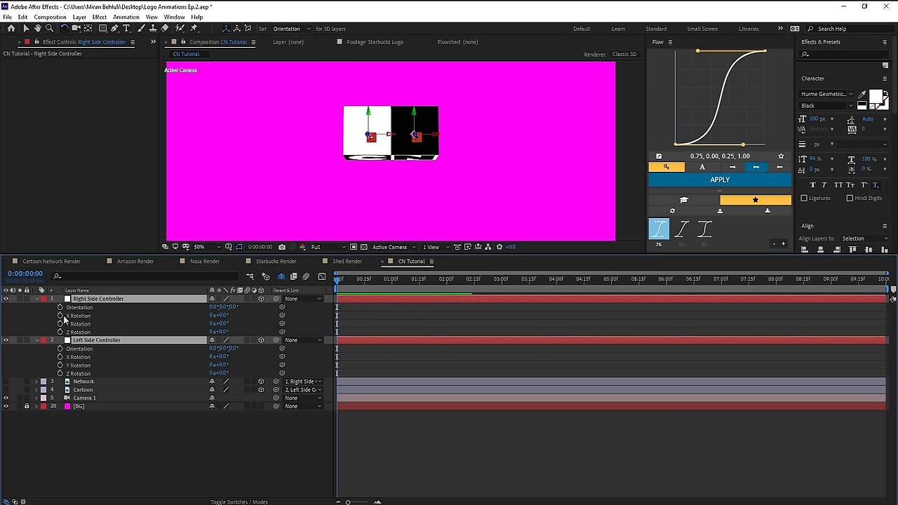
- Start X Rotation keyframes on both controllers at 0:00:00:00 and set the rotation to 270°
left_click(62, 317)
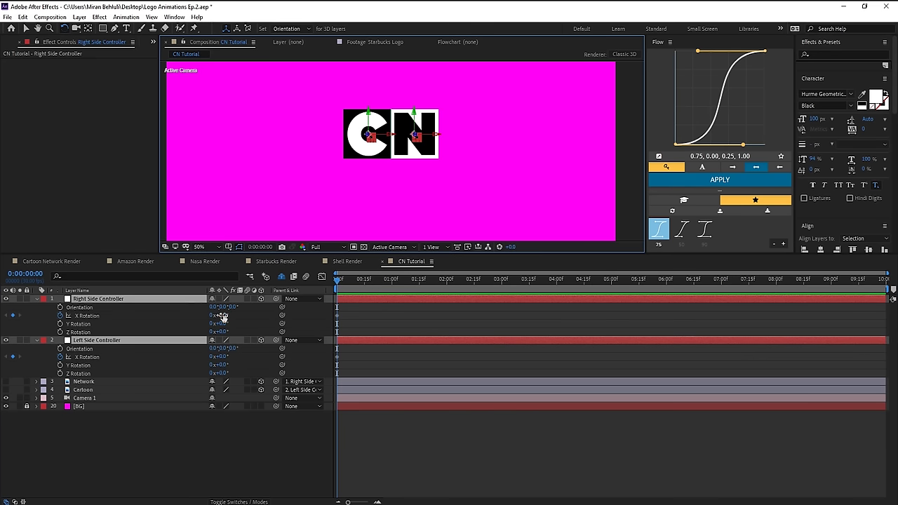
left_click_drag(221, 315, 365, 328)
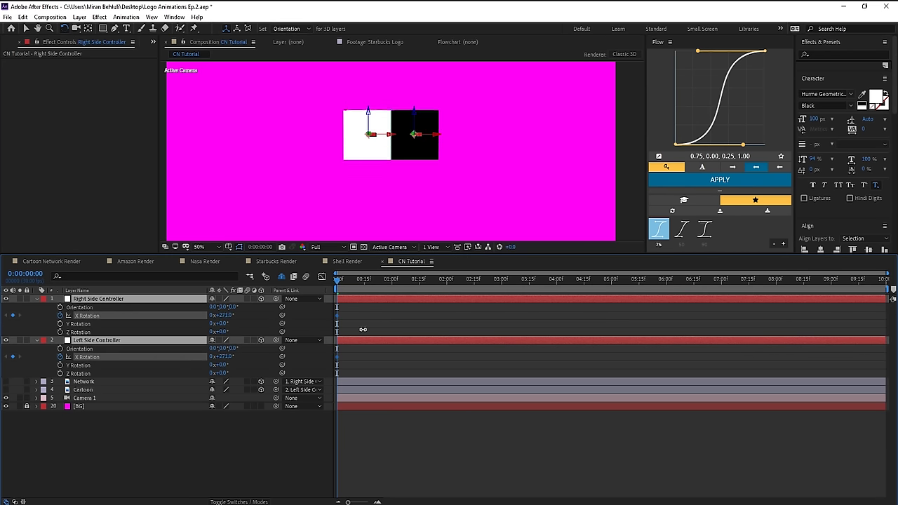
left_click(365, 327)
- Set Left Side Controller's X Rotation to -270° at 0:00:00:00
left_click(362, 342)
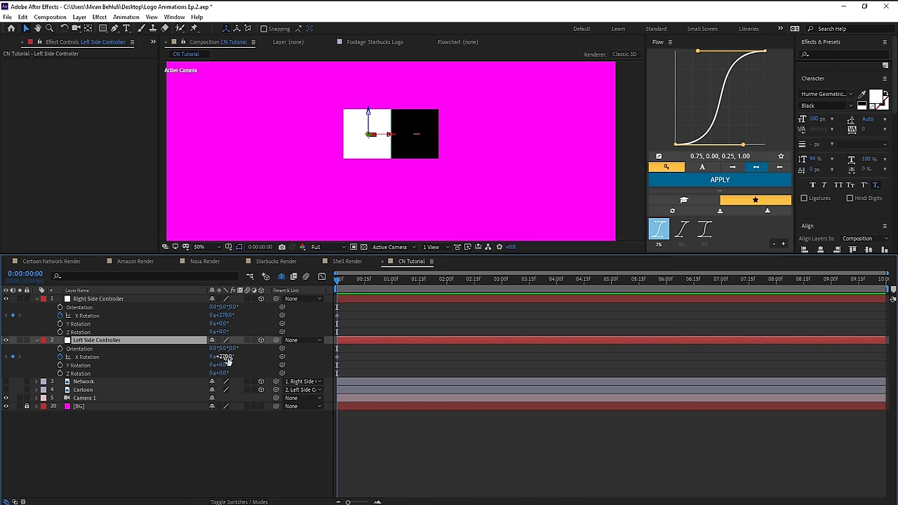
left_click(223, 356)
type("-270")
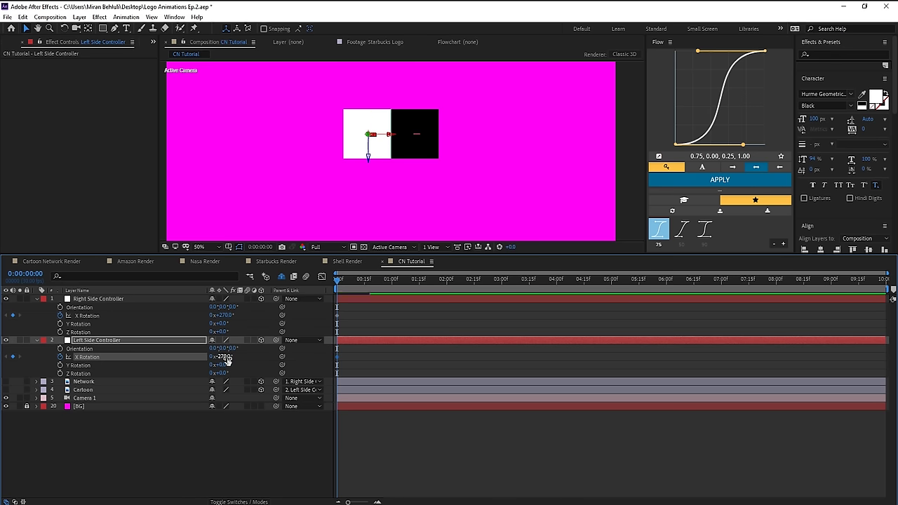
key("Return")
left_click(355, 357)
- Add X Rotation keyframes on both controllers at 0:00:00:10, turning Right Side Controller to about 76°
mouse_move(342, 281)
left_mouse_down()
mouse_move(365, 280)
mouse_move(355, 280)
left_mouse_up()
left_click(13, 315)
left_click(13, 357)
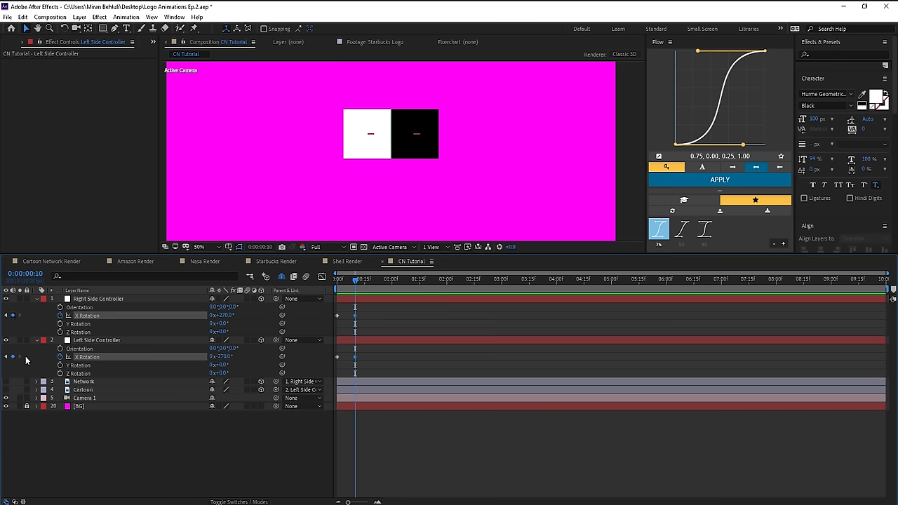
left_click_drag(222, 315, 138, 324)
- Set Right Side Controller's X Rotation to 90° at 0:00:00:15
mouse_move(364, 283)
left_mouse_down()
mouse_move(355, 284)
mouse_move(364, 284)
left_mouse_up()
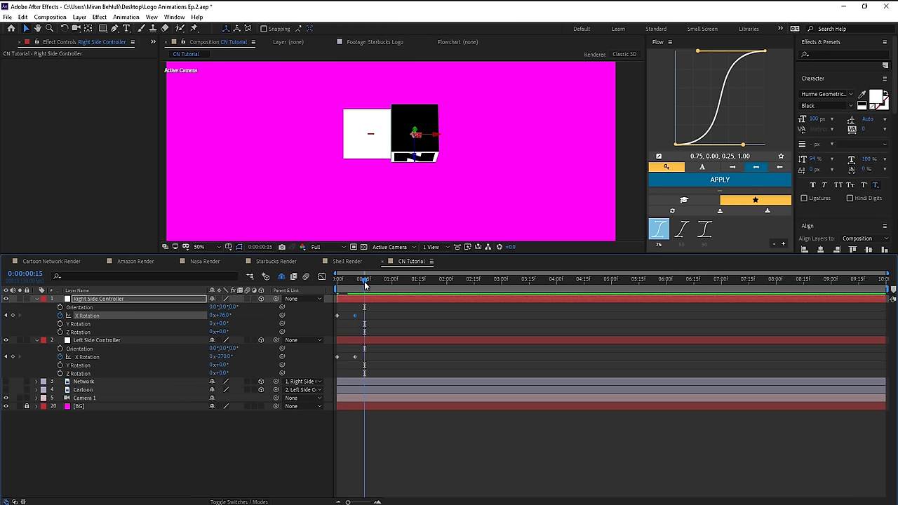
left_click_drag(222, 315, 225, 314)
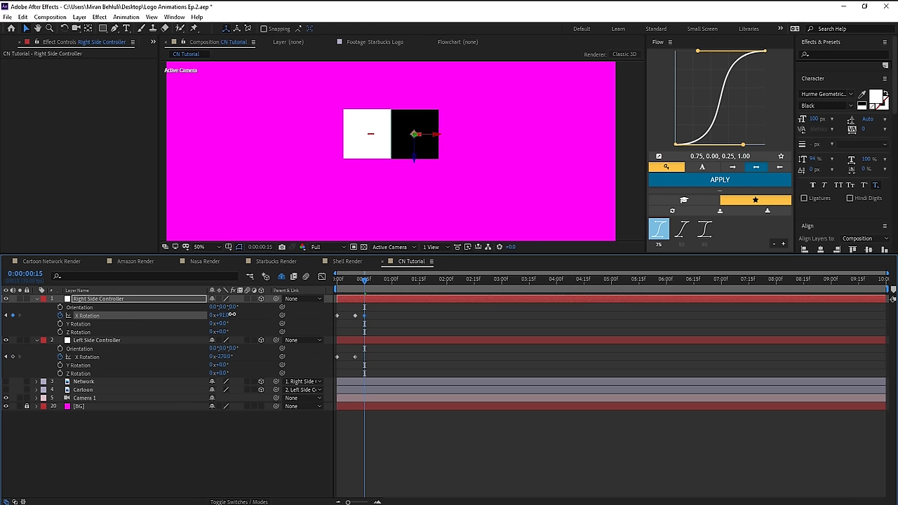
left_click(225, 315)
type("90")
key("Return")
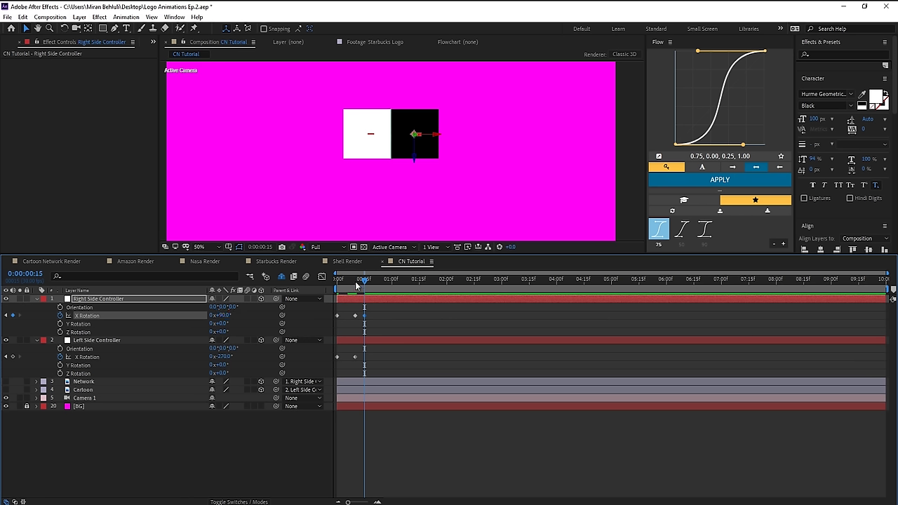
- Change Right Side Controller's X Rotation keyframe at 0:00:00:10 to 80°
left_click(356, 283)
left_click(222, 315)
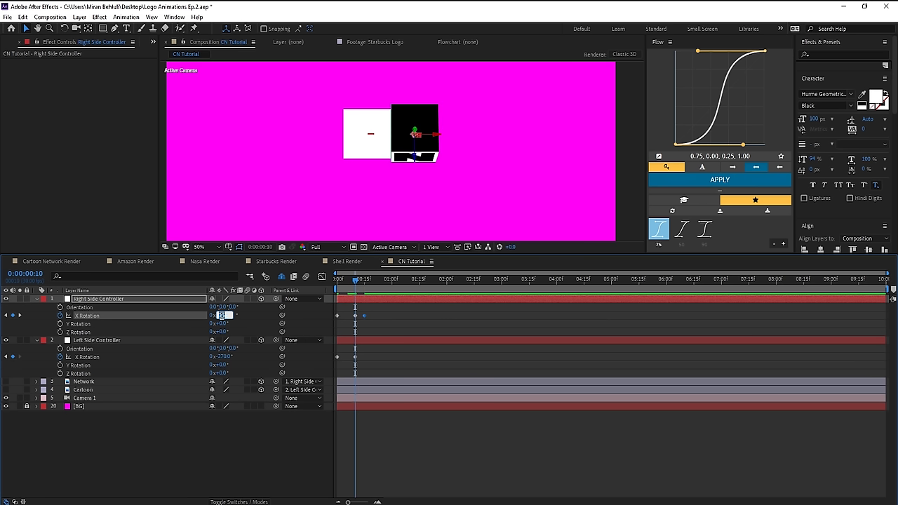
type("80")
key("Return")
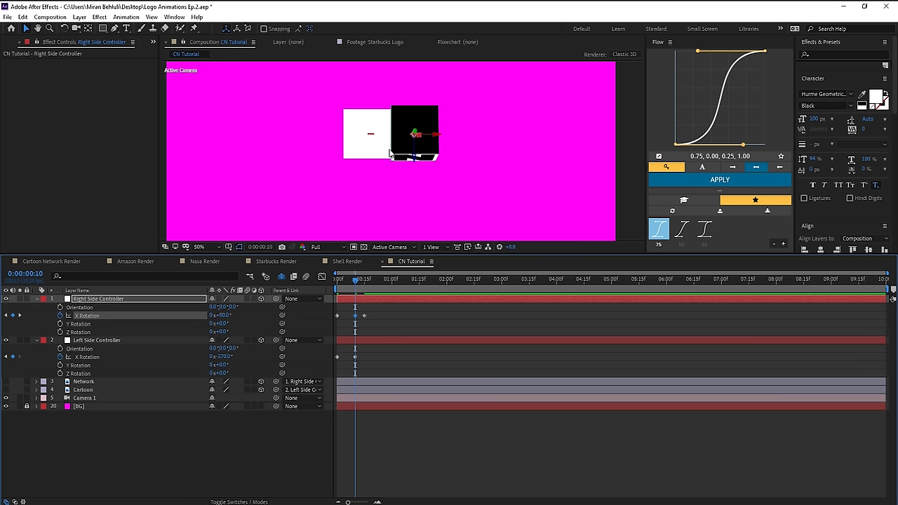
- Set Left Side Controller's X Rotation to -80° at 0:00:00:10 and -90° at 0:00:00:15
left_click(365, 340)
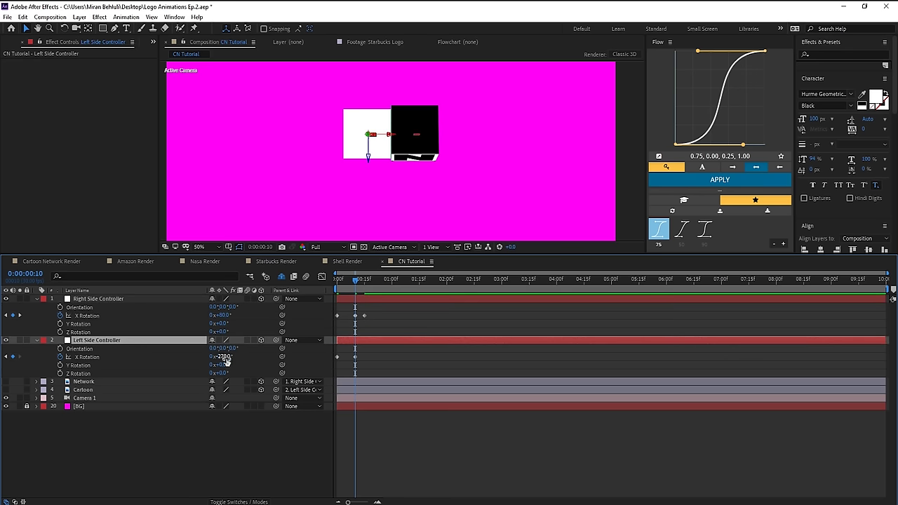
left_click_drag(221, 356, 318, 363)
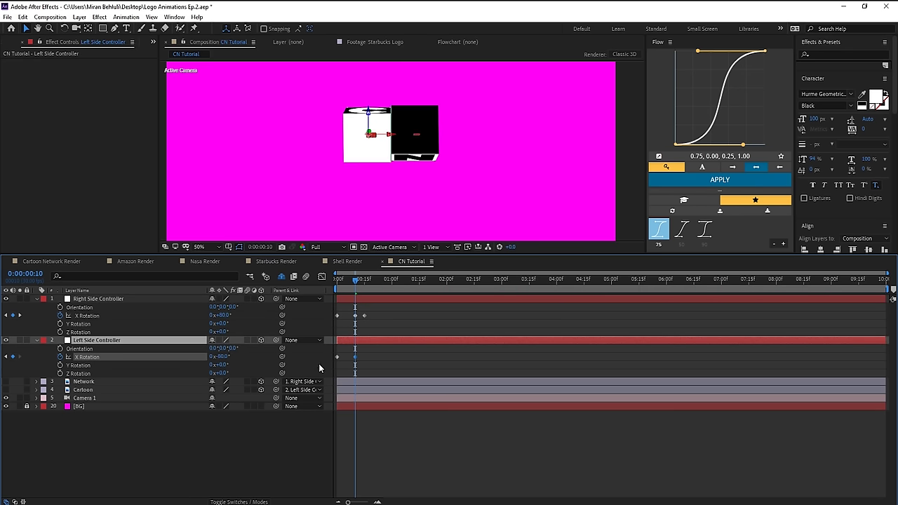
left_click(364, 282)
left_click(223, 358)
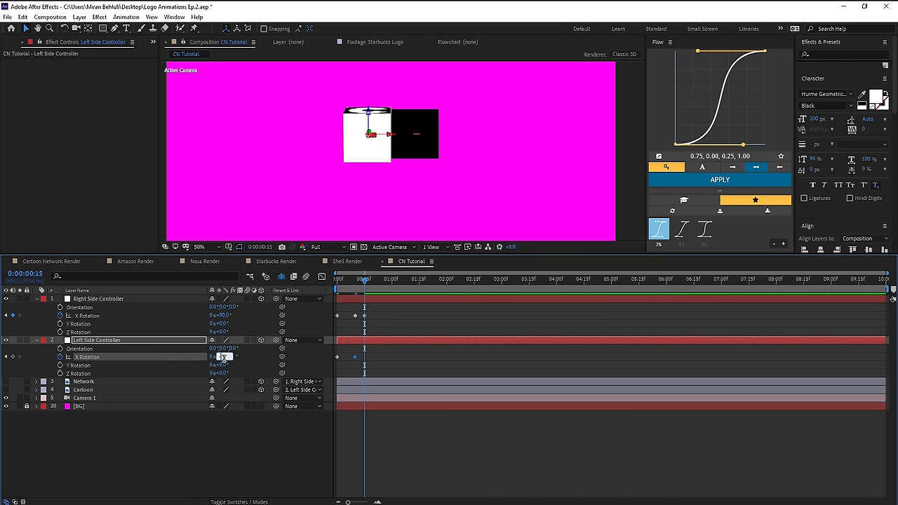
type("-90")
left_click(376, 318)
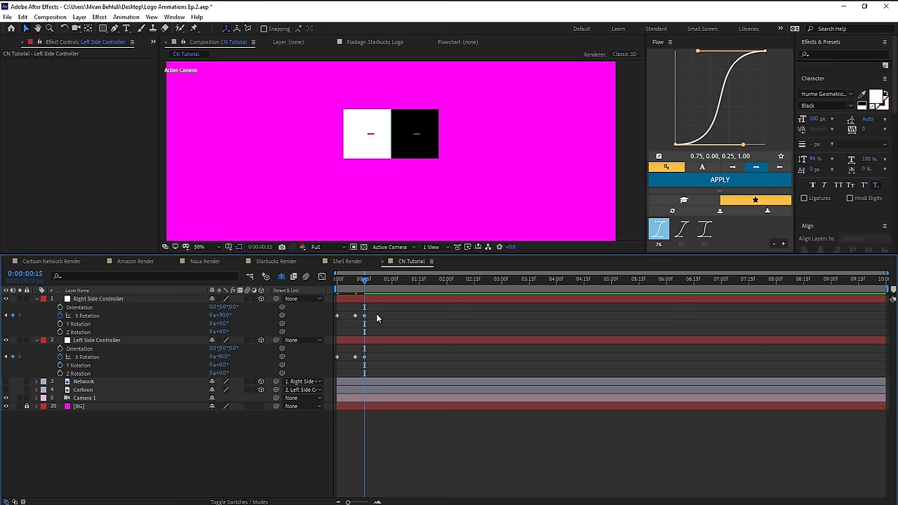
- Add holding X Rotation keyframes on both controllers at 0:00:00:20
key("Page_Down")
key("Page_Down")
key("Page_Down")
key("Page_Down")
key("Page_Down")
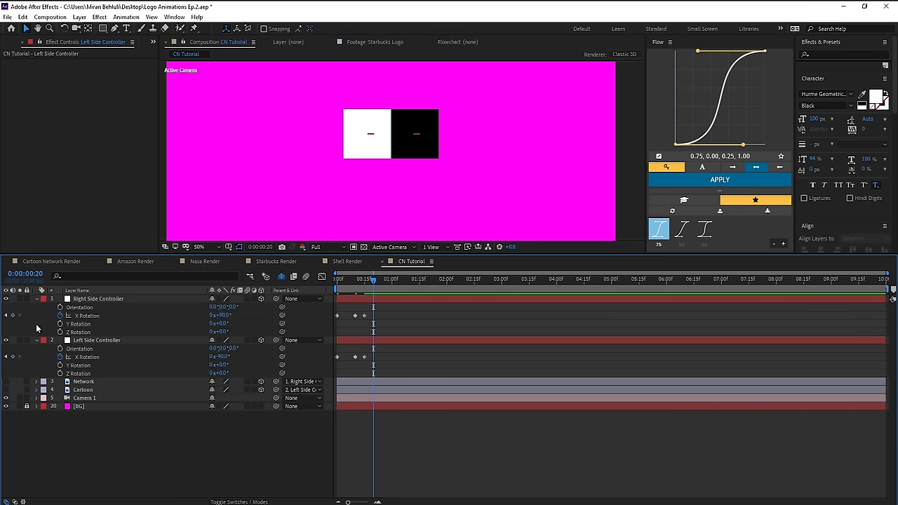
left_click(12, 315)
left_click(13, 357)
left_click(379, 333)
left_click_drag(378, 310, 361, 366)
left_click(379, 314)
- Add X Rotation keyframes with unchanged values on both controllers at 0:00:00:25
key("Page_Down")
key("Page_Down")
key("Page_Down")
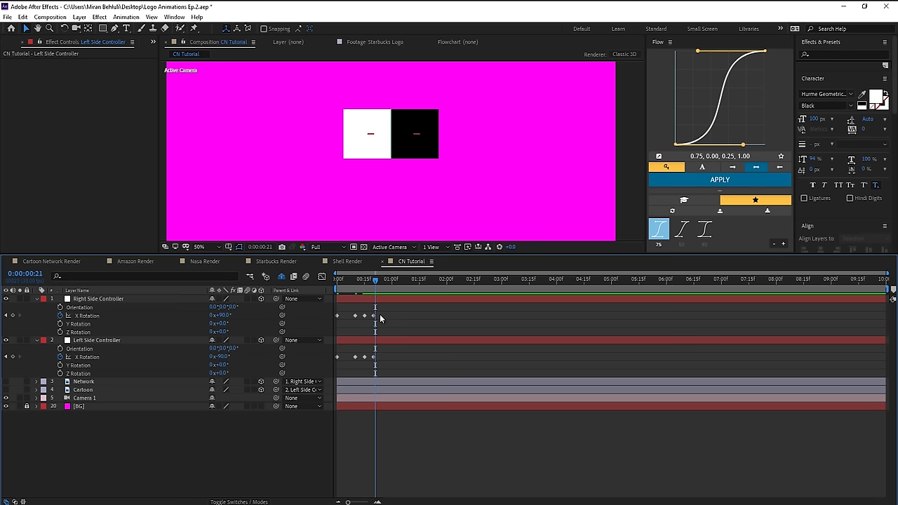
key("Page_Down")
key("Page_Down")
left_click(13, 315)
left_click(12, 356)
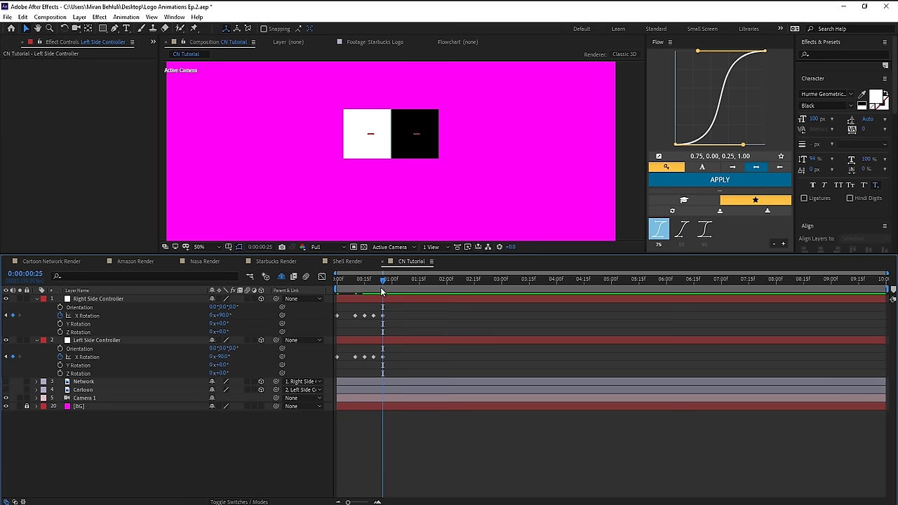
- Set Right Side Controller's X Rotation to 80° at 0:00:00:25 and 190° at 0:00:01:05
mouse_move(382, 282)
left_mouse_down()
mouse_move(374, 282)
mouse_move(383, 283)
left_mouse_up()
left_click_drag(219, 314, 223, 318)
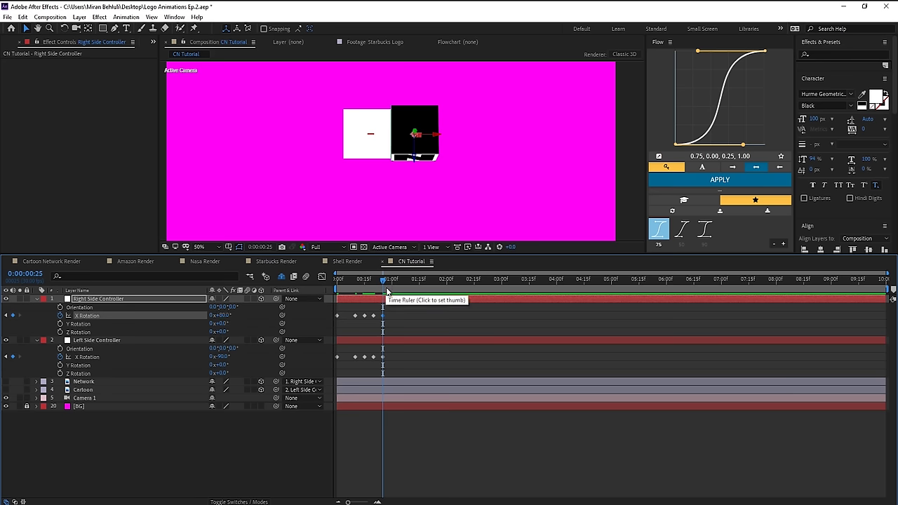
key("shift+Page_Down")
left_click_drag(219, 315, 279, 327)
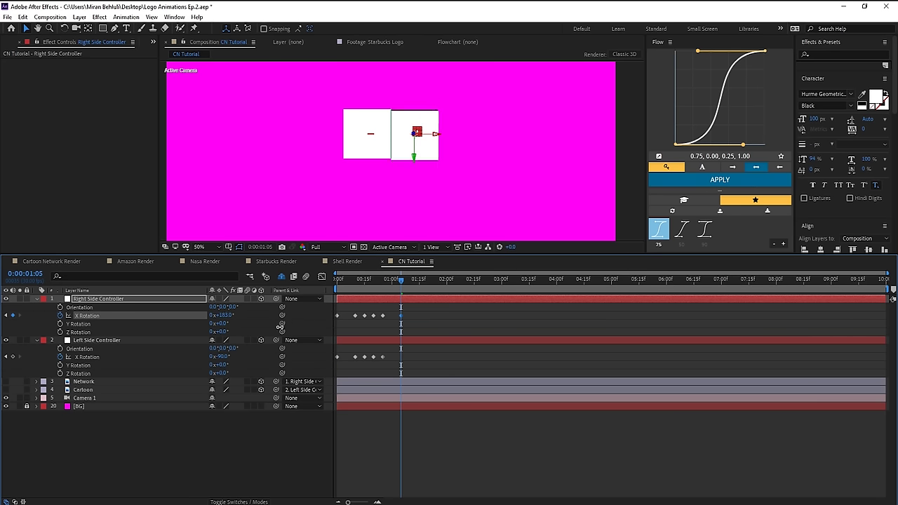
left_click(223, 314)
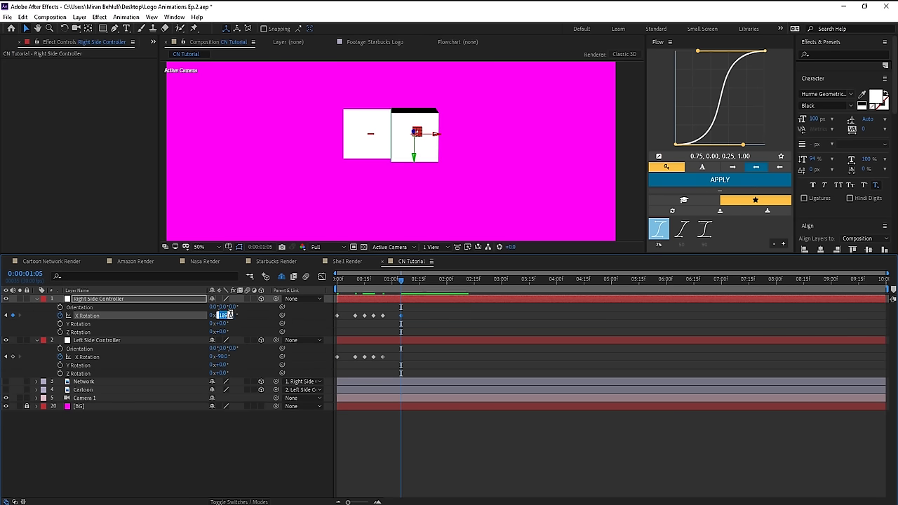
left_click(440, 328)
- Keyframe Right Side Controller's X Rotation at 0:00:01:10 to square its tilted cube to the view, and return to 0:00:00:25
key("Page_Down")
key("Page_Down")
key("Page_Down")
key("Page_Down")
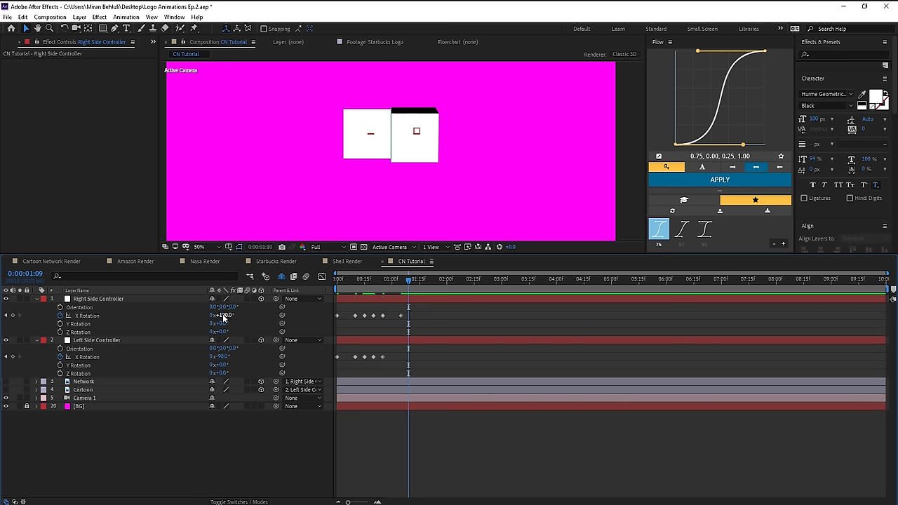
key("Page_Down")
left_click(223, 316)
type("80")
key("Return")
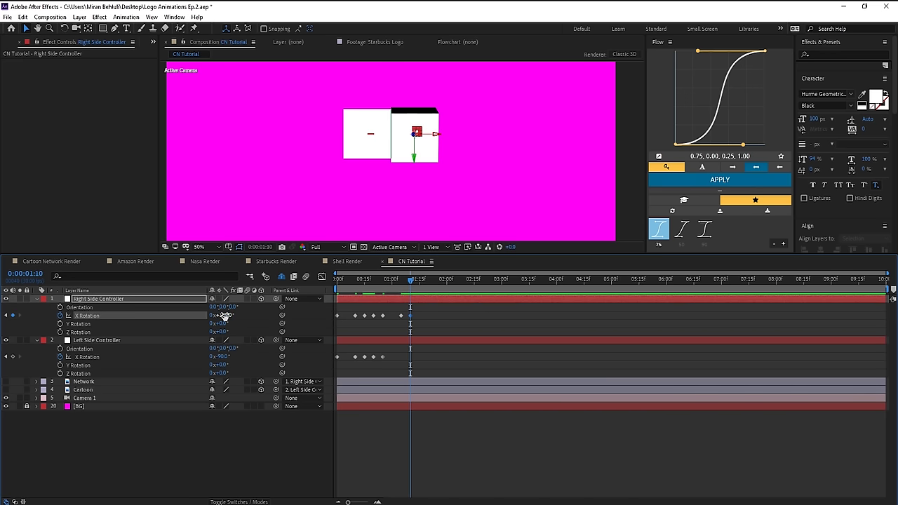
left_click(384, 289)
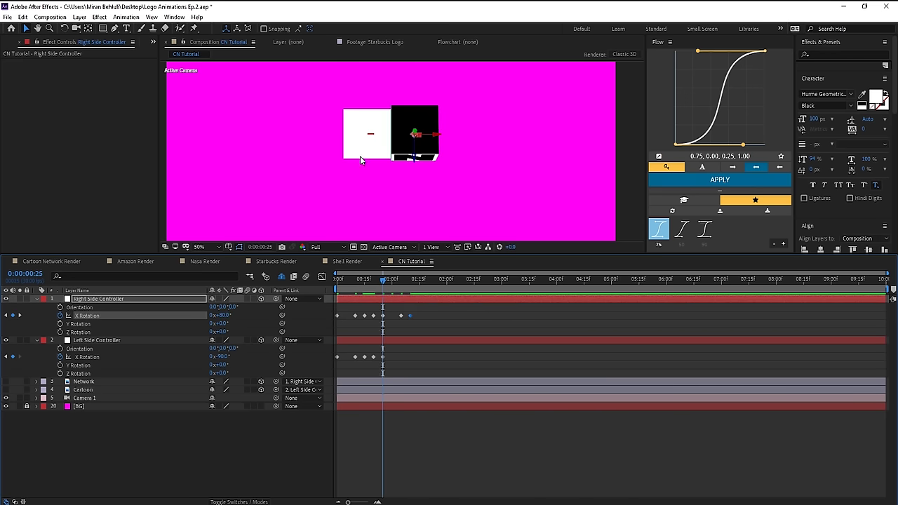
- Keyframe Left Side Controller's X Rotation at -190° at 0:00:01:05 and -180° at 0:00:01:10
left_click_drag(226, 357, 179, 373)
left_click(401, 281)
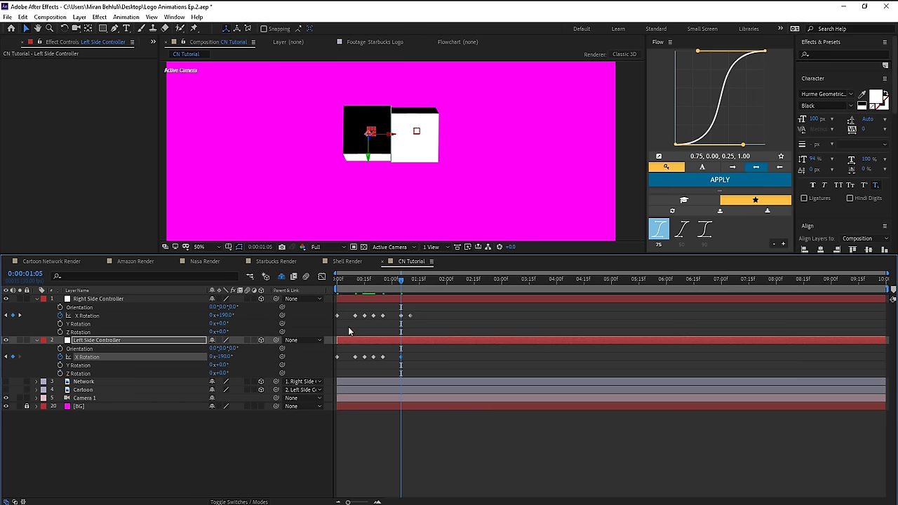
left_click_drag(404, 282, 410, 282)
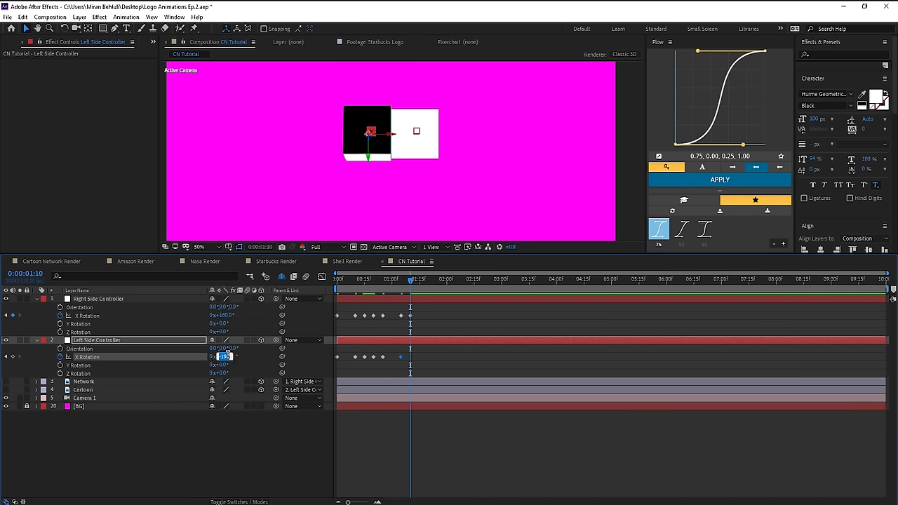
key("Return")
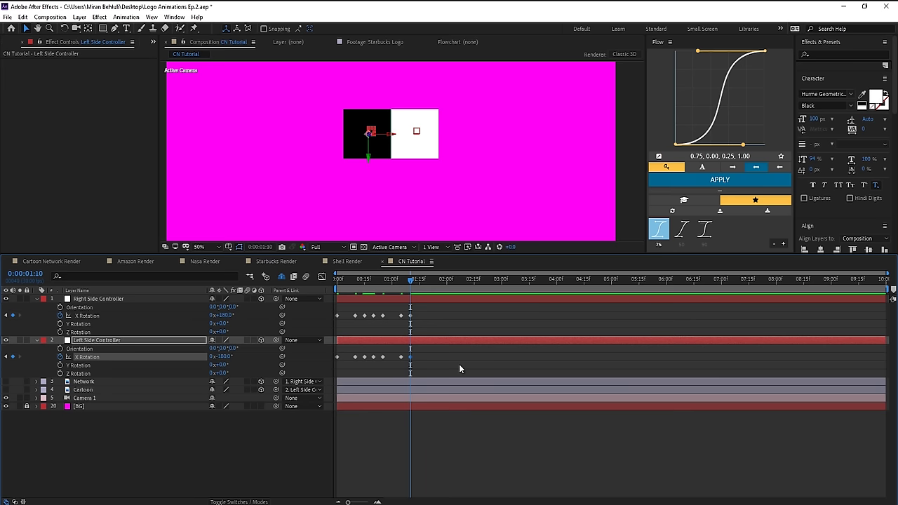
left_click(457, 365)
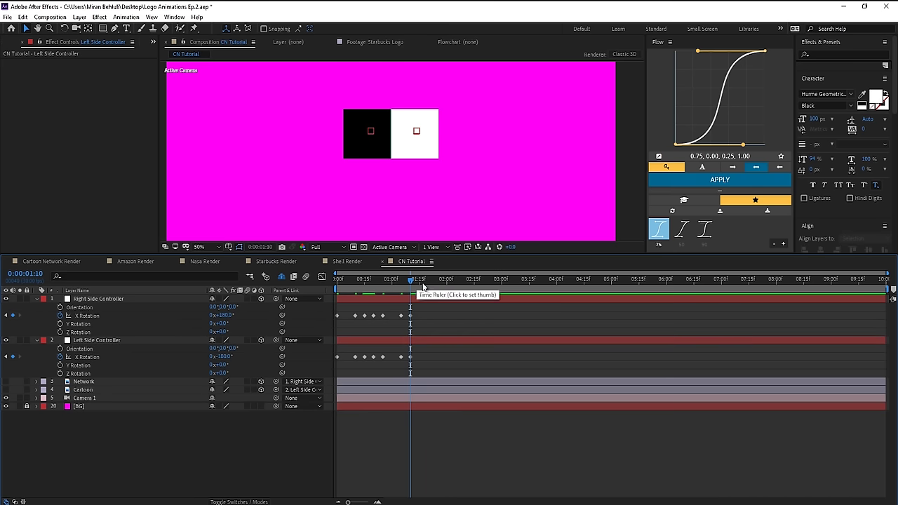
- Add holding X Rotation keyframes on both controllers at 0:00:01:15
mouse_move(413, 282)
left_mouse_down()
mouse_move(506, 285)
mouse_move(414, 293)
left_mouse_up()
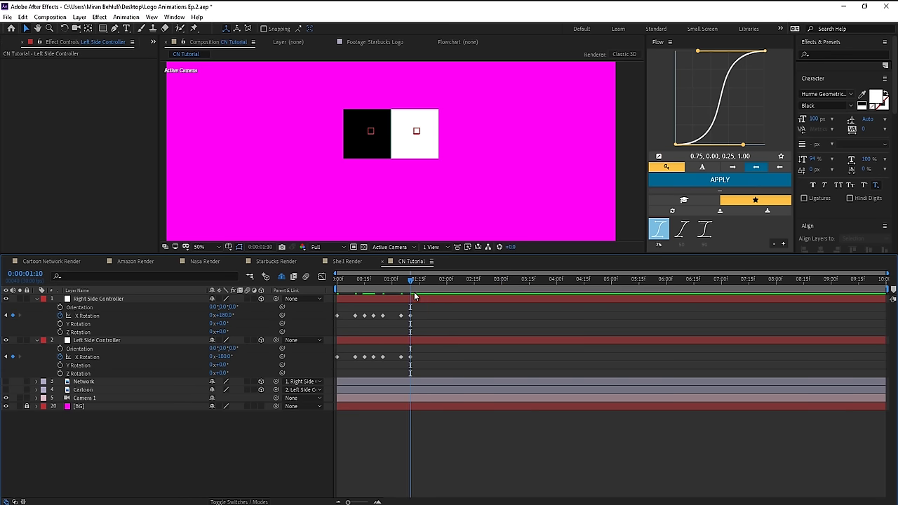
key("Page_Down")
key("Page_Down")
key("Page_Down")
key("Page_Down")
key("Page_Down")
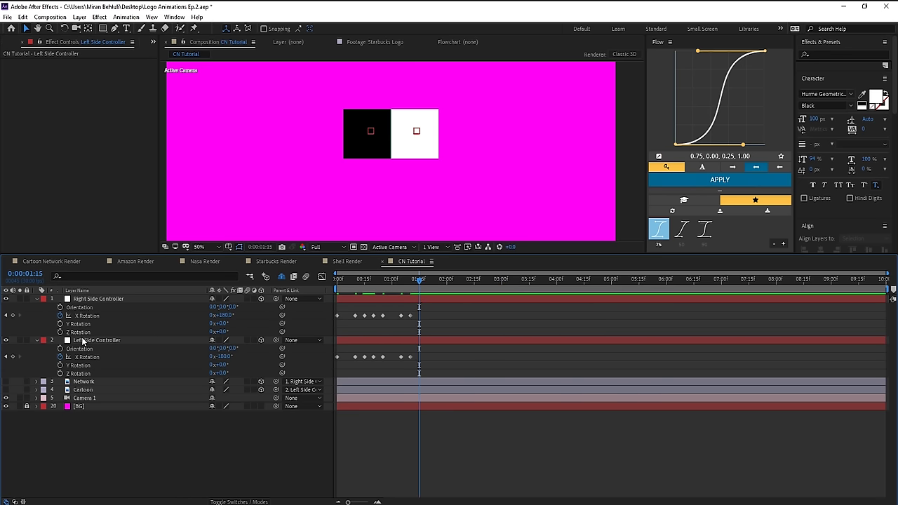
left_click(13, 316)
left_click(12, 357)
left_click(455, 331)
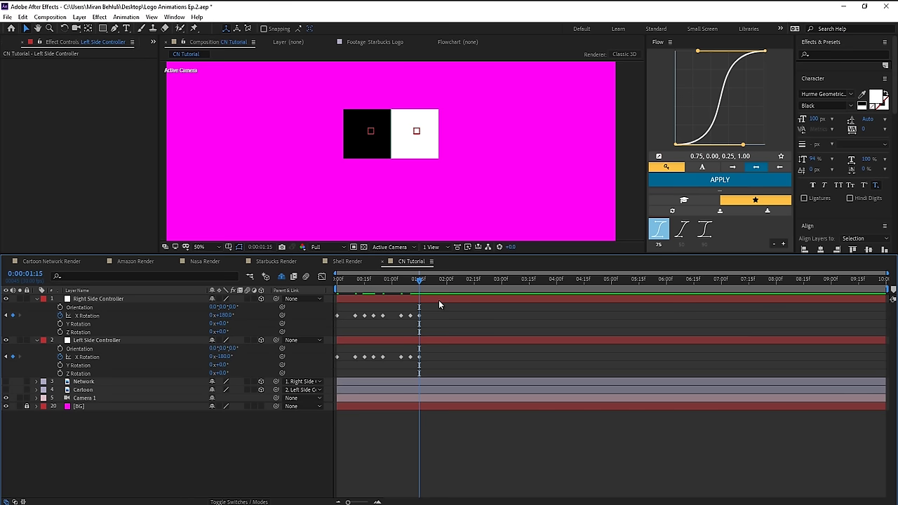
left_click(438, 300)
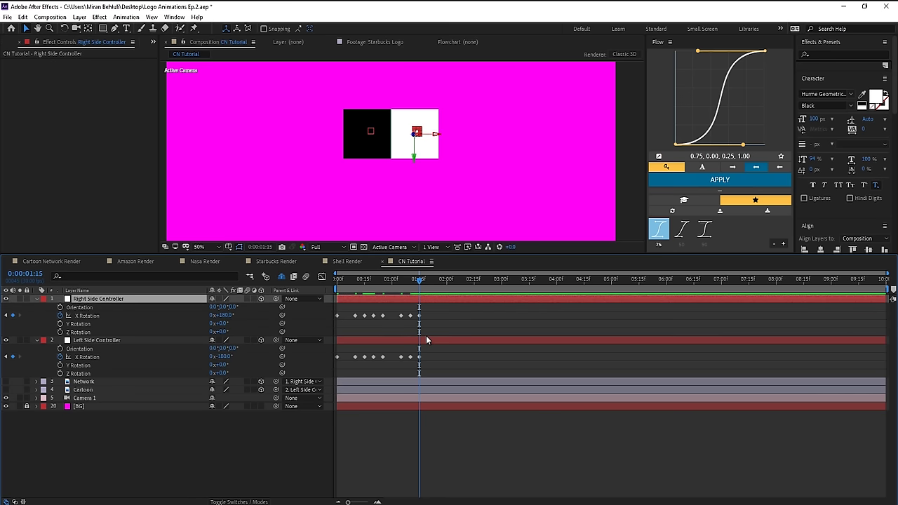
key("shift+Page_Down")
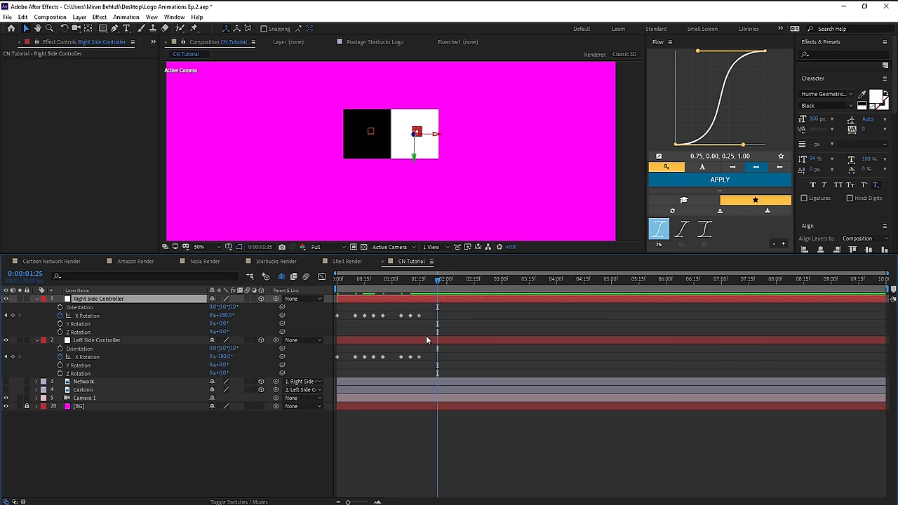
key("Page_Up")
key("Page_Down")
key("Page_Up")
key("Page_Up")
key("Page_Up")
key("Page_Up")
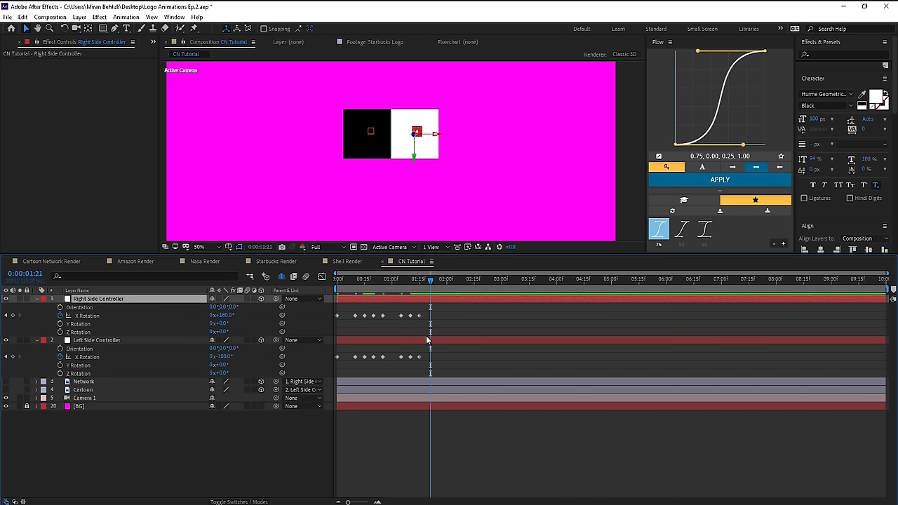
key("Page_Down")
key("Page_Down")
key("Page_Down")
left_click(418, 285)
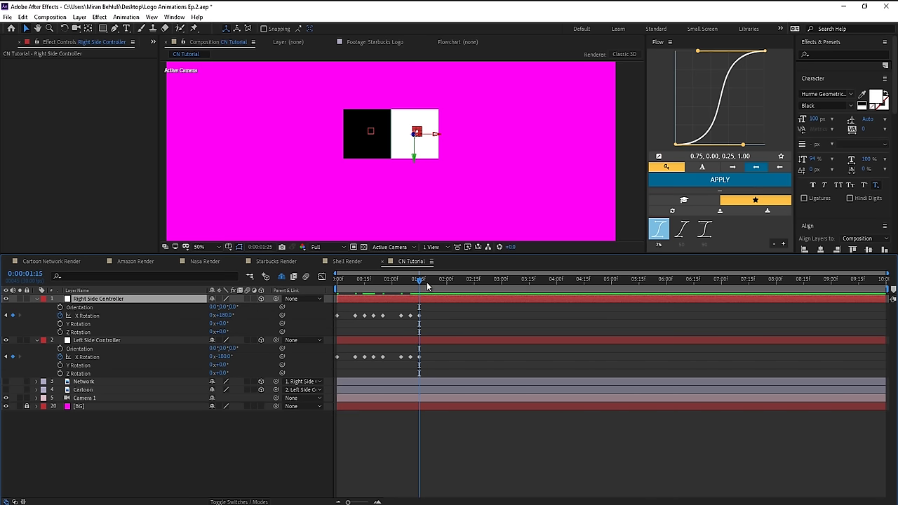
- At 0:00:01:25, keyframe X Rotation at 150° on Right Side Controller and -150° on Left Side Controller
key("shift+Page_Down")
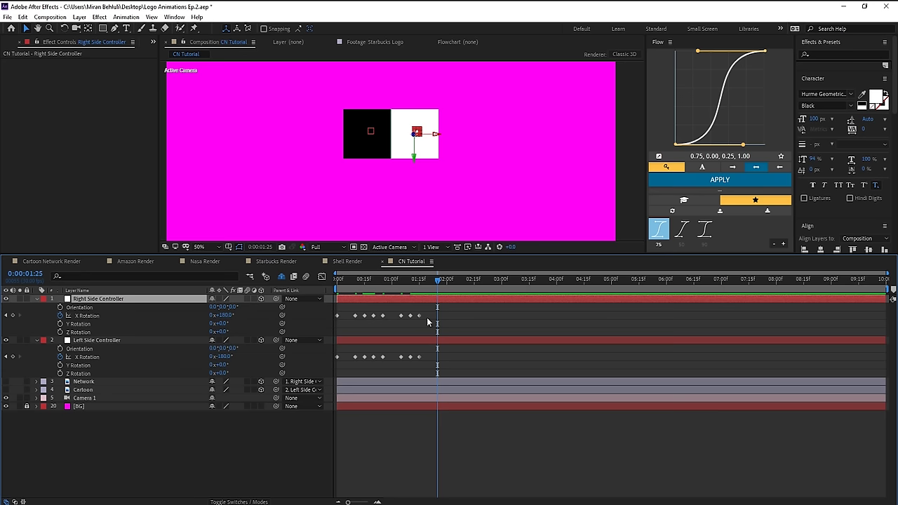
left_click_drag(225, 315, 219, 317)
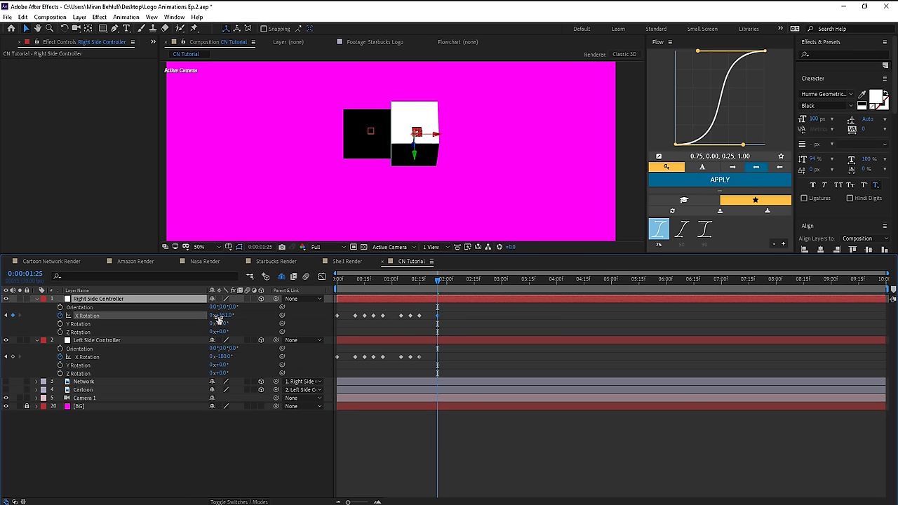
left_click(222, 315)
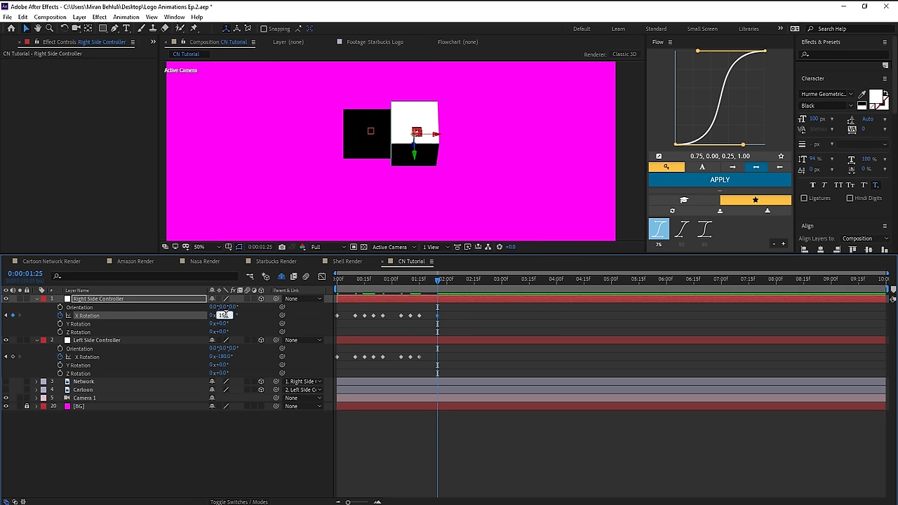
left_click_drag(226, 318, 226, 313)
left_click(223, 356)
type("-150")
key("Return")
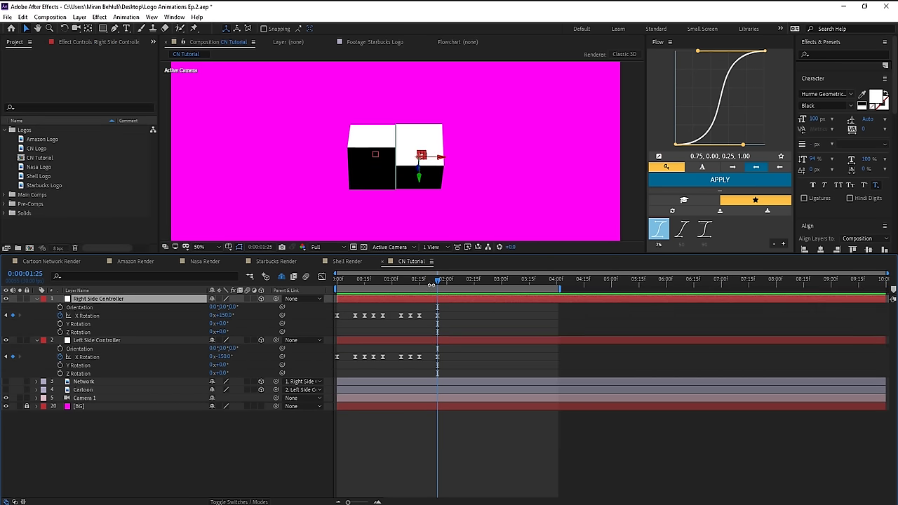
- Keyframe Right Side Controller's X Rotation at 2x+30° at 0:00:02:05 and 2x+0° at 0:00:02:12
left_click_drag(431, 284, 456, 284)
left_click_drag(226, 315, 392, 316)
left_click_drag(464, 315, 517, 327)
left_click_drag(456, 282, 468, 284)
left_click(223, 316)
type("0")
left_click(493, 323)
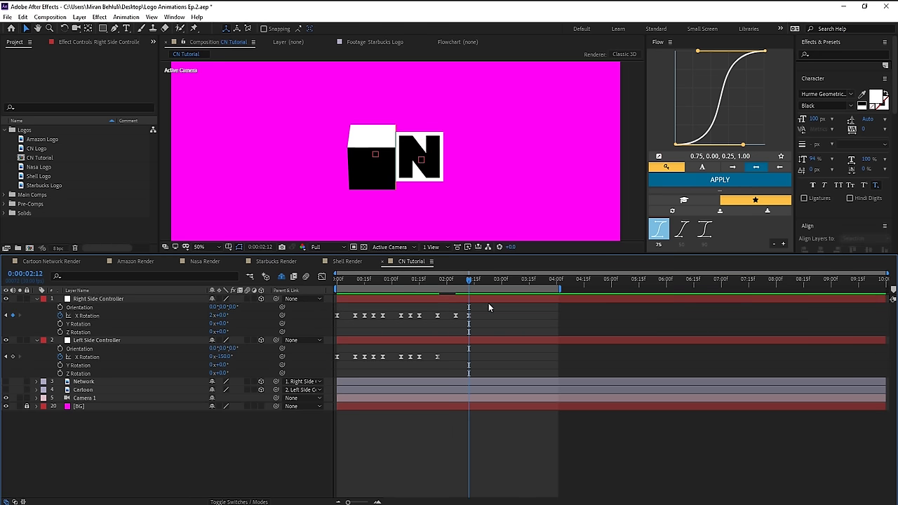
- Keyframe Left Side Controller's X Rotation at -2x-29° at 0:00:02:05 and -2x+0° at 0:00:02:12
key("j")
left_click(235, 341)
left_click_drag(222, 356, 200, 365)
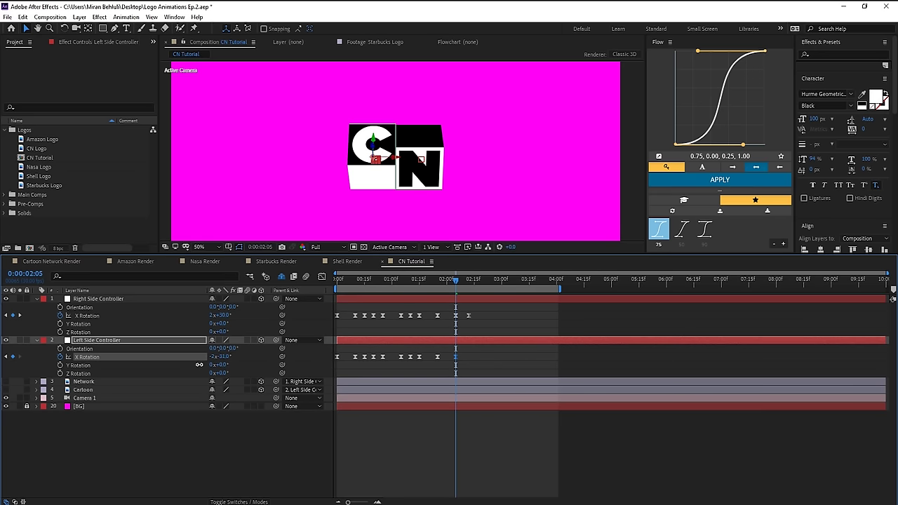
key("k")
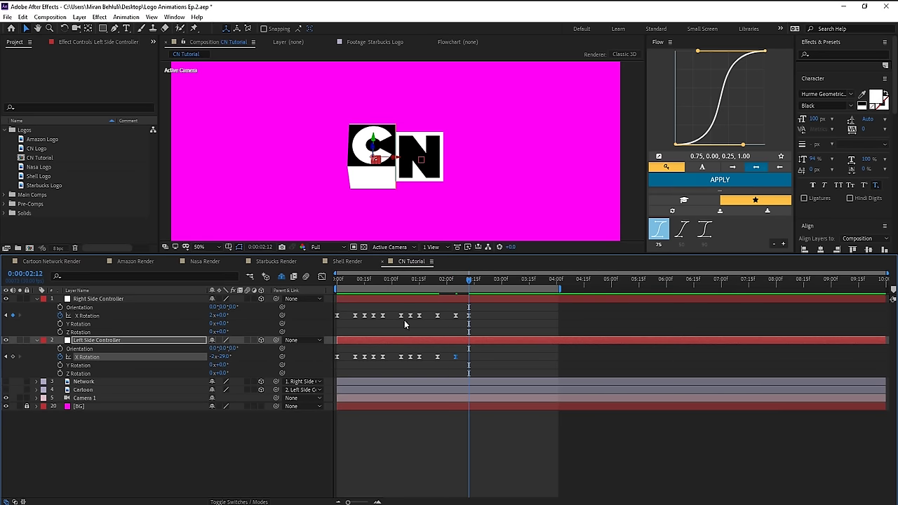
left_click(223, 358)
type("0")
left_click(496, 366)
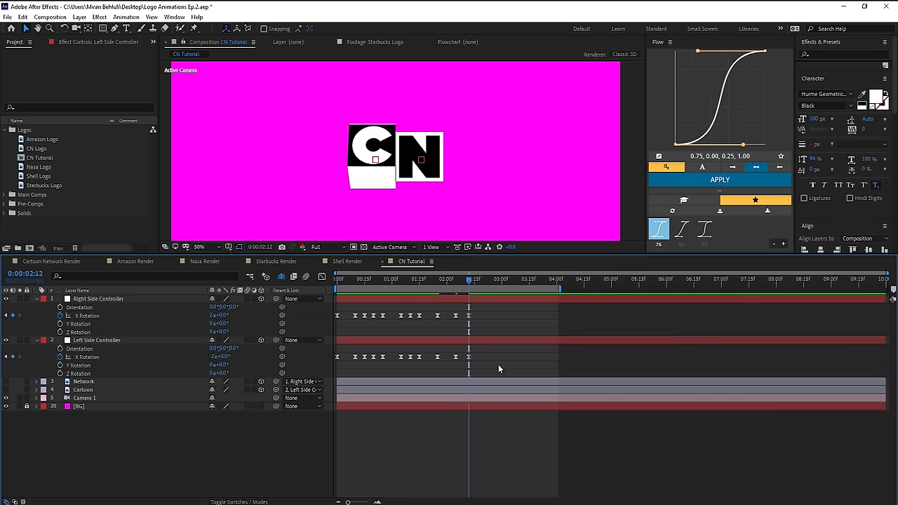
- Shift the last two X Rotation keyframes of both controllers together so the earlier pair sits at 0:00:02:15
left_click(437, 280)
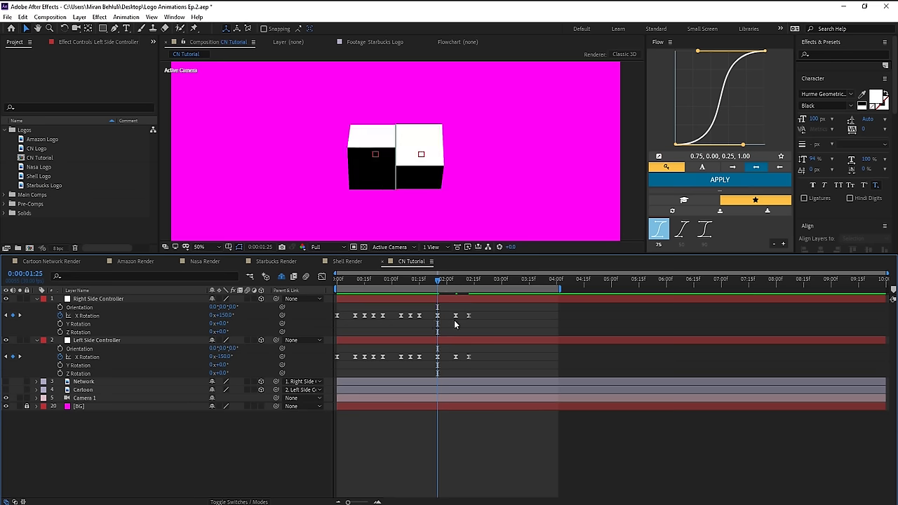
key("shift+Page_Down")
key("shift+Page_Down")
left_click_drag(481, 310, 449, 362)
left_click_drag(456, 316, 480, 381)
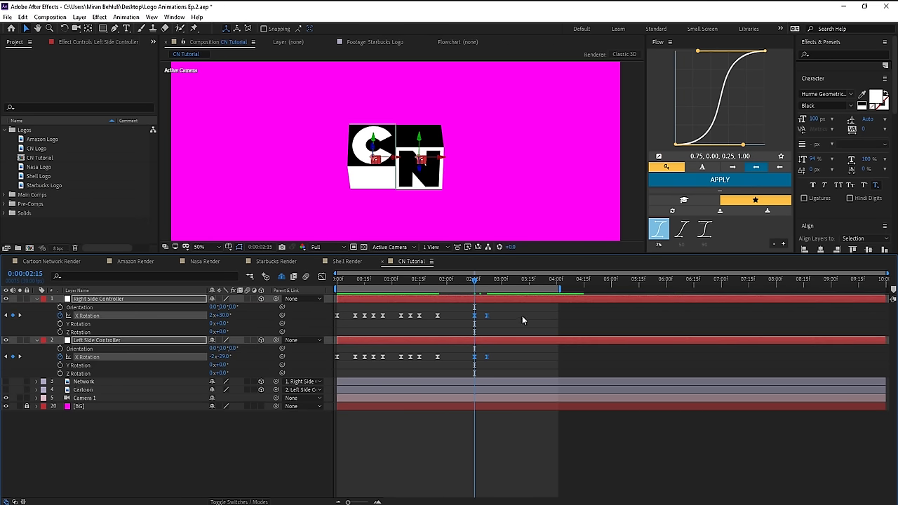
- Move the final X Rotation keyframe of both controllers to 0:00:02:25
left_click(520, 319)
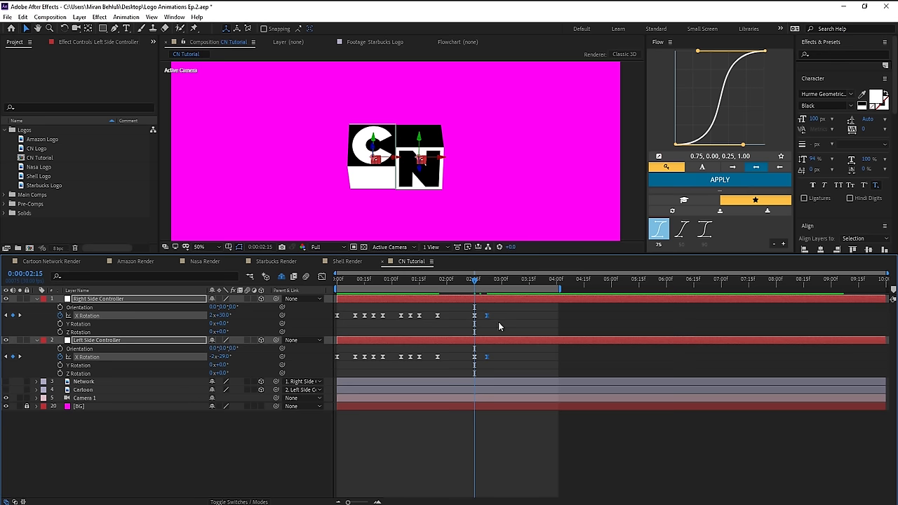
key("shift+Page_Down")
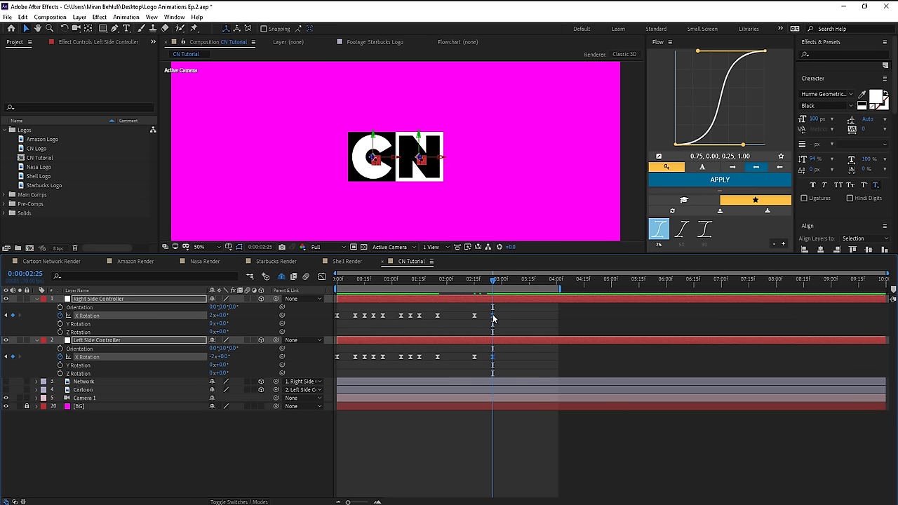
key("shift+Page_Up")
key("shift+Page_Down")
left_click(456, 375)
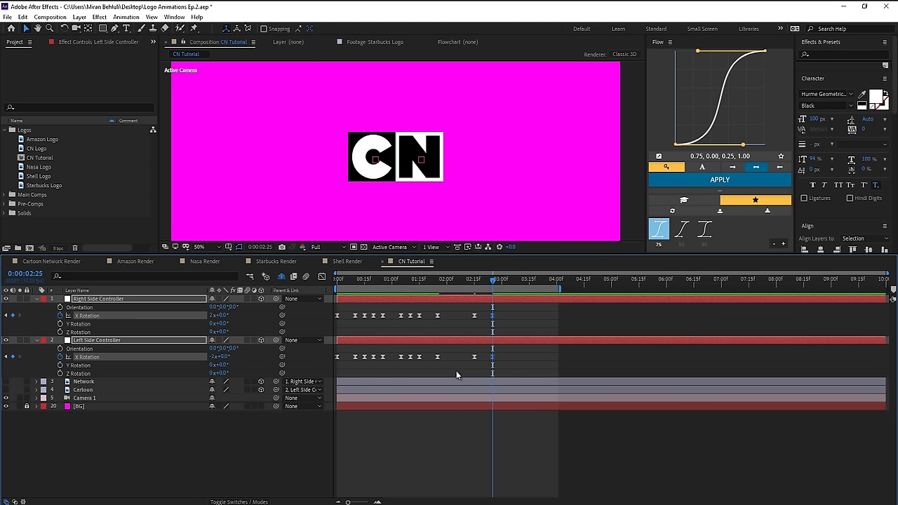
- Apply Easy Ease to all X Rotation keyframes on both controllers
left_click_drag(456, 390, 317, 365)
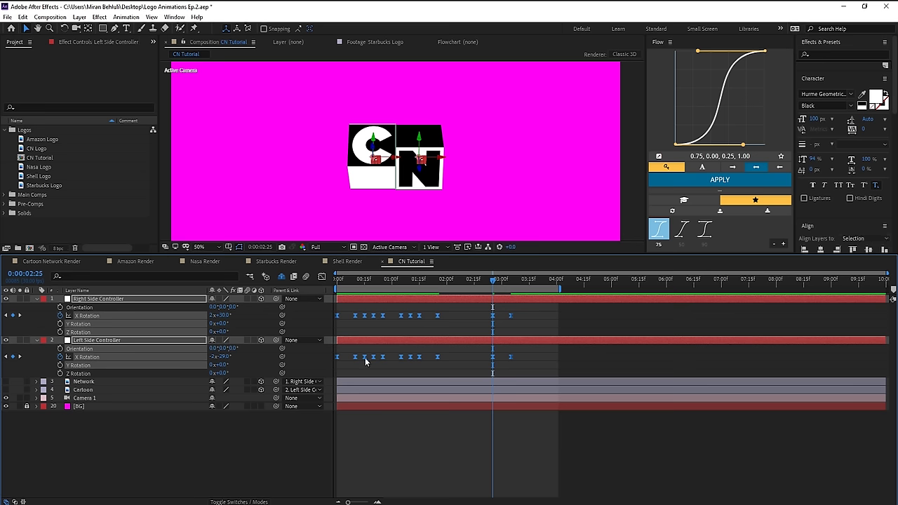
right_click(365, 361)
mouse_move(412, 465)
left_click(548, 414)
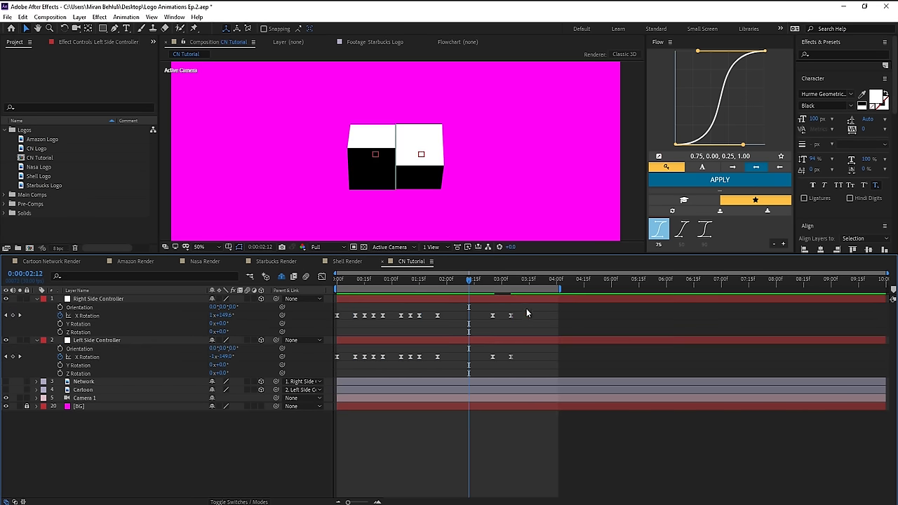
- Set the incoming and outgoing velocity influence of the last two X Rotation keyframes on both controllers to 75%
left_click_drag(526, 308, 469, 371)
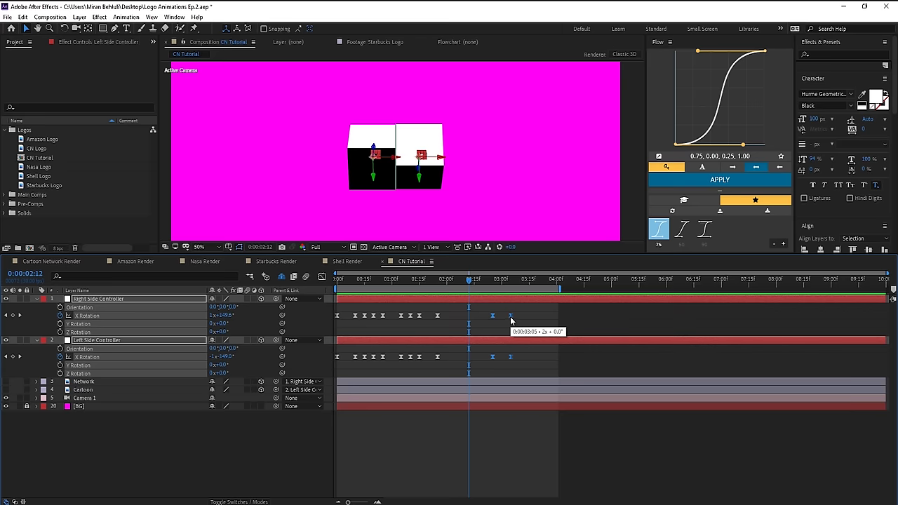
right_click(510, 316)
left_click(595, 425)
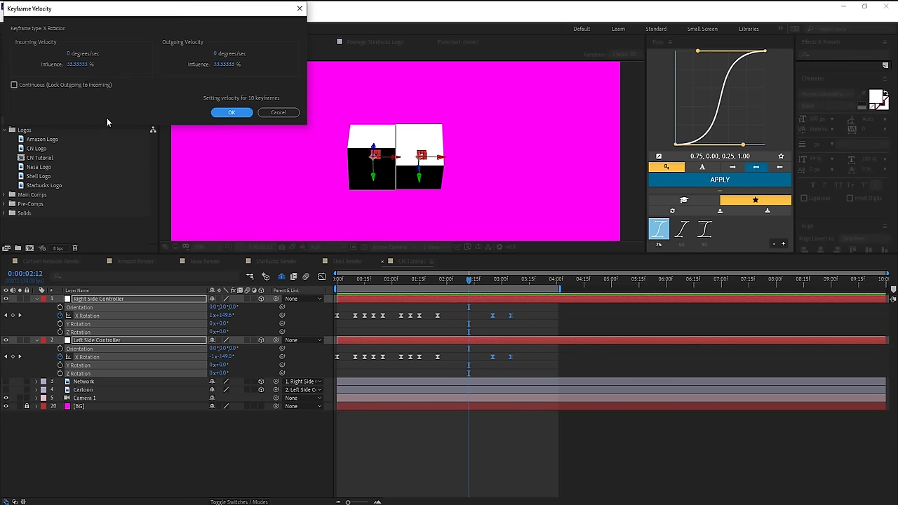
left_click(91, 65)
type("75")
key("Tab")
type("75")
left_click(229, 112)
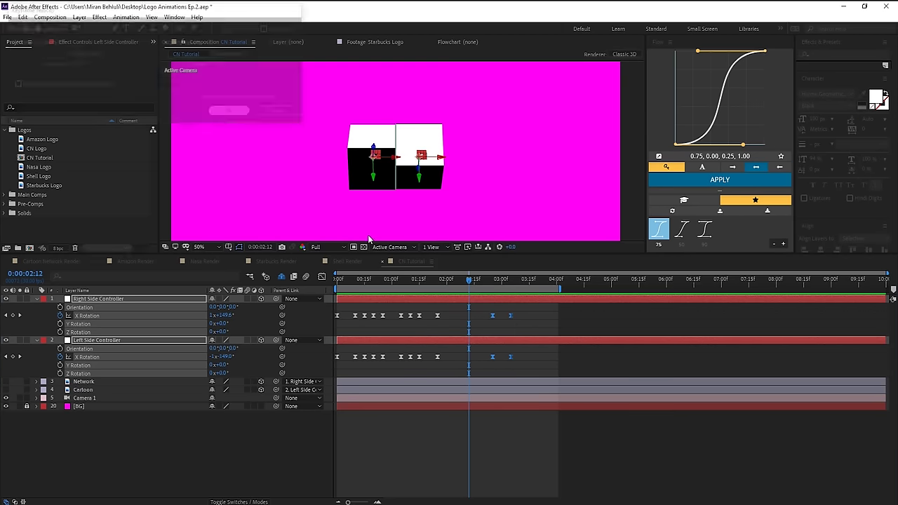
- Move the final X Rotation keyframe of both controllers to 0:00:03:15 and preview the animation
left_click(547, 324)
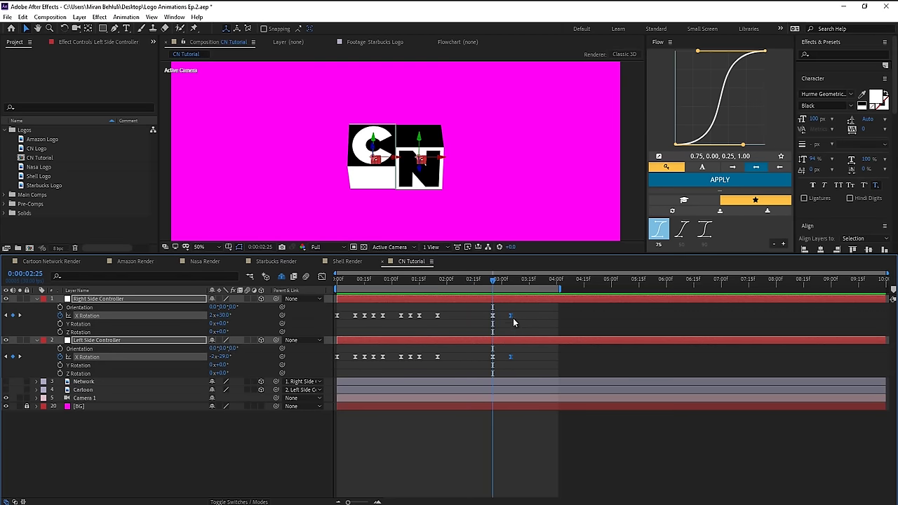
key("shift+Page_Down")
key("shift+Page_Down")
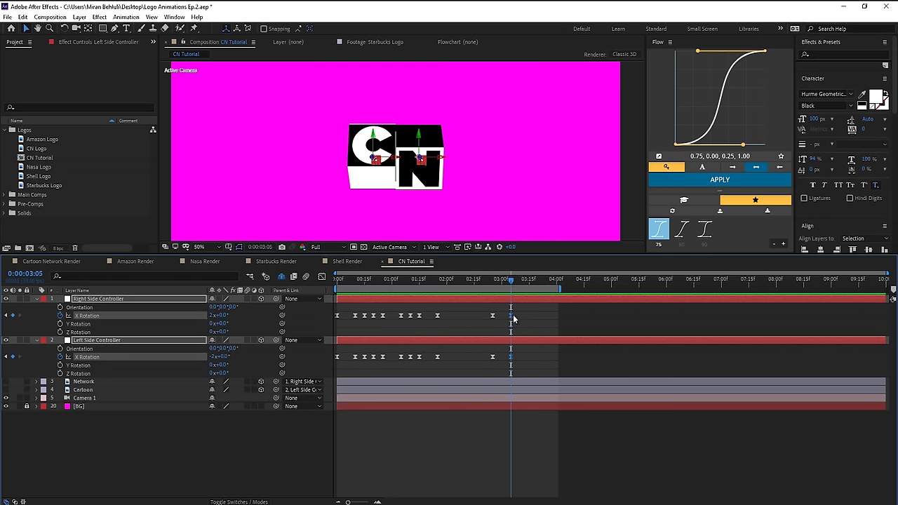
left_click_drag(511, 316, 529, 320)
left_click(561, 325)
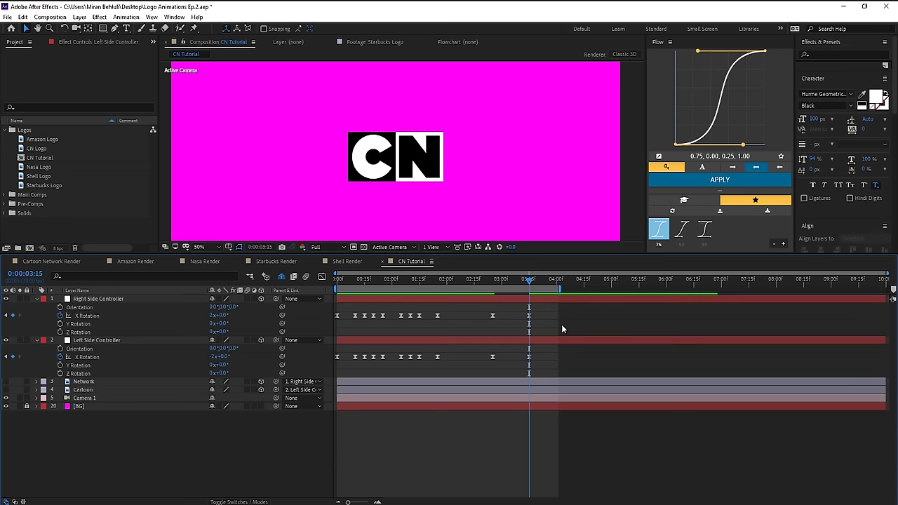
key("space")
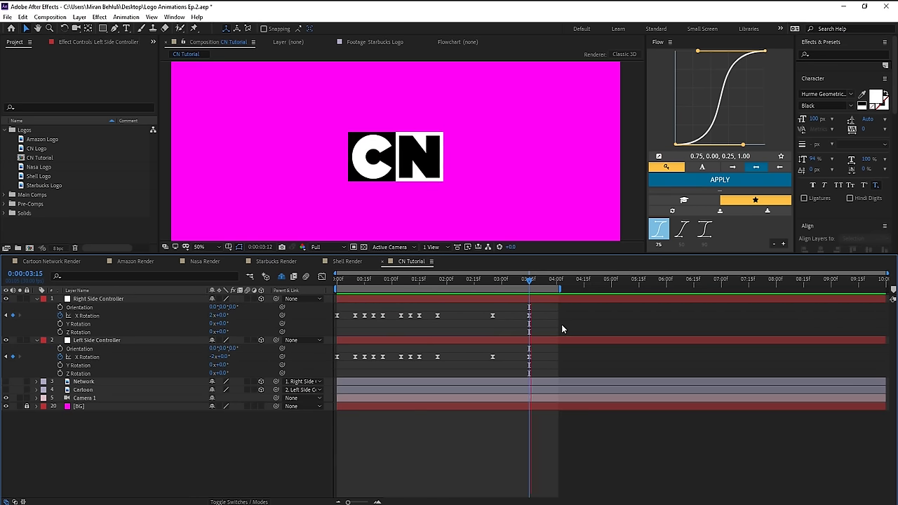
- Add Scale keyframes at 100% to the Right and Left Side Controllers at 0:00:00:10
left_click(549, 299)
left_click_drag(545, 281, 355, 282)
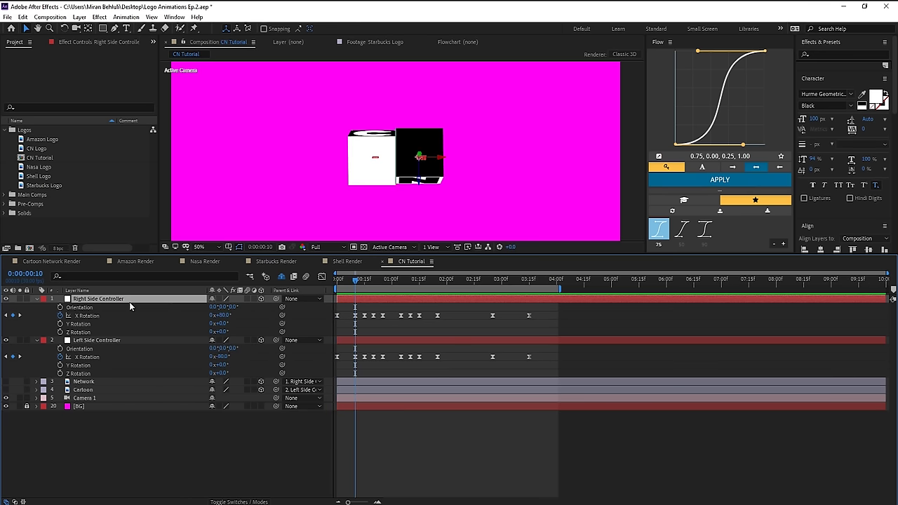
key("s")
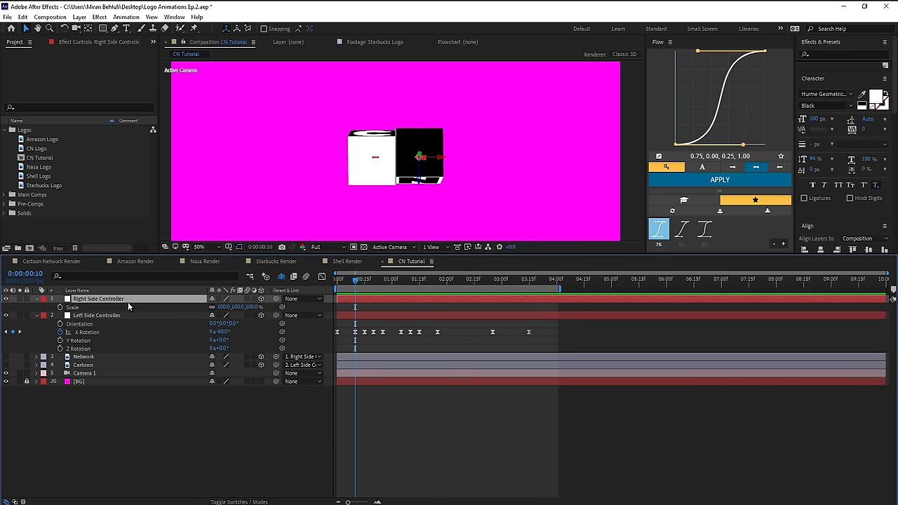
left_click(86, 317)
key("s")
left_click(60, 324)
left_click(60, 307)
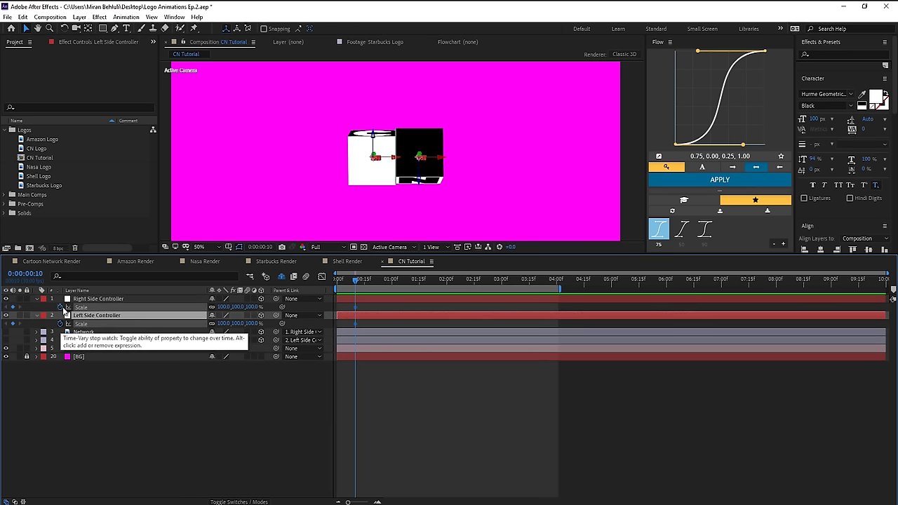
- Set the Scale of both controllers to 0% at 0:00:00:00 and apply Easy Ease to all their Scale keyframes
left_click_drag(355, 281, 331, 284)
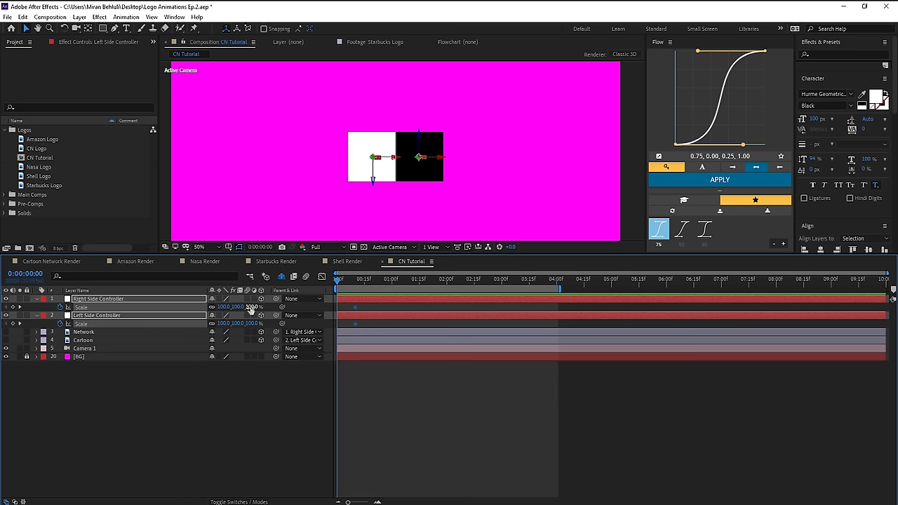
key("Return")
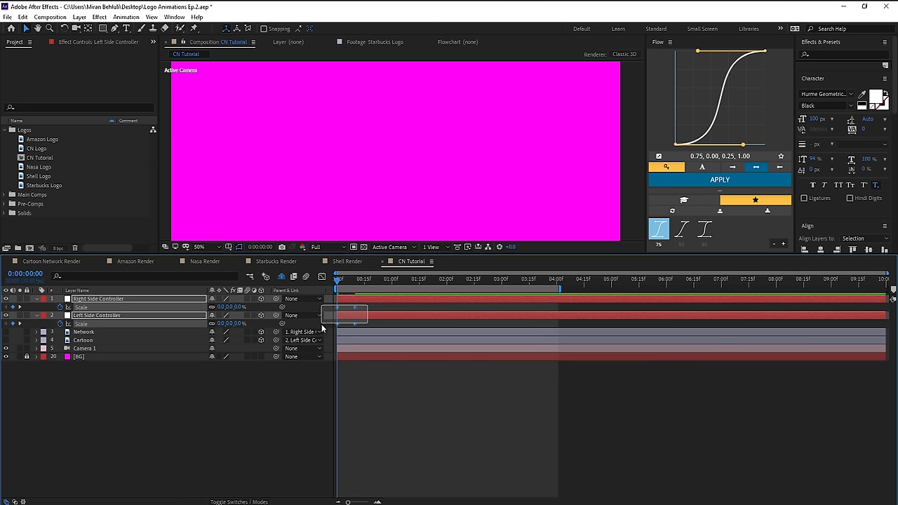
right_click(356, 309)
mouse_move(397, 429)
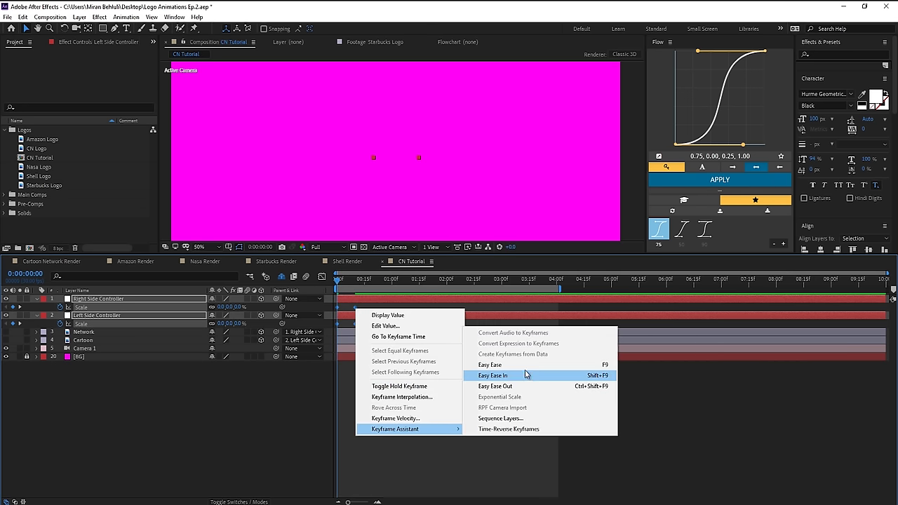
left_click(581, 363)
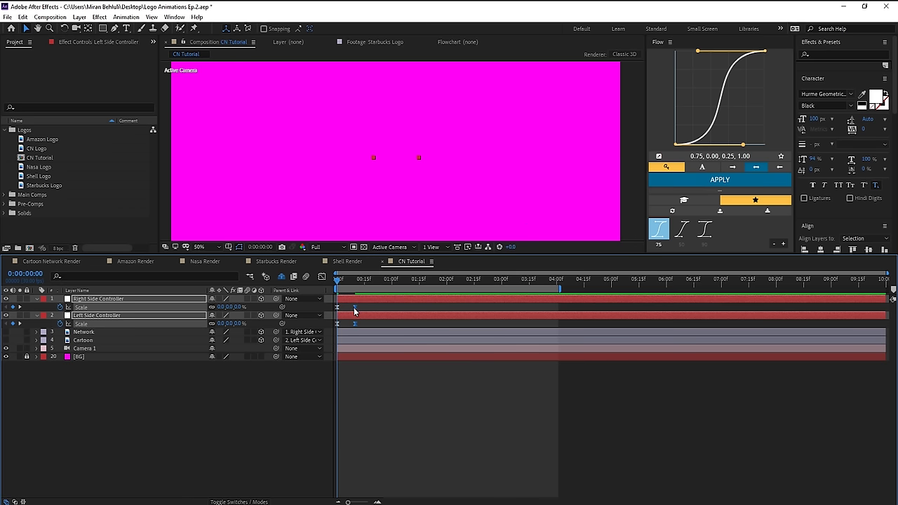
right_click(354, 311)
left_click(397, 415)
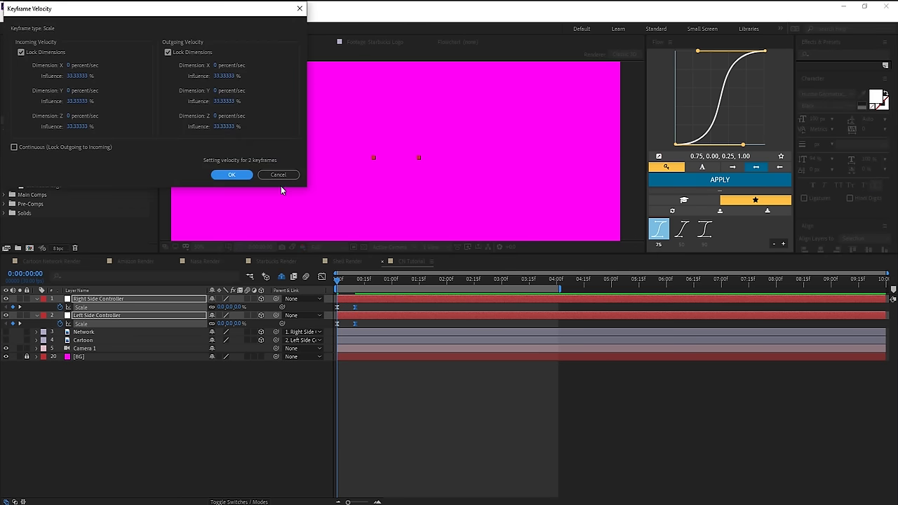
left_click(278, 174)
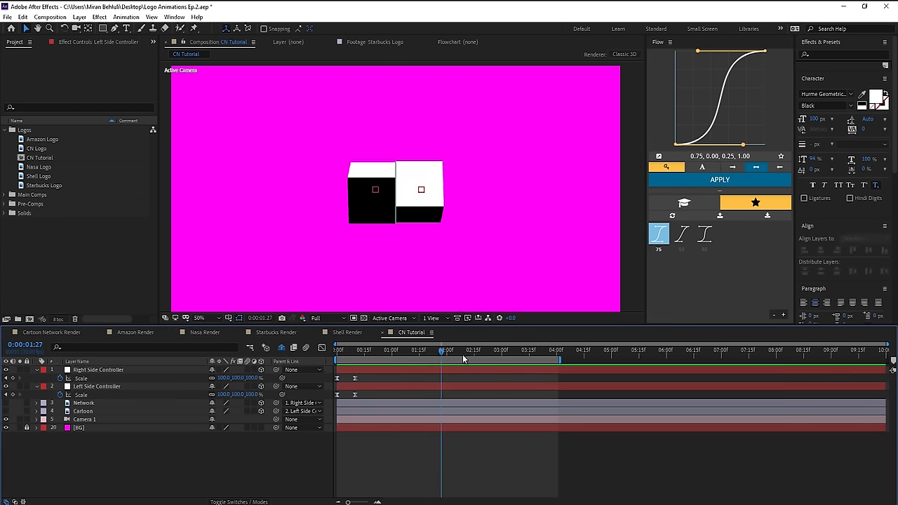
- Make the Network and Cartoon text layers visible
mouse_move(463, 359)
left_mouse_down()
mouse_move(507, 363)
mouse_move(453, 369)
left_mouse_up()
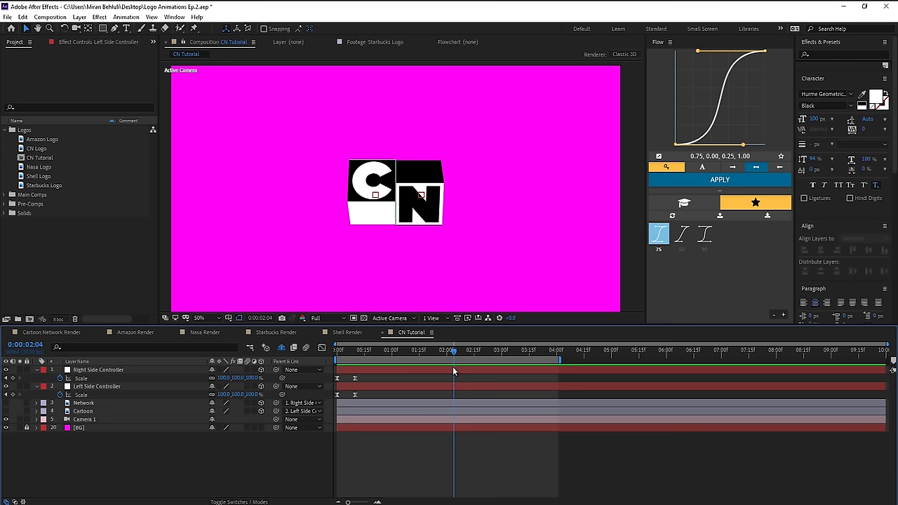
left_click(84, 403)
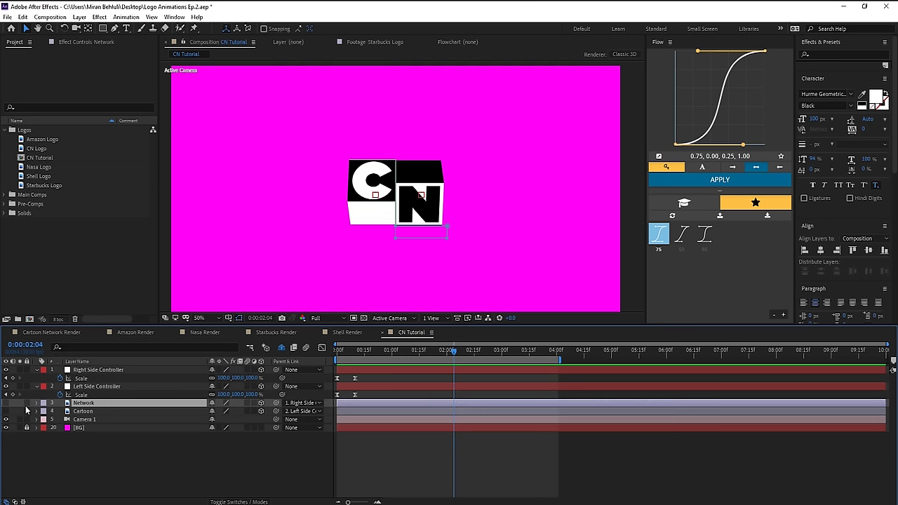
left_click(115, 453)
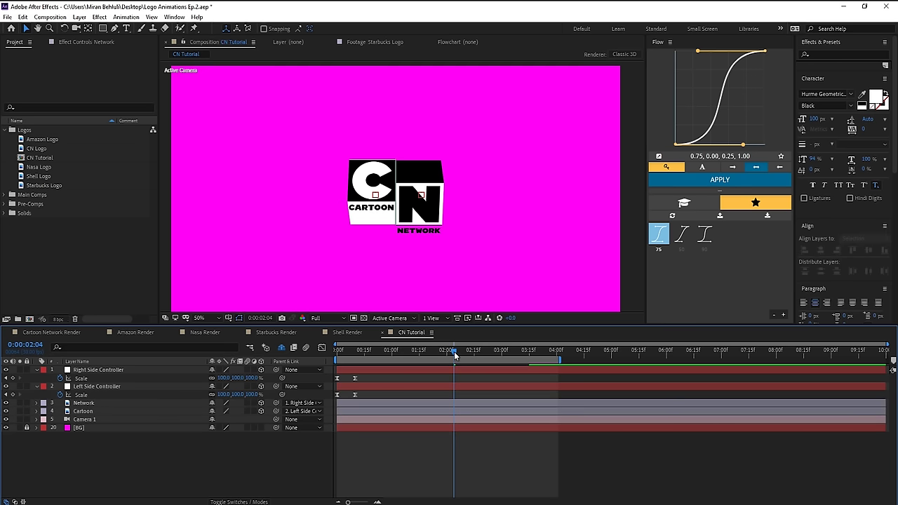
- Trim the start of the Cartoon layer to 0:00:02:12, where its text turns into view beneath the C cube
mouse_move(454, 354)
left_mouse_down()
mouse_move(481, 360)
mouse_move(467, 354)
left_mouse_up()
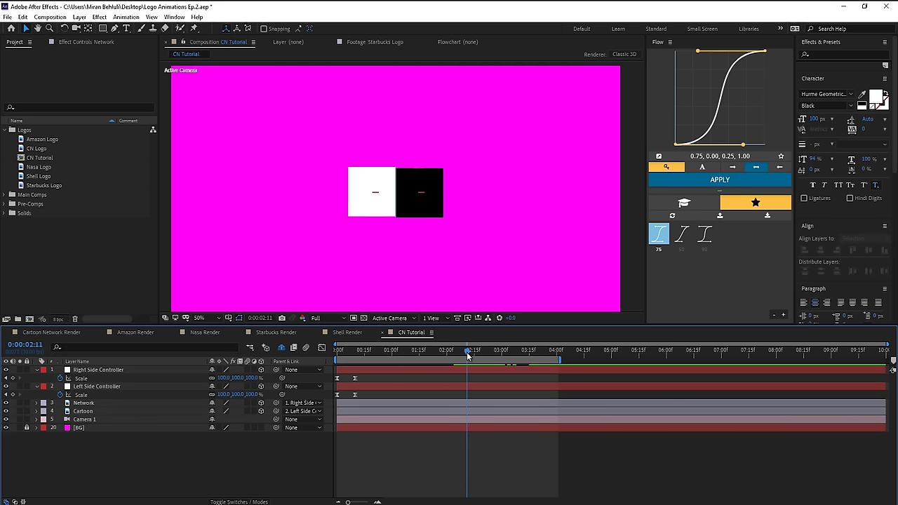
left_click(82, 411)
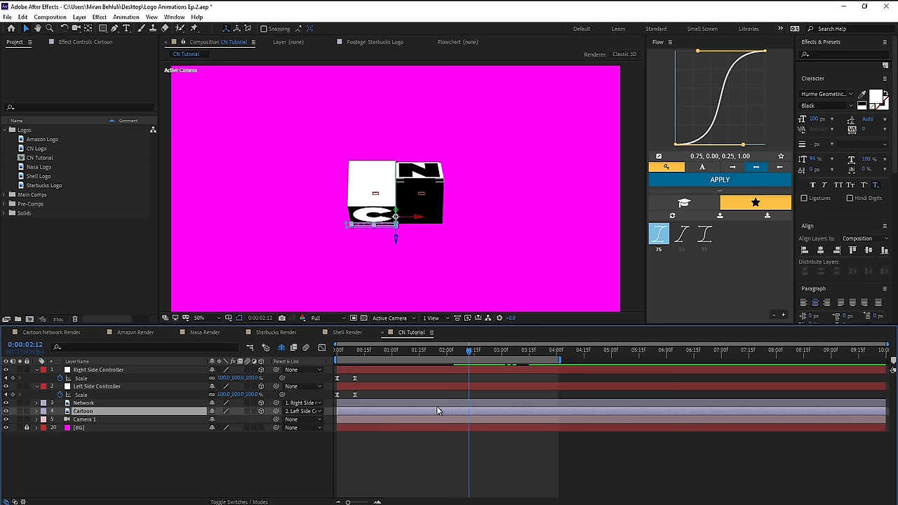
key("alt+bracketleft")
- Trim the start of the Network layer to a few frames before the Cartoon layer's start
left_click(476, 350)
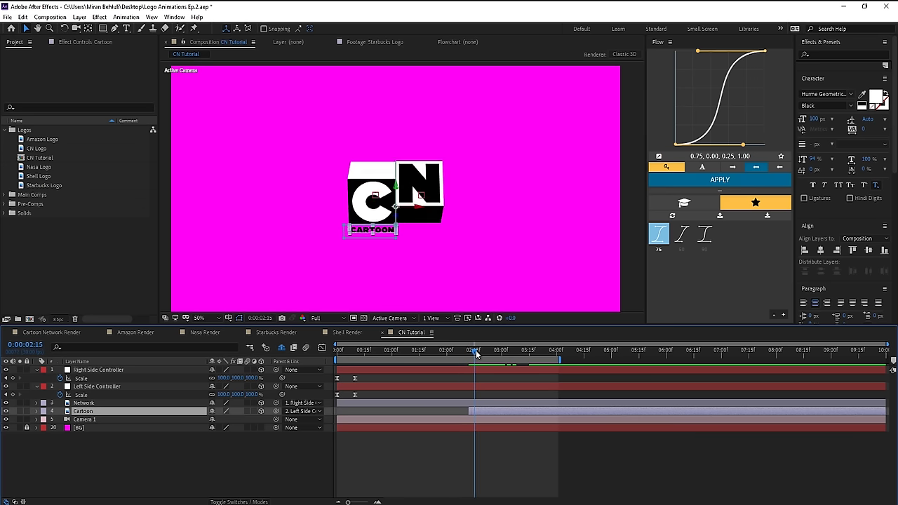
mouse_move(476, 350)
left_mouse_down()
mouse_move(438, 360)
mouse_move(463, 366)
mouse_move(533, 354)
mouse_move(471, 360)
left_mouse_up()
left_click(457, 404)
key("alt+bracketleft")
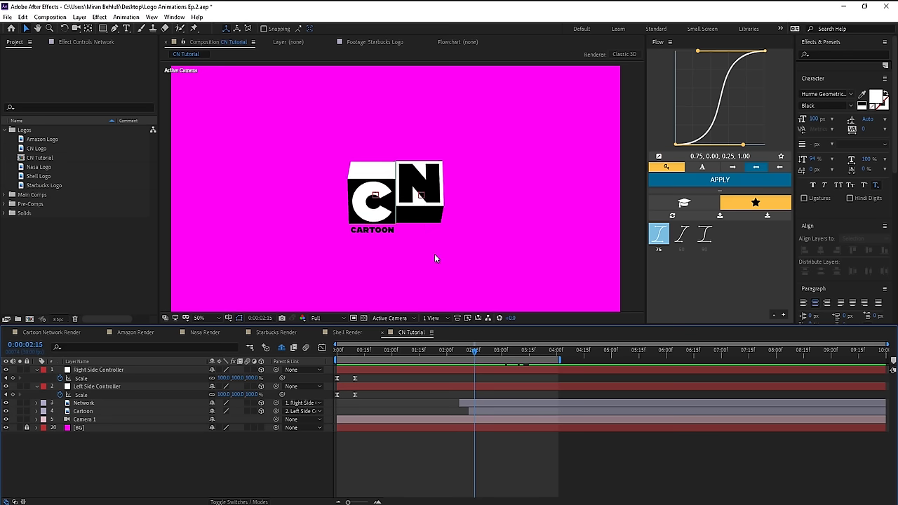
- Apply a Fill effect to the Network layer and set its color to white
left_click(98, 406)
key("ctrl+space")
type("fill")
key("Return")
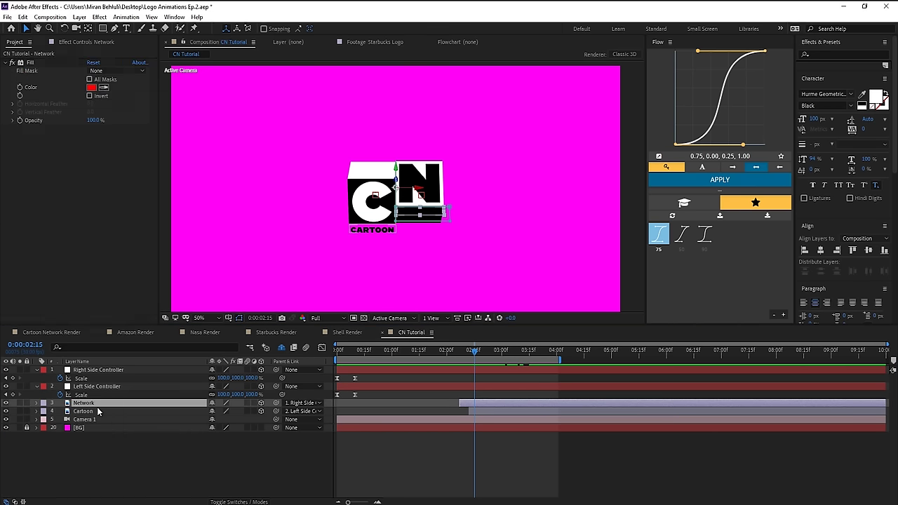
left_click(92, 87)
left_click(554, 276)
left_click(756, 277)
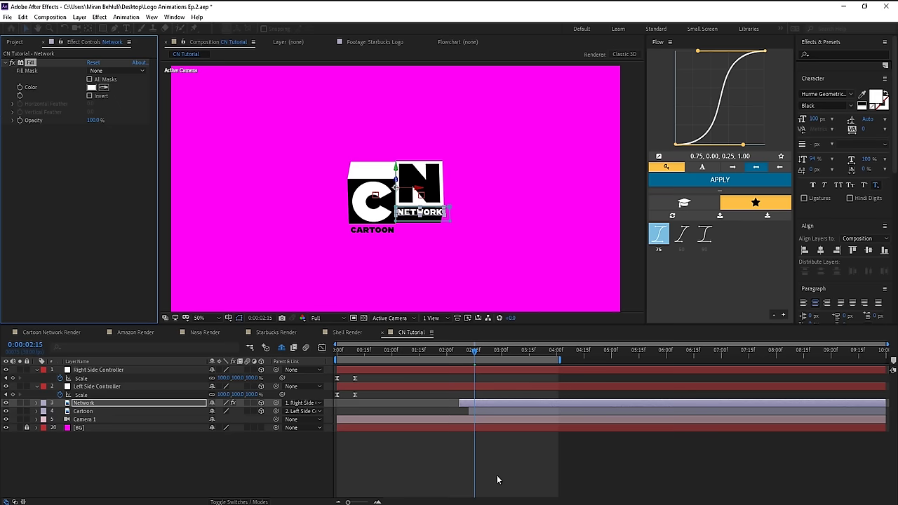
left_click(498, 478)
- Scrub through the logo animation and compare its ending with the finished Cartoon Network Render composition
left_click_drag(475, 352, 552, 379)
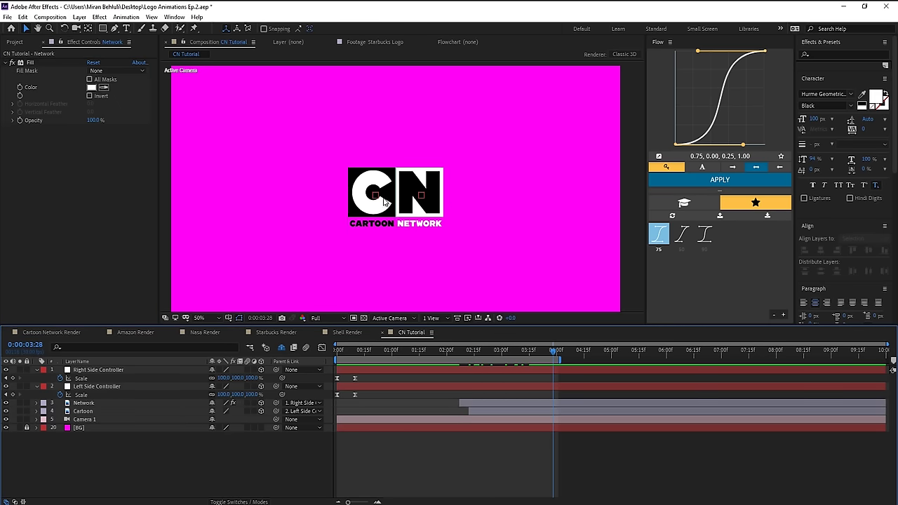
left_click_drag(427, 350, 540, 367)
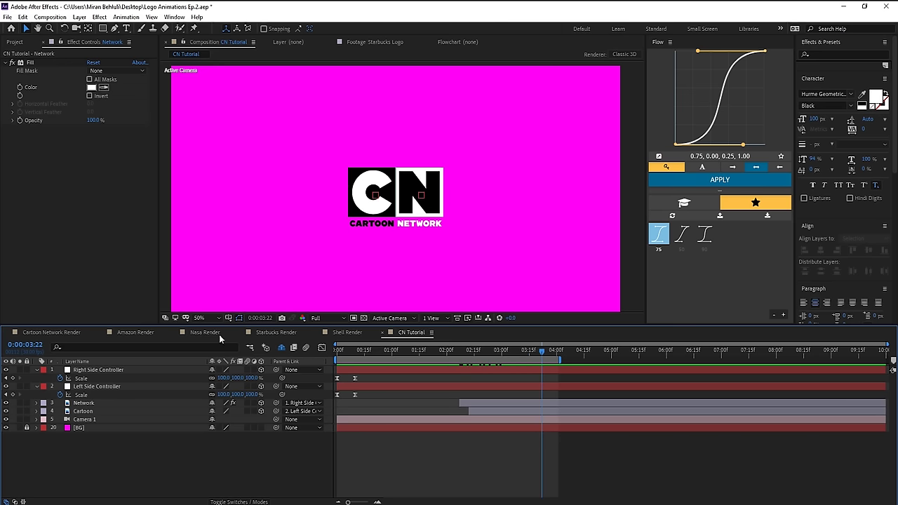
left_click(56, 332)
left_click_drag(350, 350, 716, 372)
scroll(418, 233, "up", 2)
left_click_drag(729, 370, 761, 393)
left_click(411, 333)
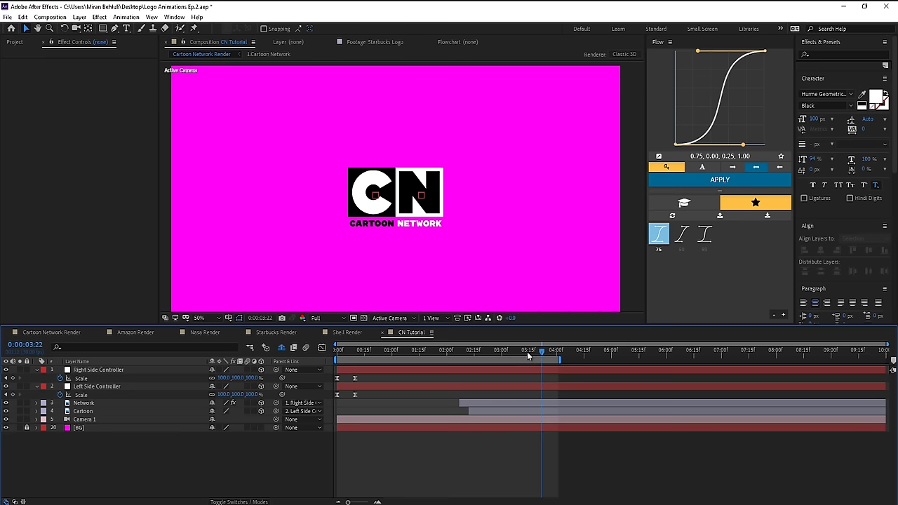
- Duplicate the Right Side Controller, remove the copy's Scale and X Rotation keyframes and reveal its Position property
right_click(84, 447)
left_click(105, 372)
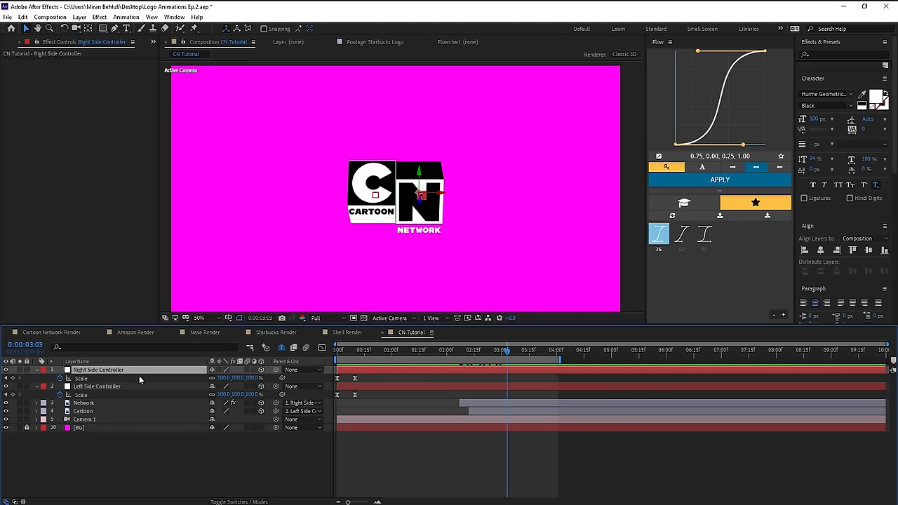
key("ctrl+d")
key("u")
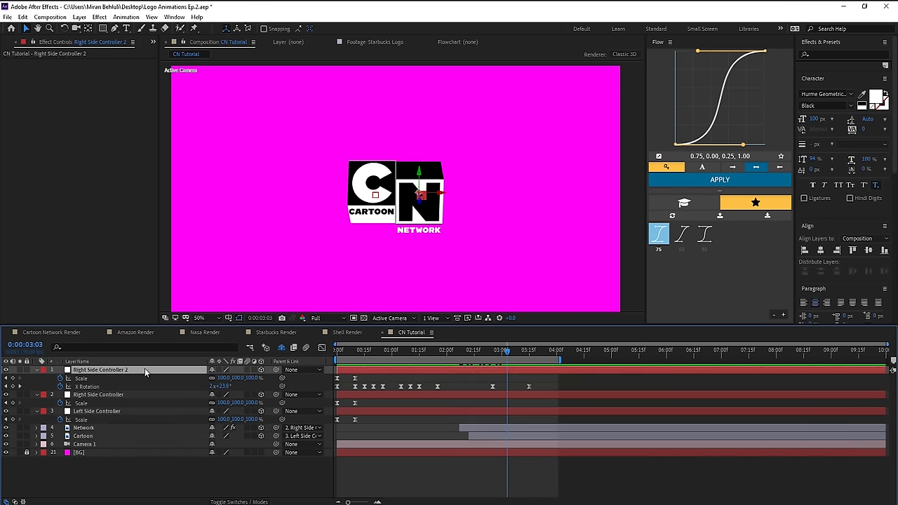
left_click_drag(514, 354, 550, 354)
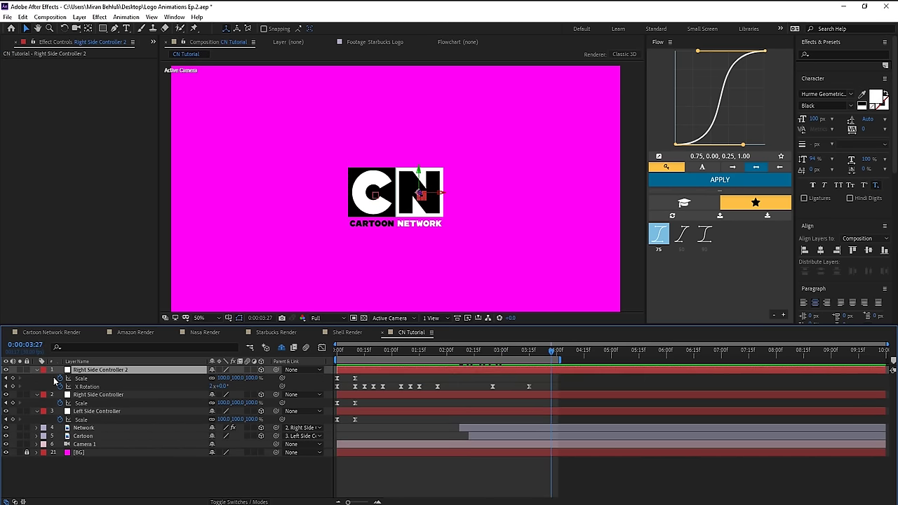
left_click_drag(60, 378, 60, 387)
left_click(108, 371)
key("p")
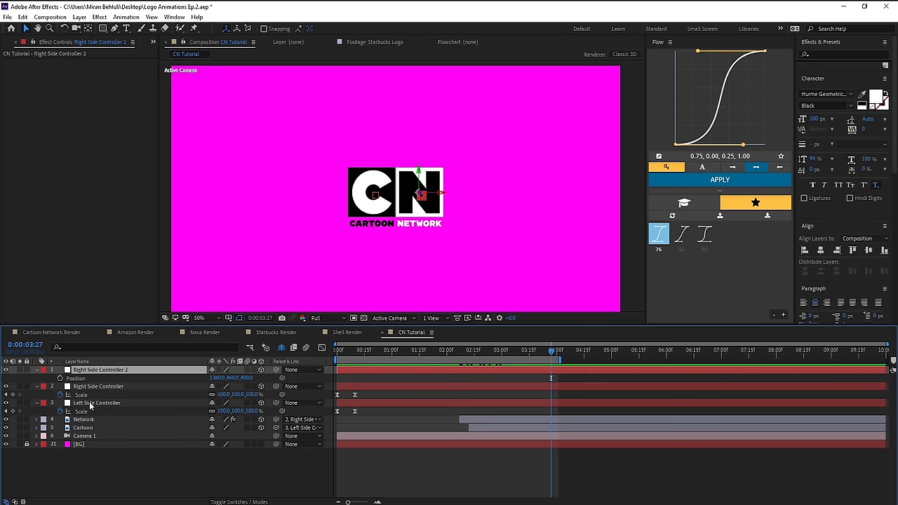
- Parent the Right Side Controller and Left Side Controller to the duplicated controller
left_click(122, 387)
left_click(122, 402, "shift")
left_click_drag(277, 386, 130, 369)
- Rename the duplicated controller as Extra Postion End Control
left_click(83, 370)
key("Return")
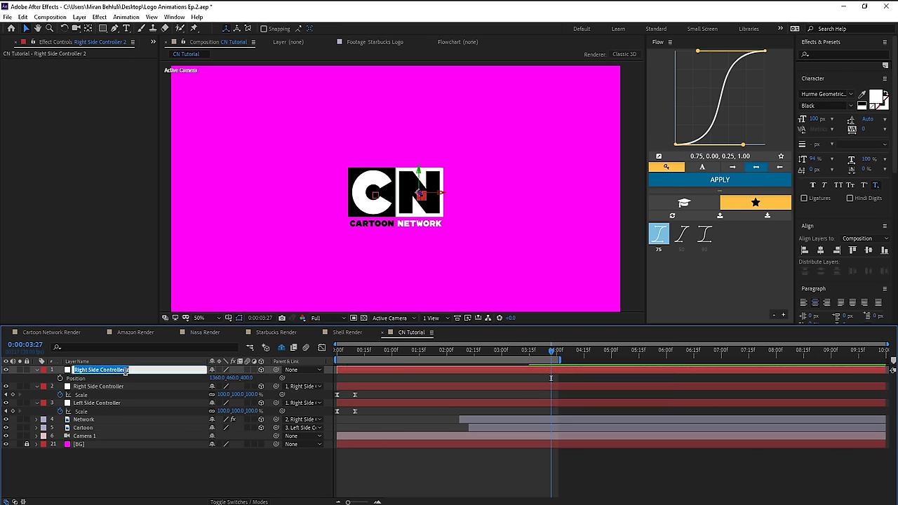
type("Extra Postion End Control")
key("Return")
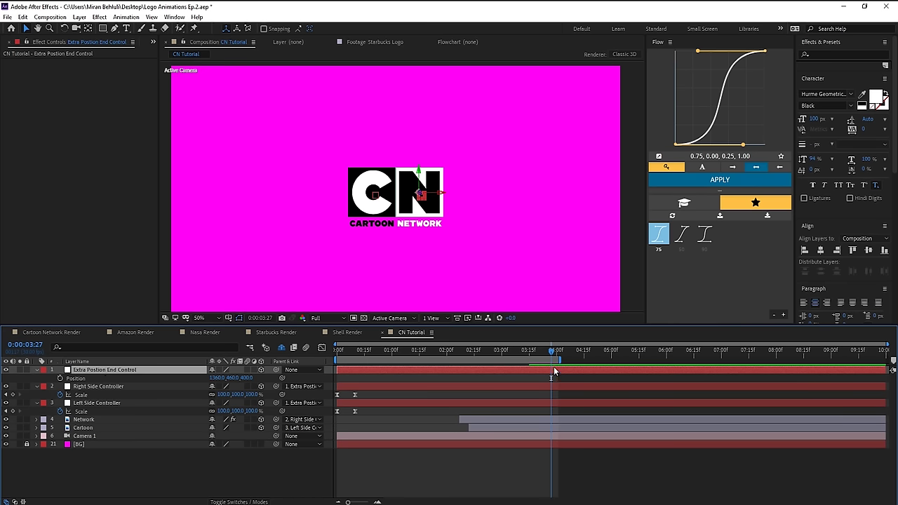
- Reveal the Right Side Controller's keyframes and add a Position keyframe to Extra Postion End Control at 0:00:02:25
left_click(114, 387)
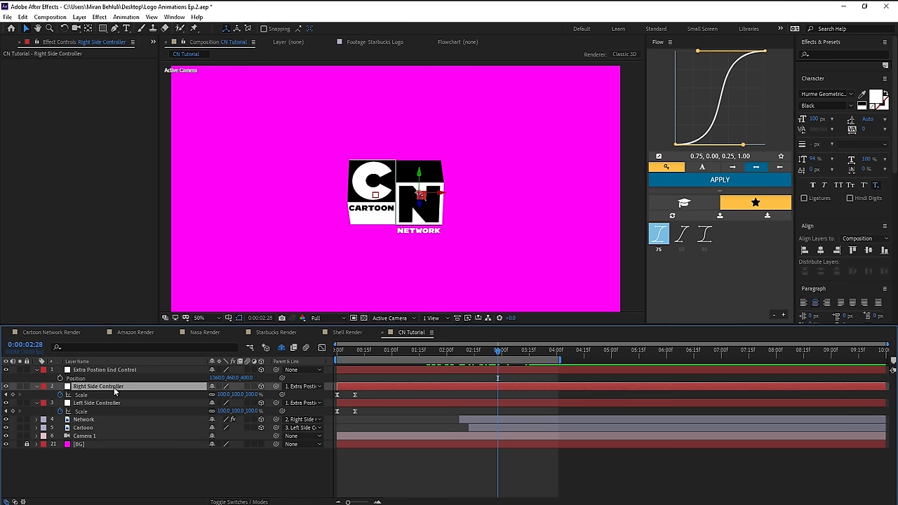
key("u")
key("u")
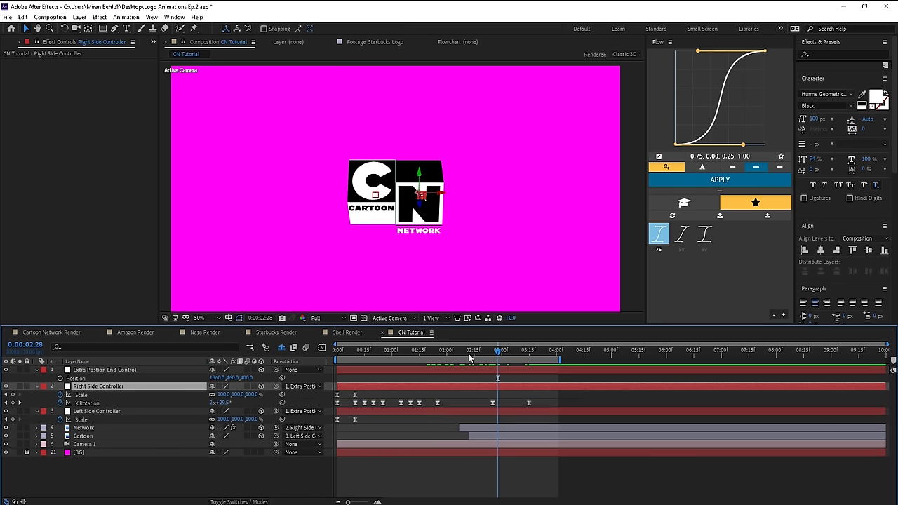
left_click_drag(469, 357, 492, 362)
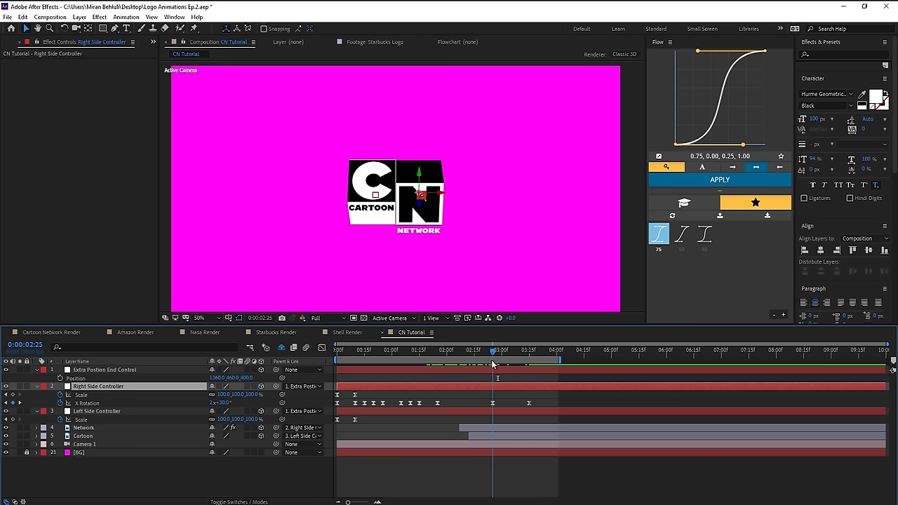
left_click(60, 379)
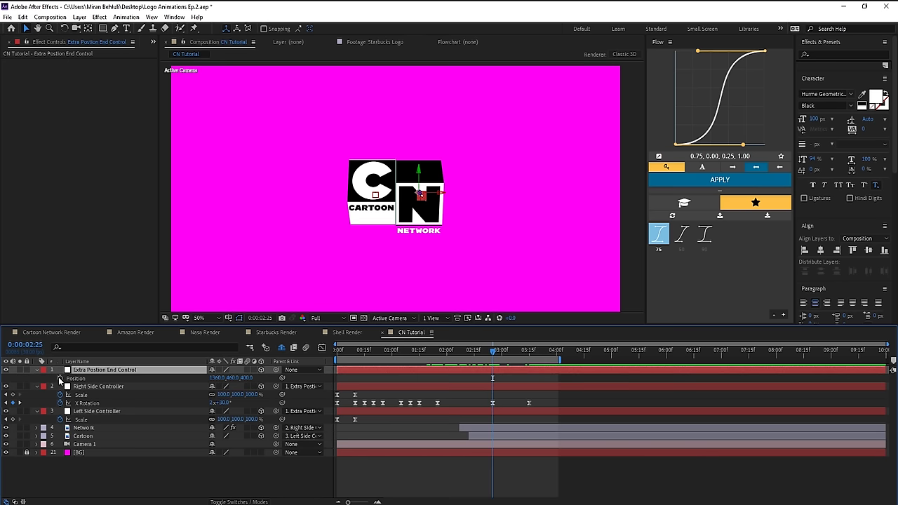
left_click(60, 379)
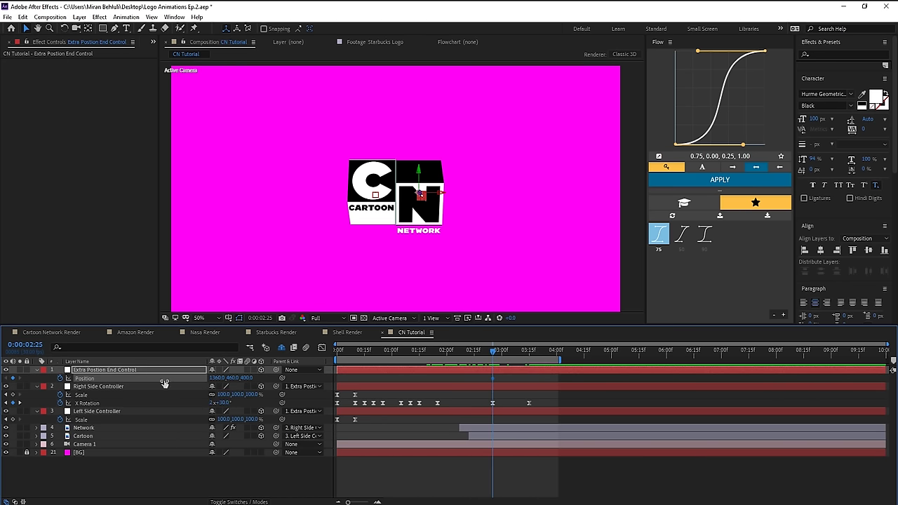
- Add a Position keyframe to Extra Postion End Control at 0:00:04:00
left_click_drag(499, 354, 558, 356)
left_click(529, 403)
left_click(12, 378)
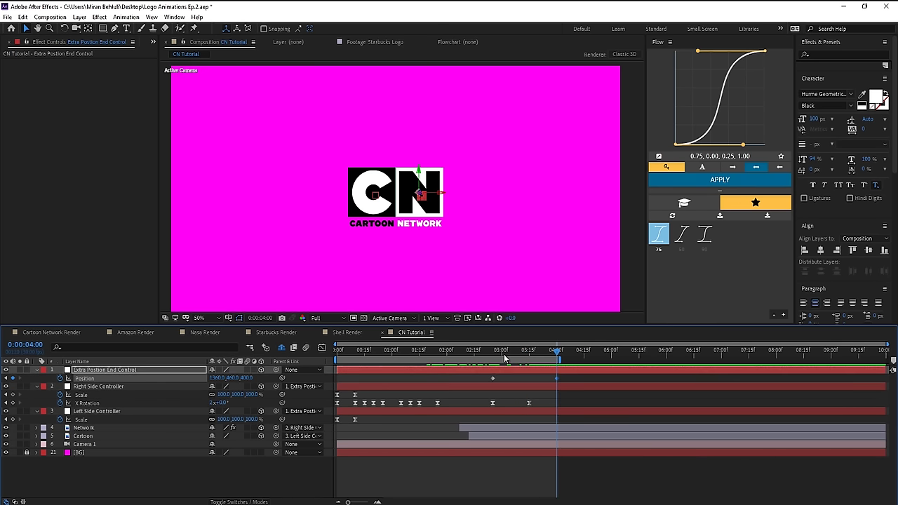
- Add a Position keyframe to Extra Postion End Control at 0:00:01:15 and return the current time to 0:00:02:25
left_click_drag(504, 353, 421, 365)
left_click(420, 405)
left_click(12, 378)
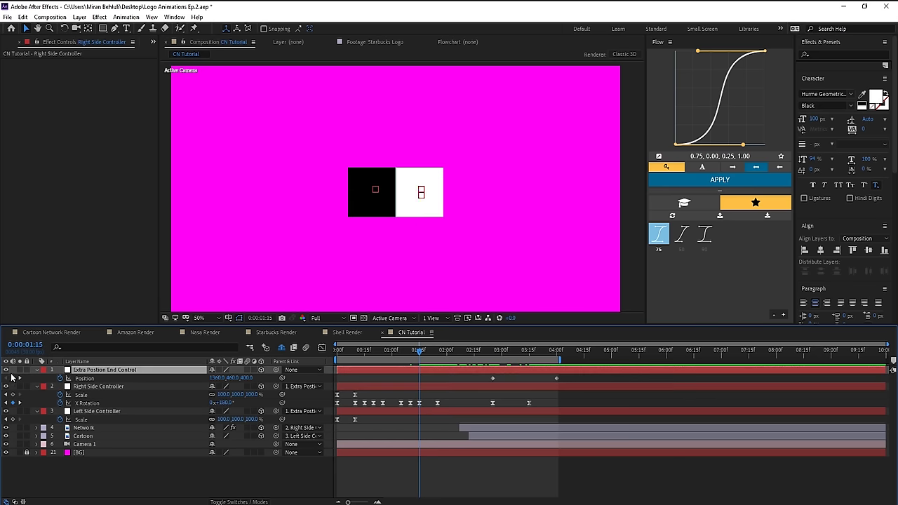
left_click(12, 377)
left_click(496, 356)
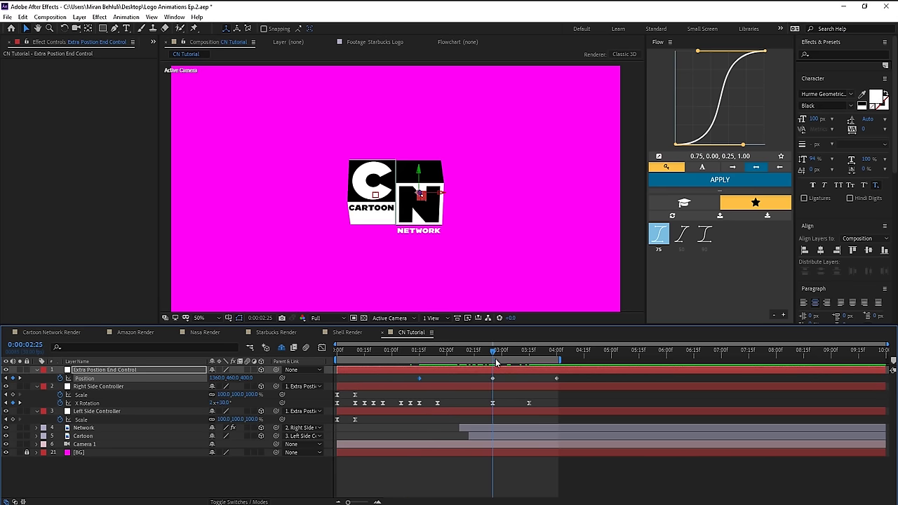
- Raise Extra Postion End Control to a Y position of 170 at 0:00:02:25 and ease its Position keyframes with the 75 Flow curve
left_click_drag(422, 179, 425, 120)
right_click(419, 378)
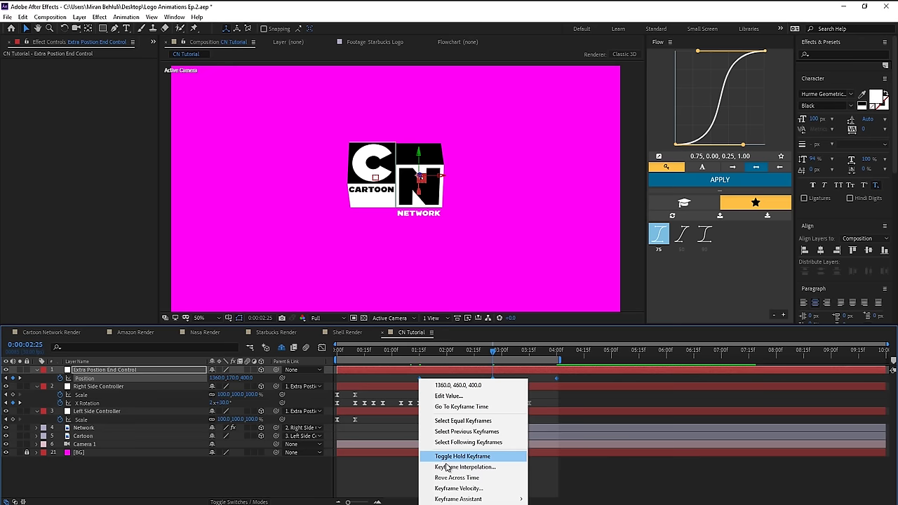
mouse_move(460, 500)
left_click(596, 436)
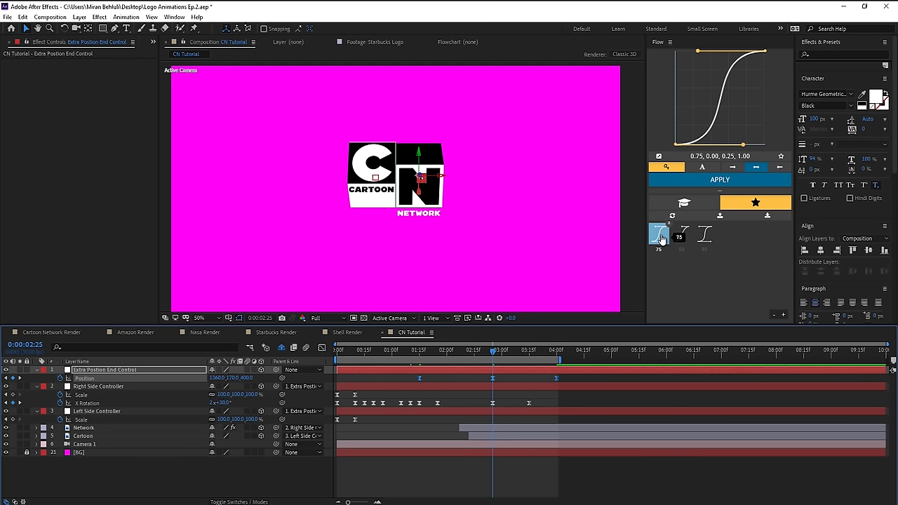
left_click(659, 238)
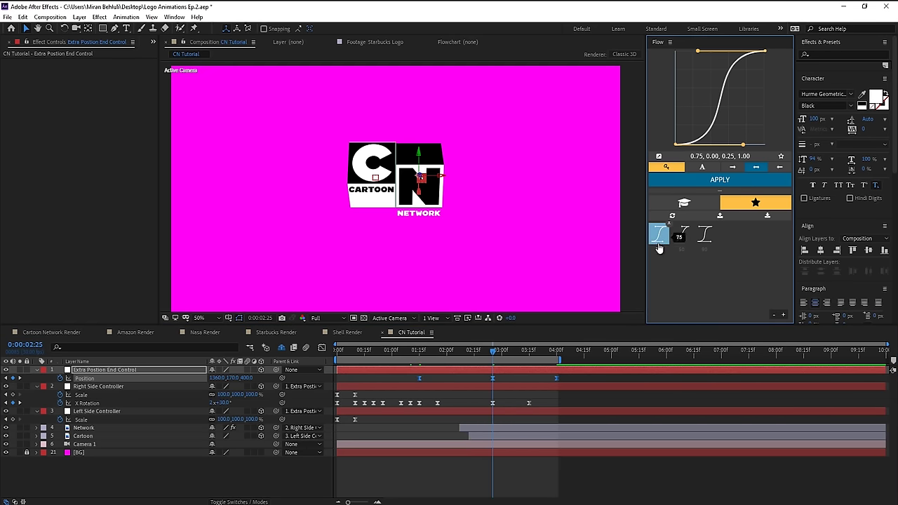
left_click(660, 242)
- Retime the Position keyframes, aligning the last with the final X Rotation keyframe and moving the first to 0:00:01:25
left_click_drag(556, 379, 527, 378)
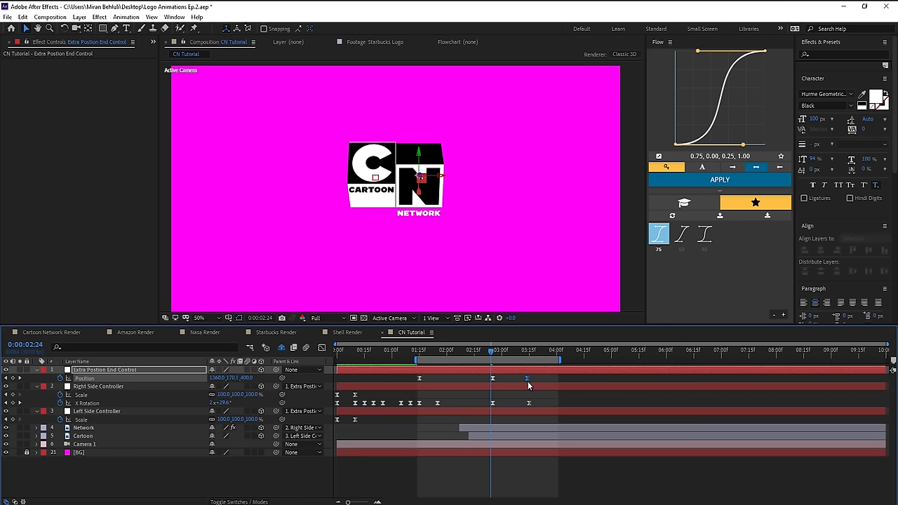
left_click(528, 354)
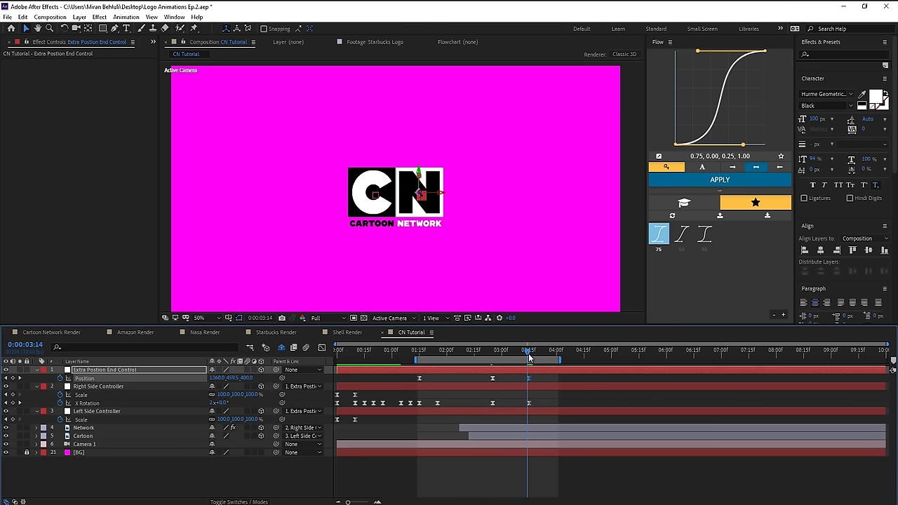
left_click(438, 353)
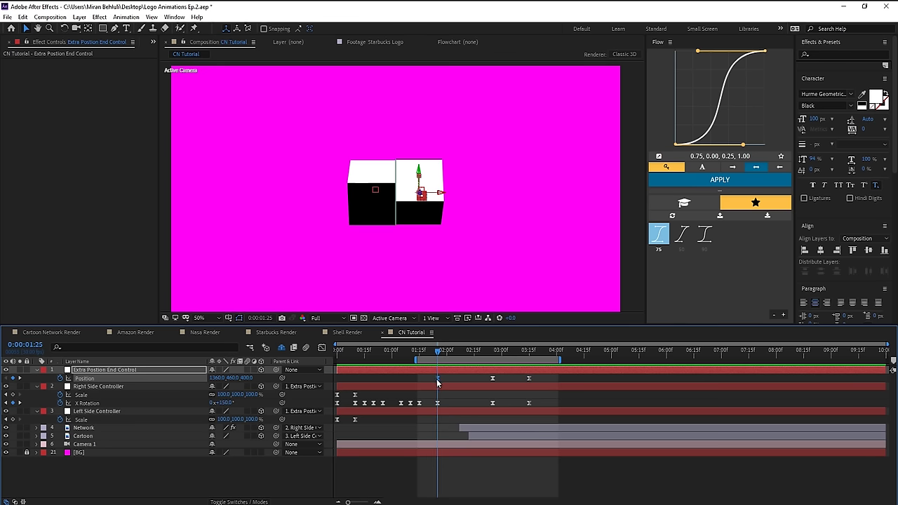
- Preview the CN Tutorial animation from the beginning in an enlarged viewer
left_click_drag(437, 355, 484, 358)
key("Home")
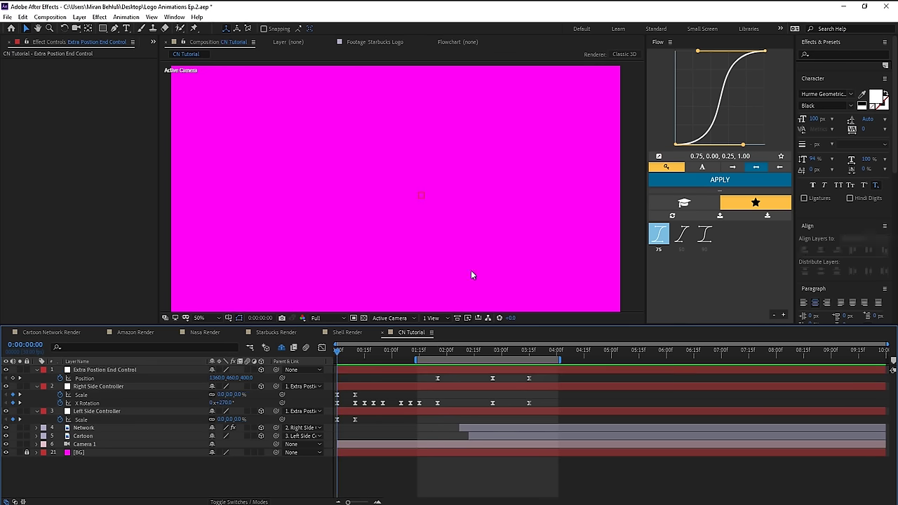
key("grave")
key("space")
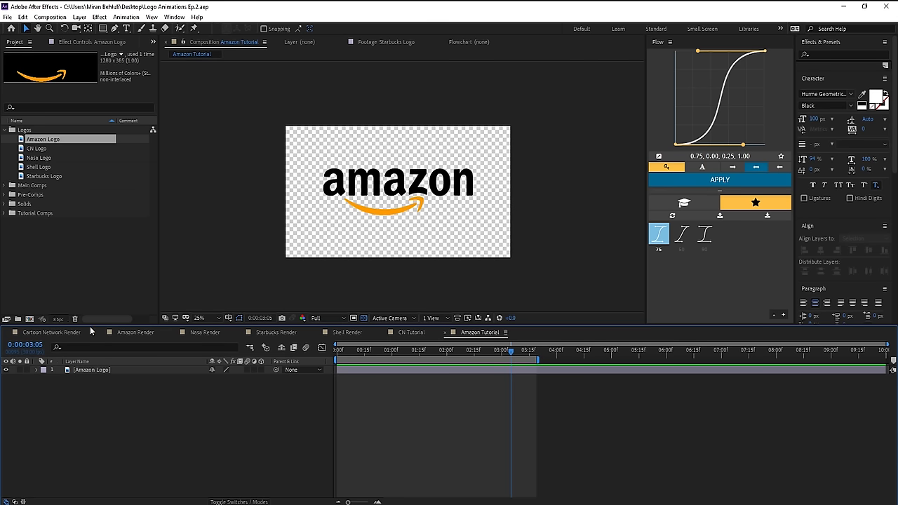
- Copy the abcdefghijklmnopqrstuvwxyz text from the 2.Amazon composition into a new paragraph text box in Amazon Tutorial
left_click(151, 334)
double_click(104, 371)
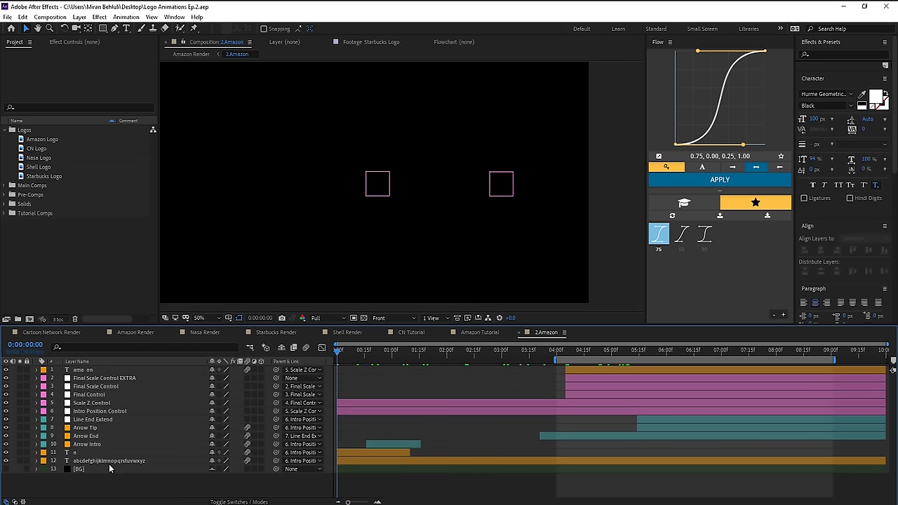
left_click(109, 462)
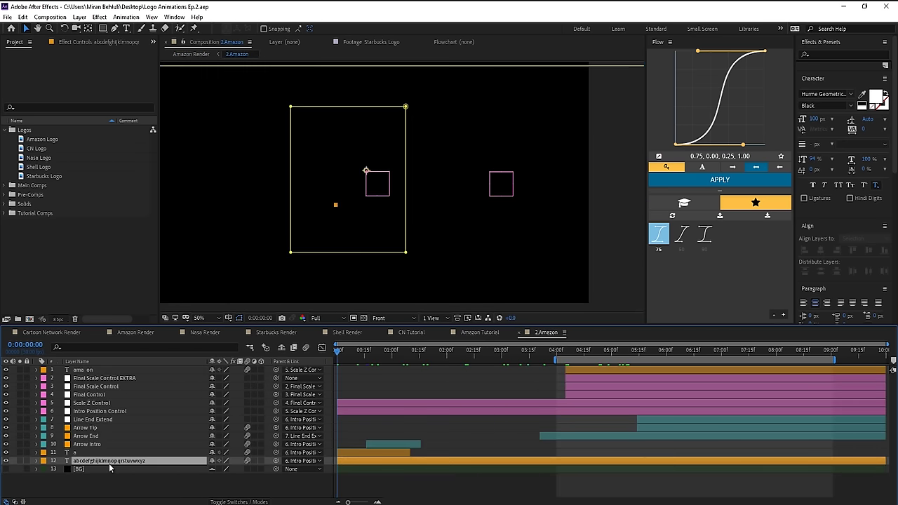
key("ctrl+t")
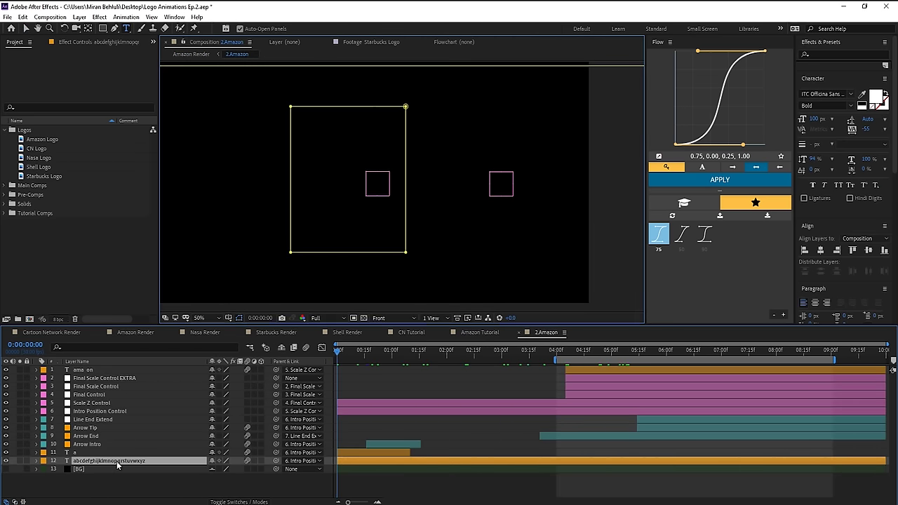
left_click(483, 333)
left_click(517, 332)
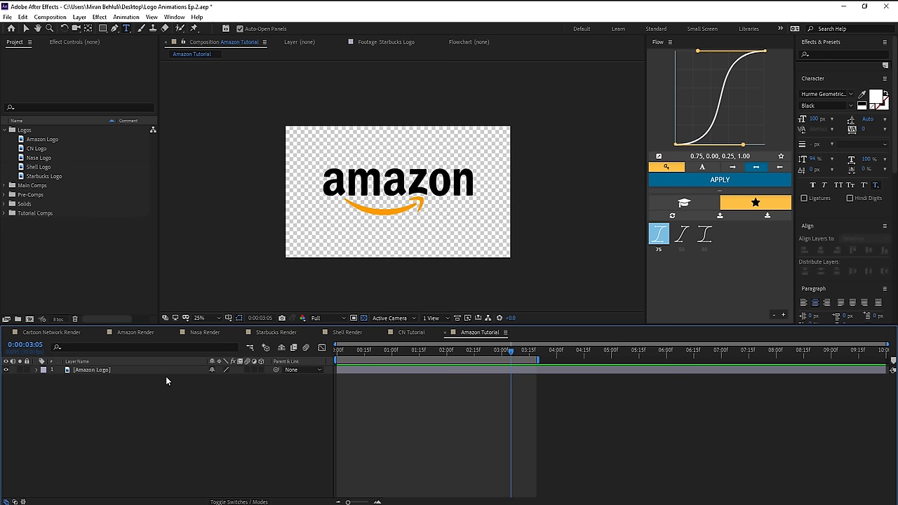
left_click_drag(304, 168, 522, 216)
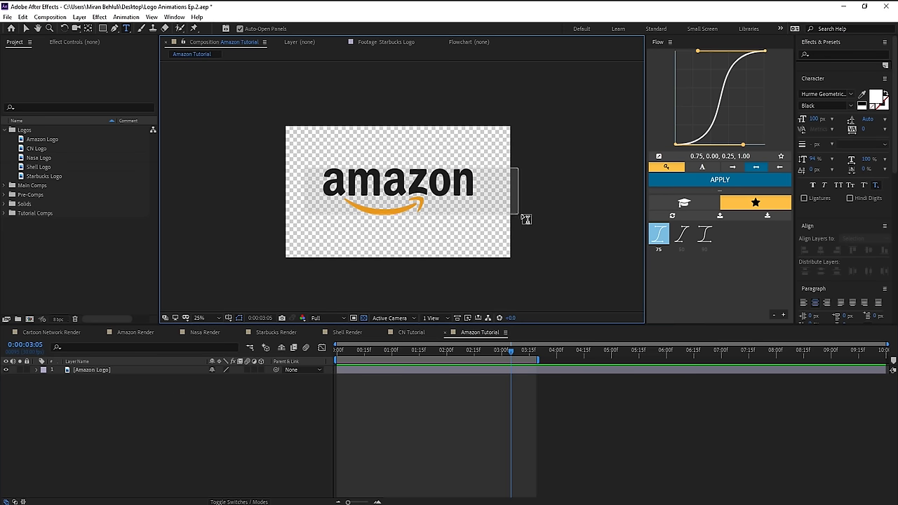
- Check which font the alphabet text layer in Amazon Tutorial uses
left_click(126, 369)
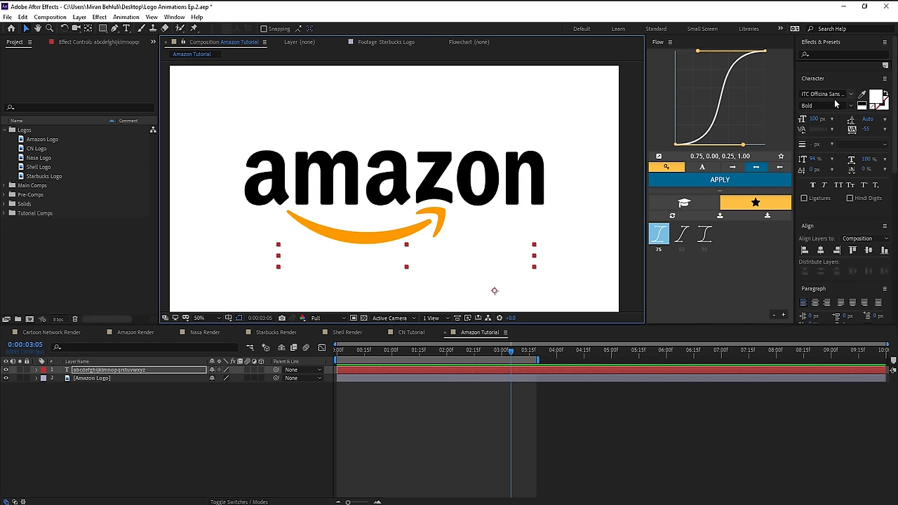
left_click(850, 94)
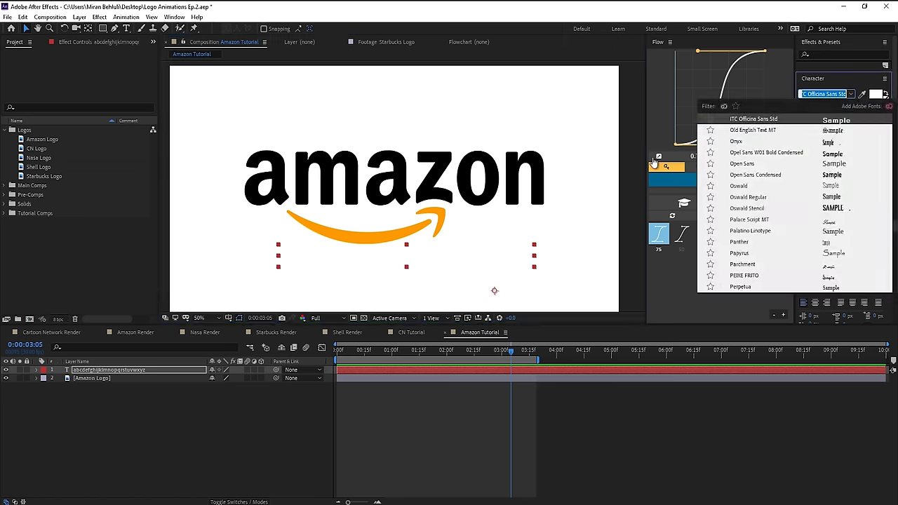
left_click(110, 370)
left_click(153, 416)
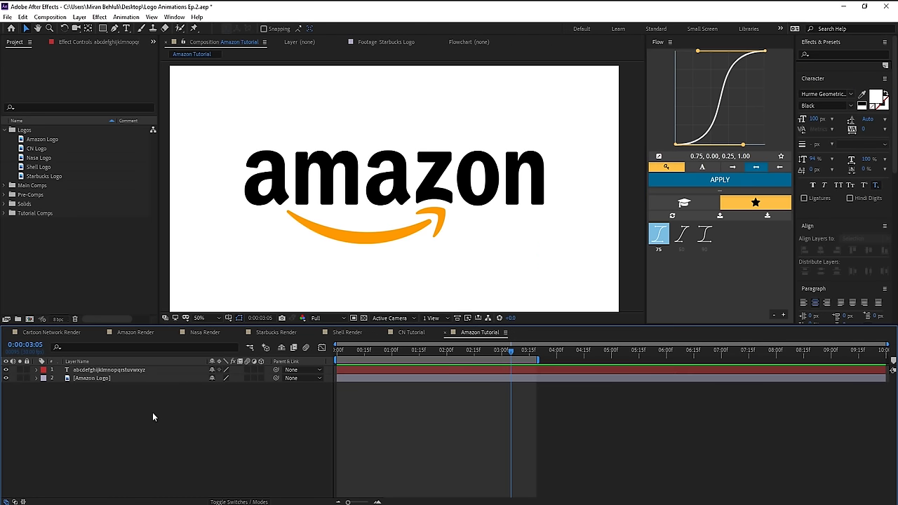
- Add a black (000000) solid named BG and place it at the bottom of the layer stack
left_click(80, 17)
mouse_move(95, 34)
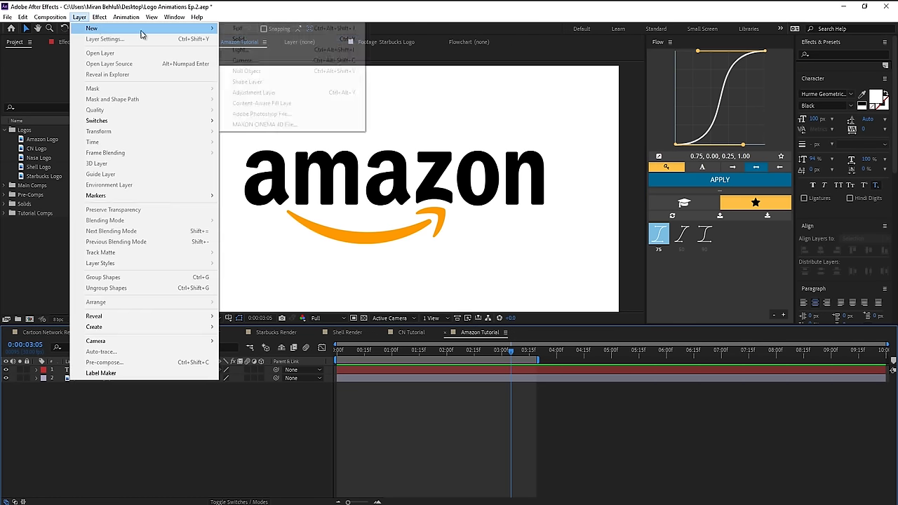
left_click(242, 59)
left_click(306, 312)
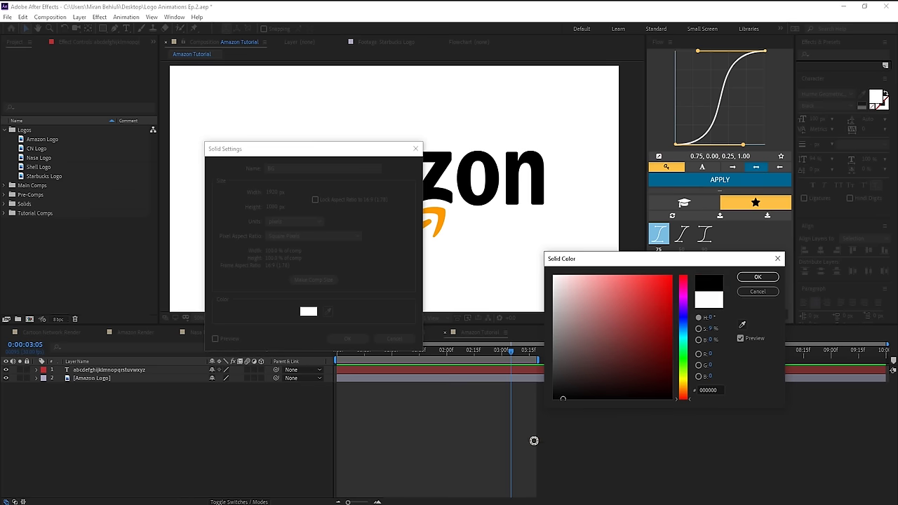
left_click(751, 276)
left_click(347, 339)
left_click_drag(107, 375, 191, 425)
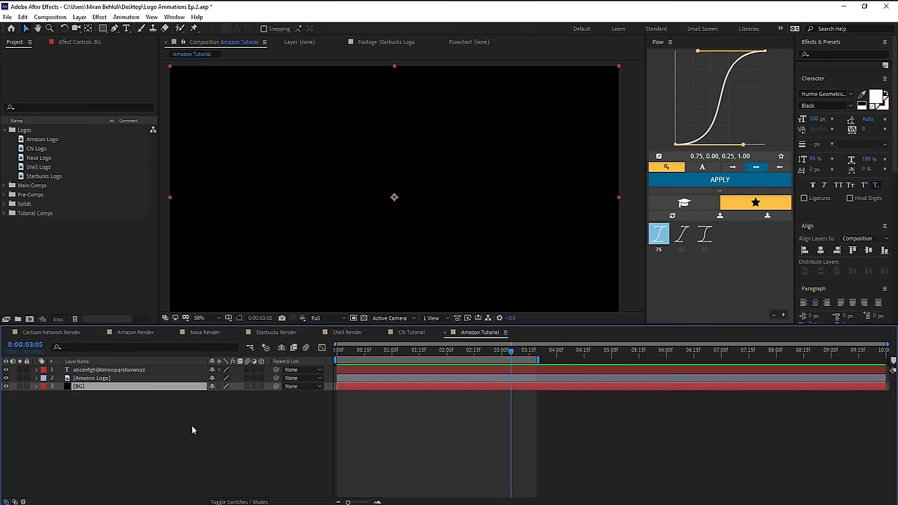
- Move the Amazon Logo layer slightly up and place a duplicate of the alphabet text above the smile arrow
left_click(456, 228)
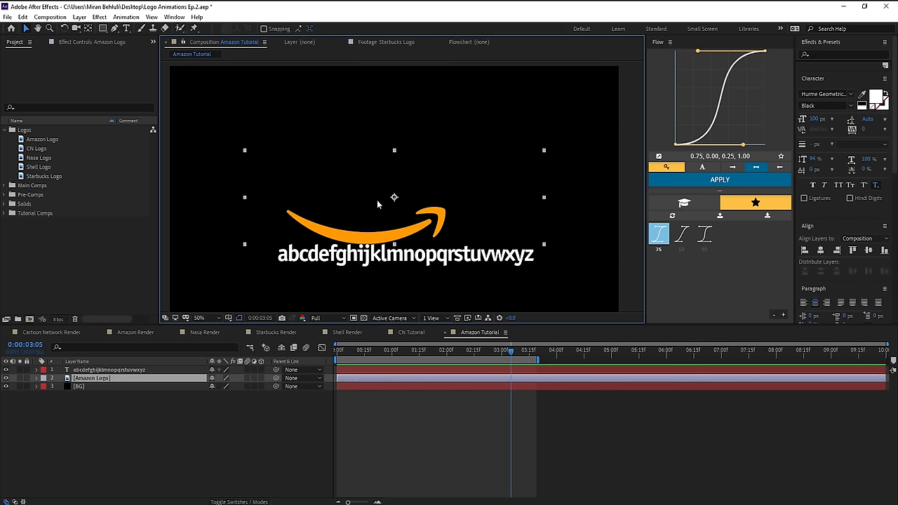
left_click_drag(377, 199, 384, 183)
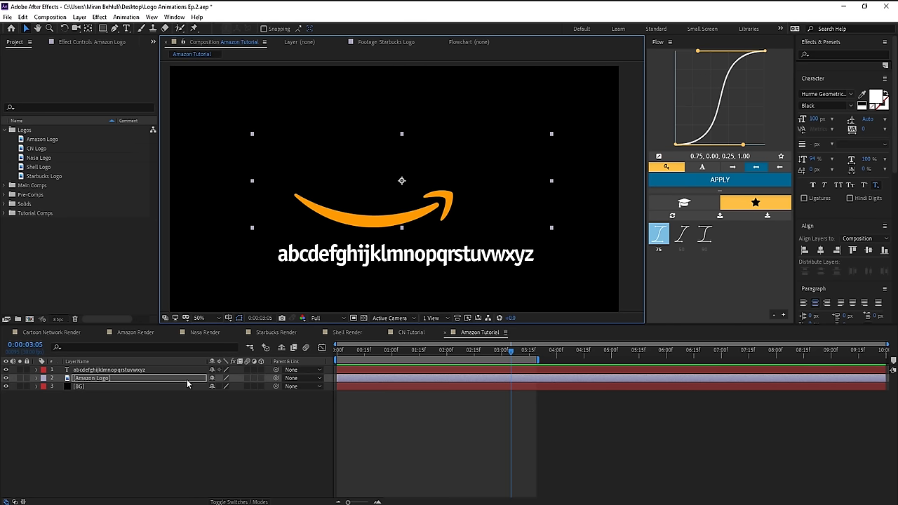
left_click(396, 259)
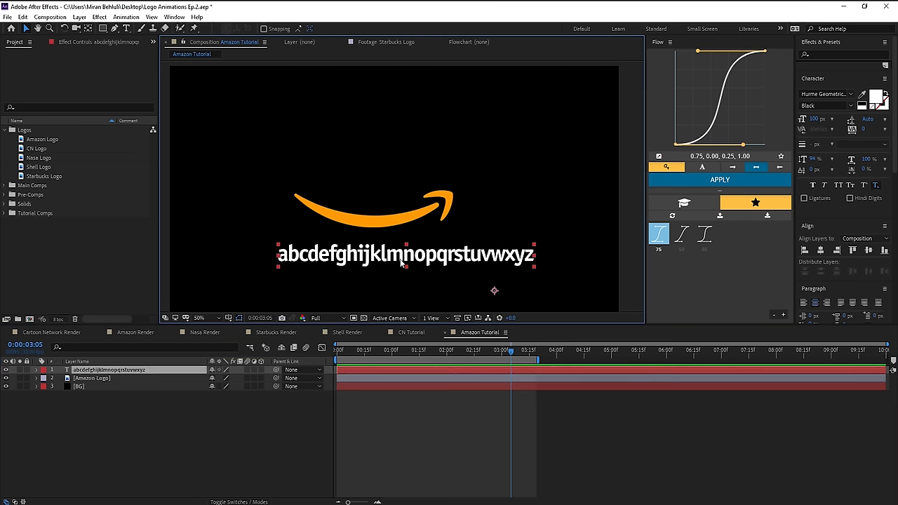
key("ctrl+d")
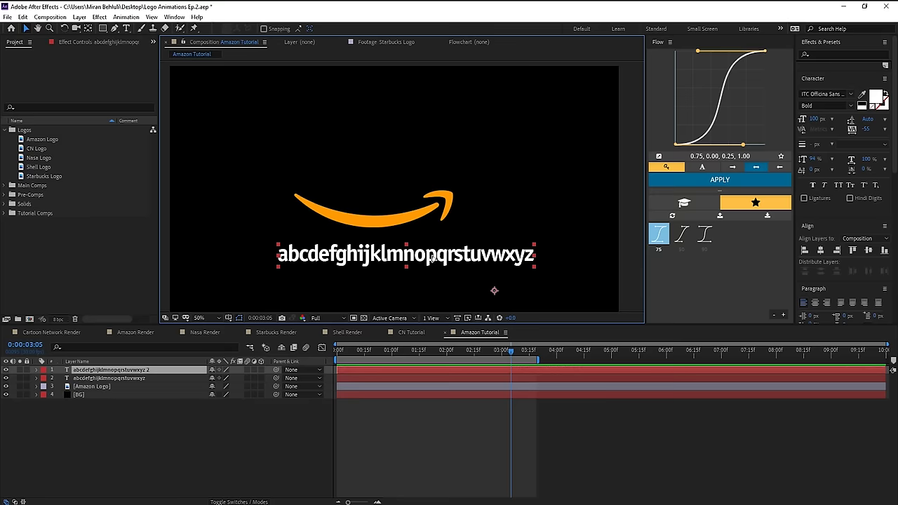
left_click_drag(433, 258, 435, 124)
- Replace the duplicated alphabet text with "amazon" and set its fill colour to black (000000)
double_click(436, 125)
type("a")
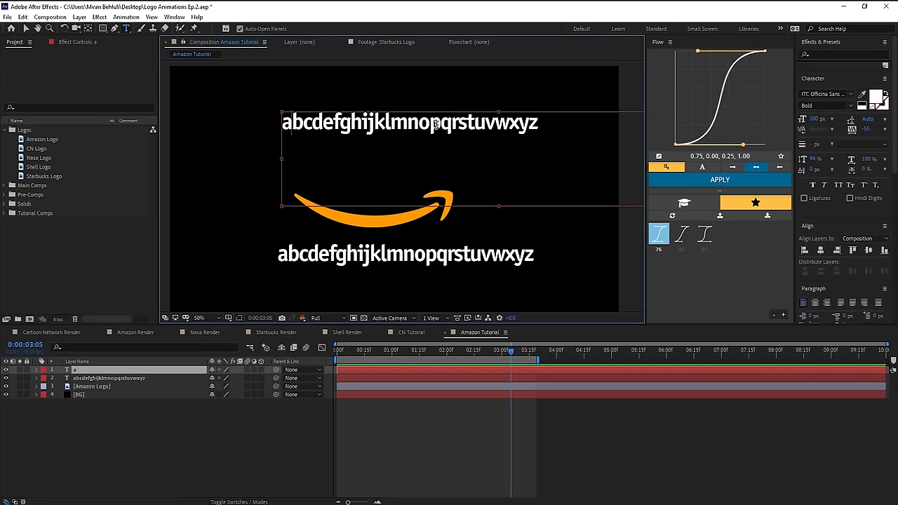
type("mazon")
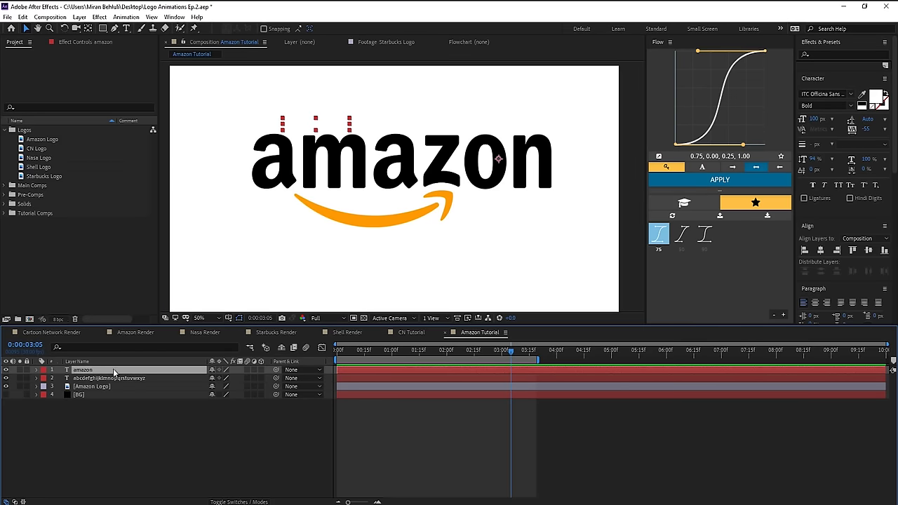
left_click(876, 97)
left_click_drag(637, 365, 631, 403)
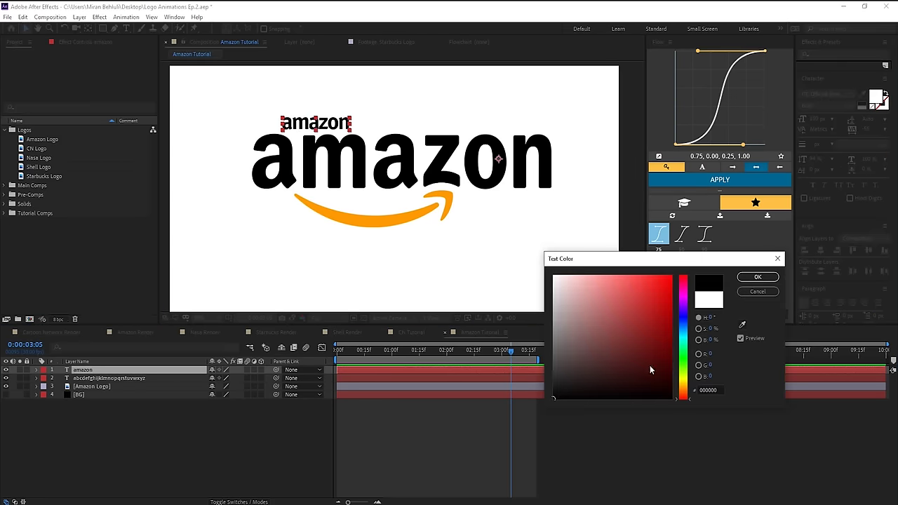
left_click(761, 279)
left_click(236, 425)
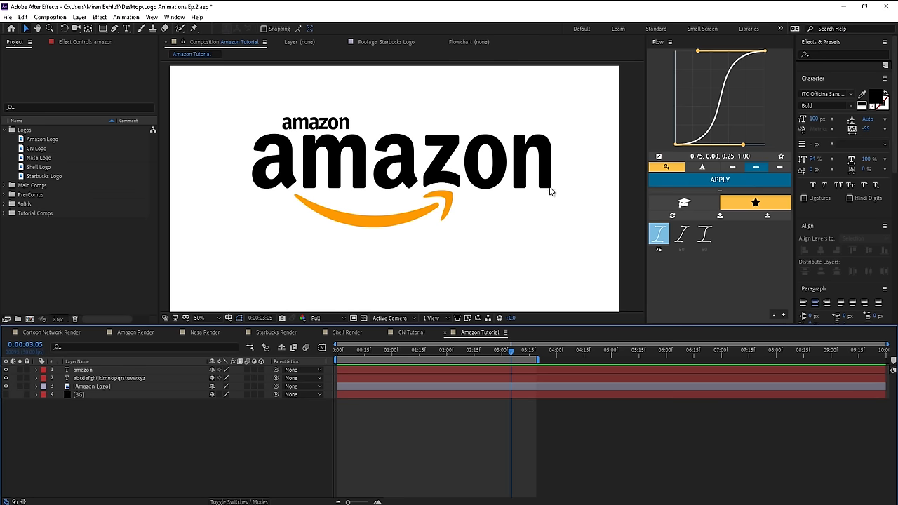
- Set the background colour of the Amazon Tutorial composition to white
right_click(479, 334)
left_click(525, 154)
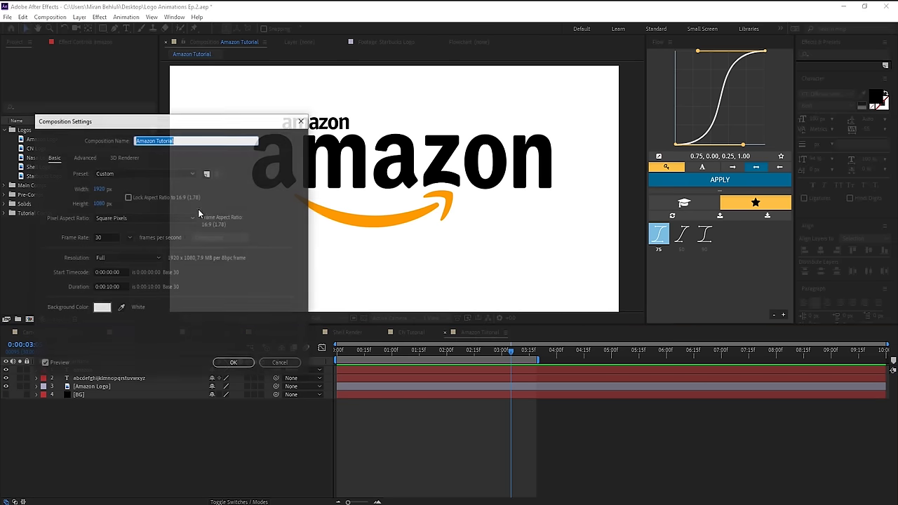
left_click(101, 309)
mouse_move(601, 331)
left_mouse_down()
mouse_move(653, 277)
mouse_move(631, 304)
mouse_move(559, 349)
mouse_move(432, 239)
mouse_move(499, 159)
left_mouse_up()
key("Return")
key("Return")
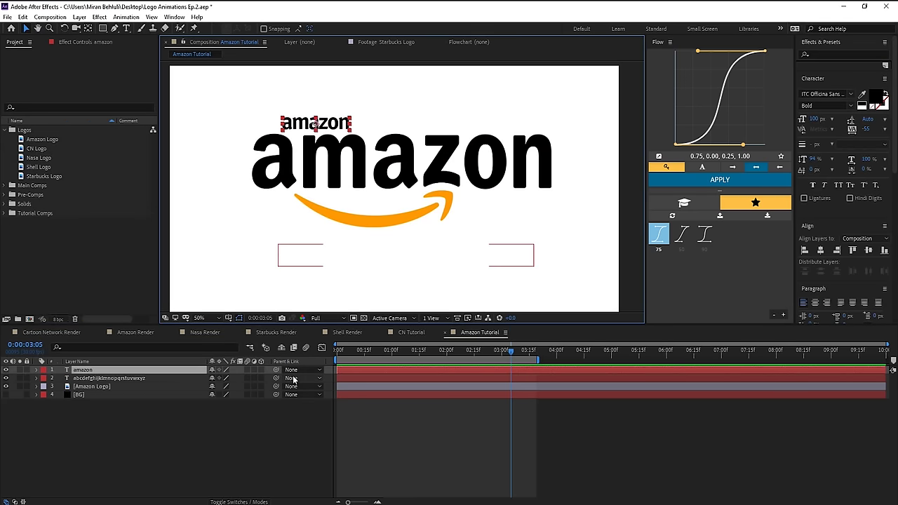
- Centre the amazon text and scale it to 413%, placing it just beneath the logo's own lettering
key("ctrl+Home")
key("s")
left_click_drag(237, 378, 385, 380)
left_click_drag(493, 205, 493, 234)
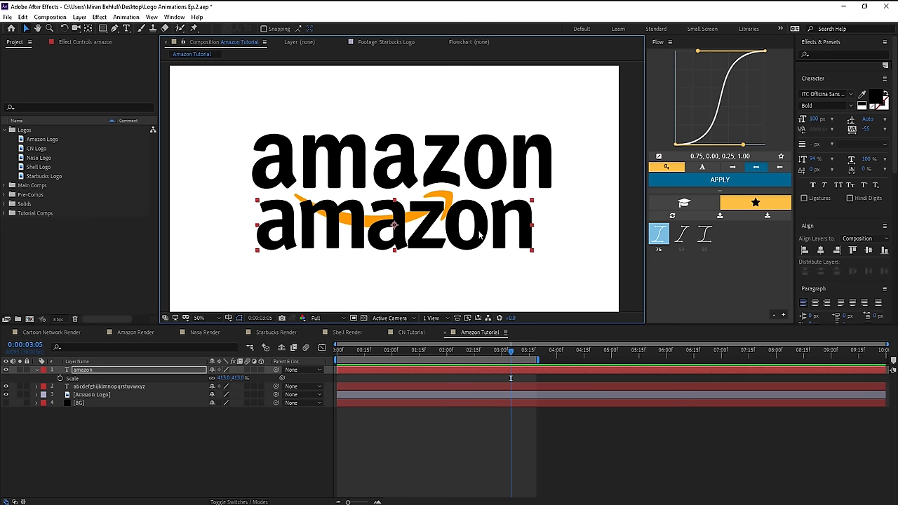
- Create a shape layer of outlines from the amazon text layer
right_click(117, 376)
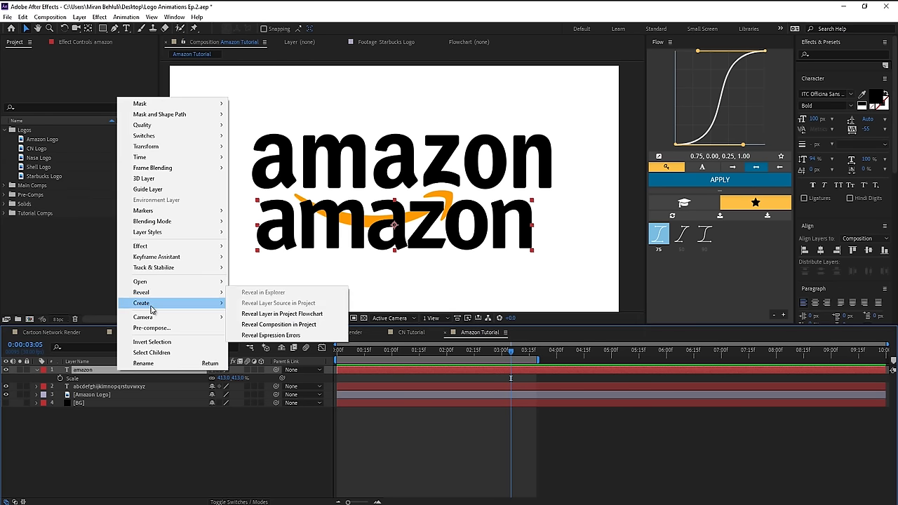
mouse_move(176, 303)
left_click(293, 317)
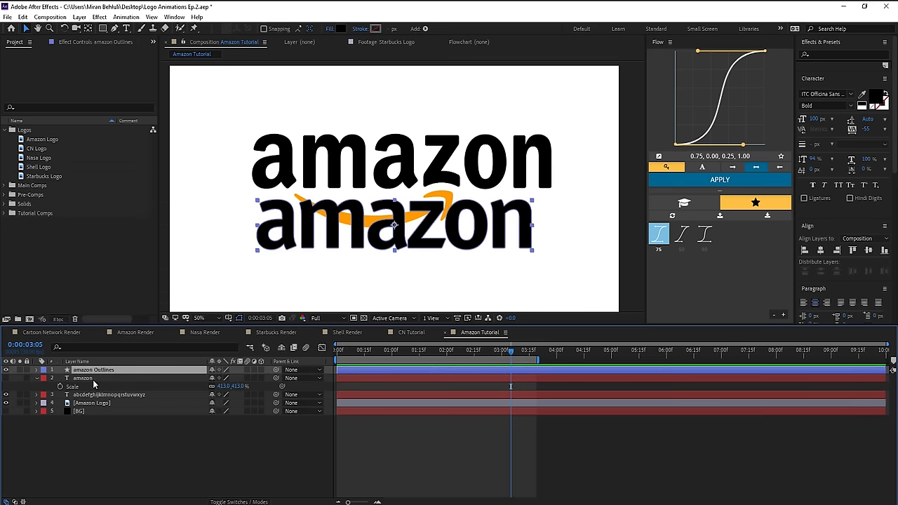
- Try reshaping the inner contour of the second "a" in the amazon outlines by moving its vertices with the Pen tool
scroll(382, 232, "up", 2)
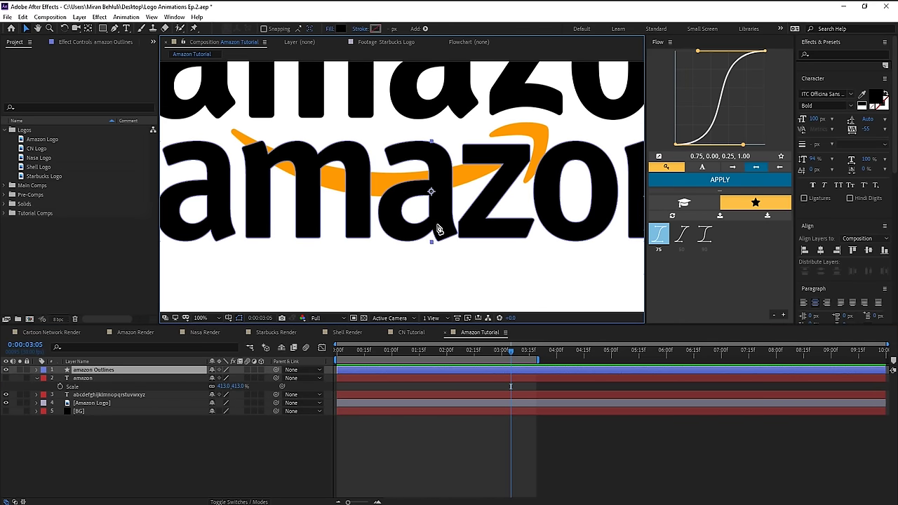
key("g")
left_click_drag(428, 217, 429, 197)
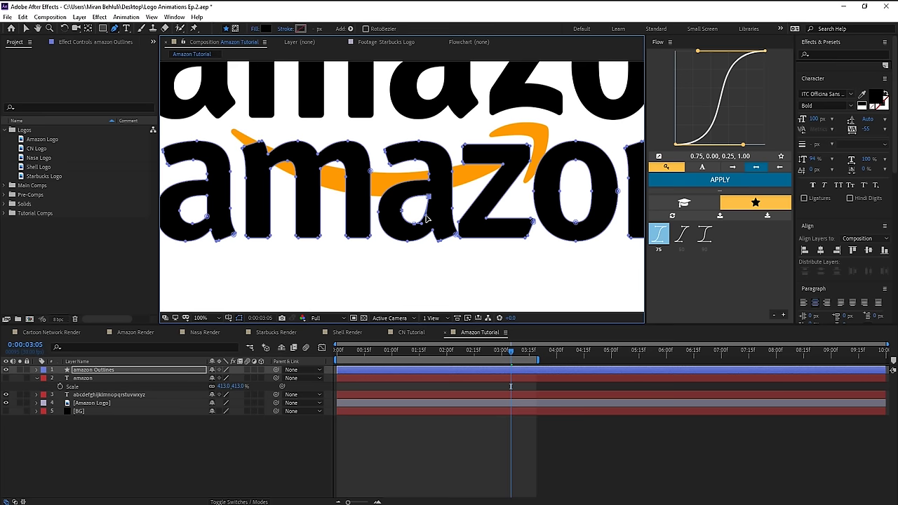
left_click_drag(438, 99, 401, 164)
left_click(392, 283)
left_click(391, 284)
mouse_move(391, 285)
left_mouse_down()
mouse_move(379, 298)
mouse_move(394, 300)
left_mouse_up()
key("Delete")
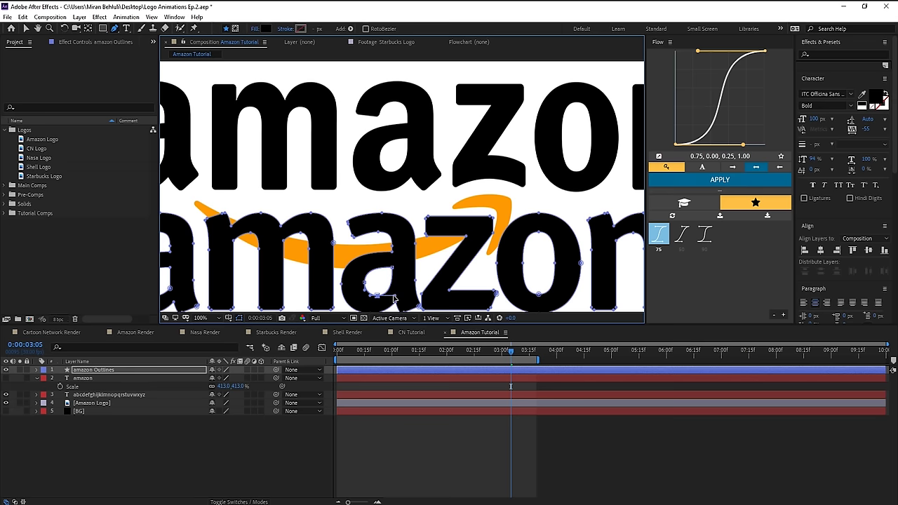
key("comma")
key("comma")
key("v")
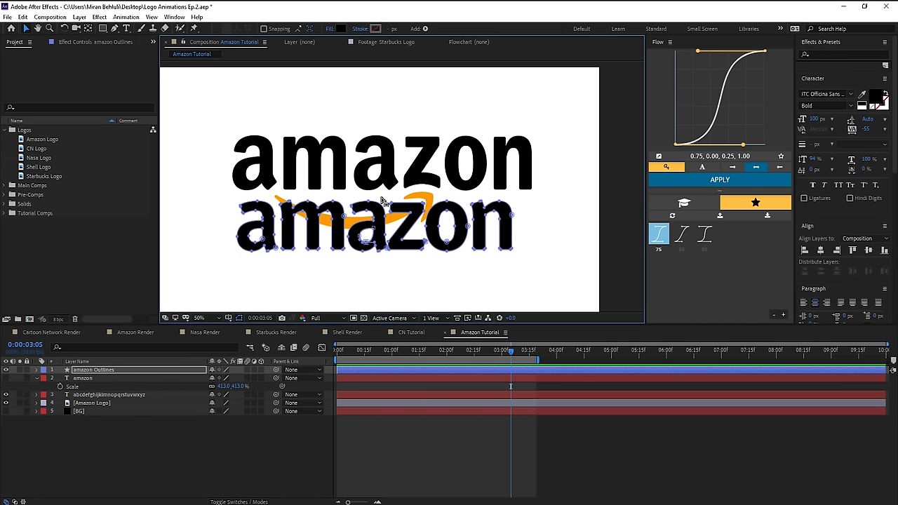
- Delete the amazon Outlines shape layer and the amazon text layer it was made from
left_click(105, 370)
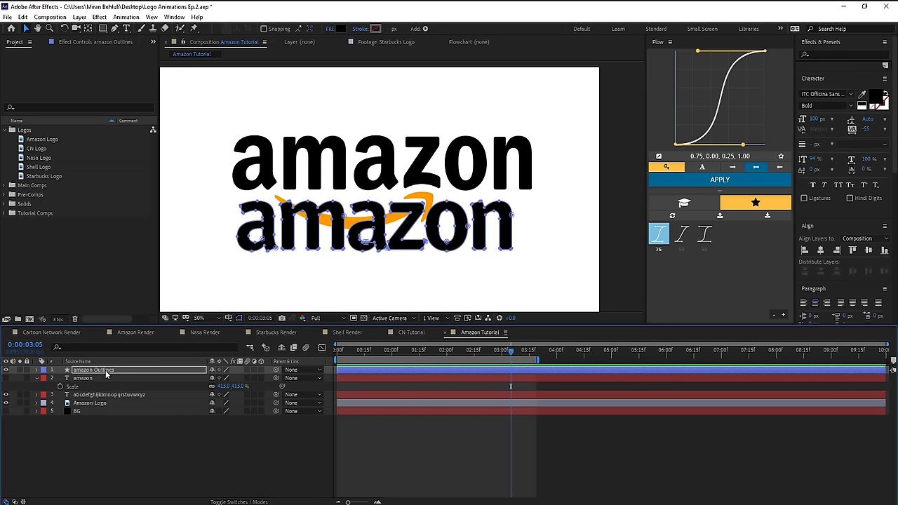
key("Delete")
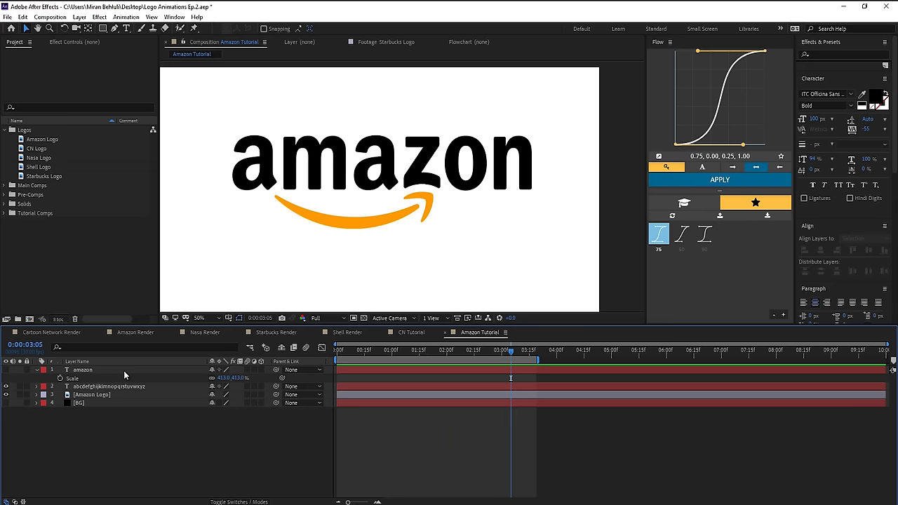
left_click(6, 369)
left_click(97, 370)
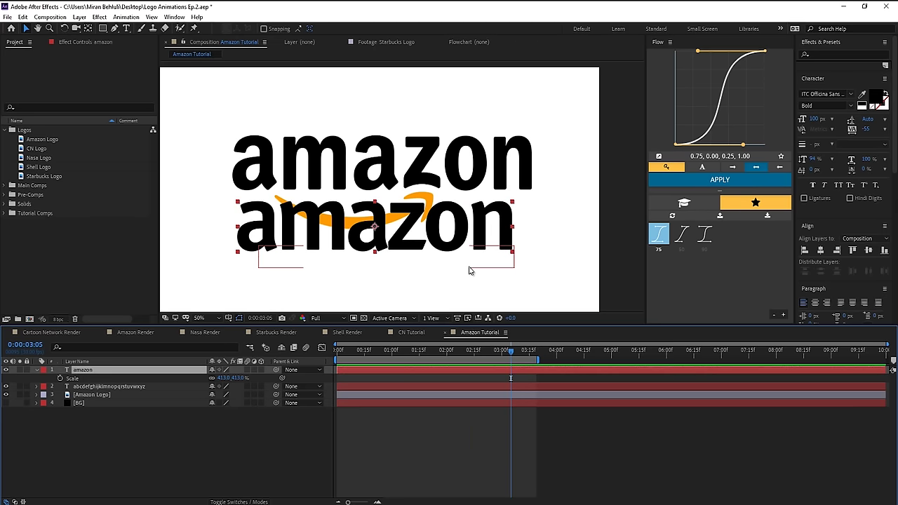
key("Delete")
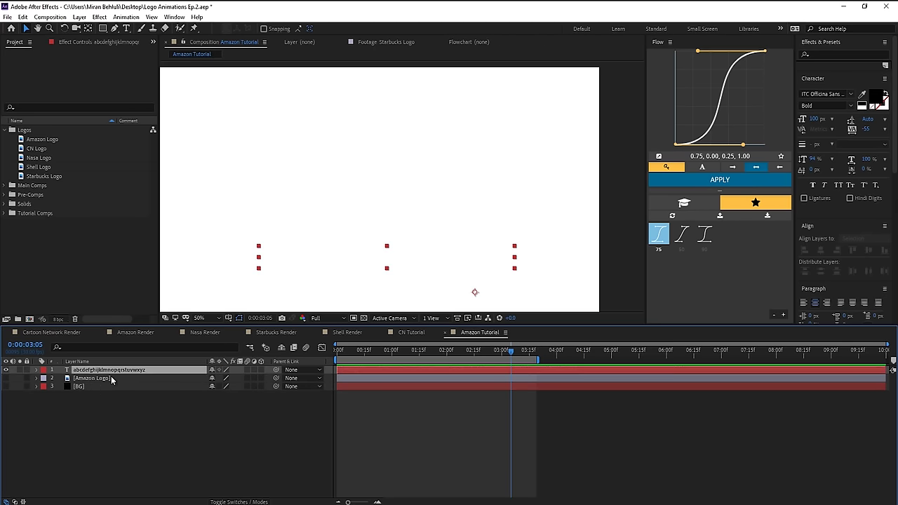
- Show the black BG layer and centre the alphabet text layer in the composition, with its anchor point at the text's centre
left_click(6, 386)
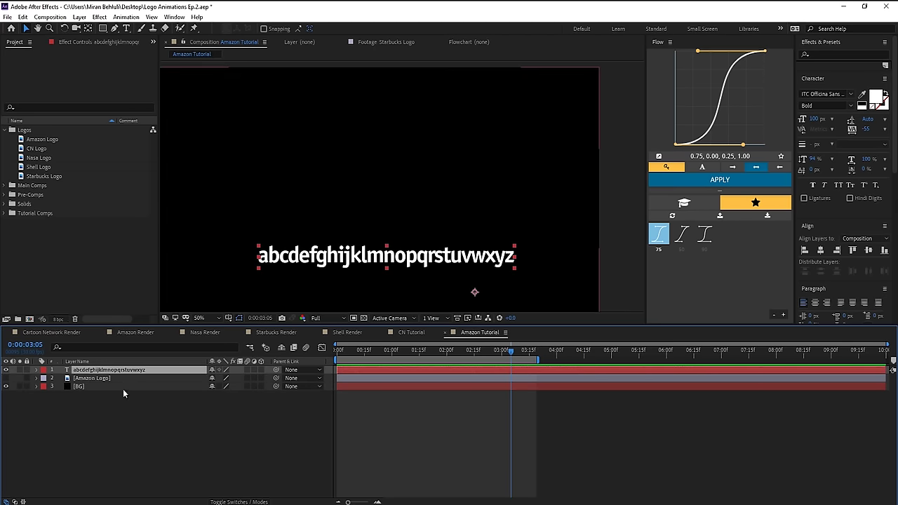
key("comma")
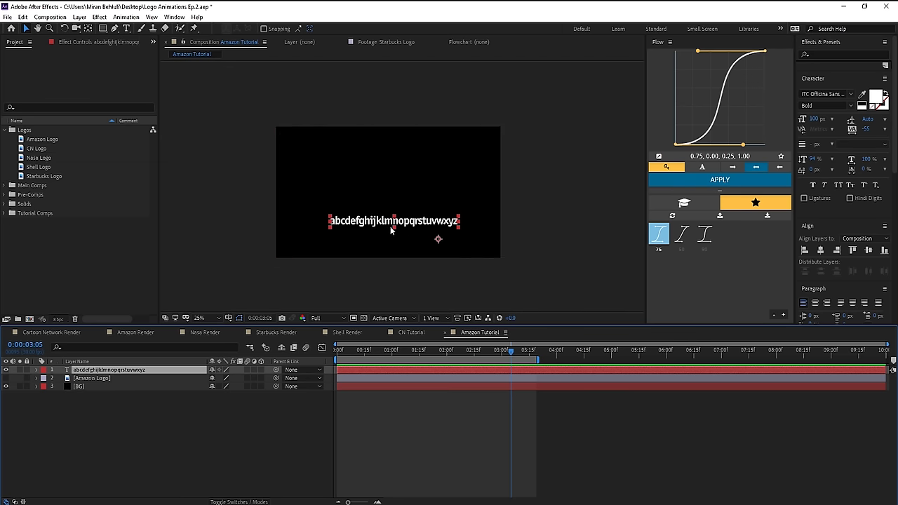
scroll(390, 226, "up", 2)
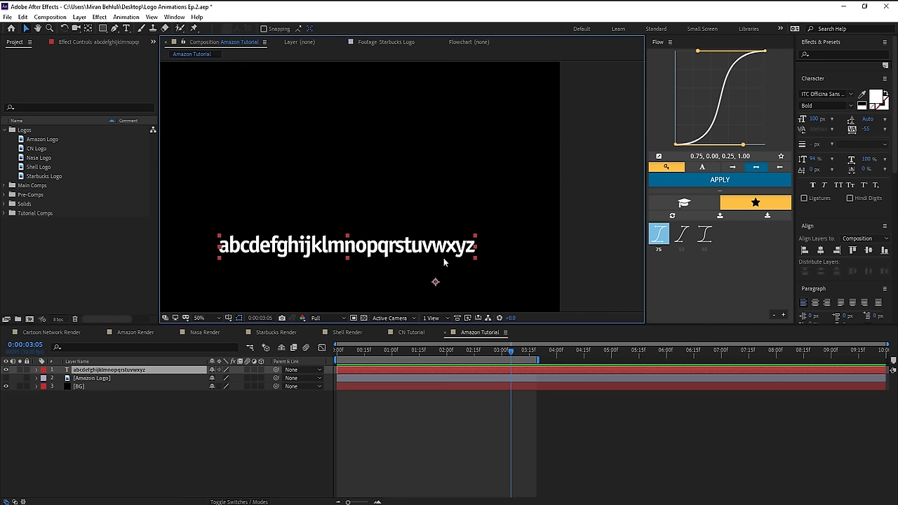
key("ctrl+alt+Home")
key("ctrl+Home")
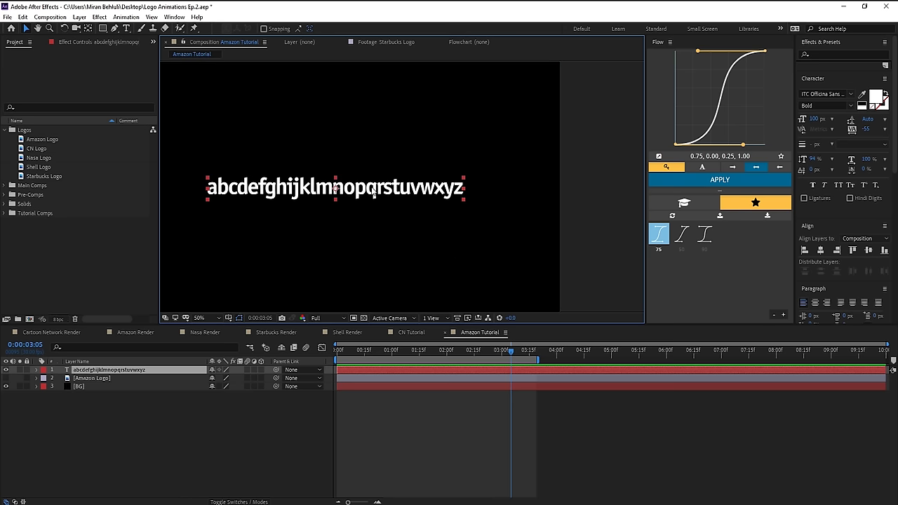
- Add a Scale animator to the alphabet text layer
scroll(491, 202, "down", 2)
left_click(36, 370)
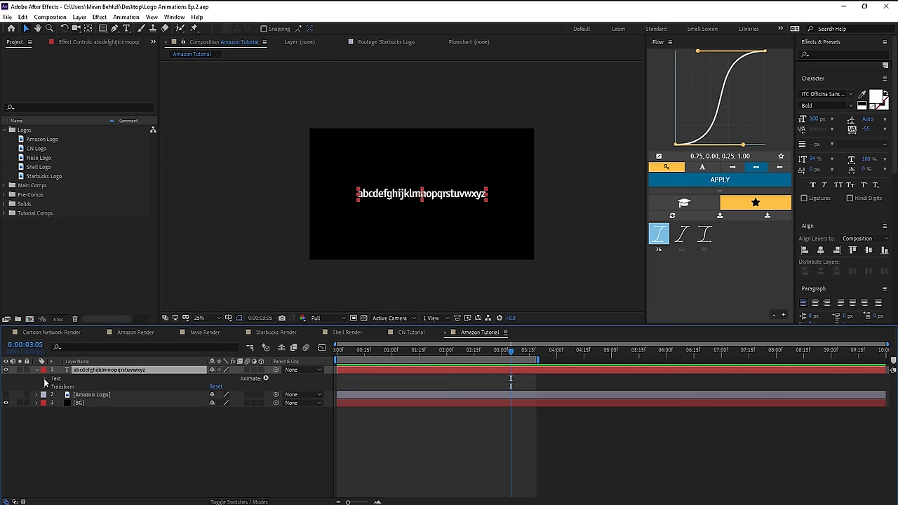
left_click(44, 379)
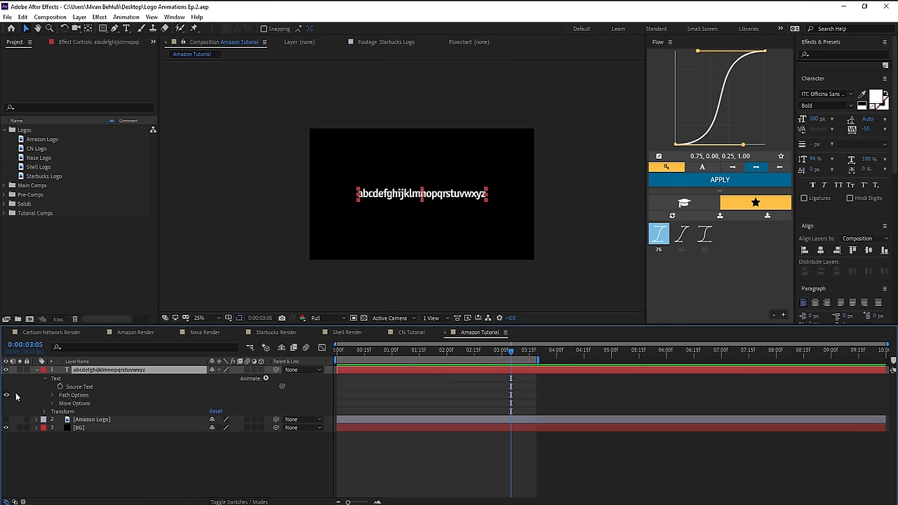
left_click(266, 380)
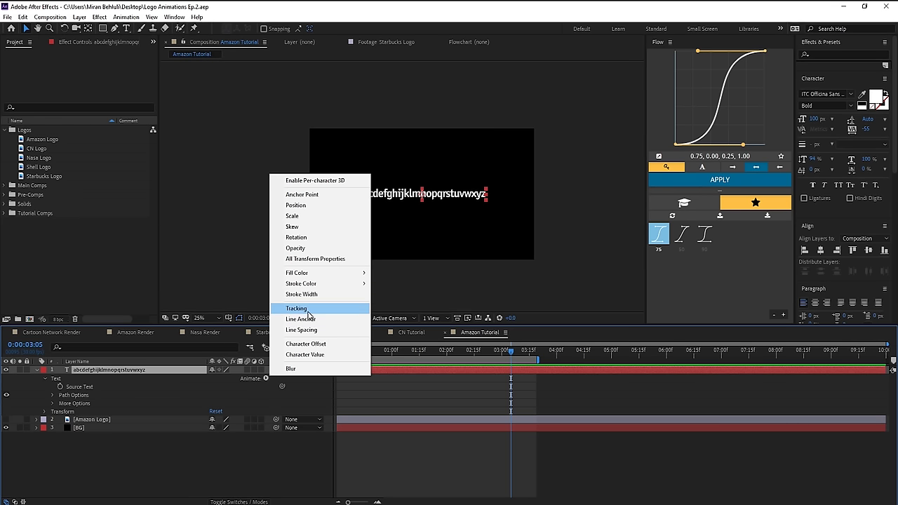
left_click(302, 215)
- Set the alphabet text's horizontal Grouping Alignment to 10% and the Scale of Animator 1 to 63%
scroll(403, 261, "up", 4)
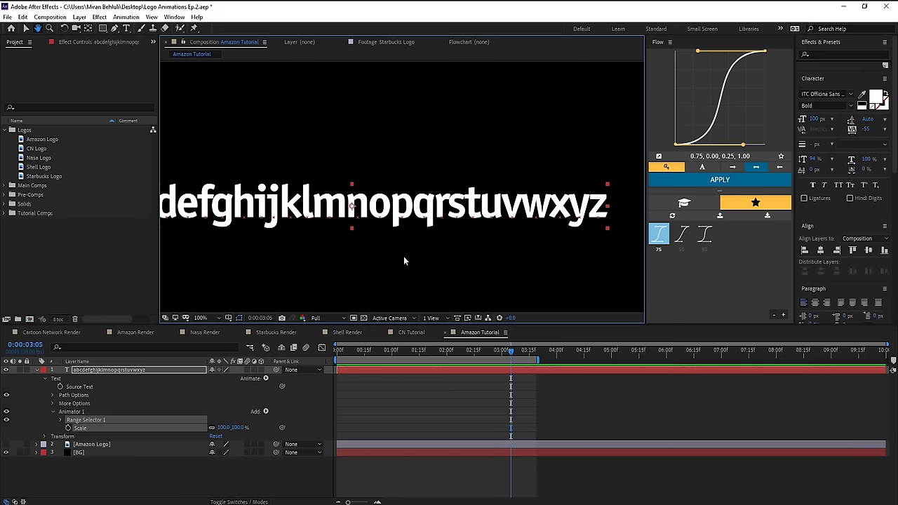
scroll(421, 238, "up", 2)
key("v")
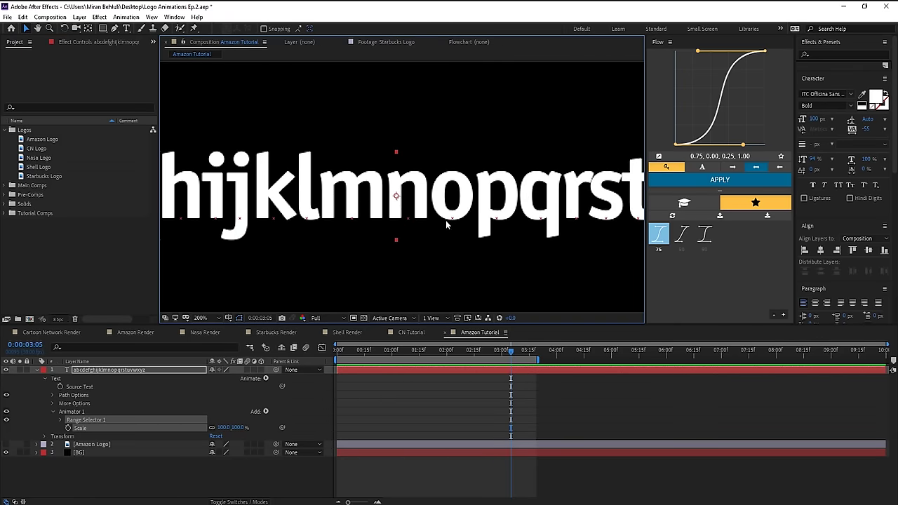
left_click_drag(550, 252, 466, 252)
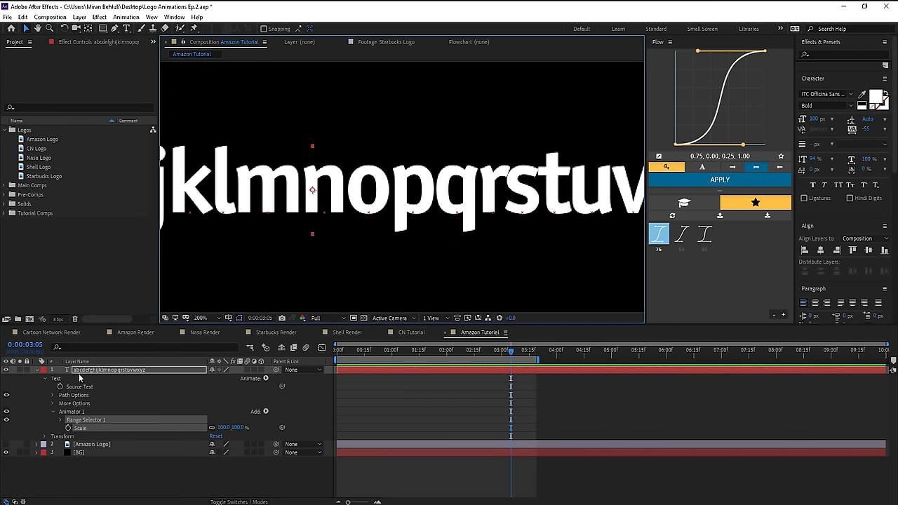
left_click(52, 404)
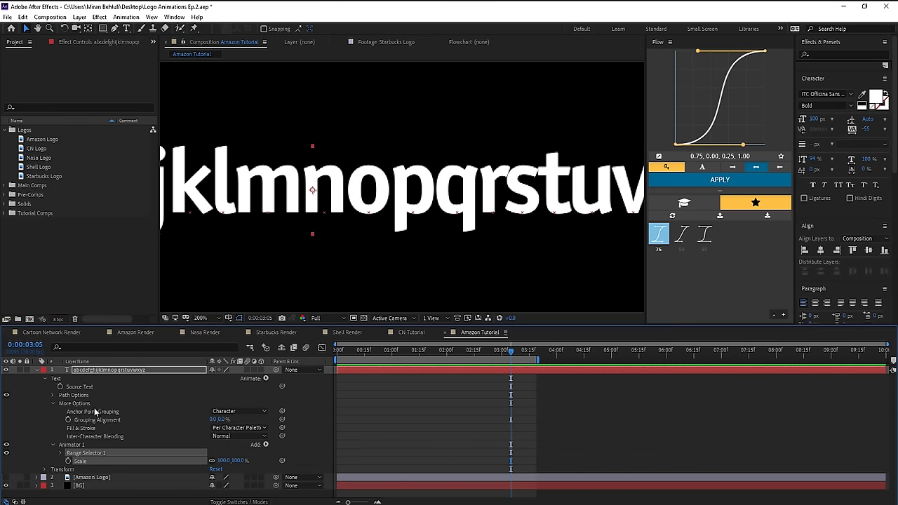
left_click(97, 420)
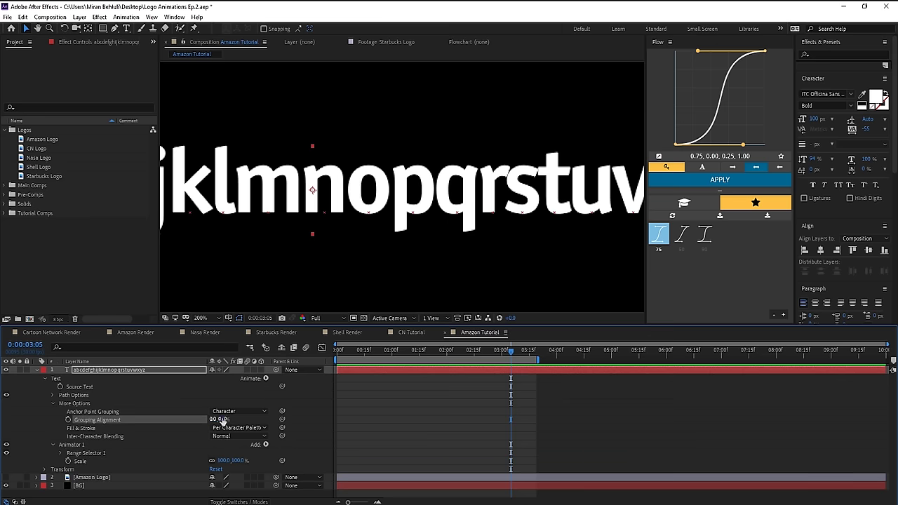
scroll(539, 237, "up", 1)
key("space")
left_click_drag(510, 237, 677, 239)
left_click_drag(301, 236, 568, 239)
key("v")
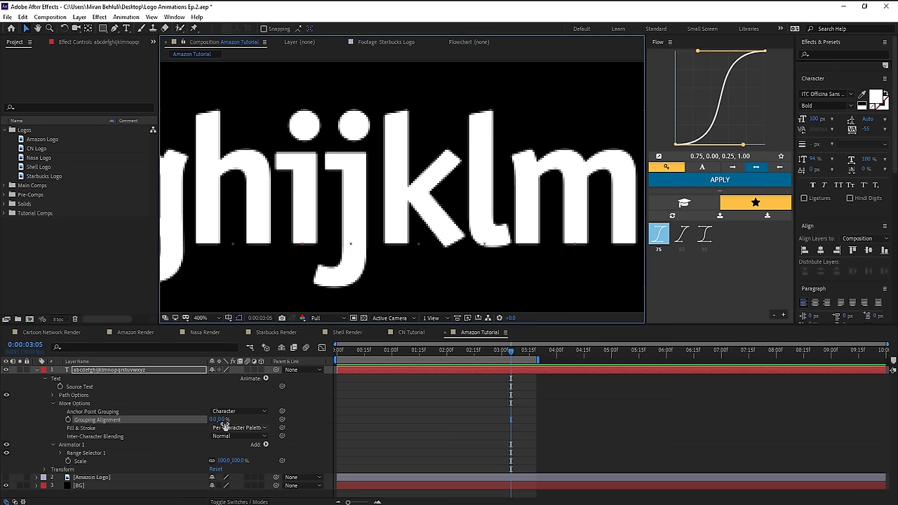
left_click_drag(219, 420, 218, 419)
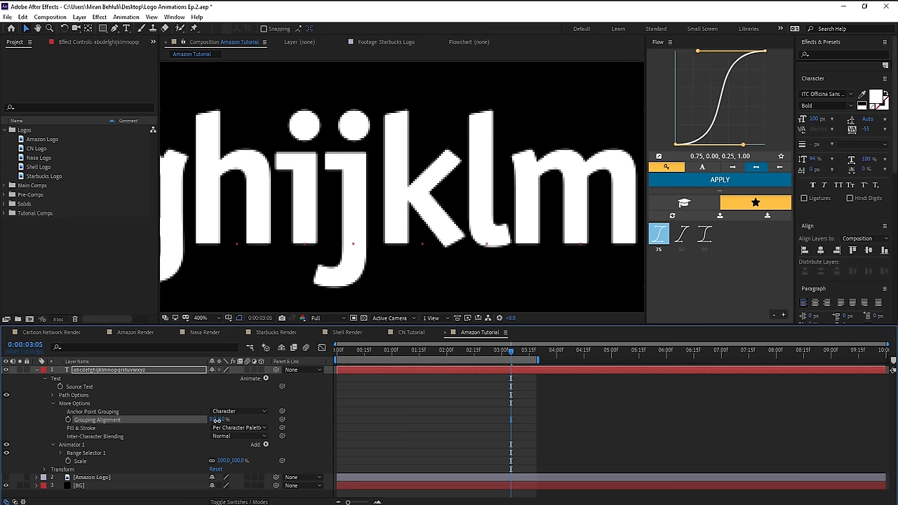
left_click_drag(218, 420, 230, 426)
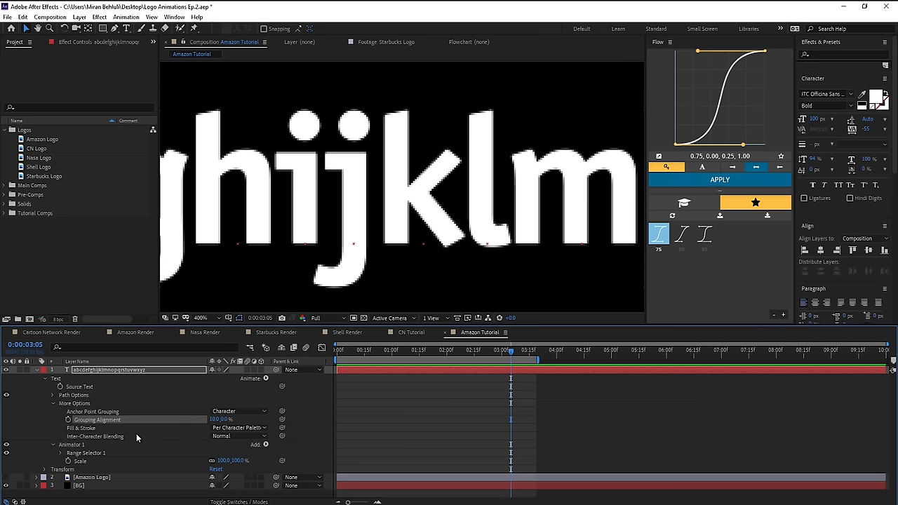
key("ctrl+z")
mouse_move(234, 460)
left_mouse_down()
mouse_move(207, 469)
mouse_move(242, 464)
mouse_move(225, 461)
left_mouse_up()
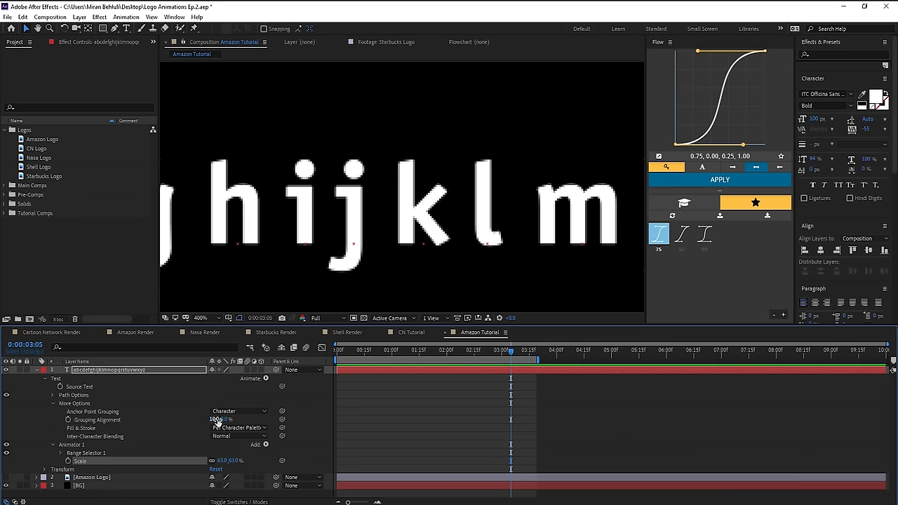
- Try a vertical Grouping Alignment of -77% with a changed animator scale, and undo both changes
left_click_drag(223, 419, 204, 427)
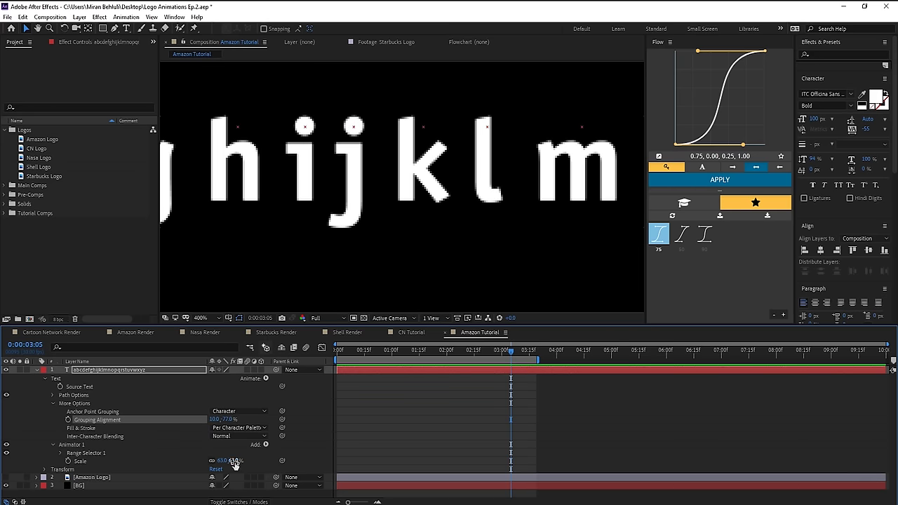
mouse_move(236, 464)
left_mouse_down()
mouse_move(228, 462)
mouse_move(257, 459)
mouse_move(215, 464)
mouse_move(251, 460)
left_mouse_up()
key("ctrl+z")
key("ctrl+z")
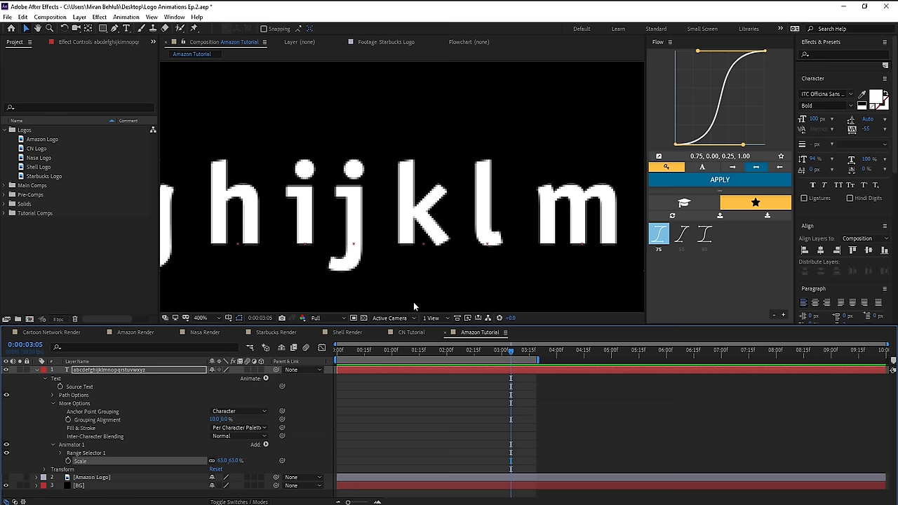
- Return to the first frame and set the alphabet text's character tracking to 235
key("Home")
scroll(430, 227, "down", 4)
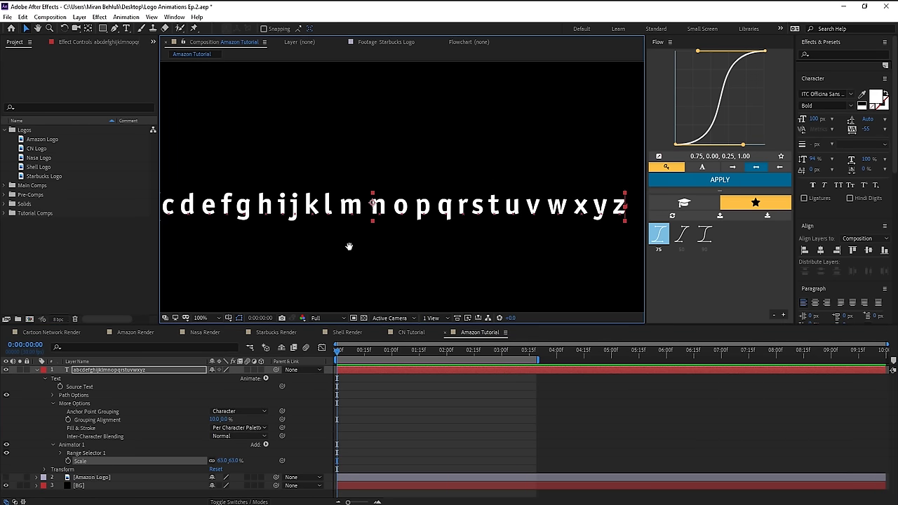
left_click_drag(348, 246, 485, 263)
scroll(482, 258, "down", 2)
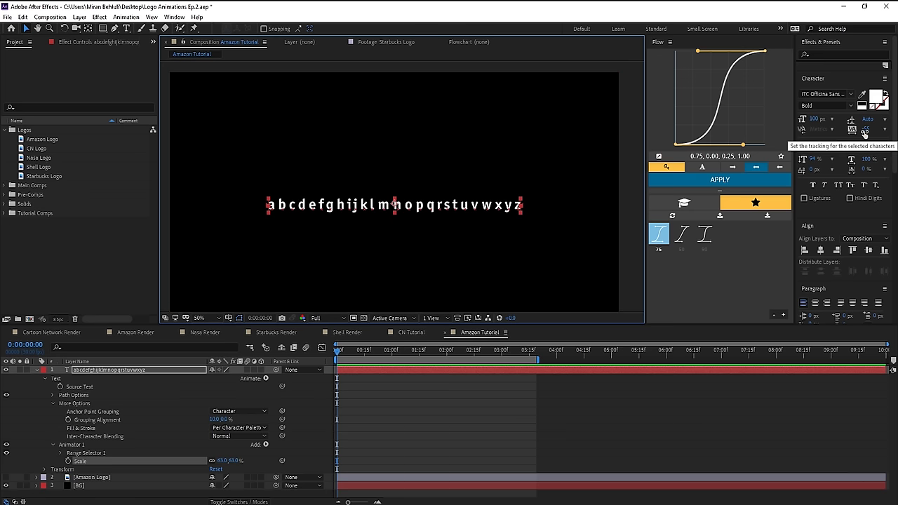
left_click_drag(868, 130, 890, 133)
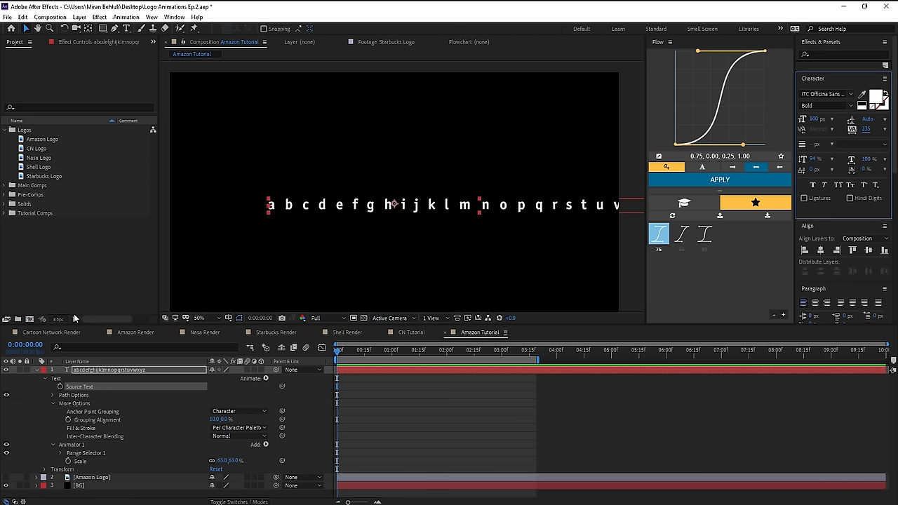
- Try a Tracking animator with a changed tracking amount on the alphabet text, and delete that animator
left_click(266, 378)
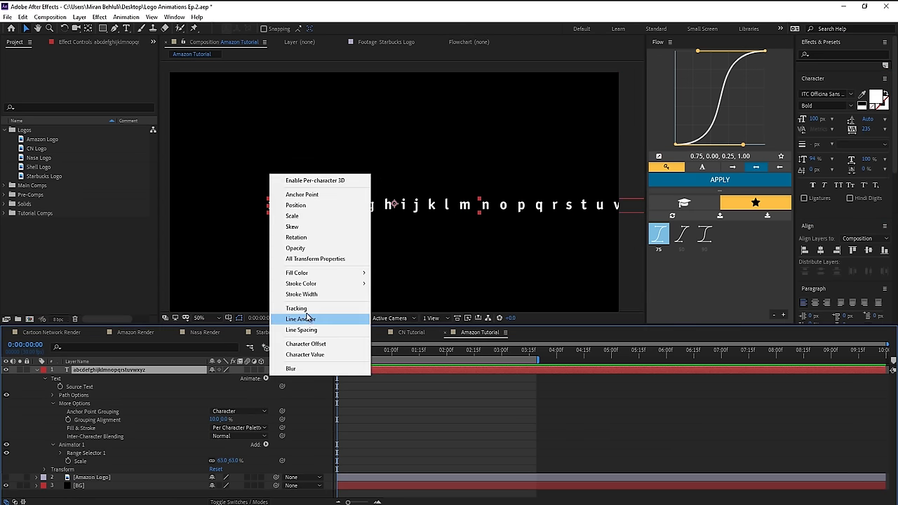
left_click(295, 309)
scroll(74, 469, "down", 2)
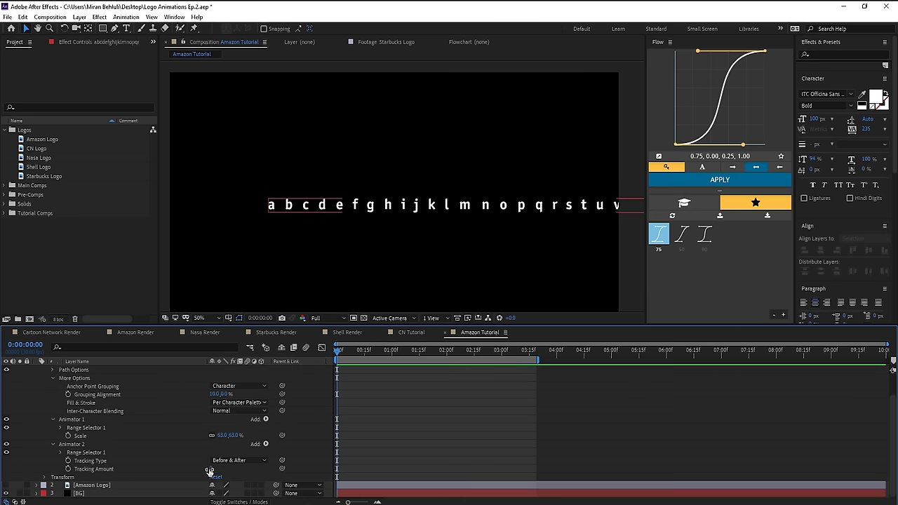
mouse_move(212, 467)
left_mouse_down()
mouse_move(239, 467)
mouse_move(229, 470)
left_mouse_up()
key("ctrl+z")
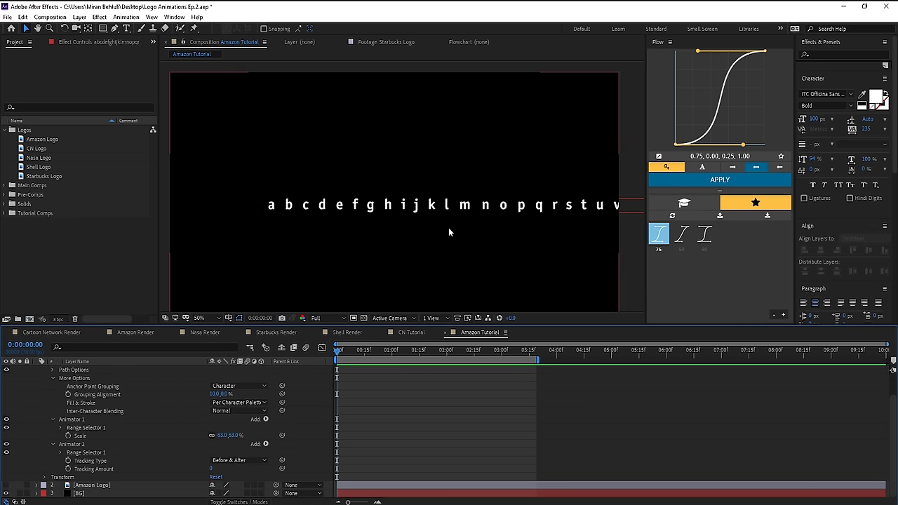
left_click(70, 444)
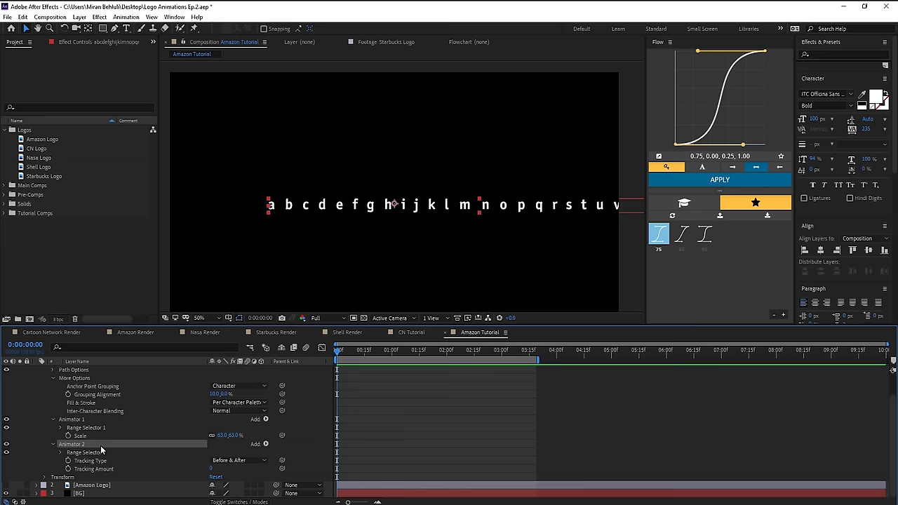
key("Delete")
- Enlarge the composition viewer, set the alphabet text's tracking to 79 and align its paragraph left after trying centred alignment
left_click_drag(776, 326, 778, 369)
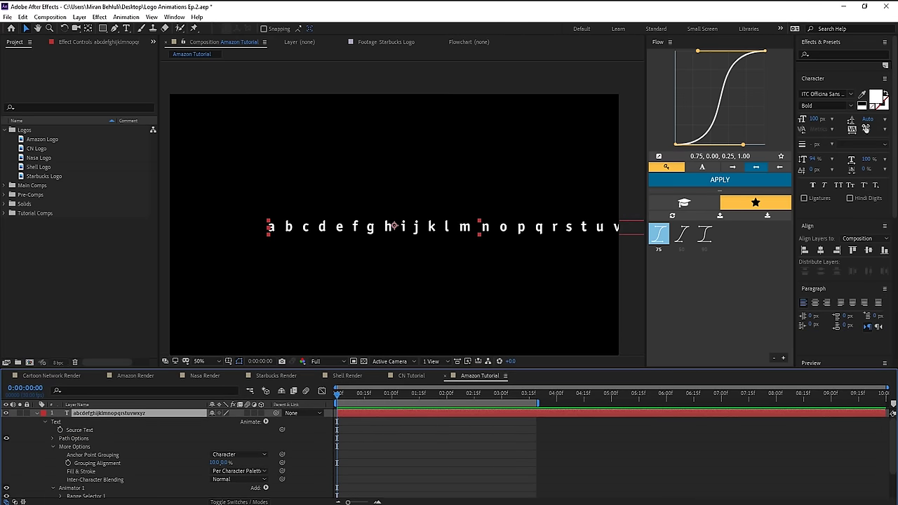
left_click(814, 302)
mouse_move(867, 129)
left_mouse_down()
mouse_move(896, 123)
mouse_move(716, 169)
mouse_move(818, 176)
left_mouse_up()
left_click(804, 303)
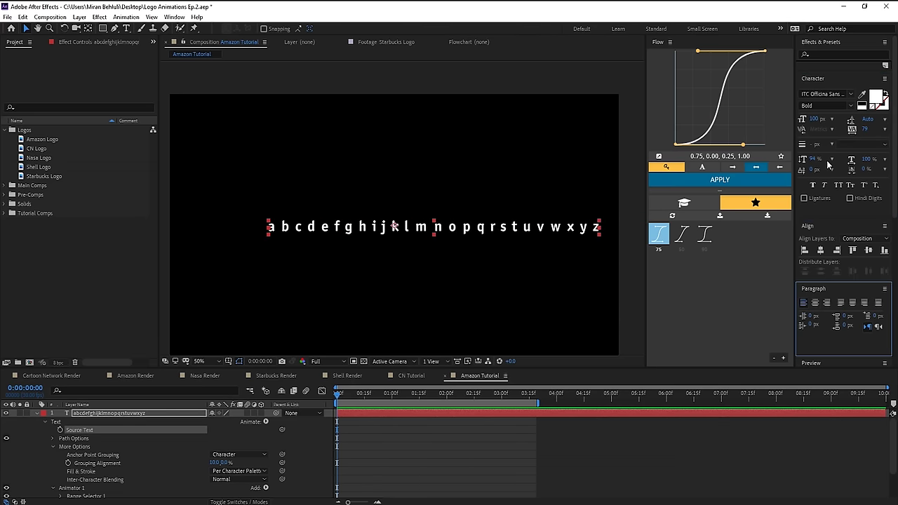
- Set the alphabet text's tracking to 980 and widen its text box so all letters fit on one line
mouse_move(866, 129)
left_mouse_down()
mouse_move(889, 129)
mouse_move(813, 130)
mouse_move(894, 129)
mouse_move(705, 140)
mouse_move(868, 132)
left_mouse_up()
scroll(385, 254, "down", 2)
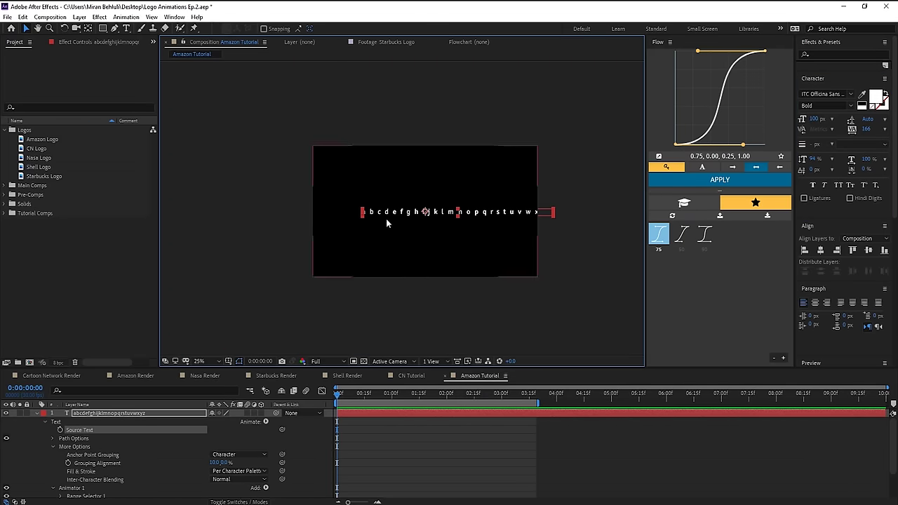
left_click_drag(549, 212, 219, 229)
left_click_drag(350, 228, 616, 247)
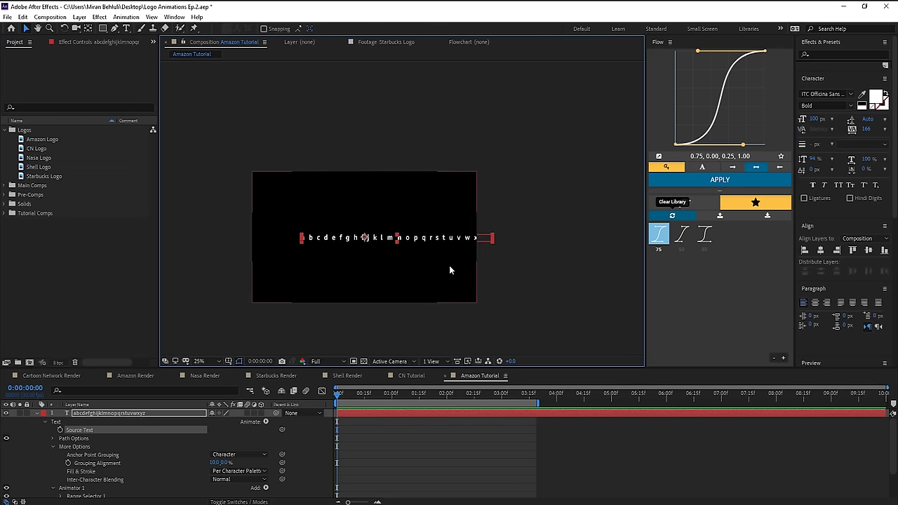
left_click_drag(449, 266, 482, 242)
left_click_drag(866, 131, 895, 131)
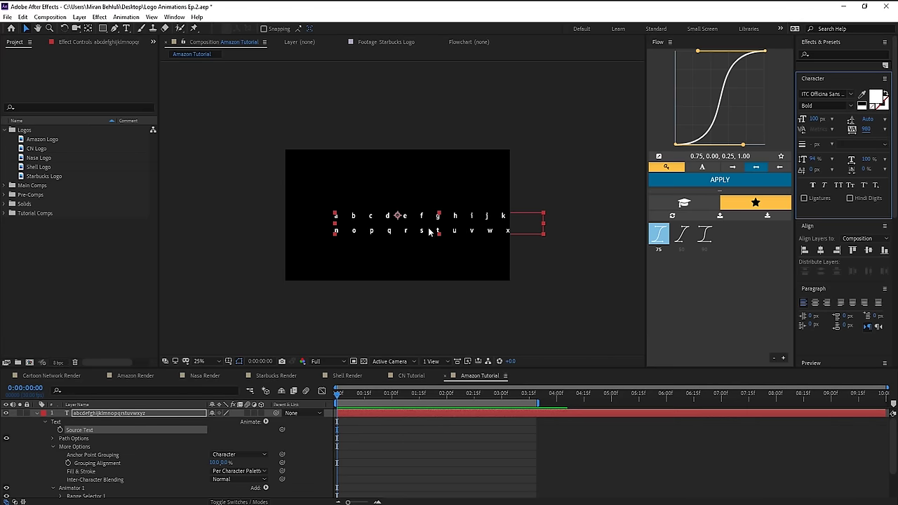
double_click(464, 230)
left_click_drag(544, 251, 882, 248)
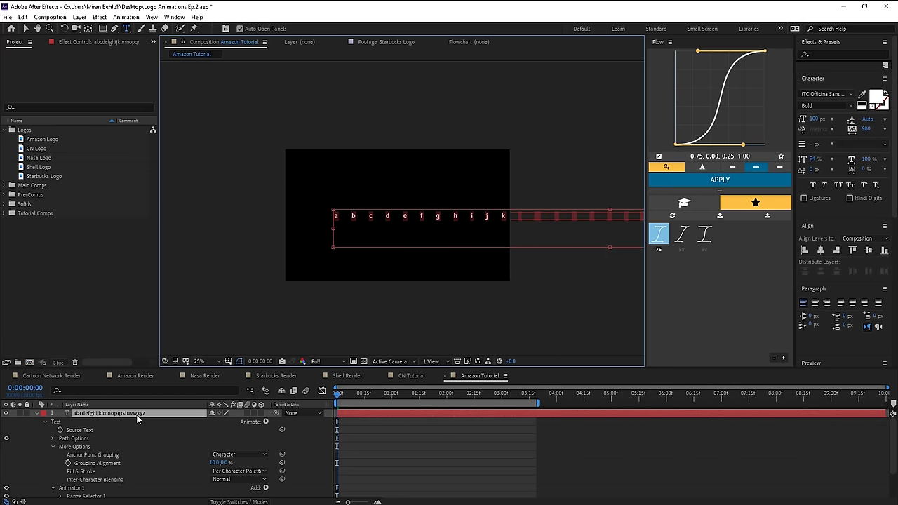
- Set the alphabet text layer's scale to 360%
left_click(137, 415)
scroll(303, 212, "up", 2)
key("s")
left_click_drag(239, 422, 359, 421)
scroll(497, 275, "down", 2)
key("v")
- Show the title/action safe guides and move the text layer so the letter a sits on the composition's centre mark
left_click_drag(317, 221, 501, 221)
left_click(229, 361)
left_click(245, 373)
scroll(431, 264, "up", 1)
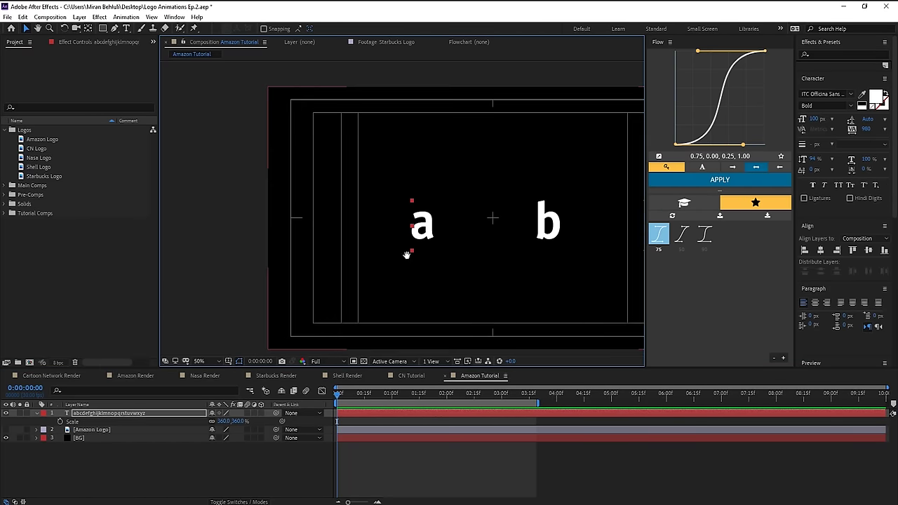
left_click_drag(406, 254, 426, 240)
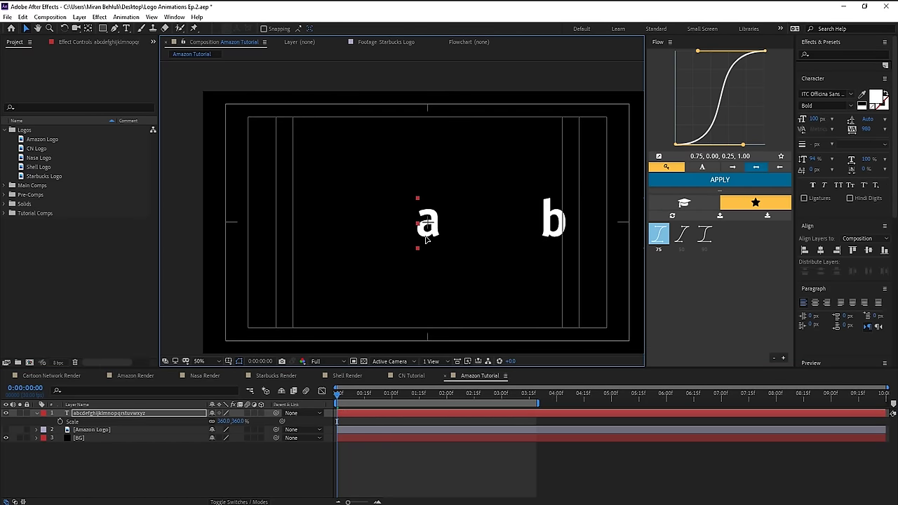
- Move the text layer's anchor point to the bottom centre of the letter a with the Pan Behind tool
scroll(378, 285, "down", 1)
key("y")
left_click_drag(531, 215, 418, 251)
scroll(294, 246, "up", 1)
key("space")
scroll(367, 257, "up", 2)
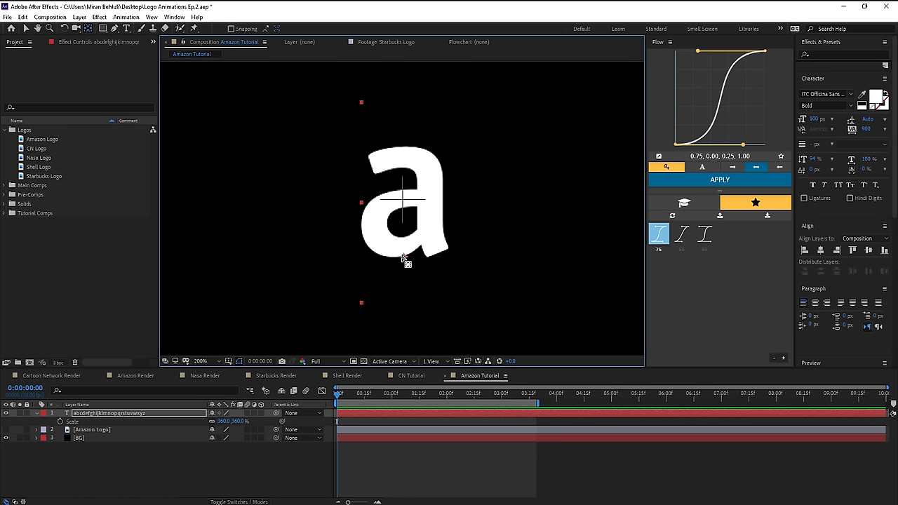
- Enlarge the alphabet text layer's scale to 1000%
key("v")
scroll(439, 260, "down", 1)
left_click_drag(238, 421, 453, 425)
scroll(456, 274, "down", 2)
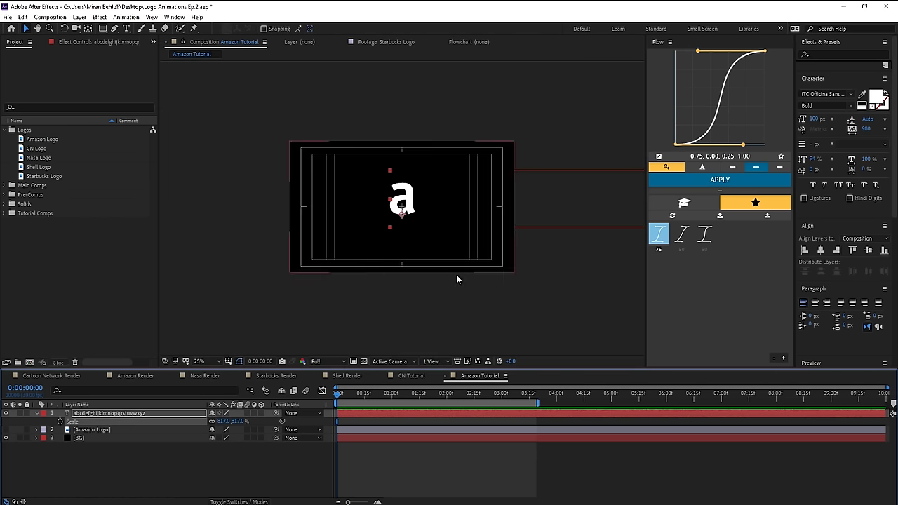
left_click_drag(239, 424, 536, 464)
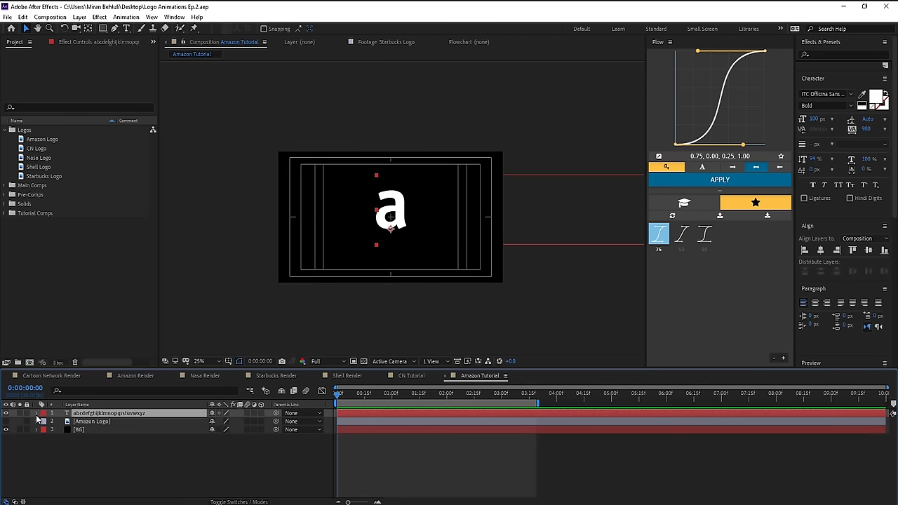
- Set the Scale property of the alphabet text's Animator 1 to 0%
left_click(37, 414)
left_click(46, 422)
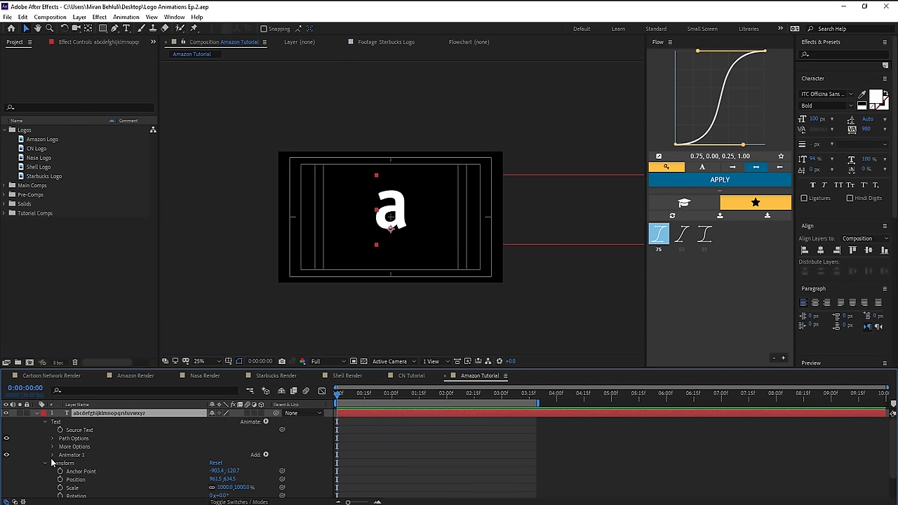
left_click(53, 456)
scroll(136, 458, "down", 2)
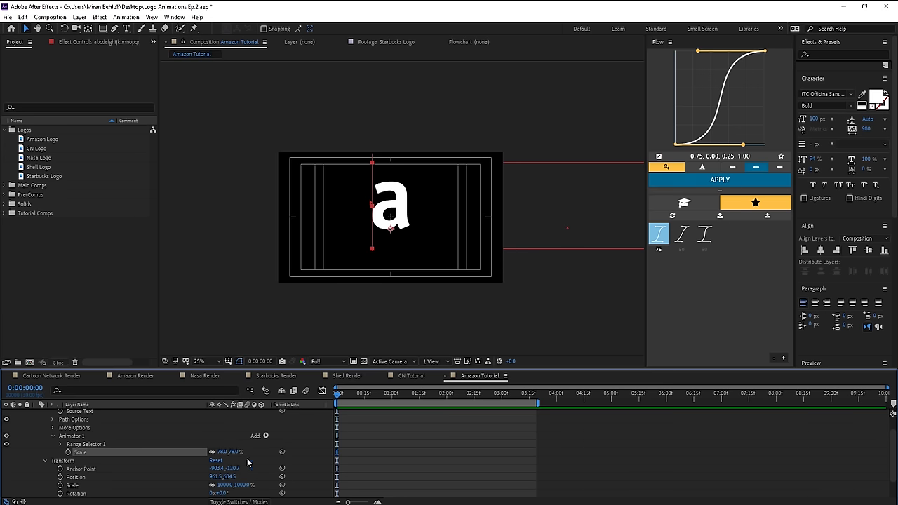
key("Return")
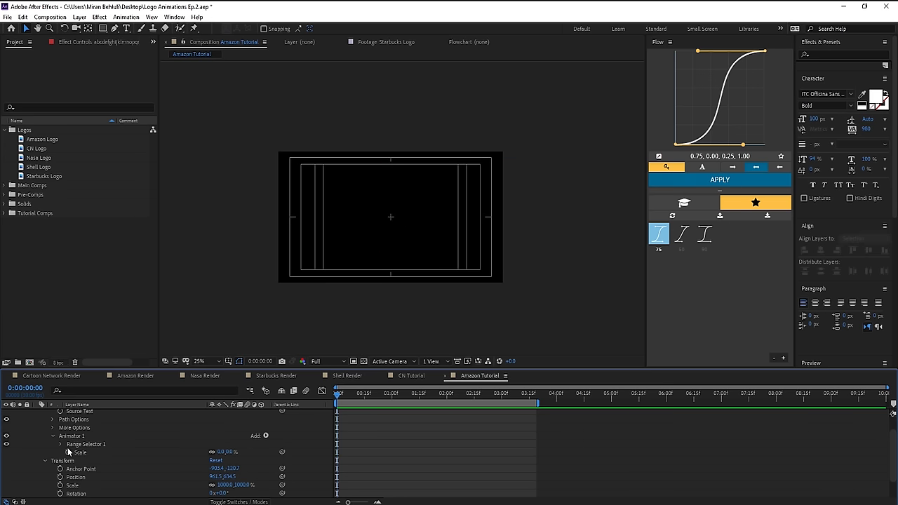
- Try different Start percentages in Range Selector 1 and shrink the text layer's scale to 92% to view several letters
left_click(61, 444)
left_click_drag(215, 460, 210, 460)
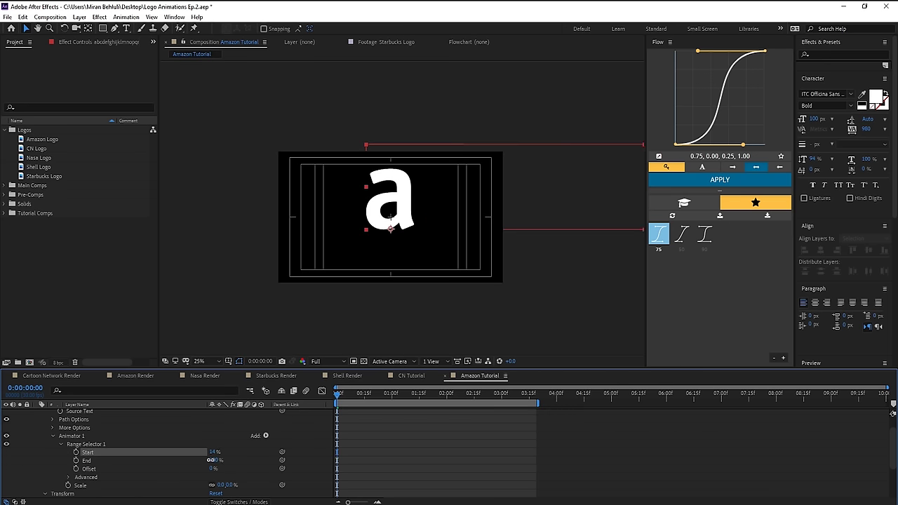
scroll(210, 237, "down", 1)
left_click_drag(211, 236, 307, 243)
scroll(108, 425, "up", 2)
left_click(110, 414)
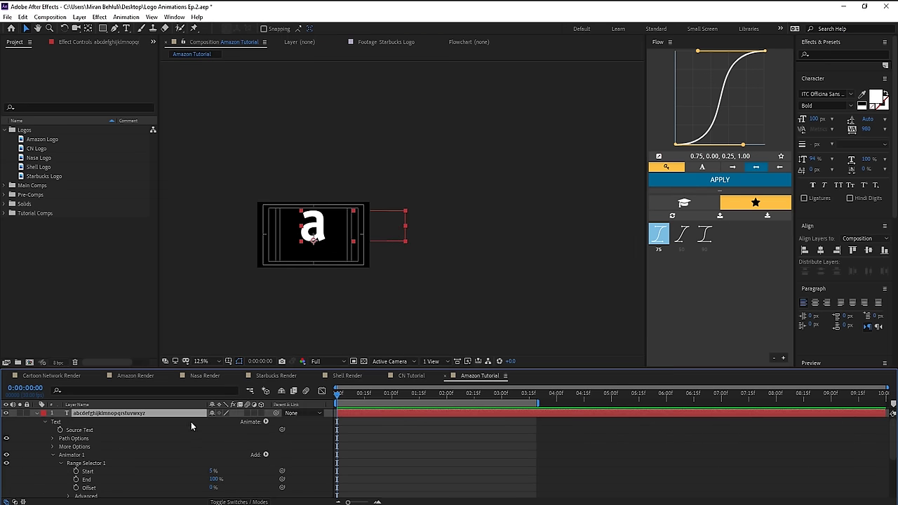
key("s")
left_click_drag(242, 422, 199, 435)
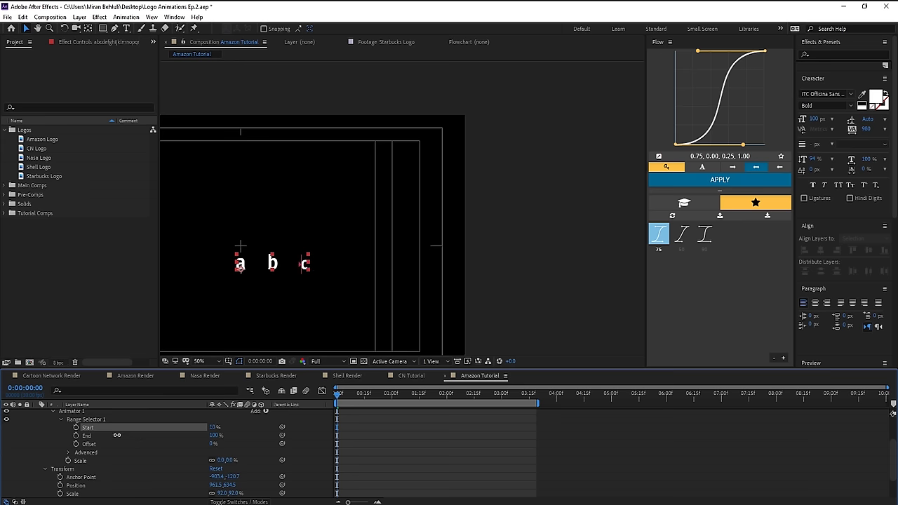
- Keyframe Range Selector 1's Start at 0% on the first frame and at 100% at 0:00:07:00
left_click_drag(113, 436, 212, 435)
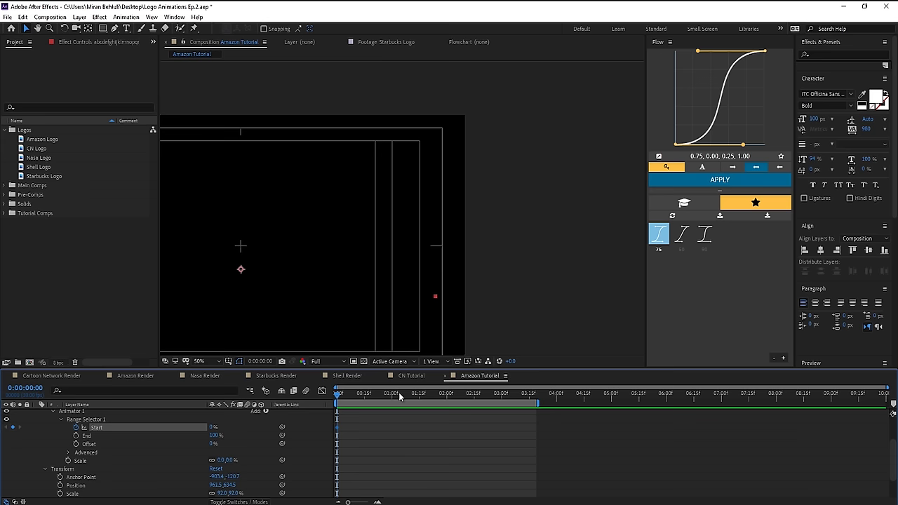
left_click_drag(398, 396, 721, 397)
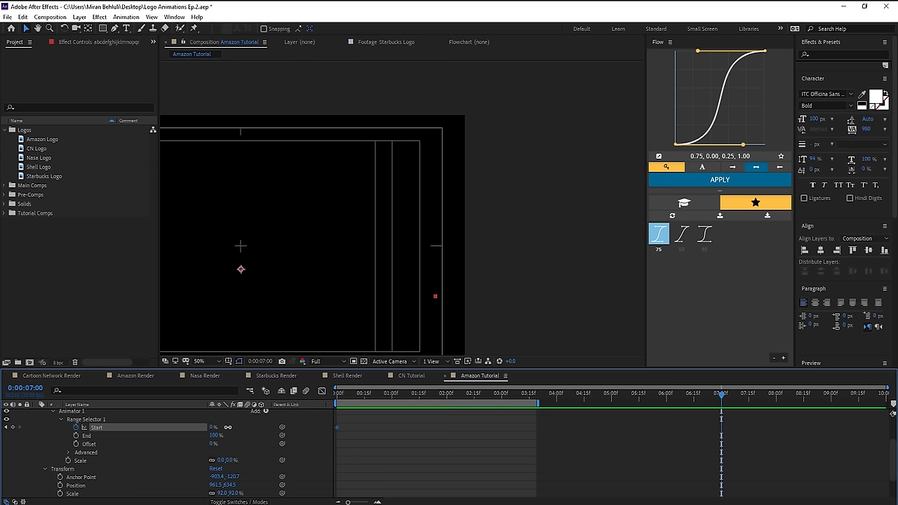
left_click_drag(227, 426, 678, 418)
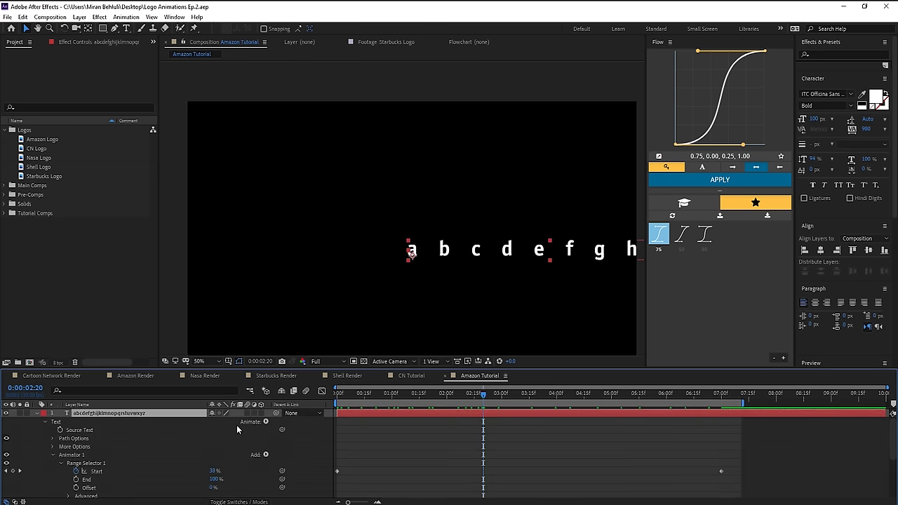
- Set the text layer's scale to 1009% and move it down to centre the letter a vertically in the composition
key("s")
left_click_drag(464, 433, 662, 436)
left_click_drag(241, 423, 248, 422)
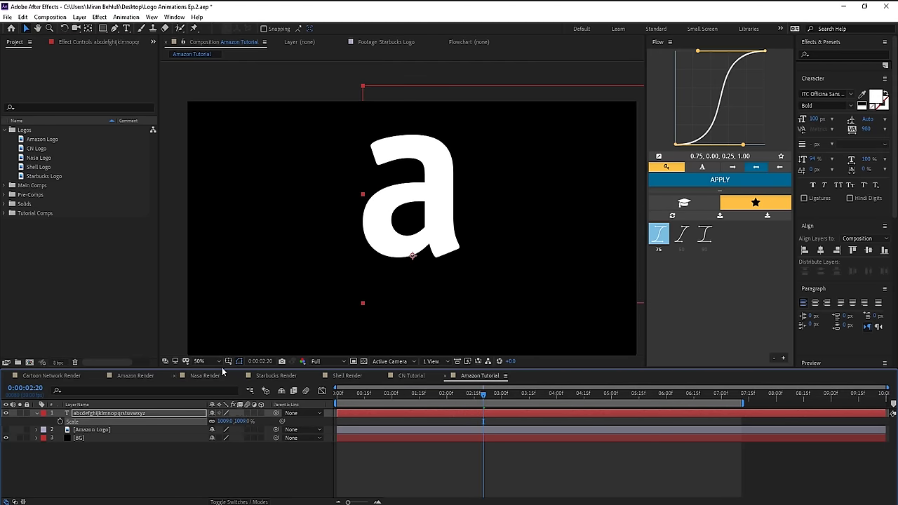
left_click(228, 360)
left_click(241, 370)
left_click_drag(410, 234, 409, 253)
left_click(375, 289)
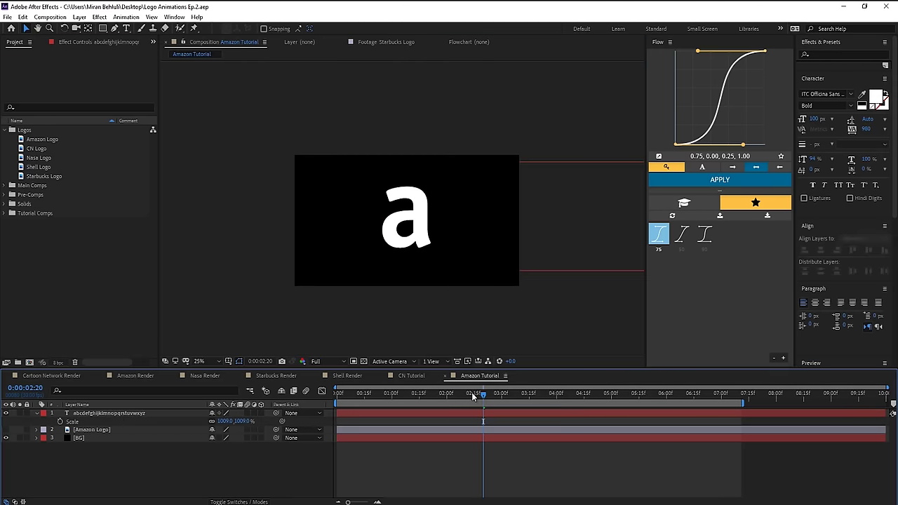
- Scrub through the timeline to examine how the successive letters scale up and extend the text's width
left_click_drag(481, 393, 515, 415)
scroll(485, 272, "down", 1)
scroll(259, 236, "up", 1)
scroll(394, 254, "down", 1)
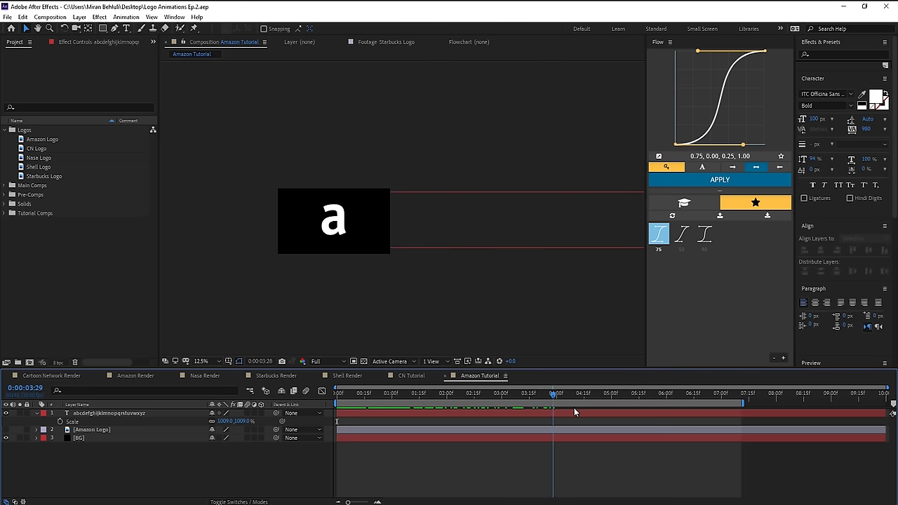
left_click_drag(722, 419, 369, 396)
left_click(343, 414)
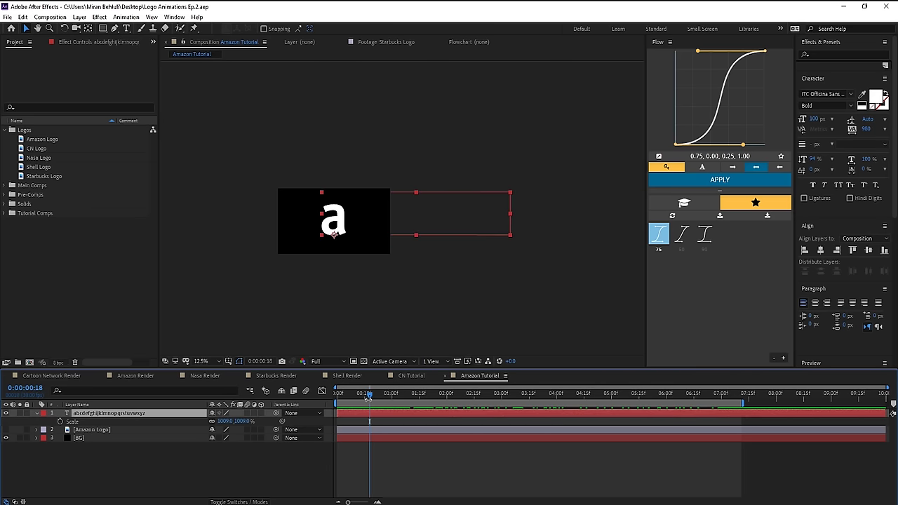
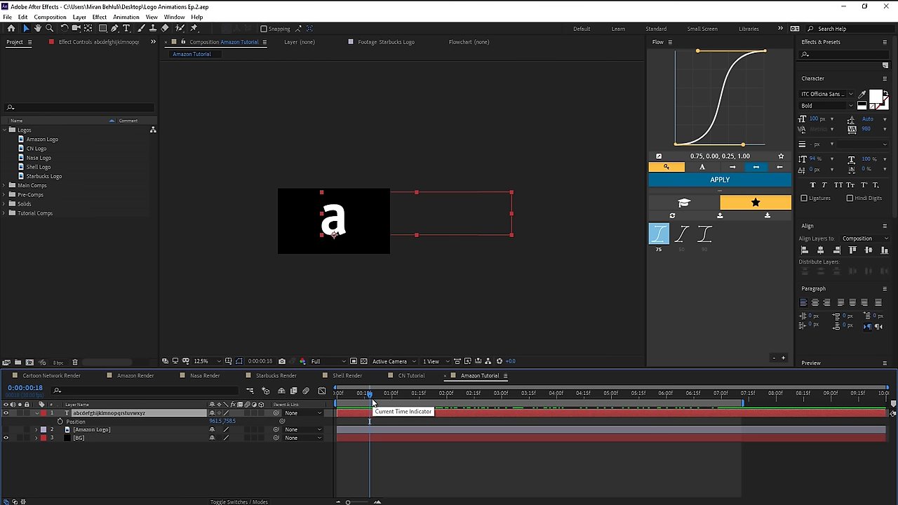
left_click(38, 414)
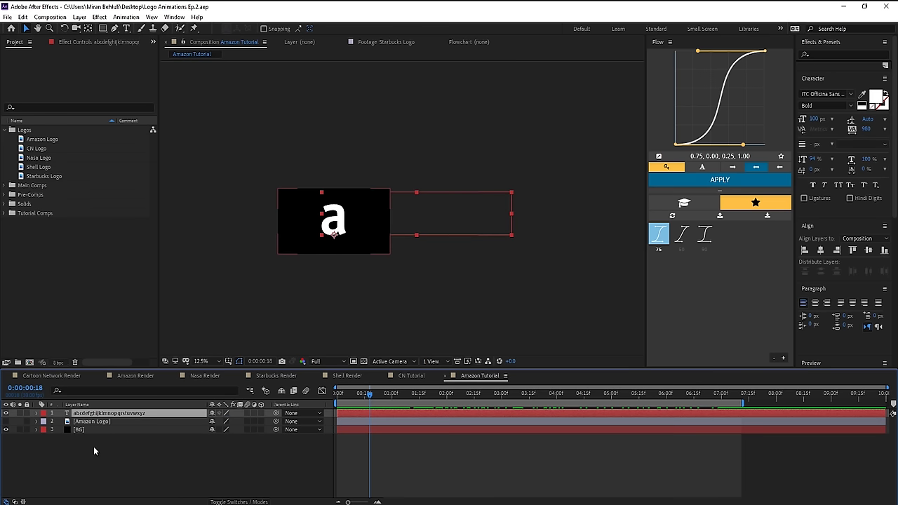
- Create a null object above the text layer and add a keyframe for its position
left_click(93, 449)
left_click(82, 17)
left_click(88, 20)
left_click(84, 18)
mouse_move(91, 25)
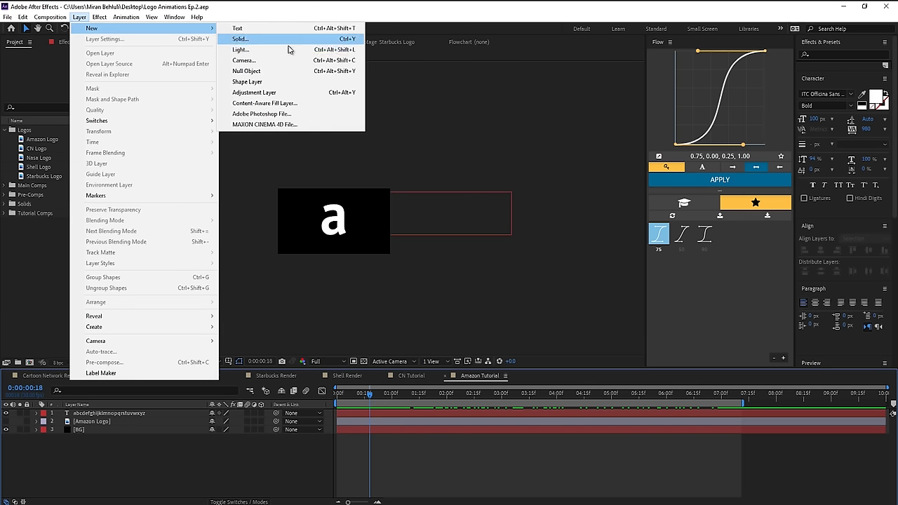
left_click(282, 72)
key("alt+shift+p")
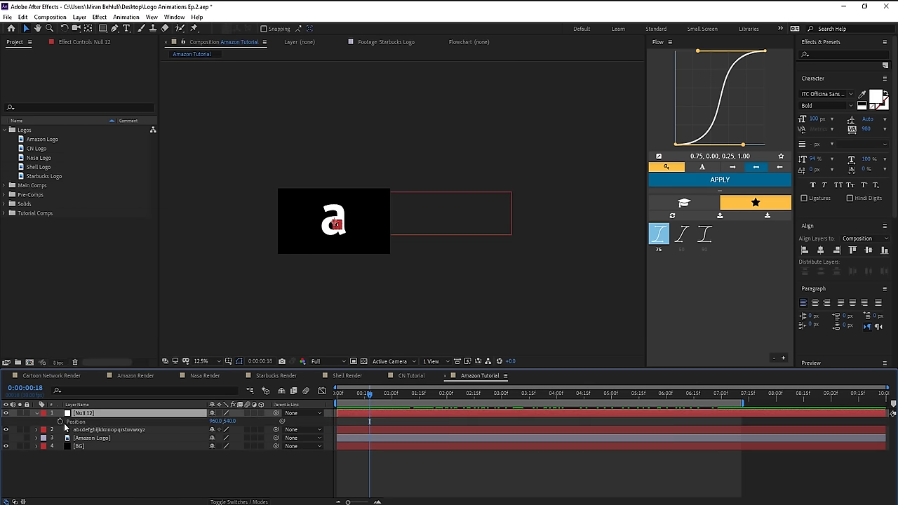
- Parent the alphabet text layer to the null and place the null's position keyframe on the first frame
left_click(105, 429)
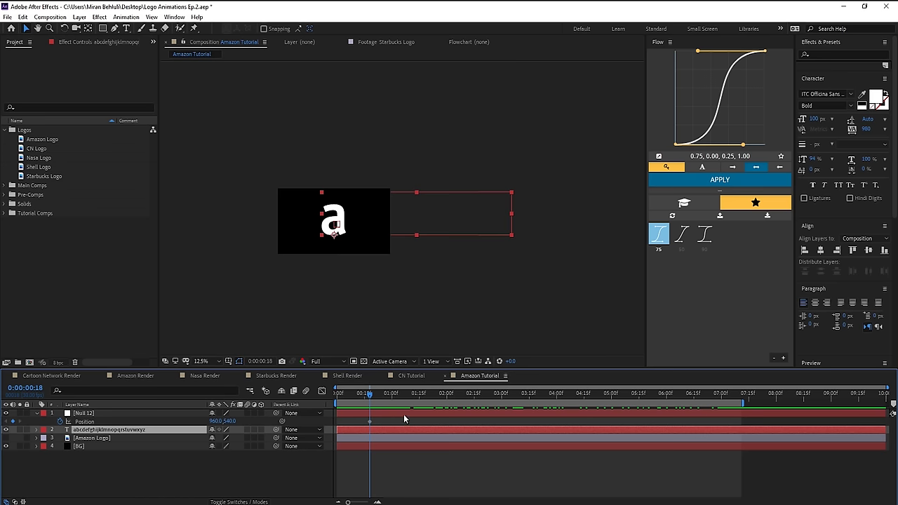
left_click_drag(275, 429, 85, 413)
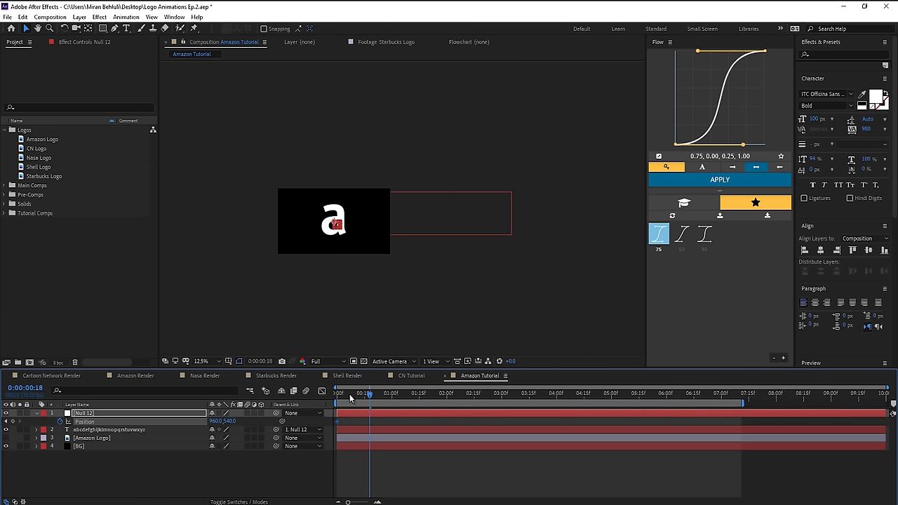
key("Home")
- At the text's last Start keyframe, 0:00:07:00, set the null's X position to -35736 to centre the letter z
left_click(355, 429)
key("u")
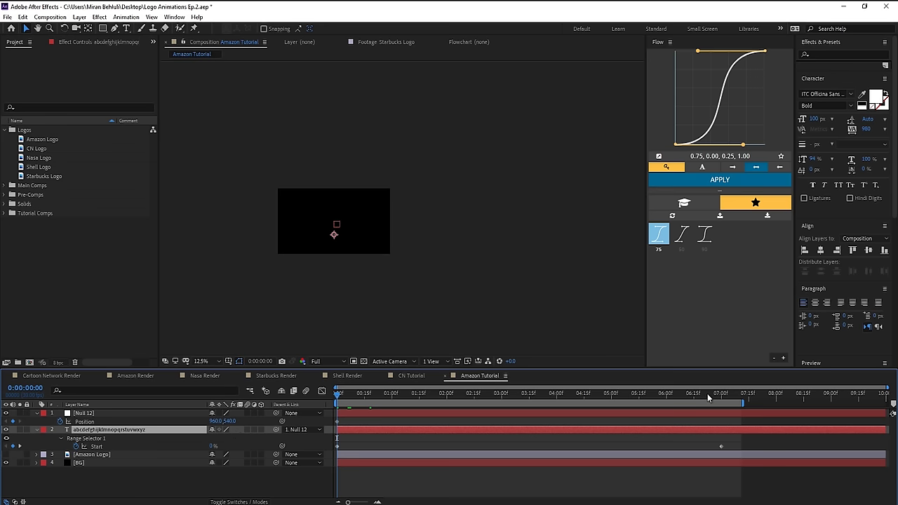
key("k")
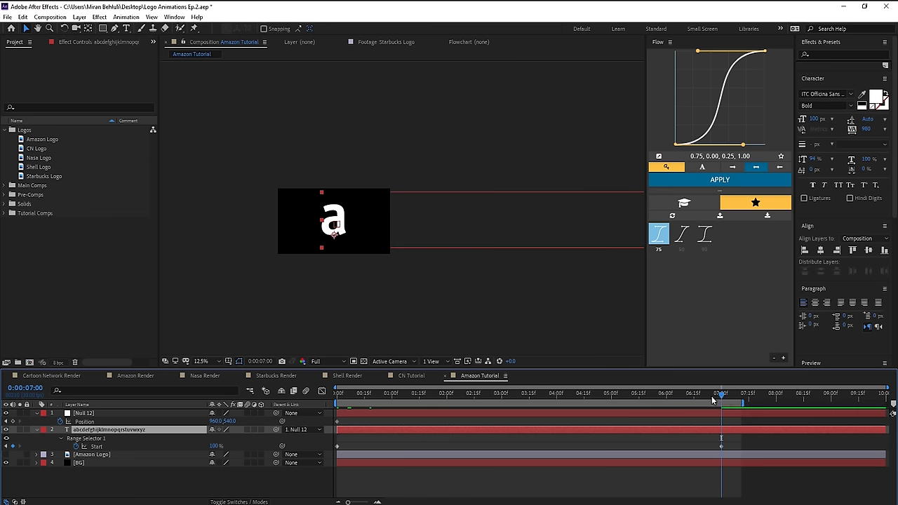
left_click(436, 416)
left_click(300, 429)
left_click(194, 429)
left_click(158, 414)
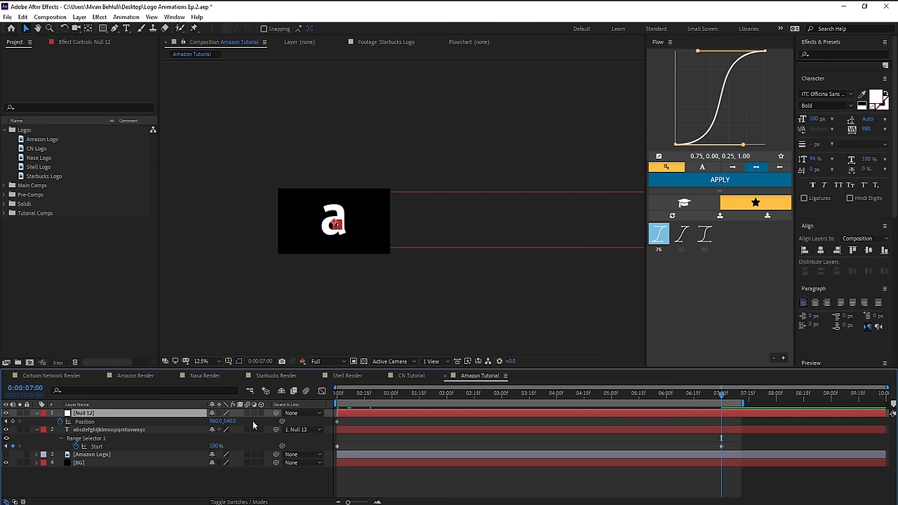
left_click_drag(216, 421, 9, 429)
left_click_drag(214, 424, 165, 433)
scroll(364, 303, "down", 2)
scroll(403, 211, "up", 5)
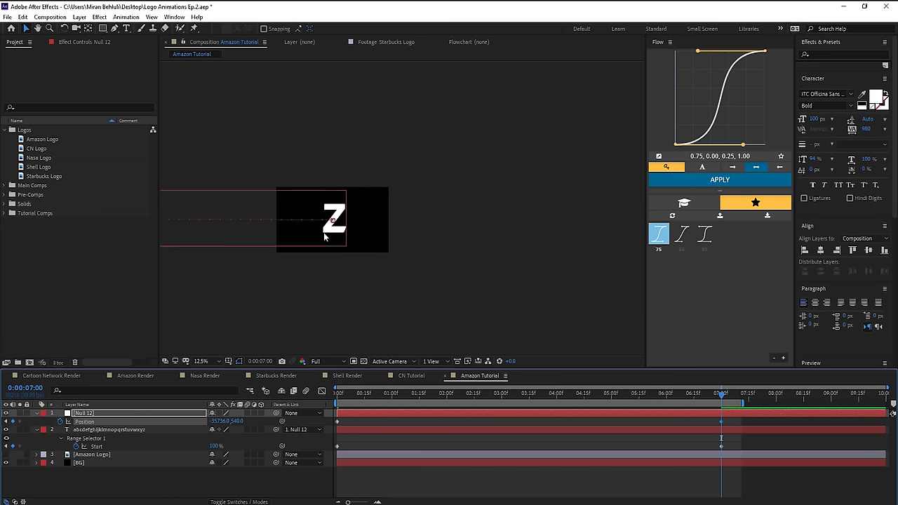
- Check the opening frames and move the null's first position keyframe to 0:00:00:10
left_click(349, 403)
left_click_drag(350, 404, 338, 420)
left_click(354, 394)
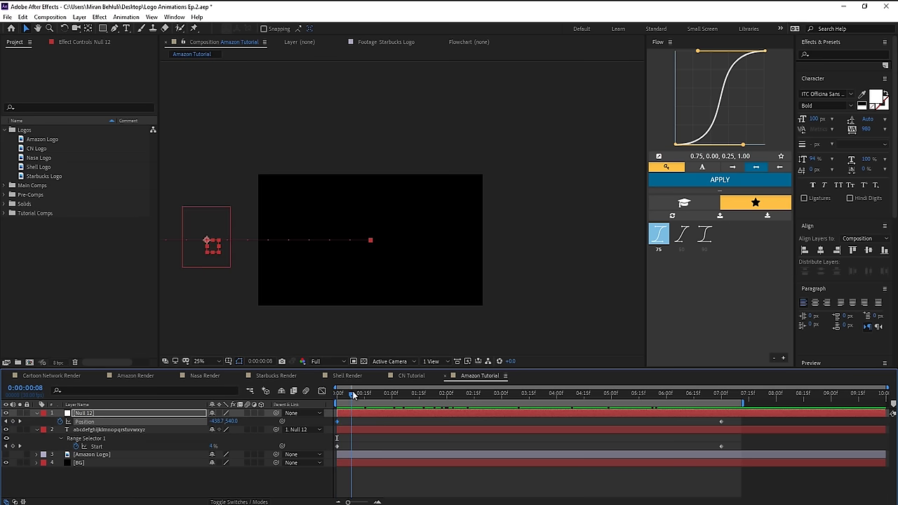
left_click_drag(338, 426, 355, 426)
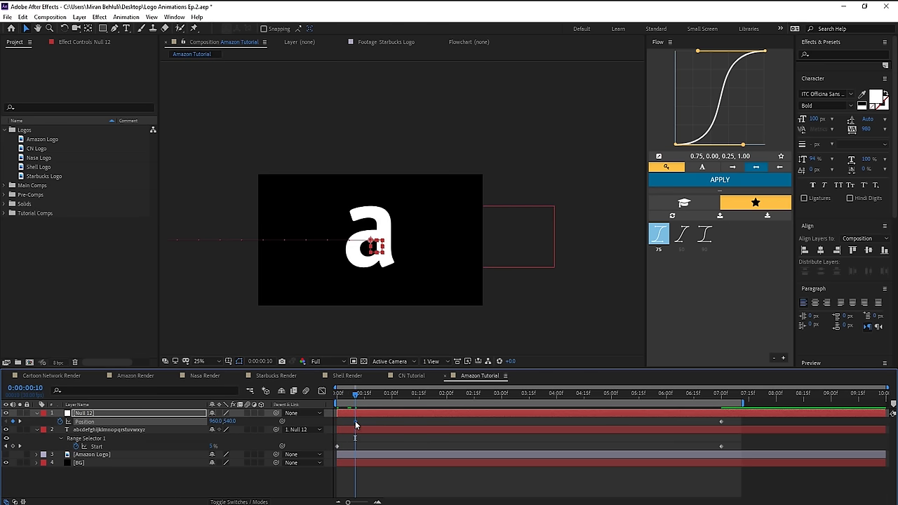
- Apply easing to the null's first position keyframe and scrub towards the last letters to check the motion
right_click(355, 426)
mouse_move(414, 413)
left_click(505, 449)
mouse_move(438, 396)
left_mouse_down()
mouse_move(337, 395)
mouse_move(711, 427)
left_mouse_up()
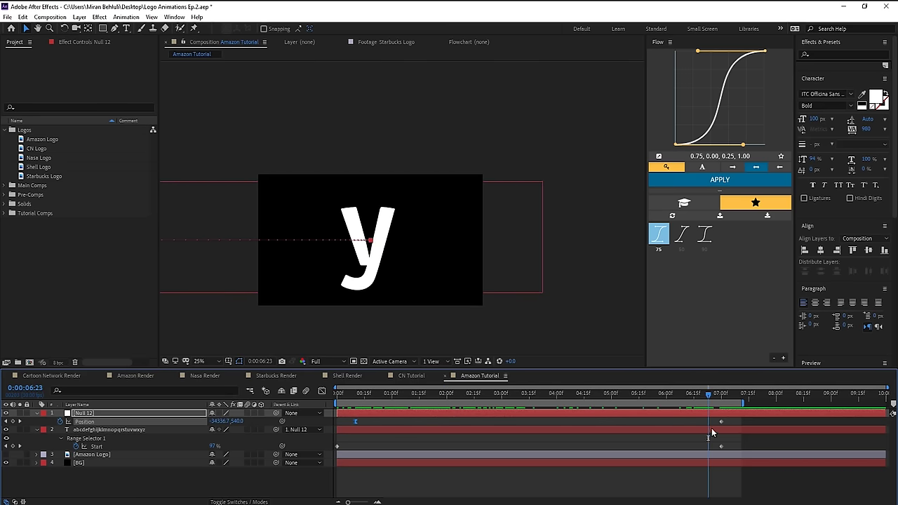
- Move the null's last position keyframe and the text's last Start keyframe to 0:00:04:00 and ease them with the 75 Flow preset
mouse_move(709, 395)
left_mouse_down()
mouse_move(720, 396)
mouse_move(708, 426)
mouse_move(644, 403)
mouse_move(553, 405)
mouse_move(691, 406)
mouse_move(556, 406)
left_mouse_up()
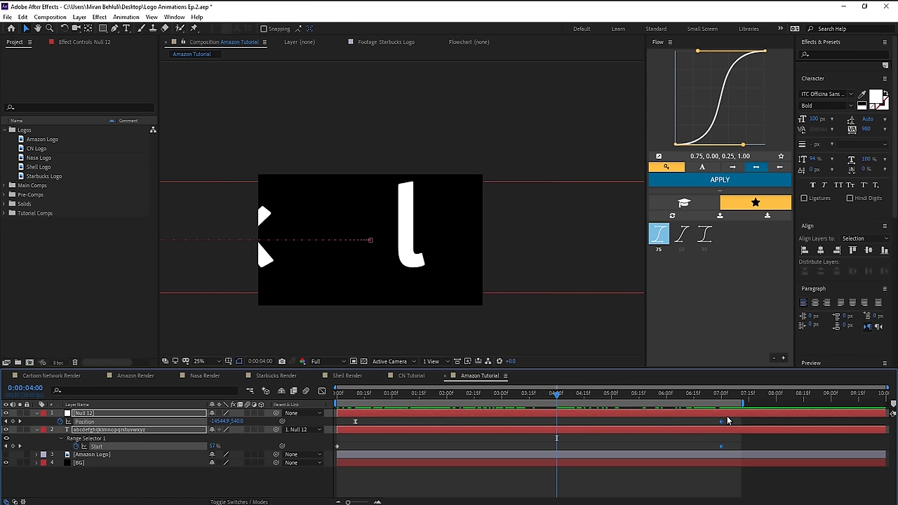
left_click_drag(722, 421, 557, 424)
left_click(662, 240)
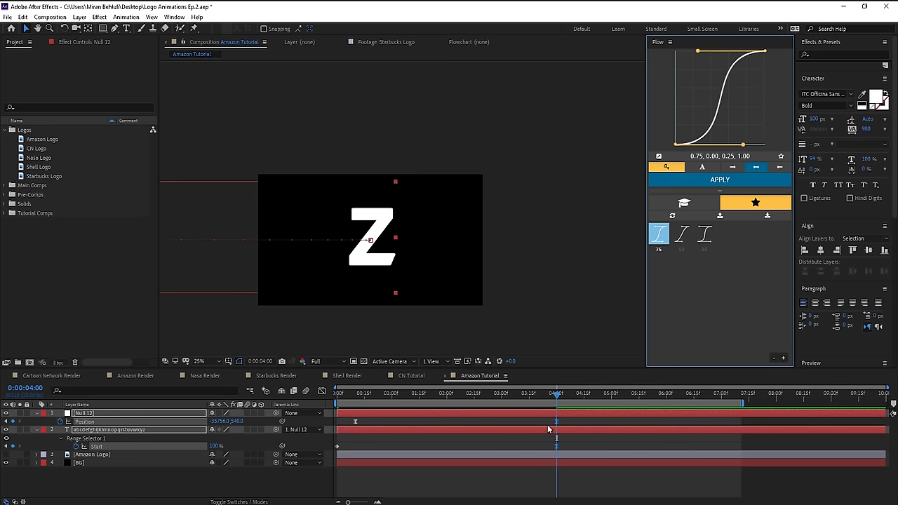
left_click(561, 416)
- Apply Easy Ease to the alphabet text's first Start keyframe and preview the animation from the first frame
left_click_drag(550, 398, 344, 399)
left_click(338, 447)
right_click(339, 449)
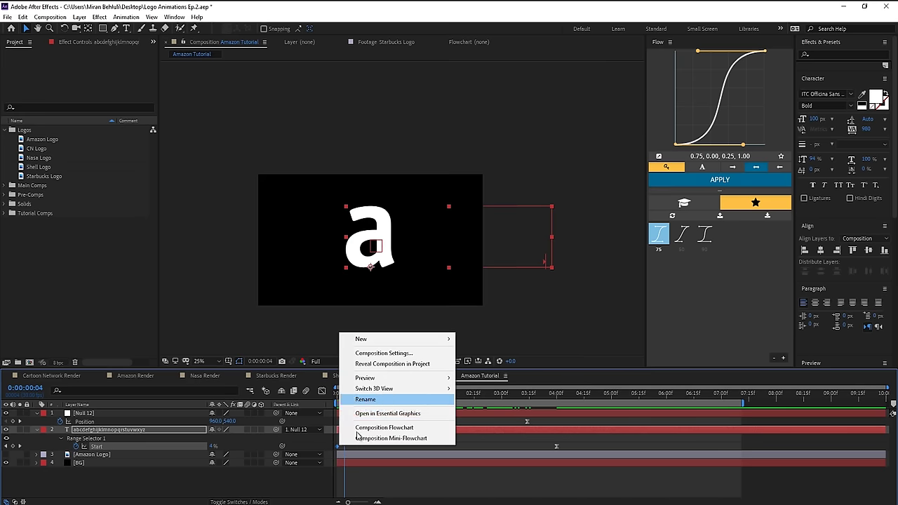
right_click(338, 447)
mouse_move(379, 440)
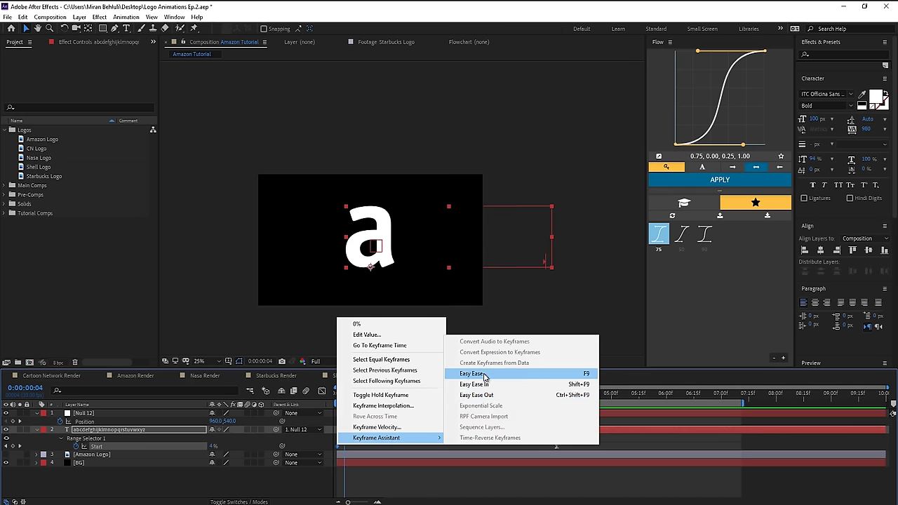
left_click(469, 372)
left_click(338, 398)
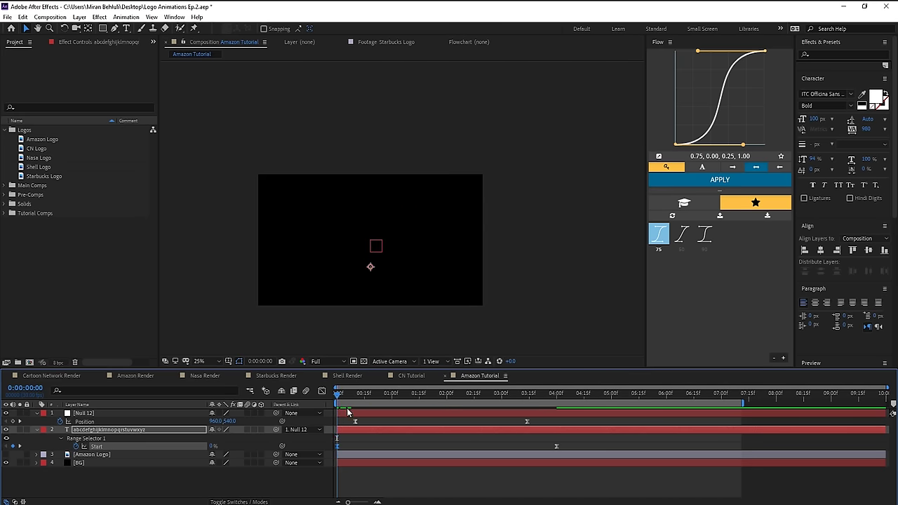
key("space")
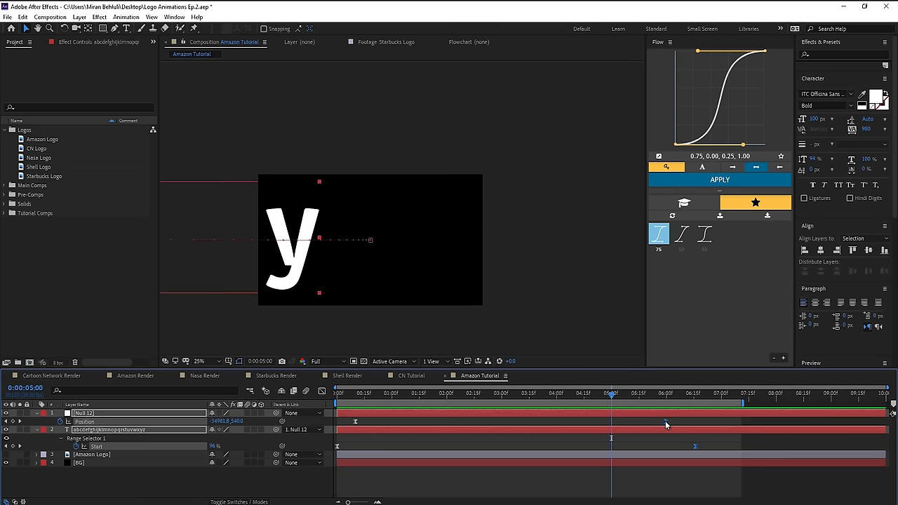
- Align the null's last position keyframe and the text's last Start keyframe at 0:00:05:00
left_click_drag(665, 422, 612, 420)
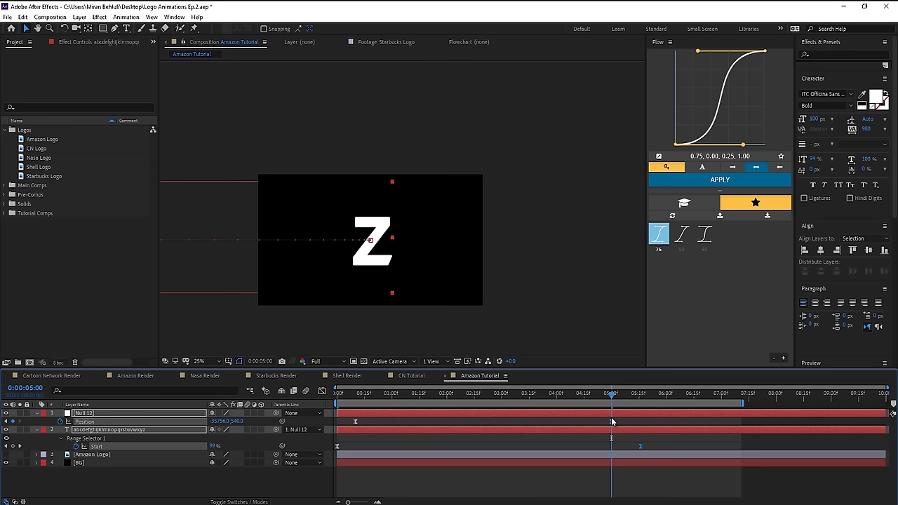
left_click(636, 423)
left_click(639, 448)
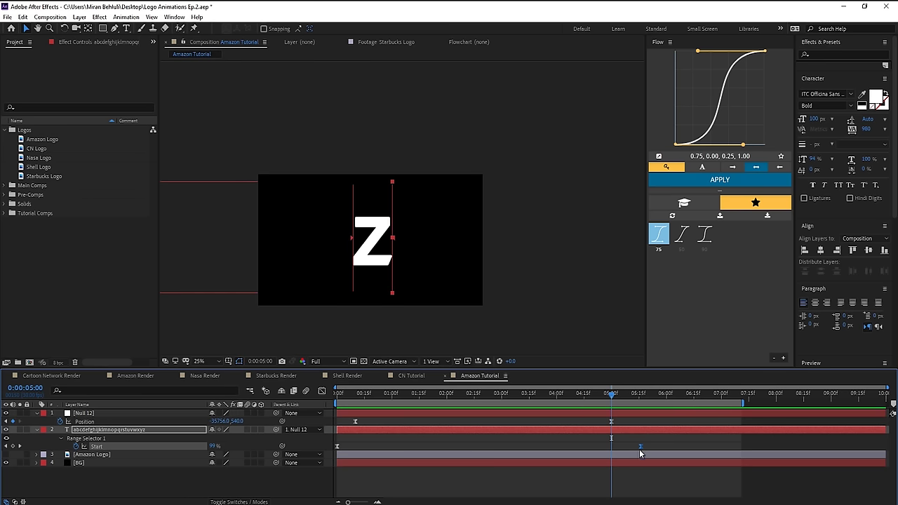
left_click_drag(637, 449, 613, 446)
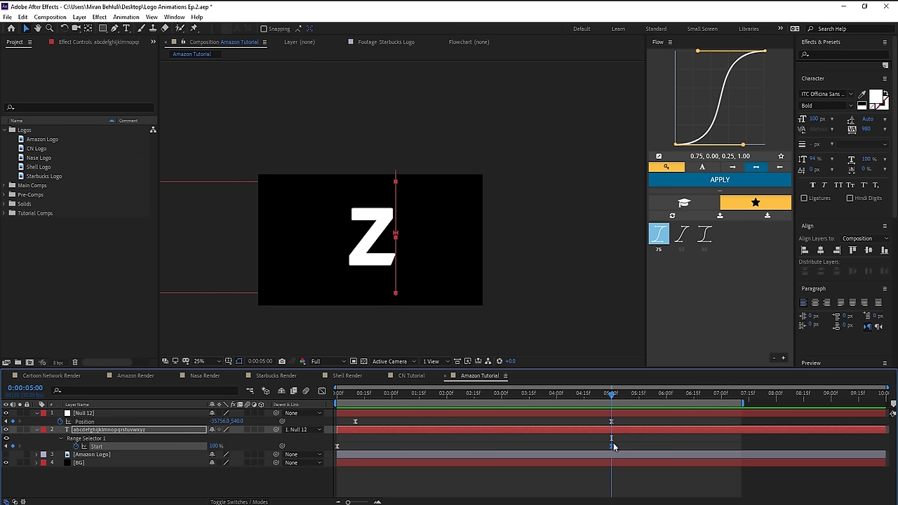
- Set the incoming velocity influence of the text's last Start keyframe to 70% and scrub through the timeline to check the motion
right_click(611, 447)
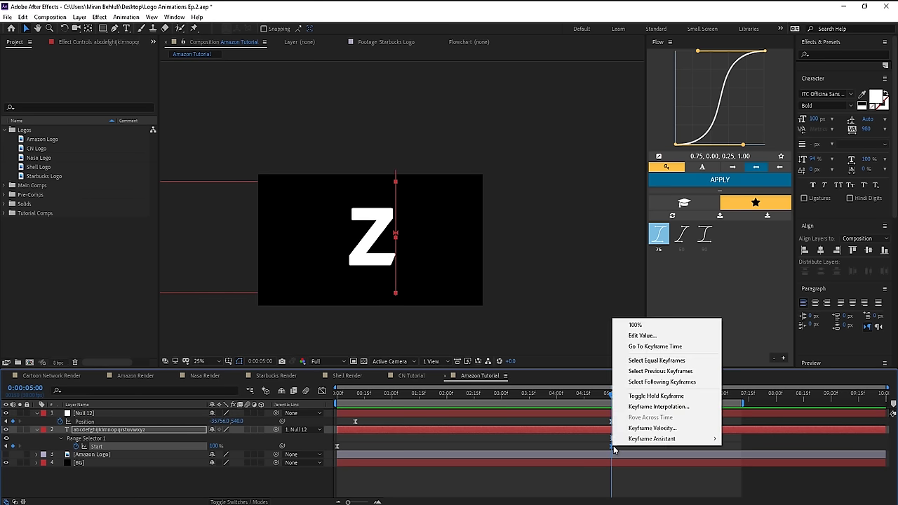
left_click(613, 448)
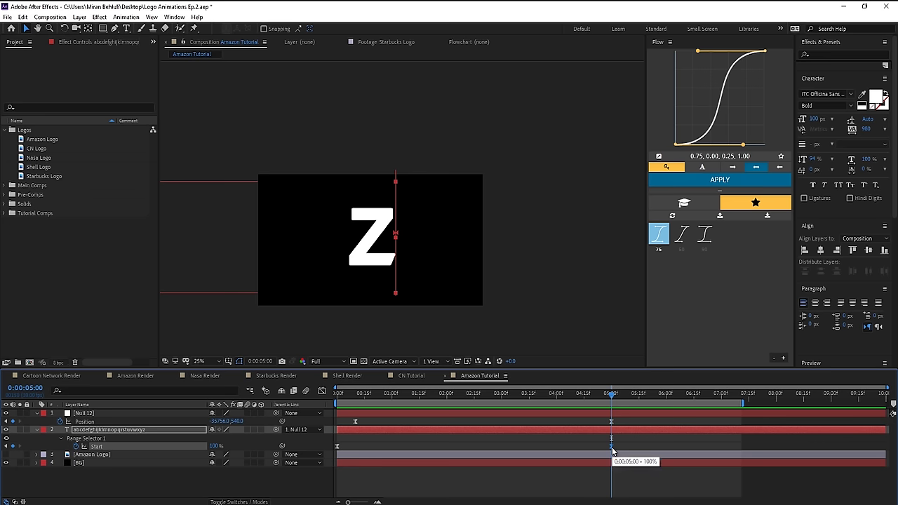
right_click(612, 447)
left_click(623, 429)
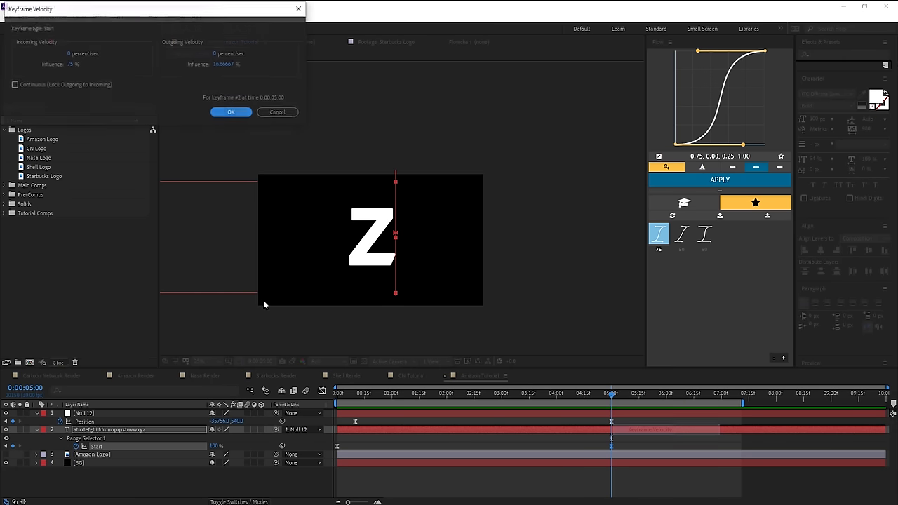
left_click(75, 64)
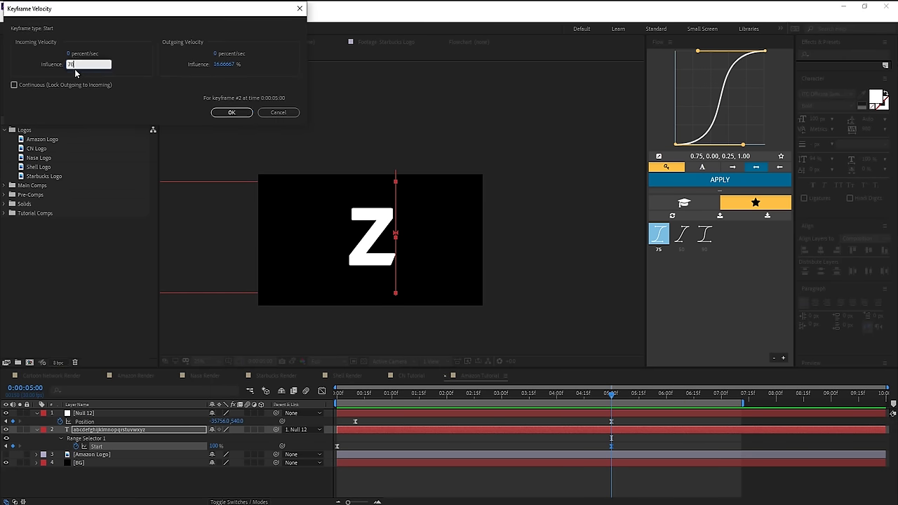
key("Return")
left_click_drag(443, 395, 351, 396)
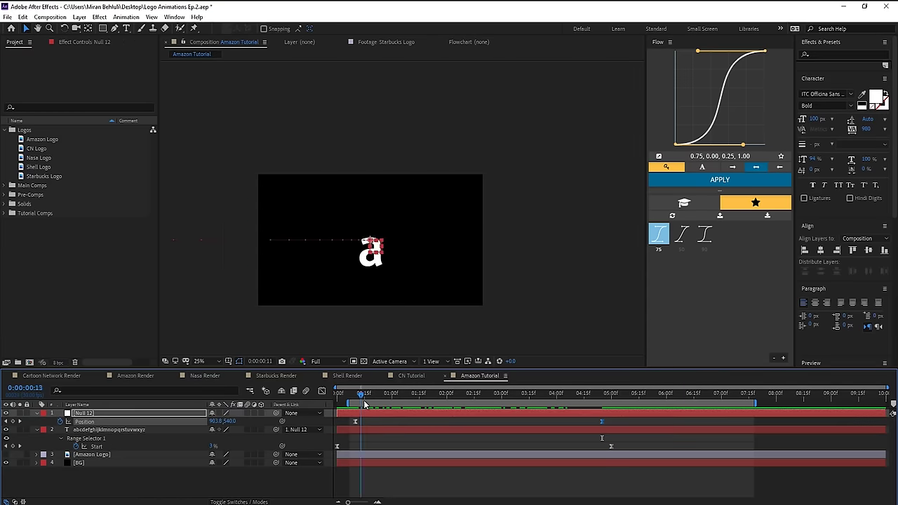
left_click_drag(364, 402, 620, 415)
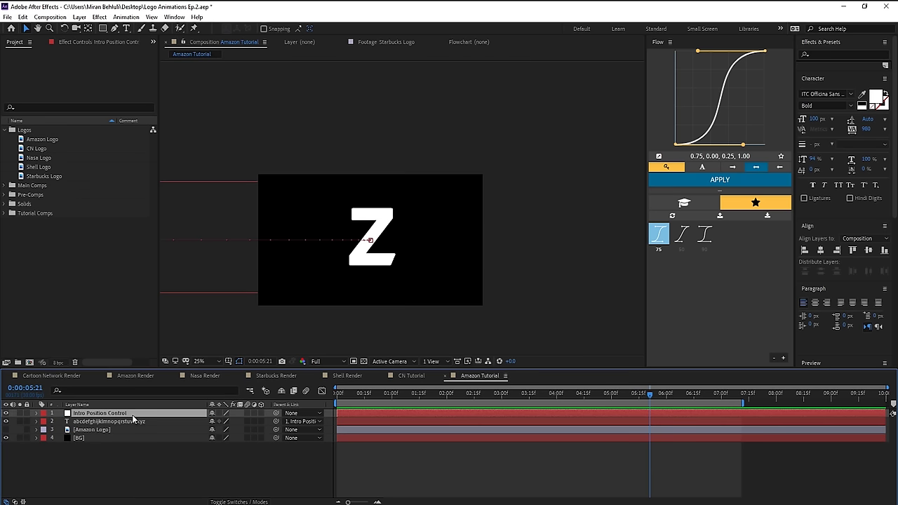
- Duplicate the Intro Position Control null, remove the duplicate's position keyframes and reset its position
key("ctrl+d")
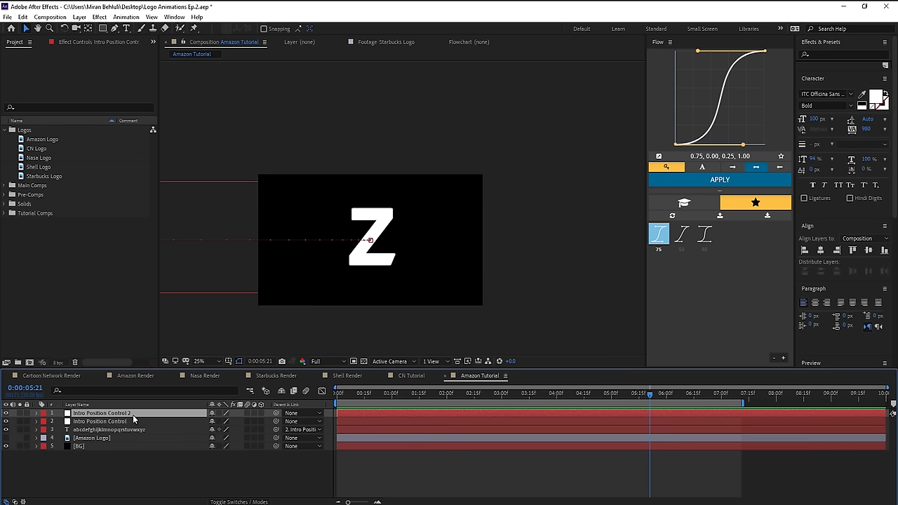
key("p")
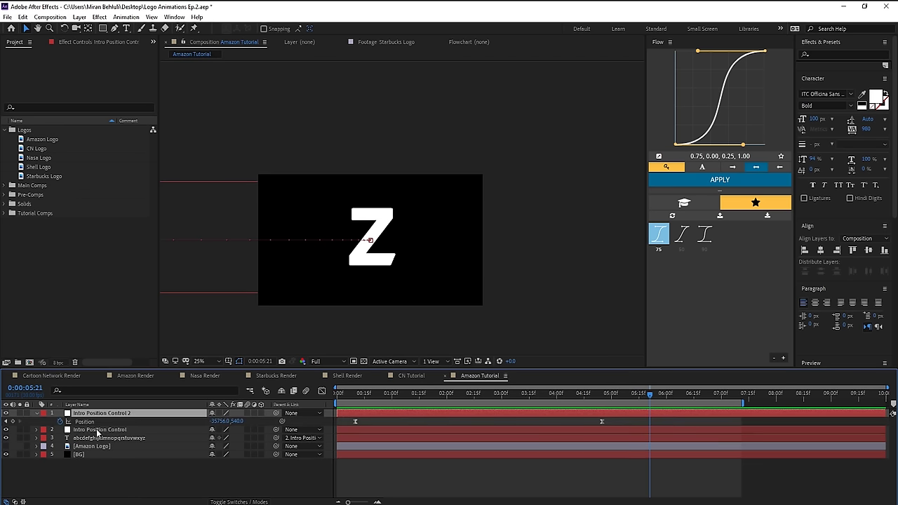
left_click(65, 421)
right_click(88, 423)
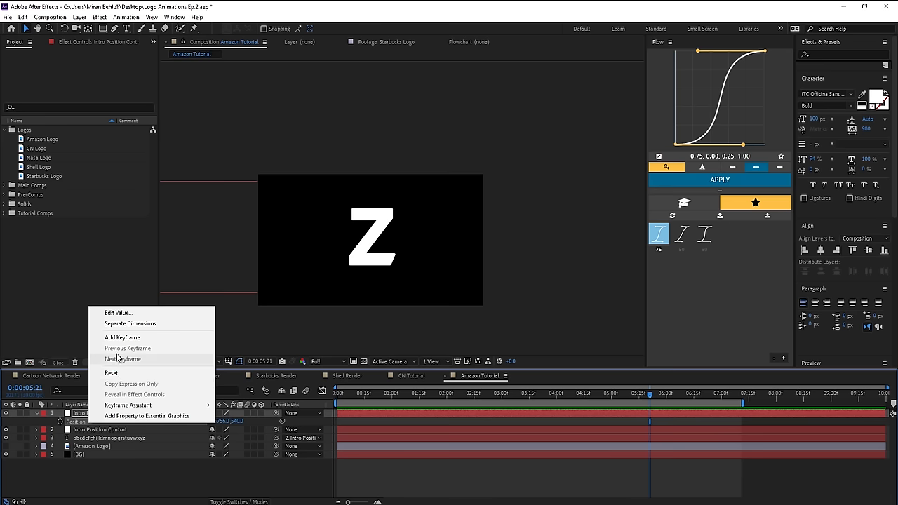
left_click(112, 372)
left_click(150, 414)
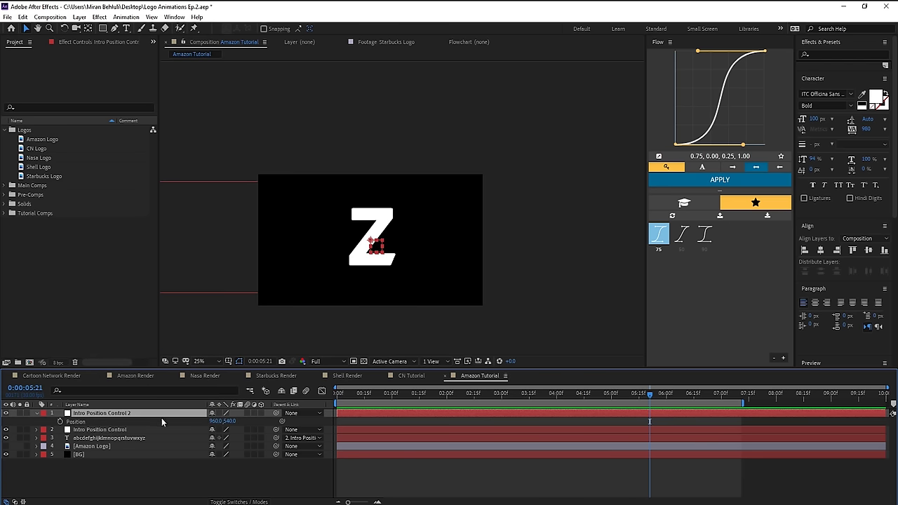
- Parent Intro Position Control to the duplicated null and start position keyframing on the duplicate at 0:00:05:21
left_click(154, 429)
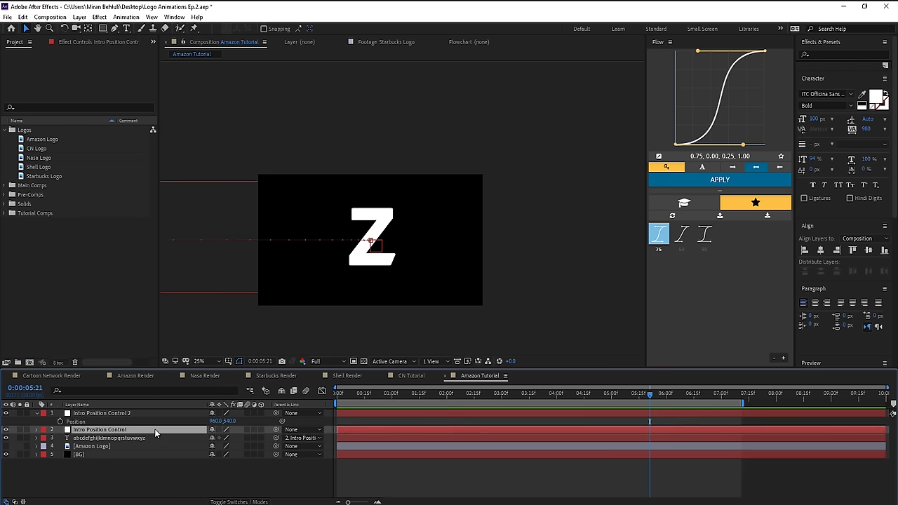
left_click_drag(276, 429, 137, 415)
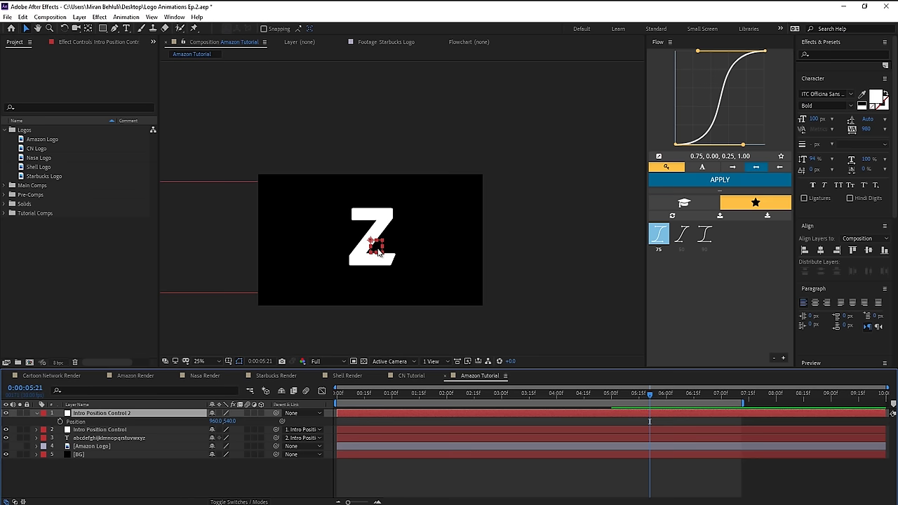
left_click(59, 421)
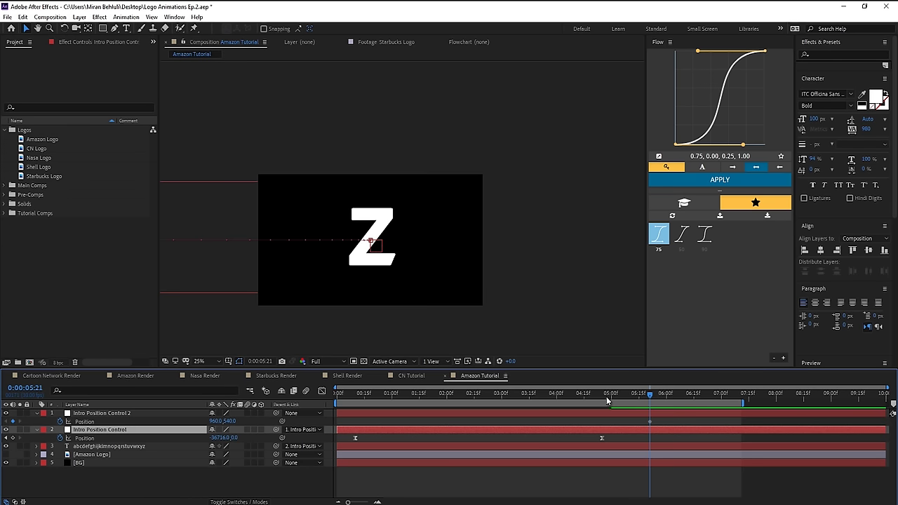
- Move Intro Position Control 2's Position keyframe to 0:00:04:05, twenty frames before Intro Position Control's last keyframe
mouse_move(608, 398)
left_mouse_down()
mouse_move(571, 404)
mouse_move(603, 410)
left_mouse_up()
key("shift+Page_Up")
key("shift+Page_Up")
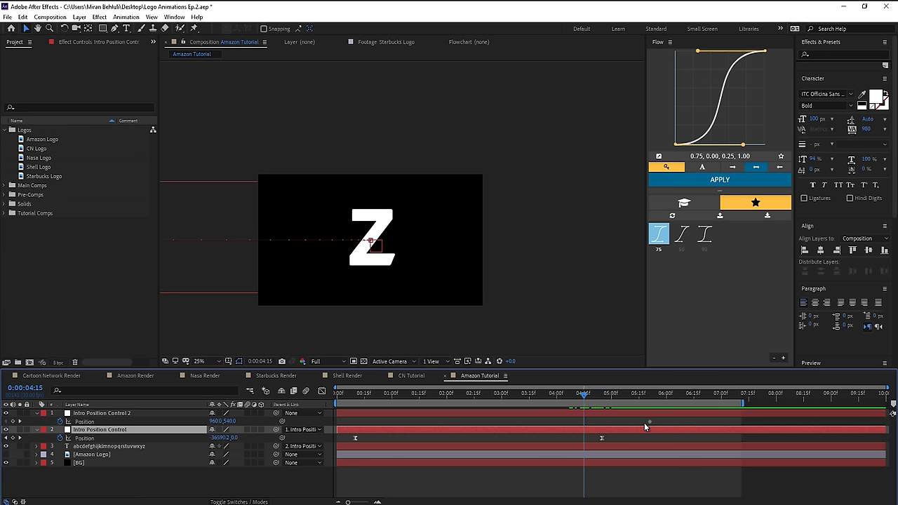
left_click(649, 422)
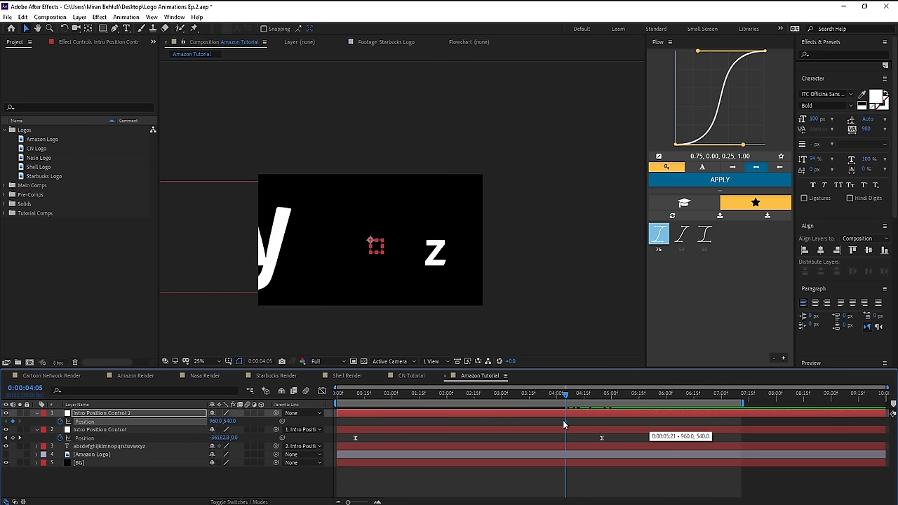
- Add a second Position keyframe to Intro Position Control 2 at 0:00:05:25, keeping the position at 960, 540
key("shift+Page_Down")
key("shift+Page_Down")
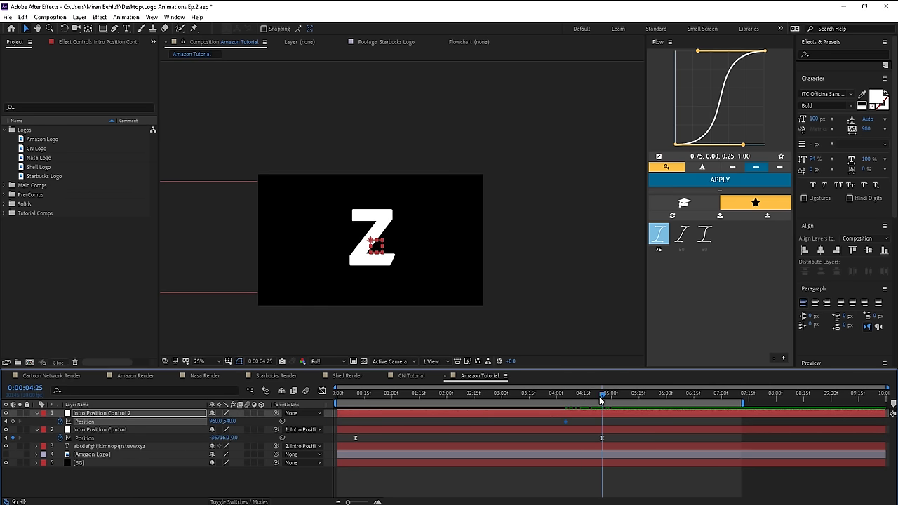
key("shift+Page_Down")
key("shift+Page_Down")
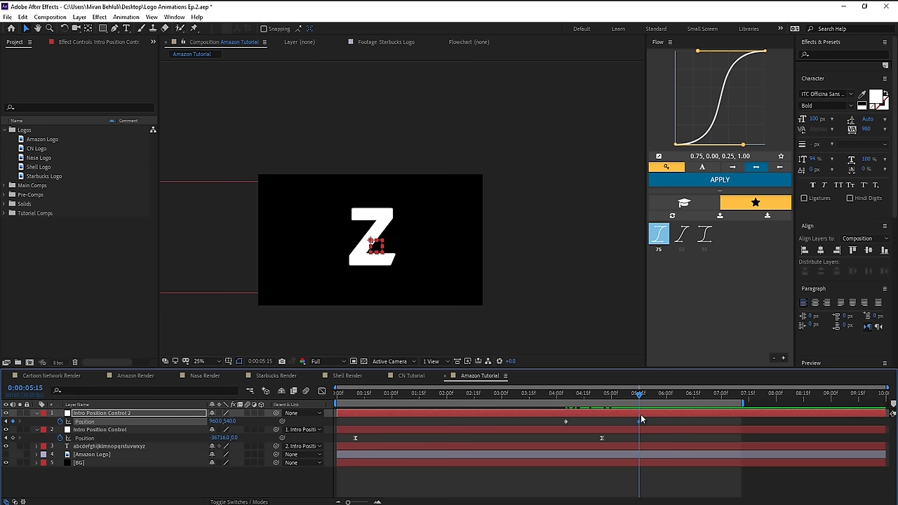
key("shift+Page_Down")
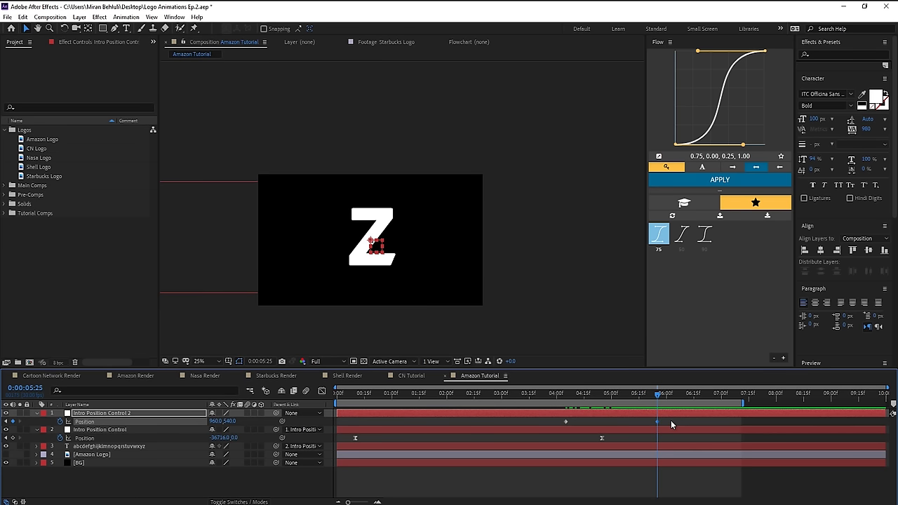
left_click(670, 422)
left_click(658, 412)
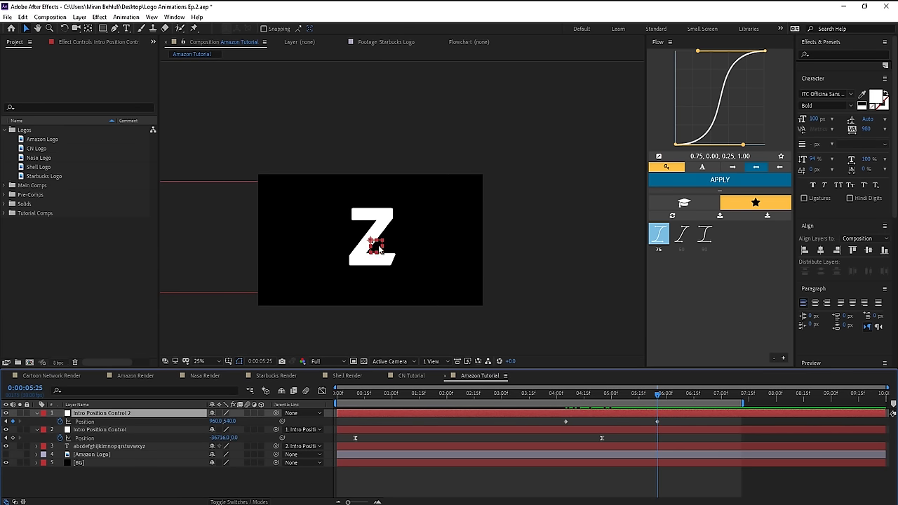
- At 0:00:04:05, shift Intro Position Control 2 horizontally to about 1404, 540 and ease both Position keyframes
left_click_drag(640, 400, 567, 401)
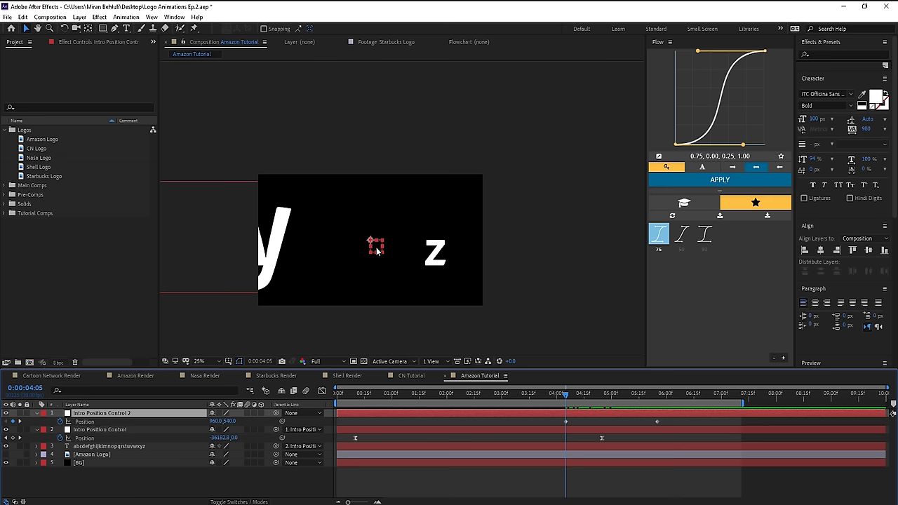
left_click_drag(380, 247, 432, 247)
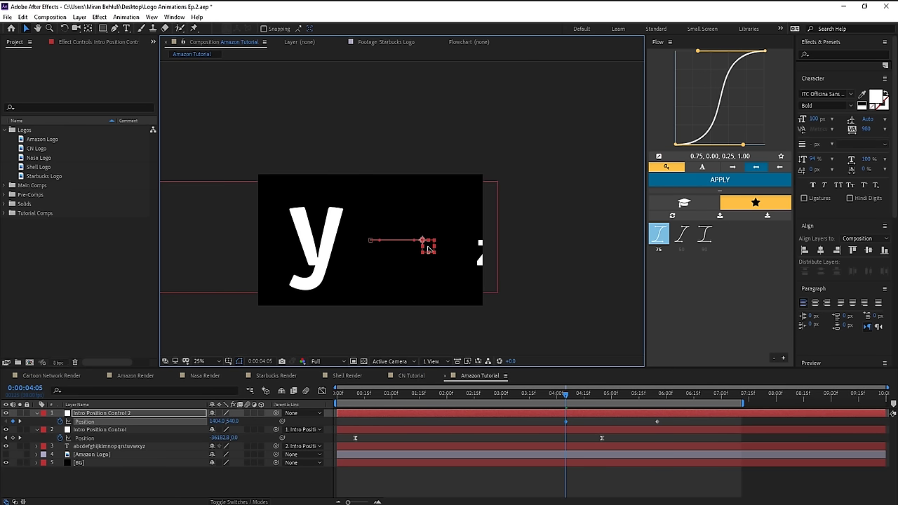
left_click(657, 242)
left_click(626, 421)
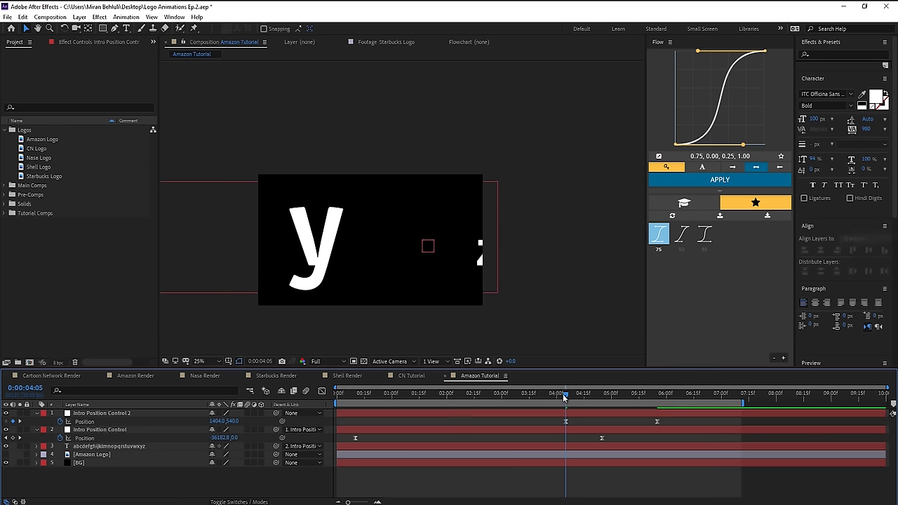
- Start the work area just before Intro Position Control 2's first Position keyframe and preview the slide to the z
left_click_drag(566, 396, 592, 399)
left_click(593, 430)
left_click_drag(589, 399, 662, 399)
key("space")
key("b")
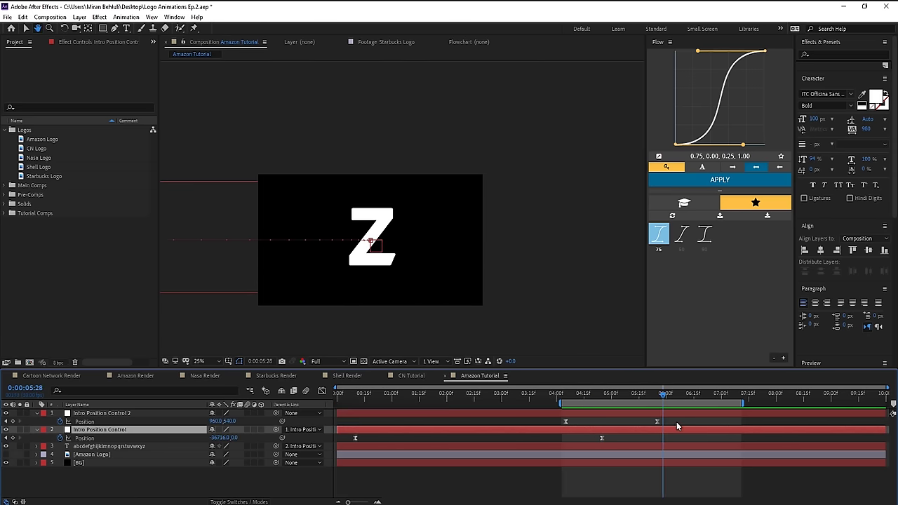
- Apply Easy Ease to Intro Position Control 2's first Position keyframe and preview the motion
left_click(676, 422)
left_click(565, 421)
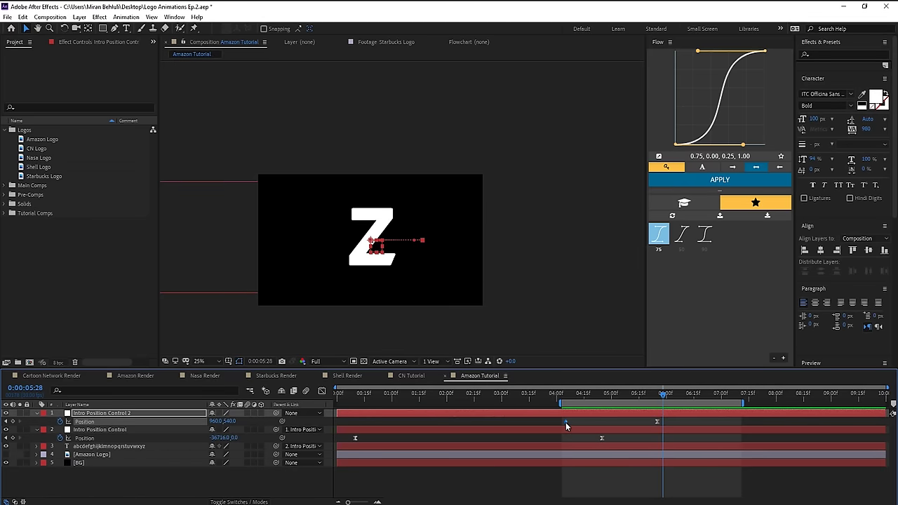
right_click(565, 422)
mouse_move(631, 415)
left_click(703, 458)
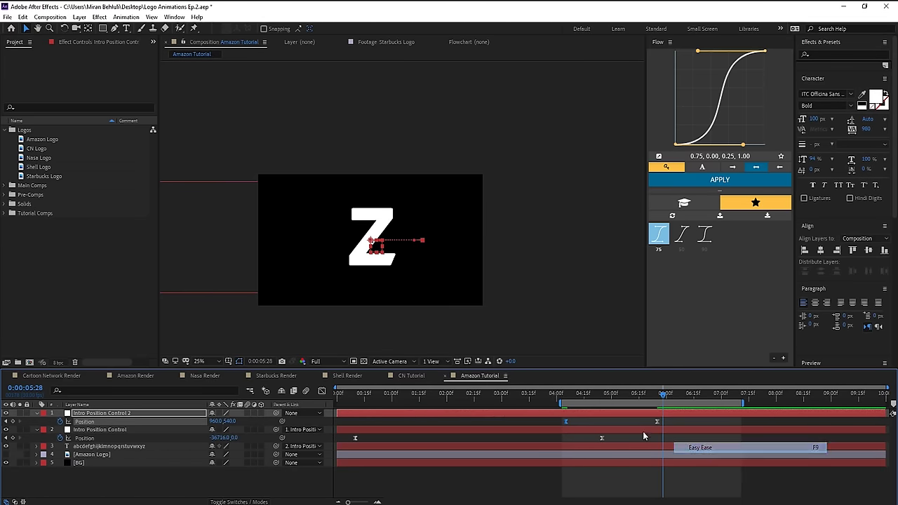
left_click(653, 425)
key("space")
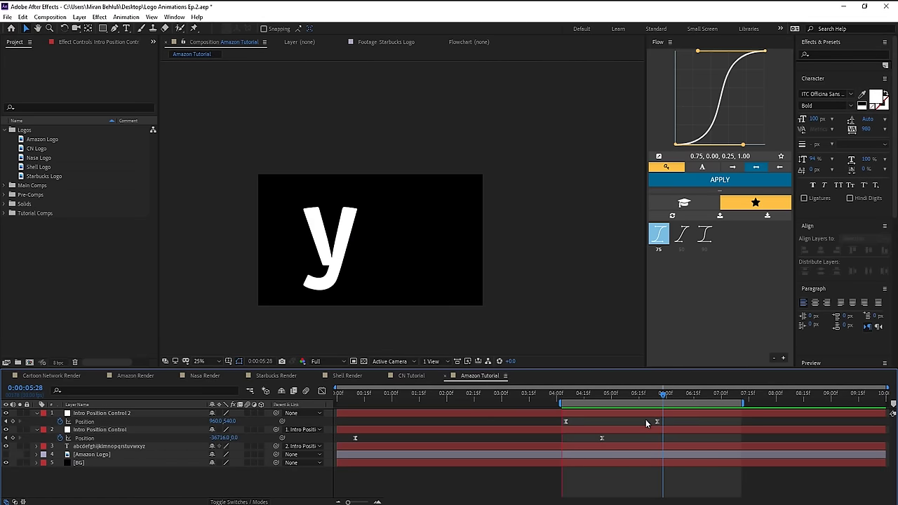
- Move both Position keyframes of Intro Position Control 2 ten frames earlier, ending at 0:00:05:15, and preview the timing
left_click_drag(651, 402, 656, 400)
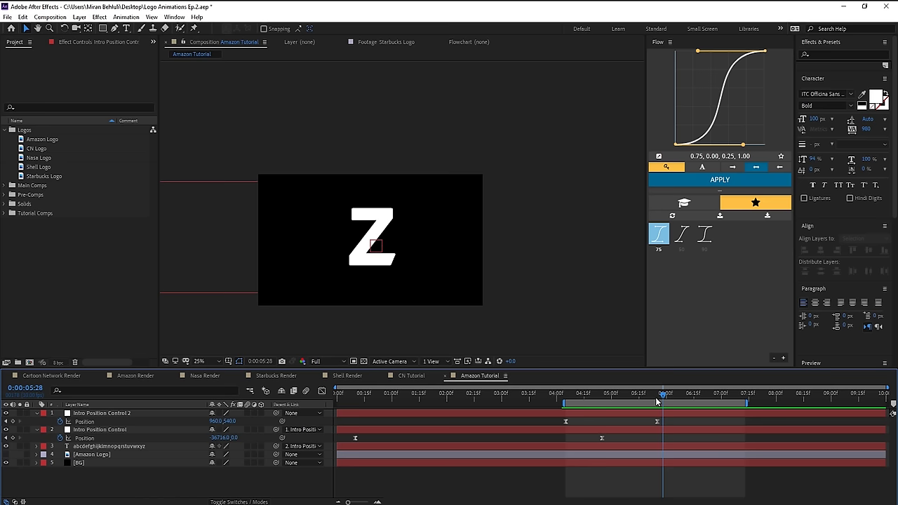
left_click(656, 397)
key("shift+Page_Up")
left_click_drag(536, 425, 638, 422)
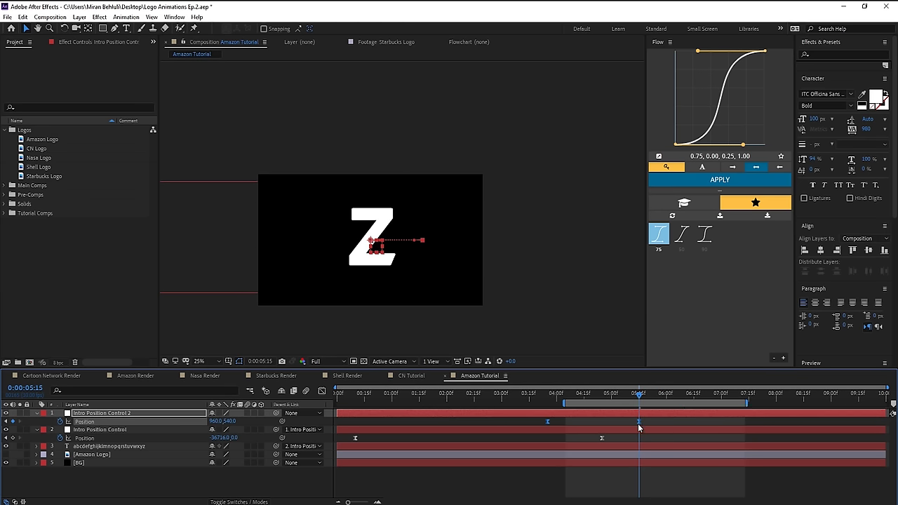
key("space")
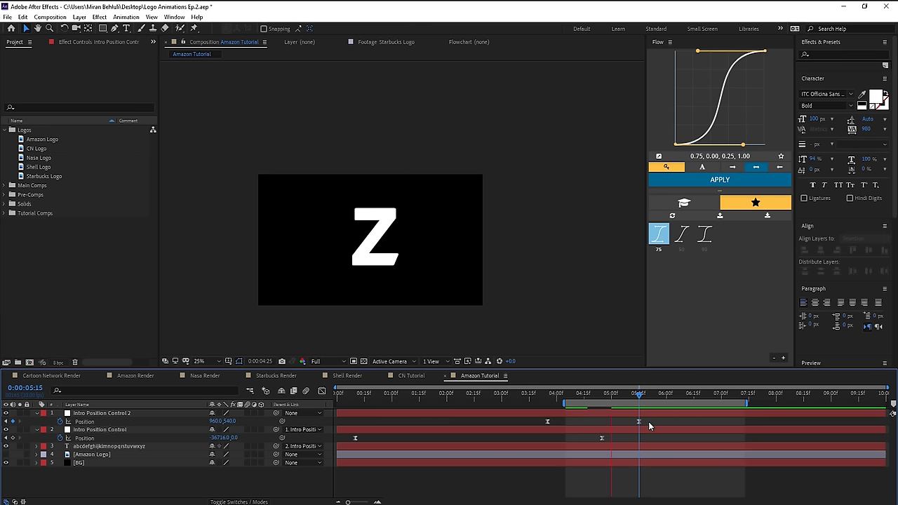
key("space")
- At 0:00:00:10, show the title/action safe guides and move Intro Position Control to the composition centre, Position about -452, 0
left_click_drag(603, 393, 355, 406)
left_click(636, 422)
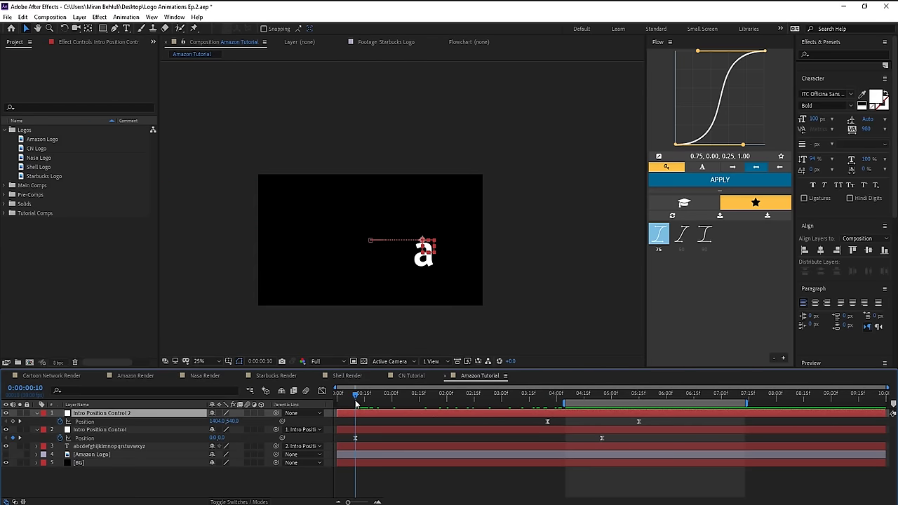
left_click(373, 430)
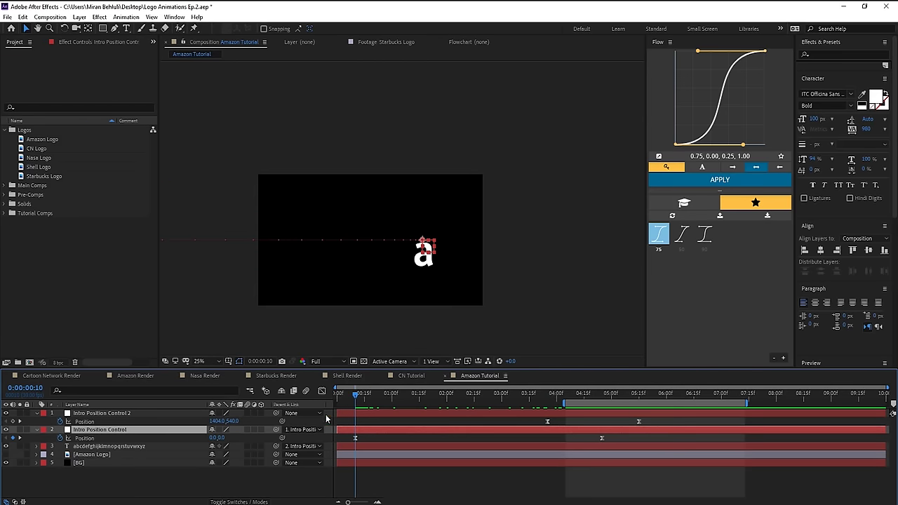
left_click(538, 415)
key("k")
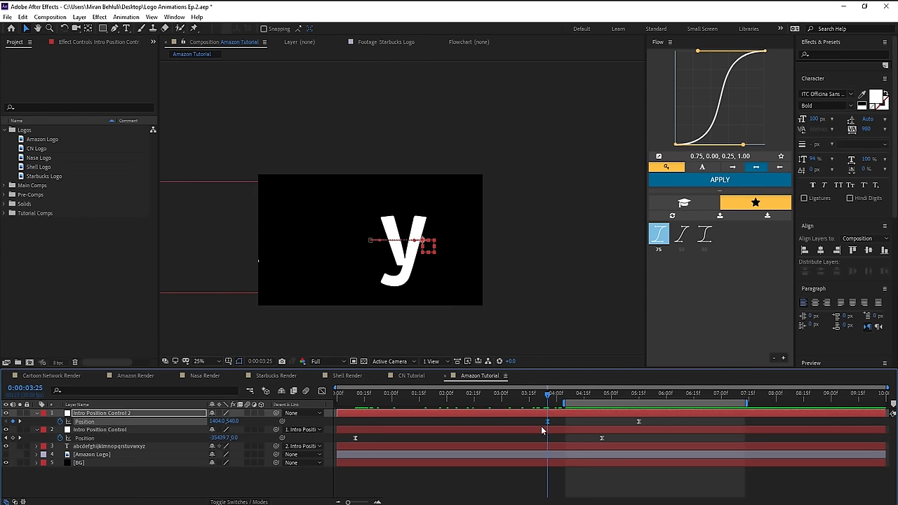
key("j")
left_click(373, 431)
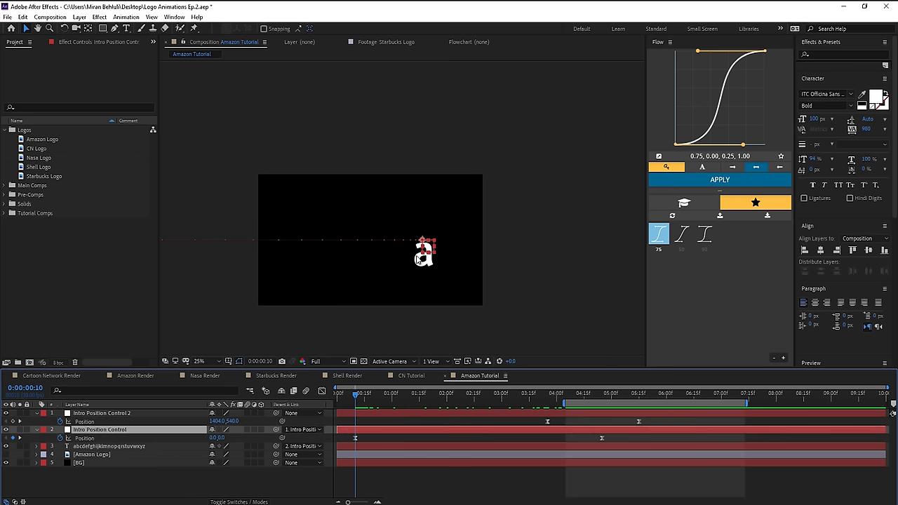
left_click(229, 363)
left_click(263, 371)
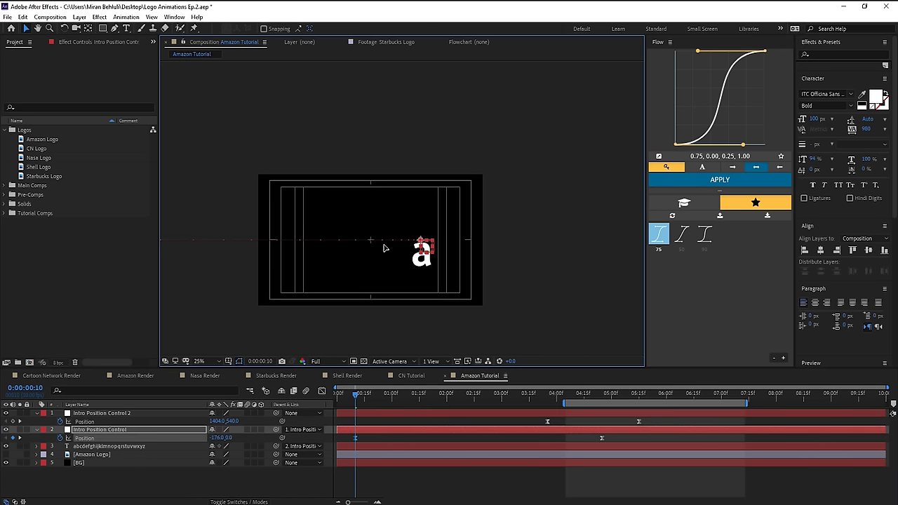
left_click_drag(428, 249, 375, 247)
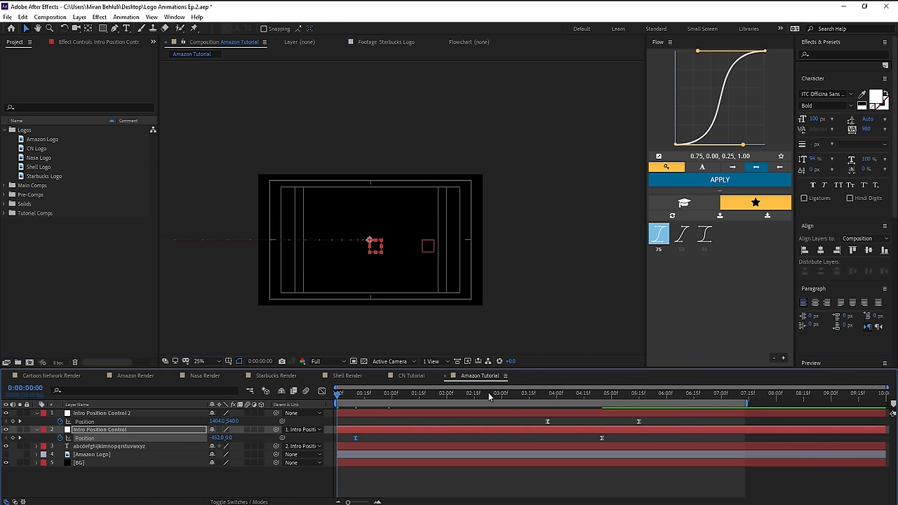
- Preview the alphabet animation from the beginning through to the centred z
key("space")
left_click_drag(380, 417, 634, 427)
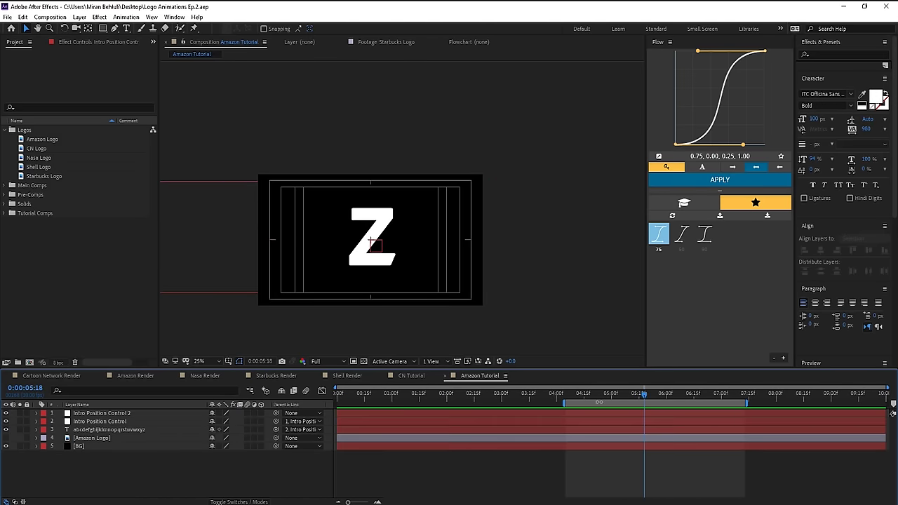
left_click_drag(644, 393, 705, 408)
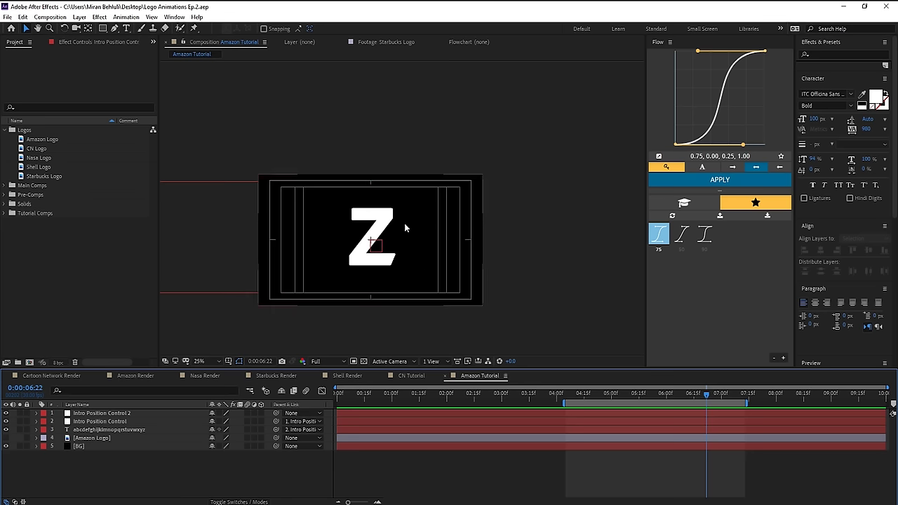
- At 0:00:06:20, add a text layer reading "amazon" over the large z
mouse_move(708, 394)
left_mouse_down()
mouse_move(337, 395)
mouse_move(653, 414)
mouse_move(714, 393)
left_mouse_up()
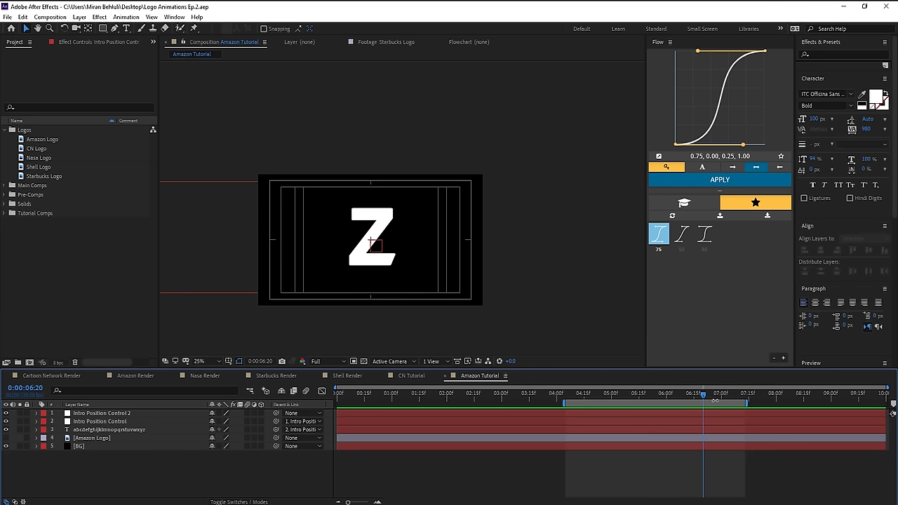
key("ctrl+t")
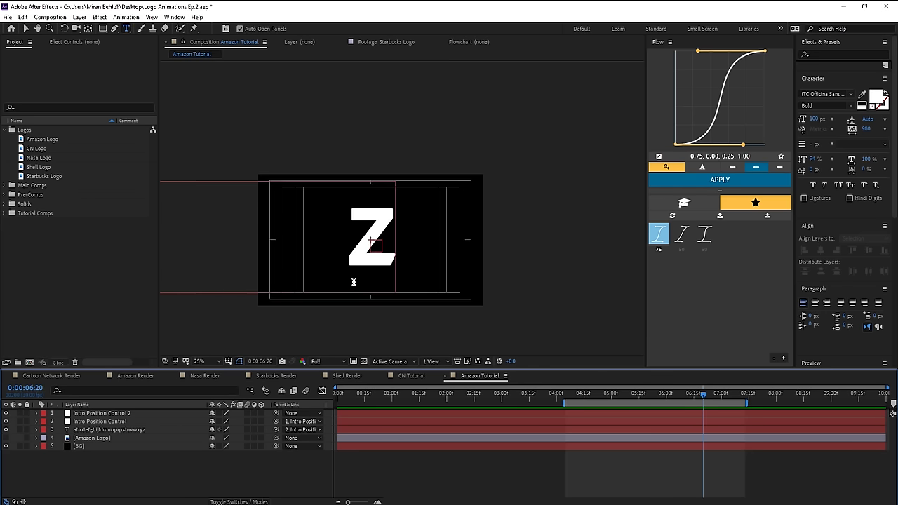
left_click_drag(298, 254, 499, 302)
type("amazon")
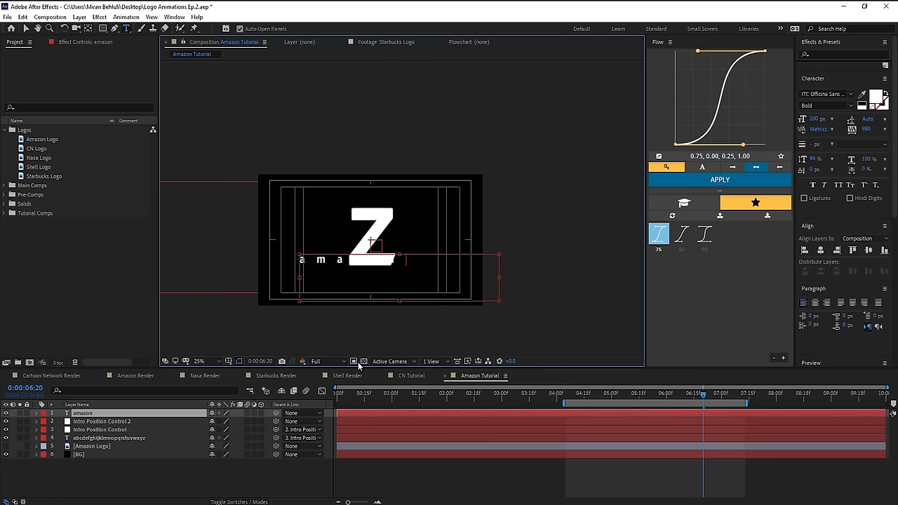
left_click(89, 411)
key("v")
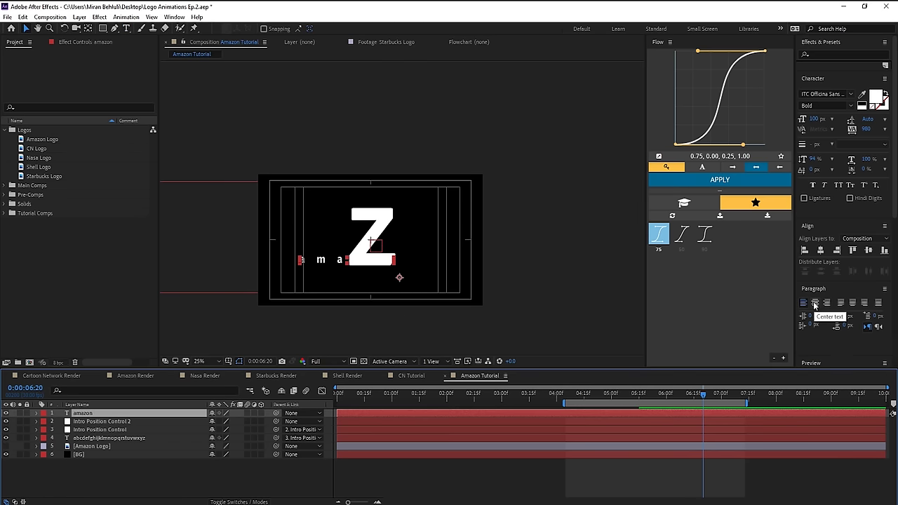
- Center the amazon text's paragraph alignment, then center its anchor point and place the layer in the middle of the composition
left_click(815, 303)
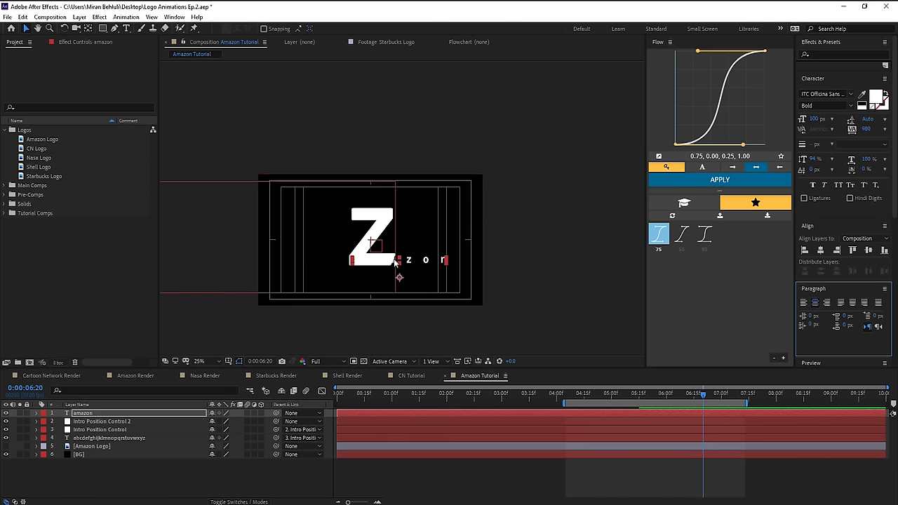
key("ctrl+alt+Home")
key("ctrl+Home")
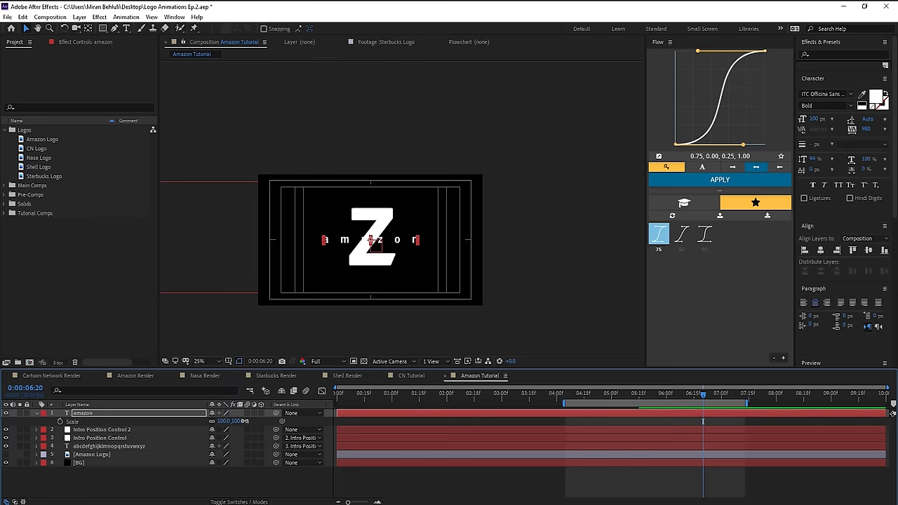
- Scale the amazon text layer to 998% so its z matches the size of the existing large z
key("s")
left_click_drag(223, 421, 672, 417)
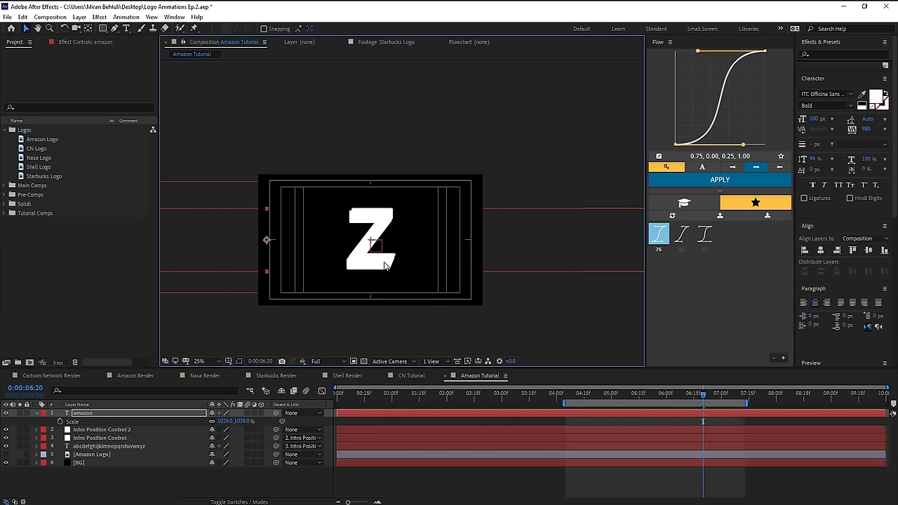
key("period")
left_click_drag(242, 423, 223, 422)
left_click_drag(358, 259, 366, 260)
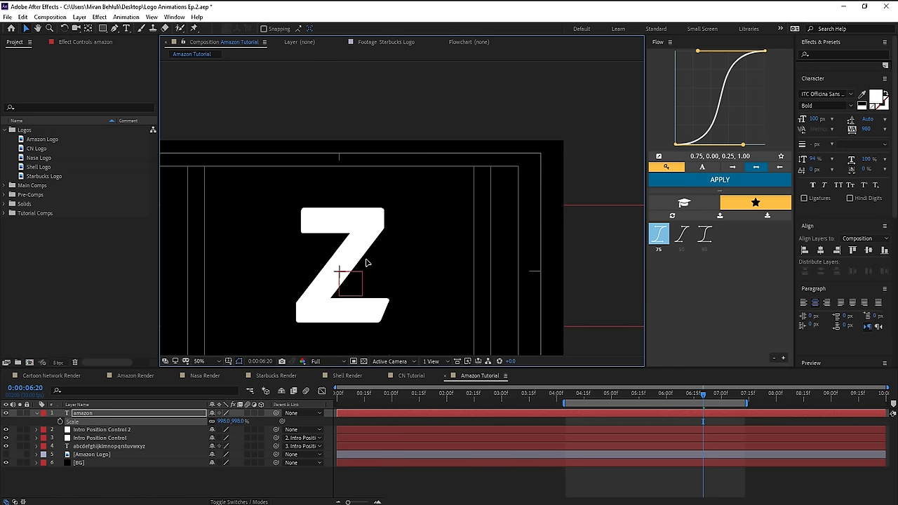
- Set the amazon text's tracking to -30 and position the layer so its z overlaps the existing large z
left_click(140, 416)
left_click_drag(864, 131, 811, 141)
left_click_drag(253, 261, 372, 262)
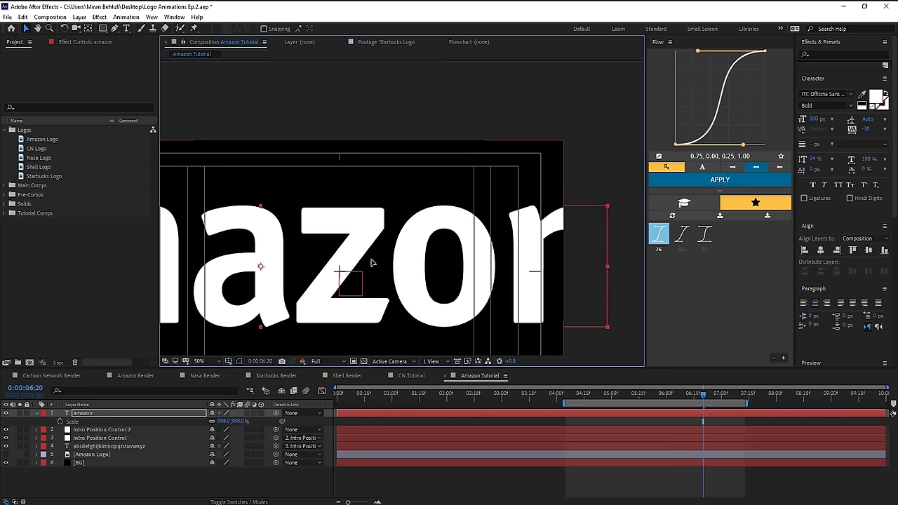
- Delete the z from the amazon text, keeping the gap where the alphabet layer's z sits
double_click(343, 274)
left_click(287, 293)
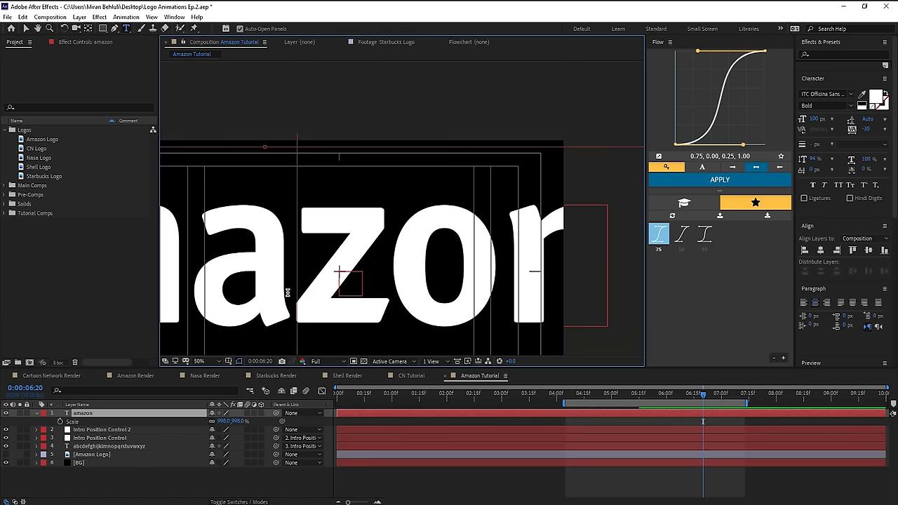
left_click(356, 296, "shift")
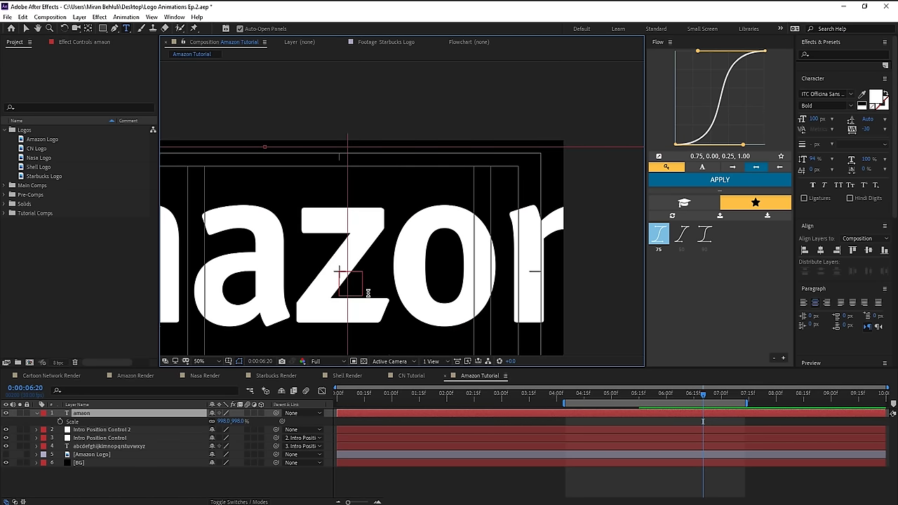
- Put a space in place of the deleted z and set its tracking to 84 so the letters frame the alphabet's z
key("BackSpace")
type("z")
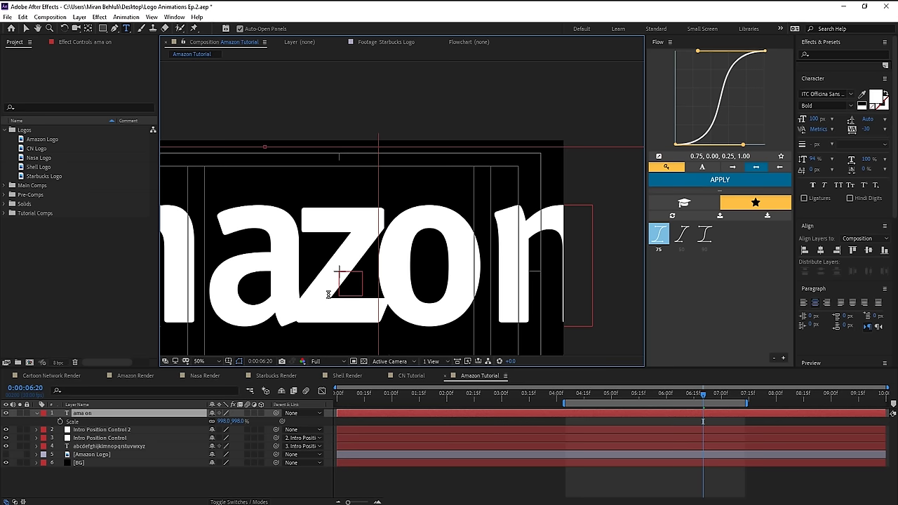
left_click_drag(296, 288, 245, 298)
left_click_drag(872, 133, 897, 134)
left_click(187, 415)
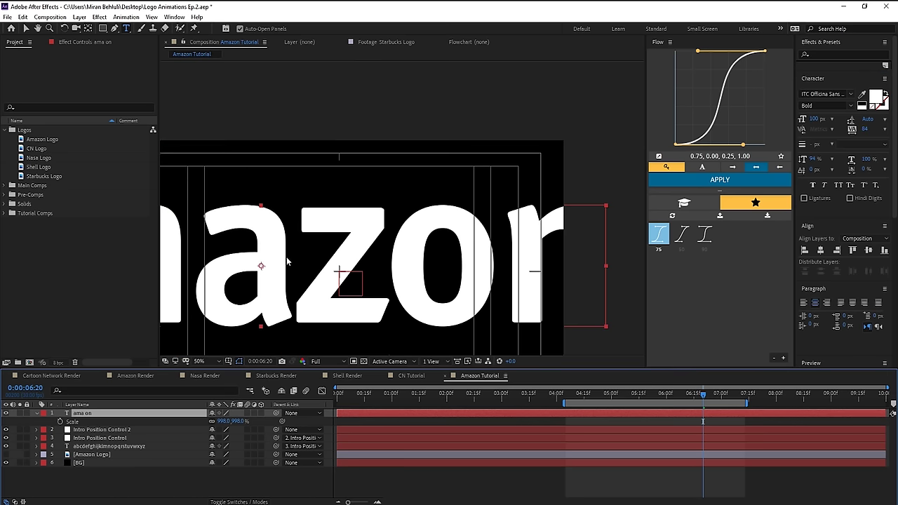
key("v")
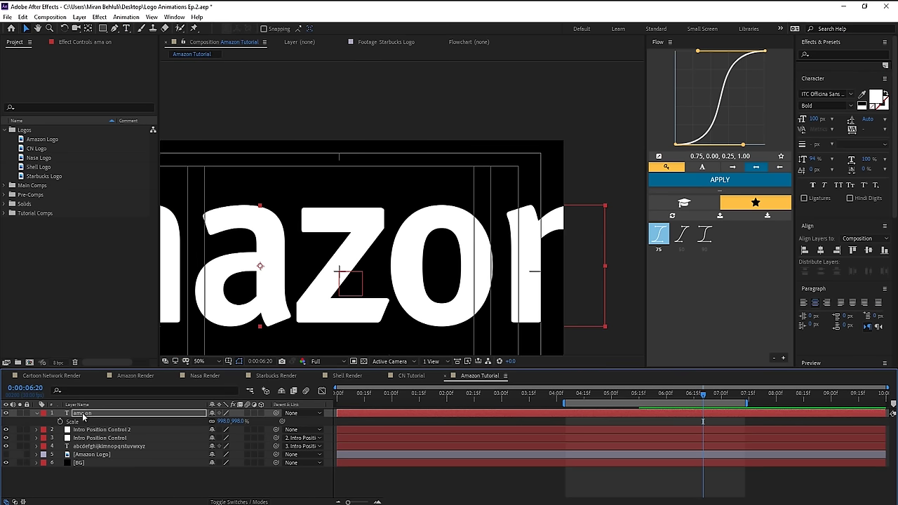
- Parent the ama on text layer to the alphabet text layer
left_click(83, 414)
left_click(37, 413)
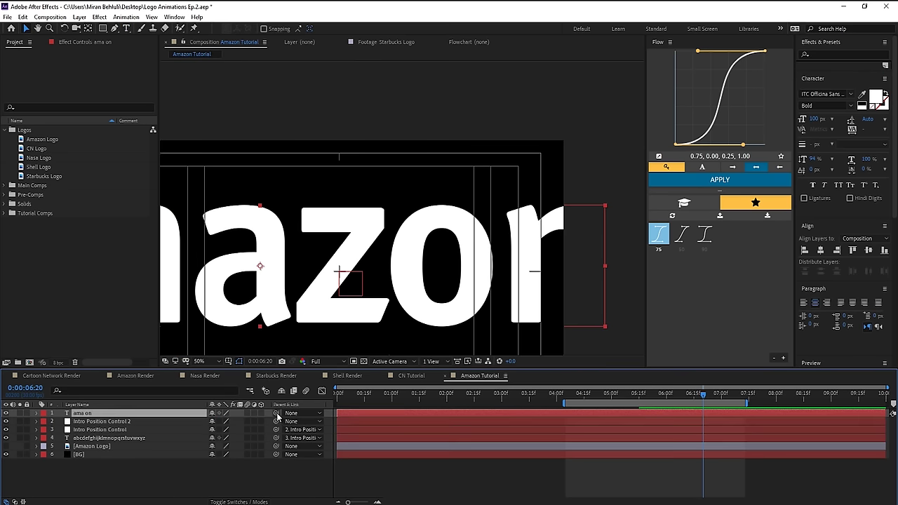
left_click_drag(278, 417, 121, 439)
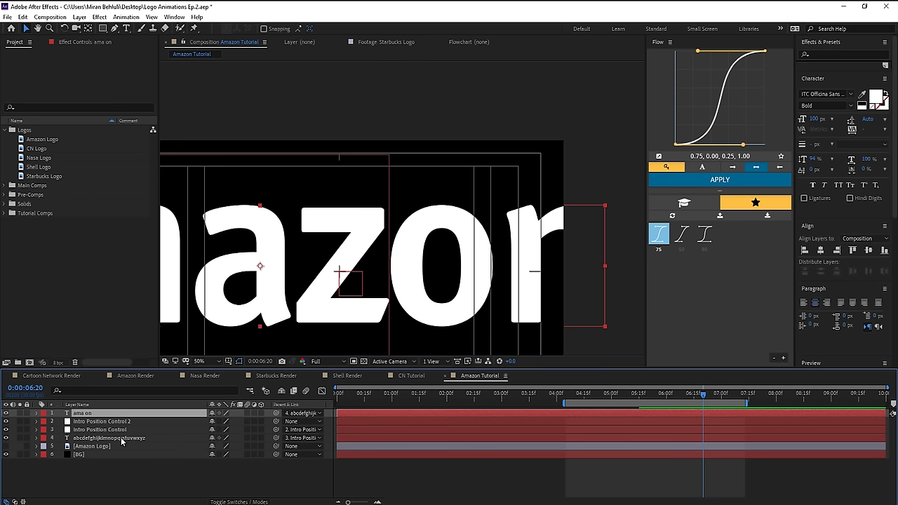
- Duplicate the Intro Position Control 2 null and rename the copy End Scale Control
left_click(126, 422)
key("p")
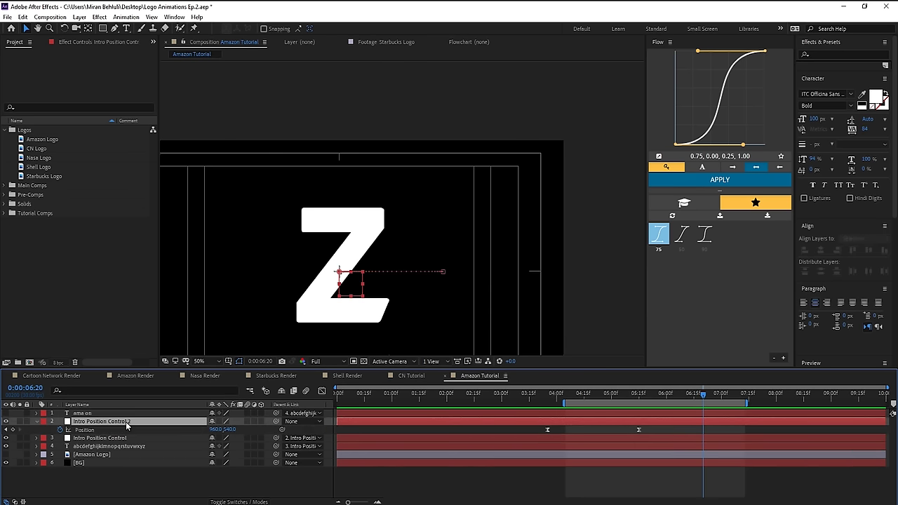
key("ctrl+d")
key("Return")
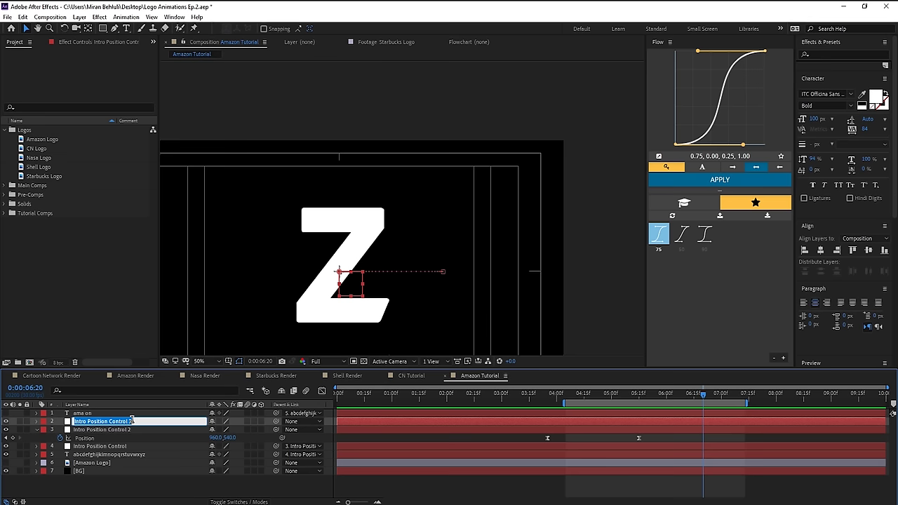
type("End Scale Contro")
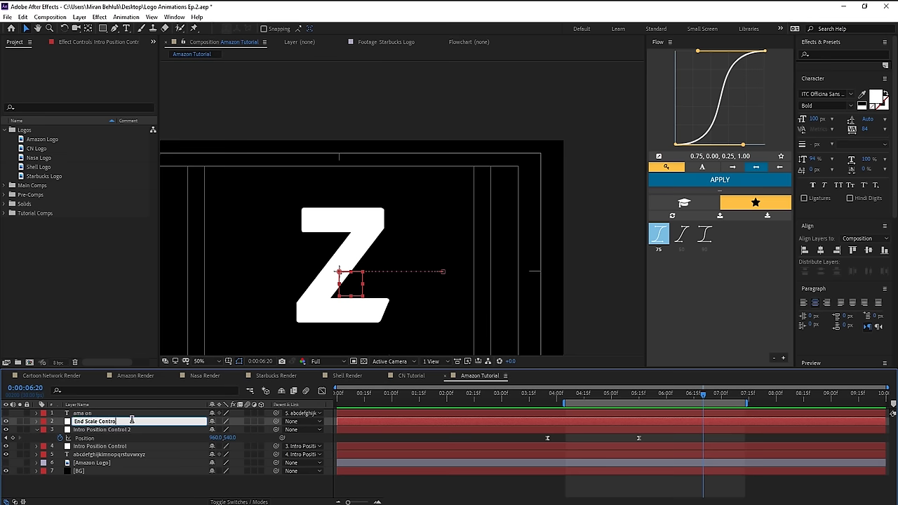
type("l")
key("Return")
- Rename the original Intro Position Control 2 null as Intro Extra Slide and collapse its properties
left_click(126, 428)
key("Return")
type("Intro Extra Slide")
key("Return")
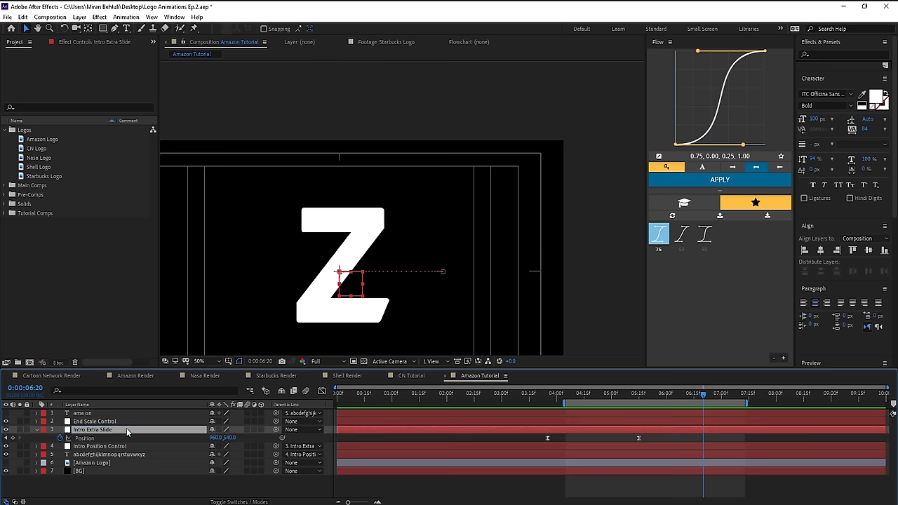
key("Return")
key("Return")
key("u")
- Remove all position keyframes from the End Scale Control null
left_click(135, 421)
key("u")
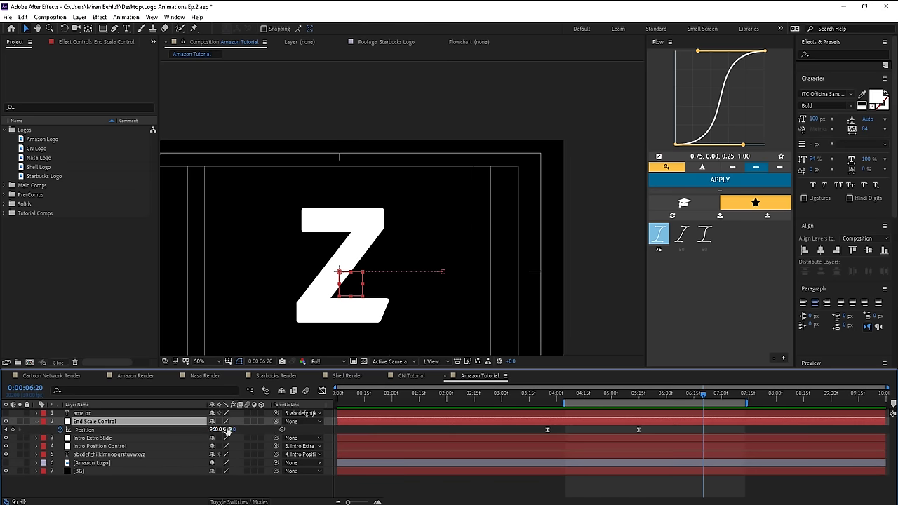
left_click(60, 429)
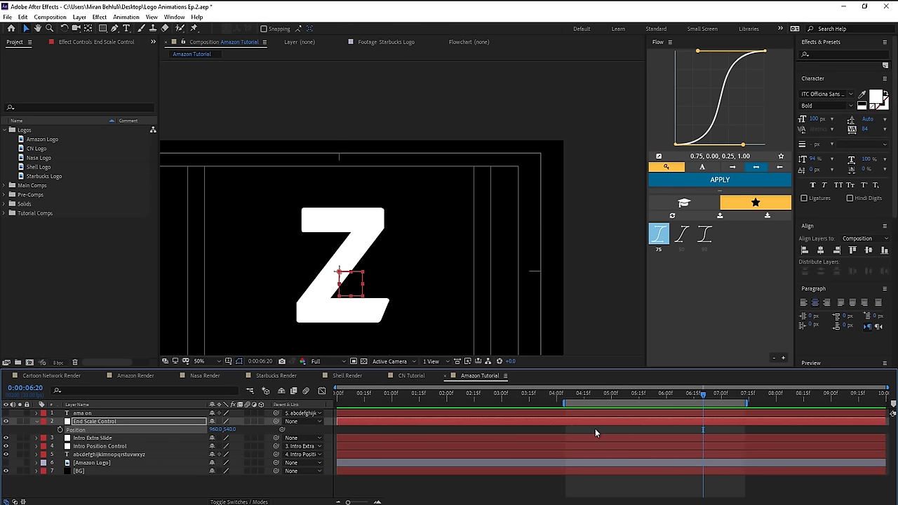
- Parent Intro Extra Slide to End Scale Control and make the ama on text layer visible again
left_click(117, 423)
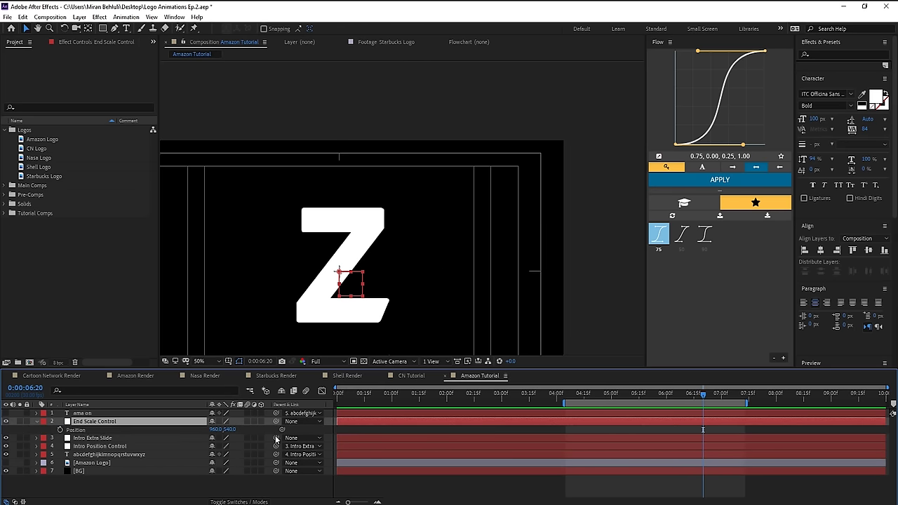
left_click_drag(219, 436, 102, 425)
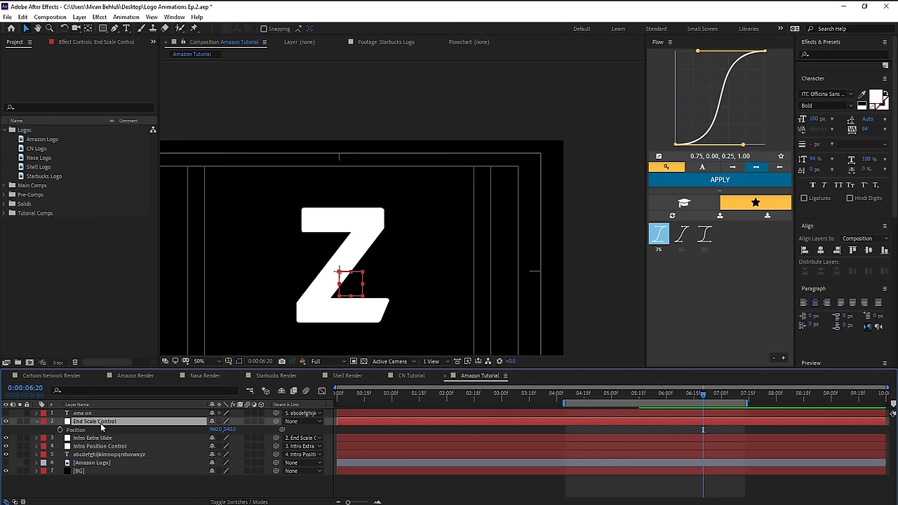
left_click(7, 413)
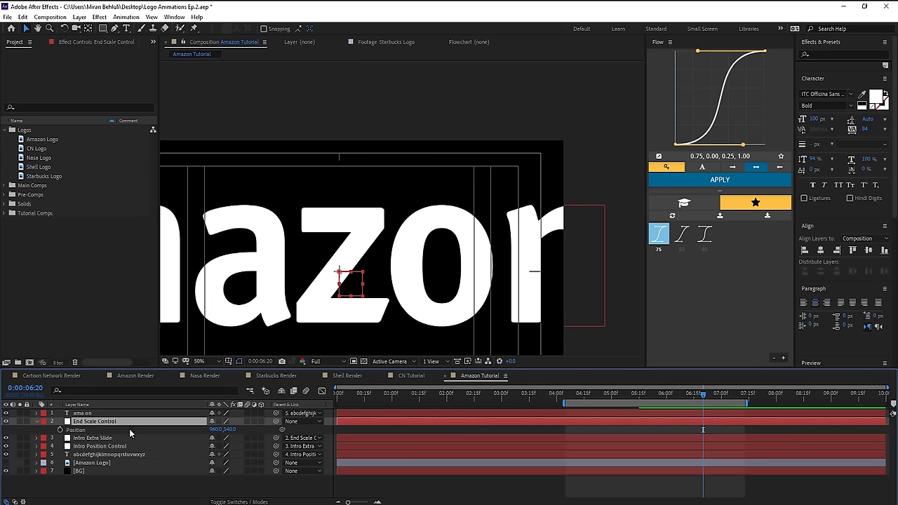
- Add position and scale keyframes to End Scale Control at 0:00:06:12
mouse_move(702, 394)
left_mouse_down()
mouse_move(561, 394)
mouse_move(654, 393)
mouse_move(578, 395)
mouse_move(725, 409)
mouse_move(617, 405)
mouse_move(694, 409)
left_mouse_up()
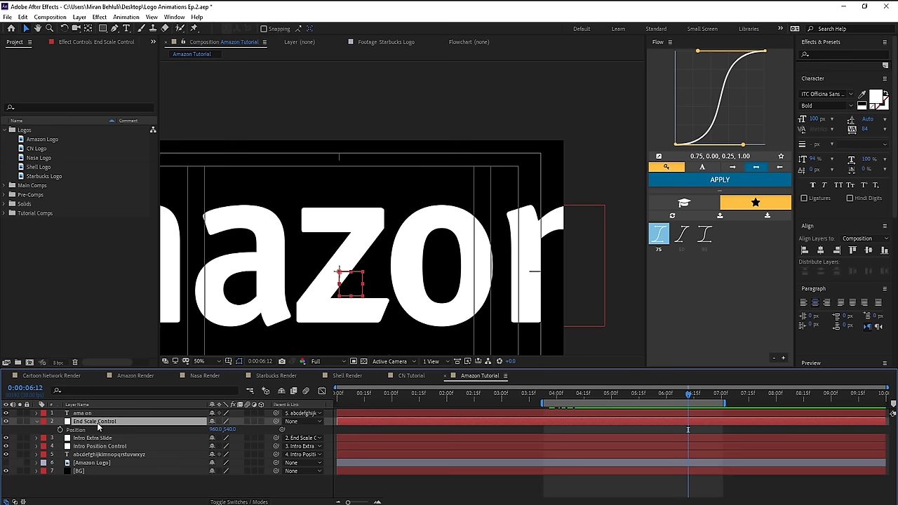
key("shift+s")
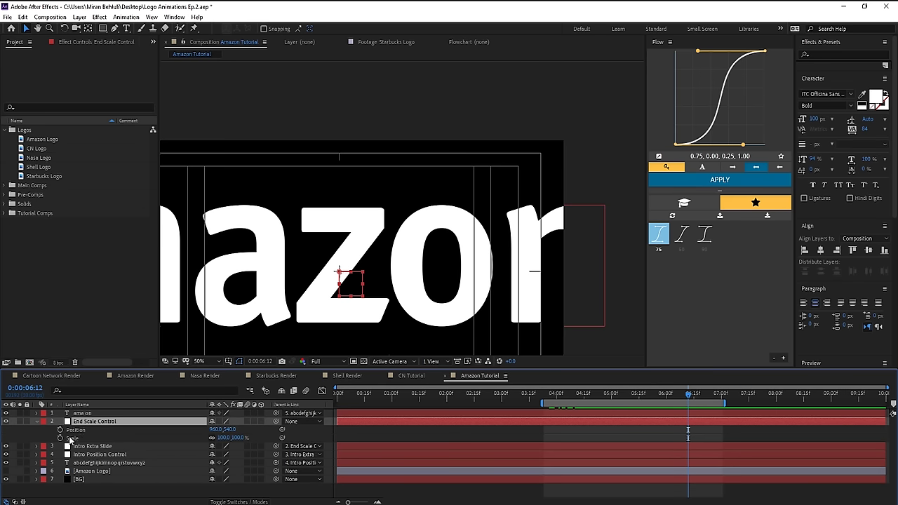
left_click_drag(60, 430, 60, 439)
- Move End Scale Control's position and scale keyframes to 0:00:05:05, just before Intro Extra Slide's last position keyframe
left_click(652, 446)
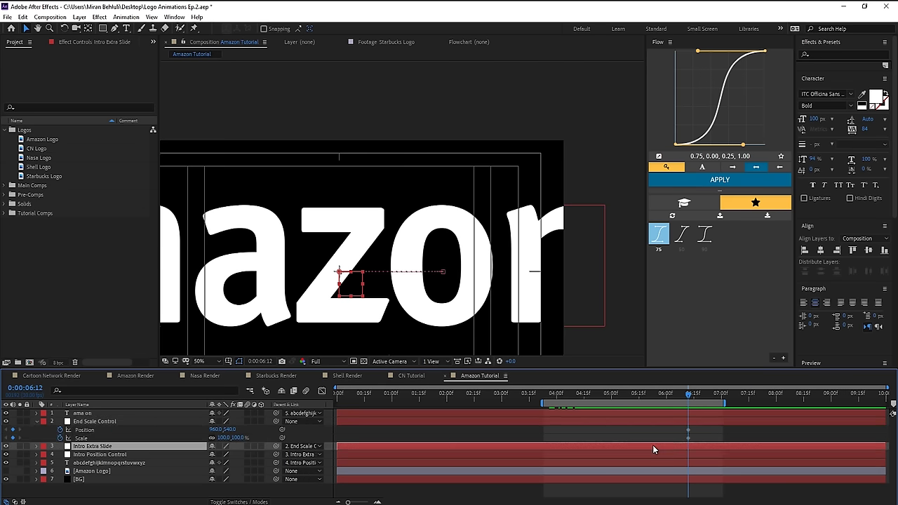
key("p")
left_click(638, 395)
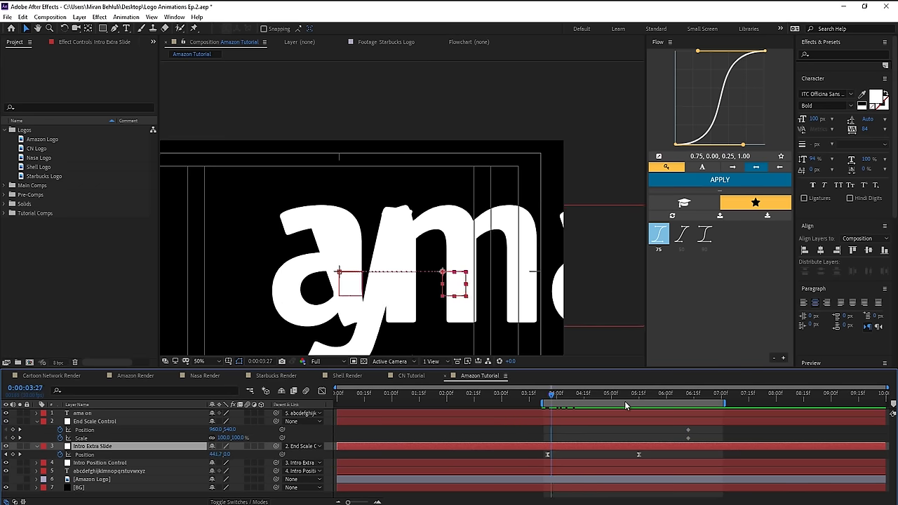
key("shift+Page_Up")
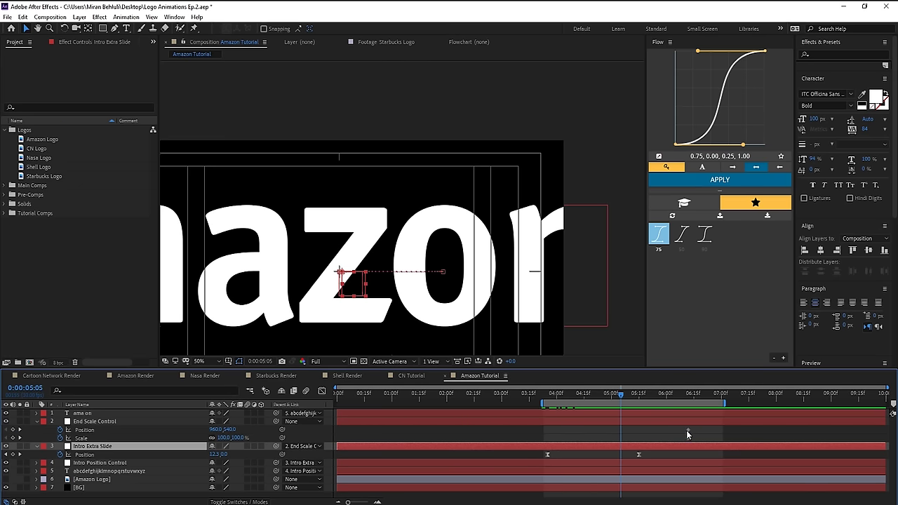
left_click_drag(687, 430, 626, 429)
left_click(639, 431)
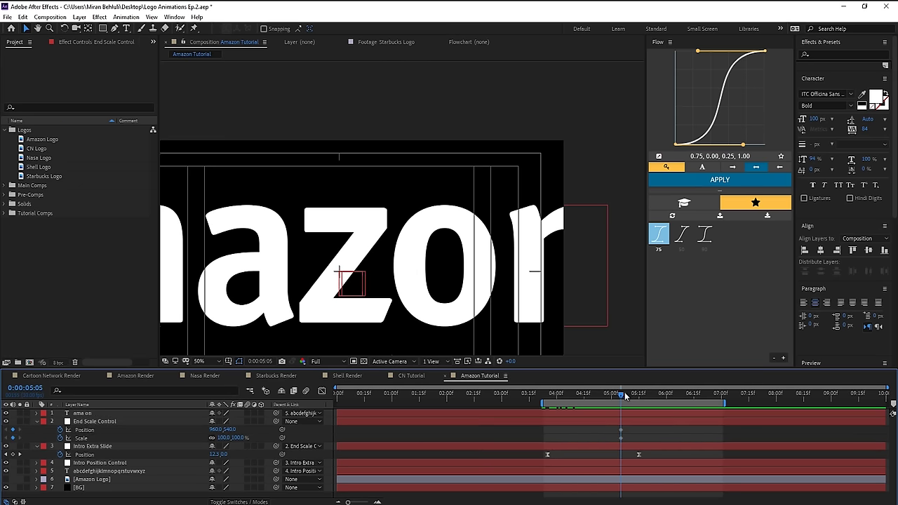
- Set End Scale Control's scale to 15% at 0:00:07:00
left_click_drag(623, 396, 722, 397)
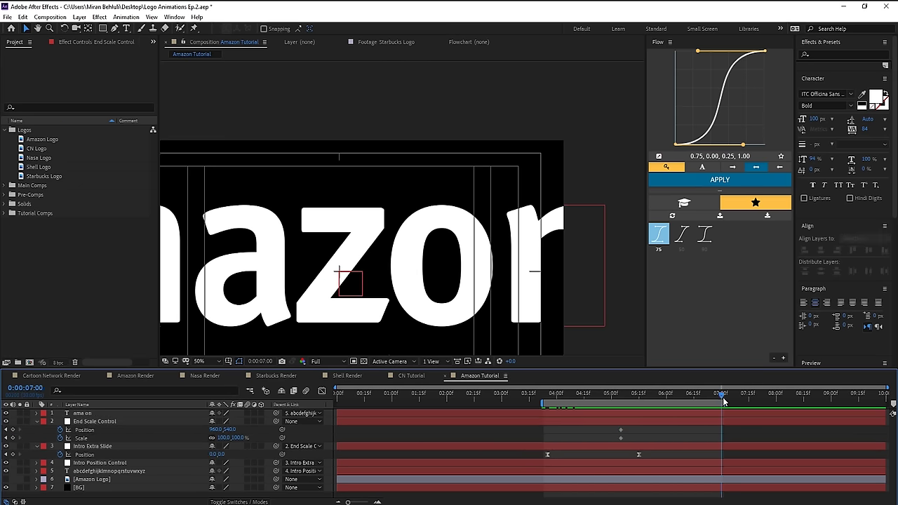
left_click(678, 420)
left_click_drag(239, 437, 205, 440)
- Center the shrunken amazon word by setting End Scale Control's position to 1008, 540 at 0:00:07:00, and preview the animation
left_click(228, 361)
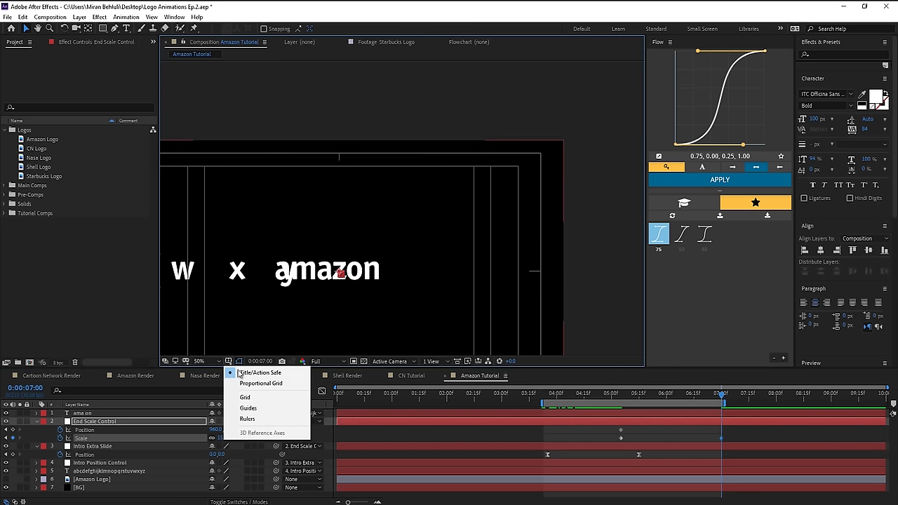
left_click(254, 372)
scroll(342, 274, "up", 2)
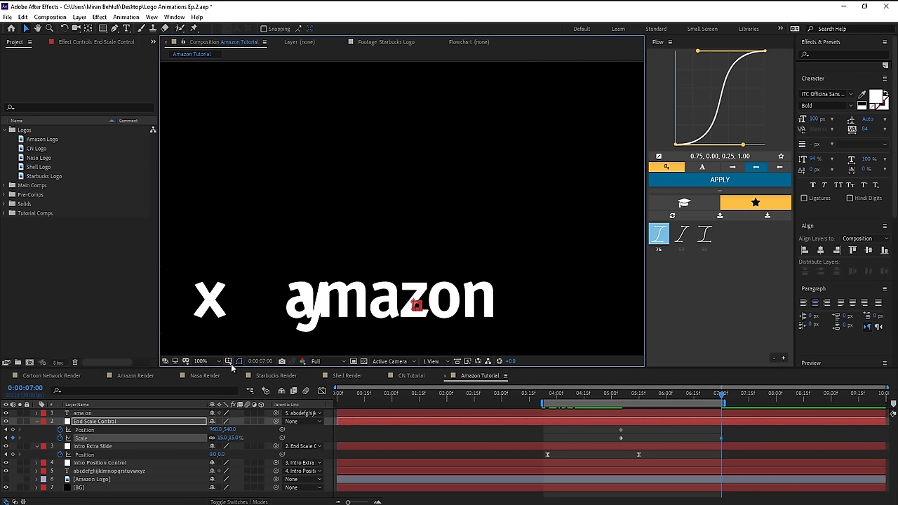
scroll(455, 319, "down", 4)
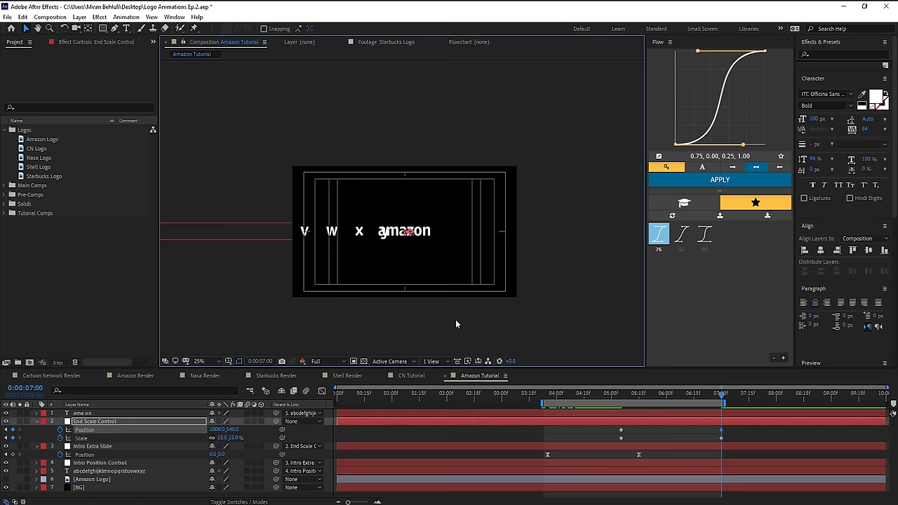
key("space")
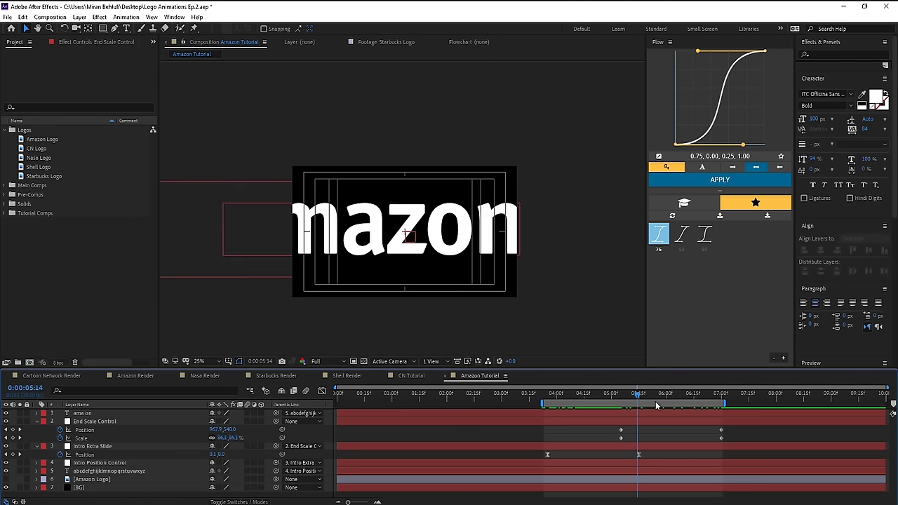
- At 0:00:05:05, draw a rectangular mask around the z on the alphabet text layer to hide its other letters
left_click(298, 233)
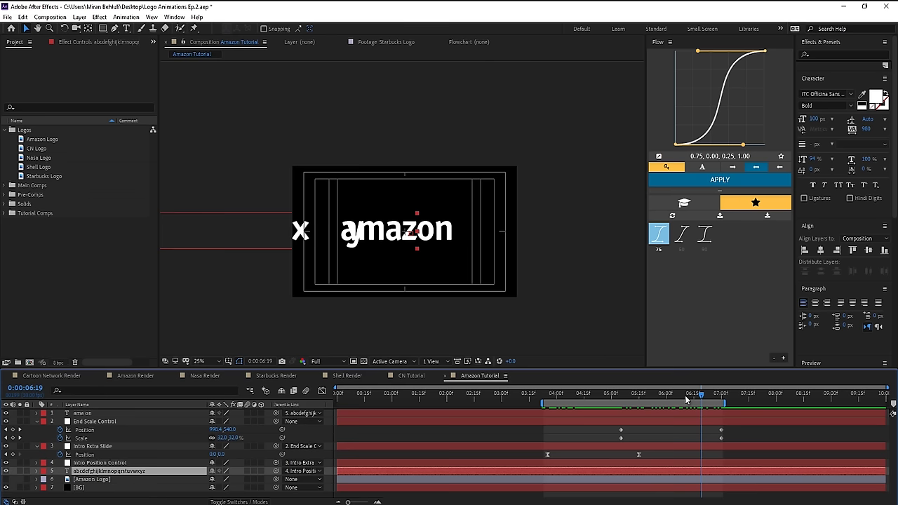
left_click_drag(686, 399, 620, 395)
left_click(611, 447)
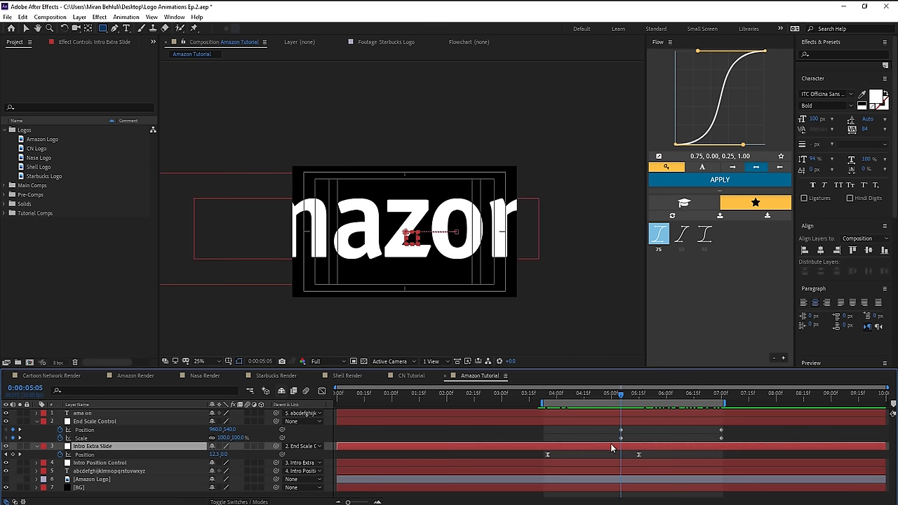
left_click(98, 471)
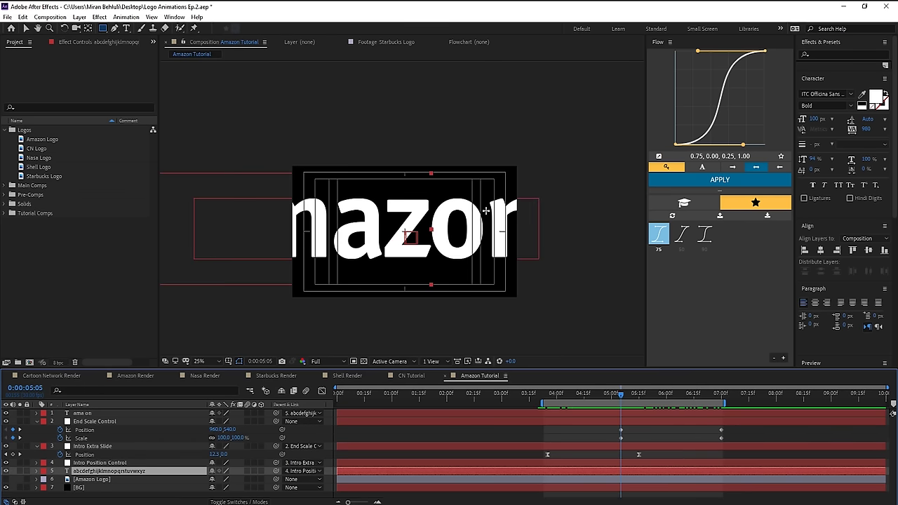
left_click_drag(432, 192, 382, 268)
key("v")
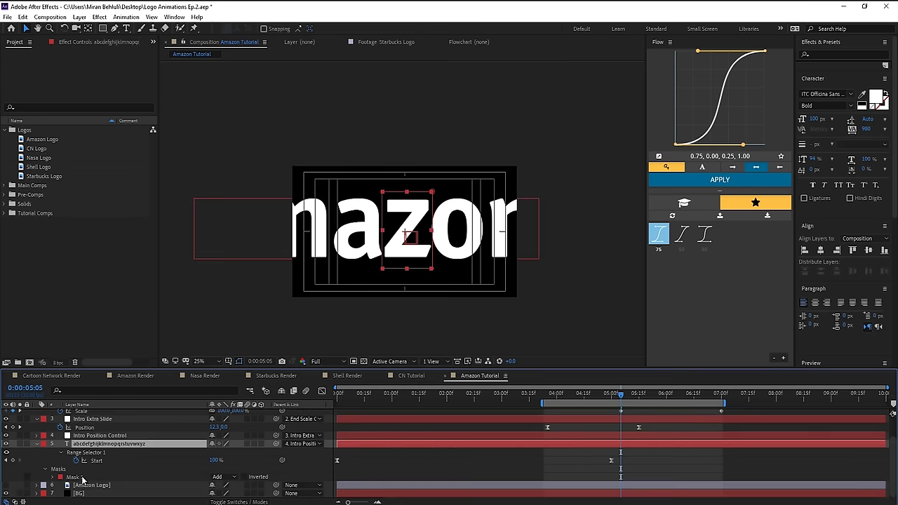
- Show the alphabet layer's mask properties and add a Mask Path keyframe at 0:00:05:05
key("u")
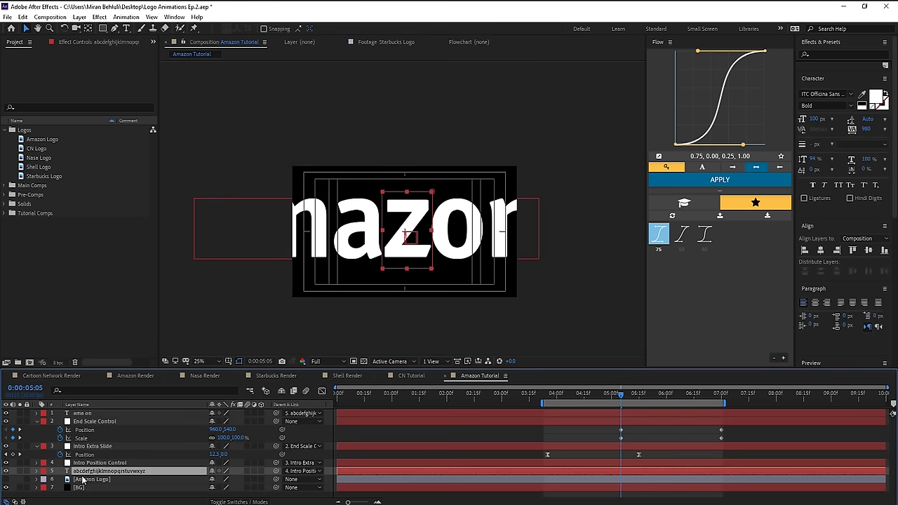
key("m")
key("m")
key("m")
scroll(87, 470, "down", 2)
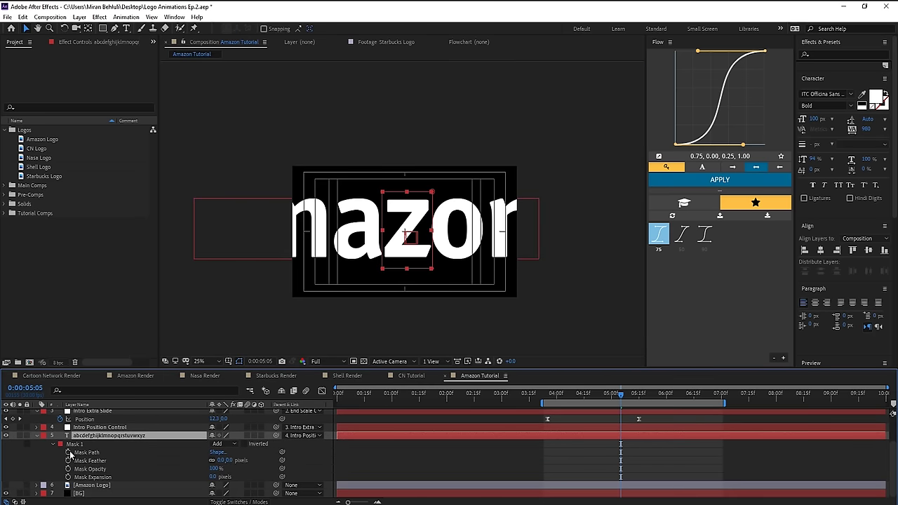
left_click(69, 452)
- One frame earlier, at 0:00:05:04, stretch the mask's left edge far outward to uncover the rest of the alphabet
key("Page_Up")
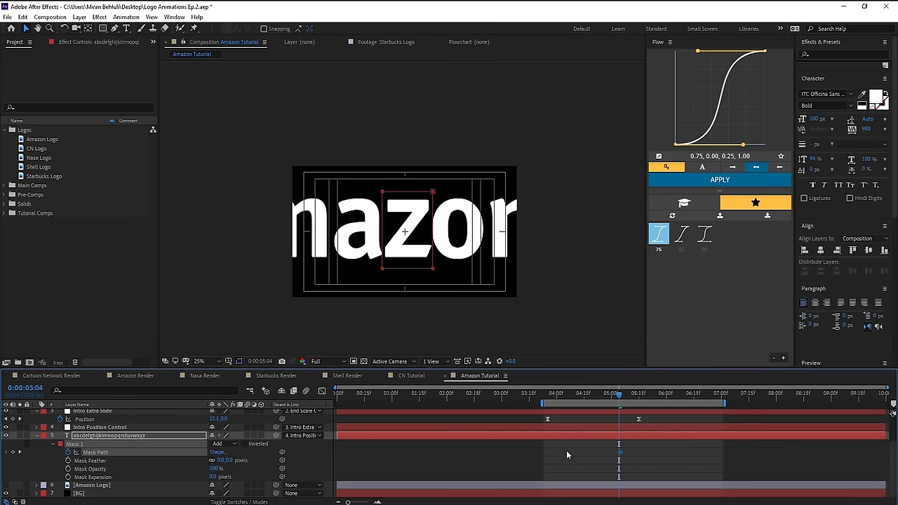
scroll(460, 258, "down", 6)
scroll(395, 239, "up", 2)
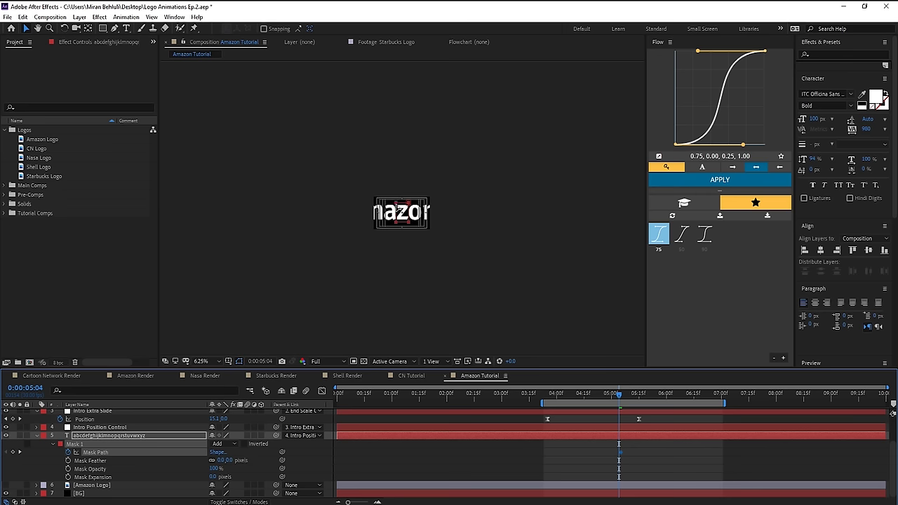
left_click(399, 206)
scroll(401, 209, "down", 2)
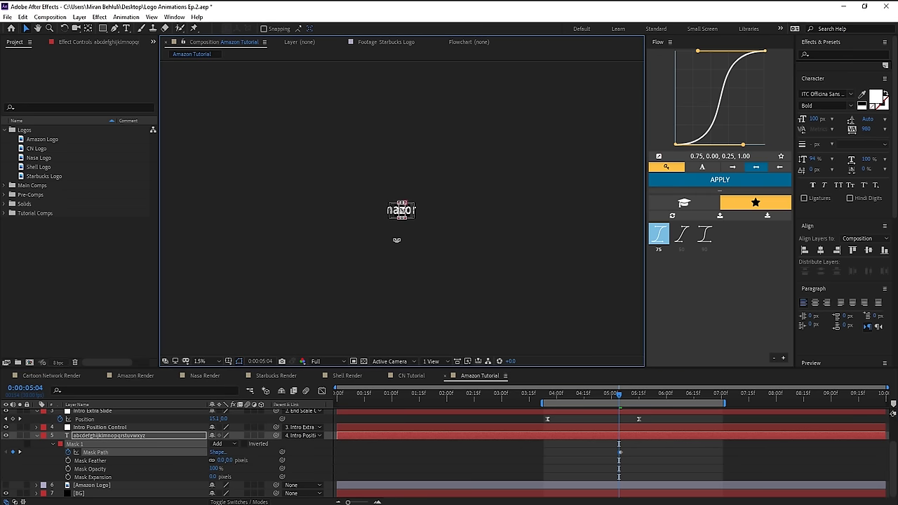
left_click_drag(401, 209, 2, 228)
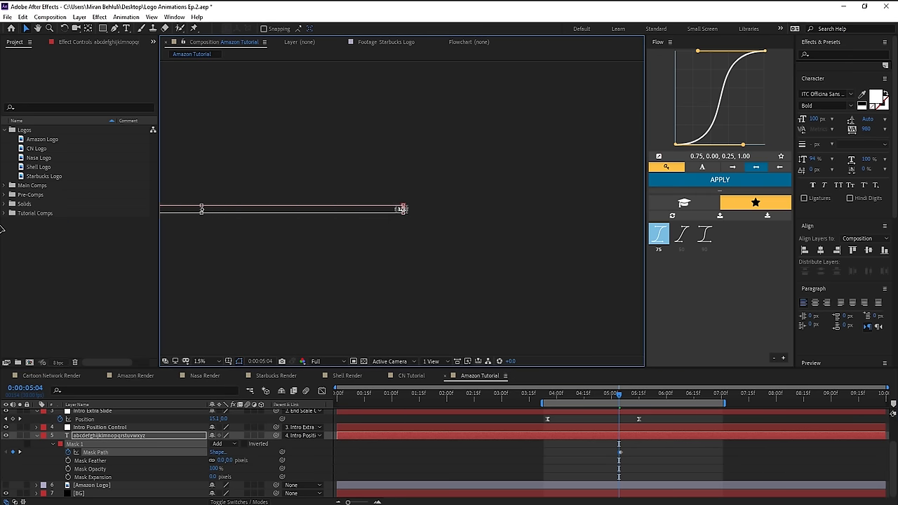
- Widen the alphabet layer's mask near 0:00:00:10 to cover the early letters and check its coverage up to 0:00:01:15
left_click_drag(615, 393, 357, 404)
left_click_drag(393, 396, 402, 395)
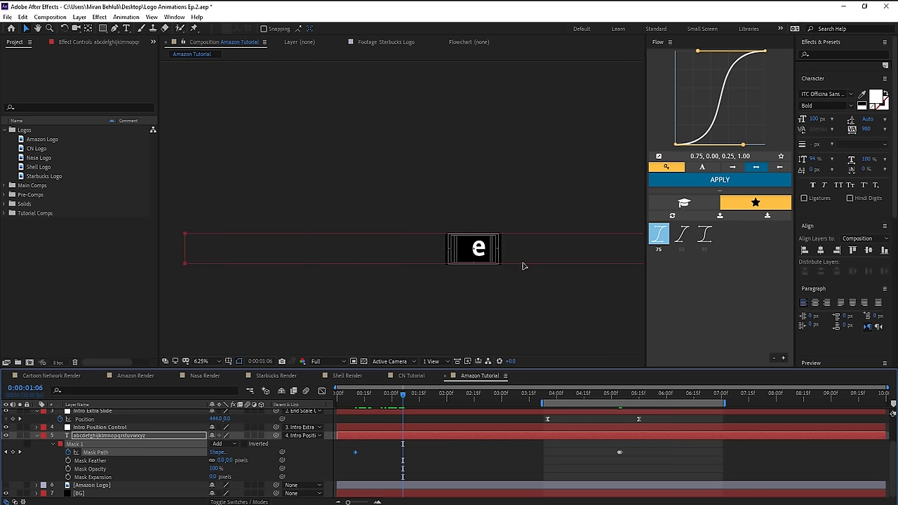
scroll(527, 267, "up", 1)
left_click_drag(549, 268, 351, 267)
left_click_drag(398, 395, 419, 409)
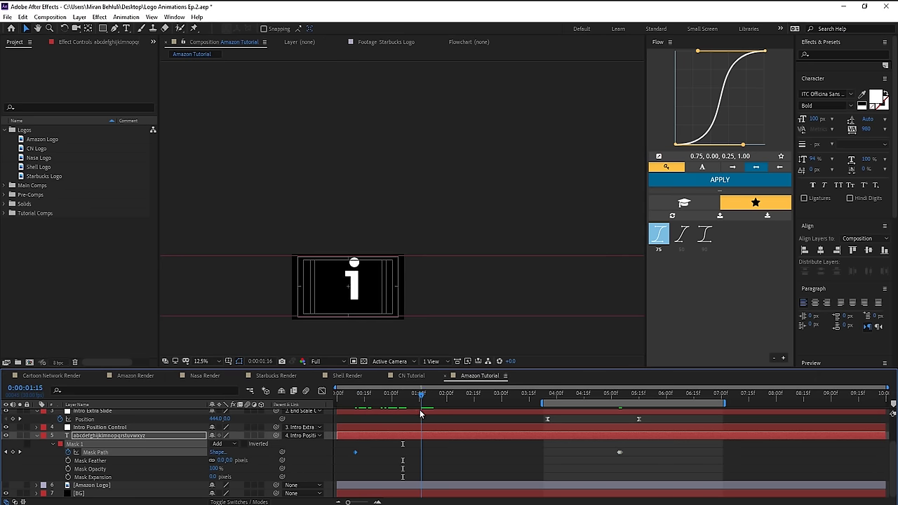
- Raise the alphabet mask's top edge at 0:00:01:15 to clear the dot of the i, and move that keyframe to 0:00:05:04
double_click(413, 255)
left_click_drag(420, 270, 420, 265)
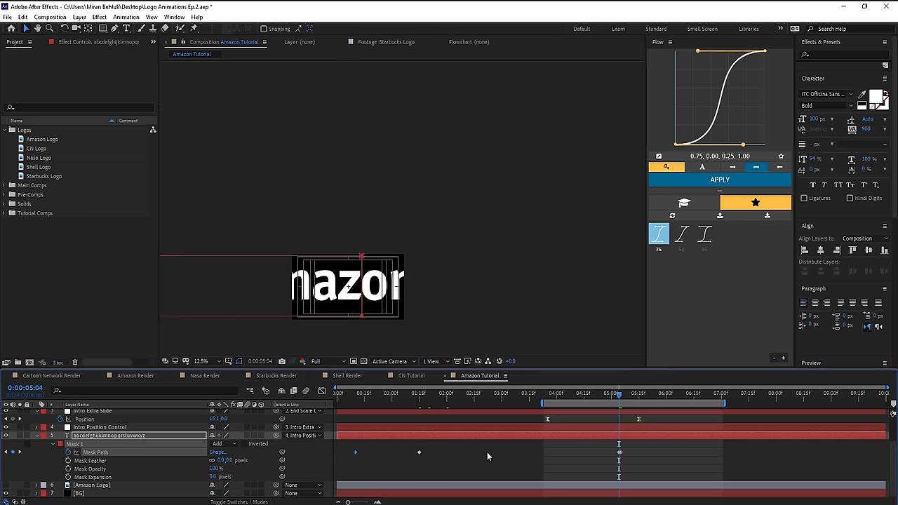
left_click_drag(419, 452, 617, 453)
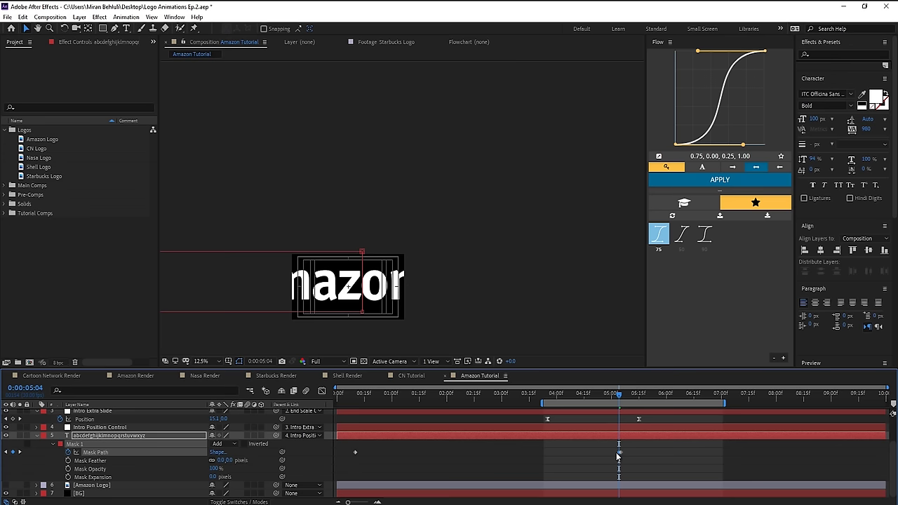
scroll(328, 305, "up", 2)
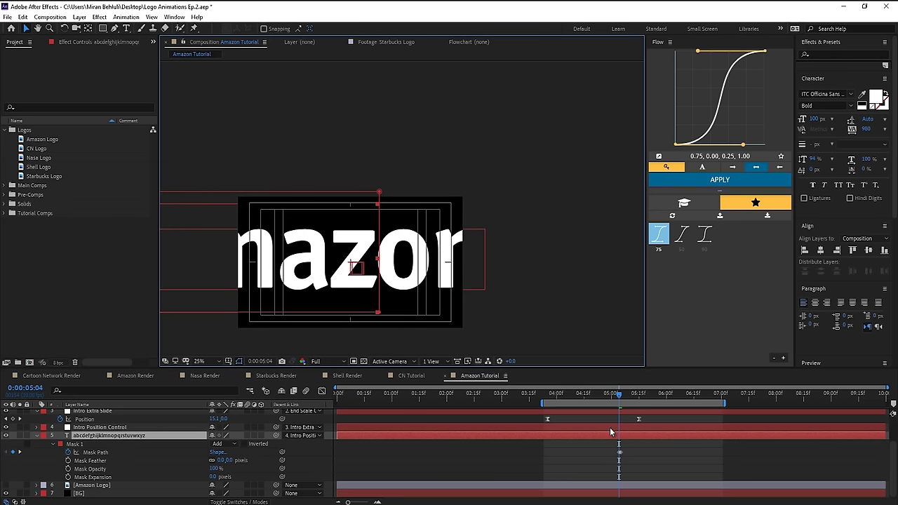
key("Page_Down")
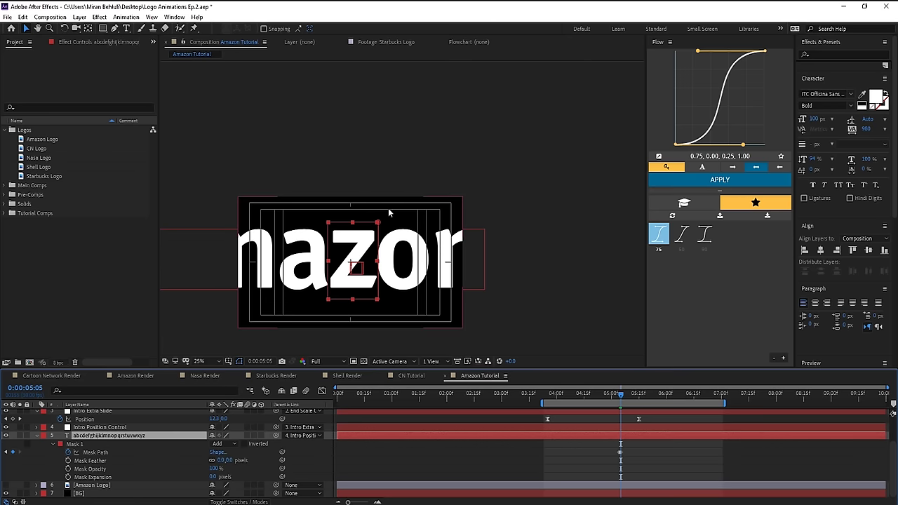
left_click_drag(585, 392, 715, 413)
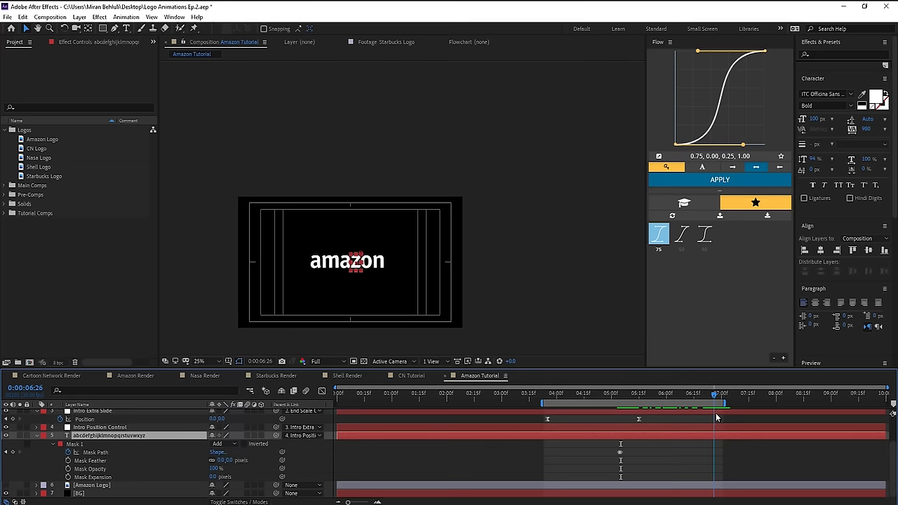
- Show End Scale Control's keyframes and apply Easy Ease to all its Position and Scale keyframes
left_click(102, 422)
key("u")
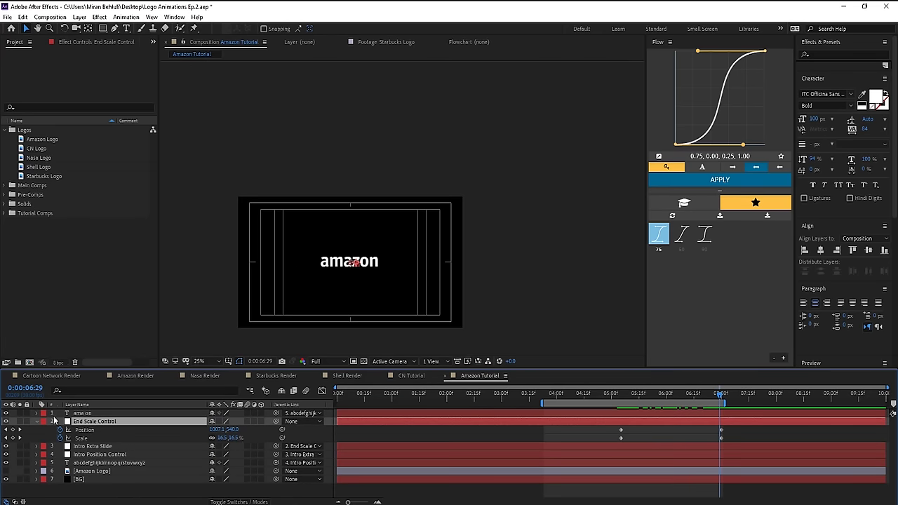
left_click_drag(734, 435, 615, 439)
right_click(622, 429)
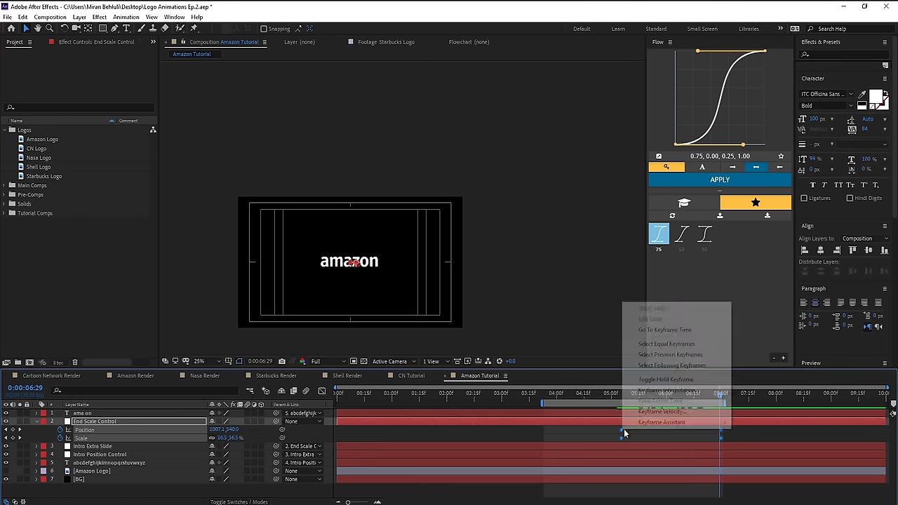
mouse_move(684, 421)
left_click(769, 455)
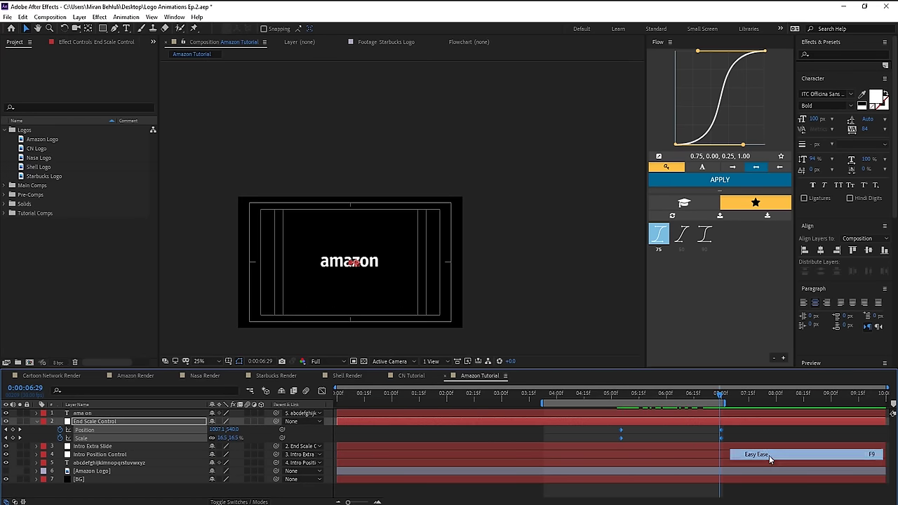
- Apply the saved Flow curve 75 to End Scale Control's starting and ending Position and Scale keyframes
left_click(690, 436)
left_click_drag(696, 427, 725, 439)
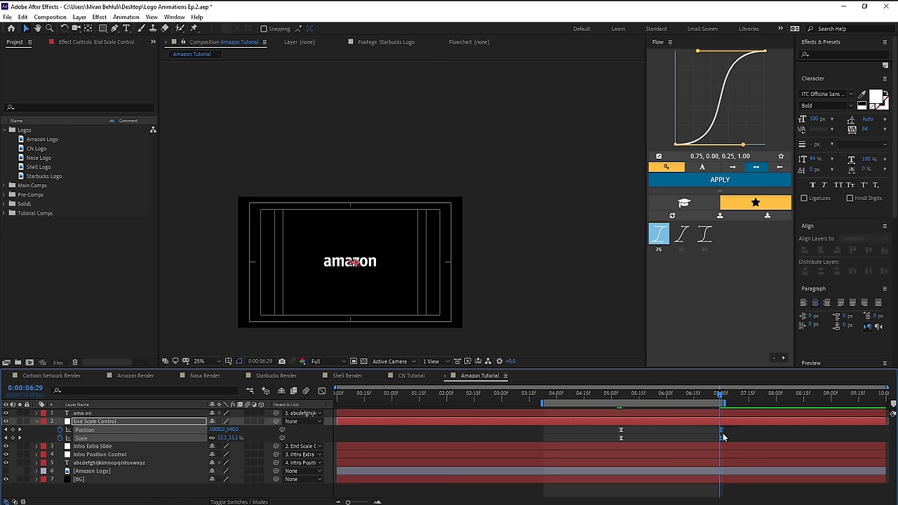
left_click(662, 245)
left_click_drag(718, 397, 577, 396)
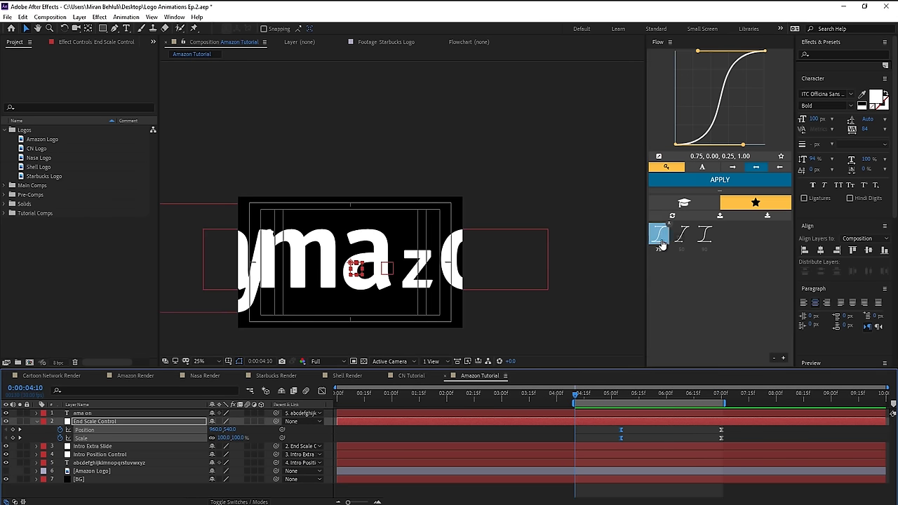
left_click(662, 243)
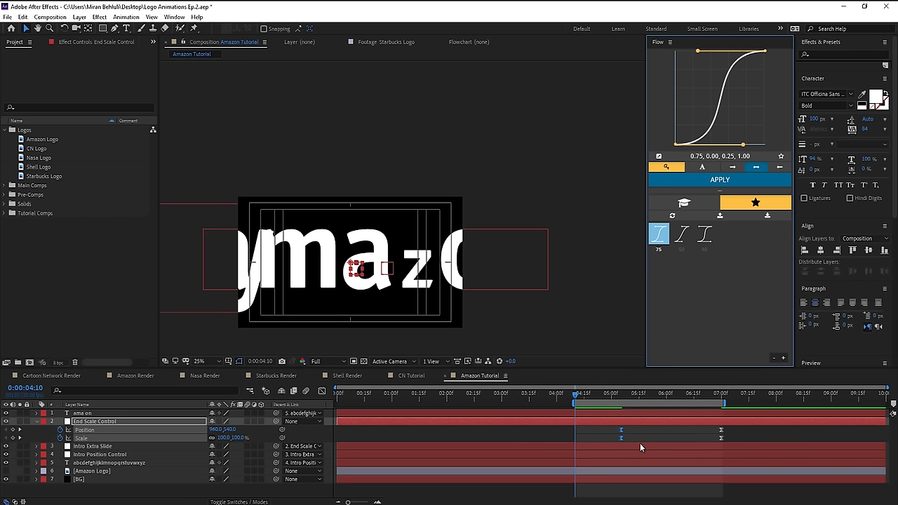
- Move all of End Scale Control's Position and Scale keyframes about ten frames earlier and check the scale-down
left_click_drag(730, 441, 622, 427)
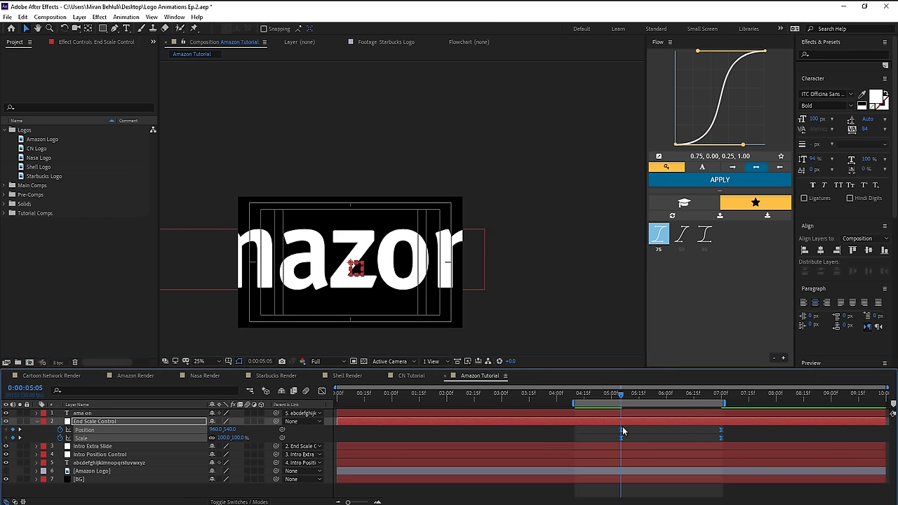
left_click_drag(620, 397, 594, 396)
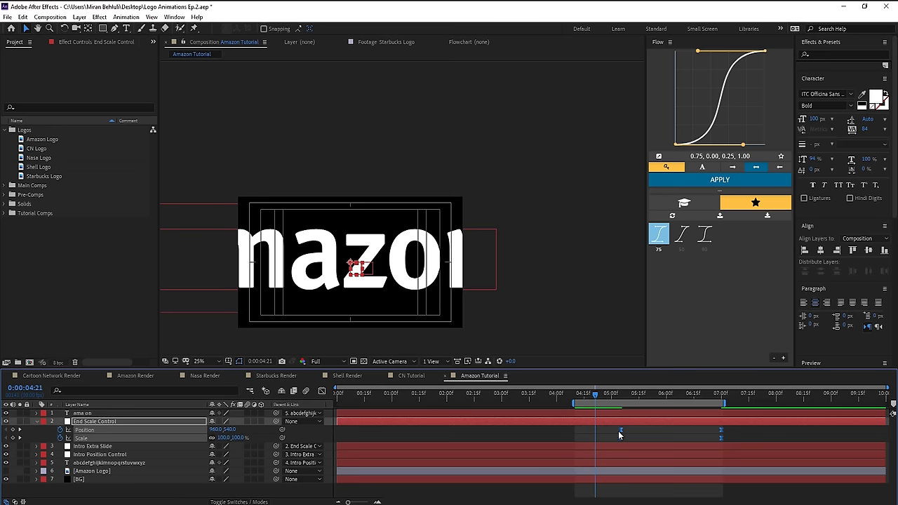
left_click_drag(621, 431, 600, 431)
left_click_drag(600, 397, 644, 402)
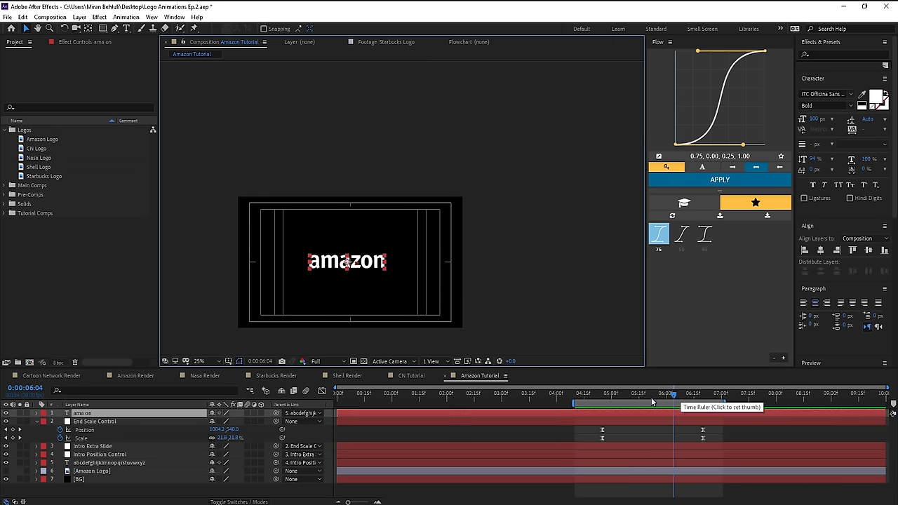
scroll(354, 272, "up", 2)
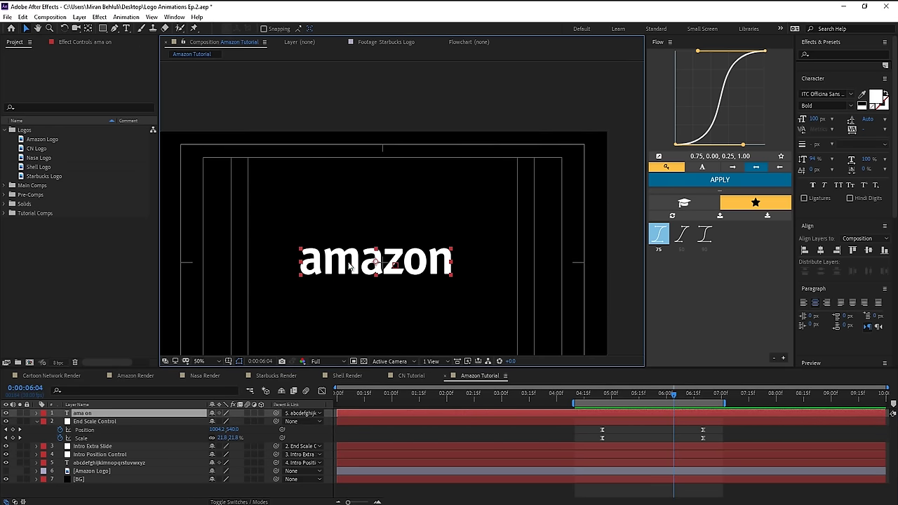
left_click_drag(672, 395, 705, 410)
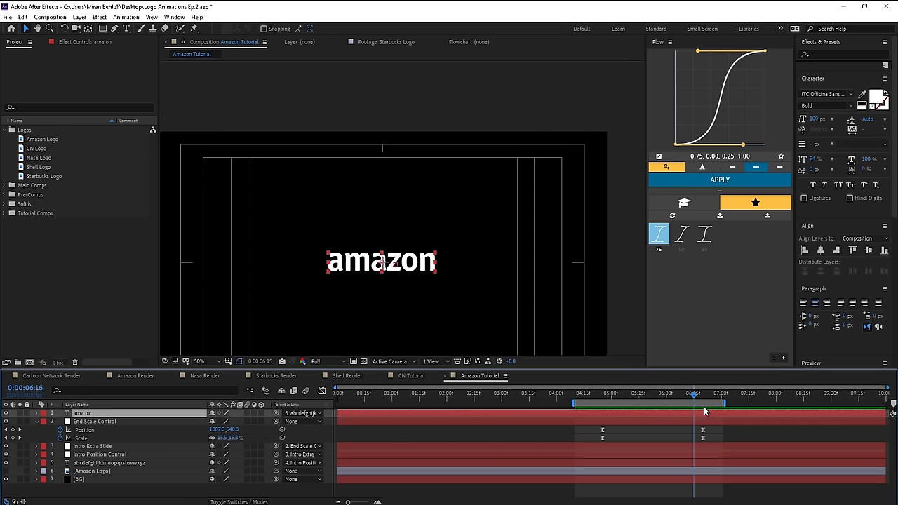
- Expand the ama on layer's text properties and add a Tracking animator
left_click(36, 413)
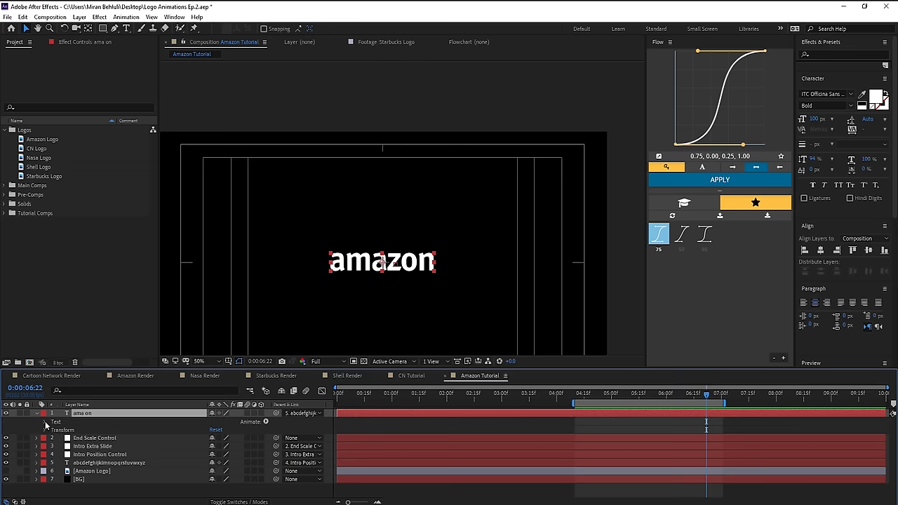
left_click(46, 421)
left_click(265, 421)
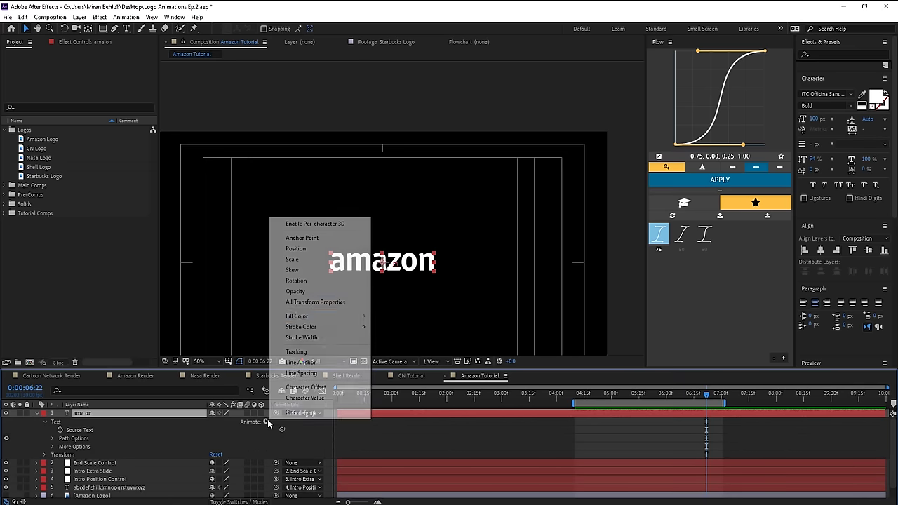
left_click(301, 350)
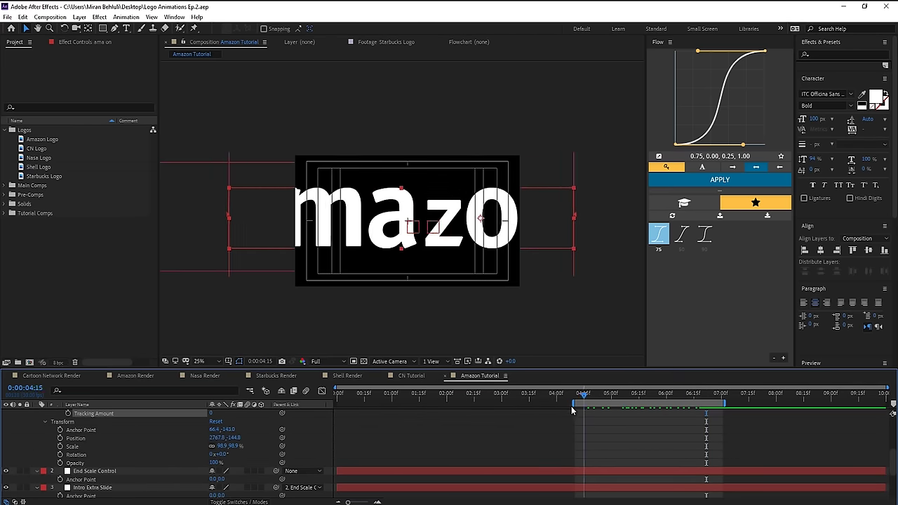
- Animate the ama on layer's Tracking Amount from 313 at about 0:00:05:15 to 0 at 0:00:07:00
left_click_drag(572, 411, 645, 421)
left_click_drag(212, 414, 403, 429)
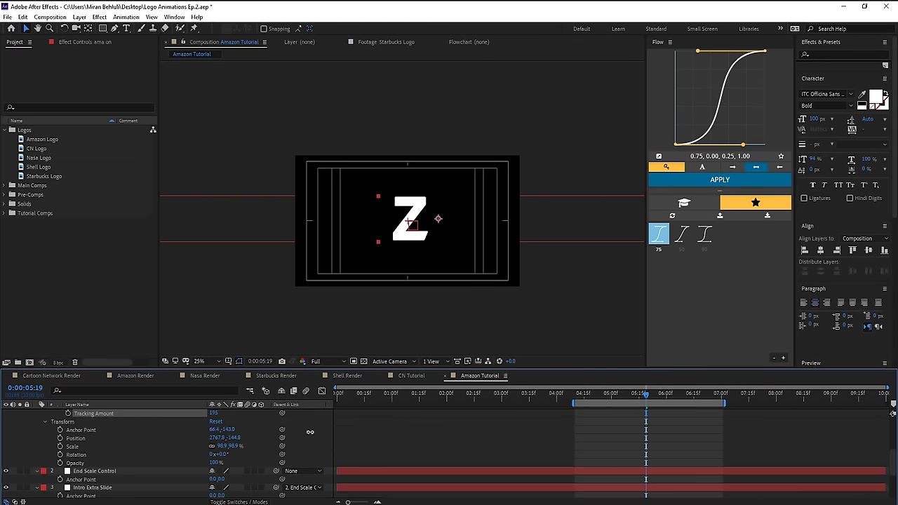
left_click_drag(309, 431, 363, 430)
left_click_drag(645, 396, 723, 411)
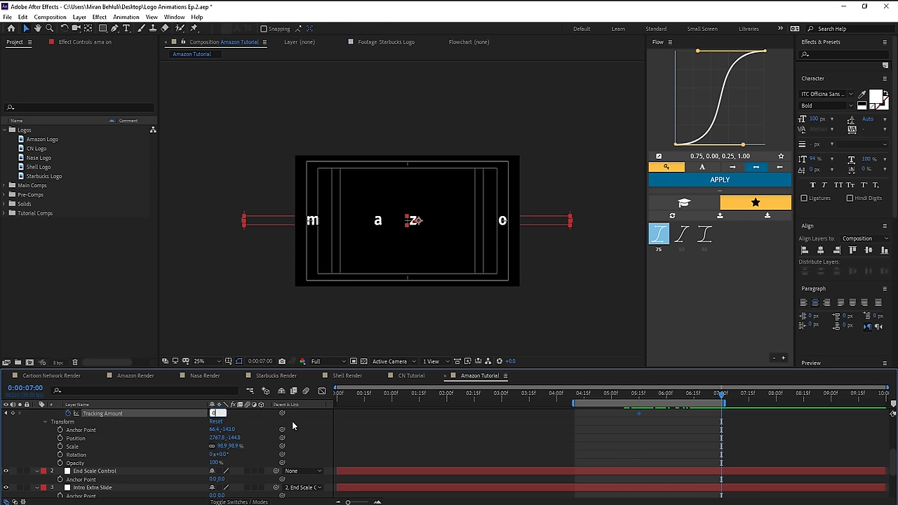
key("Return")
- Apply Easy Ease to the Tracking Amount keyframes and preview the letters closing into the amazon word
scroll(415, 428, "up", 3)
right_click(639, 463)
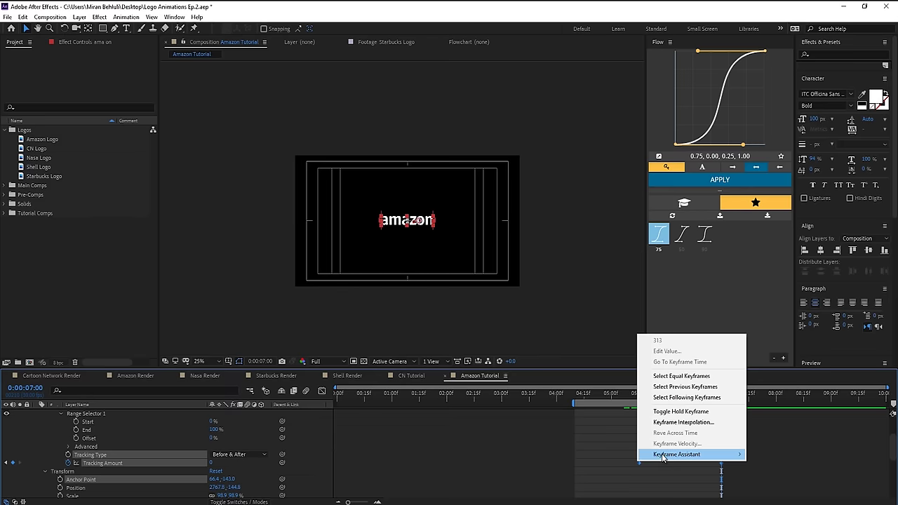
mouse_move(663, 458)
left_click(534, 390)
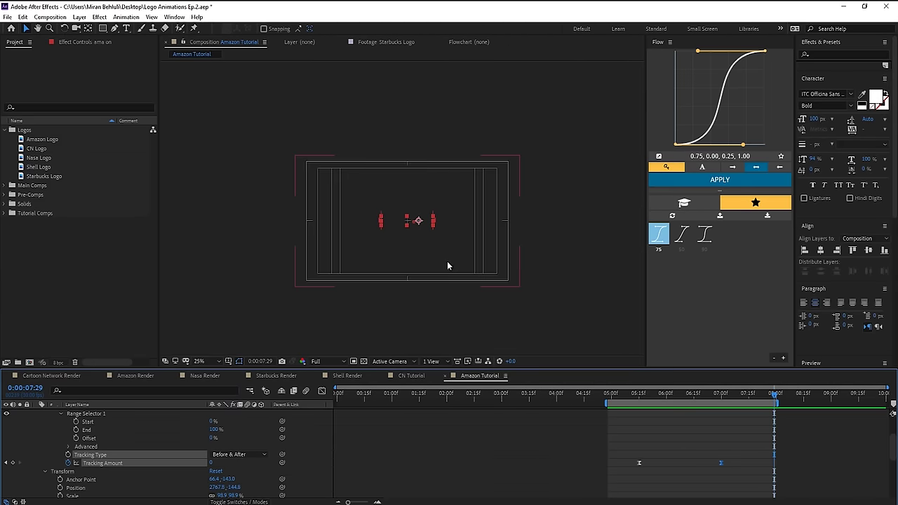
scroll(448, 264, "up", 1)
key("space")
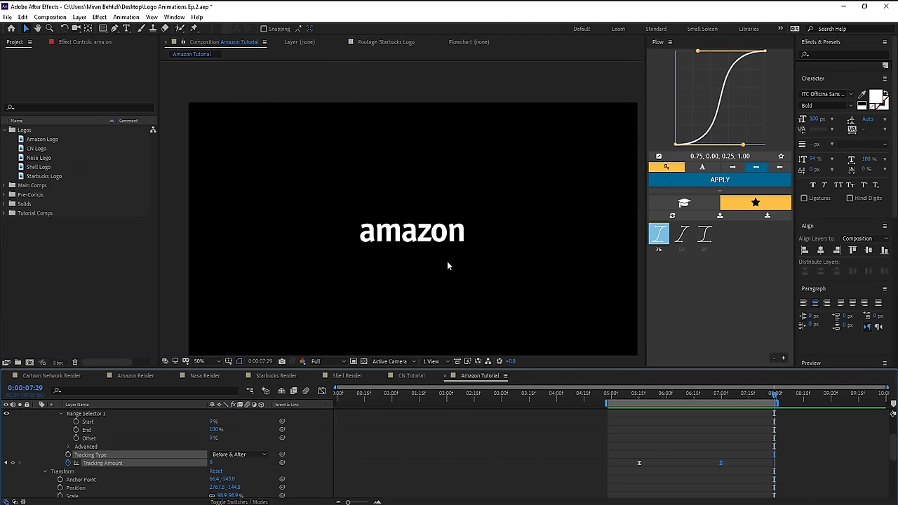
key("space")
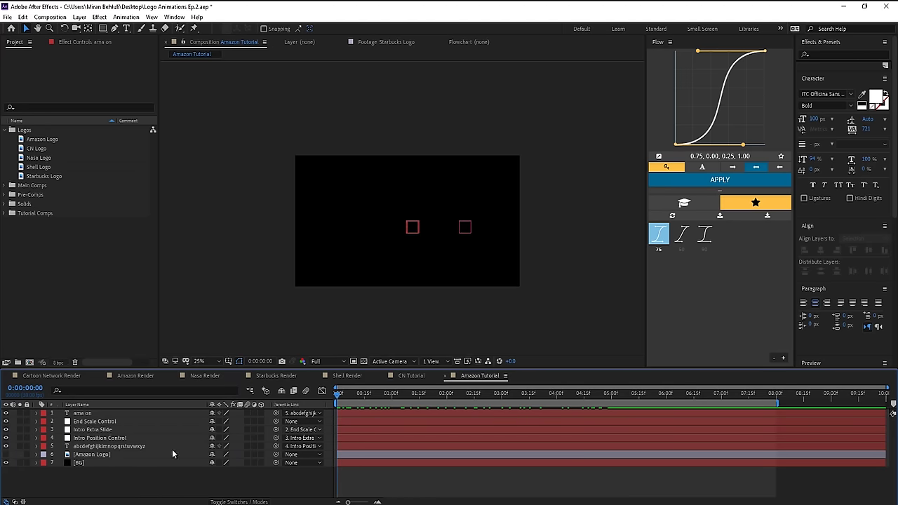
- Make the Amazon Logo layer visible and solo it
left_click(102, 463)
left_click(100, 455)
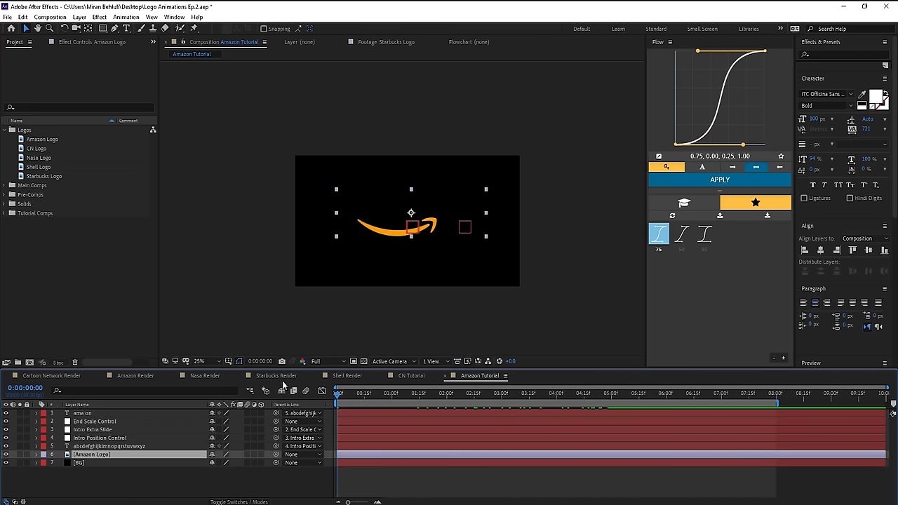
left_click(21, 455)
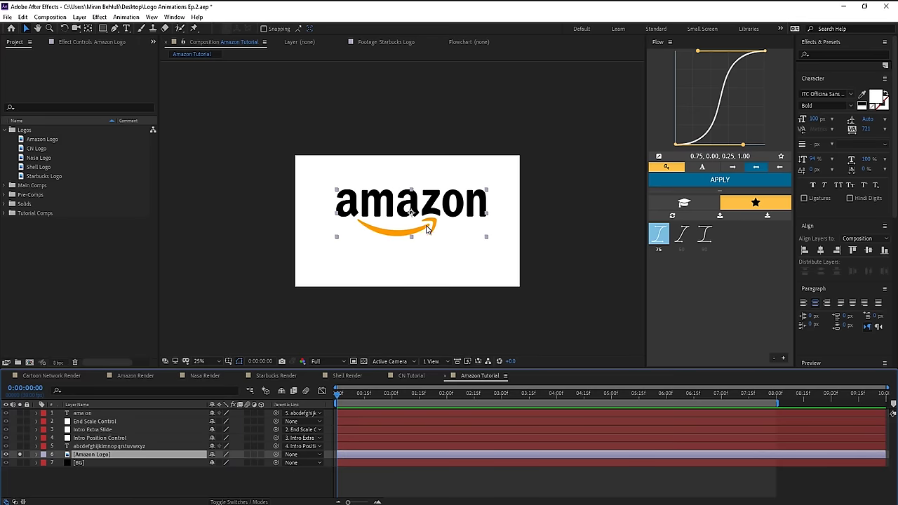
- Draw a closed curved Pen mask around the orange smile on the Amazon Logo layer, leaving out the arrowhead
scroll(438, 233, "up", 2)
left_click(114, 29)
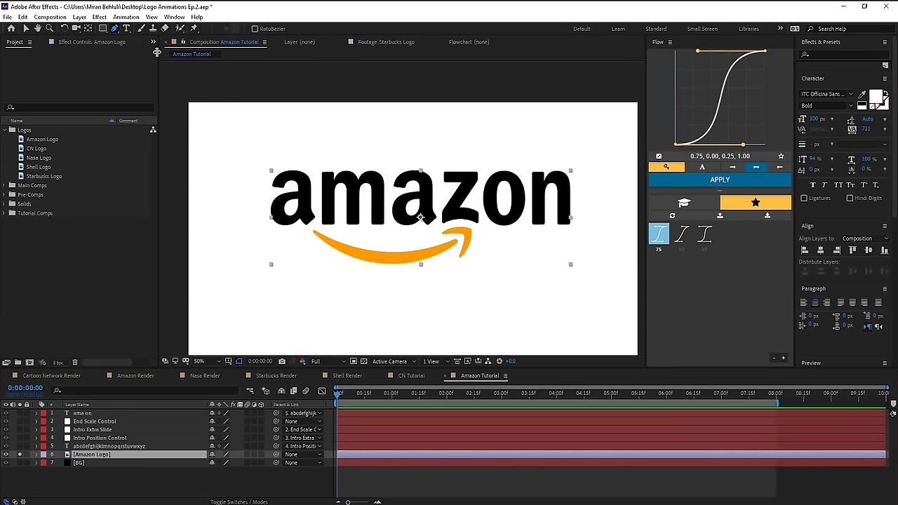
left_click(113, 29)
left_click_drag(300, 233, 313, 230)
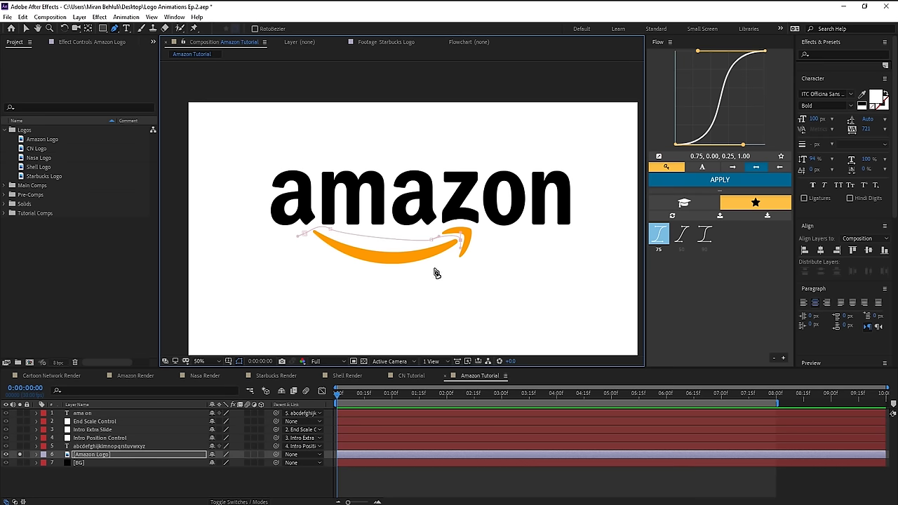
left_click_drag(443, 262, 436, 266)
- Move the Amazon Logo layer's anchor point to the smile's left tip and turn off the layer's solo
key("y")
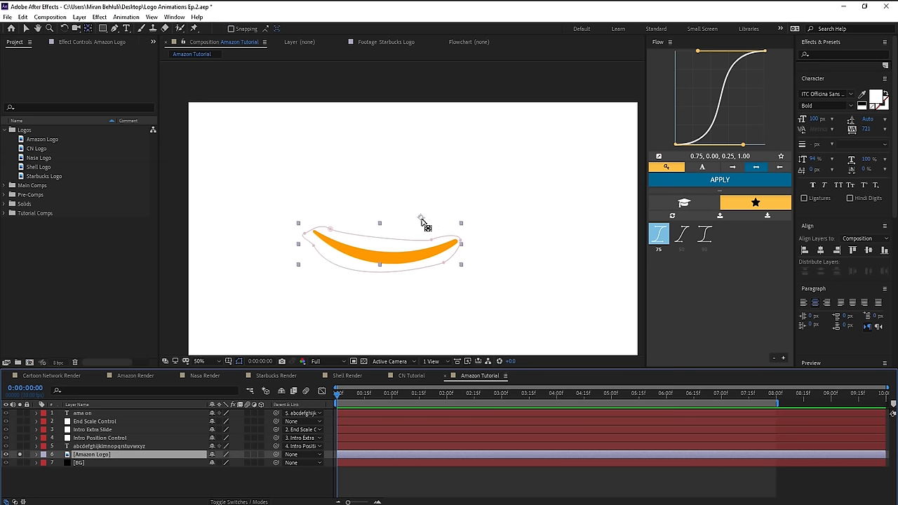
left_click_drag(414, 228, 312, 232)
scroll(315, 233, "up", 1)
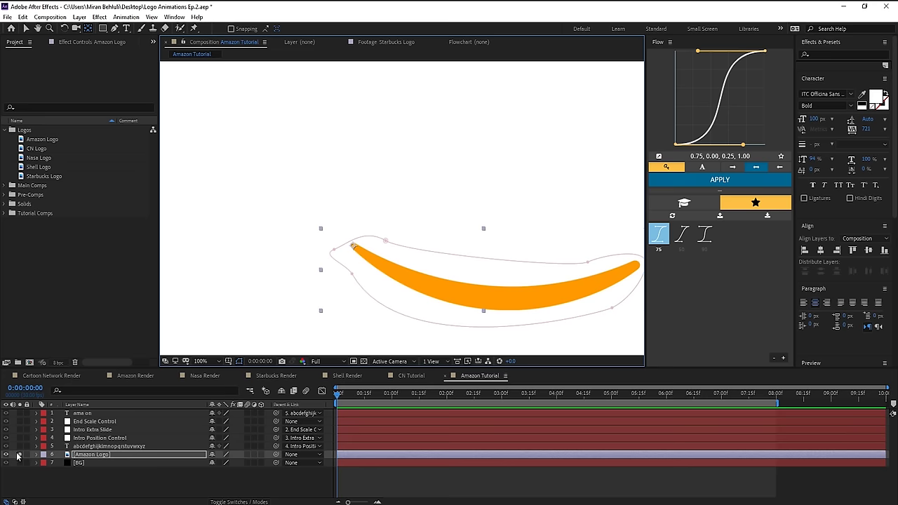
scroll(458, 315, "down", 2)
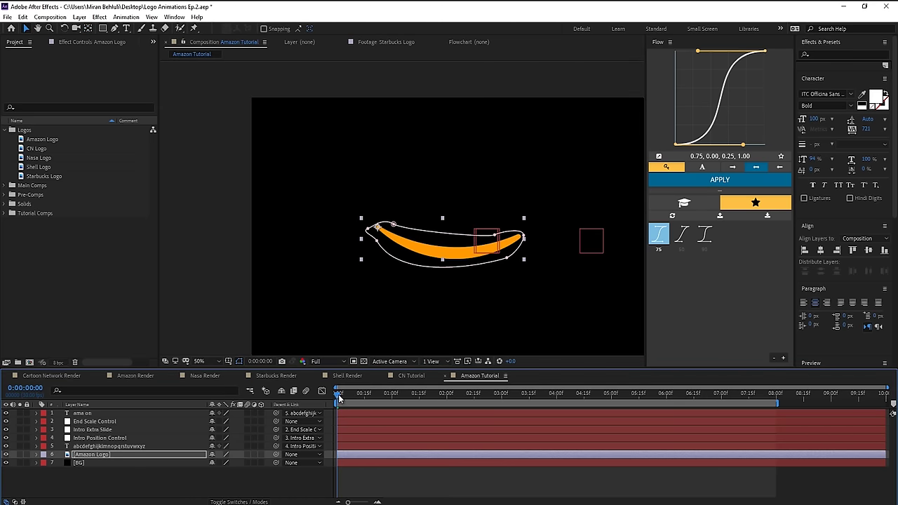
left_click_drag(339, 397, 359, 398)
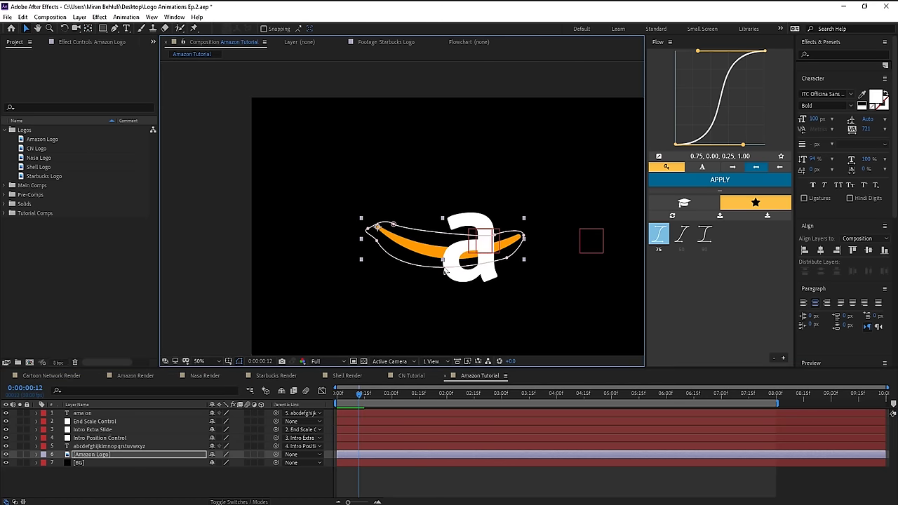
- Place the orange smile just below and to the right of the letter a, and parent the Amazon Logo layer to Intro Position Control
left_click_drag(445, 269, 561, 330)
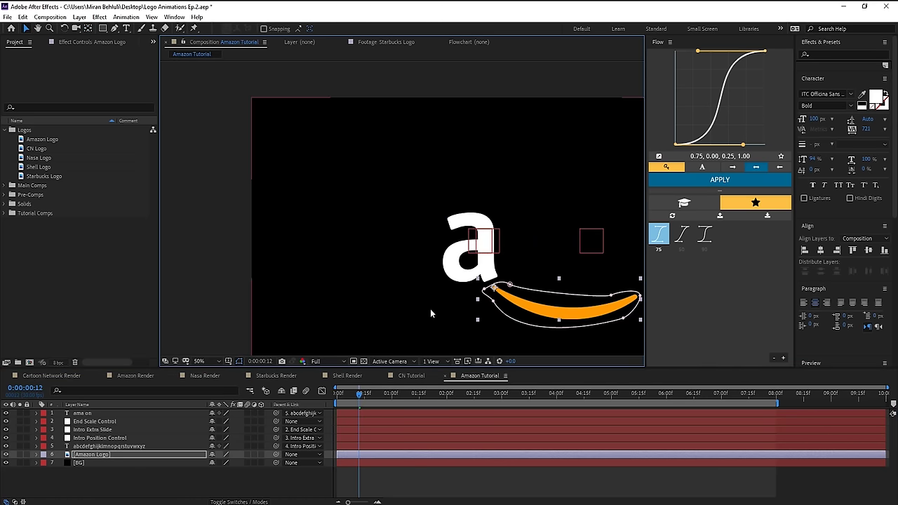
left_click_drag(276, 454, 133, 441)
mouse_move(359, 397)
left_mouse_down()
mouse_move(386, 397)
mouse_move(372, 403)
left_mouse_up()
left_click_drag(361, 402, 357, 397)
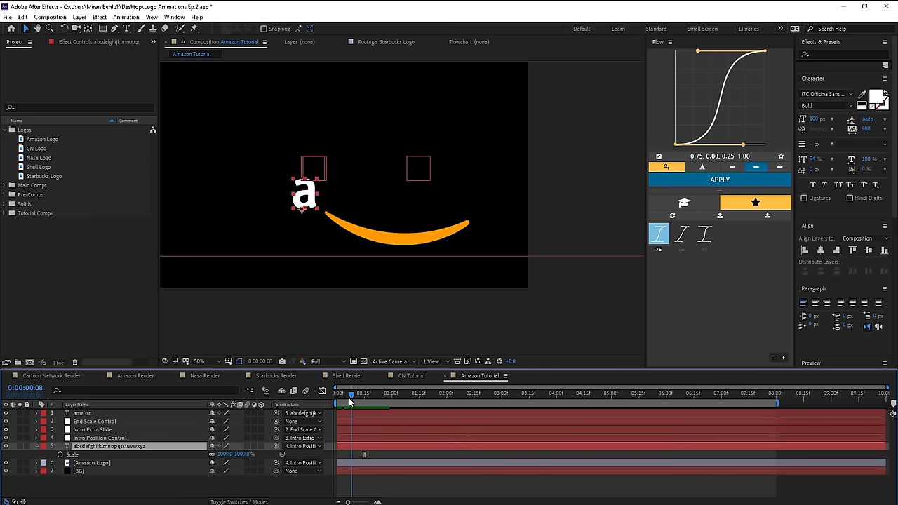
- Reveal the Amazon Logo layer's Scale property and rename the layer as Line
left_click(100, 462)
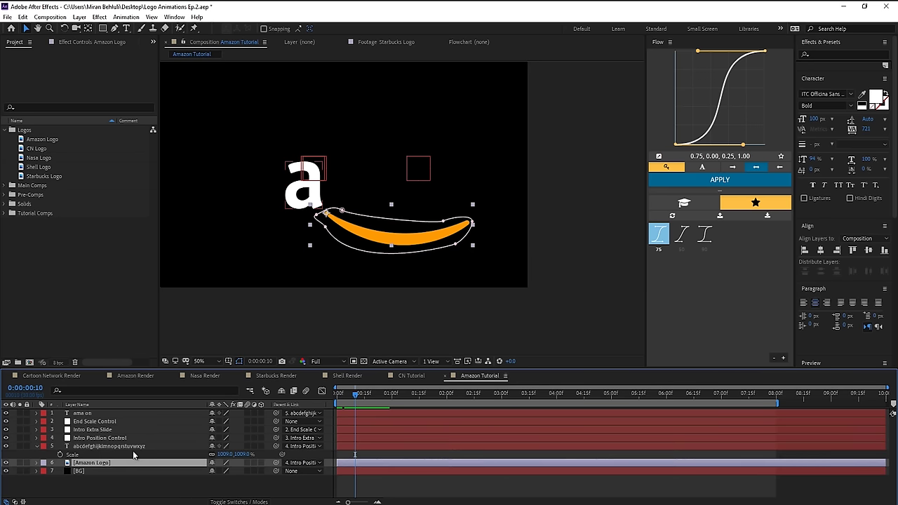
key("s")
key("Return")
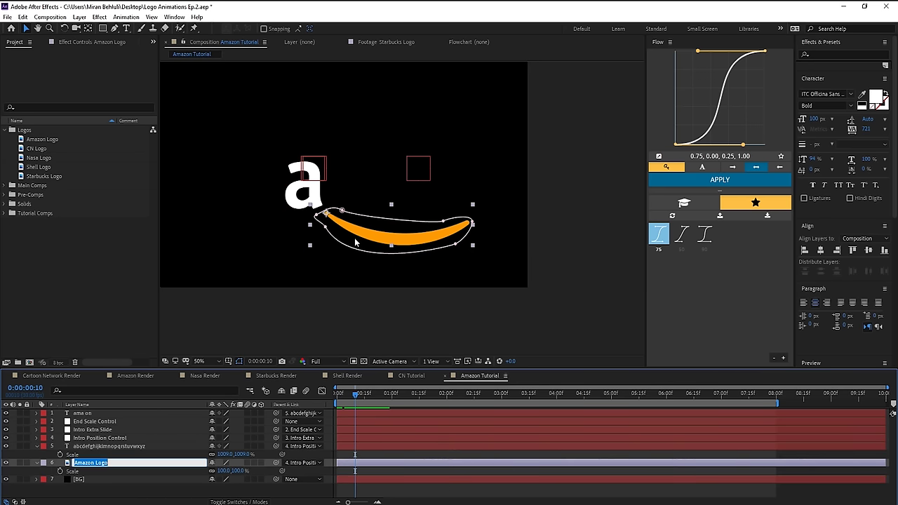
type("Line")
key("Return")
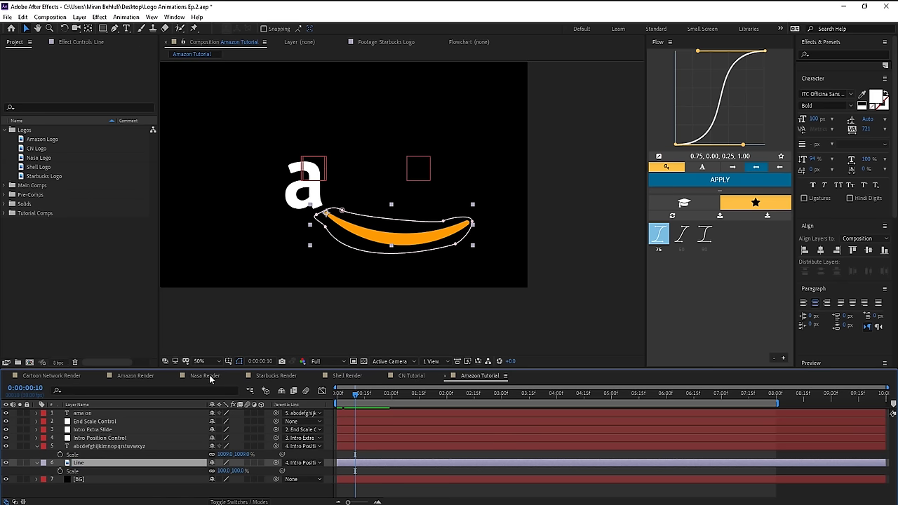
- Keyframe the Line layer's Scale from 0% at 0:00:00:10 to 1050% at 0:00:01:06
type("0")
key("Return")
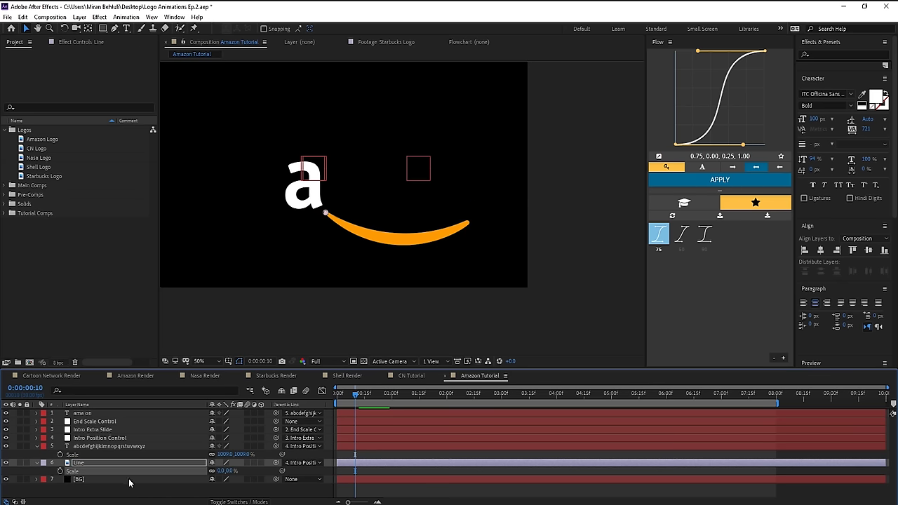
left_click_drag(360, 397, 362, 396)
left_click_drag(379, 395, 402, 396)
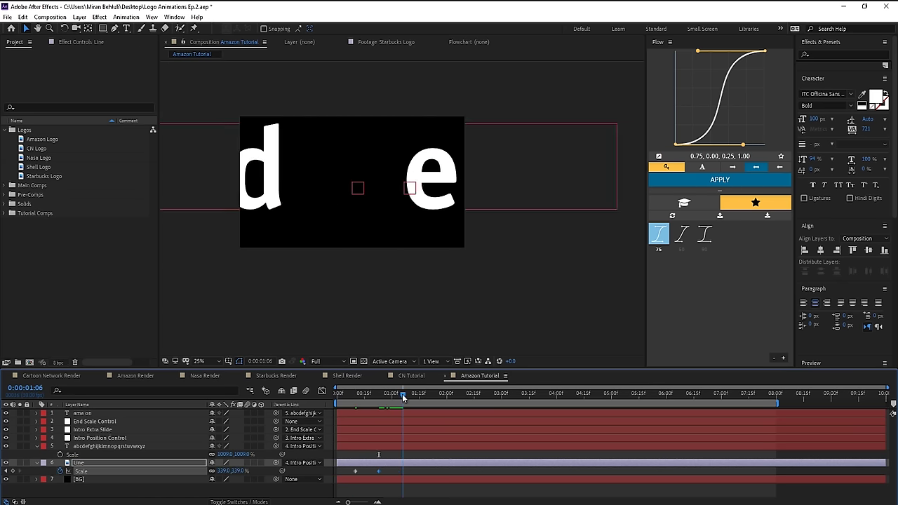
left_click_drag(405, 479, 582, 488)
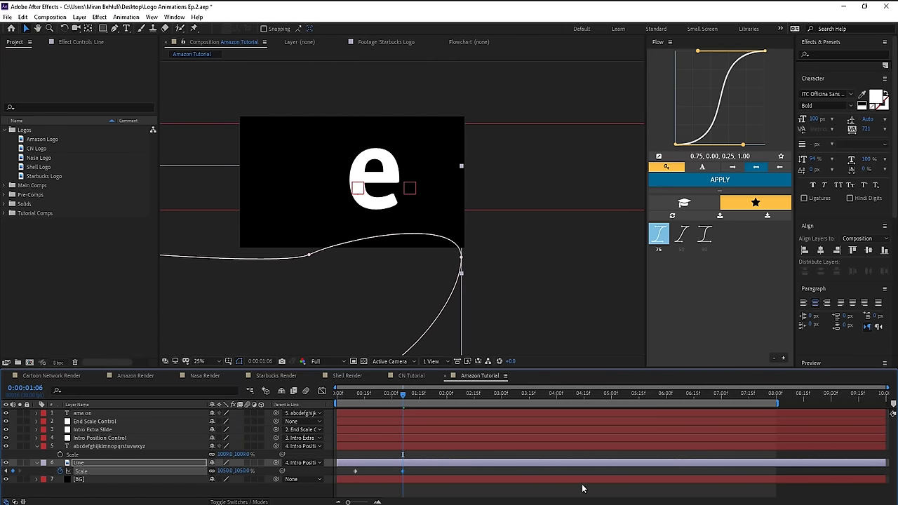
- Trim the Line layer to start at 0:00:00:10 and end at 0:00:01:06, and preview the growing smile
mouse_move(402, 396)
left_mouse_down()
mouse_move(363, 396)
mouse_move(402, 405)
mouse_move(402, 397)
left_mouse_up()
key("alt+]")
left_click(423, 462)
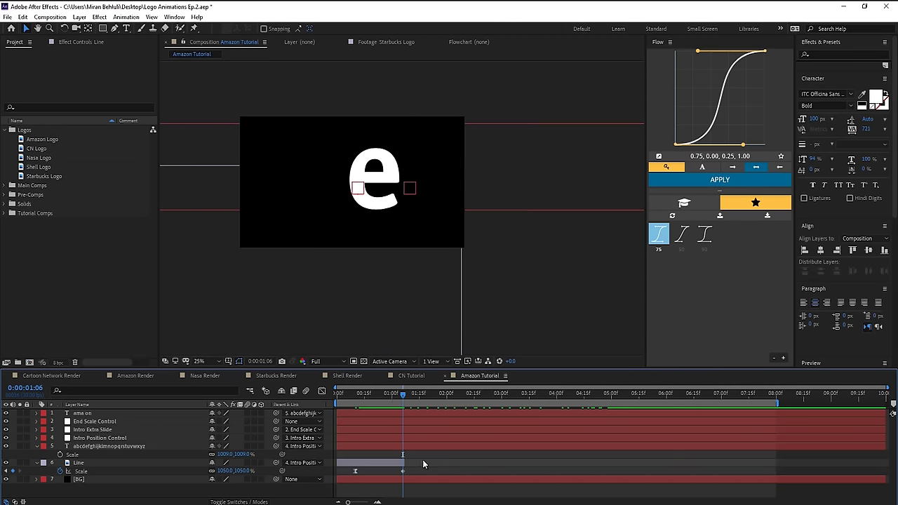
left_click(355, 393)
left_click(366, 462)
key("alt+bracketleft")
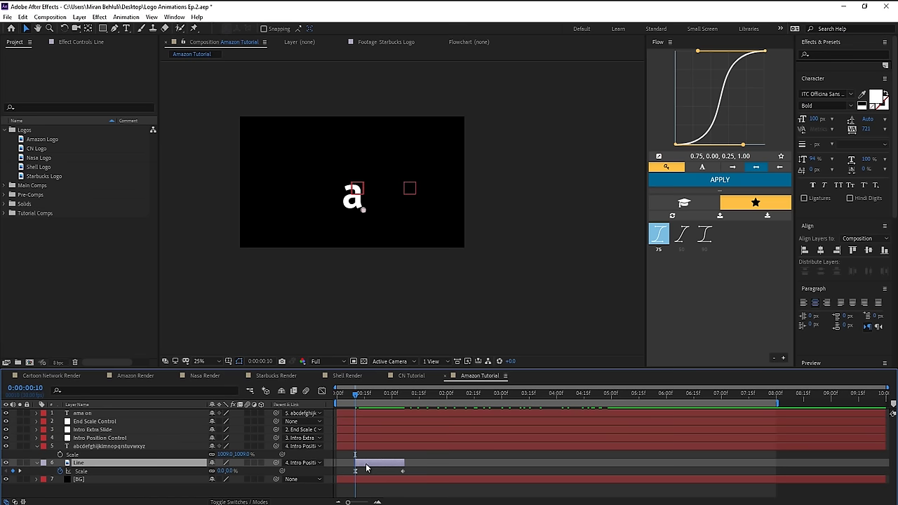
left_click(366, 460)
key("space")
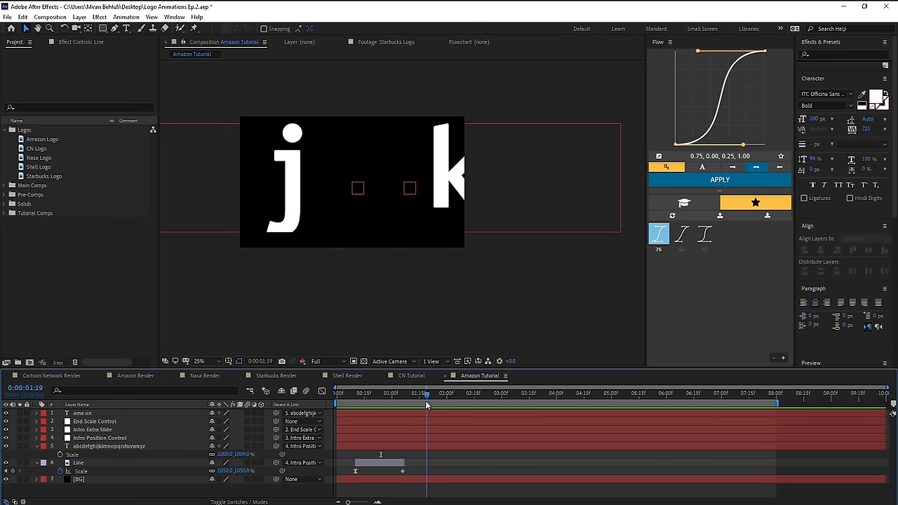
- Add a Mask Path keyframe at 0:00:01:19 on the alphabet text layer and enlarge the mask vertically to clear the j's descender
left_click(295, 234)
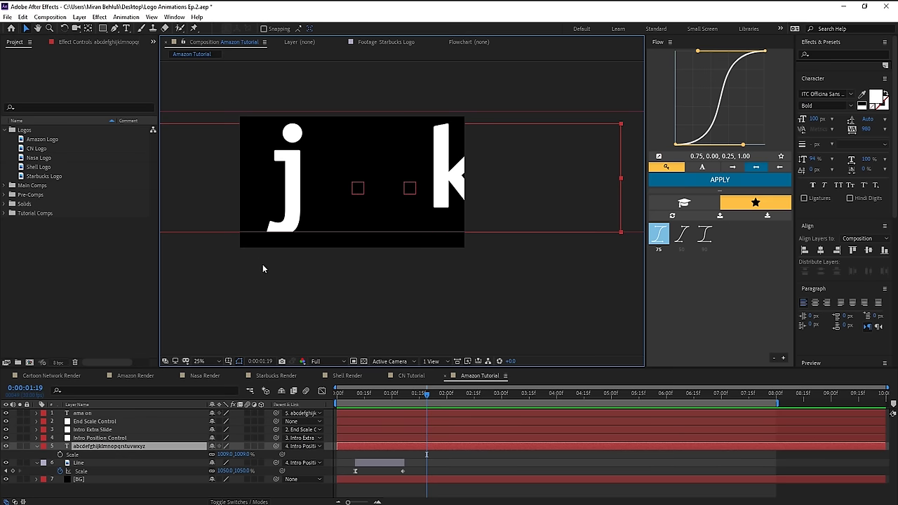
key("m")
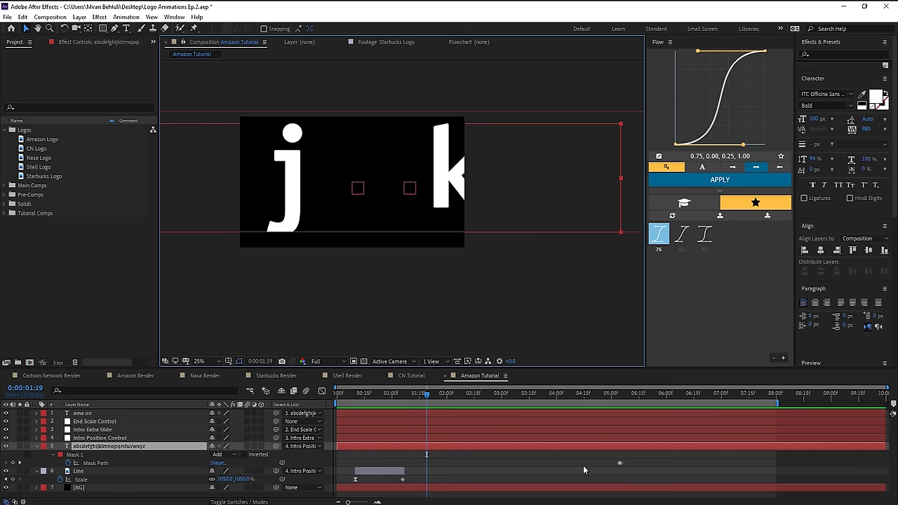
left_click(619, 465)
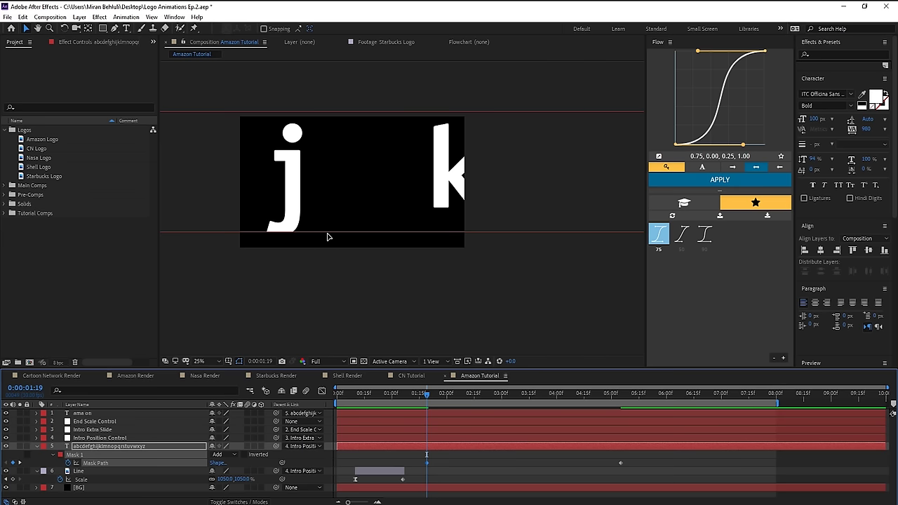
left_click(456, 232)
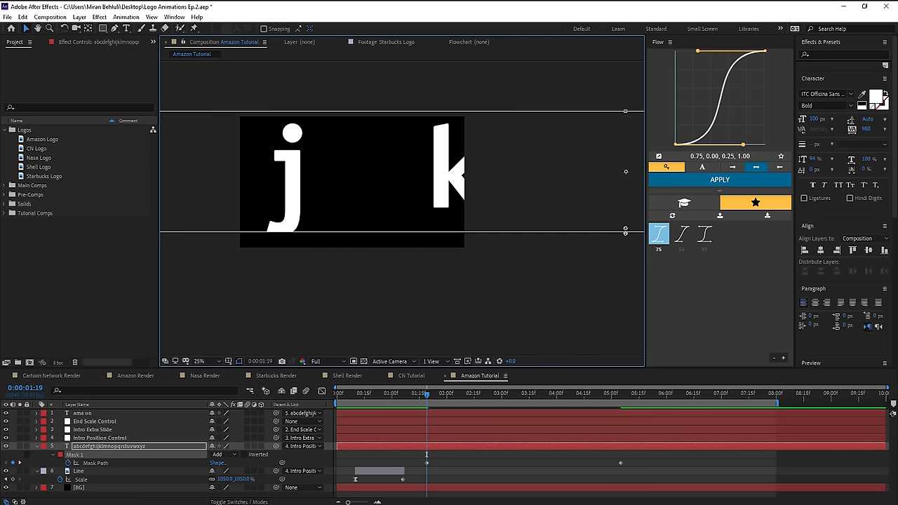
left_click_drag(625, 231, 625, 260)
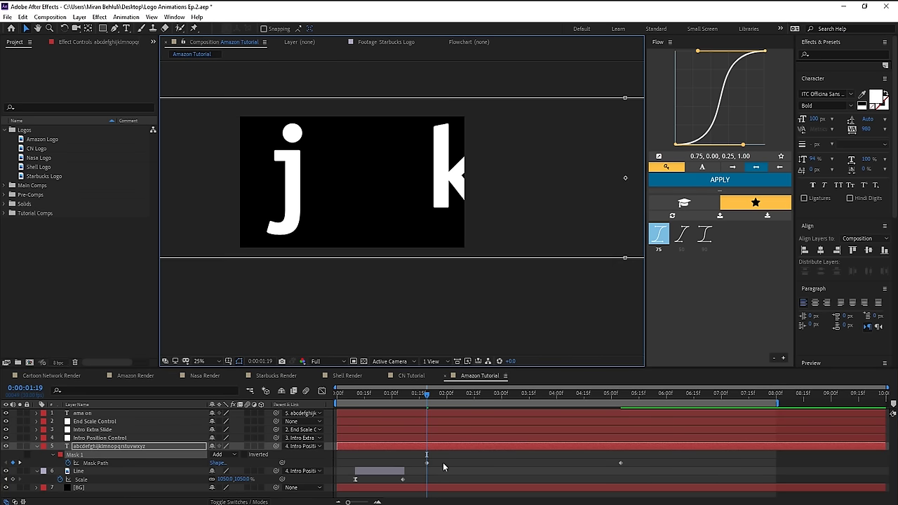
left_click(620, 463)
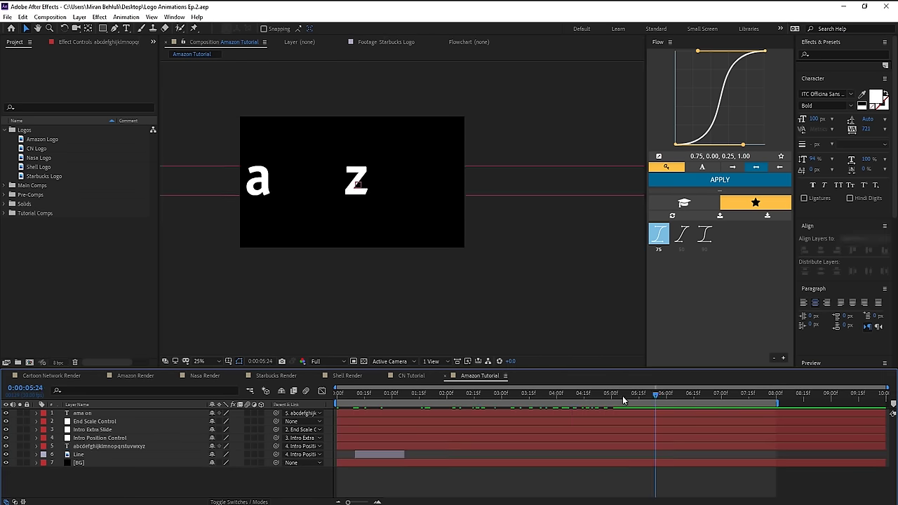
- Reveal the ama on layer's Position with its Tracking Amount keyframes and add a Position keyframe at 0:00:07:00
left_click_drag(622, 398, 706, 405)
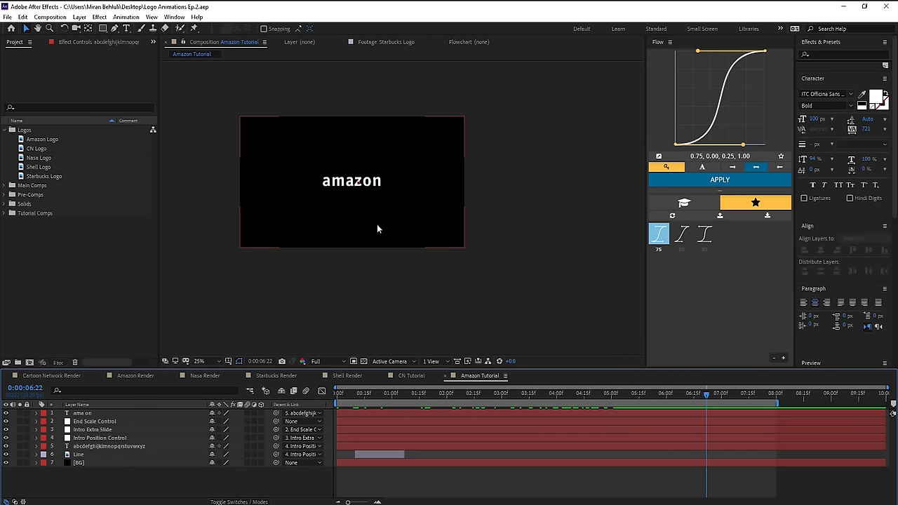
scroll(368, 242, "up", 1)
left_click_drag(363, 253, 410, 306)
key("ctrl+z")
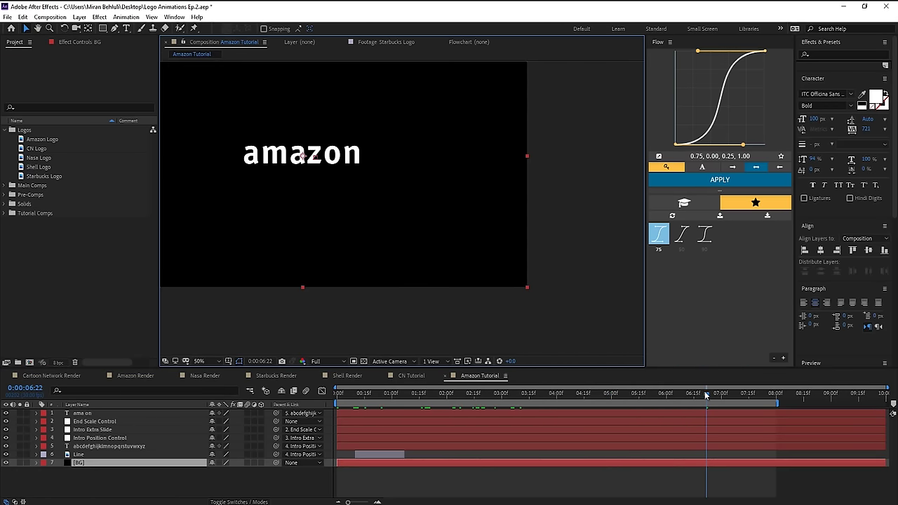
left_click_drag(704, 390, 673, 395)
left_click_drag(327, 154, 414, 220)
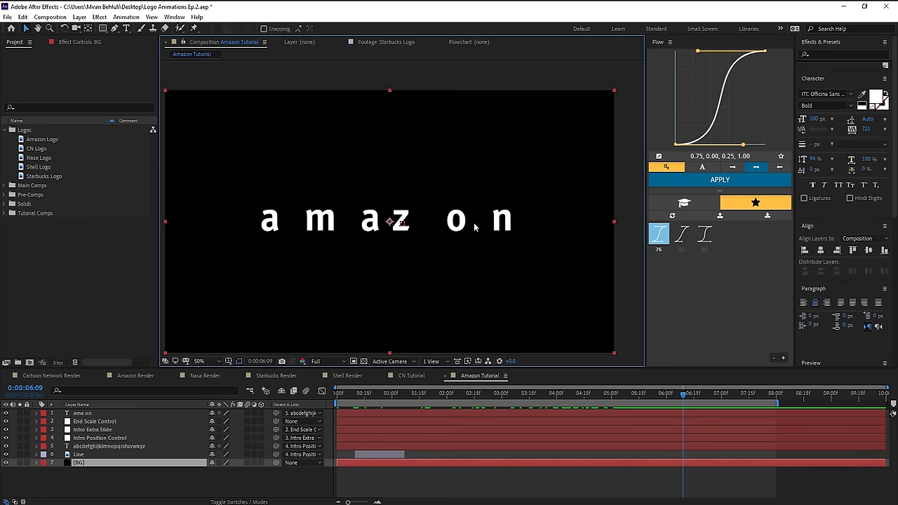
left_click(93, 413)
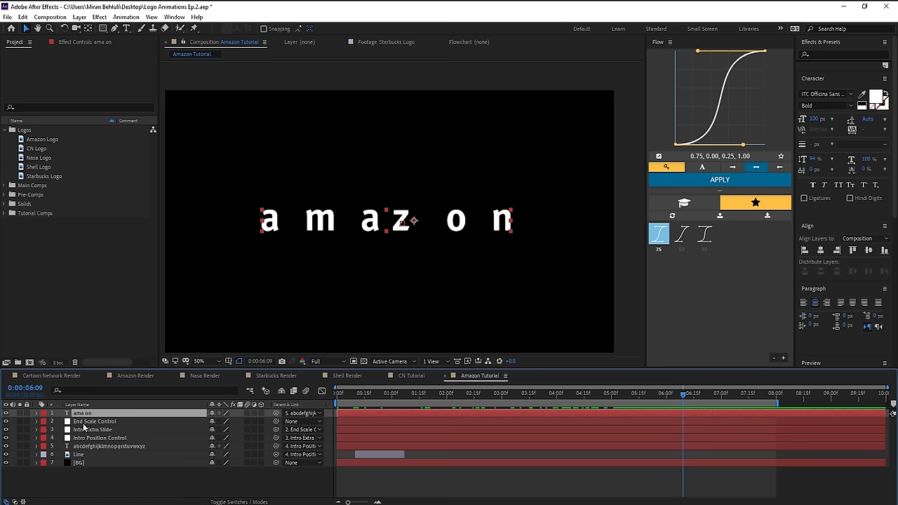
key("p")
key("shift+u")
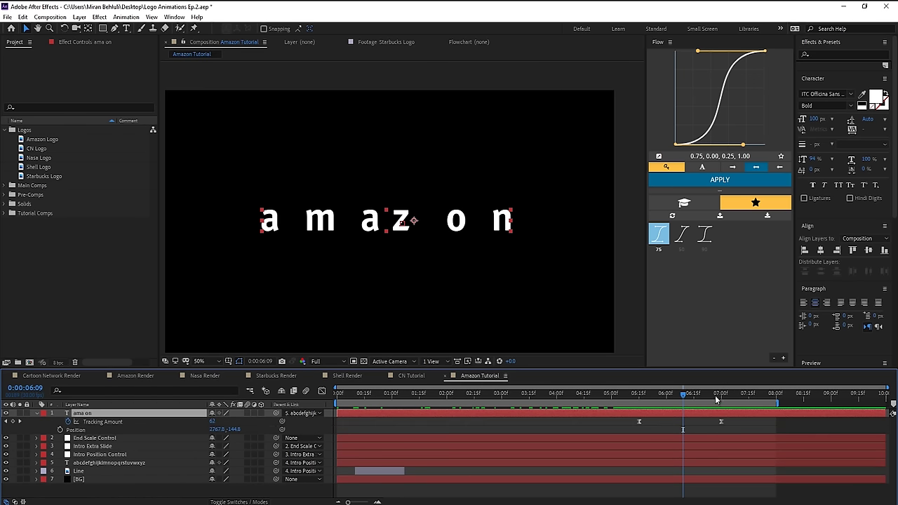
left_click_drag(715, 395, 720, 396)
left_click(59, 429)
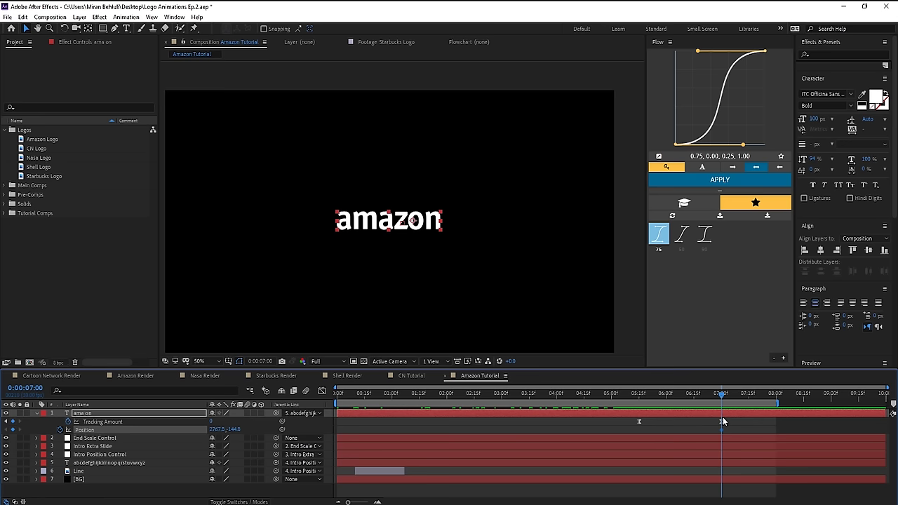
- Shift the ama on text left at 0:00:06:01 to centre the gap on the z, and move that Position keyframe to 0:00:05:15
left_click_drag(716, 396, 668, 399)
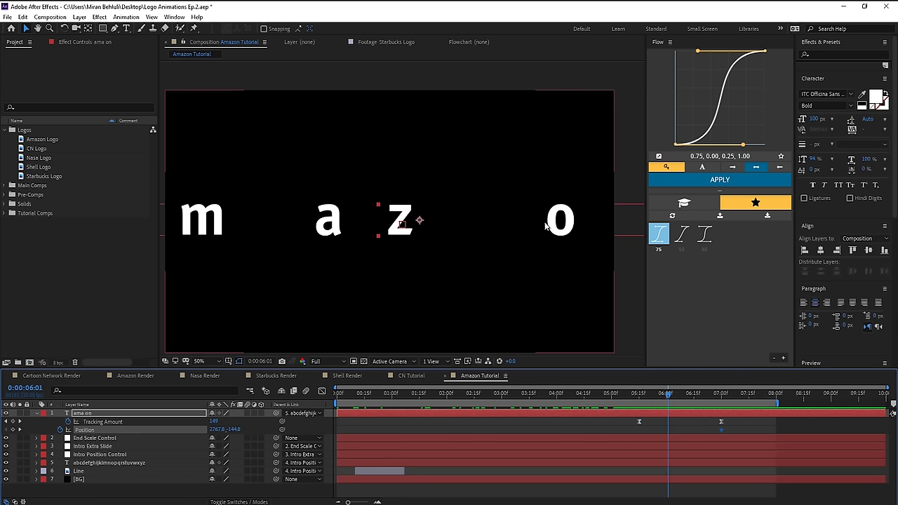
left_click_drag(545, 224, 503, 226)
left_click_drag(668, 428, 642, 427)
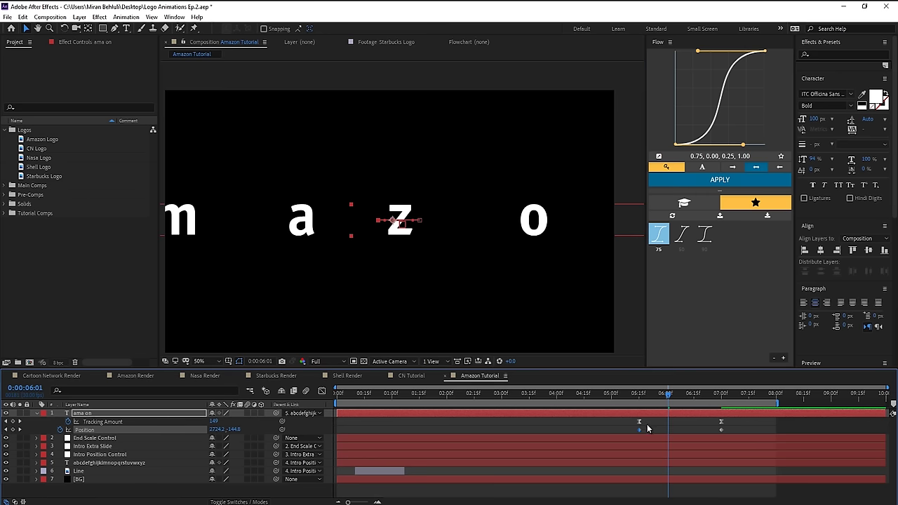
left_click_drag(733, 419, 635, 429)
left_click(682, 421)
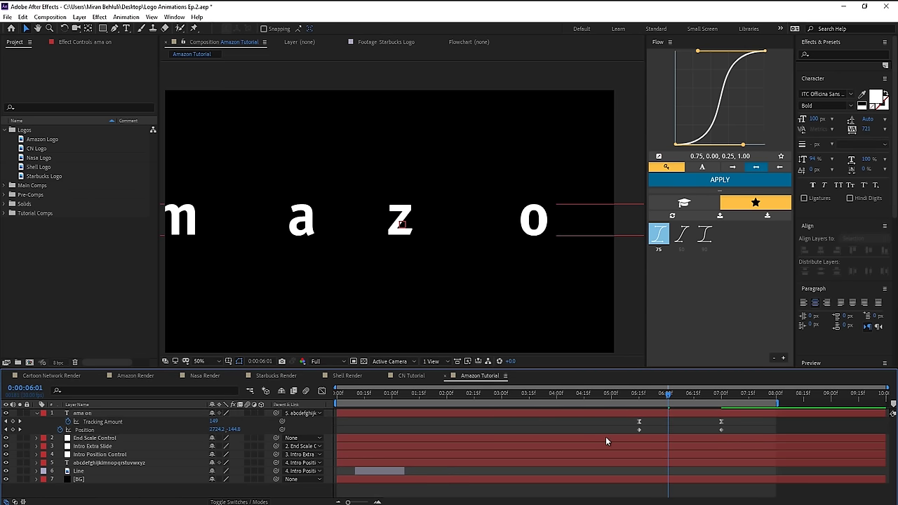
- Check the Keyframe Velocity settings of the ama on layer's Tracking Amount keyframes, leaving them as they are
right_click(721, 422)
left_click(761, 464)
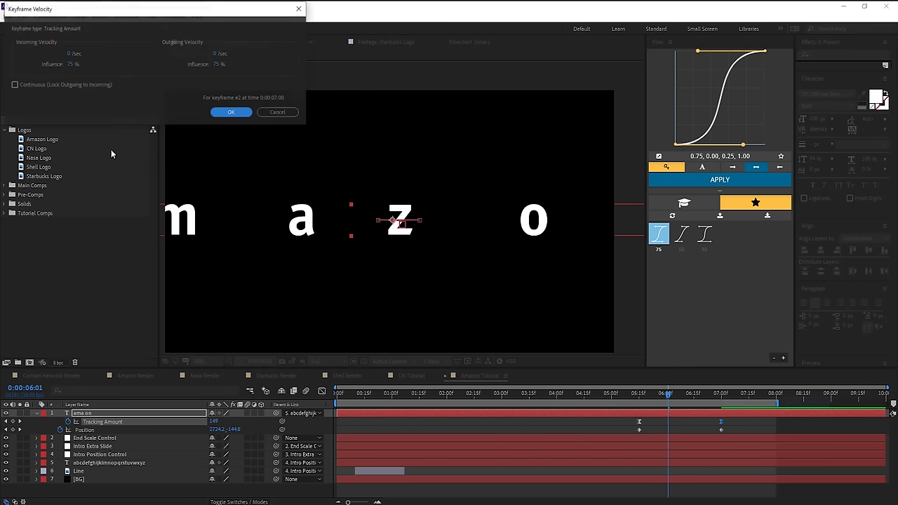
left_click(295, 114)
right_click(641, 423)
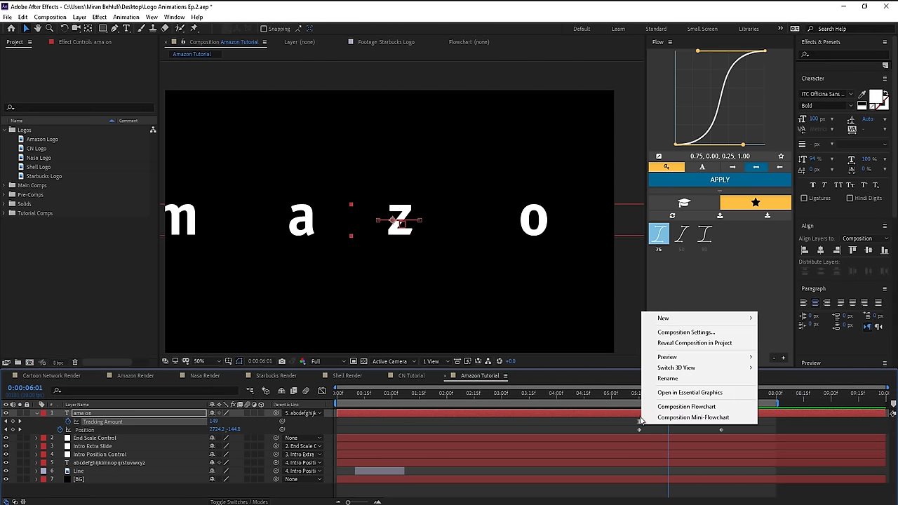
right_click(638, 421)
left_click(651, 405)
key("Escape")
- Ease both Position keyframes of the ama on layer, using the Flow preset 75 for the last one
left_click_drag(648, 430, 632, 433)
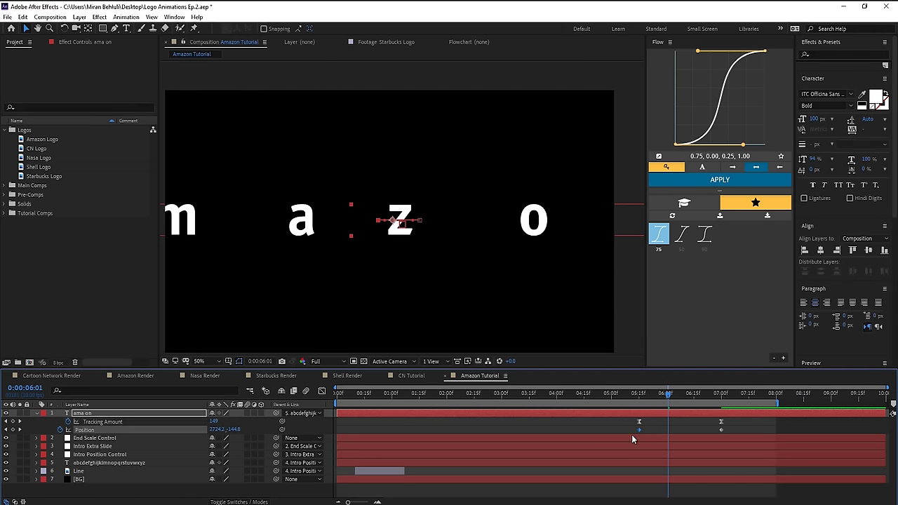
right_click(639, 430)
mouse_move(677, 423)
left_click(533, 359)
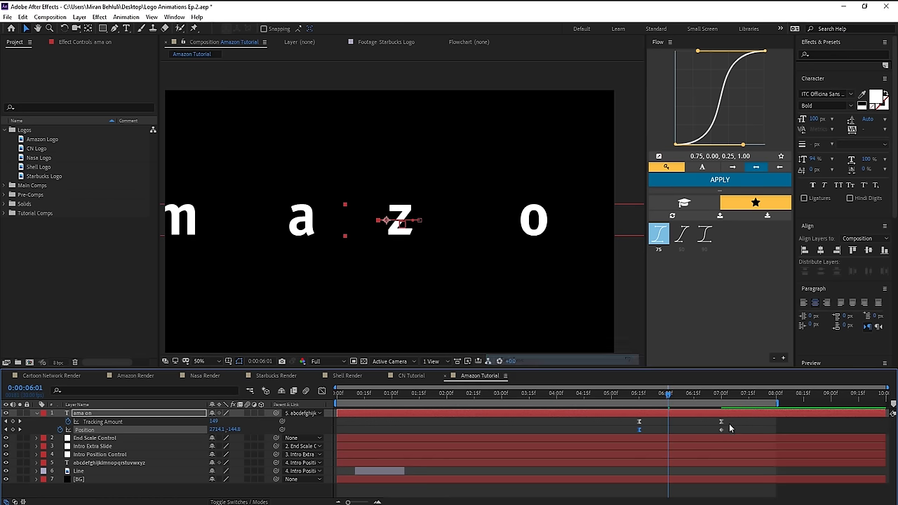
left_click_drag(728, 426, 711, 438)
left_click(656, 241)
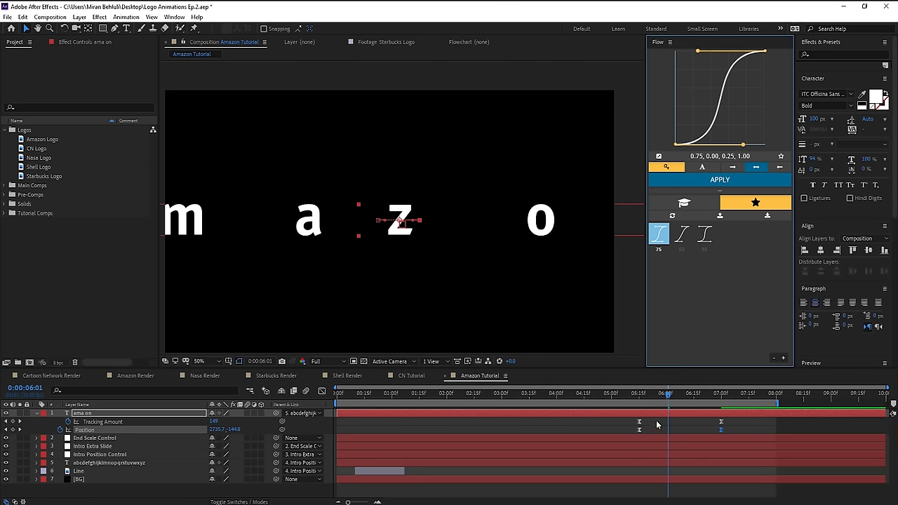
- At the first Position keyframe, 0:00:05:15, move the ama on text left to X 2577.6 and preview the letters closing around the z
left_click_drag(672, 398, 638, 397)
left_click(677, 414)
scroll(426, 247, "down", 1)
left_click_drag(280, 211, 213, 210)
key("space")
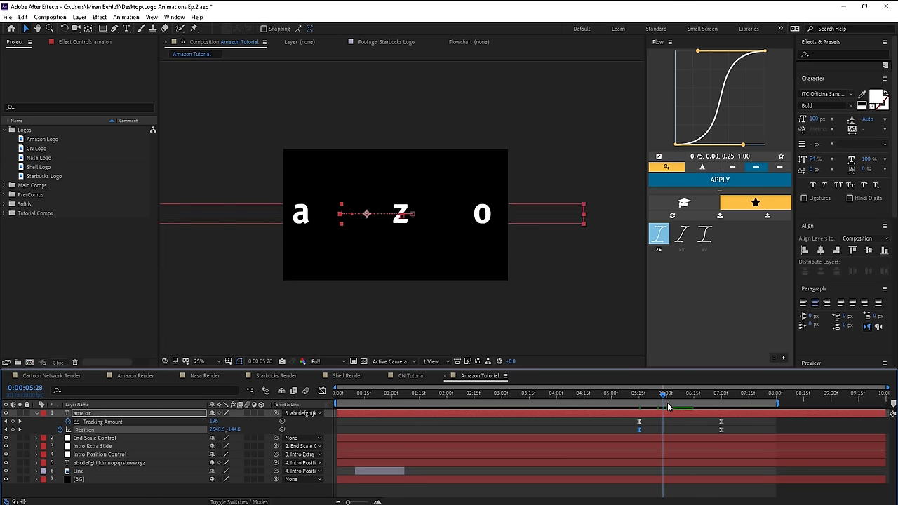
key("period")
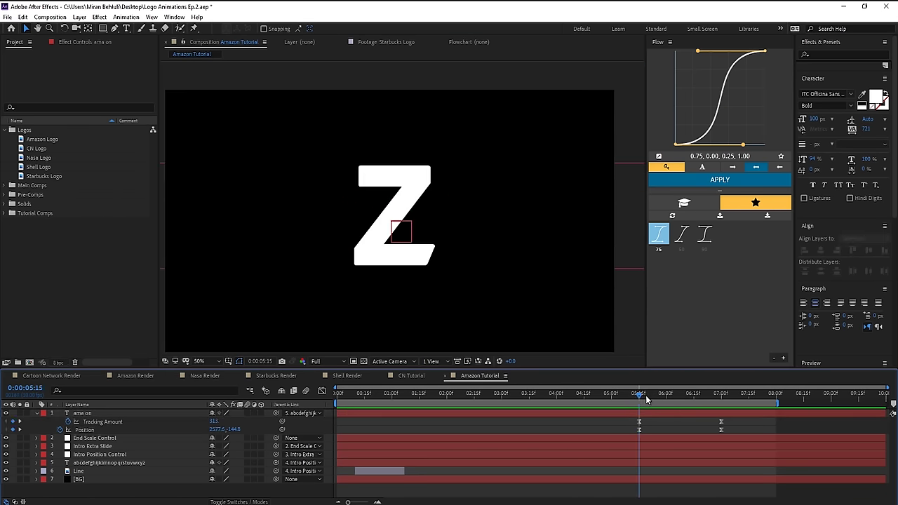
key("space")
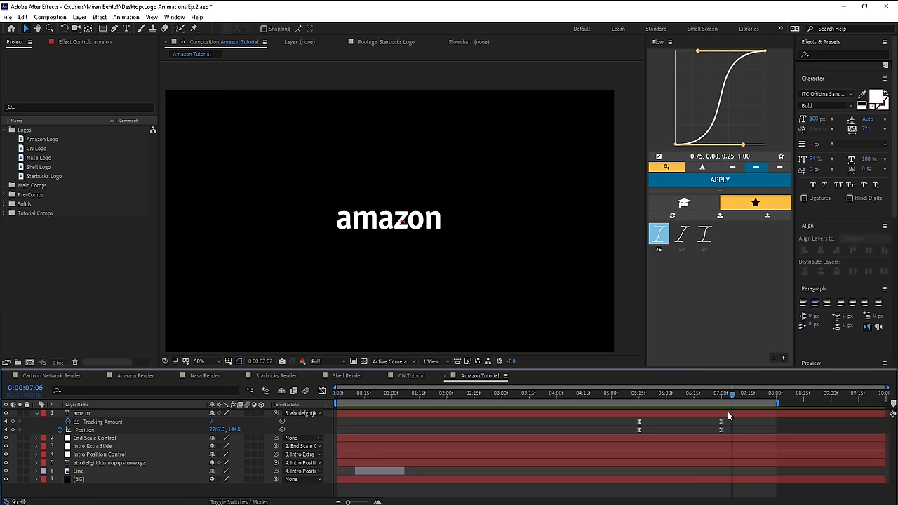
key("space")
- Duplicate the Line layer
left_click(207, 471)
key("ctrl+d")
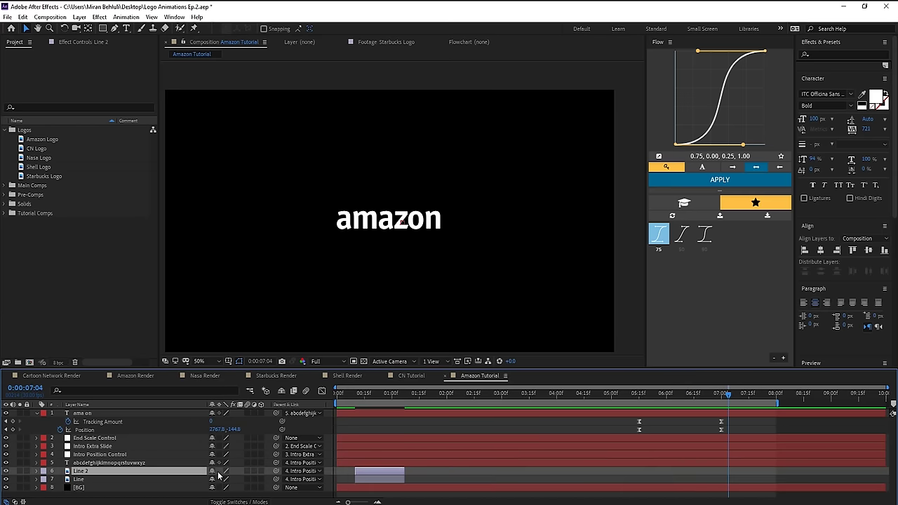
- Shift the Line 2 layer so it starts at about 0:00:06:13, and set its parent to None
left_click_drag(385, 474, 690, 468)
left_click(312, 471)
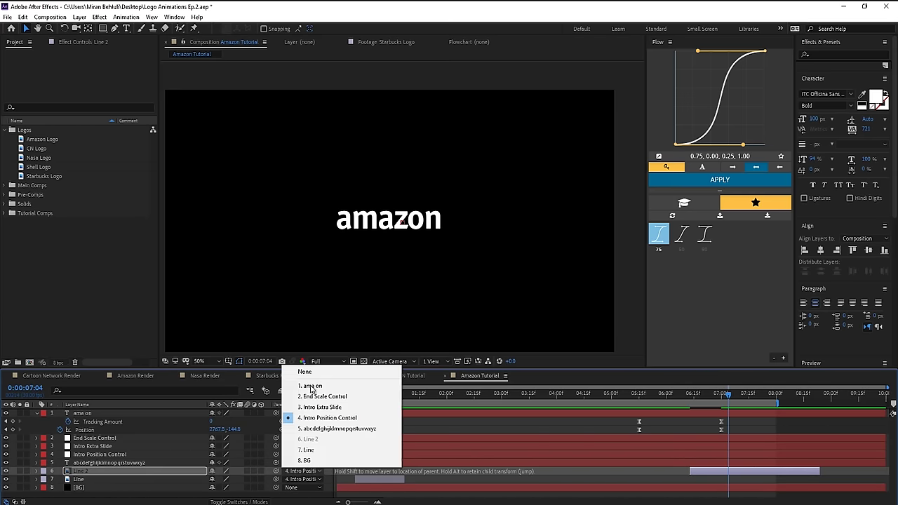
left_click(305, 372)
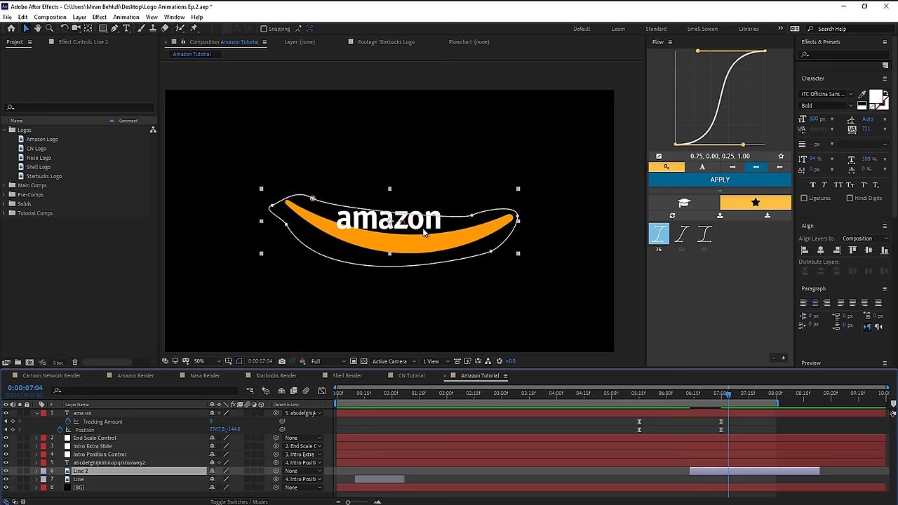
- Duplicate Line 2, rename the copy amazon original and remove its mask
key("ctrl+d")
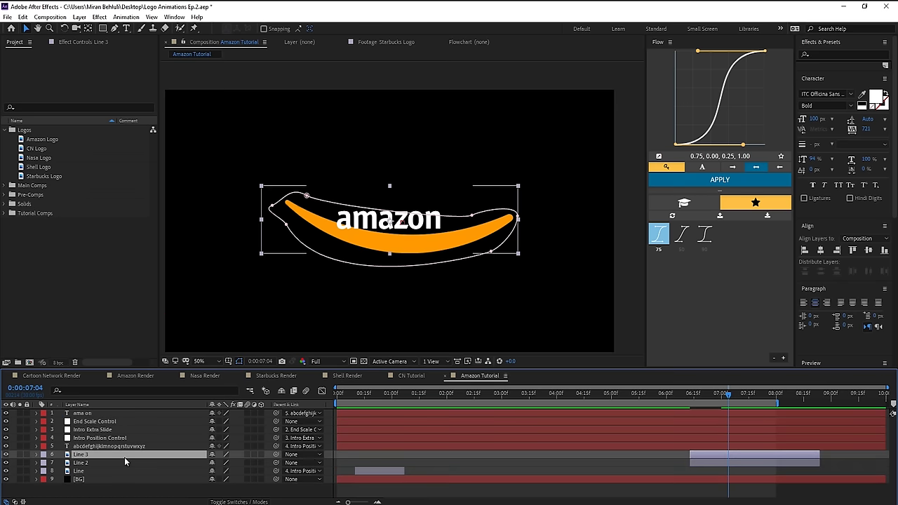
key("Return")
type("amazon original")
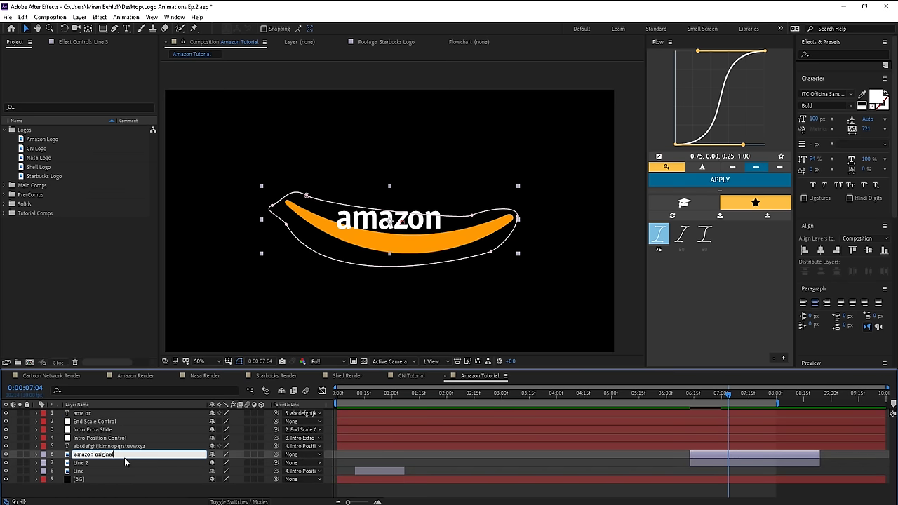
key("Return")
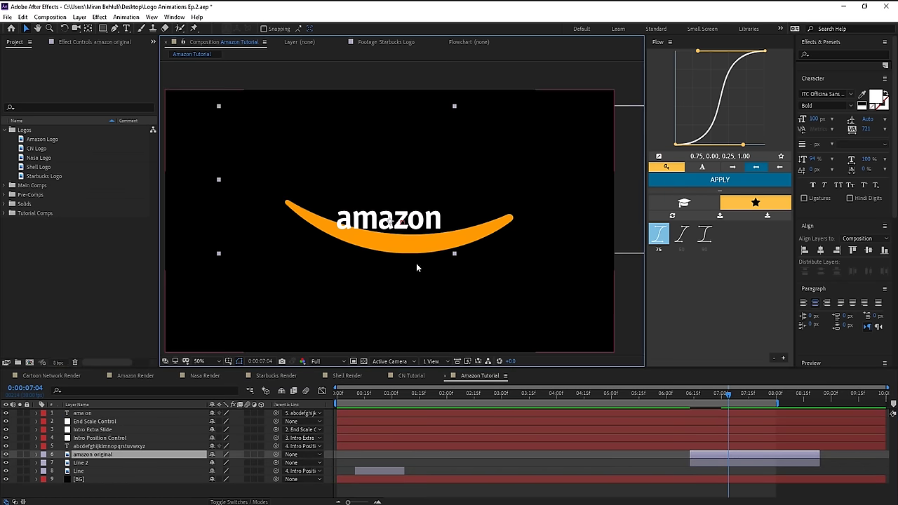
- Scale amazon original down to 25.5 %, place it just below the white amazon text and bring it to the top of the layer stack
key("s")
left_click_drag(240, 460, 202, 470)
left_click_drag(400, 200, 375, 223)
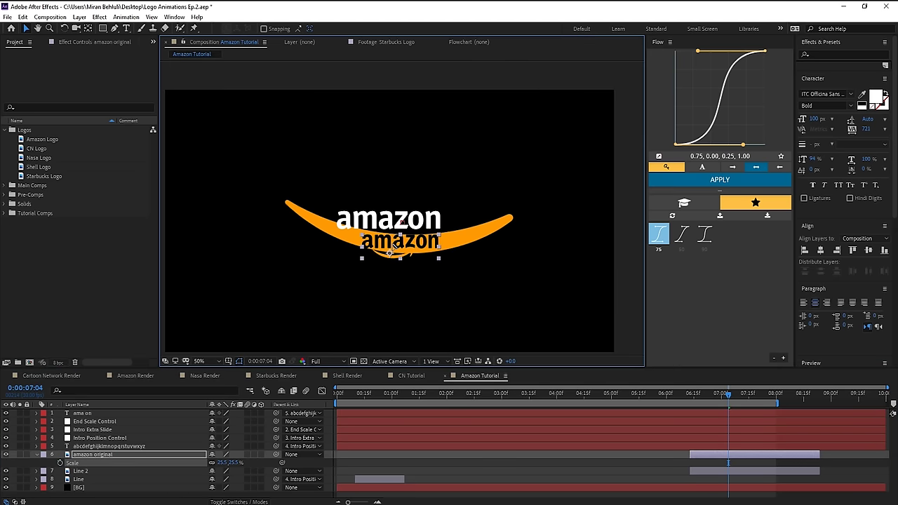
left_click_drag(98, 455, 96, 411)
- Match amazon original to the white text at 34.6 % scale, anchored at the lower-right corner of the n, and delete Line 2
key("period")
left_click_drag(374, 246, 481, 249)
key("y")
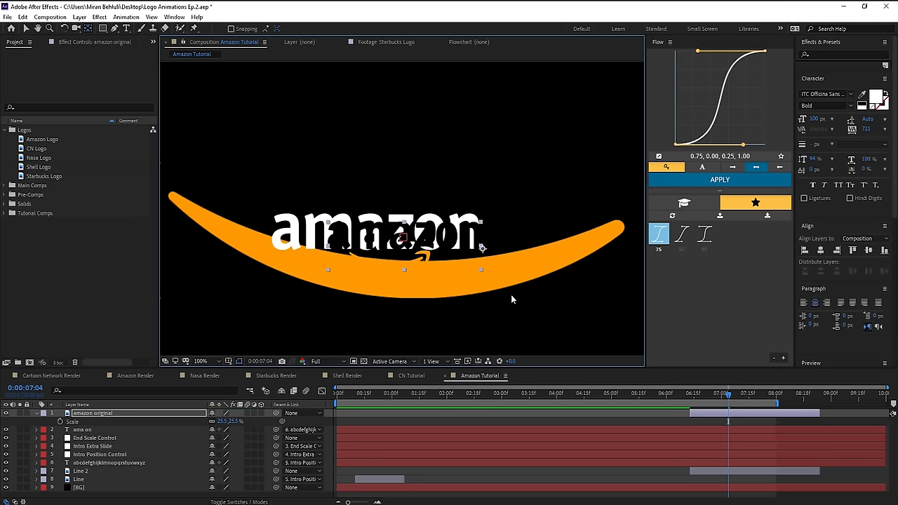
key("v")
scroll(512, 299, "up", 1)
left_click_drag(514, 296, 423, 244)
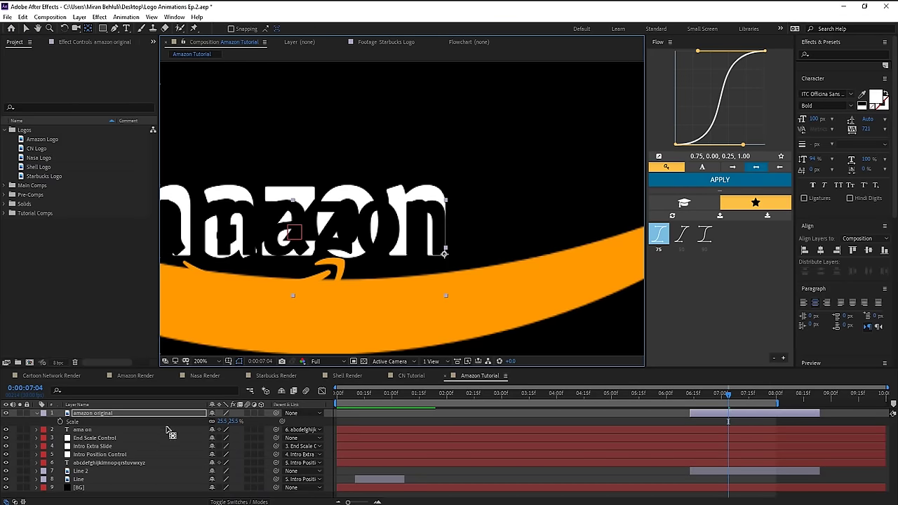
left_click_drag(236, 422, 241, 422)
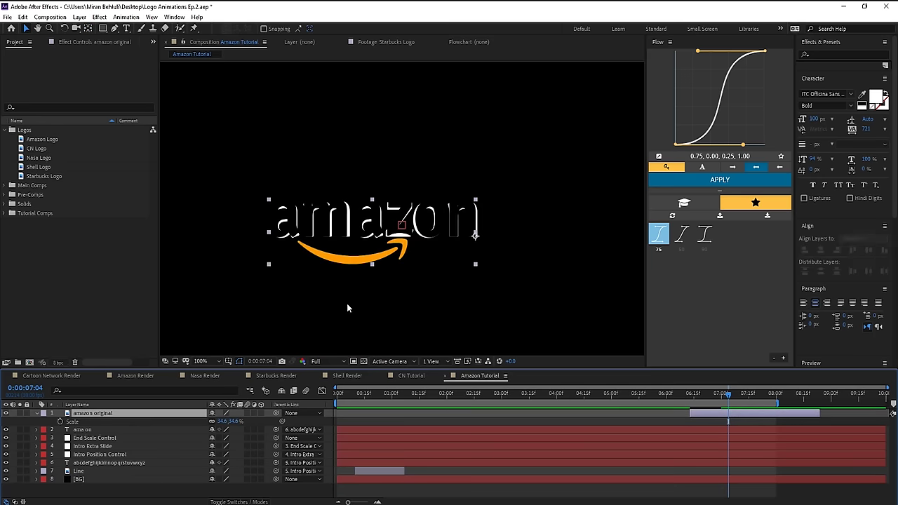
- Mask the orange smile without its arrowhead on amazon original using the Pen tool, and rename the layer Line
scroll(347, 303, "up", 1)
left_click_drag(246, 290, 427, 267)
key("g")
left_click(372, 240)
left_click(429, 250)
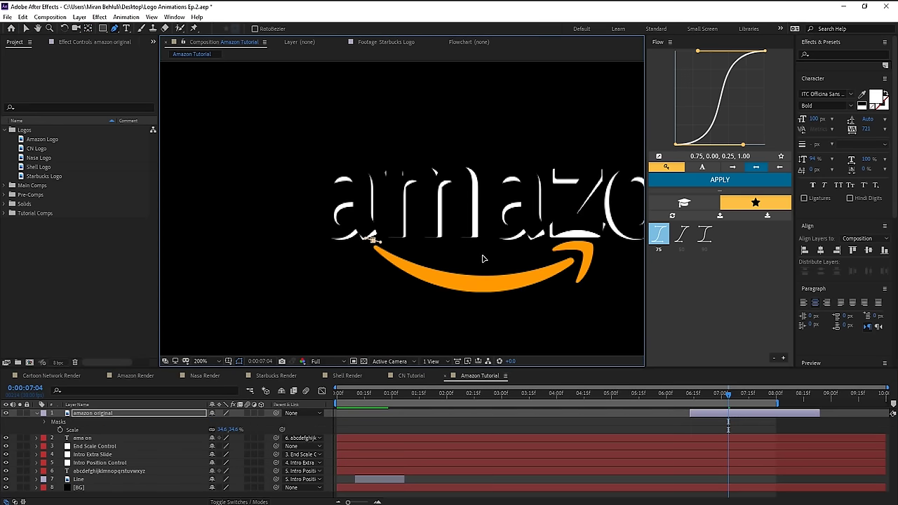
left_click_drag(513, 257, 576, 271)
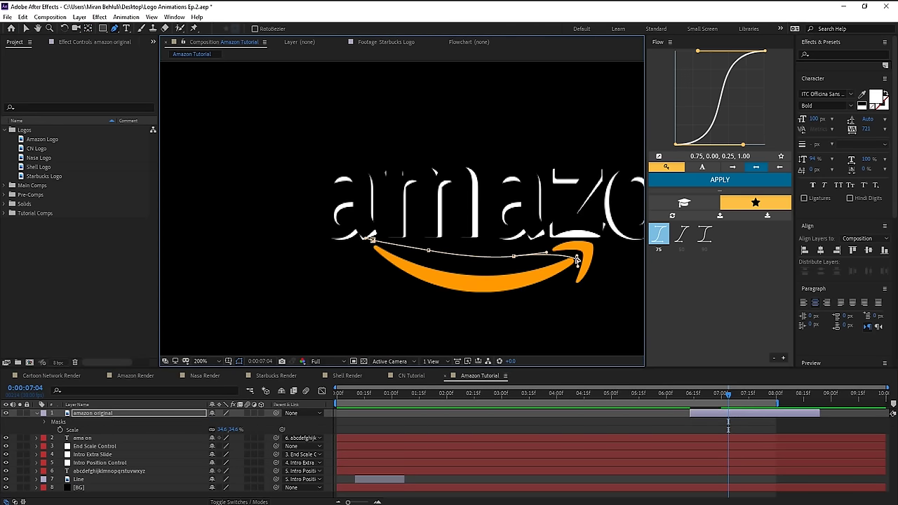
left_click(577, 261, "alt")
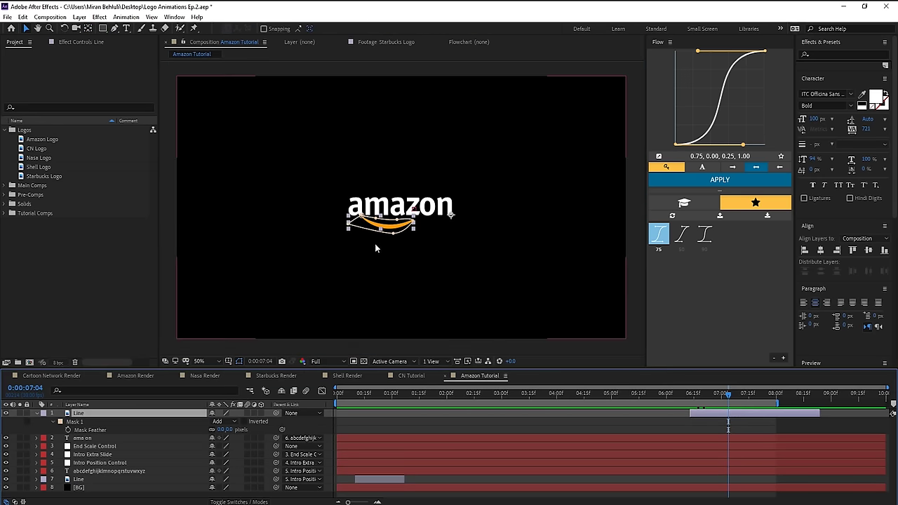
- Move the anchor point of the new Line layer to the right tip of the smile
scroll(374, 243, "up", 2)
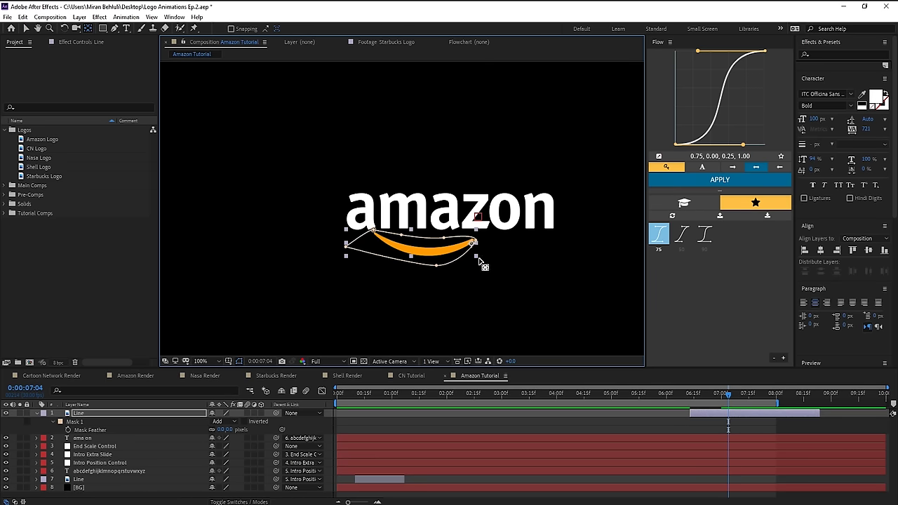
key("period")
left_click_drag(517, 283, 385, 280)
key("period")
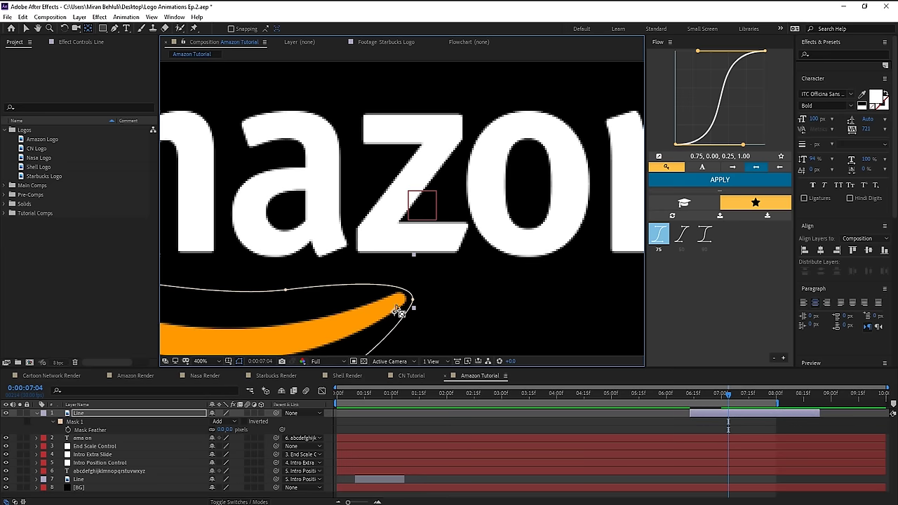
key("comma")
- Keyframe the Line's 34.6 % Scale at 0:00:07:00, level with the ama on end keyframes, and extend the layer's start to about 0:00:03:16
key("s")
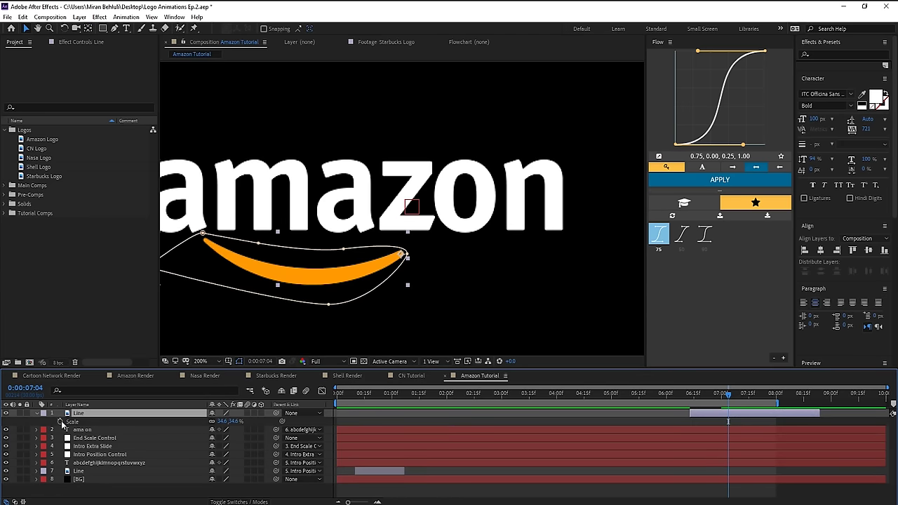
key("comma")
left_click(735, 430)
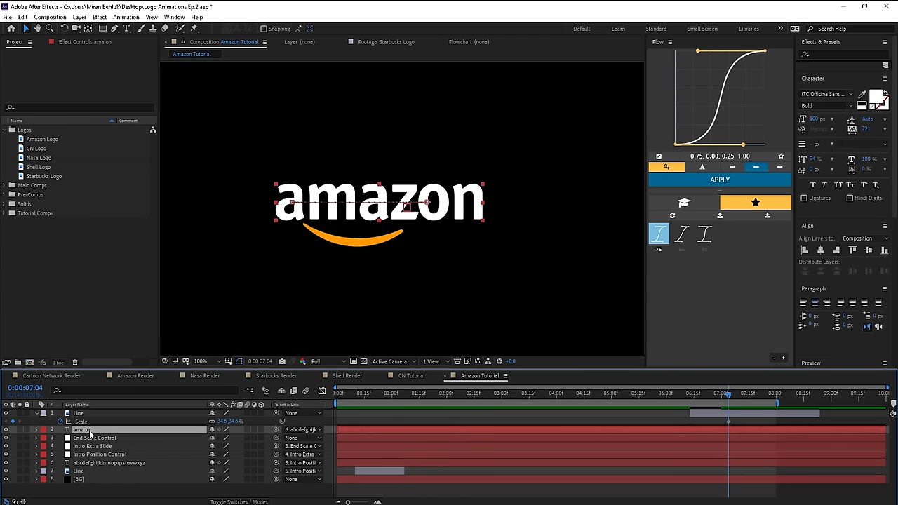
key("u")
left_click_drag(727, 422, 531, 412)
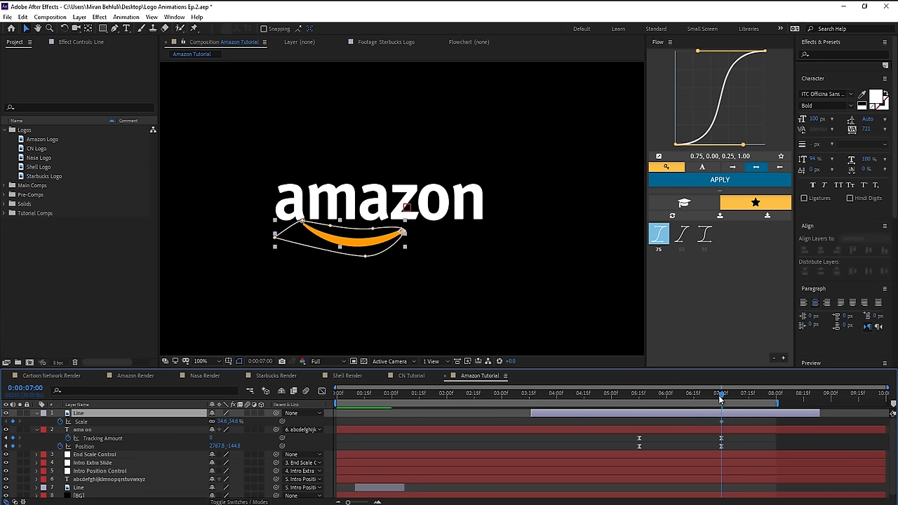
- Go to 0:00:06:05 and hide the mask and shape path outlines in the composition view
key("comma")
left_click_drag(721, 397, 677, 398)
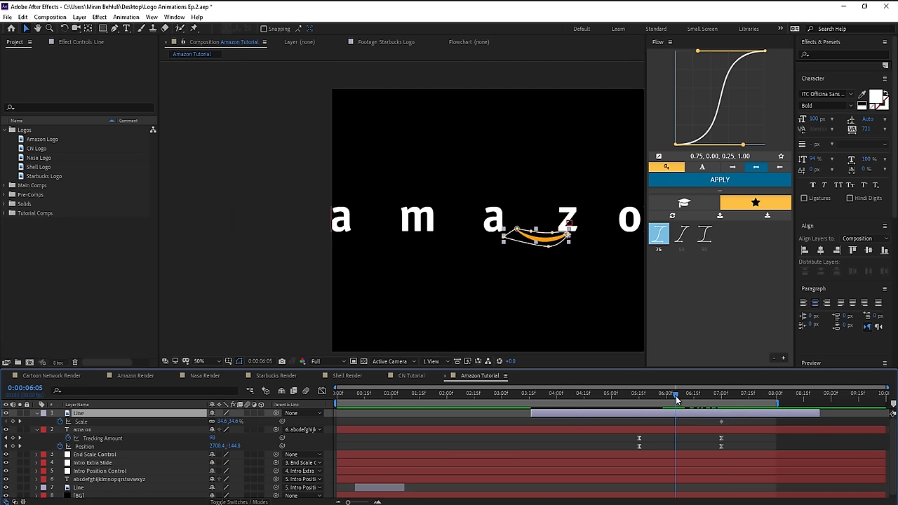
scroll(613, 290, "up", 2)
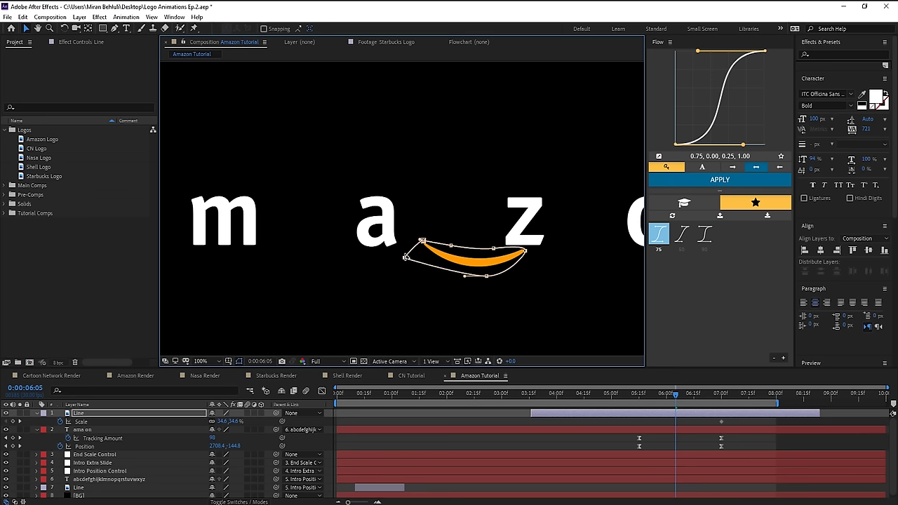
left_click(239, 361)
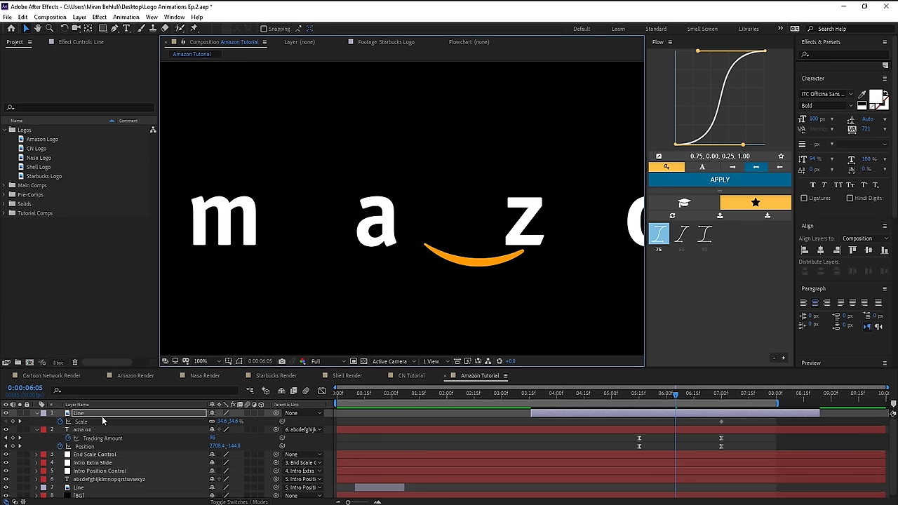
left_click(103, 421)
left_click_drag(410, 258, 204, 267)
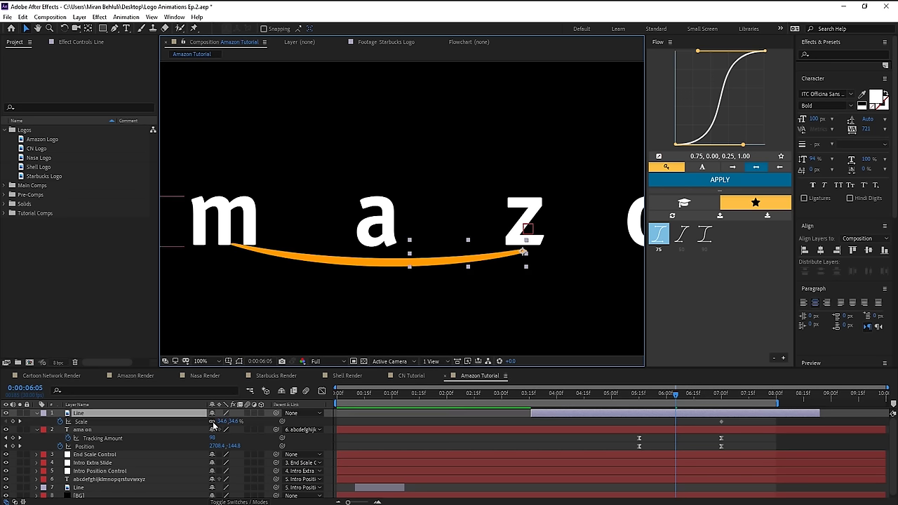
key("ctrl+z")
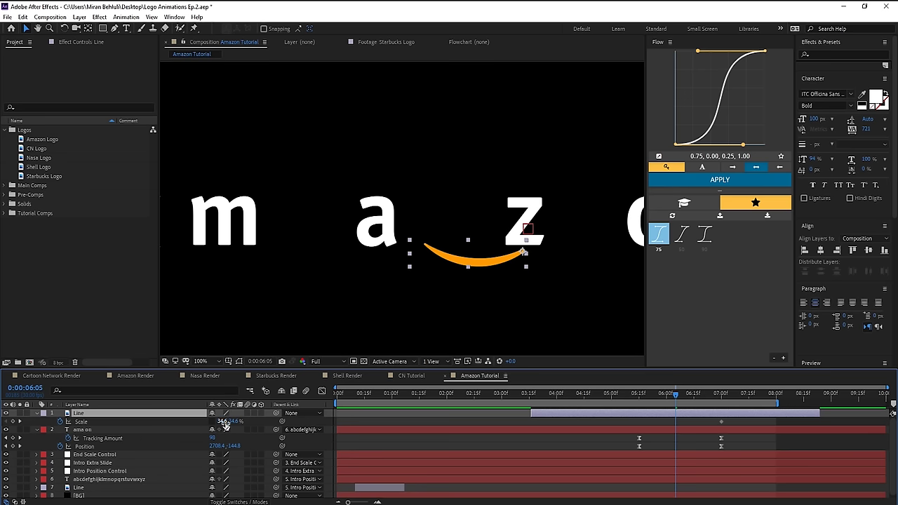
- Unlink the Line's Scale dimensions and stretch the smile horizontally to about 145 % at 0:00:06:05, keeping the height at 34.6 %
left_click_drag(224, 424, 302, 424)
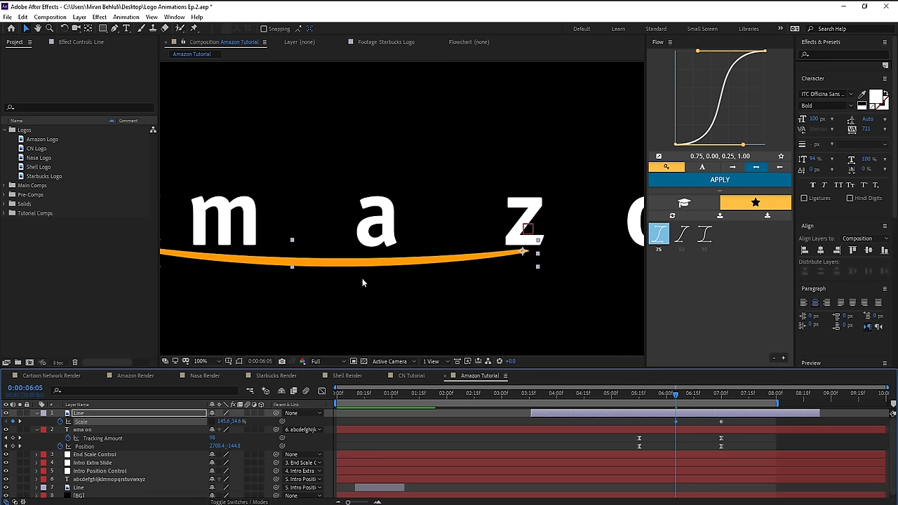
scroll(363, 283, "down", 1)
left_click_drag(224, 425, 227, 423)
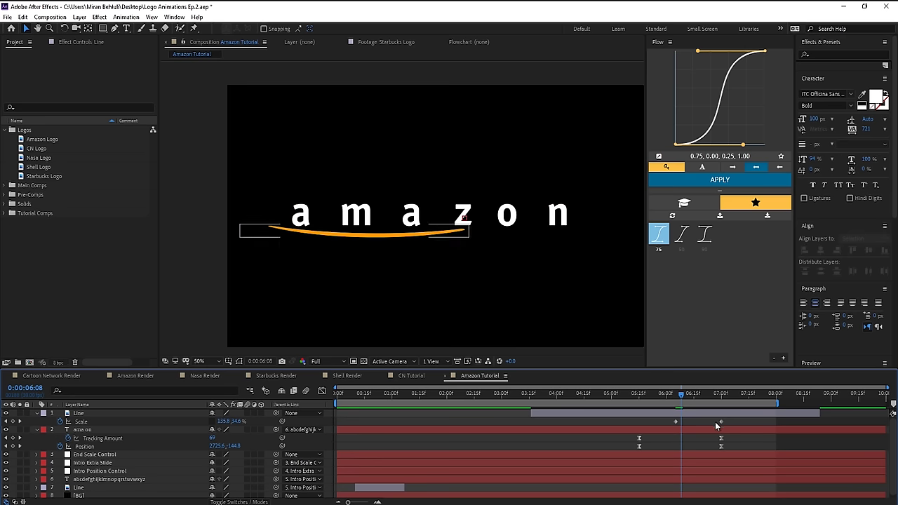
- Ease the Line's last Scale keyframe with the Flow preset 75 and preview the smile closing with the letters
left_click(720, 421)
left_click(659, 236)
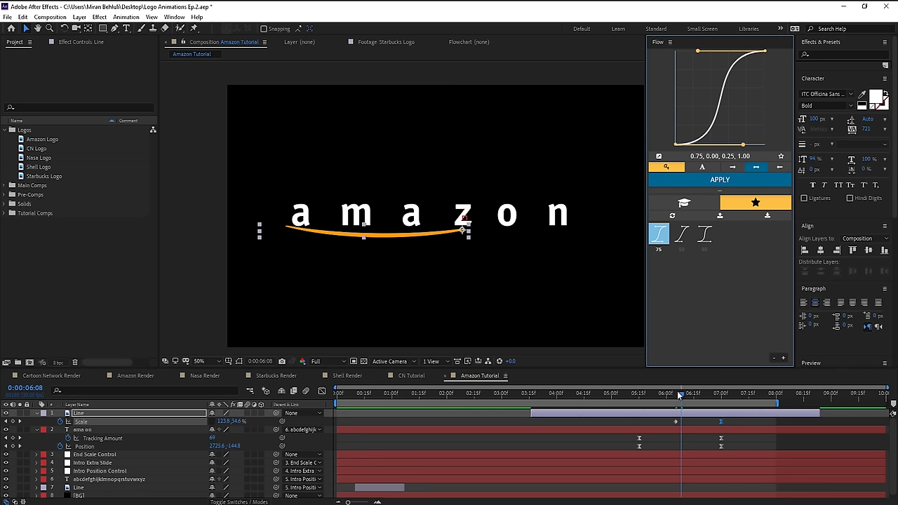
left_click_drag(679, 394, 744, 393)
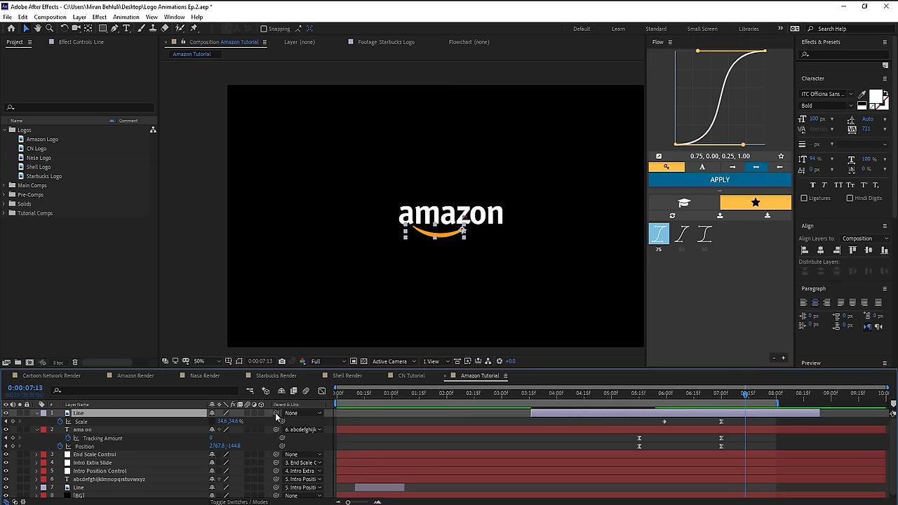
- Parent the Line layer to the alphabet text layer and preview it around 0:00:06:08
left_click_drag(210, 424, 119, 484)
left_click(120, 483)
left_click_drag(730, 396, 680, 426)
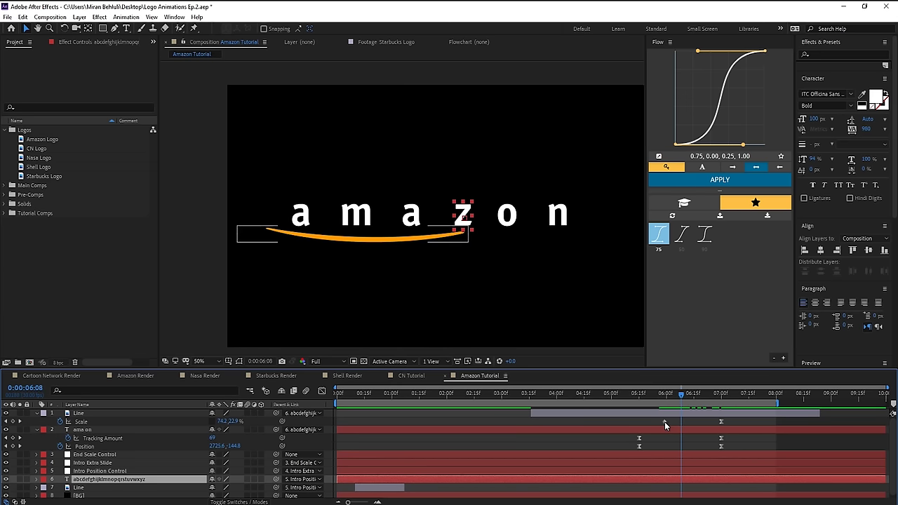
- Move the Line's first Scale keyframe to 0:00:06:05 and set its horizontal scale to 73.4 %
left_click(700, 413)
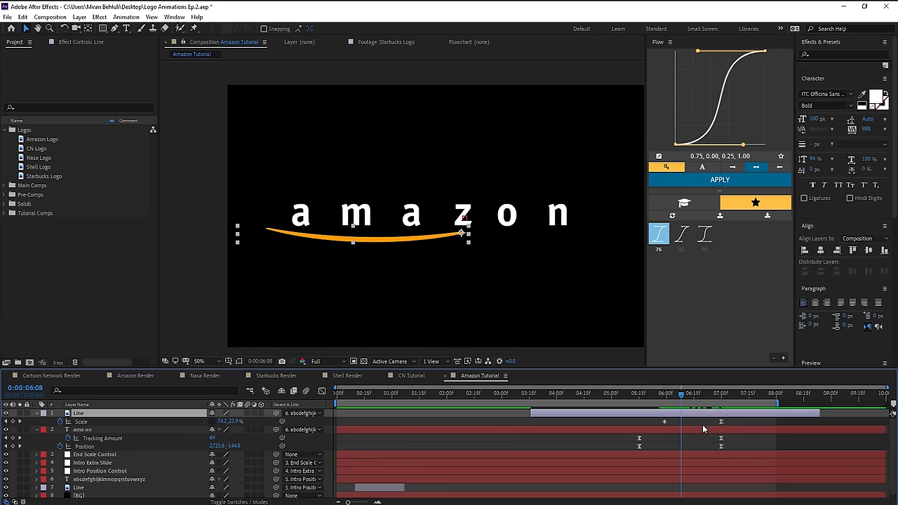
left_click(665, 421)
left_click(663, 394)
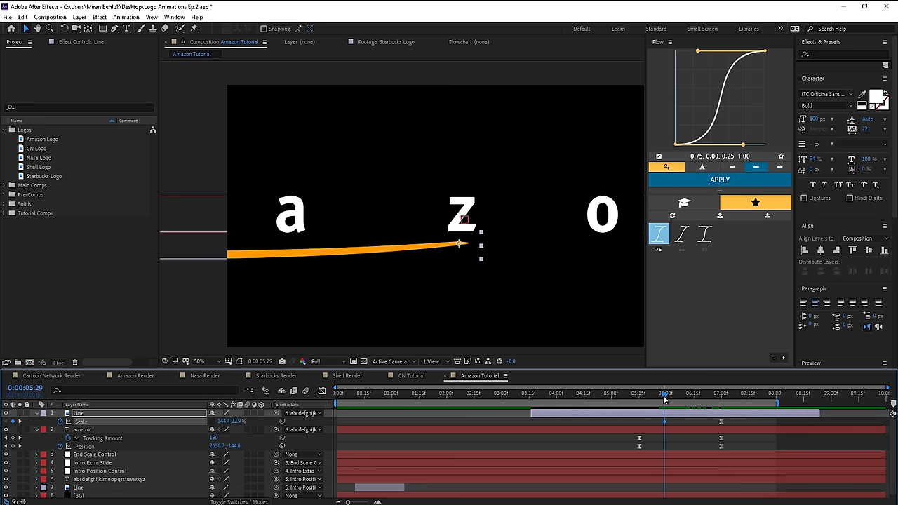
left_click(675, 395)
left_click_drag(676, 396, 673, 421)
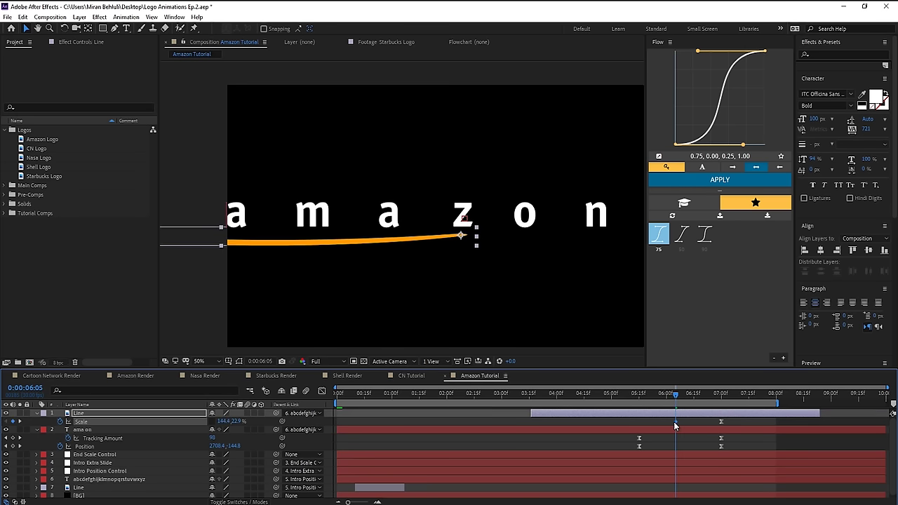
left_click_drag(200, 425, 194, 425)
- At 0:00:05:13, create a null object and place it outside the frame near the Line's left part
left_click_drag(678, 398, 638, 418)
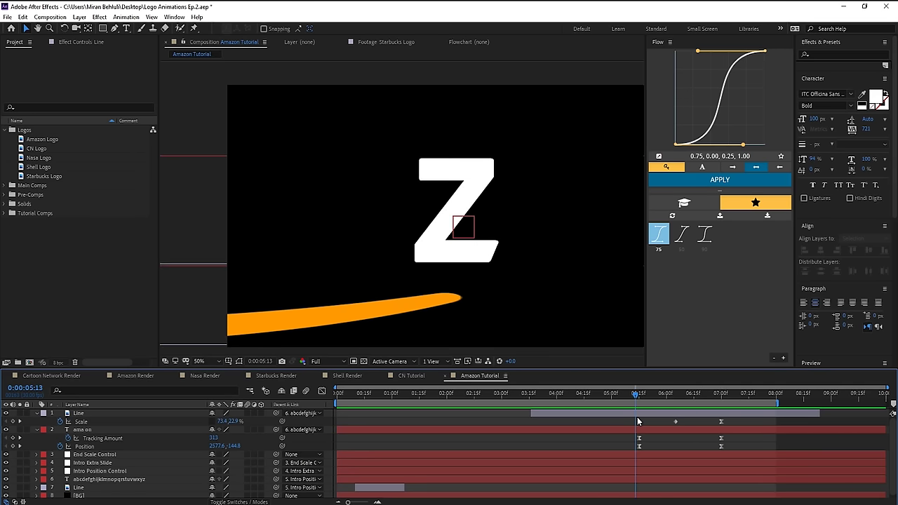
left_click(637, 417)
left_click(79, 16)
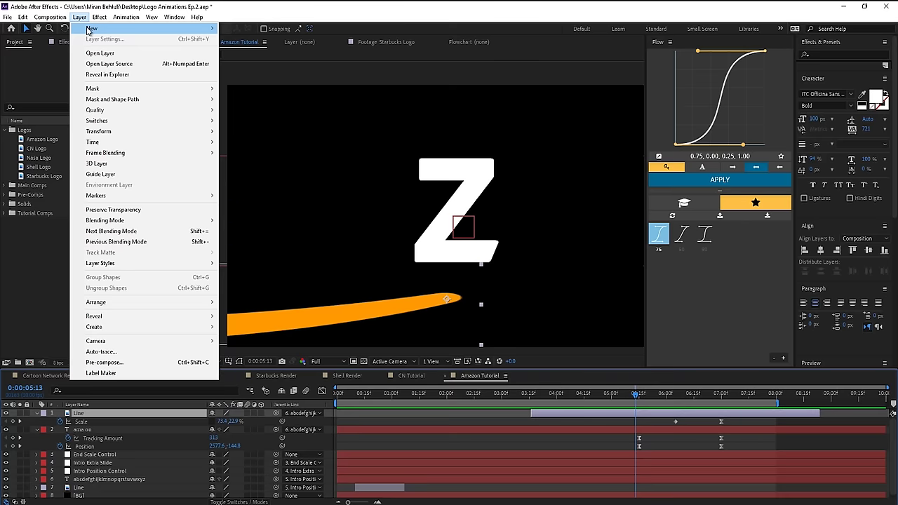
mouse_move(105, 28)
left_click(246, 71)
key("comma")
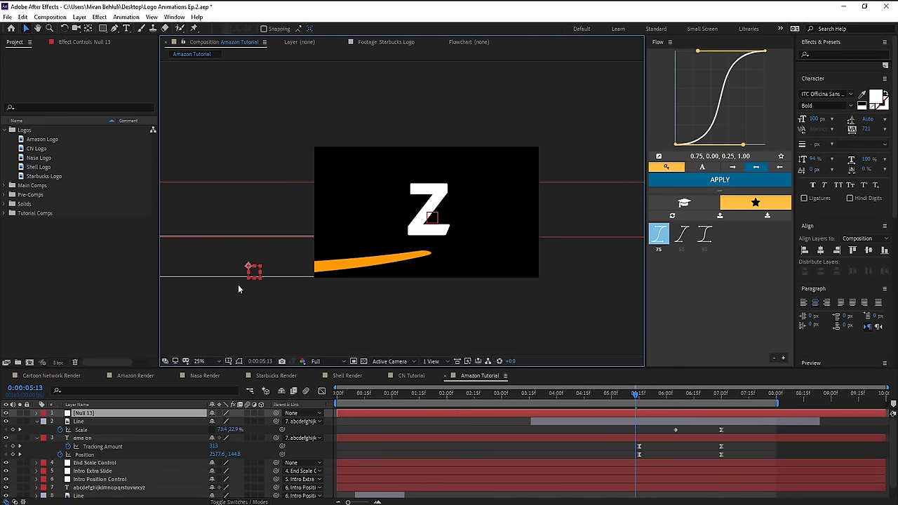
- Parent the Line layer to the new null, and the null to the alphabet text layer
left_click(238, 423)
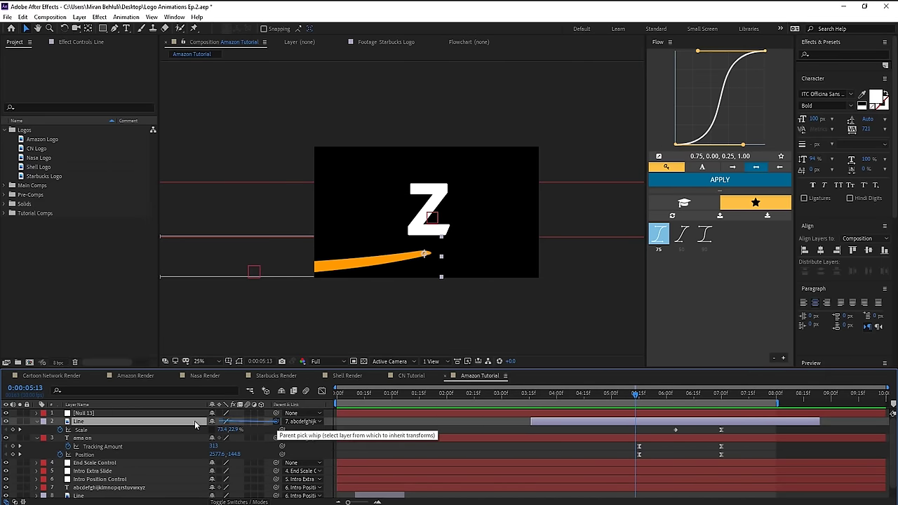
left_click_drag(275, 421, 284, 417)
left_click_drag(224, 429, 127, 492)
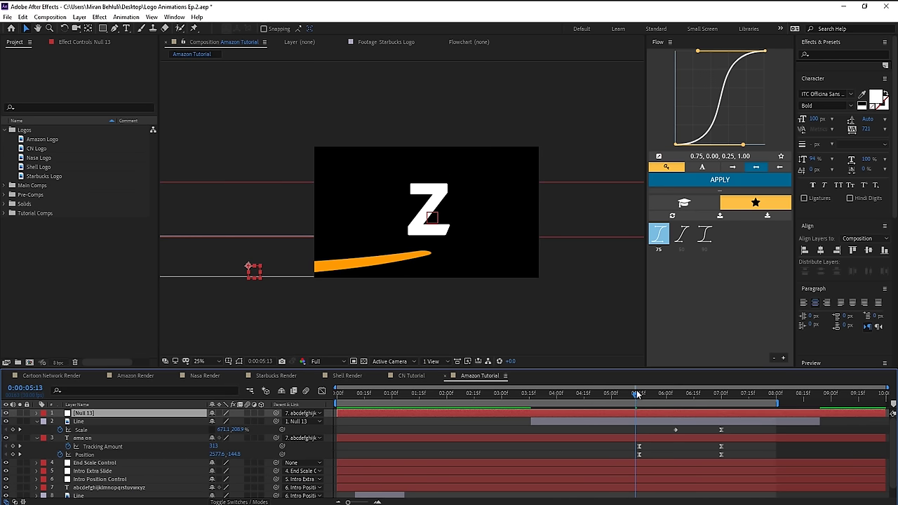
- Keyframe the new null's Scale from 2.9 % horizontally at 0:00:05:09 to 10.9 % at about 0:00:06:00, keeping 10.9 % vertically
left_click_drag(637, 395, 627, 418)
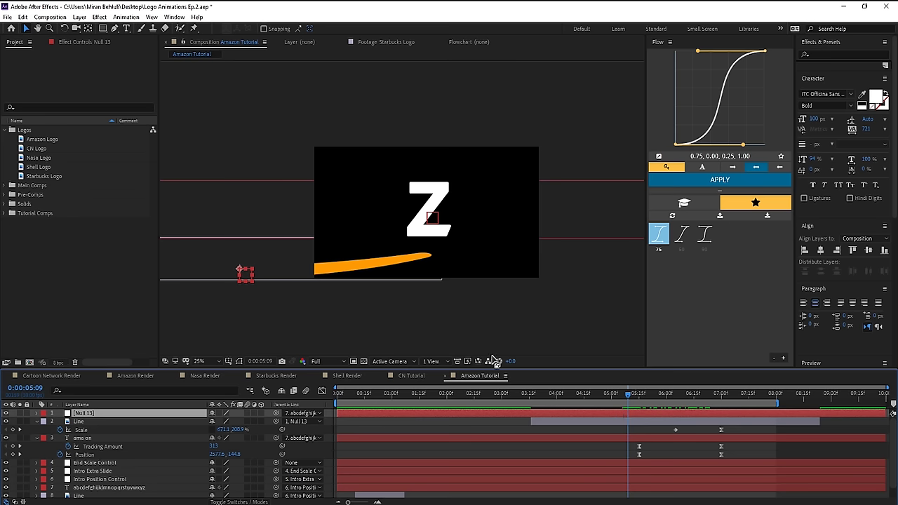
key("alt+shift+s")
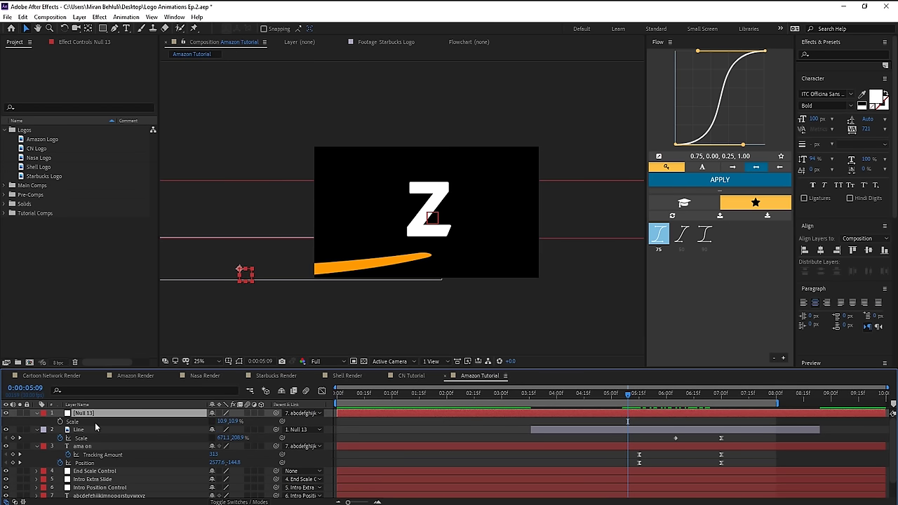
left_click(63, 420)
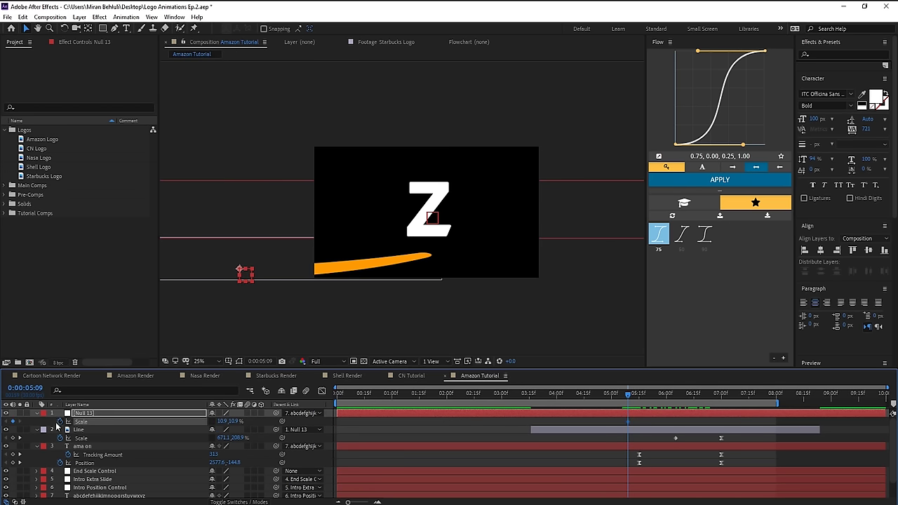
mouse_move(629, 392)
left_mouse_down()
mouse_move(677, 404)
mouse_move(627, 395)
left_mouse_up()
left_click_drag(224, 422, 216, 421)
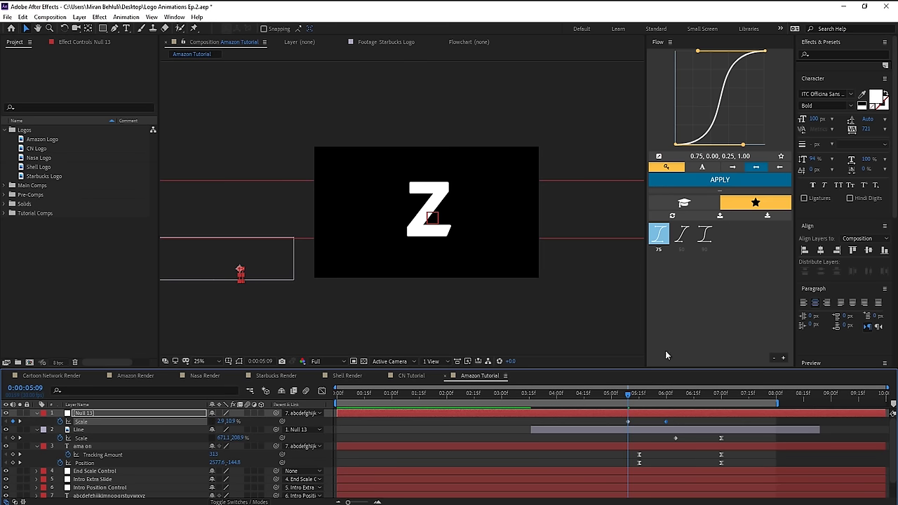
- Shift the null's ending Scale keyframe to about 0:00:06:07, ease the animation with the 75 preset, and preview the line's entrance
left_click(659, 238)
left_click(627, 394)
key("space")
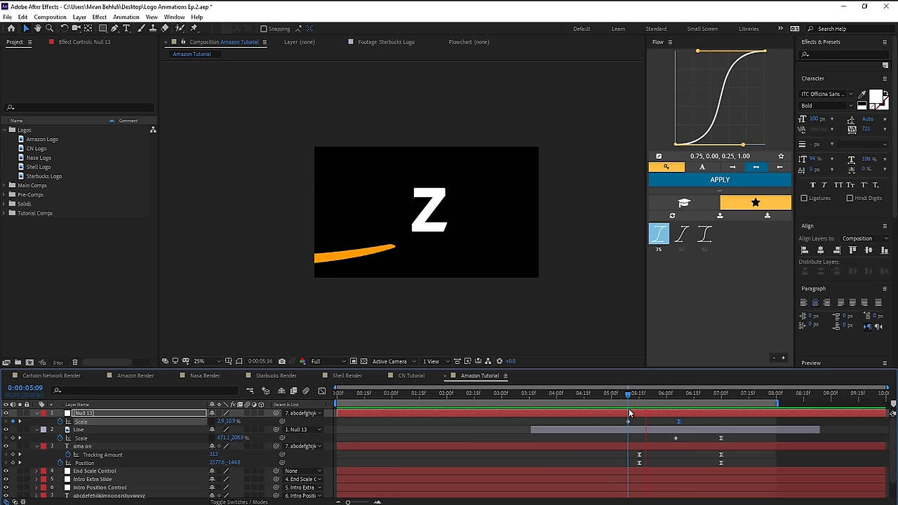
key("F2")
mouse_move(731, 396)
left_mouse_down()
mouse_move(591, 397)
mouse_move(745, 397)
left_mouse_up()
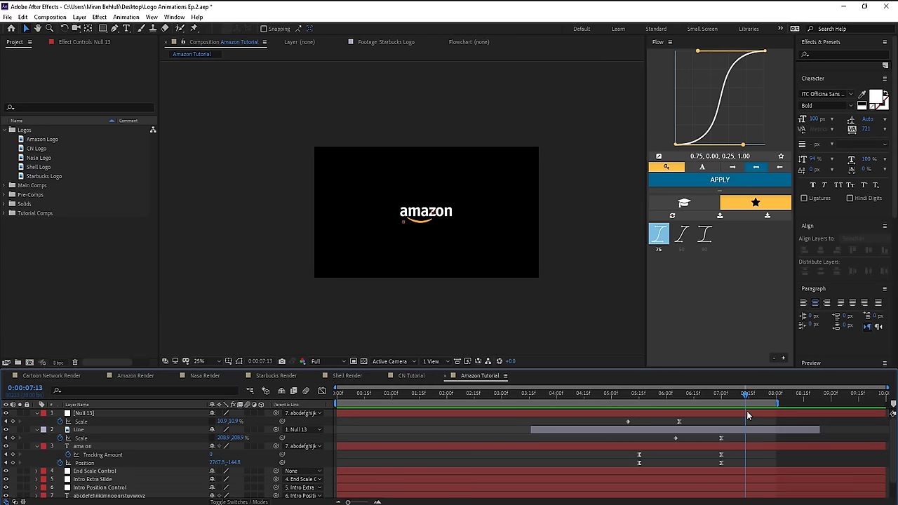
left_click(746, 414)
key("period")
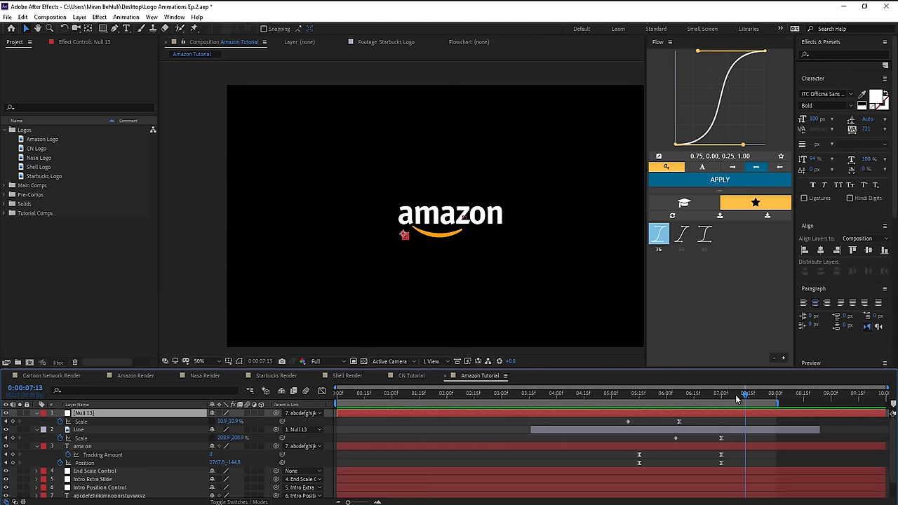
left_click_drag(736, 398, 684, 397)
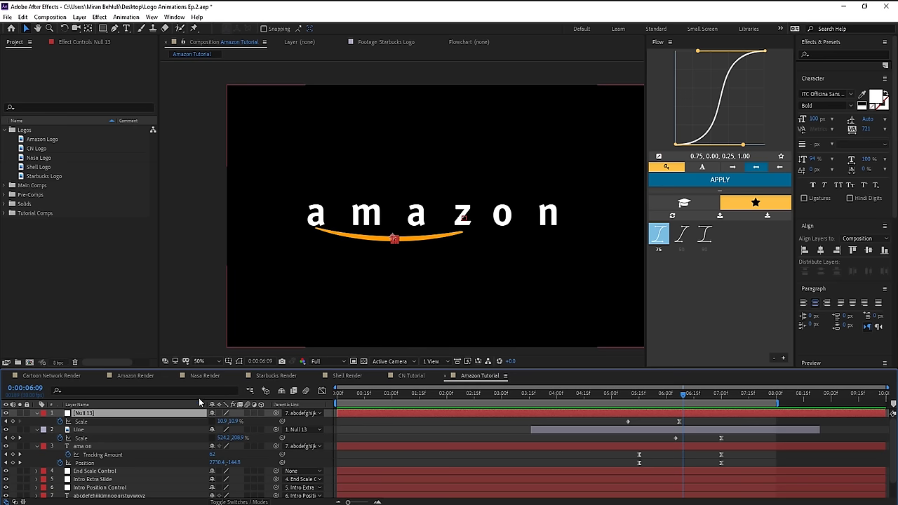
left_click(79, 430)
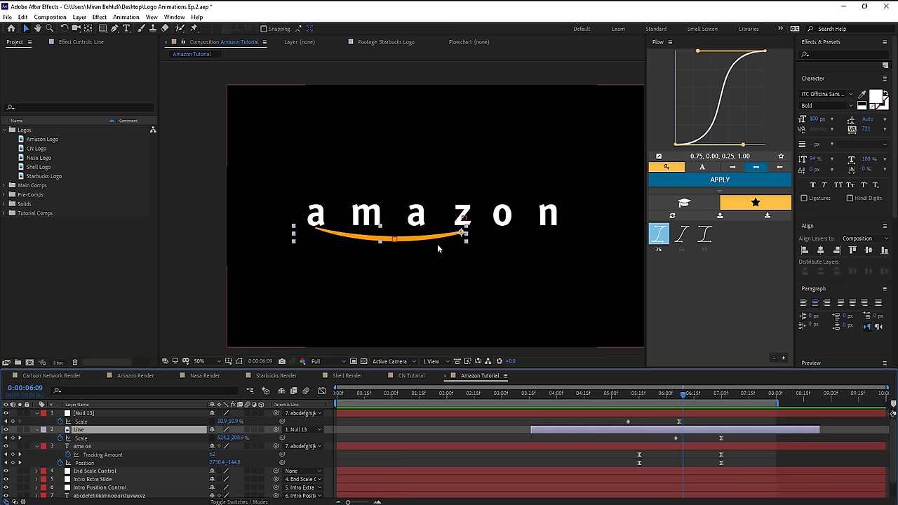
- Rename the null controlling the line as Line End Control
left_click(135, 414)
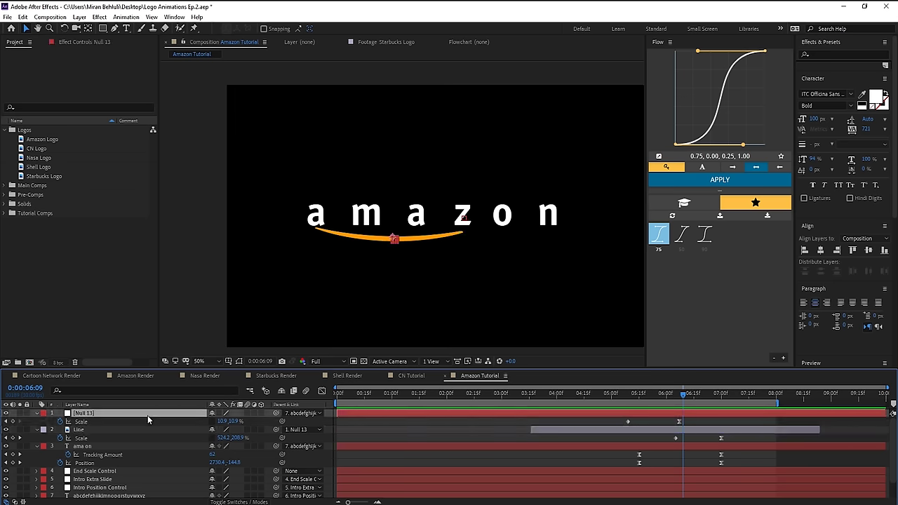
key("Return")
type("Line End C")
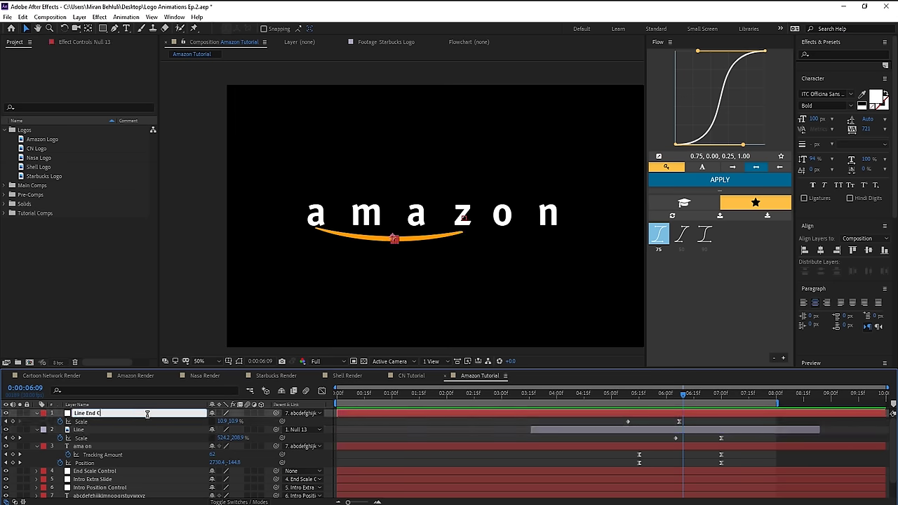
type("ontrol")
key("Return")
- Trim the start of the Line End Control and its child Line layer to 0:00:05:09
mouse_move(614, 397)
left_mouse_down()
mouse_move(636, 397)
mouse_move(624, 399)
left_mouse_up()
left_click(625, 432, "shift")
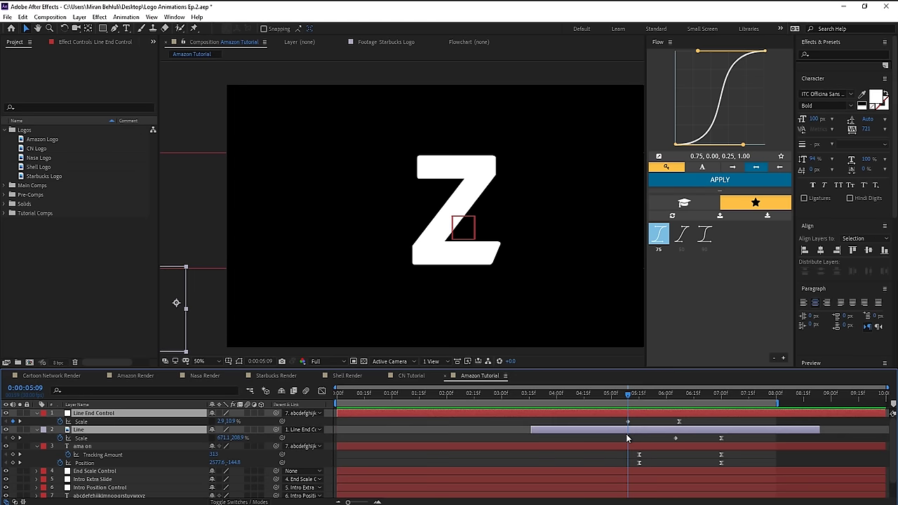
key("alt+[")
left_click(657, 422)
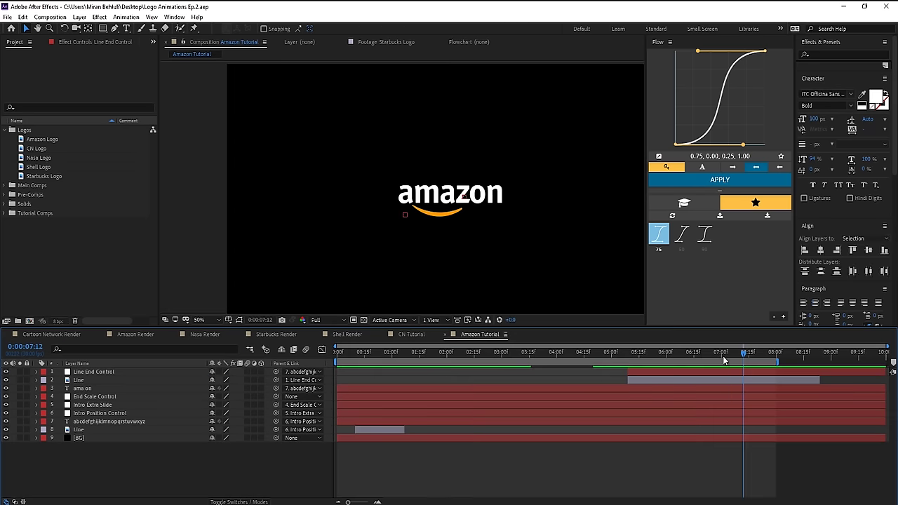
- At 0:00:07:08, duplicate the Line layer that sits beneath the finished amazon text
mouse_move(723, 356)
left_mouse_down()
mouse_move(442, 350)
mouse_move(736, 359)
left_mouse_up()
left_click(98, 379)
key("ctrl+d")
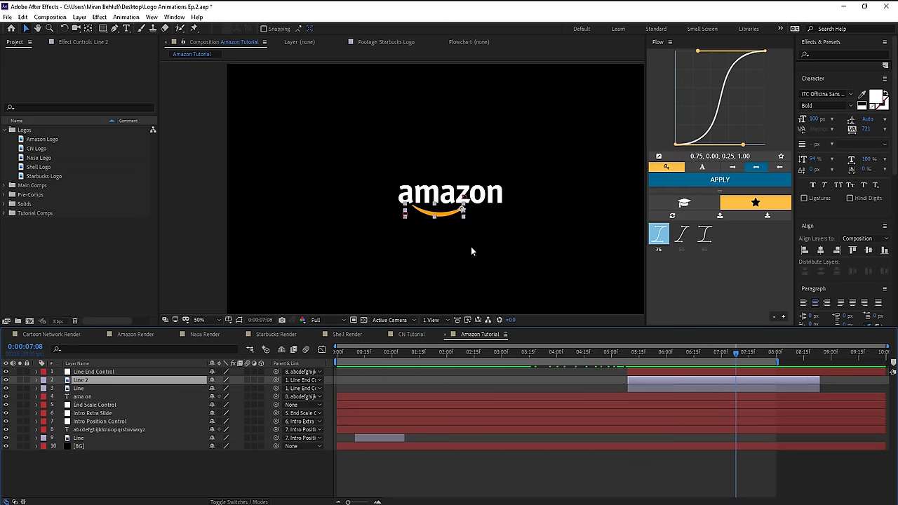
scroll(470, 246, "up", 2)
key("v")
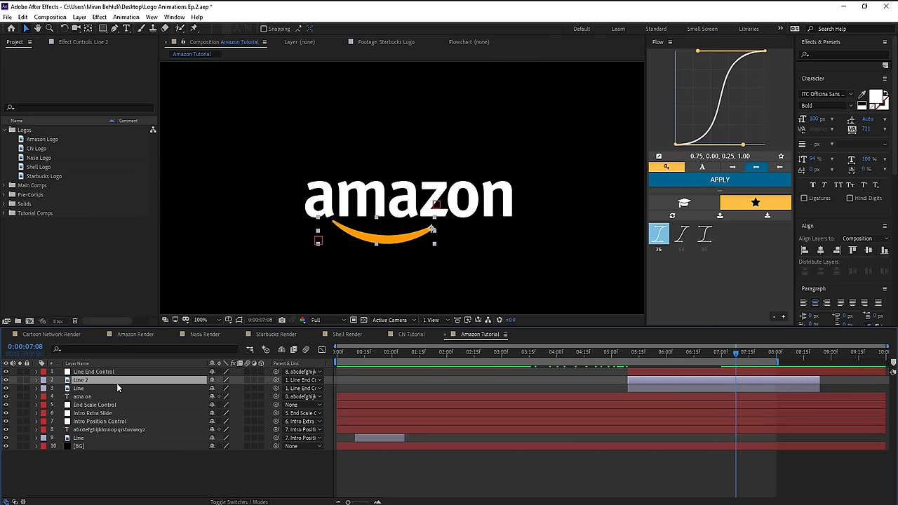
- Draw a closed, curved Pen mask around the arrowhead on the duplicated line, leaving out the smile stroke
scroll(428, 269, "up", 2)
key("g")
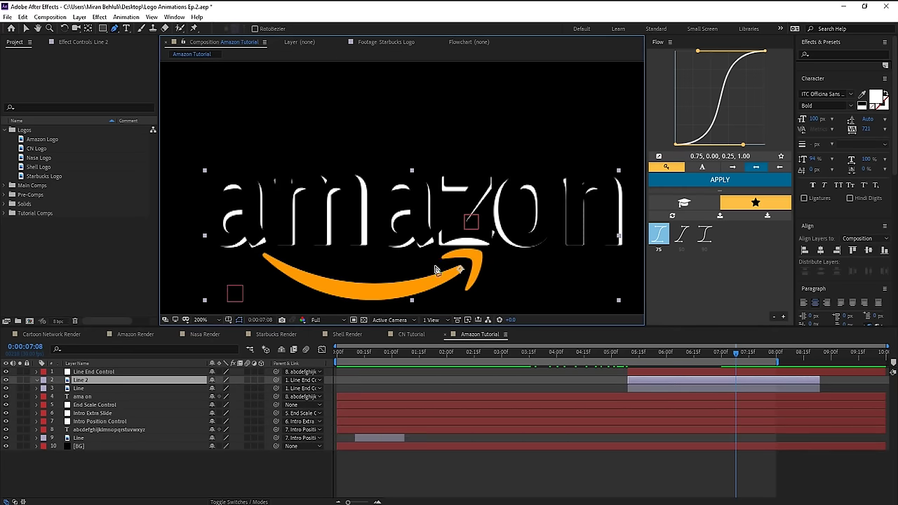
left_click(434, 267)
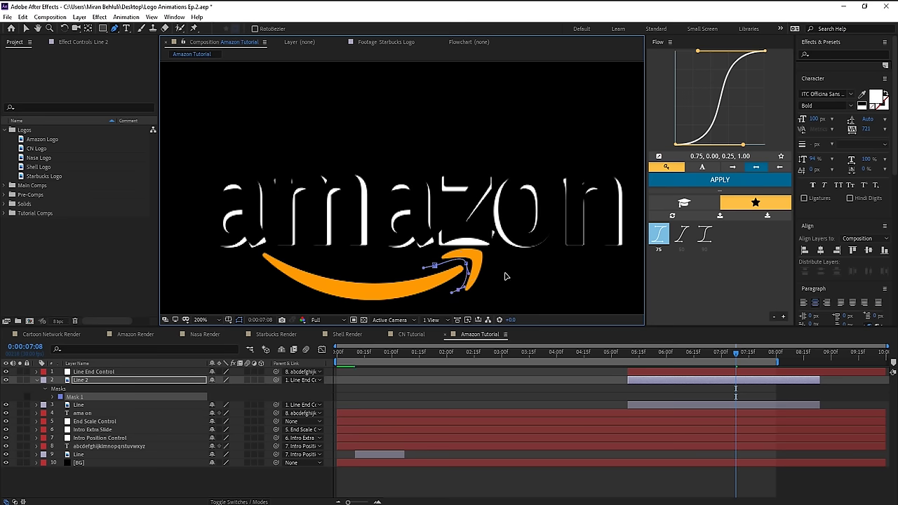
left_click_drag(492, 290, 515, 257)
left_click_drag(483, 248, 435, 252)
left_click(434, 266)
- Rename the masked copy as Arrow Tip and place its anchor point where the arrowhead meets the line's end
key("v")
key("Return")
type("Arrow Tip")
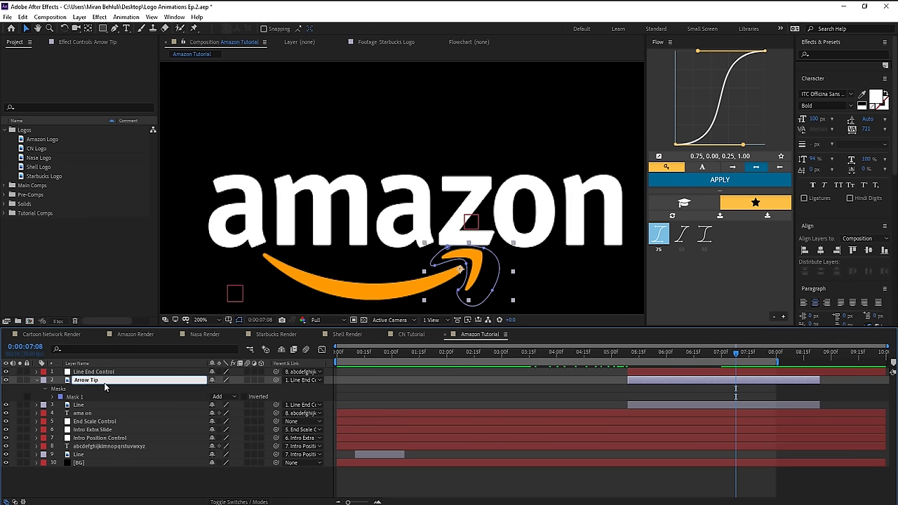
key("Return")
key("y")
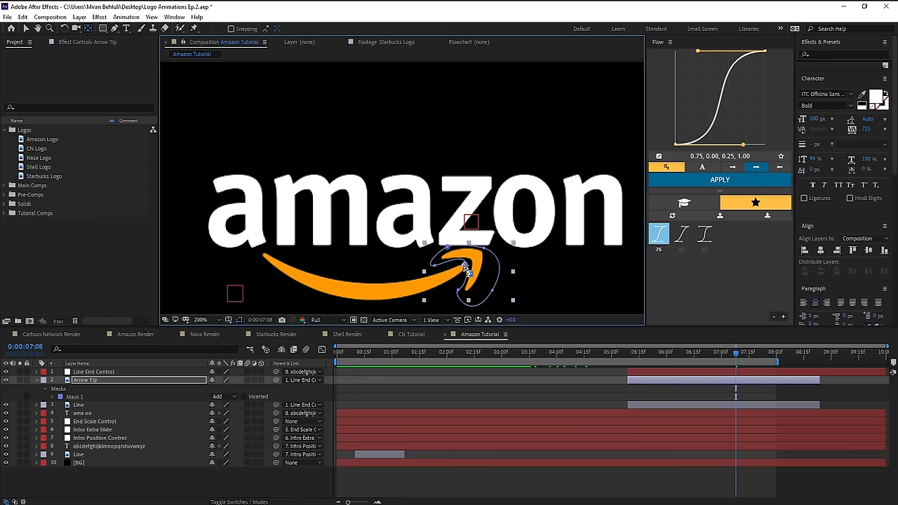
- Clear the Arrow Tip's existing Scale keyframes and add new ones at 208.9 % at 0:00:05:22, 0:00:06:12 and 0:00:07:03
key("s")
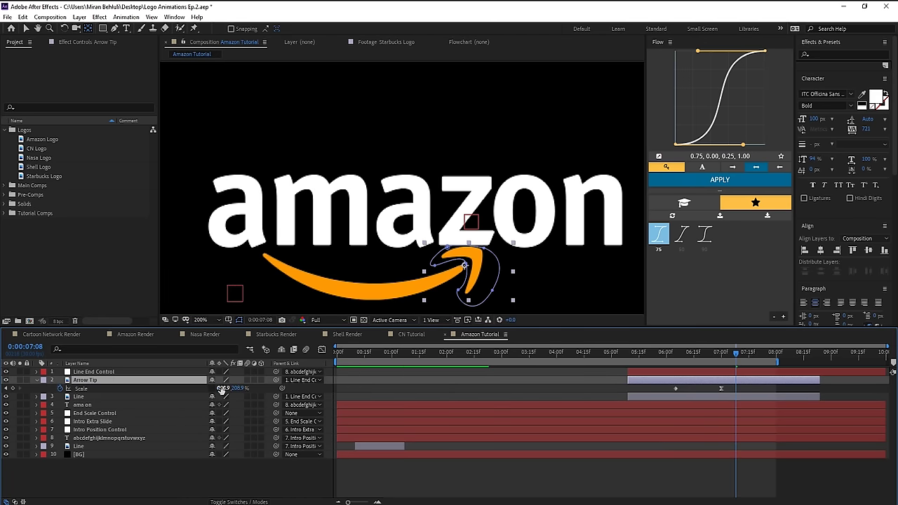
left_click_drag(221, 390, 220, 391)
left_click(60, 389)
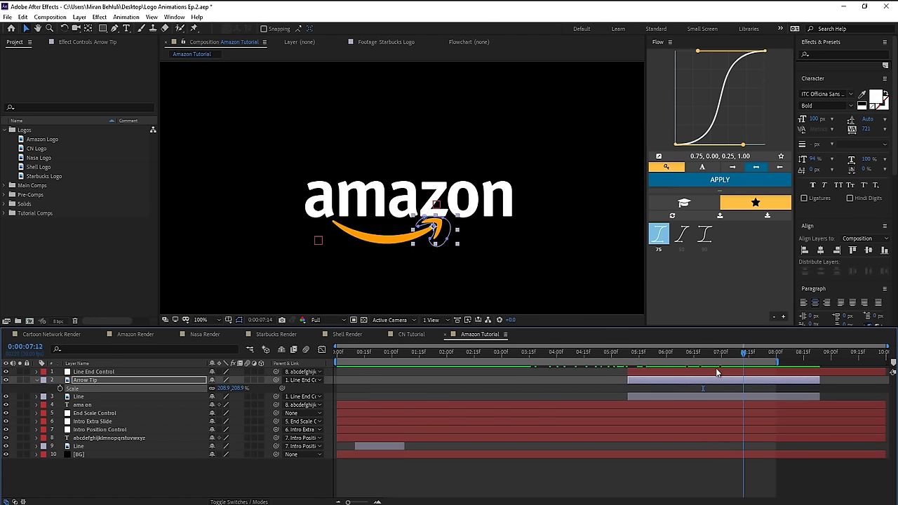
left_click_drag(715, 368, 653, 374)
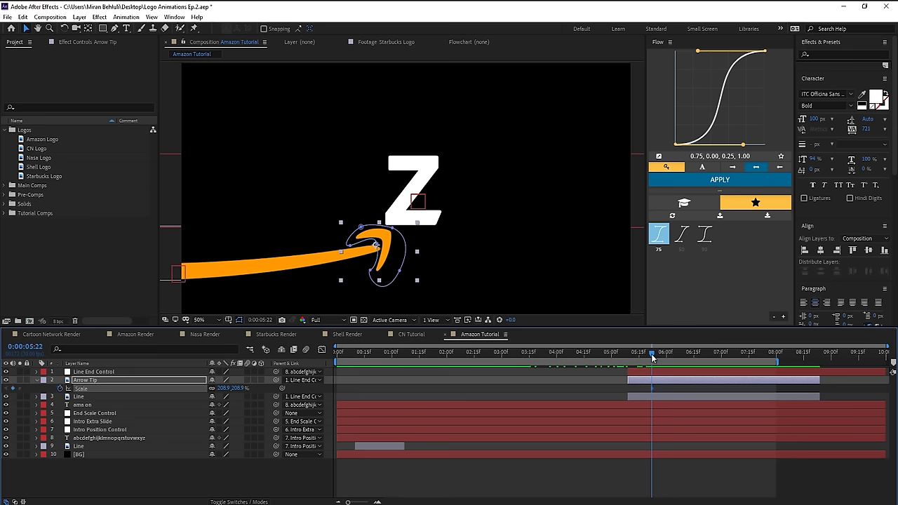
left_click_drag(652, 358, 715, 365)
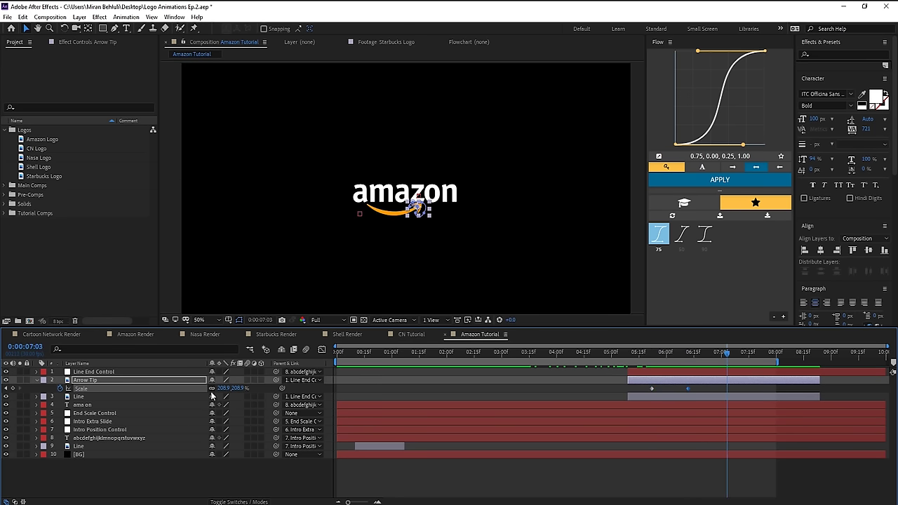
- Set the Arrow Tip's Scale to 280.9 % at 0:00:06:12 and 0 % at 0:00:05:22, and preview the pop-in
left_click(690, 353)
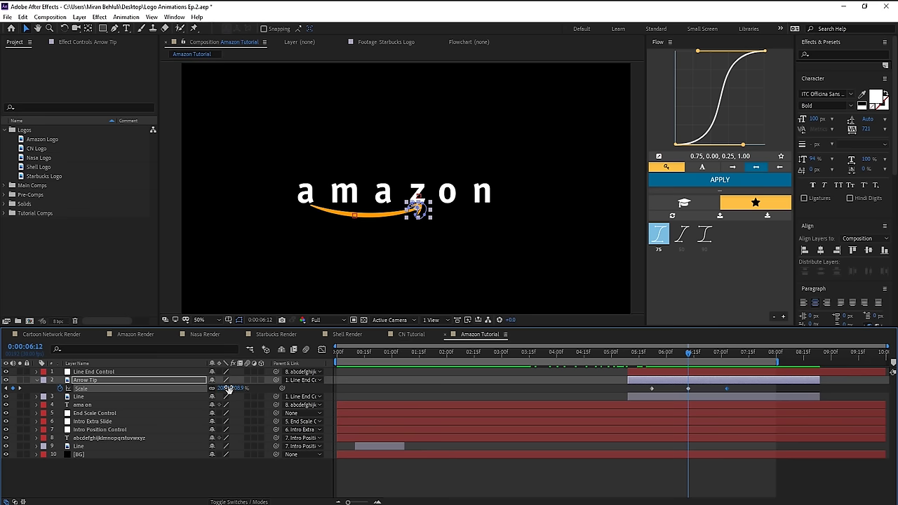
left_click_drag(228, 388, 260, 392)
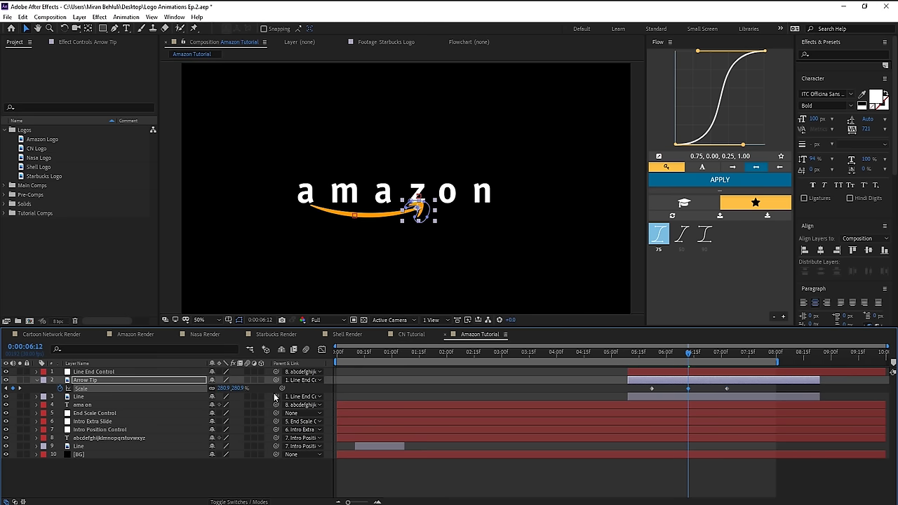
left_click(652, 357)
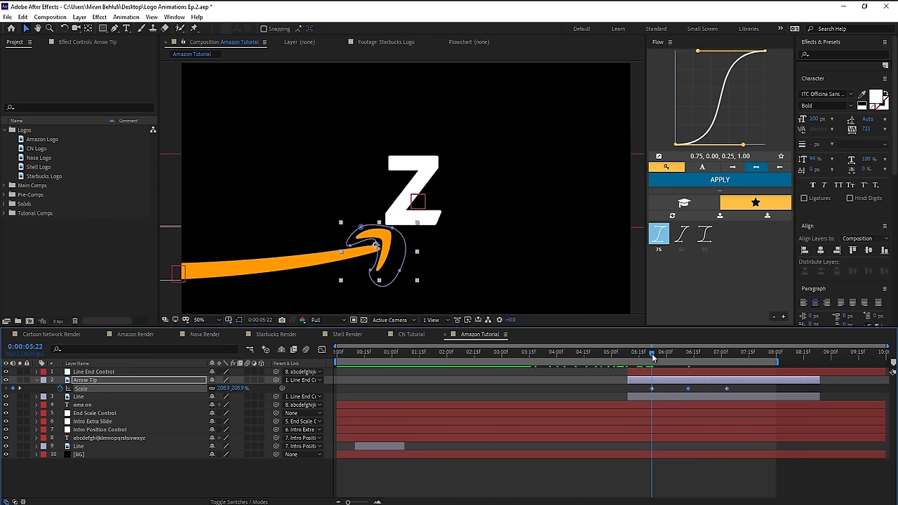
left_click(235, 390)
type("0")
key("Return")
left_click(659, 485)
key("space")
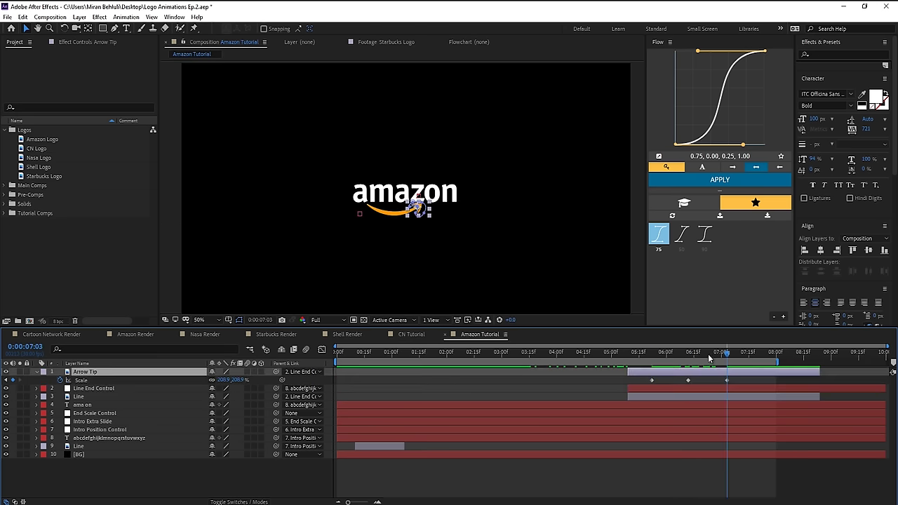
- Display the Line End Control's Scale keyframes and preview the ending to compare its timing with the Arrow Tip
left_click(740, 353)
left_click(109, 390)
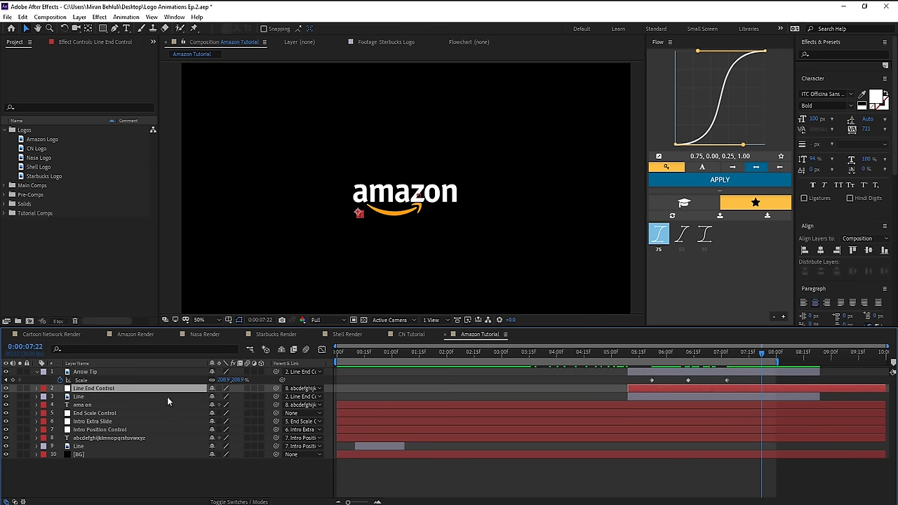
left_click_drag(728, 351, 653, 364)
key("s")
key("space")
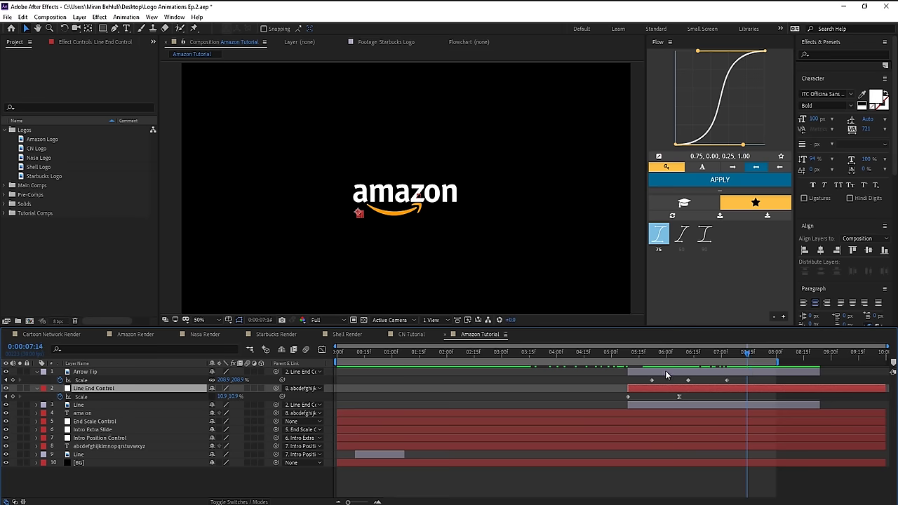
- Reparent the Arrow Tip layer from the Line End Control to the alphabet text layer
left_click(164, 371)
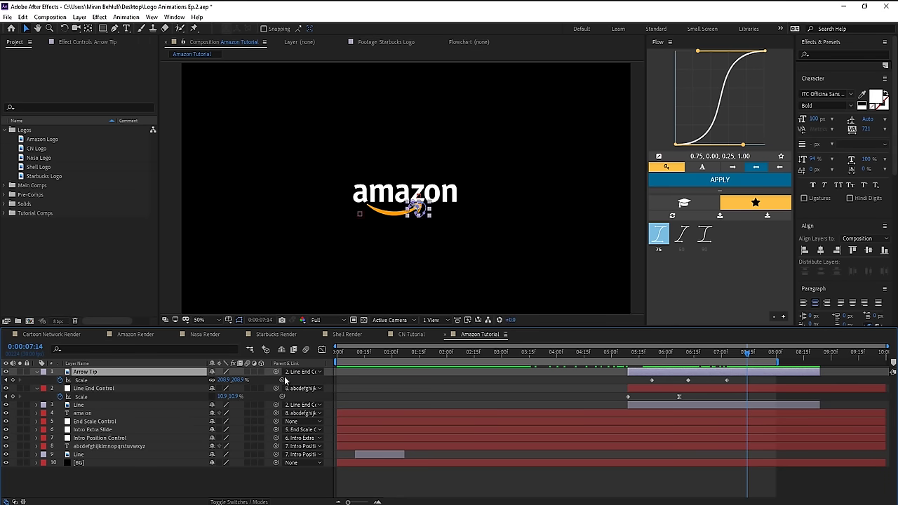
left_click(301, 372)
left_click(304, 384)
scroll(417, 203, "up", 3)
left_click_drag(276, 372, 141, 446)
- Apply the saved easing curve to all three of the Arrow Tip's Scale keyframes
left_click_drag(708, 353, 659, 380)
left_click_drag(734, 381, 662, 381)
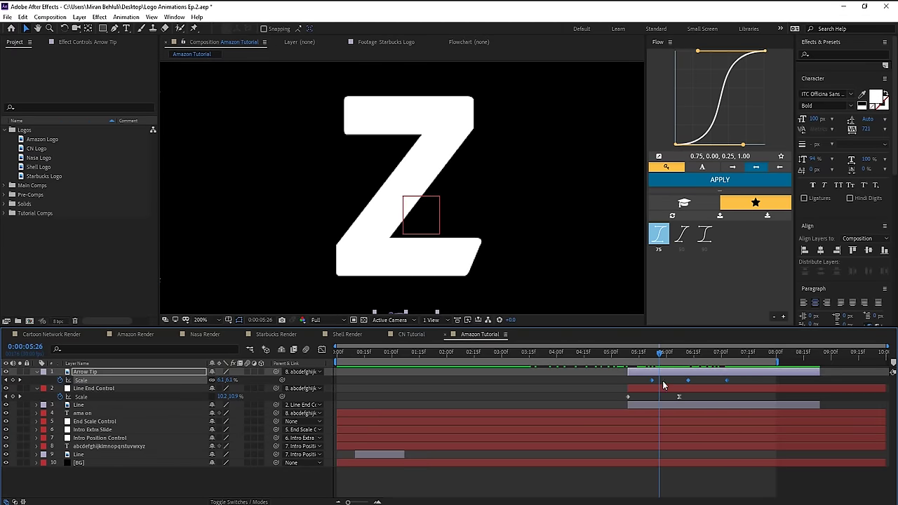
left_click(653, 380)
right_click(726, 380)
left_click(610, 415)
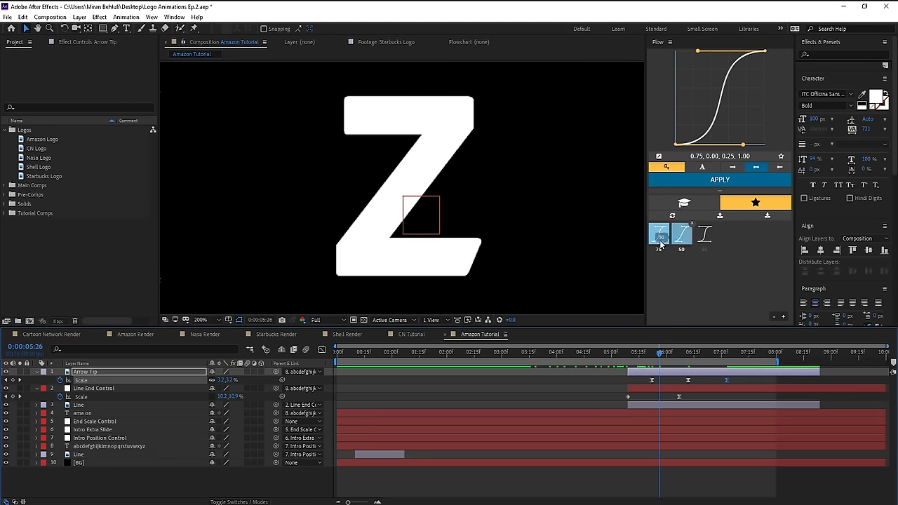
- Tighten the spacing of the Arrow Tip's Scale keyframes and shift the trimmed layer earlier to start at about 0:00:05:17
key("comma")
key("comma")
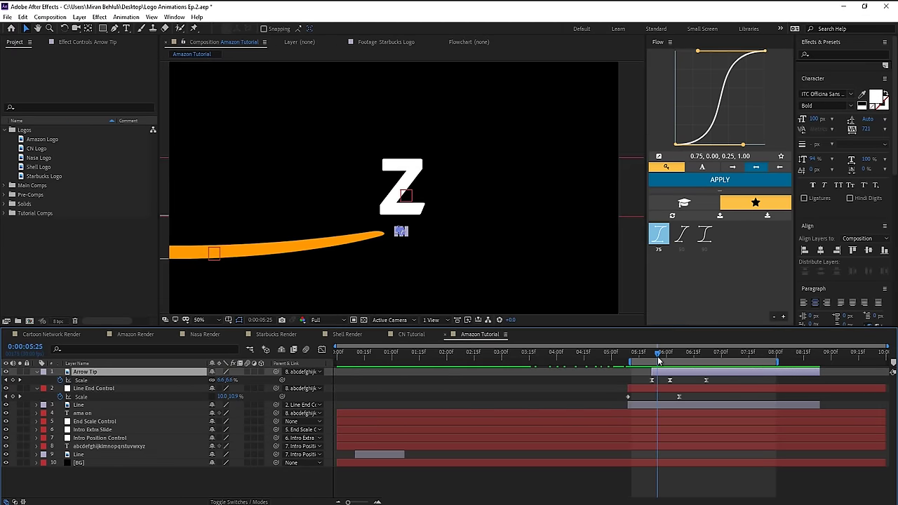
left_click_drag(663, 359, 648, 359)
left_click_drag(698, 374, 689, 375)
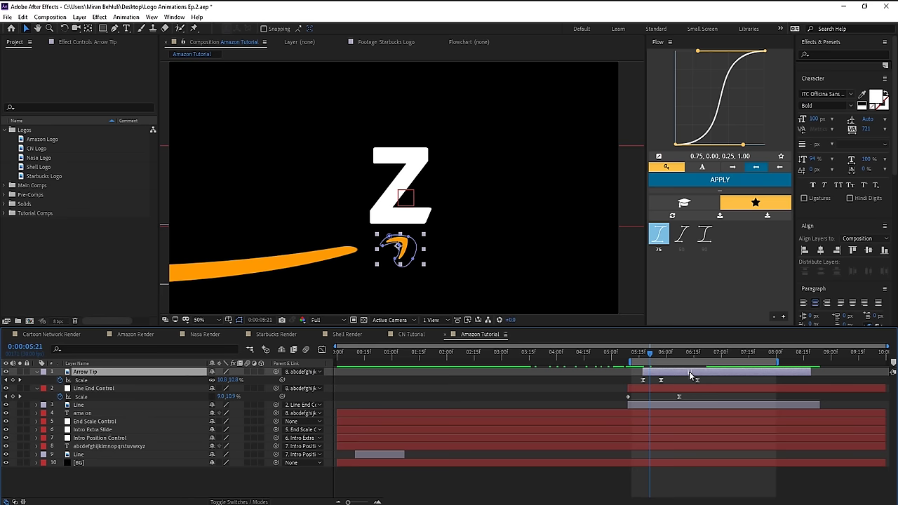
key("period")
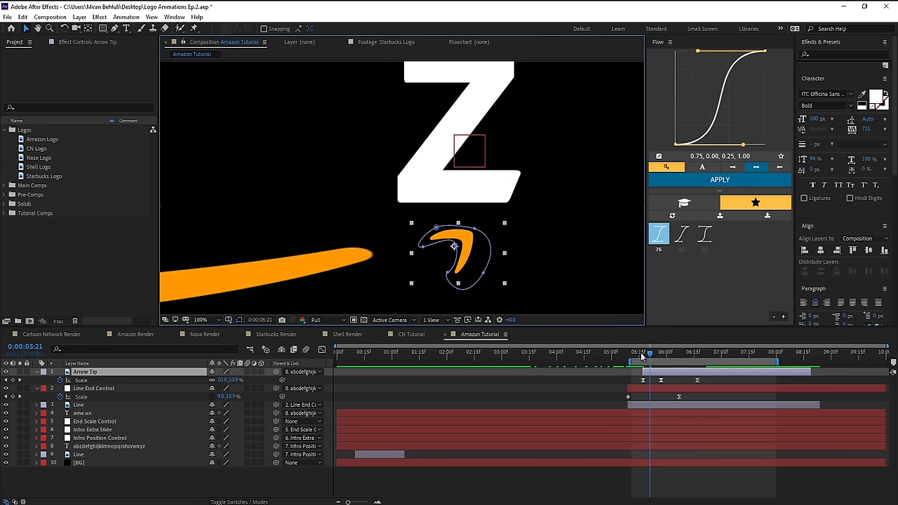
- Trim the Arrow Tip layer to start at 0:00:05:20 and try moving the tip toward the line's end
left_click(647, 359)
left_click_drag(647, 359, 650, 359)
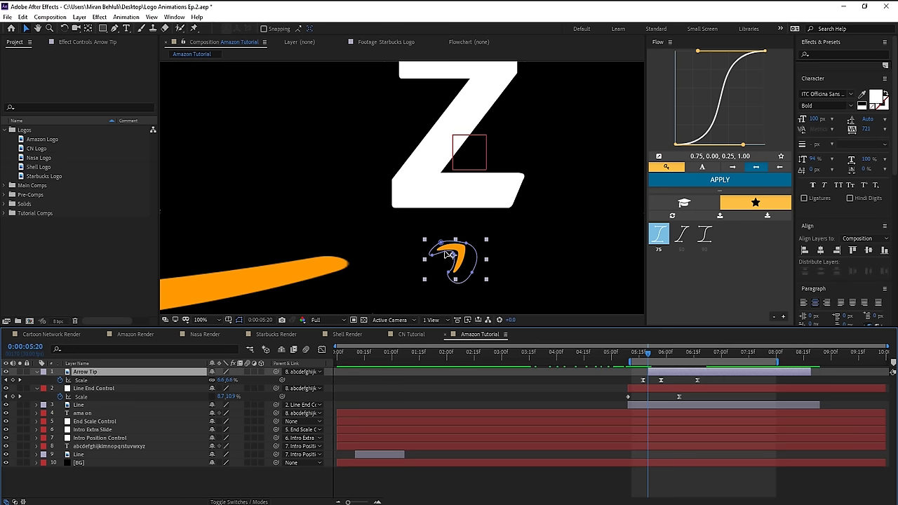
left_click_drag(454, 259, 431, 251)
key("ctrl+z")
- Set Arrow Tip Position keyframes at 0:00:05:20 and at 0:00:06:07, in line with the Line End Control's last Scale keyframe
key("p")
left_click(135, 385)
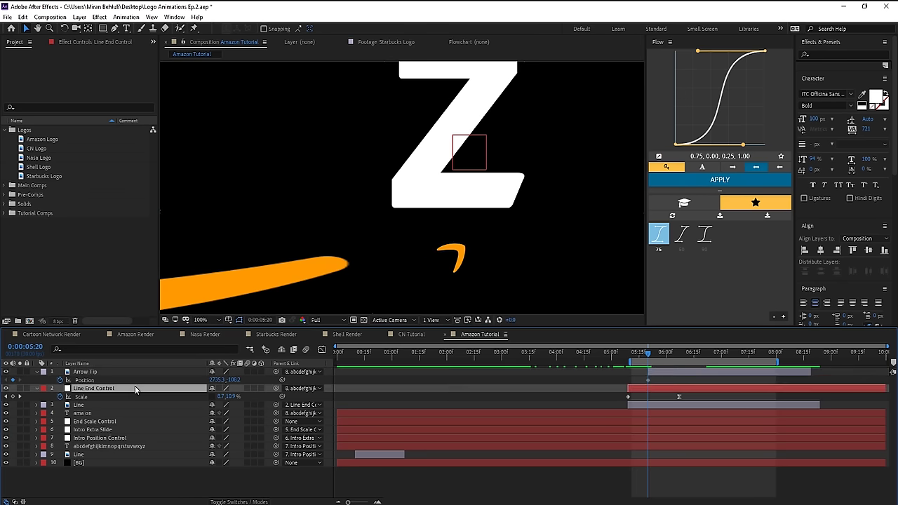
key("s")
key("u")
left_click(678, 355)
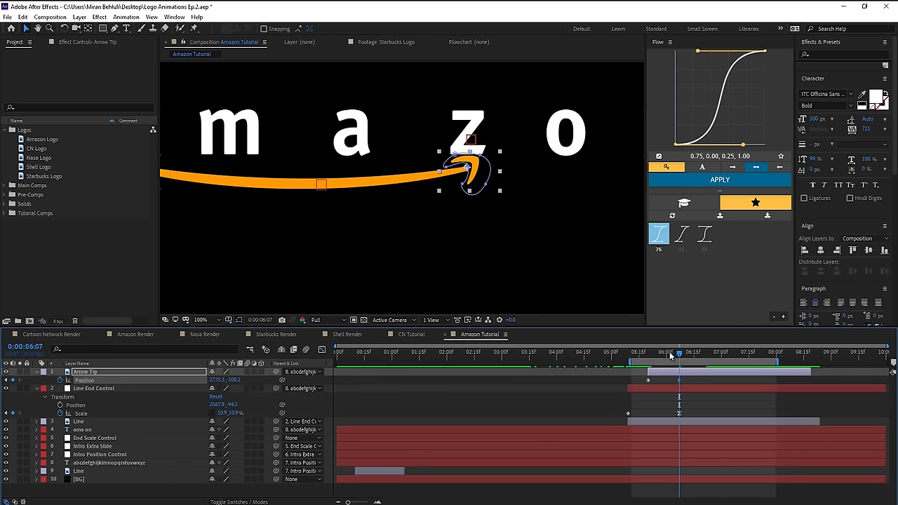
- Move the Arrow Tip onto the line's end at 0:00:05:20 and apply the saved easing curve to its last Position keyframe
left_click_drag(671, 355, 648, 356)
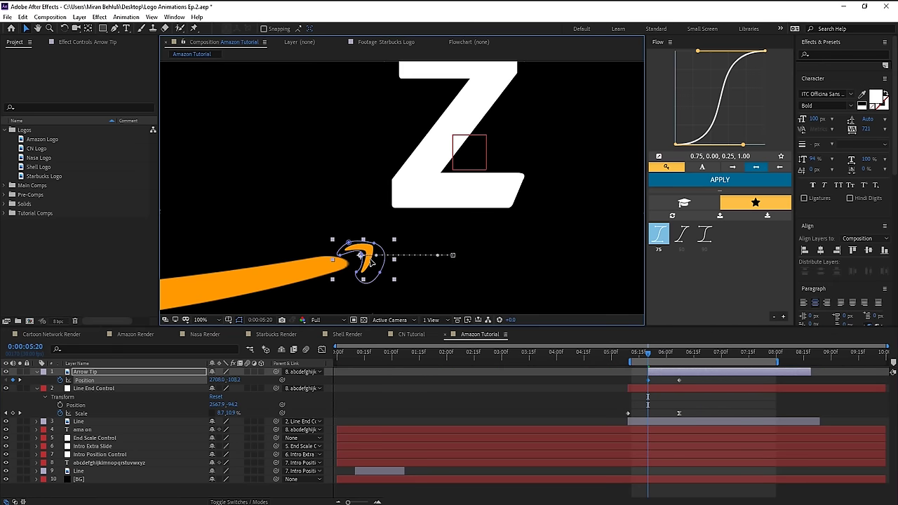
left_click_drag(372, 262, 366, 264)
left_click(679, 380)
left_click(660, 242)
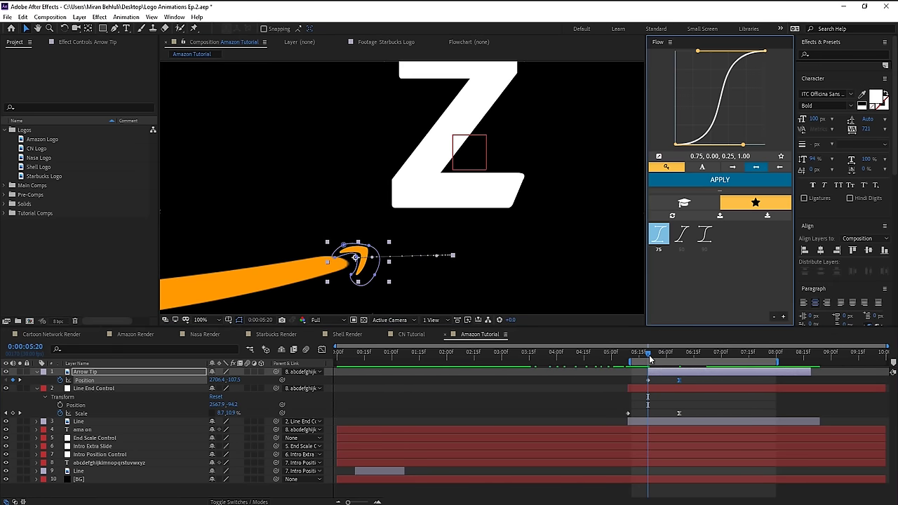
left_click_drag(650, 359, 650, 382)
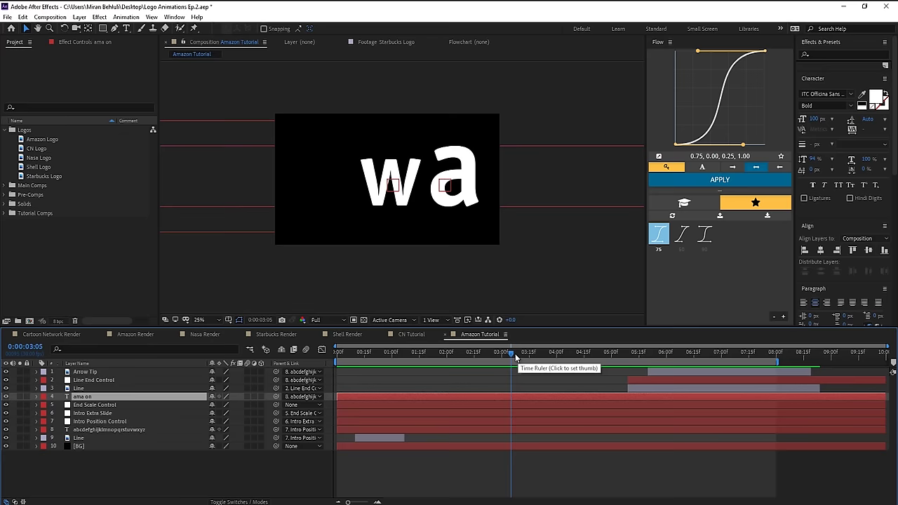
- Trim the "ama on" text layer to start at 0:00:05:07 and preview the end of the intro
left_click_drag(511, 358, 623, 356)
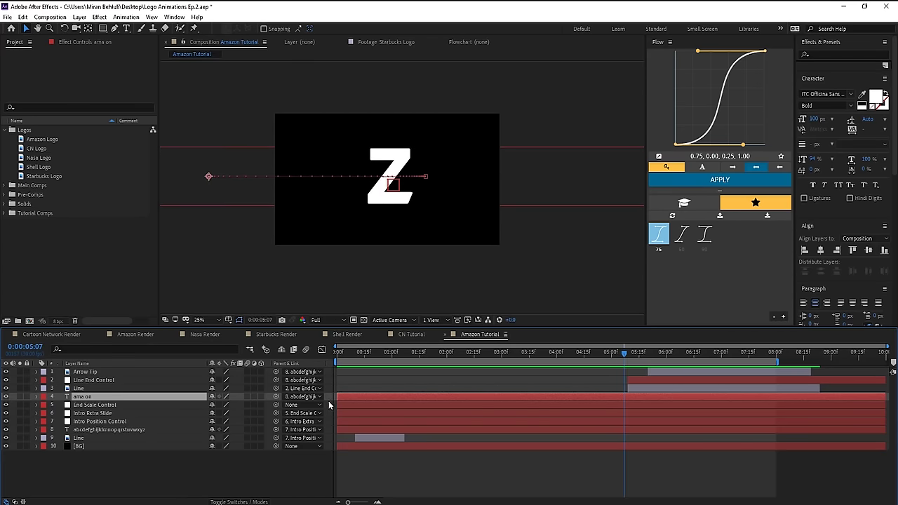
left_click_drag(337, 397, 624, 397)
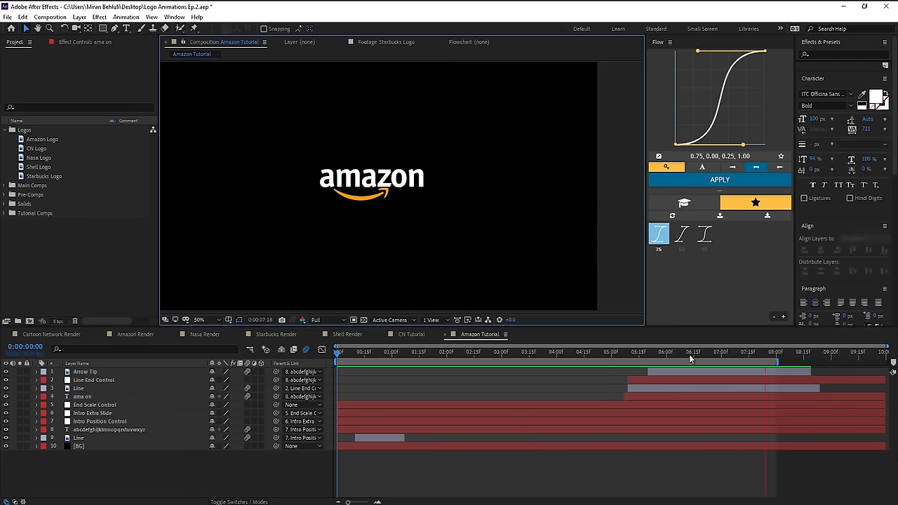
left_click_drag(689, 354, 777, 366)
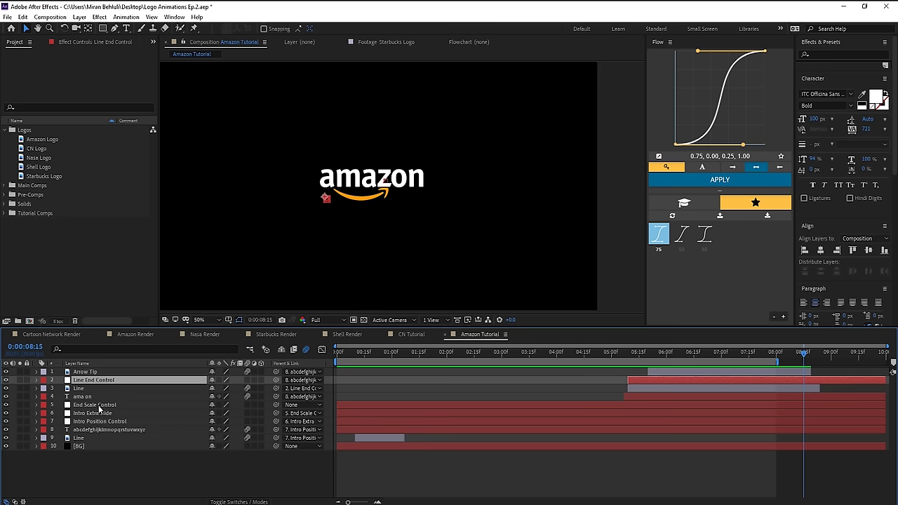
- Add a null object as parent of the End Scale Control and set a Scale keyframe on it
right_click(119, 461)
mouse_move(127, 370)
left_click(269, 428)
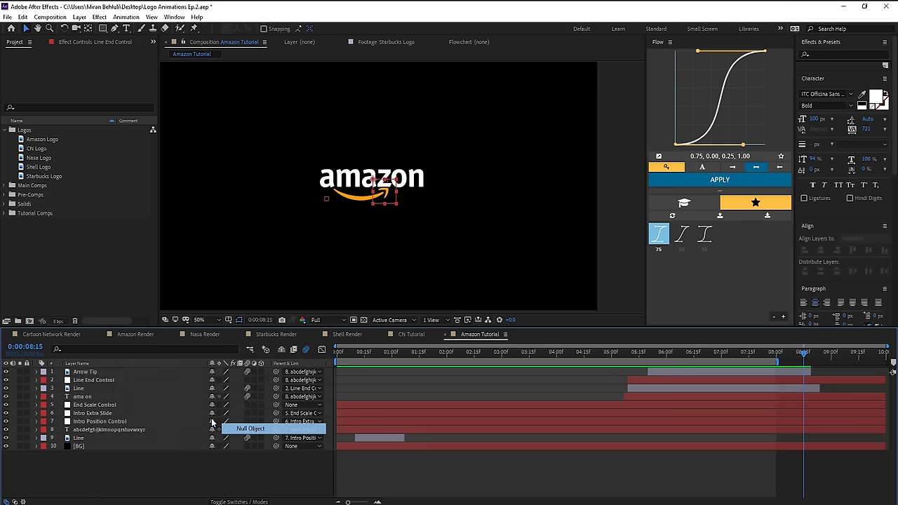
left_click_drag(276, 413, 125, 372)
left_click(125, 372)
key("s")
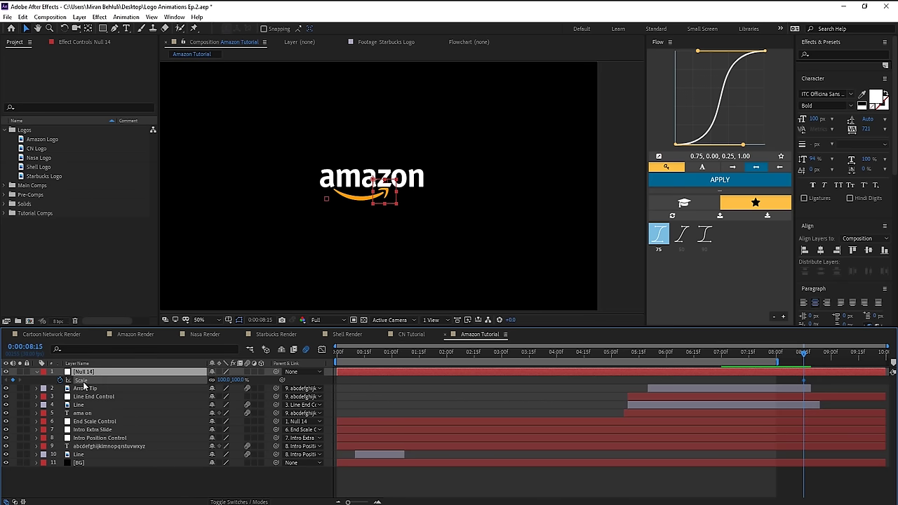
- Give the null Scale keyframes of 100% at 0:00:05:22 and 90% at 0:00:08:00
left_click_drag(803, 359, 774, 379)
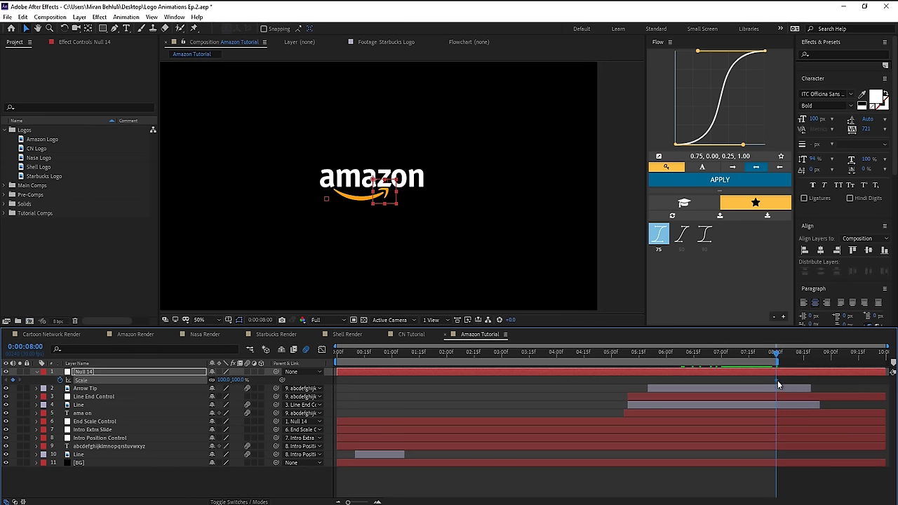
left_click_drag(776, 357, 652, 358)
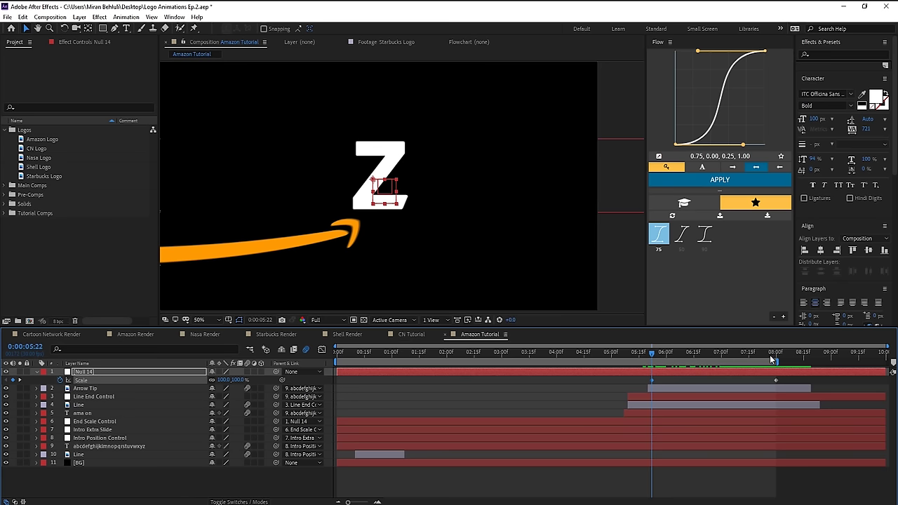
key("k")
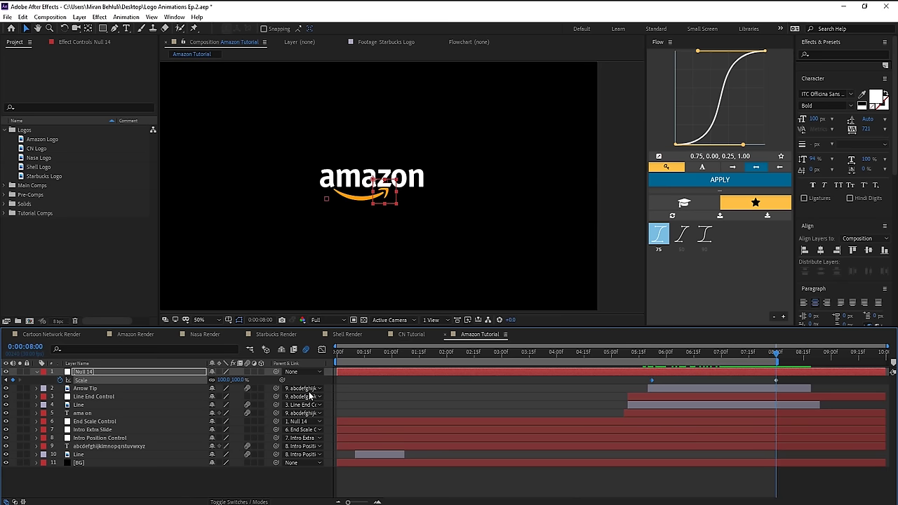
left_click_drag(239, 379, 242, 388)
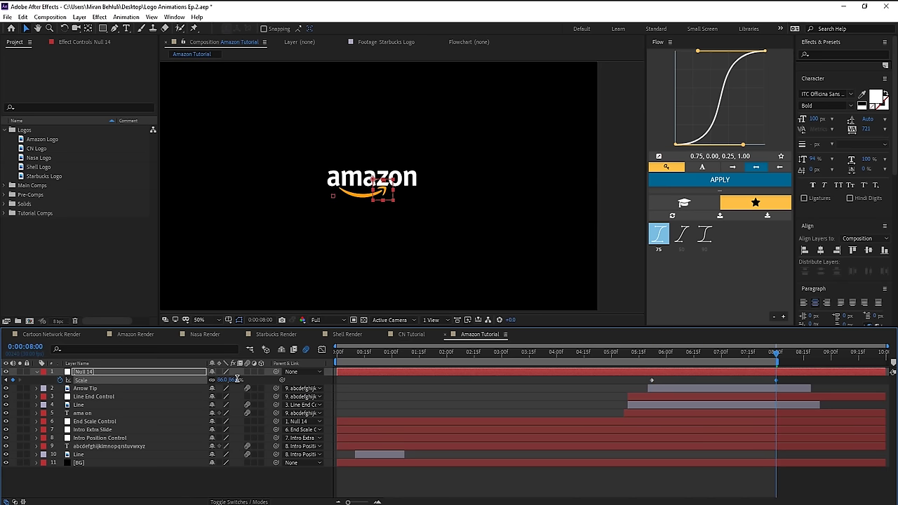
left_click(237, 379)
type("90")
key("Return")
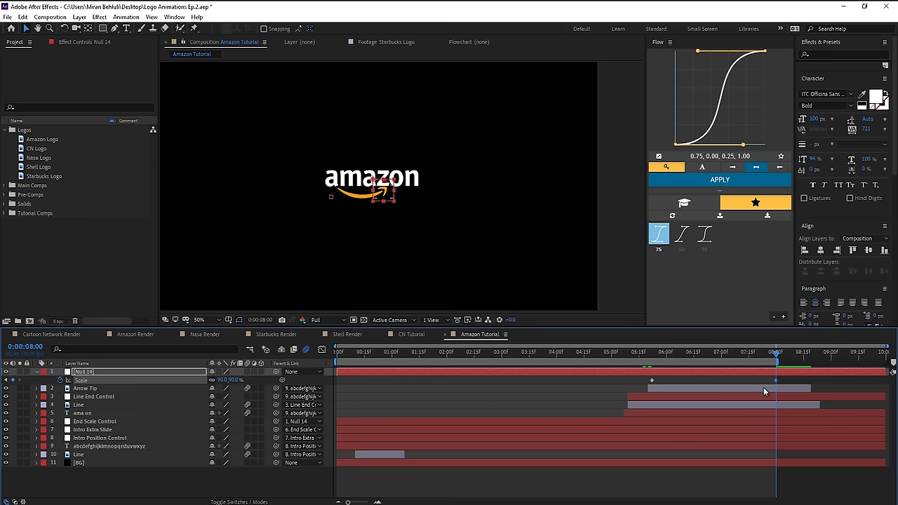
- Apply the saved easing curve to the null's last Scale keyframe and ease the keyframe at 0:00:05:22
left_click(659, 234)
left_click(655, 354)
right_click(651, 379)
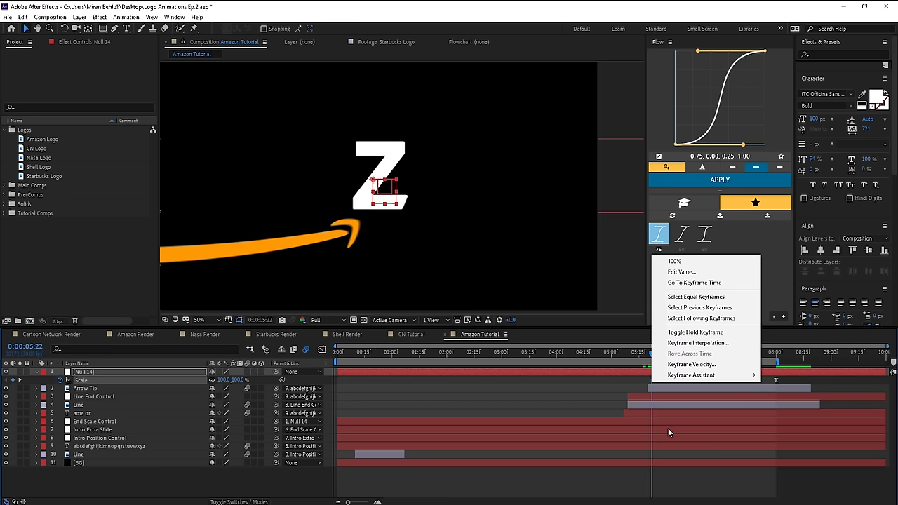
mouse_move(701, 375)
left_click(535, 407)
- Preview the intro's ending in an enlarged viewer to check the eased scale-down of the logo
key("grave")
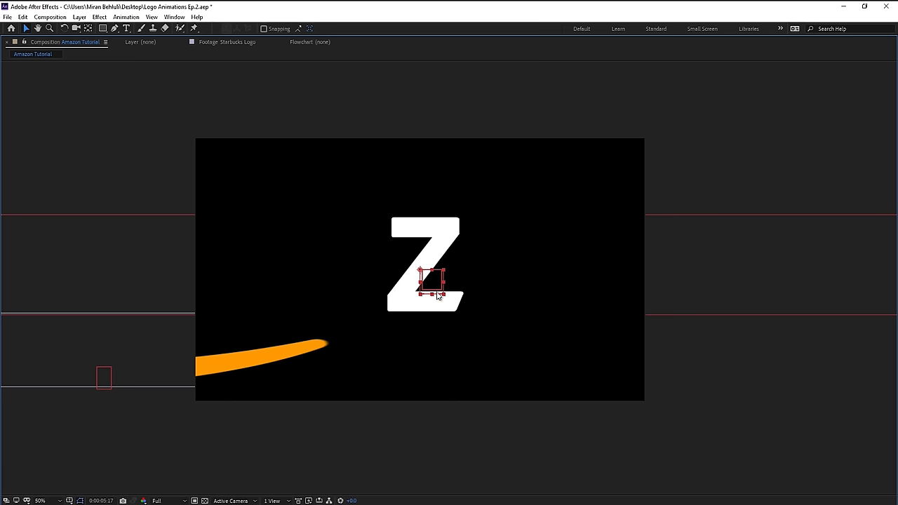
key("space")
scroll(420, 276, "up", 1)
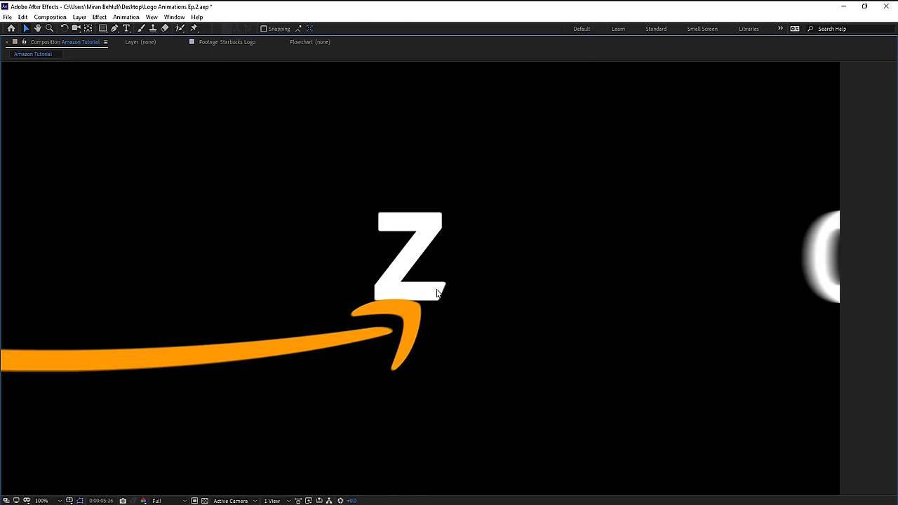
key("space")
key("grave")
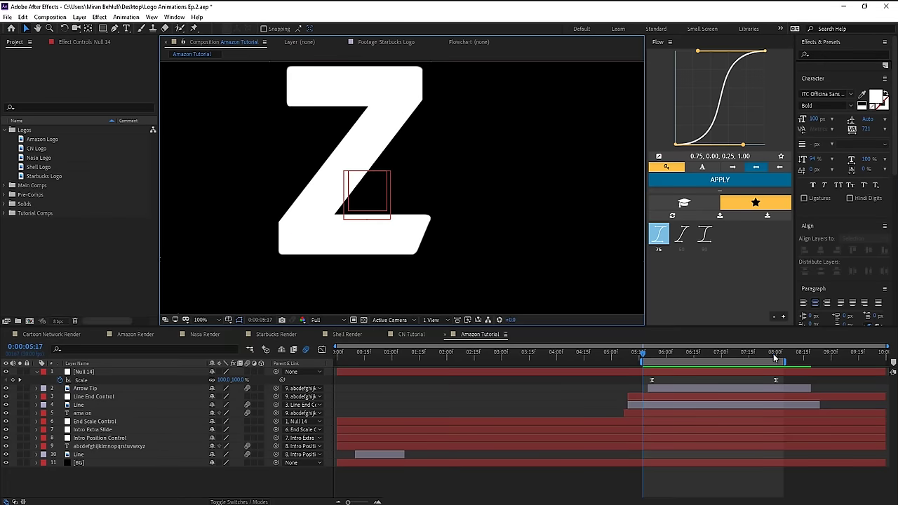
- Open the null's Scale value at 0:00:08:00 for editing and preview the ending again in the enlarged viewer
left_click(775, 352)
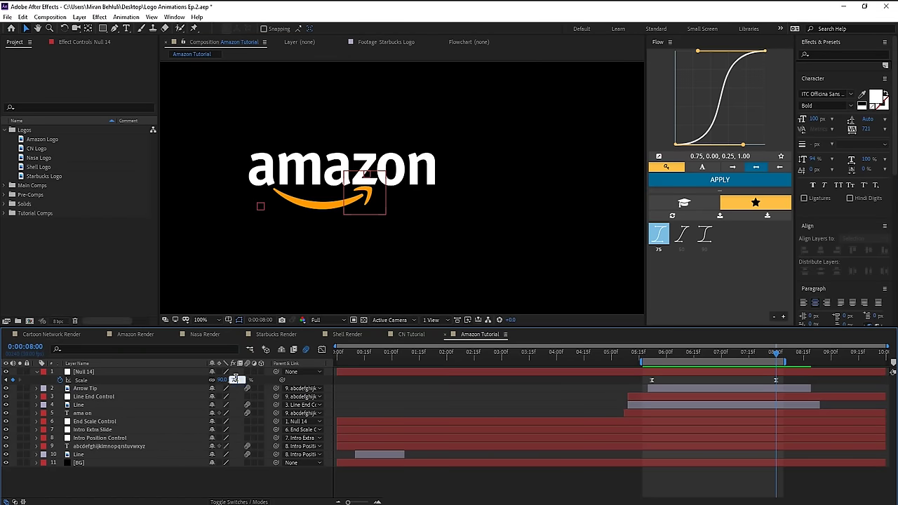
key("space")
key("grave")
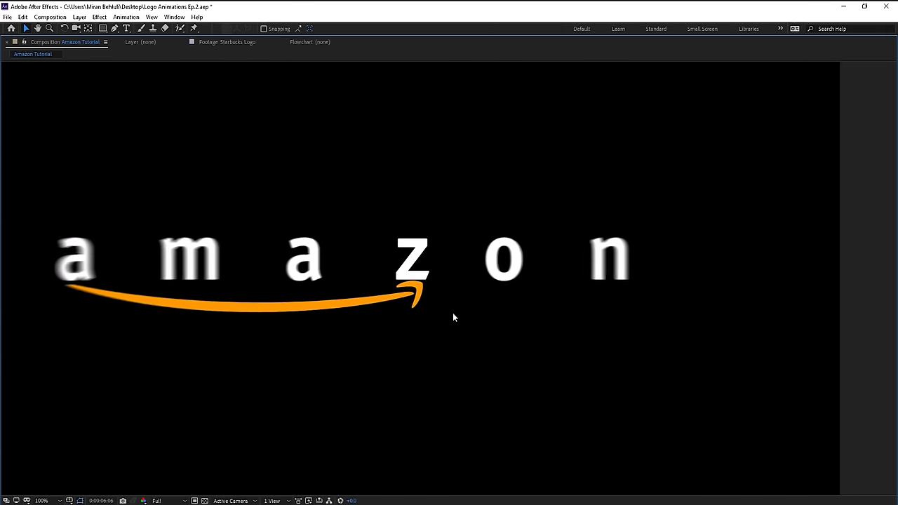
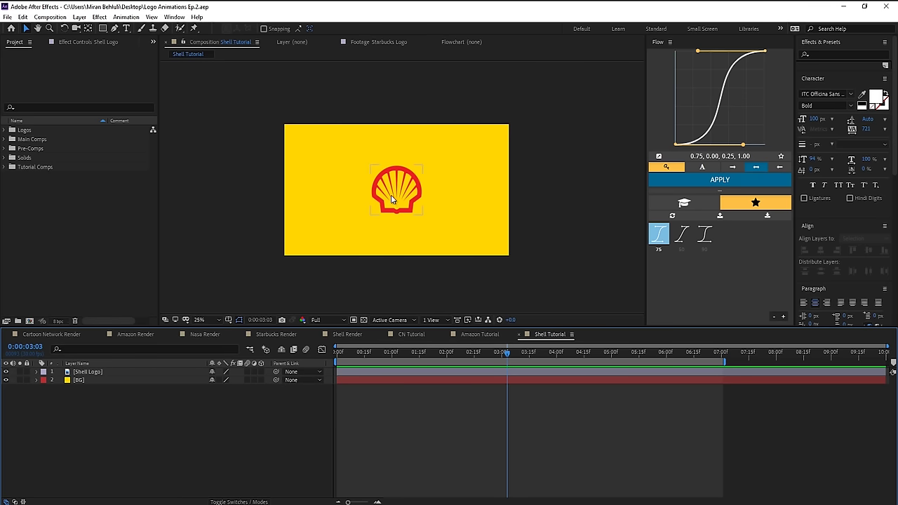
- Create a red rectangle shape layer filling the Shell Tutorial composition and expand its Rectangle Path properties
key("period")
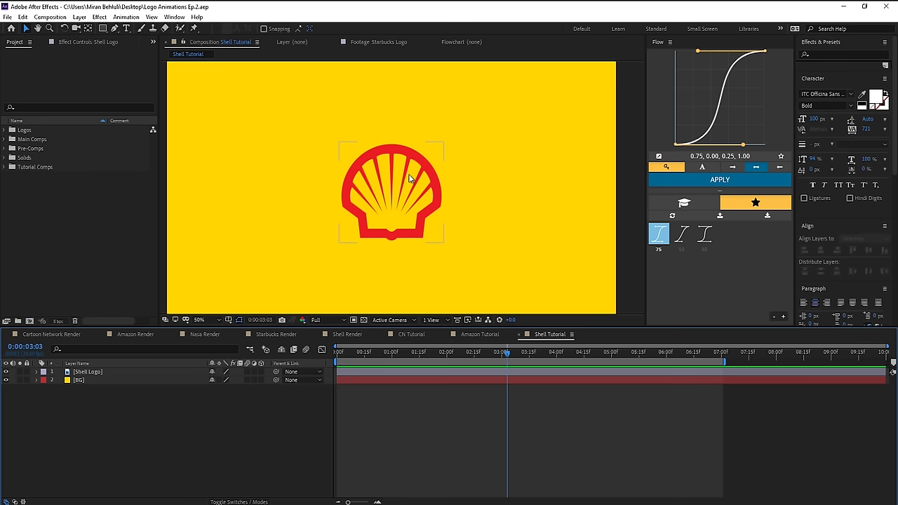
key("comma")
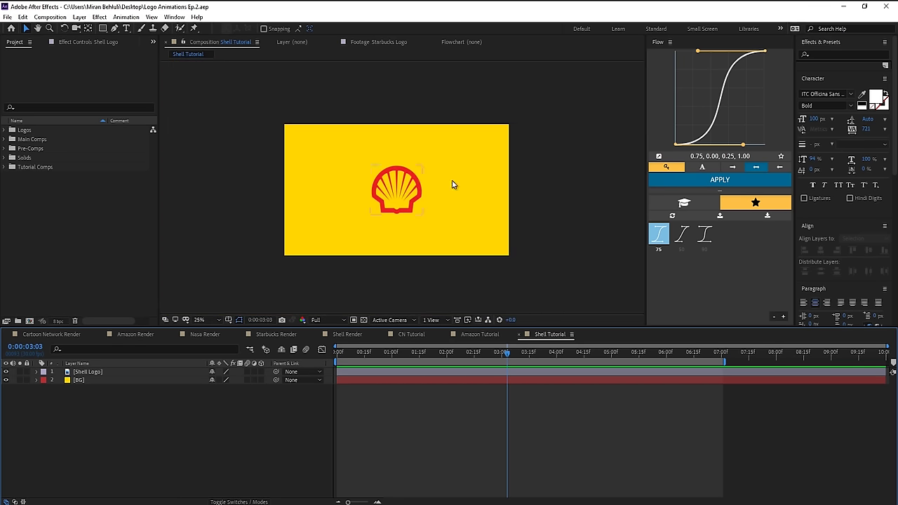
double_click(103, 28)
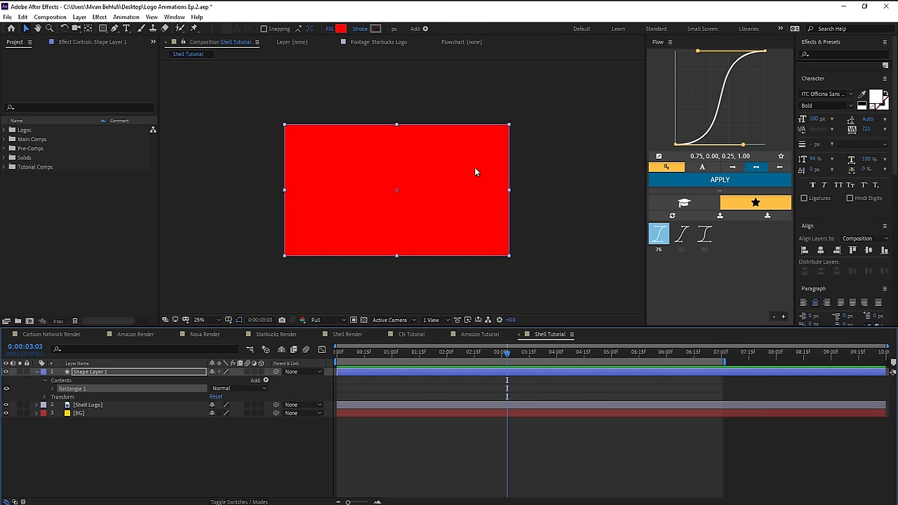
left_click(52, 388)
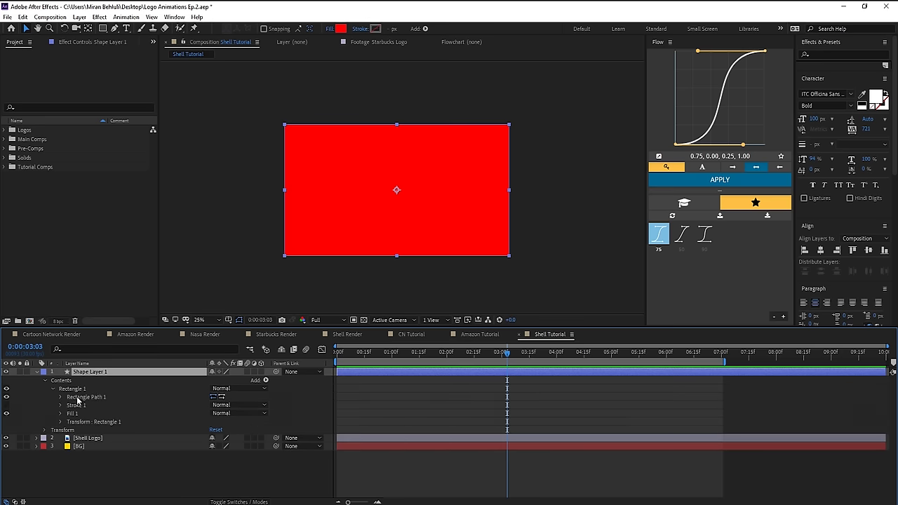
left_click(94, 399)
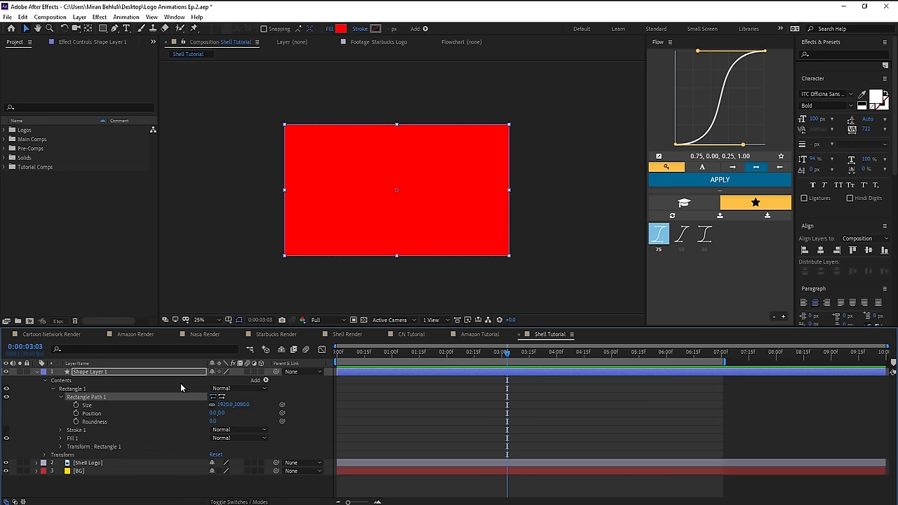
- Try to reshape the rectangle by moving its upper-right corner, and undo the change
key("g")
key("v")
mouse_move(509, 125)
left_mouse_down()
mouse_move(483, 176)
mouse_move(445, 204)
mouse_move(505, 116)
left_mouse_up()
key("ctrl+z")
key("ctrl+z")
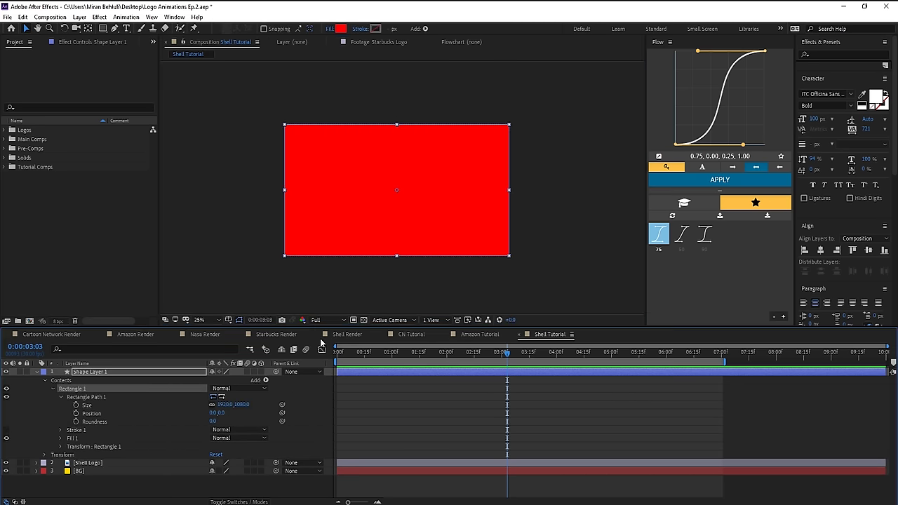
- Convert the rectangle's Rectangle Path 1 to a Bezier path
right_click(88, 399)
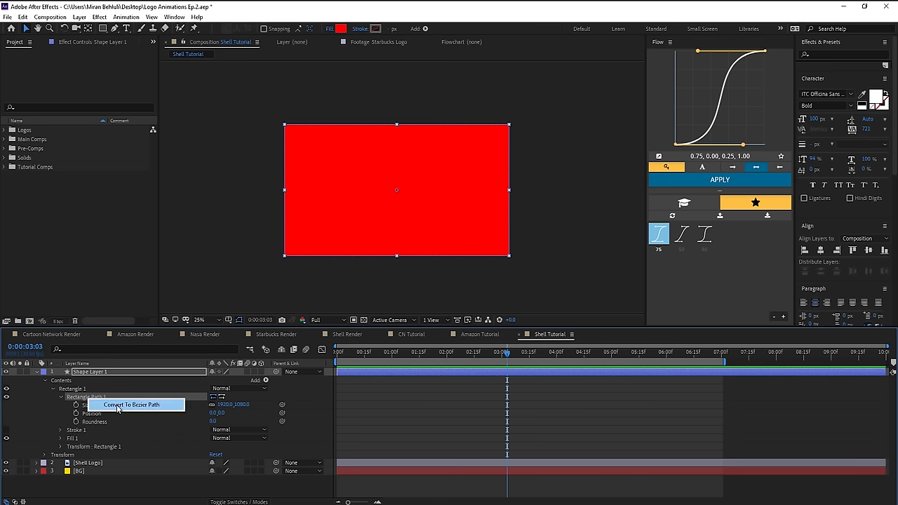
left_click(117, 406)
- Try pulling the upper-right path point inward with the Pen tool, and undo the change
key("g")
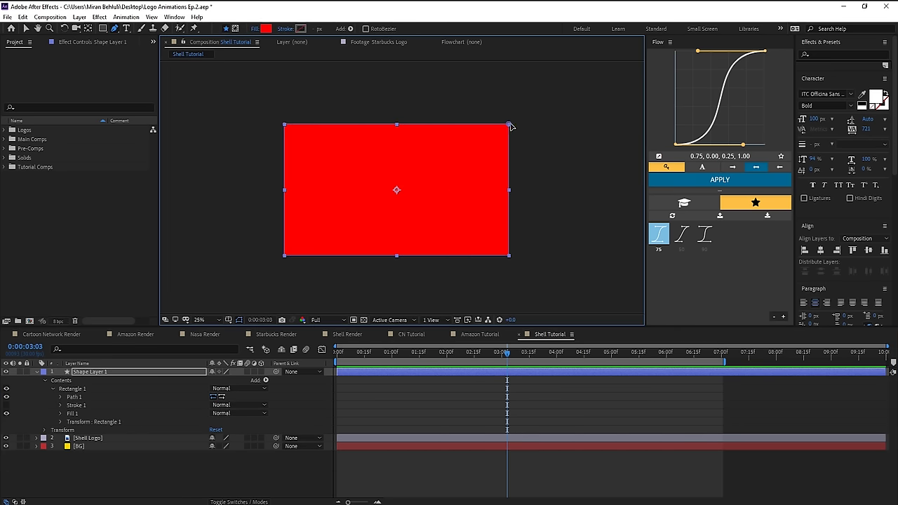
left_click_drag(509, 125, 409, 149)
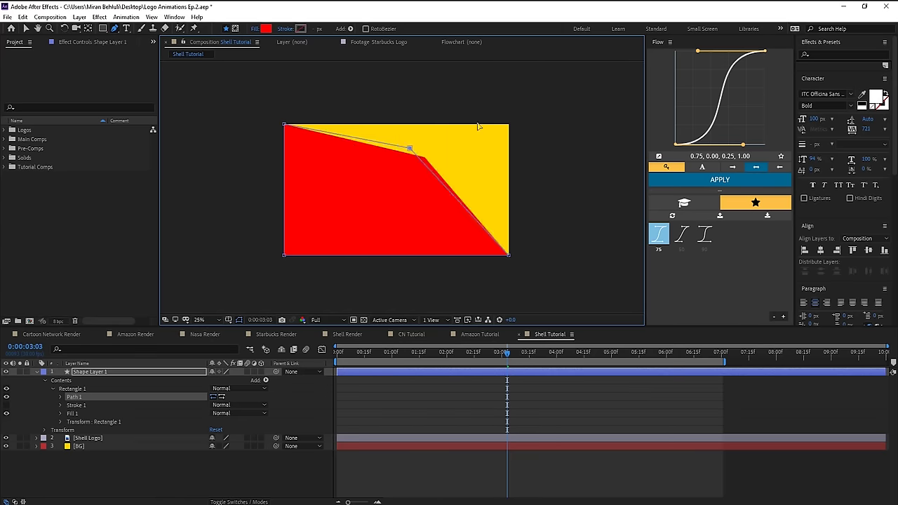
left_click_drag(478, 126, 433, 143)
key("ctrl+z")
key("v")
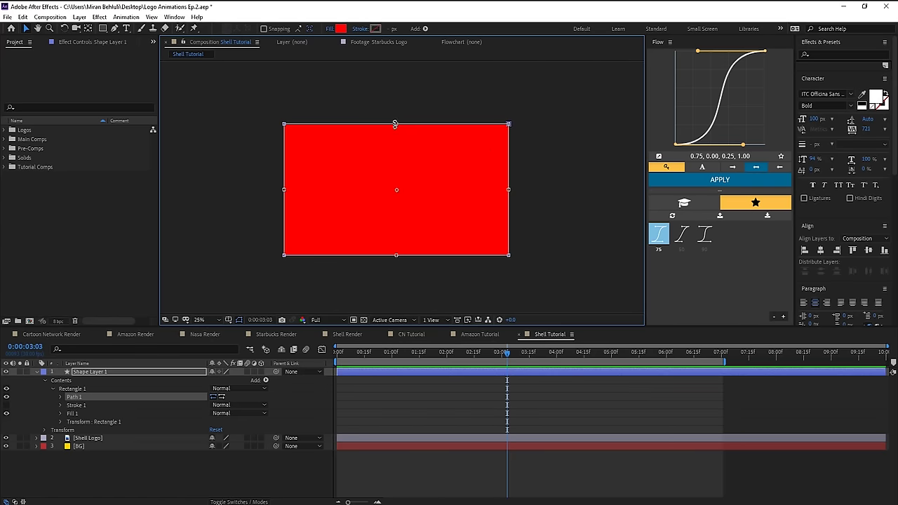
- Squash the rectangle into a thin horizontal strip and shorten it from its right end
left_click_drag(396, 123, 397, 187)
scroll(401, 187, "up", 2)
left_click_drag(616, 191, 342, 209)
- Display the Title/Action Safe guides and shape the strip into a wedge tapering from the composition's left edge to its centre
left_click(228, 320)
left_click(247, 331)
scroll(361, 209, "up", 2)
key("comma")
key("period")
key("period")
key("comma")
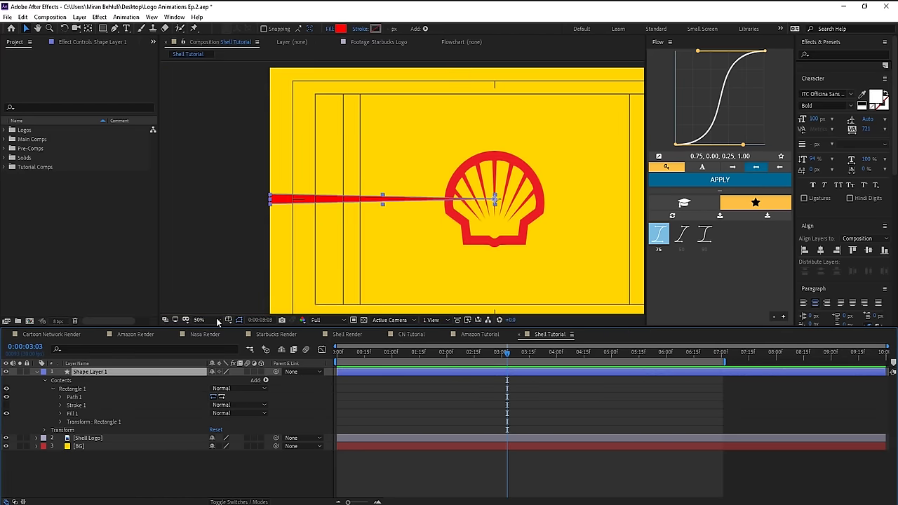
- Delete Stroke 1 from the wedge shape and add a Repeater to Shape Layer 1
left_click(76, 406)
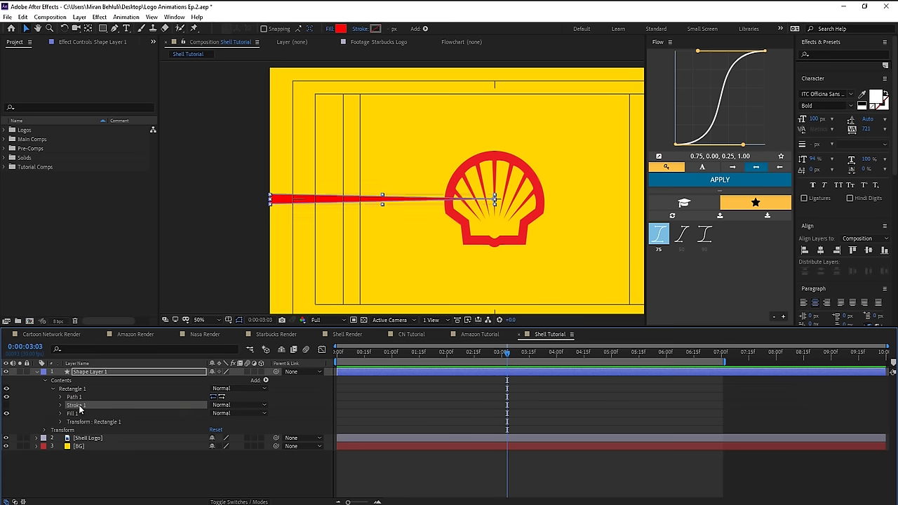
key("Delete")
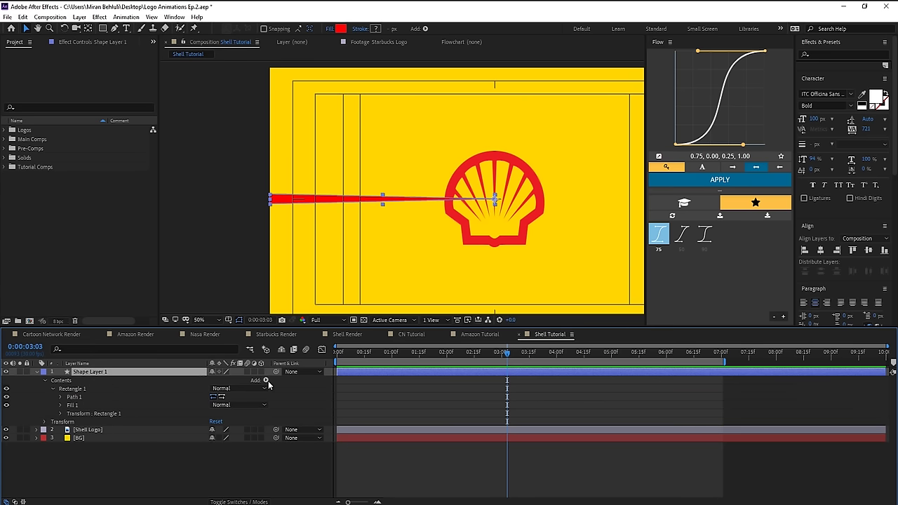
left_click(266, 380)
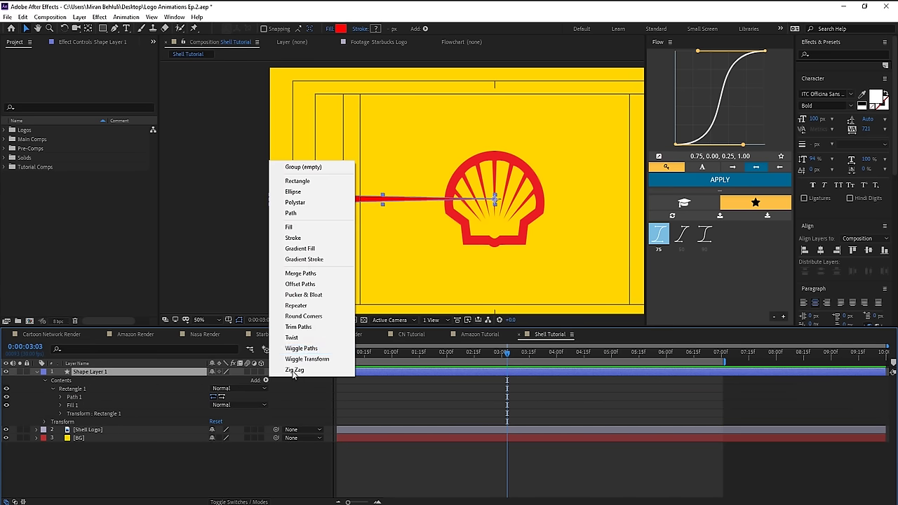
left_click(307, 306)
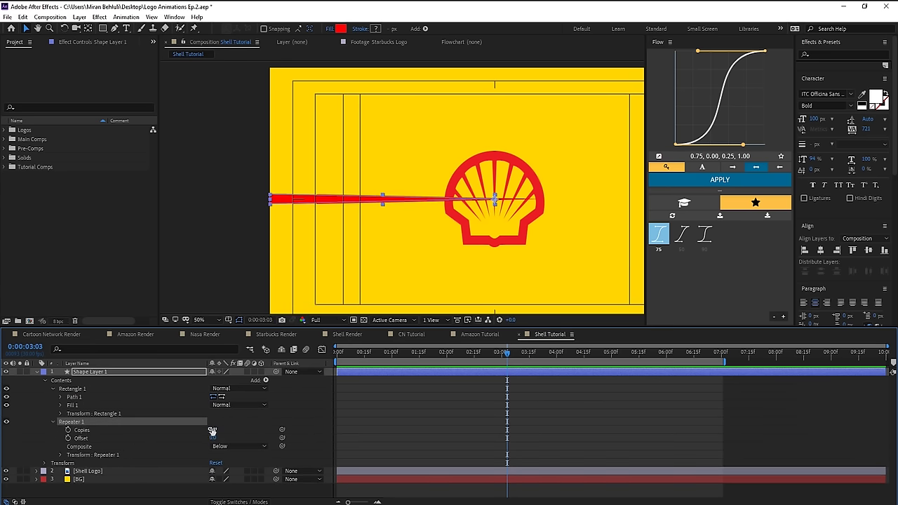
- Set the Repeater's number of copies to 24
mouse_move(211, 431)
left_mouse_down()
mouse_move(227, 429)
mouse_move(209, 437)
left_mouse_up()
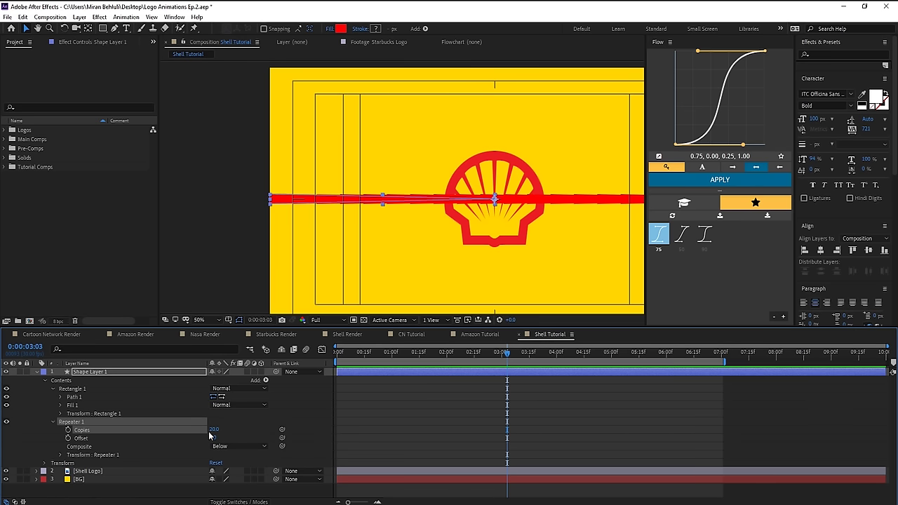
left_click(246, 426)
left_click(125, 422)
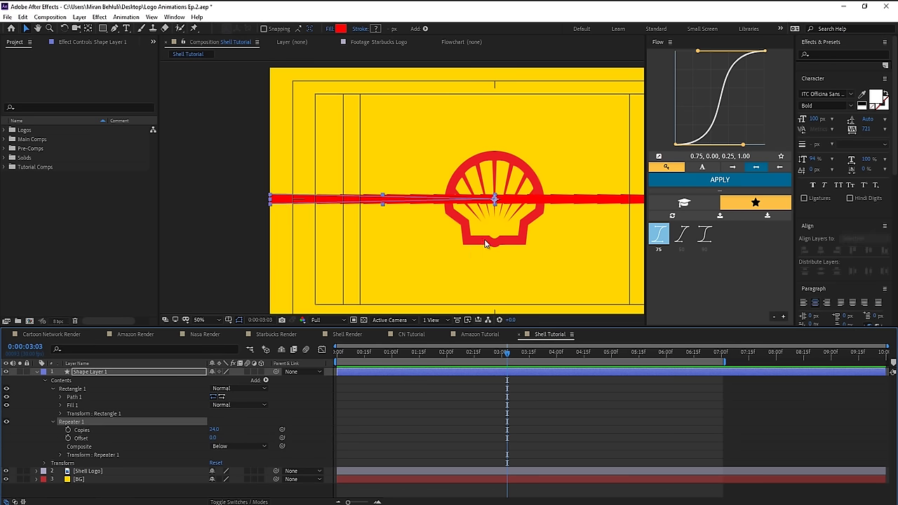
- Set the Repeater transform's horizontal position to 0 so all wedge copies share one origin
left_click_drag(580, 207, 418, 218)
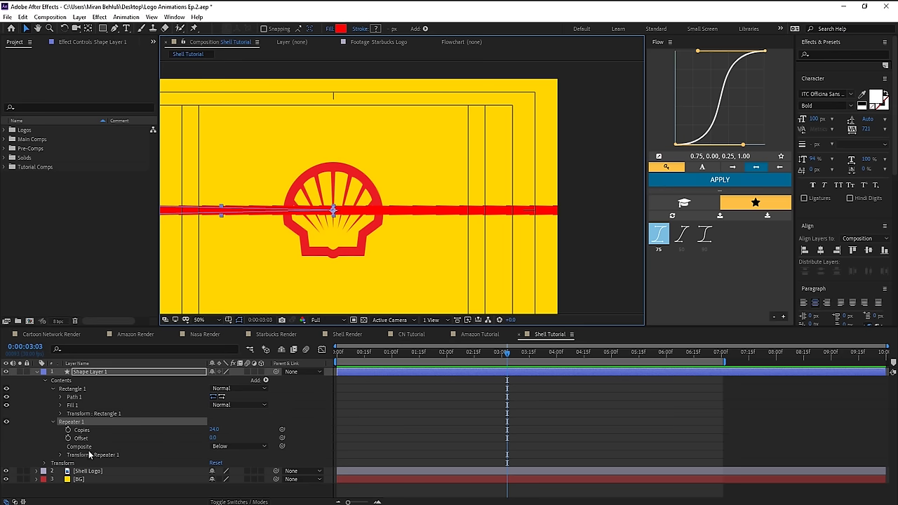
left_click(60, 455)
scroll(95, 469, "down", 2)
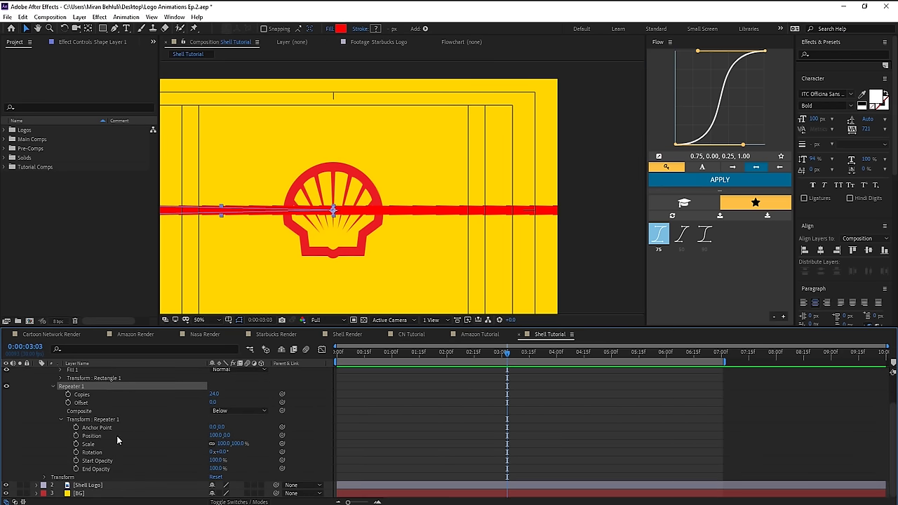
left_click(214, 435)
type("0")
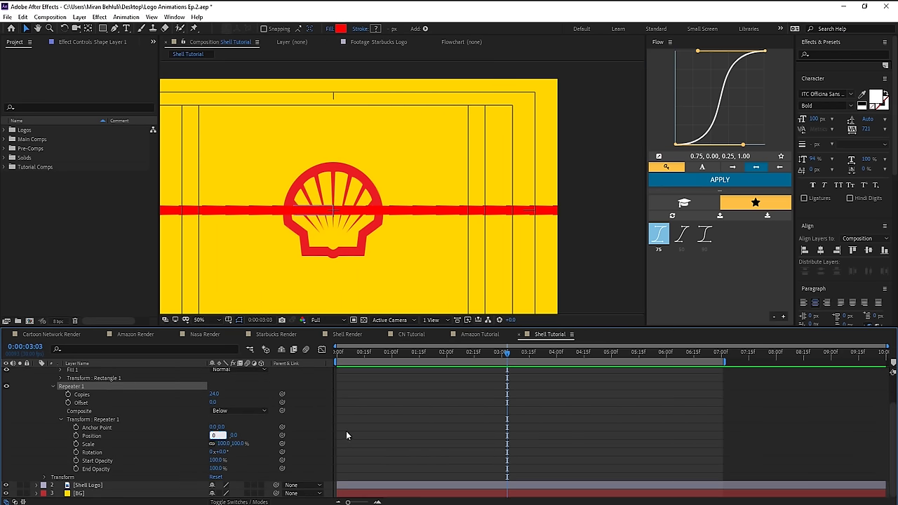
key("Return")
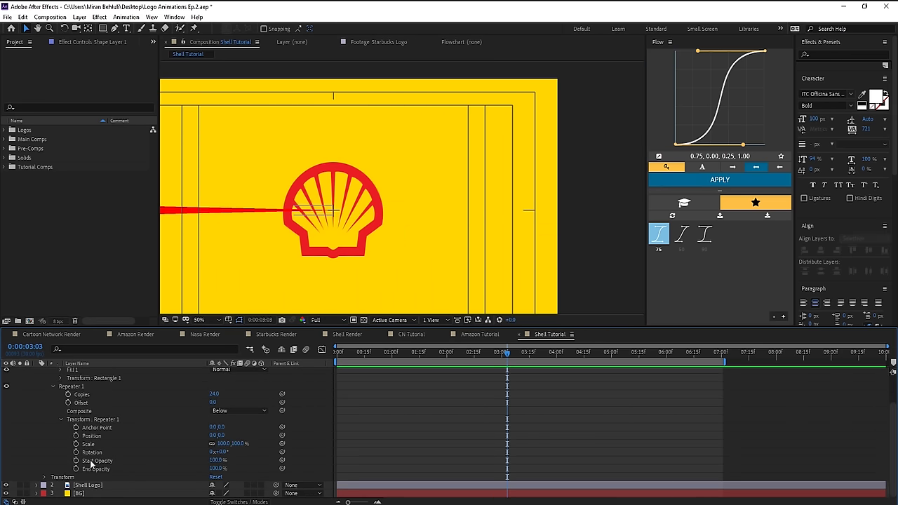
- Set the Repeater transform's rotation to 15° to fan the wedges into a full ring of rays
left_click_drag(220, 454, 220, 453)
left_click(220, 452)
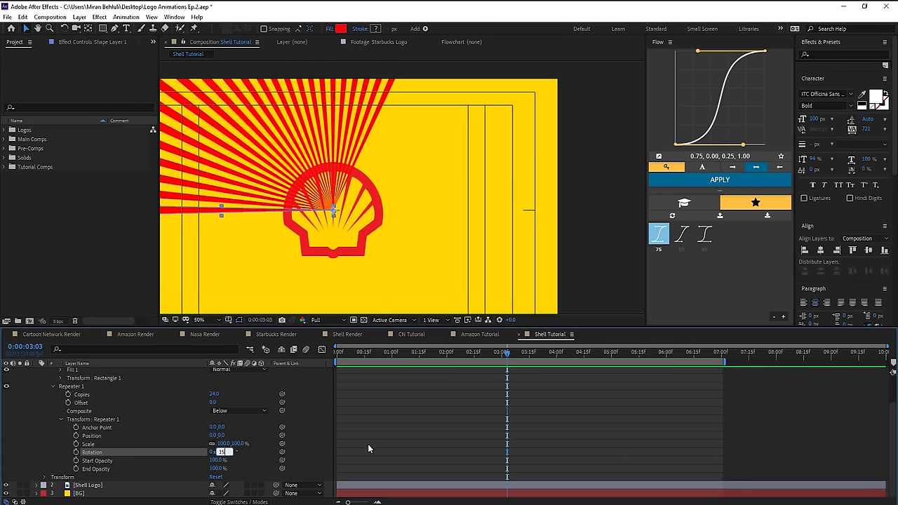
type("15")
key("Return")
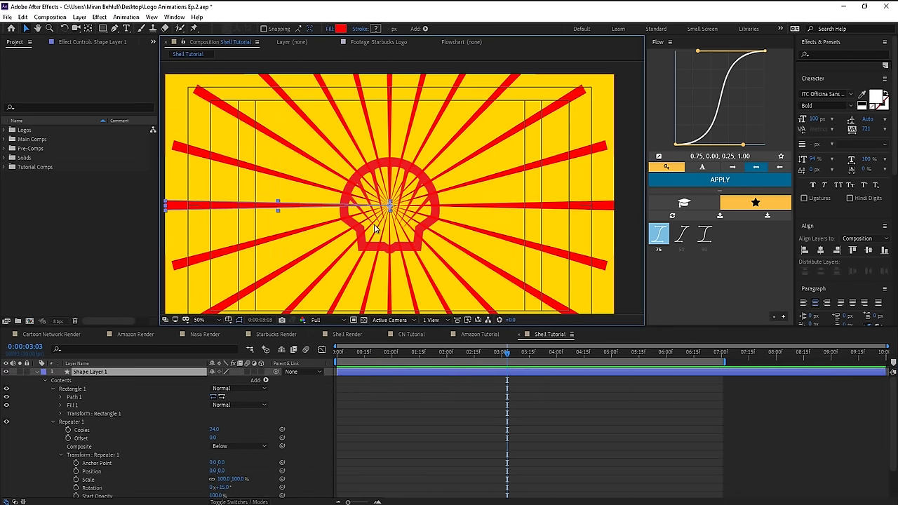
scroll(373, 224, "down", 2)
scroll(378, 228, "up", 2)
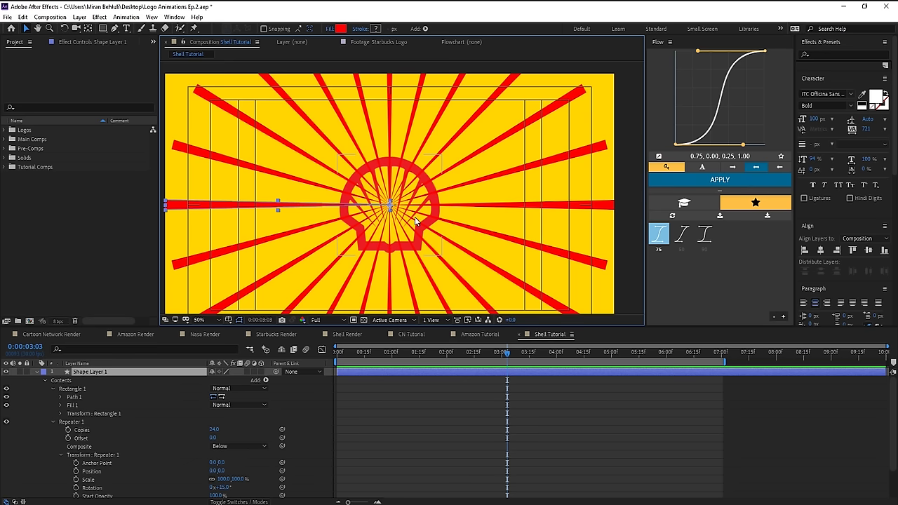
- Move the ray layer down so its centre sits at the base of the Shell logo
scroll(221, 437, "down", 2)
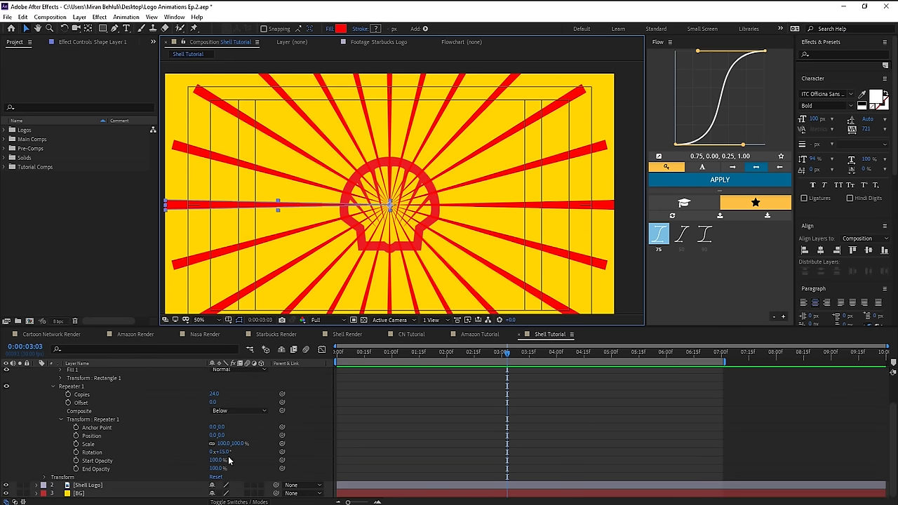
scroll(230, 457, "up", 2)
left_click(7, 372)
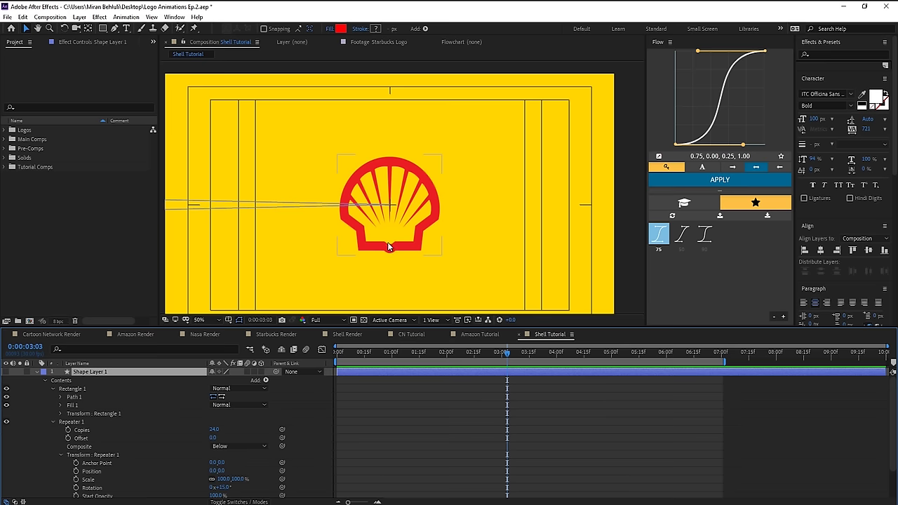
left_click(7, 372)
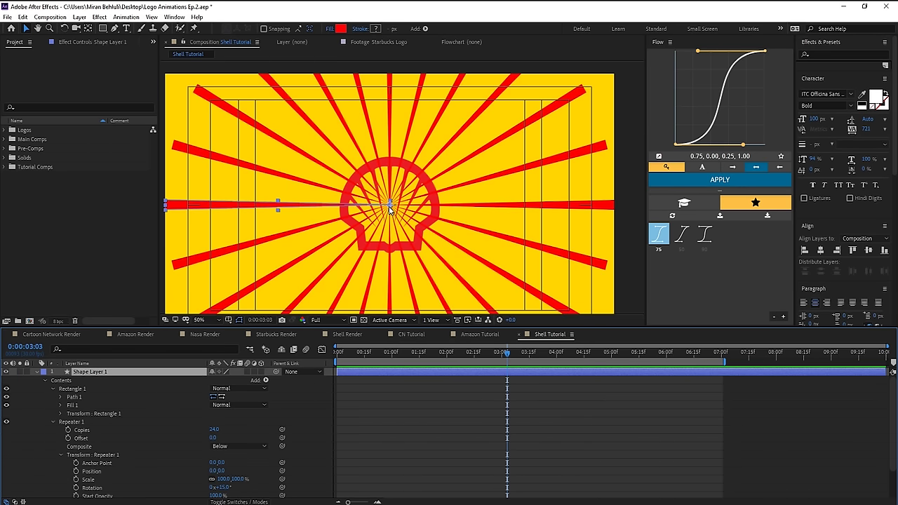
left_click_drag(390, 208, 388, 244)
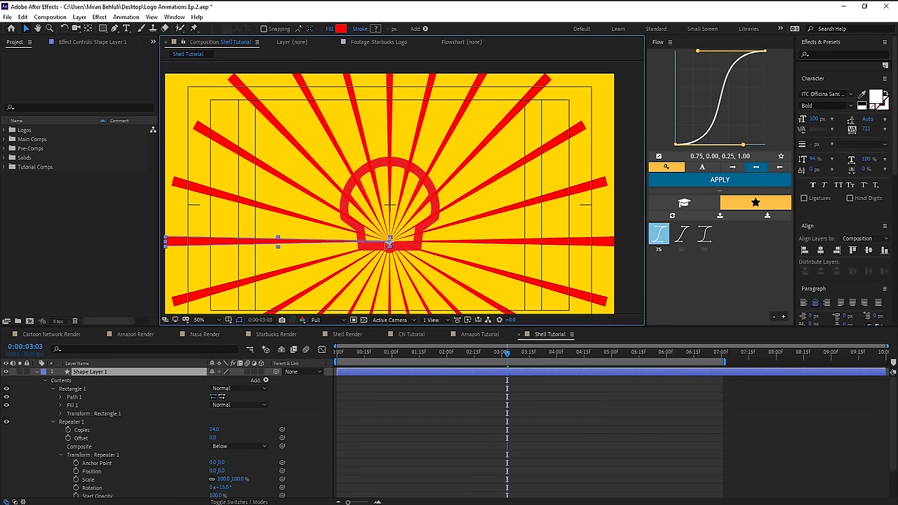
- Pull the wedge's inner tip outward on Shape Layer 1 with the Pen tool, opening a gap at the rays' centre
left_click(405, 208)
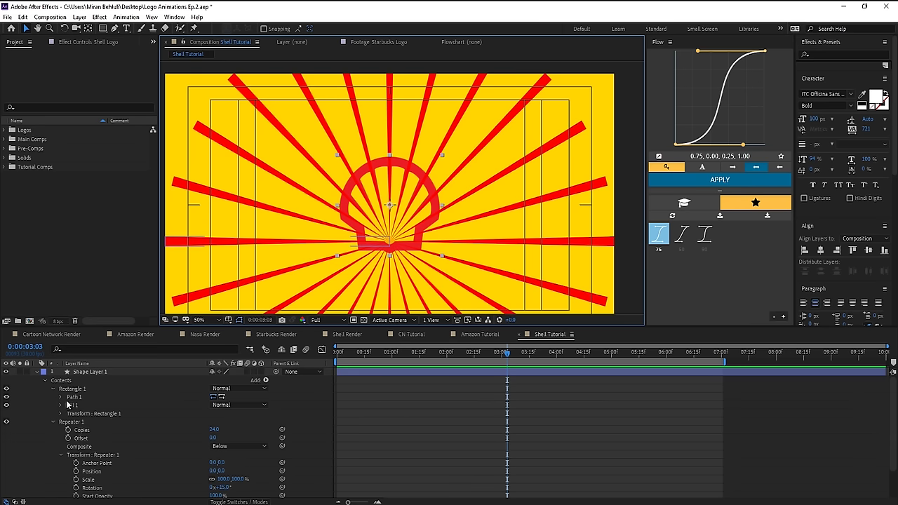
left_click(85, 374)
scroll(379, 246, "up", 2)
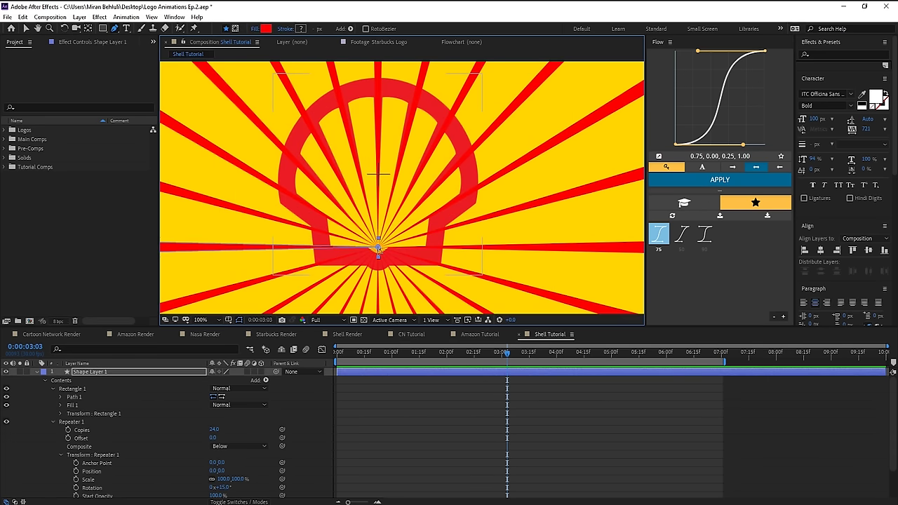
left_click_drag(378, 246, 338, 251)
- Stretch the wedge's outer end past the composition's left edge so the rays extend beyond the frame
scroll(338, 255, "down", 2)
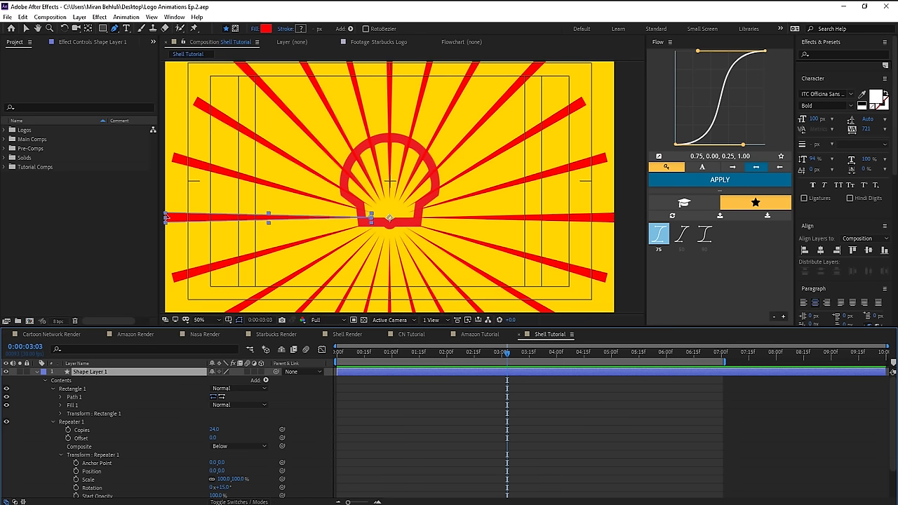
key("v")
left_click_drag(152, 245, 153, 246)
scroll(228, 203, "down", 2)
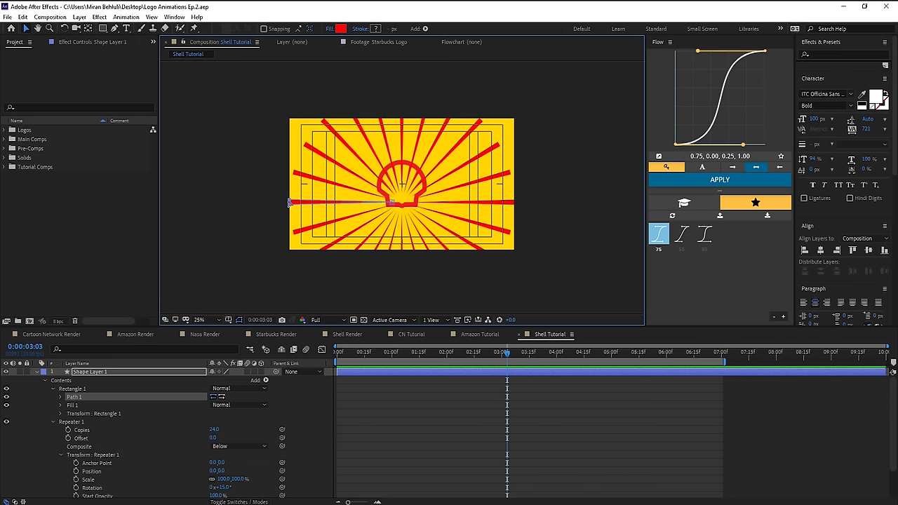
left_click_drag(289, 203, 263, 205)
scroll(257, 205, "up", 3)
- Set the opacity of both Shape Layer 1 and the Shell Logo layer to 35%
scroll(96, 470, "down", 3)
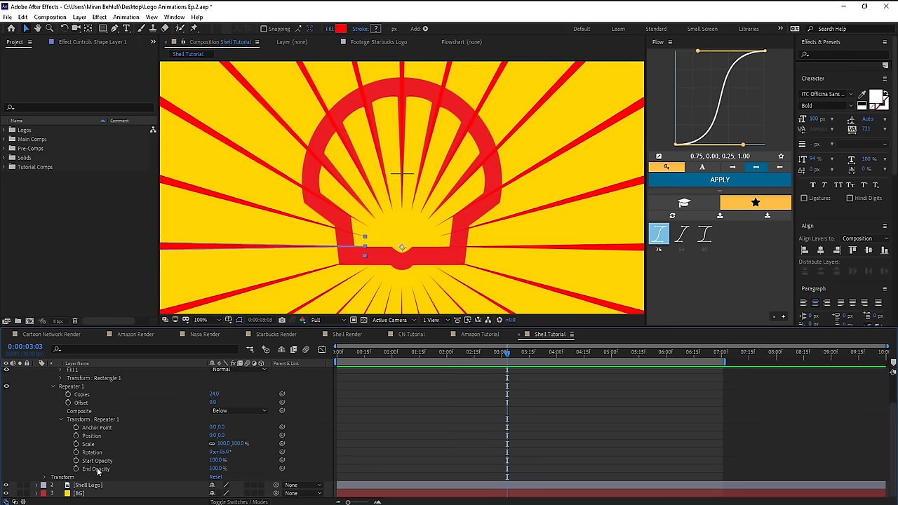
left_click(103, 485, "ctrl")
type("t")
type("3")
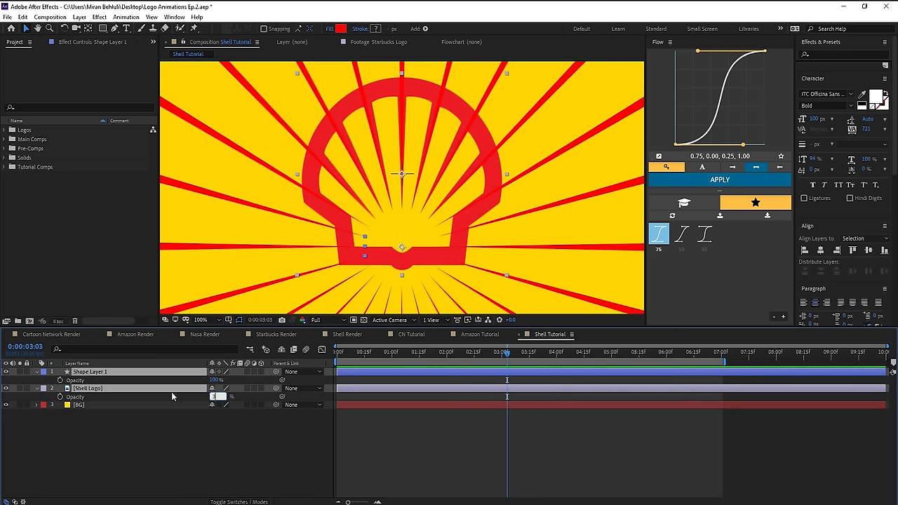
type("5")
key("Return")
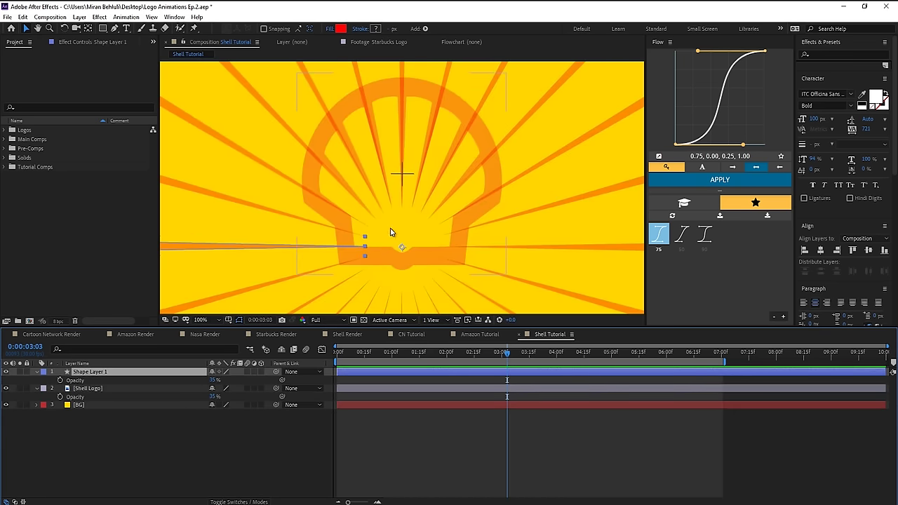
- Examine how the semi-transparent rays line up with the lines inside the Shell logo
scroll(413, 204, "down", 2)
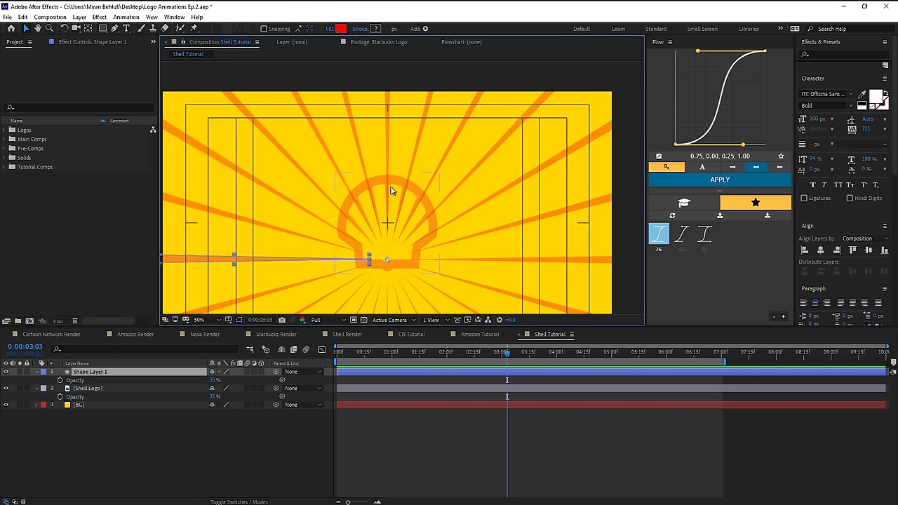
scroll(329, 210, "down", 3)
scroll(323, 210, "up", 6)
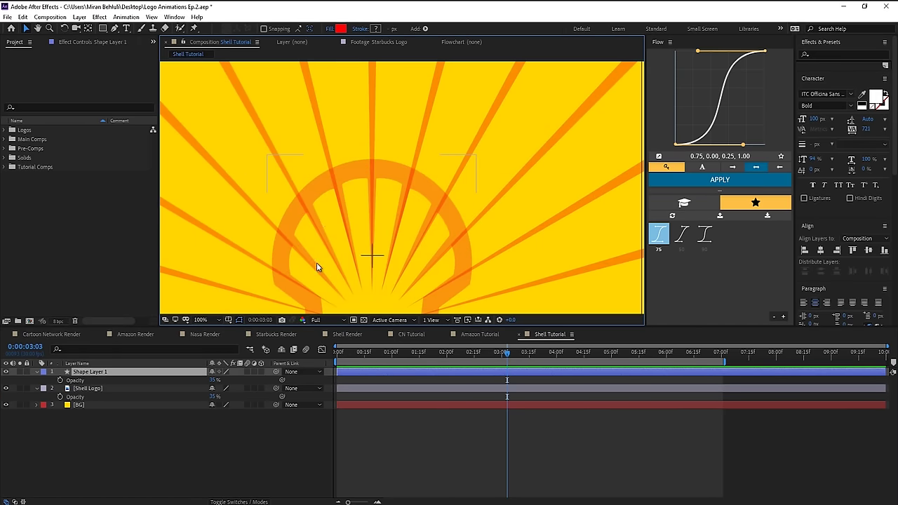
scroll(319, 282, "down", 2)
scroll(336, 239, "up", 2)
left_click_drag(365, 242, 446, 212)
scroll(444, 214, "down", 1)
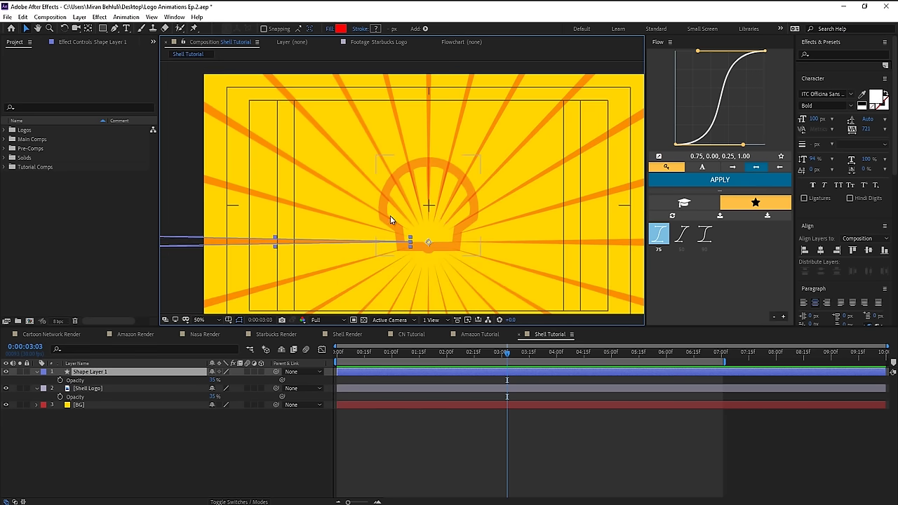
- Widen the wedge's outer end by moving its upper and lower corner points apart vertically
left_click_drag(182, 246, 324, 243)
key("g")
left_click(282, 234)
key("v")
key("shift+Up")
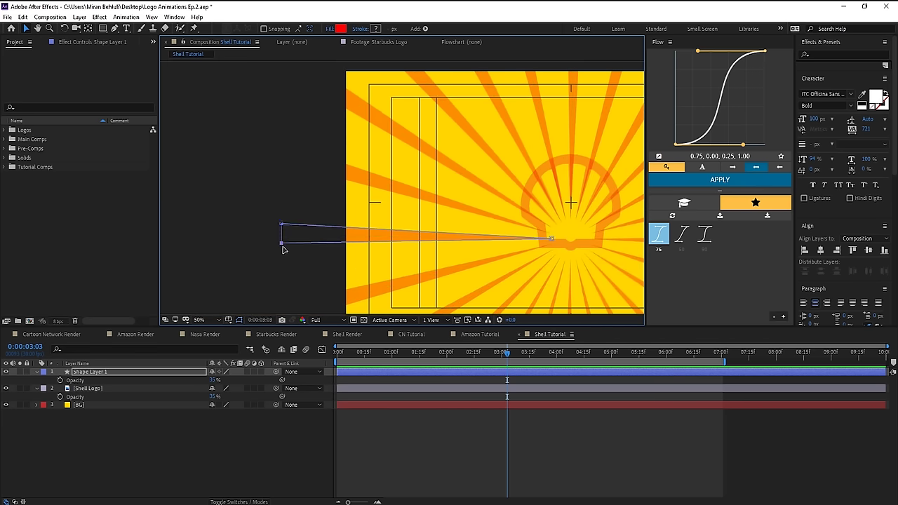
key("shift+Down")
key("shift+Down")
key("shift+Down")
left_click_drag(287, 213, 279, 233)
key("shift+Up")
key("shift+Up")
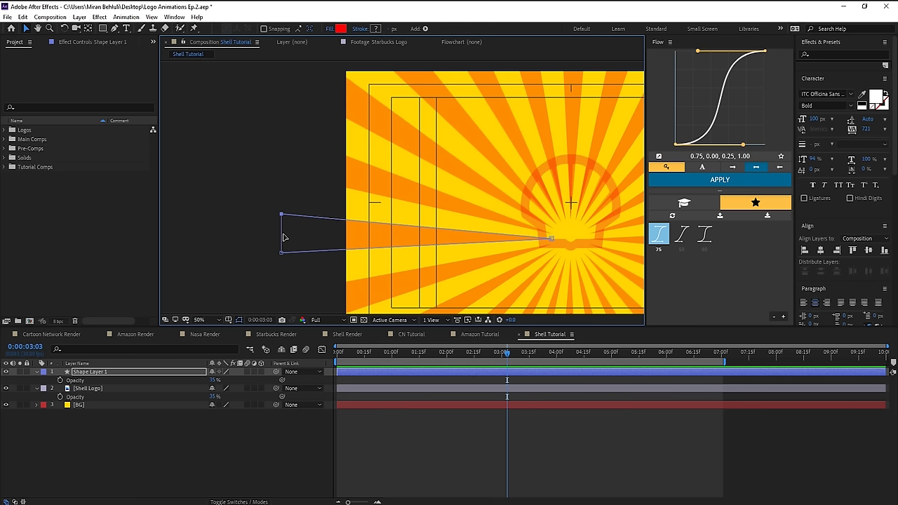
- Fine-tune the height of the wedge's outer edge so both corners sit evenly about the ray's axis
key("shift+Down")
key("shift+Down")
key("shift+Down")
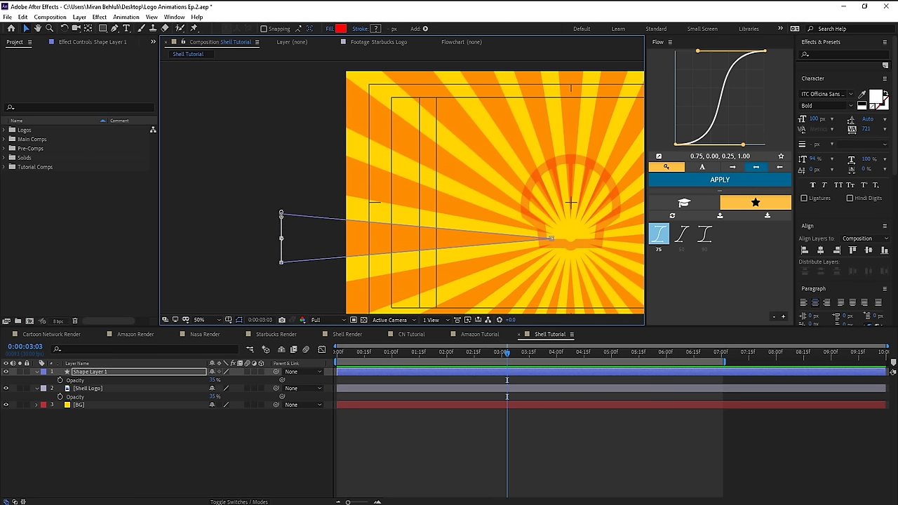
mouse_move(281, 214)
left_mouse_down()
mouse_move(280, 236)
mouse_move(283, 217)
left_mouse_up()
key("ctrl+z")
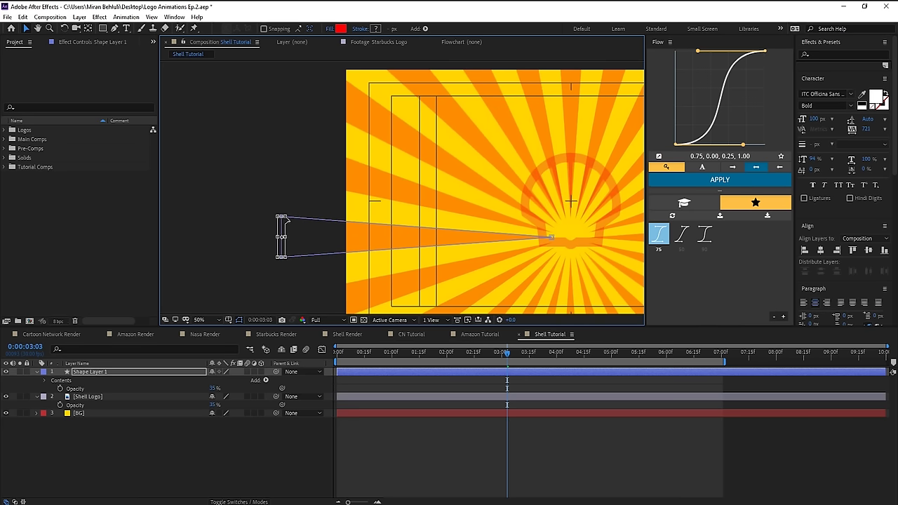
- Toggle the Shell Logo layer's visibility to compare the rays with and without the logo
left_click(466, 424)
left_click(4, 397)
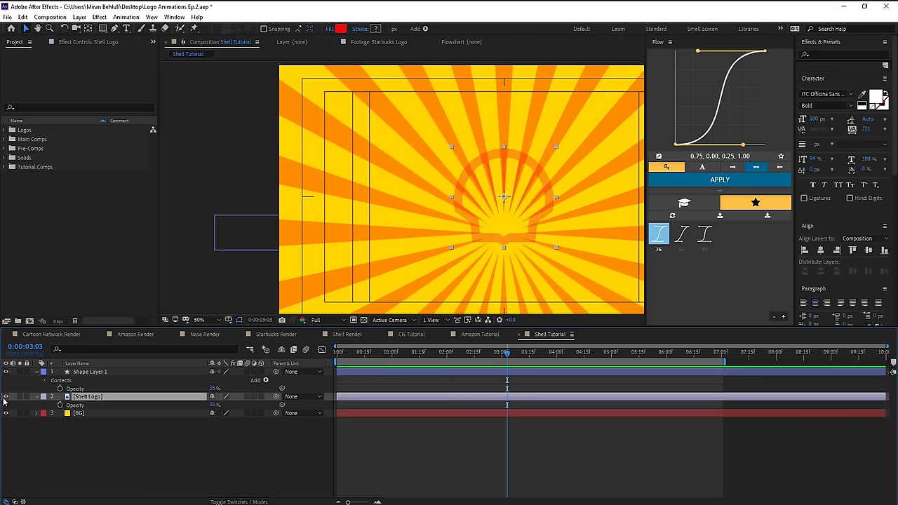
left_click(5, 397)
- Add Trim Paths to Shape Layer 1's contents and move it below Repeater 1
left_click(88, 372)
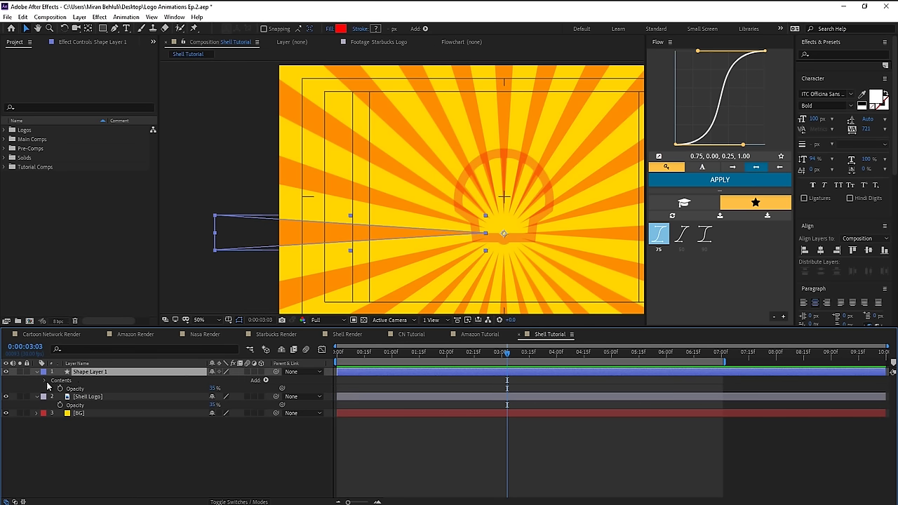
left_click(45, 381)
left_click(54, 388)
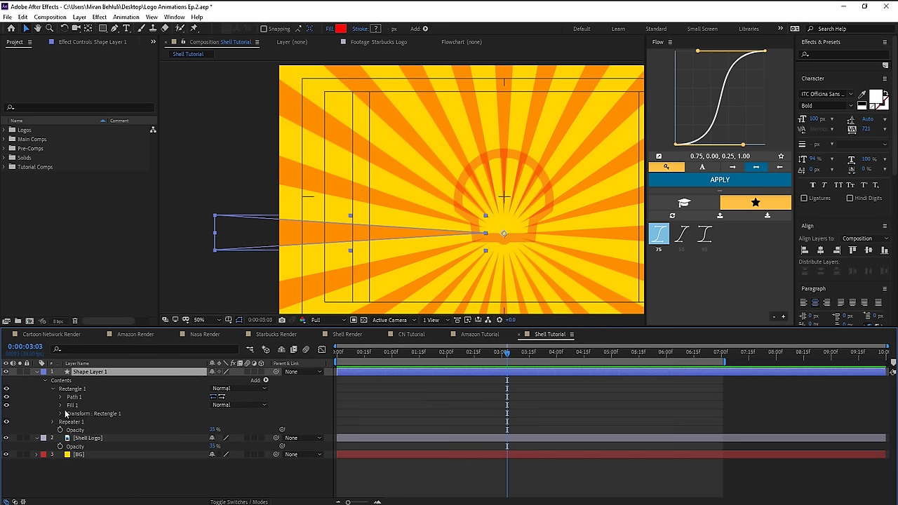
left_click(54, 421)
left_click(265, 381)
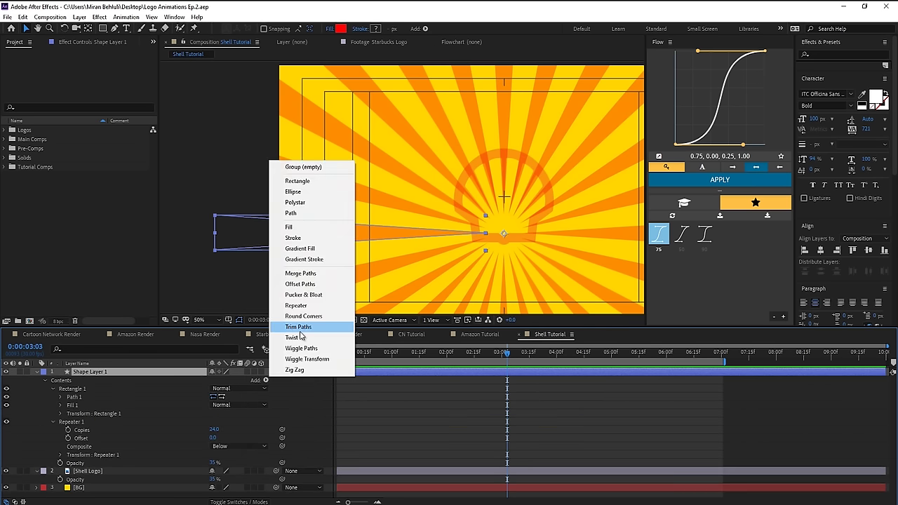
left_click(298, 327)
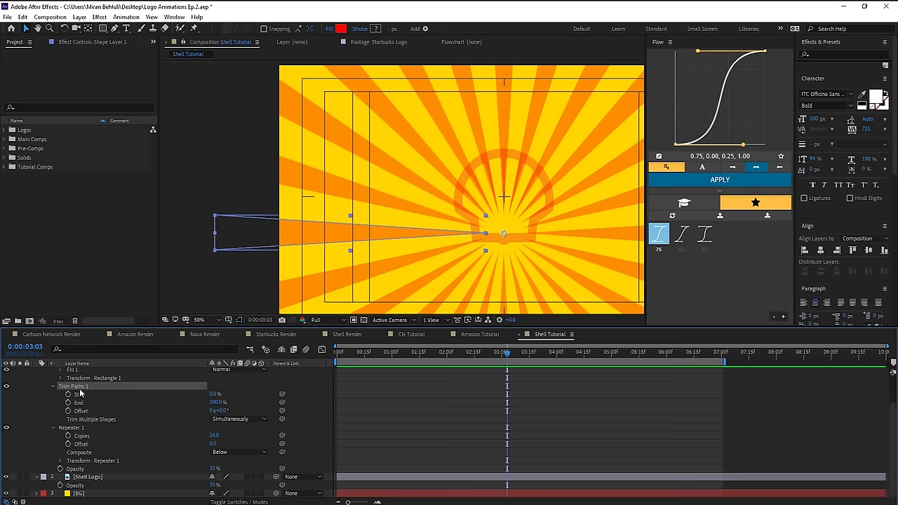
left_click_drag(79, 394, 87, 435)
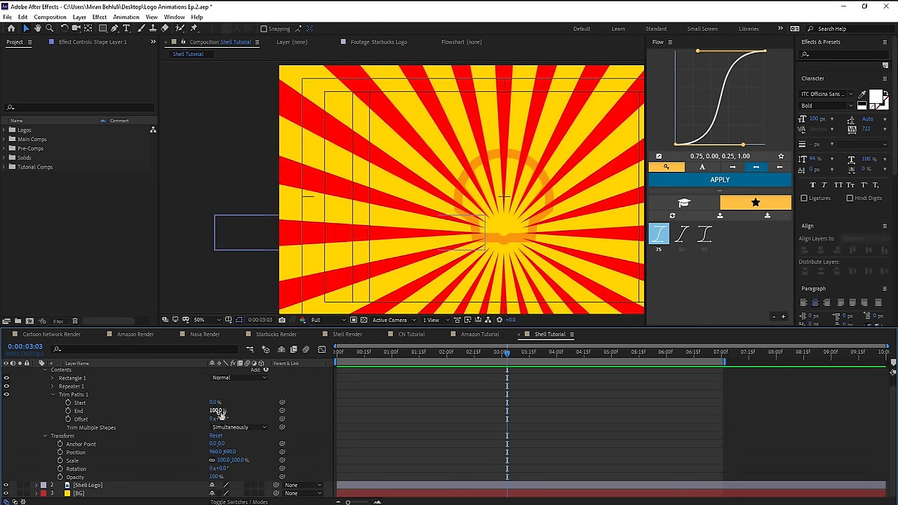
- Keyframe the Trim Paths End from 47% at 0:00 to 53% at 1:00 and preview the rays
left_click_drag(611, 270, 535, 247)
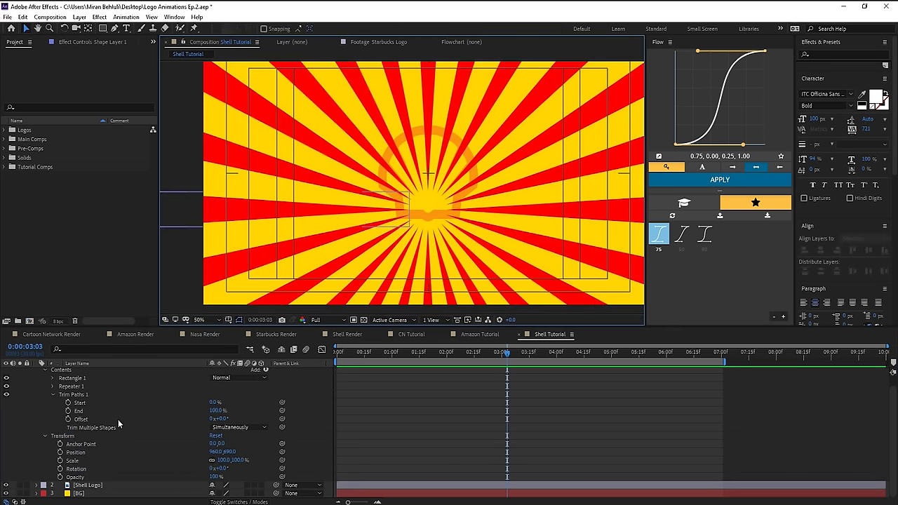
left_click(75, 397)
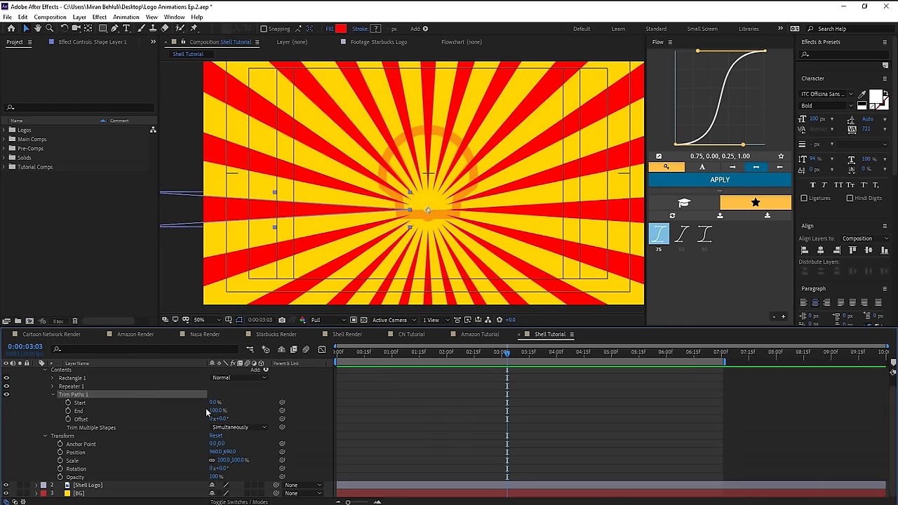
left_click_drag(211, 414, 189, 413)
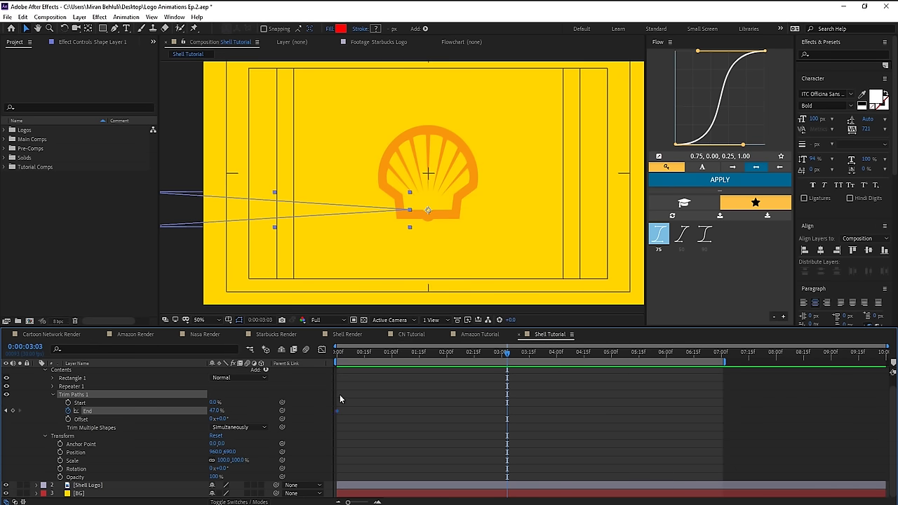
left_click_drag(339, 358, 392, 358)
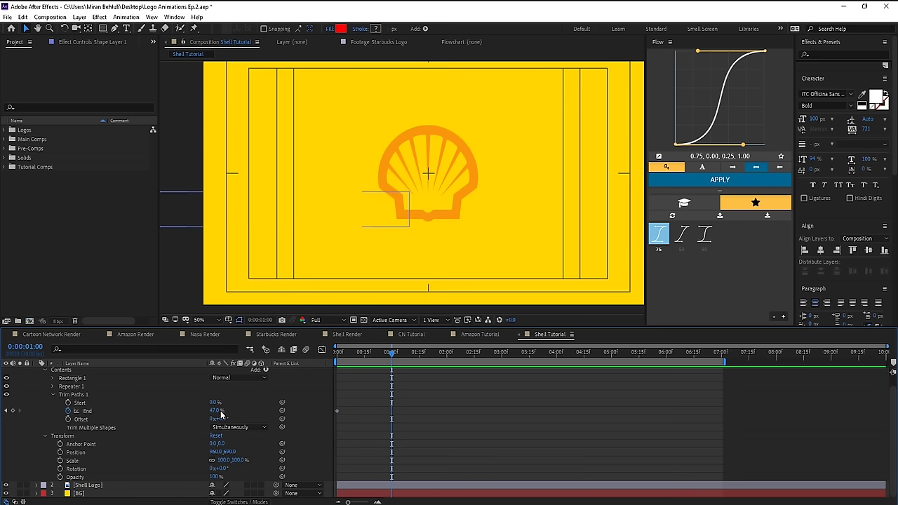
left_click_drag(215, 410, 225, 412)
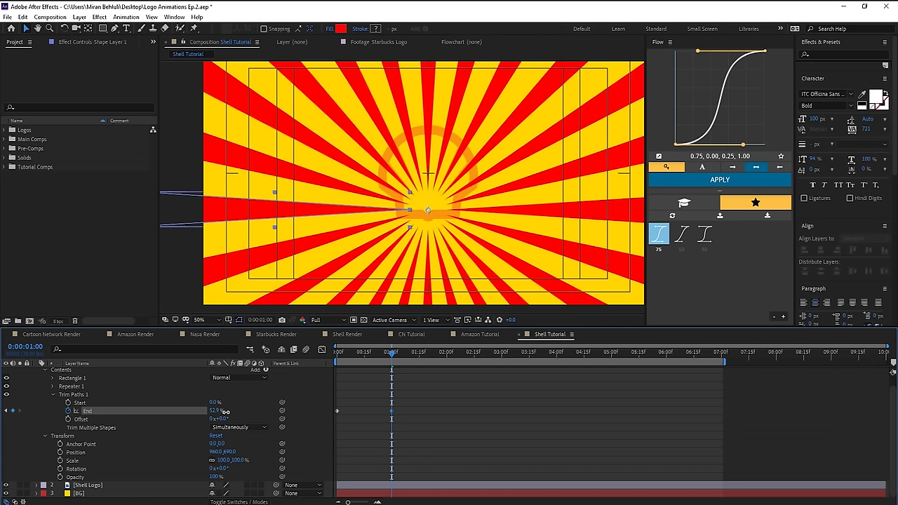
key("space")
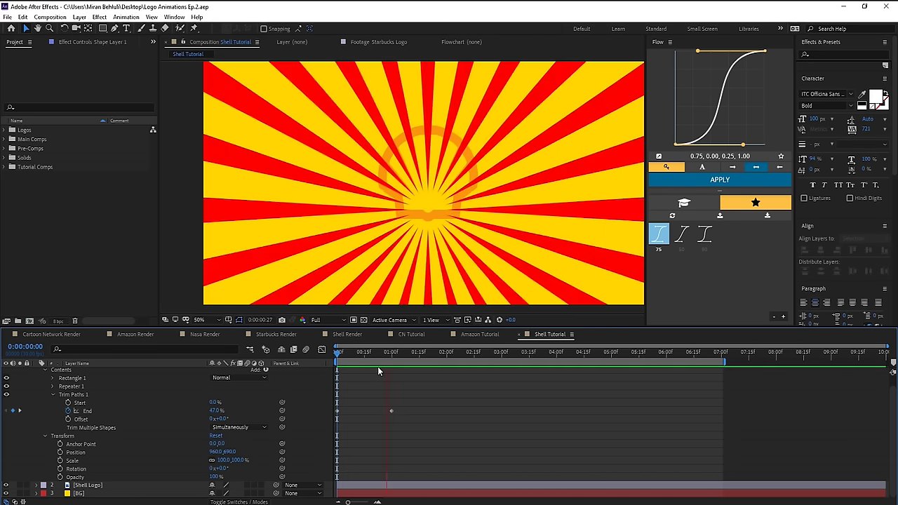
- Keyframe the Trim Paths Start from 57% at 0:00 to 0% at 1:00 and preview the result
mouse_move(375, 355)
left_mouse_down()
mouse_move(345, 359)
mouse_move(391, 352)
mouse_move(347, 354)
left_mouse_up()
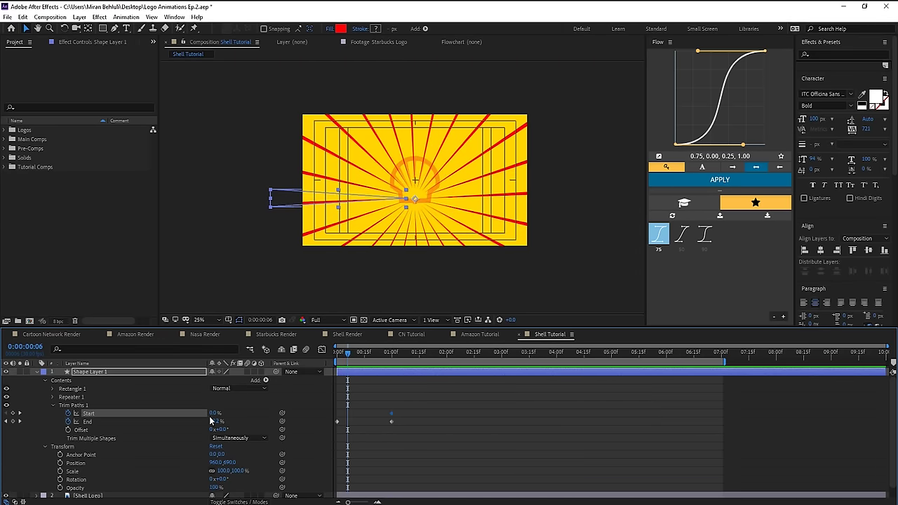
left_click_drag(214, 413, 231, 413)
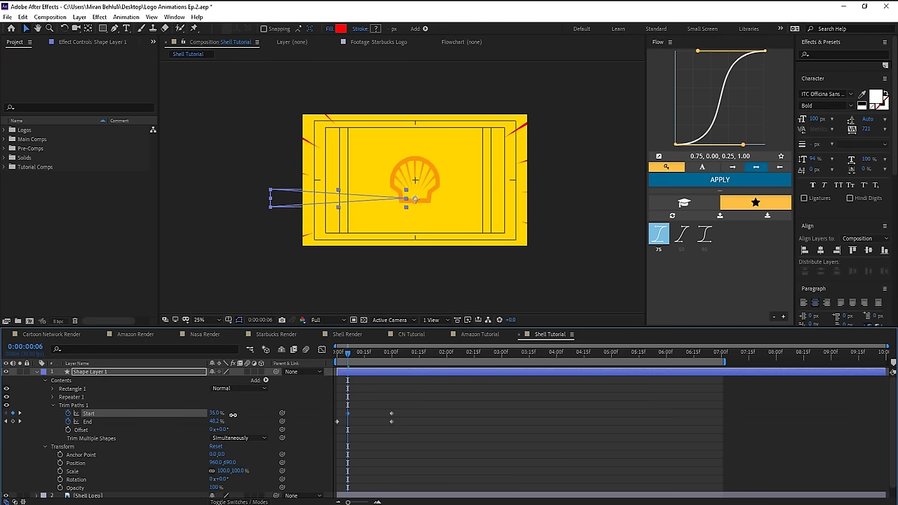
key("space")
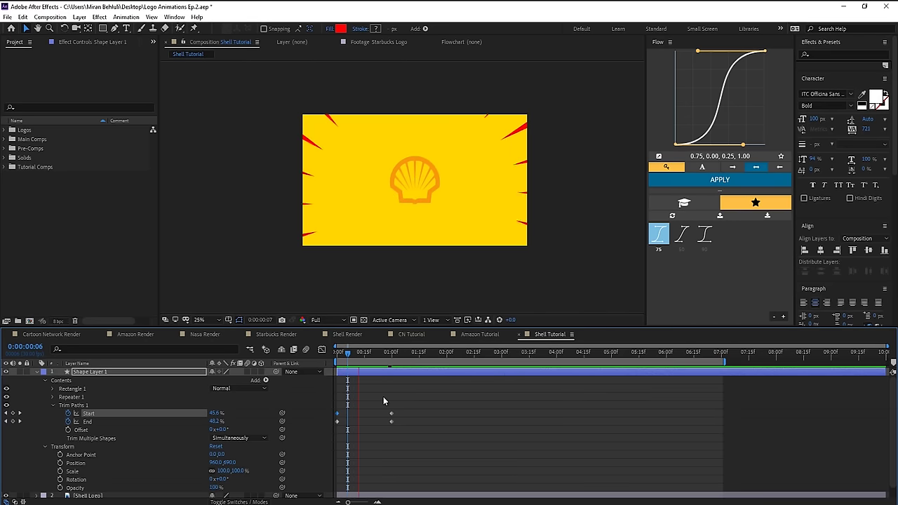
- Shift both Trim Paths End keyframes about half a second later and scrub through the animation
left_click(383, 397)
mouse_move(388, 356)
left_mouse_down()
mouse_move(355, 357)
mouse_move(382, 361)
left_mouse_up()
mouse_move(395, 419)
left_mouse_down()
mouse_move(333, 426)
mouse_move(363, 422)
left_mouse_up()
left_click_drag(383, 359, 482, 370)
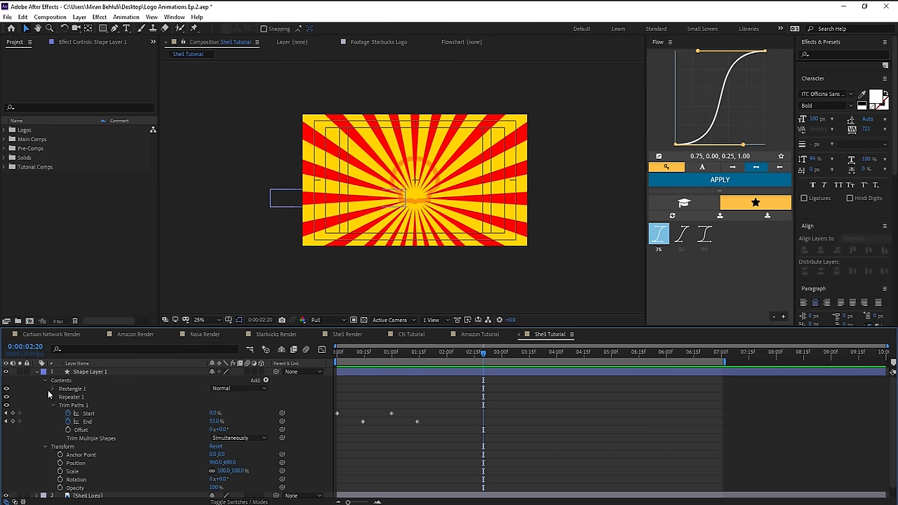
- Try out a rotation on Rectangle 1, undo it, and place a 0° Rotation keyframe at 5:00
left_click(53, 389)
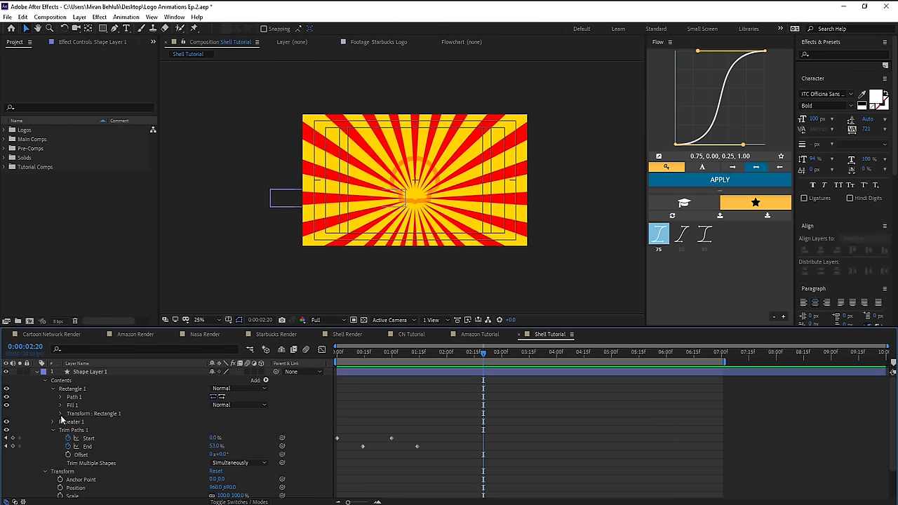
left_click(133, 413)
left_click(61, 413)
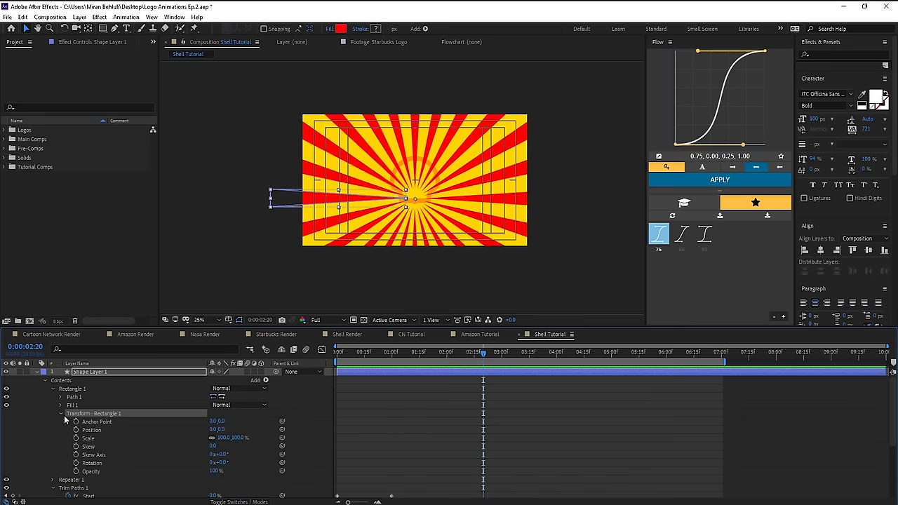
left_click_drag(224, 464, 295, 464)
key("ctrl+z")
left_click(76, 464)
left_click_drag(528, 358, 609, 355)
left_click_drag(483, 463, 610, 463)
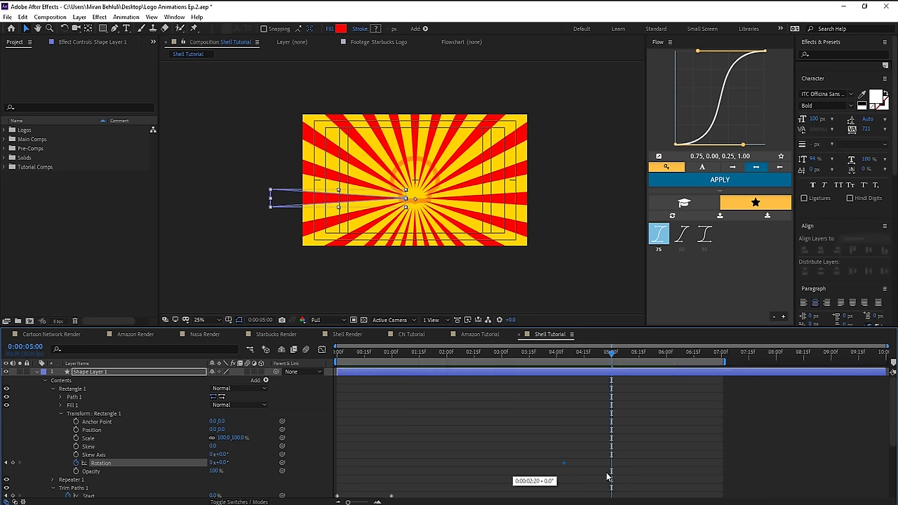
- Add a Rotation keyframe of -180° for Rectangle 1, move it to 0:00, and preview the spinning rays
left_click(507, 354)
left_click_drag(506, 355, 503, 357)
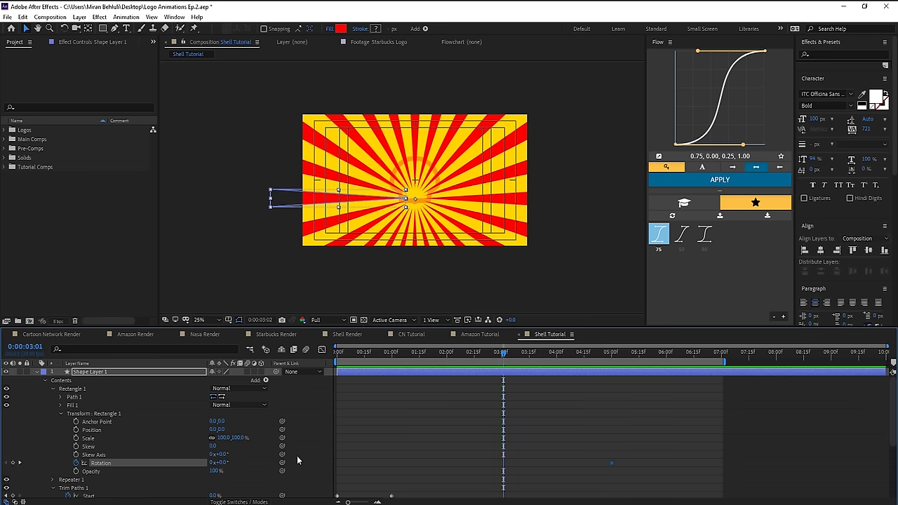
mouse_move(222, 464)
left_mouse_down()
mouse_move(188, 467)
mouse_move(214, 464)
left_mouse_up()
left_click(215, 465)
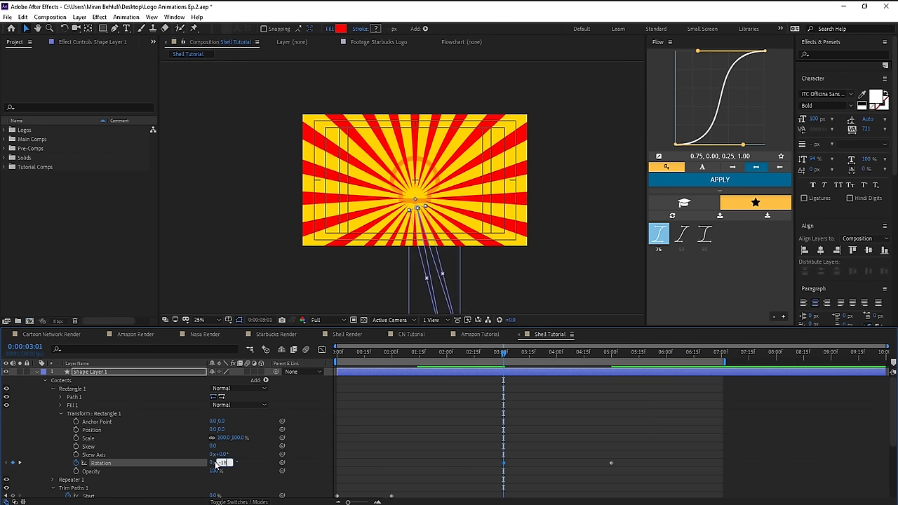
key("Return")
left_click_drag(503, 462, 344, 470)
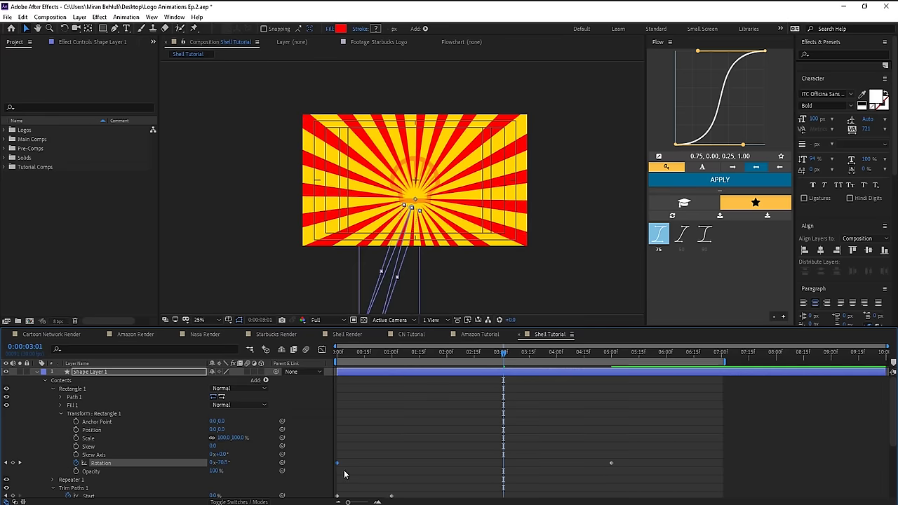
left_click_drag(470, 354, 316, 355)
key("space")
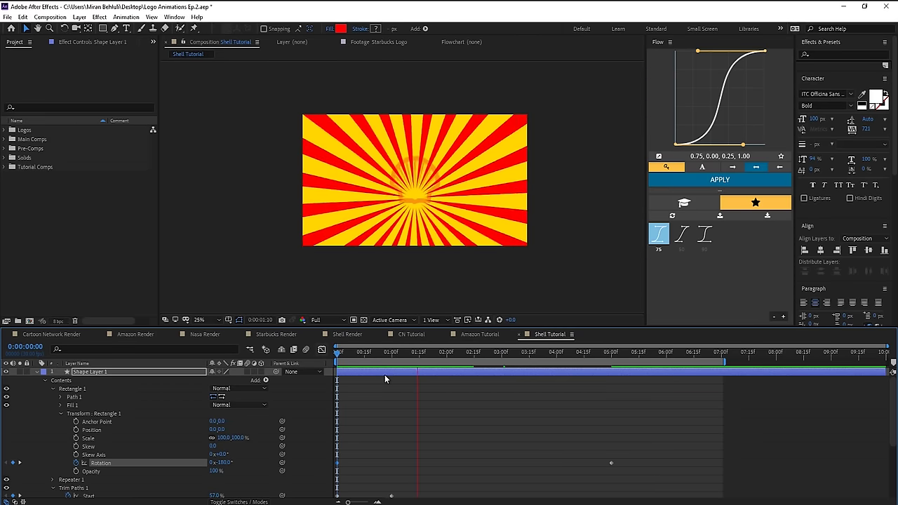
scroll(632, 453, "down", 2)
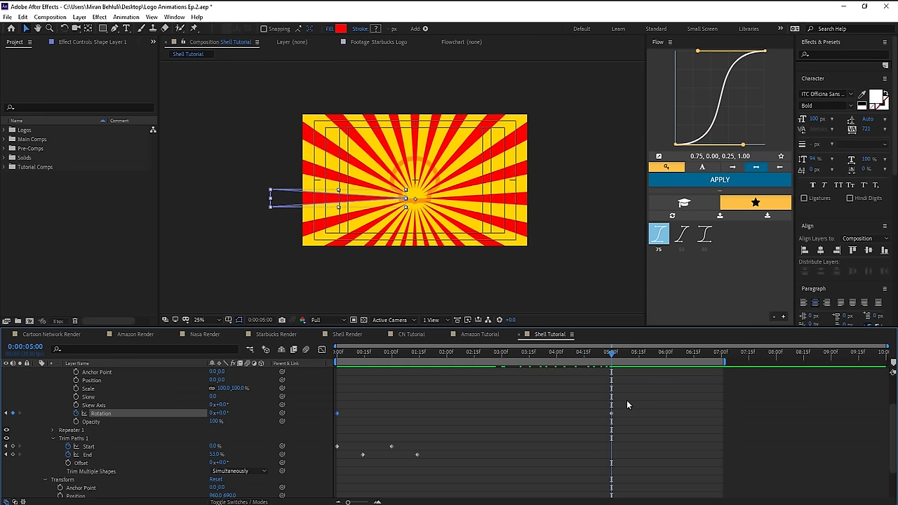
left_click_drag(627, 400, 327, 458)
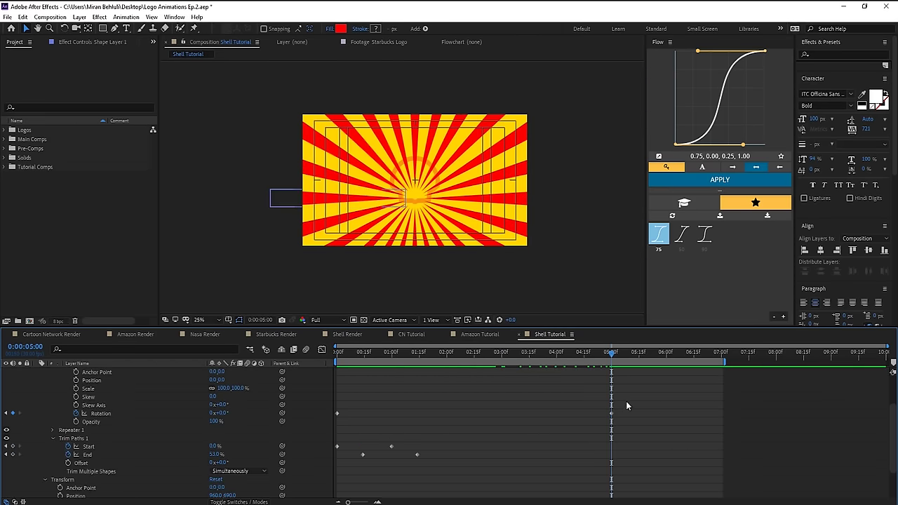
left_click_drag(626, 400, 327, 457)
left_click(534, 444)
left_click_drag(632, 405, 325, 477)
left_click(643, 430)
- Hide the ray shape layer, rename it Rays, and collapse its properties
scroll(488, 446, "up", 2)
left_click(135, 372)
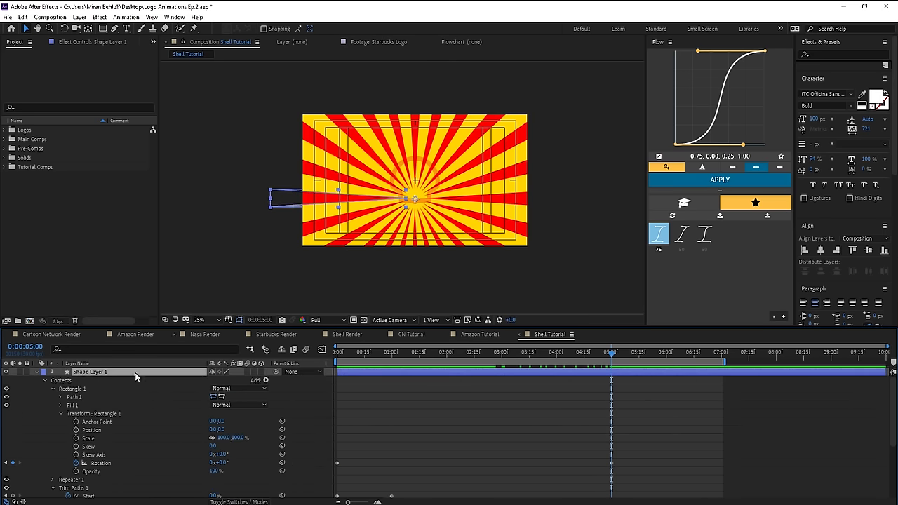
left_click(7, 371)
key("Return")
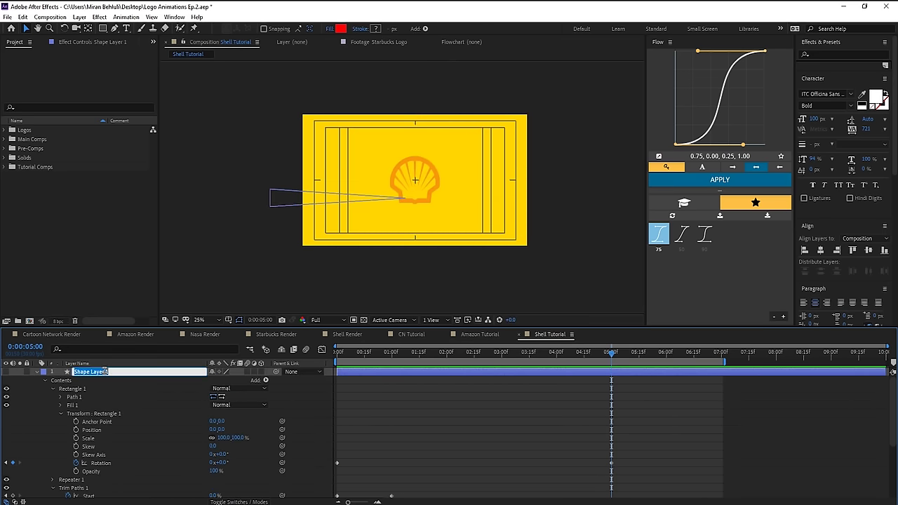
type("Rays")
key("Return")
left_click(37, 373)
left_click(117, 458)
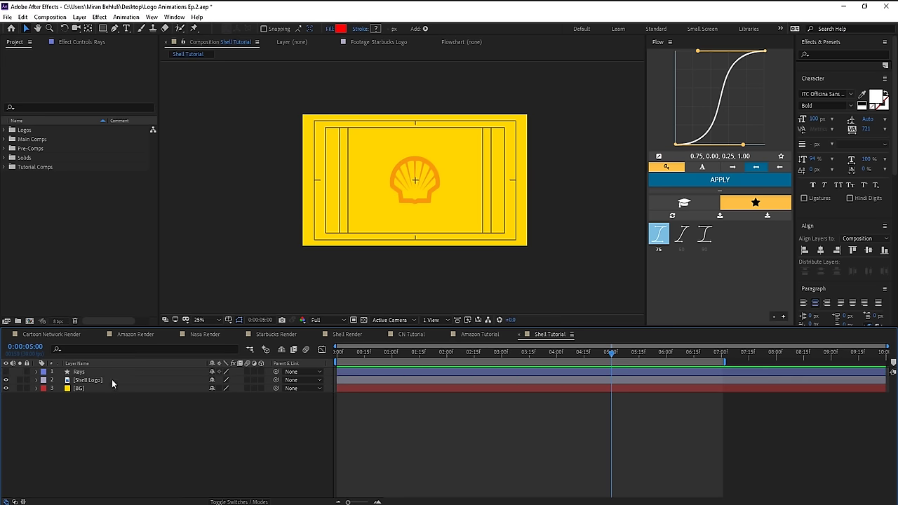
- Set the Shell Logo layer's opacity to 100%
left_click(111, 379)
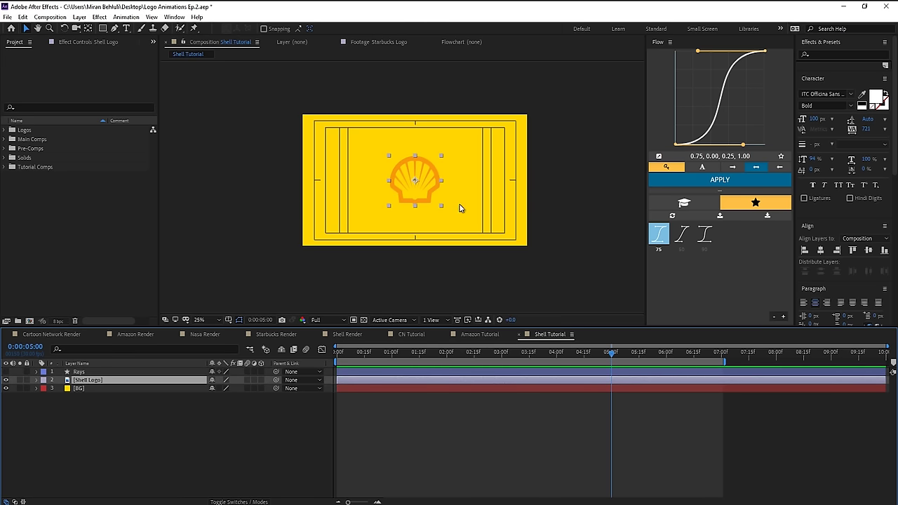
key("period")
key("period")
key("t")
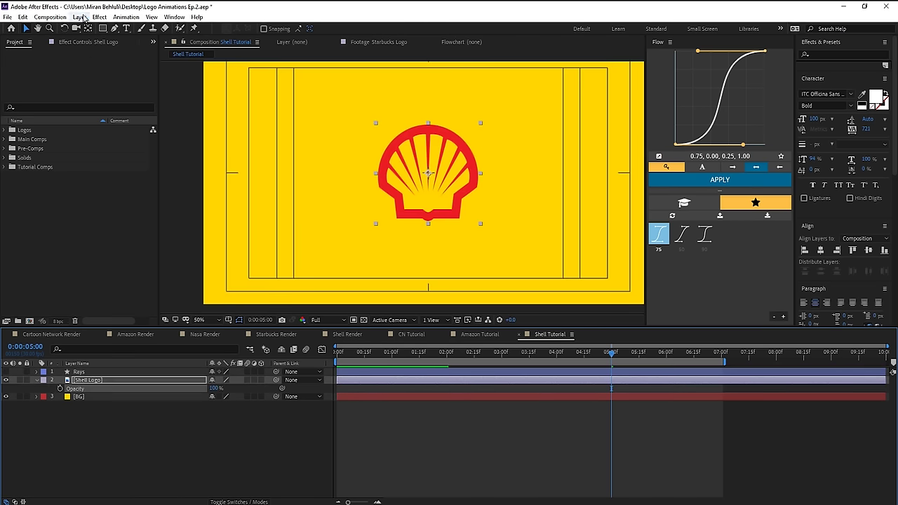
- Try auto-tracing the Shell Logo layer on the current frame using its Alpha channel
left_click(83, 17)
left_click(124, 342)
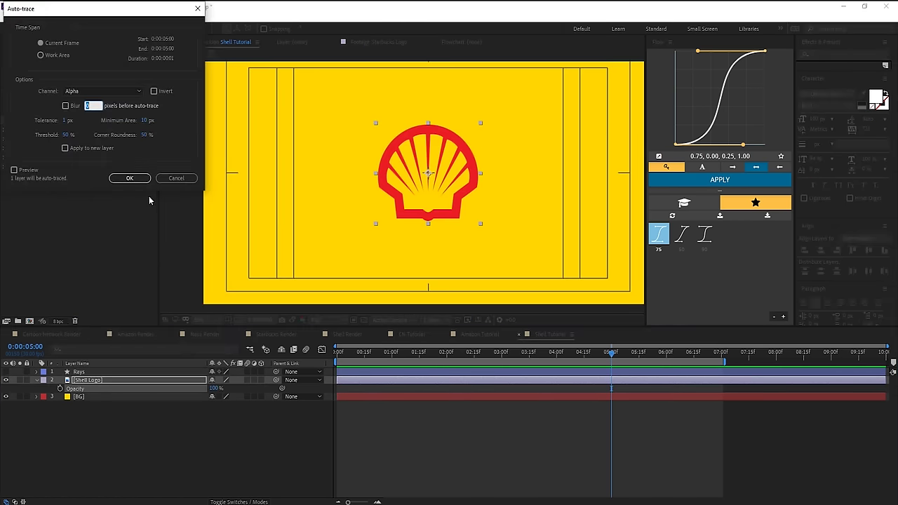
left_click(130, 177)
scroll(490, 148, "up", 2)
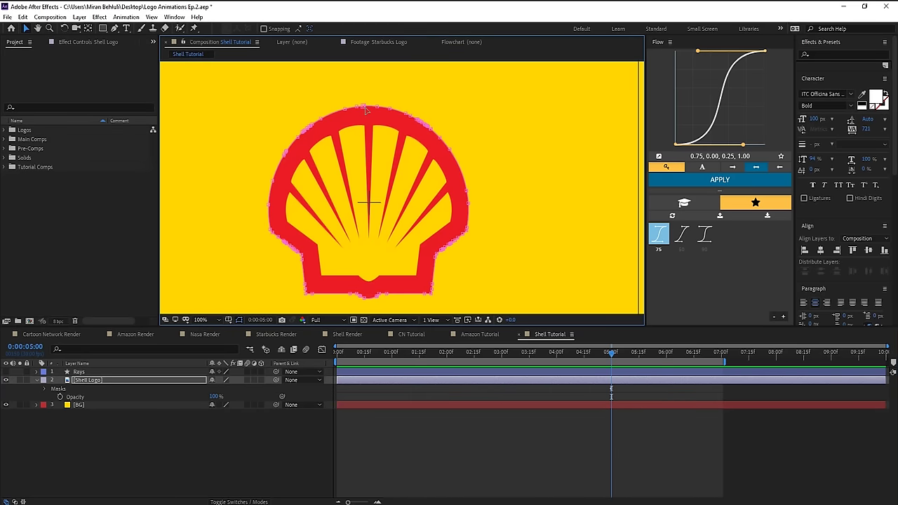
- Inspect the traced mask points around the shell's outer edge and undo the auto-trace
left_click(325, 264)
scroll(382, 284, "up", 2)
left_click_drag(502, 271, 415, 302)
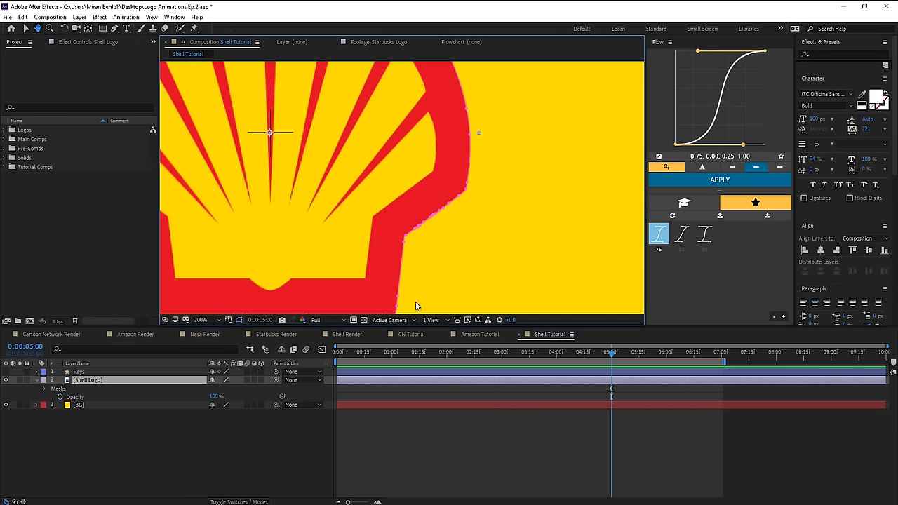
left_click_drag(377, 233, 497, 173)
left_click_drag(267, 255, 345, 265)
scroll(465, 219, "down", 1)
left_click_drag(465, 219, 399, 250)
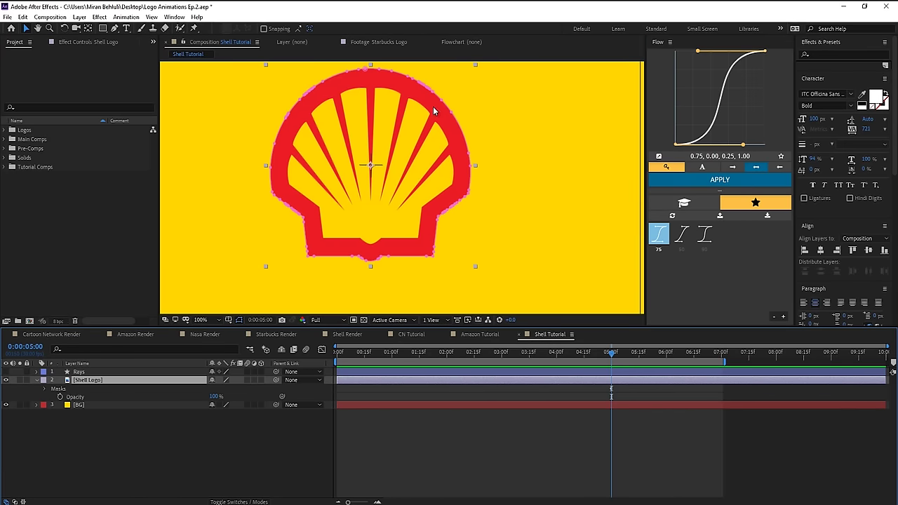
left_click_drag(392, 140, 390, 164)
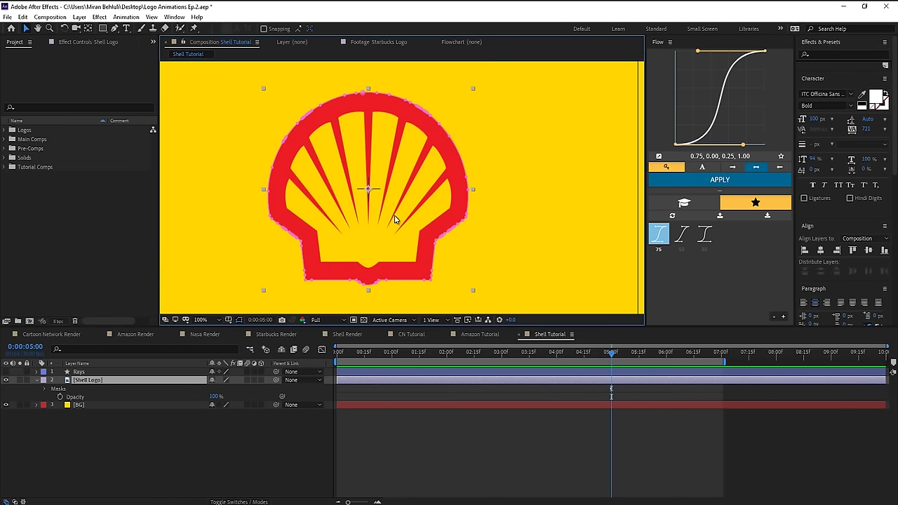
left_click(618, 356)
key("ctrl+z")
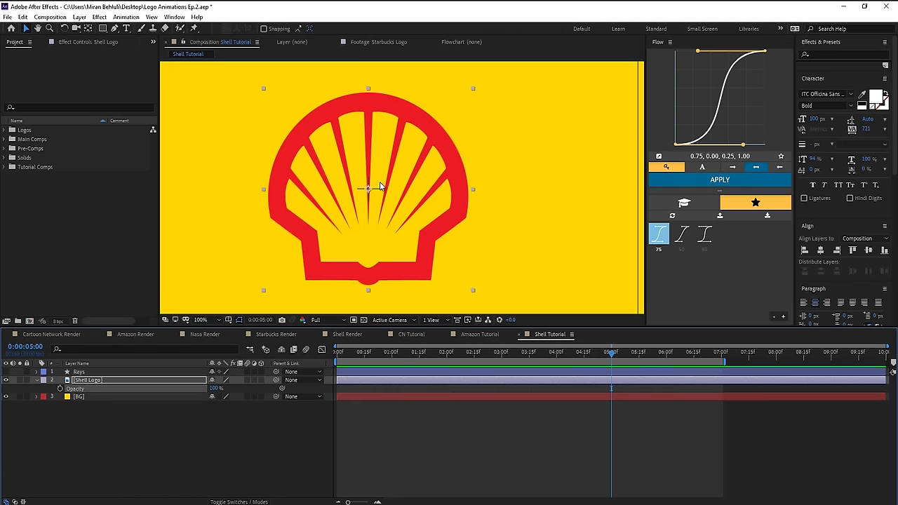
- Create a red 1920 x 1080 px solid layer above the Rays layer and hide it
left_click(176, 465)
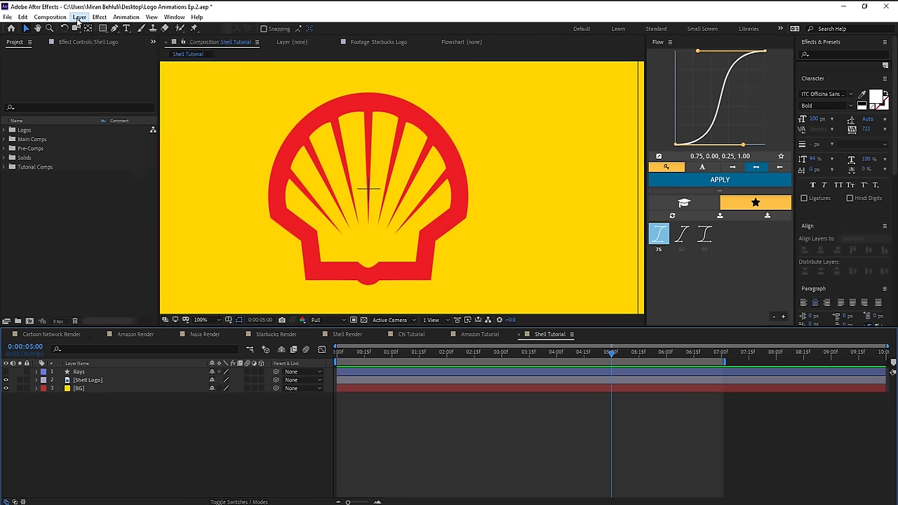
left_click(79, 17)
left_click(242, 40)
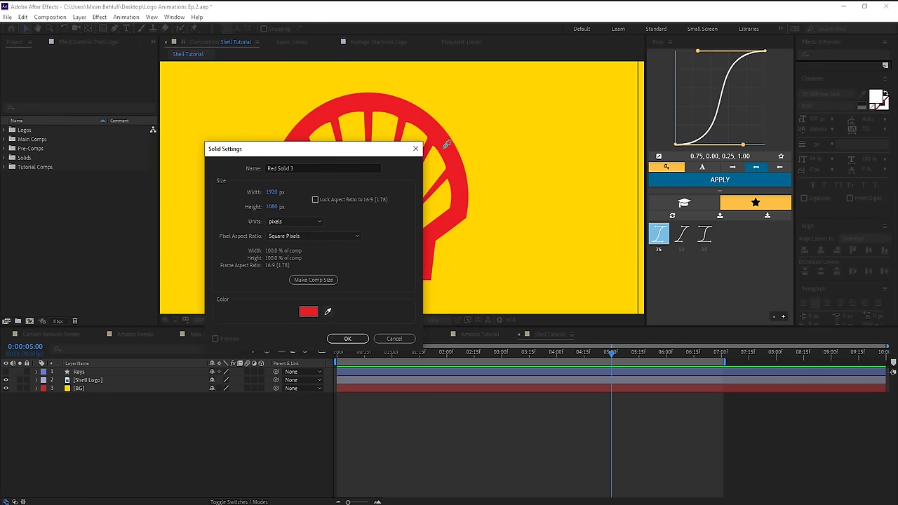
left_click(356, 341)
left_click(6, 371)
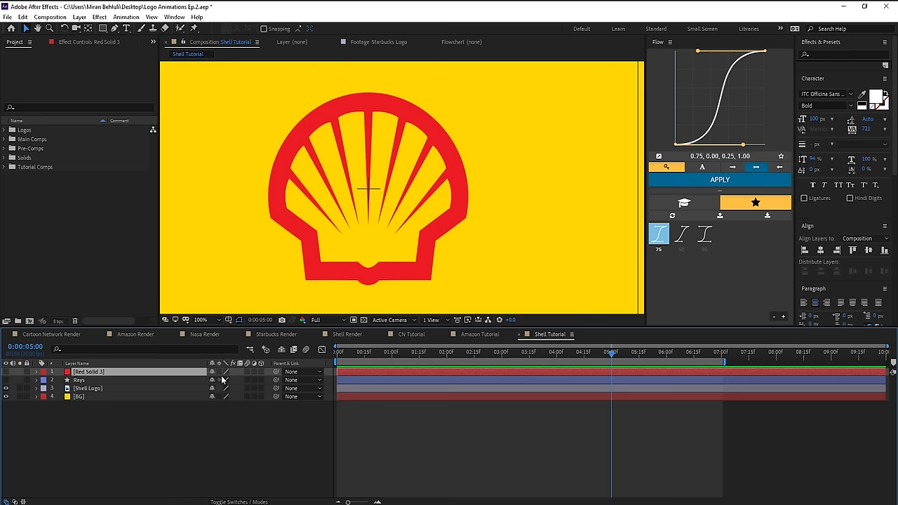
- Turn off the title/action safe overlay and show guides and rulers in the composition view
scroll(425, 221, "down", 3)
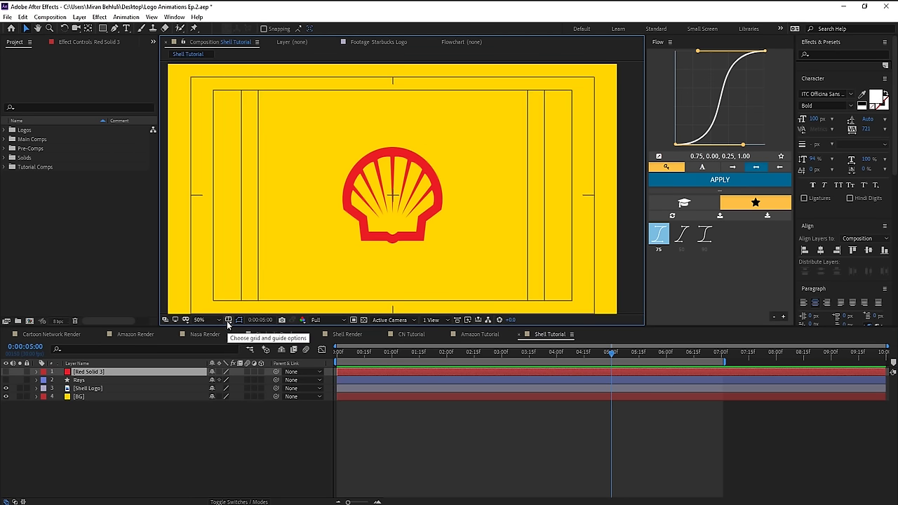
left_click(228, 320)
left_click(237, 336)
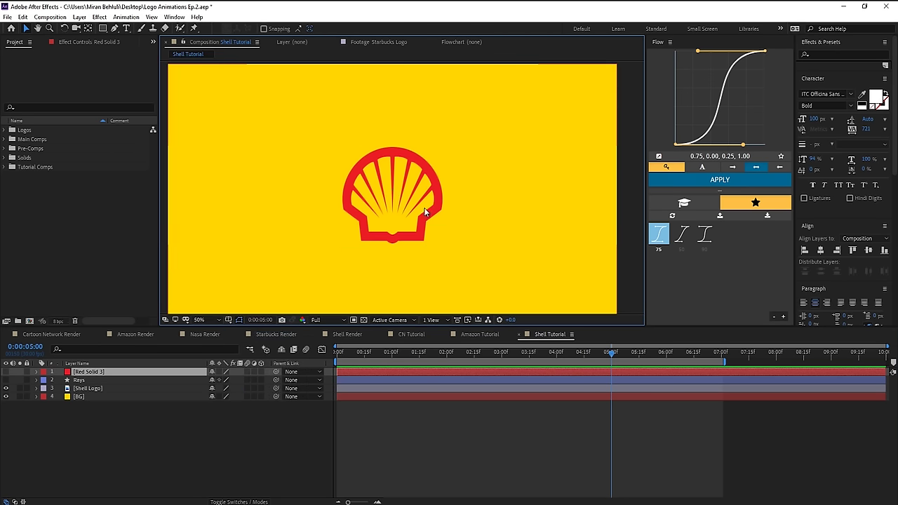
left_click(151, 17)
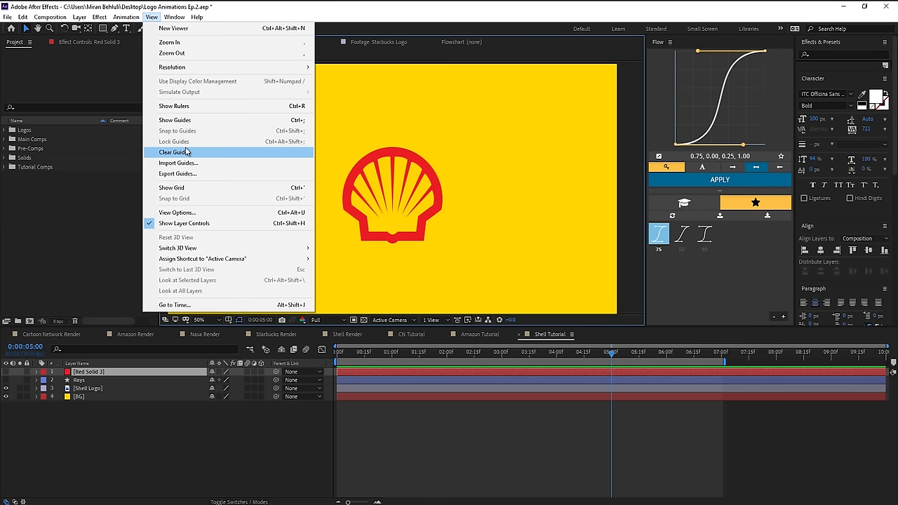
left_click(187, 121)
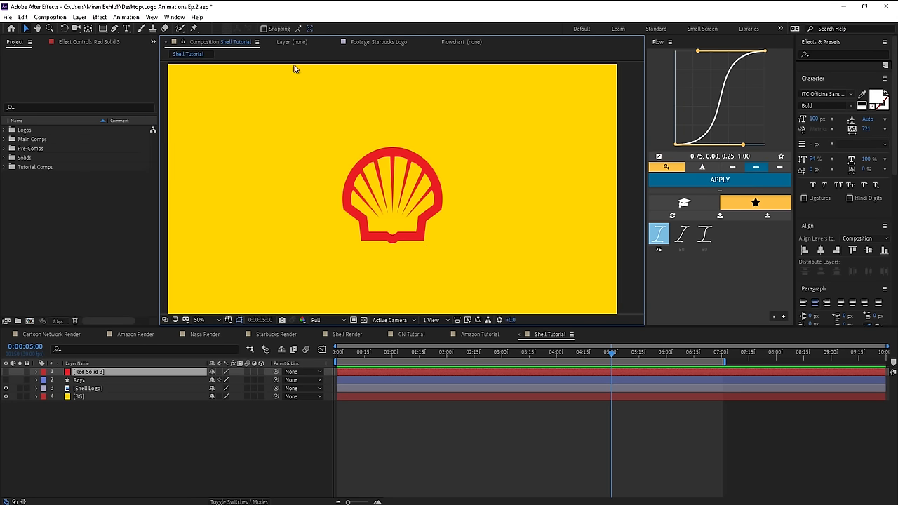
left_click(150, 18)
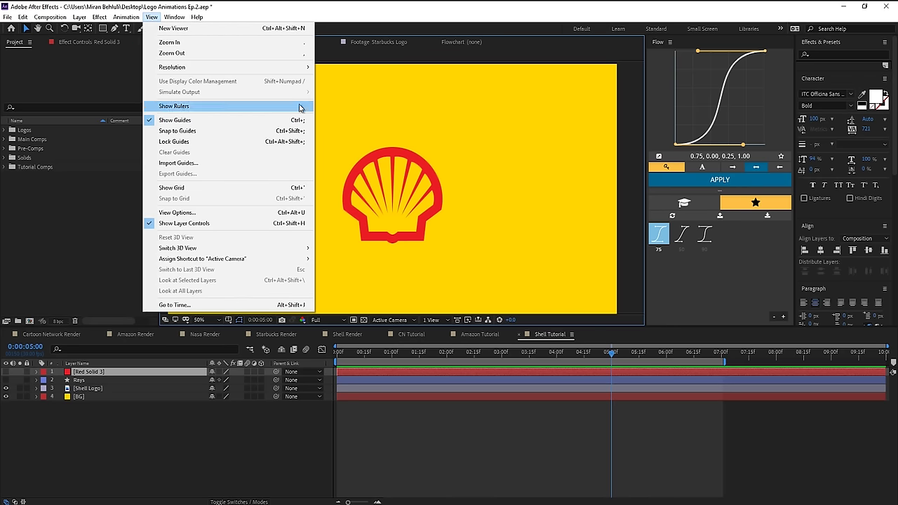
left_click(297, 106)
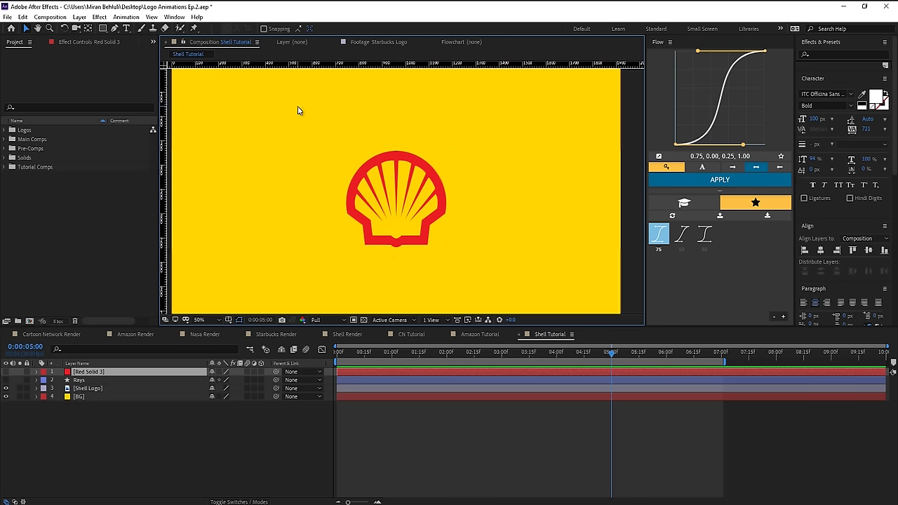
- Place vertical guides at the left edge of the shell's base bump and at the outline's left-hand corners
scroll(382, 281, "up", 3)
left_click_drag(367, 213, 381, 268)
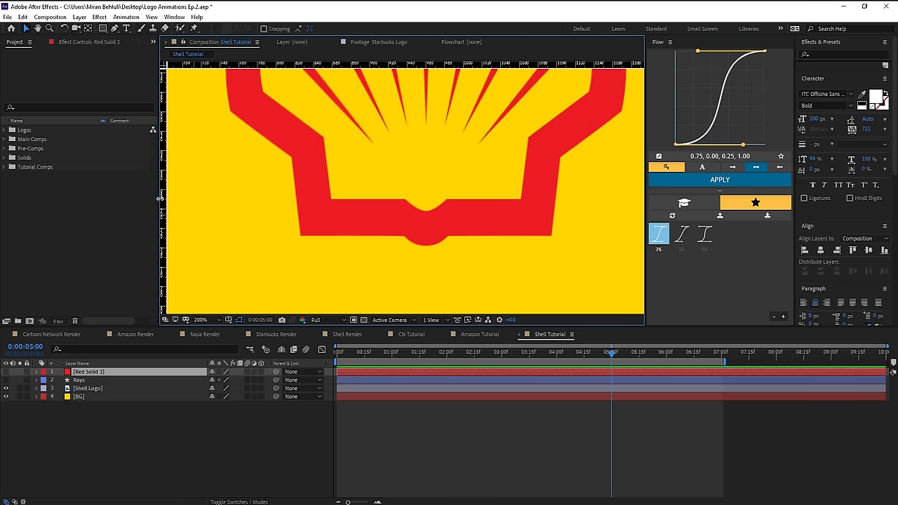
left_click_drag(161, 203, 363, 266)
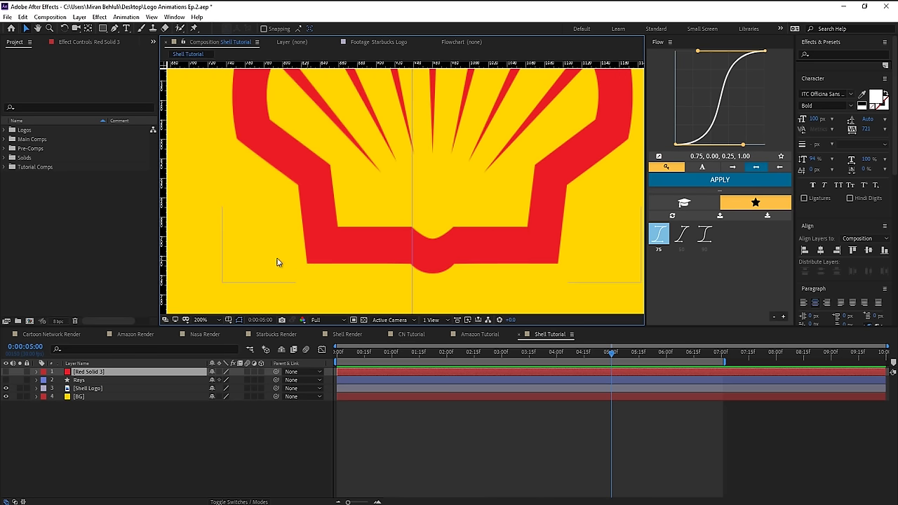
left_click_drag(162, 259, 306, 257)
left_click_drag(163, 218, 299, 219)
left_click_drag(239, 146, 331, 227)
left_click_drag(163, 222, 330, 235)
- Place vertical guides at the outline's right-hand corners and at the right edge of the base bump
left_click_drag(423, 88, 295, 114)
left_click_drag(163, 235, 337, 238)
left_click_drag(163, 237, 442, 241)
left_click_drag(449, 140, 334, 242)
left_click_drag(163, 238, 394, 241)
left_click_drag(295, 154, 442, 230)
- Add a vertical guide through the logo's centre and align it with the middle ray
left_click_drag(187, 228, 349, 222)
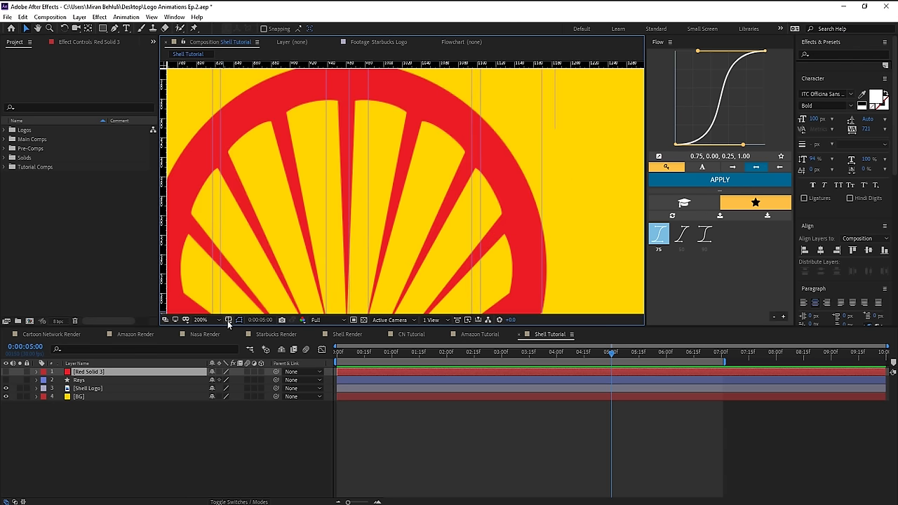
scroll(330, 211, "up", 2)
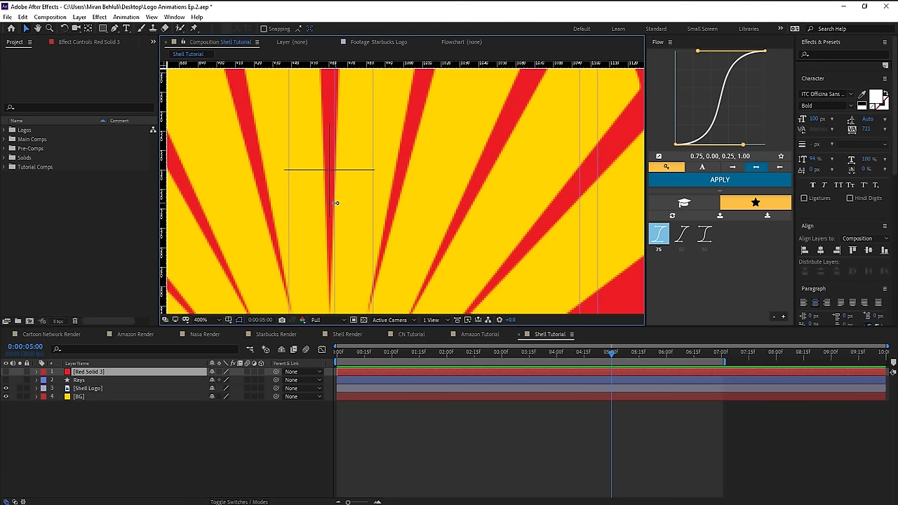
left_click_drag(336, 203, 329, 203)
- Place horizontal guides at the shell's side corners, the base's lower edge and the lowest point of the bump
scroll(395, 214, "down", 3)
left_click_drag(413, 65, 414, 84)
scroll(414, 269, "up", 2)
scroll(403, 140, "up", 1)
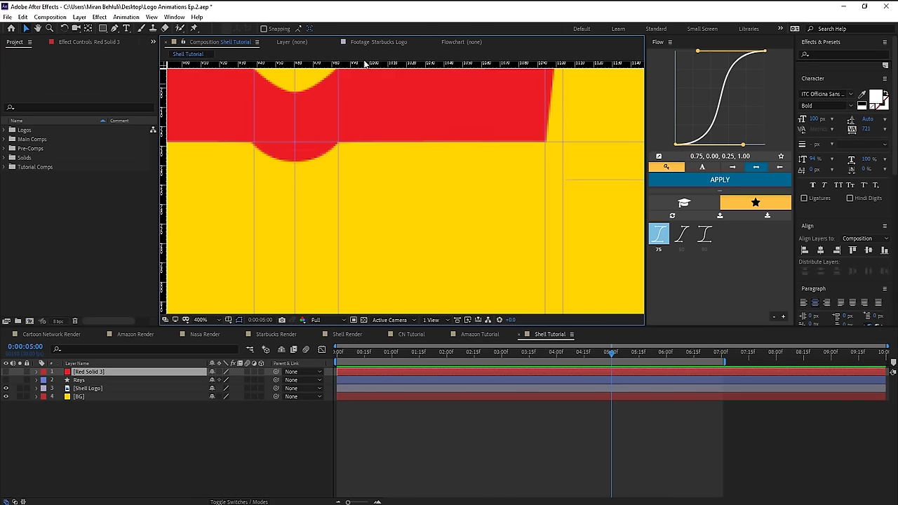
left_click_drag(364, 63, 400, 224)
scroll(400, 224, "down", 1)
left_click_drag(425, 64, 427, 230)
scroll(426, 230, "down", 4)
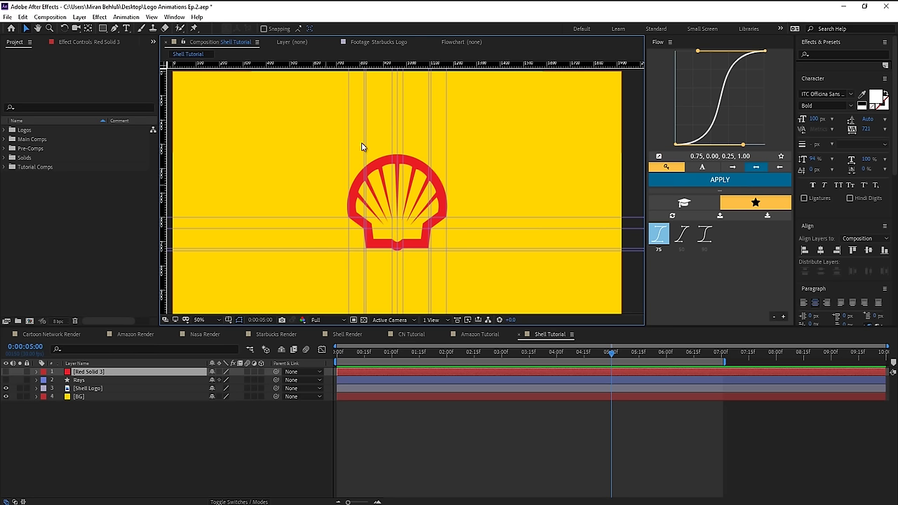
- Start a Pen tool mask on the red solid at the base bump's left edge and enable snapping to guides
scroll(434, 283, "up", 2)
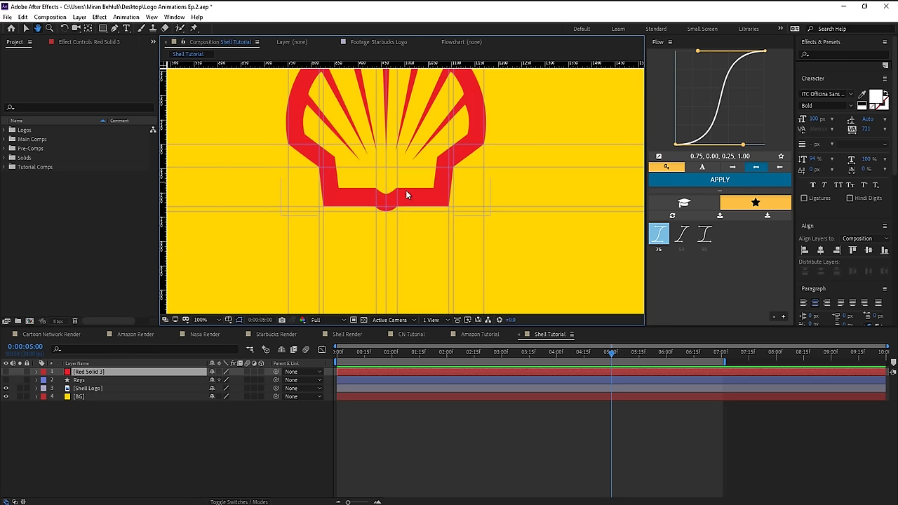
scroll(362, 176, "up", 2)
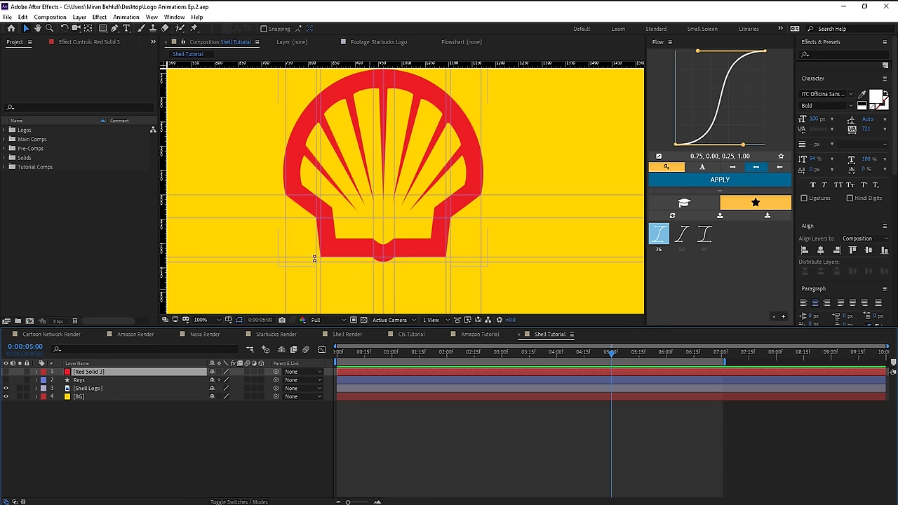
key("g")
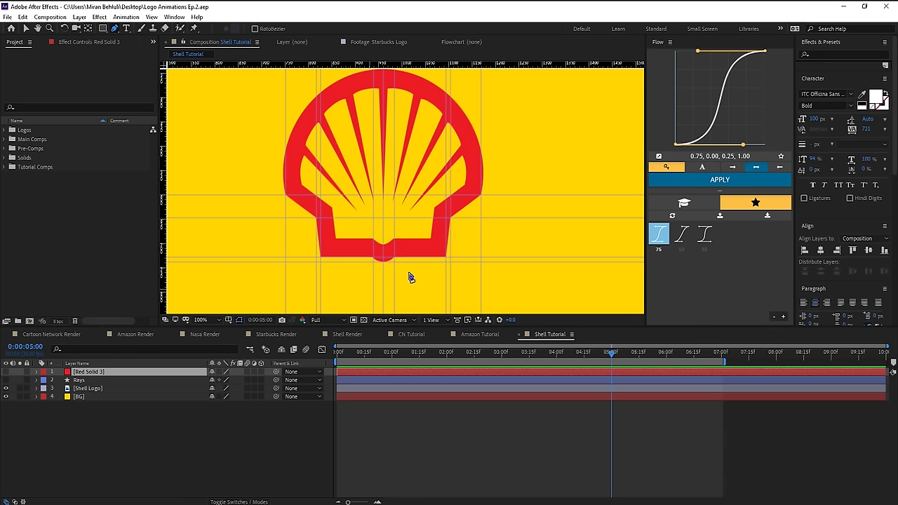
key("period")
left_click(152, 17)
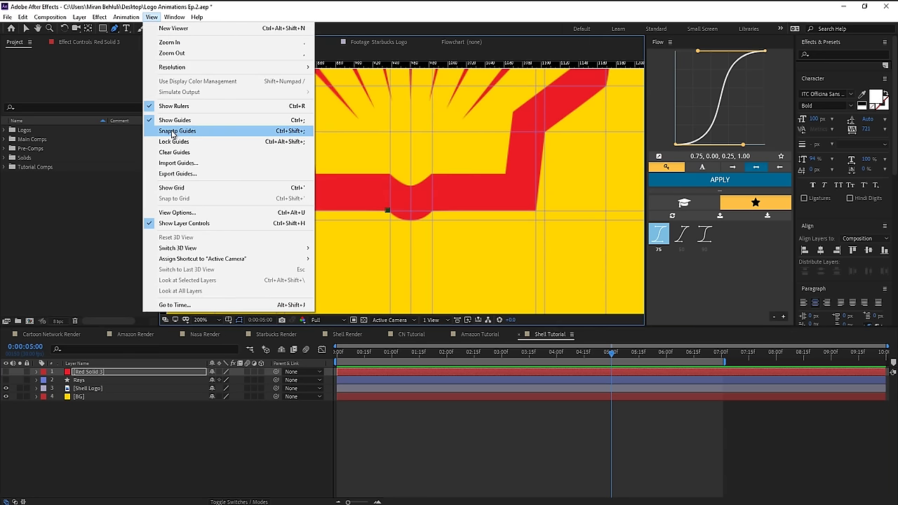
left_click(175, 134)
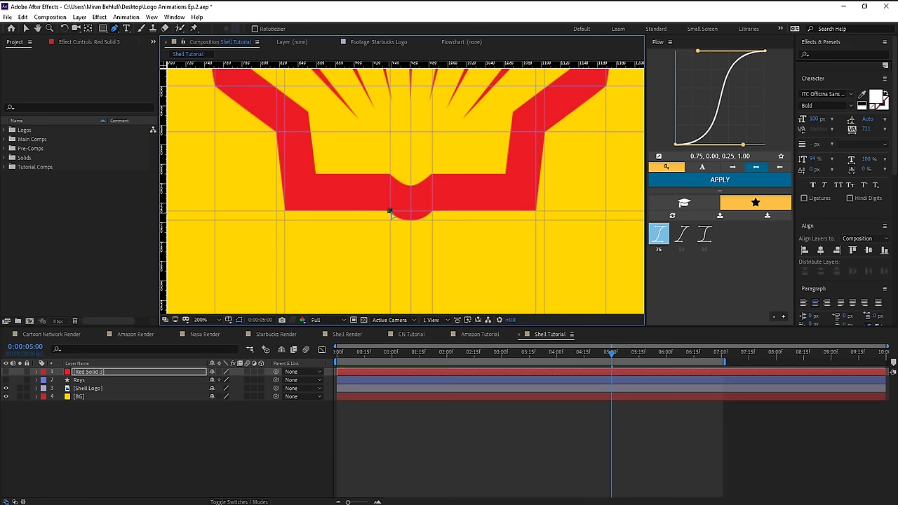
- Extend the mask through the shell's left-hand corners to its top centre and add a horizontal guide at that top point
left_click_drag(293, 202, 285, 211)
left_click_drag(334, 187, 378, 230)
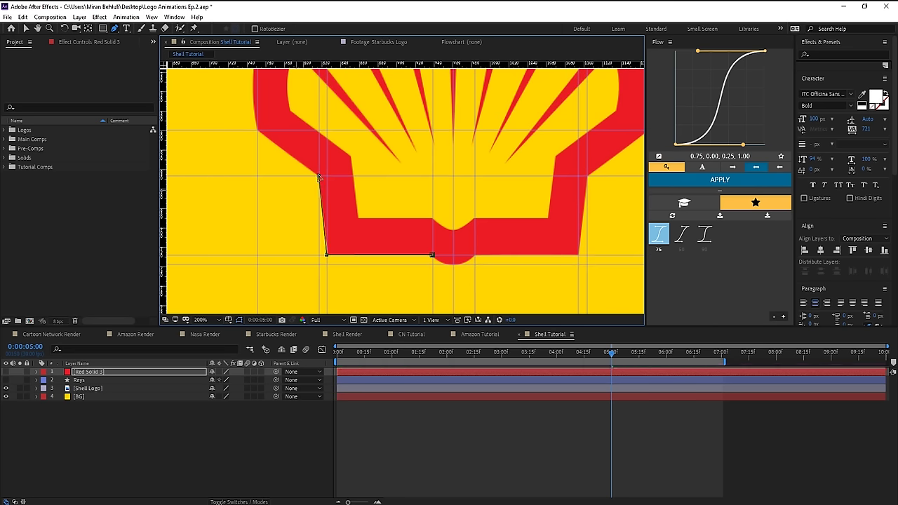
left_click(318, 175)
left_click_drag(325, 133, 396, 182)
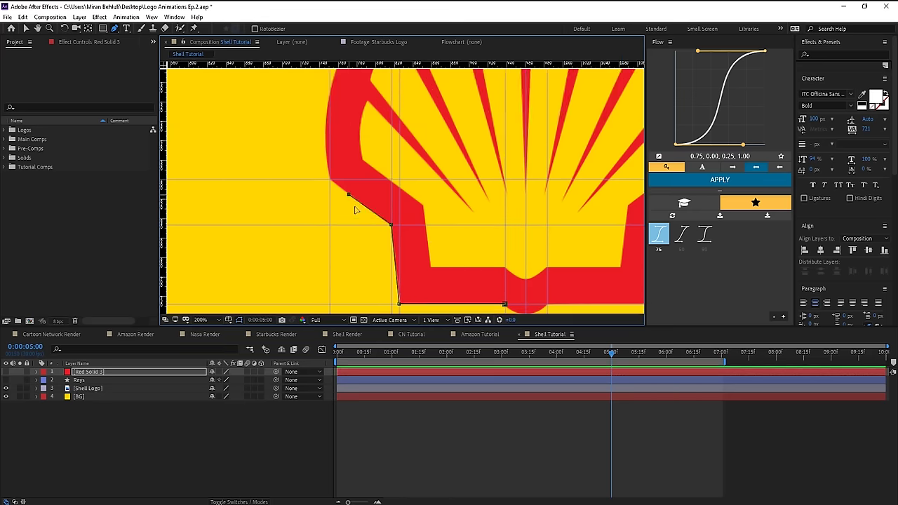
left_click_drag(349, 194, 336, 180)
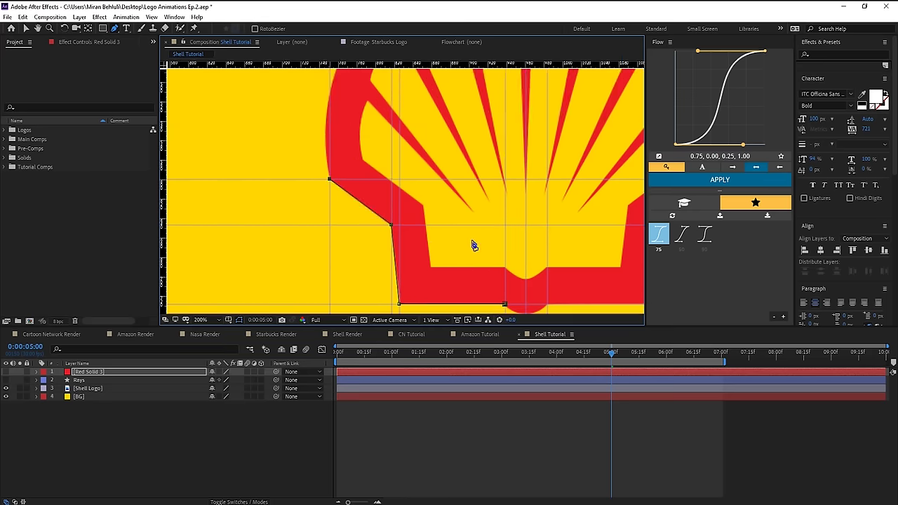
left_click(478, 168)
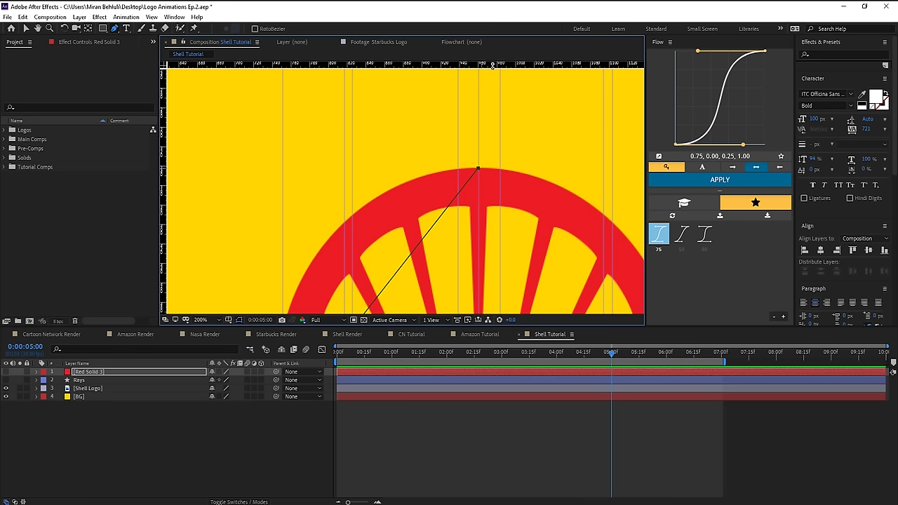
left_click_drag(493, 65, 479, 169)
- Continue the mask through the right-hand corners and the bump's lowest point, closing it at the starting point
left_click_drag(520, 229, 349, 131)
left_click_drag(493, 281, 439, 205)
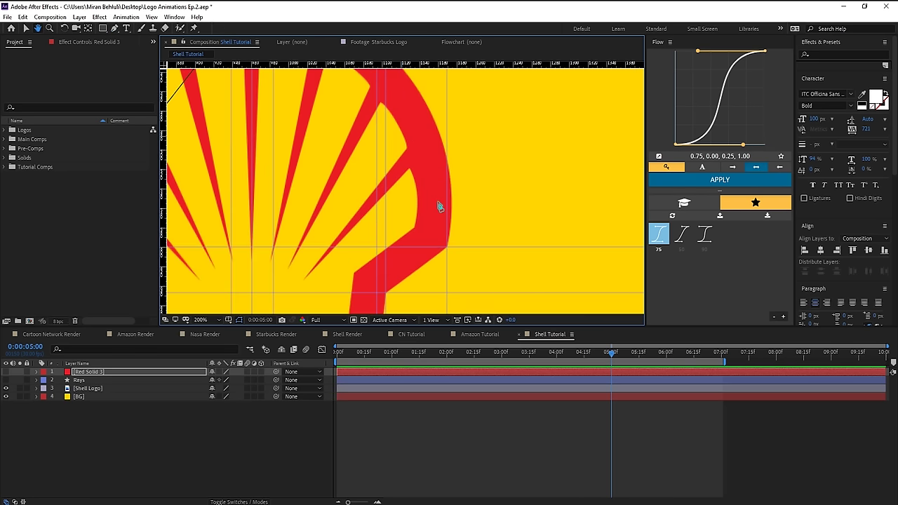
left_click(446, 247)
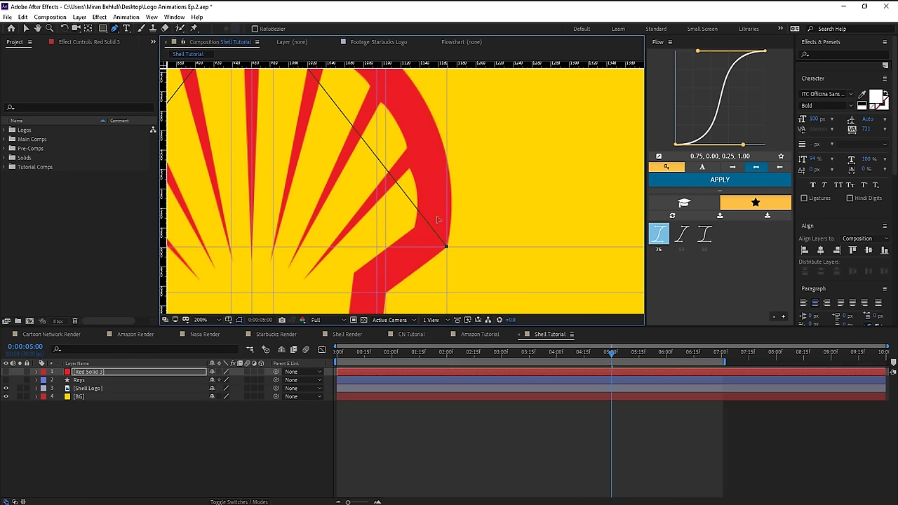
left_click(387, 292)
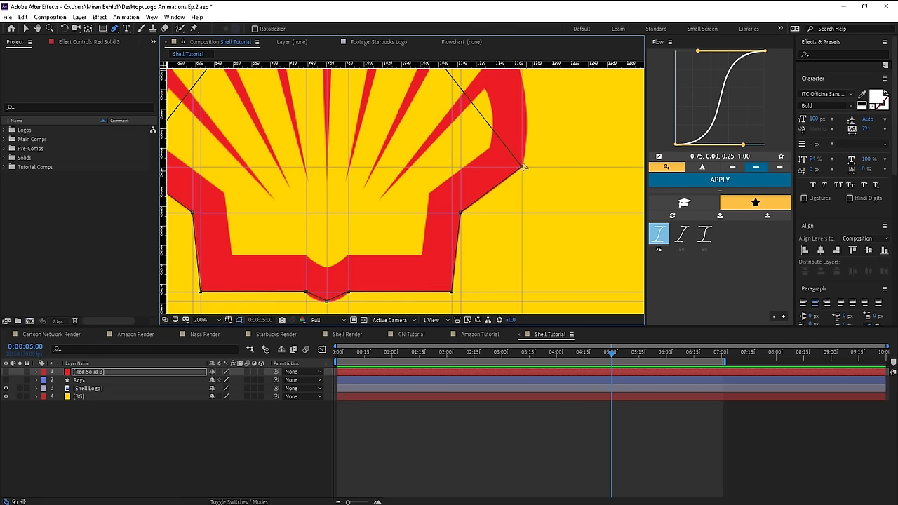
scroll(512, 180, "down", 2)
scroll(467, 260, "left", 4)
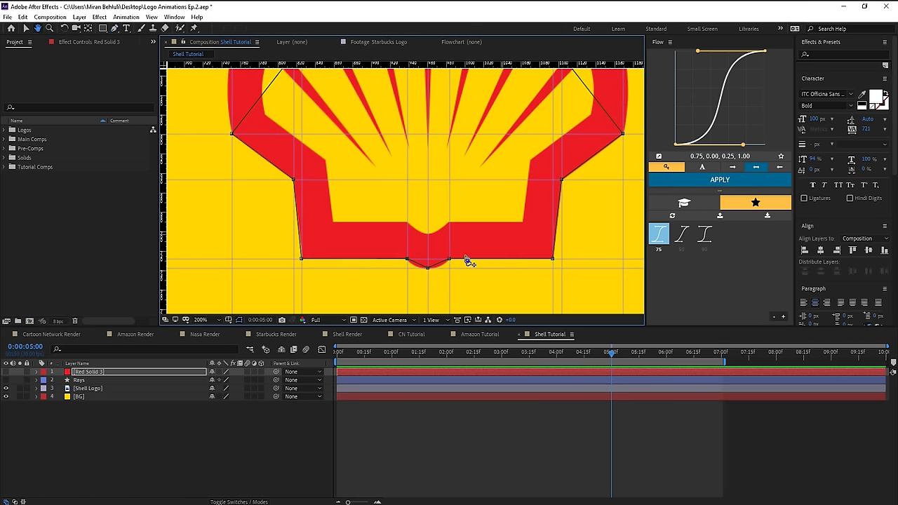
scroll(430, 275, "right", 2)
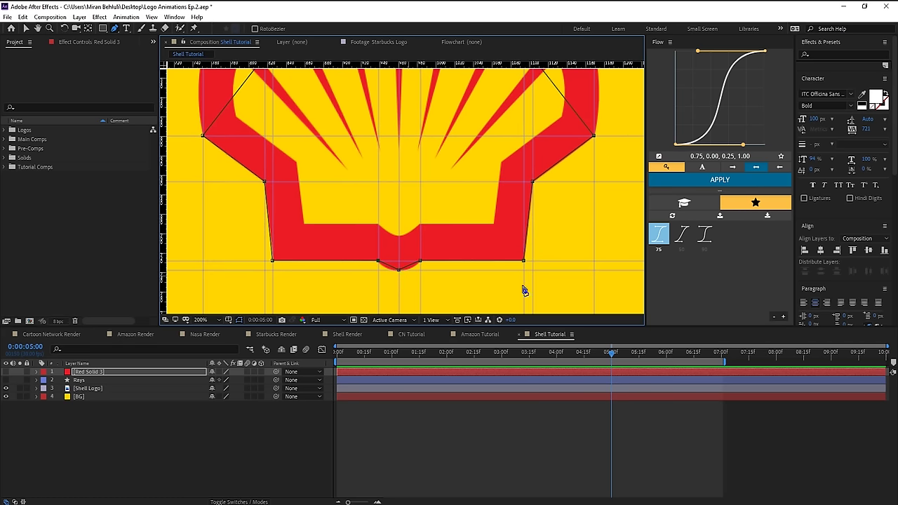
- Convert the mask points at the bump's lowest point, both outer side corners and the shell's top into curve points
left_click(115, 33)
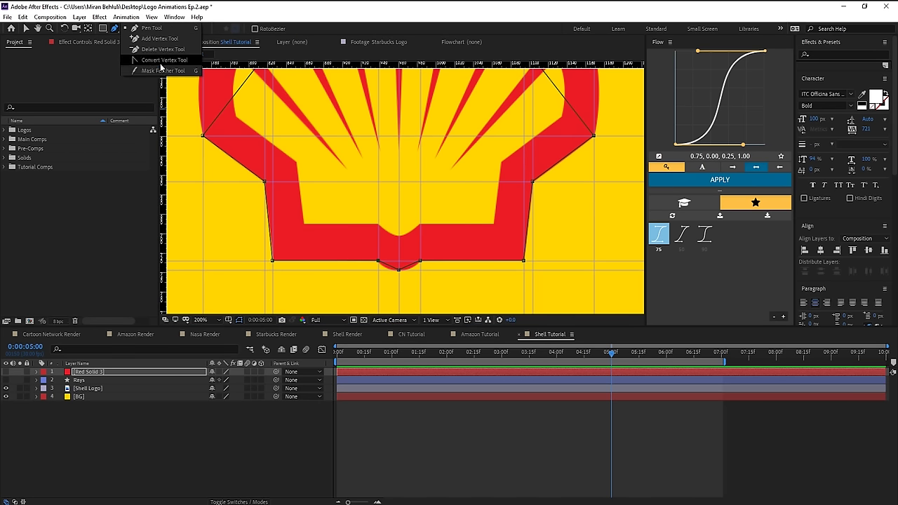
left_click(161, 61)
left_click(399, 270)
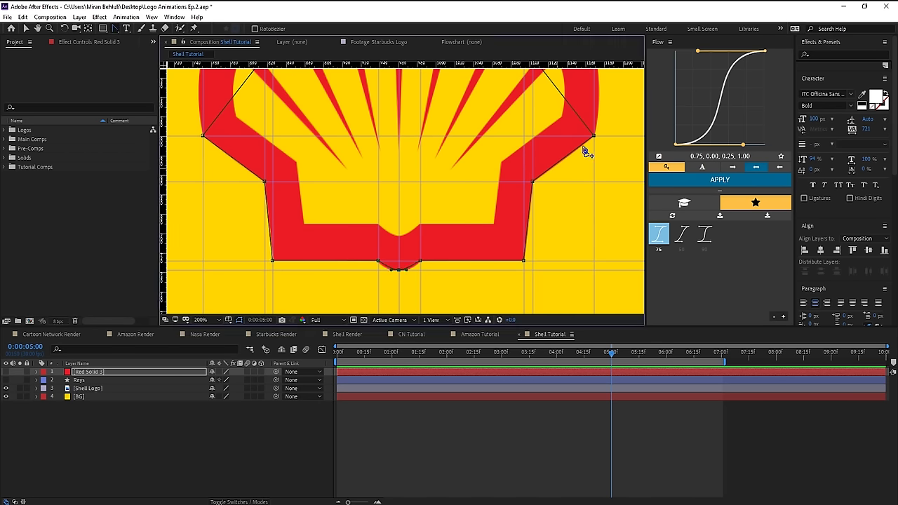
left_click(594, 135)
left_click(203, 136)
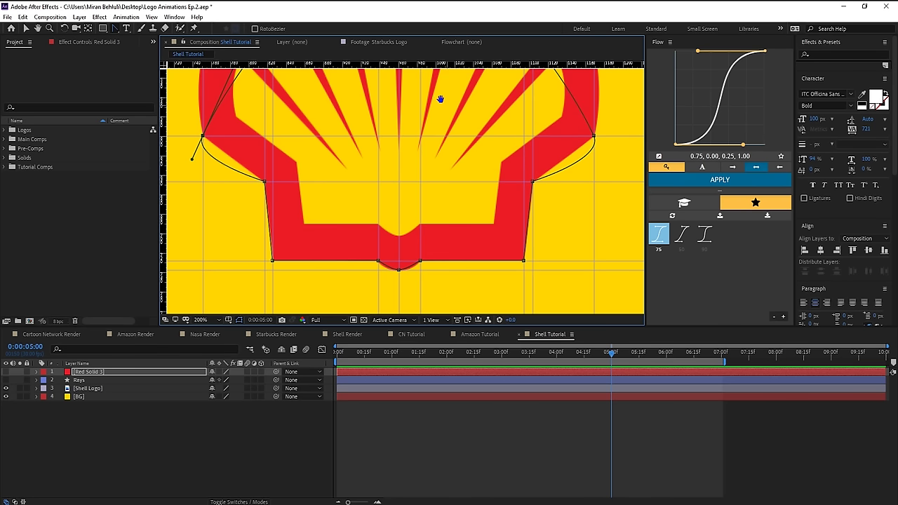
left_click_drag(440, 99, 461, 217)
left_click_drag(376, 102, 481, 102)
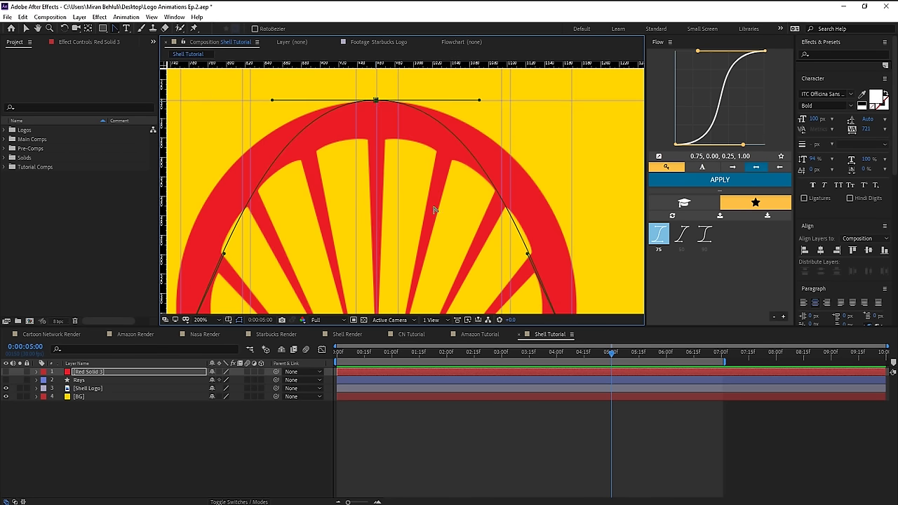
- Lengthen the mask's top curve handles so the path follows the shell's upper arc on both sides
key("v")
scroll(371, 275, "down", 5)
left_click_drag(372, 268, 350, 269)
scroll(349, 271, "up", 5)
left_click_drag(423, 173, 447, 175)
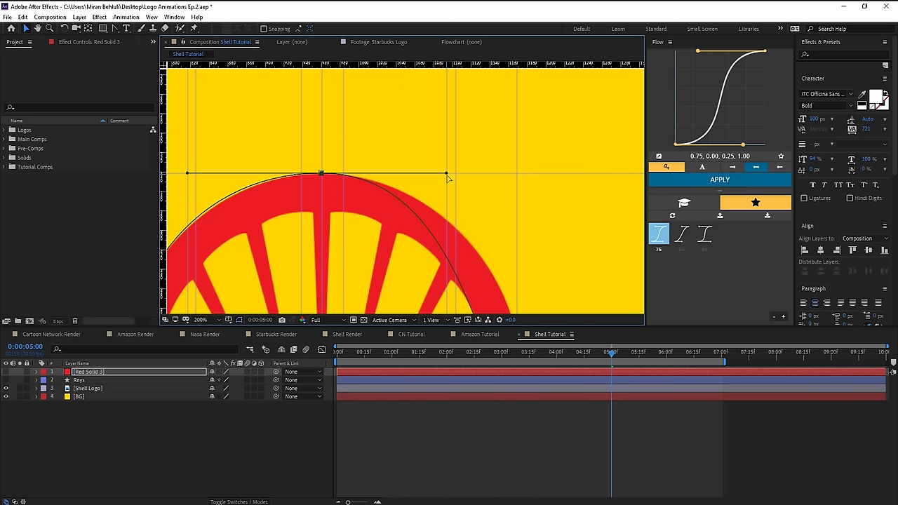
left_click_drag(335, 200, 475, 207)
mouse_move(328, 182)
left_mouse_down()
mouse_move(344, 182)
mouse_move(327, 182)
left_mouse_up()
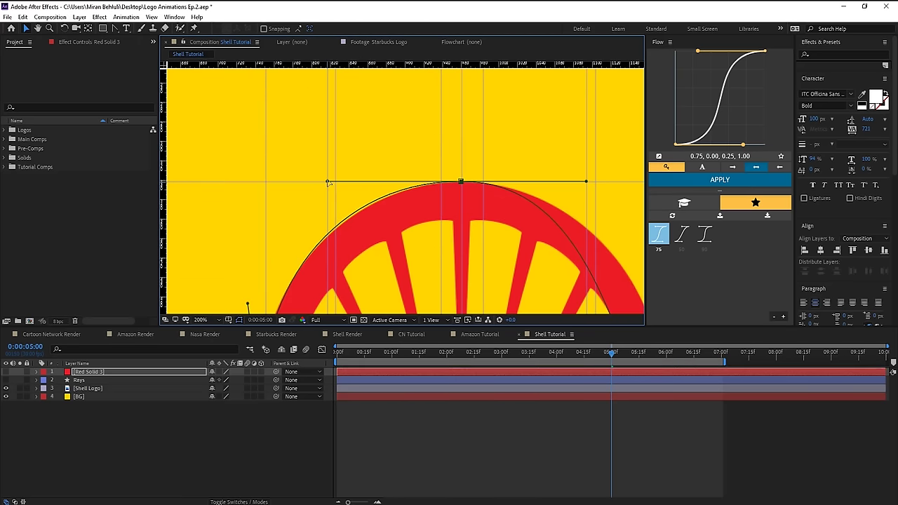
left_click_drag(586, 183, 595, 184)
scroll(420, 234, "down", 3)
scroll(421, 234, "left", 2)
scroll(313, 137, "down", 2)
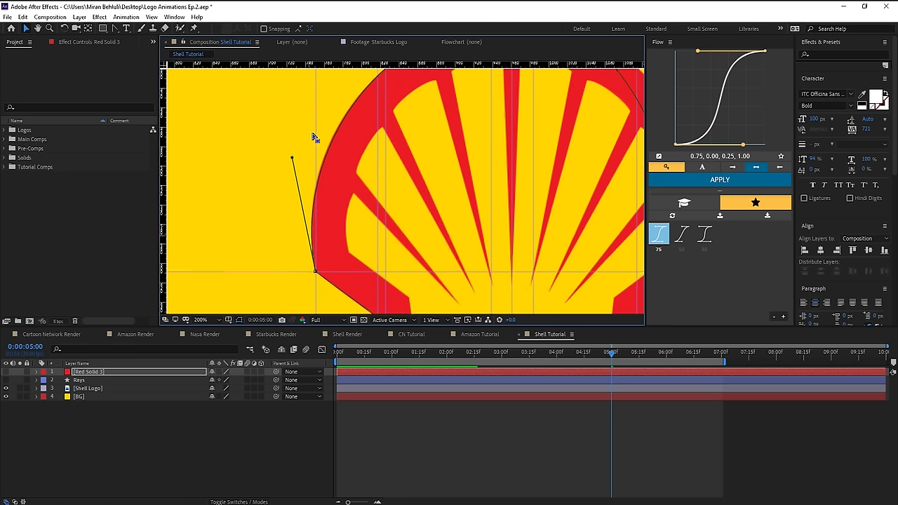
scroll(313, 138, "down", 1)
scroll(313, 169, "up", 3)
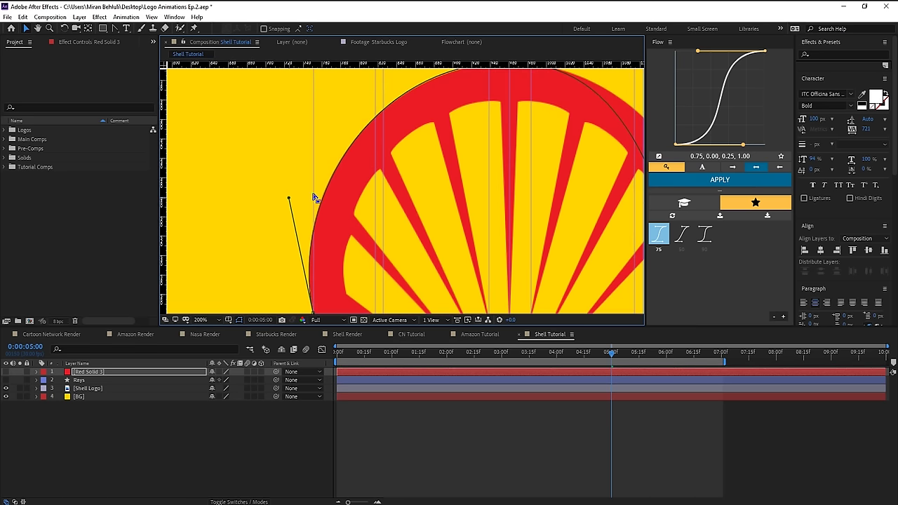
- Adjust the lower handle of the mask's right-hand outer corner so the edge beneath it runs straight along the shell
left_click_drag(465, 155, 343, 214)
left_click_drag(582, 309, 453, 257)
left_click_drag(411, 212, 487, 201)
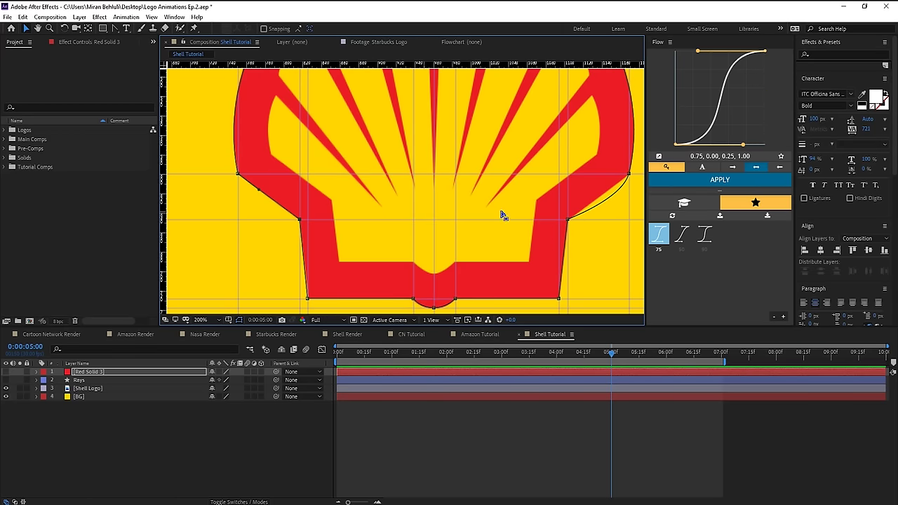
left_click_drag(602, 198, 492, 232)
left_click(515, 162)
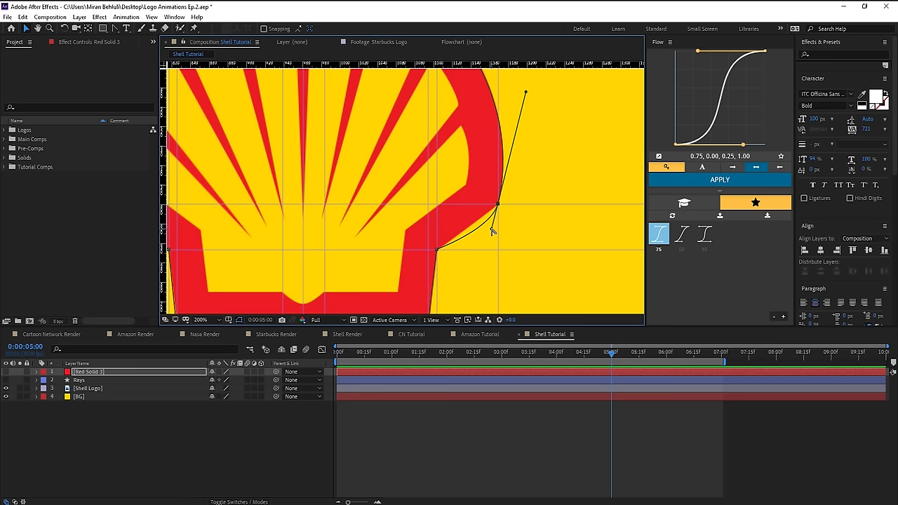
left_click_drag(491, 231, 473, 227)
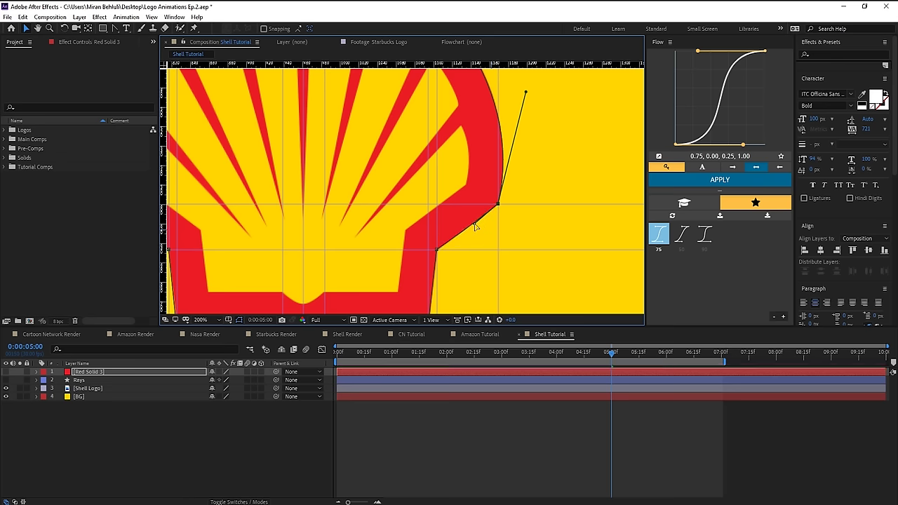
- Hide the guides in the composition view
scroll(475, 226, "down", 2)
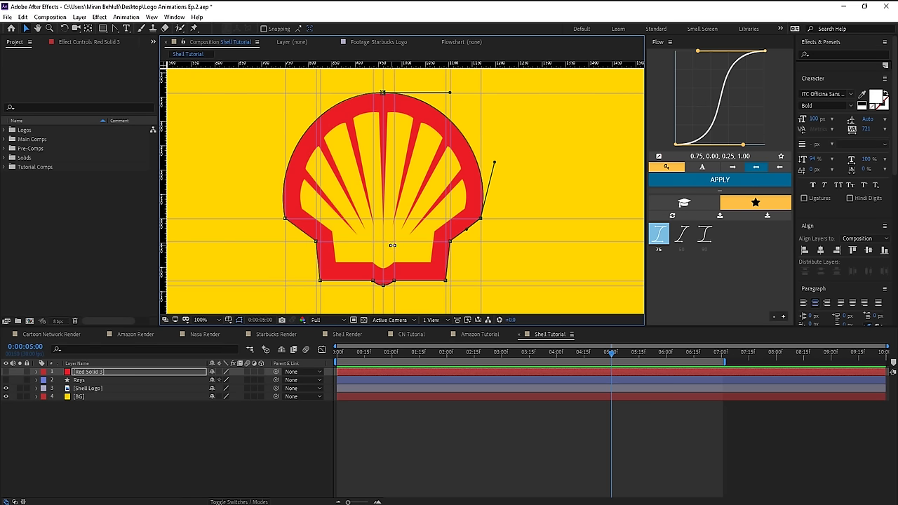
left_click(153, 17)
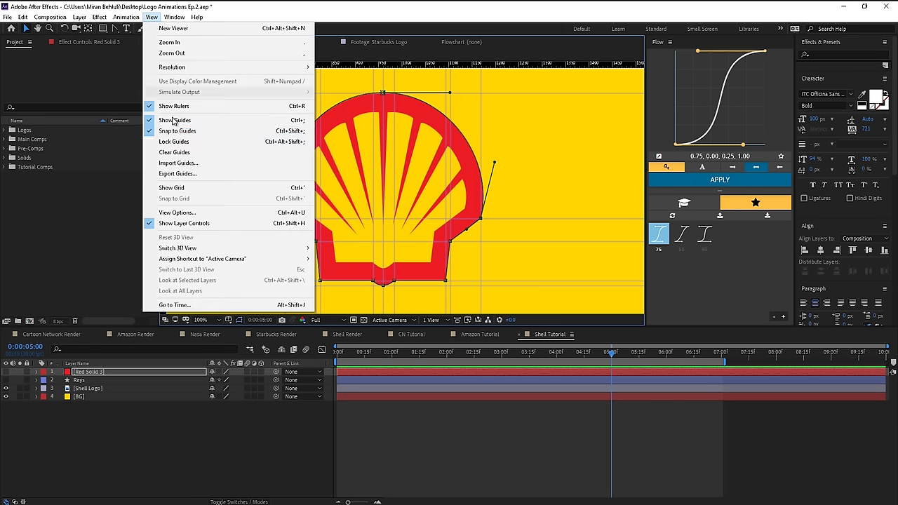
left_click(174, 120)
left_click(450, 242)
left_click_drag(449, 243, 429, 238)
key("ctrl+z")
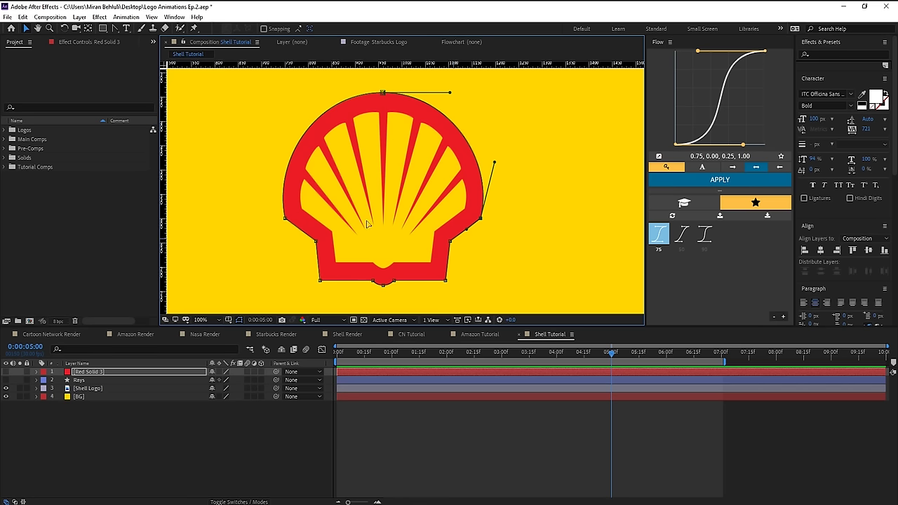
- Make the masked Red Solid 3 layer visible
left_click(184, 425)
left_click(90, 372)
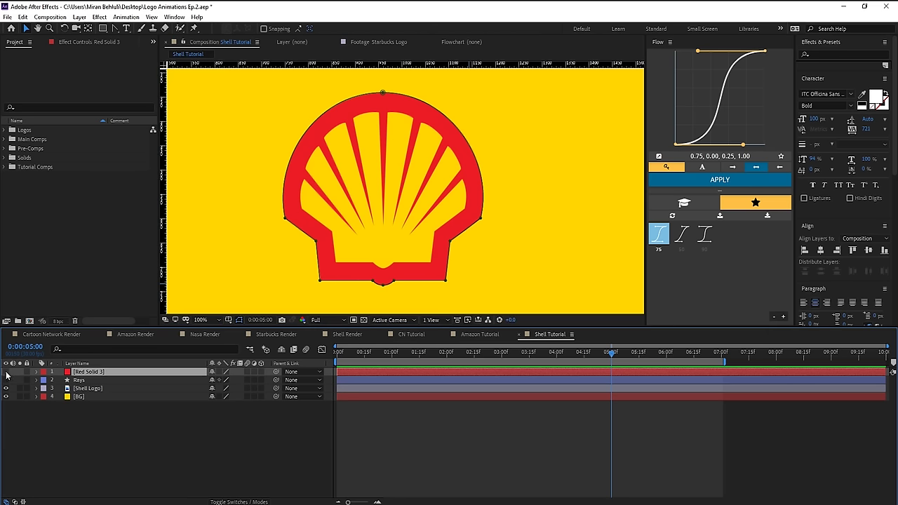
left_click(6, 372)
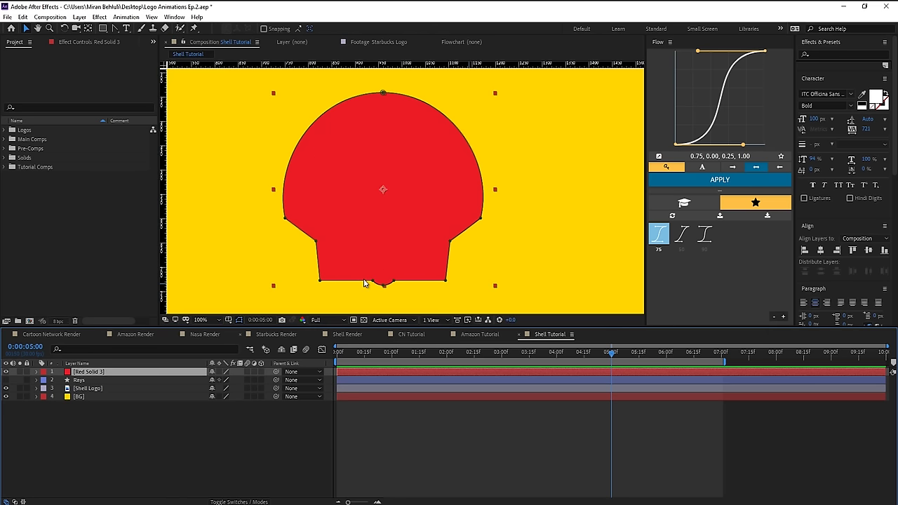
- Duplicate the red solid's mask, set the copy to Subtract and reveal both mask paths
key("m")
left_click(101, 381)
key("ctrl+d")
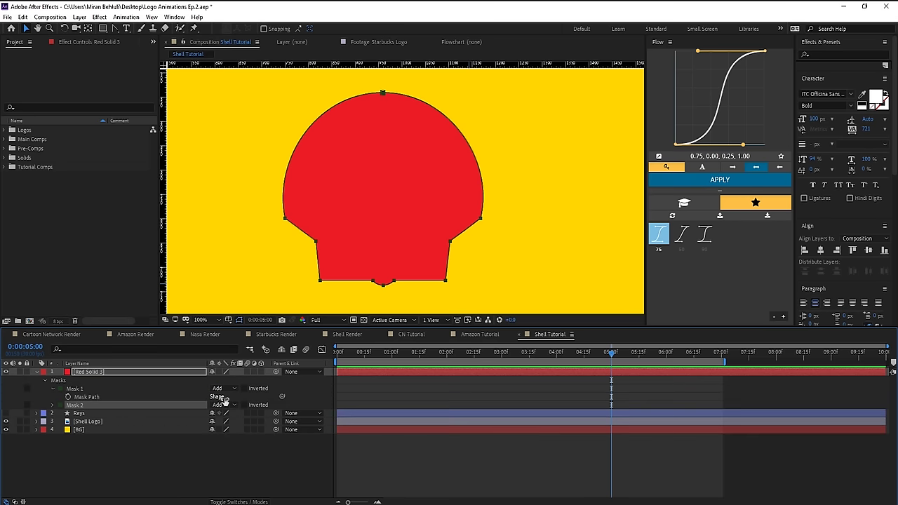
left_click(225, 405)
left_click(234, 436)
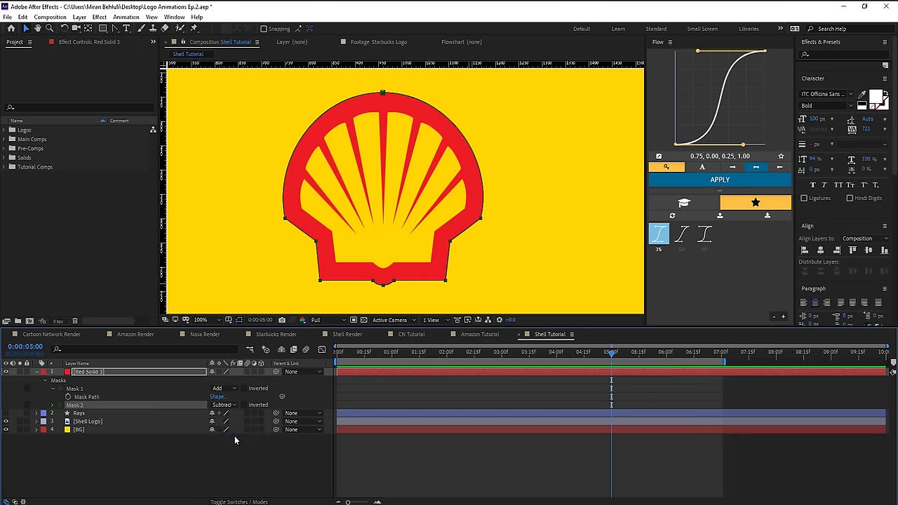
key("m")
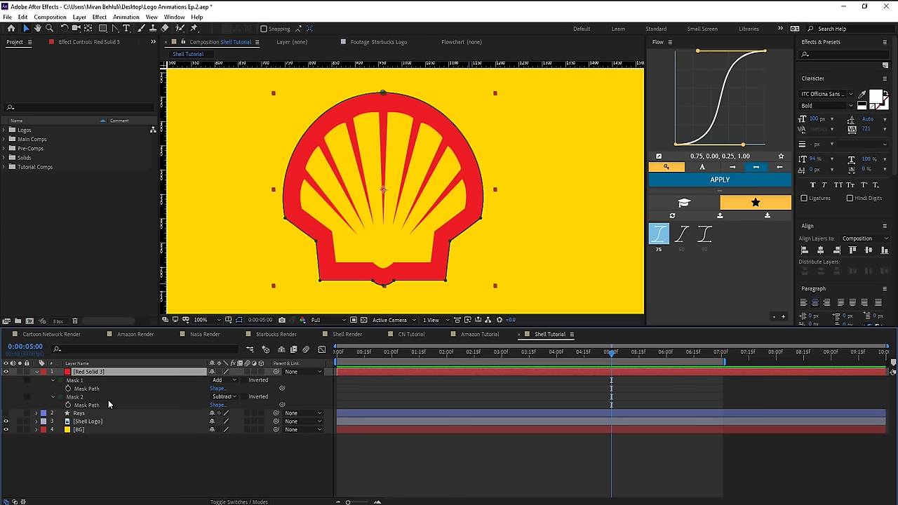
- Scale Mask 2 down evenly to the shell's inner border and move its waist and lower corner points inward
left_click(449, 267)
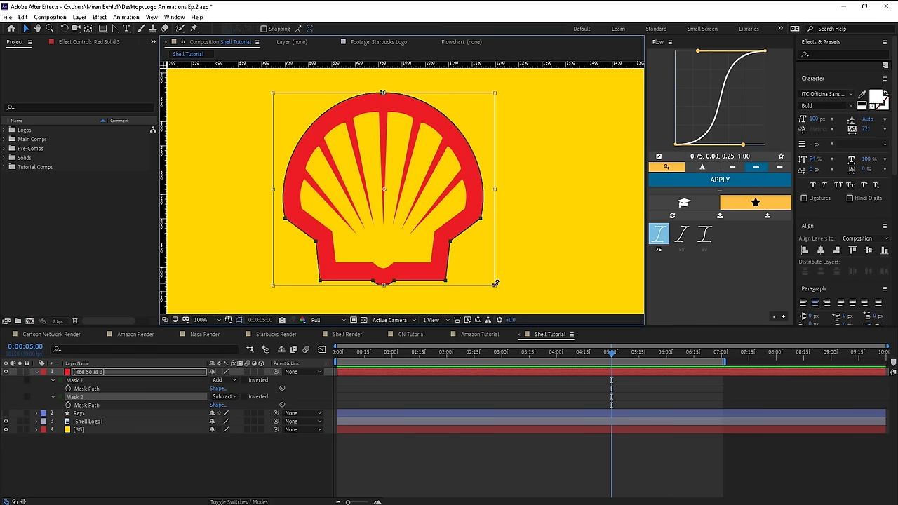
left_click_drag(495, 286, 474, 286)
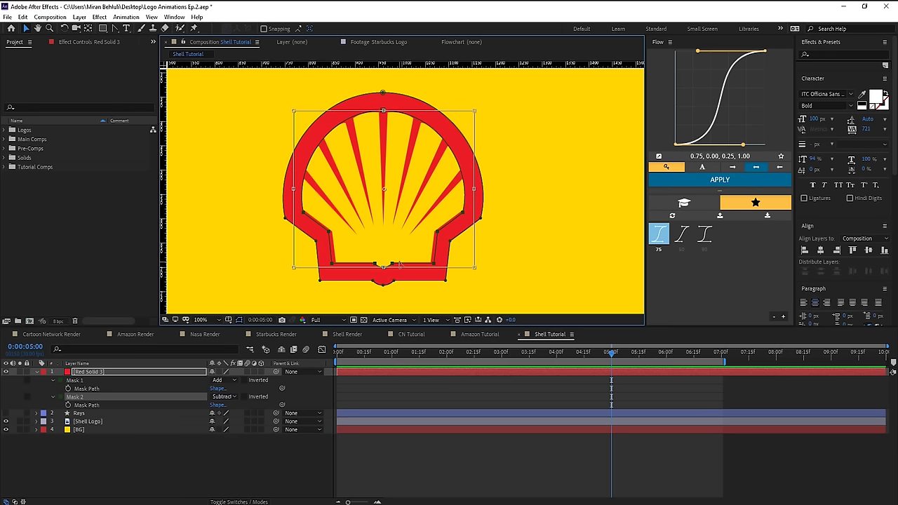
key("Return")
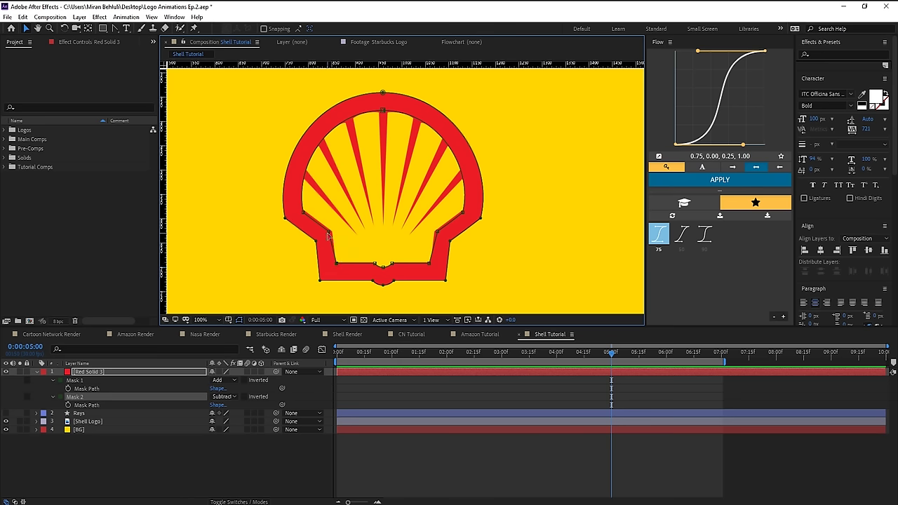
left_click_drag(328, 232, 332, 233)
left_click_drag(441, 233, 437, 233)
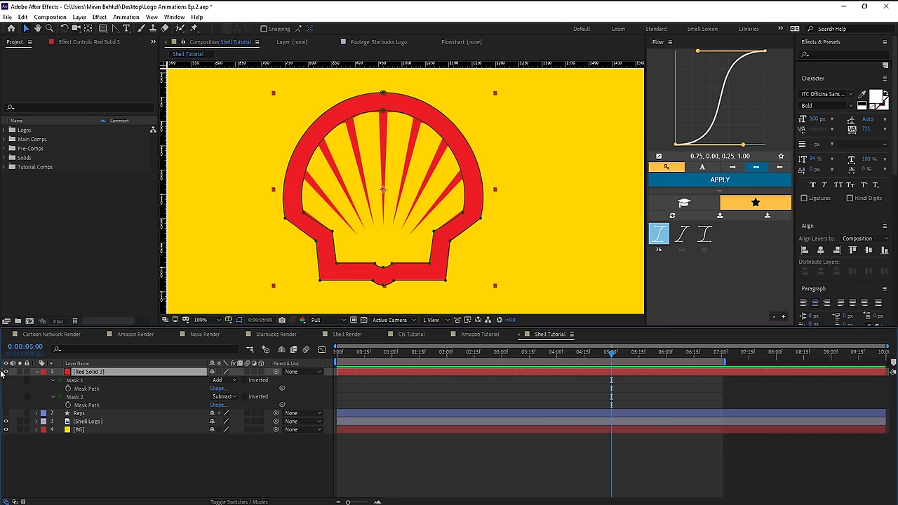
- Hide the red solid and align Mask 2's bottom edge and central notch with the logo's inner border
scroll(448, 272, "up", 2)
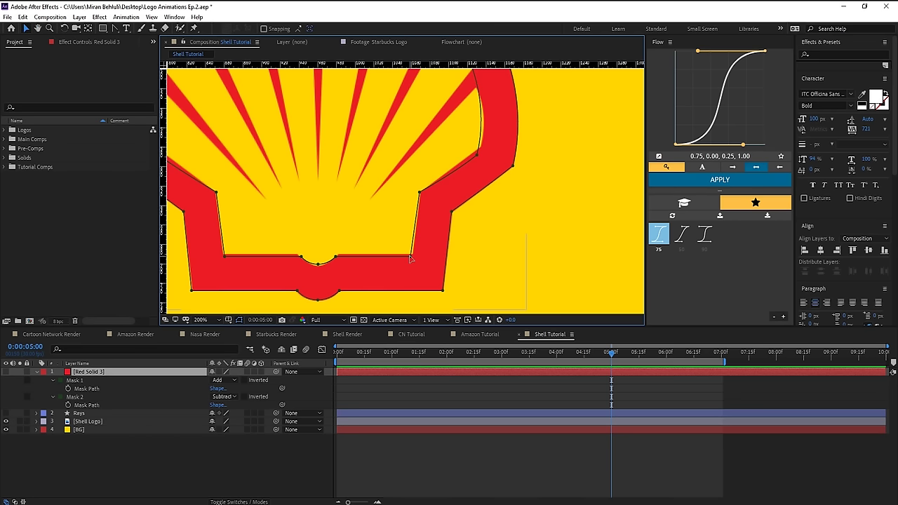
left_click(415, 258)
left_click_drag(422, 251, 224, 256)
left_click(311, 248)
left_click(319, 263)
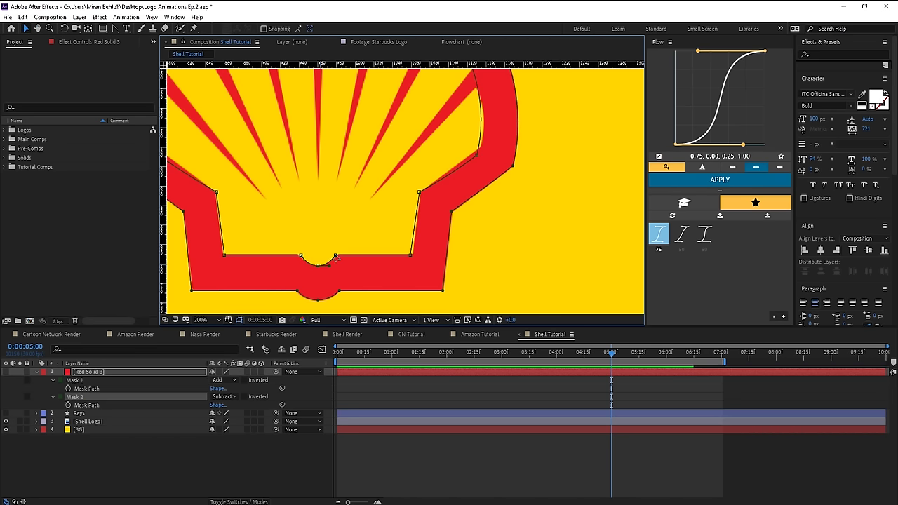
left_click(301, 255)
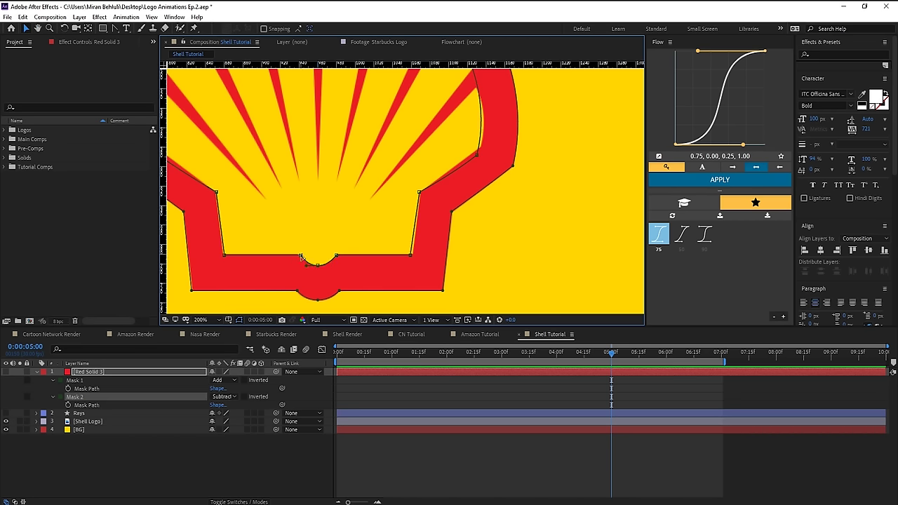
- Nudge Mask 2's lower corners outward and fit its outer side corners to the logo's inner border
left_click_drag(412, 258, 415, 257)
left_click_drag(226, 258, 224, 257)
left_click_drag(267, 169, 315, 229)
left_click(185, 211)
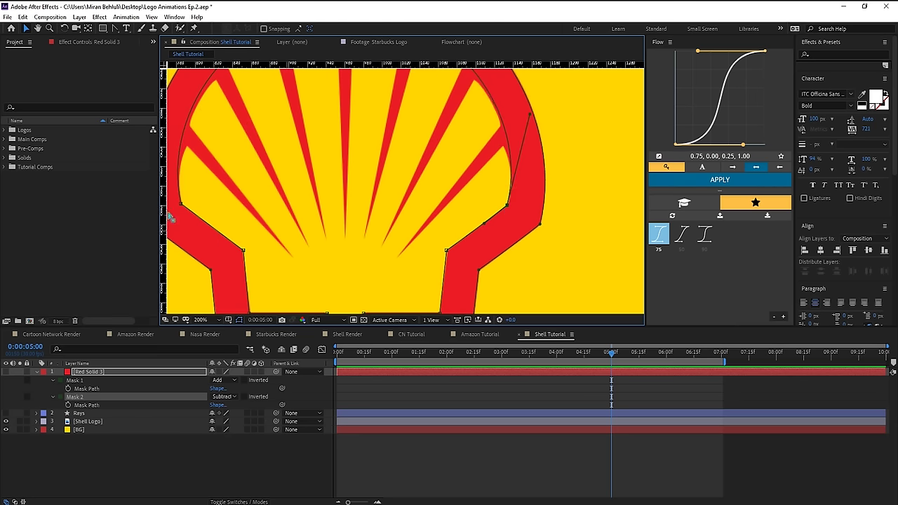
- Hide the Red Solid 3 and Shell Logo layers and make the Rays layer visible
left_click_drag(336, 126, 337, 194)
left_click(365, 83)
scroll(364, 84, "down", 2)
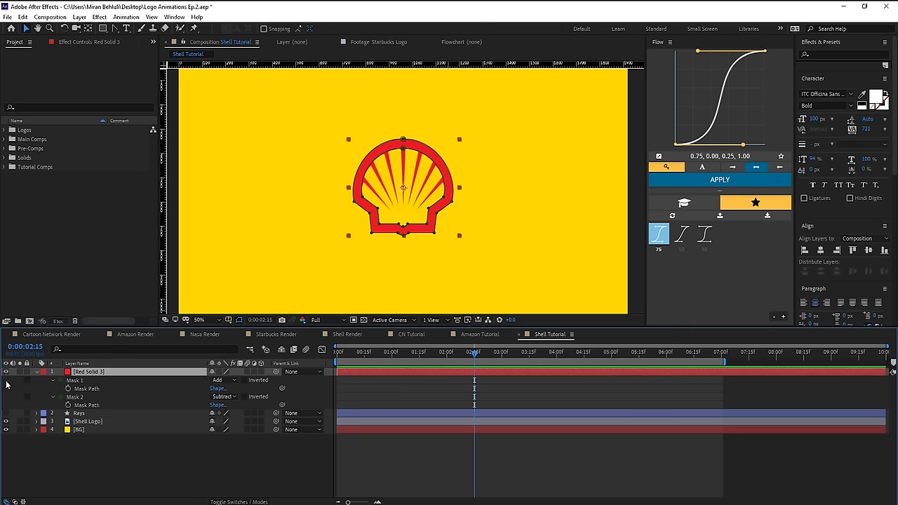
left_click(6, 371)
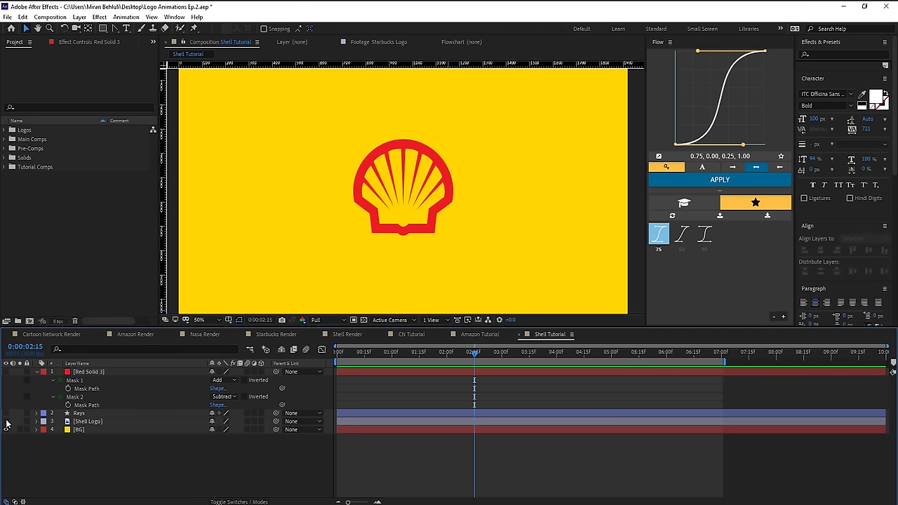
left_click(5, 421)
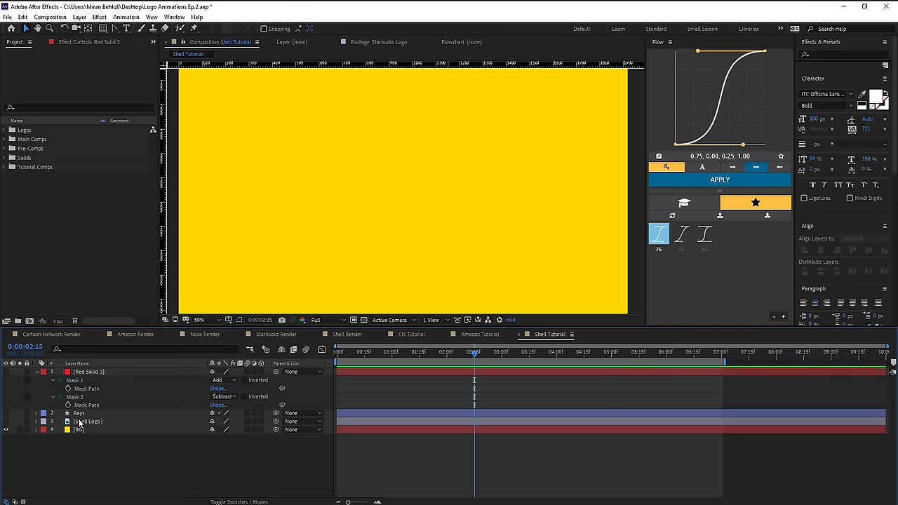
left_click(5, 413)
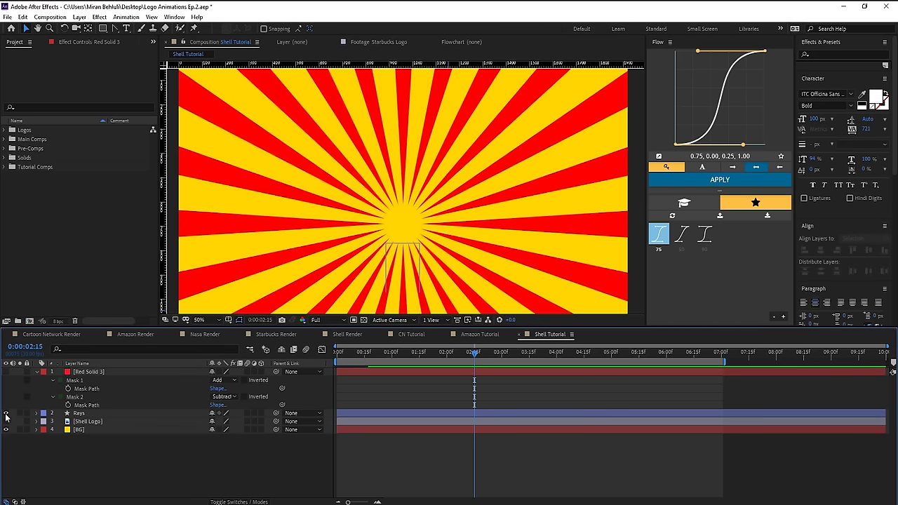
- Reveal the Rays layer's keyframes and apply the 75 easing curve to the second Start keyframe and both End keyframes
left_click(463, 414)
key("u")
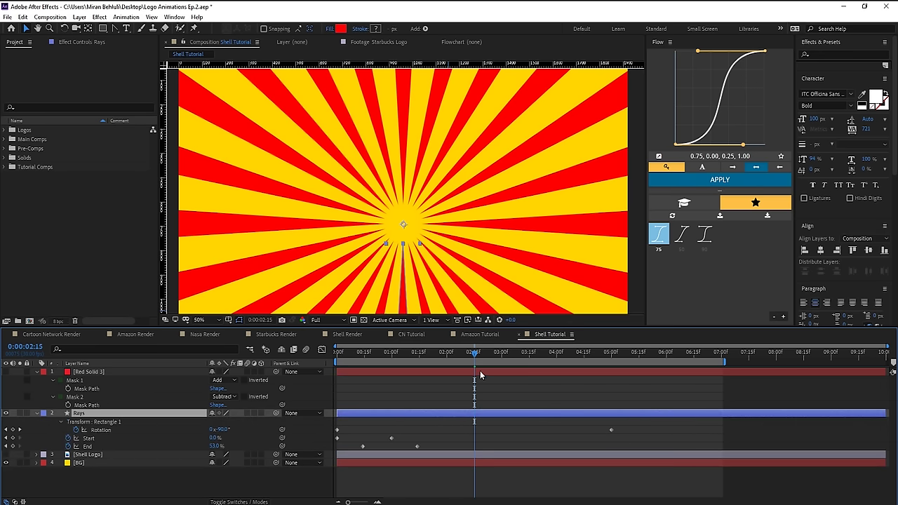
left_click_drag(480, 371, 397, 383)
left_click(391, 438)
left_click(655, 243)
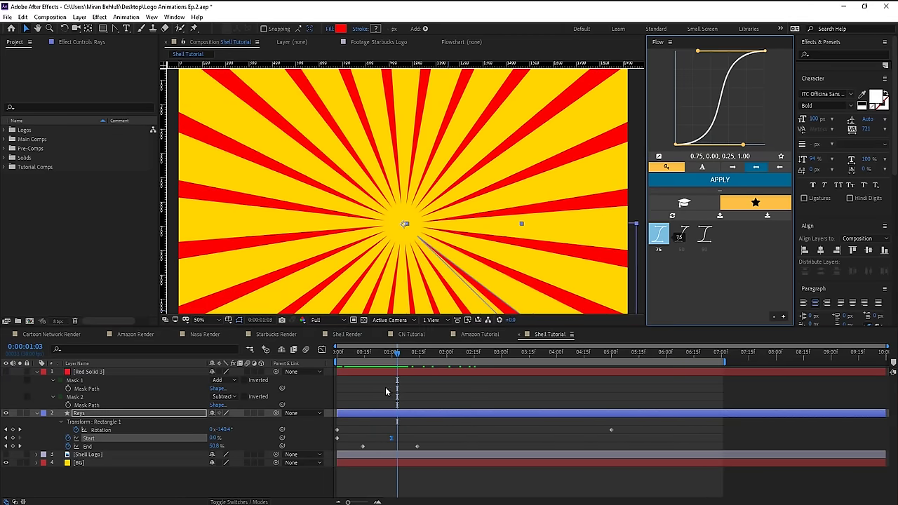
left_click(414, 353)
left_click_drag(356, 464, 432, 443)
left_click(658, 236)
scroll(481, 252, "down", 2)
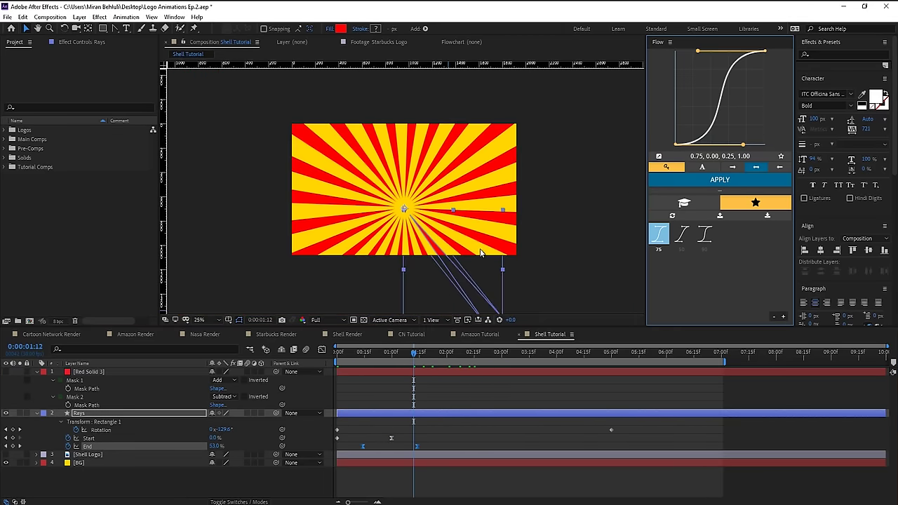
- Preview the rays animation and move the last End keyframe of the Rays layer to 0:00:01:24
key("space")
key("space")
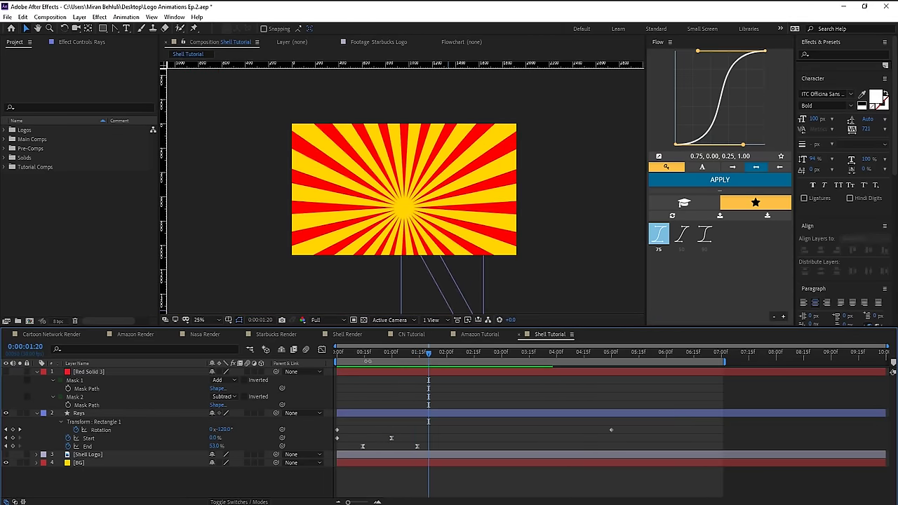
left_click_drag(427, 353, 368, 359)
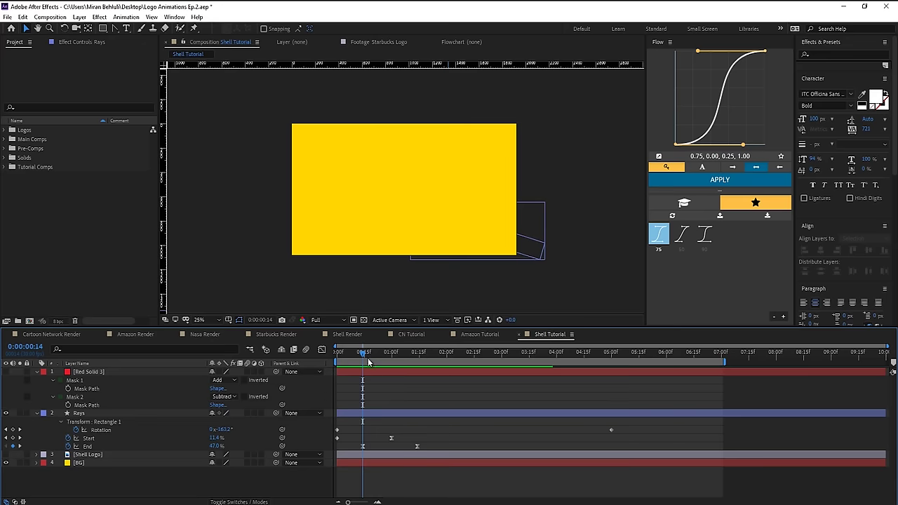
key("shift+Page_Down")
key("shift+Page_Down")
key("shift+Page_Down")
key("shift+Page_Down")
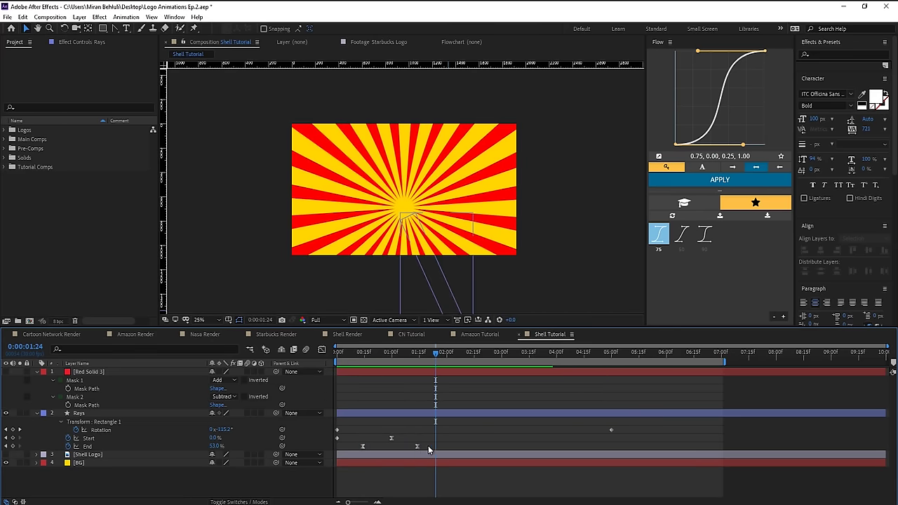
left_click_drag(417, 446, 435, 446)
left_click(473, 439)
- Set the first Start keyframe to 50%, and retime Start to end at 0:00:01:20 and End to span 0:00:00:20 to 0:00:02:00
left_click_drag(435, 358, 390, 360)
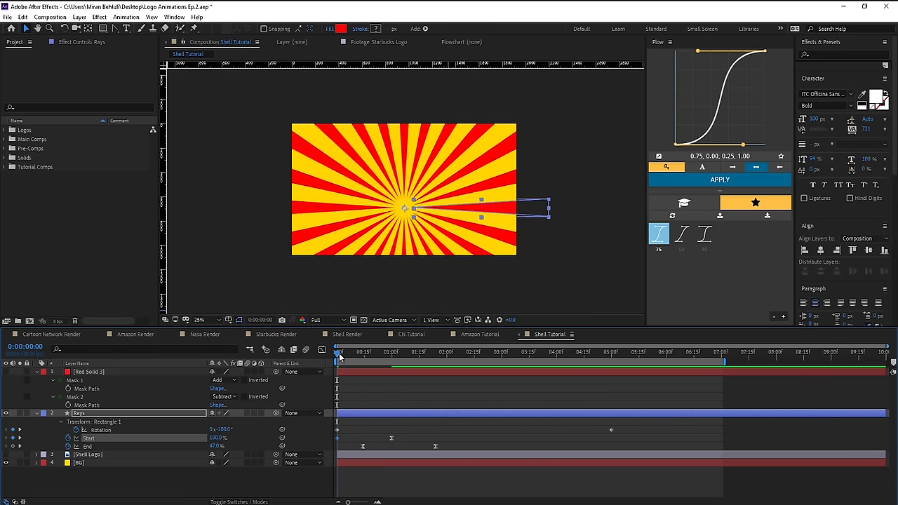
key("shift+Page_Down")
key("shift+Page_Down")
left_click_drag(391, 438, 354, 443)
left_click(435, 446, "shift")
mouse_move(453, 446)
left_mouse_down()
mouse_move(465, 446)
mouse_move(446, 446)
left_mouse_up()
left_click_drag(373, 362, 404, 361)
key("shift+Page_Down")
key("shift+Page_Down")
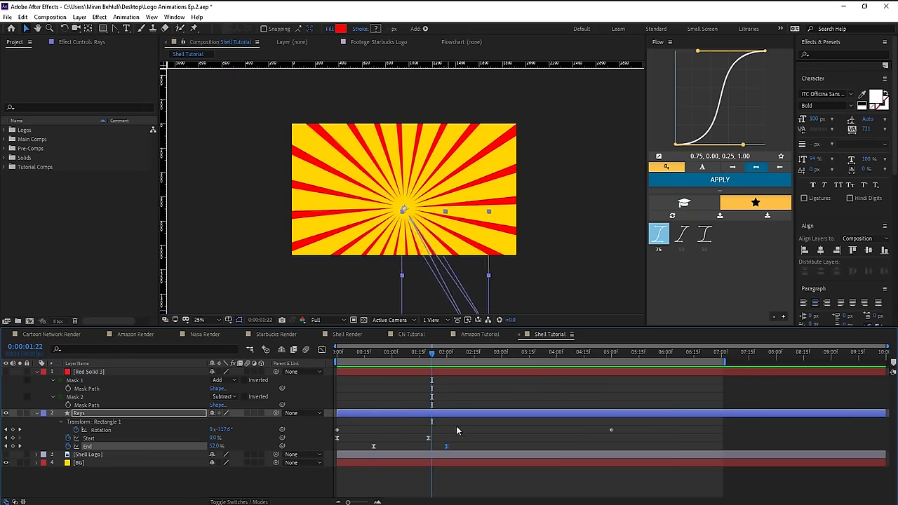
left_click_drag(461, 442, 332, 450)
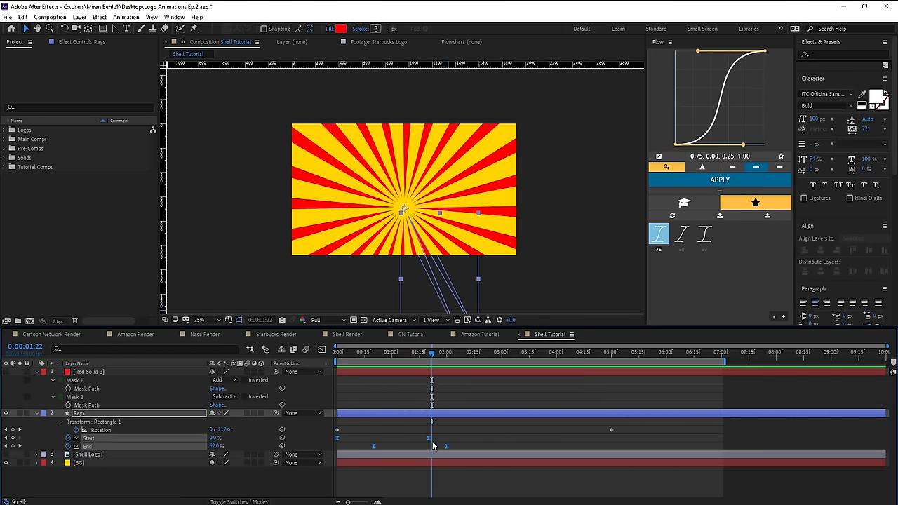
left_click(410, 433)
- Show Red Solid 3 and add Mask Path keyframes for Mask 1 and Mask 2 at 0:00:02:00
left_click_drag(431, 350, 446, 362)
left_click(446, 372)
left_click(6, 373)
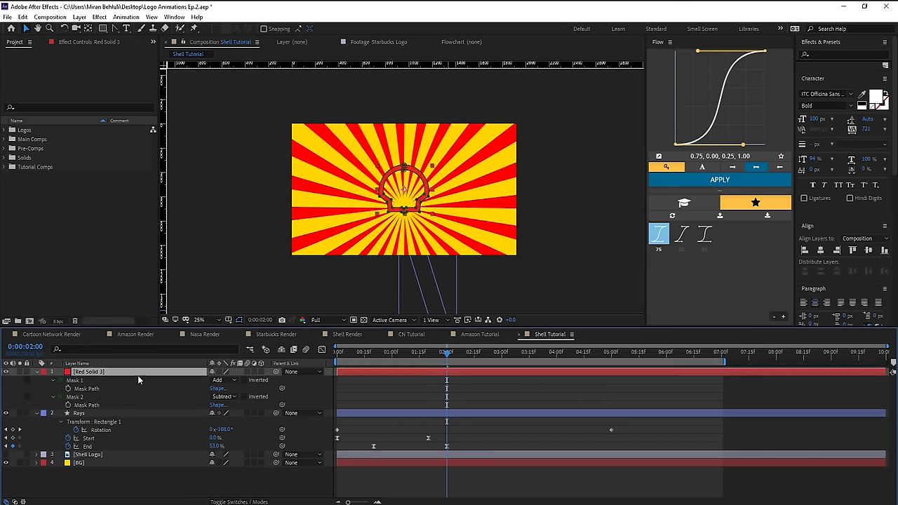
left_click(68, 388)
left_click(68, 405)
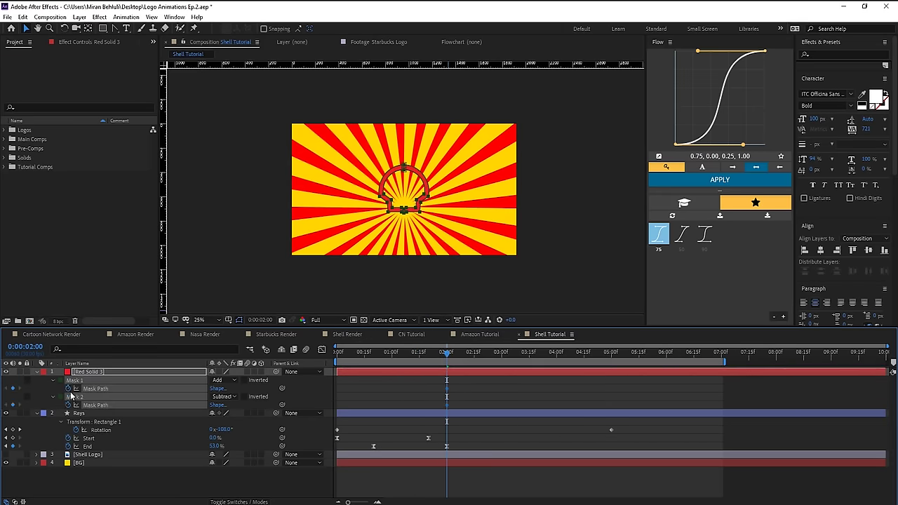
- Scale both Red Solid 3 masks up beyond the frame and place the enlarged Mask Path keyframes at 0:00:00:00
left_click_drag(446, 354, 418, 356)
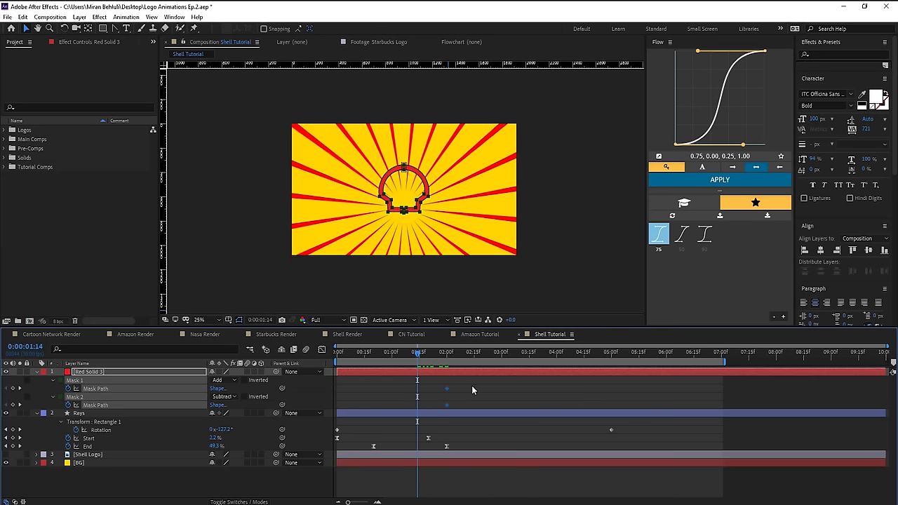
double_click(422, 172)
left_click_drag(431, 164, 709, 5)
left_click_drag(418, 390, 342, 397)
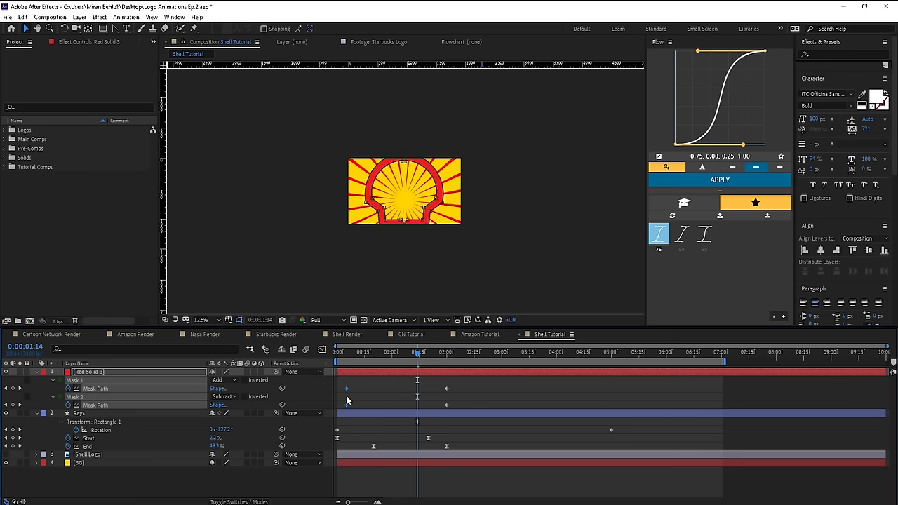
- Apply the 75 easing curve to both masks' Mask Path keyframes and move the last pair to 0:00:03:00
left_click(659, 237)
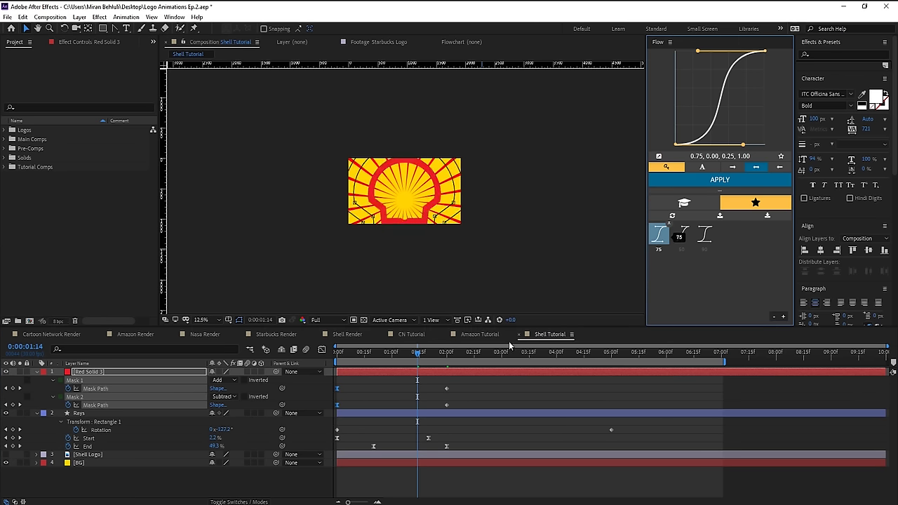
left_click_drag(416, 358, 502, 366)
left_click_drag(453, 409, 493, 398)
left_click(657, 235)
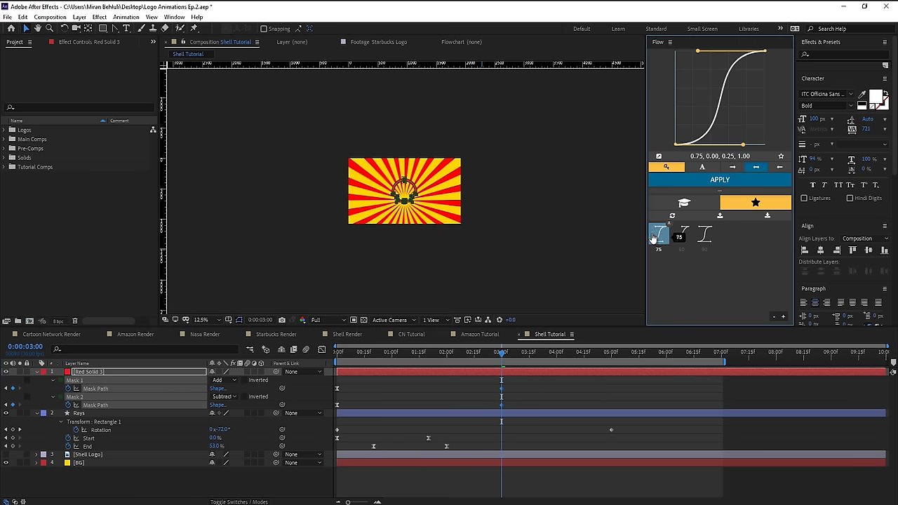
- Convert the first Mask Path keyframes of Mask 1 and Mask 2 back to linear
left_click(418, 404)
left_click_drag(349, 385, 330, 414)
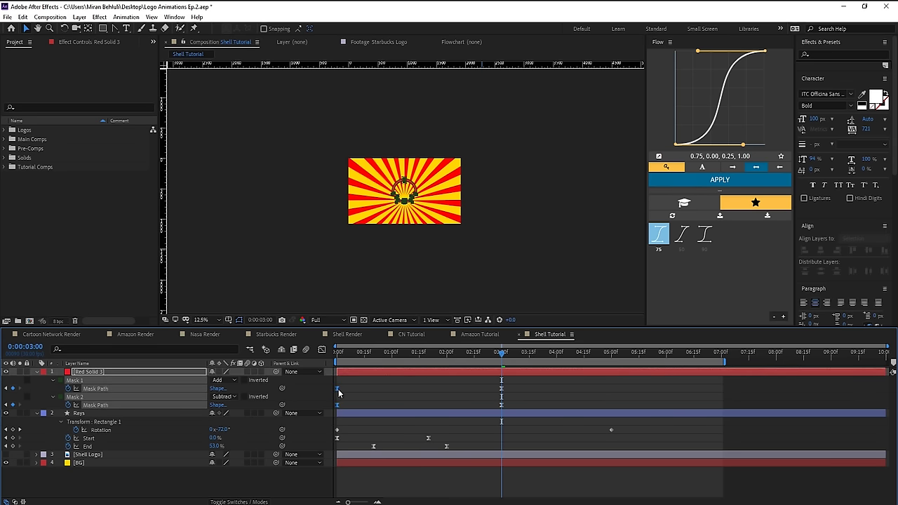
key("Home")
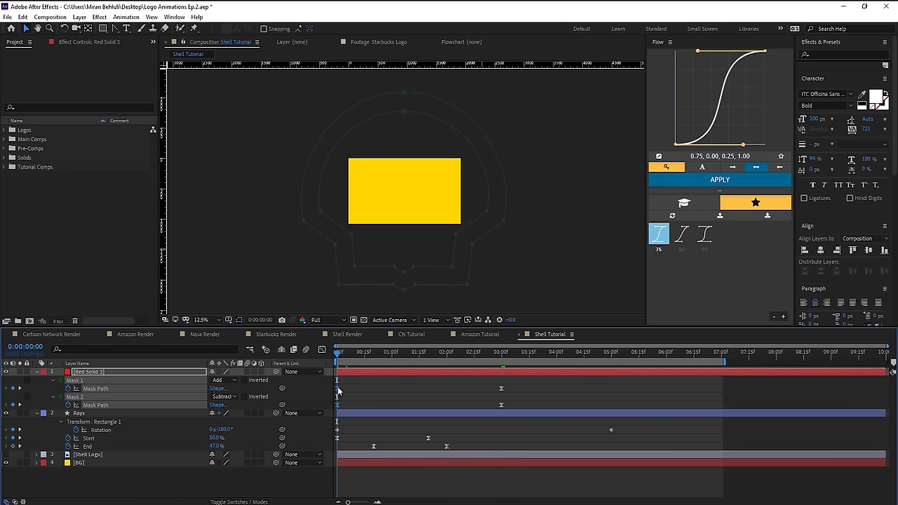
left_click(362, 399)
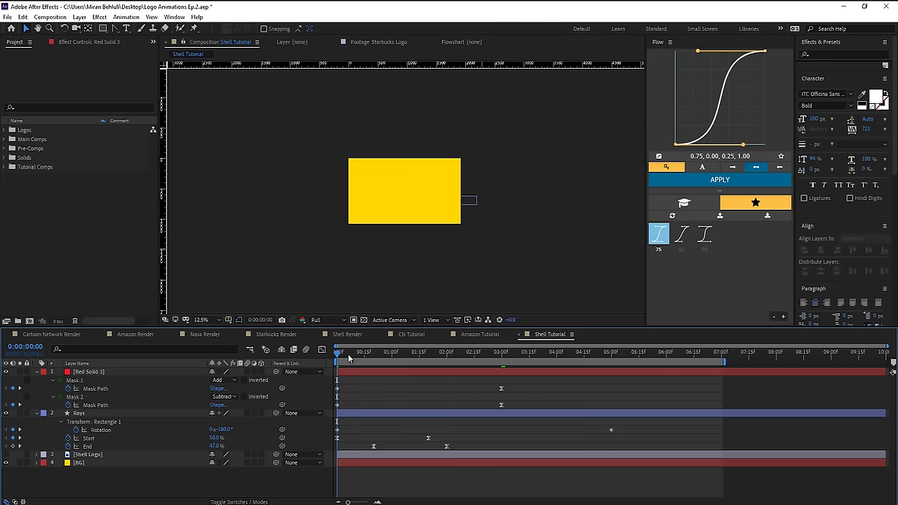
- Move the last Mask Path keyframe of Mask 2 to 0:00:02:00
left_click_drag(343, 354, 441, 356)
left_click(502, 389)
left_click(501, 405)
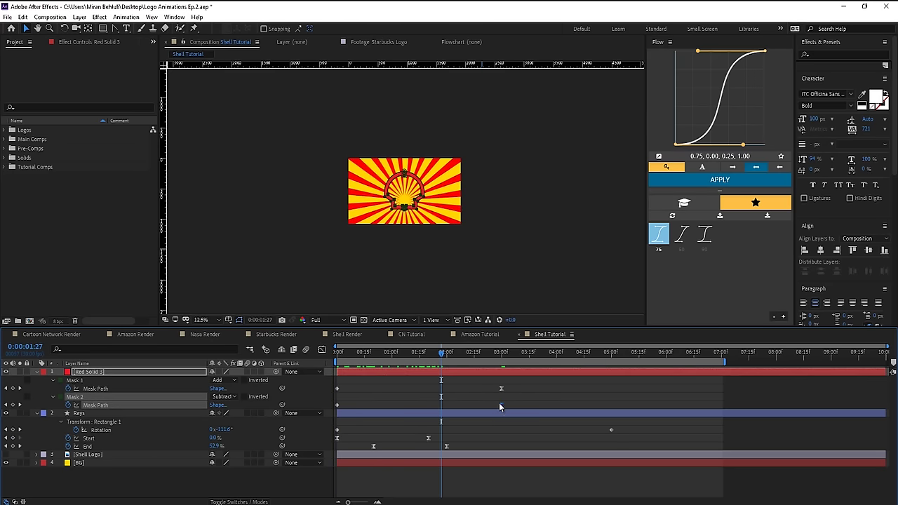
key("period")
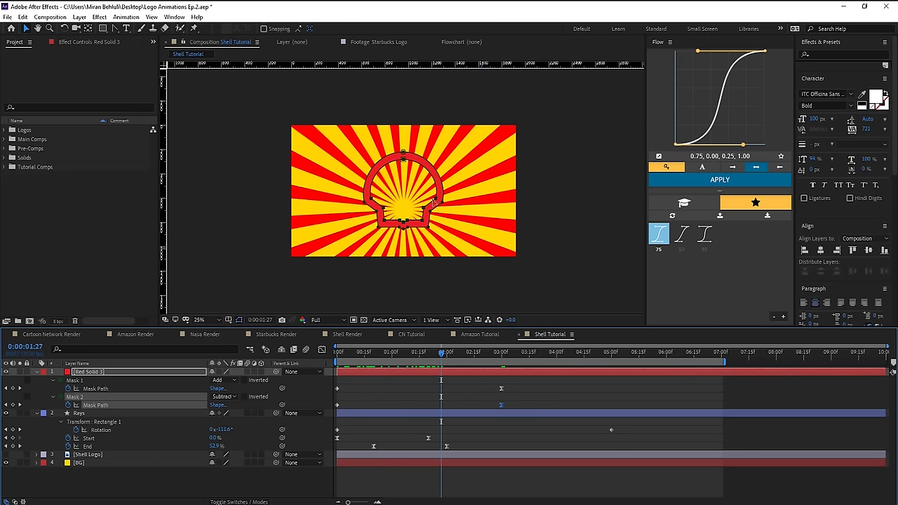
left_click(450, 204)
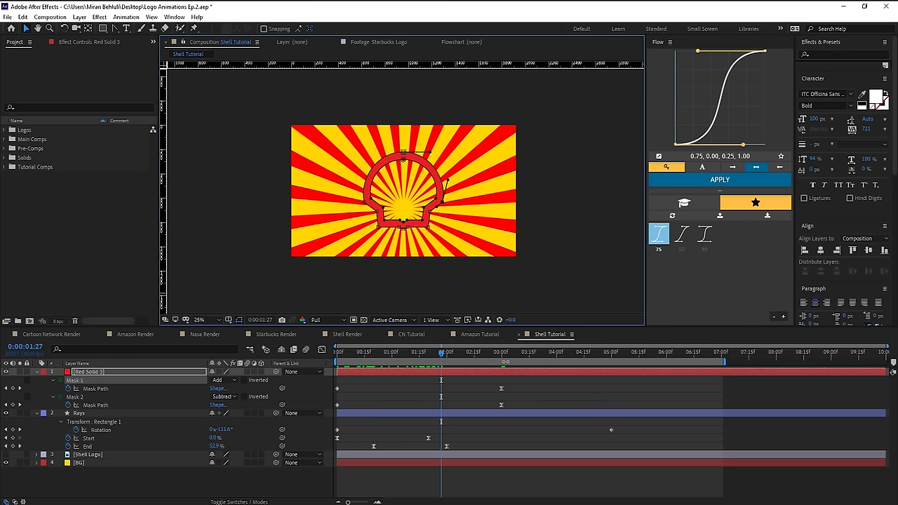
left_click_drag(501, 404, 449, 404)
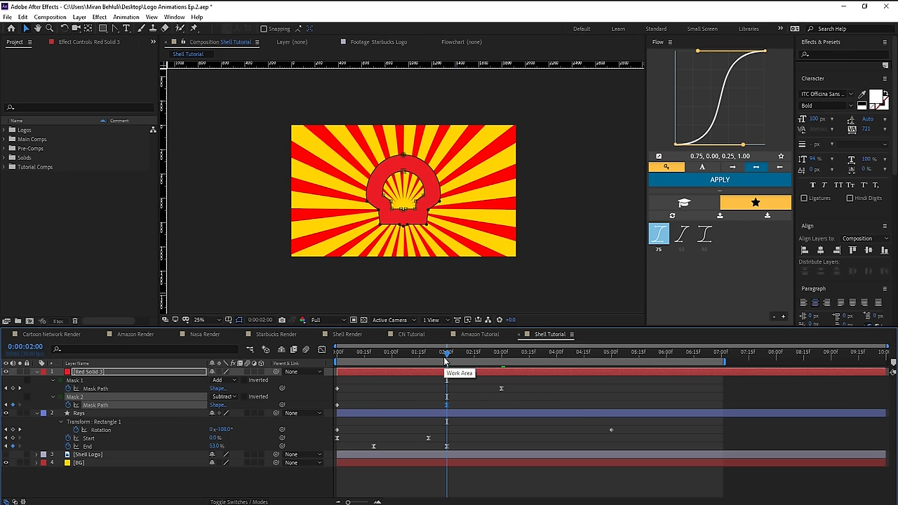
- Move the first Mask Path keyframe of Mask 1 to 0:00:00:15
mouse_move(446, 355)
left_mouse_down()
mouse_move(400, 358)
mouse_move(445, 360)
left_mouse_up()
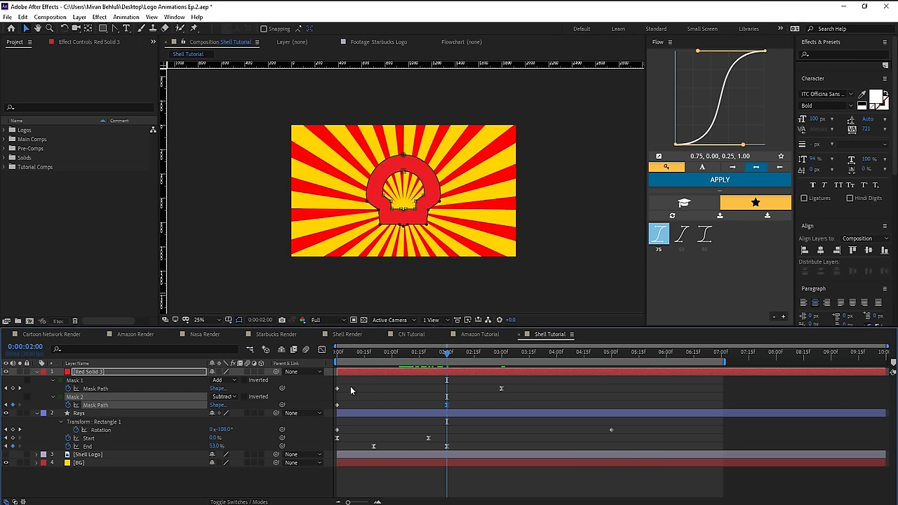
left_click_drag(380, 360, 364, 360)
left_click_drag(339, 389, 365, 392)
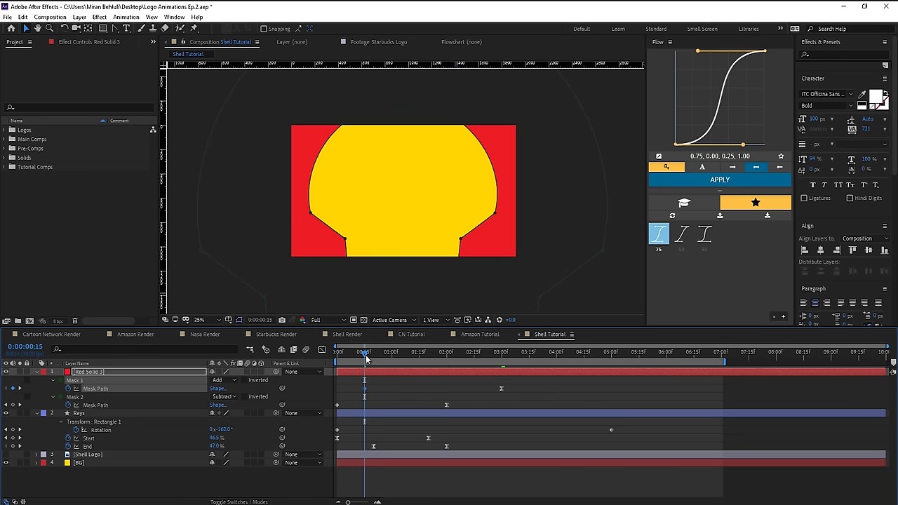
scroll(500, 224, "down", 1)
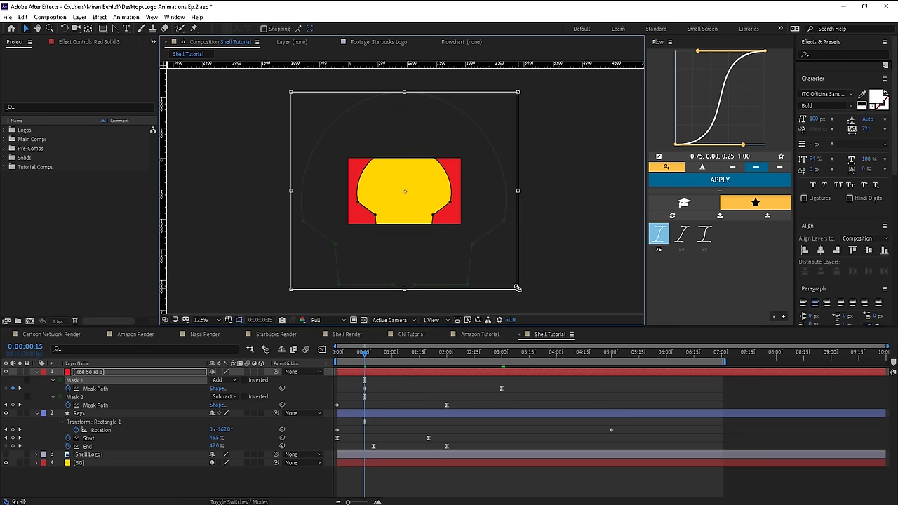
left_click(361, 396)
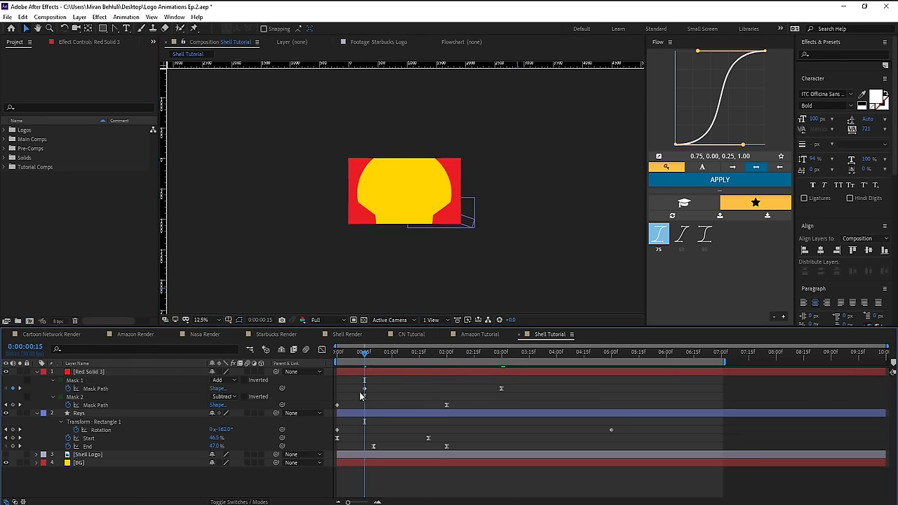
- Move the last Mask Path keyframe of Mask 2 to 0:00:01:15
left_click_drag(364, 356, 335, 372)
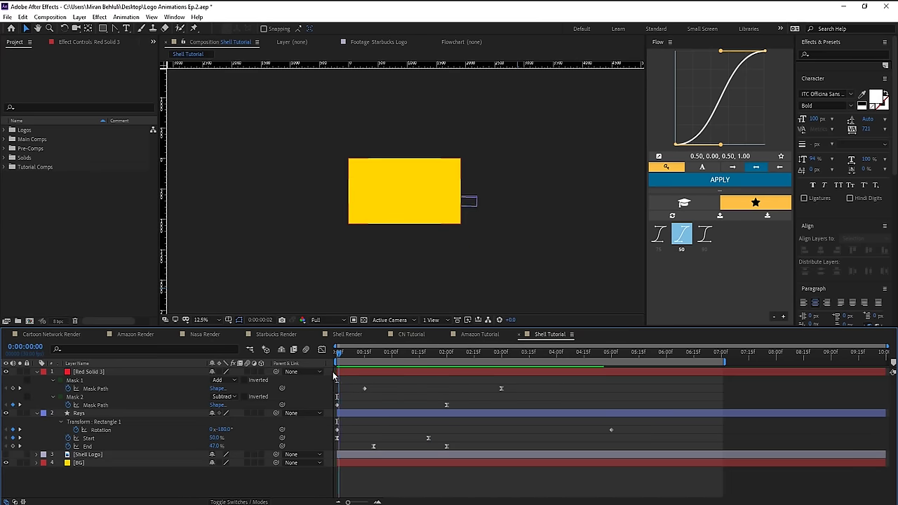
left_click(418, 353)
left_click_drag(446, 405, 419, 405)
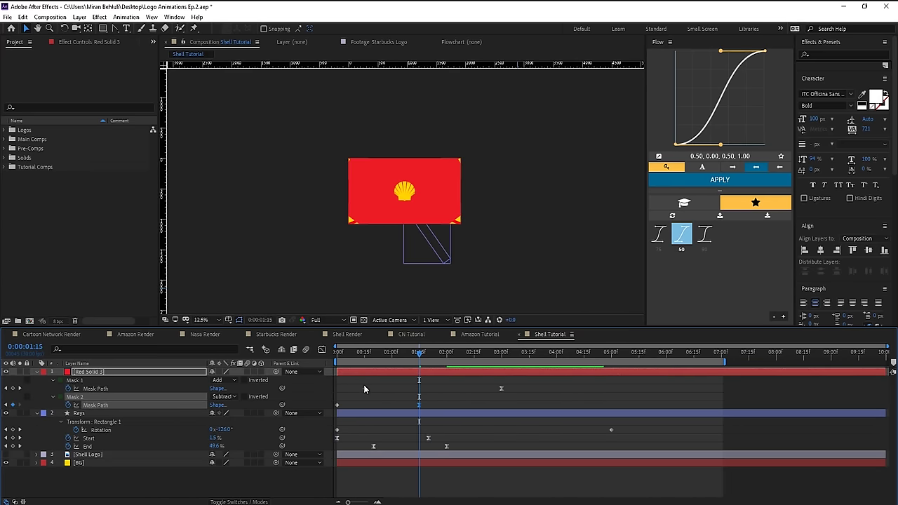
- Apply the 75 easing curve to Mask 1's first Mask Path keyframe and shift both Mask 1 keyframes earlier to start at 0:00:00:00
left_click(363, 388)
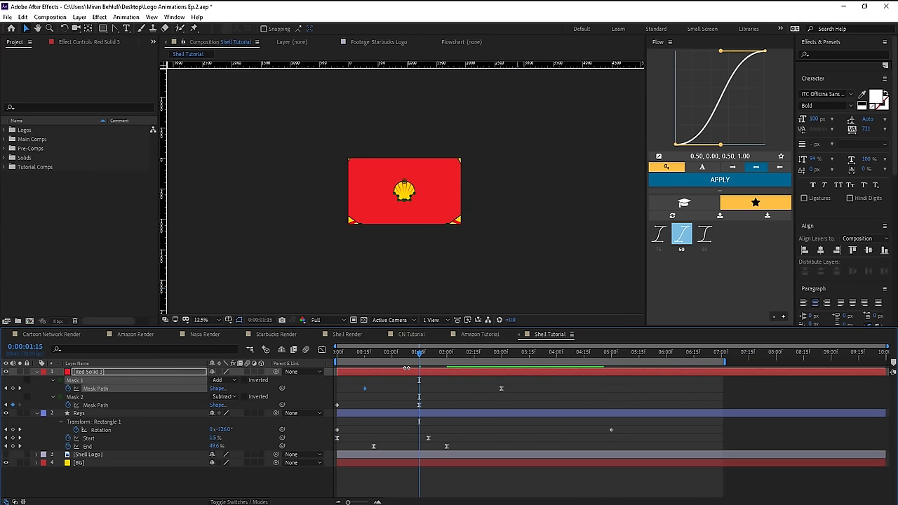
left_click(659, 235)
left_click(425, 352)
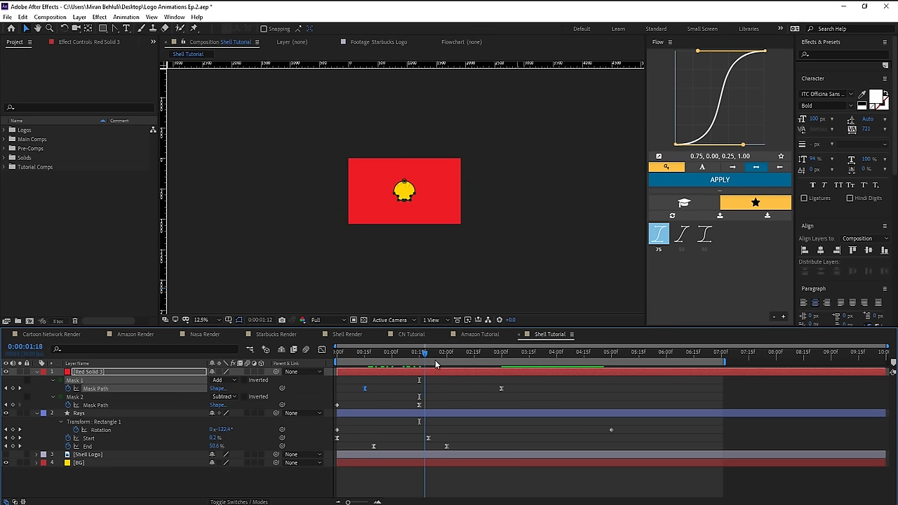
left_click_drag(435, 360, 469, 362)
left_click_drag(517, 380, 342, 388)
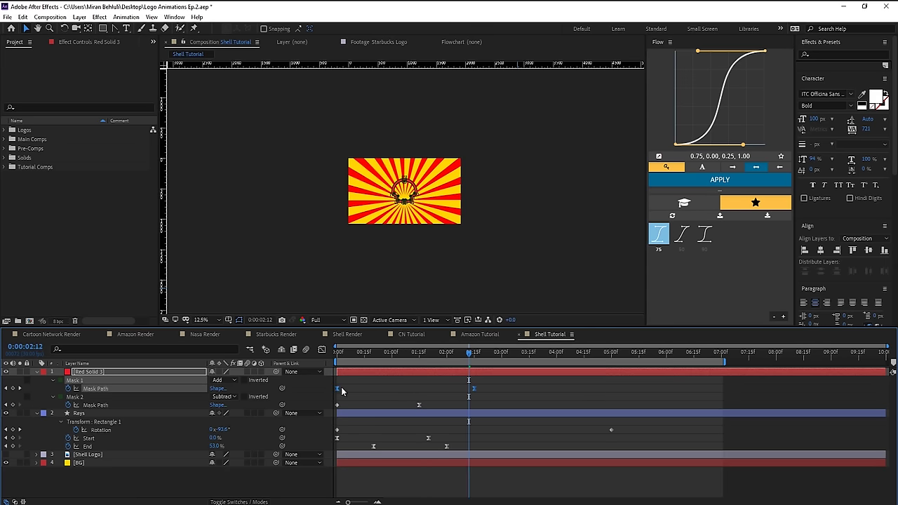
- Preview the animation from 0:00:00:00
left_click_drag(463, 356, 335, 358)
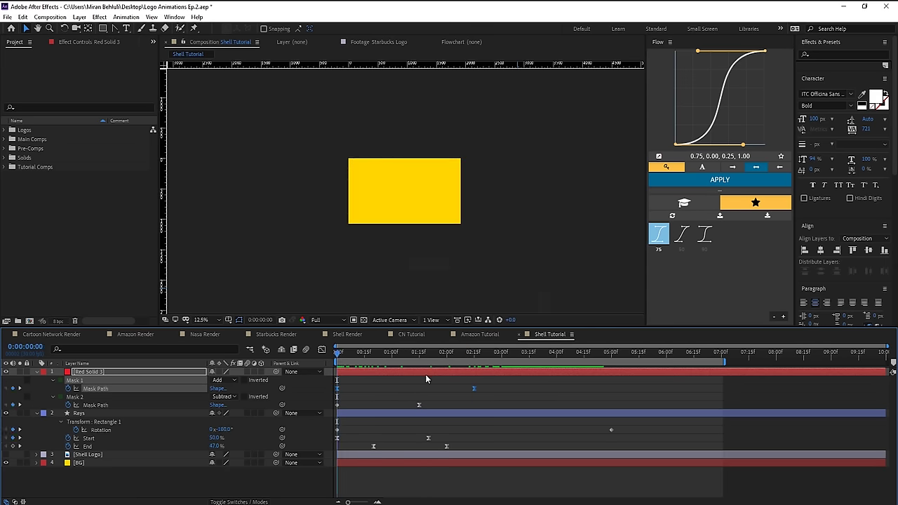
key("space")
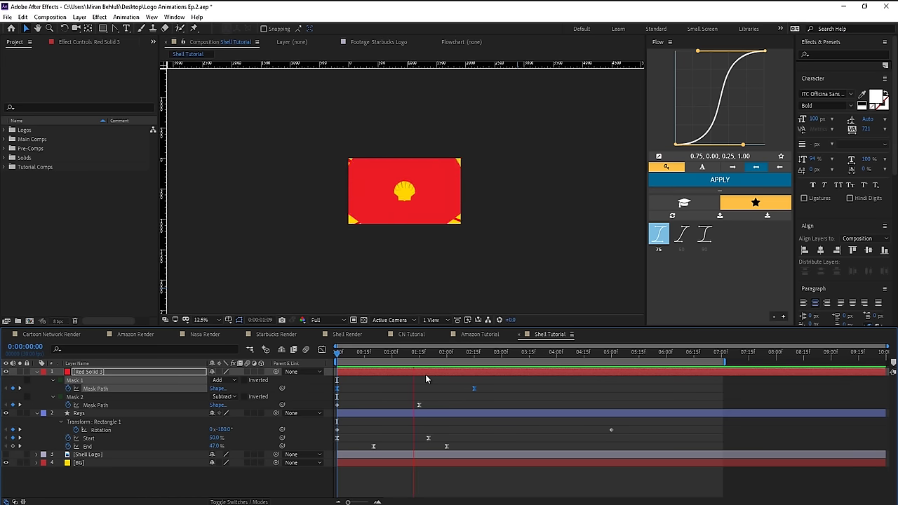
key("space")
- Move Mask 1's last Mask Path keyframe to about 0:00:02:05 and shift the Red Solid 3 layer to start at about 0:00:01:07
left_click(449, 383)
left_click_drag(473, 389, 455, 388)
left_click(435, 382)
left_click_drag(402, 356, 477, 372)
- Apply the 75 easing curve to the Rays layer's last Rotation keyframe at 0:00:05:00
left_click_drag(375, 356, 611, 362)
key("period")
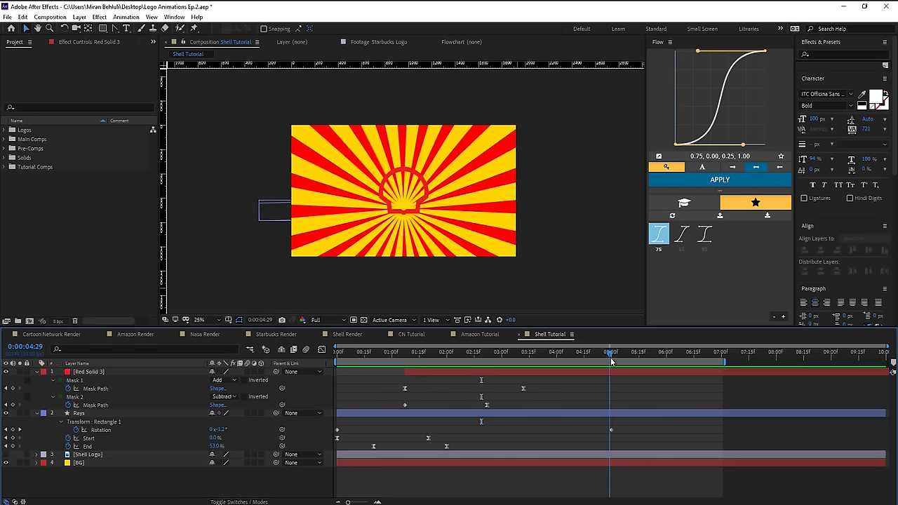
left_click_drag(644, 425, 588, 433)
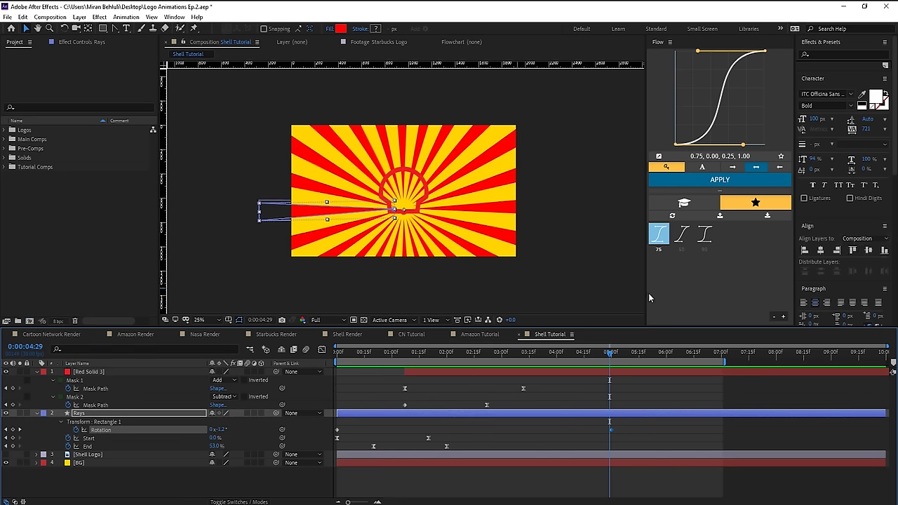
left_click(663, 246)
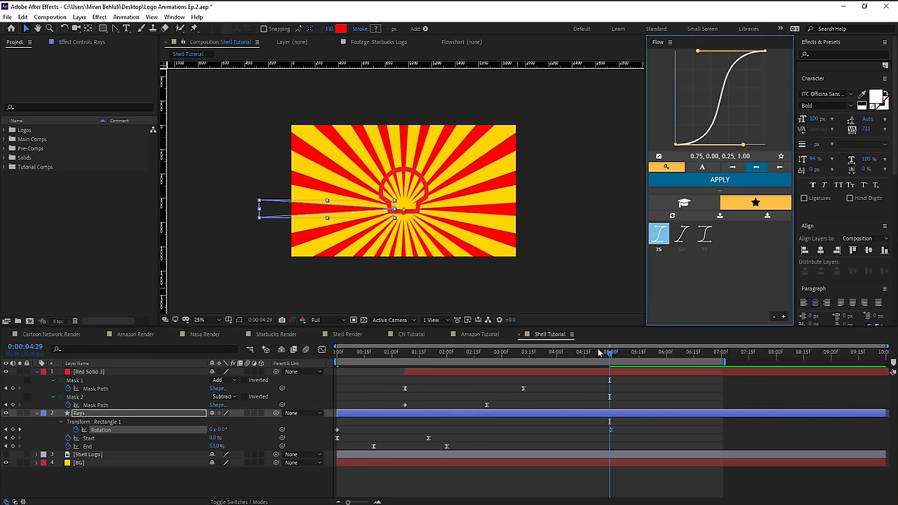
- Rename the Red Solid 3 layer as Shell Shape
mouse_move(580, 353)
left_mouse_down()
mouse_move(444, 353)
mouse_move(563, 353)
left_mouse_up()
left_click(521, 371)
key("Return")
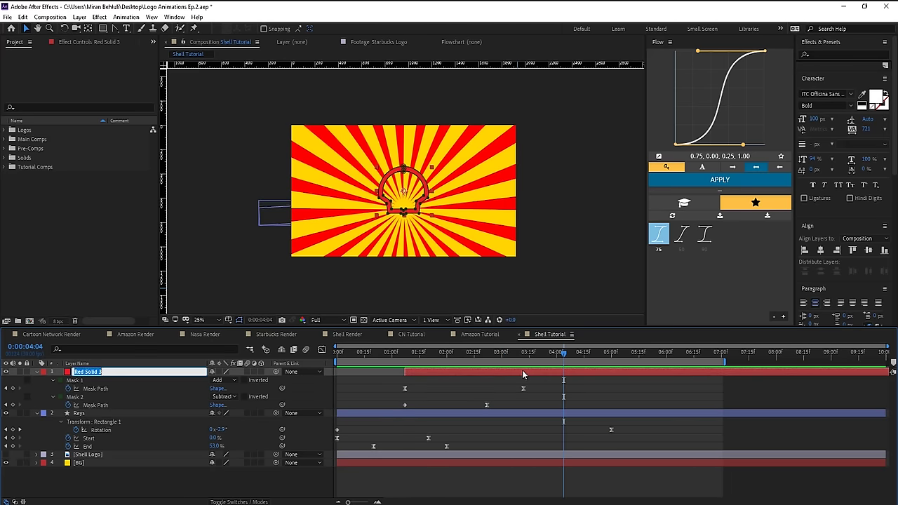
type("Shell Shape")
key("Return")
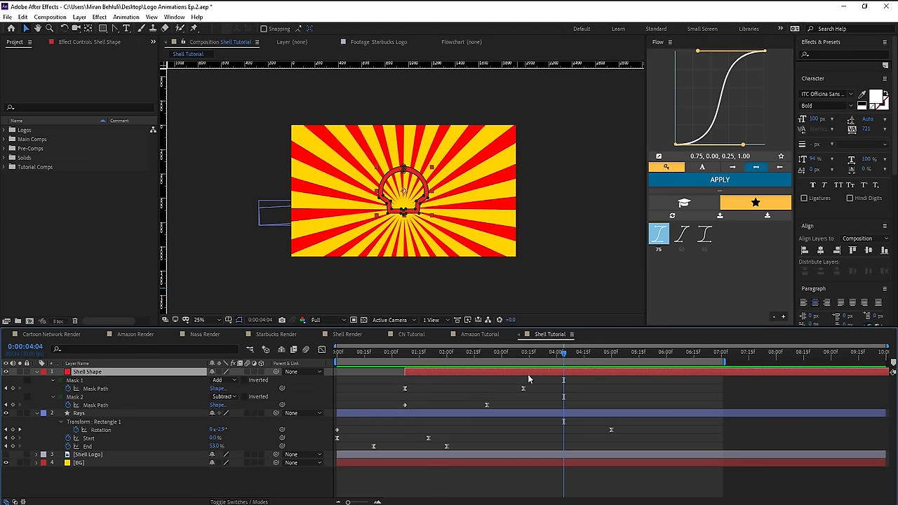
- Duplicate the Shell Shape layer and rename the copy as Shell Matte
key("ctrl+d")
key("Return")
left_click(104, 372)
key("BackSpace")
key("BackSpace")
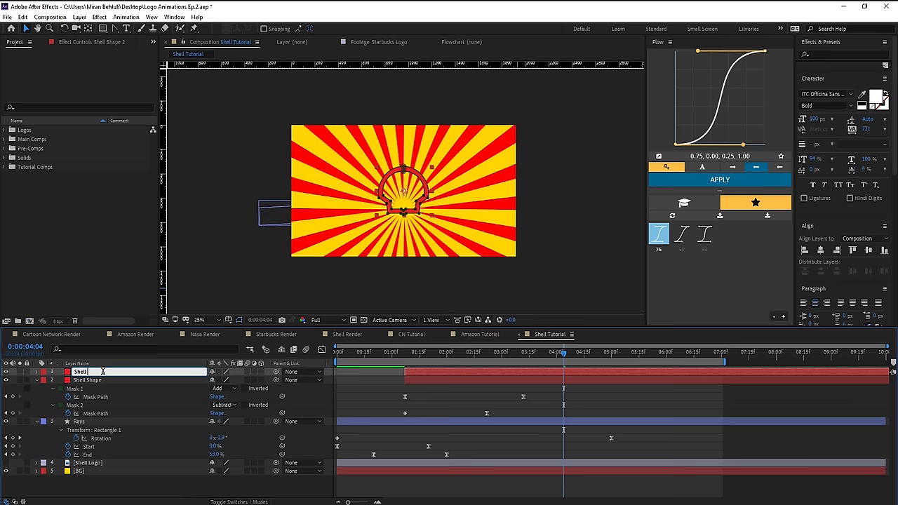
type("Matte")
key("Return")
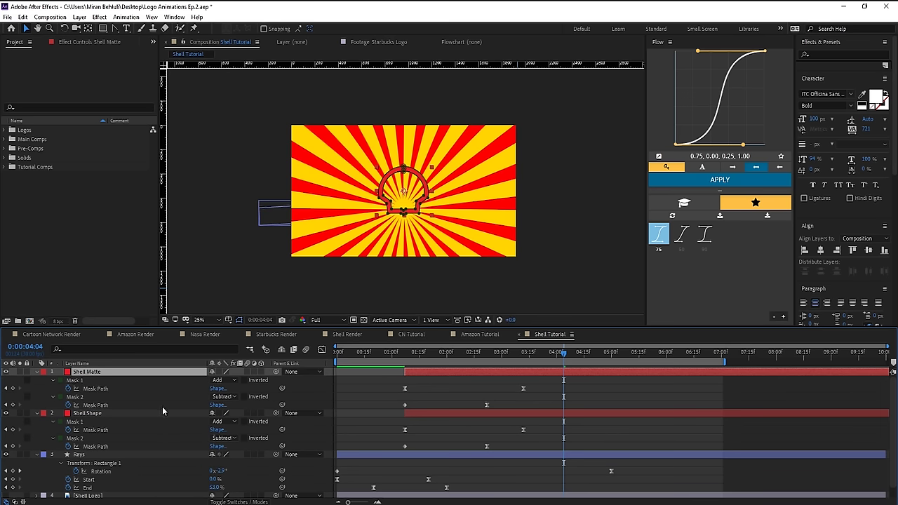
- Delete the inner subtract mask from the Shell Matte layer, leaving only the outer shell outline
left_click(93, 382)
scroll(427, 211, "up", 2)
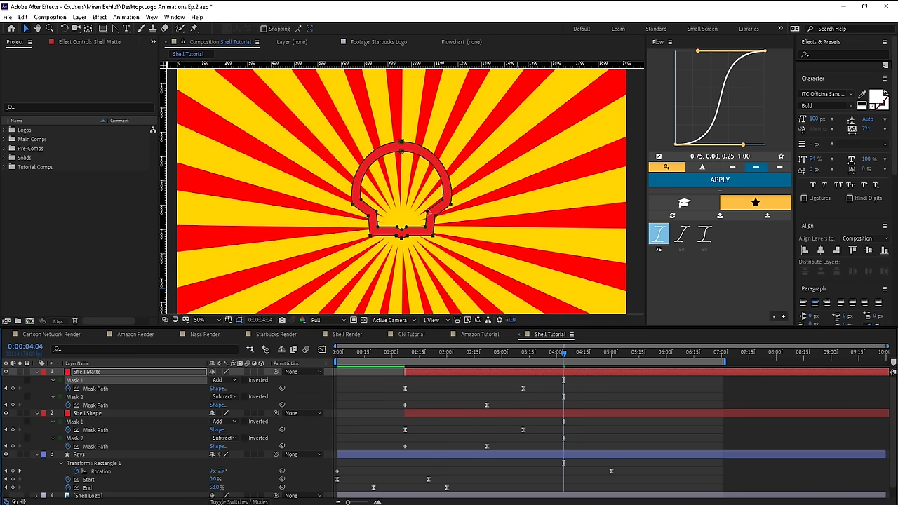
double_click(404, 155)
key("Delete")
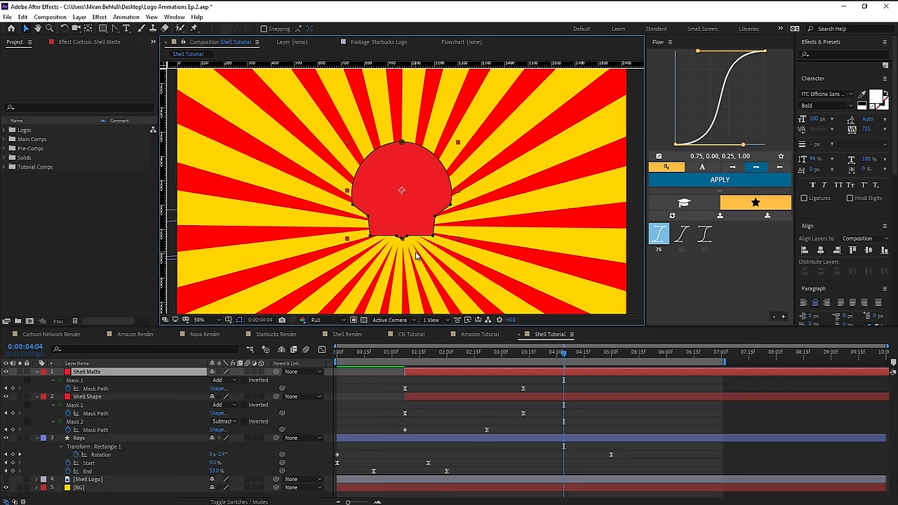
- Place Shell Matte directly above the Rays layer and set the Rays track matte to Alpha
left_click_drag(89, 376, 85, 435)
left_click(84, 439)
key("F4")
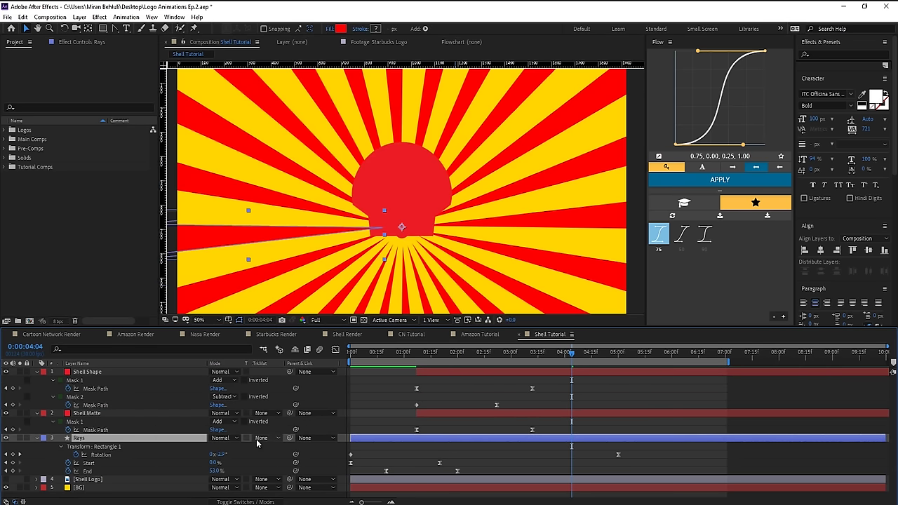
left_click(278, 438)
left_click(289, 462)
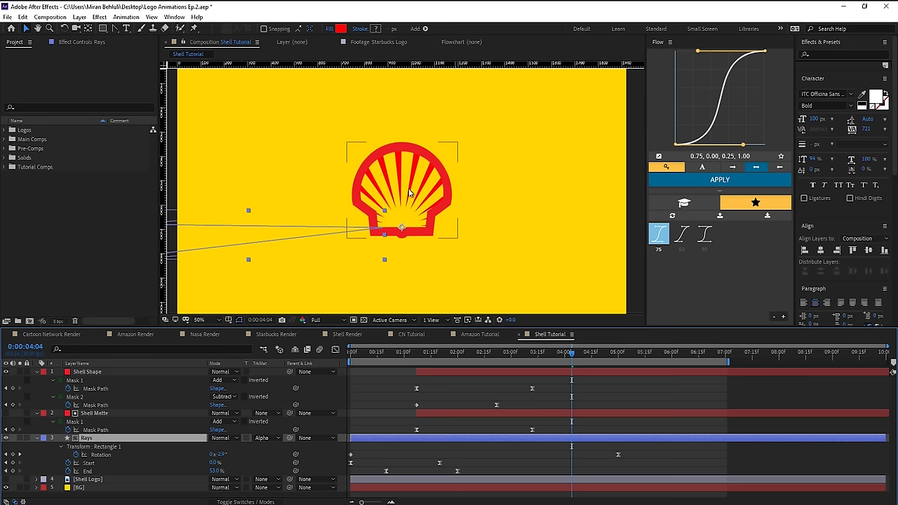
- Set the Mask Expansion of Shell Matte's Mask 1 to -22 pixels and inspect the shell's edges
left_click(94, 413)
scroll(389, 176, "up", 2)
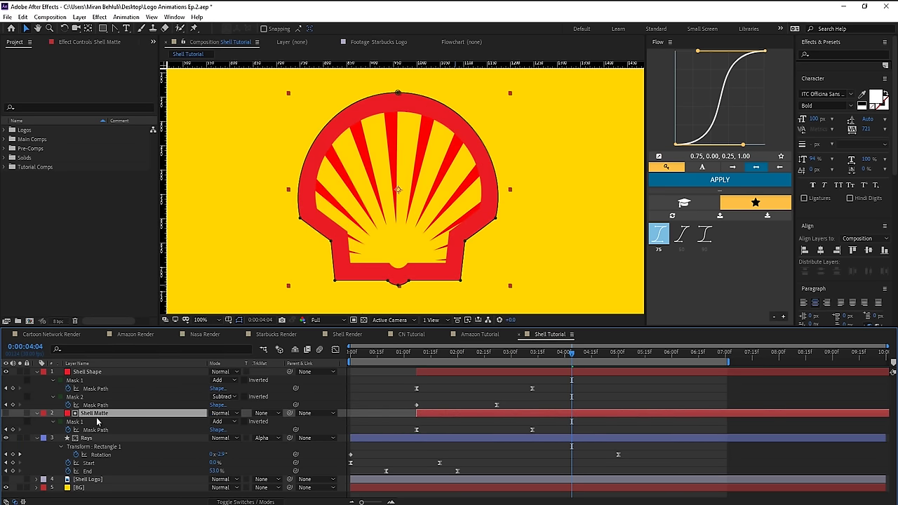
key("m")
key("m")
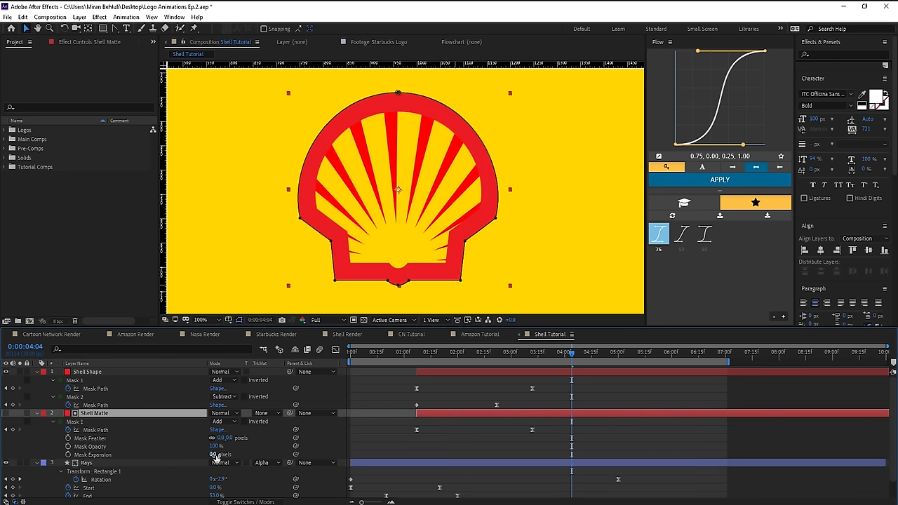
mouse_move(214, 454)
left_mouse_down()
mouse_move(190, 459)
mouse_move(211, 459)
left_mouse_up()
key("period")
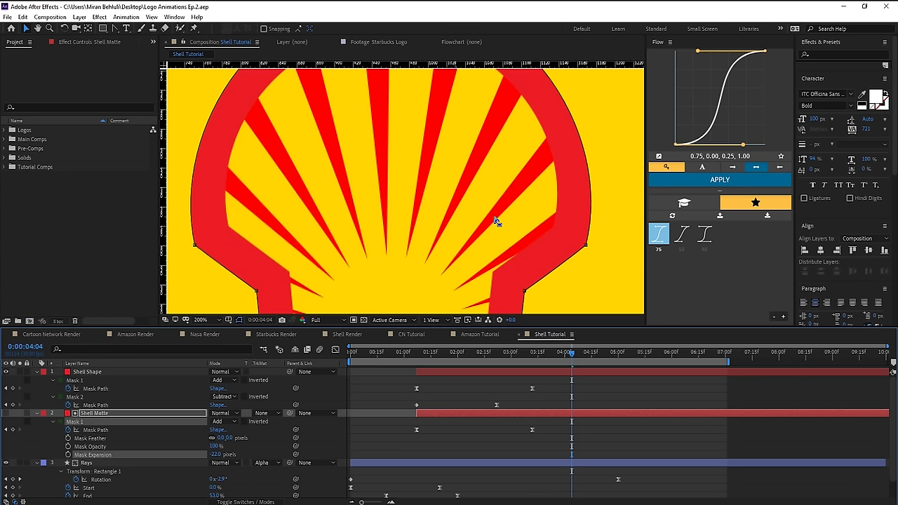
scroll(456, 226, "down", 1)
scroll(413, 231, "down", 1)
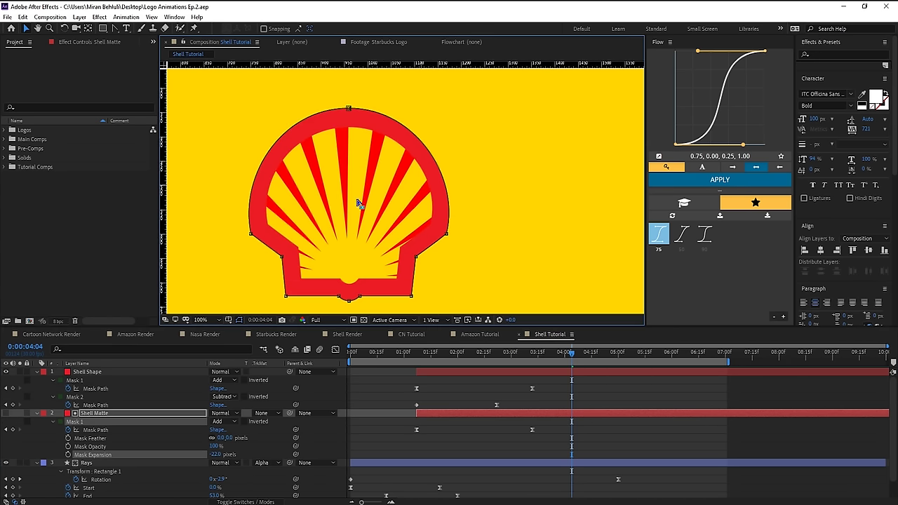
scroll(122, 479, "down", 2)
- Collapse Shell Matte's properties and expand the Rays layer's contents to show its Repeater 1 settings
left_click(94, 444)
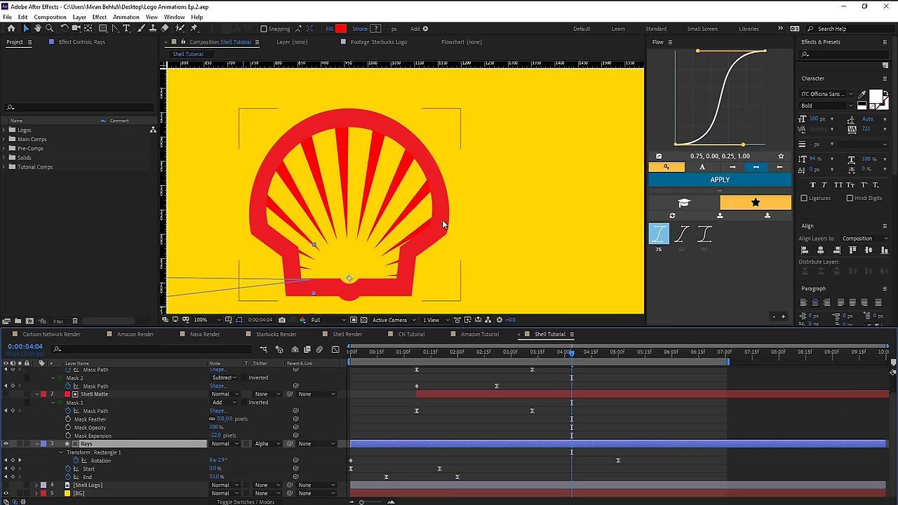
key("ctrl+shift+h")
left_click(35, 449)
left_click(37, 444)
left_click(36, 413)
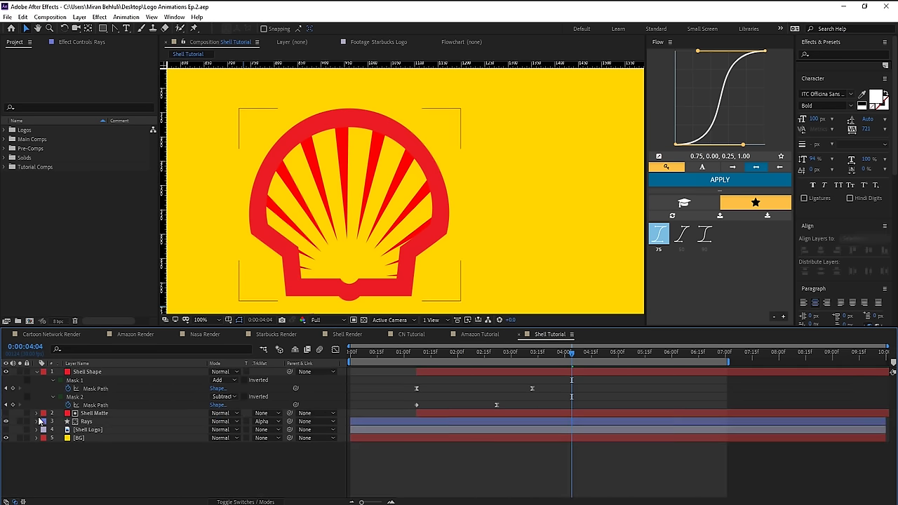
left_click(36, 422)
scroll(45, 435, "down", 2)
left_click(60, 405)
scroll(61, 404, "up", 3)
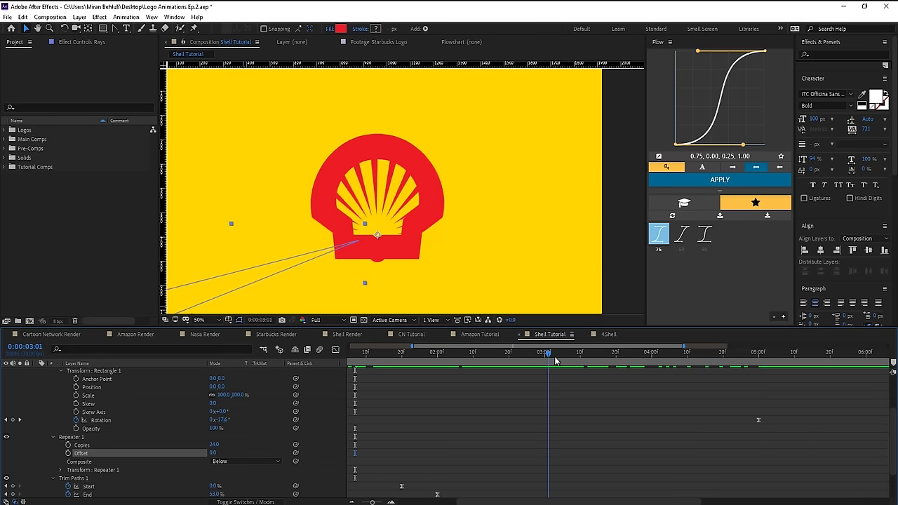
- At 0:00:05:00, set the Rays layer's Repeater 1 Copies to 7 and Offset to 3
left_click_drag(555, 358, 758, 353)
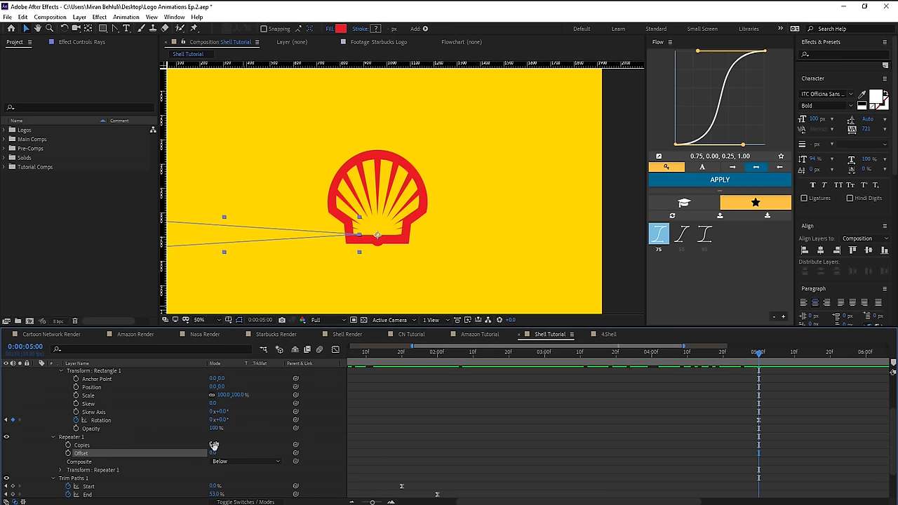
key("Return")
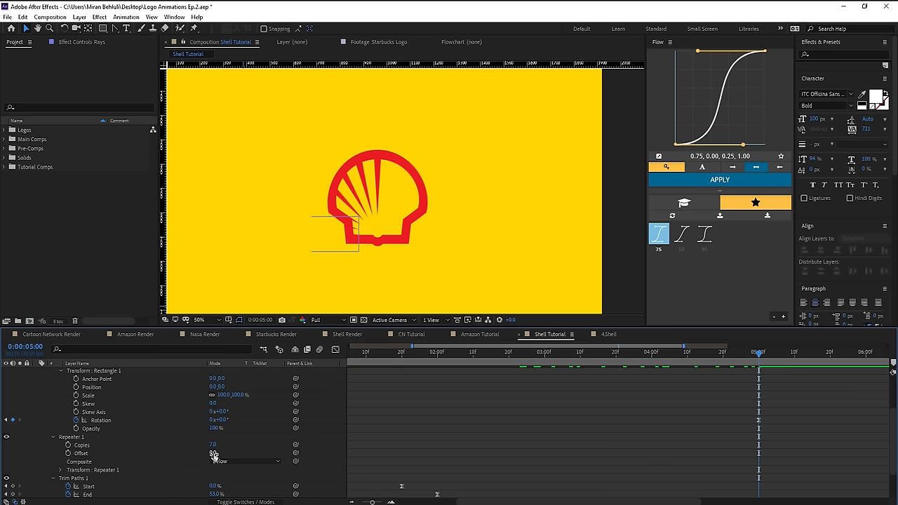
left_click(212, 452)
type("3")
left_click(538, 418)
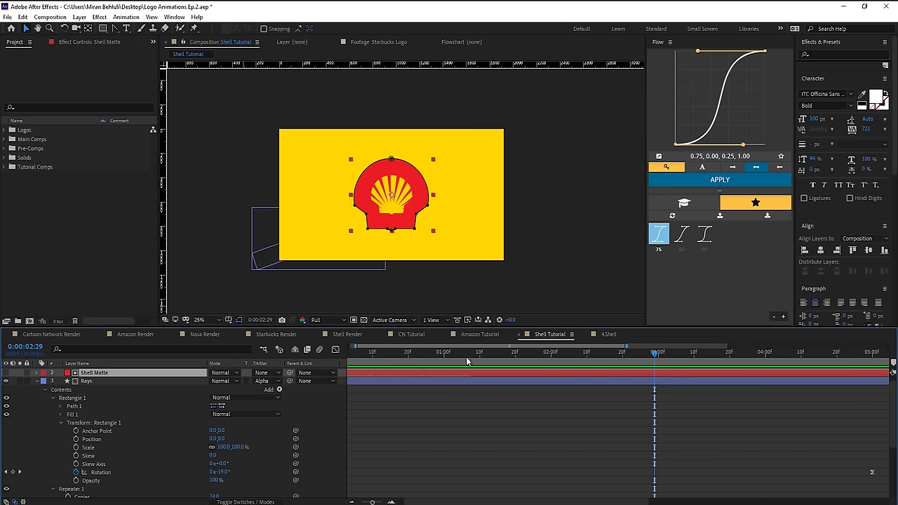
- Add a Repeater 1 Copies keyframe with 24 copies on the Rays layer at 0:00:02:00
left_click(465, 354)
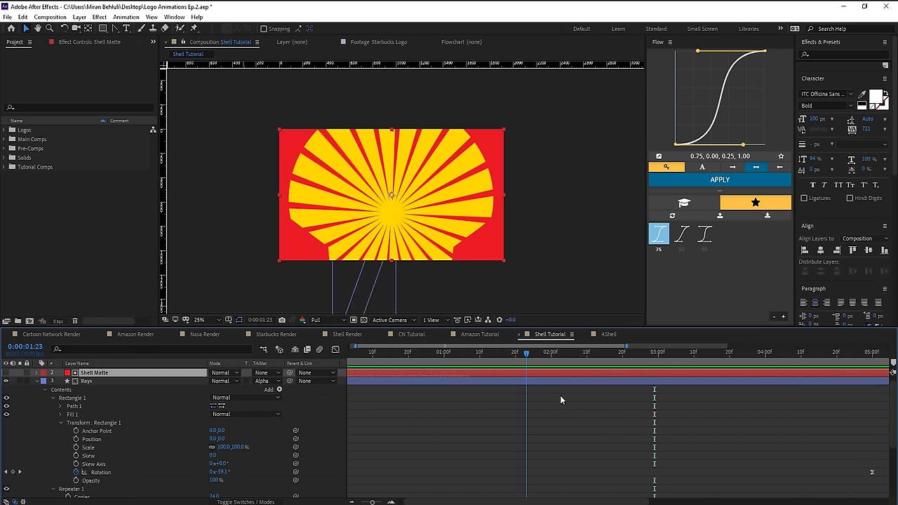
mouse_move(471, 354)
left_mouse_down()
mouse_move(549, 356)
mouse_move(480, 357)
mouse_move(520, 359)
mouse_move(484, 363)
left_mouse_up()
scroll(470, 427, "down", 4)
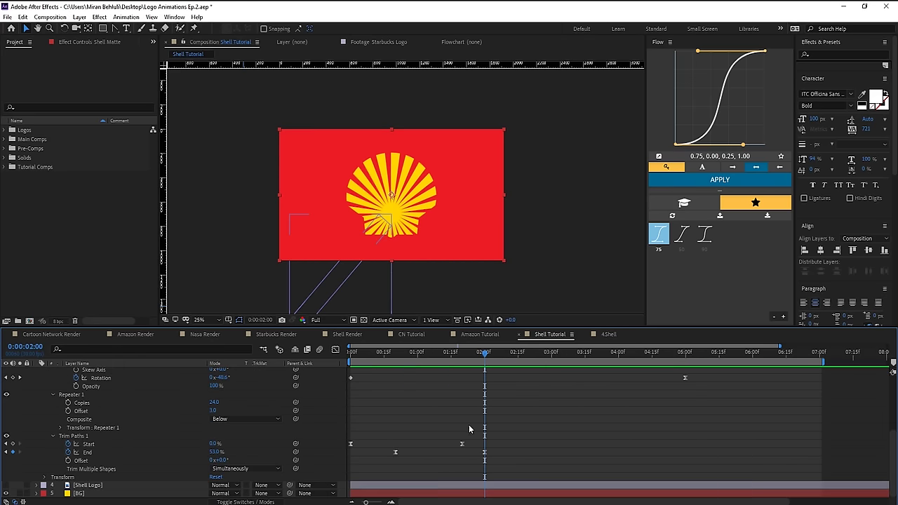
scroll(469, 427, "up", 1)
left_click(68, 428)
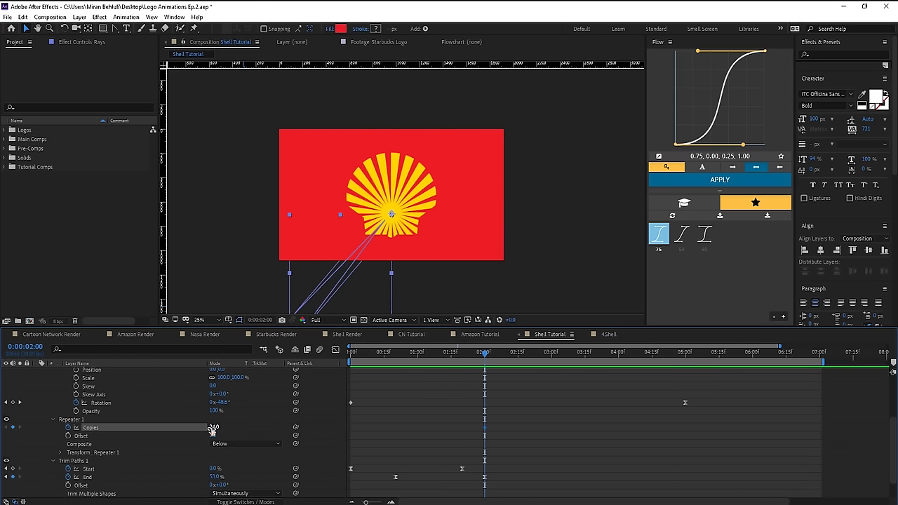
- Set Repeater 1's Copies to 7 at 0:00:02:10 as a second keyframe
key("shift+Page_Down")
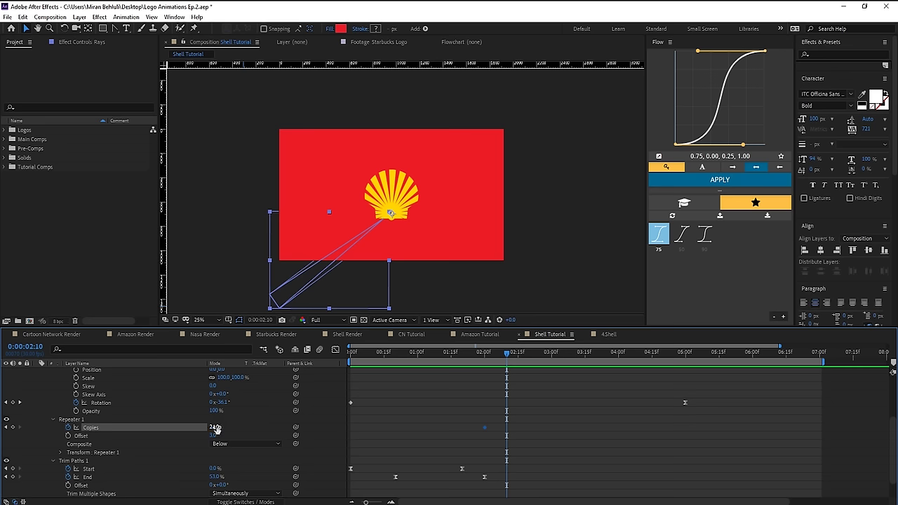
type("6")
key("Return")
left_click(566, 423)
scroll(523, 390, "up", 3)
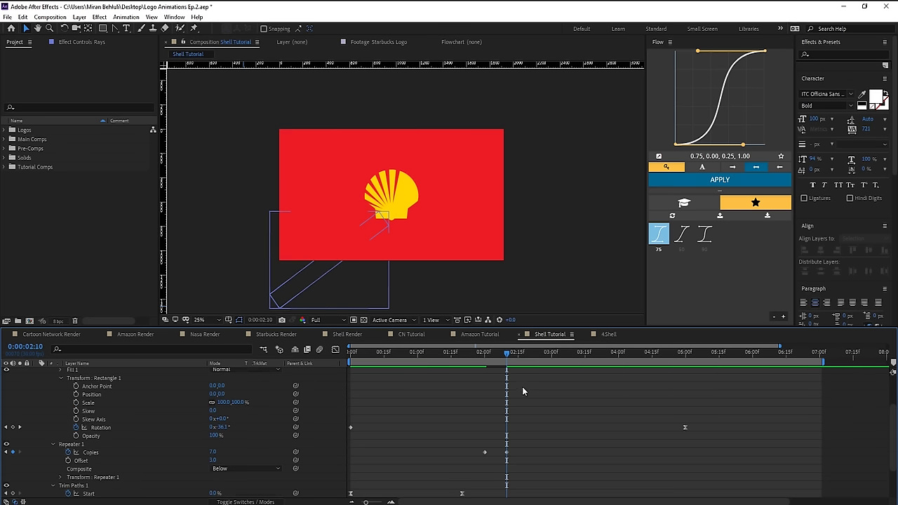
- Duplicate the Rays layer at 0:00:02:00 and move Shell Matte between Rays 2 and the original Rays
scroll(582, 398, "down", 2)
scroll(657, 419, "up", 2)
left_click_drag(502, 354, 484, 355)
scroll(512, 413, "down", 3)
scroll(501, 392, "up", 2)
scroll(490, 390, "up", 3)
left_click(490, 390)
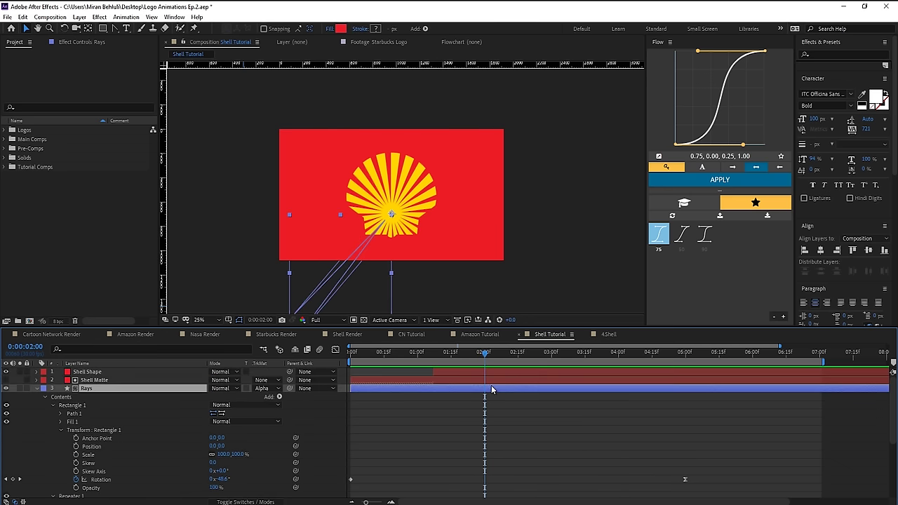
key("ctrl+d")
left_click_drag(95, 379, 145, 384)
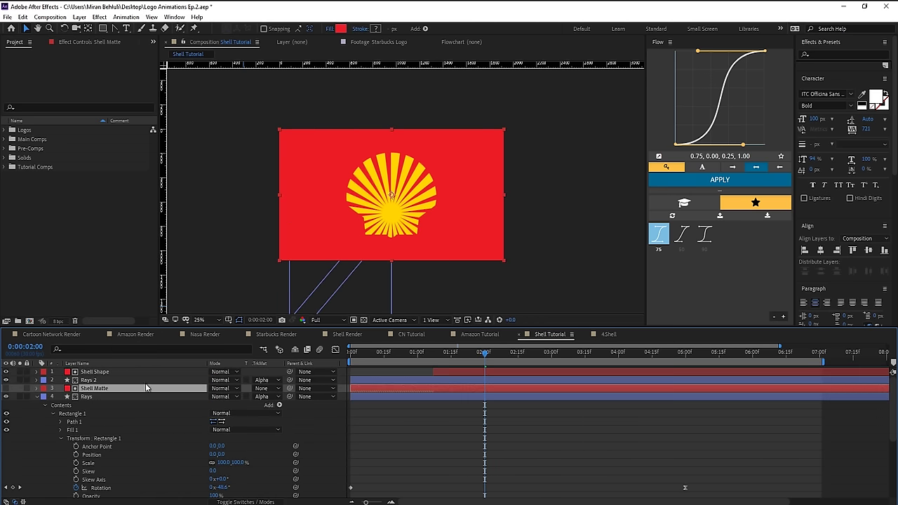
- Set the track matte of Rays 2 to None and move the layer below the original Rays layer
left_click(262, 381)
left_click(266, 391)
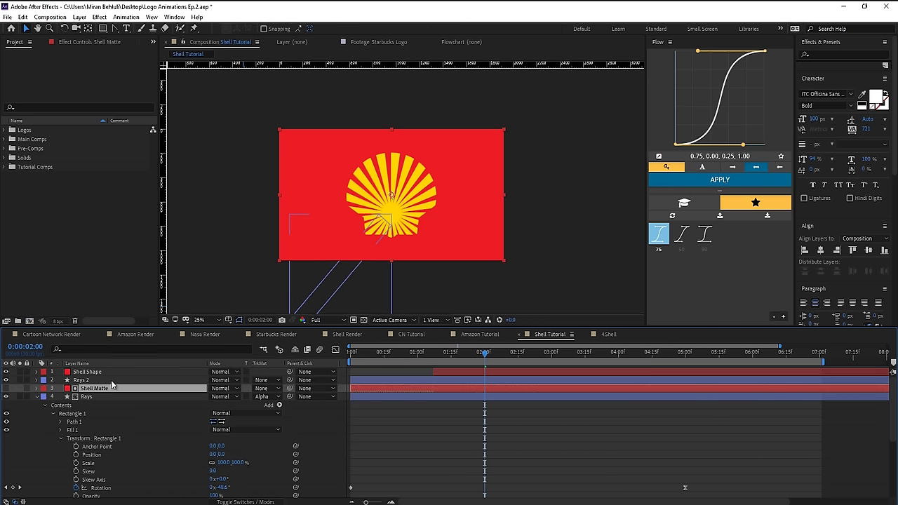
left_click(37, 396)
left_click_drag(83, 380, 94, 402)
- Remove the Copies keyframes from Rays 2, keeping 24 copies, and trim the layer's start to 0:00:02:00
key("u")
left_click_drag(535, 416, 475, 428)
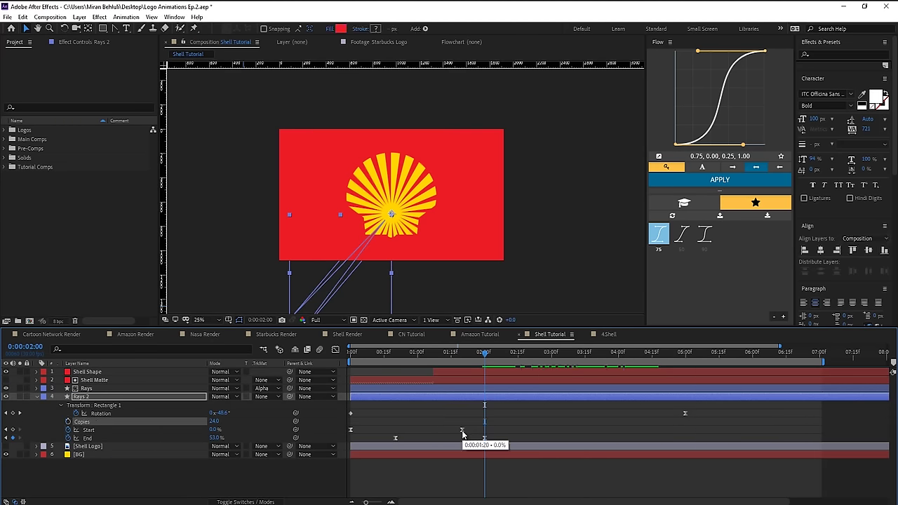
key("alt+[")
- Add an End keyframe on Rays 2 at 0:00:02:15 and set End to 47% at 0:00:05:00
left_click_drag(484, 354, 517, 362)
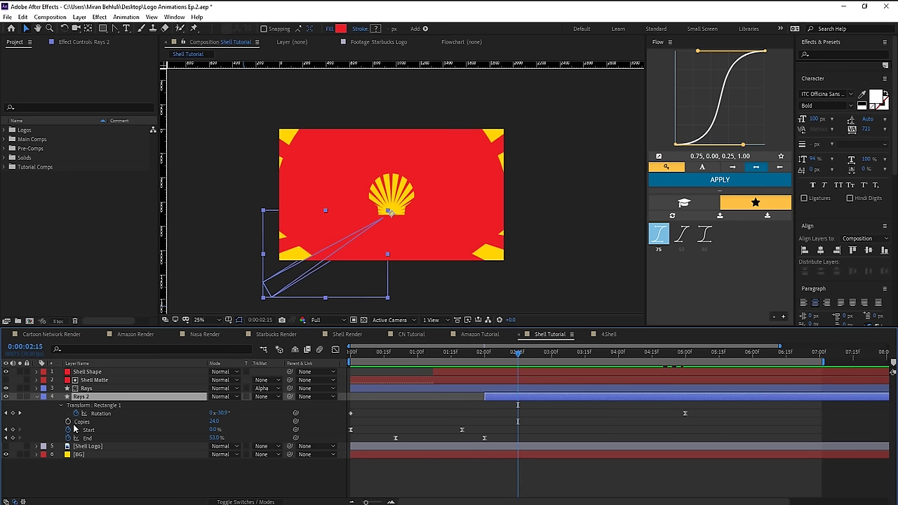
left_click(13, 438)
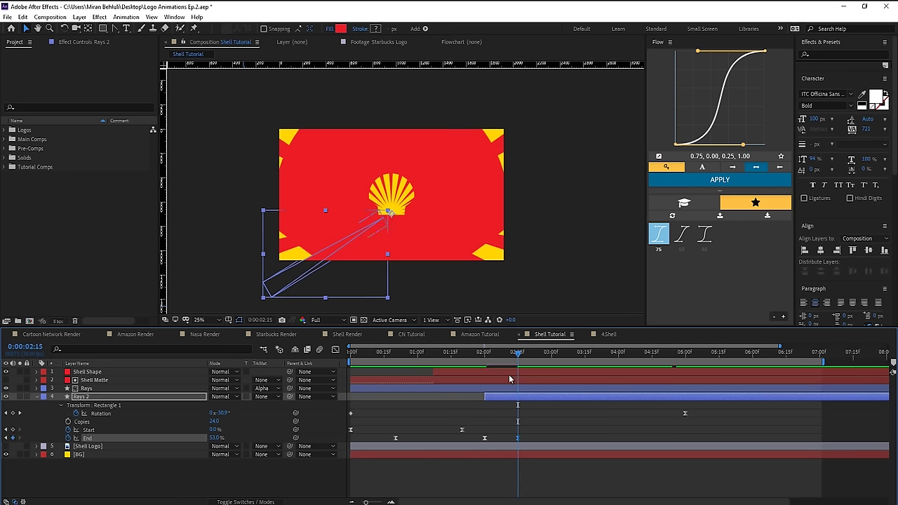
left_click_drag(527, 356, 684, 356)
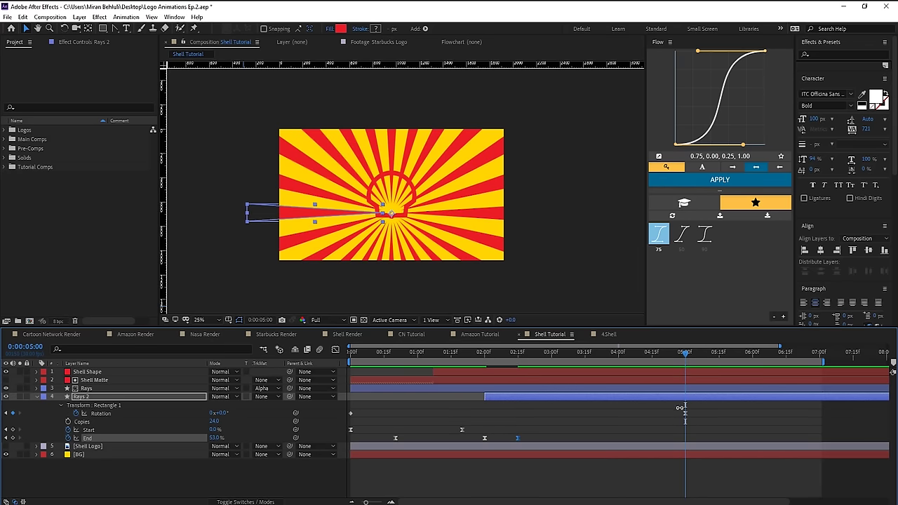
left_click_drag(687, 414, 677, 424)
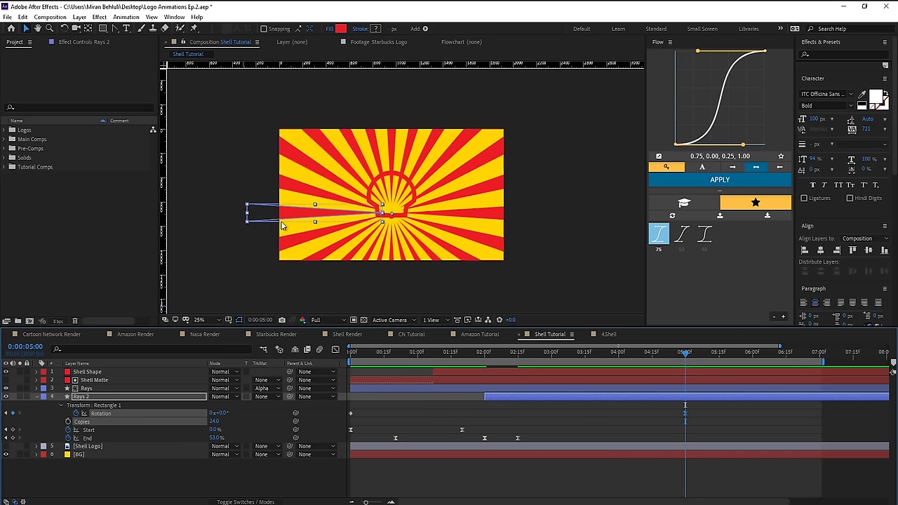
left_click_drag(216, 437, 199, 450)
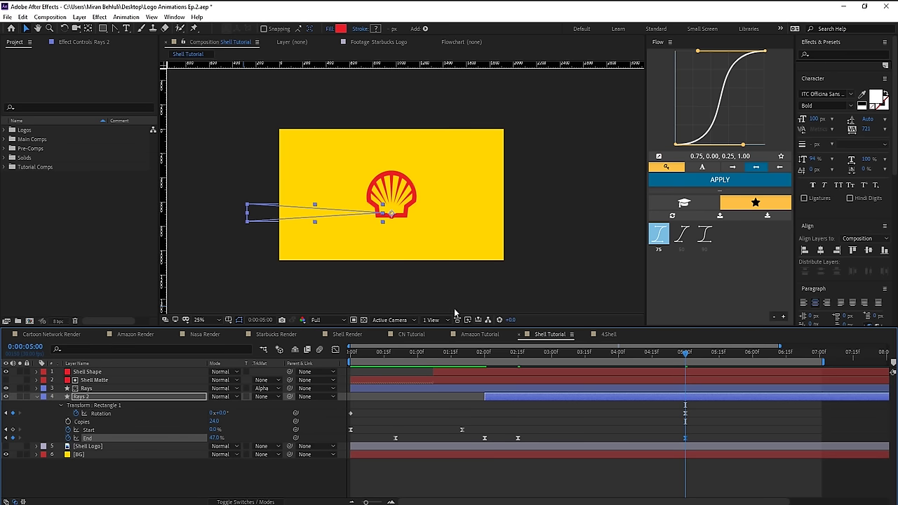
- Ease the last two End keyframes of Rays 2 with the 75 preset and shift them earlier, starting just after 0:00:02:00
left_click(664, 250)
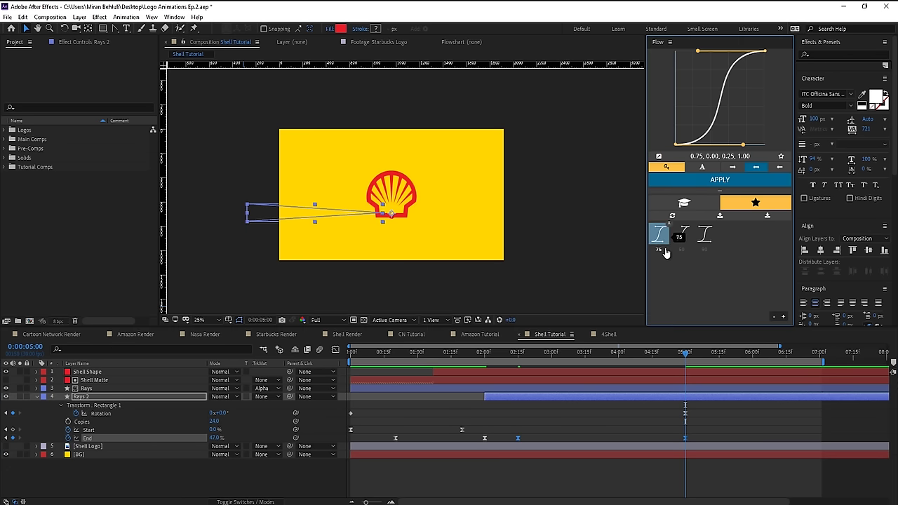
left_click(699, 471)
left_click_drag(521, 354, 499, 359)
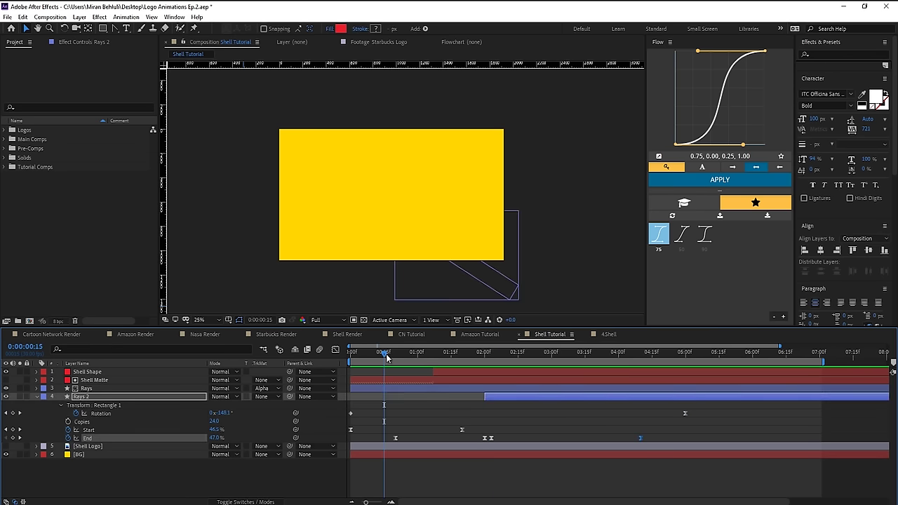
- Start the work area at 0:00:00:15 and preview the rays animation
key("b")
key("space")
key("space")
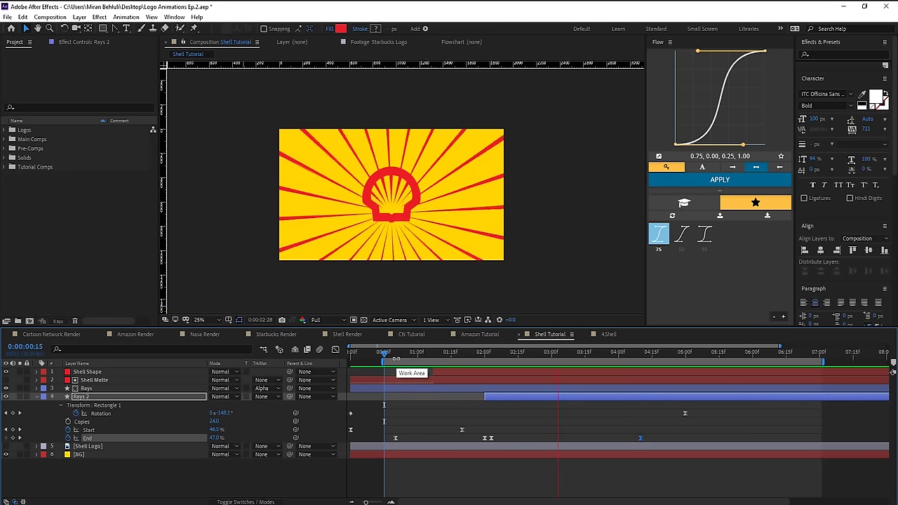
left_click_drag(672, 359, 696, 364)
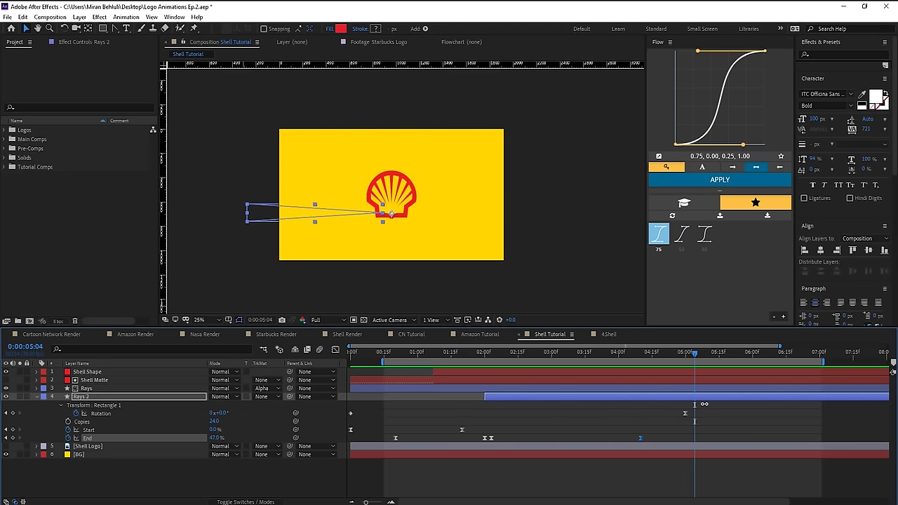
left_click(685, 407)
- Reveal Shell Shape's Scale and parent Shell Matte, Rays, Rays 2 and Shell Logo to Shell Shape
left_click(36, 397)
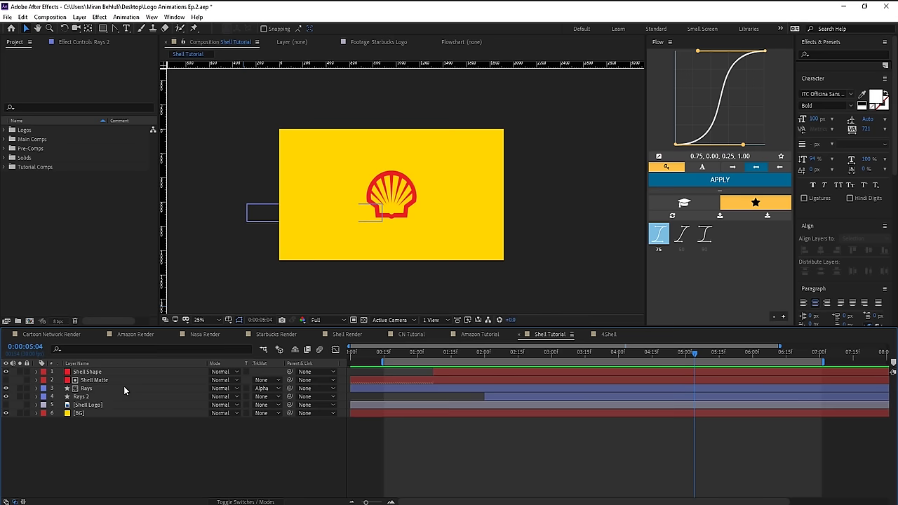
left_click(129, 372)
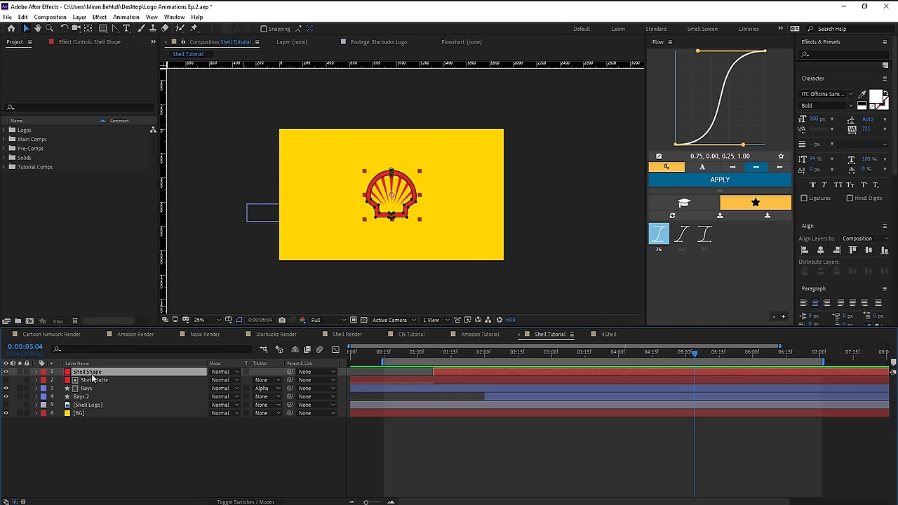
key("s")
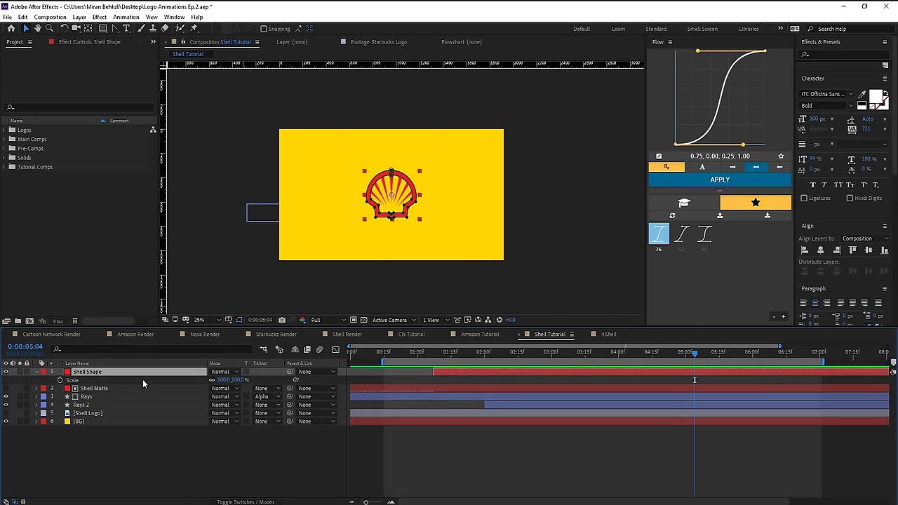
left_click(88, 413)
left_click(93, 388, "shift")
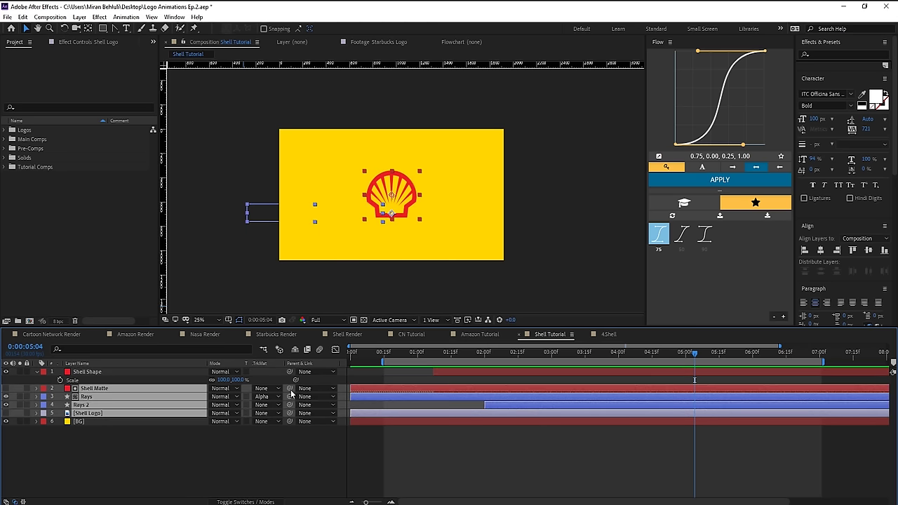
left_click_drag(290, 388, 83, 373)
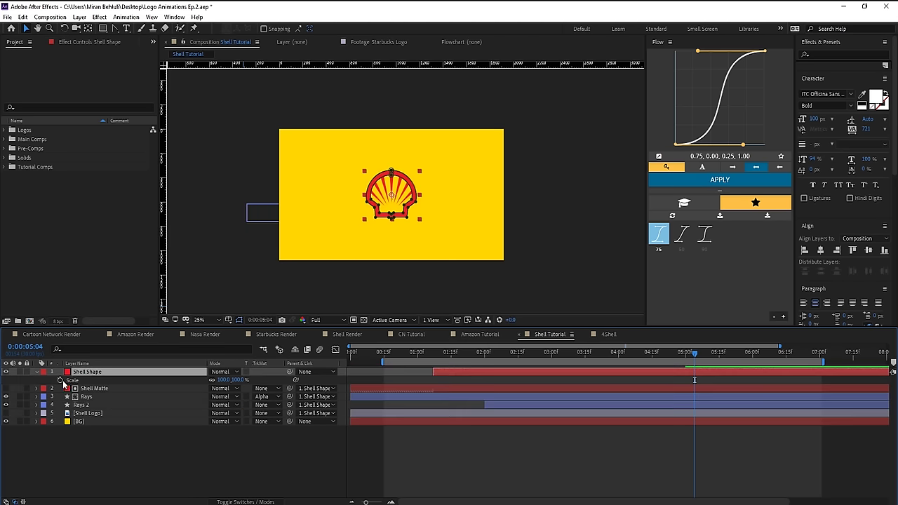
- Keyframe Shell Shape's Scale at 100% at 0:00:06:00 and 200% at 0:00:01:07
left_click(60, 379)
left_click_drag(690, 359, 754, 365)
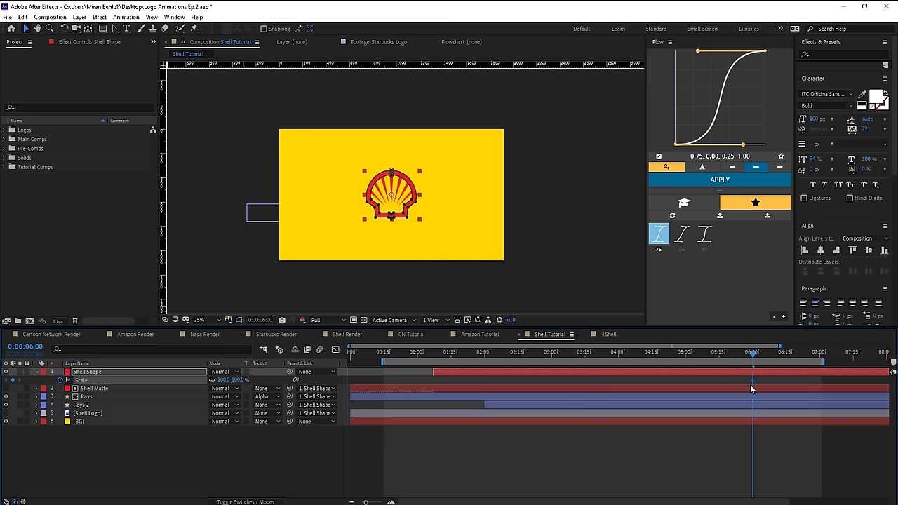
left_click_drag(456, 355, 435, 357)
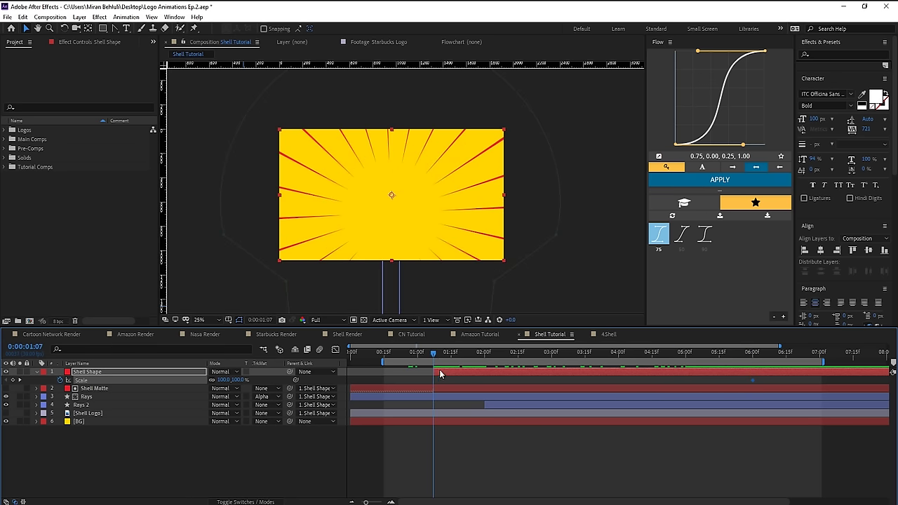
left_click_drag(223, 379, 286, 379)
left_click(237, 380)
type("200")
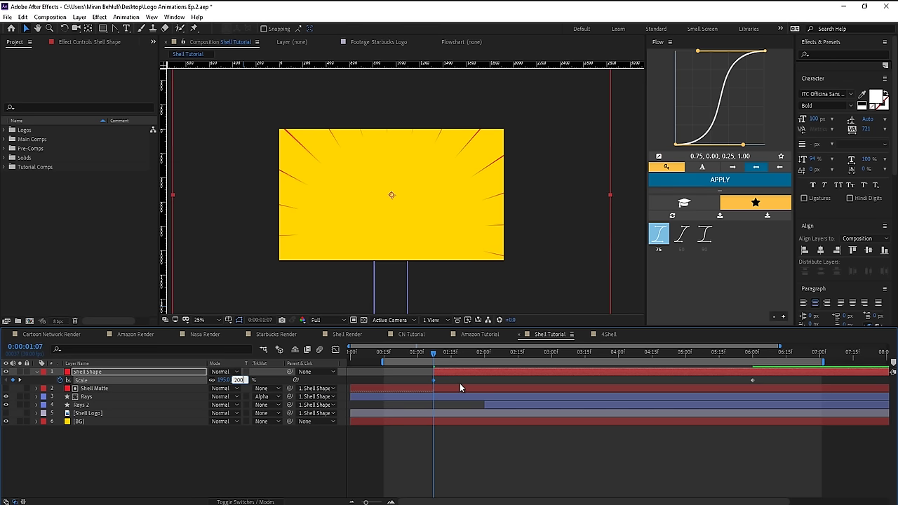
- Ease the Scale keyframe at 0:00:06:00 with the 75 preset and inspect its keyframe velocity
left_click_drag(770, 381, 720, 398)
left_click(658, 246)
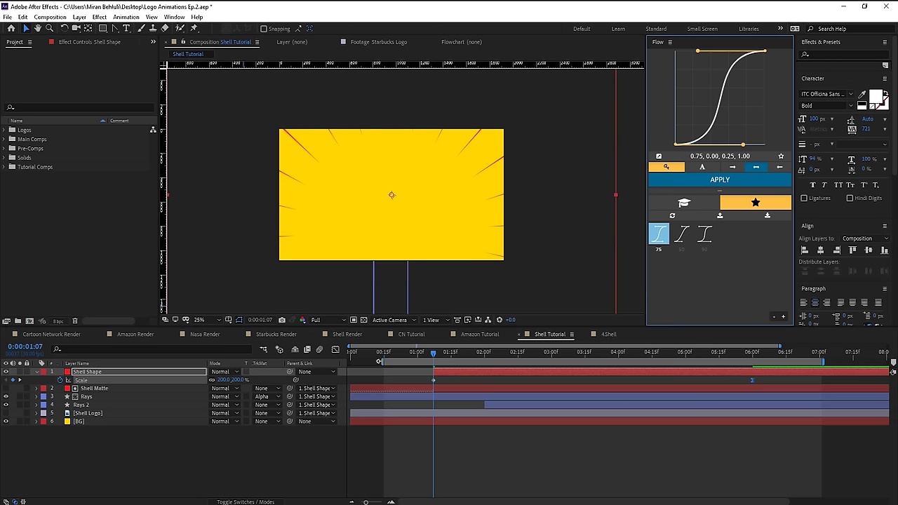
left_click_drag(380, 361, 309, 374)
right_click(753, 380)
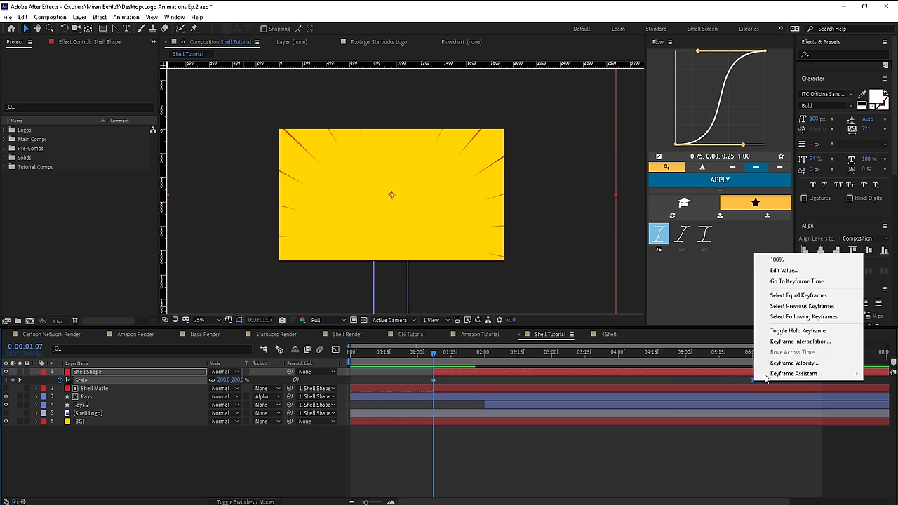
left_click(795, 363)
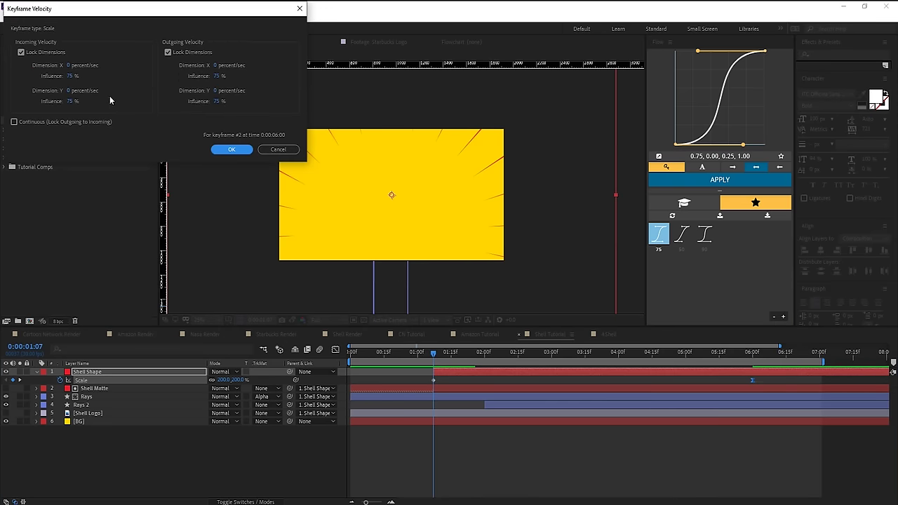
left_click(288, 150)
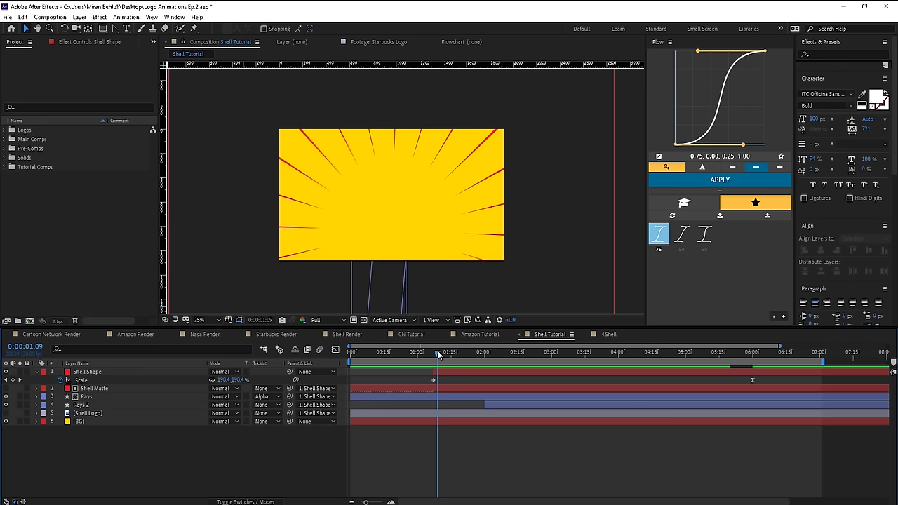
- Set Shell Shape's Scale to 150% at 0:00:01:07 and 75% at 0:00:06:00
key("Return")
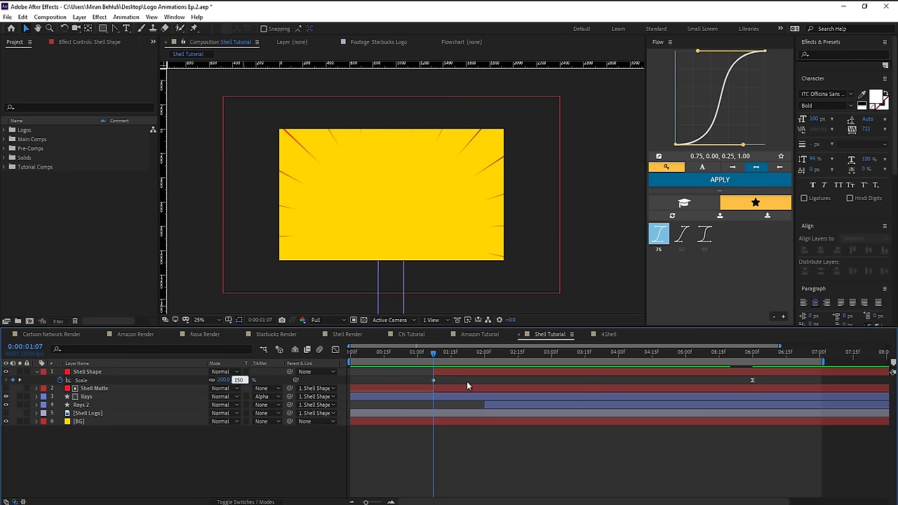
left_click_drag(433, 353, 415, 352)
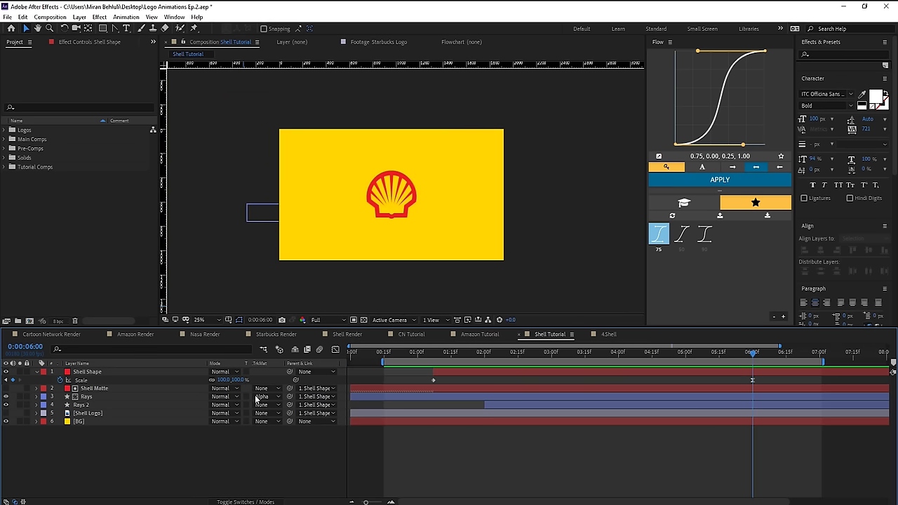
left_click(239, 381)
key("Return")
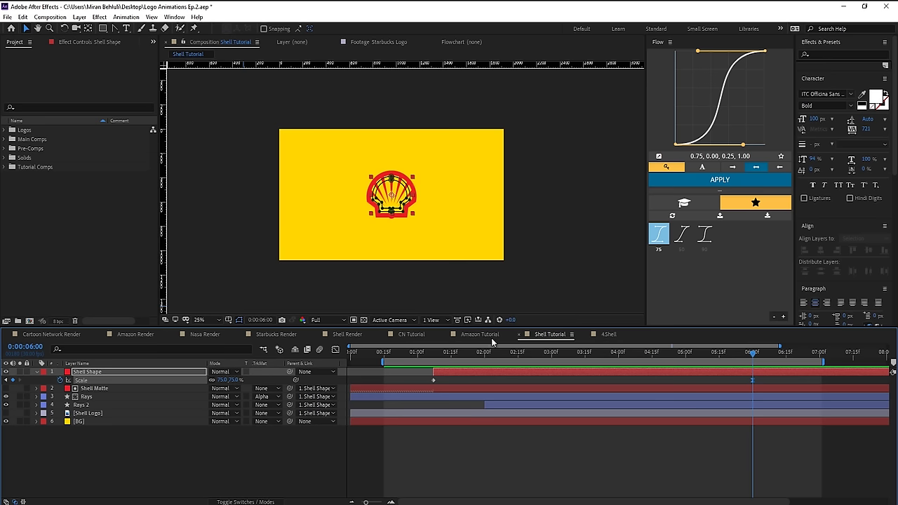
left_click(717, 378)
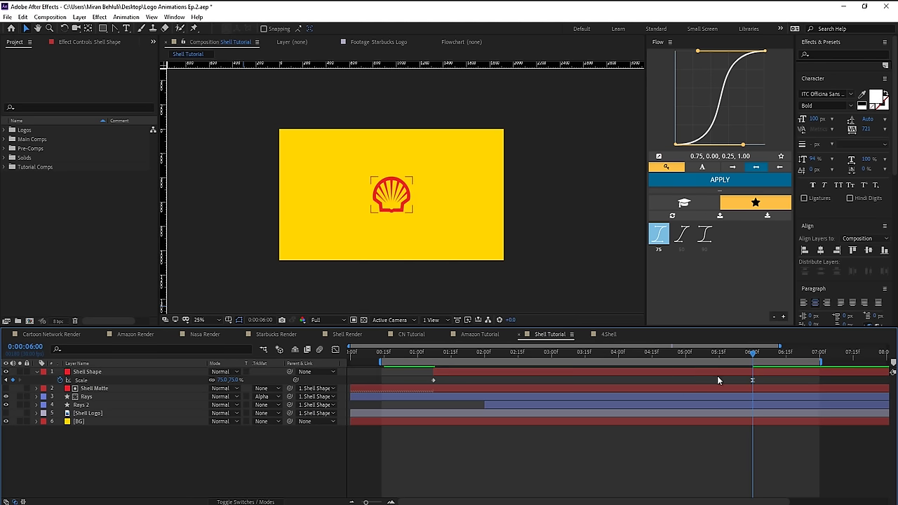
- Set the work area to begin at 0:00:00:15 and preview the finished Shell animation enlarged
left_click(384, 355)
left_click_drag(387, 360, 390, 361)
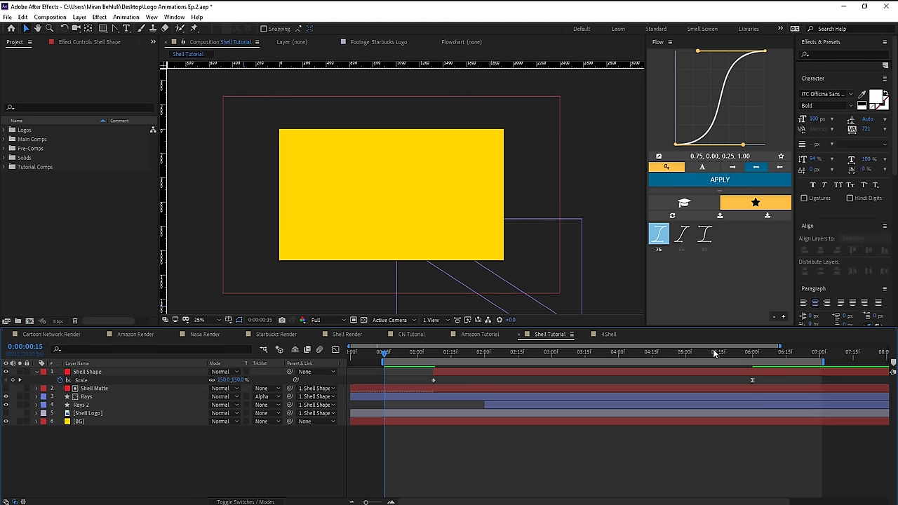
key("space")
key("grave")
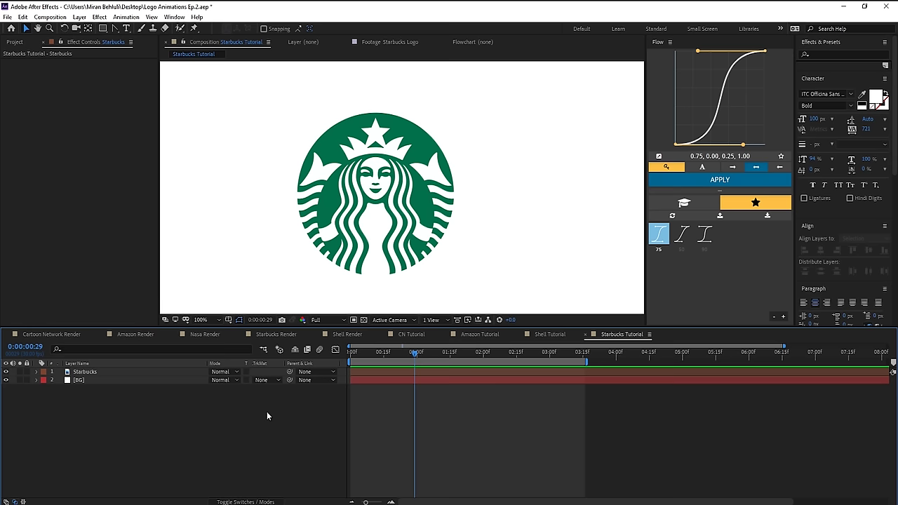
- Create a 1000 x 1000 px solid in the logo's green in the Starbucks Tutorial composition
left_click(79, 17)
mouse_move(91, 24)
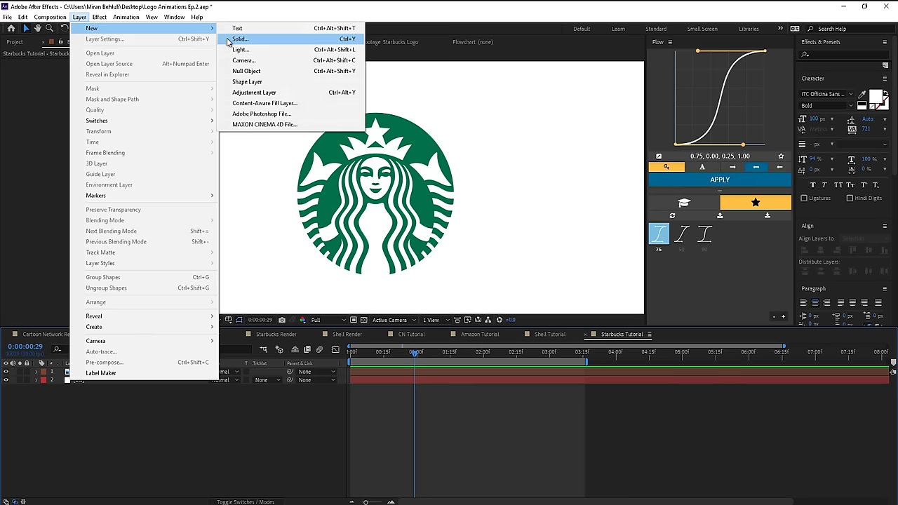
left_click(240, 35)
left_click(183, 318)
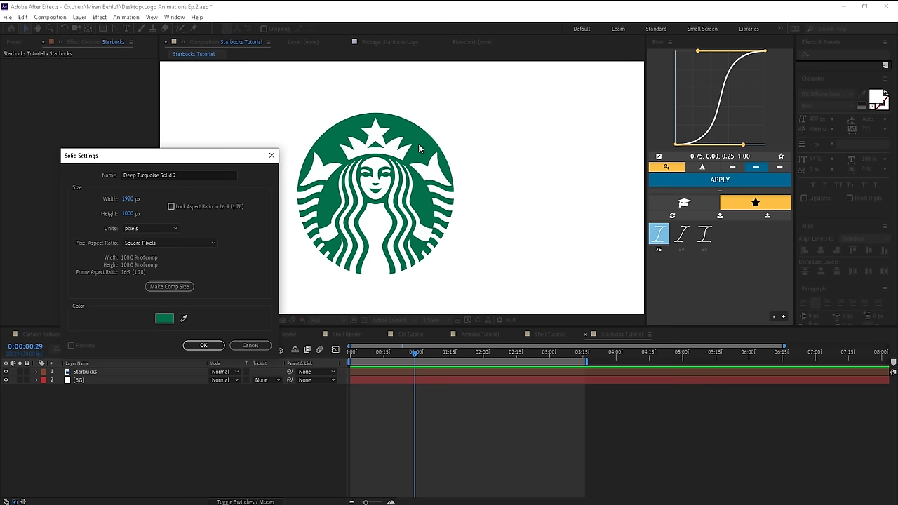
left_click(128, 199)
type("1000")
key("Tab")
type("1000")
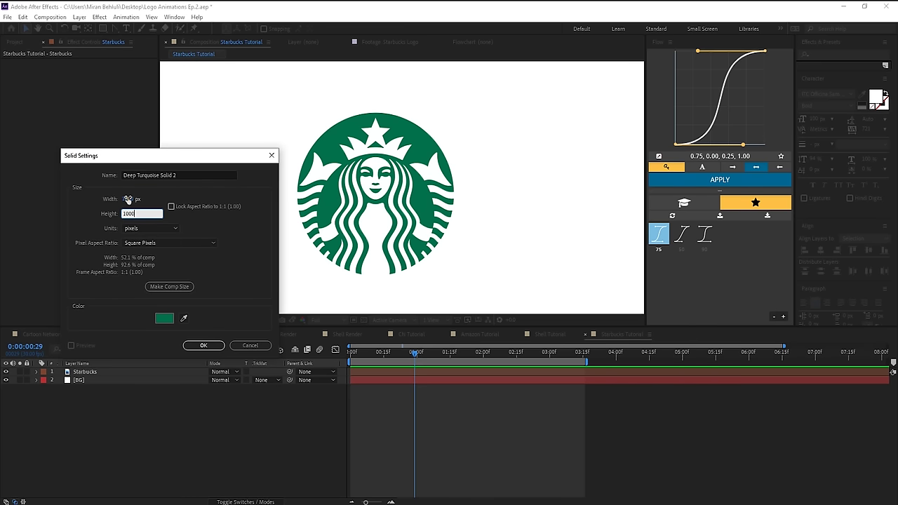
key("Return")
- Add an elliptical mask to the green solid and fit it to the Starbucks logo's round outline
left_click_drag(102, 28, 122, 43)
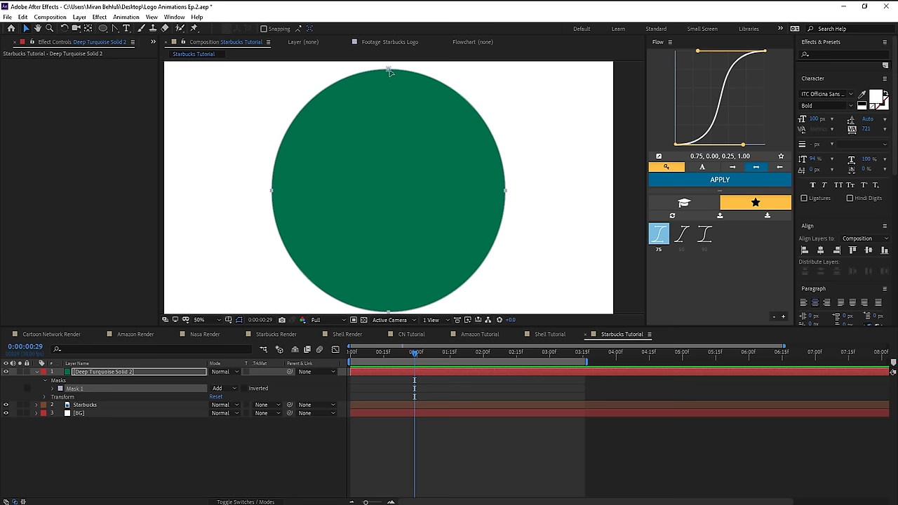
left_click(438, 79)
left_click_drag(503, 71, 426, 151)
scroll(416, 223, "up", 6)
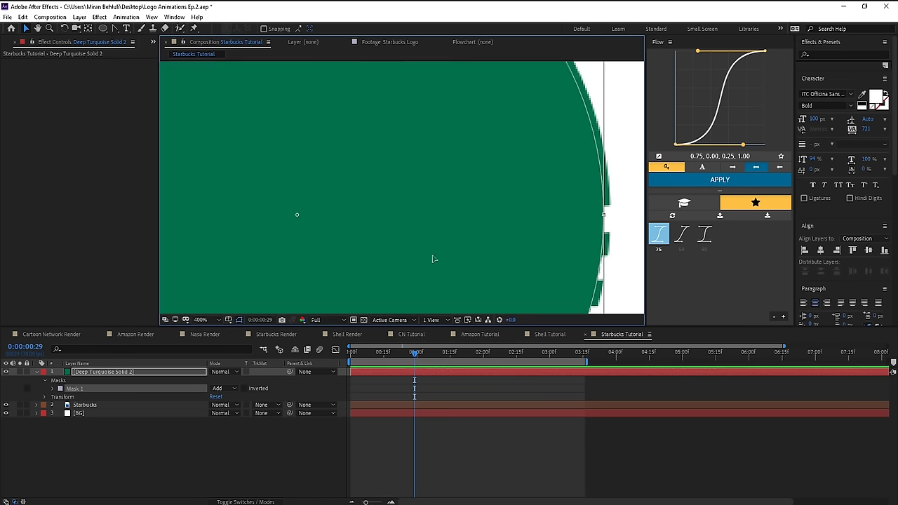
left_click_drag(479, 245, 484, 249)
left_click(429, 442)
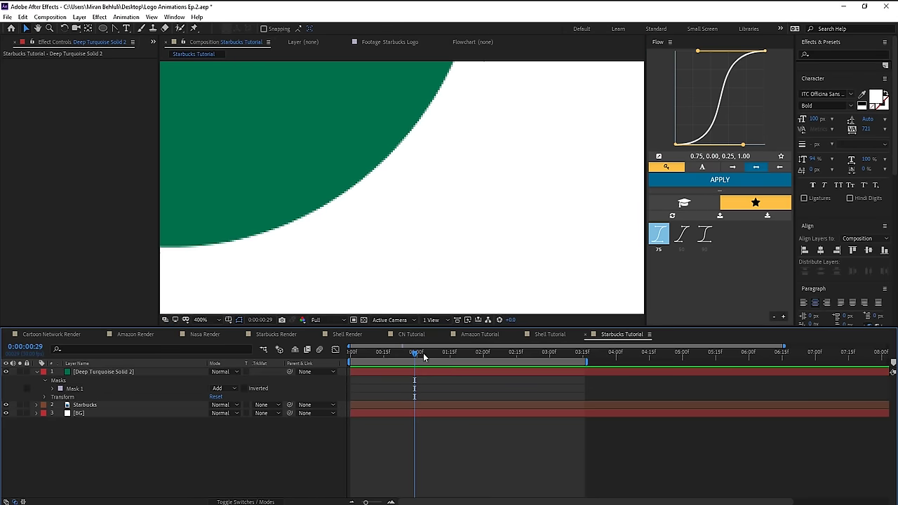
scroll(424, 203, "down", 1)
left_click_drag(409, 154, 486, 229)
- Rename the green solid layer as Cricle and place it directly below the Starbucks logo layer
left_click(99, 373)
key("Return")
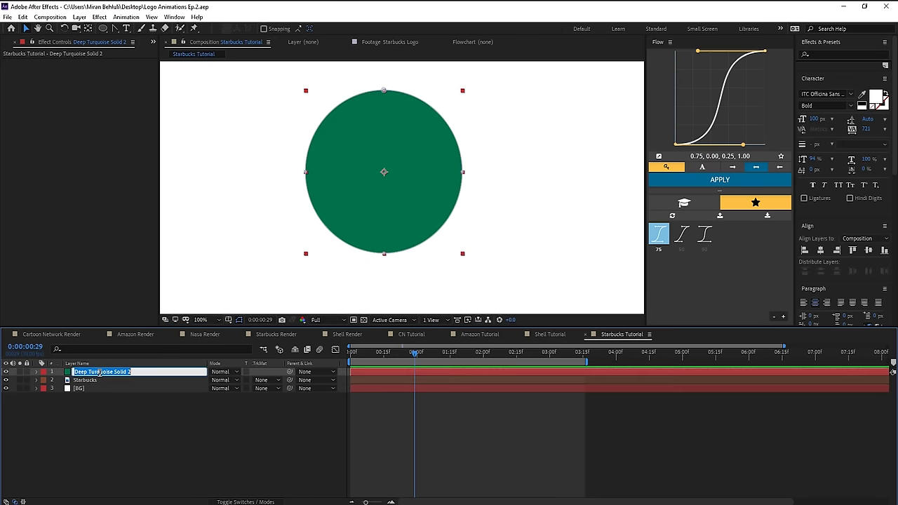
type("Cricle")
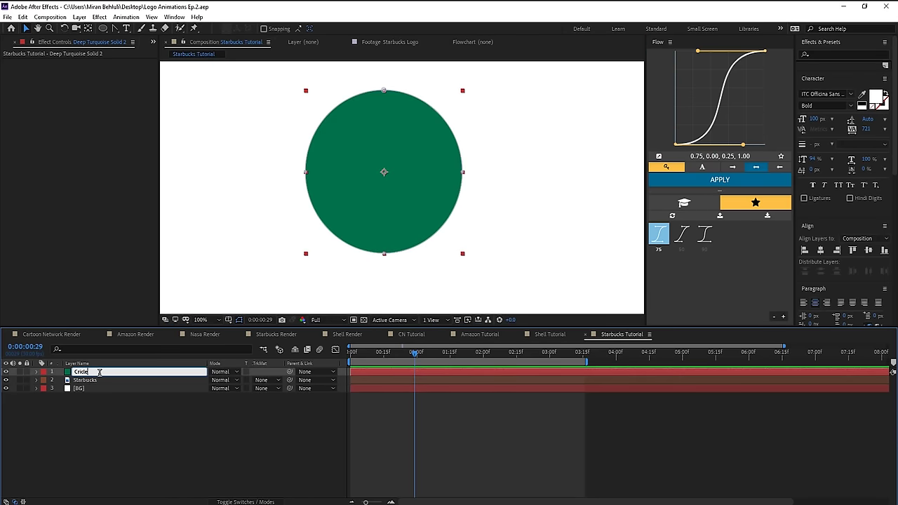
key("Return")
left_click_drag(102, 373, 105, 386)
- Set the Starbucks logo layer's Opacity to 40%
left_click(105, 371)
key("t")
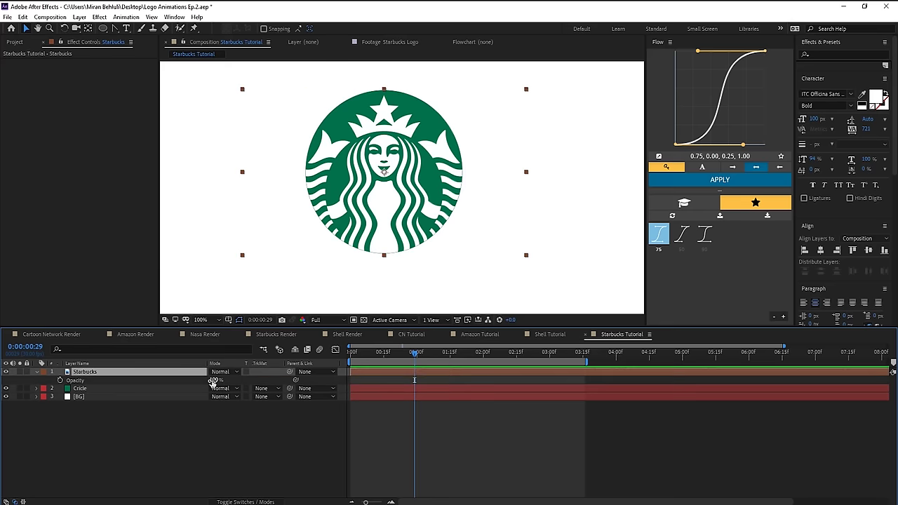
left_click_drag(214, 380, 196, 383)
left_click(214, 380)
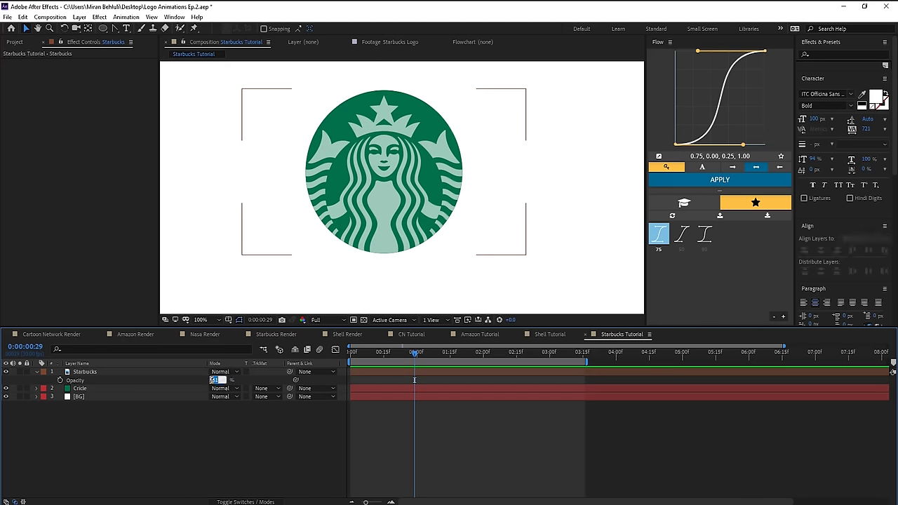
type("40")
left_click(228, 443)
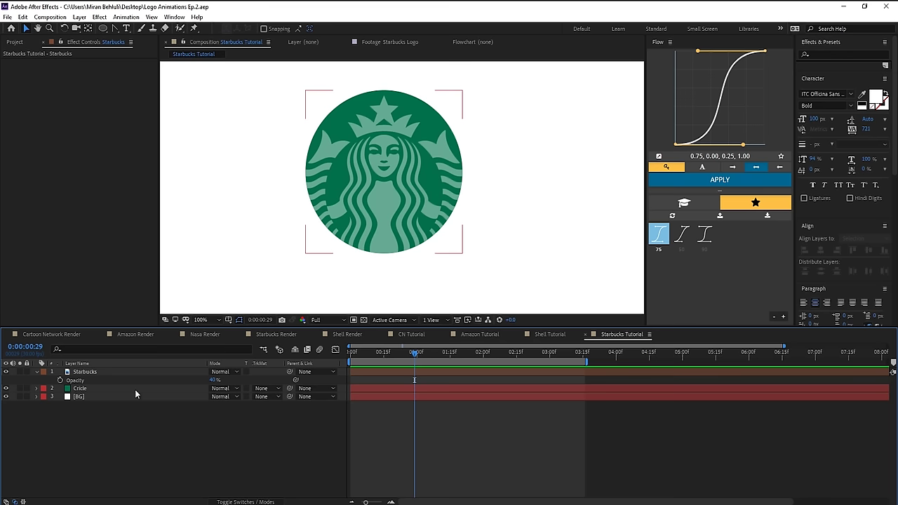
- Duplicate the Starbucks layer and set the copy's Opacity to 100%
left_click(94, 372)
key("ctrl+d")
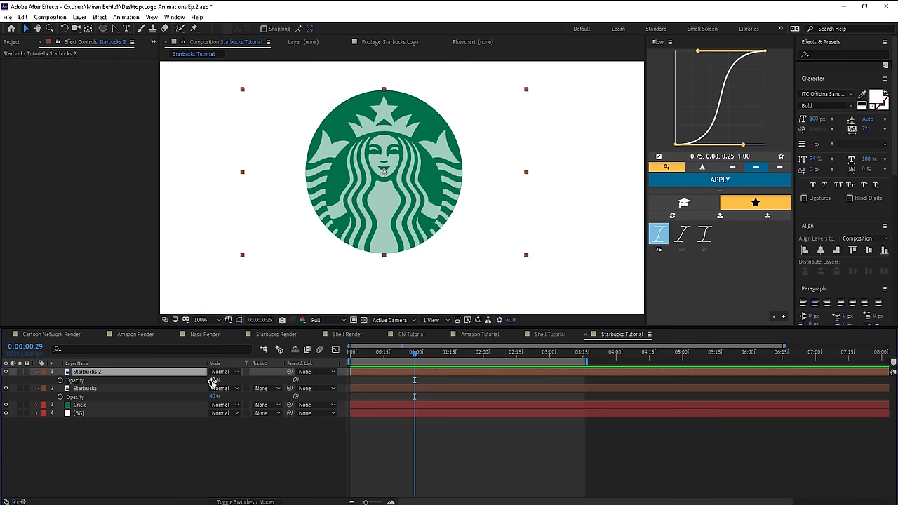
left_click_drag(212, 382, 192, 380)
left_click(196, 372)
- Draw a closed Pen tool mask on Starbucks 2 around the siren's body, from below the chin past the circle's lower edge
key("period")
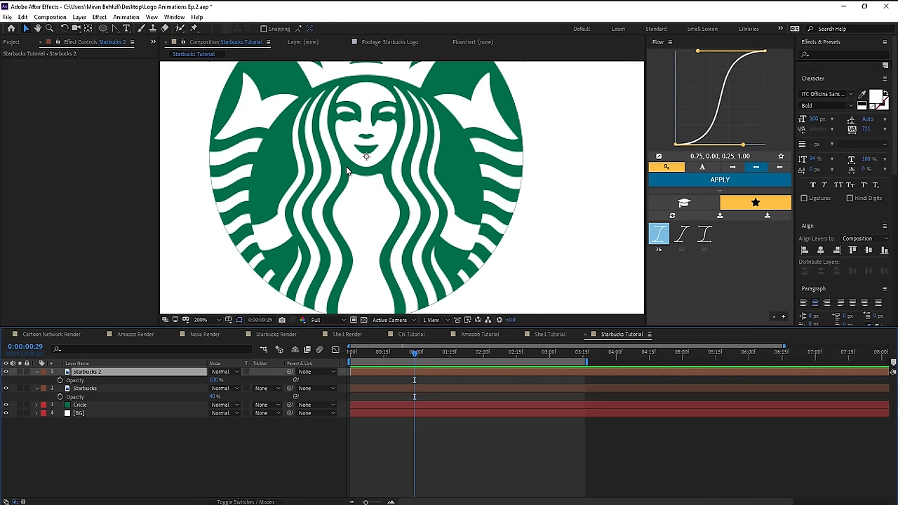
key("g")
left_click_drag(348, 169, 359, 172)
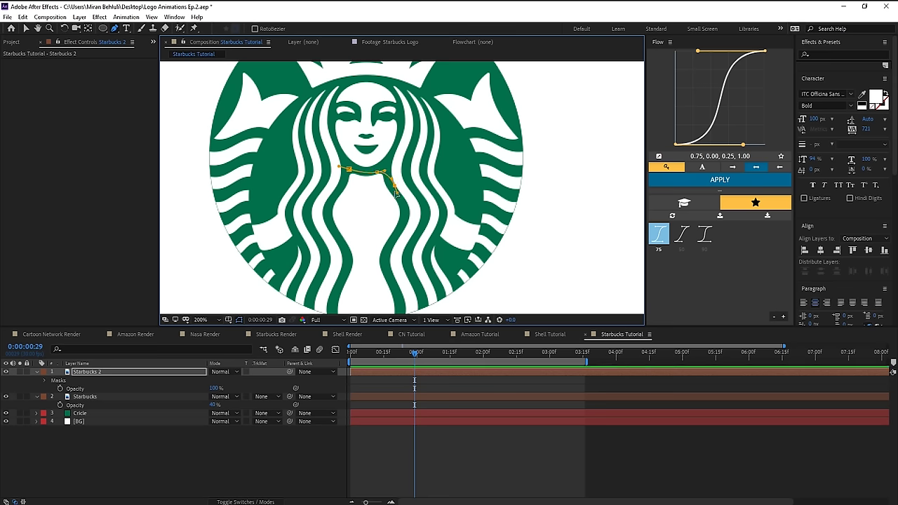
- Rename the masked Starbucks 2 layer as Body and hide it
left_click(141, 371)
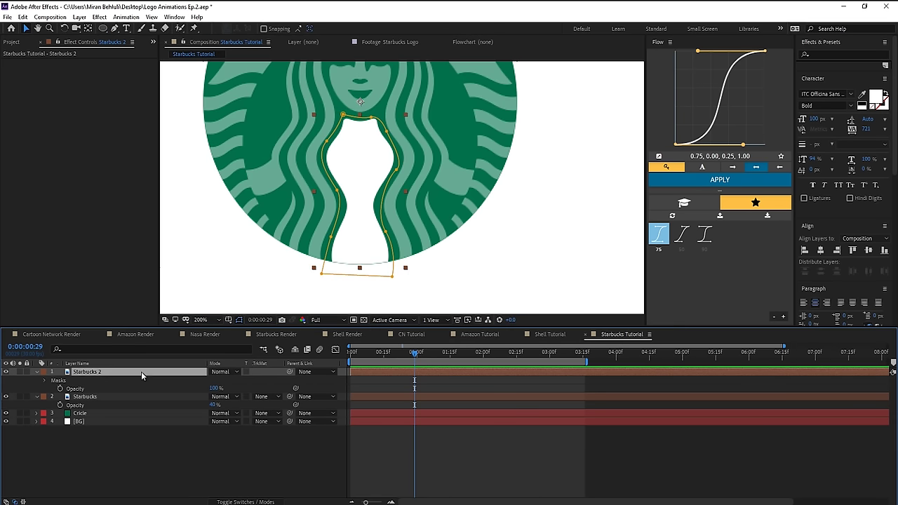
key("Return")
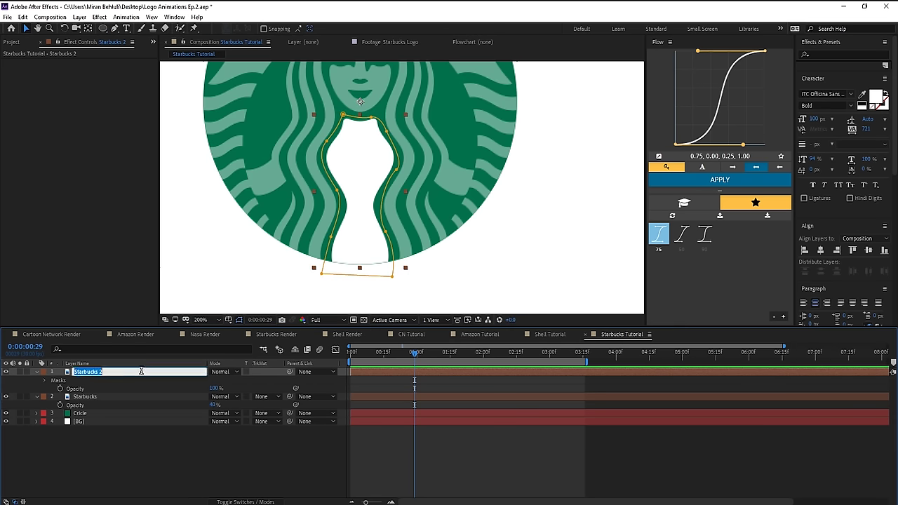
type("Body")
key("Return")
left_click(5, 372)
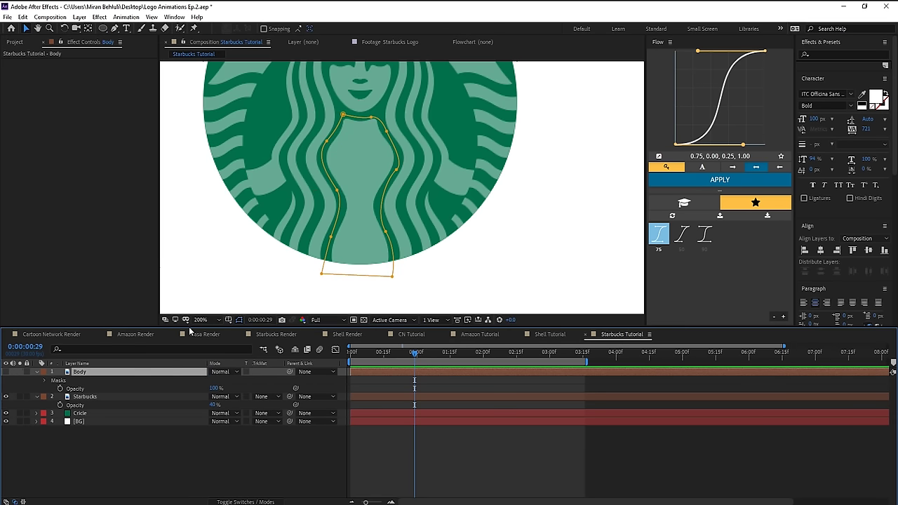
- Create a 1000 x 1000 px white solid in the Starbucks Tutorial composition
left_click_drag(419, 190, 369, 286)
left_click_drag(320, 149, 318, 181)
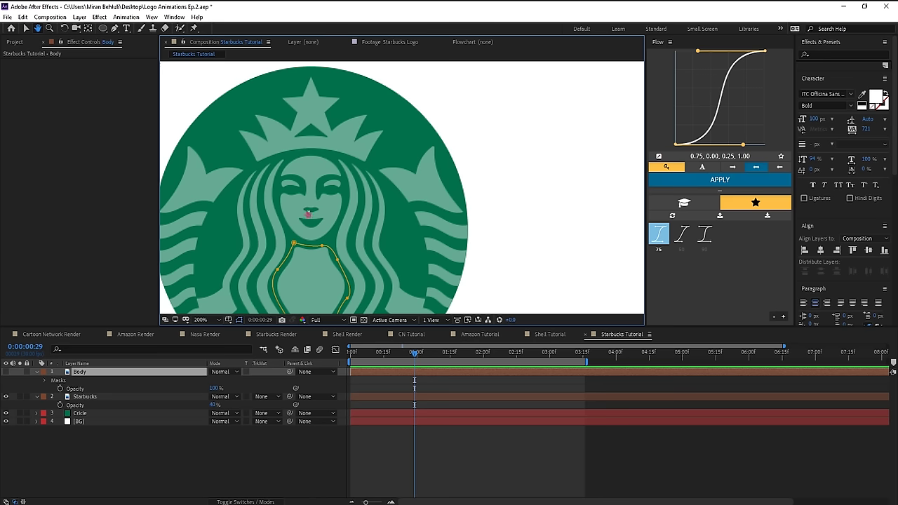
key("v")
left_click(132, 461)
right_click(134, 445)
mouse_move(180, 340)
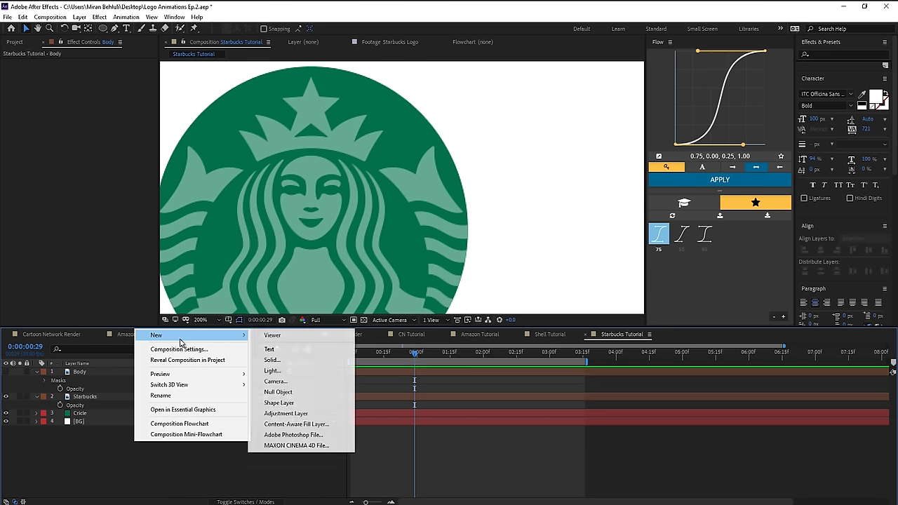
left_click(272, 359)
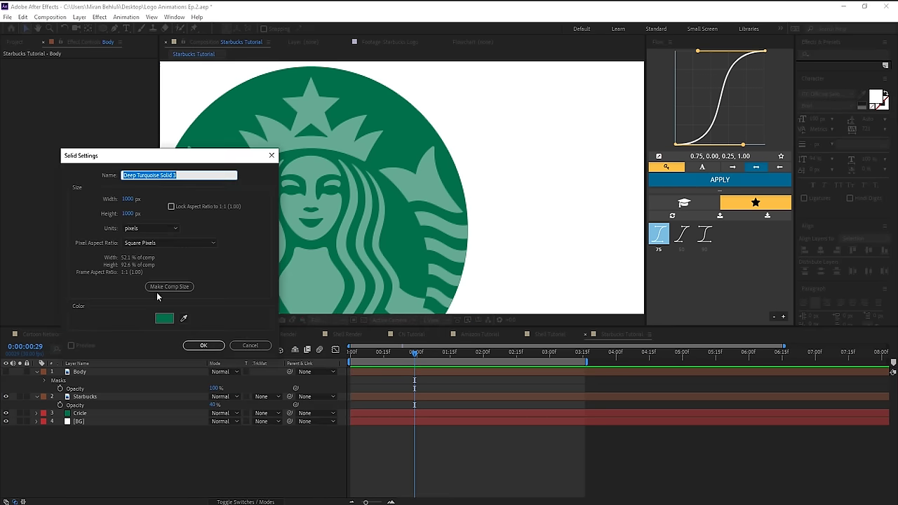
left_click(171, 320)
left_click_drag(603, 303, 547, 271)
left_click(756, 276)
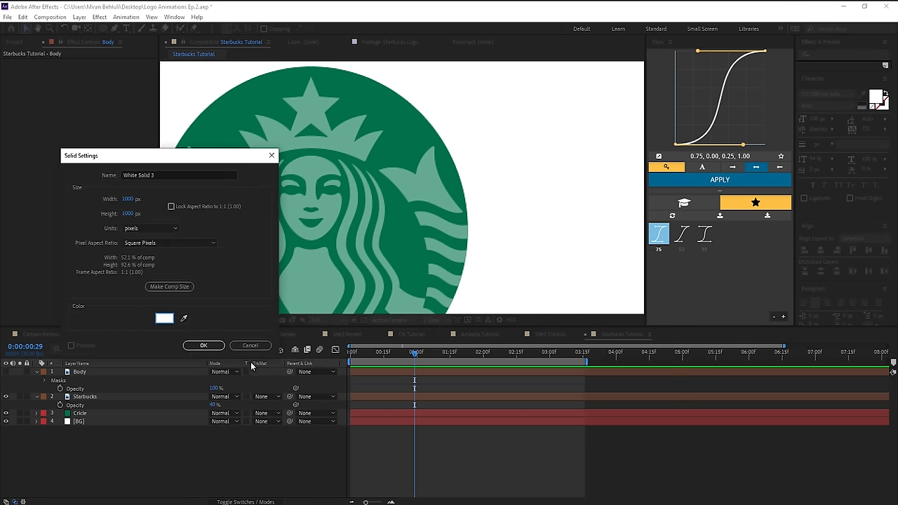
left_click(204, 345)
- Rename the new white solid layer as Face Base
key("Return")
type("Face Bas")
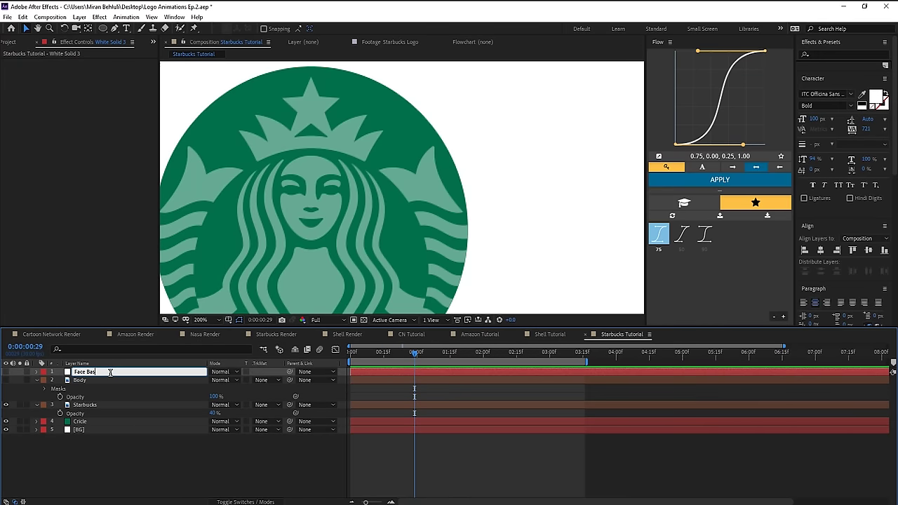
type("e")
key("Return")
- Draw an elliptical mask on the Face Base layer and position it over the siren's face
key("q")
scroll(305, 198, "up", 2)
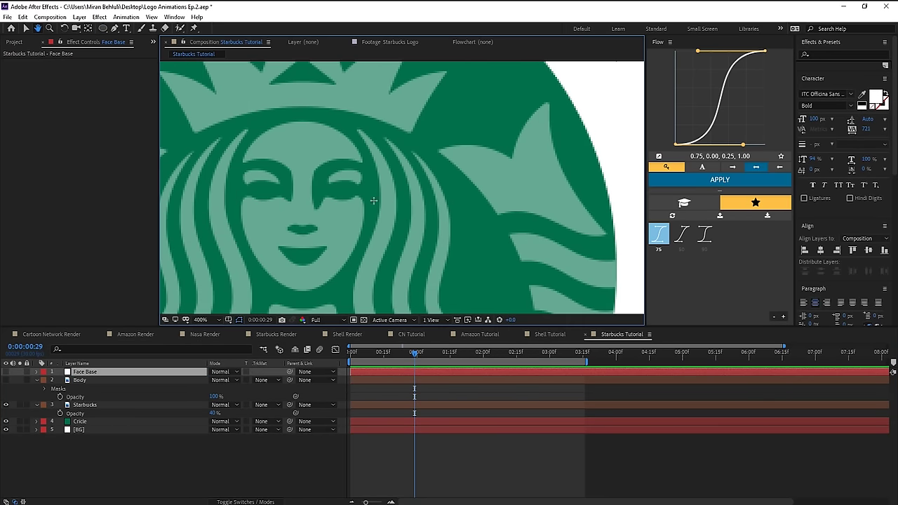
mouse_move(302, 209)
left_mouse_down()
mouse_move(324, 259)
mouse_move(376, 306)
mouse_move(366, 299)
left_mouse_up()
key("v")
key("ctrl+t")
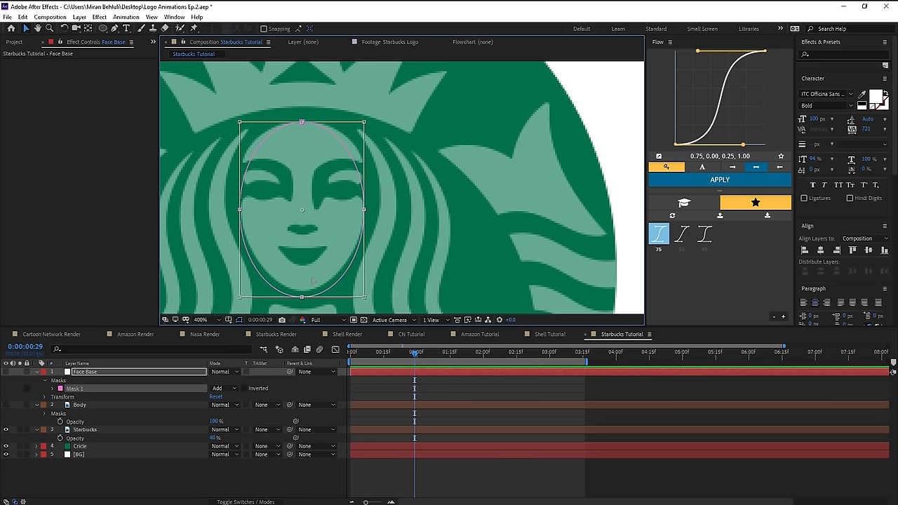
left_click_drag(312, 282, 313, 274)
key("Return")
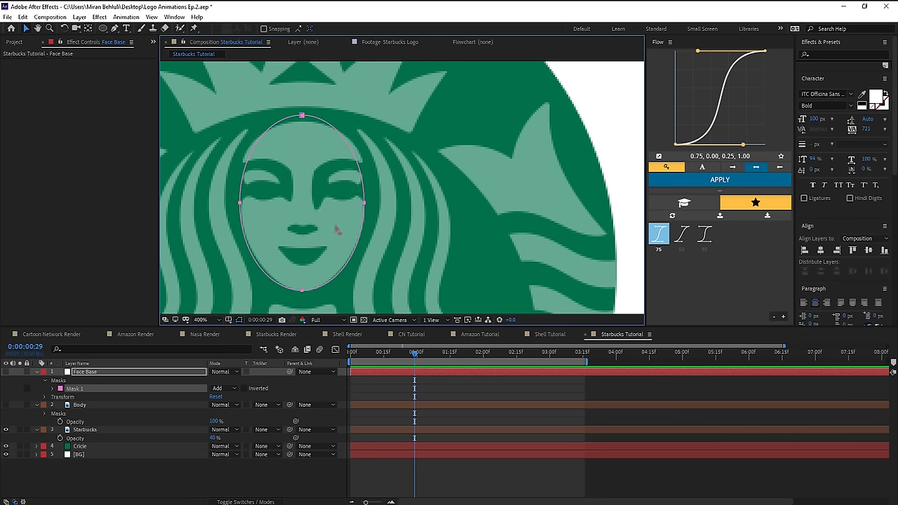
- Reshape the Face Base mask by adjusting its upper and side points to follow the outline of the face
left_click(337, 229)
left_click_drag(303, 115, 351, 122)
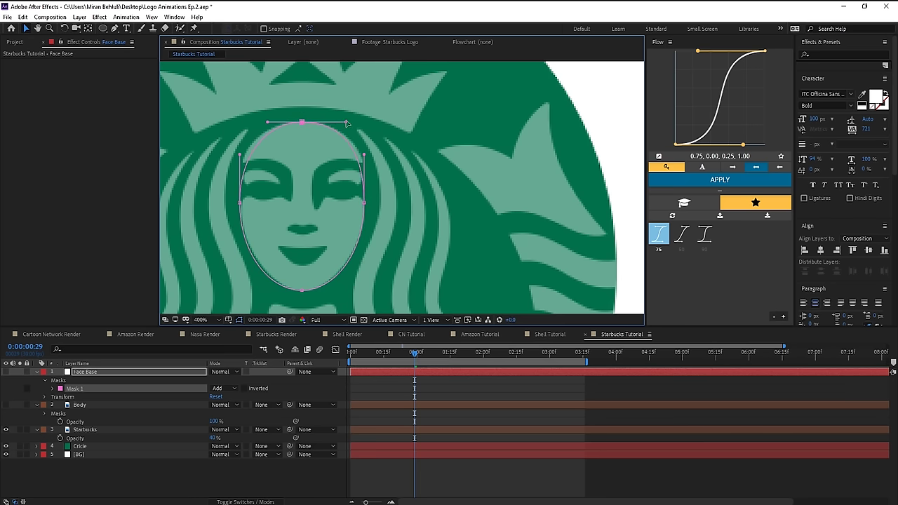
left_click_drag(364, 203, 364, 188)
left_click_drag(240, 203, 240, 188)
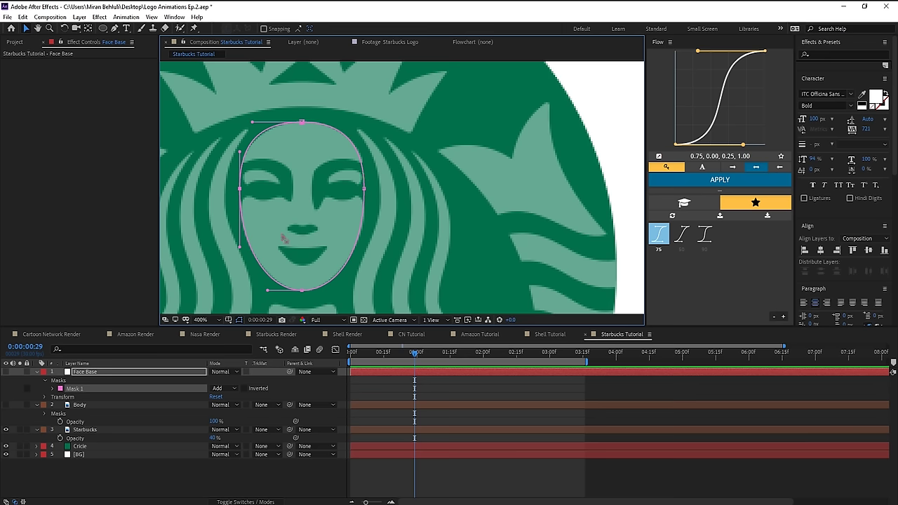
left_click(5, 372)
left_click(6, 372)
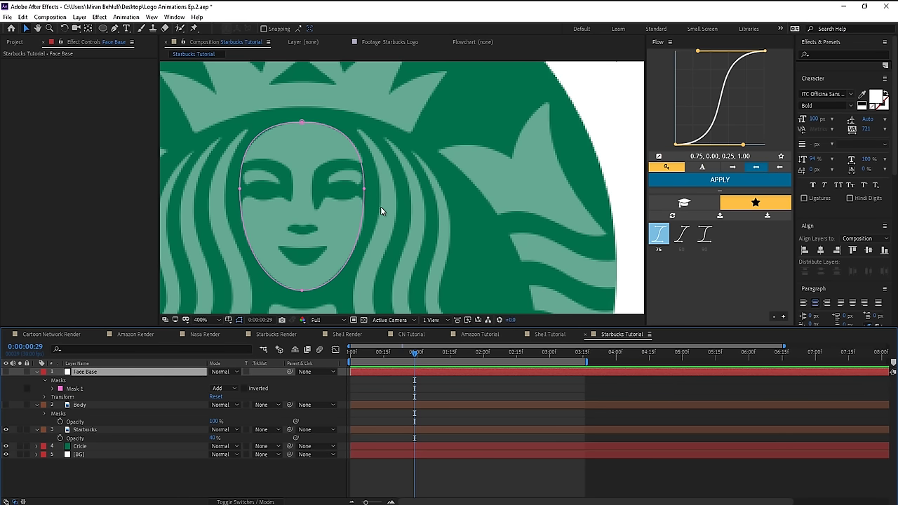
- Duplicate the Body layer and rename the copy as Eyes
left_click(70, 404)
key("ctrl+d")
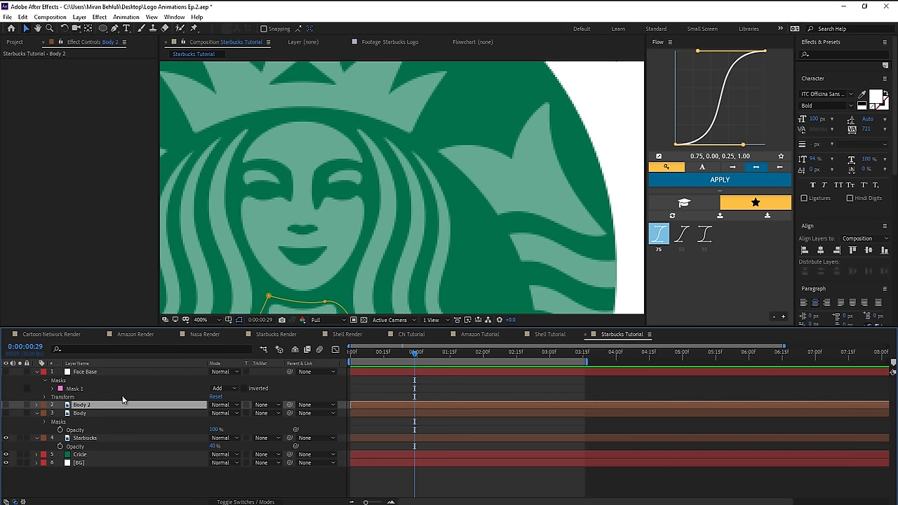
key("Return")
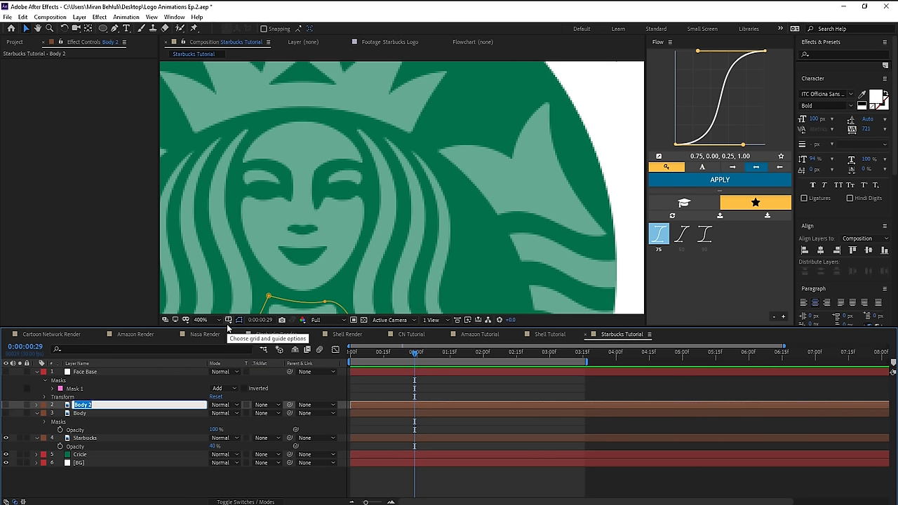
type("Eyes")
key("Return")
- Replace the copied body mask on the Eyes layer with a Pen tool mask around both eyes and eyebrows
double_click(269, 296)
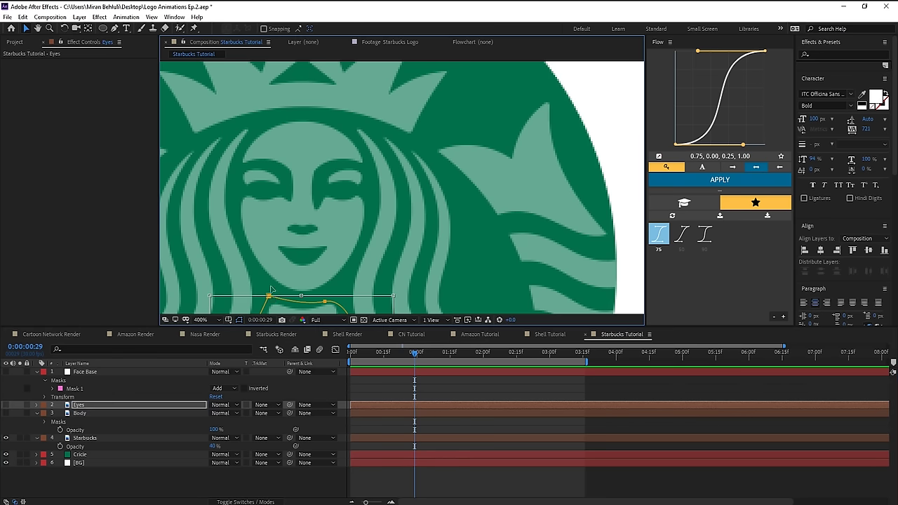
key("Delete")
key("q")
key("g")
left_click_drag(235, 160, 237, 156)
left_click(263, 144)
left_click_drag(366, 158, 371, 168)
left_click_drag(369, 205, 358, 210)
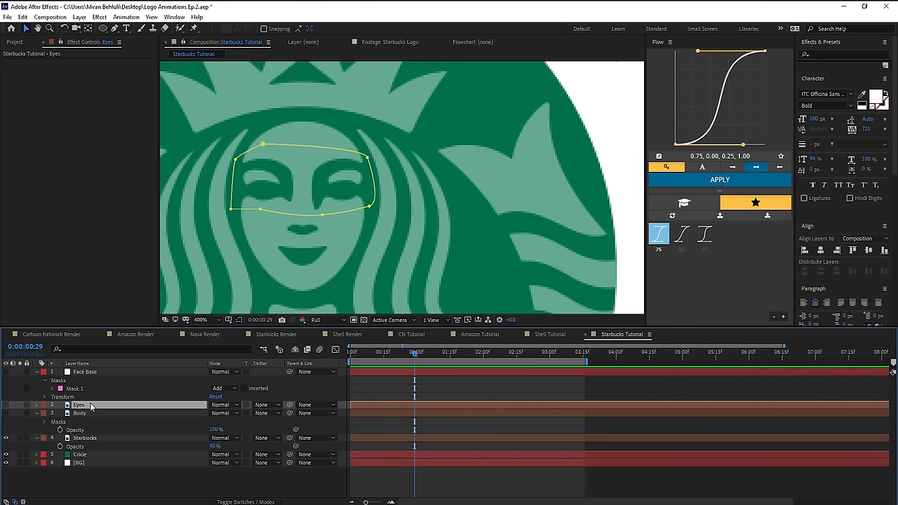
- Duplicate the Eyes layer to make Nose and Mouth layers, fitting each copy's mask around its facial feature
key("ctrl+d")
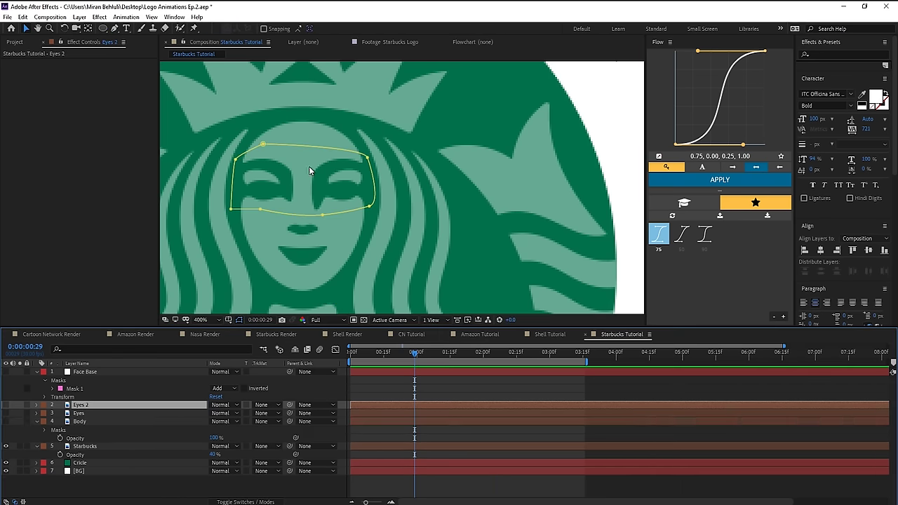
double_click(263, 144)
left_click_drag(266, 150, 267, 199)
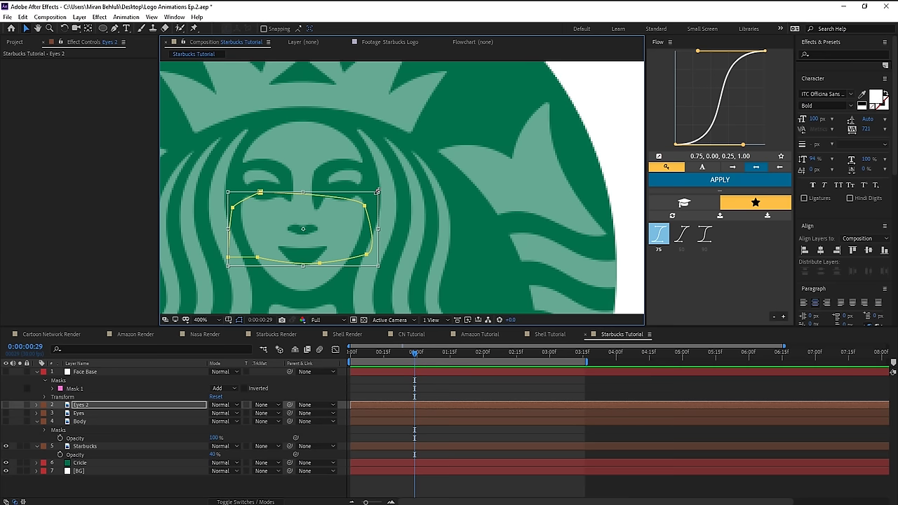
left_click_drag(377, 193, 338, 216)
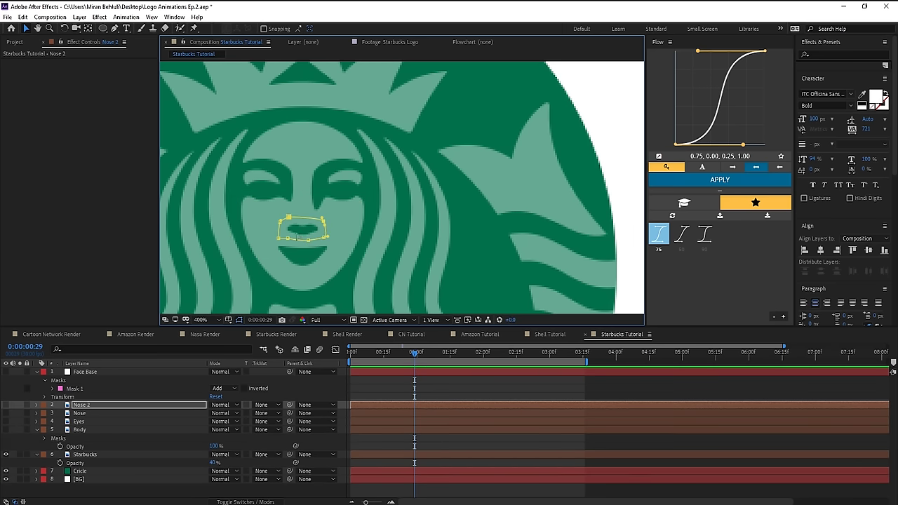
left_click_drag(301, 231, 337, 240)
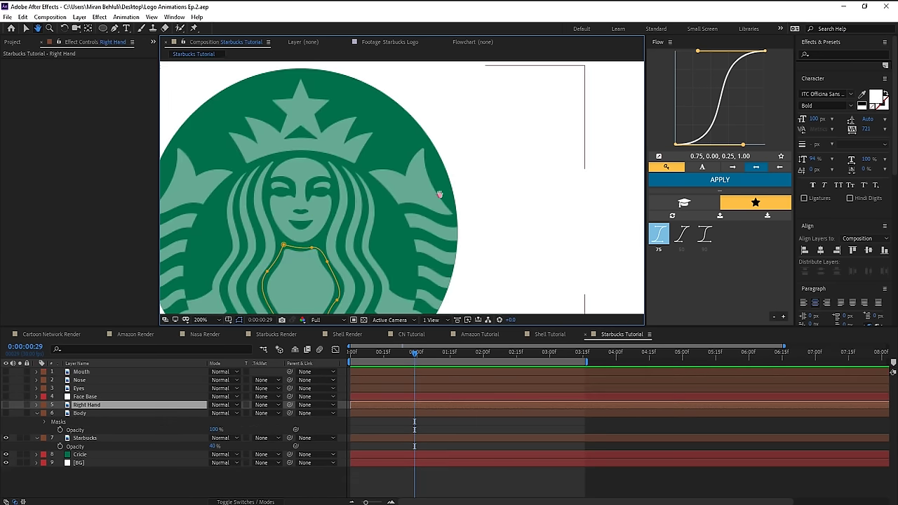
scroll(308, 208, "down", 3)
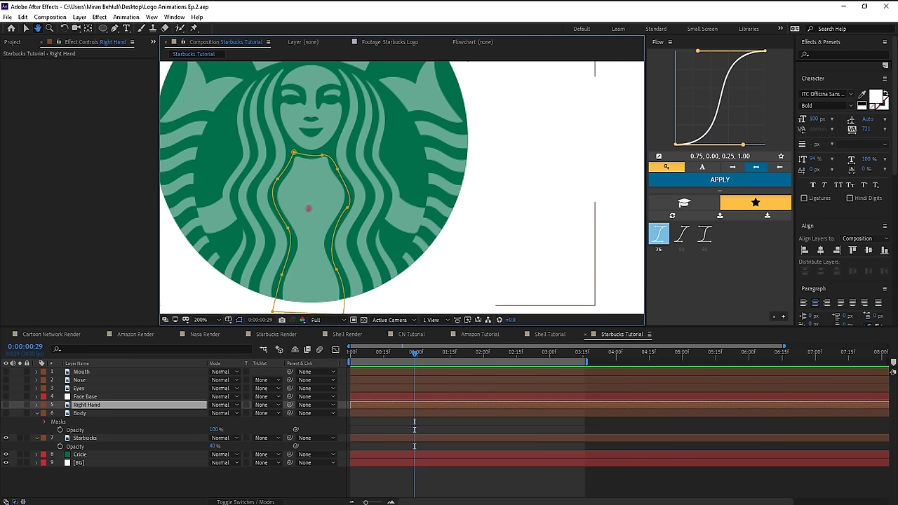
scroll(312, 216, "up", 3)
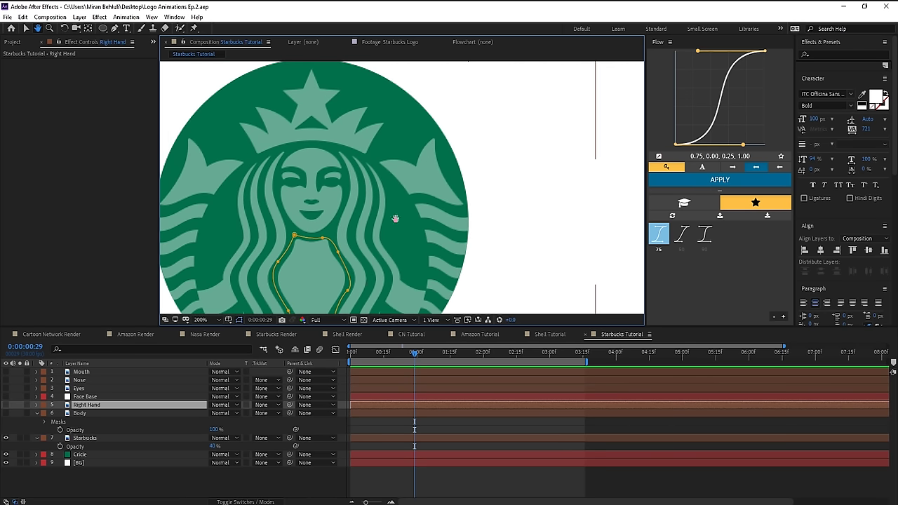
left_click_drag(277, 217, 357, 242)
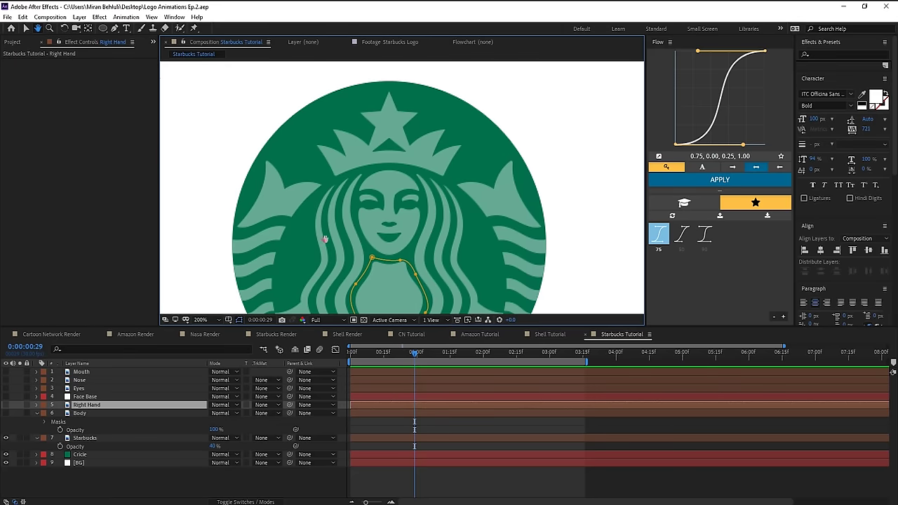
left_click_drag(425, 251, 379, 254)
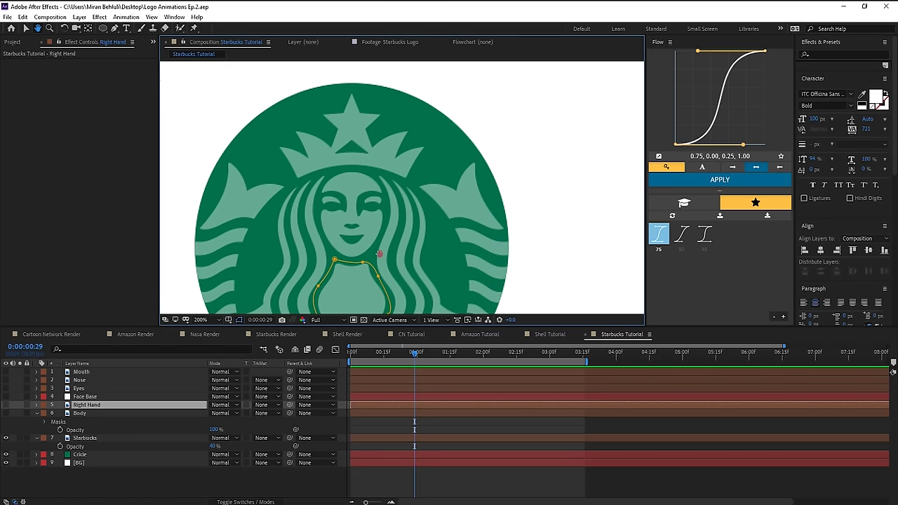
key("v")
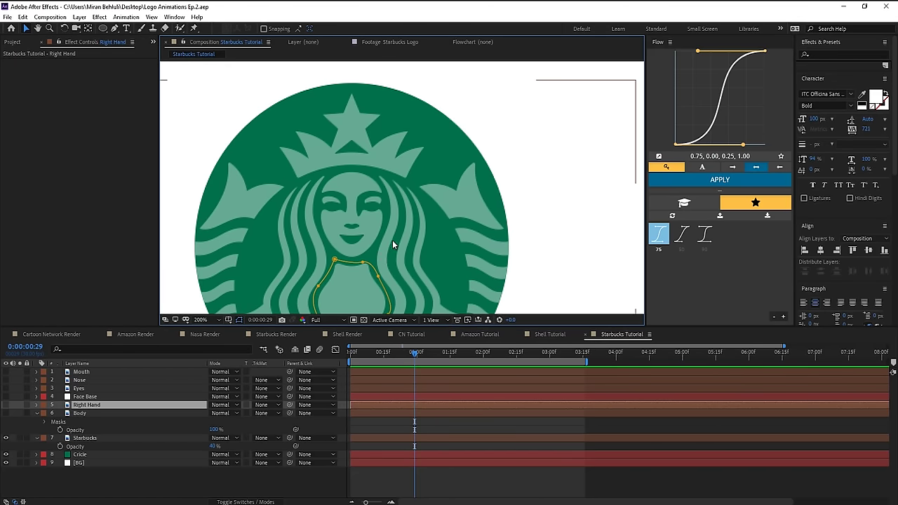
- Create a full-size star shape layer with the Star tool
left_click_drag(391, 241, 380, 180)
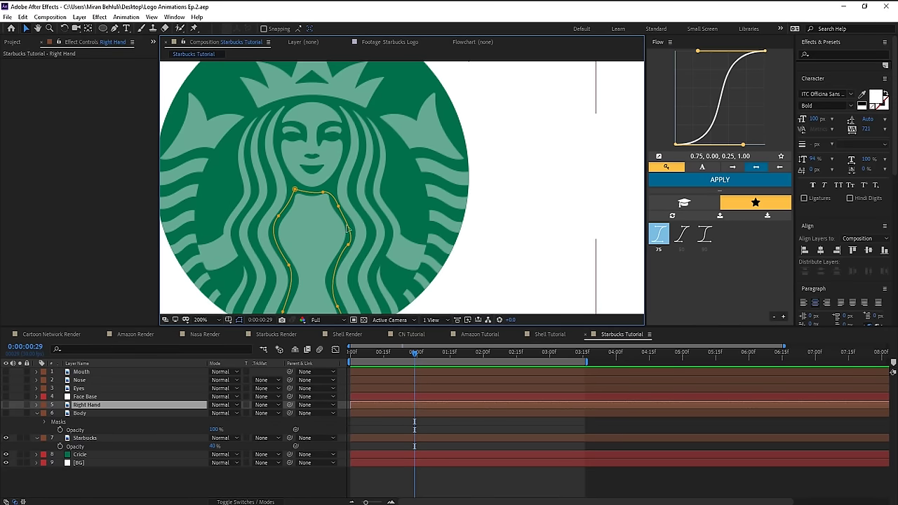
scroll(421, 160, "down", 1)
scroll(408, 184, "up", 1)
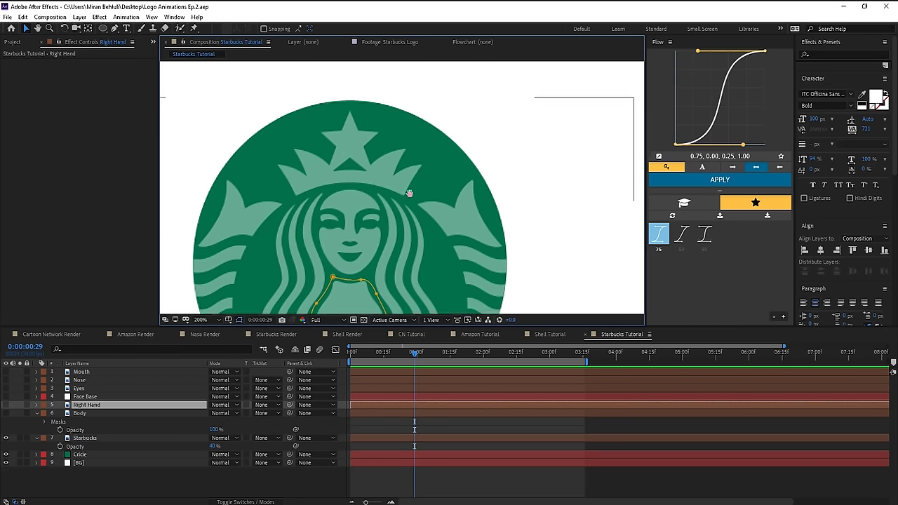
left_click_drag(409, 194, 390, 167)
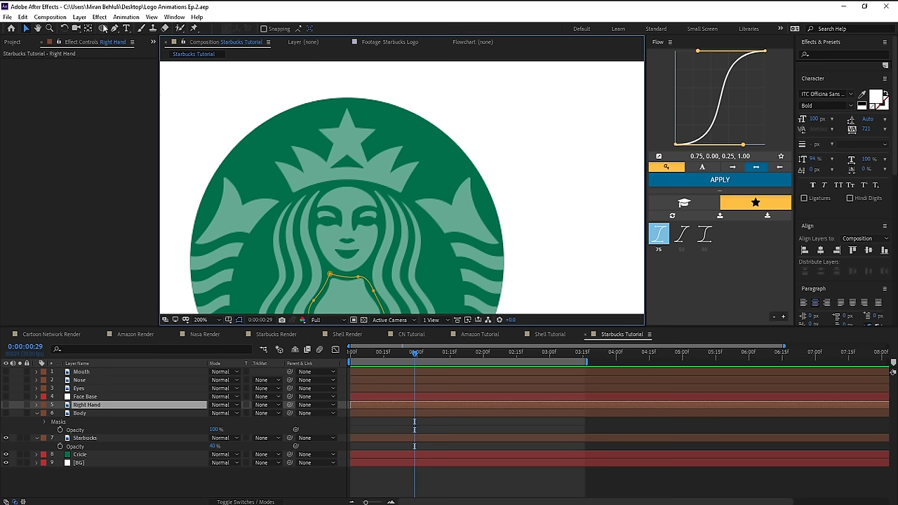
left_click_drag(104, 28, 141, 73)
left_click(144, 463)
left_click(154, 490)
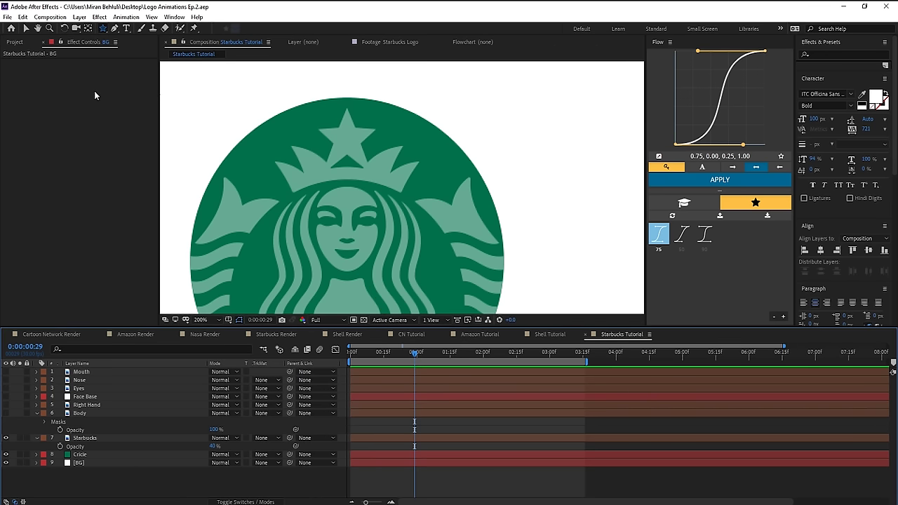
double_click(103, 29)
key("v")
scroll(412, 247, "down", 2)
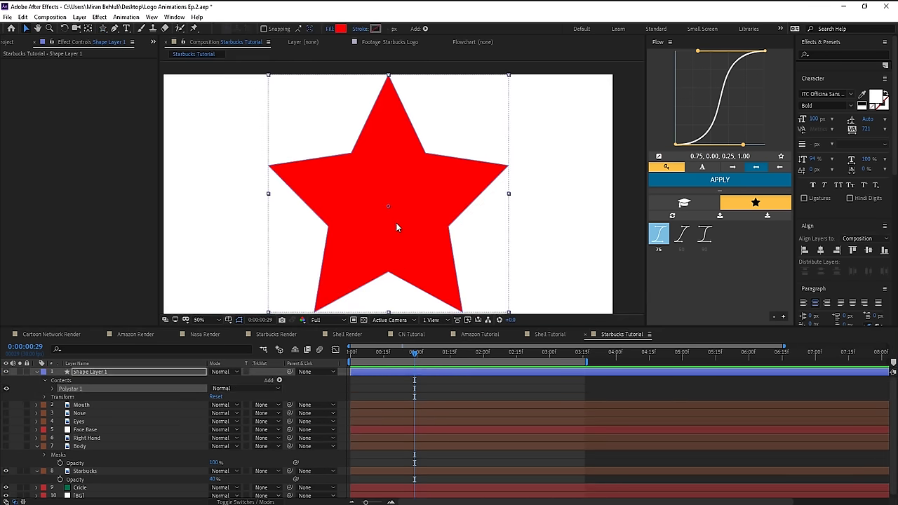
scroll(431, 241, "down", 2)
scroll(431, 242, "up", 3)
- Delete the stroke from the star shape layer's polystar group
left_click(51, 390)
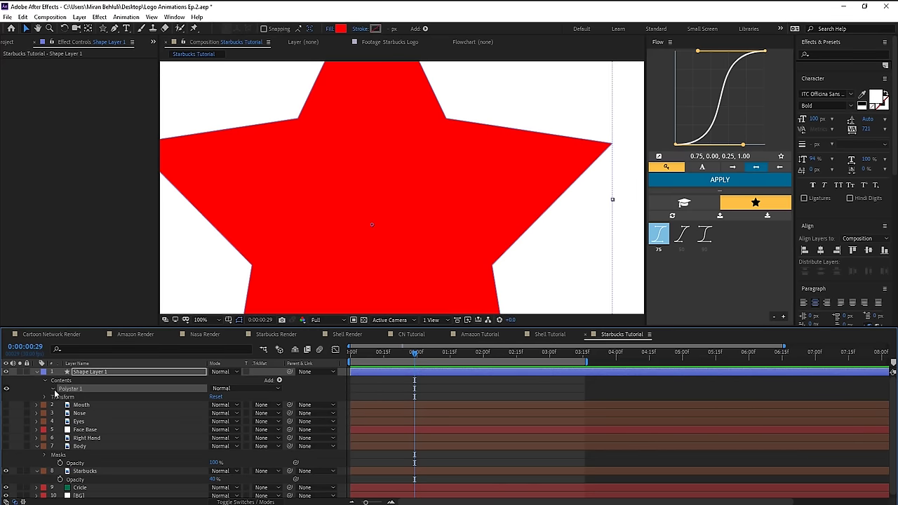
left_click(54, 389)
left_click(83, 414)
left_click(84, 407)
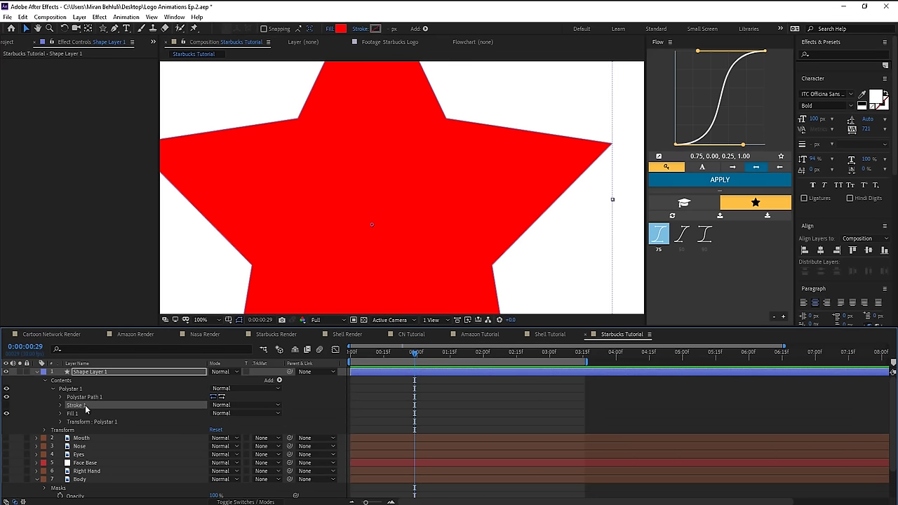
key("Delete")
- Set the star layer's opacity to 40% and scale it to 5.9%, placing it over the logo's star
key("t")
left_click_drag(214, 380, 186, 379)
key("s")
key("period")
left_click_drag(366, 171, 367, 117)
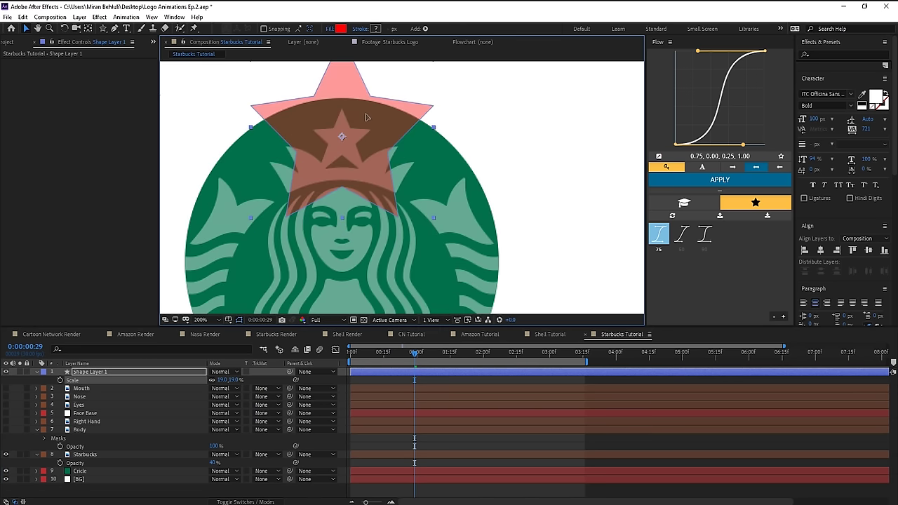
left_click_drag(220, 380, 197, 390)
scroll(344, 185, "up", 1)
left_click_drag(289, 139, 371, 227)
- Convert the star layer's polystar path to a Bezier path
double_click(37, 371)
left_click(45, 380)
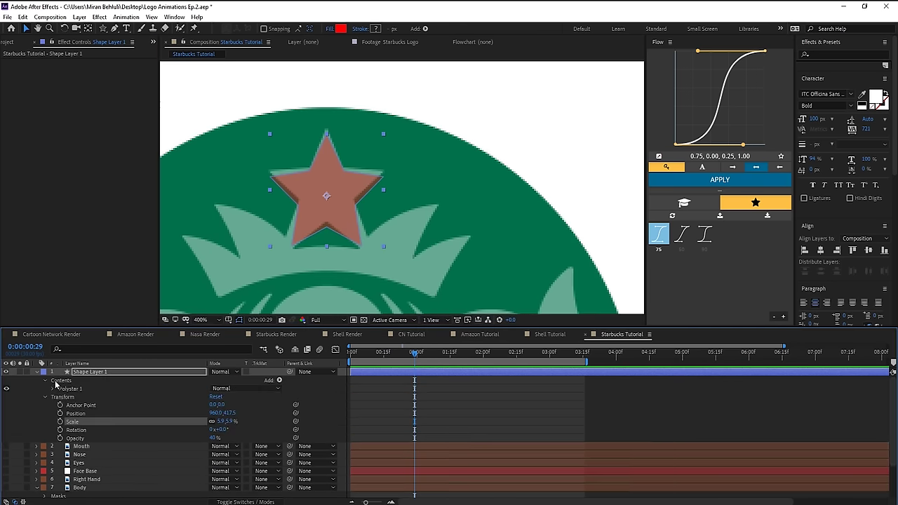
left_click(53, 389)
right_click(84, 397)
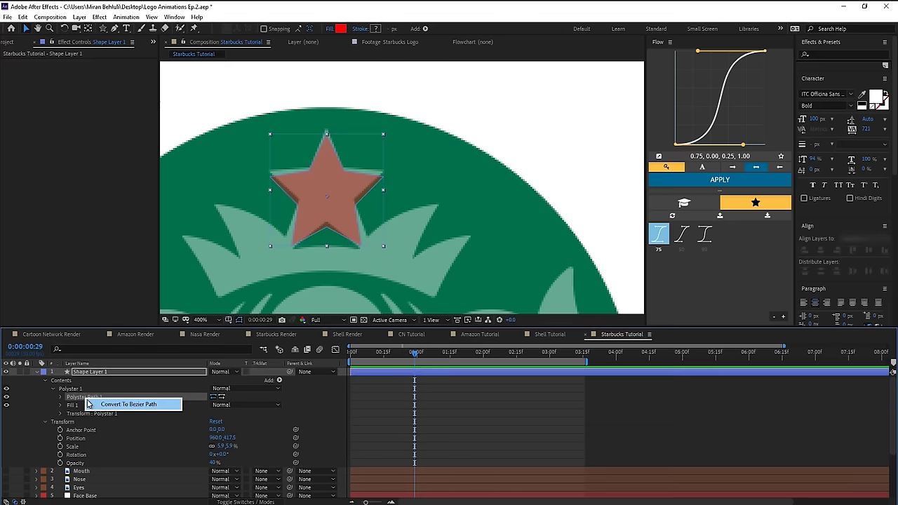
left_click(128, 404)
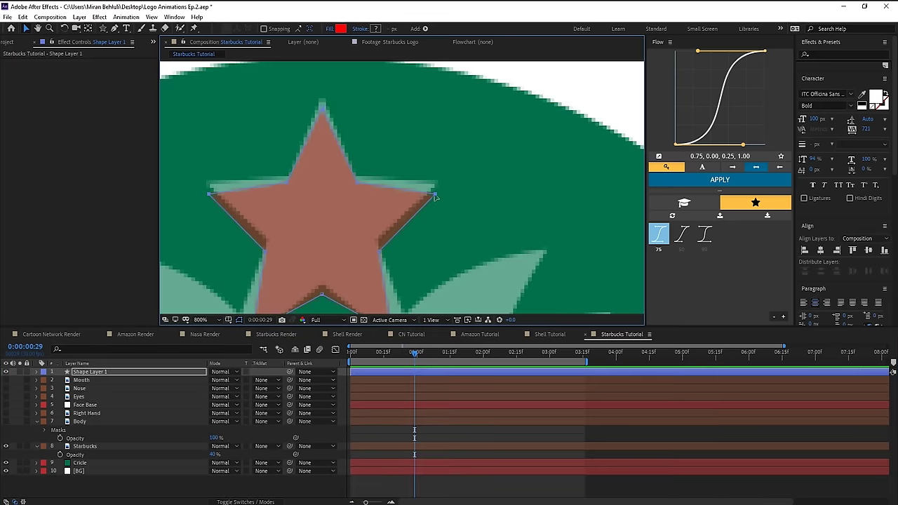
- Adjust the star path's tips and inner points to match the outline of the logo's star
left_click_drag(435, 197, 435, 185)
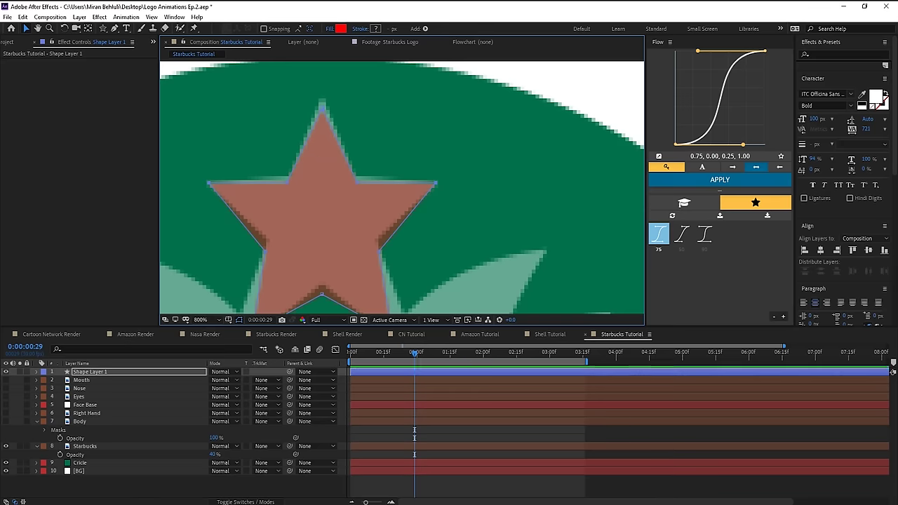
left_click_drag(322, 108, 322, 101)
left_click_drag(270, 180, 377, 211)
left_click_drag(321, 305, 323, 213)
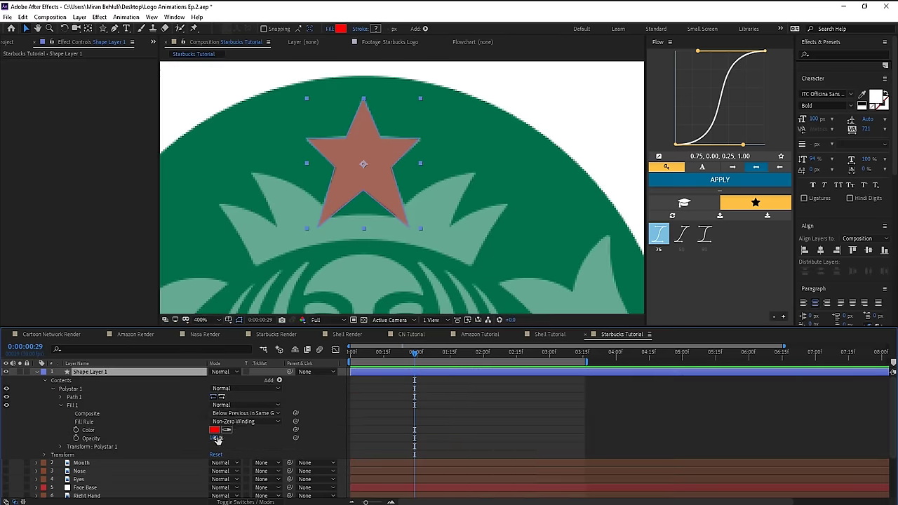
- Set the star's fill color to white (FFFFFF)
left_click(215, 429)
left_click_drag(567, 357, 391, 205)
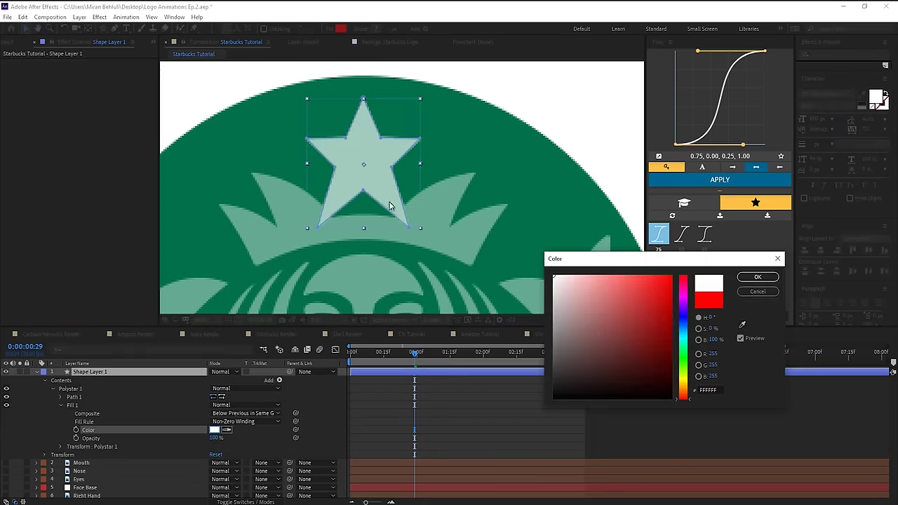
left_click(765, 277)
- Rename the star shape layer as Star and hide it
key("Return")
type("Star")
key("Return")
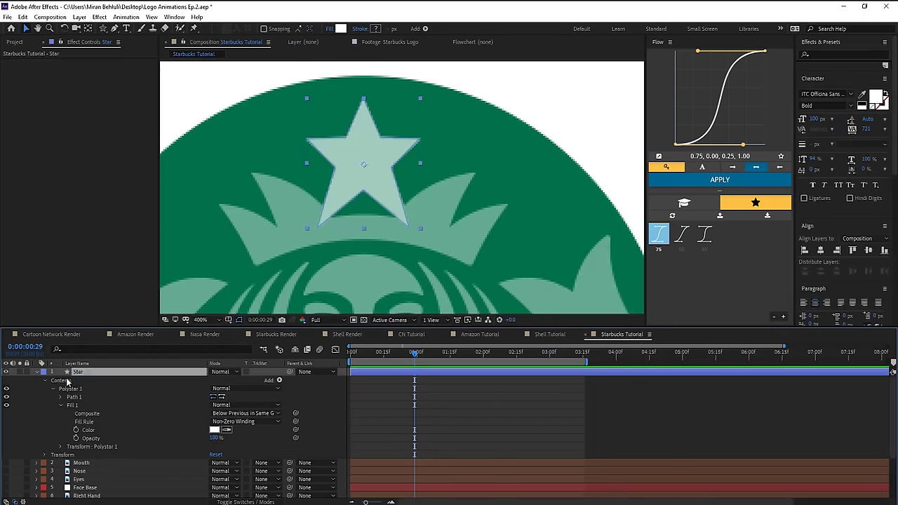
left_click(6, 372)
left_click(36, 372)
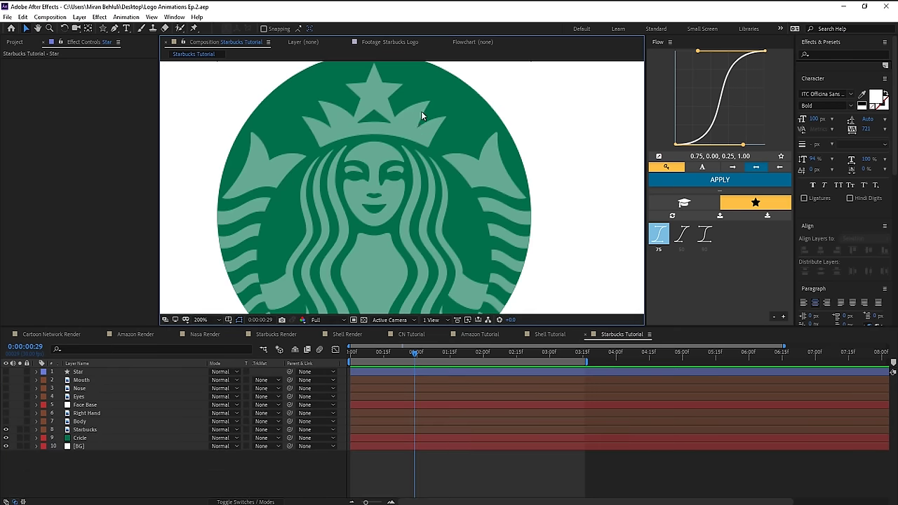
- Duplicate the Cricle layer and rename the copy as Crown Spike Big
left_click(99, 438)
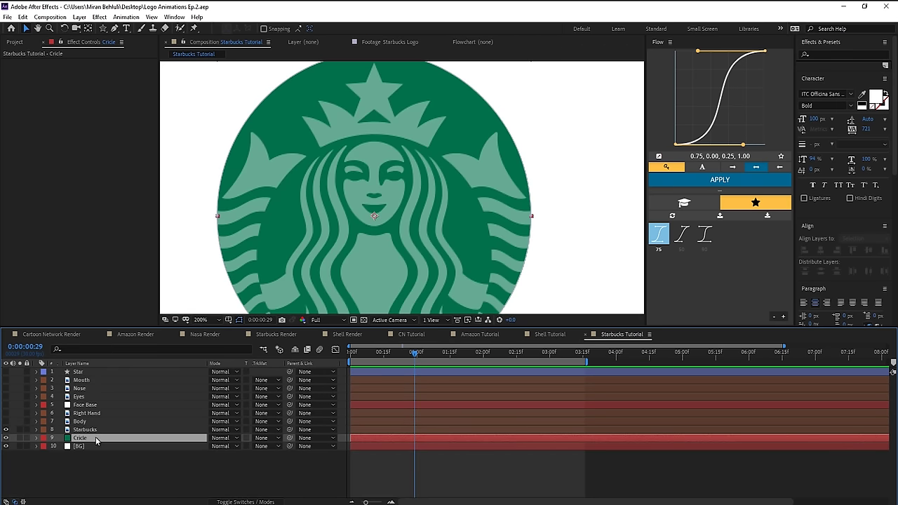
key("ctrl+d")
key("Return")
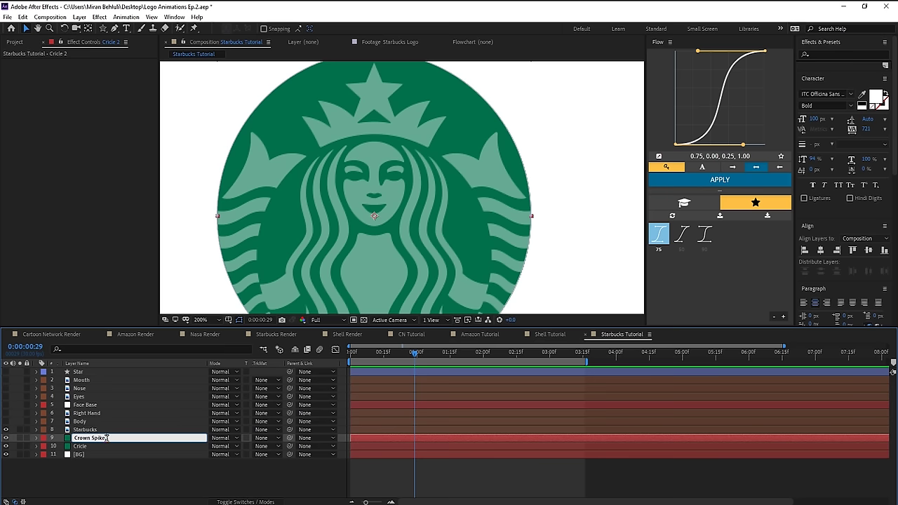
key("Return")
- Change the Crown Spike Big layer's solid color to white, creating a new solid for this layer only
left_click(79, 17)
left_click(77, 33)
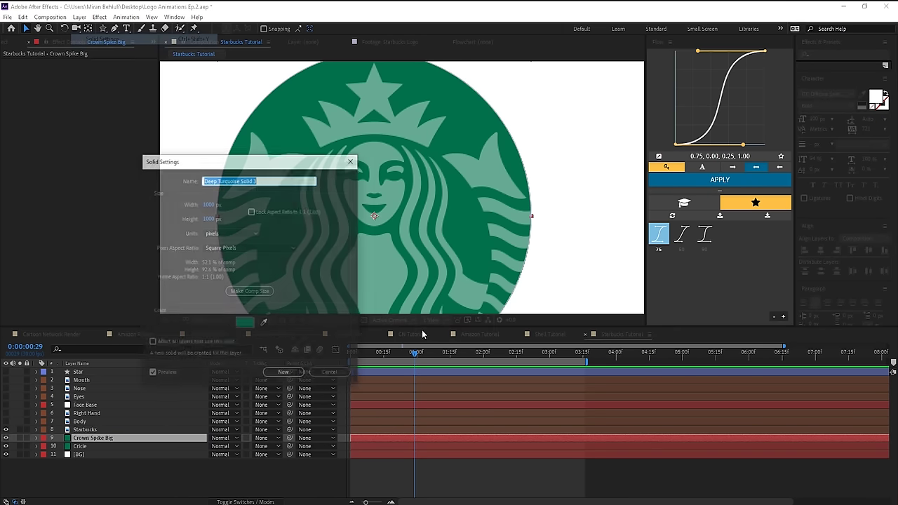
left_click(244, 322)
left_click(556, 271)
left_click(759, 279)
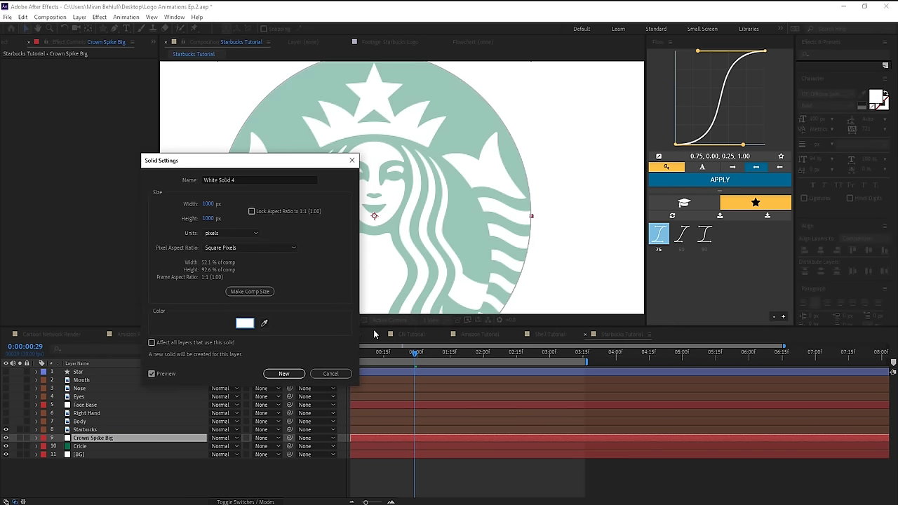
left_click(284, 373)
- Draw a curved Pen tool mask on Crown Spike Big around the large crown spike just right of the star
scroll(423, 99, "up", 1)
key("g")
left_click(404, 174)
left_click_drag(436, 106, 448, 94)
left_click_drag(354, 162, 340, 164)
left_click(354, 162)
left_click(437, 106)
left_click_drag(448, 94, 388, 107)
left_click(126, 437)
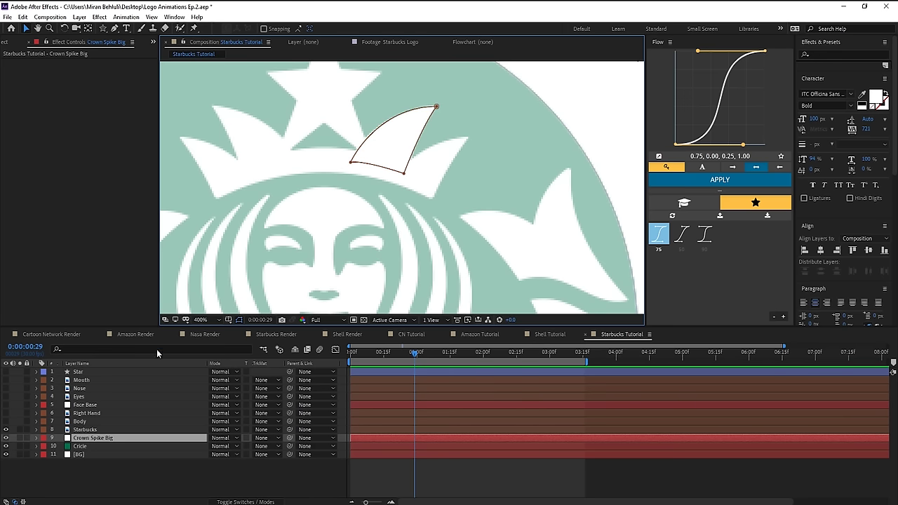
- Try rotating the Crown Spike Big layer around its central anchor point
key("v")
scroll(435, 232, "down", 1)
left_click_drag(436, 231, 426, 177)
scroll(427, 178, "down", 2)
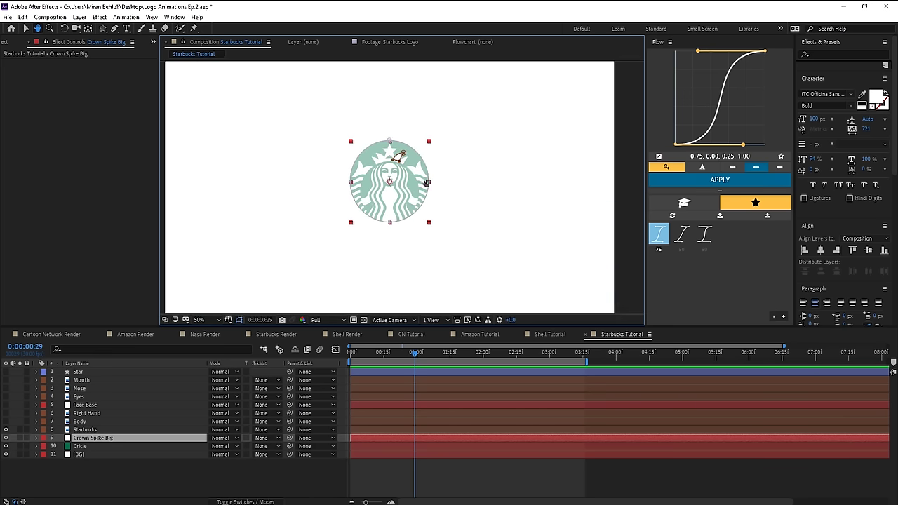
scroll(426, 182, "up", 2)
key("comma")
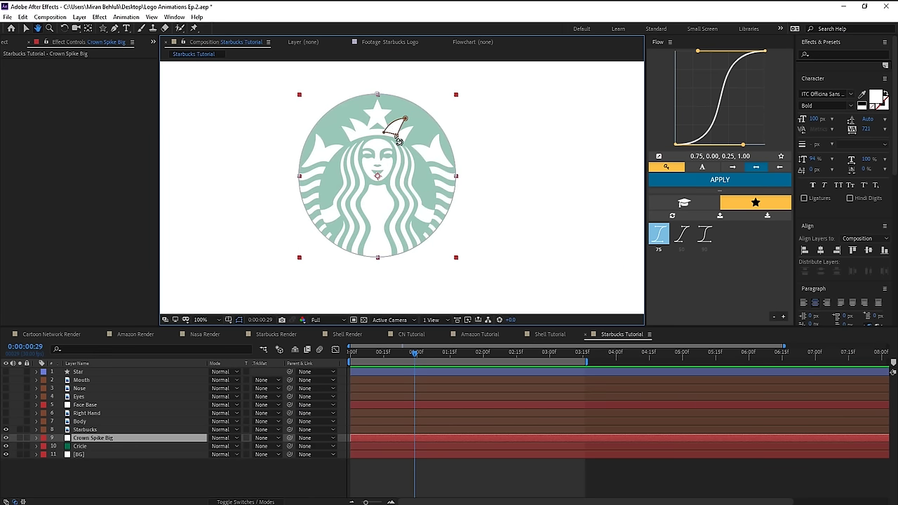
key("w")
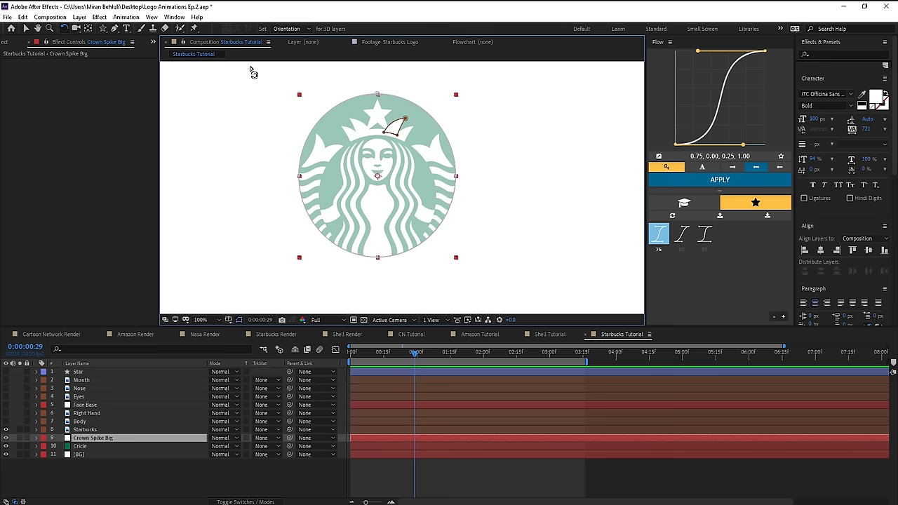
left_click_drag(397, 133, 431, 174)
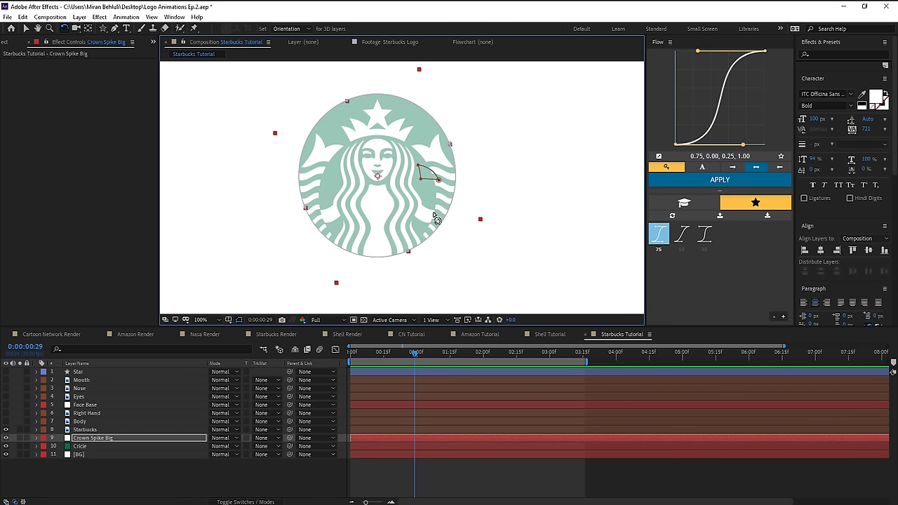
left_click_drag(435, 219, 403, 143)
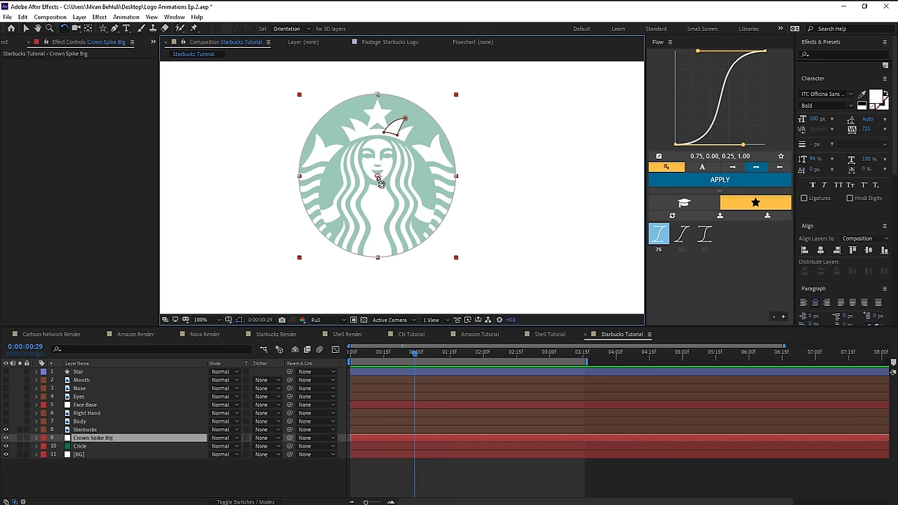
- Move the Crown Spike Big layer's anchor point straight down below the siren's chin and test the rotation
key("y")
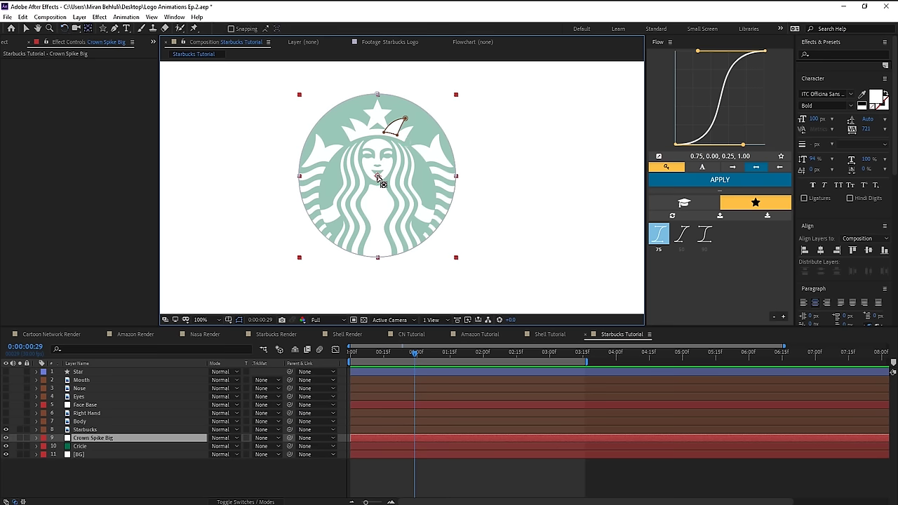
left_click_drag(377, 178, 378, 204)
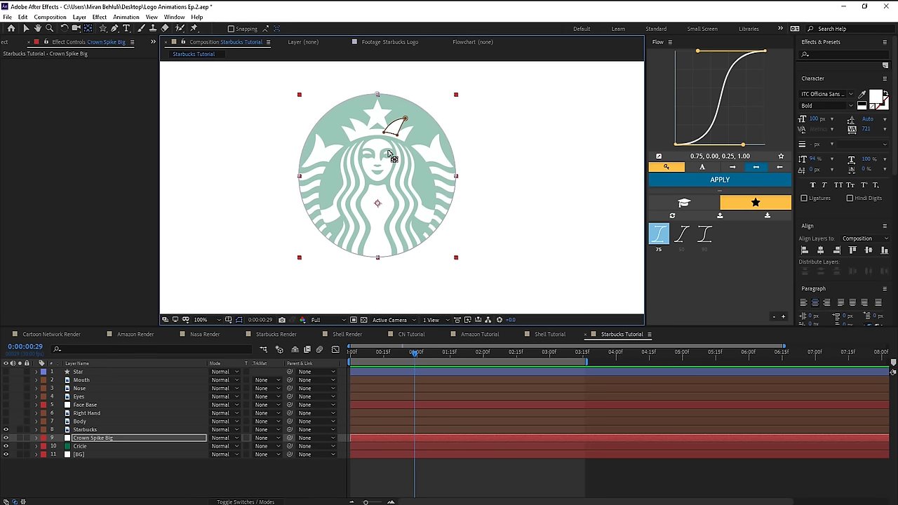
key("w")
left_click_drag(396, 137, 427, 245)
key("ctrl+z")
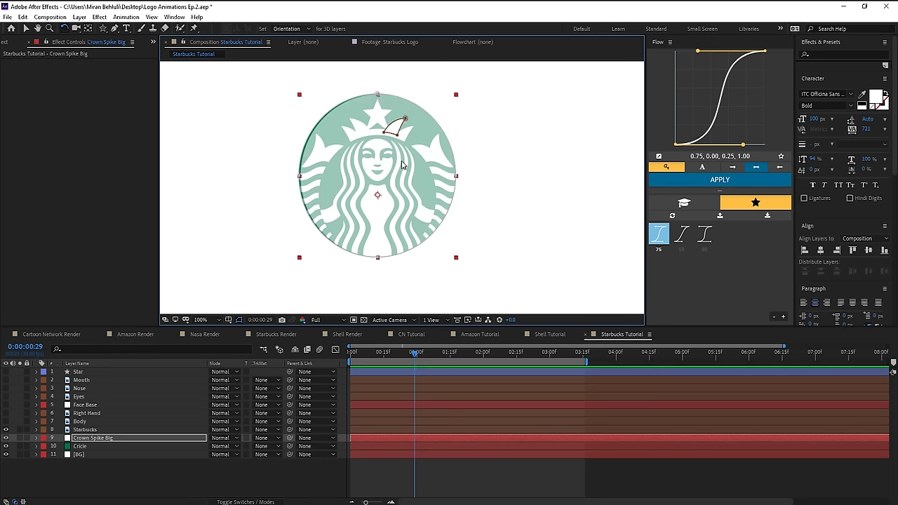
- Duplicate the Crown Spike Big layer and rename the copy as Crown Spike Small
scroll(396, 131, "up", 1)
key("ctrl+d")
key("v")
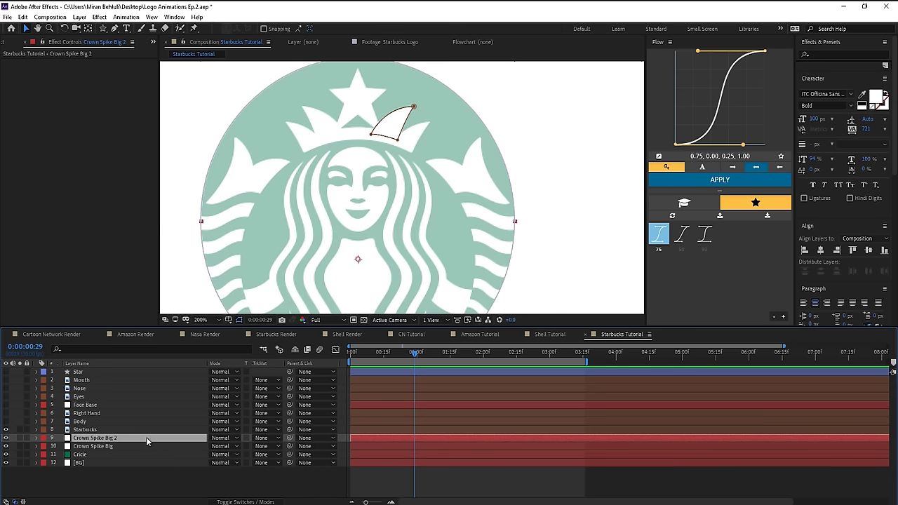
key("Return")
type("Crown Spike Small")
key("Return")
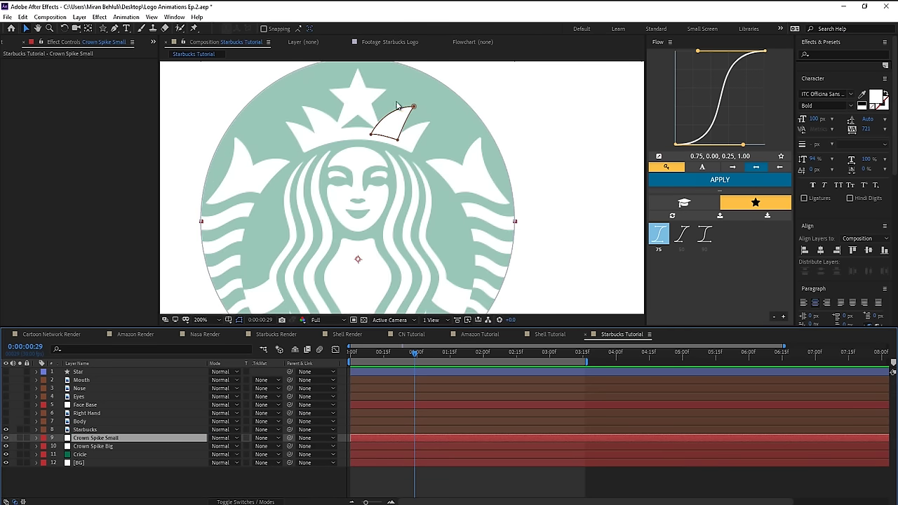
- Shrink, rotate and move the Crown Spike Small mask to fit the small crown spike, refine its tip point and save the project
scroll(393, 122, "up", 1)
left_click_drag(394, 226, 391, 226)
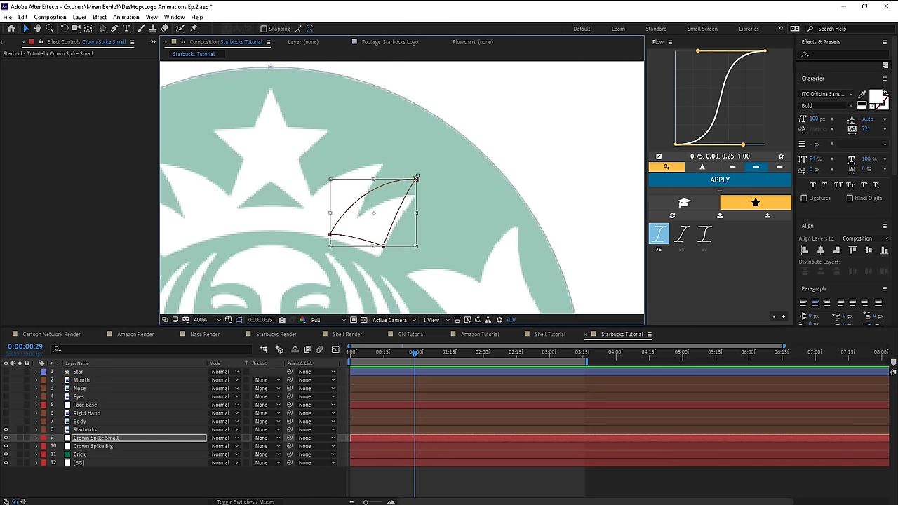
left_click_drag(415, 179, 401, 201)
left_click_drag(367, 225, 395, 221)
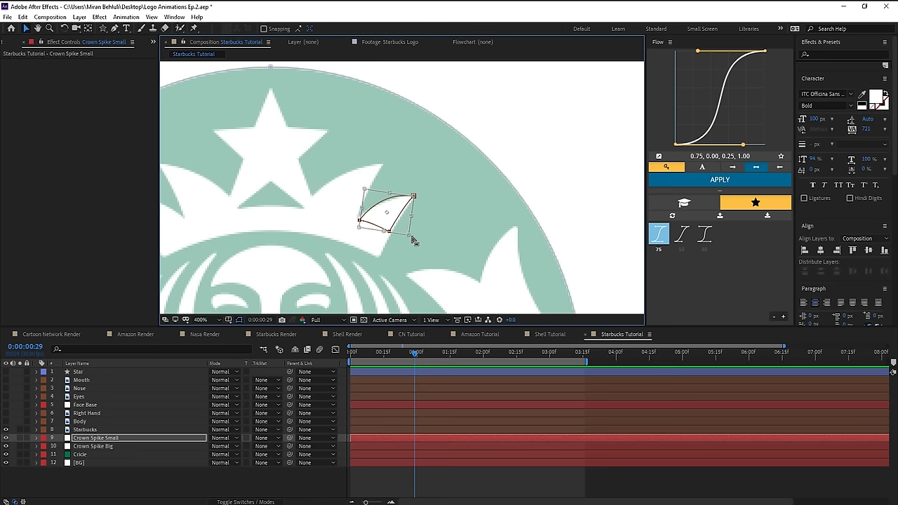
key("Return")
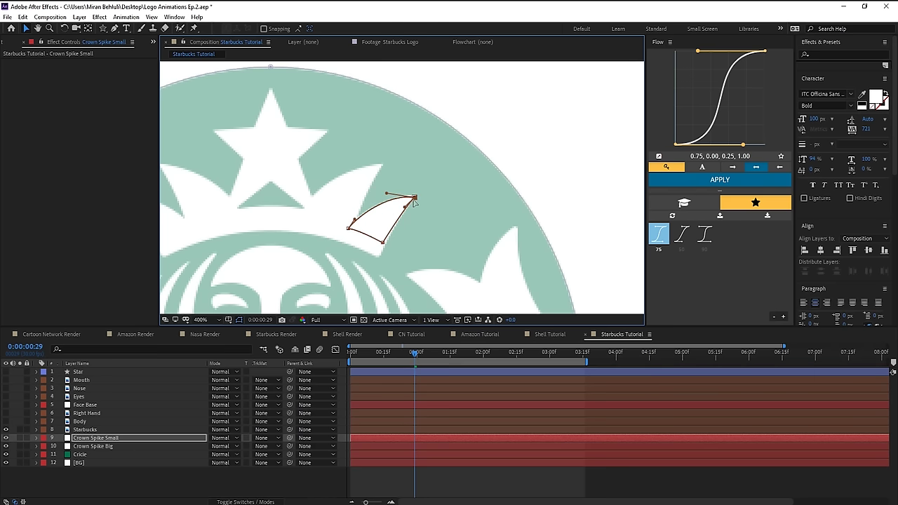
left_click_drag(415, 197, 414, 198)
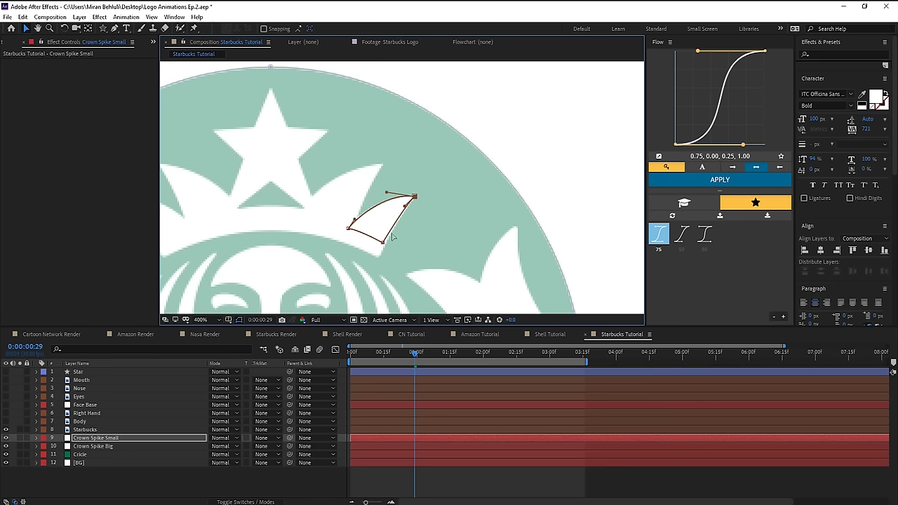
left_click_drag(447, 299, 445, 221)
scroll(445, 220, "down", 1)
key("ctrl+s")
left_click(199, 483)
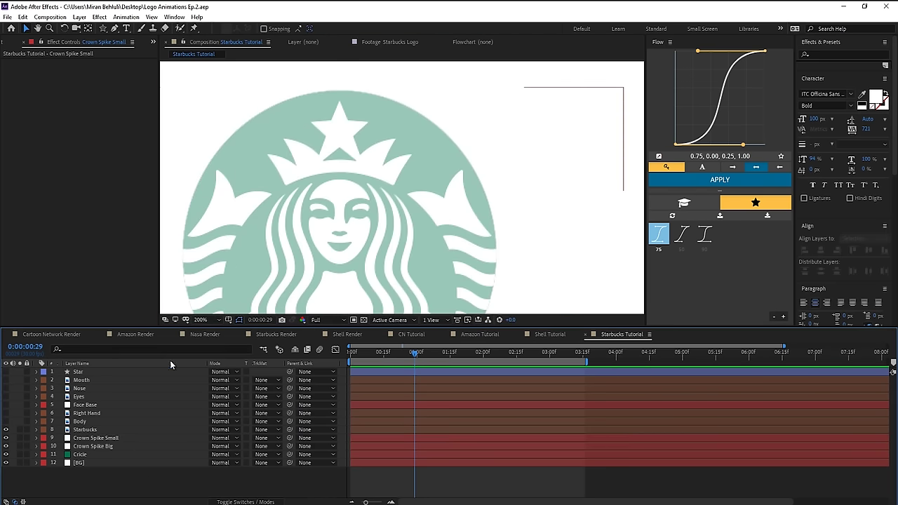
- Duplicate the Crown Spike Big layer, place the copy beneath both spike layers and rename it Crown Base
left_click(112, 446)
key("ctrl+d")
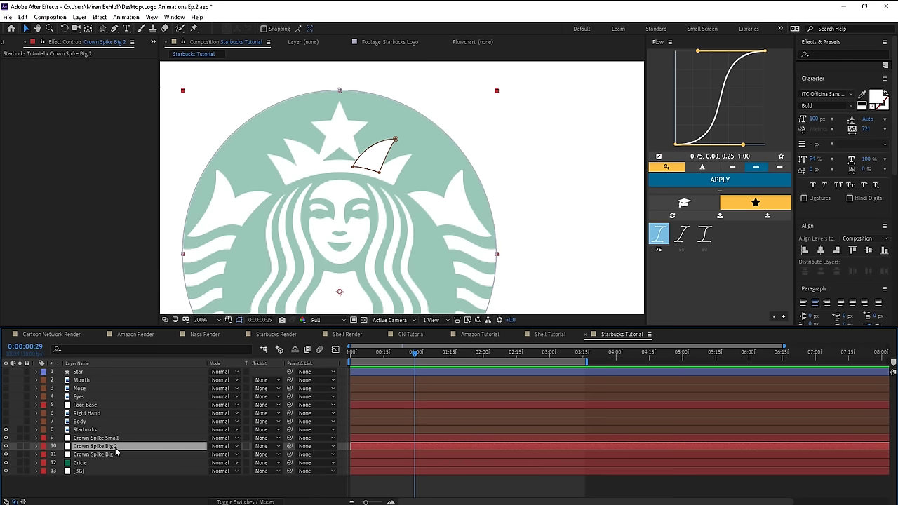
key("ctrl+bracketright")
key("Return")
type("Crown Base")
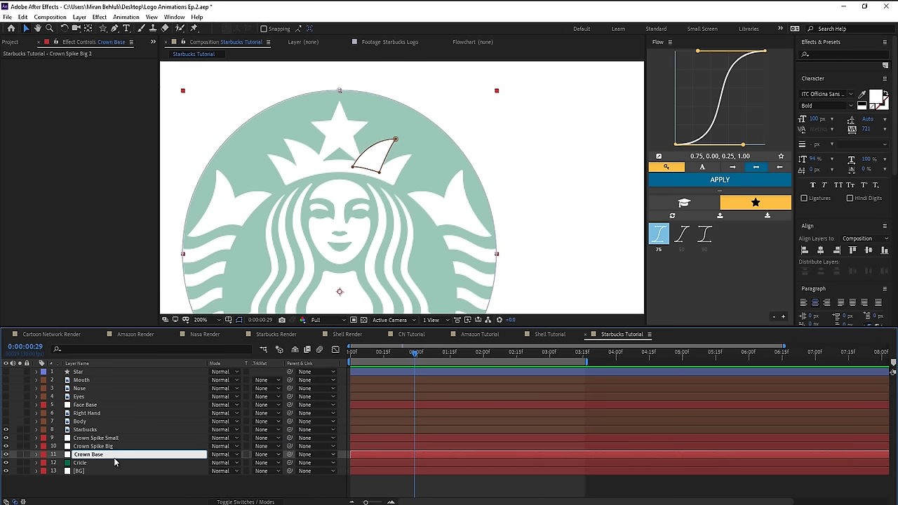
key("Return")
- Delete Mask 1 from both the Crown Spike Small and Crown Spike Big layers
left_click(105, 446)
left_click(105, 438, "ctrl")
key("m")
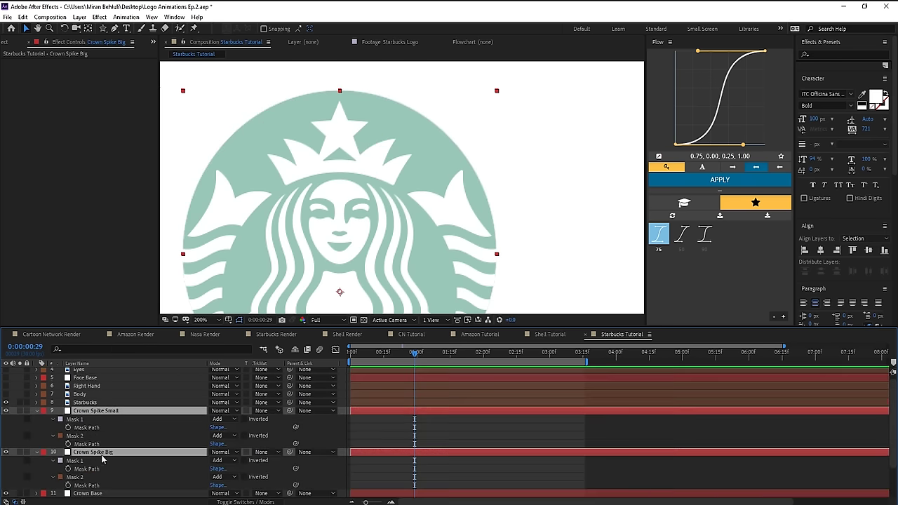
left_click(92, 420)
left_click(90, 461, "ctrl")
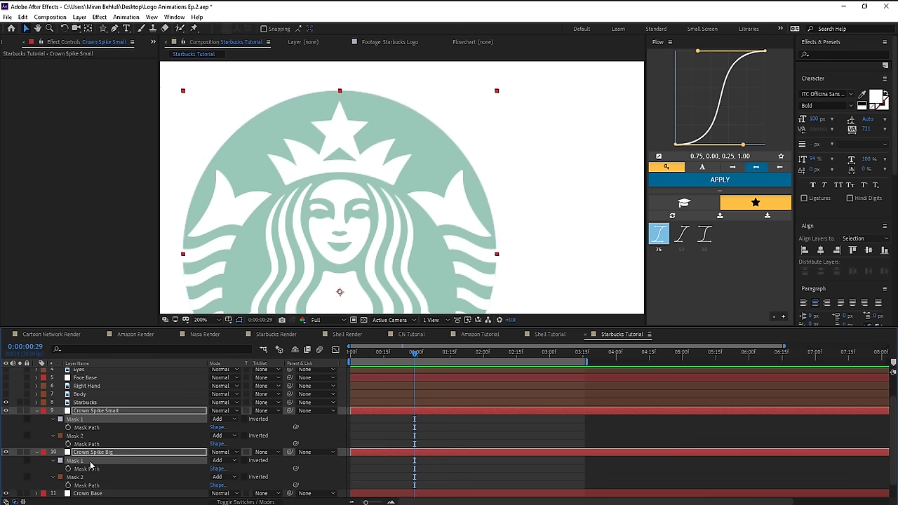
key("Delete")
- Scale Crown Base's circular Mask 1 down so its upper edge meets the top of the crown band
left_click(90, 477)
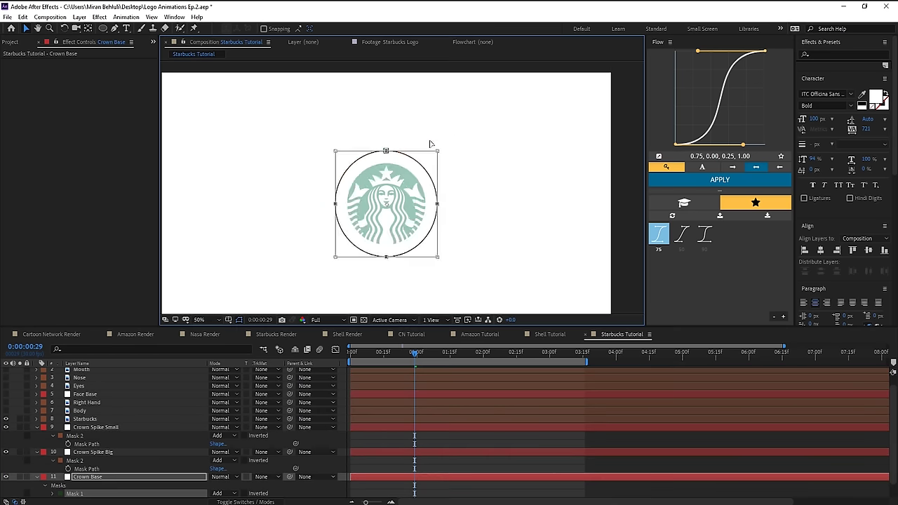
left_click_drag(429, 142, 403, 165)
scroll(387, 209, "up", 4)
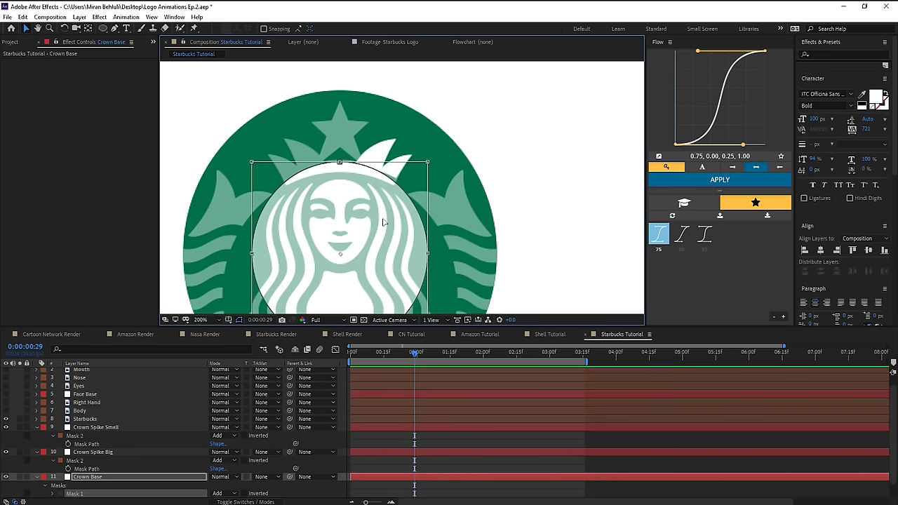
- Duplicate Mask 1 on Crown Base and set the copy's mask mode to Subtract
scroll(87, 484, "down", 1)
left_click(86, 477)
key("ctrl+d")
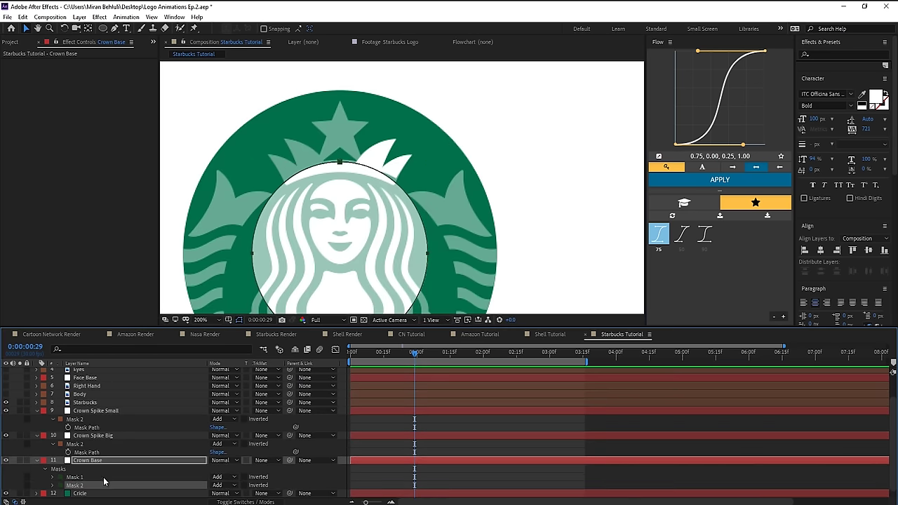
scroll(104, 481, "down", 1)
left_click(223, 476)
left_click(235, 424)
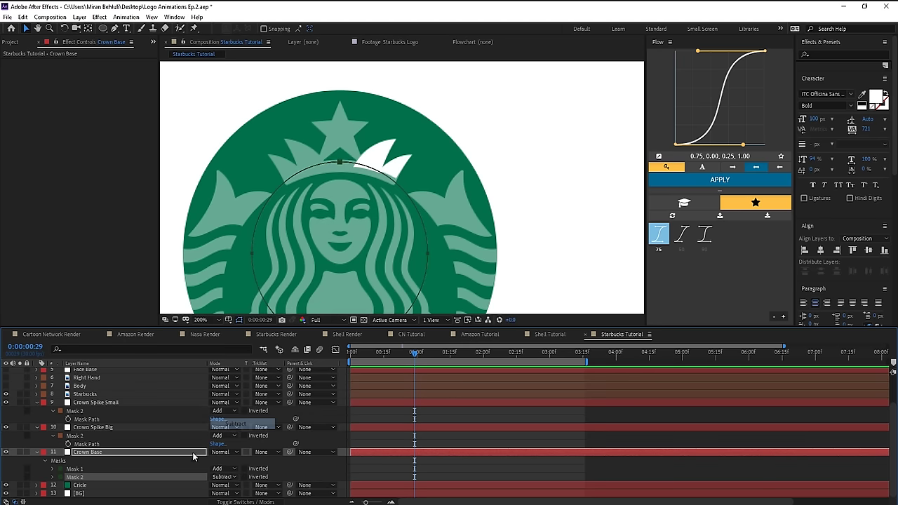
- Reveal all mask properties of Crown Base and set Mask 2's expansion to -13 pixels to form a ring
left_click(117, 452)
key("m")
key("m")
key("m")
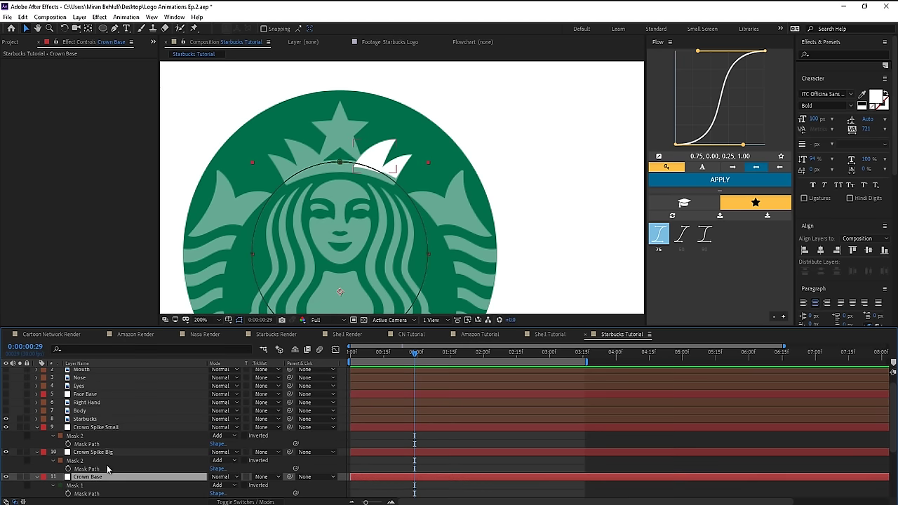
key("m")
key("m")
scroll(161, 474, "down", 4)
left_click_drag(212, 476, 207, 484)
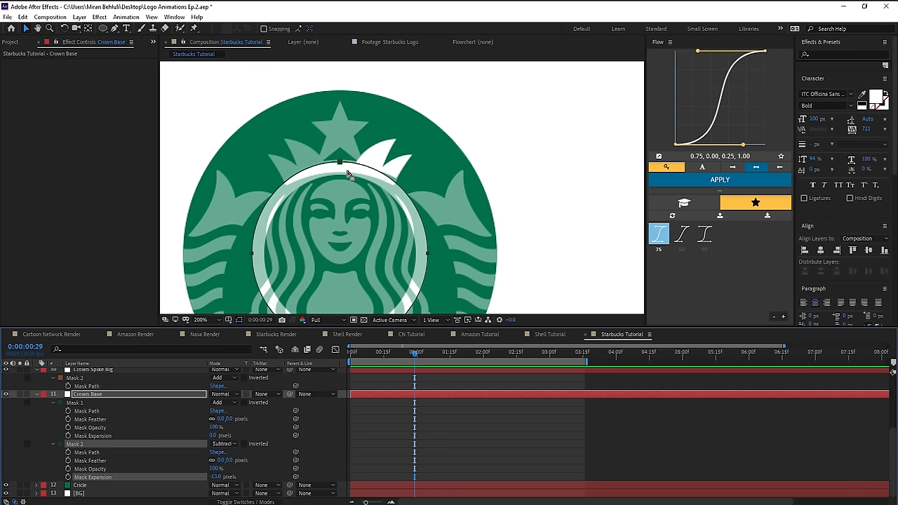
- Enlarge both Crown Base circle masks to follow the crown band's curve and set Mask 1's expansion to 1 pixel
double_click(342, 172)
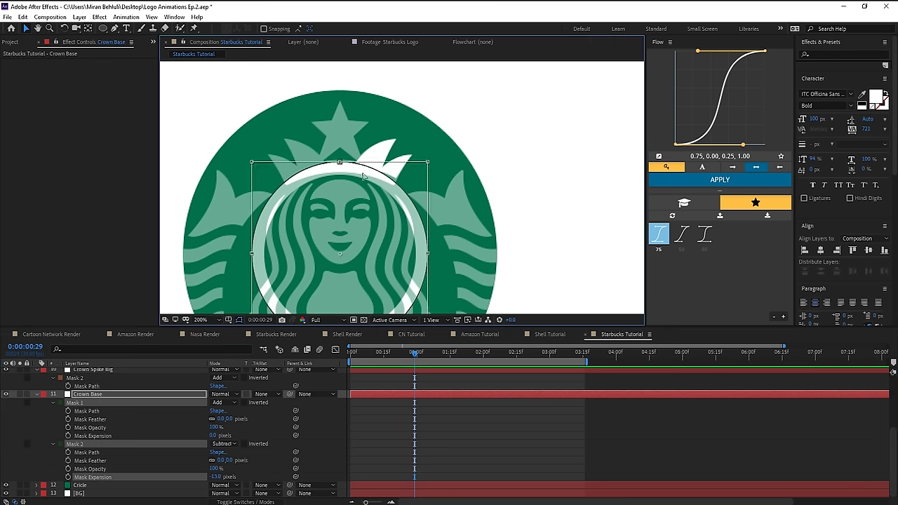
left_click_drag(427, 162, 458, 159)
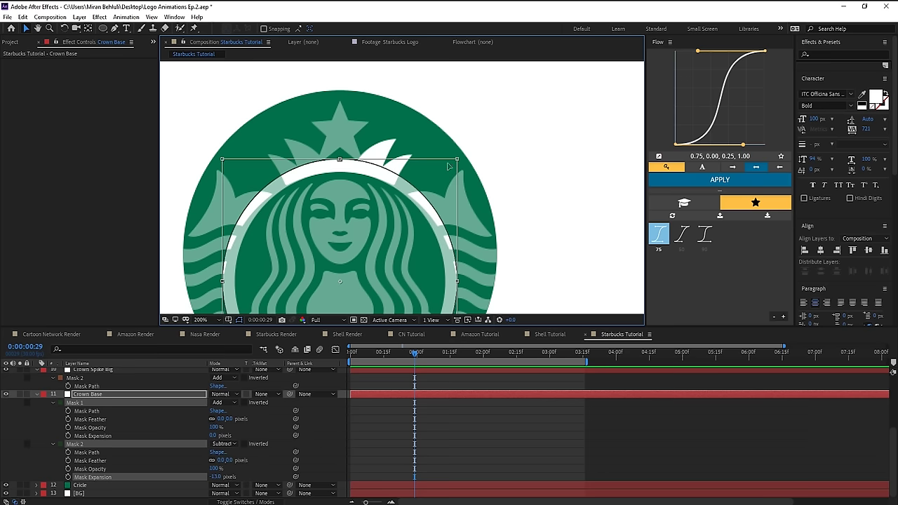
scroll(449, 167, "down", 1)
left_click_drag(408, 245, 417, 254)
scroll(414, 252, "up", 1)
left_click_drag(363, 309, 362, 290)
left_click_drag(221, 436, 223, 440)
left_click_drag(226, 425, 223, 461)
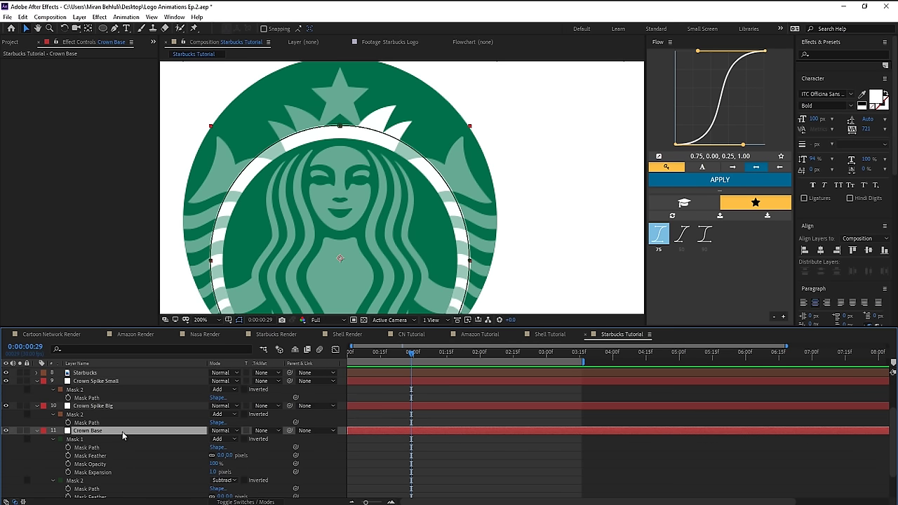
- Show the opacity of Crown Base and solo the Crown Base and BG layers
scroll(448, 282, "down", 3)
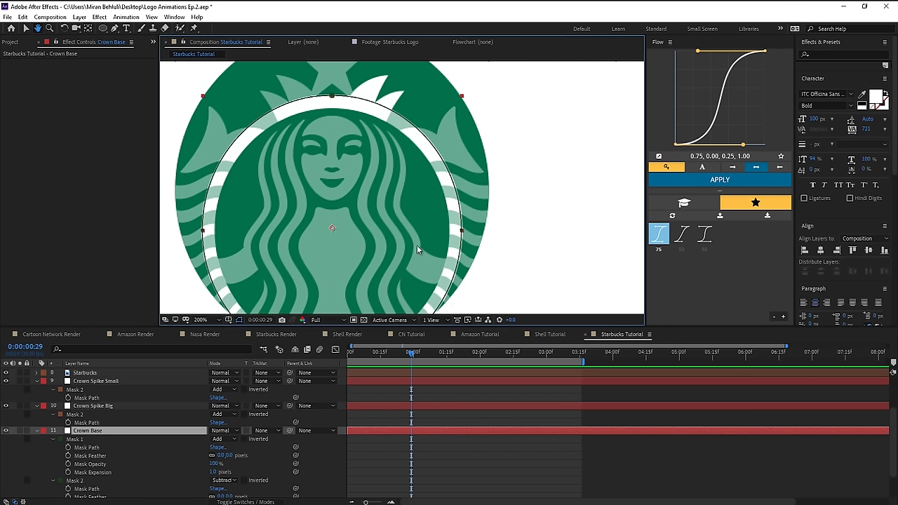
scroll(421, 197, "up", 2)
scroll(396, 199, "down", 2)
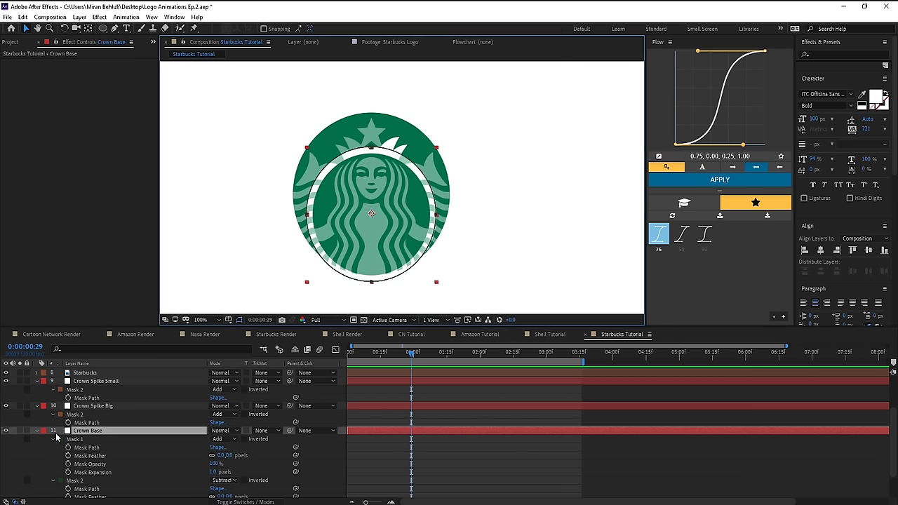
key("t")
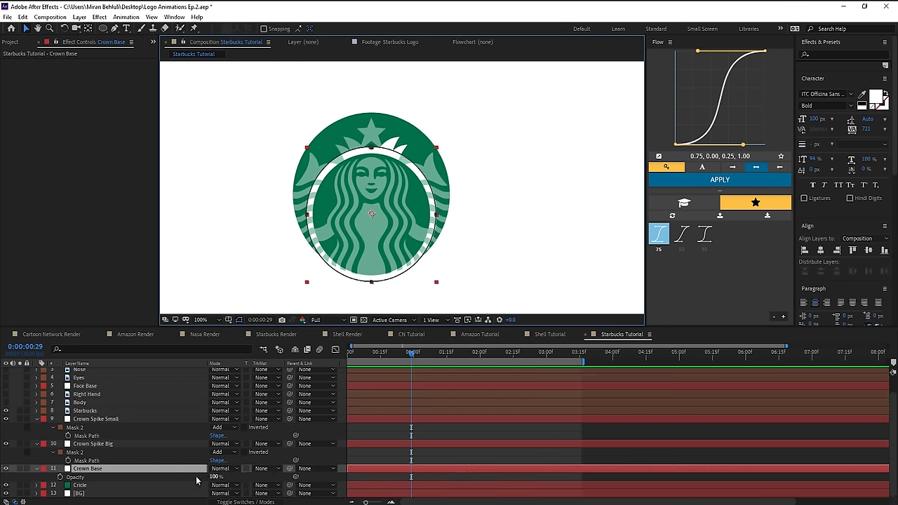
left_click(20, 468)
left_click(84, 493)
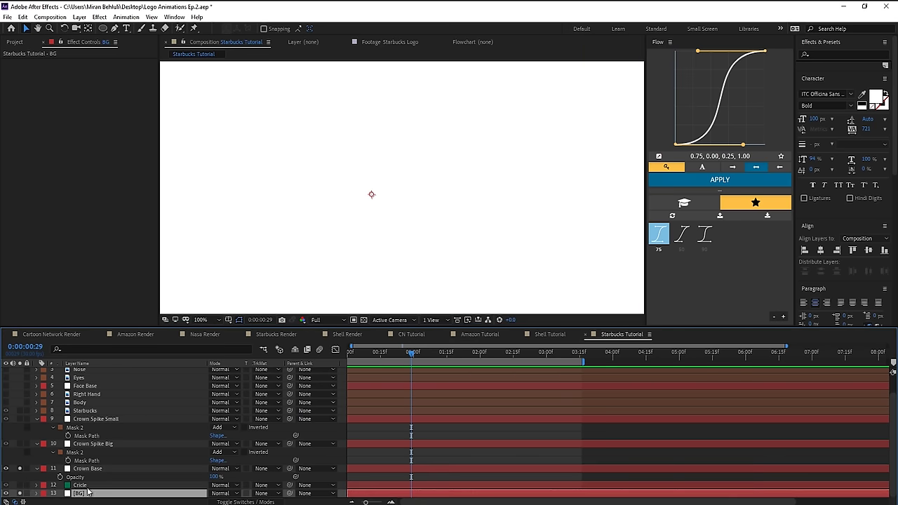
- Change the BG layer's solid color to black (000000) as a new solid
left_click(79, 17)
left_click(91, 38)
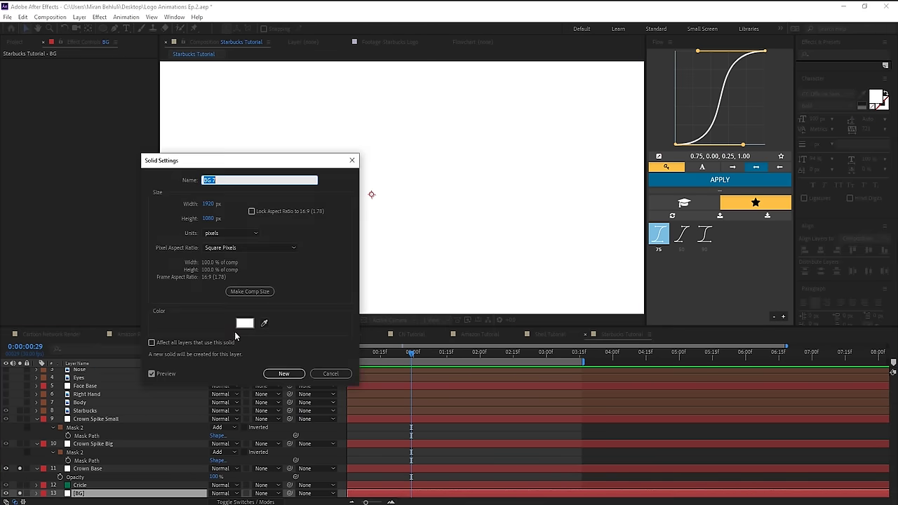
left_click(244, 322)
type("000000")
left_click(756, 277)
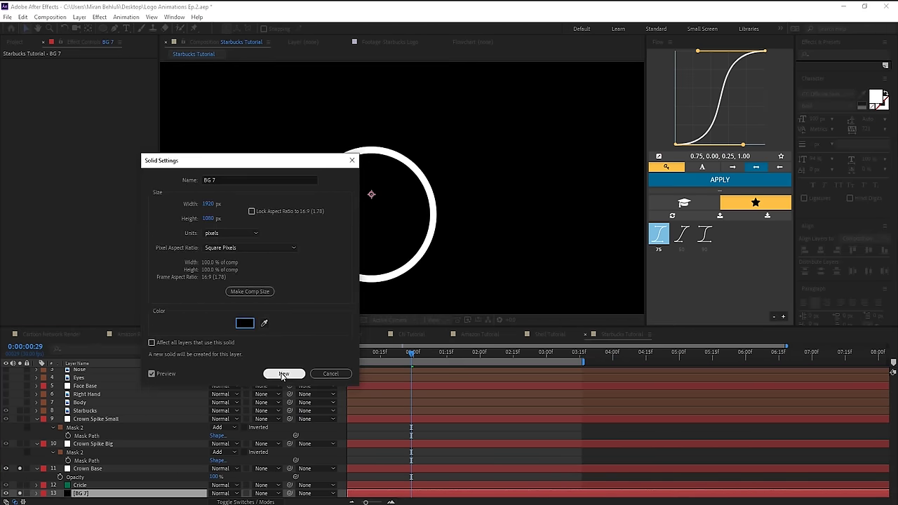
left_click(284, 373)
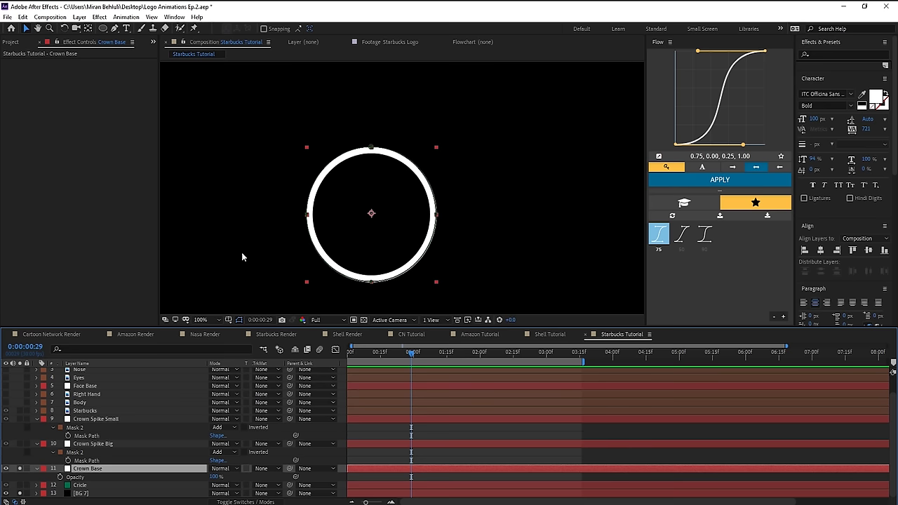
- Apply the Radial Wipe effect to Crown Base and raise its transition completion to 70%
key("ctrl+space")
type("radial")
key("Down")
key("Down")
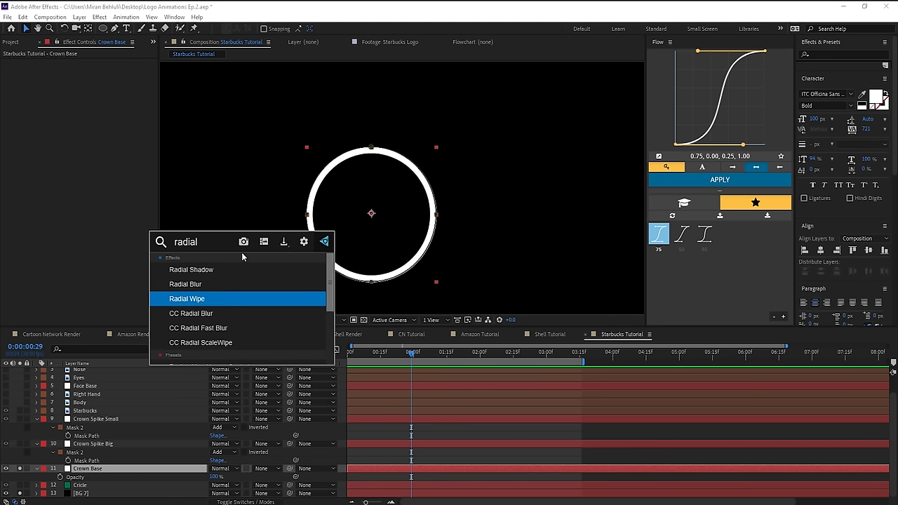
key("Return")
left_click_drag(89, 70, 122, 74)
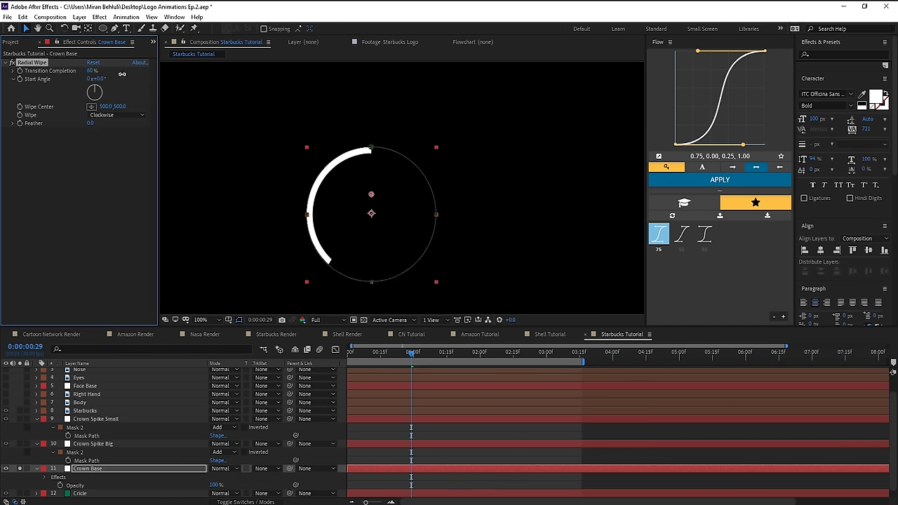
- Set the Radial Wipe to wipe Both ways with a start angle of 180° and lower its transition completion to 3%
left_click(105, 116)
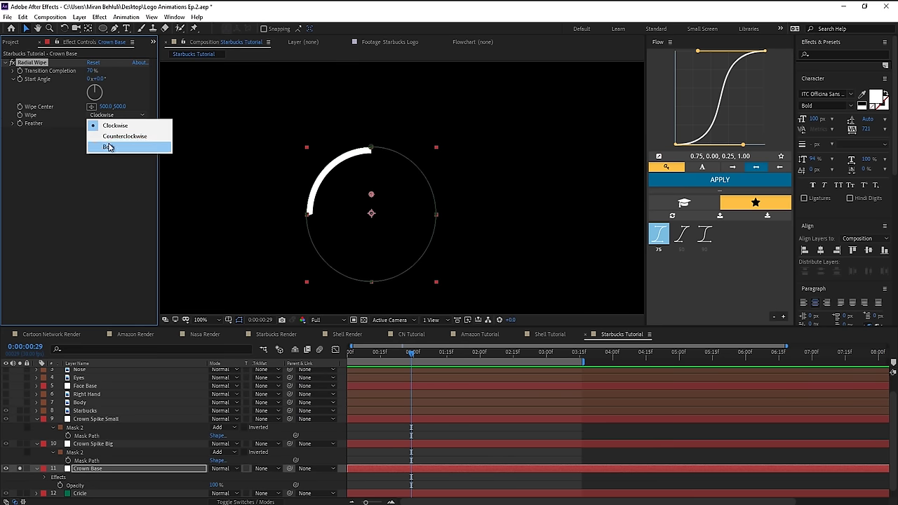
left_click(109, 147)
left_click(100, 79)
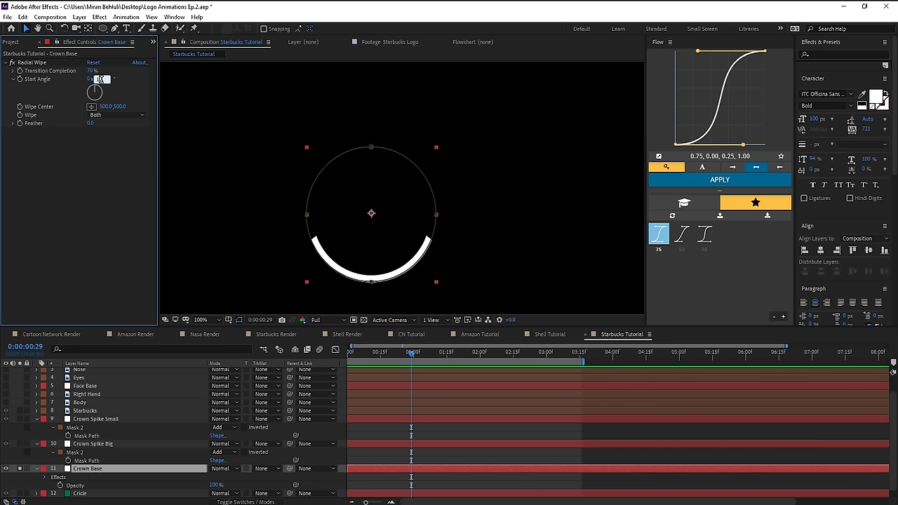
key("Return")
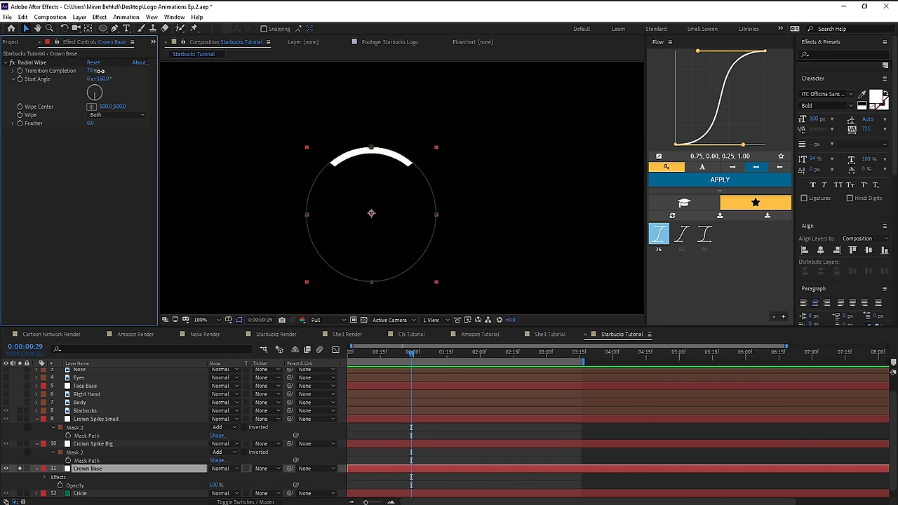
left_click_drag(92, 70, 99, 115)
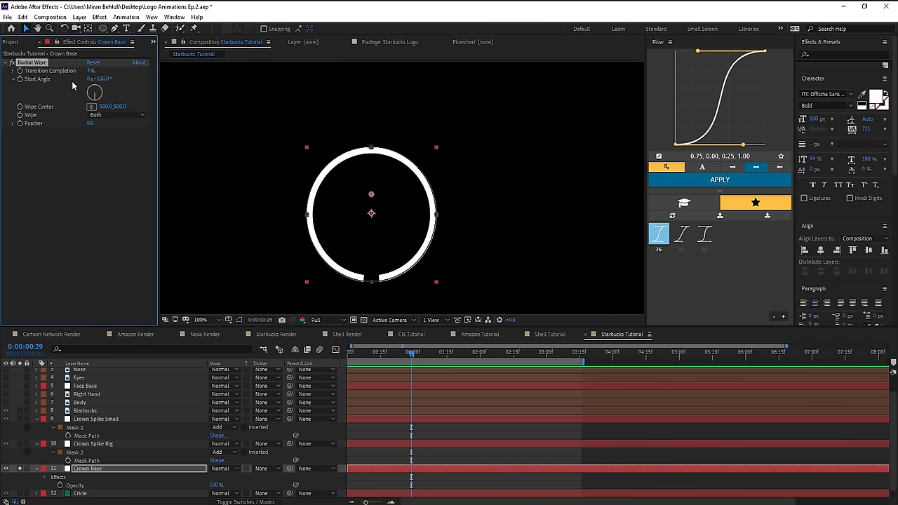
- Duplicate the Radial Wipe, disable the copy, and set the original's start angle to 0° and transition completion to 0%
key("ctrl+d")
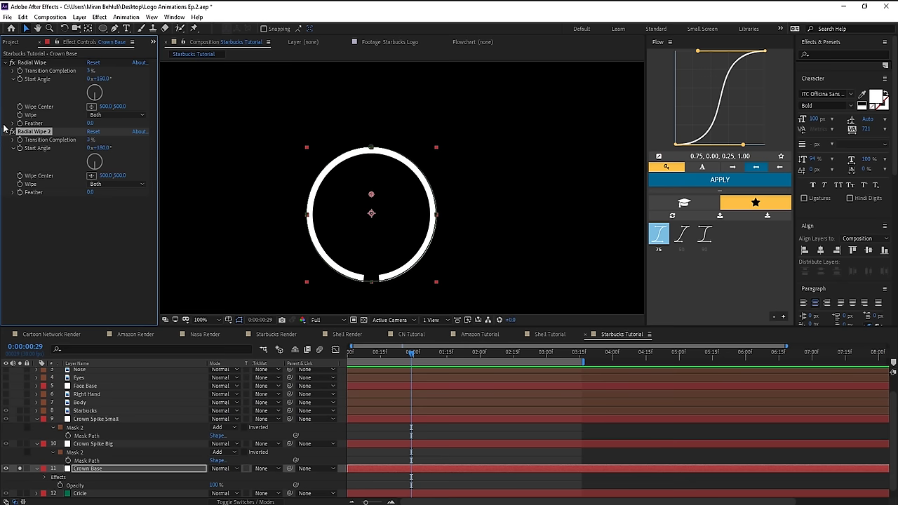
left_click(12, 132)
left_click(102, 78)
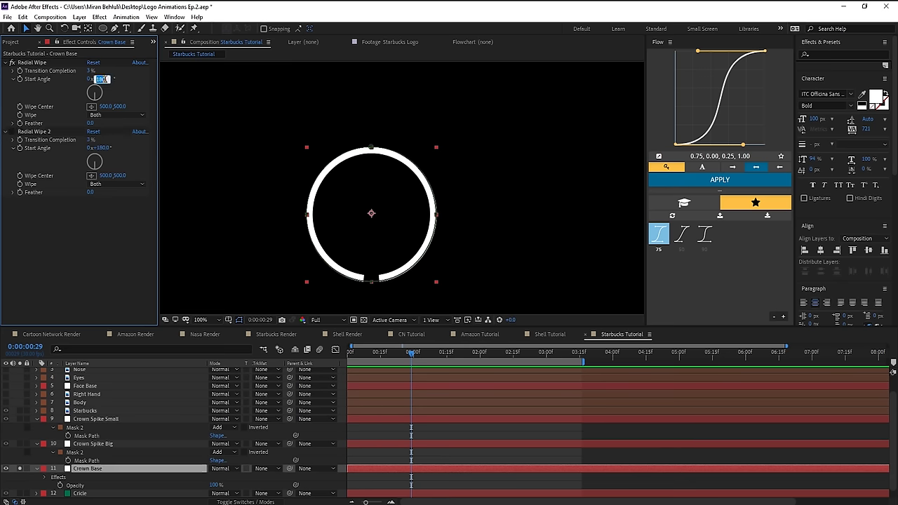
type("0")
key("Return")
left_click_drag(93, 70, 94, 92)
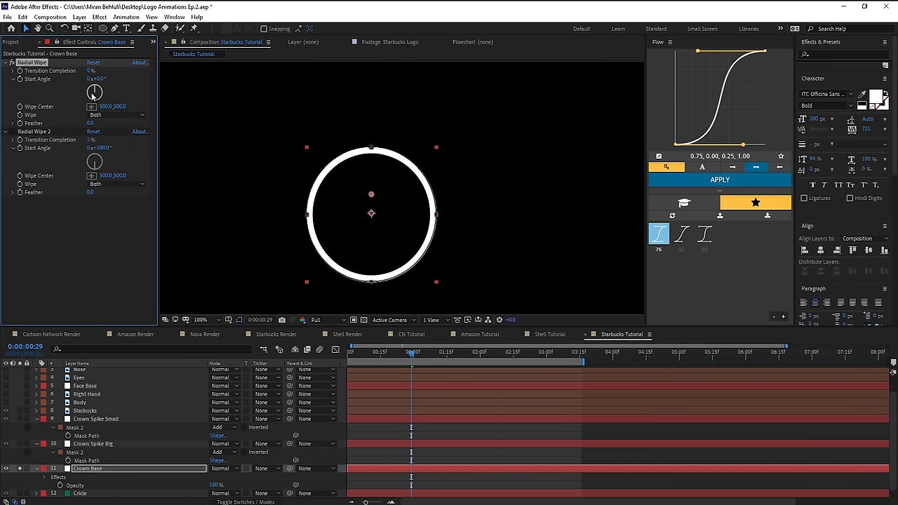
- Delete both Radial Wipe effects from the Crown Base layer
left_click(33, 132)
mouse_move(92, 142)
left_mouse_down()
mouse_move(117, 142)
mouse_move(94, 141)
left_mouse_up()
key("ctrl+z")
left_click(45, 65, "shift")
key("Delete")
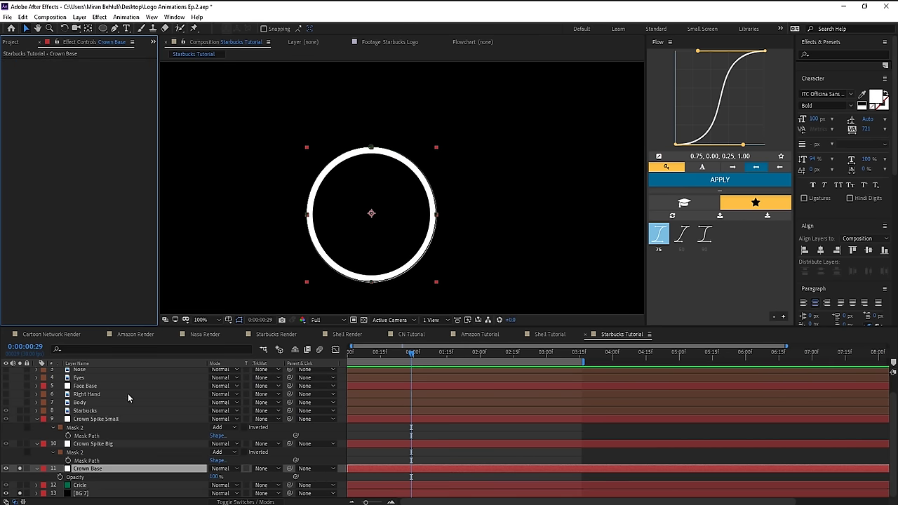
- Take Crown Base and the background out of solo, collapse the crown layers, and move Right Hand directly below Star
left_click(21, 468)
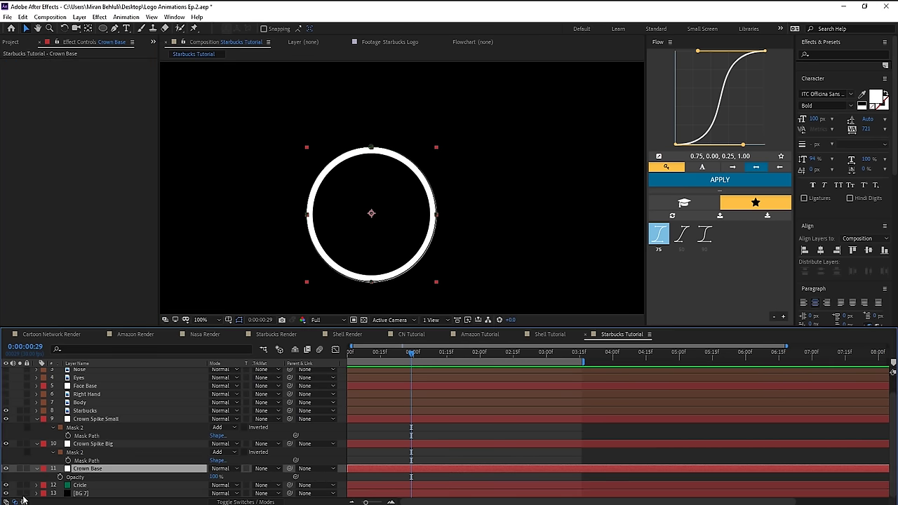
left_click(36, 443)
left_click(37, 429)
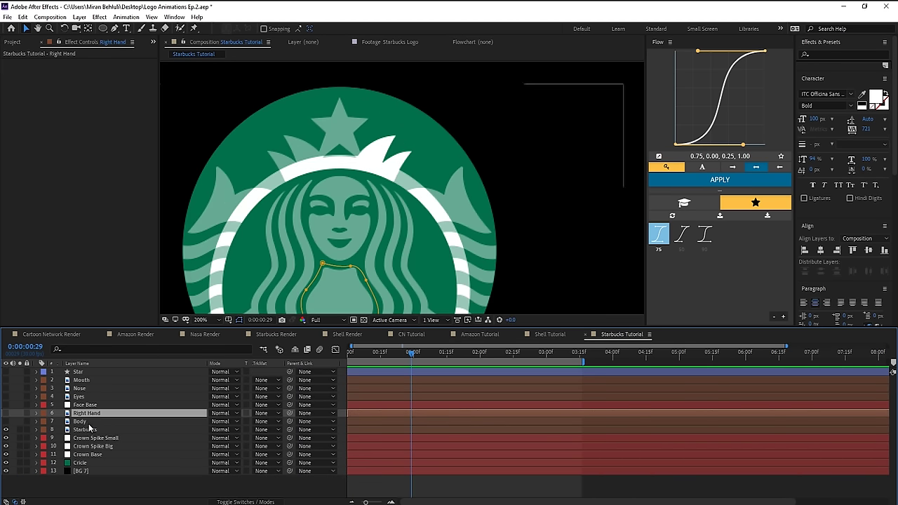
left_click_drag(95, 412, 113, 383)
- Replace the Right Hand layer's mask with a new curved one around the fin beside the crown, and show the layer
left_click_drag(458, 203, 414, 134)
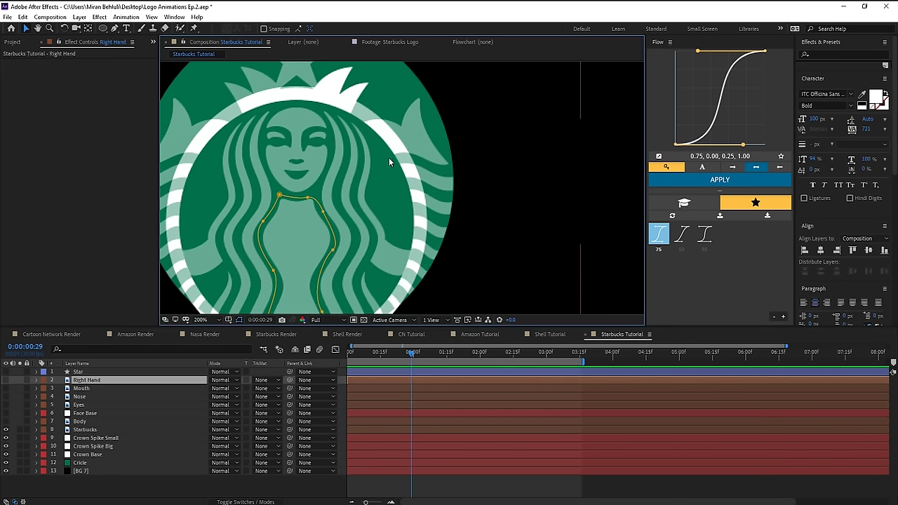
left_click_drag(306, 200, 319, 207)
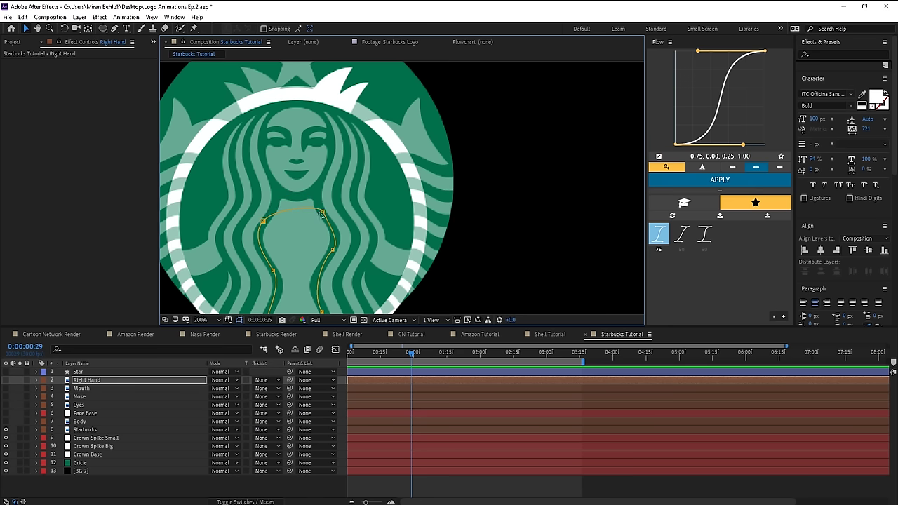
key("Delete")
key("g")
left_click(389, 161)
left_click_drag(418, 159, 456, 153)
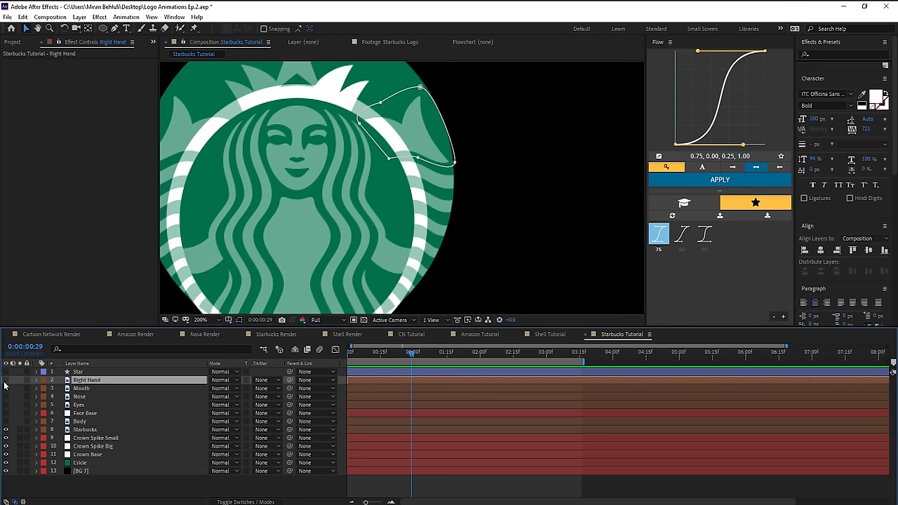
left_click(6, 380)
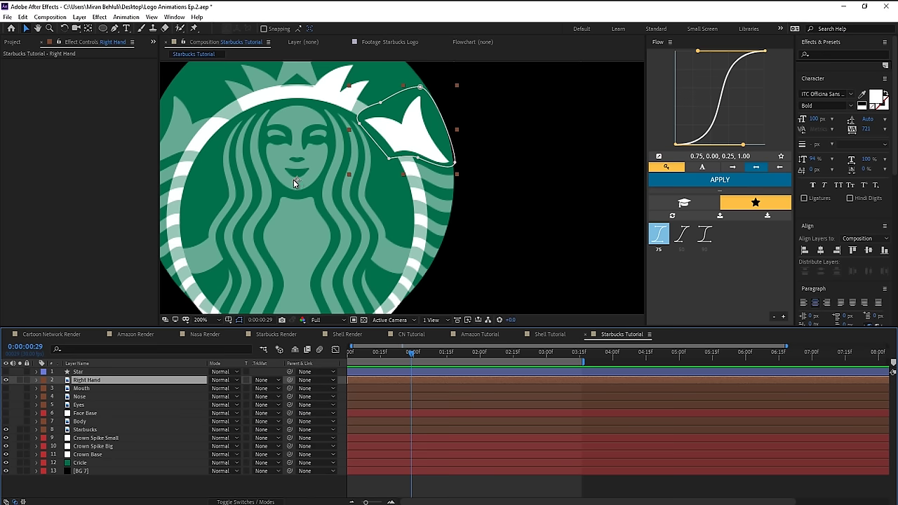
- Try rotating the Right Hand layer about its current anchor point
key("w")
left_click_drag(421, 155, 301, 185)
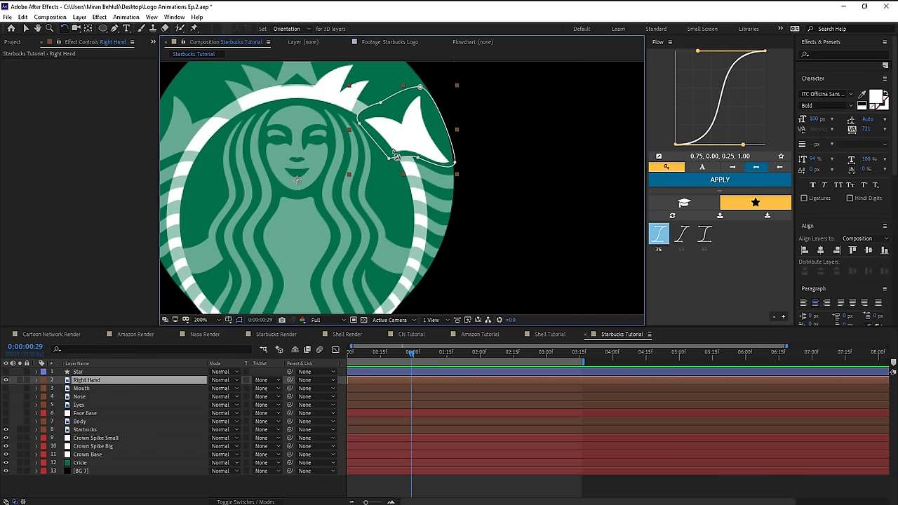
key("v")
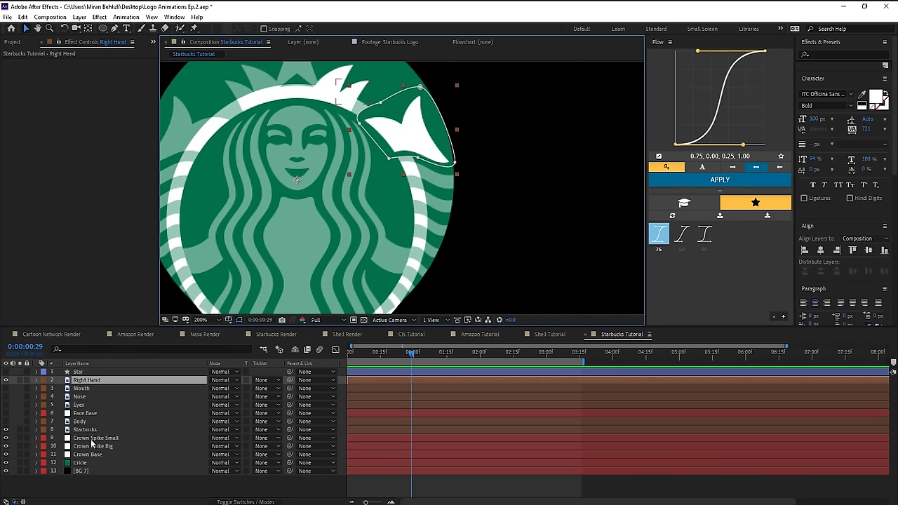
- Duplicate the Crown Base layer and delete Mask 2 from the copy
left_click(101, 456)
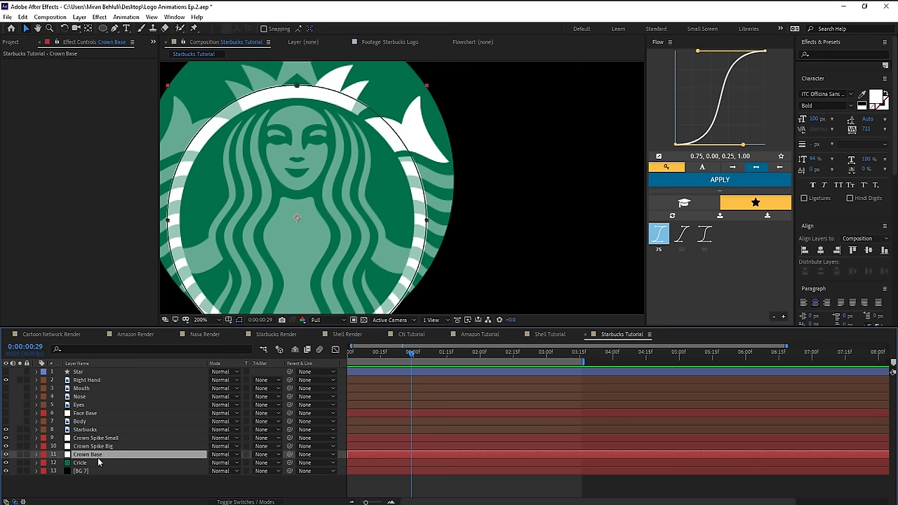
key("ctrl+d")
key("m")
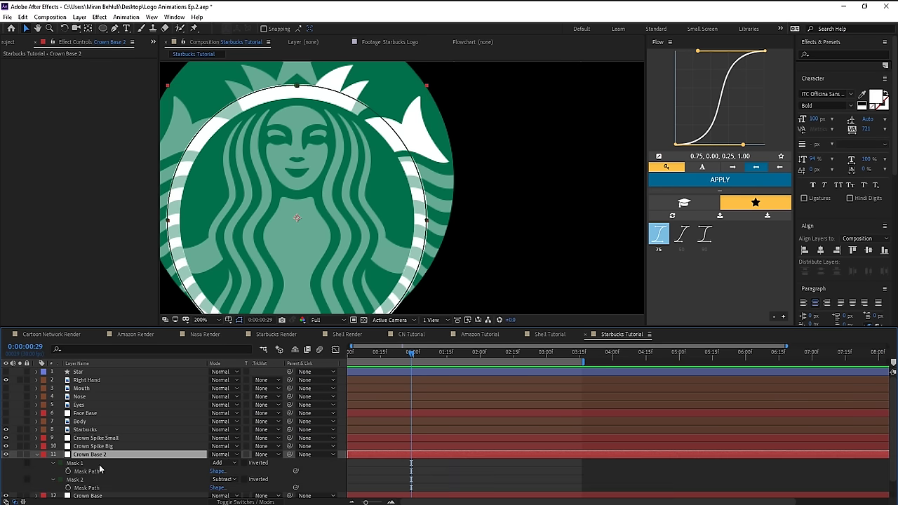
left_click(89, 481)
key("Delete")
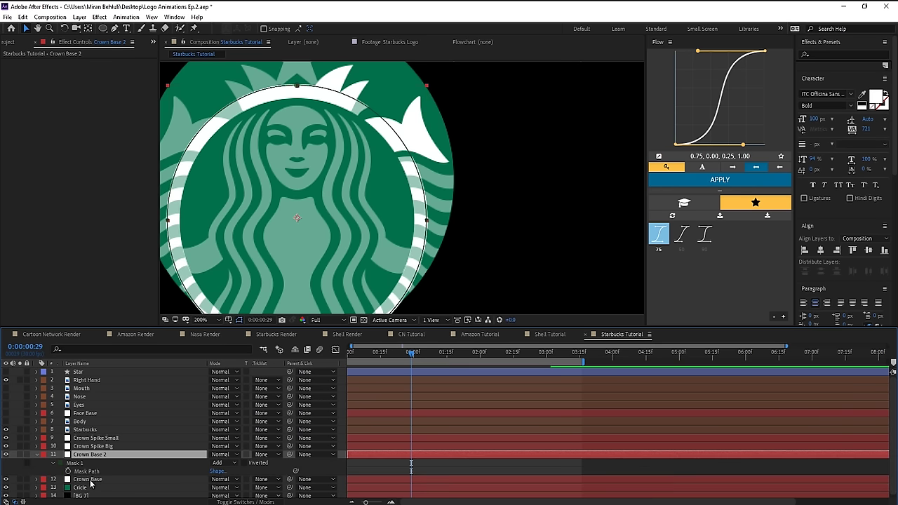
- Scale the Crown Base 2 layer down to 1% as a small centre marker
key("s")
left_click_drag(236, 463, 197, 468)
left_click(231, 463)
left_click(198, 463)
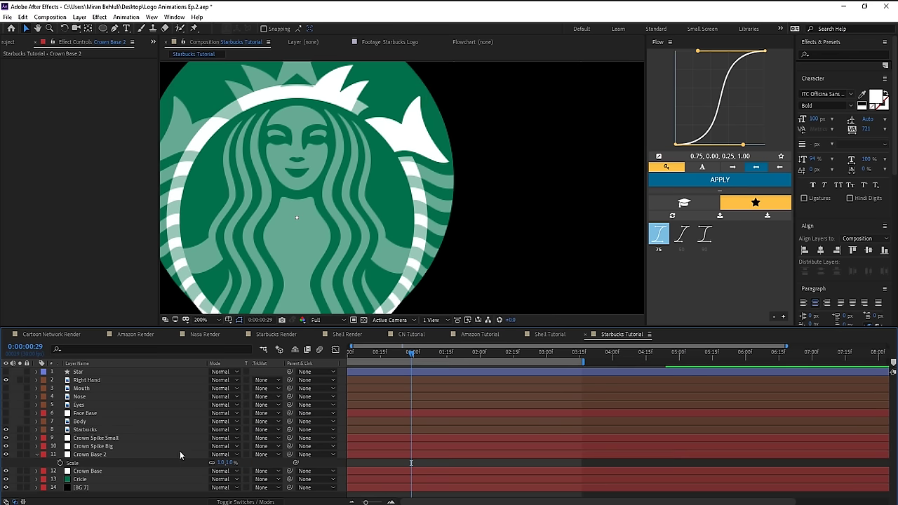
left_click(179, 453)
key("period")
- Move the Right Hand layer's anchor point onto the small white marker at the crown ring's centre
left_click_drag(288, 250, 407, 249)
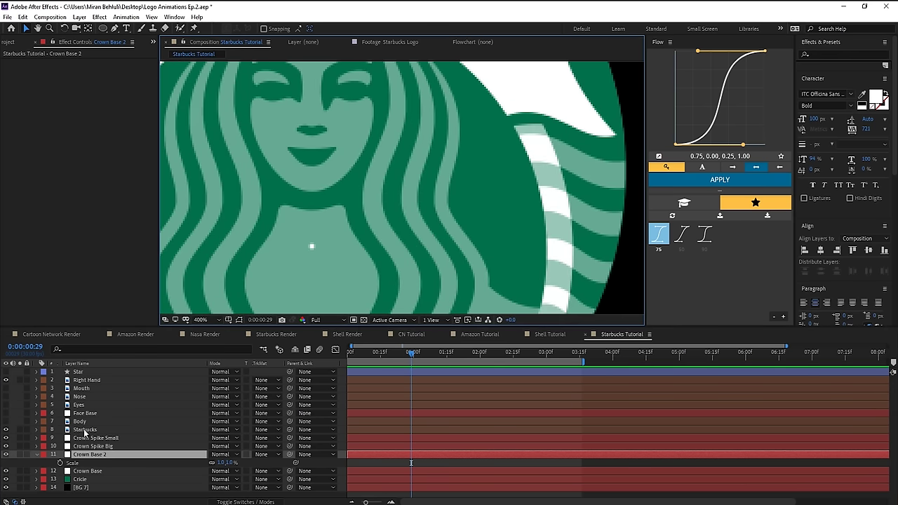
left_click(91, 380)
left_click_drag(474, 182, 461, 212)
key("comma")
key("comma")
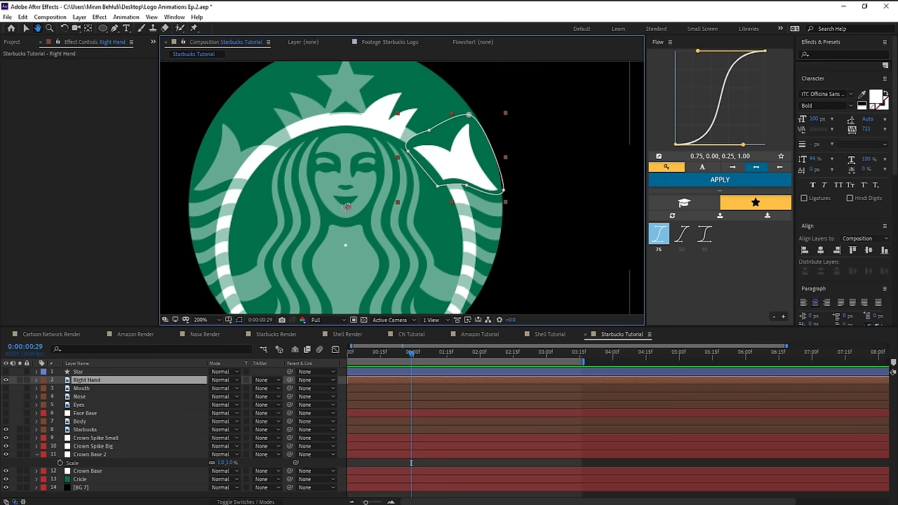
key("y")
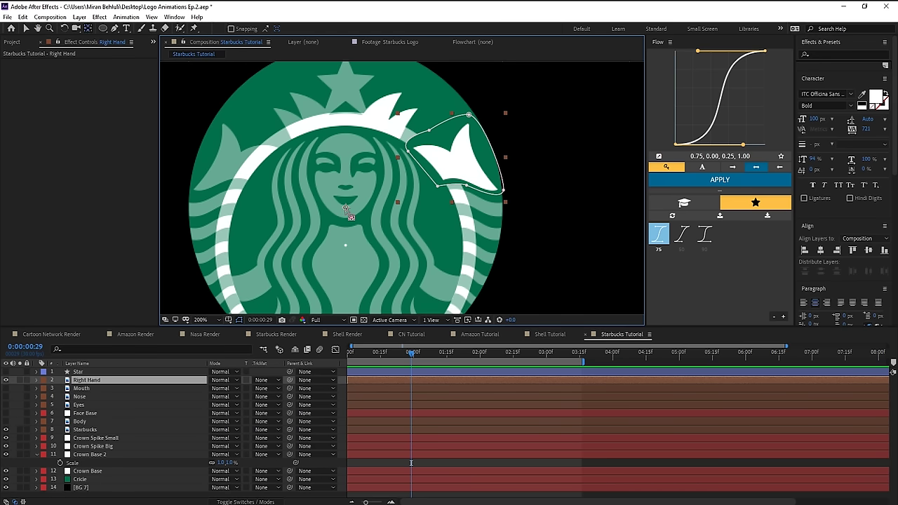
key("Return")
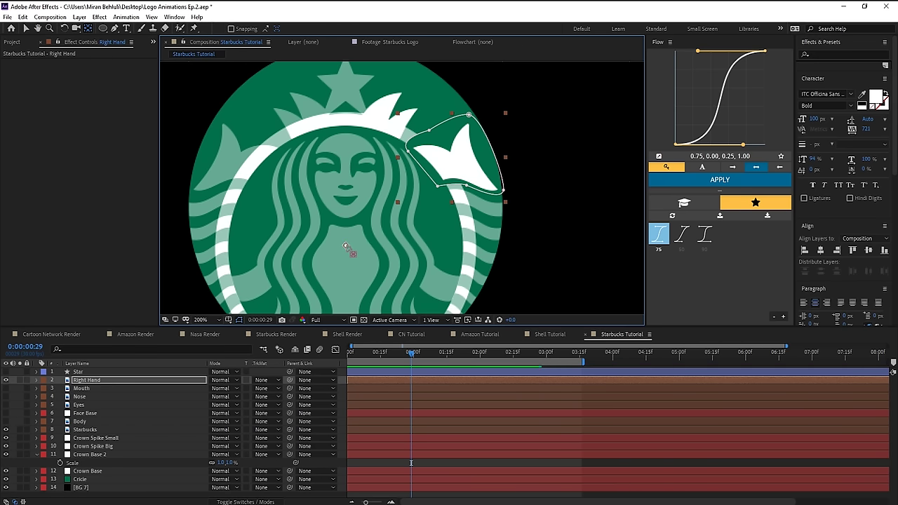
left_click(144, 383)
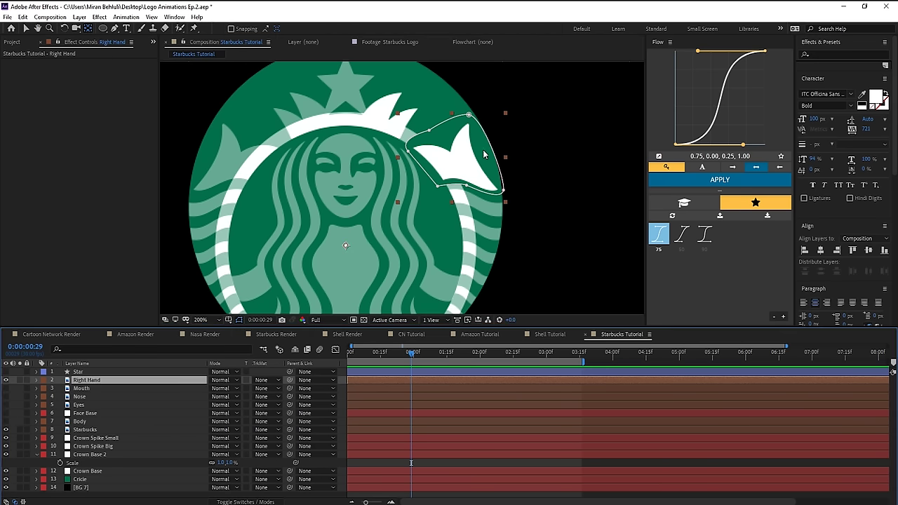
- Try rotating the Right Hand layer around the crown ring's centre and undo each rotation
key("w")
left_click_drag(484, 155, 459, 322)
left_click_drag(454, 248, 450, 126)
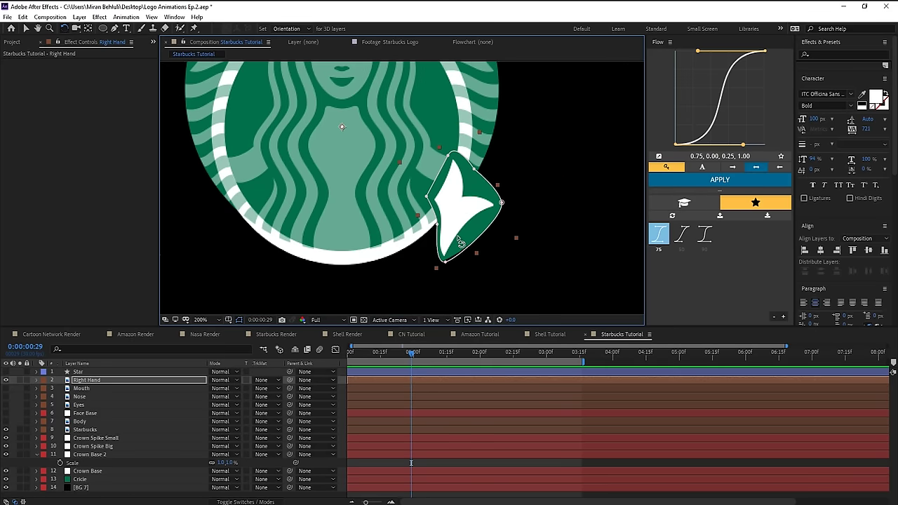
left_click_drag(469, 190, 420, 266)
key("ctrl+z")
key("ctrl+z")
scroll(410, 278, "down", 1)
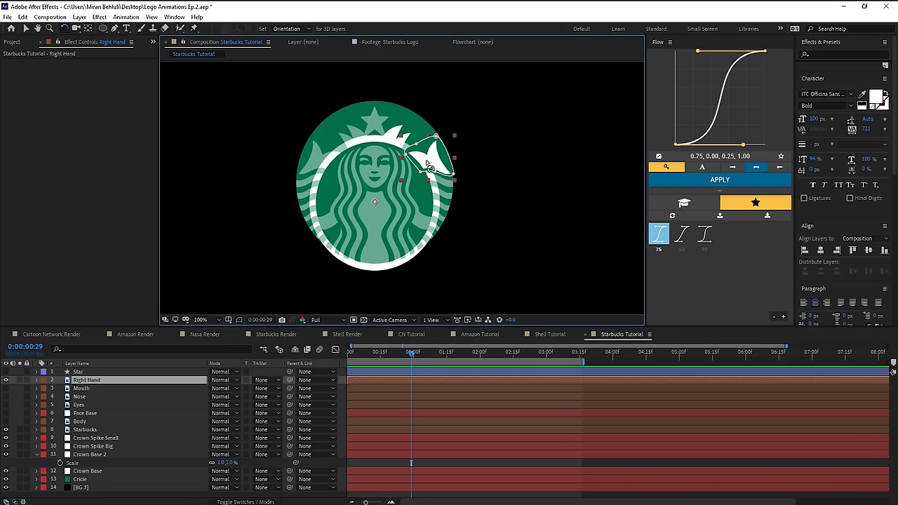
left_click_drag(427, 165, 385, 292)
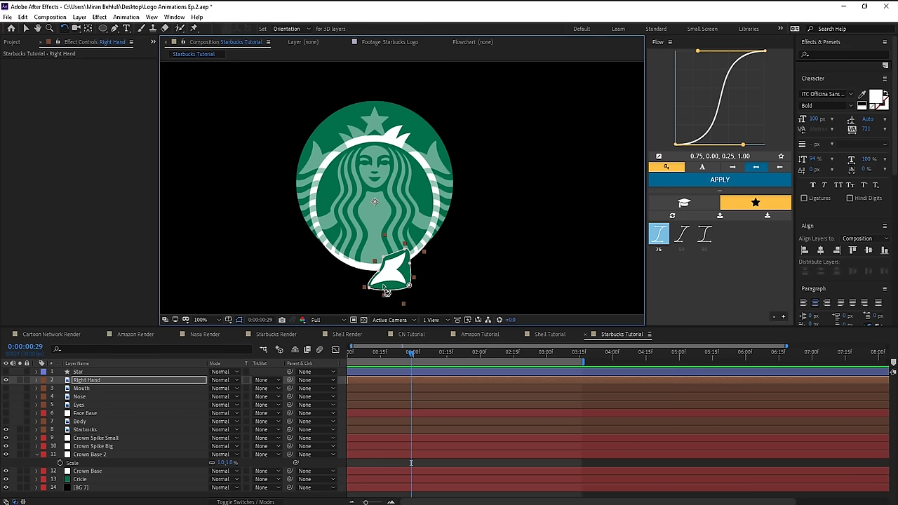
key("ctrl+z")
- Nudge the Right Hand layer's anchor point slightly lower and delete the Crown Base 2 marker layer
key("y")
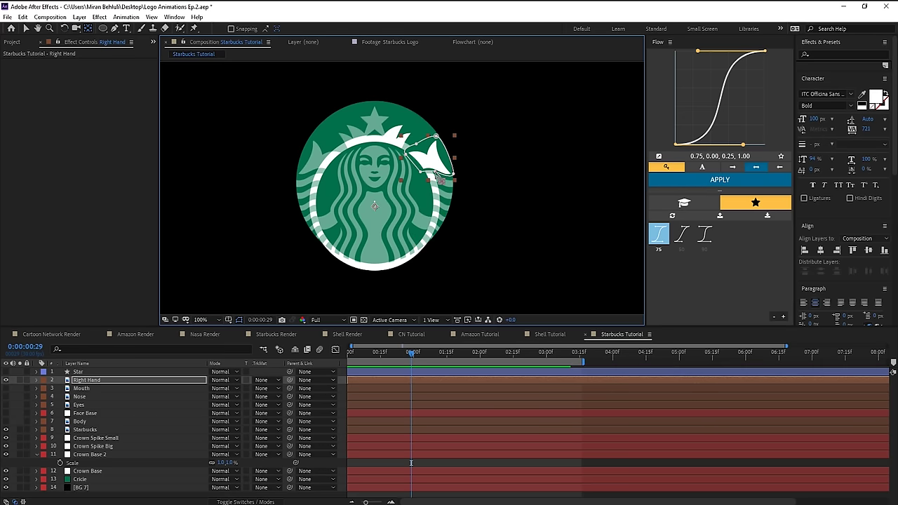
left_click_drag(440, 180, 381, 289)
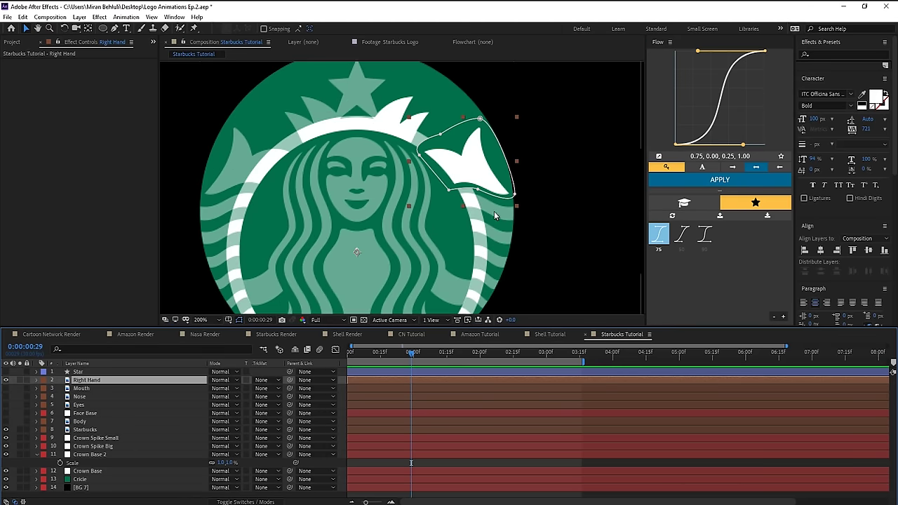
left_click(113, 455)
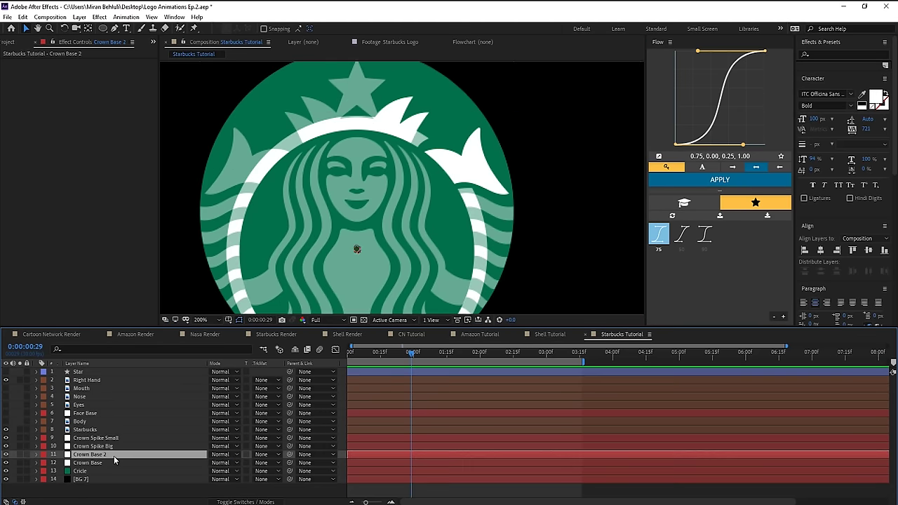
key("Delete")
- Duplicate the Crown Base layer and rename the copy Line 1
left_click(114, 456)
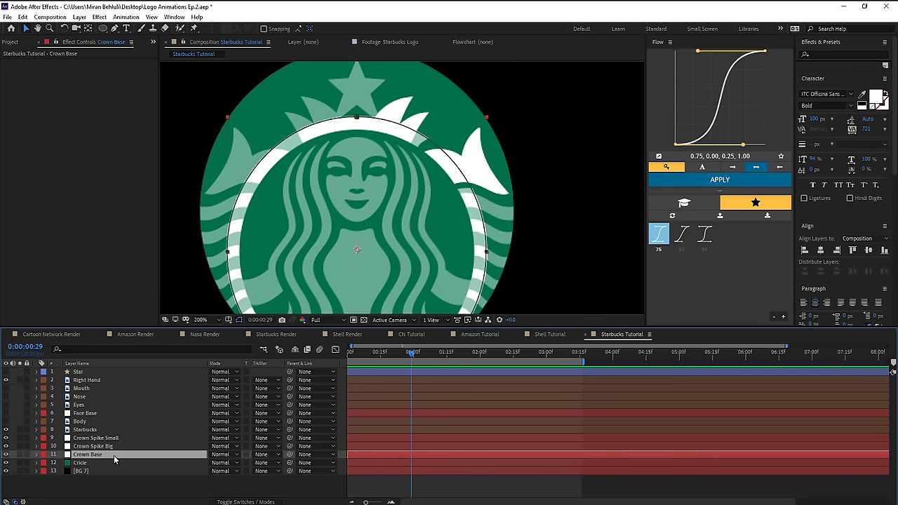
key("ctrl+d")
key("Return")
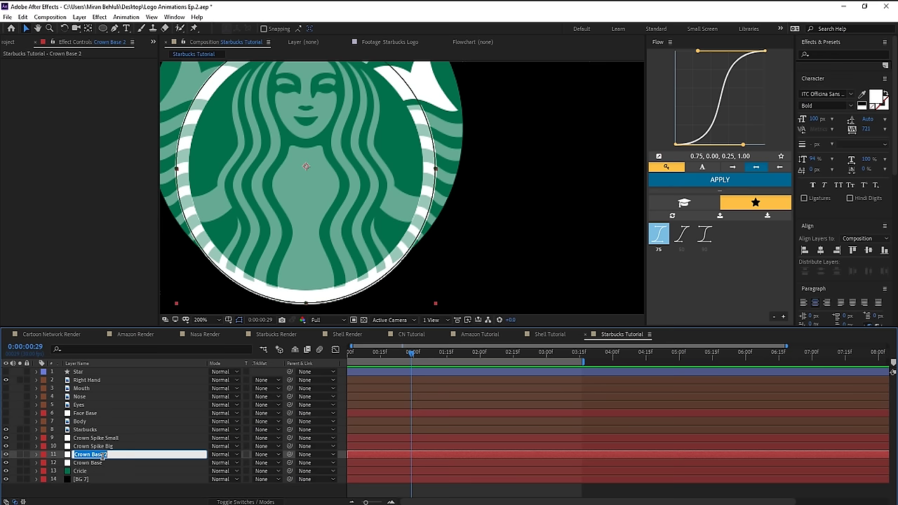
type("Line 1")
key("Return")
- Delete both masks from the Line 1 layer and hide it
key("m")
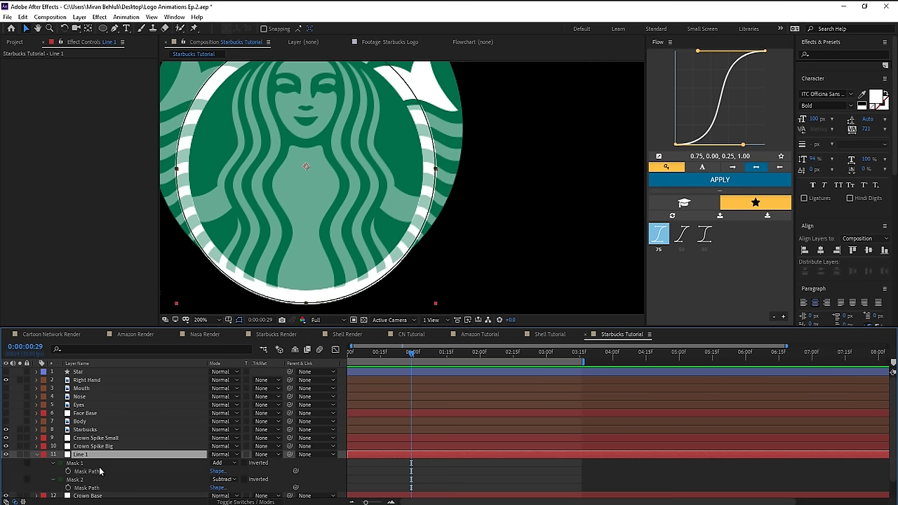
key("Delete")
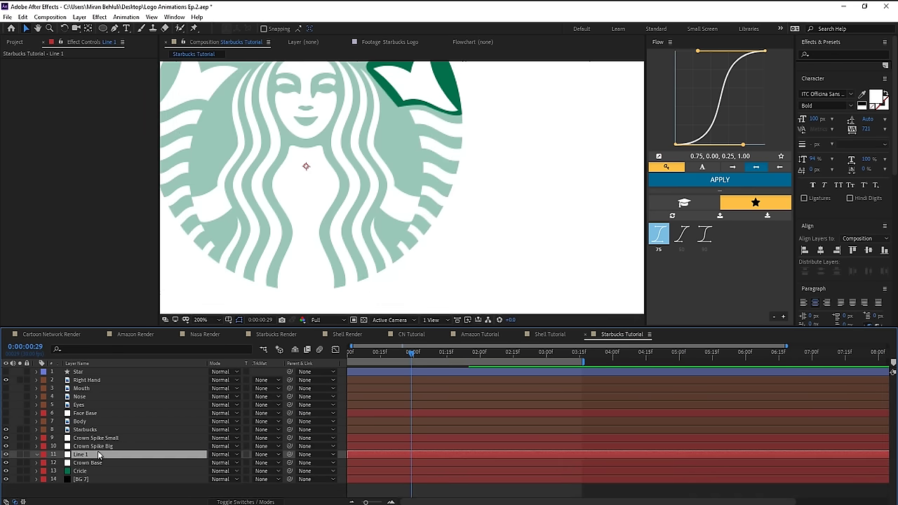
left_click(6, 455)
- Mask Line 1 along the uppermost wavy stripe below the right fin, extending past both stripe ends, and show the layer
key("g")
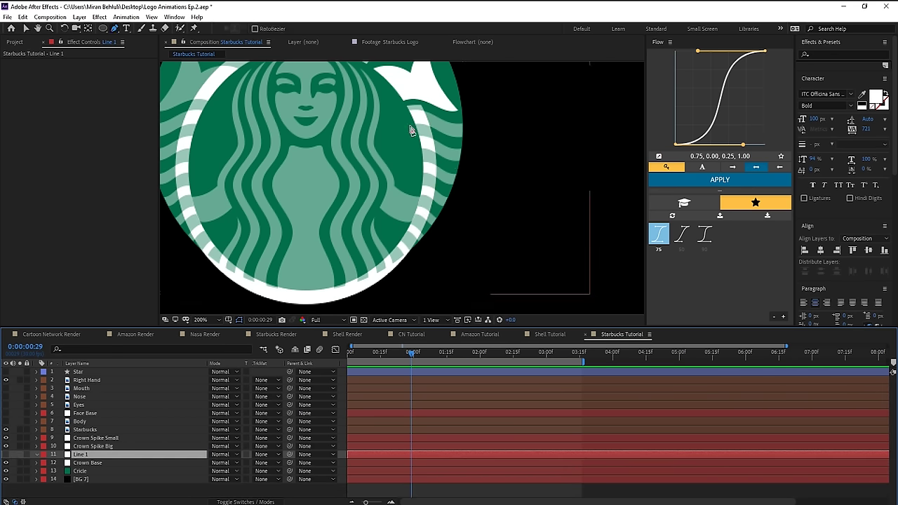
left_click(409, 126)
scroll(427, 129, "up", 1)
left_click_drag(426, 129, 386, 245)
left_click_drag(483, 260, 536, 262)
left_click(483, 232)
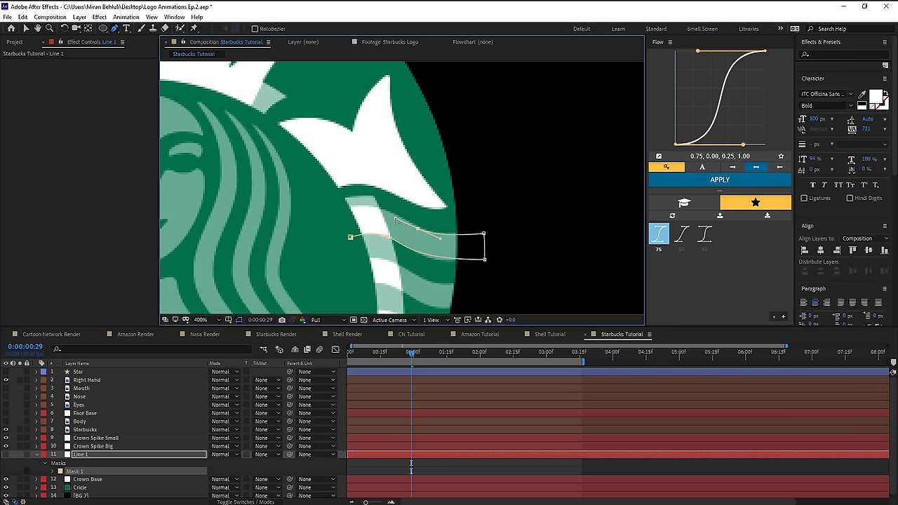
left_click_drag(331, 211, 295, 216)
left_click(353, 236)
left_click(7, 454)
key("v")
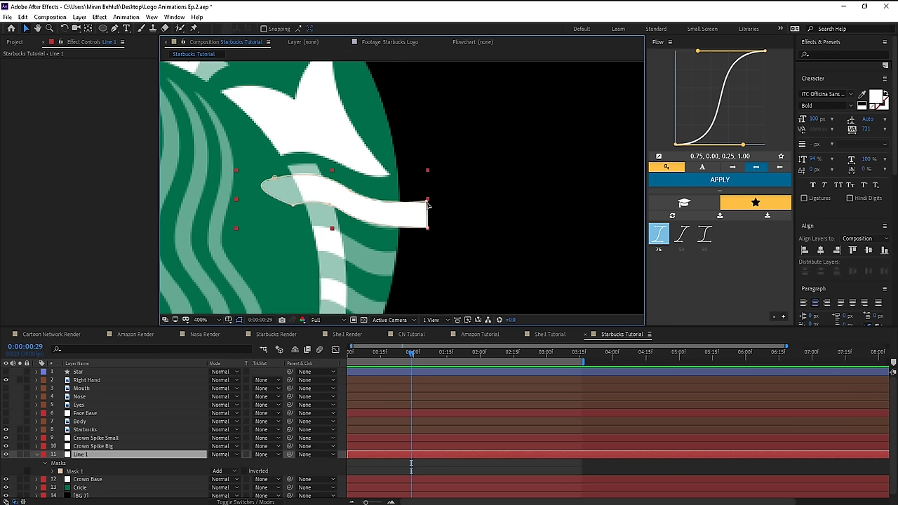
scroll(434, 204, "down", 1)
left_click_drag(403, 220, 501, 214)
scroll(484, 219, "down", 1)
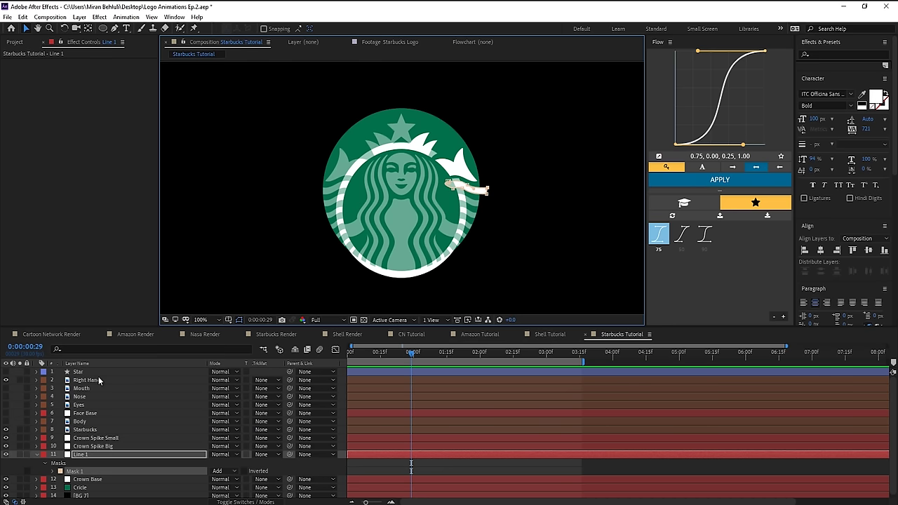
- Duplicate Line 1 to create the layers Line 2 through Line 5 and keep the copies hidden
scroll(442, 200, "up", 4)
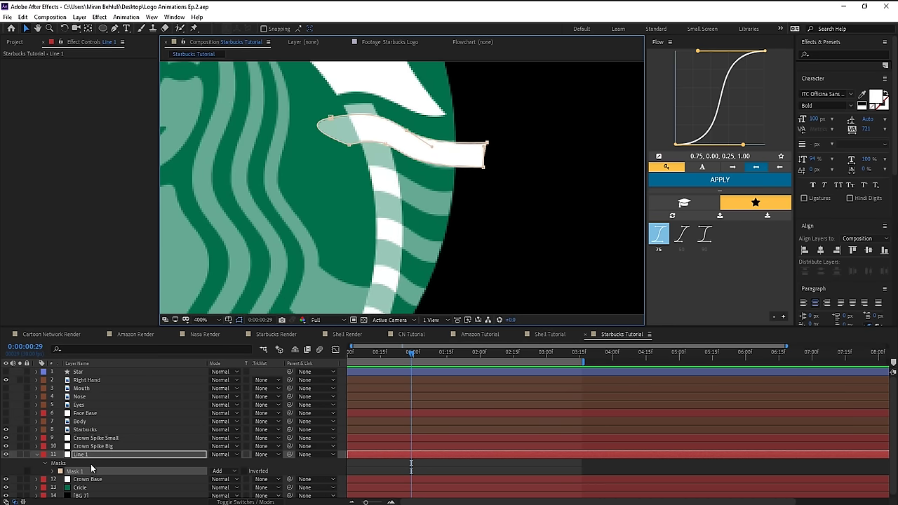
key("ctrl+d")
left_click_drag(421, 144, 420, 194)
key("ctrl+d")
key("ctrl+d")
left_click(100, 448)
left_click(98, 454)
key("ctrl+d")
left_click(497, 259)
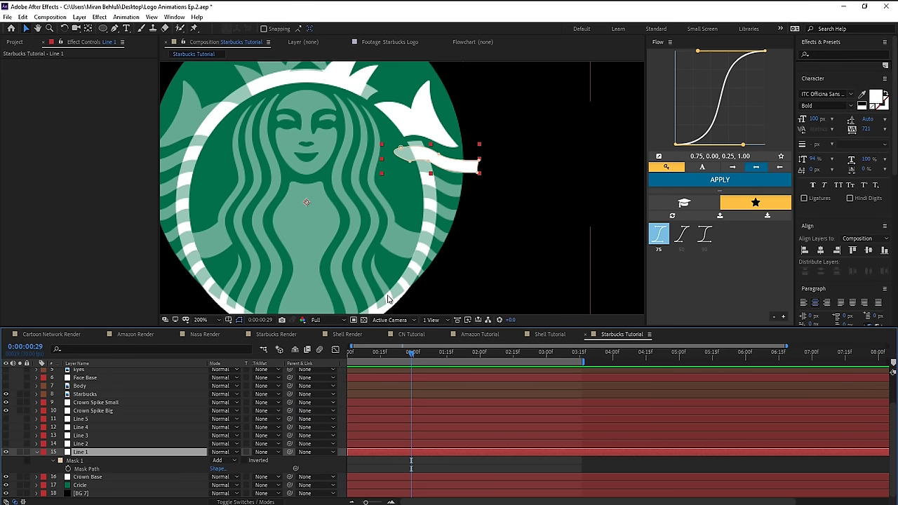
- Copy the outer circular mask, Mask 1, from the Crown Base layer and paste it onto Line 1
left_click(91, 477)
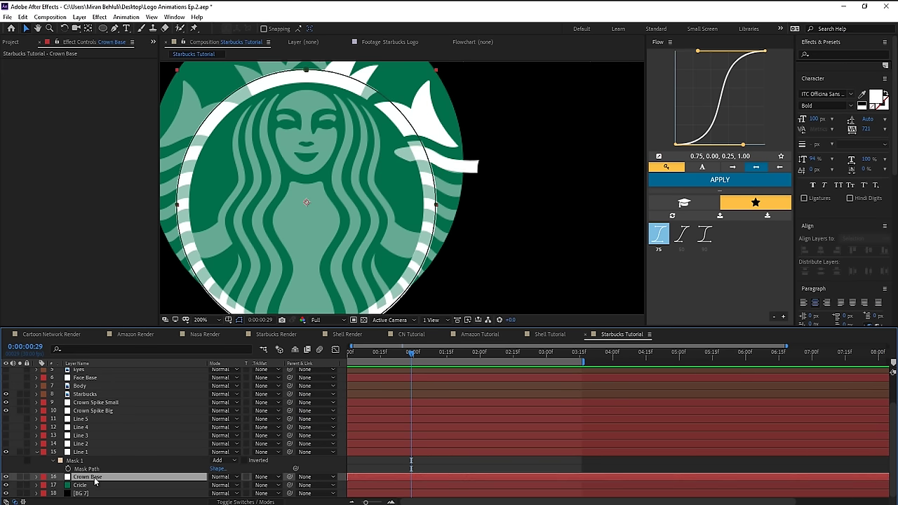
key("m")
left_click(87, 457)
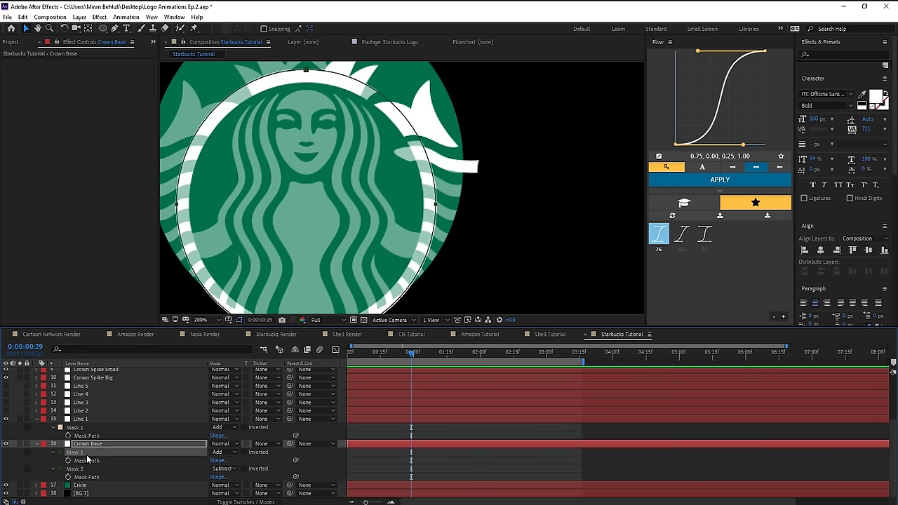
left_click(87, 420)
key("ctrl+v")
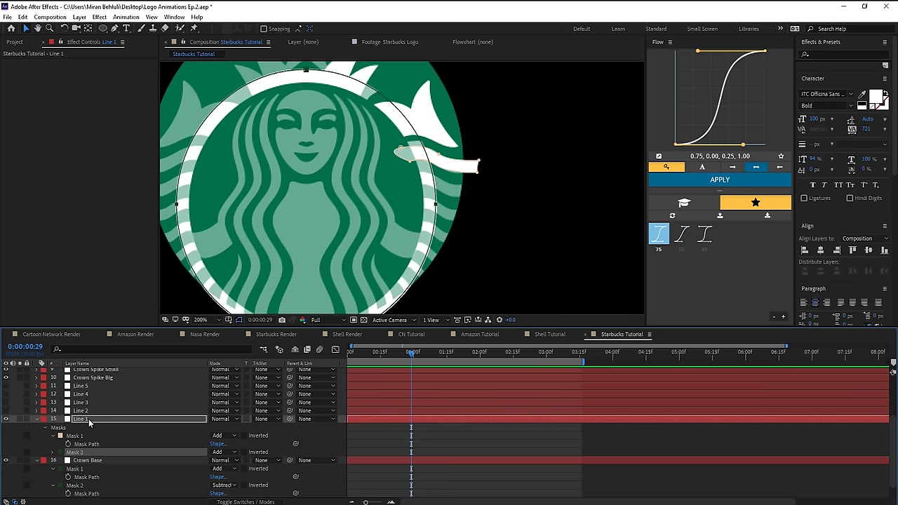
- Shrink the pasted circular mask on Line 1 evenly to the inner ends of the wavy stripes and set its mode to Subtract
left_click(436, 204)
double_click(435, 205)
left_click_drag(429, 309, 425, 253)
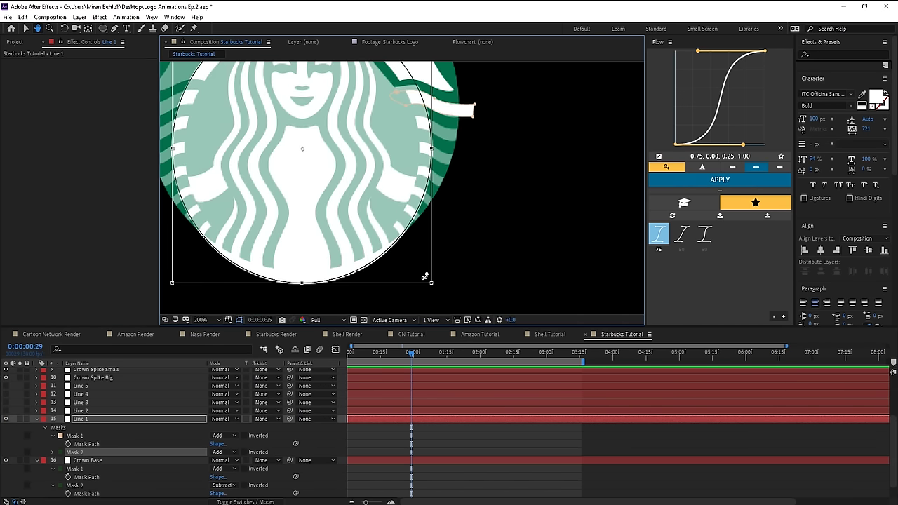
left_click_drag(432, 282, 420, 277)
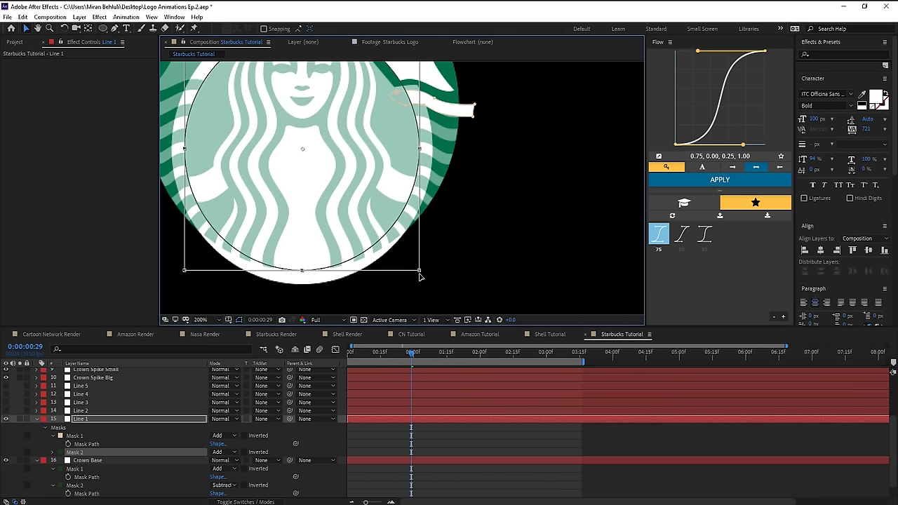
left_click(224, 452)
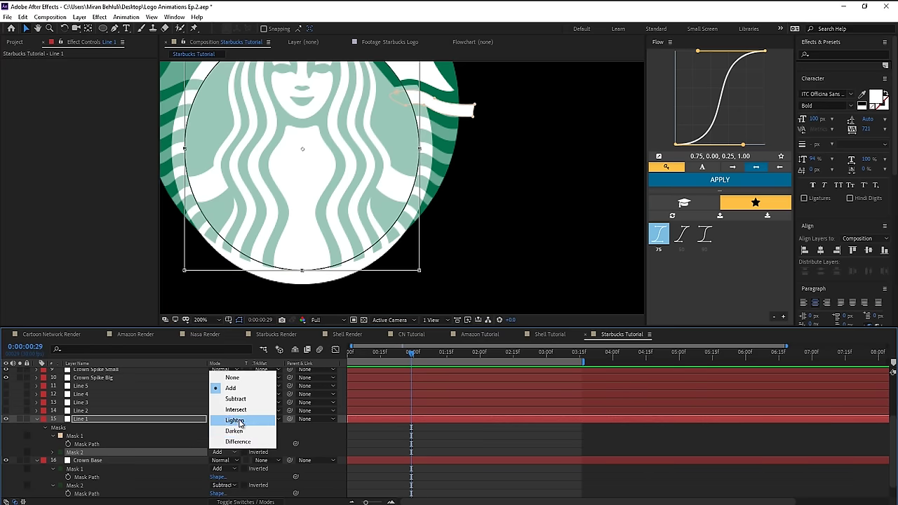
left_click(242, 399)
scroll(419, 167, "up", 3)
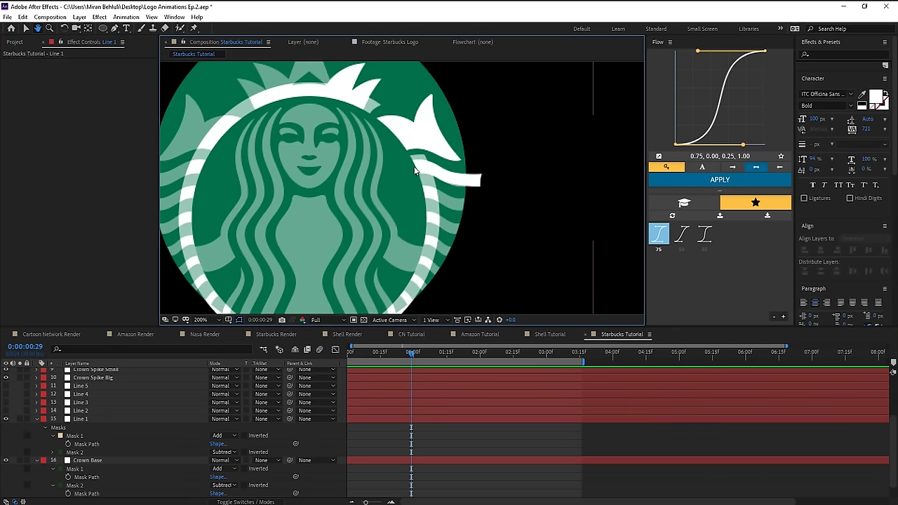
- Copy the circular Subtract mask from Line 1 onto the layers Line 2 through Line 5
left_click(80, 418)
key("m")
left_click(84, 460)
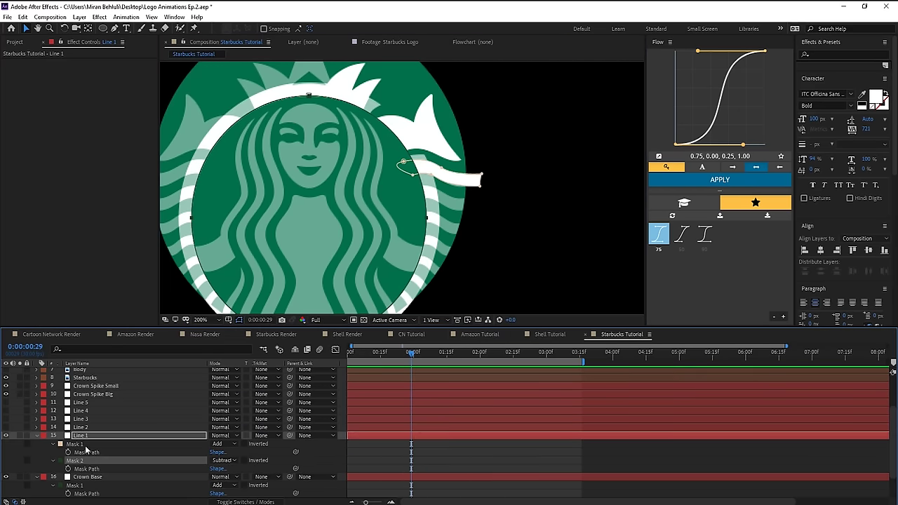
left_click(87, 427)
left_click(90, 419)
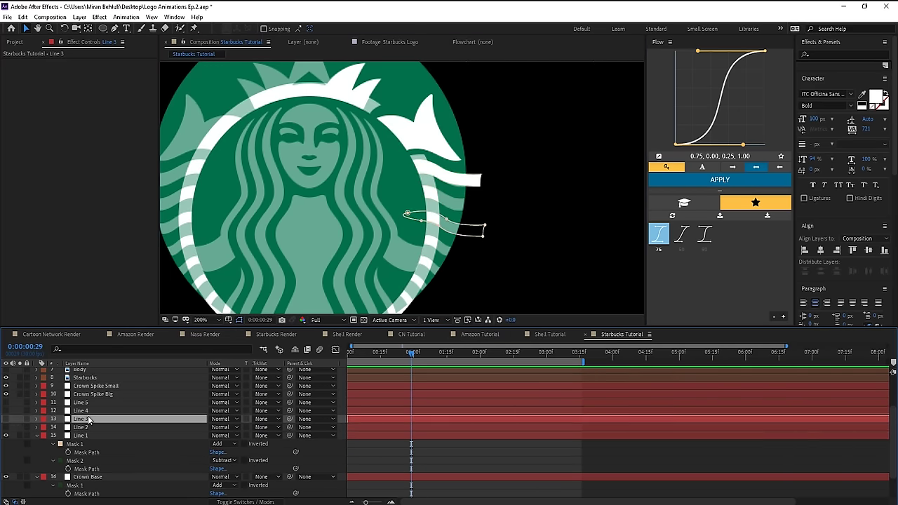
left_click(91, 410)
left_click(93, 402)
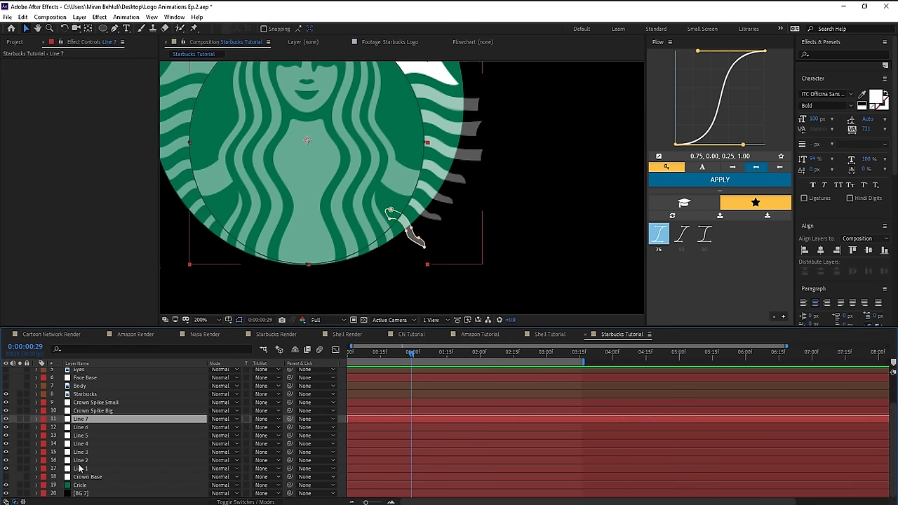
- Restore the layers Line 2 through Line 7 to full opacity
left_click(89, 463, "shift")
key("w")
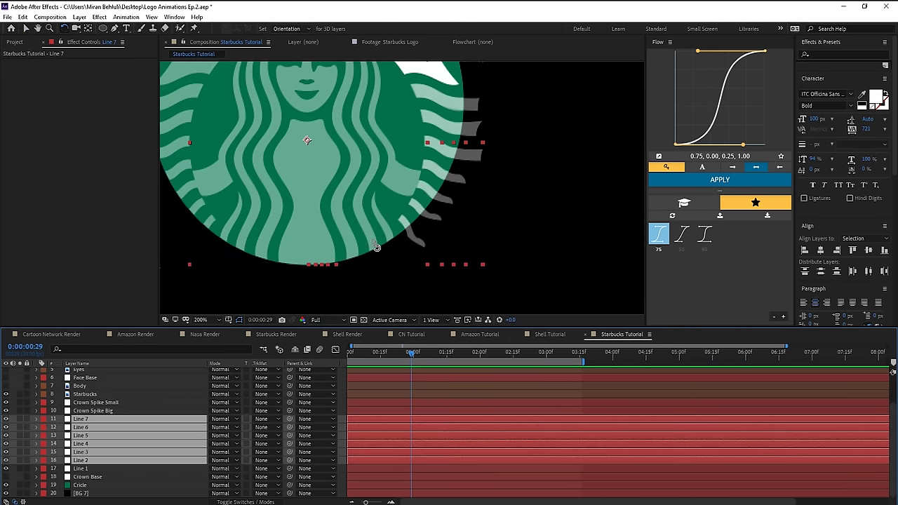
left_click_drag(442, 194, 308, 308)
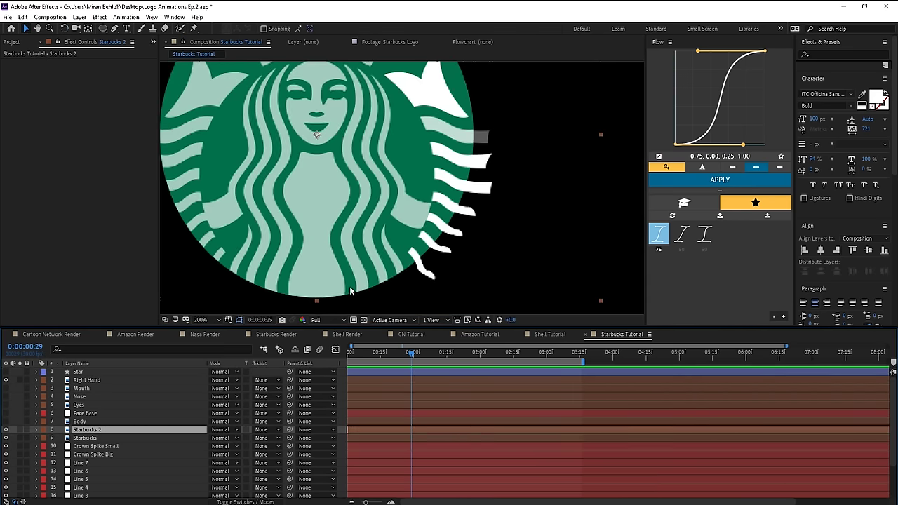
- Mask the Starbucks 2 layer around the innermost hair strand beside the face's right side and rename the layer Hair 1
key("g")
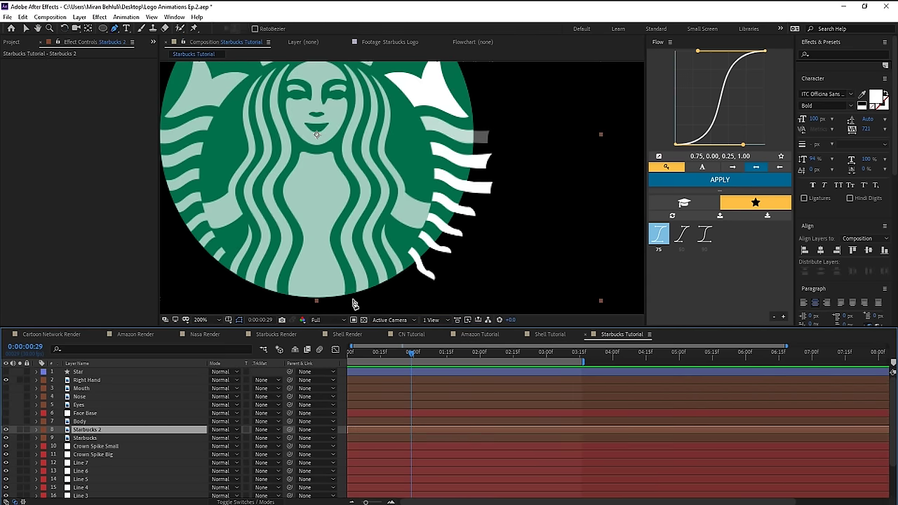
left_click_drag(350, 292, 349, 289)
left_click_drag(342, 253, 351, 197)
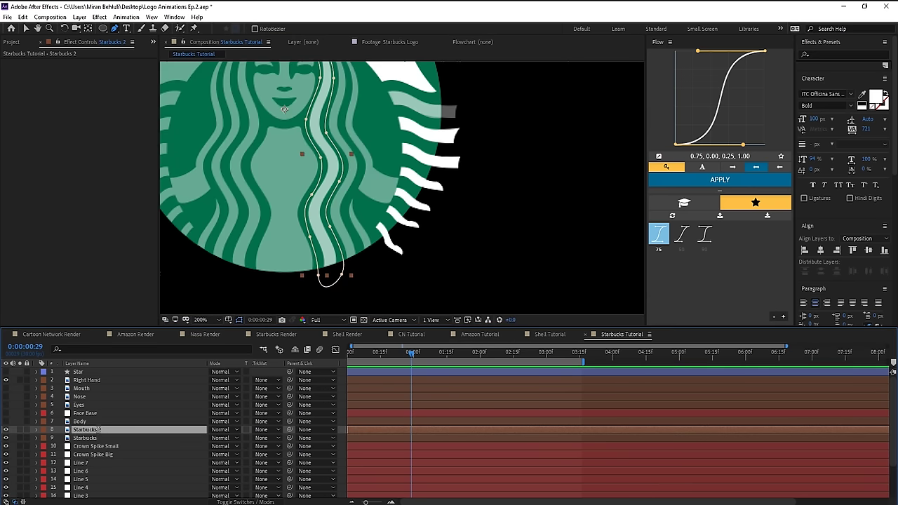
key("Return")
type("Hair 1")
key("Return")
- Duplicate Hair 1 as Hair 2 and fit the copy's mask around the second hair strand
key("ctrl+d")
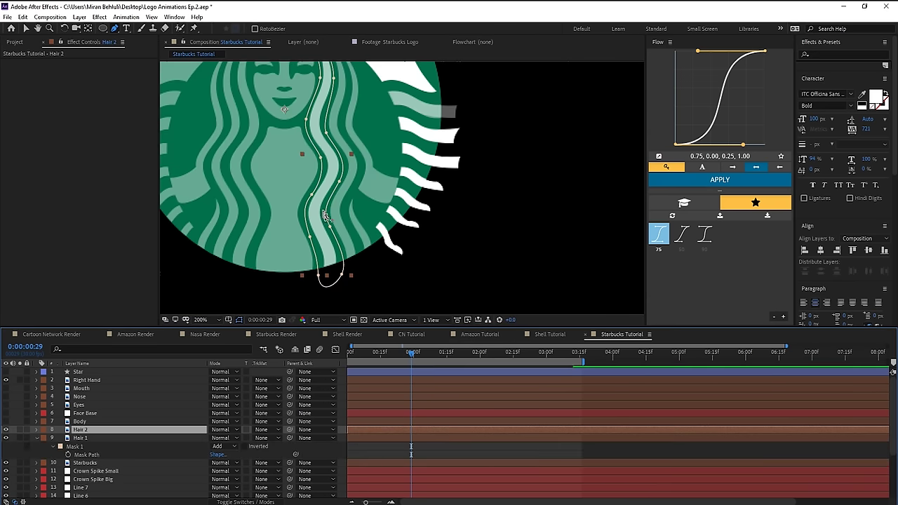
left_click_drag(329, 228, 349, 233)
scroll(356, 181, "up", 2)
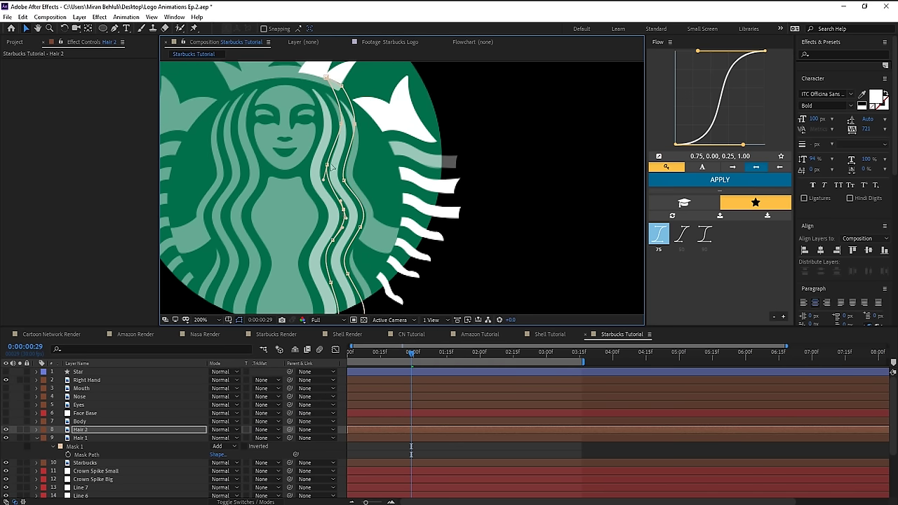
left_click_drag(341, 127, 333, 130)
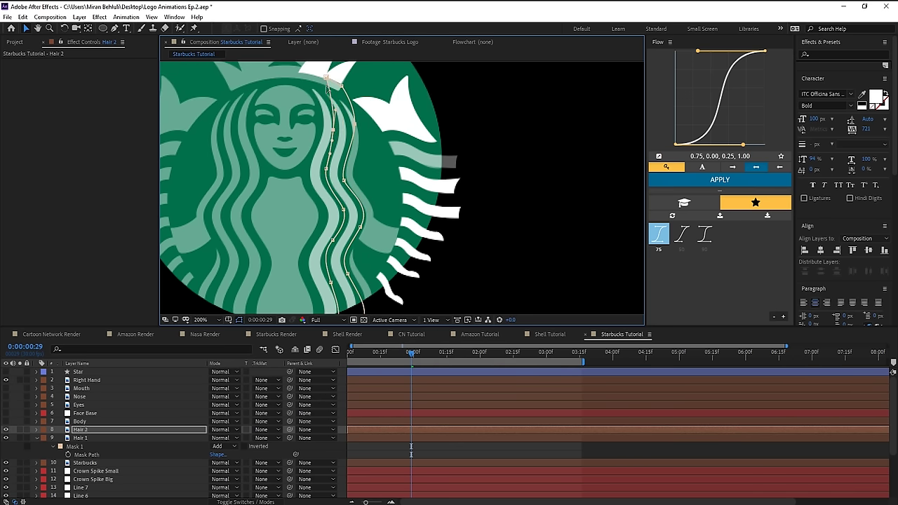
mouse_move(326, 77)
left_mouse_down()
mouse_move(321, 90)
mouse_move(328, 92)
left_mouse_up()
- Duplicate Hair 2 as Hair 3 and reshape the copy's mask around the third hair strand
key("ctrl+d")
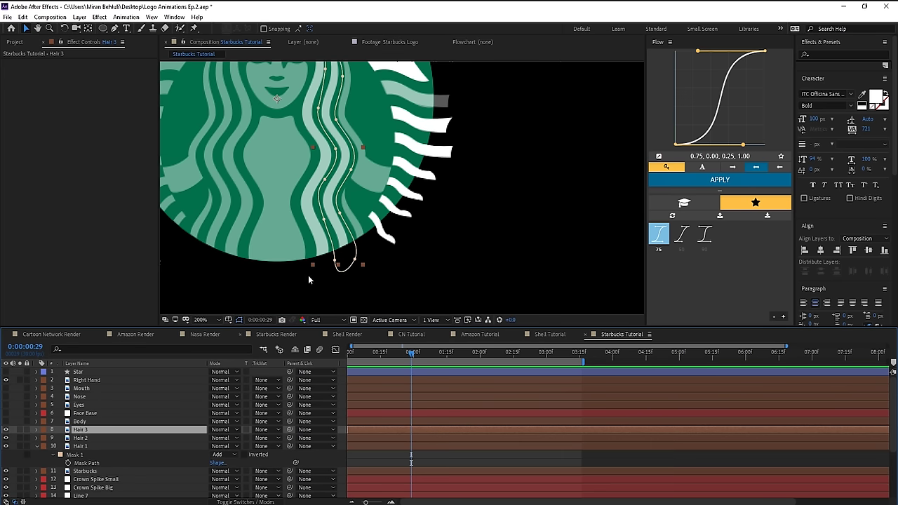
double_click(338, 217)
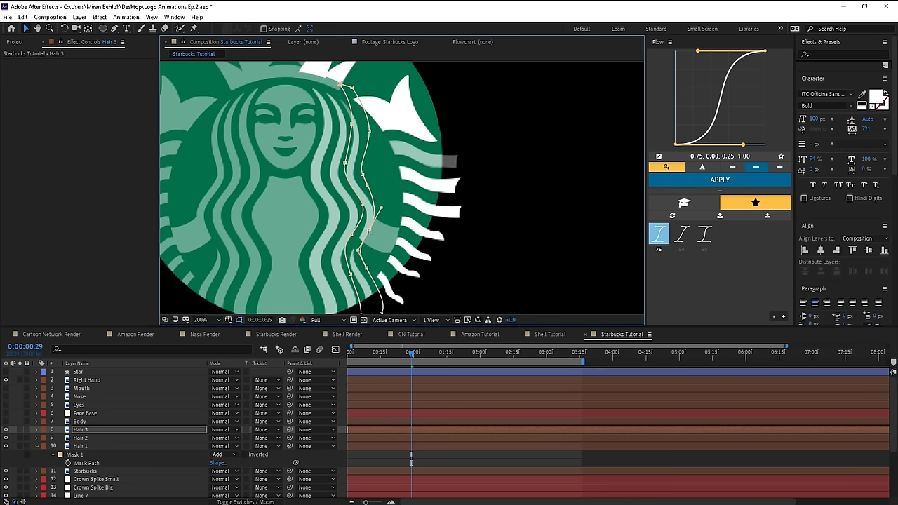
mouse_move(376, 219)
left_mouse_down()
mouse_move(380, 211)
mouse_move(364, 209)
left_mouse_up()
scroll(380, 212, "up", 2)
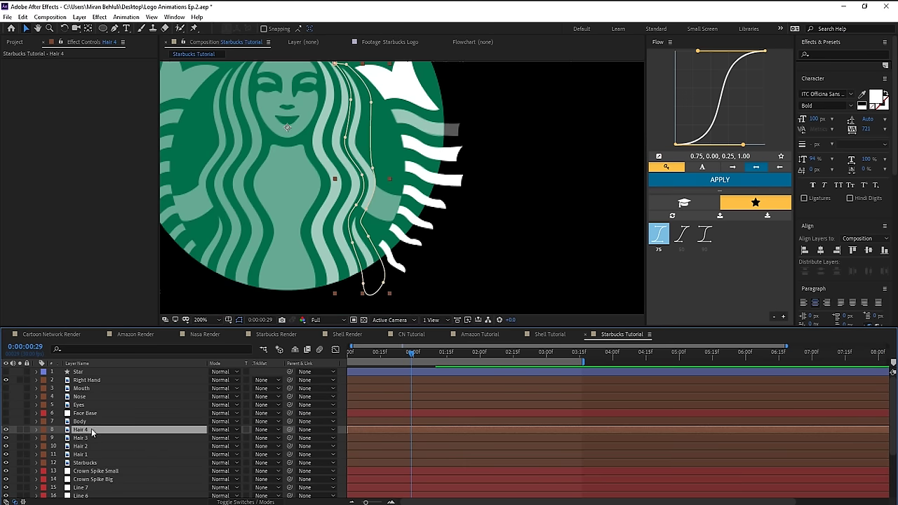
- Rename the Hair 4 layer as Hair Wrist
key("Return")
left_click(110, 430)
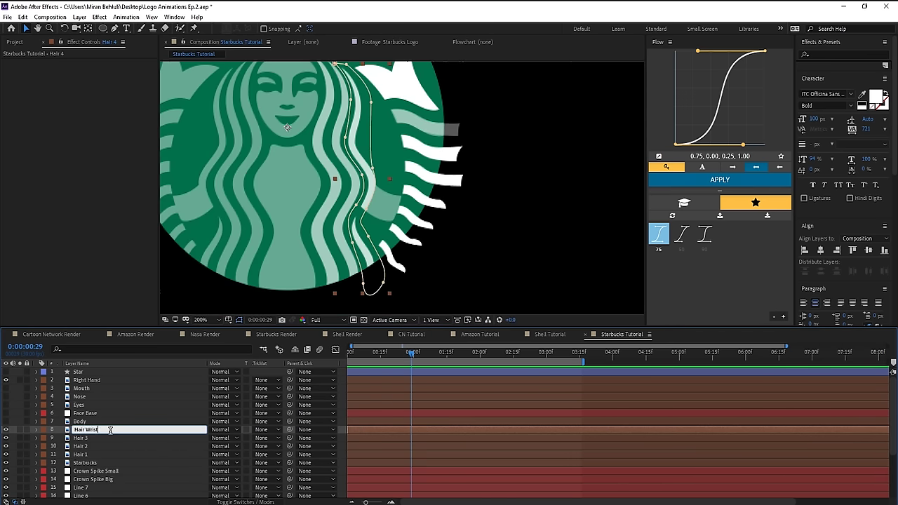
type("Hair Wrist")
key("Return")
- Mask the Hair Wrist layer around the wrist piece between the outer hair strand and the wavy stripes
scroll(364, 202, "up", 2)
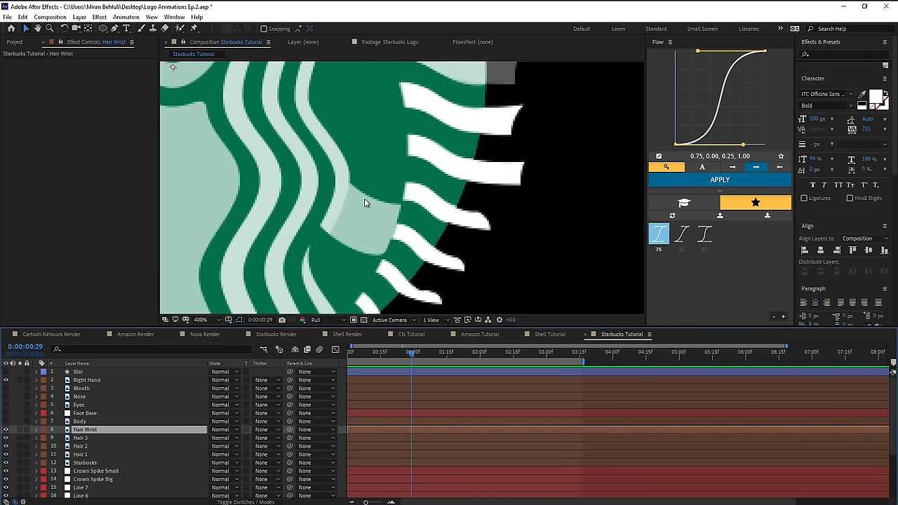
key("g")
left_click(349, 181)
left_click_drag(327, 238, 309, 265)
left_click(368, 266)
left_click(381, 258)
left_click_drag(401, 200, 399, 157)
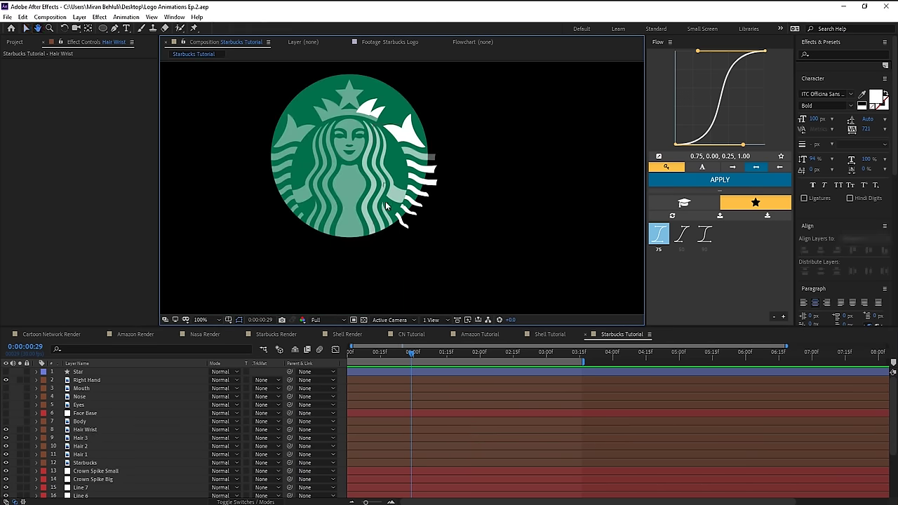
- Review the whole stack of separated logo layers against the half-built logo and the reference logo
key("space")
left_click_drag(368, 190, 372, 222)
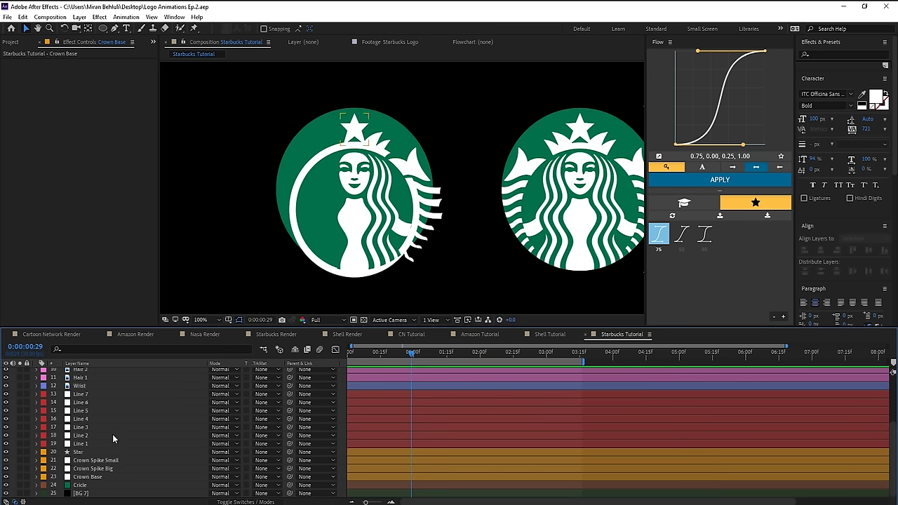
scroll(91, 426, "up", 4)
key("space")
mouse_move(91, 423)
left_mouse_down()
mouse_move(80, 384)
mouse_move(100, 428)
left_mouse_up()
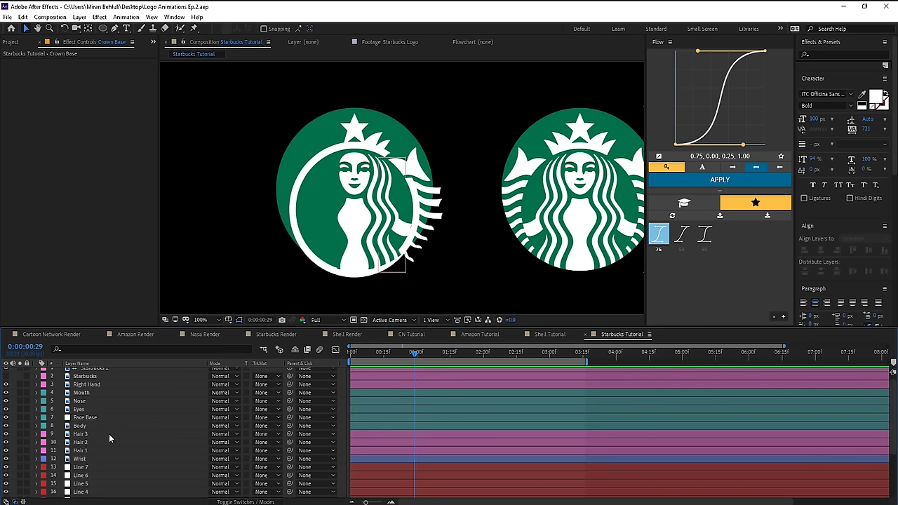
scroll(116, 429, "down", 3)
scroll(42, 425, "up", 4)
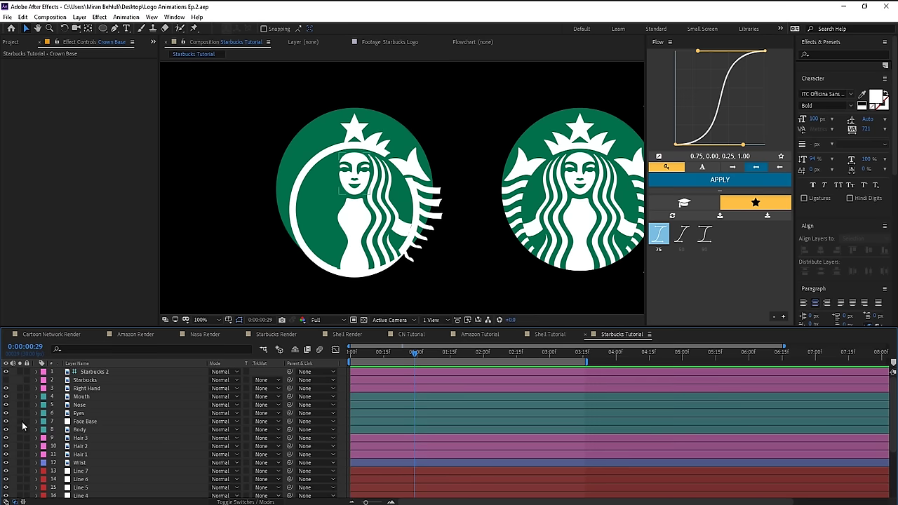
- Solo the Mouth, Nose, Eyes, Face Base and Body layers together with the BG 7 background
left_click_drag(20, 429, 20, 396)
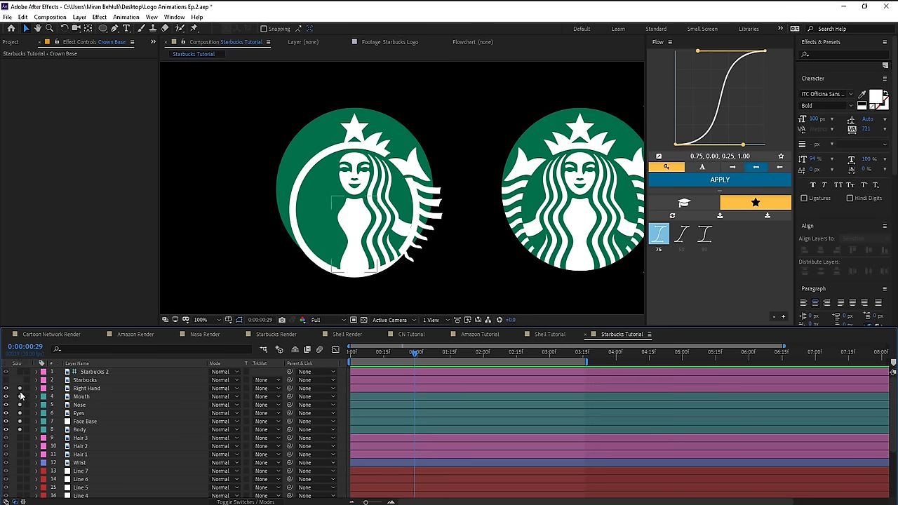
left_click(19, 388)
left_click(81, 396)
scroll(95, 452, "down", 4)
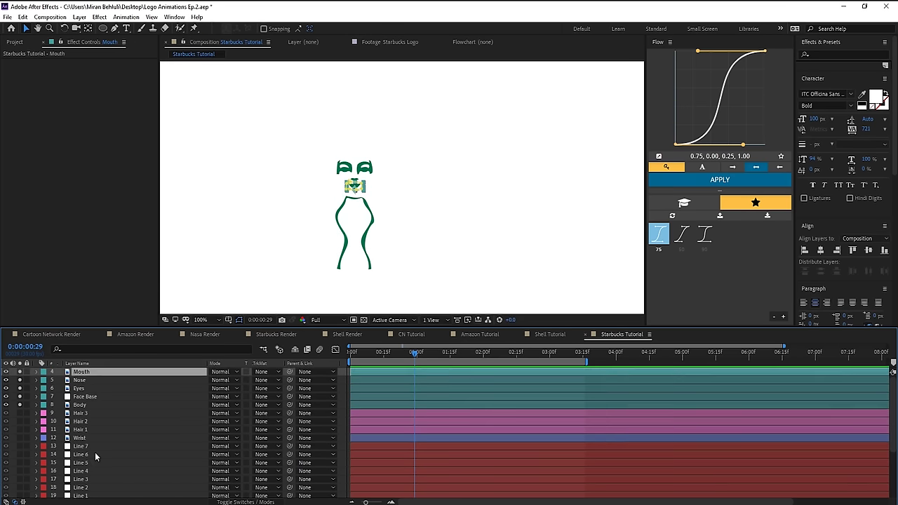
left_click(20, 493)
left_click(93, 494)
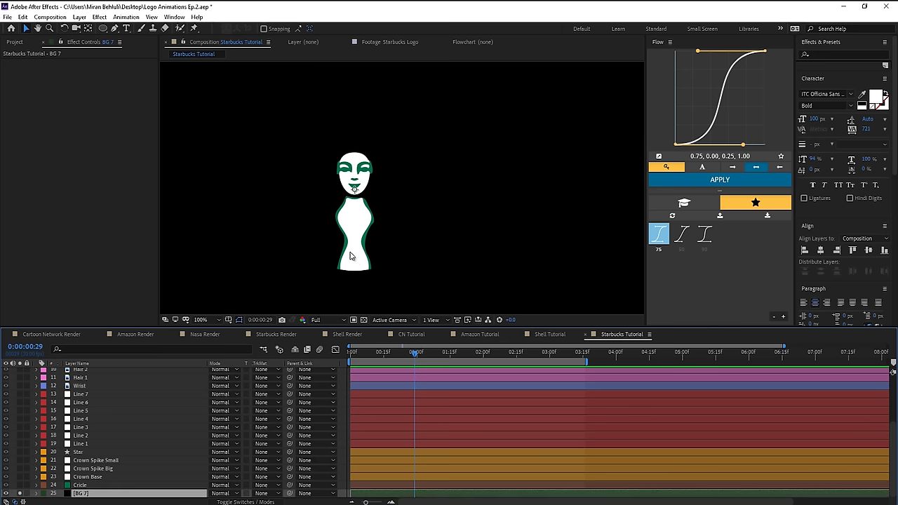
- Inspect the green fringe around the face and body, and apply the Color Key effect to the Body layer
scroll(352, 256, "up", 1)
left_click_drag(348, 237, 394, 208)
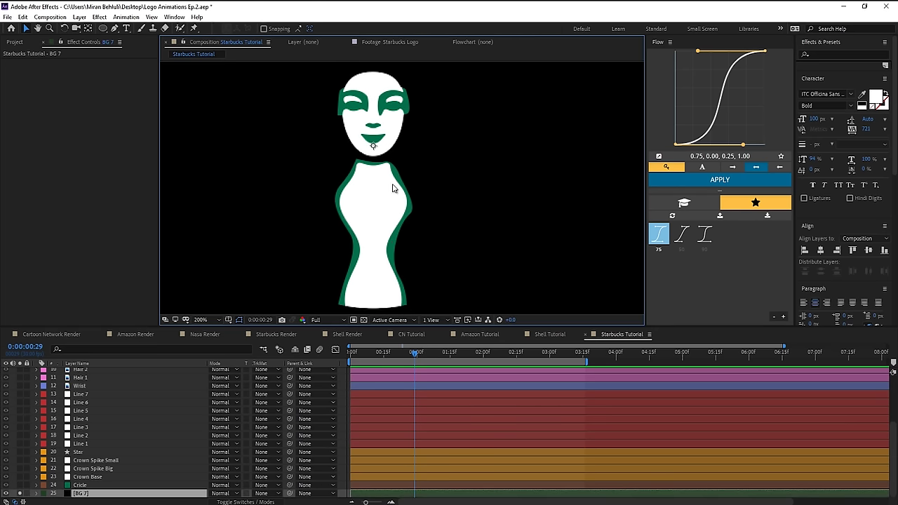
left_click_drag(392, 186, 382, 221)
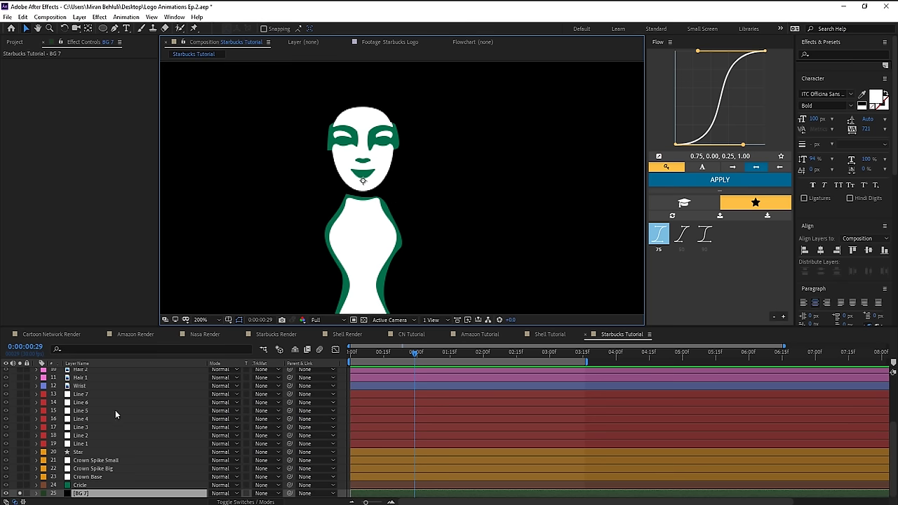
scroll(115, 414, "up", 2)
left_click(94, 403)
key("ctrl+space")
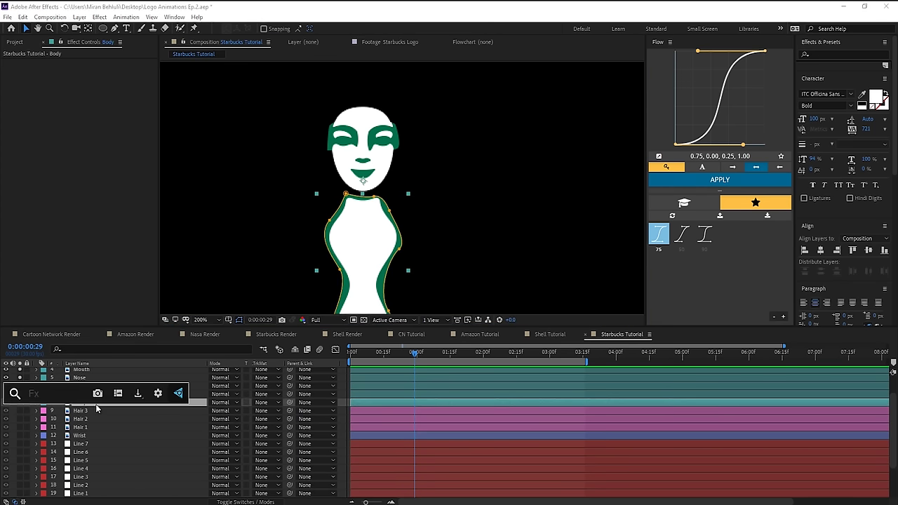
type("color key")
key("Return")
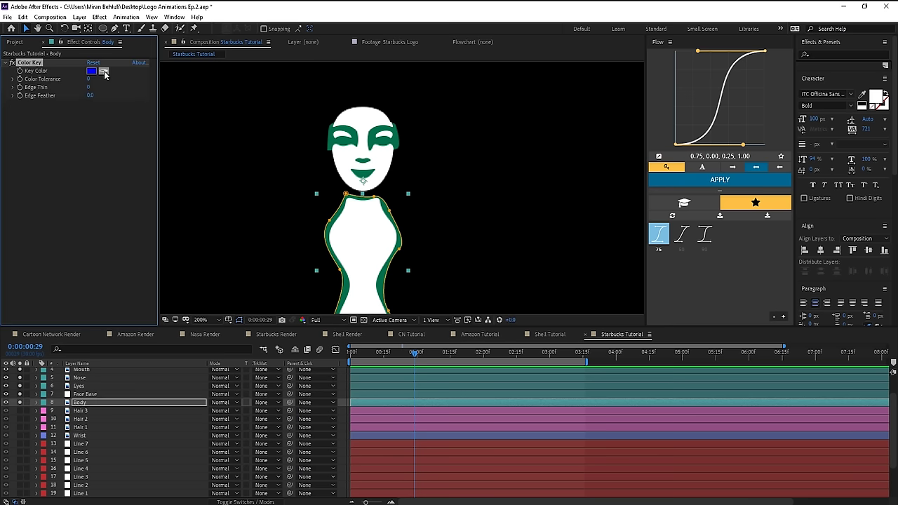
- Sample the green fringe as the Body layer's key color and set Color Tolerance to 150
left_click(103, 70)
left_click(385, 207)
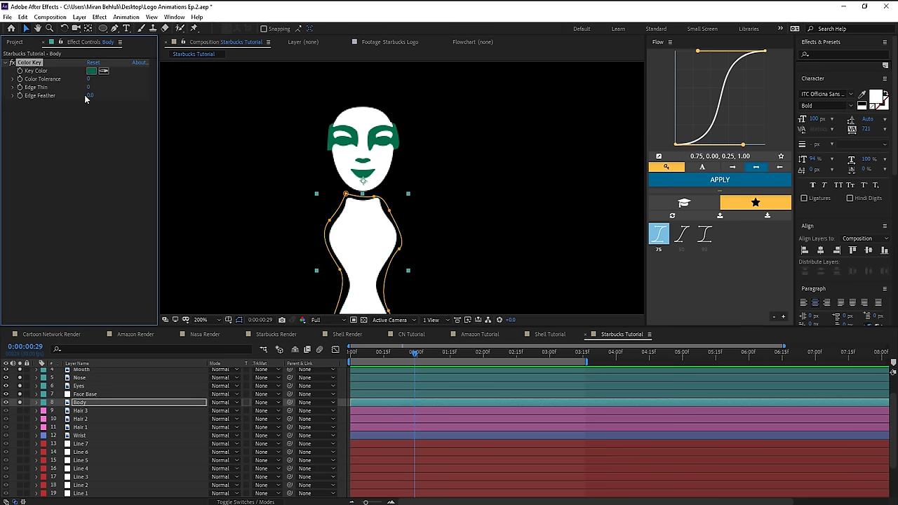
left_click_drag(87, 79, 114, 79)
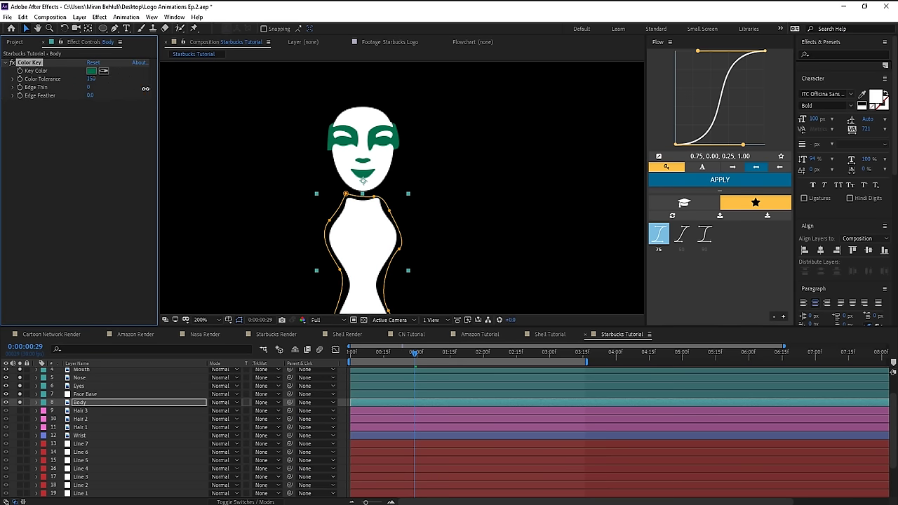
- Undo the last Color Tolerance change and apply a Fill effect coloured white to the Body layer
key("ctrl+z")
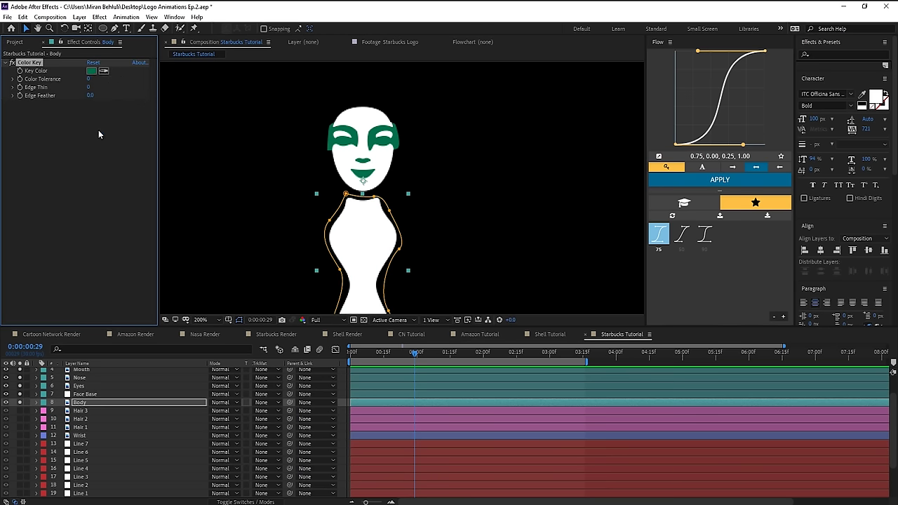
key("ctrl+space")
type("fill")
key("Return")
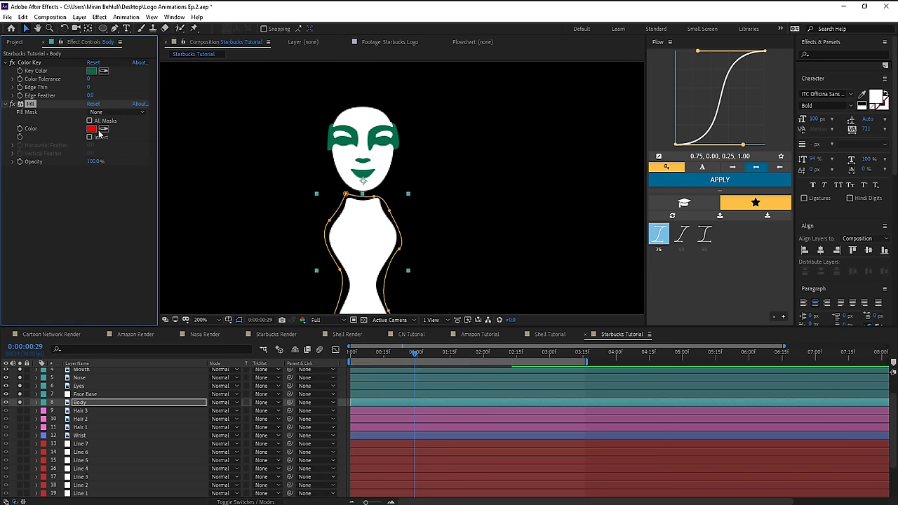
left_click(91, 129)
left_click_drag(565, 294, 550, 272)
left_click(756, 277)
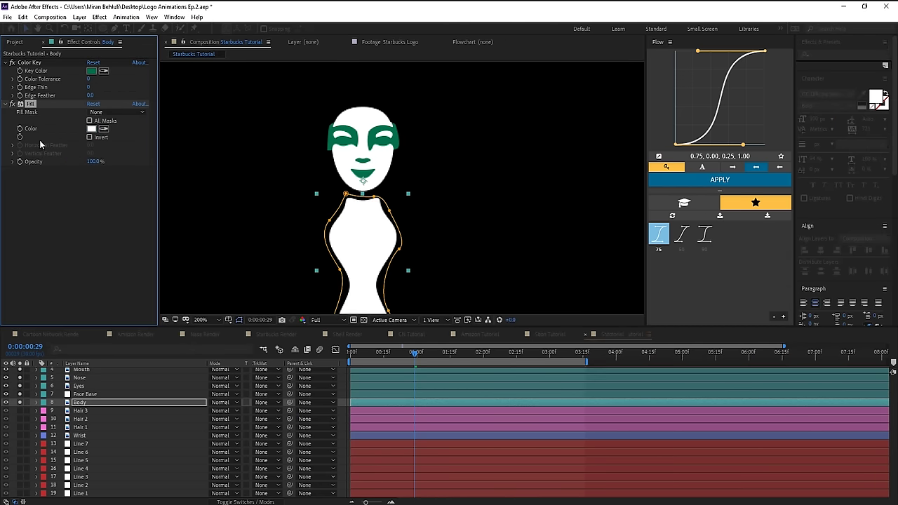
scroll(382, 225, "up", 2)
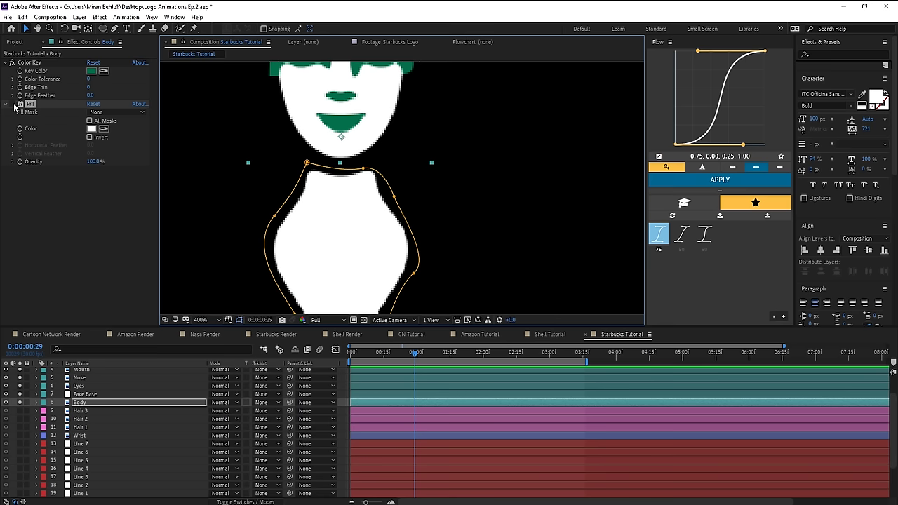
left_click(120, 192)
scroll(437, 213, "down", 2)
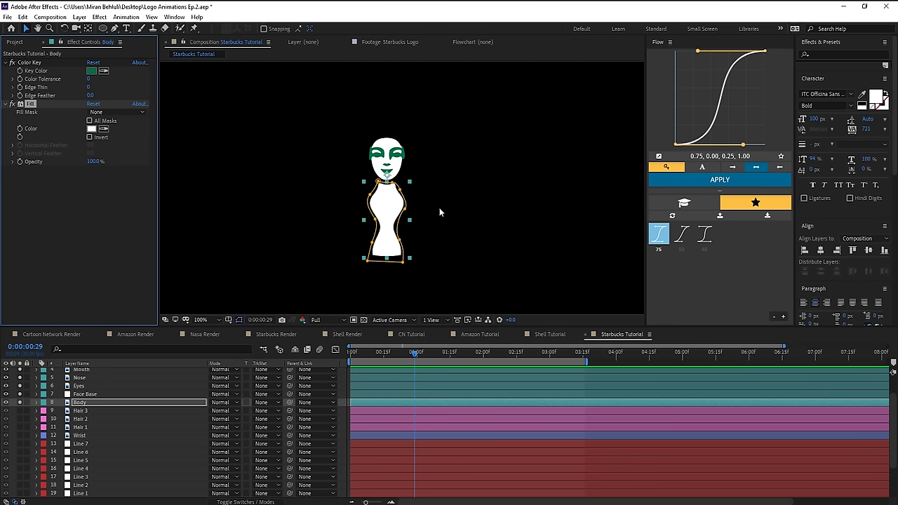
- Turn off solo for the Body layer, leaving the face layers isolated
scroll(91, 421, "up", 3)
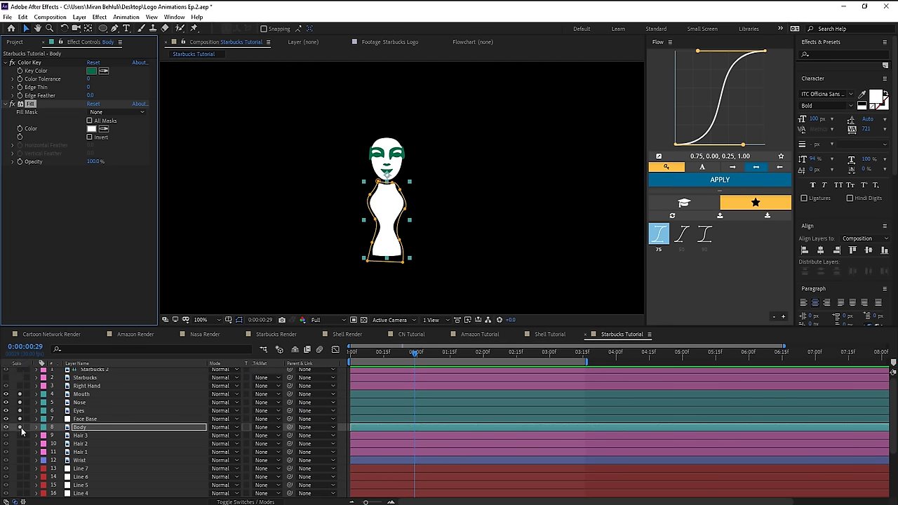
left_click(89, 428)
scroll(409, 224, "up", 1)
left_click_drag(402, 223, 403, 246)
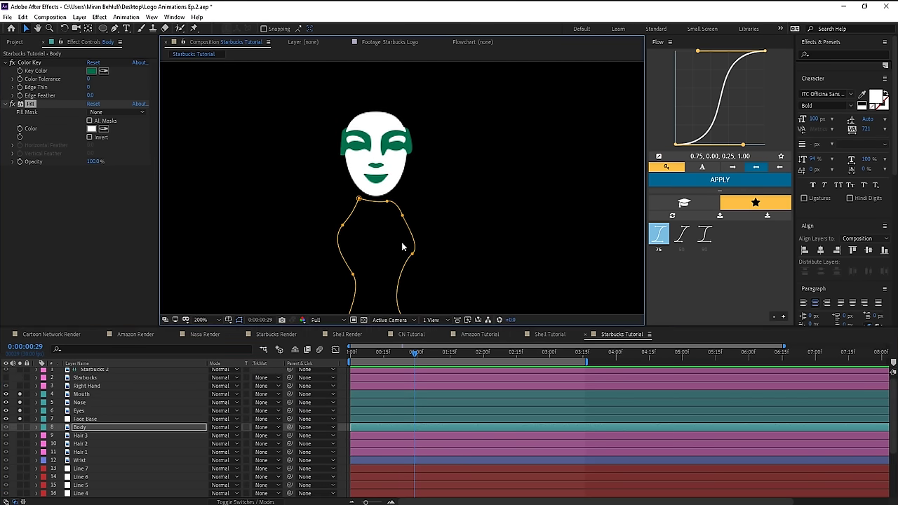
- Apply the Color Key effect to the Eyes layer with white as key color, and turn off solo for Face Base
left_click(94, 413)
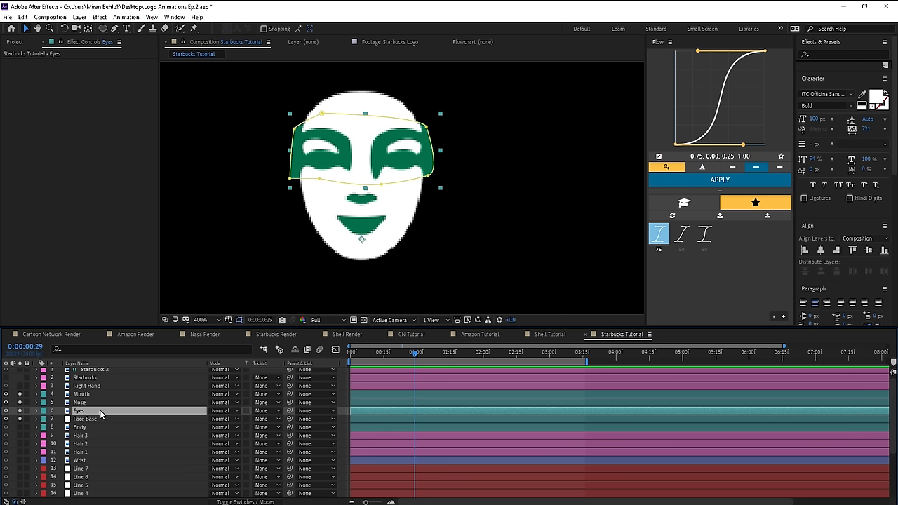
key("ctrl+space")
type("color")
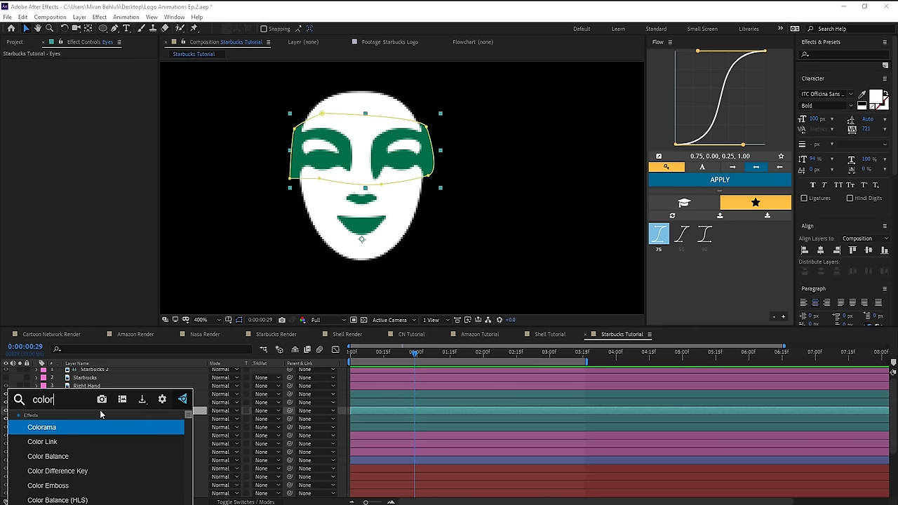
type(" ke")
key("Return")
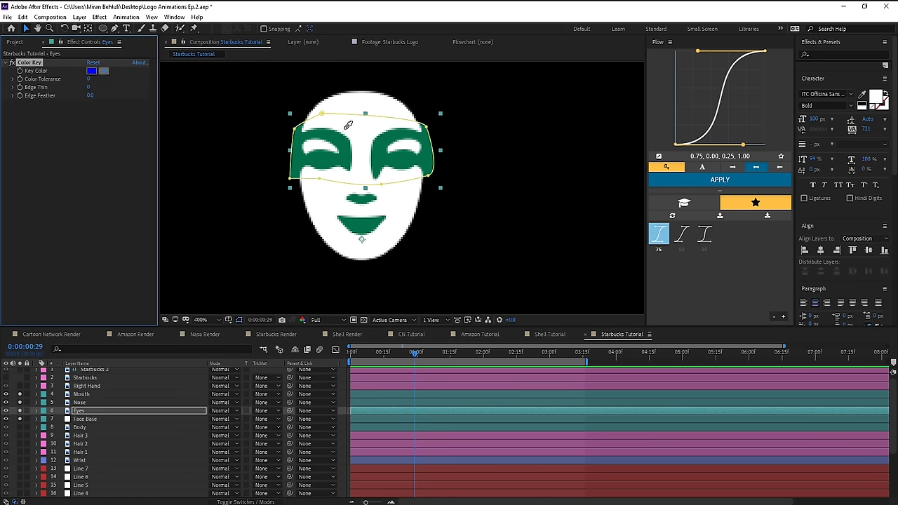
left_click(79, 419)
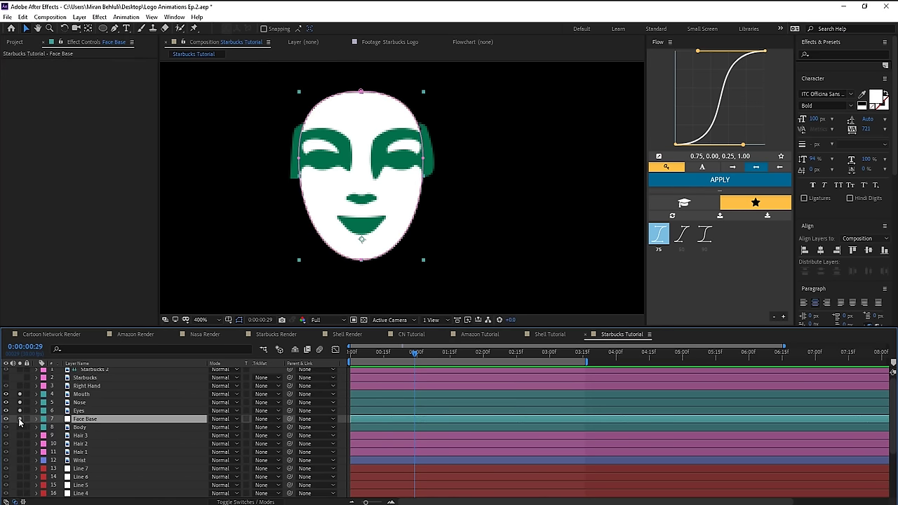
left_click(90, 411)
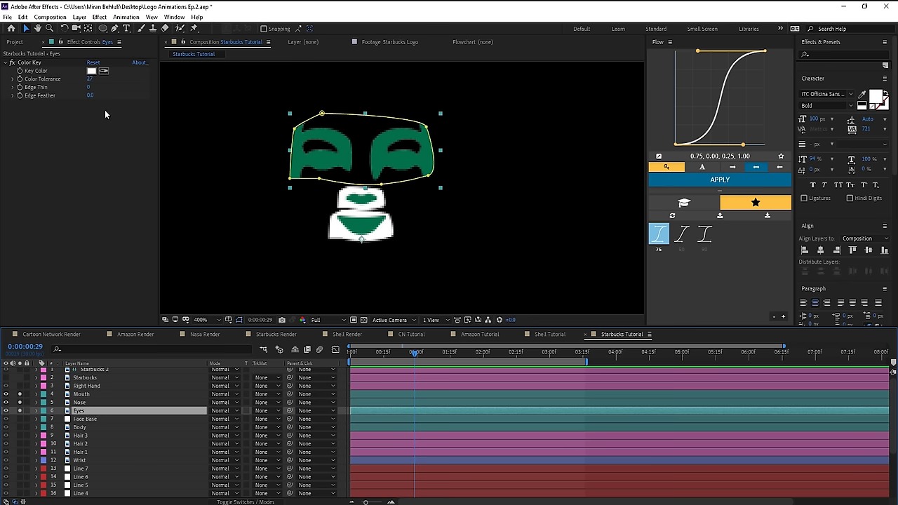
- Add a Fill effect to the Eyes layer using the green sampled from the eyes
key("ctrl+space")
type("fill")
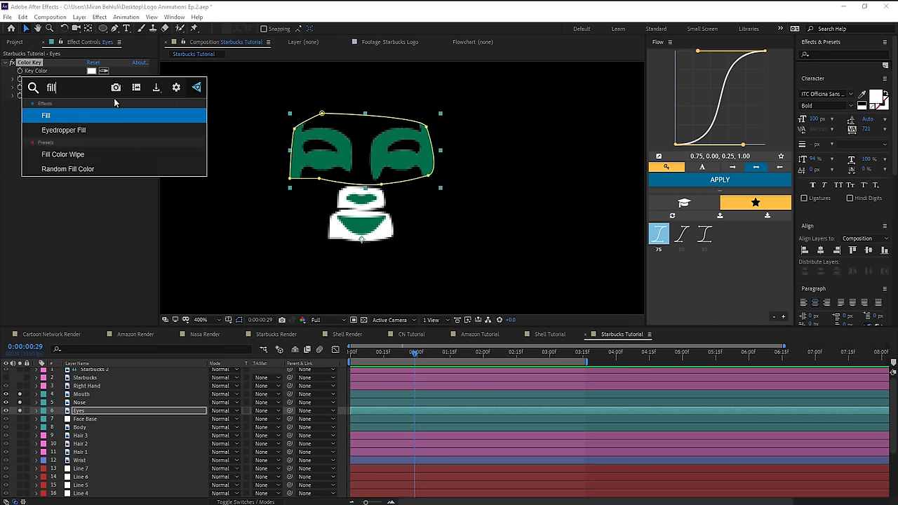
key("Return")
left_click(103, 129)
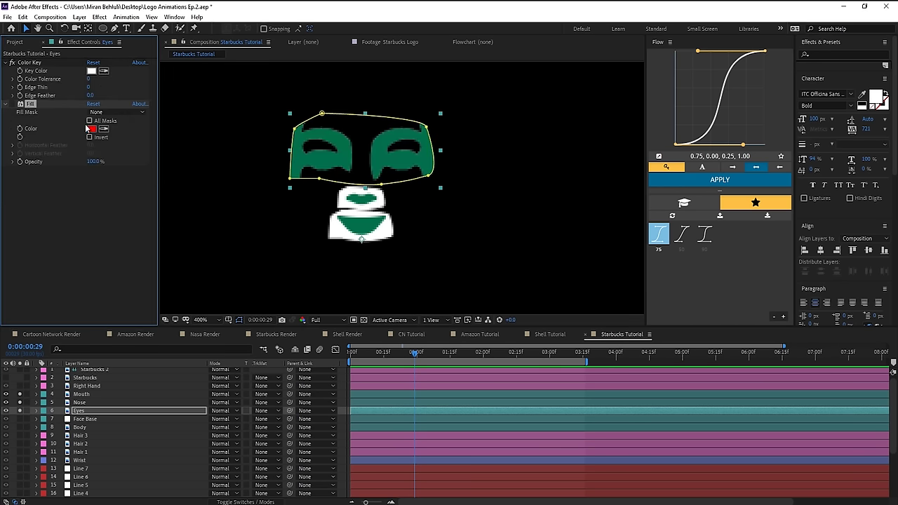
left_click(346, 137)
scroll(322, 156, "up", 2)
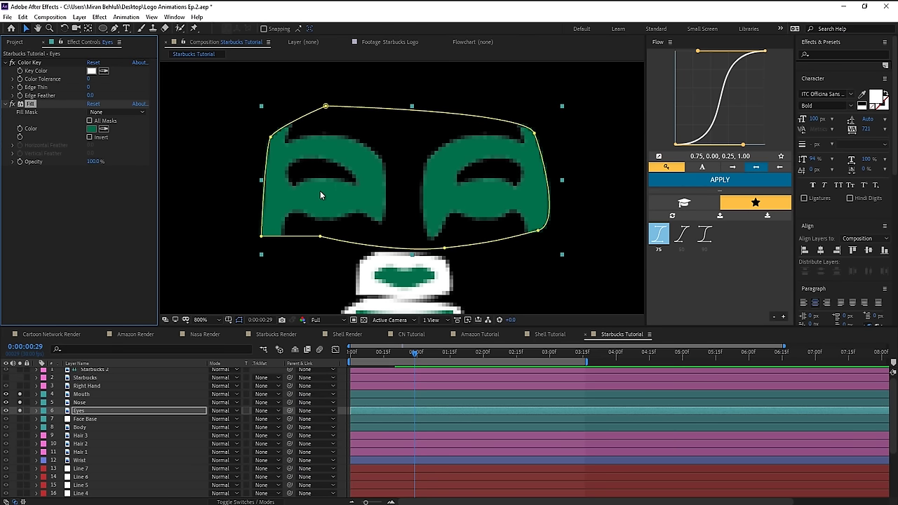
scroll(402, 187, "down", 2)
- Copy the Eyes layer's Color Key and Fill effects onto the Nose and Mouth layers
left_click(30, 64)
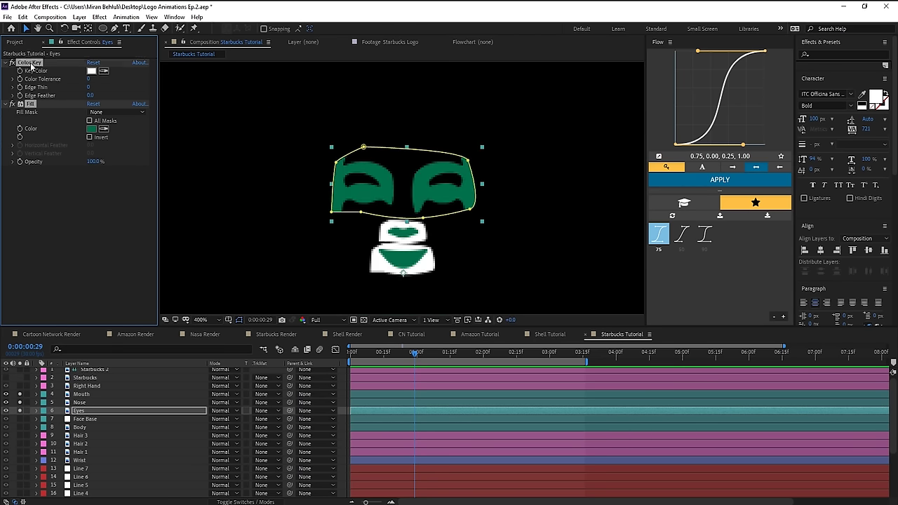
left_click(104, 402)
left_click(103, 395)
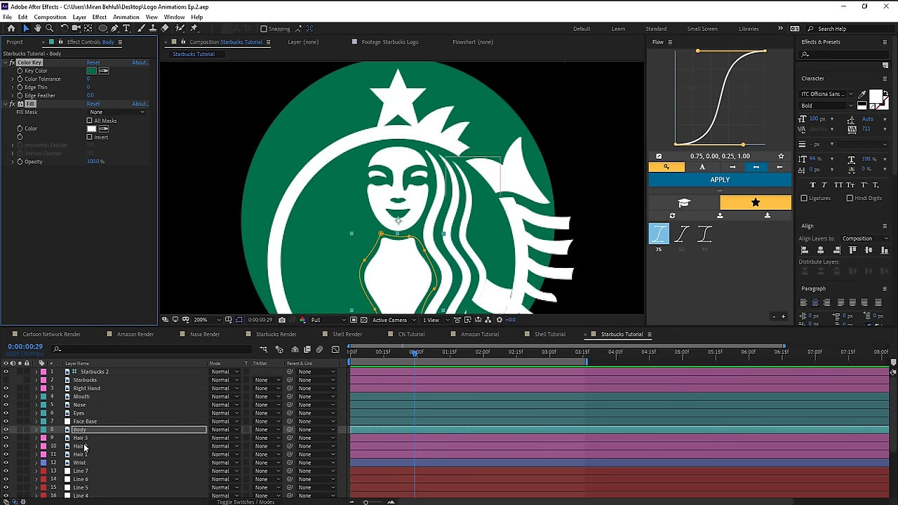
- Paste the Body layer's Color Key and Fill effects onto the Hair, Wrist and Right Hand layers
left_click(84, 446)
left_click(84, 438)
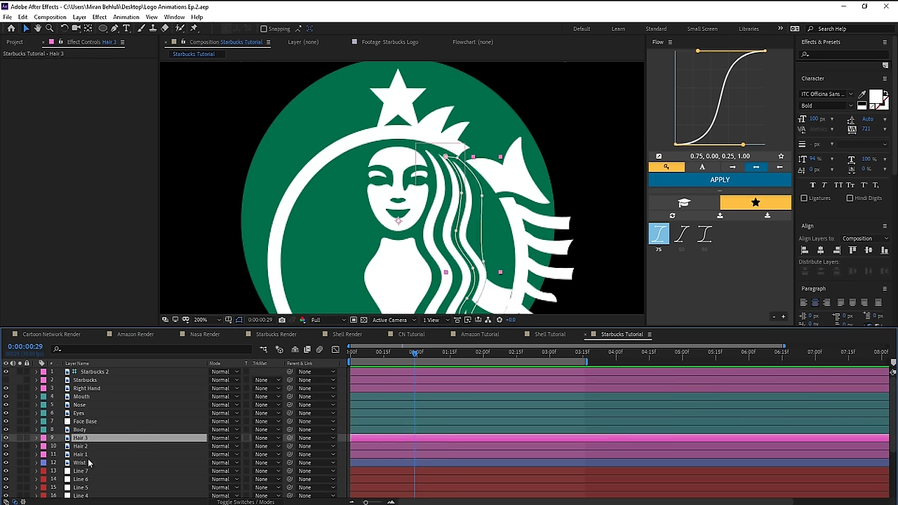
left_click(89, 462)
left_click(91, 389)
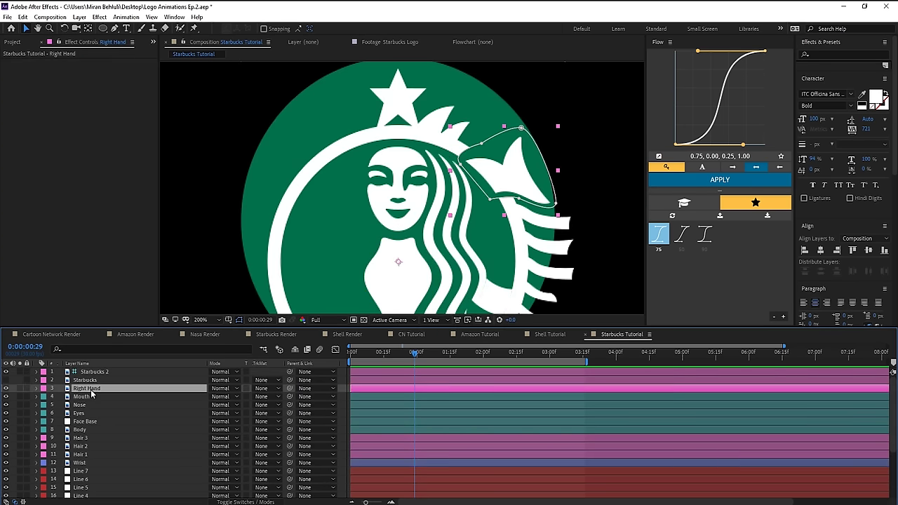
- Apply the Radial Wipe effect to the Crown Base layer
scroll(94, 421, "down", 3)
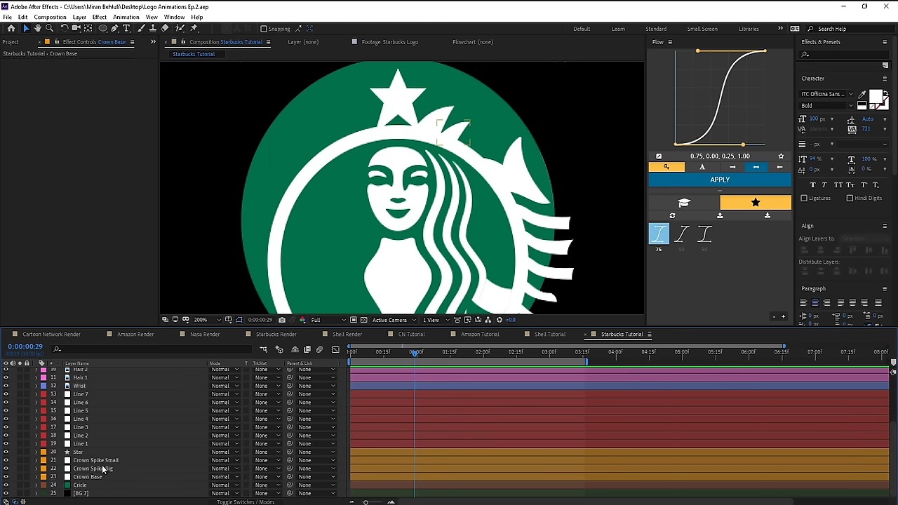
left_click(101, 476)
key("ctrl+space")
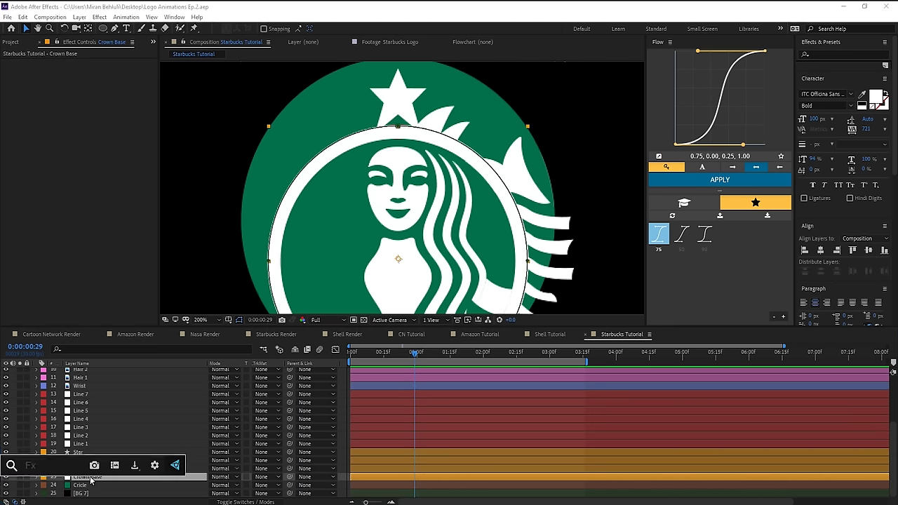
type("radial wipe")
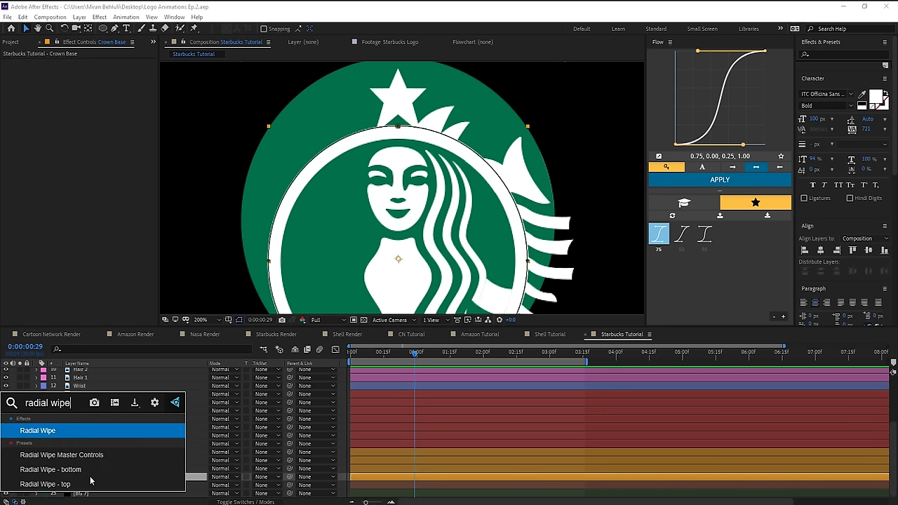
key("Return")
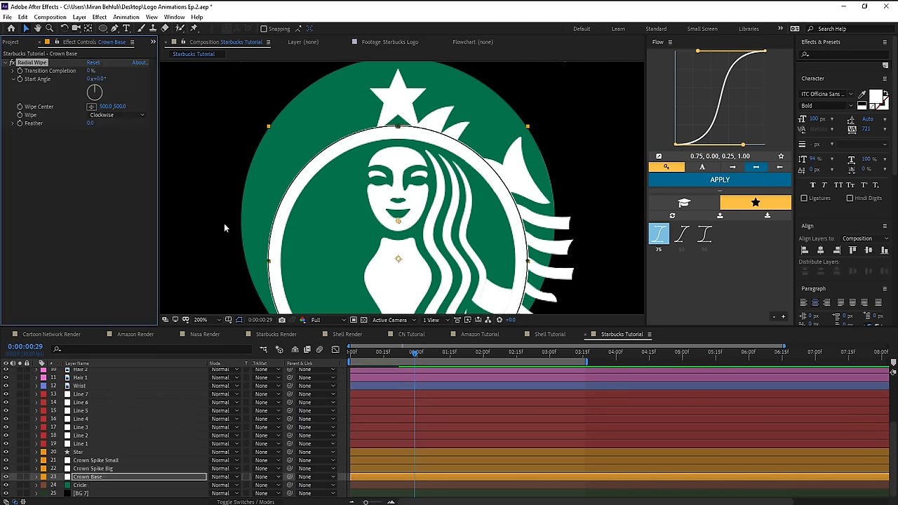
- Set the Crown Base Radial Wipe to Both, with Start Angle 180° and Transition Completion about 79%
left_click(115, 115)
left_click(108, 147)
left_click_drag(90, 71, 113, 73)
left_click(99, 80)
type("180")
key("Return")
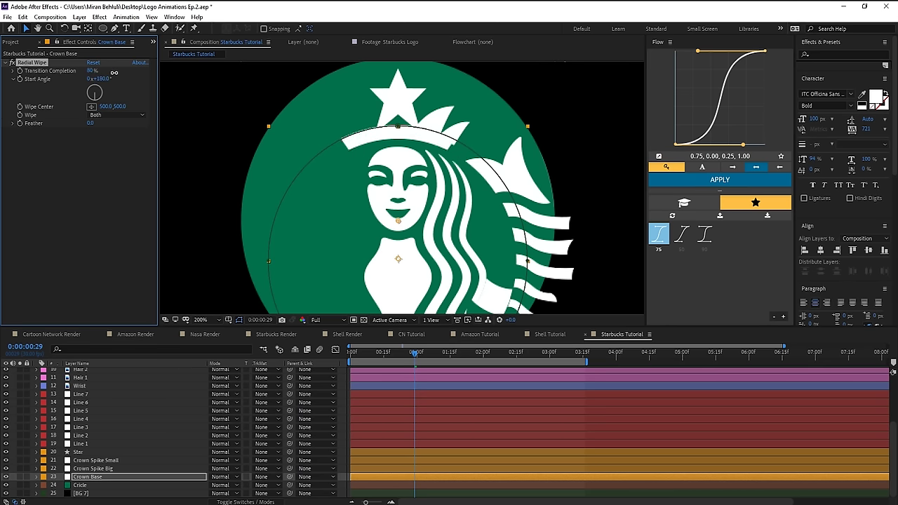
- Show the Starbucks reference layer and lower its opacity to make it semi-transparent over the half-built logo
scroll(75, 459, "up", 4)
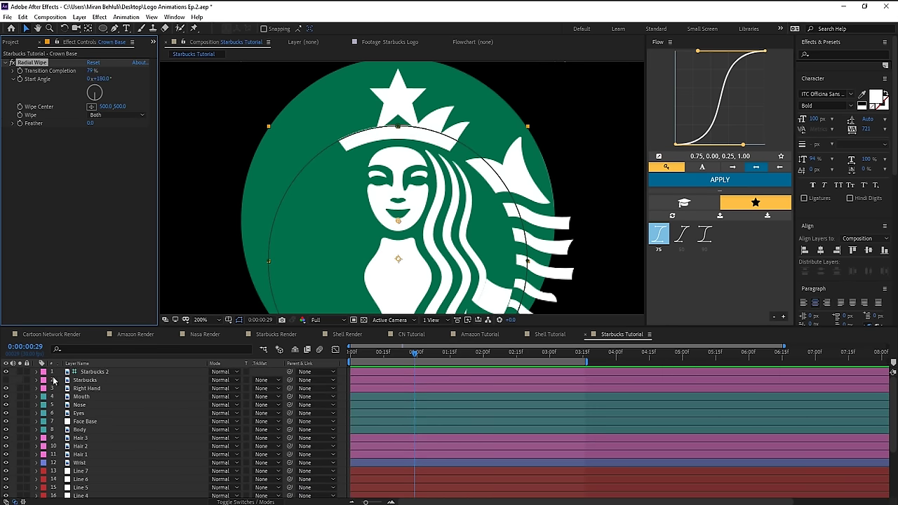
left_click(91, 373)
left_click(90, 381)
left_click(6, 380)
key("t")
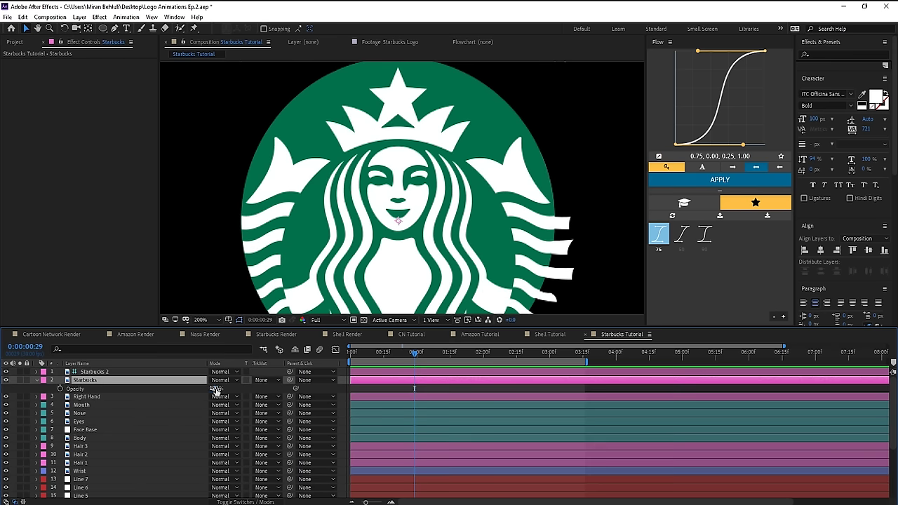
left_click_drag(214, 388, 188, 383)
- Fine-tune the Crown Base Radial Wipe's Transition Completion to about 78% against the reference crown
scroll(90, 471, "down", 4)
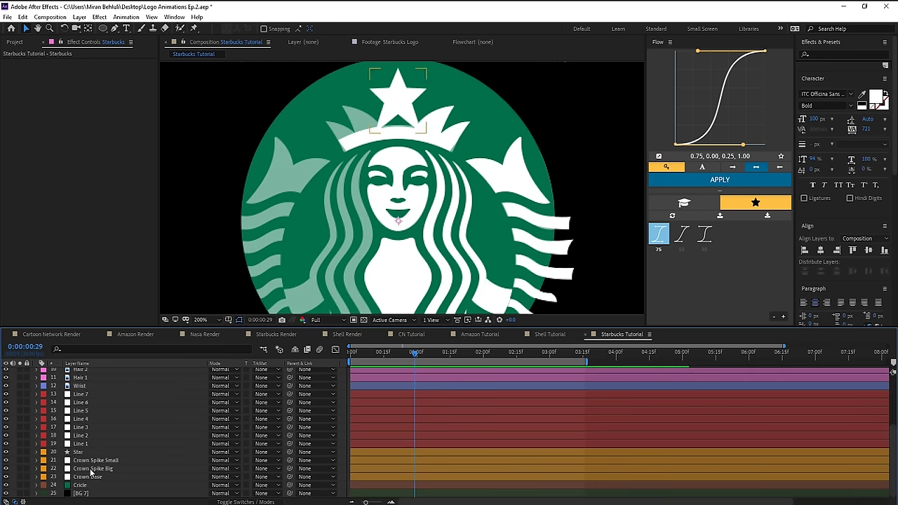
left_click(89, 485)
left_click(89, 477)
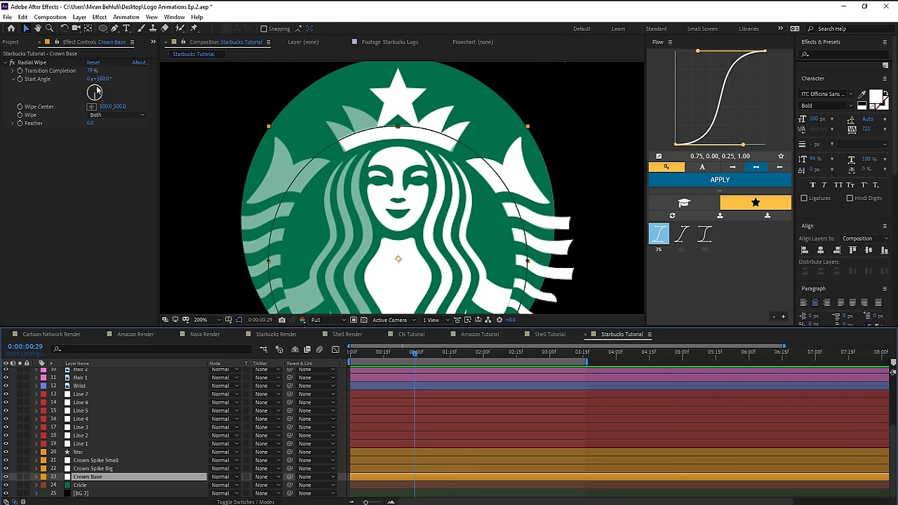
left_click_drag(90, 71, 92, 75)
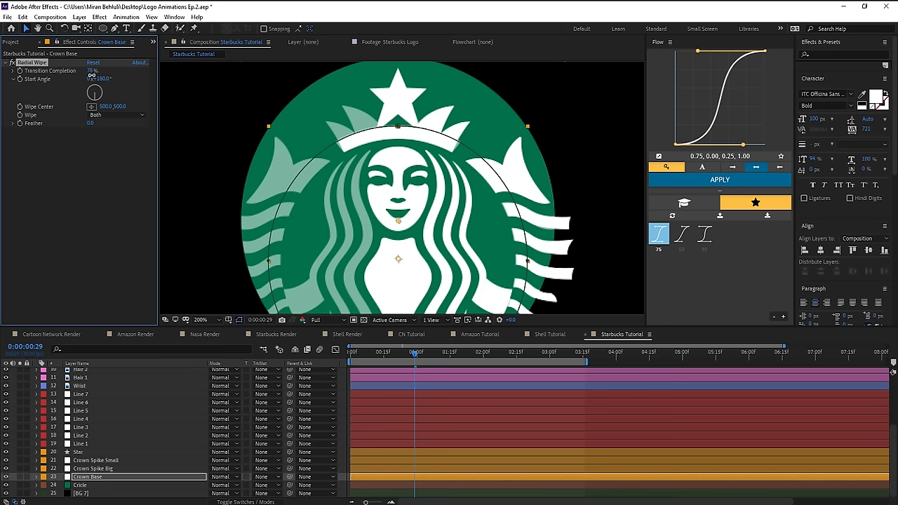
left_click(91, 71)
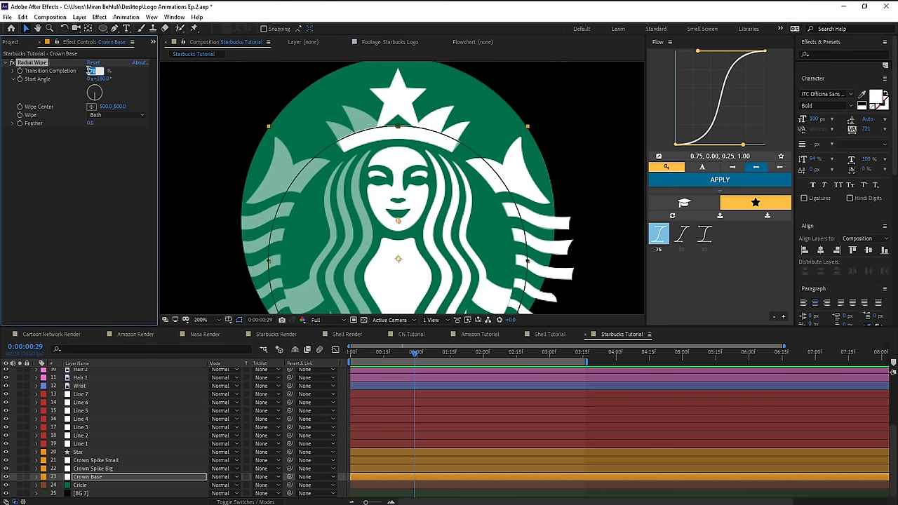
key("Return")
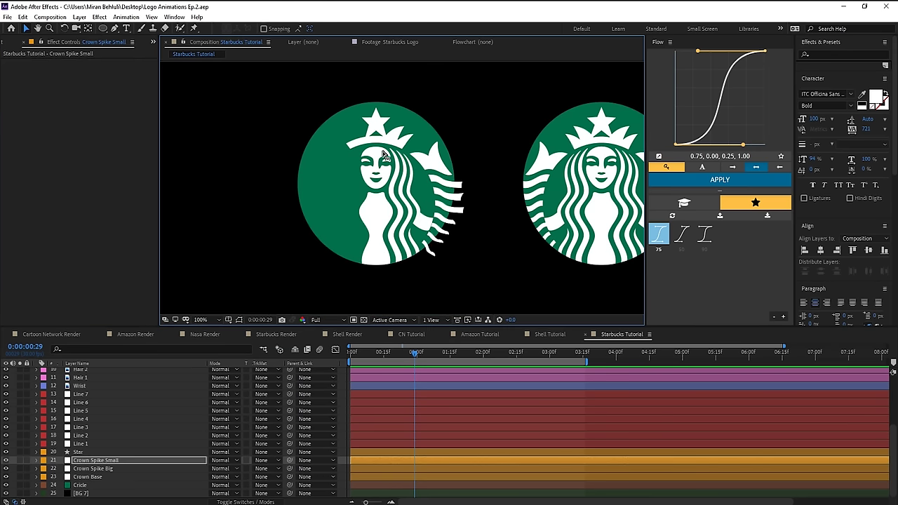
- Paste the copied Color Key and white Fill effects onto the Crown Spike Small layer
scroll(400, 176, "up", 2)
scroll(404, 224, "down", 2)
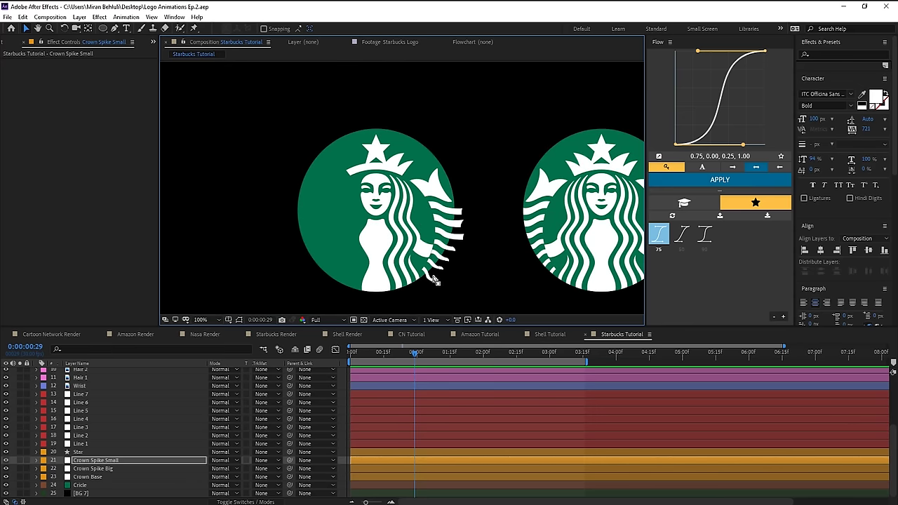
key("ctrl+v")
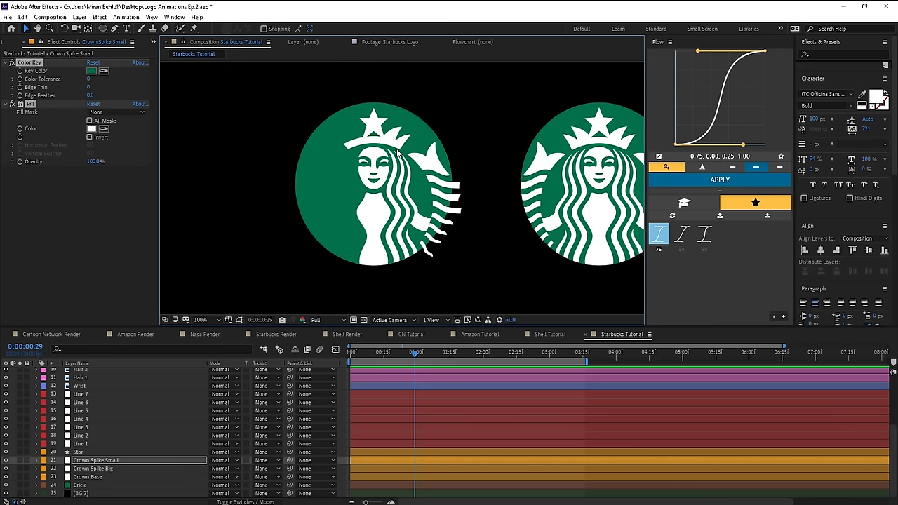
- Add a Mask Path keyframe to the Cricle layer's Mask 1 and move it to the start of the timeline
left_click(342, 200)
key("m")
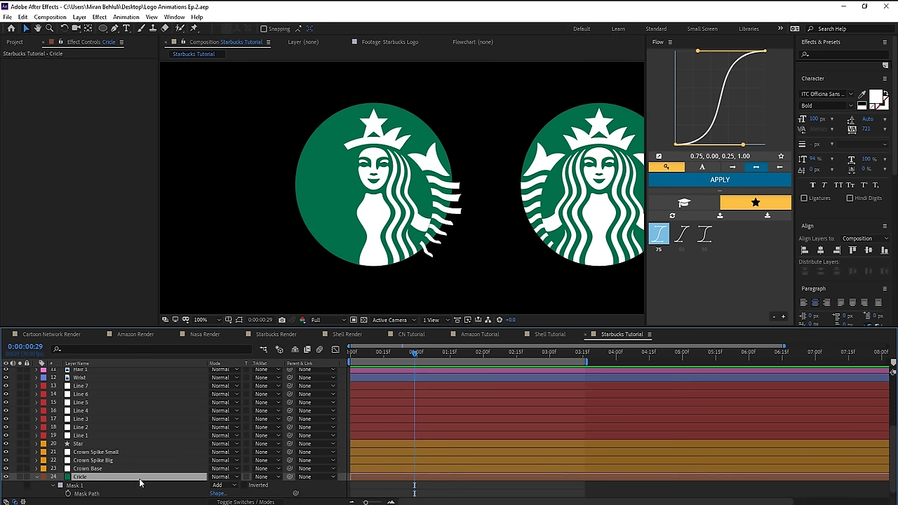
left_click(70, 492)
left_click_drag(415, 494, 352, 498)
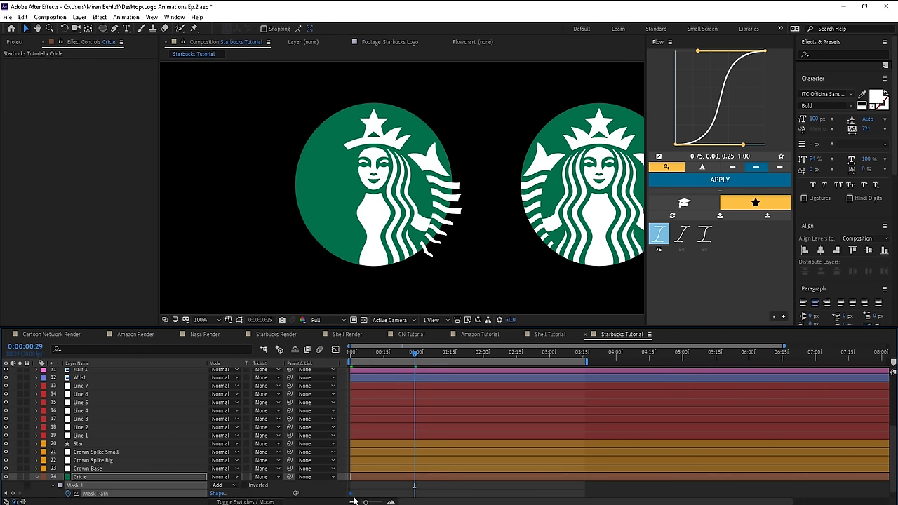
- Keyframe the Cricle layer's full-size Mask Path at 20 frames and shrink the mask to a tiny central point at the first frame
left_click_drag(371, 353, 395, 361)
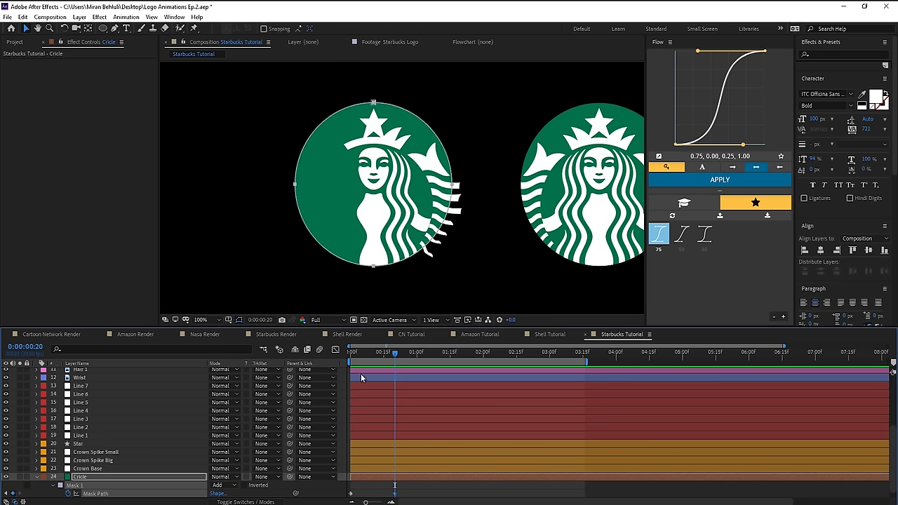
key("Home")
double_click(372, 266)
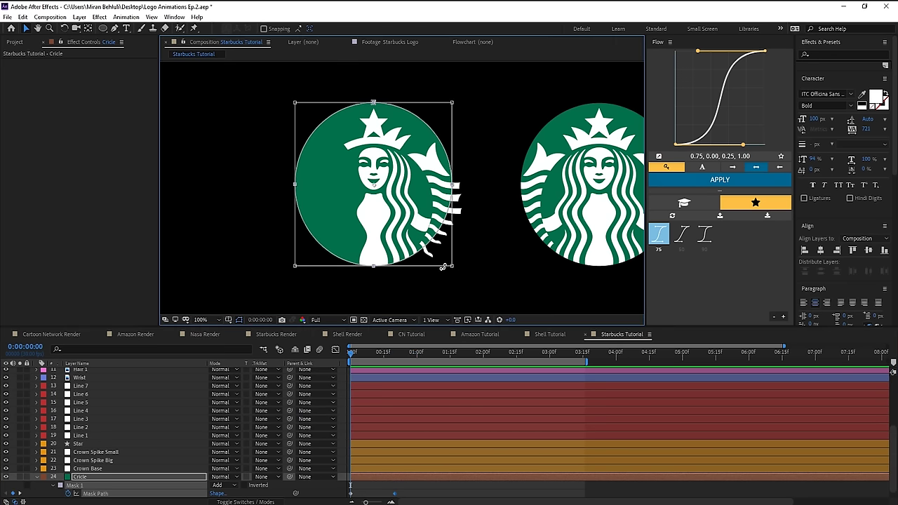
left_click_drag(453, 264, 390, 214)
scroll(291, 181, "up", 4)
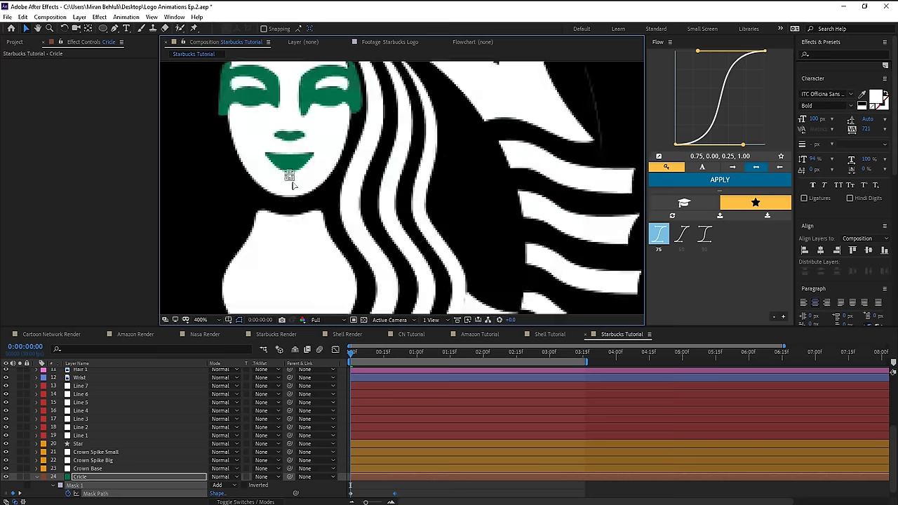
scroll(379, 241, "down", 4)
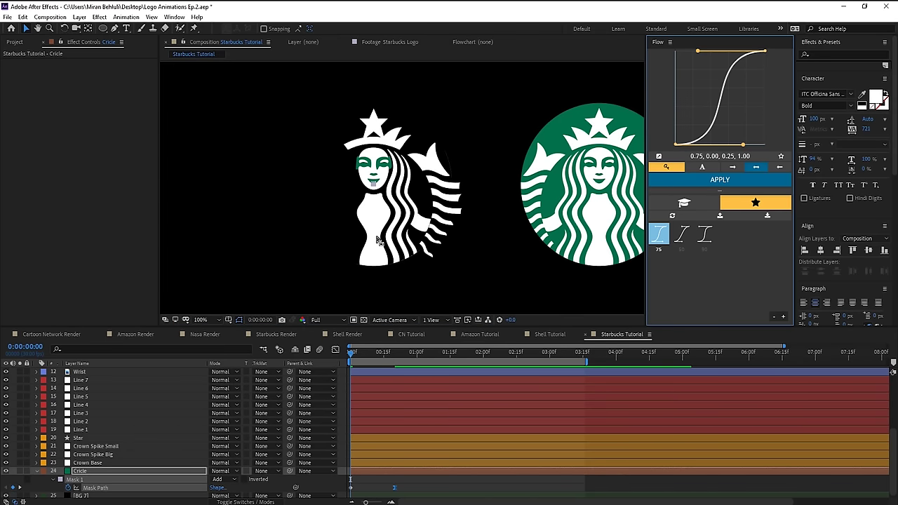
- Apply Easy Ease to the Cricle layer's Mask Path keyframes and move the current time to 0:00:01:01
right_click(351, 488)
mouse_move(374, 483)
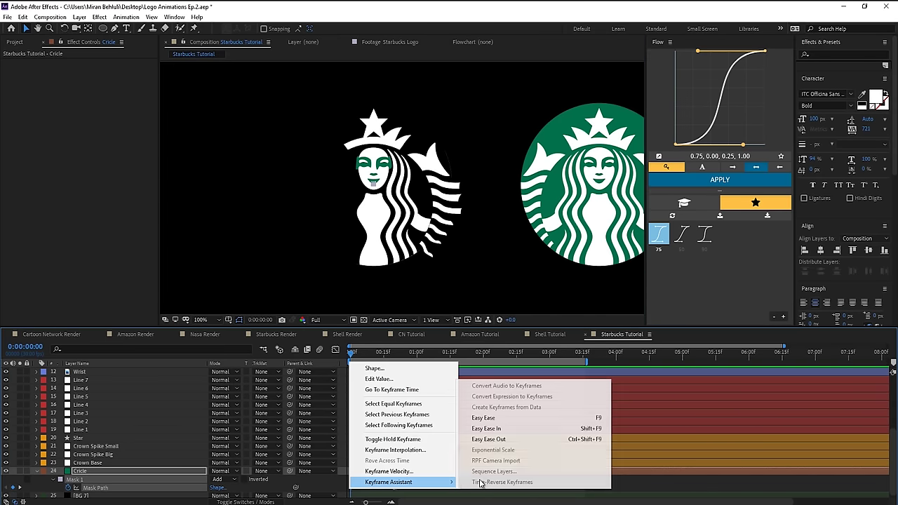
left_click(483, 421)
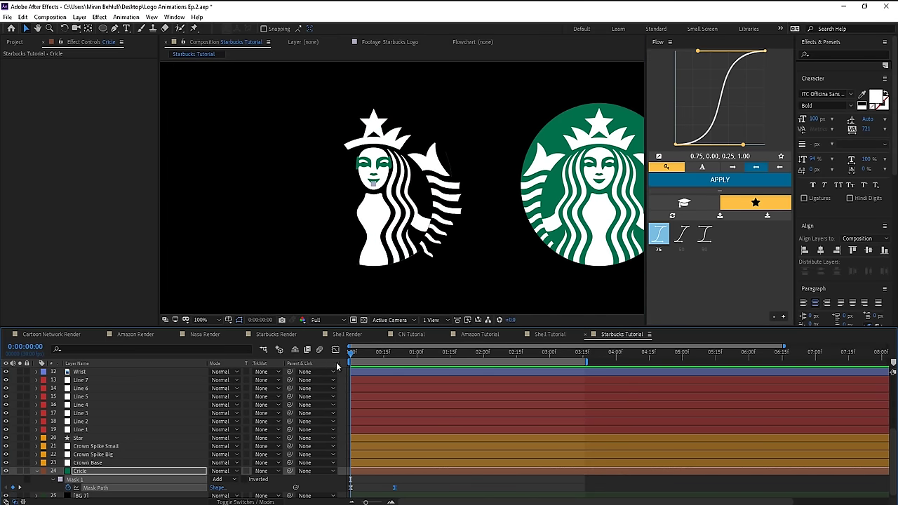
scroll(406, 428, "up", 3)
left_click_drag(407, 360, 420, 360)
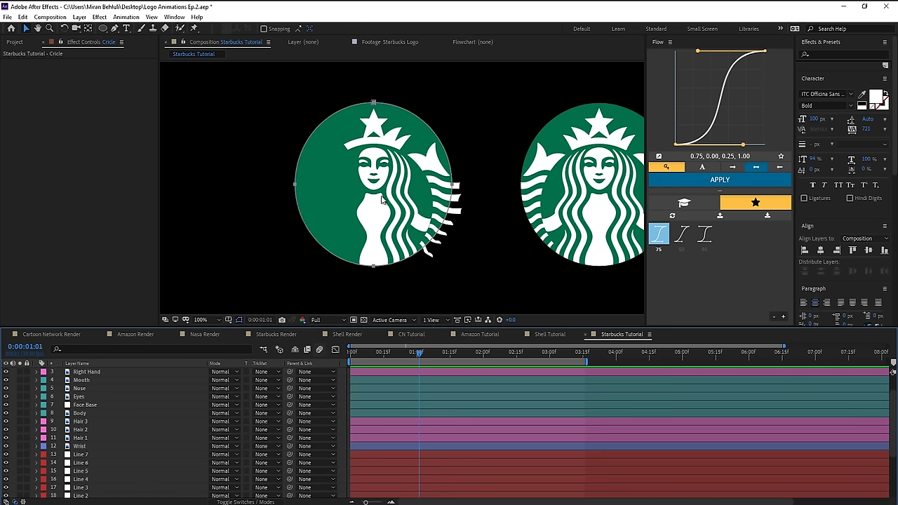
- Solo the Mouth, Nose, Eyes, Face Base and Body layers together with the Cricle layer
scroll(150, 417, "up", 1)
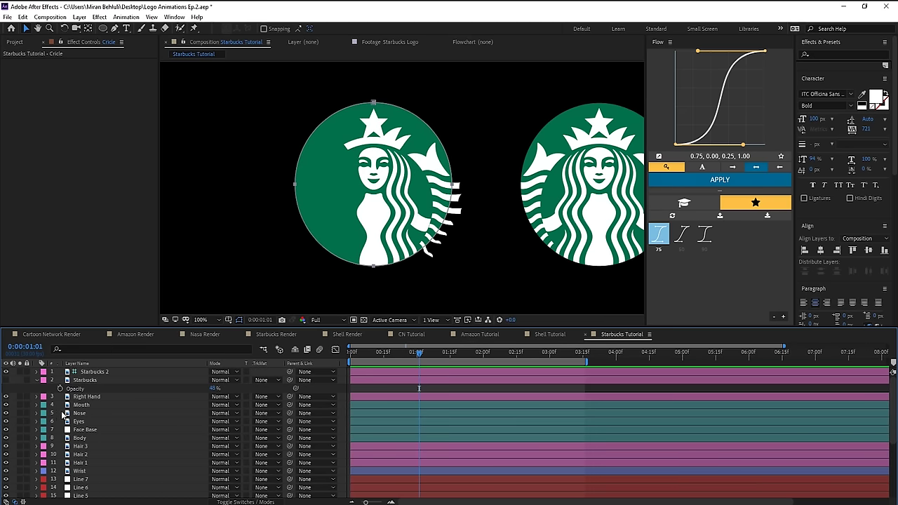
left_click(78, 405)
left_click(85, 430, "shift")
left_click(84, 438, "shift")
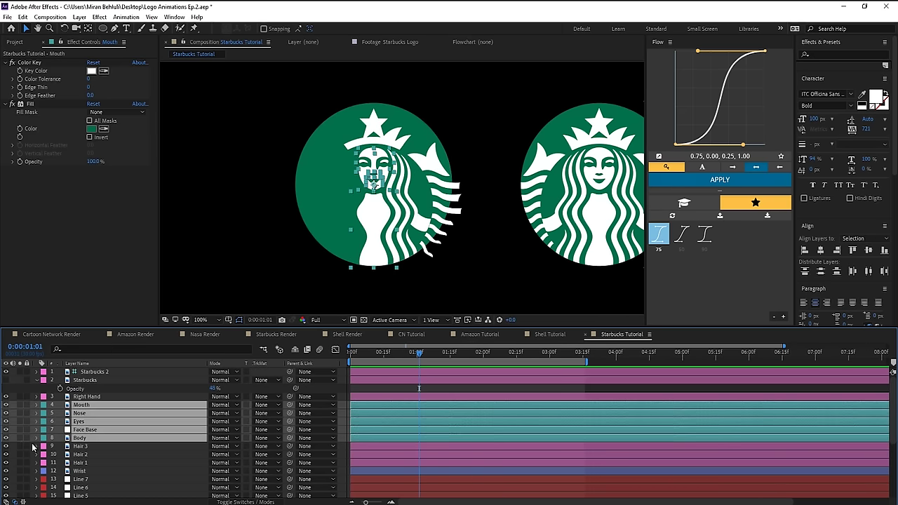
left_click(21, 438)
scroll(98, 456, "down", 4)
left_click(80, 469)
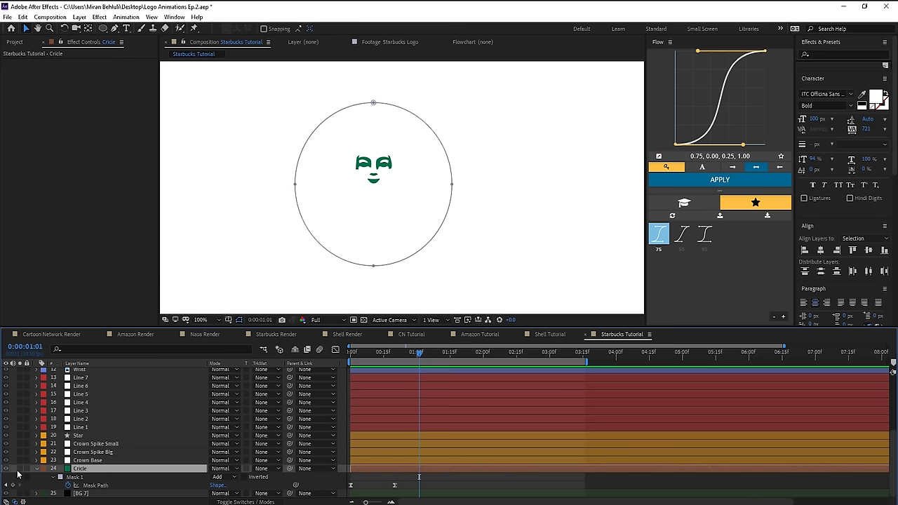
left_click(20, 469)
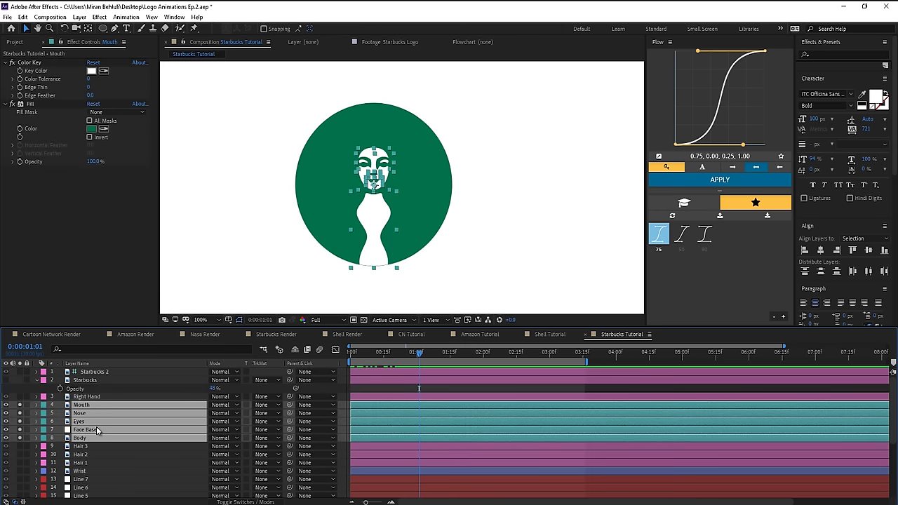
- Add Position keyframes to the Mouth, Nose, Eyes, Face Base and Body layers at 0:00:01:01
key("p")
left_click(66, 438)
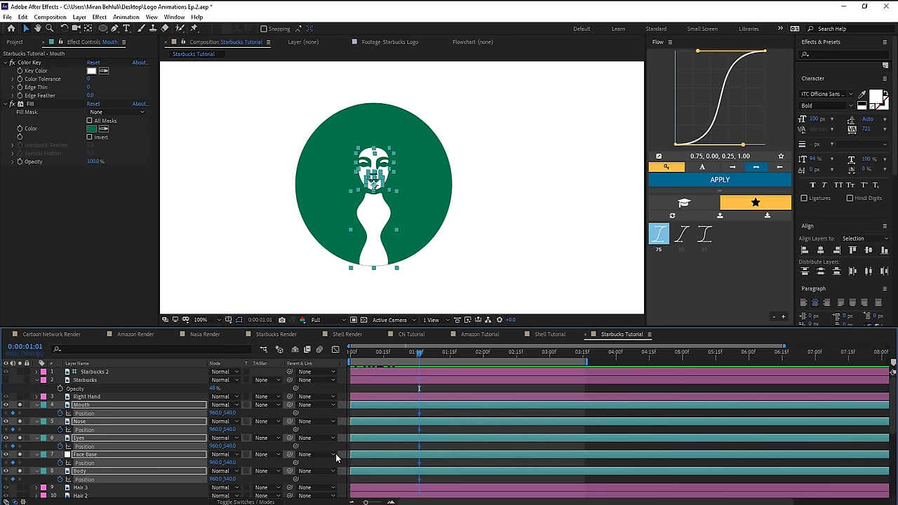
left_click(427, 463)
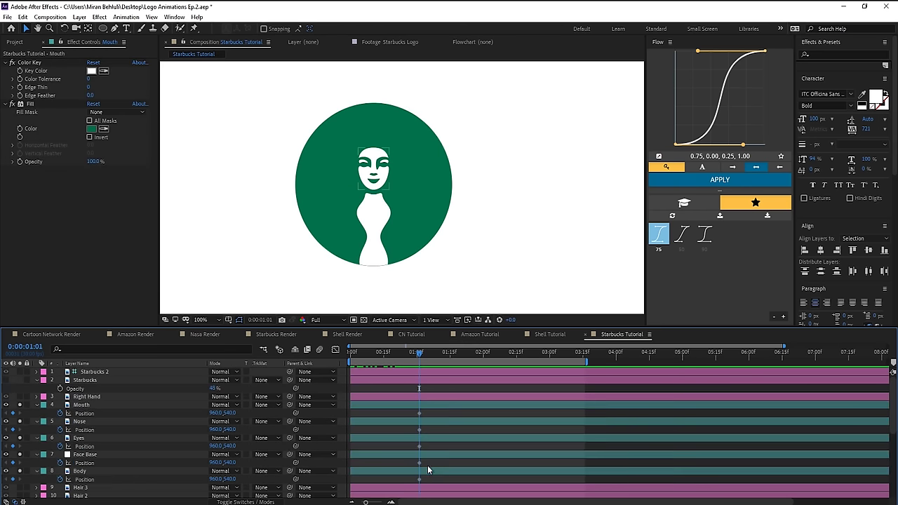
- Remove Body's Position keyframe, parent Body to Face Base, and test the link by scaling Face Base
left_click(87, 471)
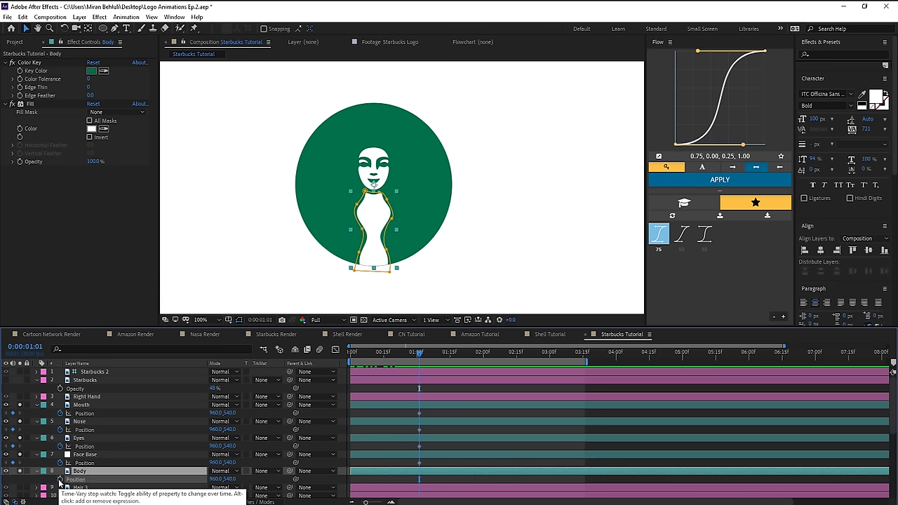
left_click_drag(290, 471, 159, 458)
left_click(160, 457)
key("s")
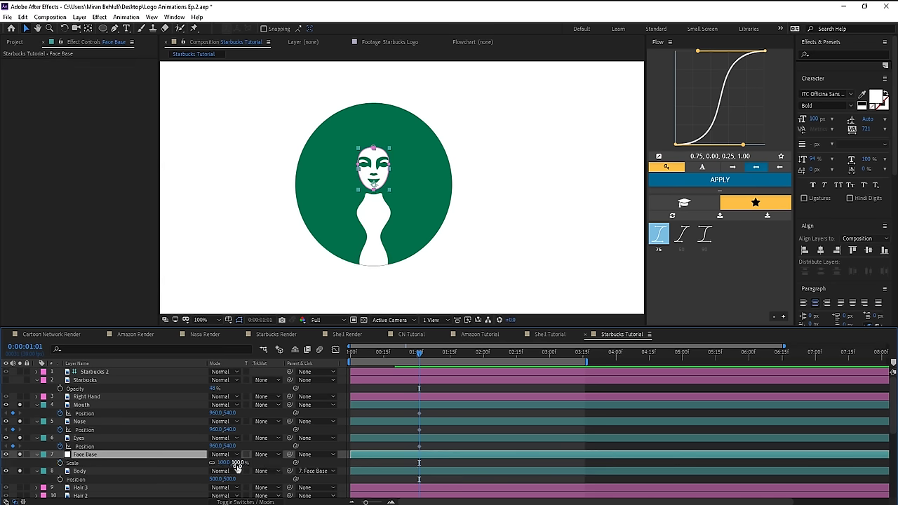
left_click_drag(240, 463, 281, 465)
- Parent the Mouth, Nose and Eyes layers to Face Base
left_click(92, 437)
left_click(104, 405, "shift")
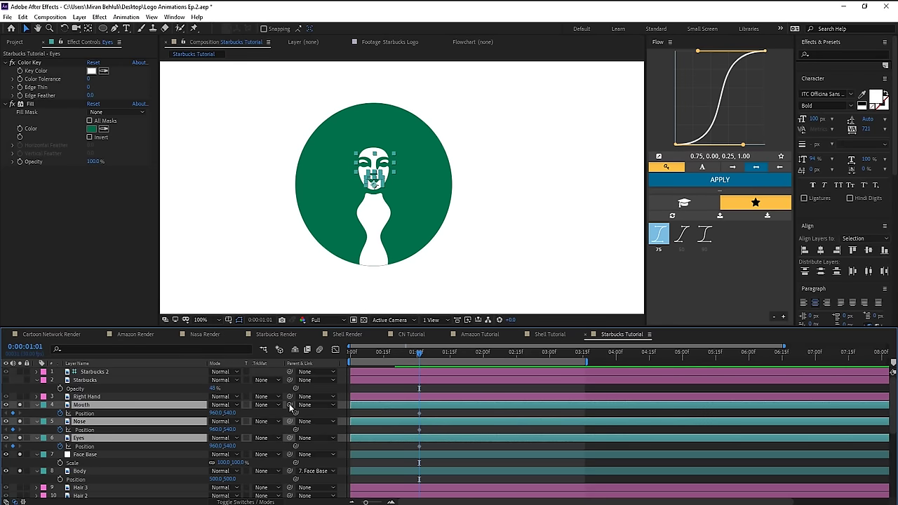
left_click_drag(273, 405, 109, 459)
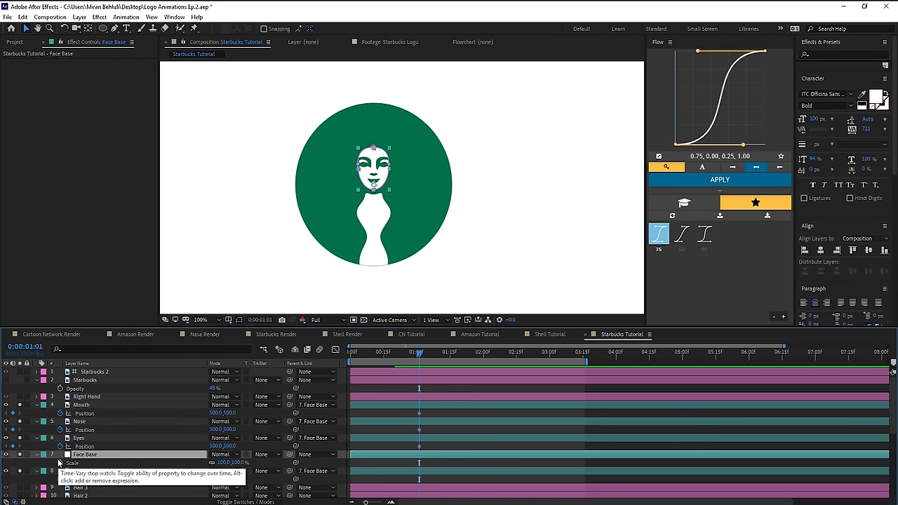
- Add a Scale keyframe to Face Base and shift it with the Mouth, Nose and Eyes Position keyframes to 0:00:02:00
left_click(100, 457)
left_click_drag(467, 351, 483, 351)
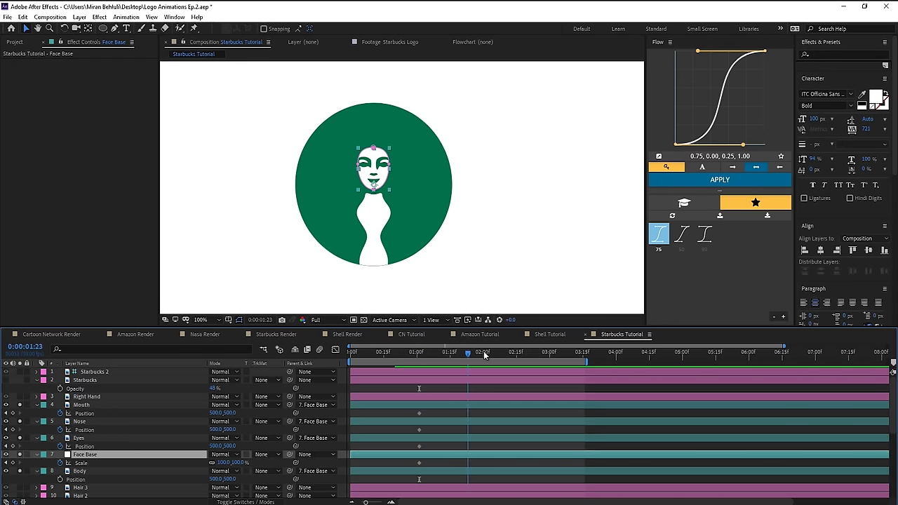
left_click_drag(430, 411, 483, 414)
left_click(463, 460)
left_click(463, 455)
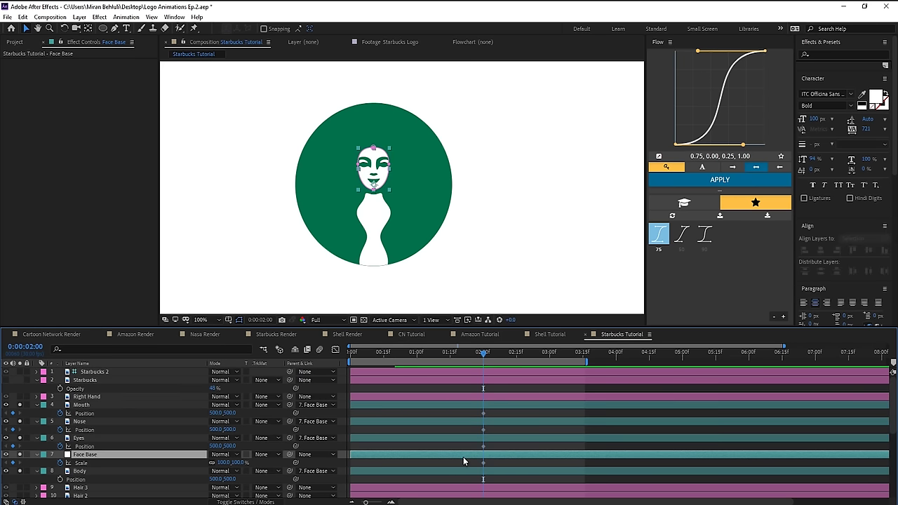
- Reveal Face Base's Position alongside its Scale and place a Position keyframe at 0:00:02:00
key("shift+p")
left_click_drag(420, 463, 483, 462)
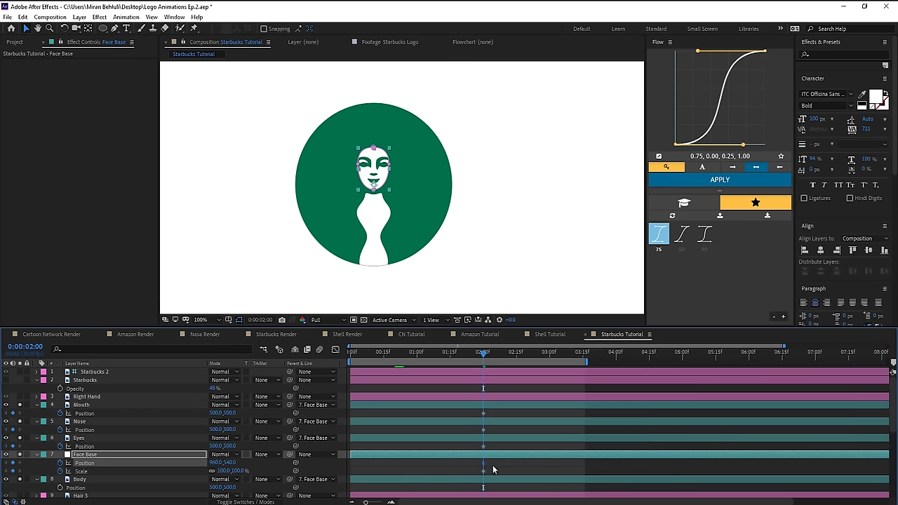
left_click(495, 464)
- At 0:00:01:15, move Face Base straight down below the green circle to position 960, 788
left_click_drag(483, 353, 444, 385)
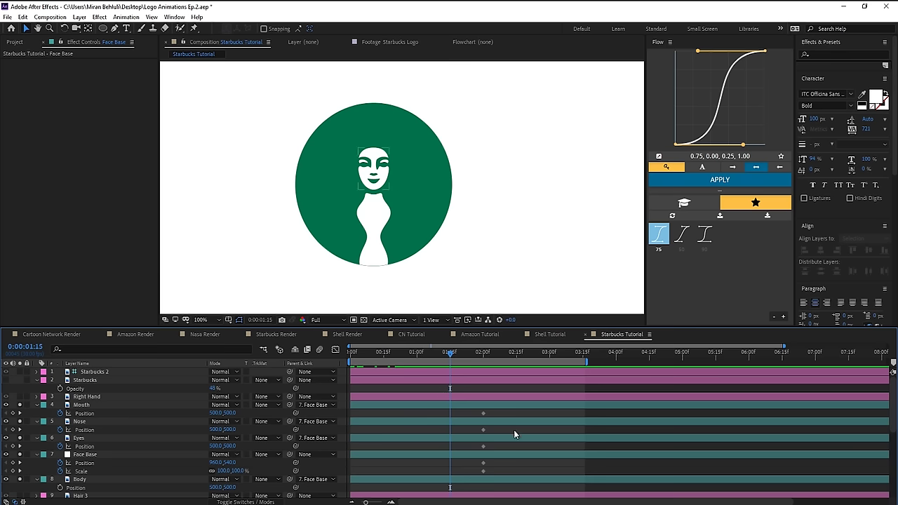
left_click(372, 421)
left_click(96, 439)
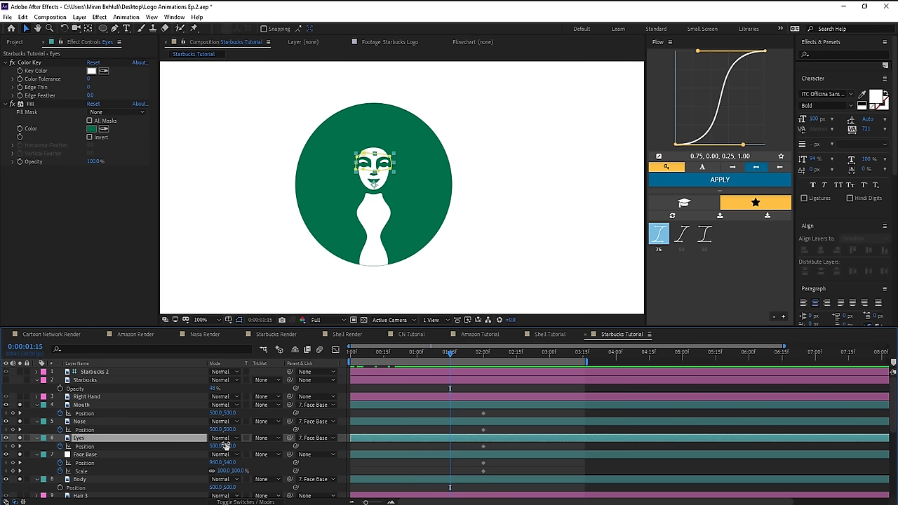
key("s")
left_click(200, 455)
left_click_drag(370, 169, 377, 297)
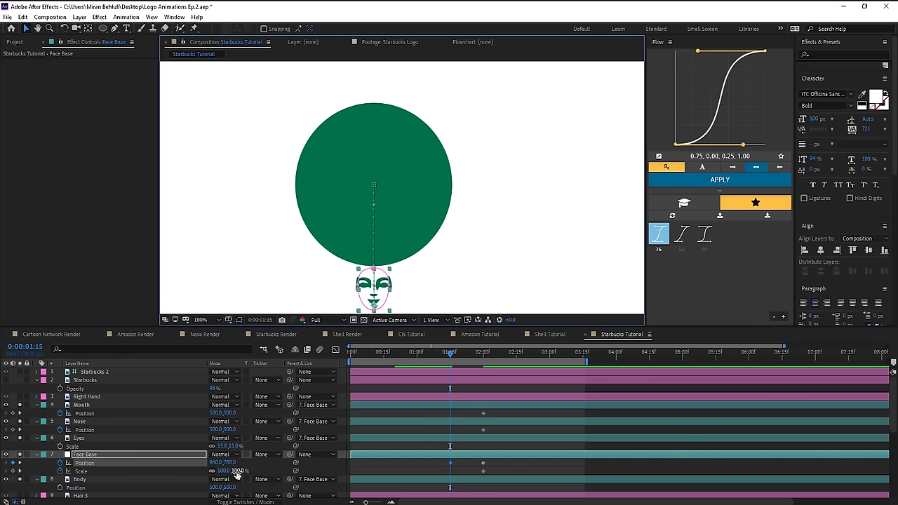
- Set Face Base's Scale to 50% at 0:00:01:15
left_click_drag(237, 471, 222, 478)
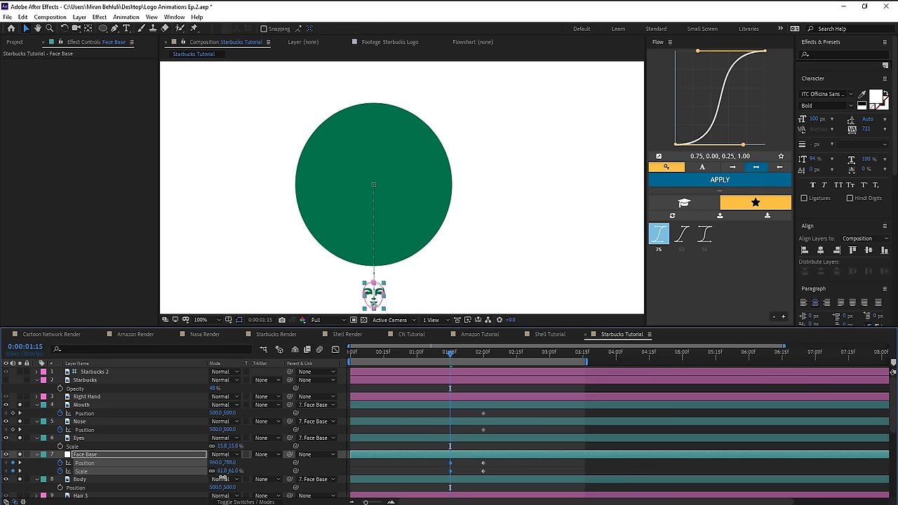
left_click(235, 471)
type("50")
key("Return")
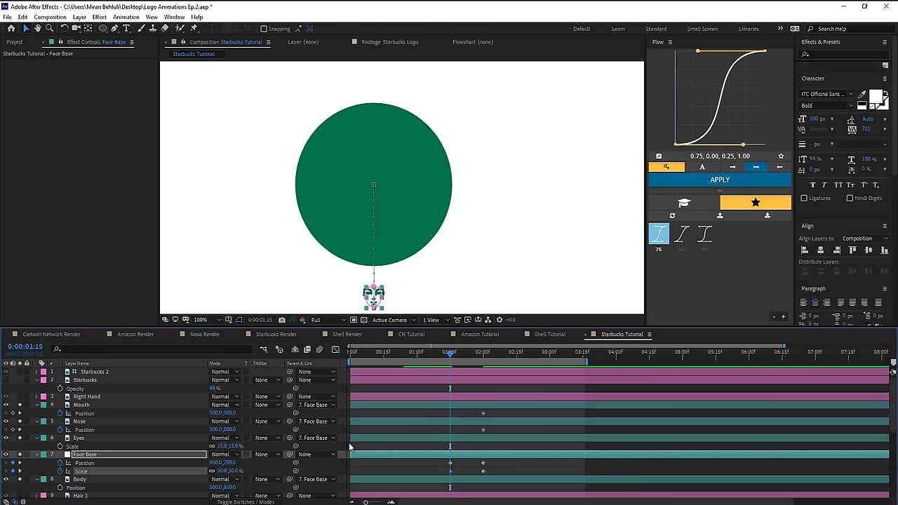
- Nudge the Mouth, Nose and Eyes layers down together so Mouth's Position is 500, 505 at 0:00:01:15
left_click(82, 406)
left_click(85, 437, "shift")
scroll(371, 176, "up", 4)
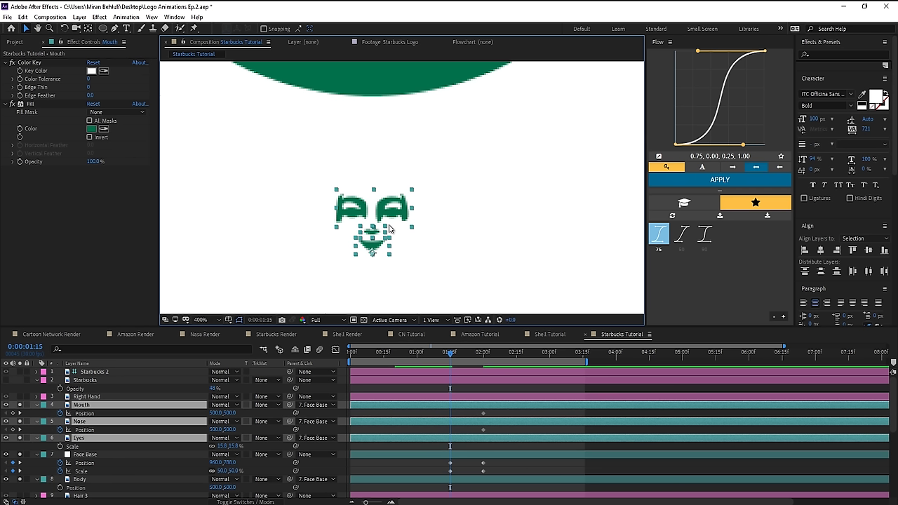
key("Down")
key("Down")
key("Down")
key("Down")
key("Down")
key("Down")
key("Down")
key("Down")
key("Down")
key("Down")
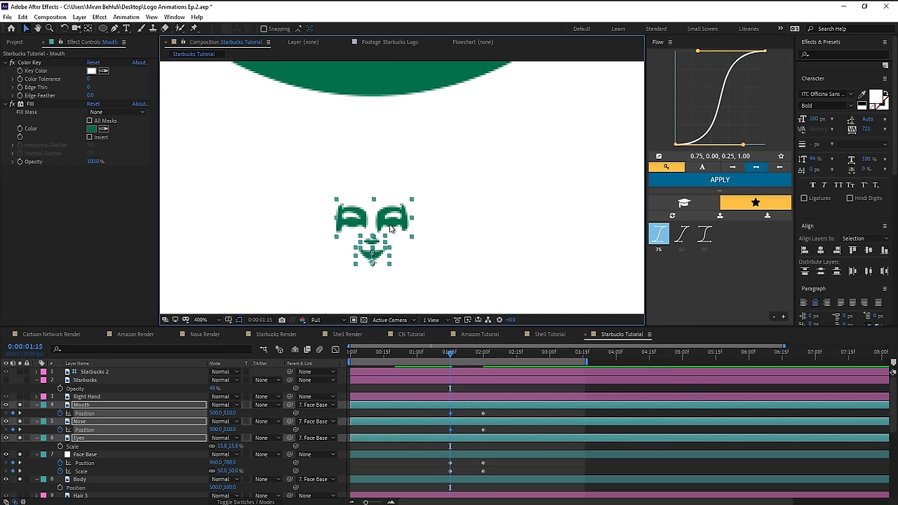
key("Up")
key("Up")
key("Up")
key("Up")
key("Up")
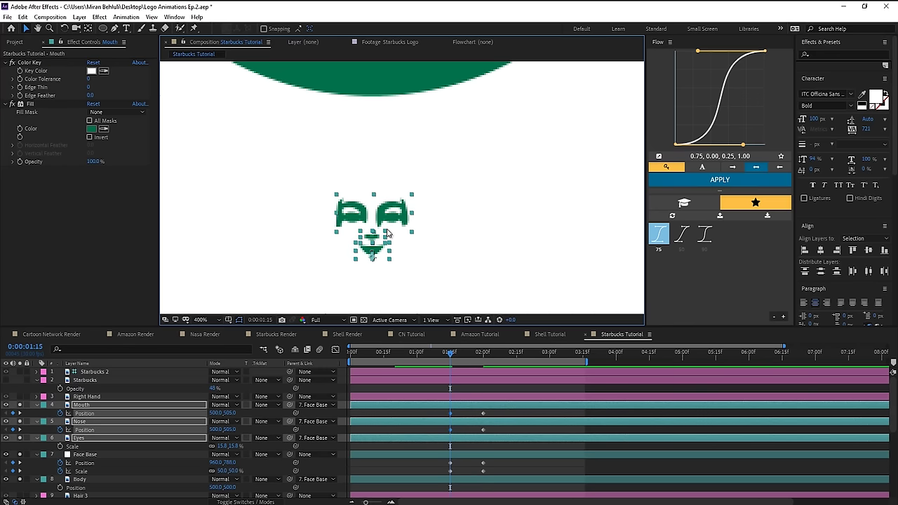
- Lower the Nose further to position 500, 510 and the Eyes to a keyframed position of 500, 515
left_click(109, 406, "ctrl")
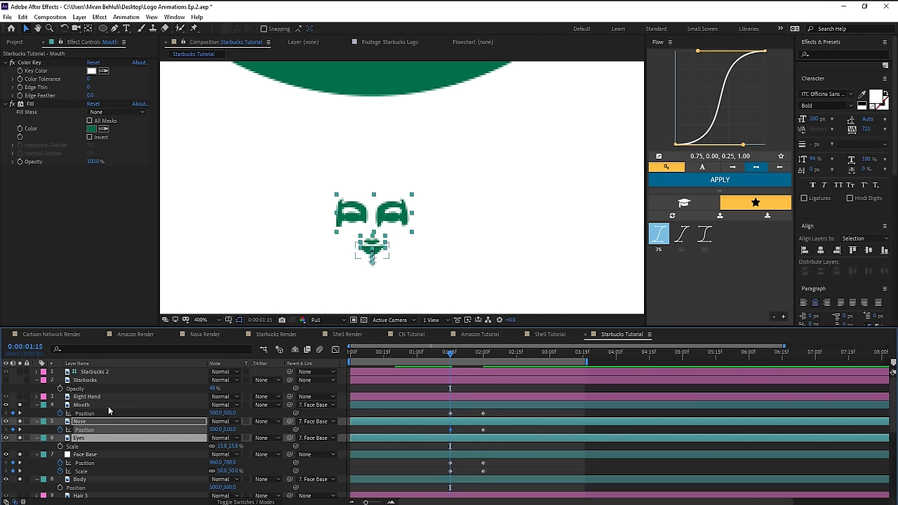
key("p")
left_click(96, 439)
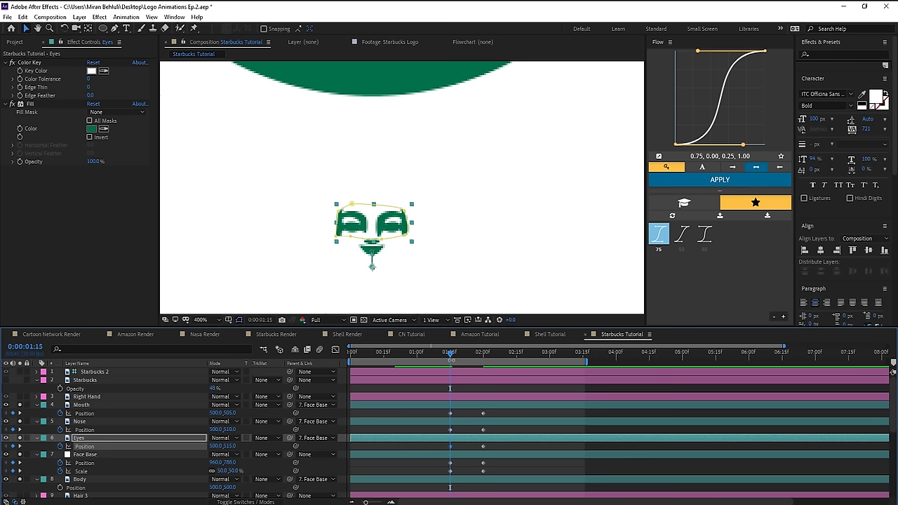
- Delay the ending Mouth, Nose and Eyes keyframes to about 2.4 seconds and shift Face Base's keyframes to end at 0:00:01:22
left_click_drag(451, 358, 467, 353)
key("space")
left_click_drag(457, 239, 467, 280)
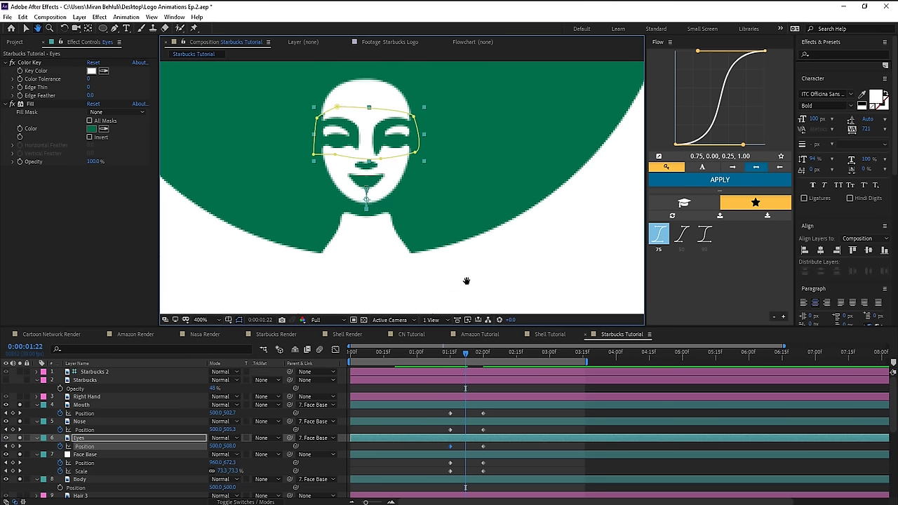
left_click_drag(493, 411, 443, 450)
left_click_drag(496, 460, 465, 466)
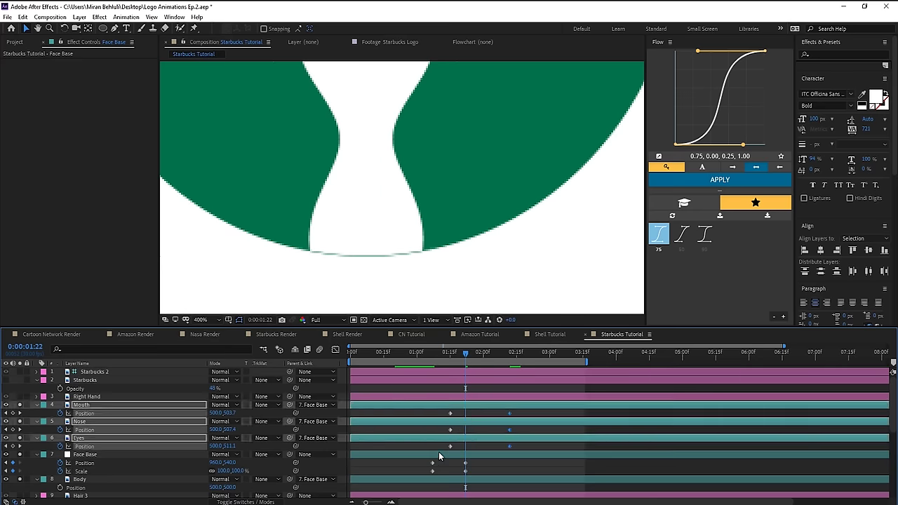
- Move the starting Position keyframes of Mouth, Nose and Eyes to 0:00:01:22 and scrub through the face motion
left_click_drag(439, 452, 466, 420)
key("space")
left_click_drag(384, 196, 390, 453)
left_click_drag(467, 354, 519, 358)
key("space")
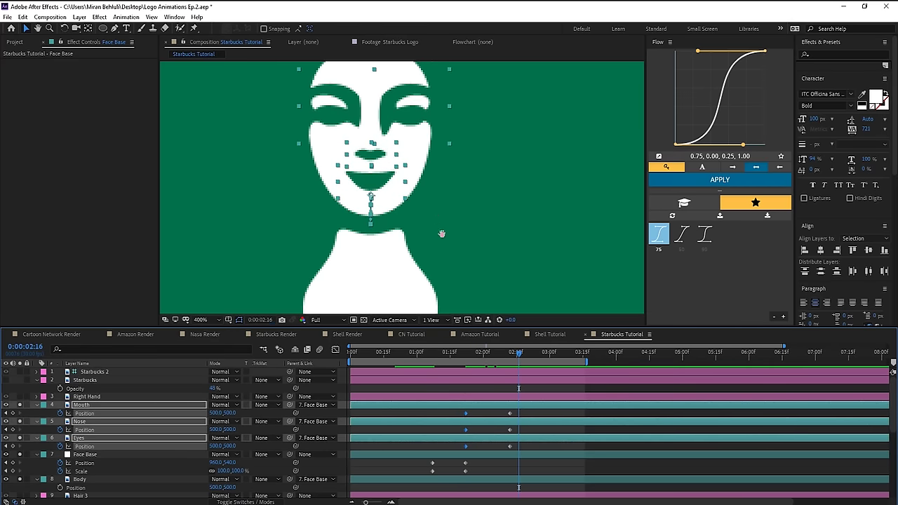
left_click_drag(442, 235, 443, 302)
key("comma")
- At 0:00:01:29, adjust the Eyes layer's two upper corner mask points to trim the shape to the face's edges
left_click_drag(490, 354, 492, 385)
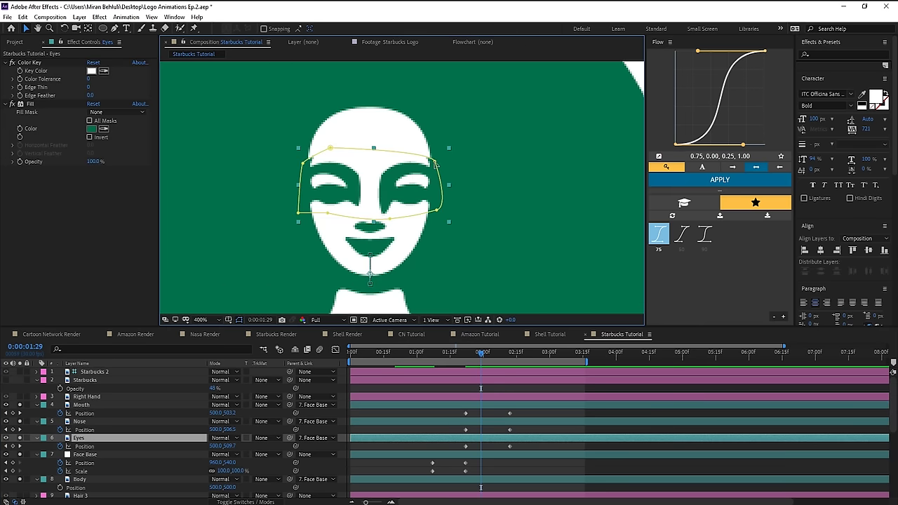
mouse_move(435, 162)
left_mouse_down()
mouse_move(437, 173)
mouse_move(428, 156)
left_mouse_up()
left_click_drag(303, 163, 301, 173)
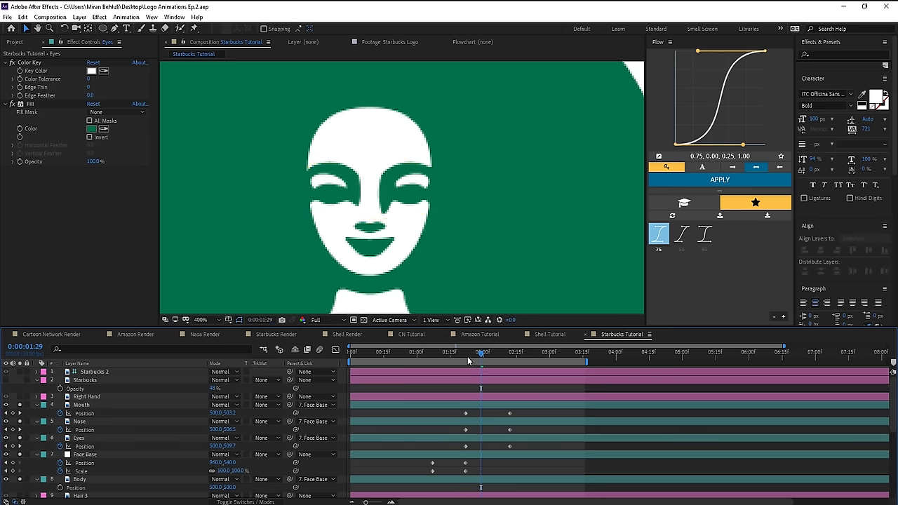
- Retime Face Base's Position and Scale keyframes to start at time 0 and end at 0:00:01:15
left_click_drag(467, 356, 465, 253)
scroll(464, 253, "down", 2)
left_click_drag(462, 355, 434, 356)
left_click_drag(424, 478, 353, 471)
mouse_move(435, 356)
left_mouse_down()
mouse_move(448, 360)
mouse_move(412, 361)
mouse_move(450, 358)
left_mouse_up()
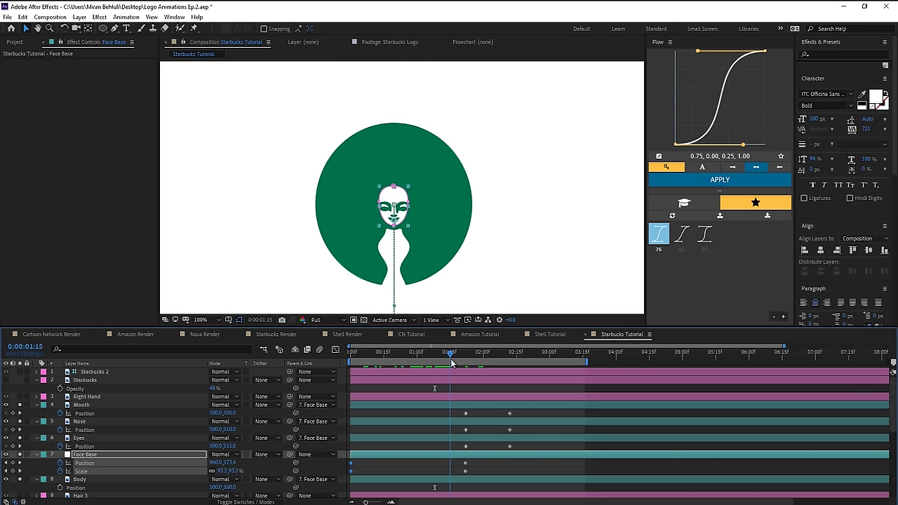
left_click_drag(465, 462, 450, 471)
left_click(463, 469)
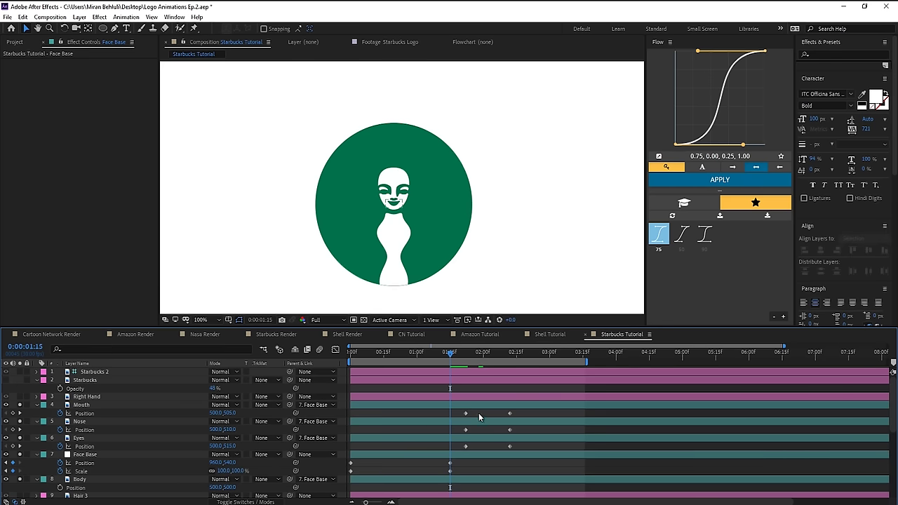
- Move the Mouth, Nose and Eyes Position keyframes to time 0 and 0:00:01:15, then scrub through the motion
left_click_drag(414, 451, 351, 421)
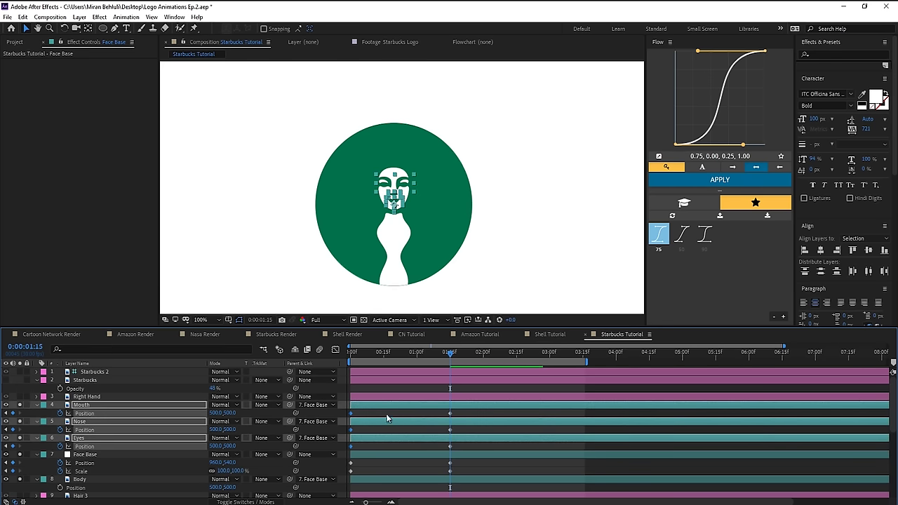
left_click(388, 412)
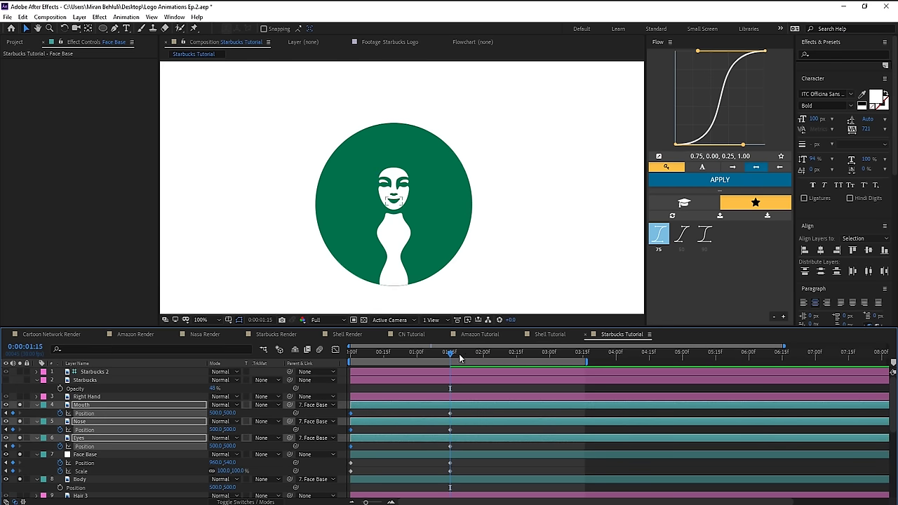
left_click_drag(456, 354, 405, 367)
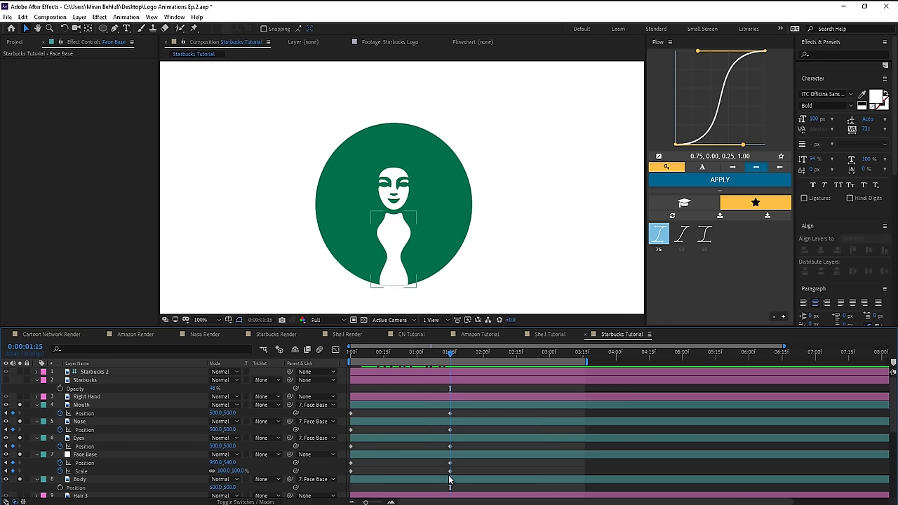
- Go back 20 frames and move Face Base's ending Scale keyframe to 0:00:00:25
key("Page_Up")
key("Page_Up")
key("Page_Up")
key("Page_Up")
key("Page_Up")
key("Page_Up")
key("Page_Up")
key("Page_Up")
key("Page_Up")
key("Page_Up")
key("Page_Up")
key("Page_Up")
key("Page_Up")
key("Page_Up")
key("Page_Up")
key("Page_Up")
key("Page_Up")
key("Page_Up")
key("Page_Up")
key("Page_Up")
left_click_drag(450, 471, 422, 470)
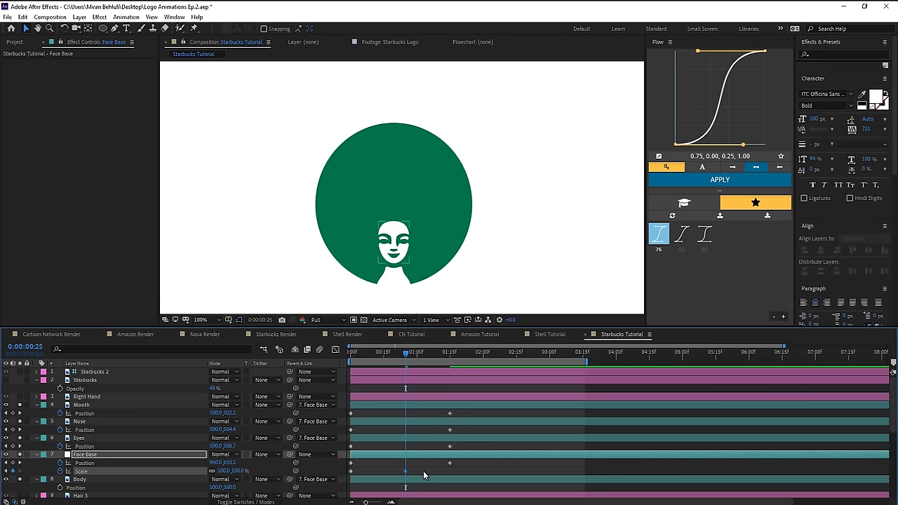
- Add a 100% Scale keyframe to Face Base at 0:00:01:15 and set its Scale at 0:00:00:25 to 150%
key("shift+Page_Down")
key("shift+Page_Down")
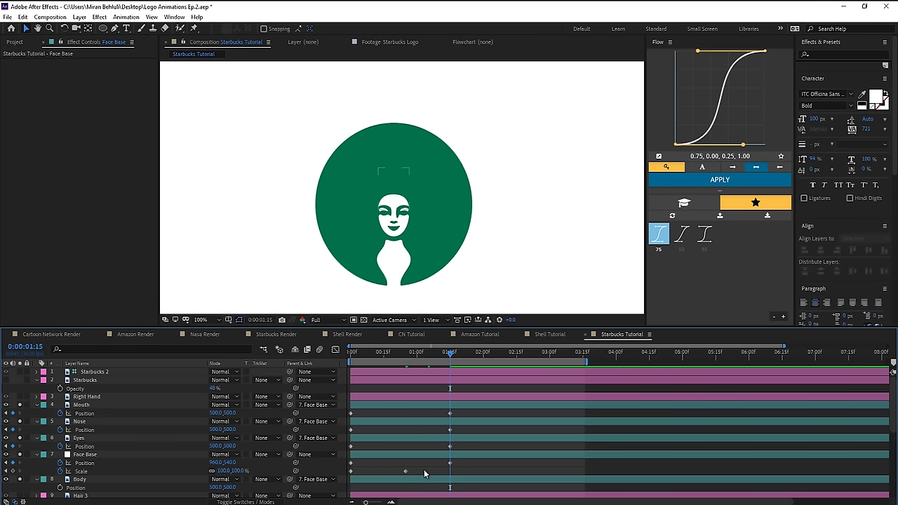
left_click(13, 471)
key("shift+Page_Up")
key("shift+Page_Up")
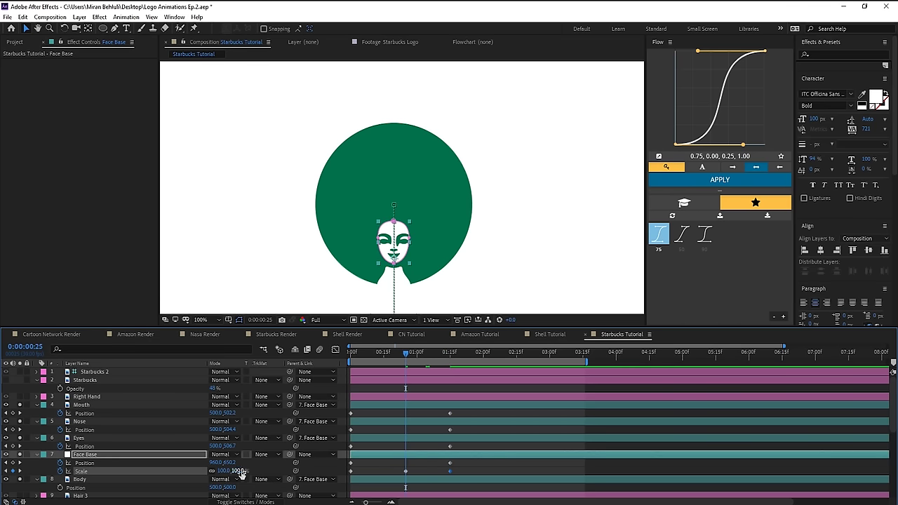
left_click_drag(236, 470, 258, 471)
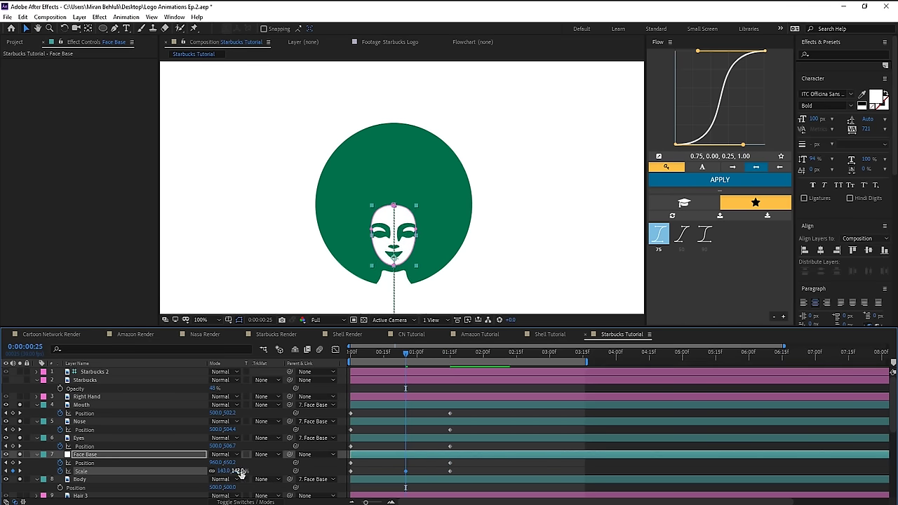
left_click(243, 472)
type("150")
left_click(458, 467)
- Move the starting Position keyframes of Mouth, Nose and Eyes to 0:00:00:25, keeping their ending keyframes at 0:00:01:15
left_click_drag(370, 452, 404, 415)
left_click_drag(459, 413, 447, 444)
left_click_drag(406, 357, 449, 356)
left_click(462, 445)
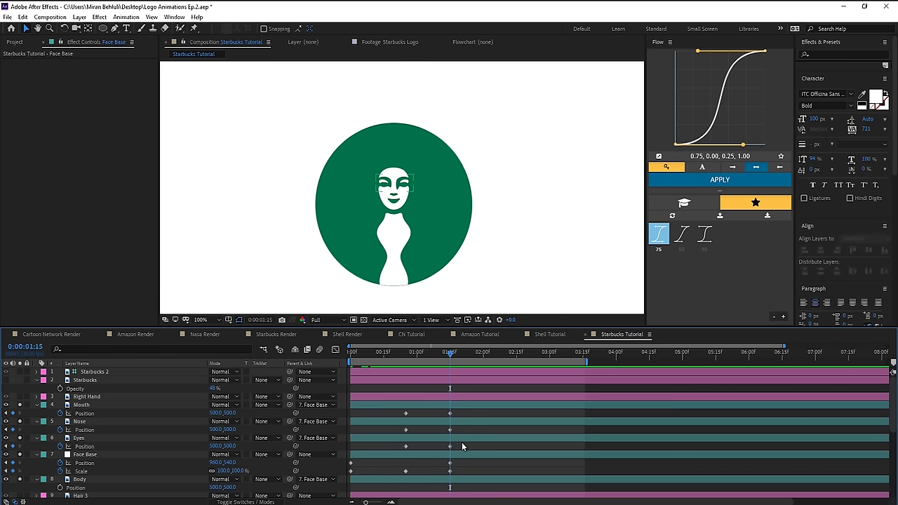
- Reveal Face Base's mask and set a Mask Path keyframe at 0:00:01:15
left_click(460, 454)
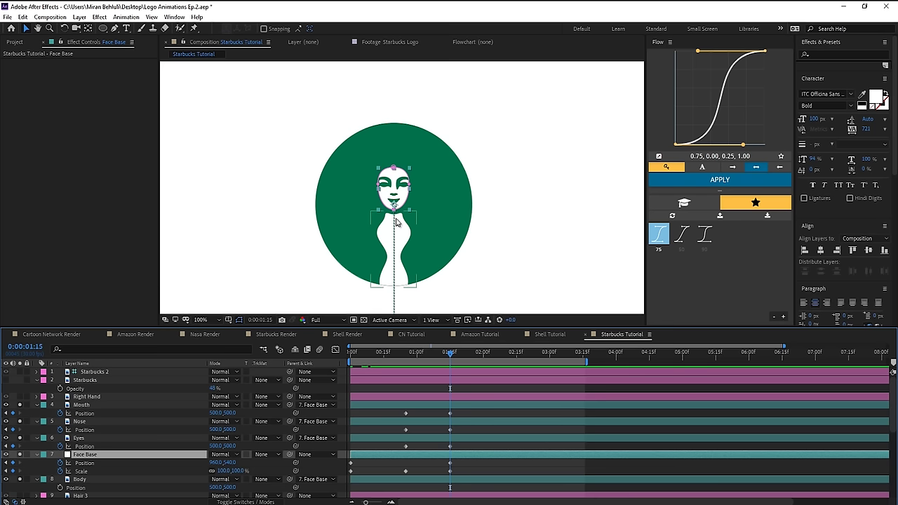
key("period")
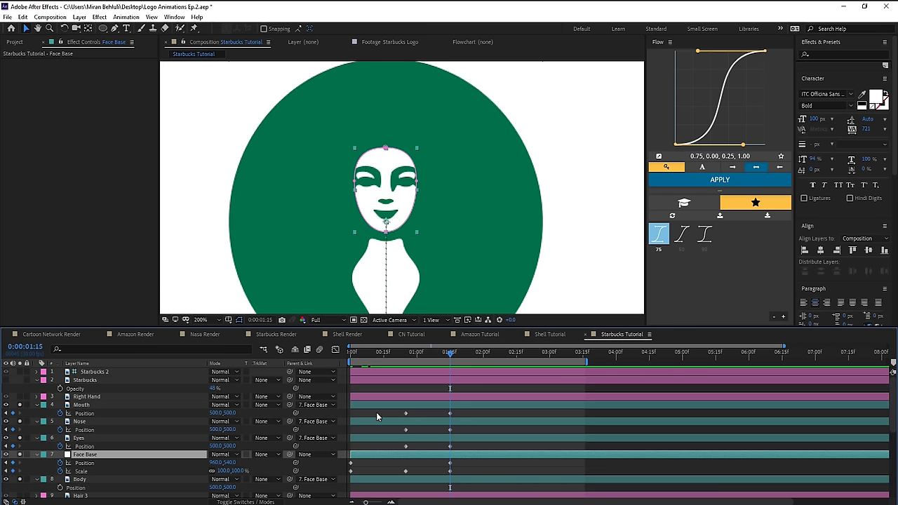
key("m")
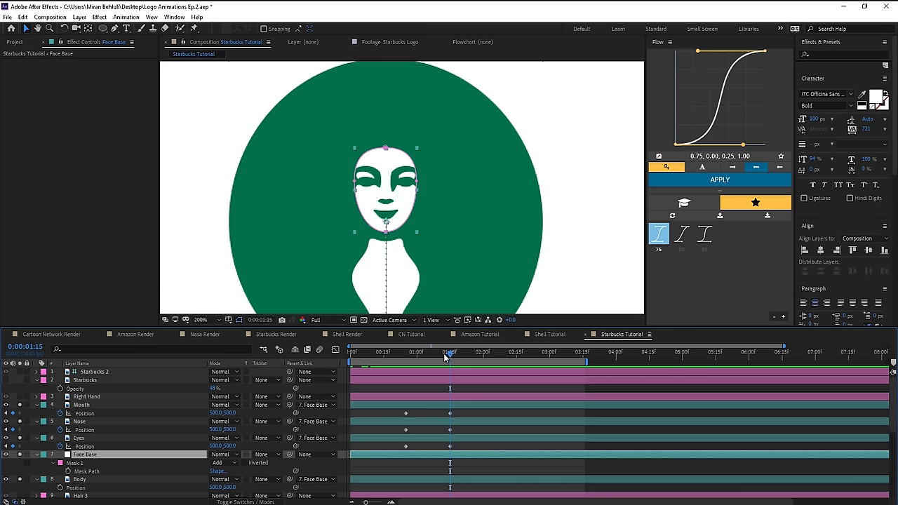
left_click(68, 472)
- At 0:00:00:25, reshape Face Base's mask with a narrower chin, fuller upper sides and a slightly raised, broader forehead
left_click_drag(447, 352, 407, 353)
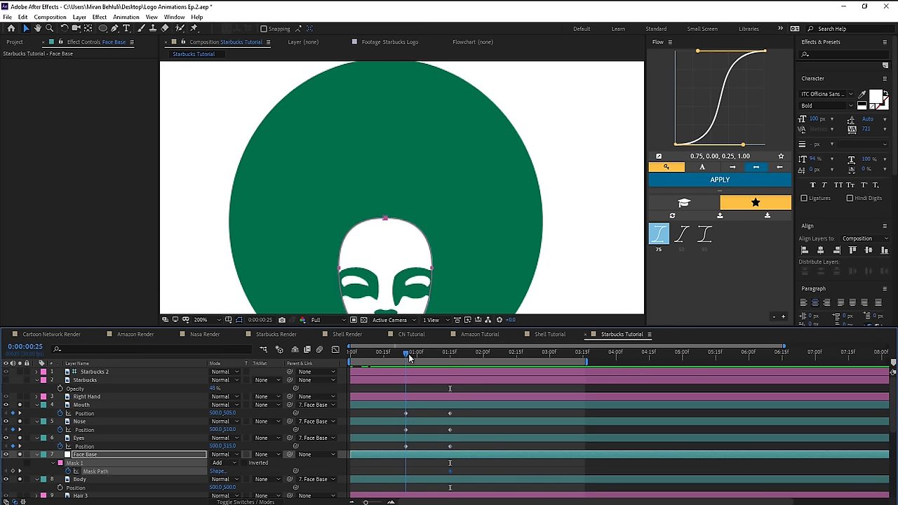
left_click_drag(422, 266, 412, 191)
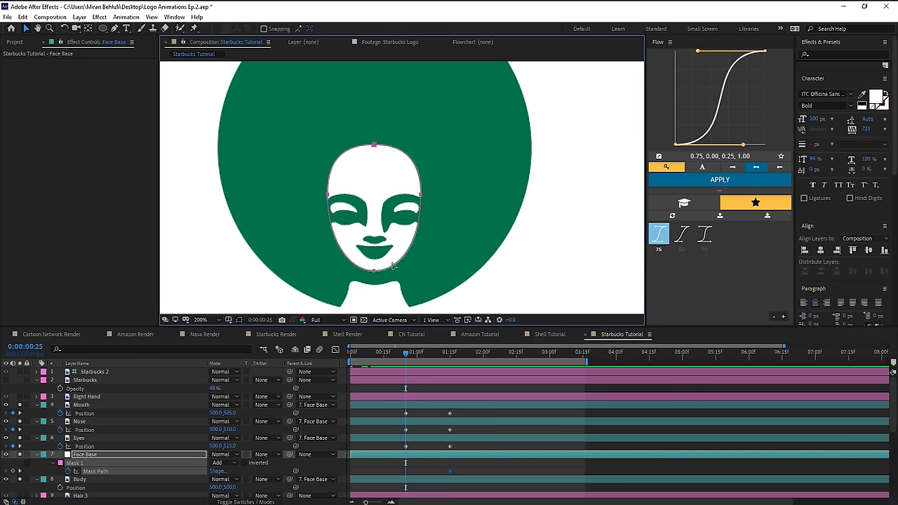
left_click(373, 310)
left_click(374, 271)
left_click_drag(399, 270, 358, 272)
left_click(420, 195)
left_click_drag(421, 163, 421, 155)
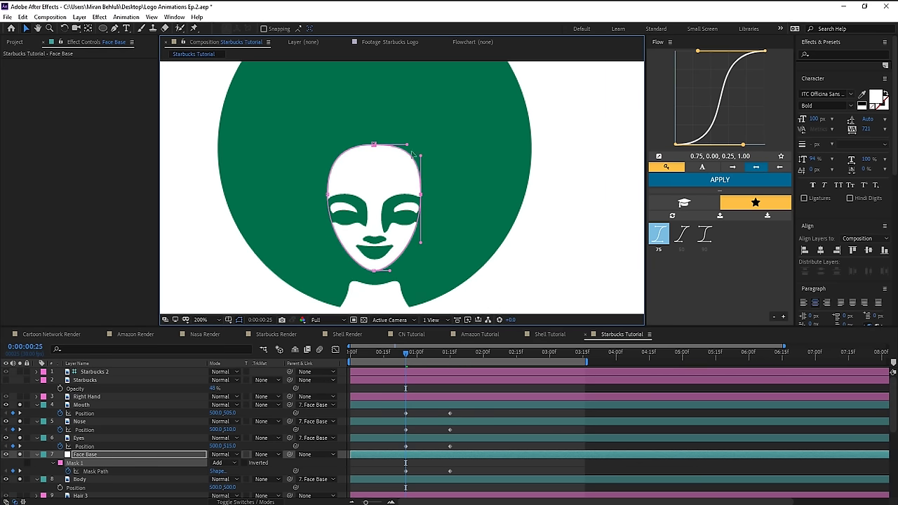
left_click(327, 195)
left_click_drag(327, 170, 327, 163)
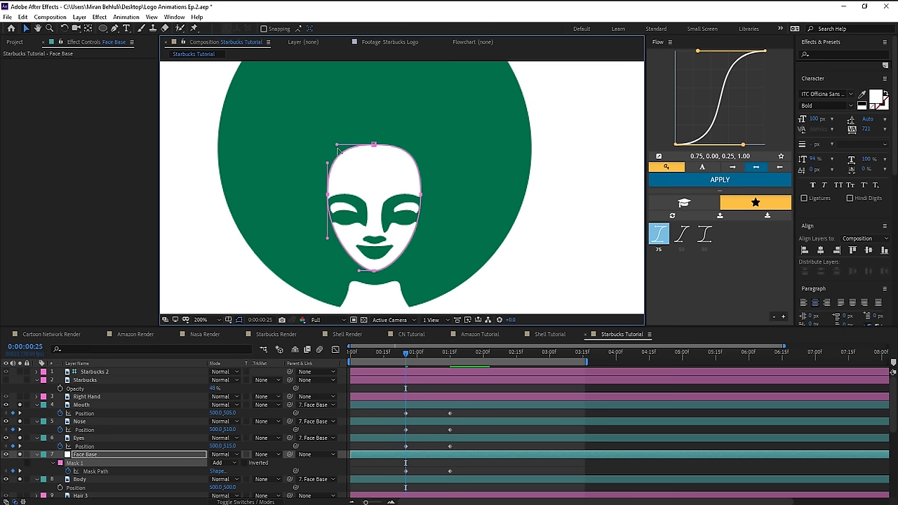
left_click_drag(374, 145, 374, 139)
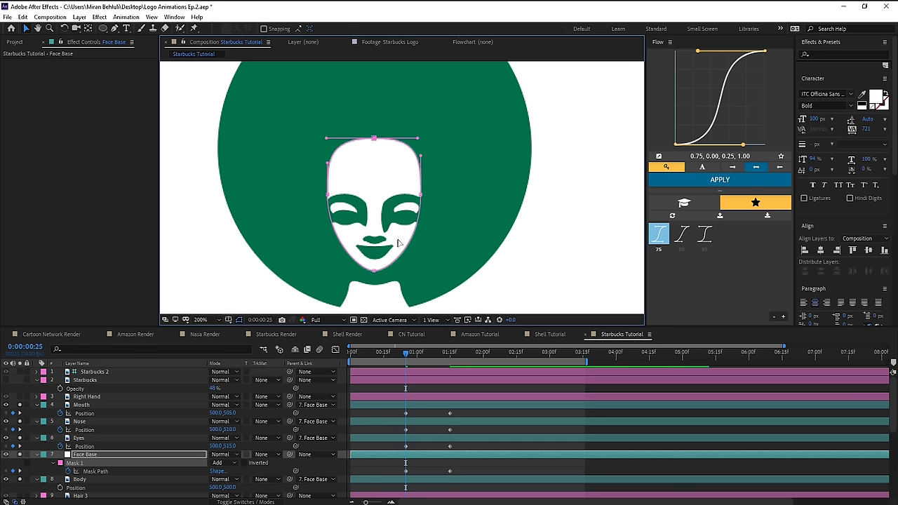
- Reveal all keyframes of Mouth, Nose, Eyes and Face Base and apply the 75 easing preset to them
left_click_drag(416, 366, 452, 371)
key("v")
left_click(449, 405)
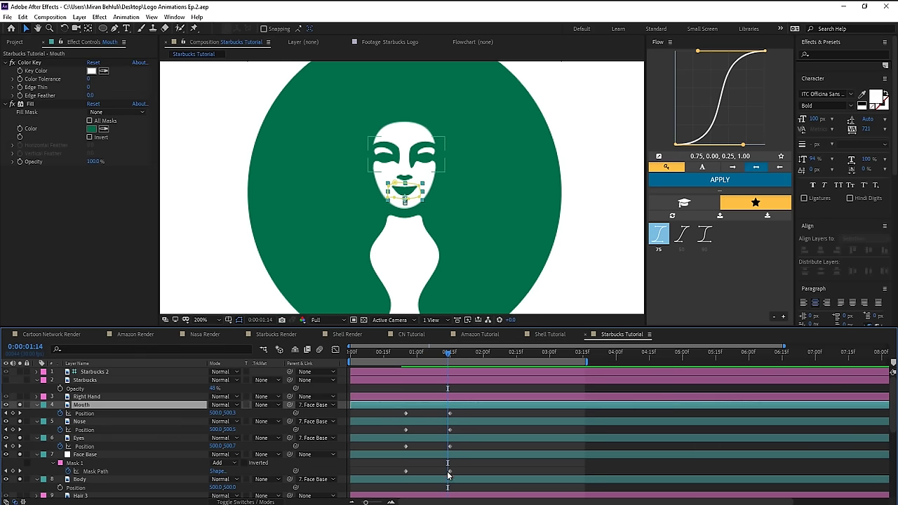
left_click(448, 480, "shift")
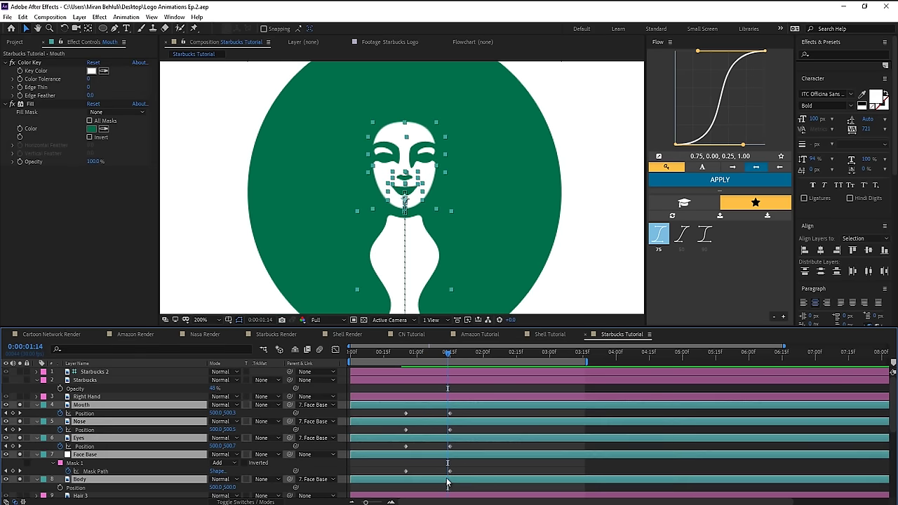
key("u")
scroll(445, 469, "down", 1)
key("u")
left_click_drag(466, 387, 346, 467)
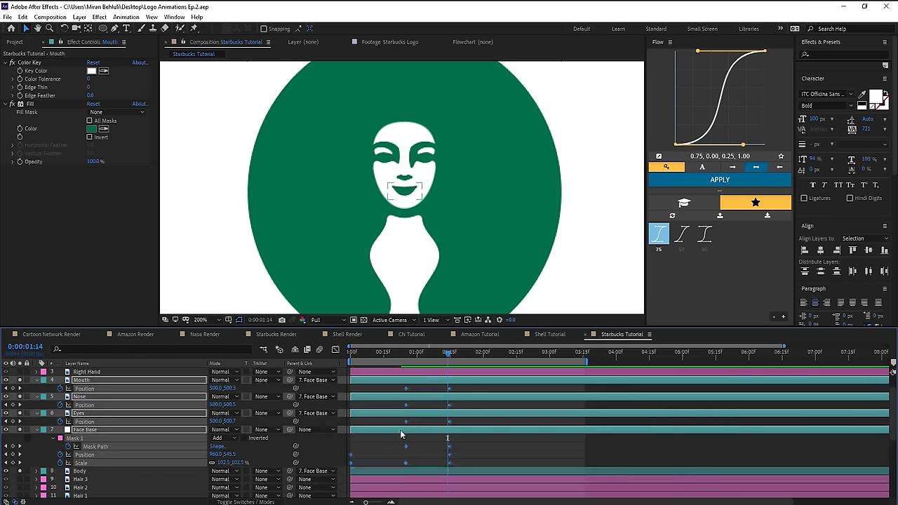
left_click(662, 235)
- Fit the composition in view and preview the eased face animation from the start
left_click(434, 408)
left_click_drag(430, 357, 307, 345)
key("slash")
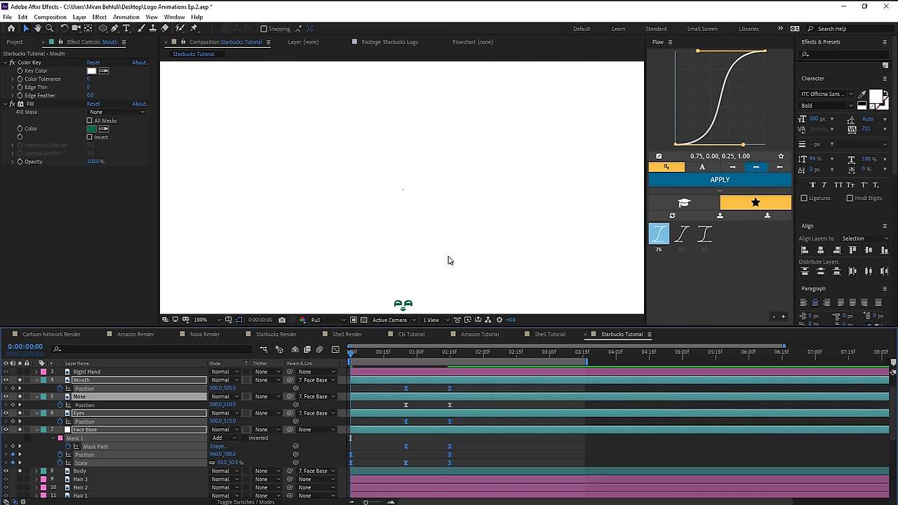
key("space")
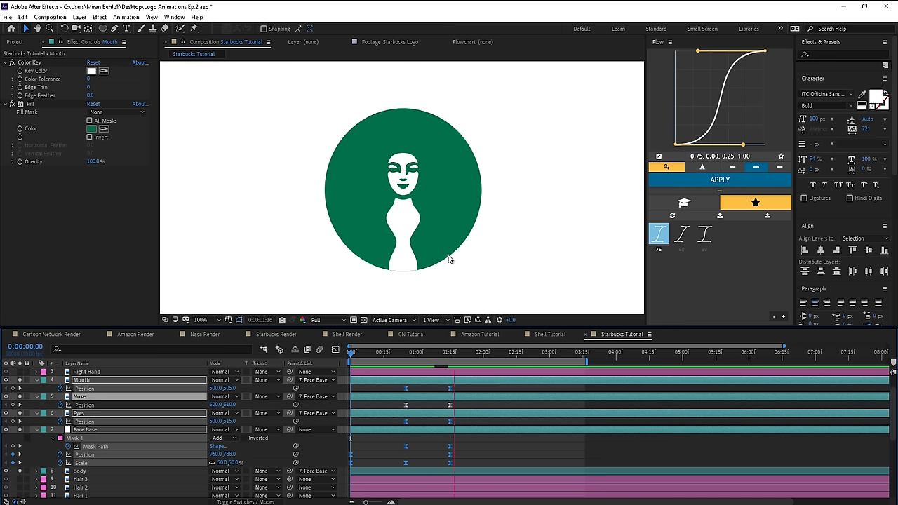
- Convert Face Base's Scale keyframes to linear and apply Easy Ease to them
left_click(441, 459)
left_click_drag(457, 461, 335, 470)
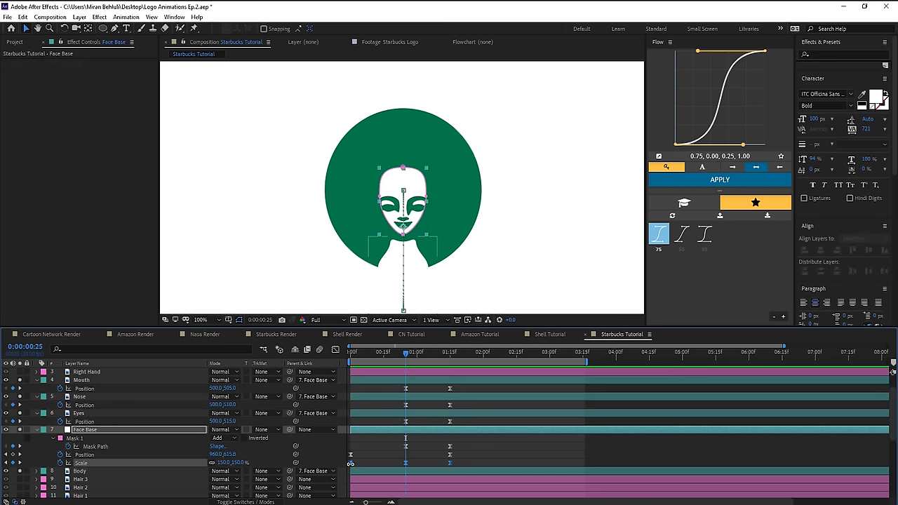
left_click(351, 462, "ctrl")
right_click(451, 465)
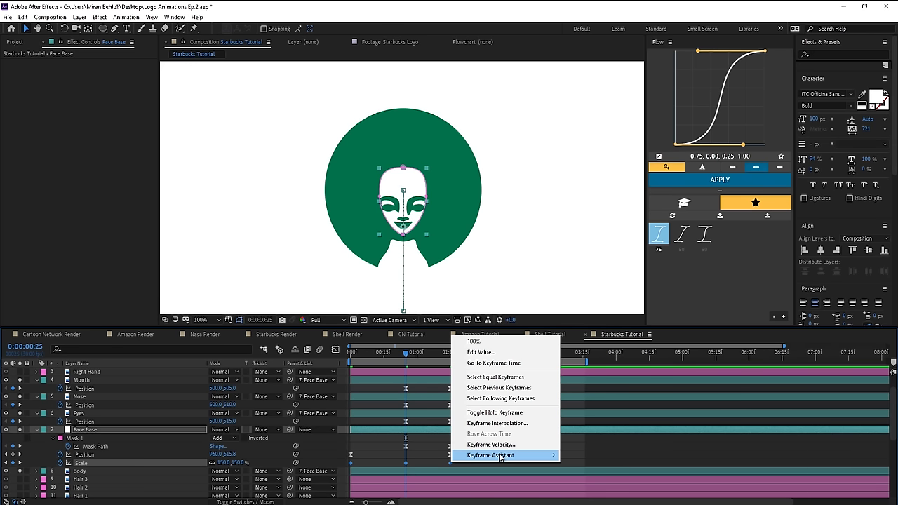
mouse_move(491, 456)
left_click(603, 336)
left_click_drag(464, 463, 434, 477)
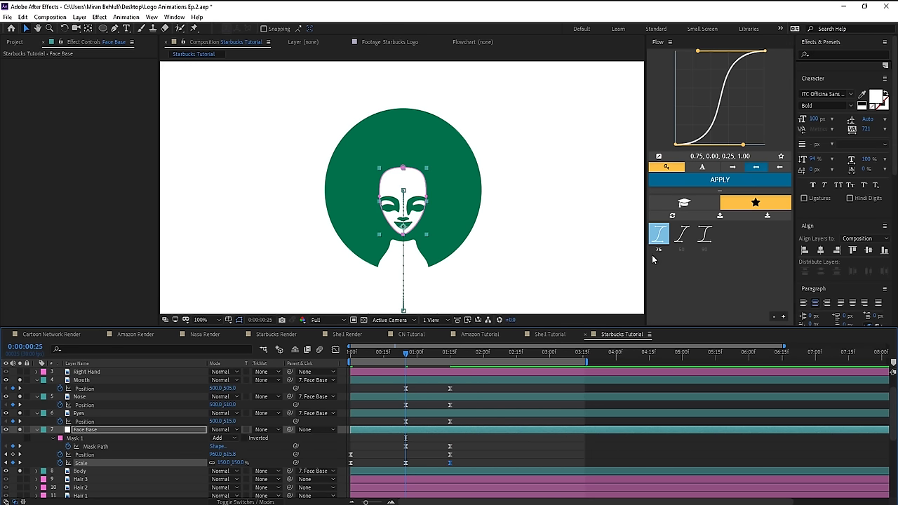
key("Page_Down")
key("Page_Up")
- Make Face Base's first Position keyframe linear, delay its last Scale keyframe to about 0:00:01:25 and the other ending keyframes to about 0:00:02:05
left_click(350, 454)
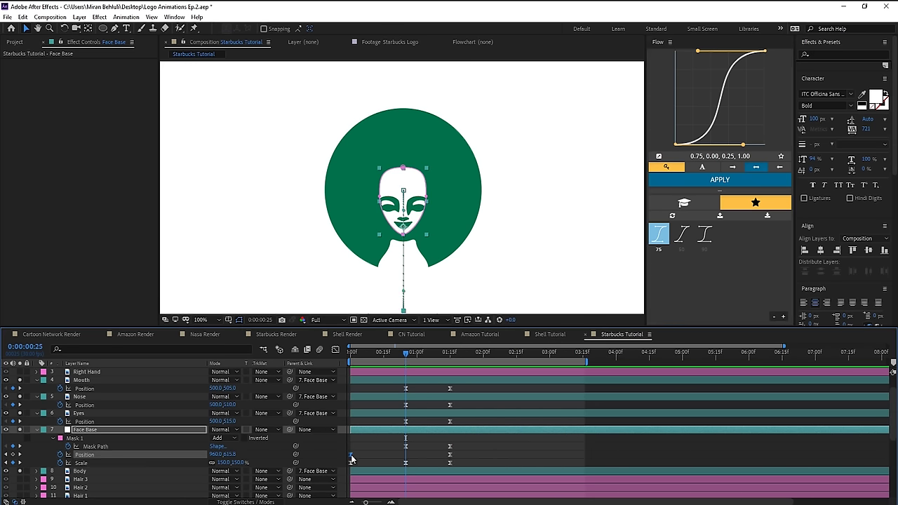
left_click_drag(405, 353, 440, 466)
left_click_drag(450, 455, 495, 454)
left_click_drag(494, 463, 471, 463)
left_click_drag(495, 353, 405, 353)
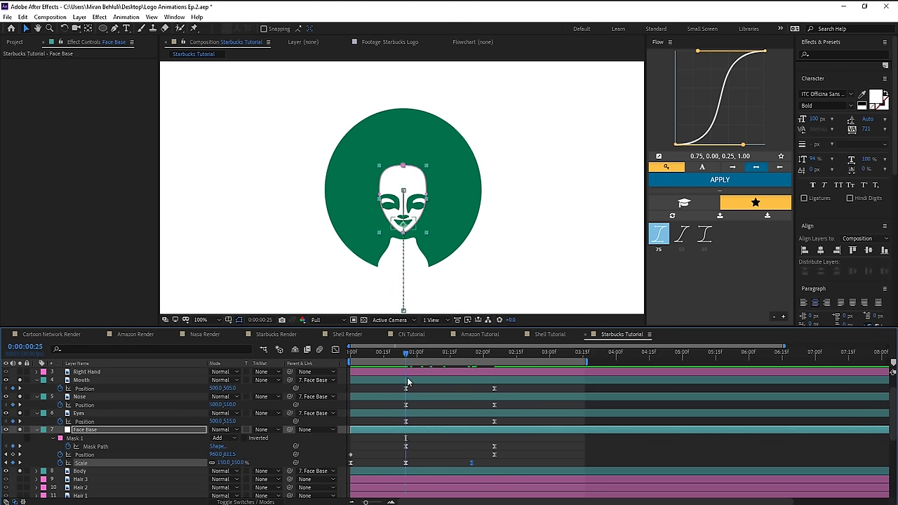
key("space")
- Retime the Mouth, Nose, Eyes and Mask Path keyframes to run from time 0 to about 0:00:01:25, then apply the 50 easing preset
left_click_drag(420, 384, 394, 426)
left_click_drag(406, 388, 351, 390)
left_click_drag(405, 354, 472, 354)
left_click_drag(507, 385, 471, 454)
left_click_drag(406, 446, 351, 446)
left_click(681, 234)
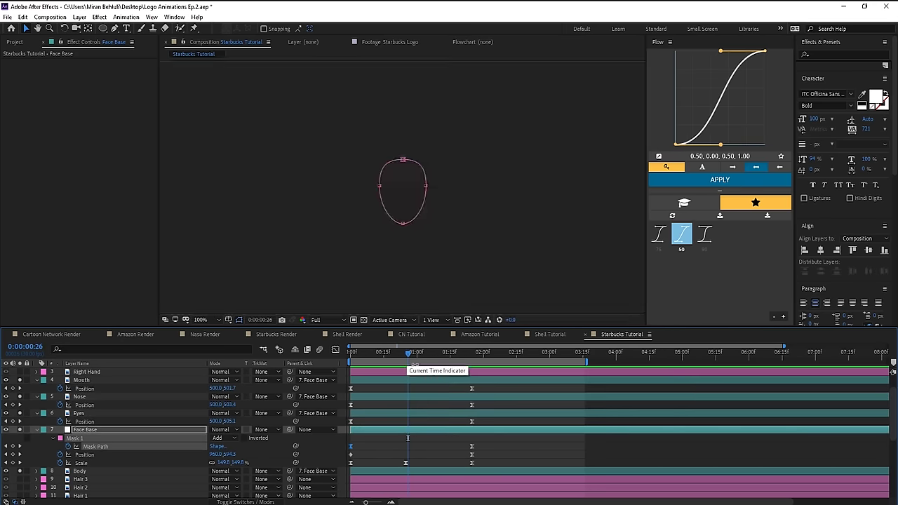
- Turn off solo for the face and body layers and collapse the keyframed properties of all layers
left_click_drag(408, 353, 354, 483)
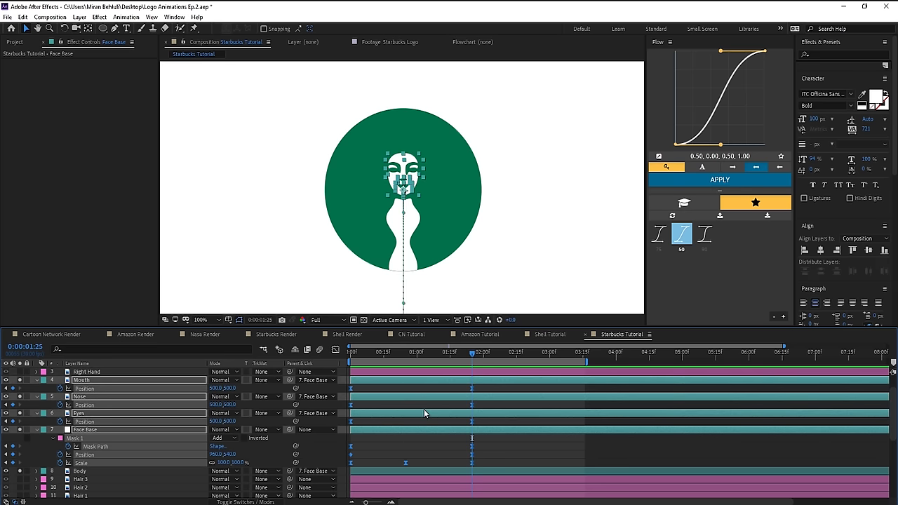
left_click(490, 391)
mouse_move(471, 355)
left_mouse_down()
mouse_move(419, 359)
mouse_move(479, 360)
mouse_move(382, 364)
mouse_move(465, 375)
mouse_move(413, 373)
mouse_move(481, 352)
left_mouse_up()
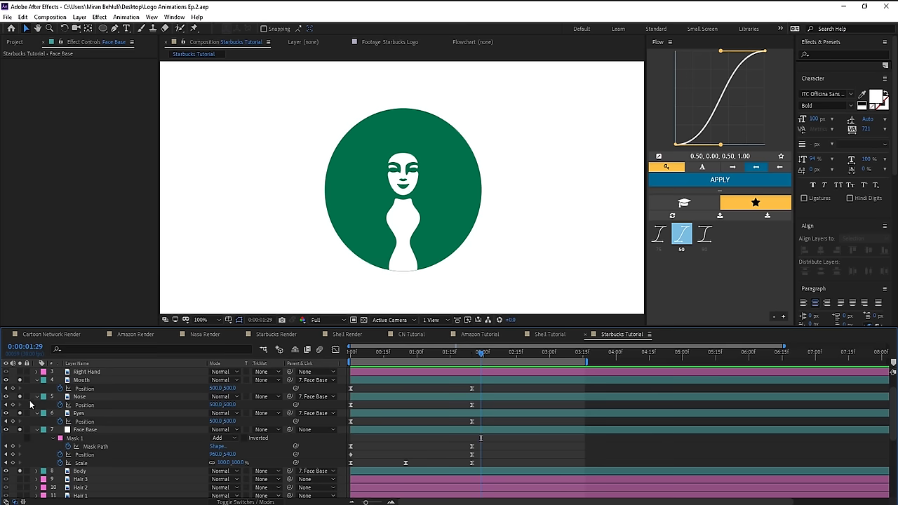
left_click_drag(20, 472, 32, 381)
key("ctrl+a")
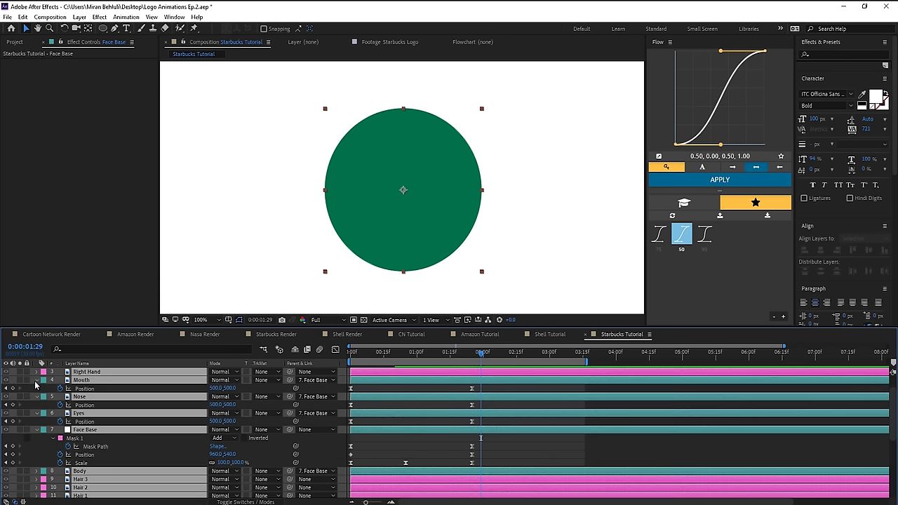
key("u")
left_click(100, 390)
scroll(140, 465, "down", 3)
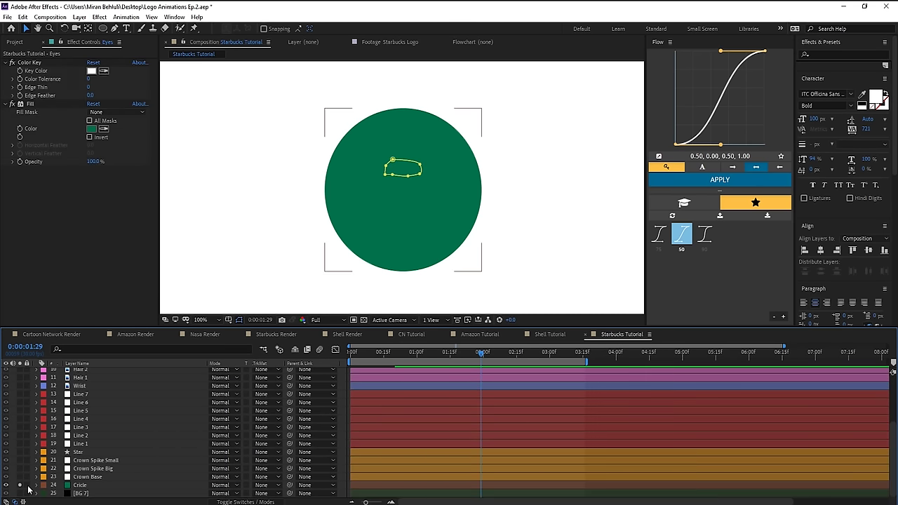
- Solo the Star, both Crown Spike layers and Crown Base, together with the Mouth through Body layers
left_click(79, 452)
left_click(90, 477)
left_click_drag(20, 452, 19, 477)
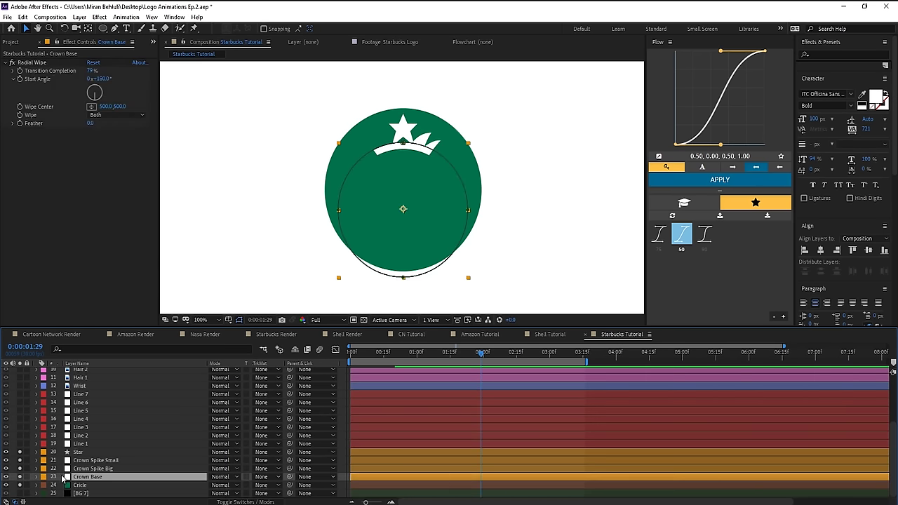
scroll(56, 449, "up", 3)
left_click_drag(13, 397, 19, 429)
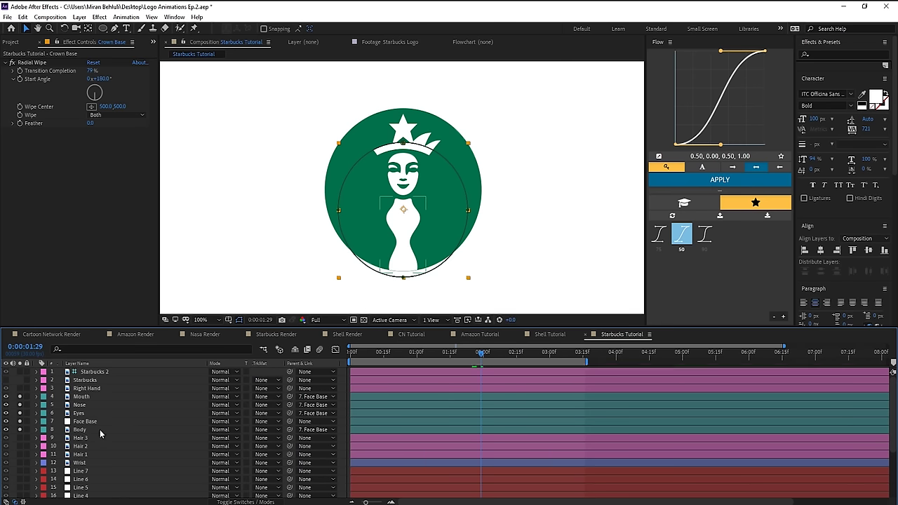
- Duplicate the Radial Wipe effect on Crown Base and set the first wipe's Start Angle to 0°
left_click(100, 429)
left_click_drag(480, 360, 430, 360)
left_click_drag(428, 361, 432, 361)
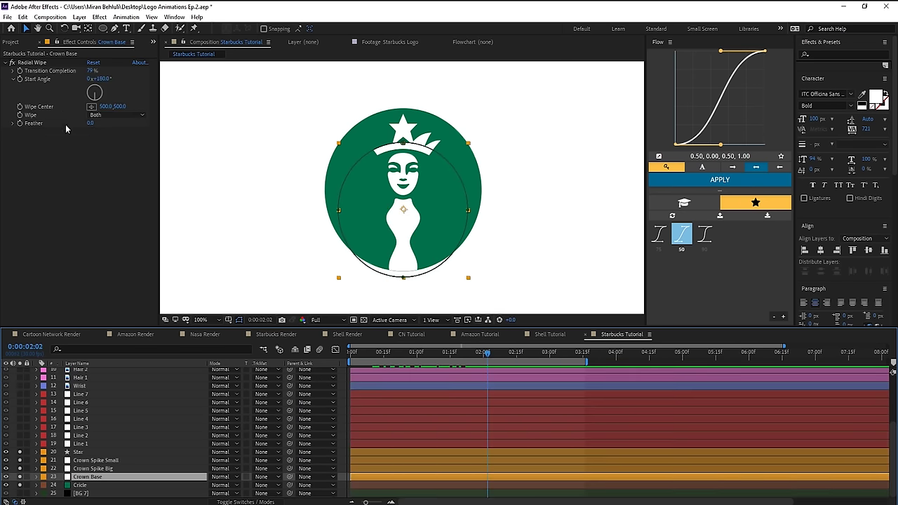
left_click(31, 63)
key("ctrl+d")
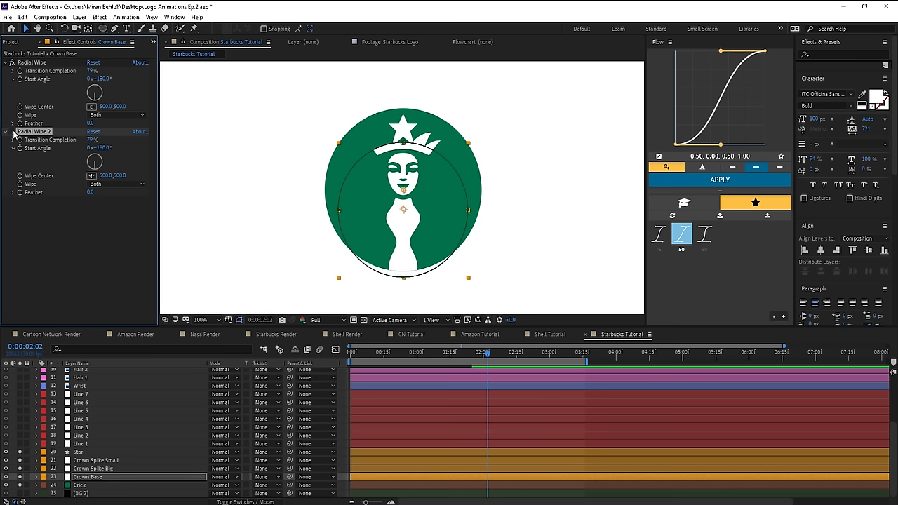
left_click(40, 64)
left_click(106, 79)
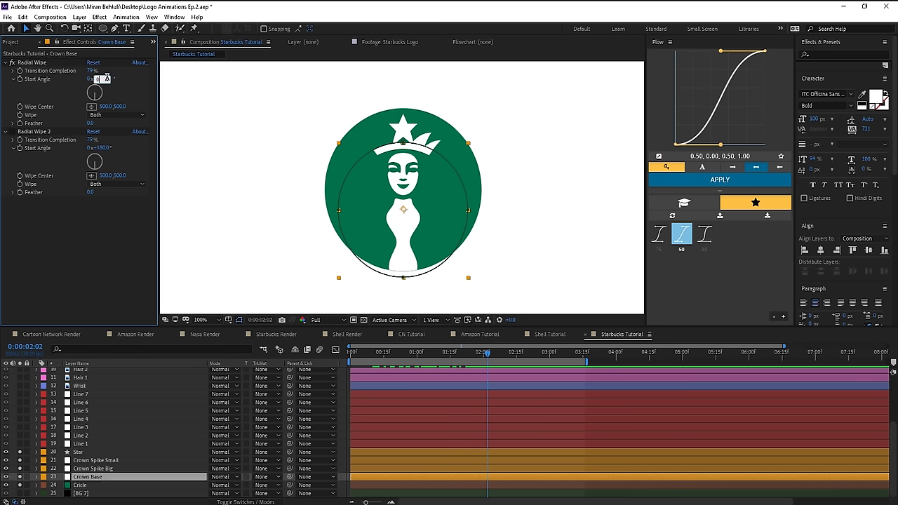
key("Return")
- Keyframe the first Radial Wipe's Transition Completion from 96% at the start of the timeline to 0% at 0:00:02:15
left_click_drag(92, 71, 99, 74)
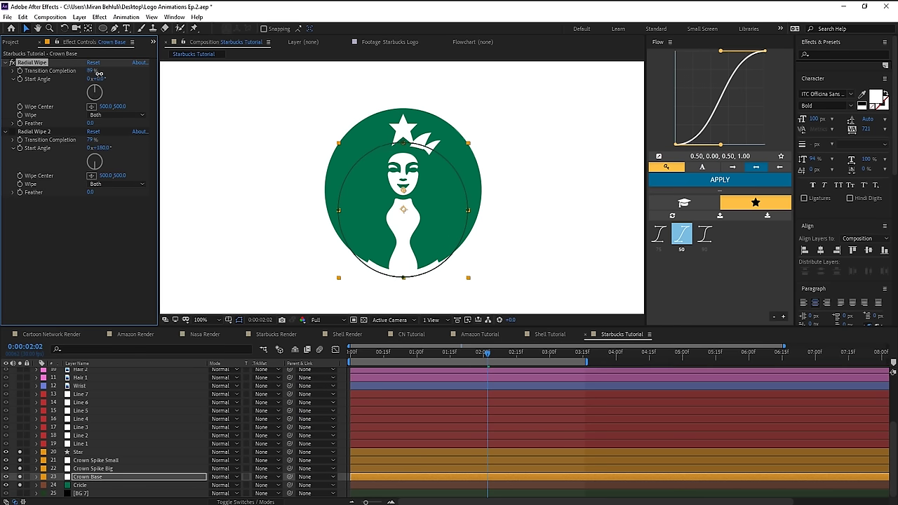
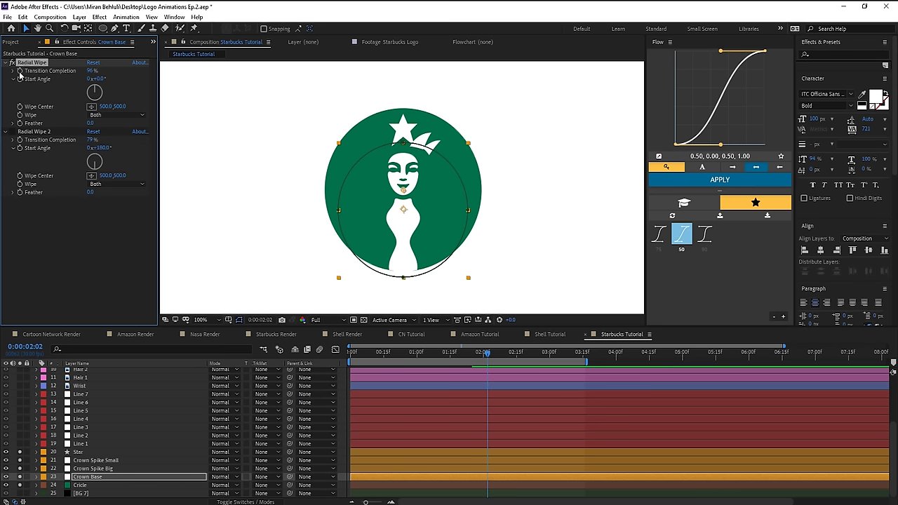
key("u")
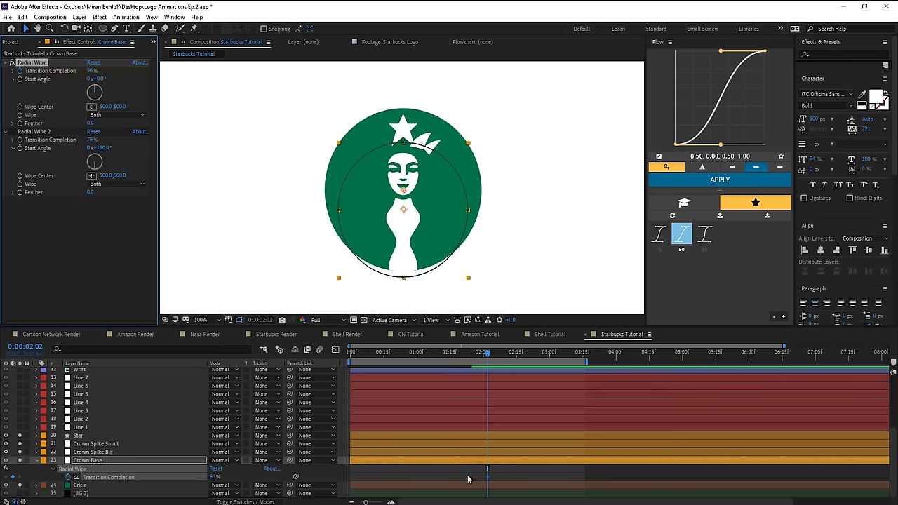
left_click_drag(487, 477, 353, 480)
key("Page_Up")
key("Page_Up")
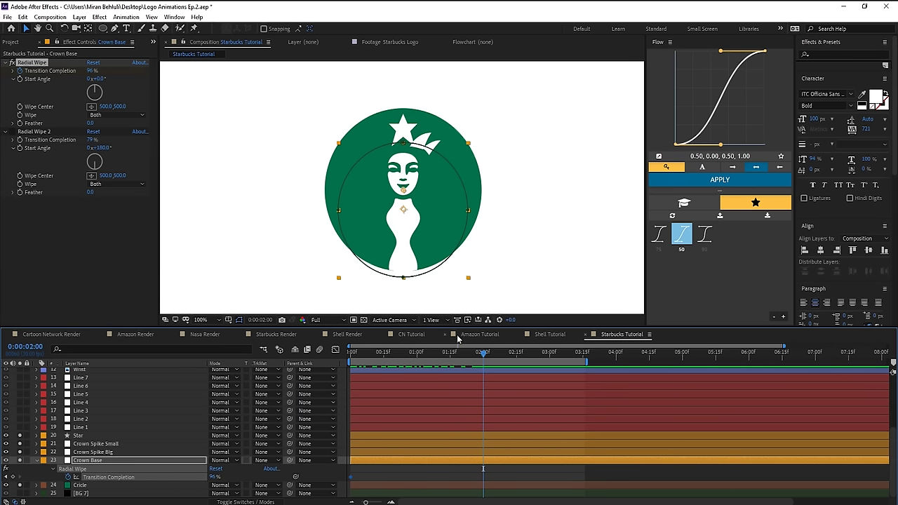
left_click_drag(483, 353, 516, 363)
left_click_drag(83, 71, 51, 80)
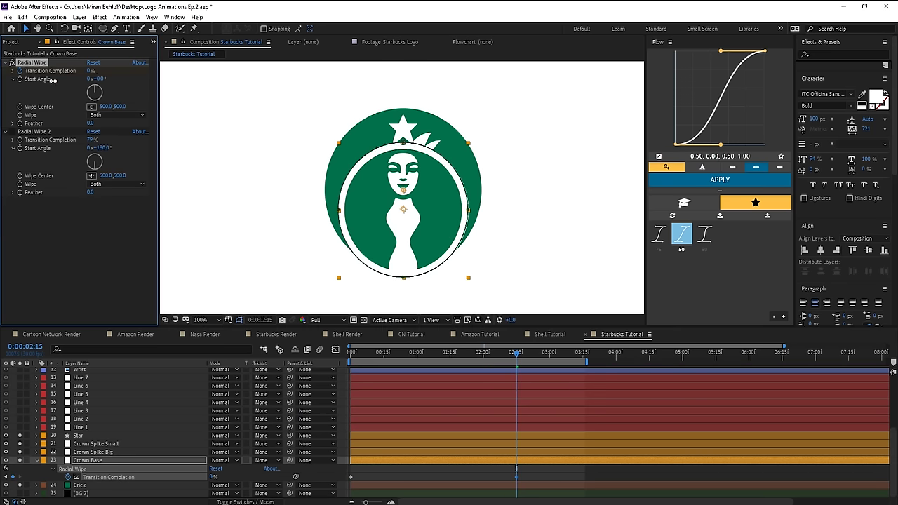
- Keyframe Radial Wipe 2's Transition Completion from 0% at 0:00:01:00 to 79% at 0:00:03:05
left_click(32, 132)
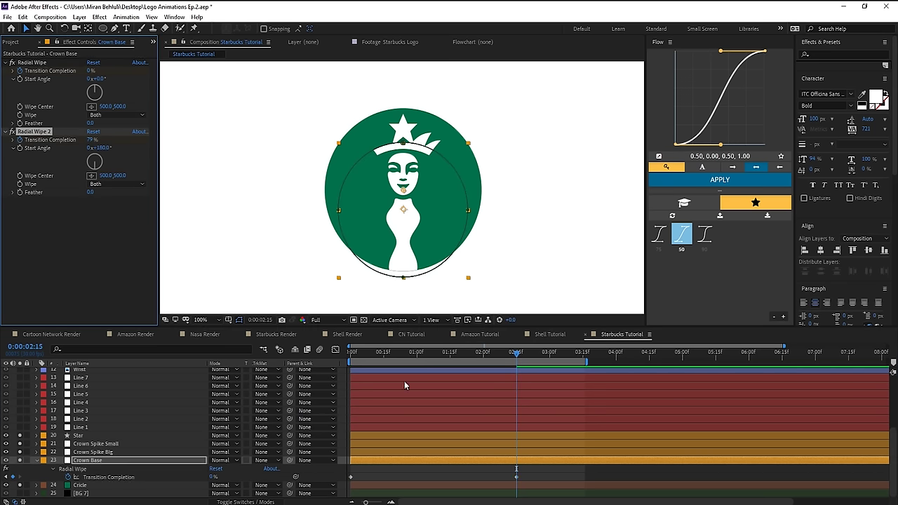
key("u")
key("u")
key("shift+Page_Down")
key("shift+Page_Down")
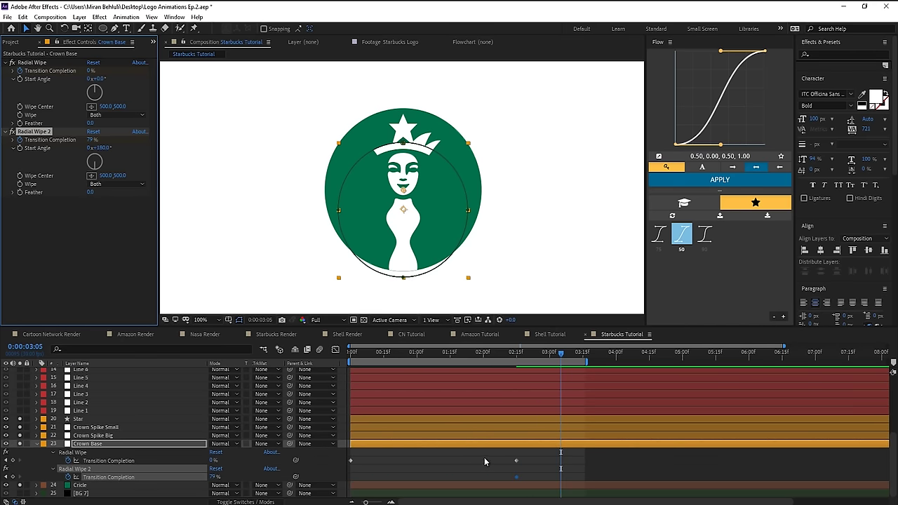
left_click_drag(516, 477, 561, 476)
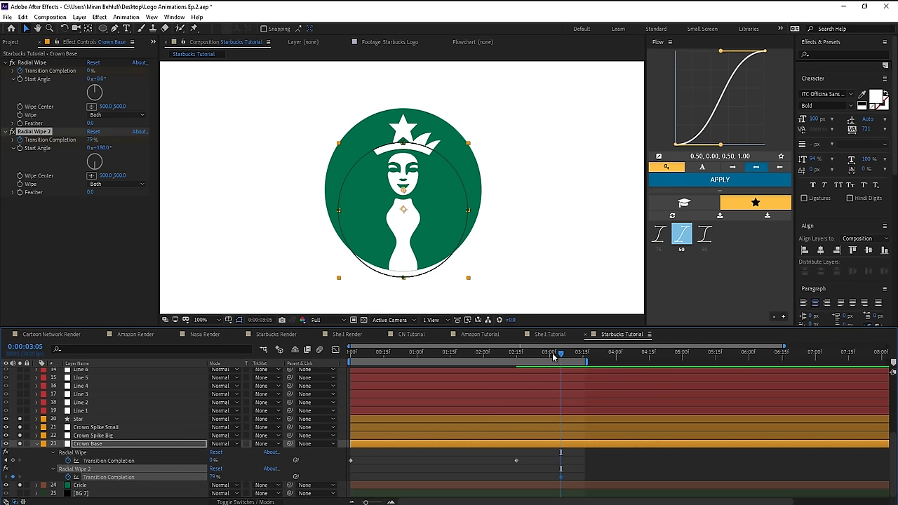
left_click(414, 363)
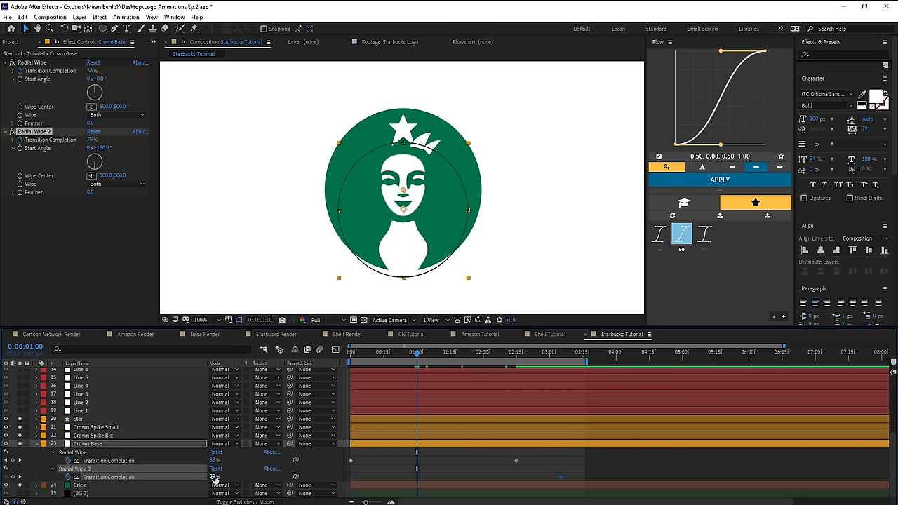
left_click_drag(214, 477, 138, 482)
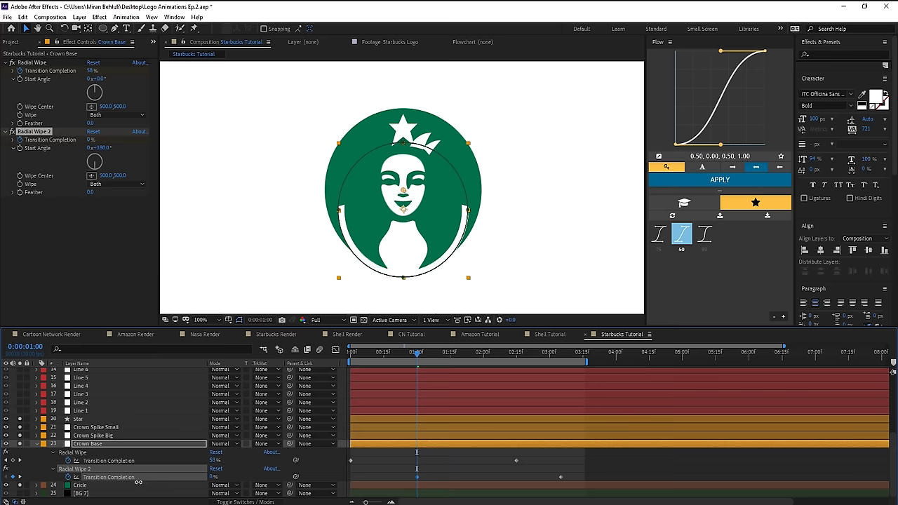
- Apply the 75 easing preset to all Transition Completion keyframes of both Radial Wipe effects
left_click_drag(583, 490, 322, 458)
left_click(659, 236)
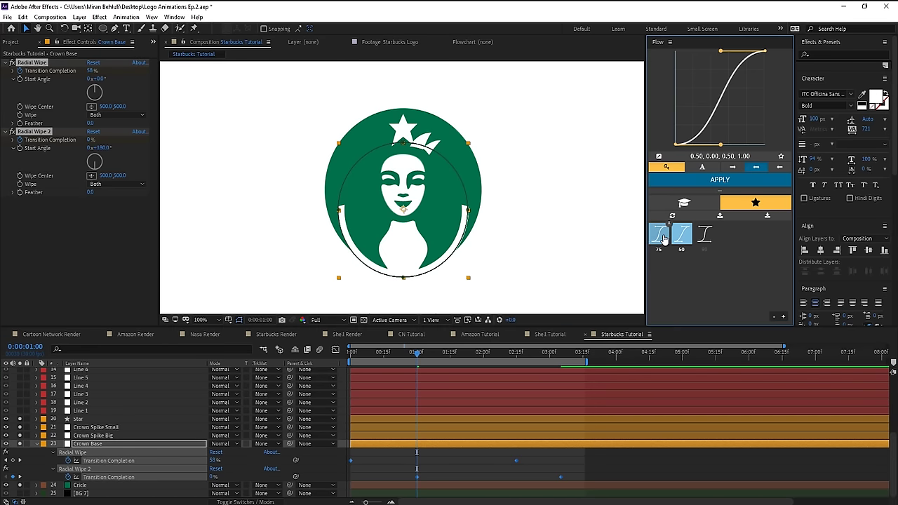
left_click(506, 480)
- Shorten both Crown Base wipes, ending the first at about 0:00:01:12, and shift the layer to start at about 0:00:00:12
left_click_drag(419, 357, 489, 357)
left_click(417, 477)
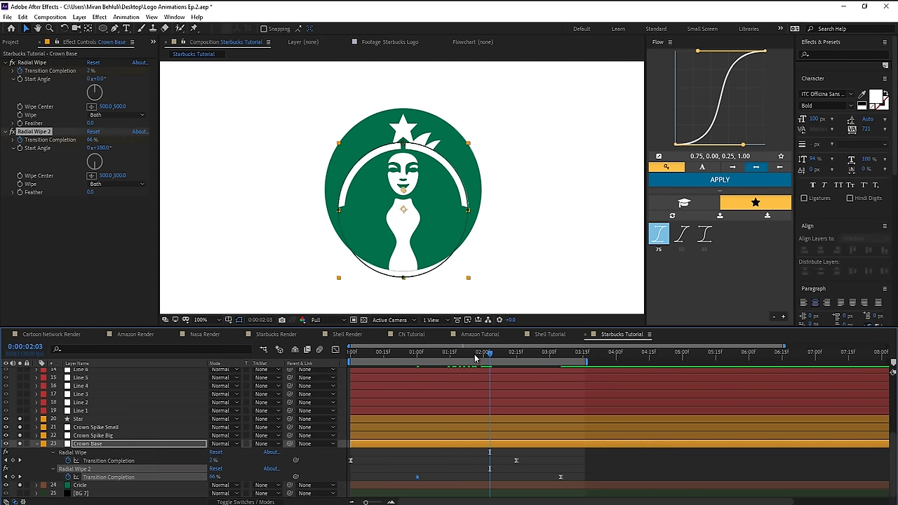
left_click_drag(516, 460, 493, 461)
left_click_drag(489, 357, 417, 357)
left_click_drag(493, 461, 439, 461)
left_click(559, 478)
left_click_drag(560, 477, 504, 477)
left_click_drag(417, 357, 377, 357)
left_click_drag(469, 443, 497, 443)
left_click_drag(377, 357, 465, 357)
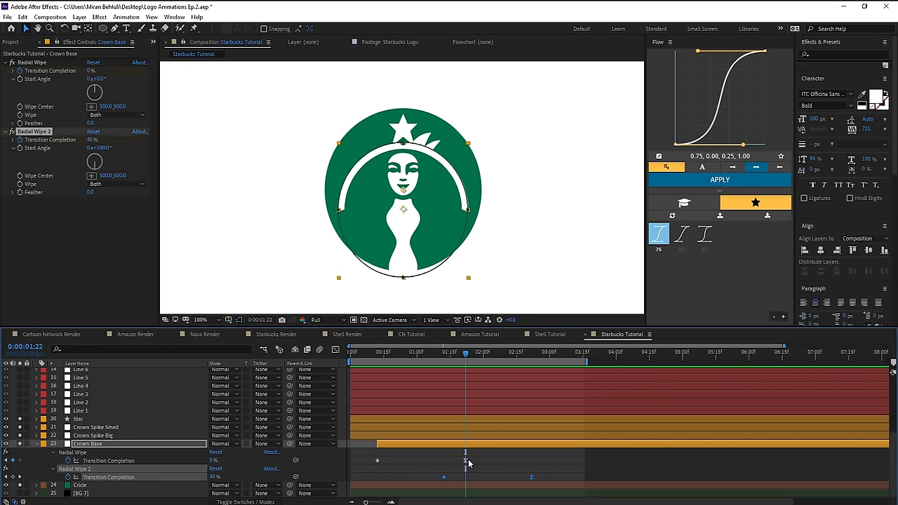
left_click_drag(465, 461, 444, 461)
- Apply the 50 easing preset to the Crown Base wipe keyframes and save the project
left_click(679, 243)
left_click_drag(465, 357, 511, 370)
key("ctrl+s")
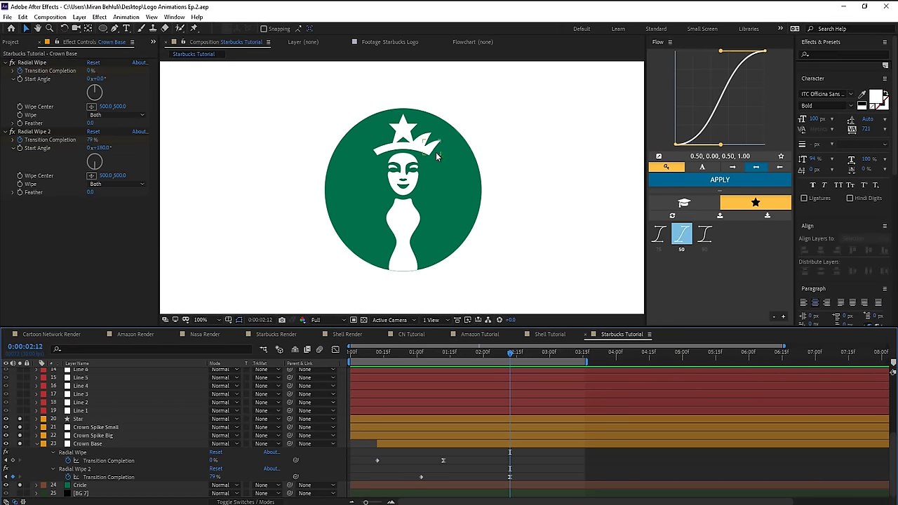
- Add a 0° Rotation keyframe to the Crown Spike Small layer at 0:00:02:12
key("period")
left_click(469, 107)
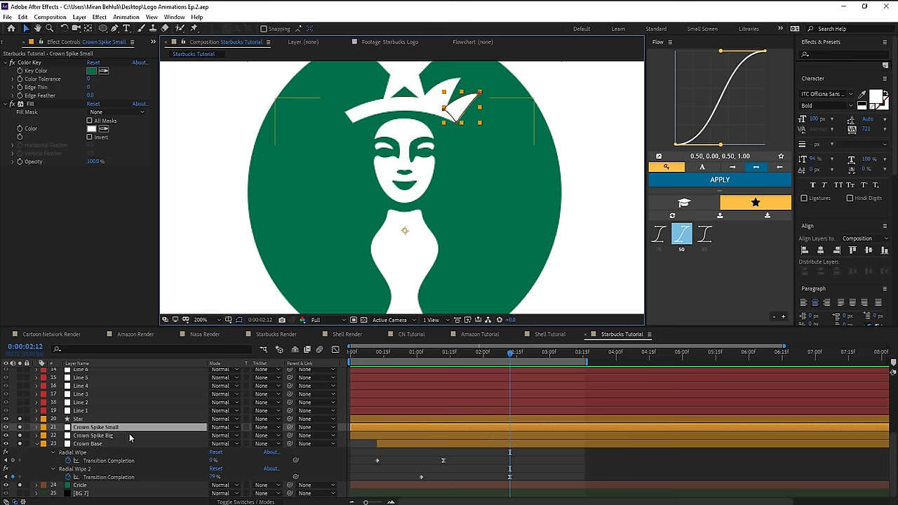
key("r")
left_click(59, 435)
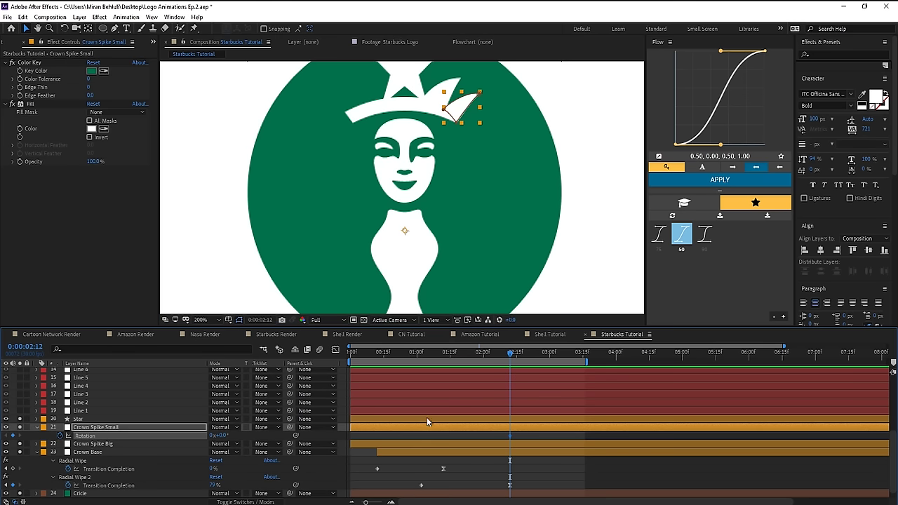
- Set Crown Spike Small's Rotation to 151° at 0:00:01:06 so the spike swings in along the crown ring
left_click_drag(511, 352, 430, 353)
key("comma")
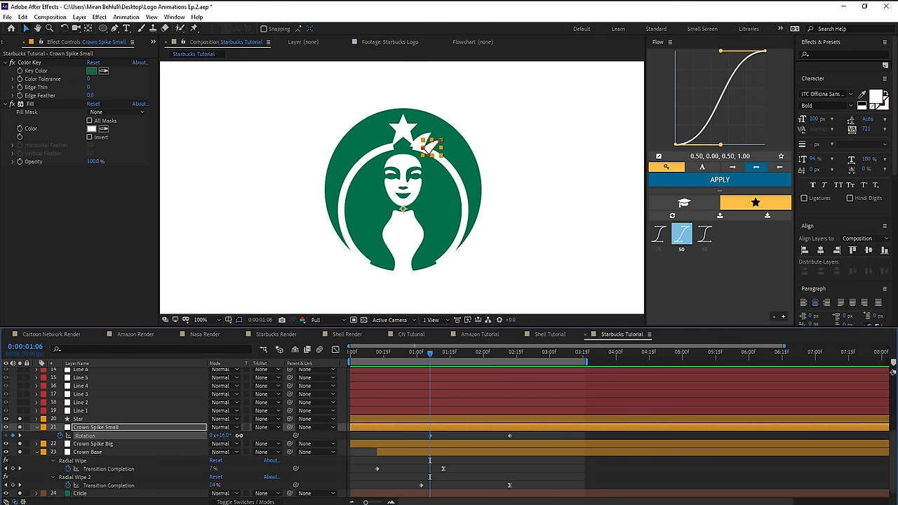
left_click_drag(239, 435, 283, 435)
key("period")
left_click_drag(471, 279, 478, 226)
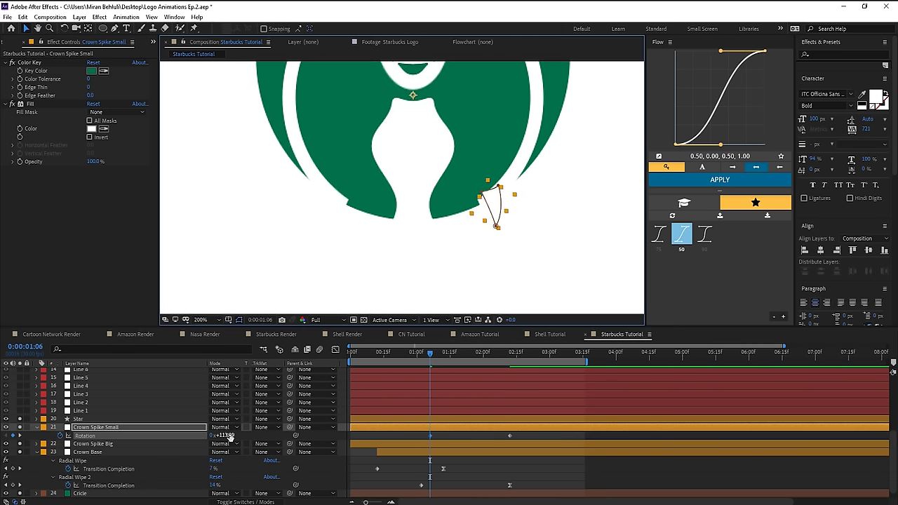
left_click_drag(223, 435, 247, 435)
left_click(425, 354)
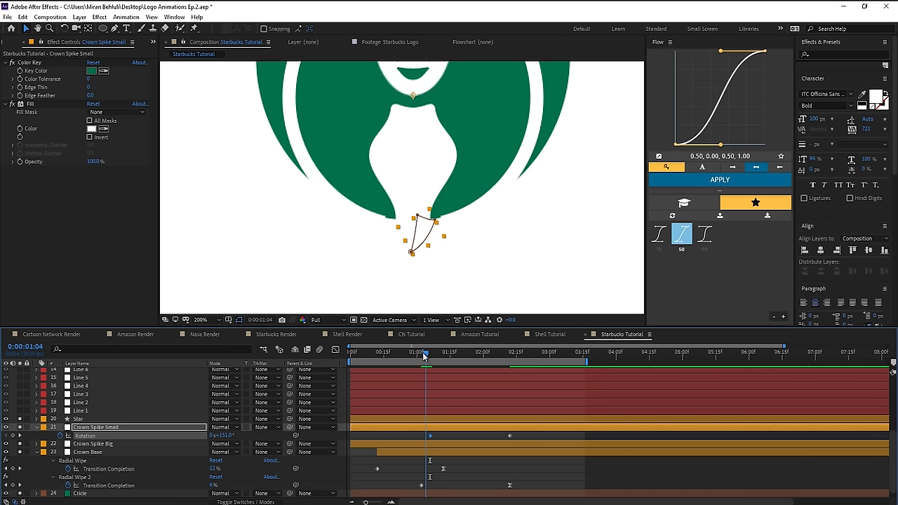
left_click_drag(424, 357, 422, 356)
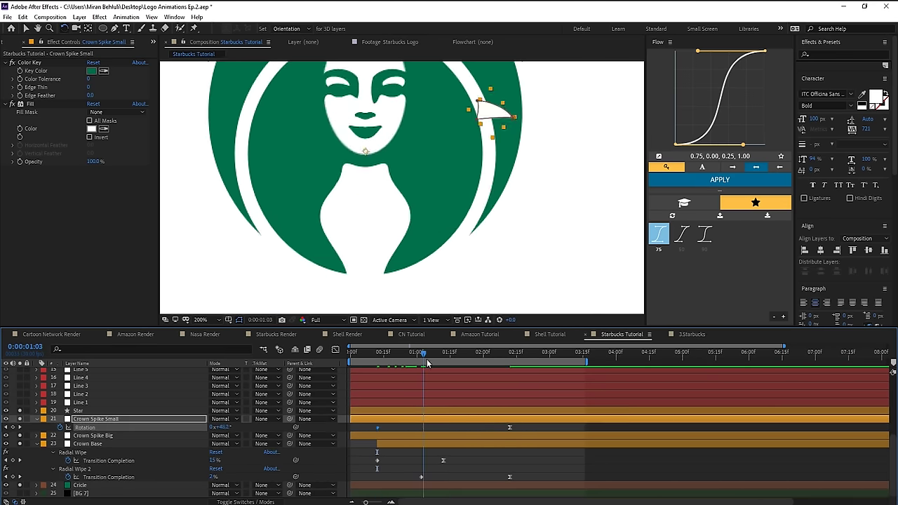
- Copy Crown Spike Small's two Rotation keyframes onto the Crown Spike Big layer
right_click(413, 481)
left_click_drag(480, 357, 432, 365)
left_click_drag(400, 432, 550, 444)
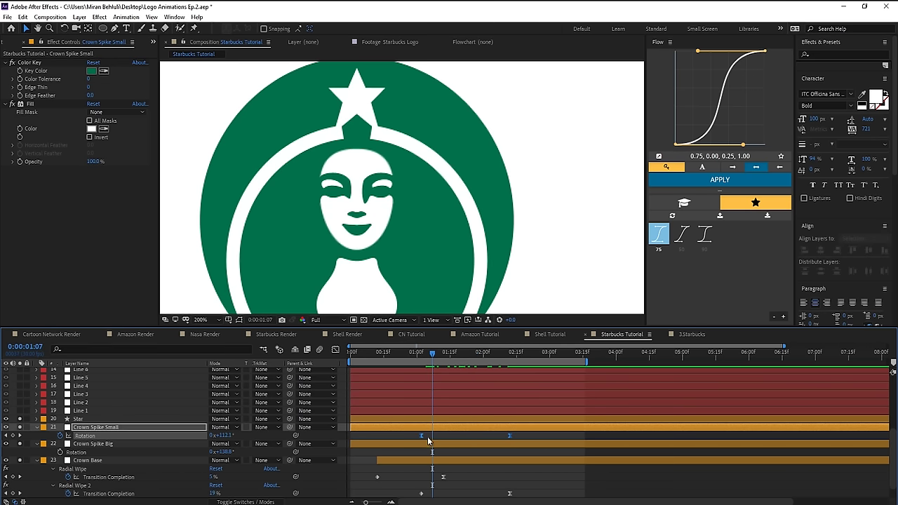
left_click(118, 445)
left_click_drag(430, 358, 511, 370)
key("ctrl+v")
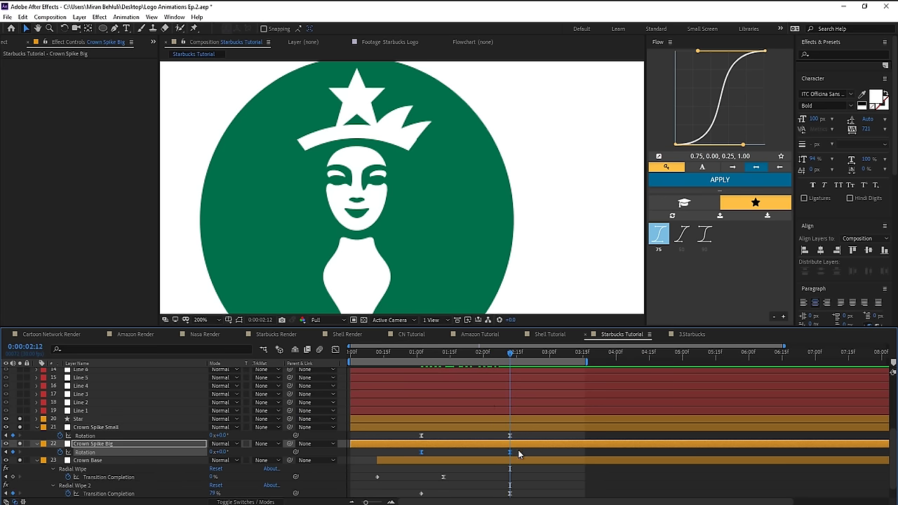
- Shift Crown Spike Big's Rotation keyframes six frames earlier so they start at 0:00:00:26
left_click(420, 354)
key("Page_Up")
key("Page_Up")
key("Page_Up")
key("Page_Up")
key("Page_Up")
key("Page_Up")
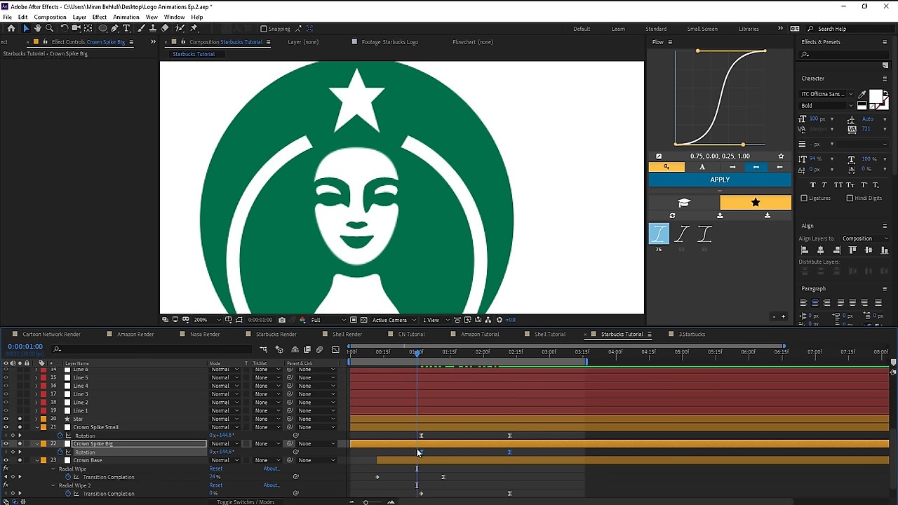
left_click_drag(420, 451, 410, 455)
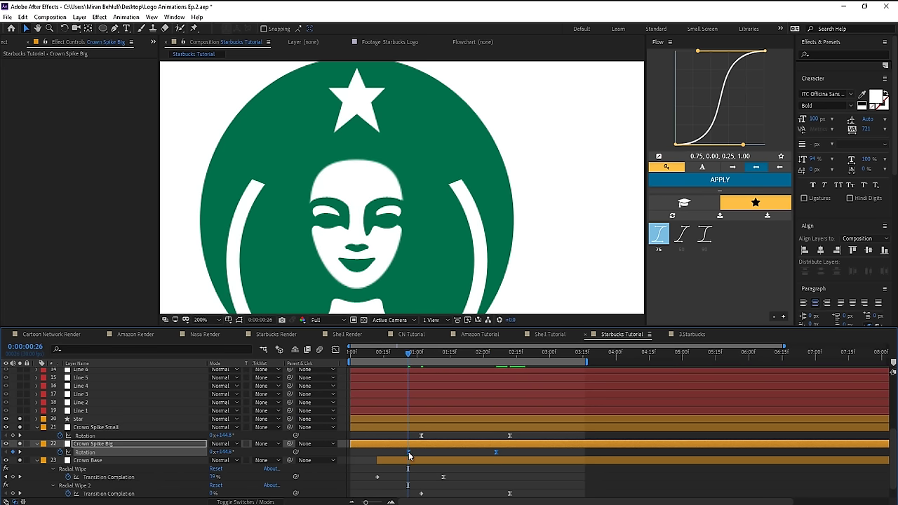
left_click(442, 310)
- Trim the start of the Crown Spike Big layer to its first Rotation keyframe at 0:00:00:26
left_click_drag(407, 353, 406, 375)
left_click(411, 443)
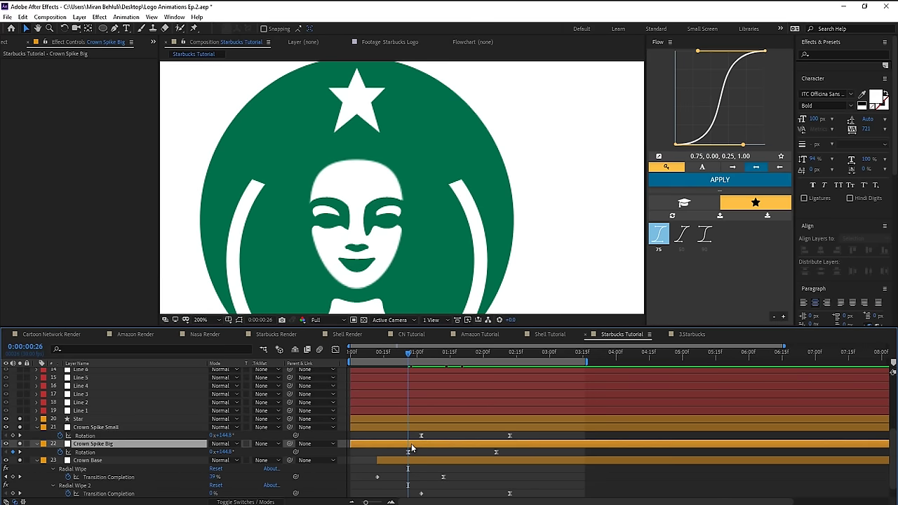
key("alt+bracketleft")
- Trim the start of the Crown Spike Small layer to its first Rotation keyframe at 0:00:01:02
left_click(411, 425)
left_click(422, 350)
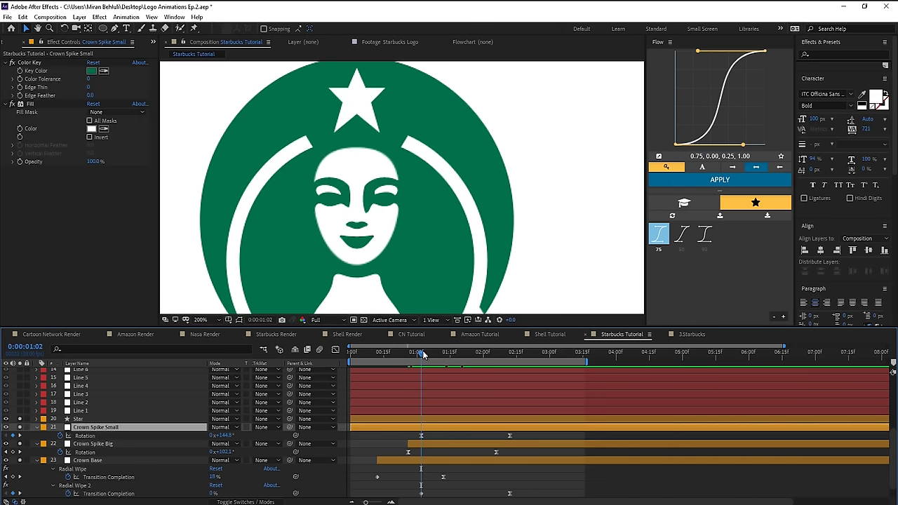
key("alt+bracketleft")
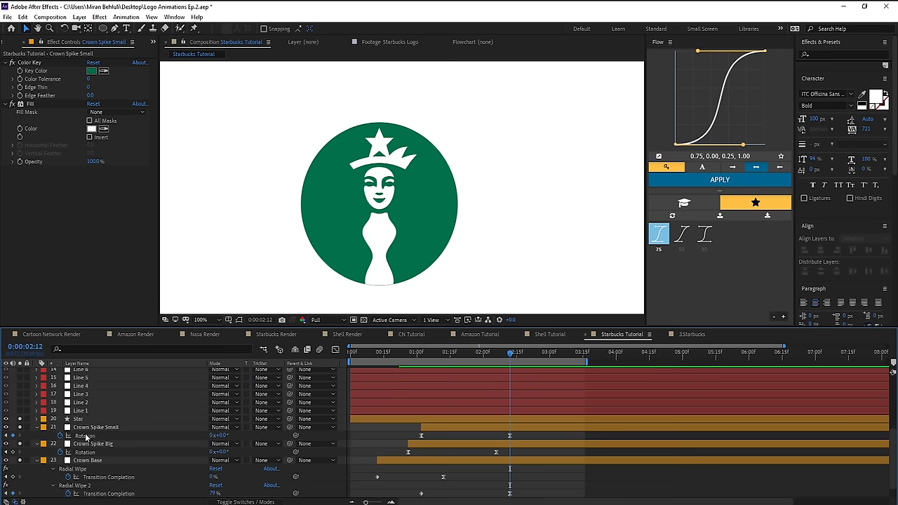
- Keyframe the Star layer's Position so it rises from 960, 581.5 at 0:00:00:12 to its current place above the crown at 0:00:02:10
left_click(88, 419)
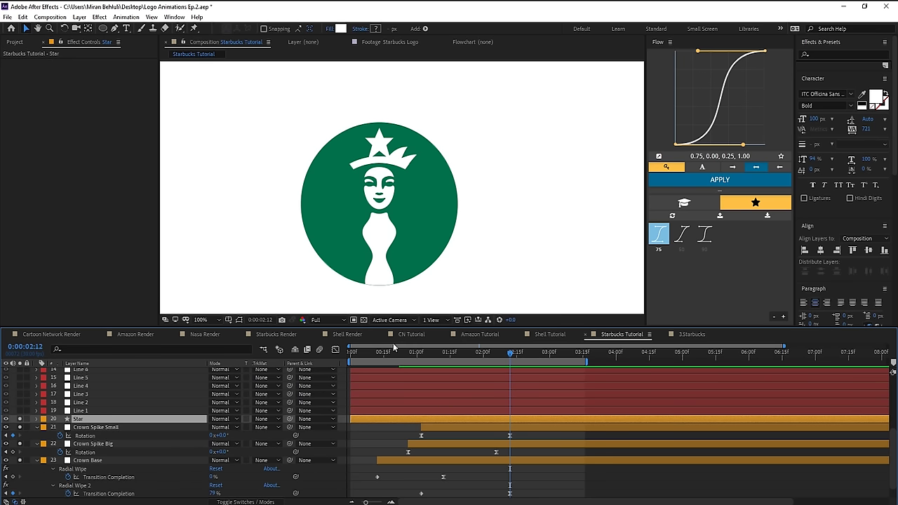
key("p")
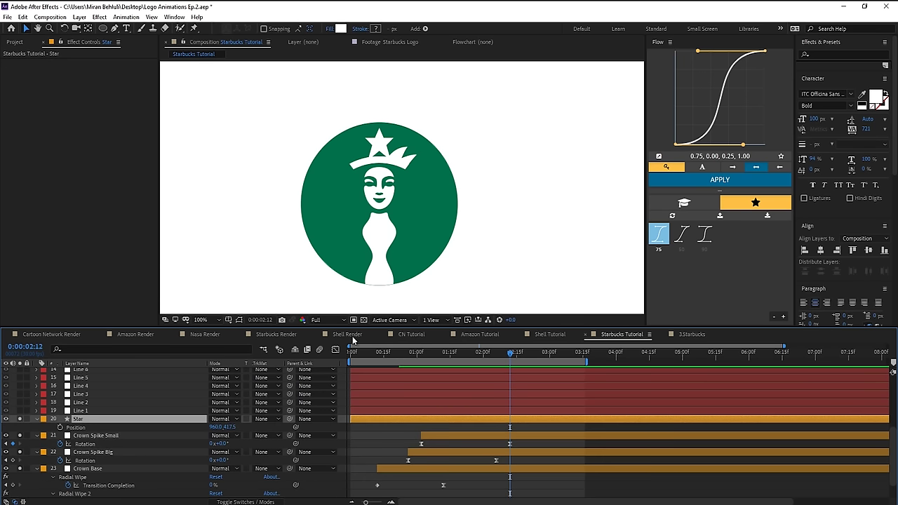
key("shift+s")
left_click(435, 352)
left_click_drag(447, 360, 509, 370)
left_click(503, 353)
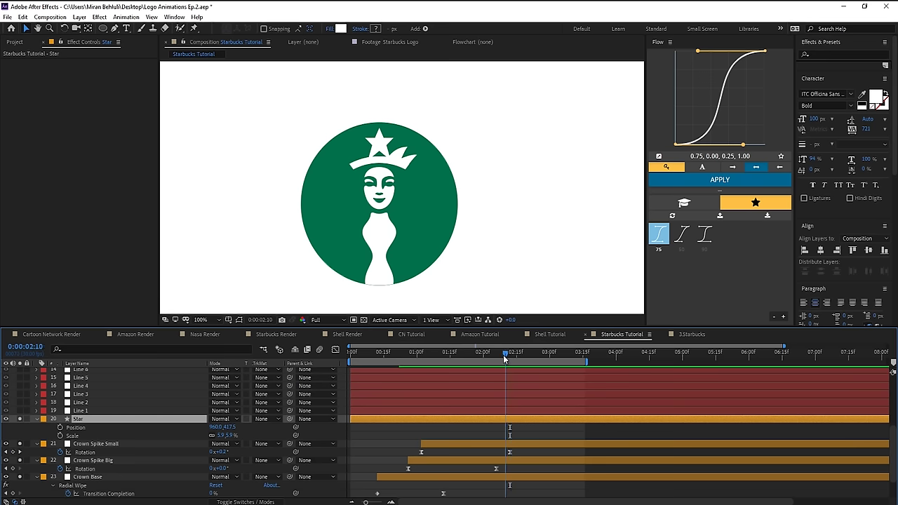
left_click(61, 427)
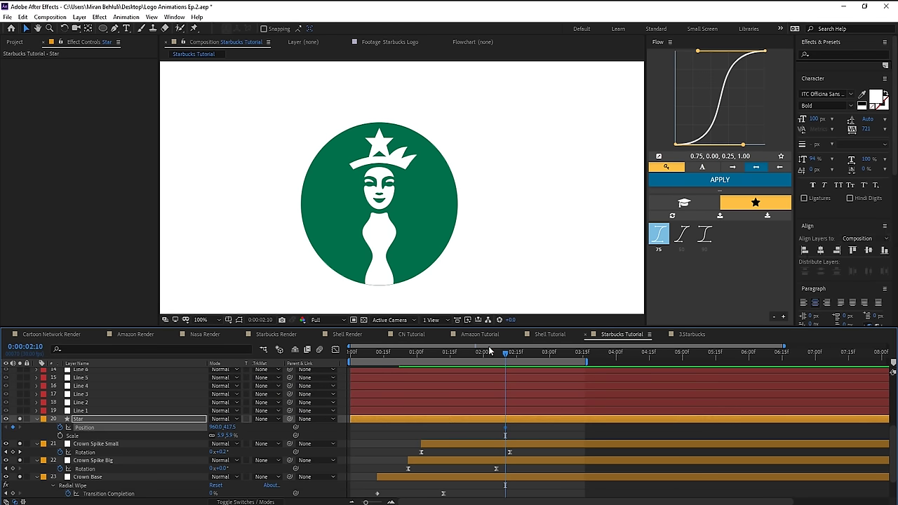
left_click_drag(494, 353, 380, 327)
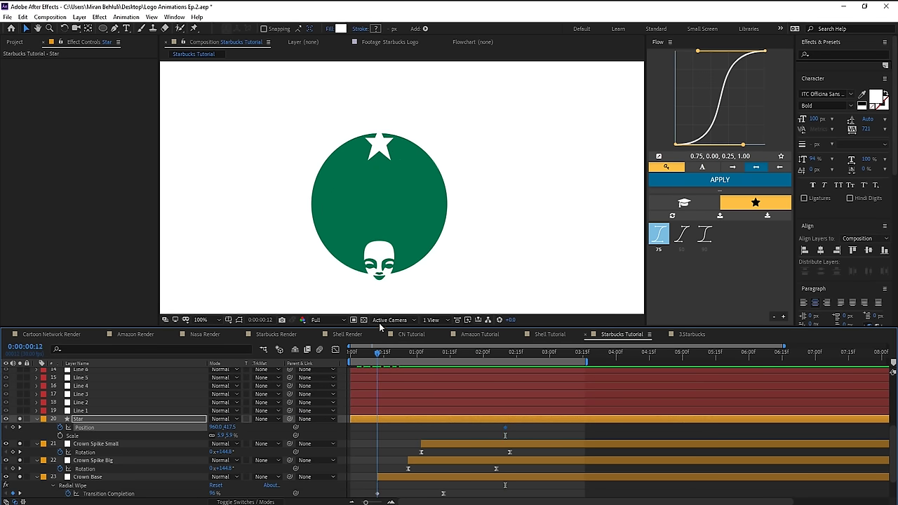
left_click_drag(379, 146, 379, 225)
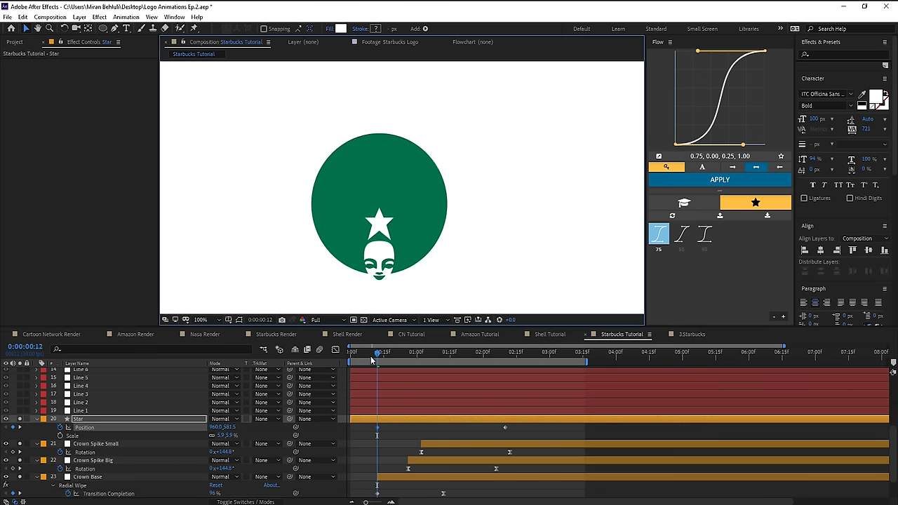
- Ease the Star's end Position keyframe at 0:00:02:10 with Flow's 75 curve preset
left_click_drag(381, 351, 505, 355)
left_click(505, 427)
left_click(656, 241)
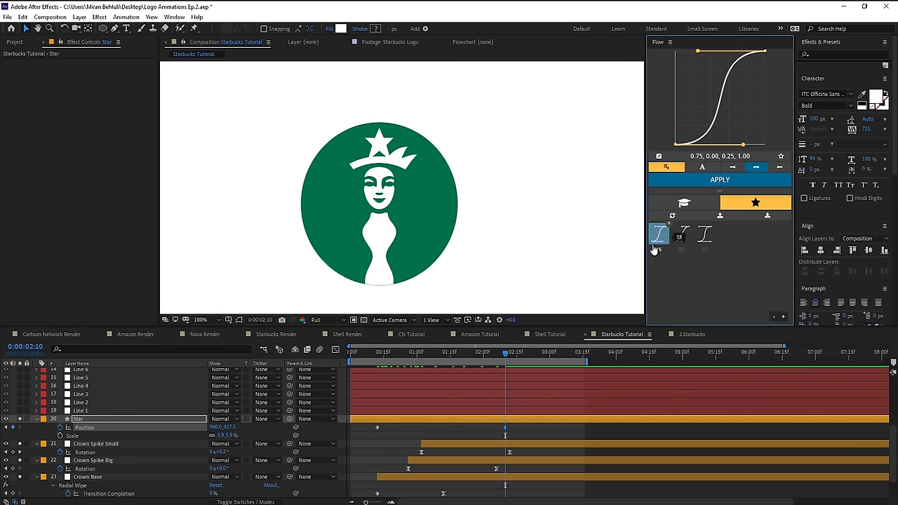
left_click(499, 419)
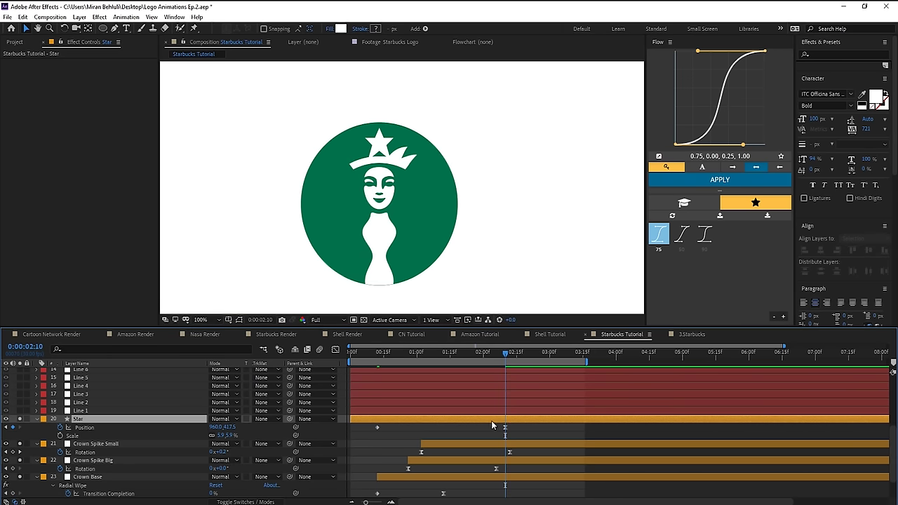
- Add Scale keyframes to the Star layer at 0:00:02:10, 0:00:01:20 and 0:00:01:00
left_click(60, 436)
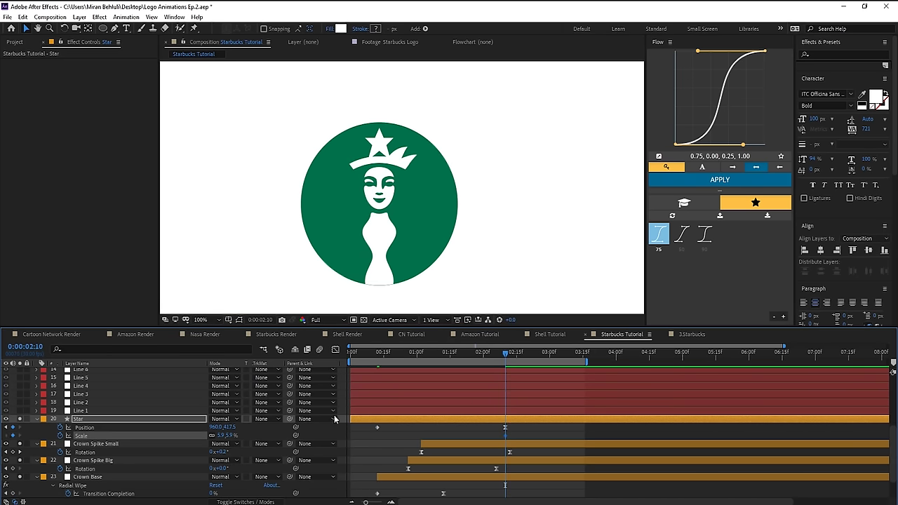
key("shift+Page_Up")
key("shift+Page_Up")
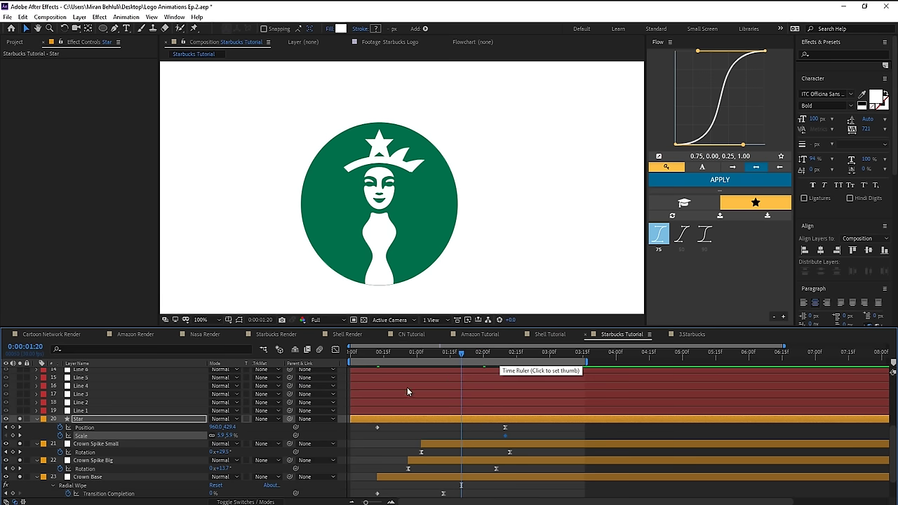
key("shift+Page_Up")
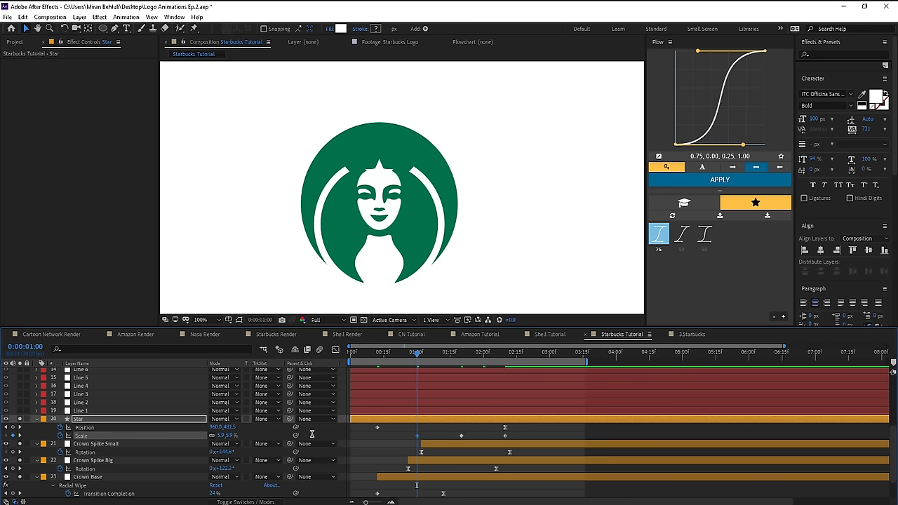
- Set the Star's Scale to 7% at the middle keyframe, 0:00:01:20
left_click(460, 354)
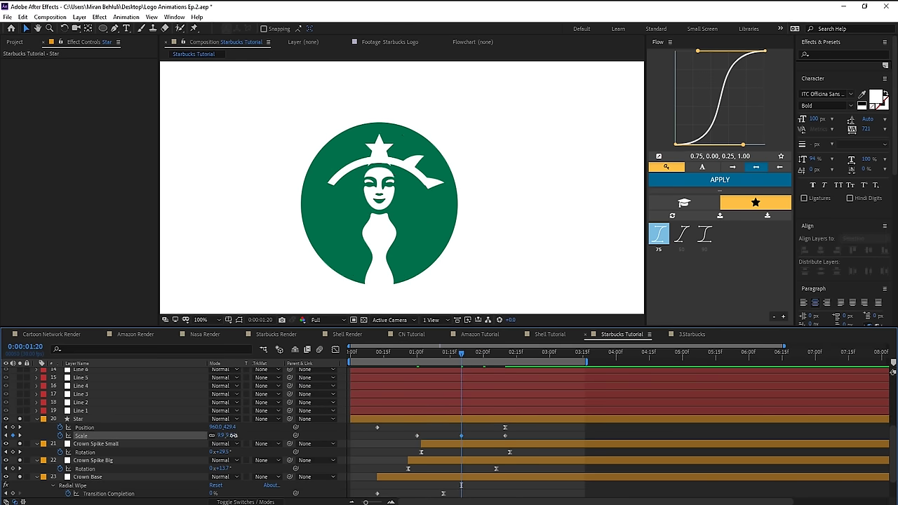
left_click(230, 435)
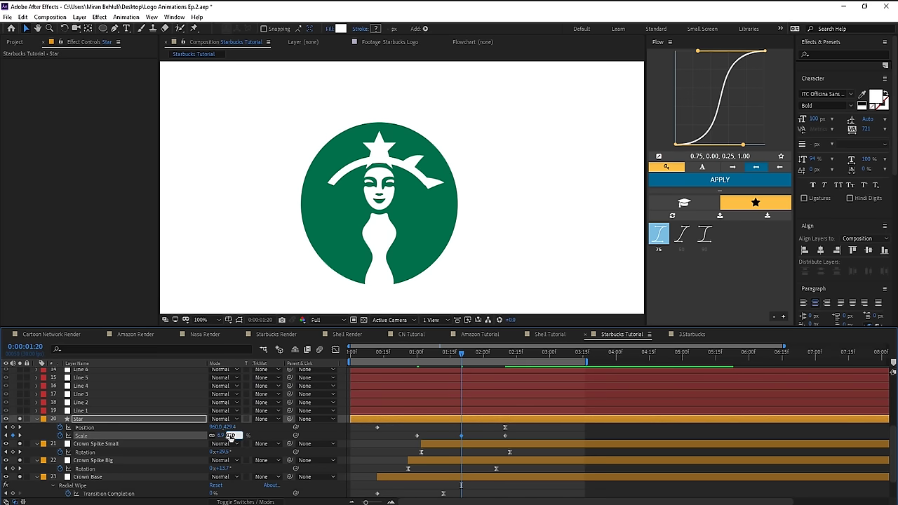
type("7")
key("Return")
- Ease all three of the Star's Scale keyframes with Flow's 75 curve preset
left_click_drag(408, 440, 515, 430)
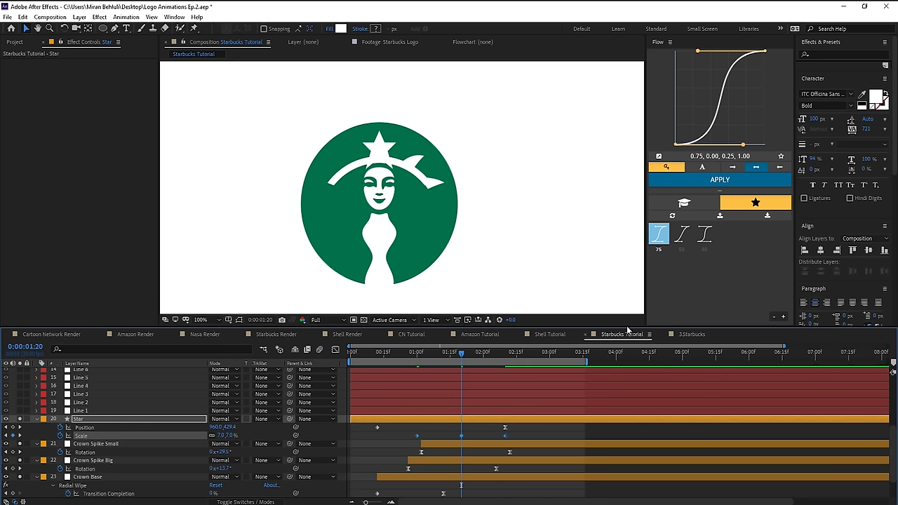
right_click(462, 436)
mouse_move(517, 425)
left_click(600, 362)
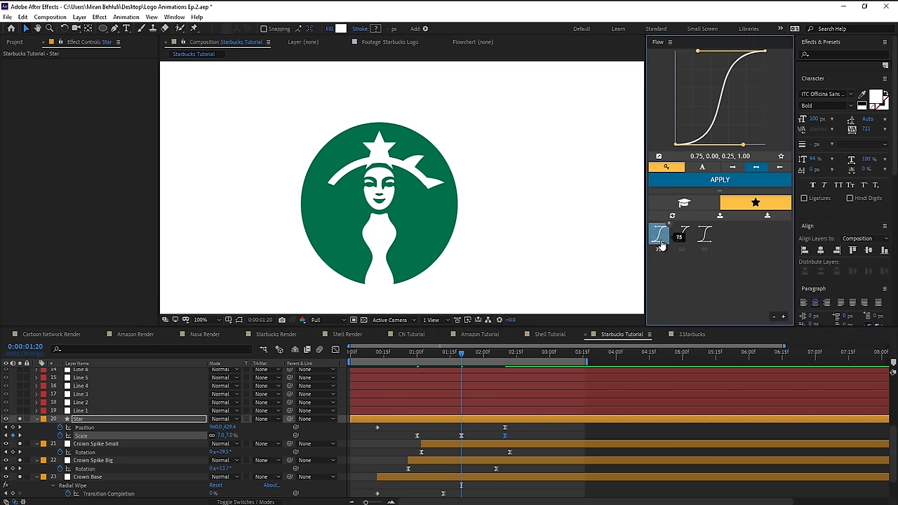
- Set the Star's first Scale keyframe to 0% and shift all its Scale keyframes 20 frames earlier
left_click(493, 427)
left_click_drag(460, 358, 416, 360)
left_click_drag(416, 361, 414, 361)
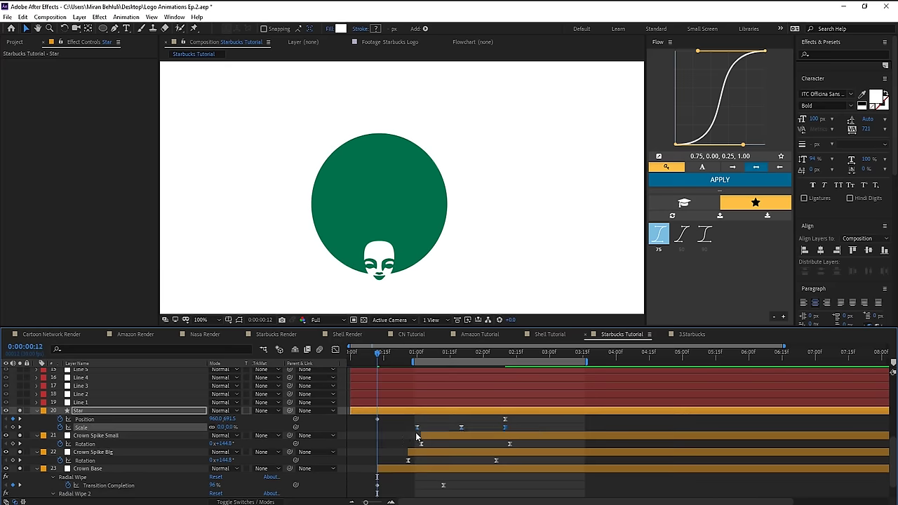
left_click_drag(417, 428, 373, 427)
left_click(405, 425)
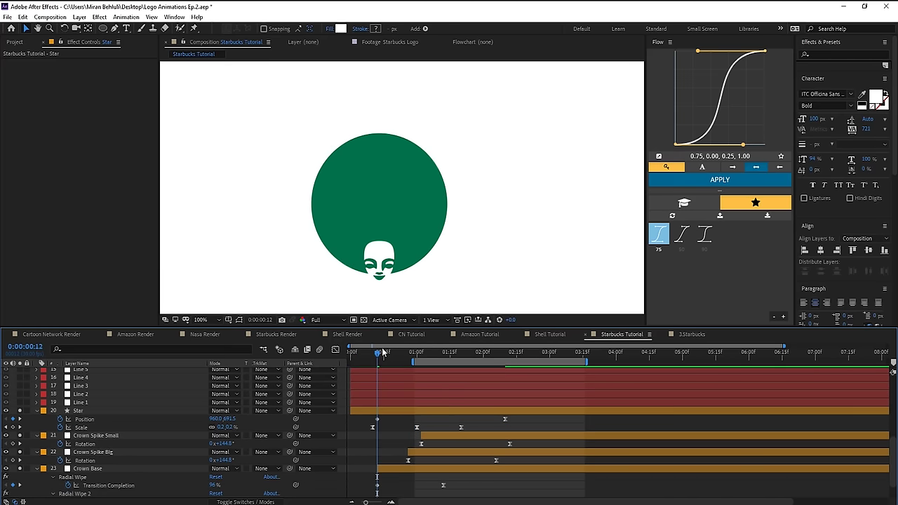
- Move the work area's start slightly earlier and preview the star growing out from behind the head
scroll(396, 358, "right", 1)
left_click_drag(392, 357, 379, 362)
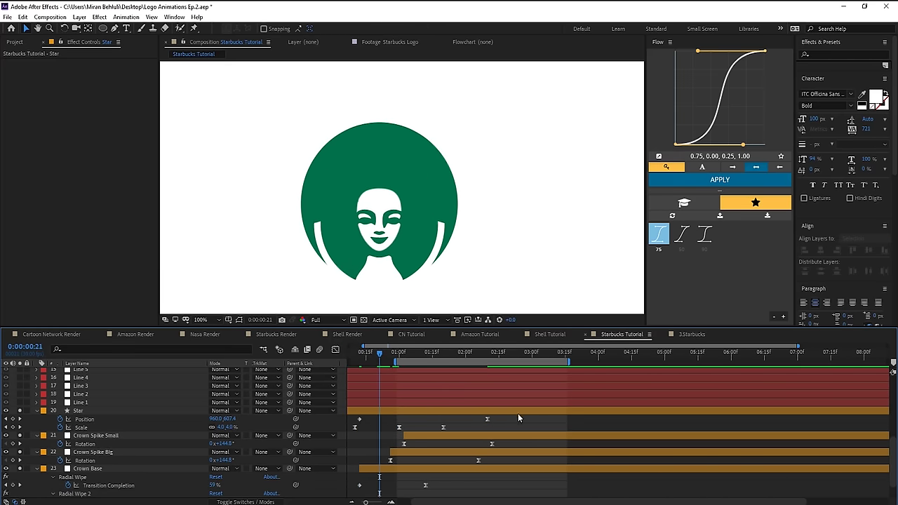
left_click(517, 412)
key("b")
left_click_drag(447, 356, 359, 377)
left_click(380, 275)
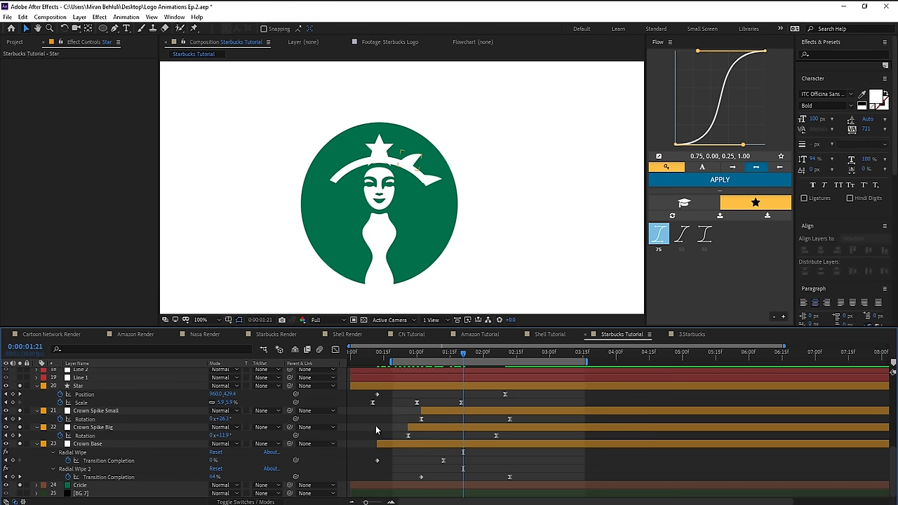
- Move the Star's end Position keyframe to 0:00:01:25, in line with Face Base's last keyframes
scroll(91, 435, "up", 3)
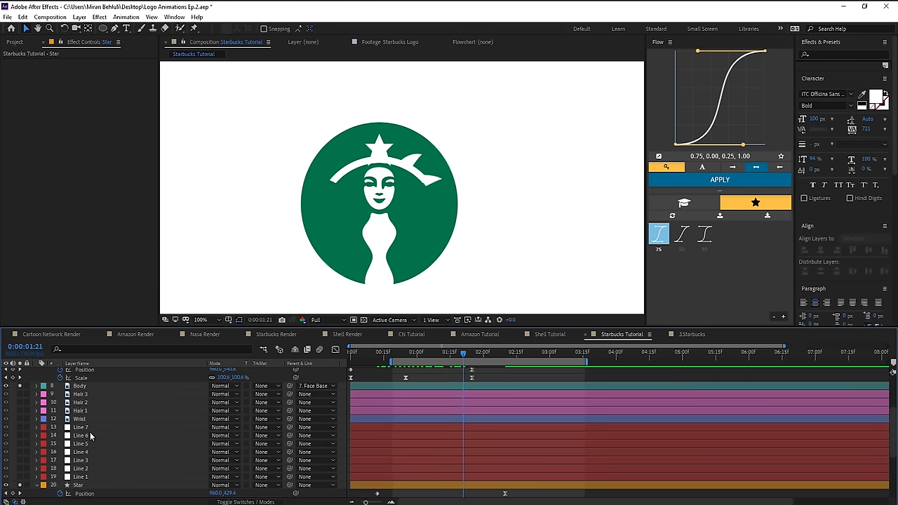
scroll(89, 431, "up", 4)
left_click(439, 390)
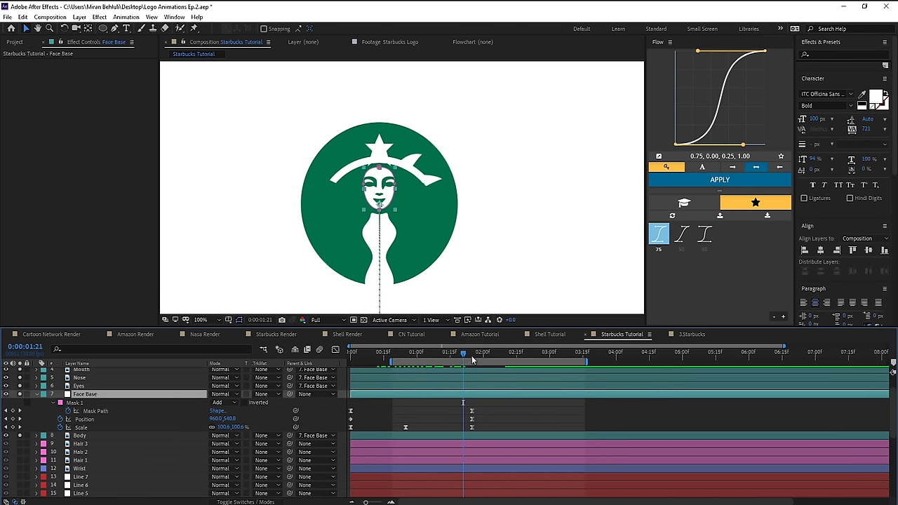
left_click_drag(463, 354, 472, 354)
scroll(494, 438, "down", 5)
left_click_drag(505, 419, 475, 421)
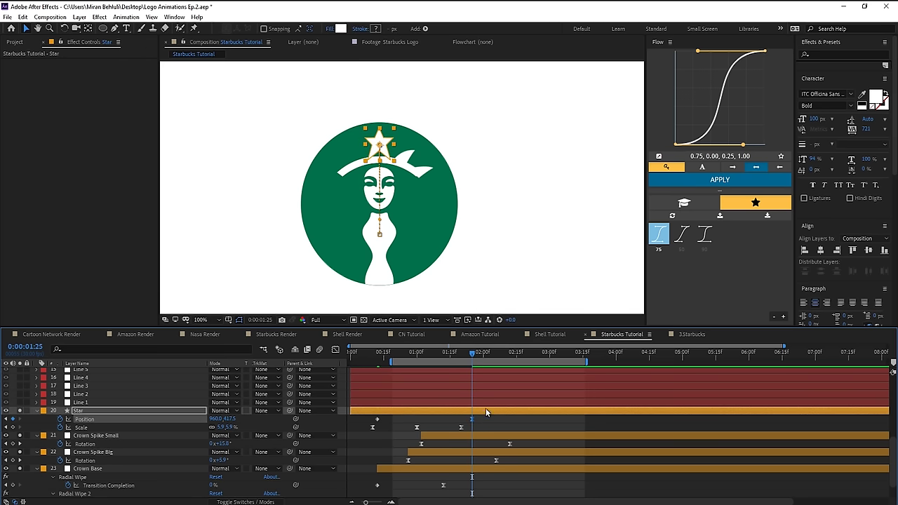
left_click(486, 417)
- Shift the Star's end Position keyframe ten frames earlier to 0:00:01:15
mouse_move(473, 354)
left_mouse_down()
mouse_move(449, 356)
mouse_move(472, 354)
left_mouse_up()
left_click(472, 352)
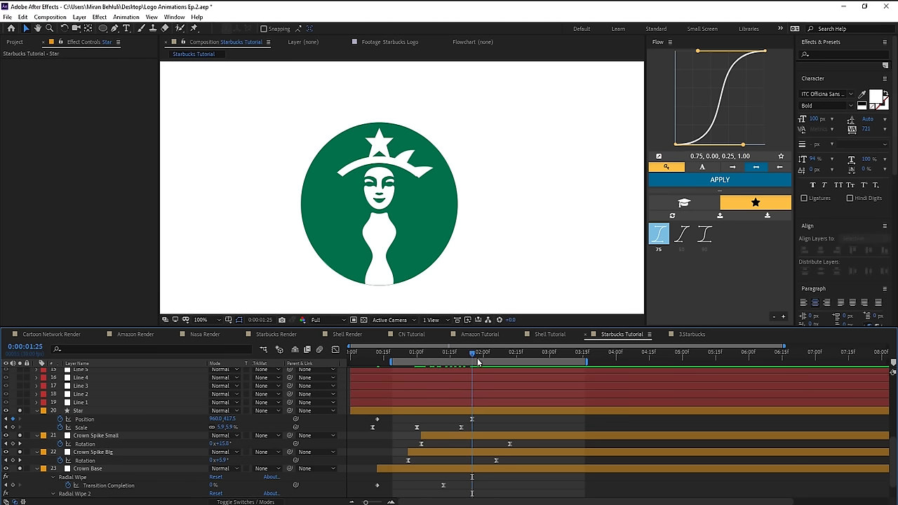
key("shift+Page_Up")
left_click_drag(473, 419, 453, 419)
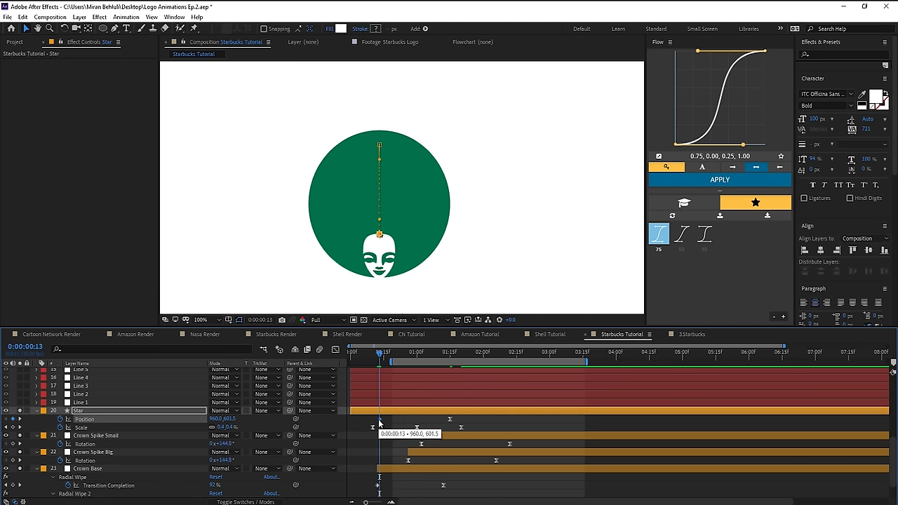
- Nudge the star upward at its first Position keyframe and move that keyframe to 0:00:00:00
key("shift+Up")
key("shift+Up")
key("shift+Up")
left_click_drag(380, 356, 385, 356)
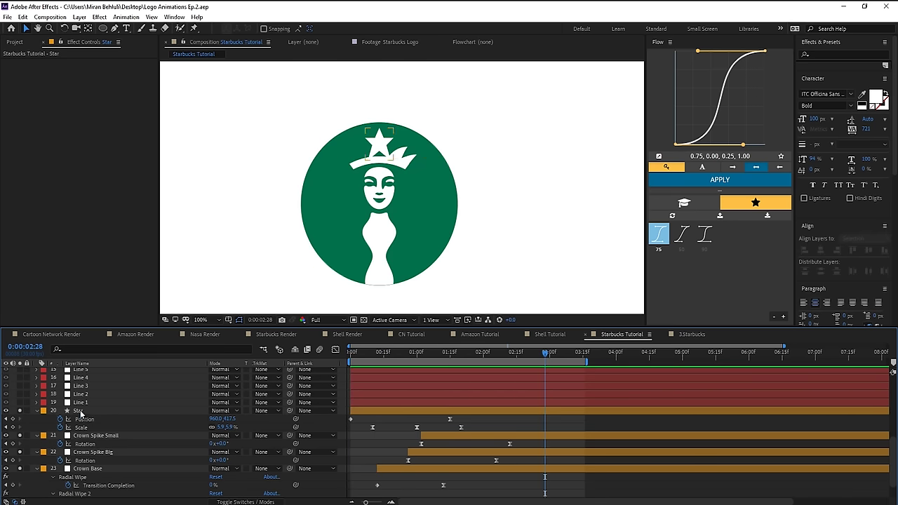
- Solo the Hair 1, Hair 2 and Hair 3 layers so they show with the face and crown
scroll(102, 428, "up", 4)
left_click(84, 435)
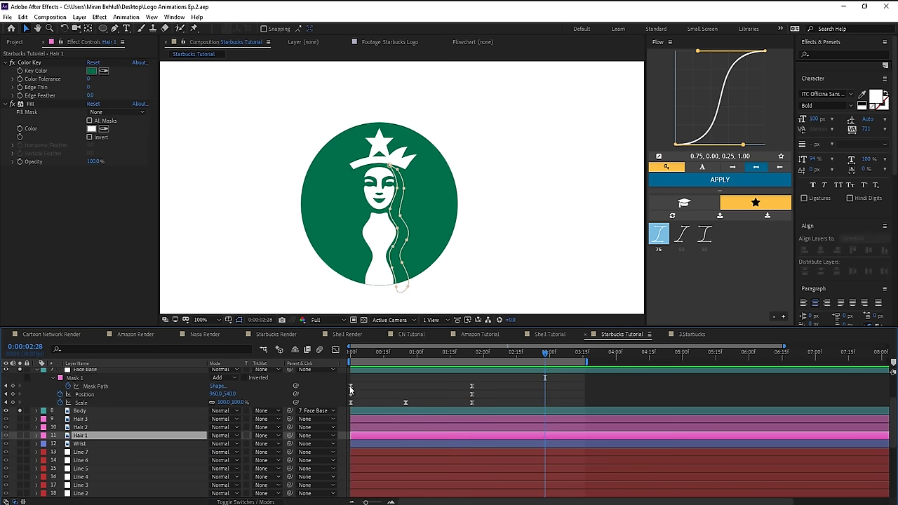
left_click(19, 435)
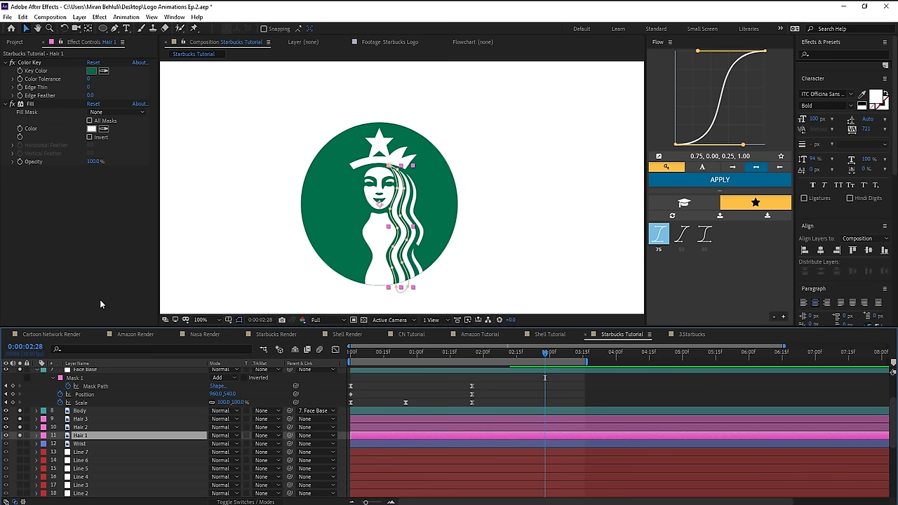
- Apply a Linear Wipe effect to the Hair 1 layer with a Wipe Angle of 180°
key("ctrl+space")
type("linea")
key("Down")
key("Return")
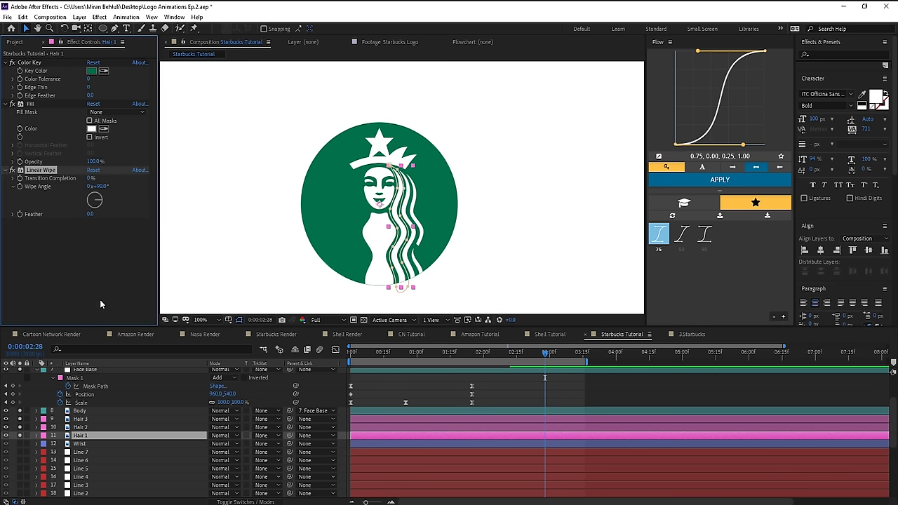
left_click(102, 188)
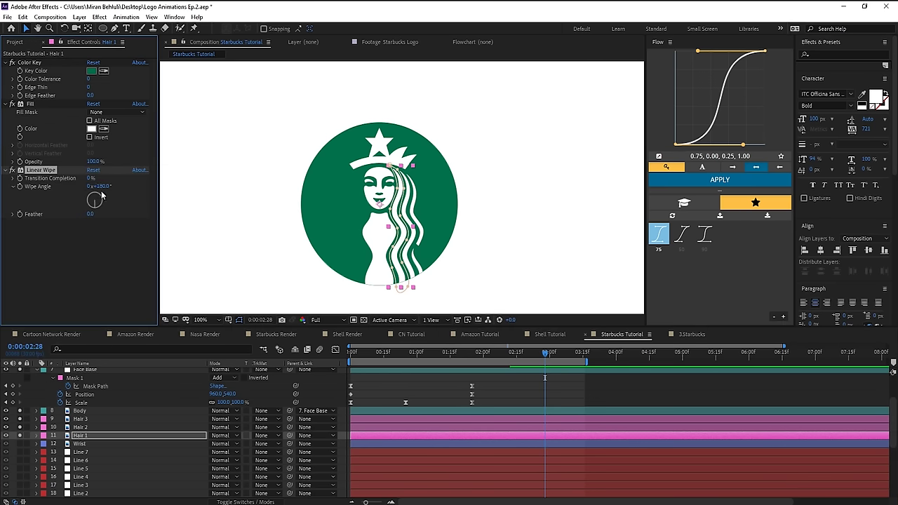
- Keyframe Hair 1's Linear Wipe Transition Completion at 100% at 0:00:02:28 and 0% at 0:00:03:28
left_click(86, 179)
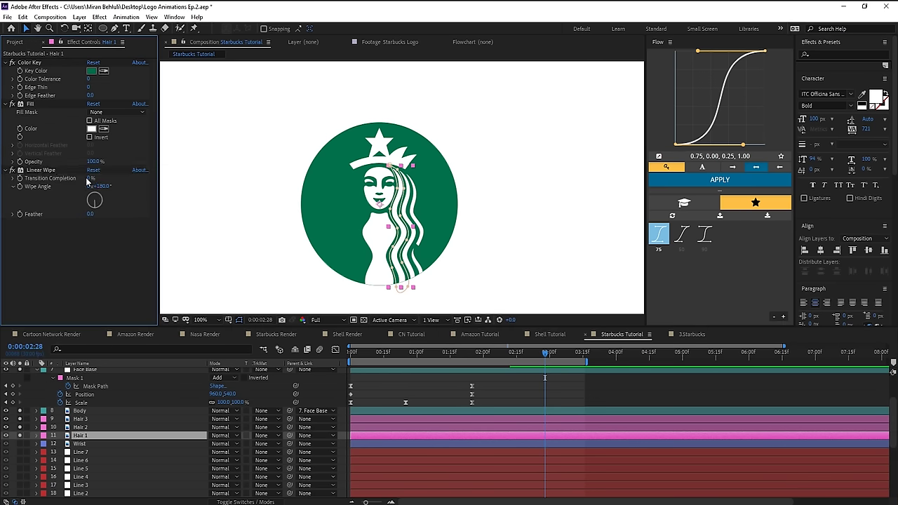
left_click_drag(91, 177, 138, 183)
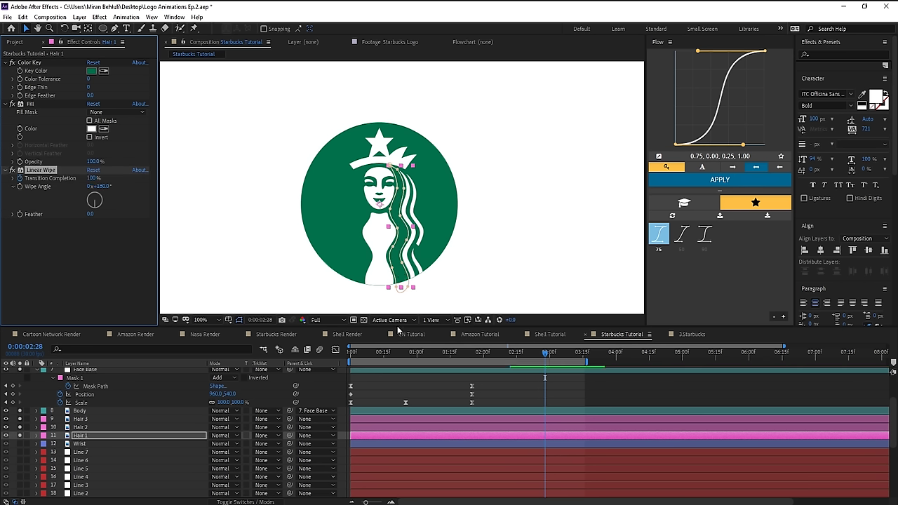
key("shift+Page_Down")
key("shift+Page_Down")
key("shift+Page_Down")
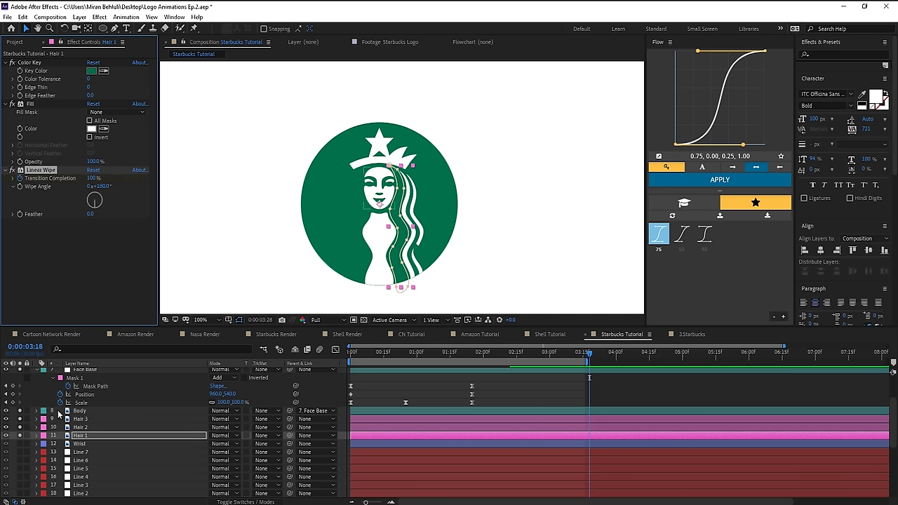
left_click(93, 178)
type("14")
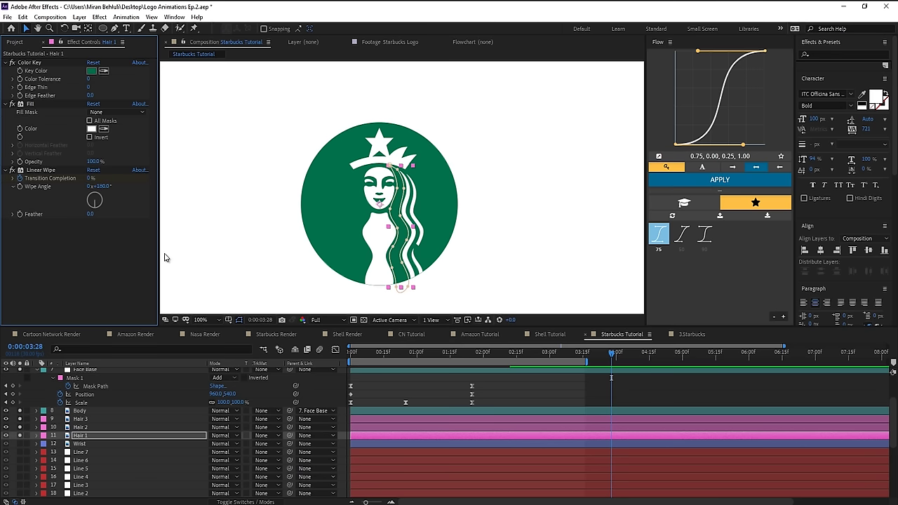
- Set Hair 1's Linear Wipe Transition Completion to 28% at 0:00:03:28
key("Return")
left_click_drag(103, 180, 140, 182)
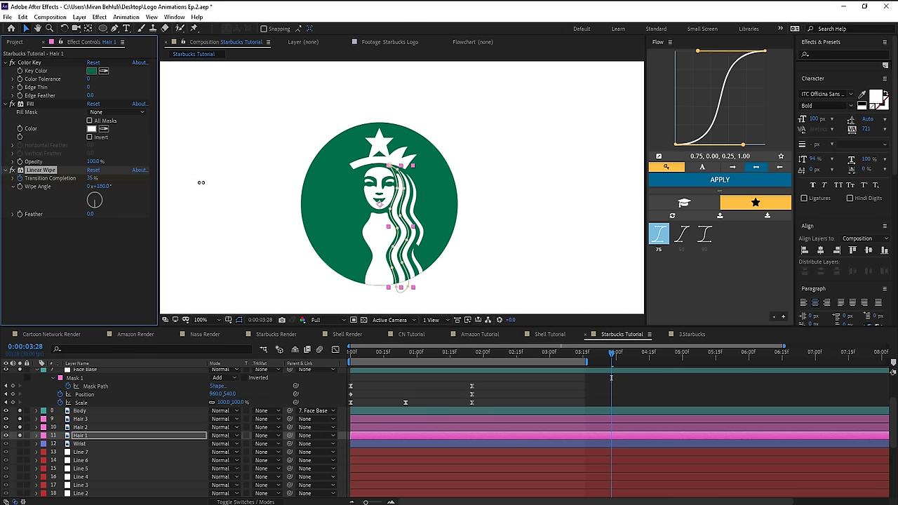
key("period")
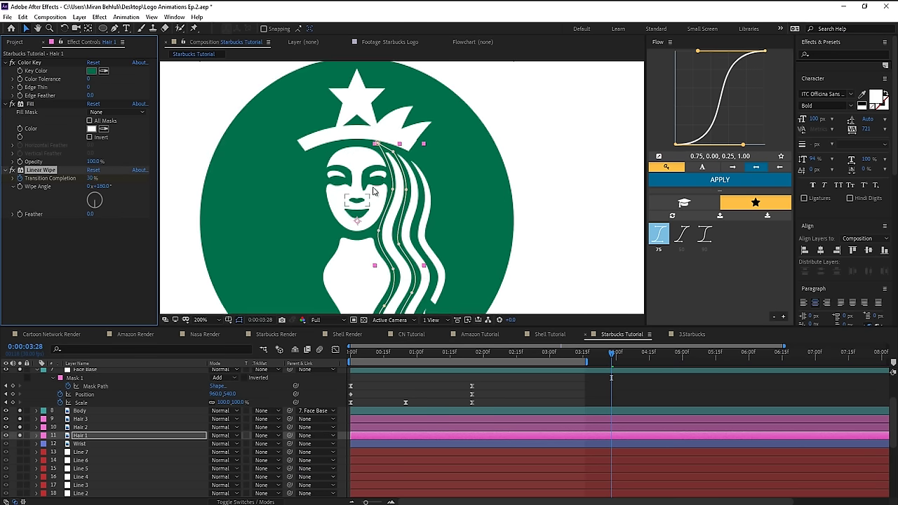
left_click_drag(91, 180, 87, 180)
left_click(89, 179)
key("Return")
- Copy Hair 1's Transition Completion keyframes and paste them onto Hair 2 and Hair 3 at 0:00:02:28
left_click(579, 435)
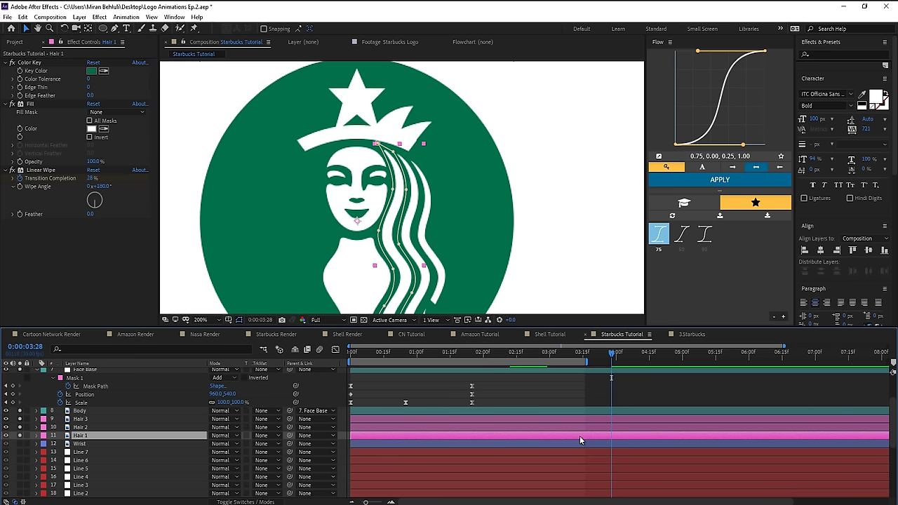
key("u")
left_click_drag(624, 450, 505, 456)
left_click(545, 355)
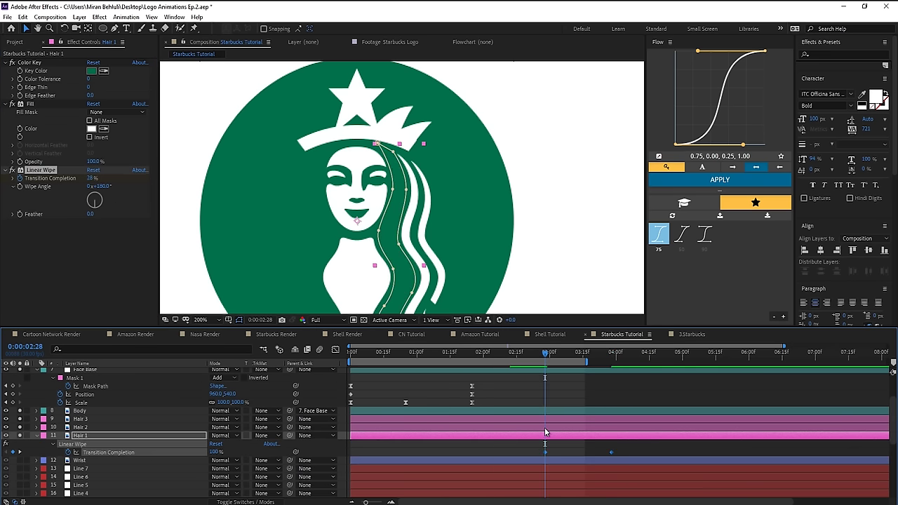
left_click(545, 427)
key("ctrl+v")
left_click(555, 420)
key("ctrl+v")
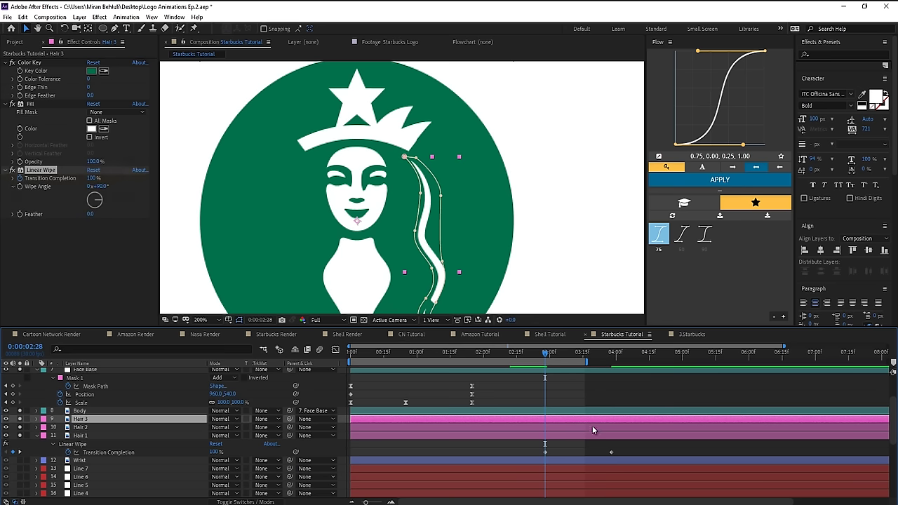
- Set the Linear Wipe's Wipe Angle to 180° on Hair 2 and Hair 3
left_click(596, 427)
left_click(99, 186)
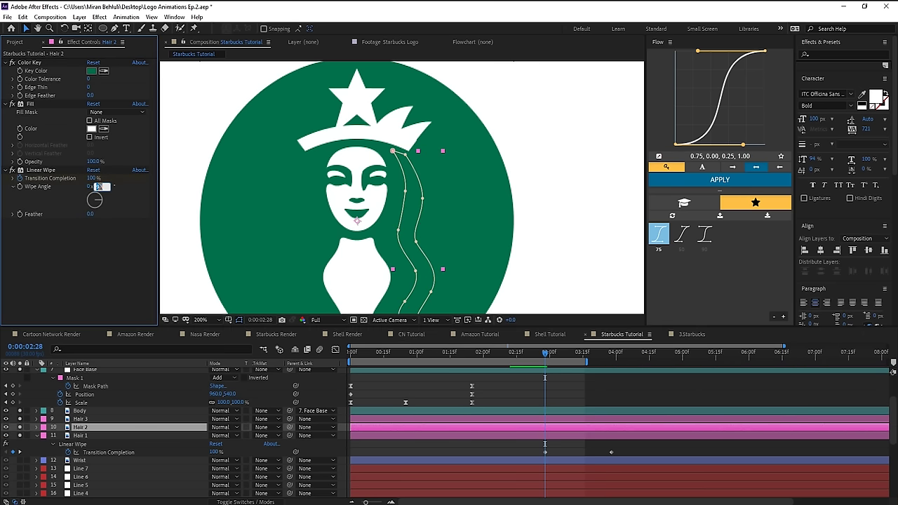
type("0")
key("Return")
left_click(78, 413)
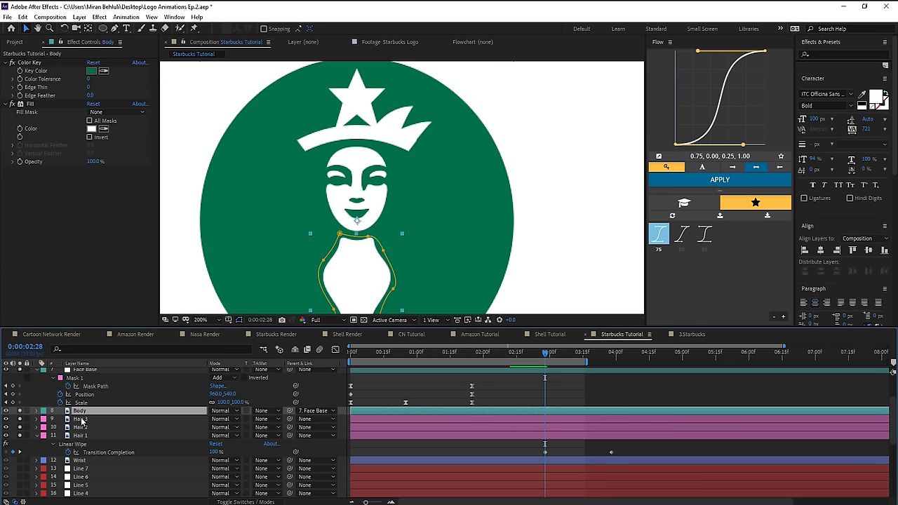
left_click(81, 420)
left_click(99, 187)
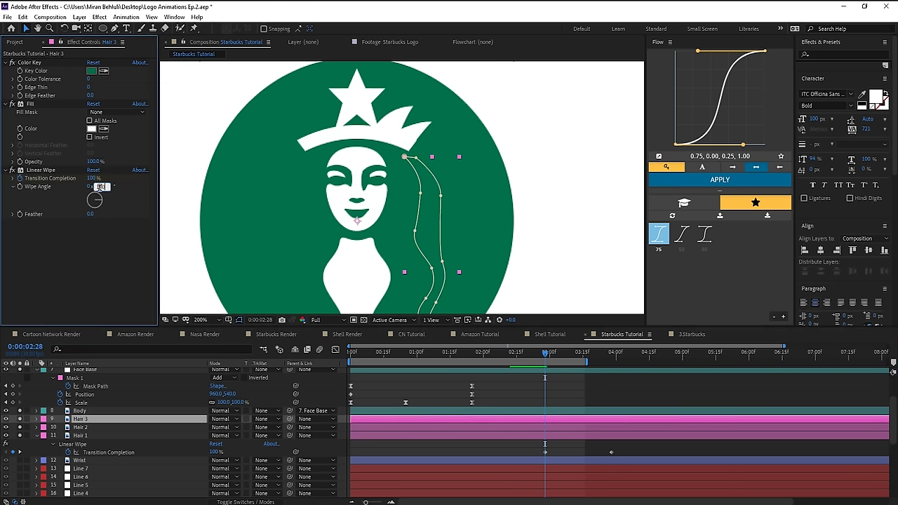
type("180")
key("Return")
- Ease the end Transition Completion keyframes of the three hair layers with the 75 Flow preset and extend the work area to about 0:00:04:27
left_click(576, 436)
left_click(586, 421, "shift")
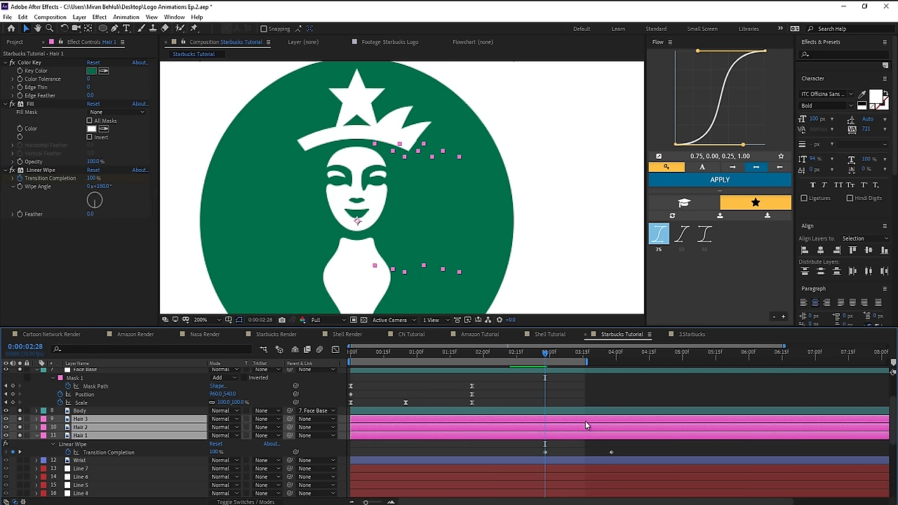
key("u")
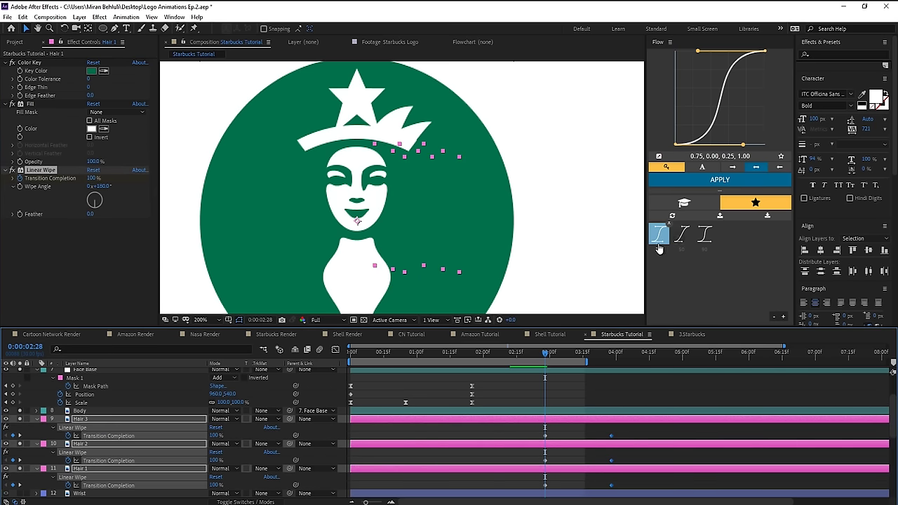
left_click(659, 244)
left_click_drag(587, 363, 675, 365)
- Trim Hair 1, Hair 2 and Hair 3 to start at 0:00:02:28 and end at 0:00:03:03
left_click(577, 436)
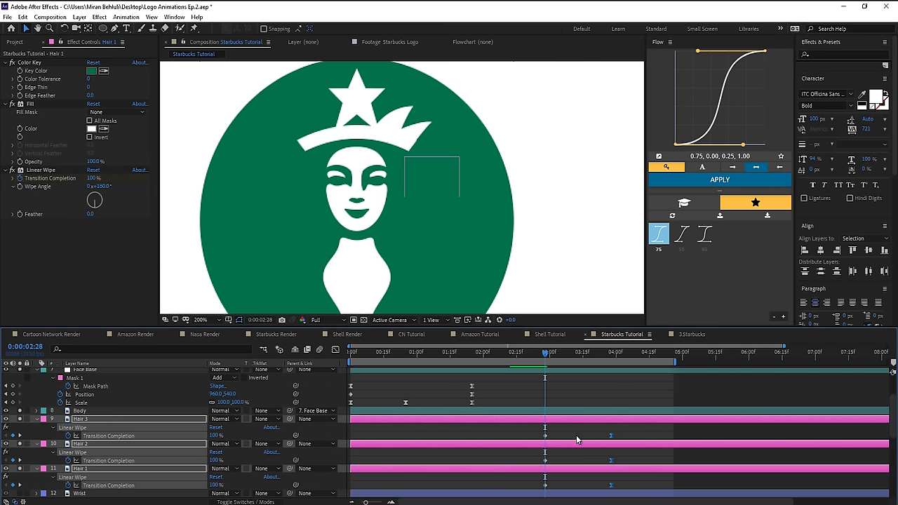
left_click(571, 419)
left_click(552, 470, "shift")
key("alt+bracketleft")
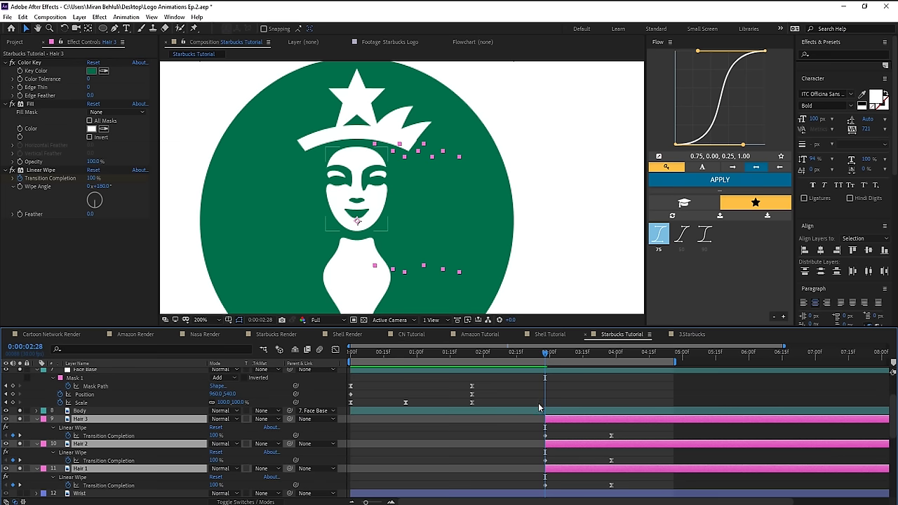
key("Page_Down")
key("Page_Down")
key("Page_Down")
key("Page_Down")
key("Page_Down")
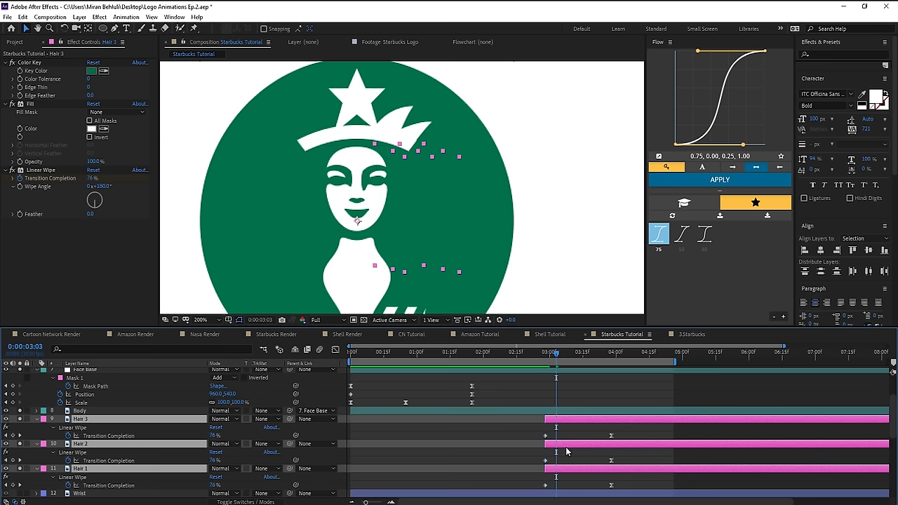
key("alt+bracketright")
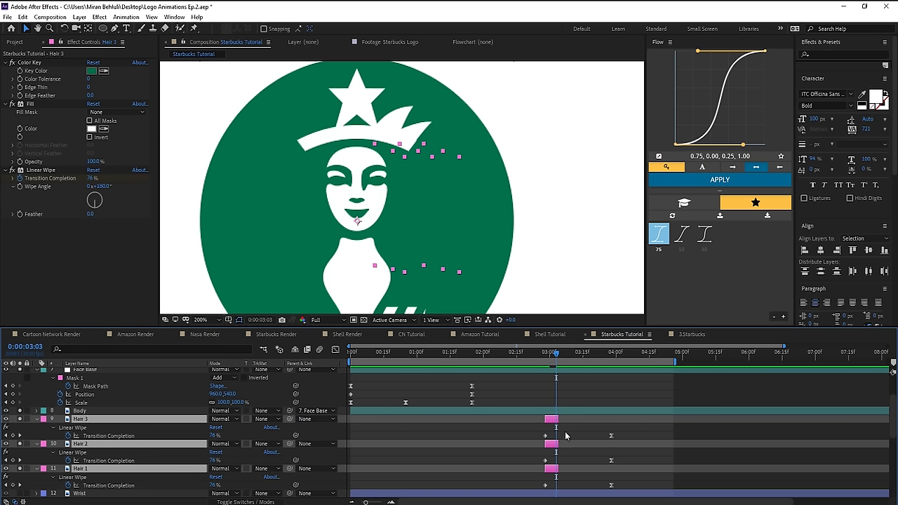
- Sequence the trimmed hair layers without overlap, starting with Hair 1 and ending with Hair 3
left_click(552, 469)
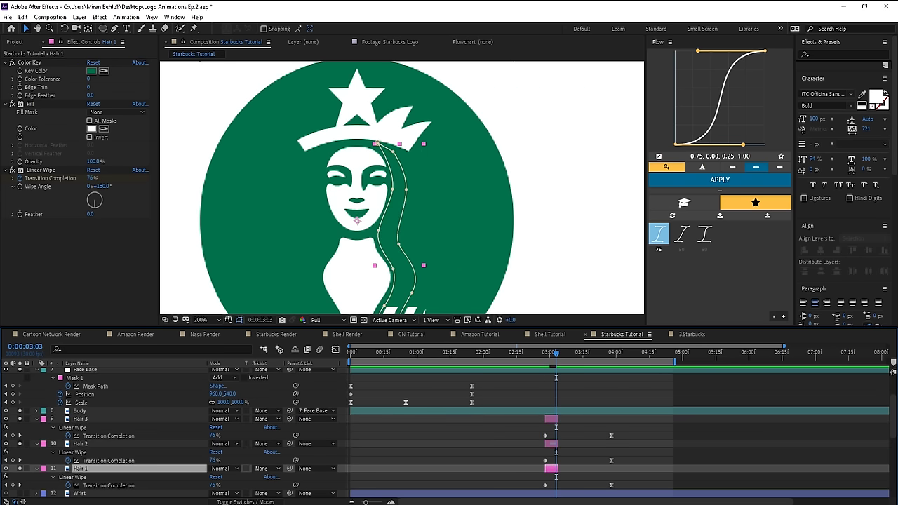
left_click(552, 421, "shift")
right_click(551, 421)
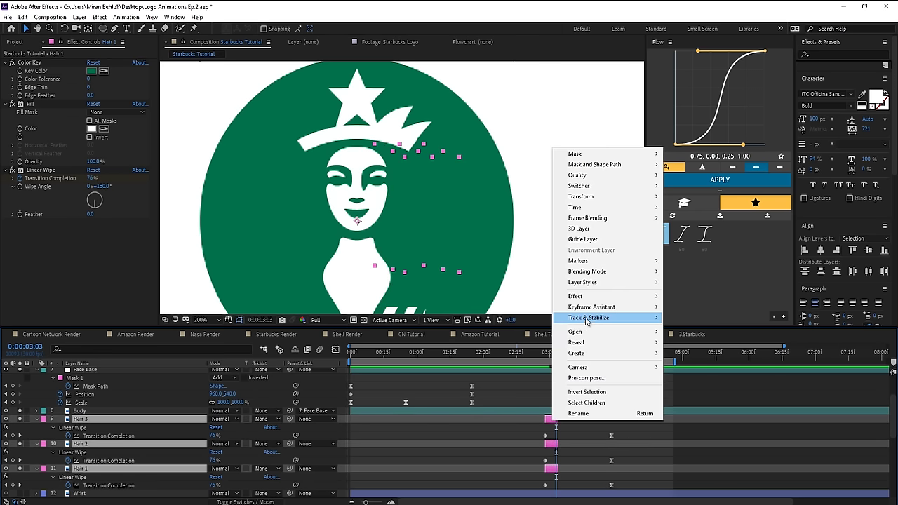
mouse_move(613, 306)
left_click(698, 392)
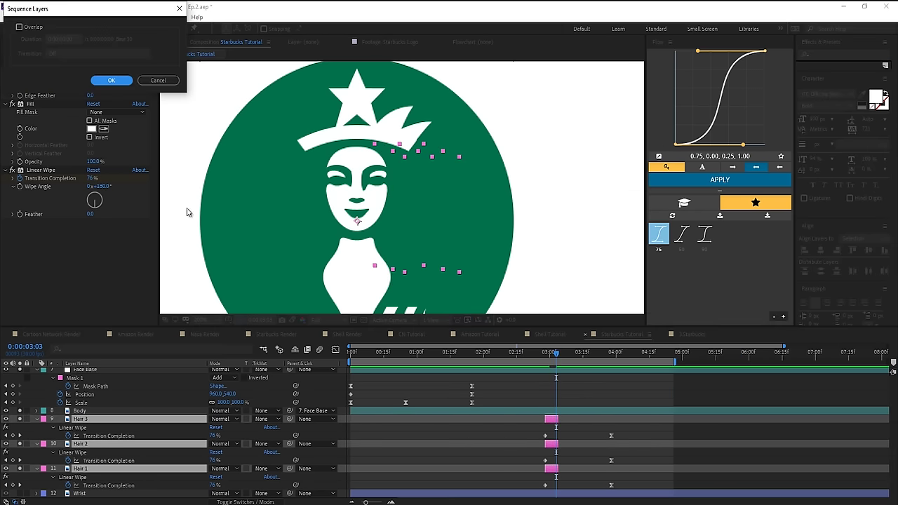
left_click(114, 81)
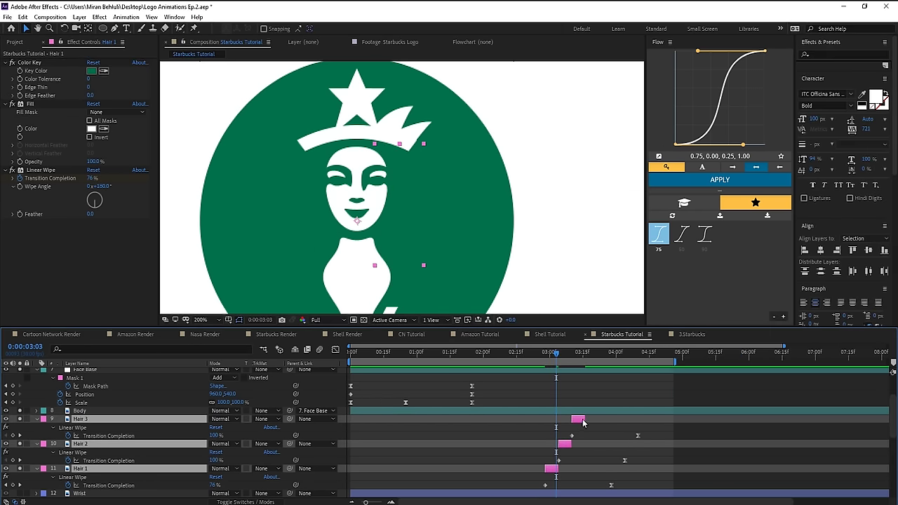
- Extend the out points of the staggered hair layers and shift all three earlier so Hair 1 starts at about 0:00:00:21
left_click_drag(587, 419, 882, 419)
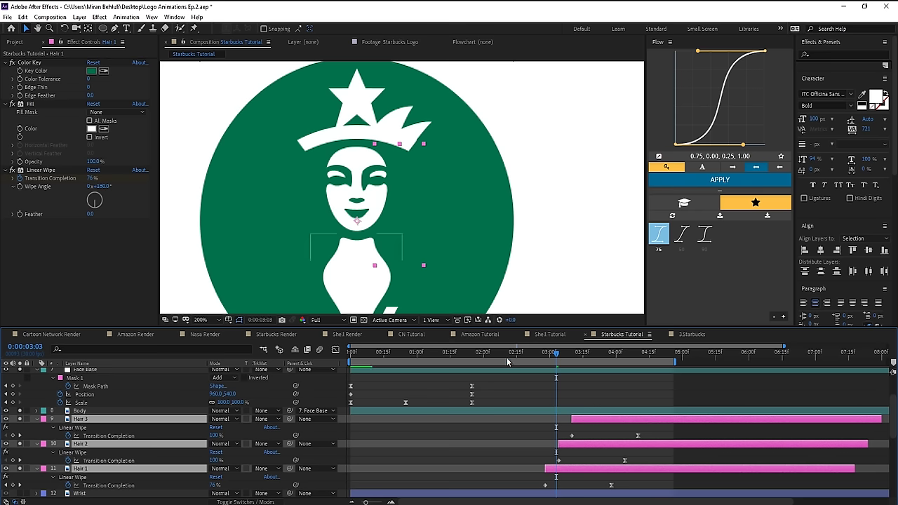
left_click_drag(456, 355, 423, 421)
key("comma")
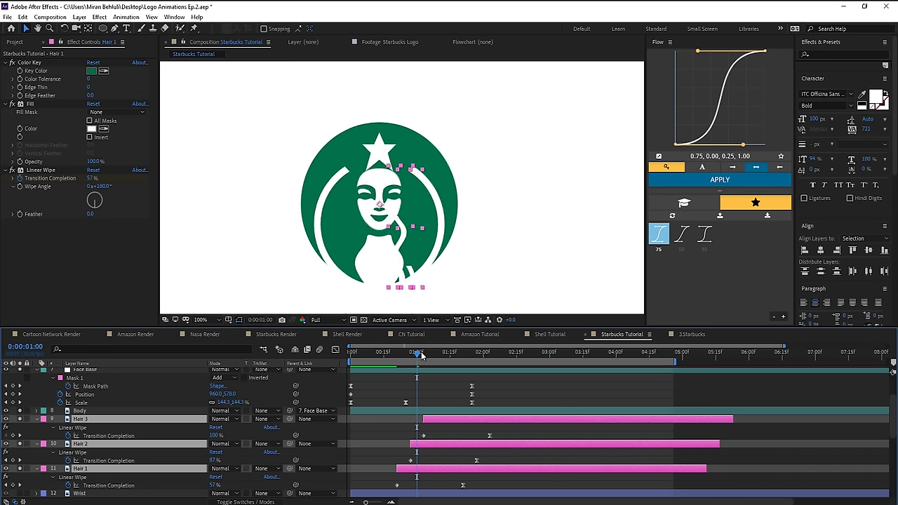
- Parent the three hair layers to Face Base at 0:00:04:06 and move their end wipe keyframes about 10 frames later
left_click_drag(421, 356, 628, 354)
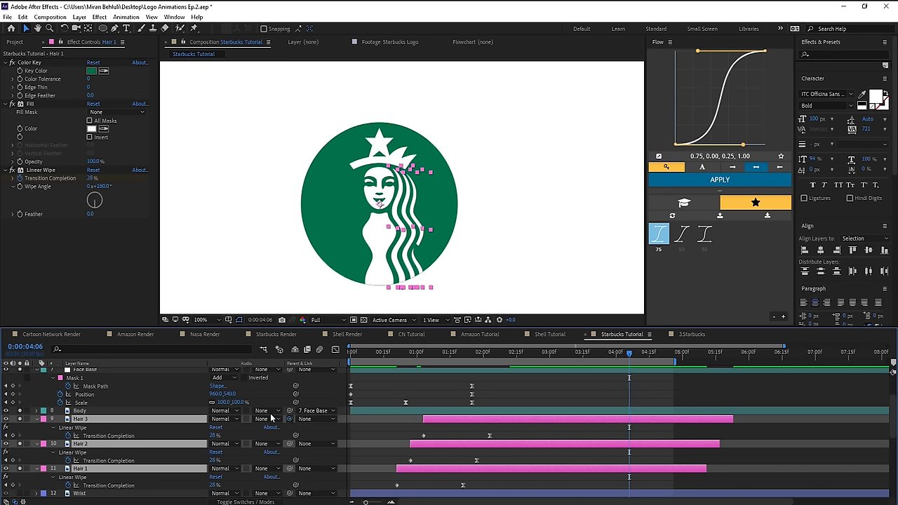
left_click_drag(289, 419, 106, 385)
left_click_drag(610, 355, 567, 359)
left_click_drag(475, 357, 511, 383)
scroll(484, 406, "down", 5)
scroll(484, 405, "up", 4)
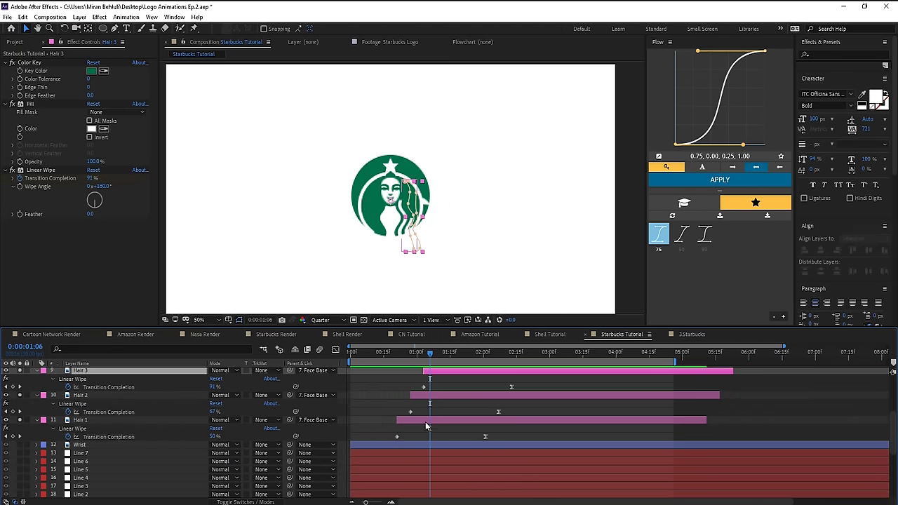
- Shift the three hair layers about 8 frames earlier so Hair 1 starts at about 0:00:00:13
left_click(427, 422, "shift")
left_click_drag(445, 398, 427, 398)
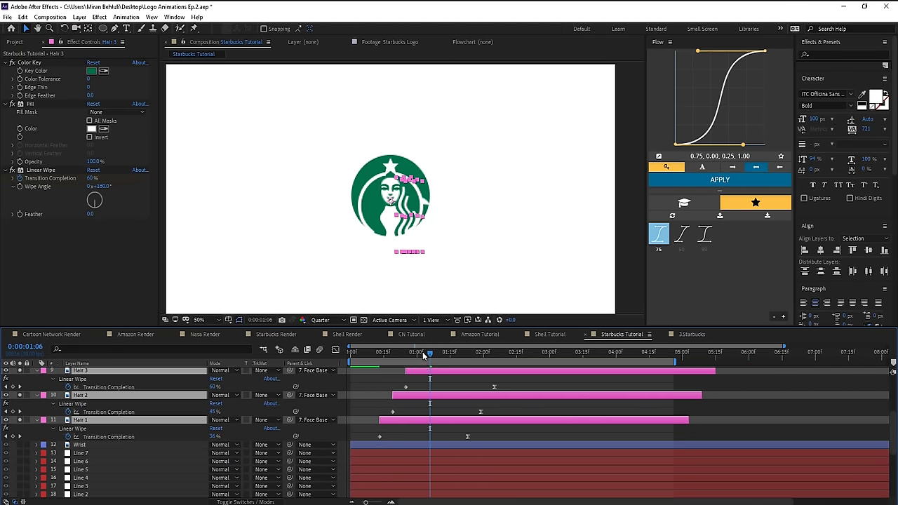
left_click_drag(423, 355, 394, 355)
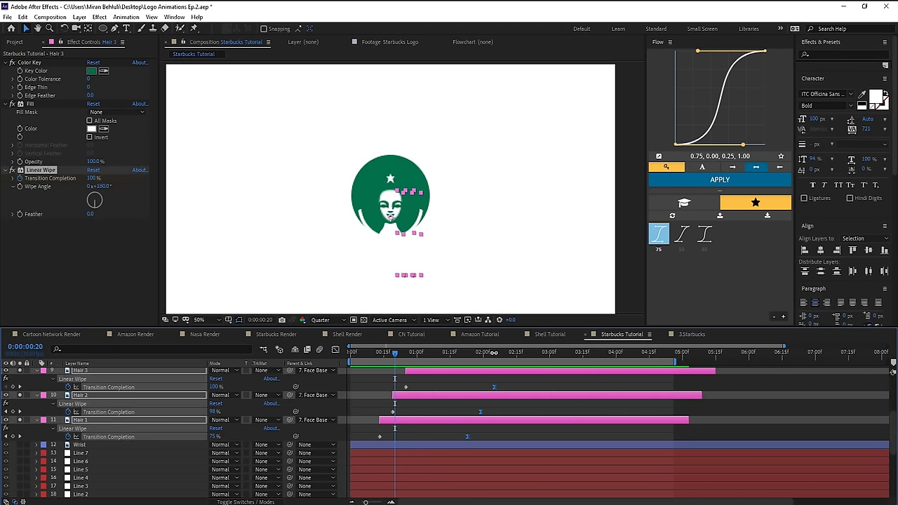
- Move the end Transition Completion keyframes of the three hair layers 10 frames later
left_click(494, 353)
key("shift+Page_Down")
key("alt+shift+Right")
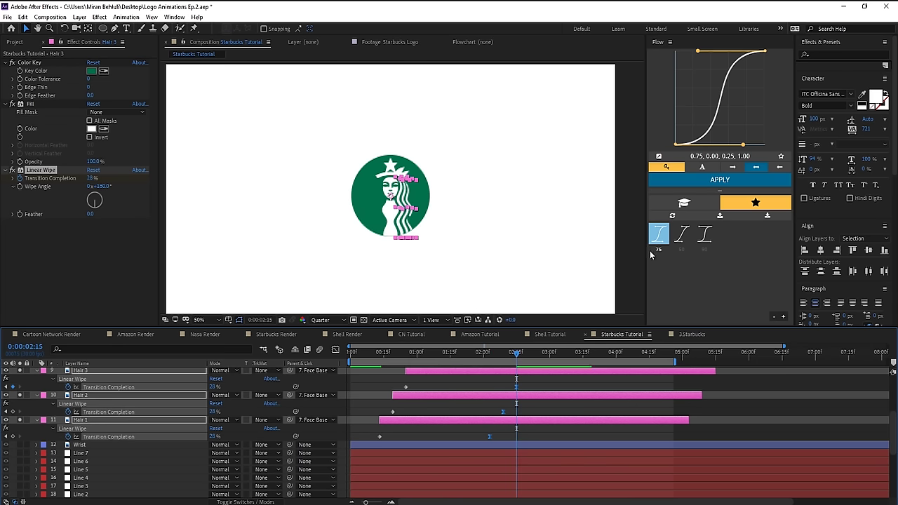
left_click(433, 202)
key("period")
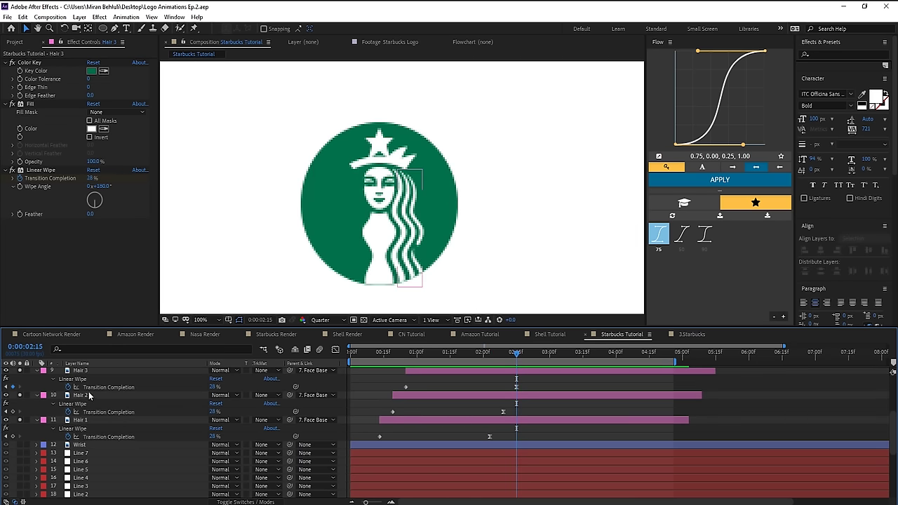
- Solo the Right Hand and Line 1 to Line 7 layers and add Rotation keyframes of 0° to them at 0:00:02:15
scroll(89, 396, "up", 4)
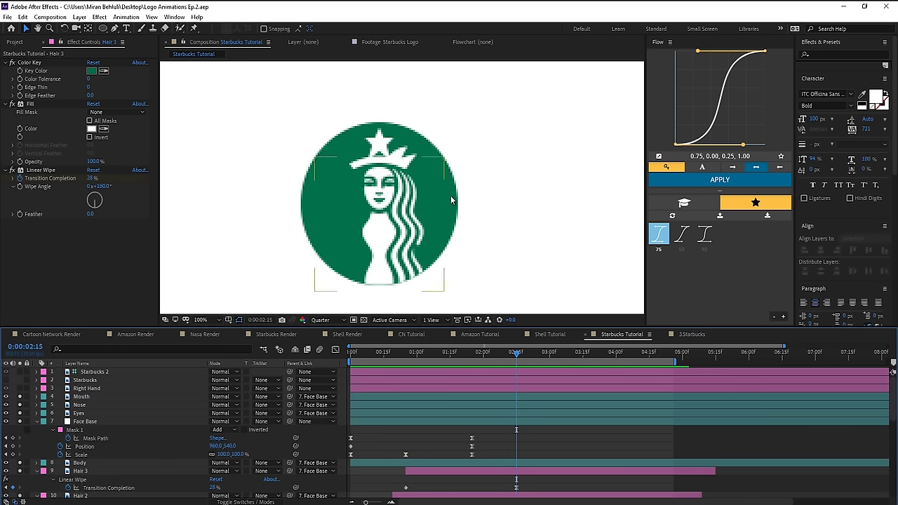
left_click(84, 388)
key("r")
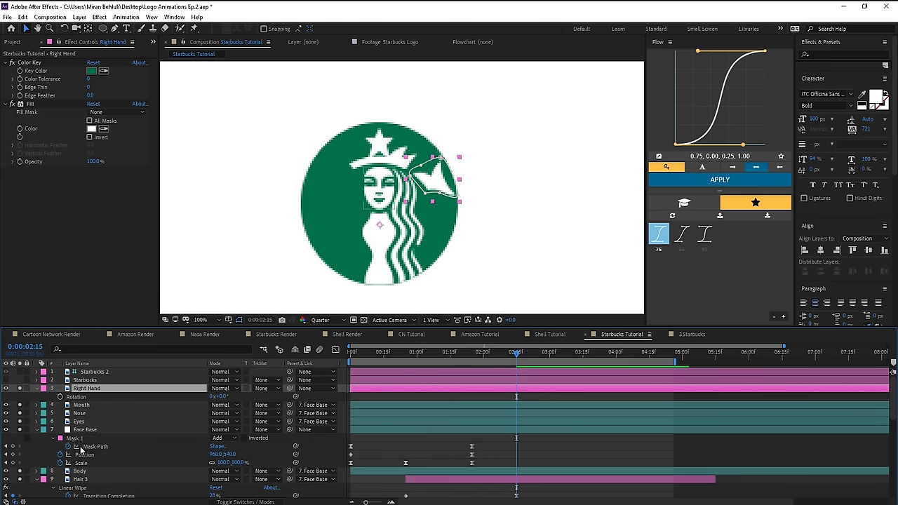
scroll(81, 449, "down", 5)
left_click(90, 414)
left_click(88, 462, "shift")
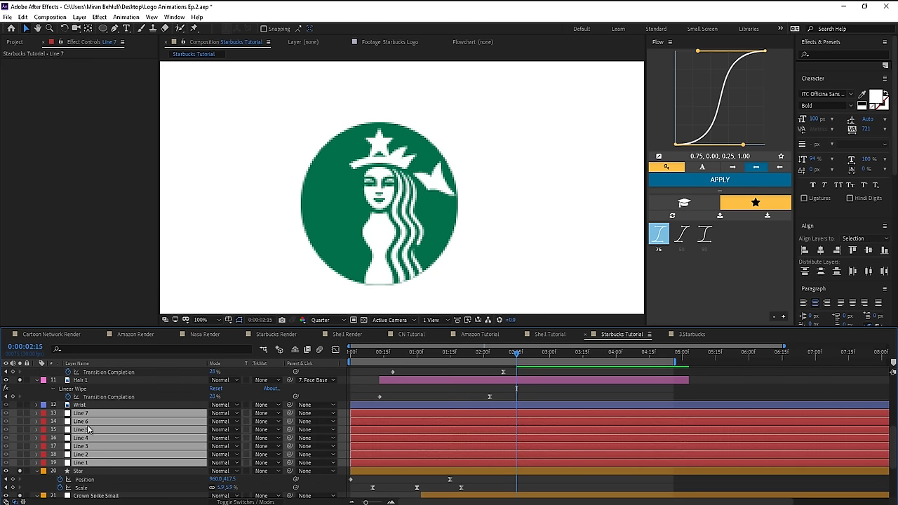
key("r")
left_click(61, 421)
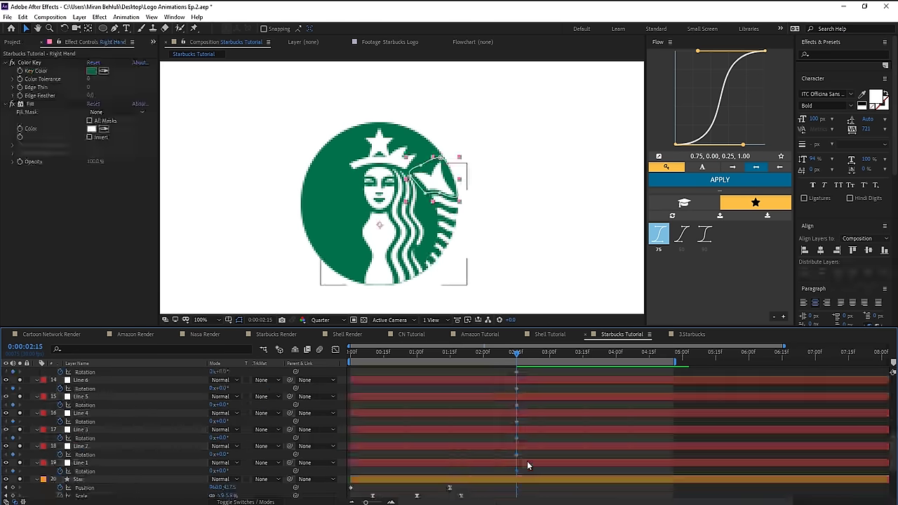
- Move the Rotation keyframes of Right Hand and the seven Line layers to 0:00:03:15
left_click_drag(527, 472, 503, 432)
left_click(576, 356)
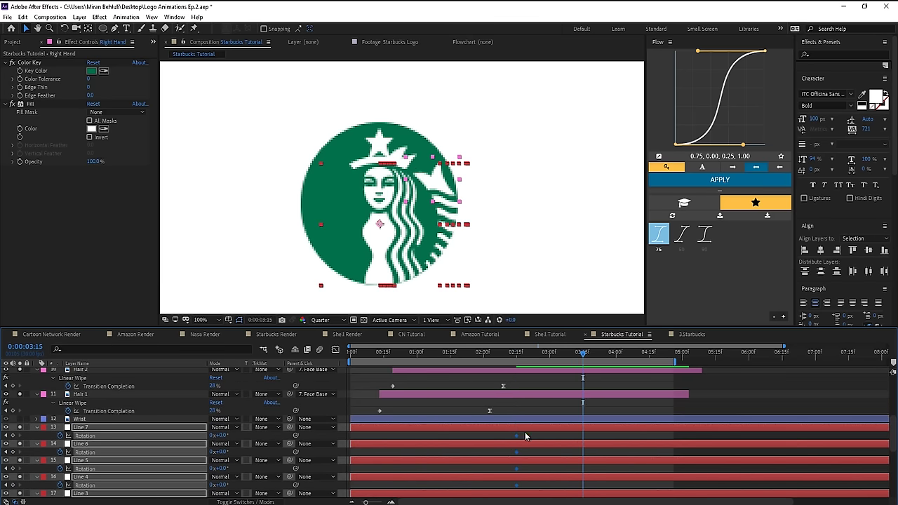
left_click_drag(558, 435, 582, 436)
- Rotate the right hand and line layers together to about 133.8° at 0:00:02:29
left_click(540, 355)
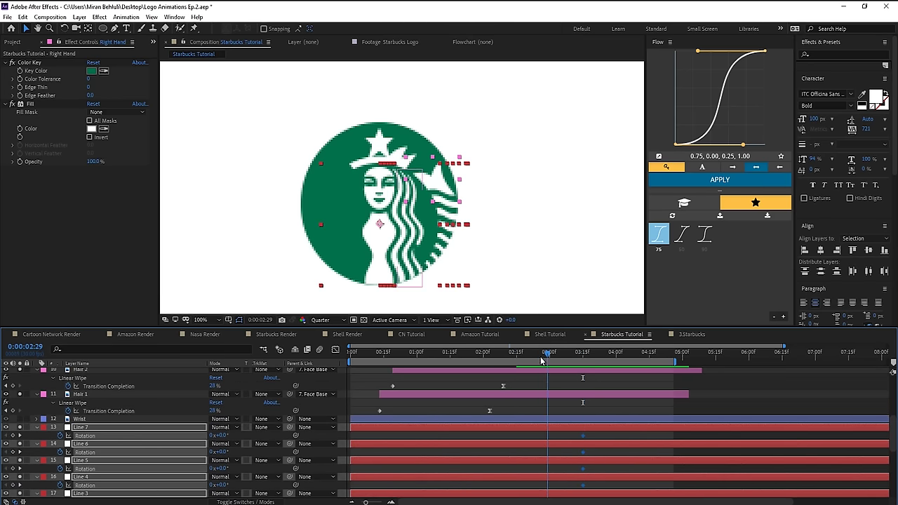
key("w")
left_click_drag(452, 210, 329, 319)
- Ease the Rotation keyframes of the Line layers with the 75 Flow preset and preview the swing-in
left_click_drag(594, 429, 520, 491)
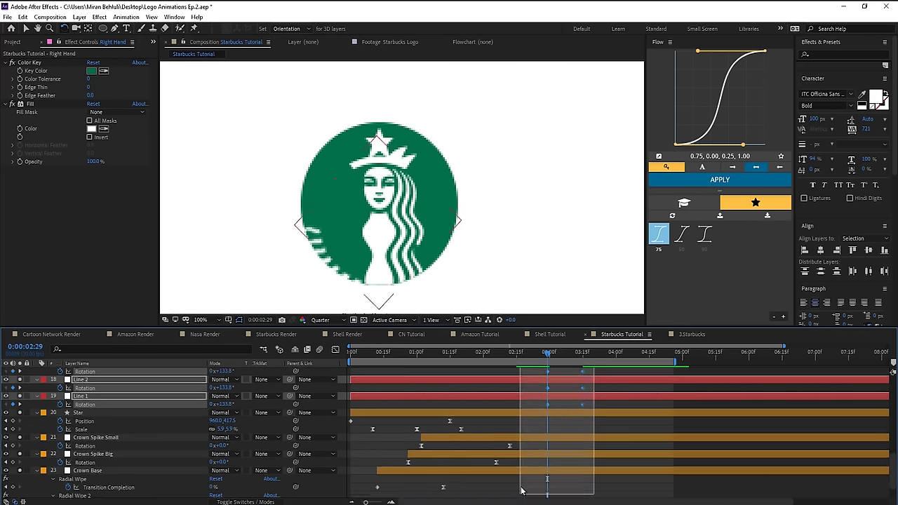
left_click(657, 235)
scroll(561, 398, "up", 5)
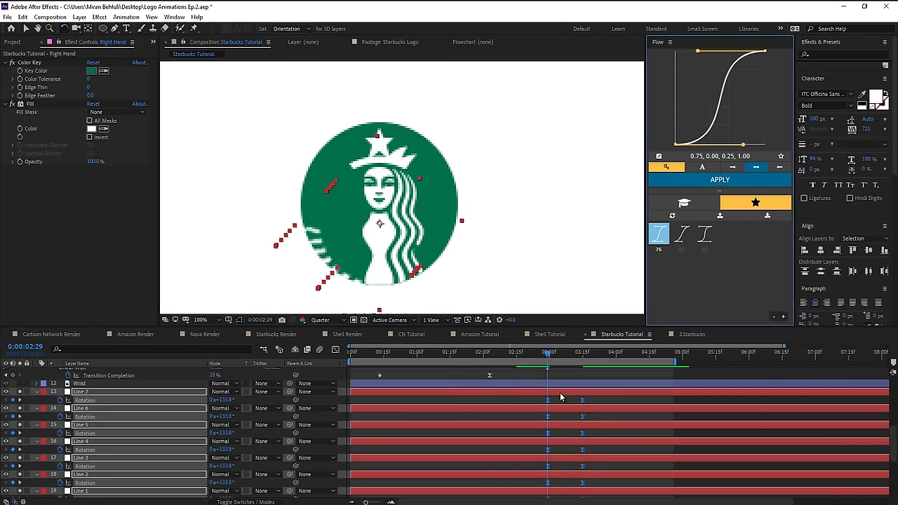
key("space")
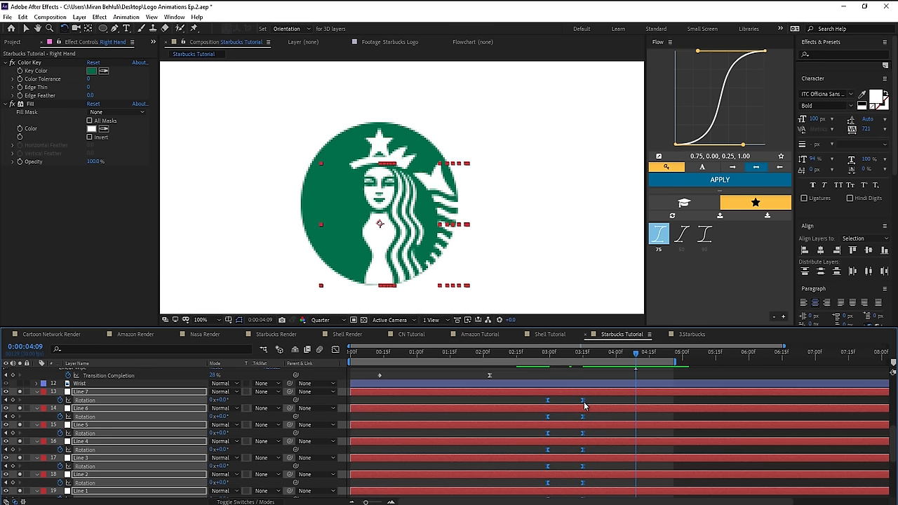
- Move the end Rotation keyframes of Right Hand and the Line layers to 0:00:04:19 and ease Right Hand's with the 75 Flow preset
scroll(584, 401, "up", 6)
left_click(582, 397)
left_click_drag(651, 401, 659, 399)
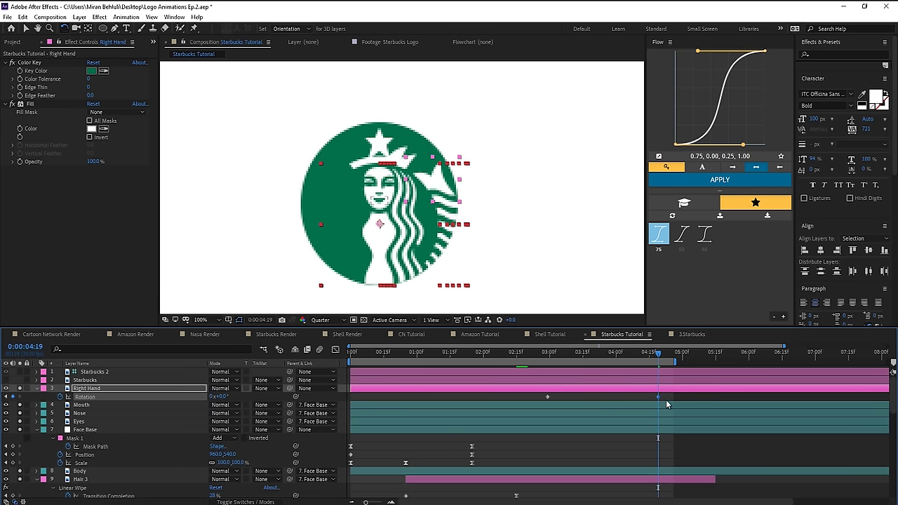
left_click_drag(513, 399, 671, 401)
left_click(659, 237)
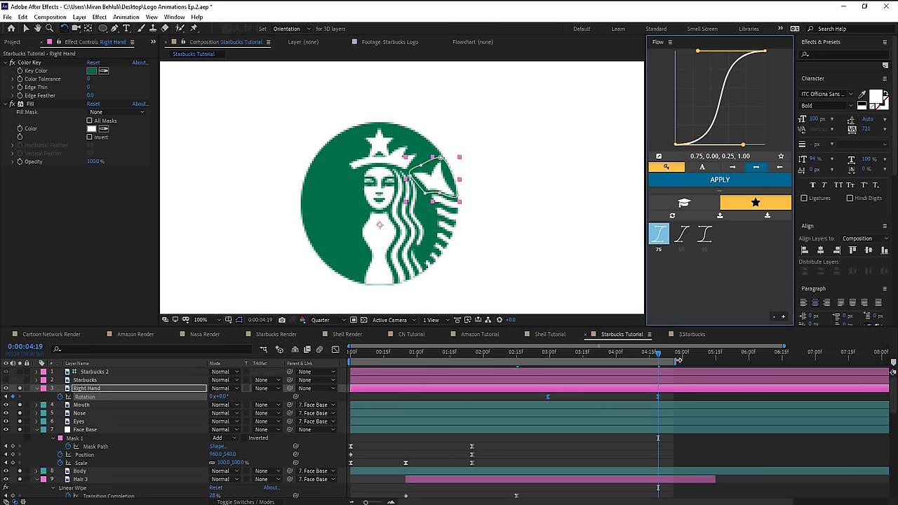
- Trim the starts of the Right Hand and Line 1 to Line 7 layers to their first Rotation keyframe at 0:00:02:29
key("j")
scroll(598, 437, "down", 5)
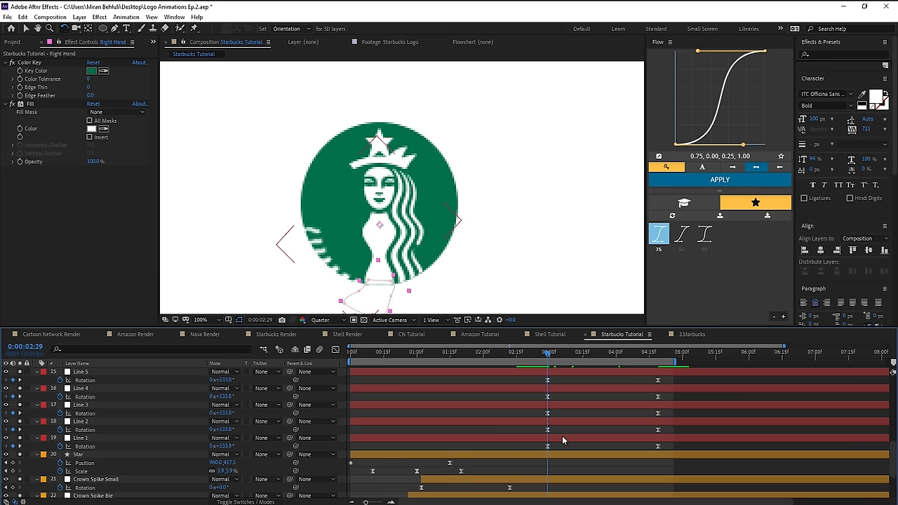
left_click(562, 436)
scroll(548, 404, "up", 3)
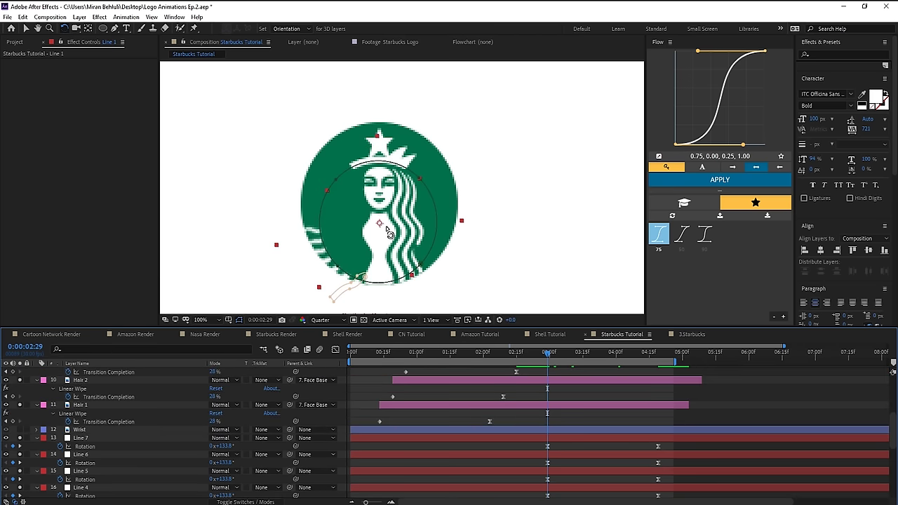
left_click(561, 438, "shift")
scroll(547, 414, "up", 5)
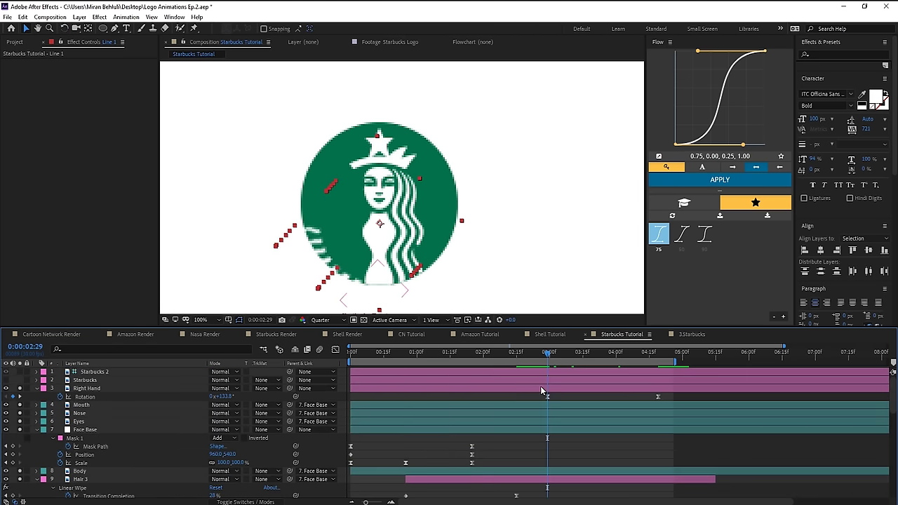
left_click(541, 387, "ctrl")
key("alt+[")
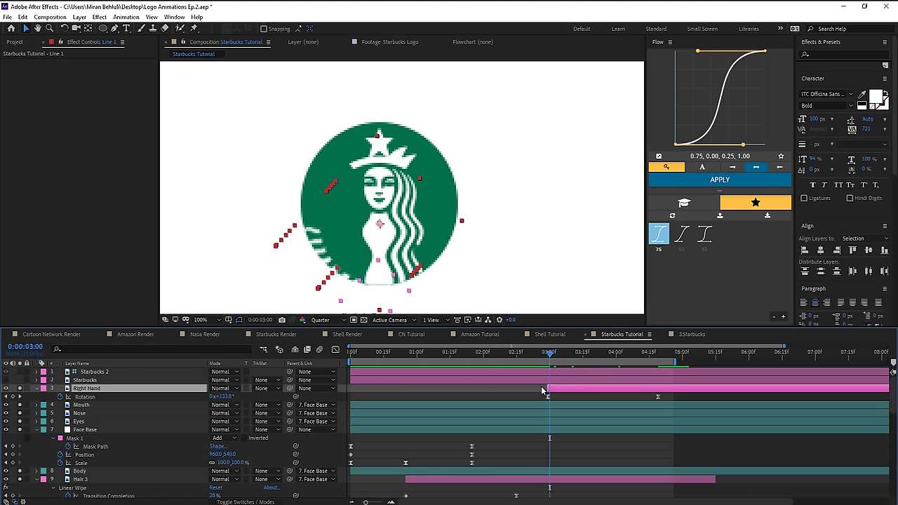
- Trim the ends of the selected Right Hand and Line layers to 0:00:03:05
key("Page_Down")
key("Page_Down")
key("Page_Down")
key("alt+bracketright")
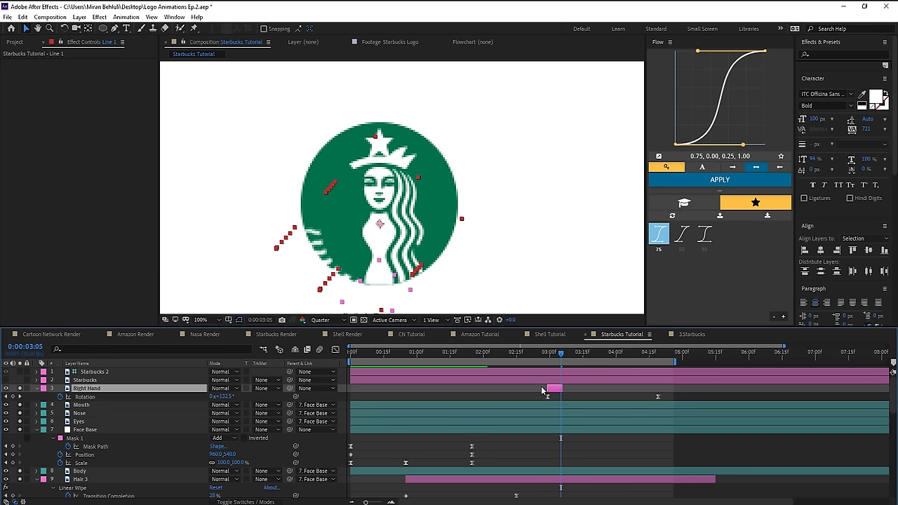
- Move the Right Hand layer between Wrist and Line 7 in the layer stack
scroll(89, 477, "down", 5)
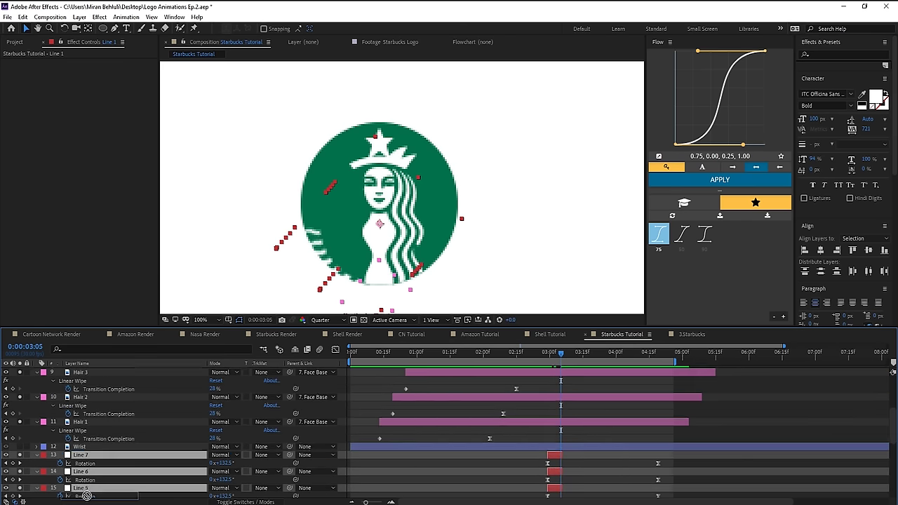
left_click_drag(96, 400, 97, 406)
left_click(599, 406)
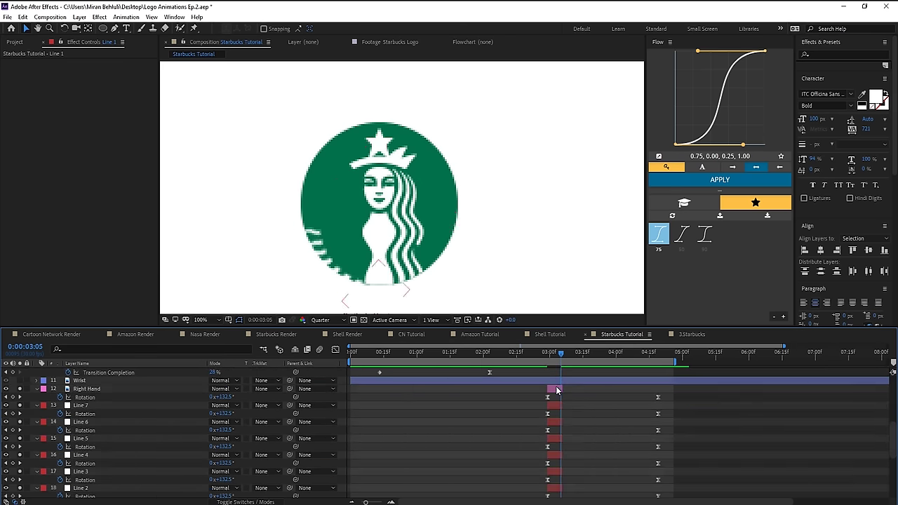
scroll(559, 410, "down", 4)
scroll(559, 413, "up", 3)
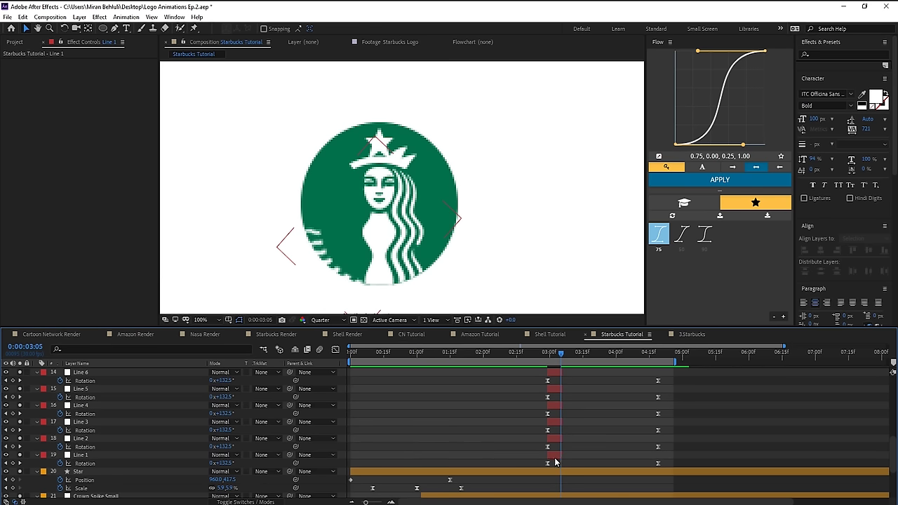
left_click(557, 456)
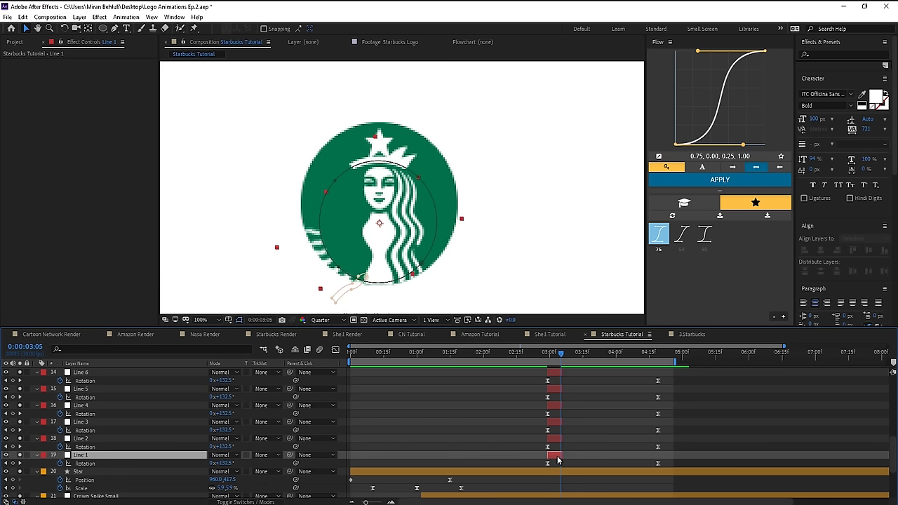
scroll(557, 459, "up", 1)
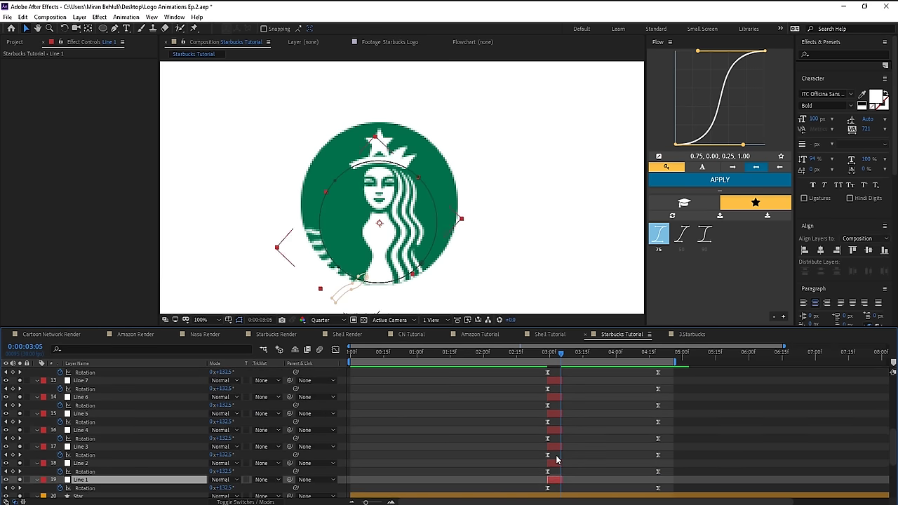
left_click_drag(555, 467, 587, 449)
left_click(558, 463)
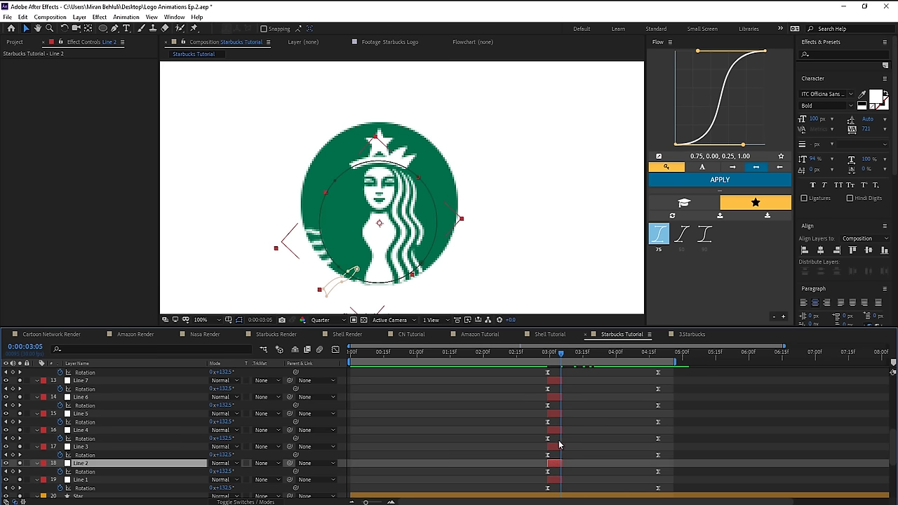
scroll(556, 442, "up", 6)
left_click(556, 465)
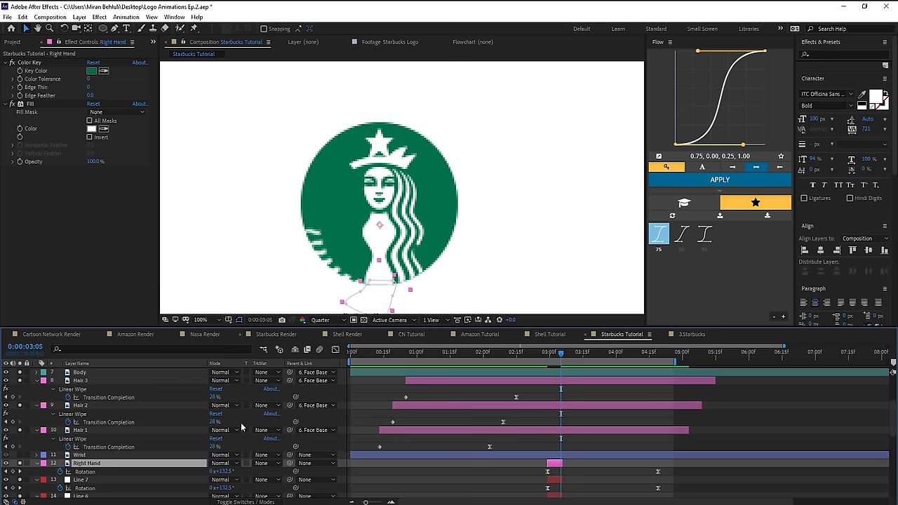
- Move the Right Hand layer directly below Line 1 in the layer stack
scroll(78, 448, "down", 4)
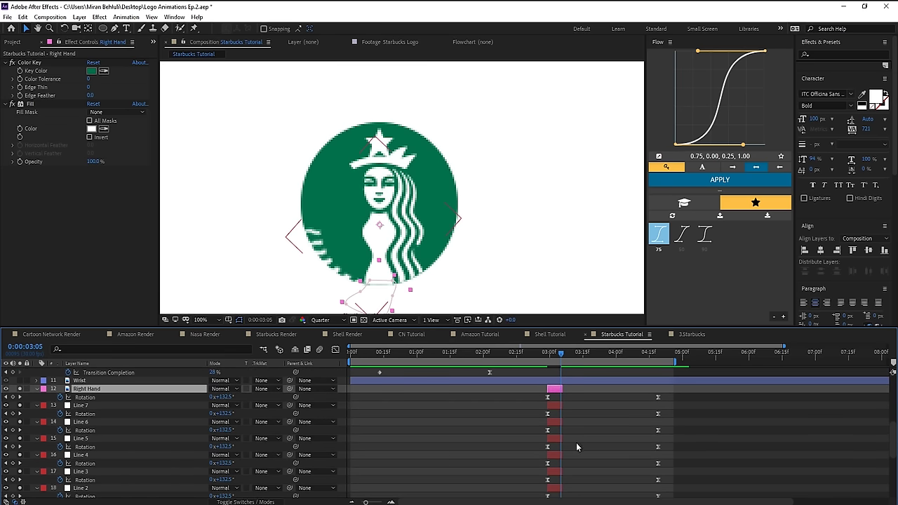
left_click(100, 405)
scroll(105, 392, "down", 2)
scroll(91, 385, "up", 2)
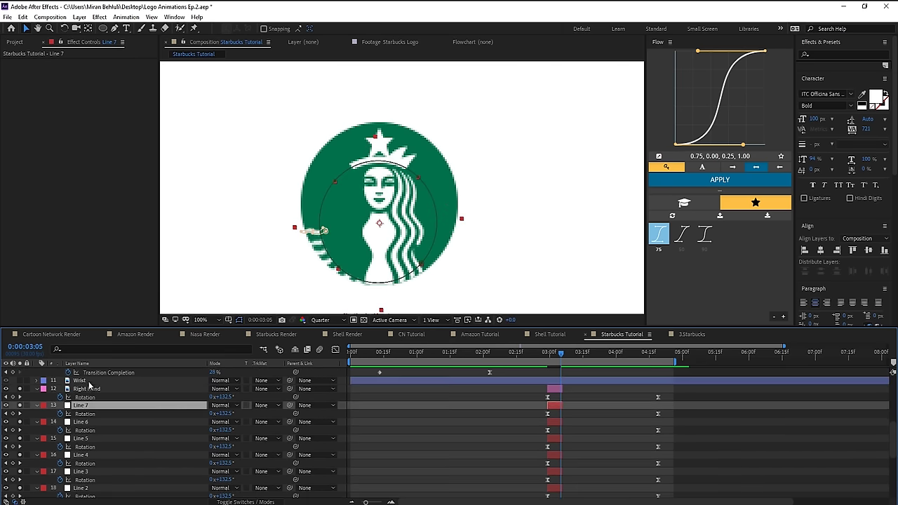
left_click_drag(91, 389, 86, 457)
scroll(554, 439, "up", 3)
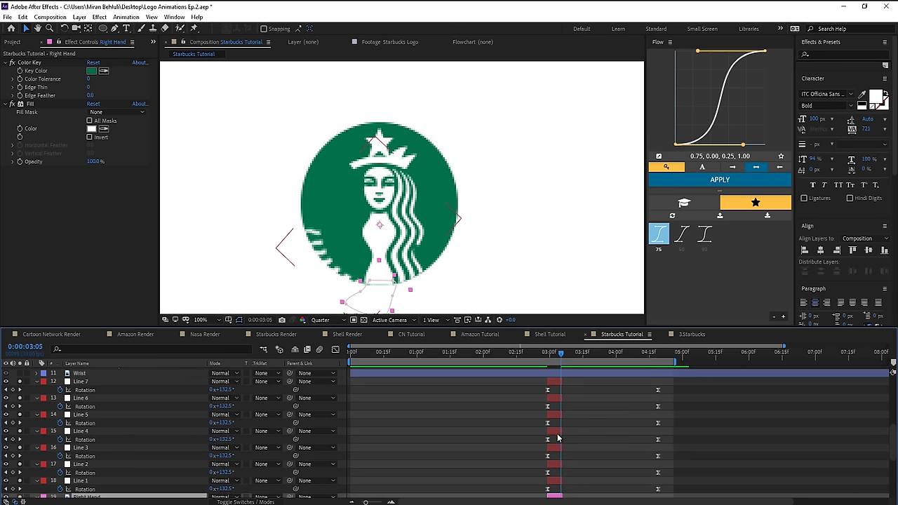
- Sequence the layers from Right Hand up through Line 7 and extend their ends past the final Rotation keyframes
left_click(559, 383, "shift")
right_click(559, 383)
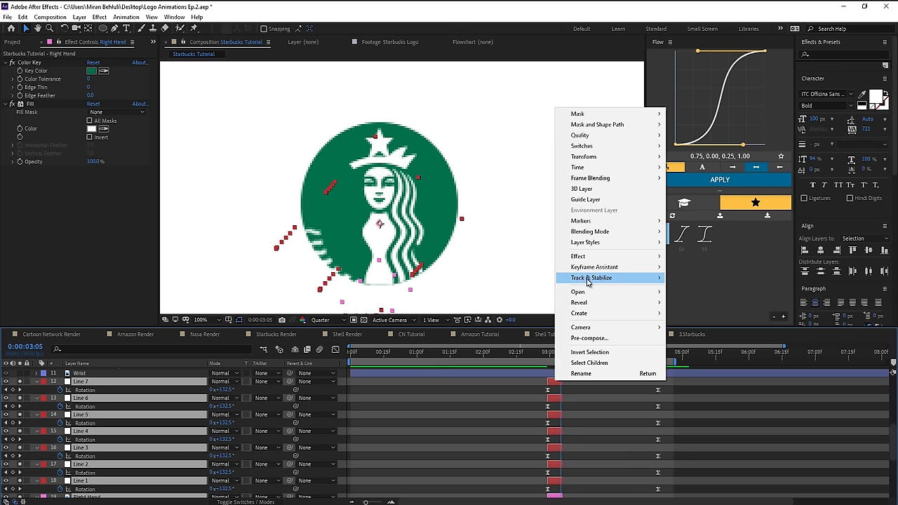
left_click(705, 353)
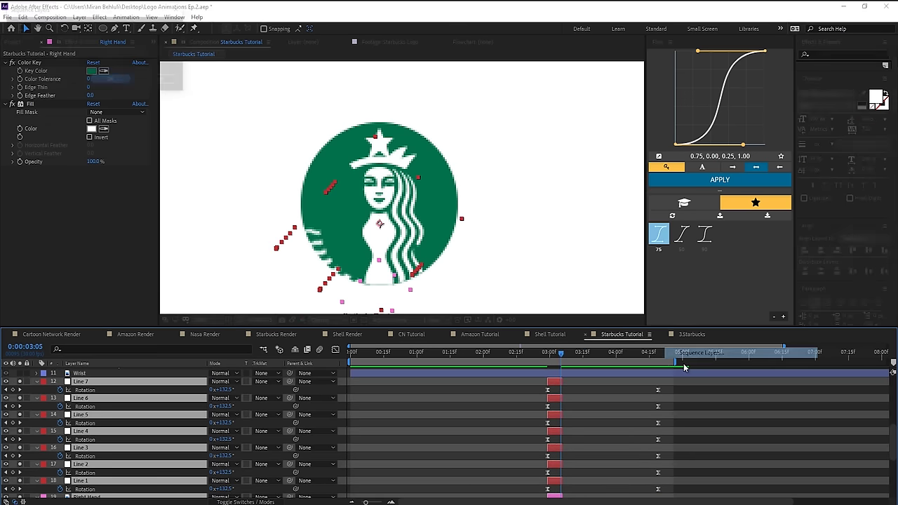
left_click(119, 80)
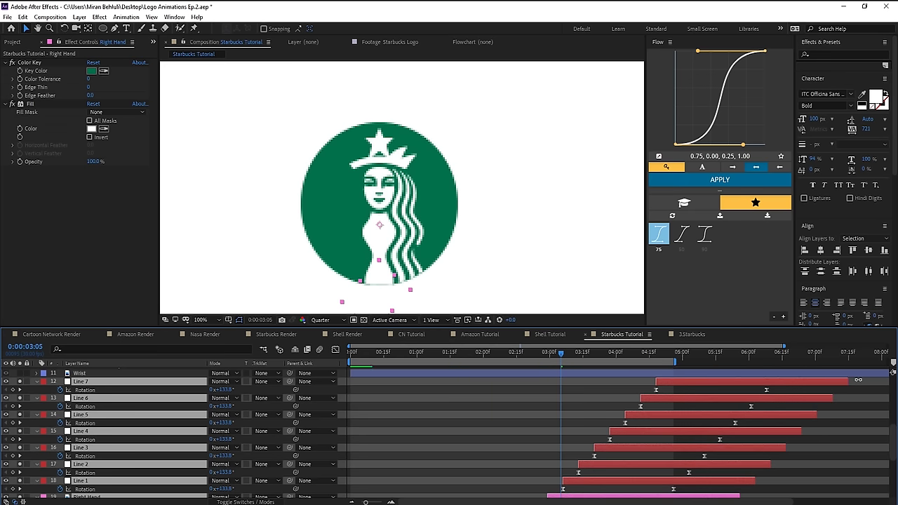
- Start the work area at 0:00:02:10, extend its end beyond the Line layers, and preview the staggered rotation
left_click_drag(549, 354, 505, 354)
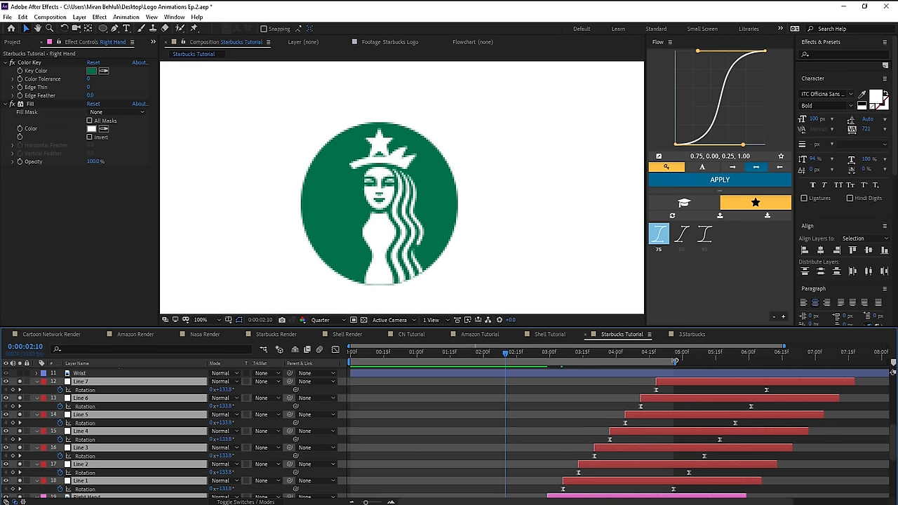
key("b")
left_click_drag(675, 360, 889, 366)
left_click_drag(497, 354, 621, 372)
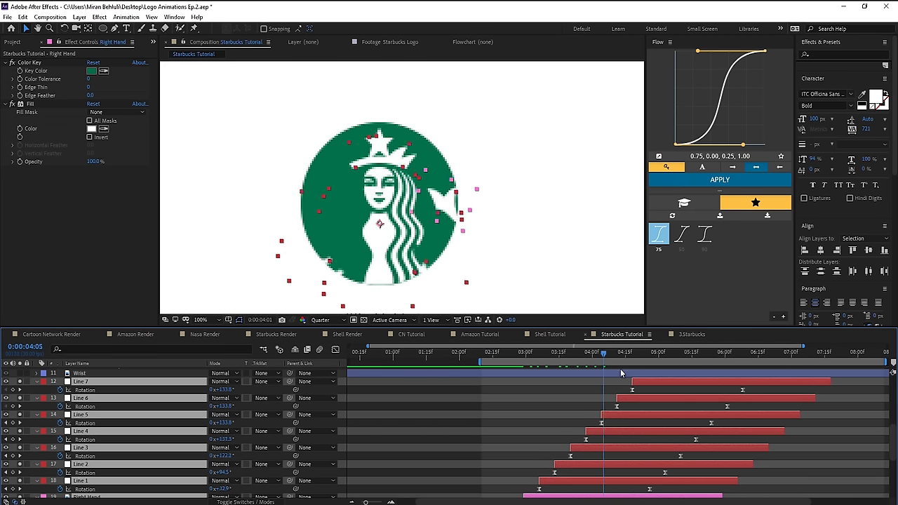
key("space")
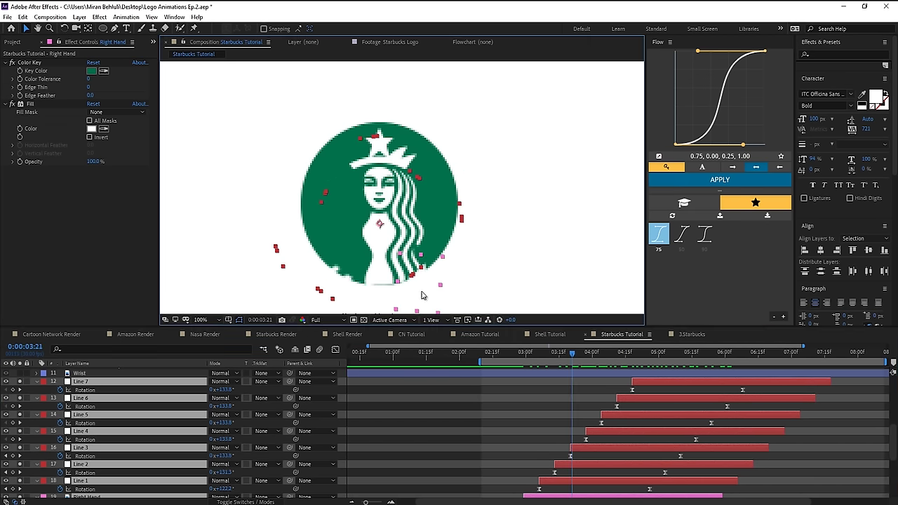
scroll(425, 296, "up", 1)
left_click_drag(426, 297, 415, 168)
left_click_drag(584, 357, 538, 356)
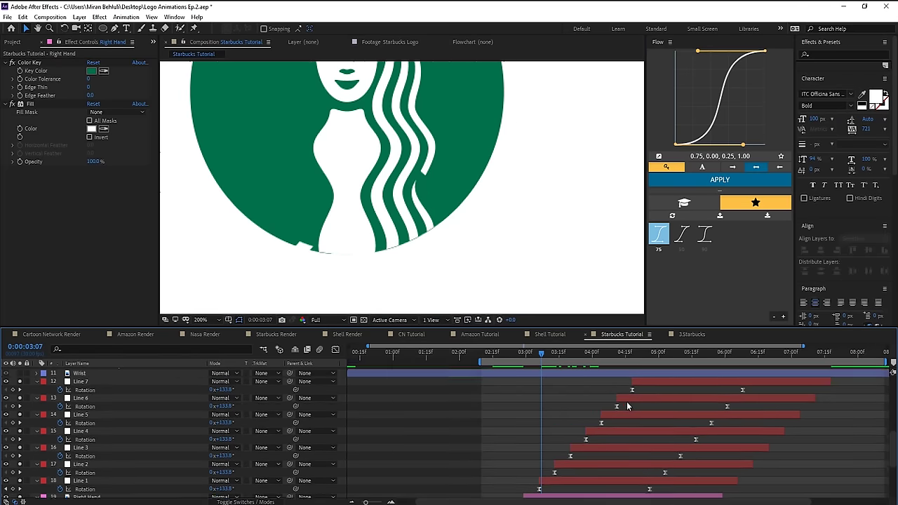
- Convert the first Rotation keyframes of Right Hand and Line 1 to Line 7 to linear interpolation
scroll(626, 401, "up", 2)
left_click_drag(636, 411, 484, 491)
scroll(522, 468, "down", 2)
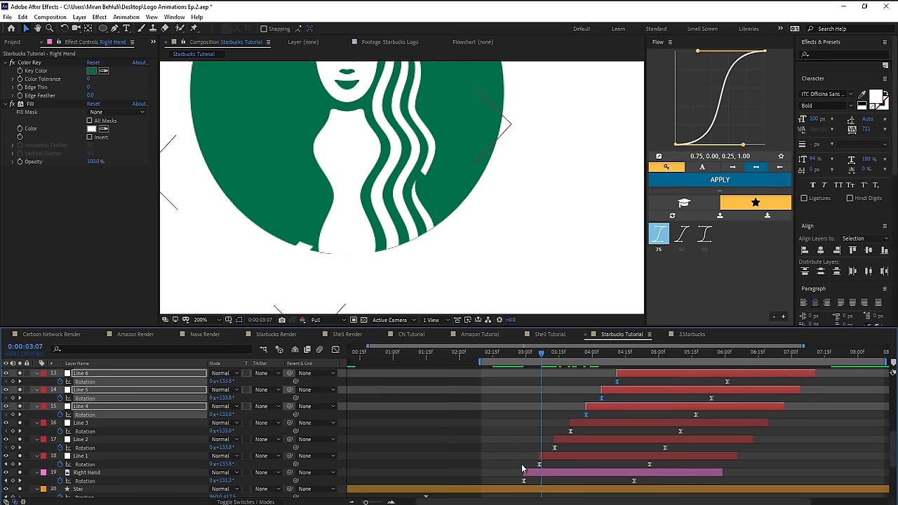
left_click_drag(500, 430, 581, 495)
left_click(571, 431, "ctrl")
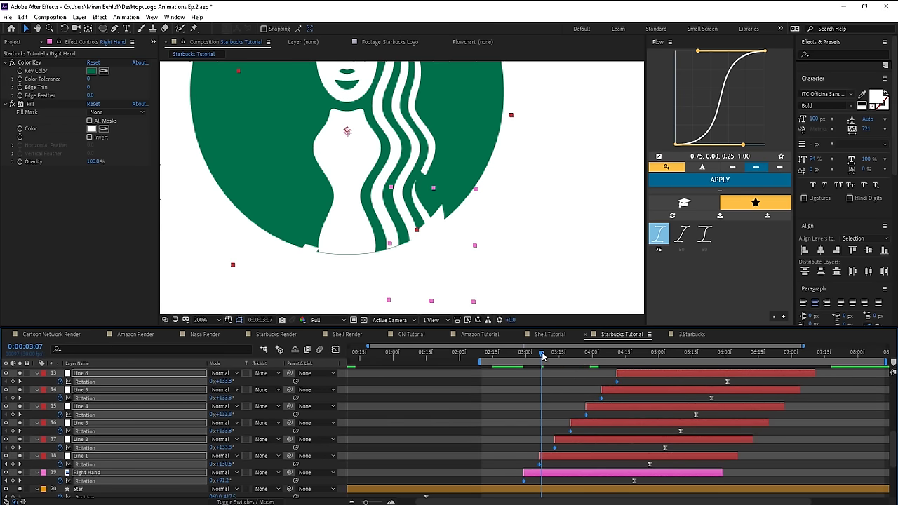
- Trim the starts of Line 1 and Line 2 to staggered times just past their first Rotation keyframes
left_click_drag(542, 356, 554, 443)
left_click(543, 472)
left_click(559, 455)
left_click_drag(533, 356, 568, 356)
key("alt+[")
left_click(579, 439)
key("alt+[")
- Trim the starts of Line 3 to Line 7 to successively later times, from 0:00:04:00 for Line 3 to 0:00:05:06 for Line 7
left_click(596, 423)
left_click_drag(568, 357, 592, 356)
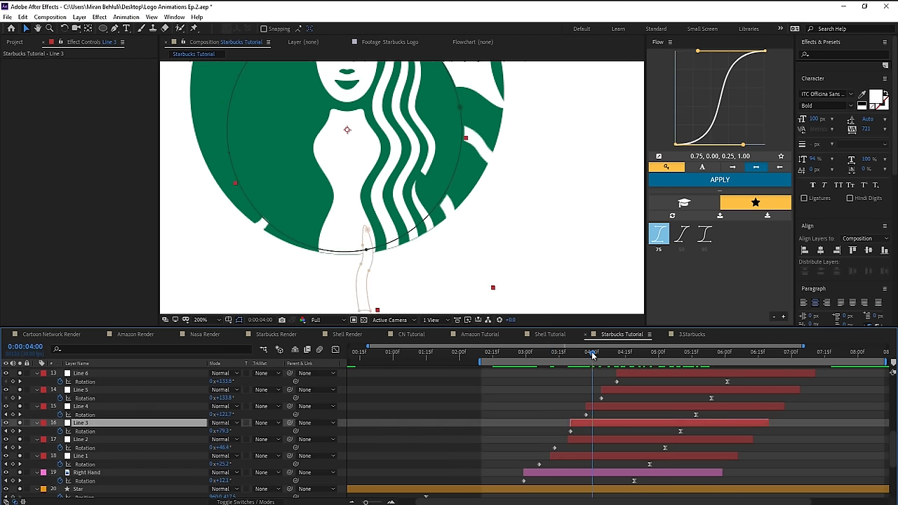
key("alt+[")
left_click(617, 406)
left_click(691, 381)
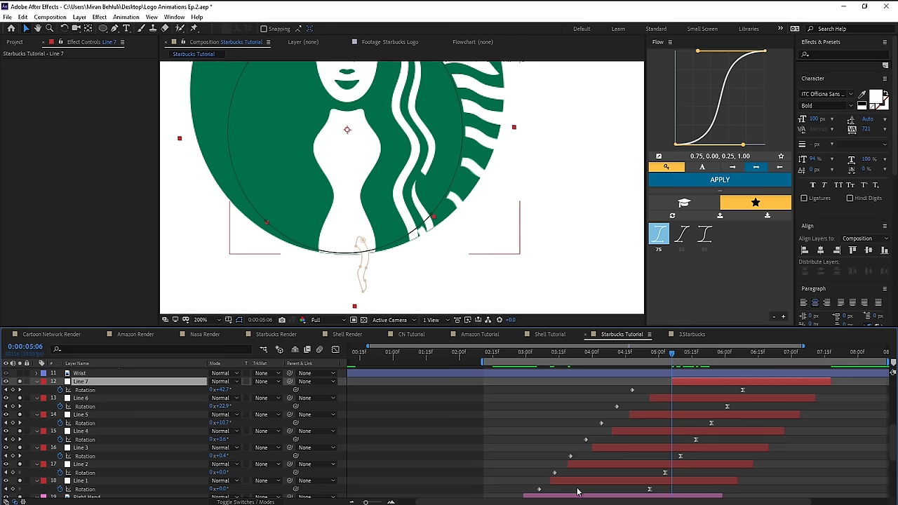
- Reset the work area start to the composition's beginning and shift the Right Hand and Line layers about two seconds earlier
left_click(569, 496, "shift")
left_click_drag(690, 402, 701, 375)
scroll(439, 232, "down", 1)
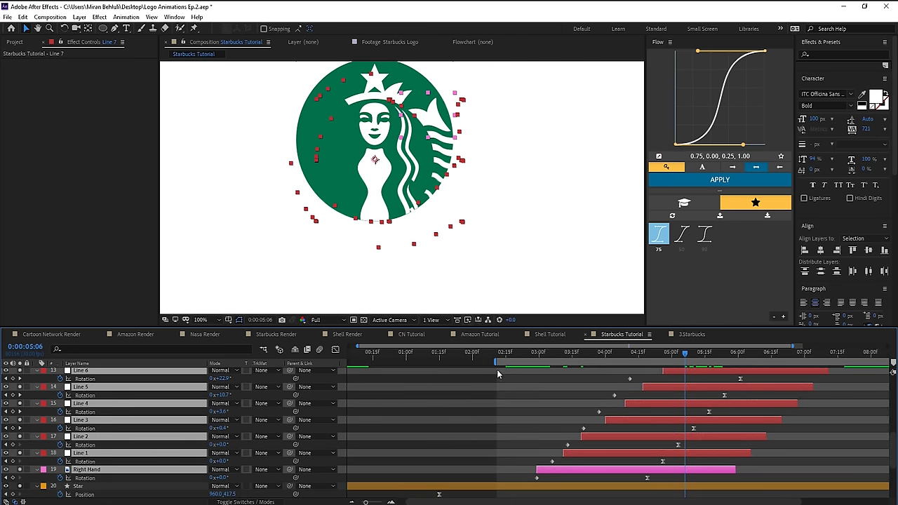
left_click_drag(477, 359, 360, 366)
key("space")
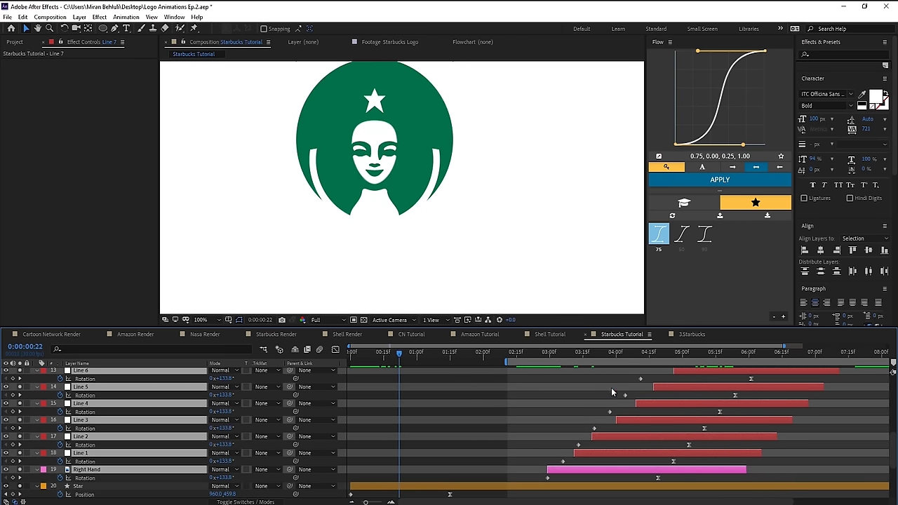
- Extend the ends of the Hair 1 to Hair 3, Right Hand and Line layers to the end of the composition
scroll(611, 387, "up", 4)
left_click(685, 389, "shift")
scroll(686, 388, "up", 2)
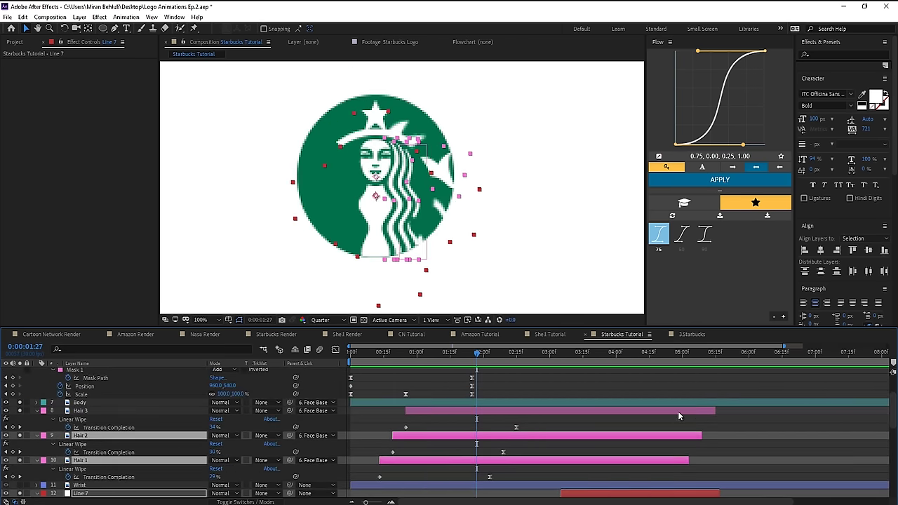
left_click(709, 412, "shift")
left_click_drag(721, 413, 893, 412)
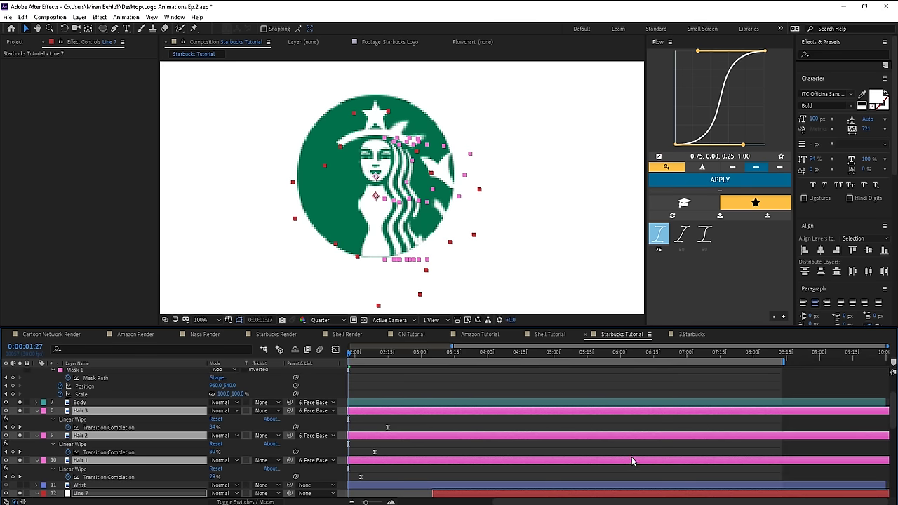
scroll(632, 461, "down", 6)
scroll(497, 444, "up", 4)
scroll(651, 412, "left", 4)
left_click(652, 414)
- Scrub through the full animation to 0:00:05:07 and set the preview resolution to Full
left_click_drag(476, 354, 607, 364)
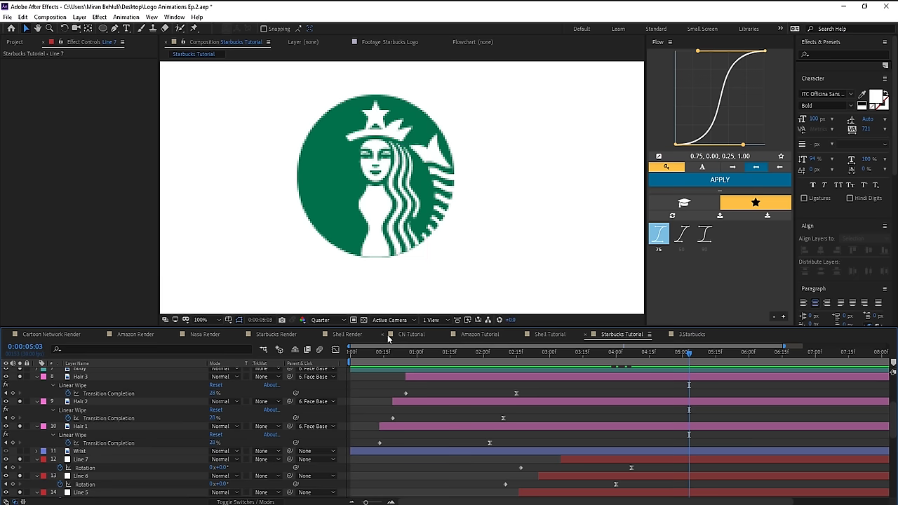
left_click(327, 320)
left_click(324, 343)
left_click_drag(688, 355, 698, 357)
scroll(91, 416, "up", 4)
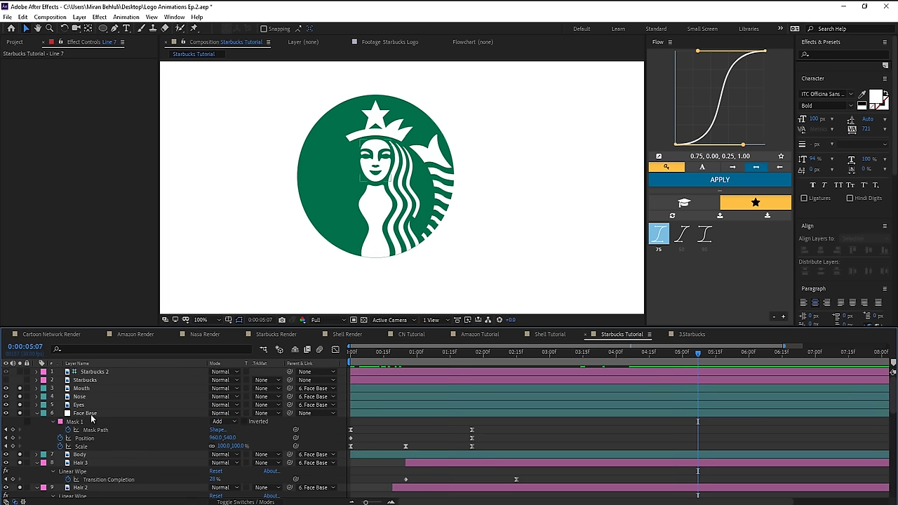
- Keyframe the Wrist layer's Rotation at 0° at 0:00:00:24 and 0:00:02:00
left_click(92, 414)
scroll(105, 423, "down", 1)
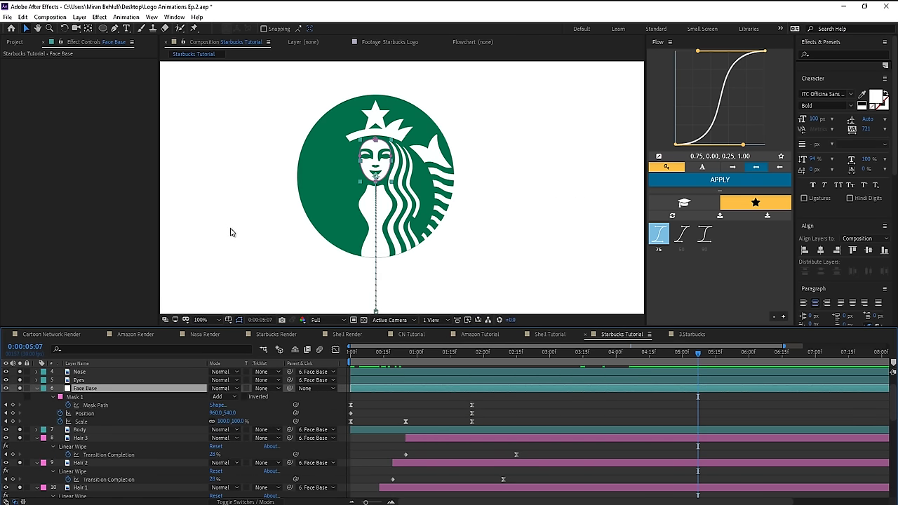
scroll(98, 417, "down", 4)
left_click(116, 420)
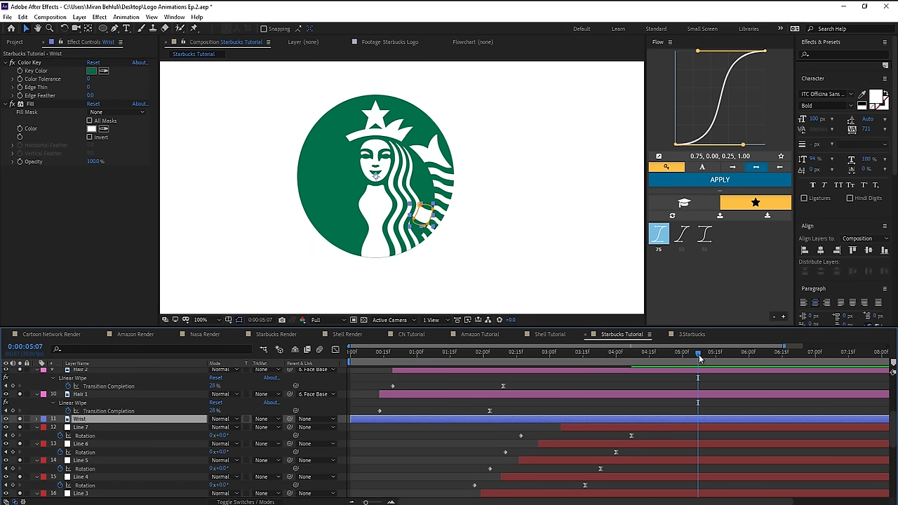
key("Home")
key("space")
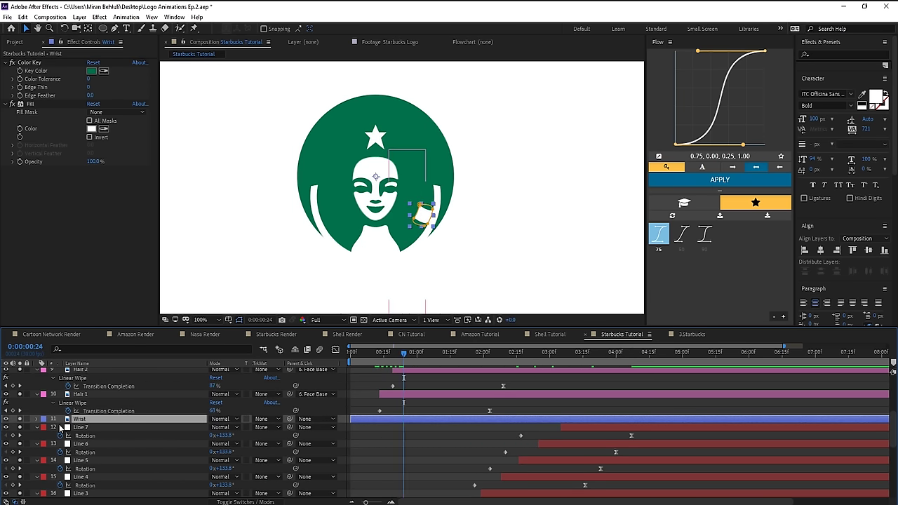
key("r")
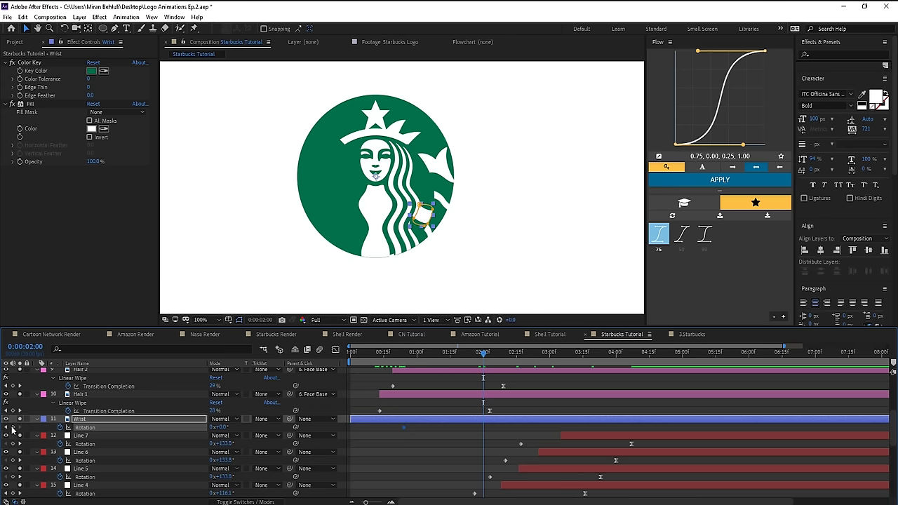
left_click_drag(483, 358, 439, 356)
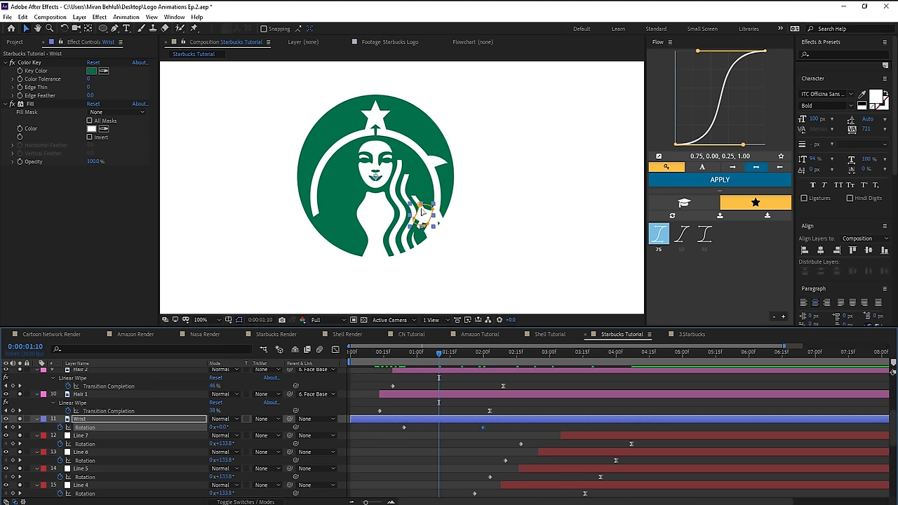
key("w")
left_click_drag(422, 211, 428, 195)
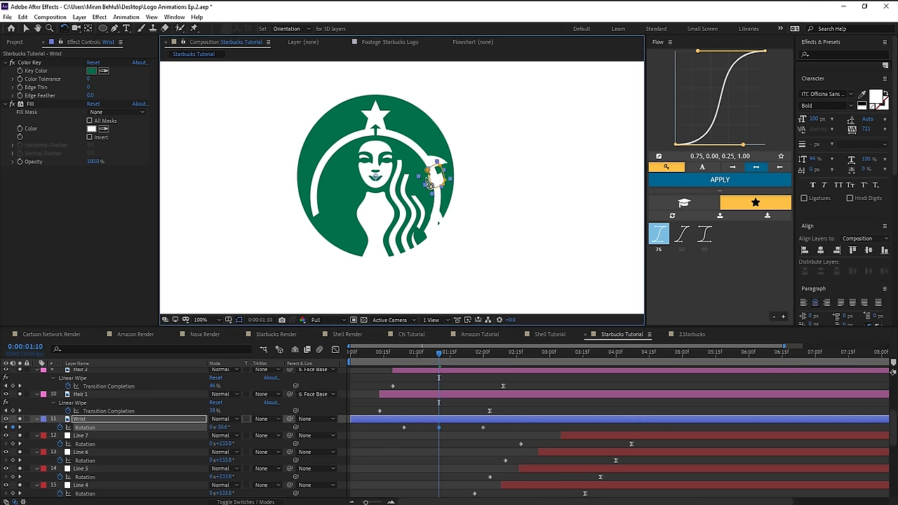
key("ctrl+z")
- Move the Wrist layer's anchor point straight down from the logo's centre and rotate the layer to -53° at 0:00:00:24
key("y")
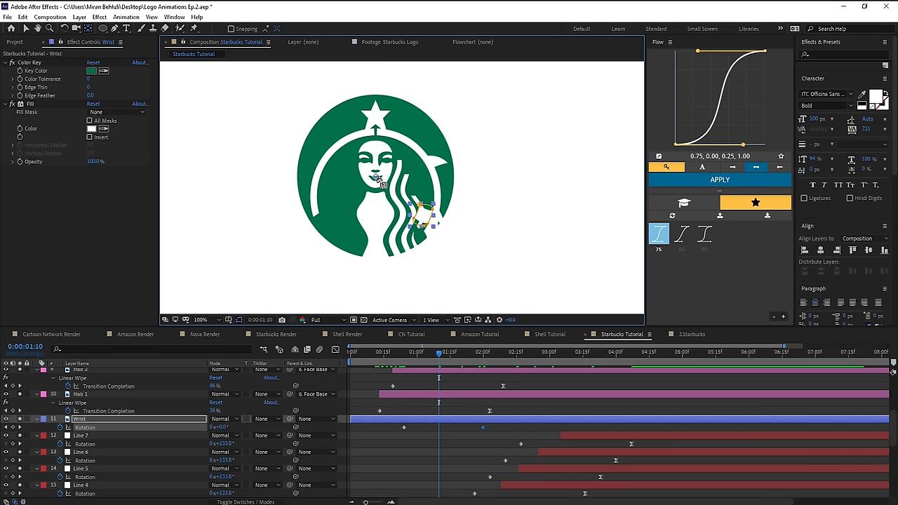
key("j")
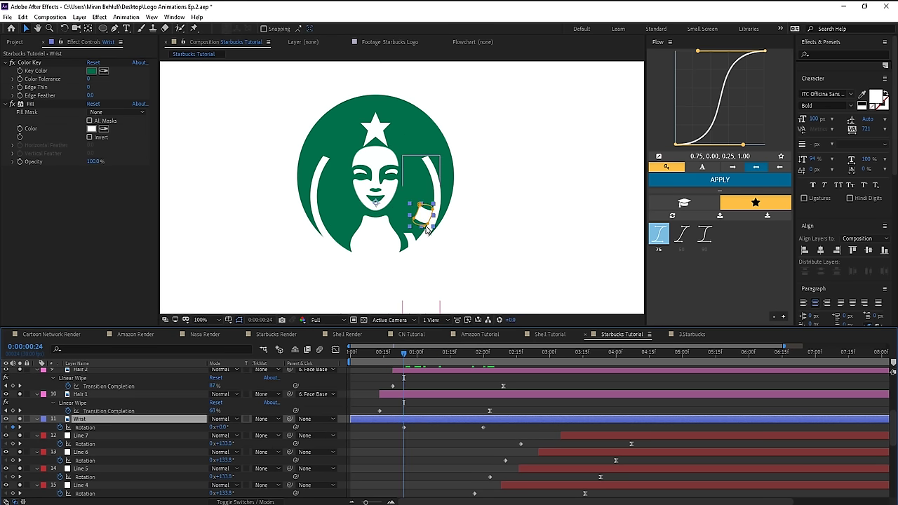
key("w")
left_click_drag(433, 188, 428, 173)
key("v")
left_click_drag(371, 355, 404, 357)
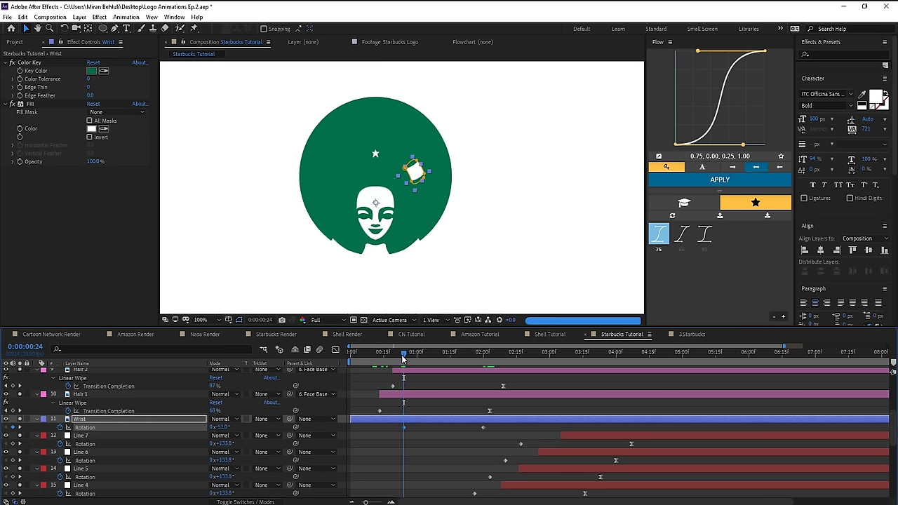
- Add an earlier Wrist rotation keyframe that swings the wrist down to the bottom of the logo
key("shift+Page_Up")
key("w")
left_click_drag(419, 187, 320, 291)
key("v")
- Apply the 75 easing preset to the Wrist rotation keyframes and trim the layer's start to 0:00:00:23
left_click_drag(366, 356, 501, 424)
left_click(658, 241)
left_click(378, 433)
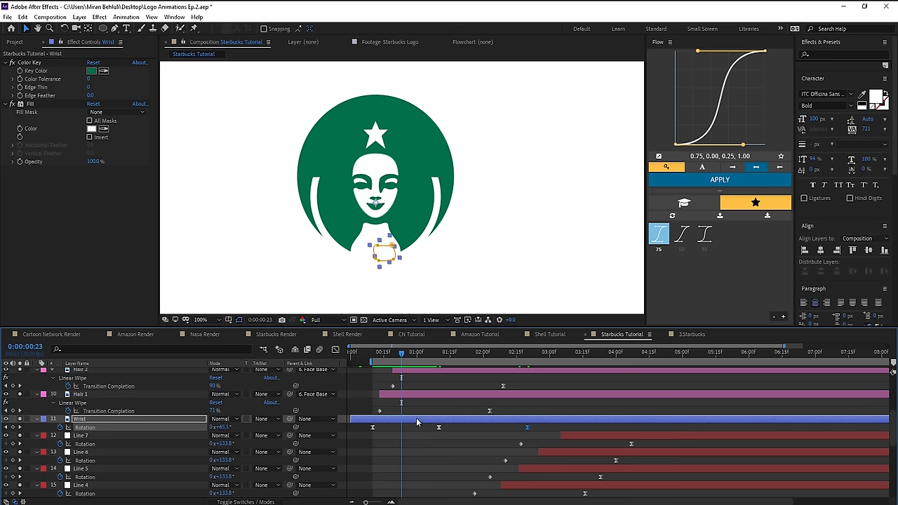
key("alt+bracketleft")
left_click(418, 425)
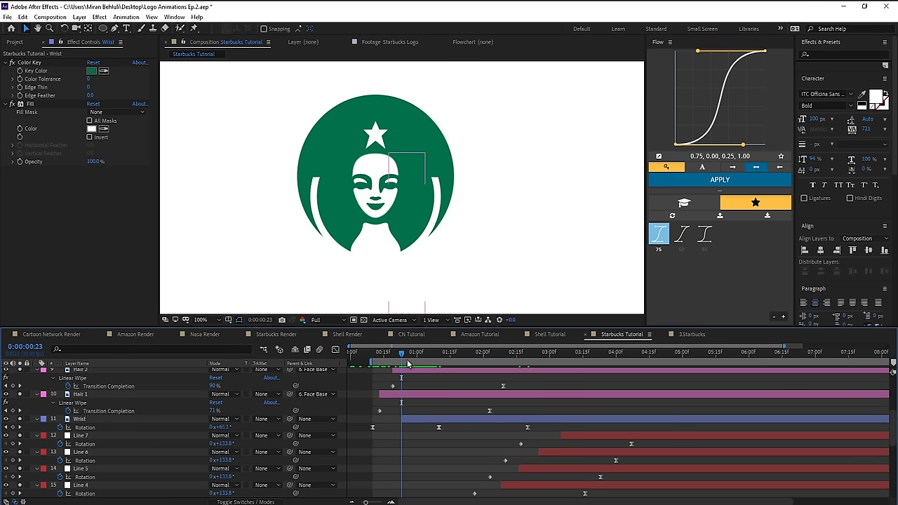
- Retime the last two Wrist rotation keyframes to 0:00:01:00 and 0:00:02:00, and preview the motion
left_click_drag(412, 354, 463, 354)
scroll(424, 182, "up", 1)
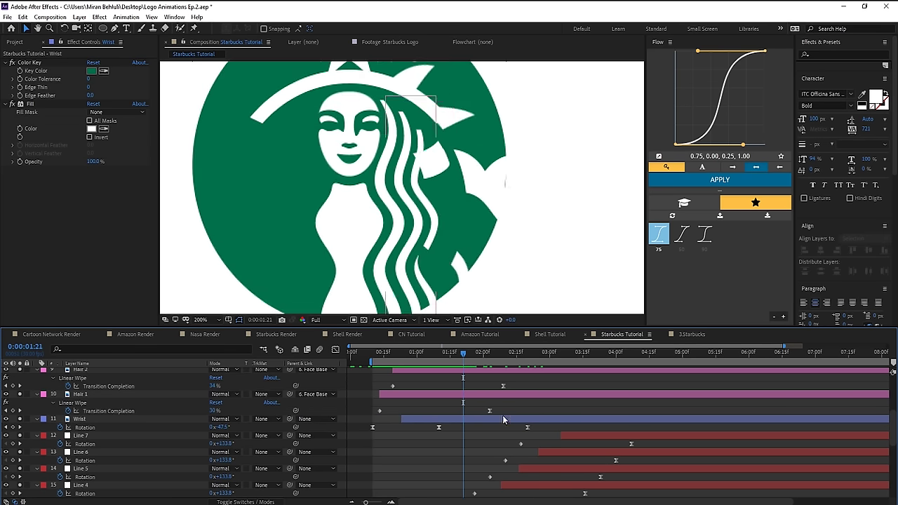
left_click_drag(538, 422, 533, 422)
key("ctrl+z")
left_click(527, 427)
key("space")
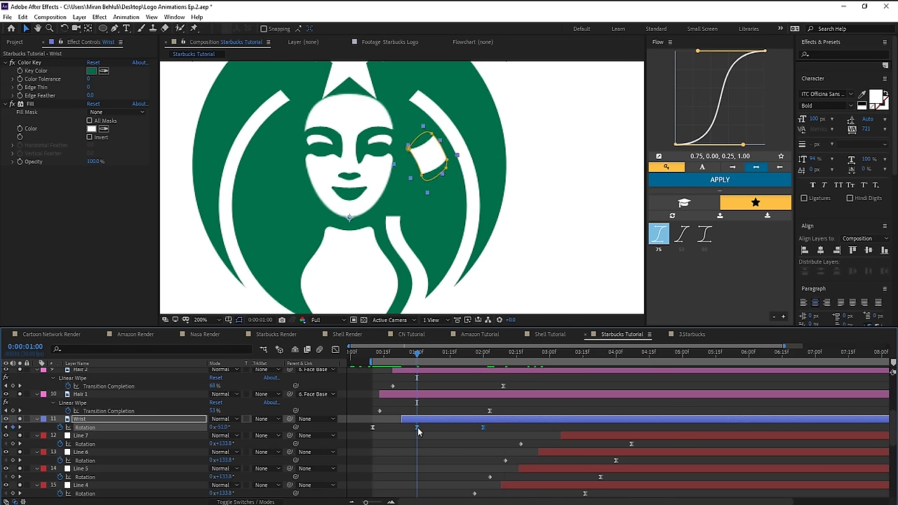
key("space")
scroll(483, 259, "down", 1)
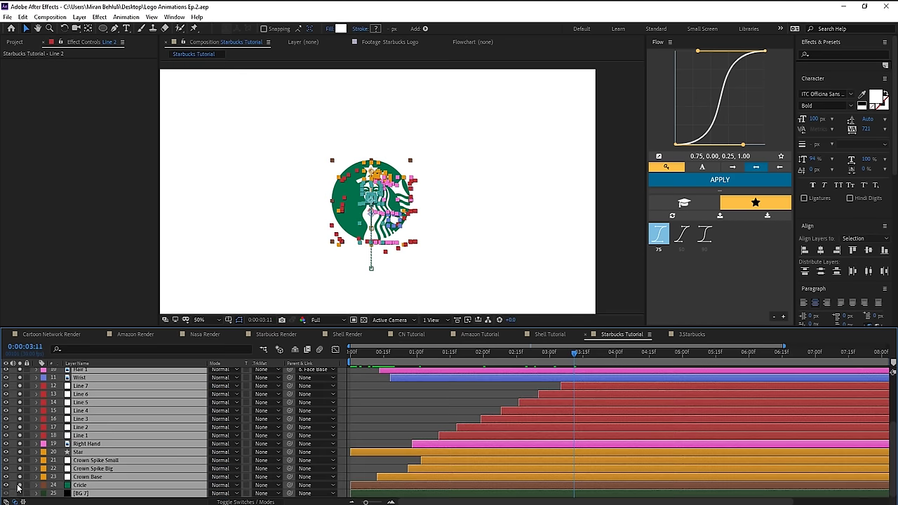
- Turn off solo for all layers and hide the Starbucks 2 reference layer
left_click(20, 485)
left_click(86, 493, "ctrl")
left_click(94, 495)
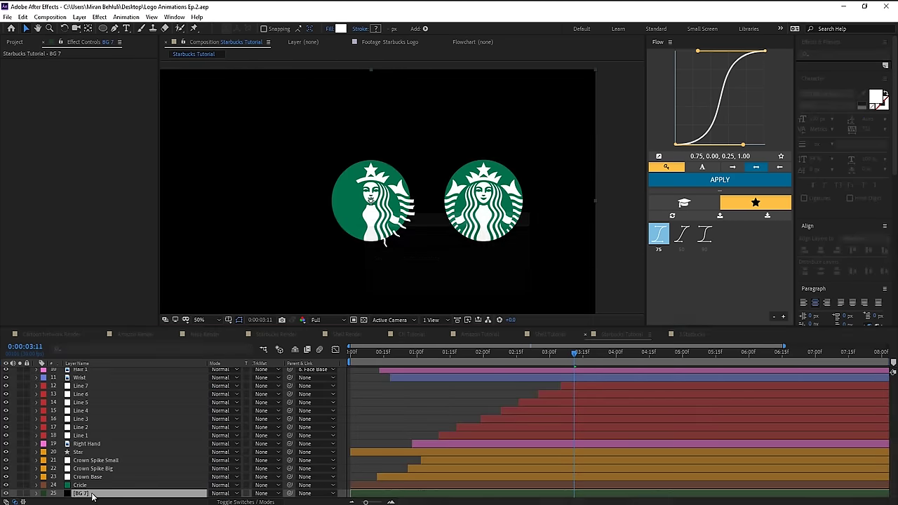
scroll(43, 414, "up", 3)
left_click(6, 371)
left_click(19, 380)
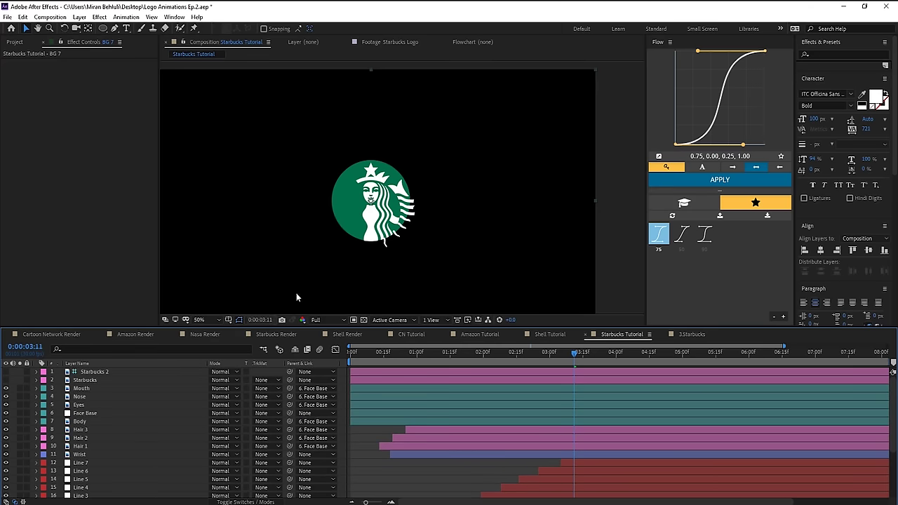
- Add a new null object to the Starbucks Tutorial composition
left_click(91, 382)
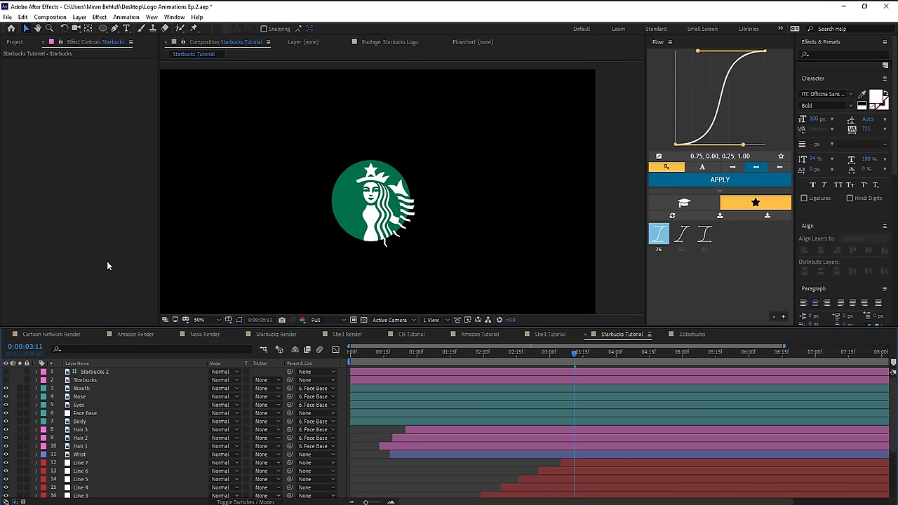
left_click(79, 17)
mouse_move(91, 26)
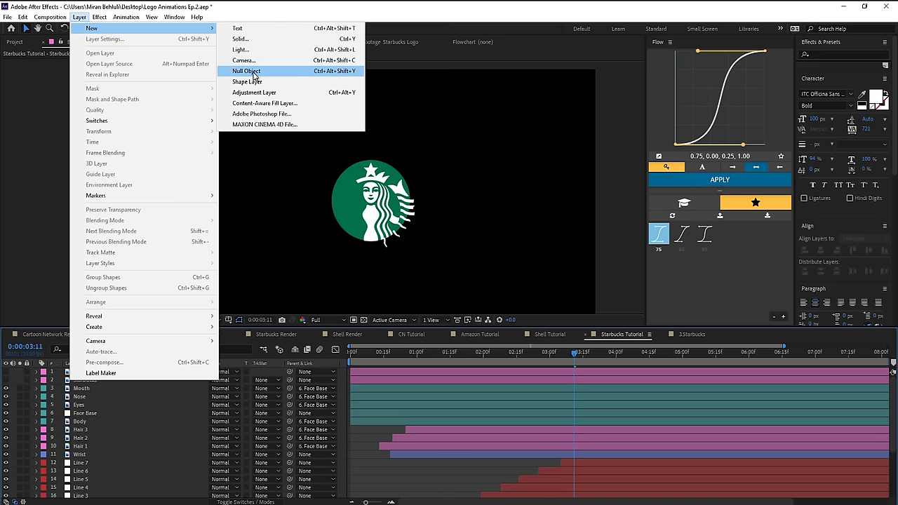
left_click(270, 68)
- Duplicate the Hair 3 to Right Hand layers plus Crown Spike Small and Big, and move the copies directly above the Starbucks layer
left_click(80, 438)
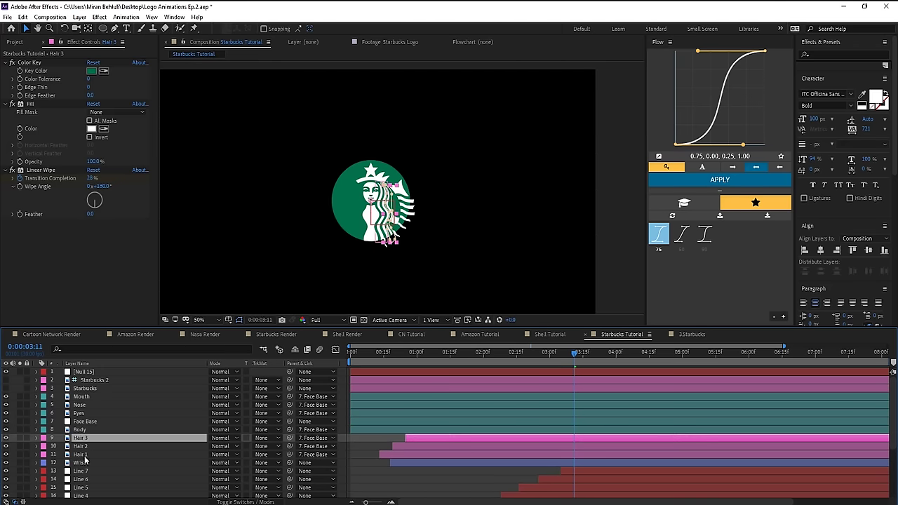
left_click(79, 455, "shift")
left_click(84, 463, "shift")
scroll(86, 462, "down", 3)
left_click(88, 447, "shift")
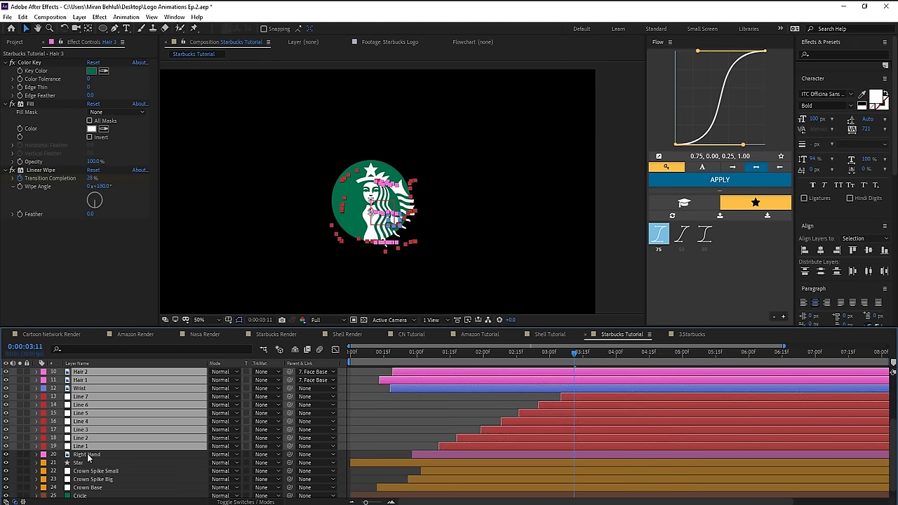
left_click(89, 455, "shift")
scroll(87, 470, "down", 1)
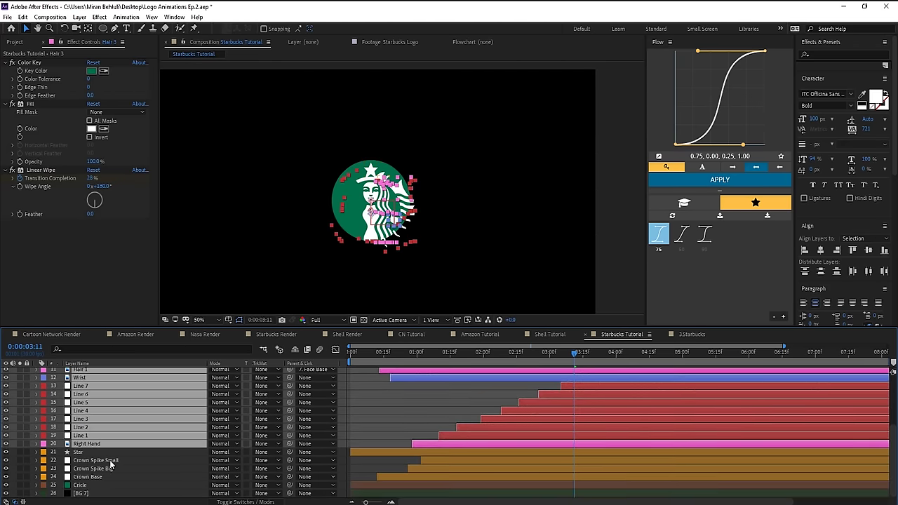
left_click(109, 461, "shift")
left_click(110, 468, "shift")
scroll(86, 449, "up", 3)
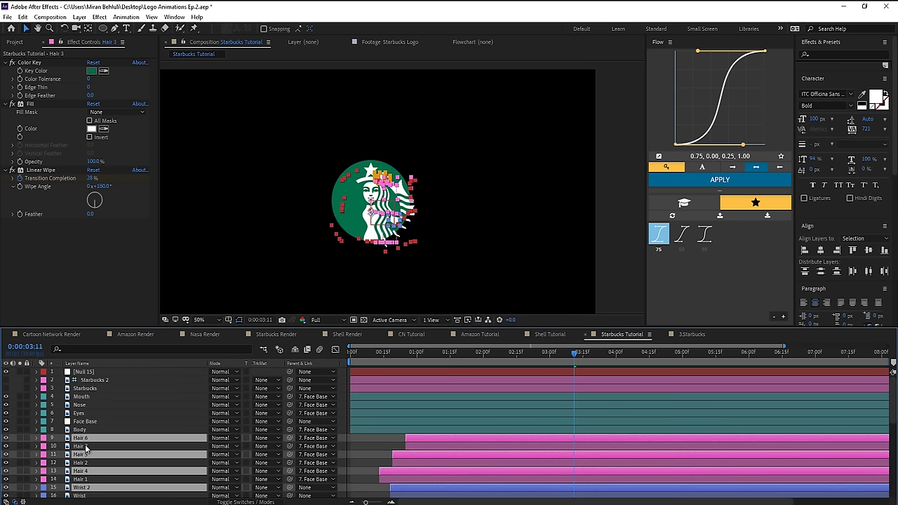
left_click_drag(95, 419, 95, 390)
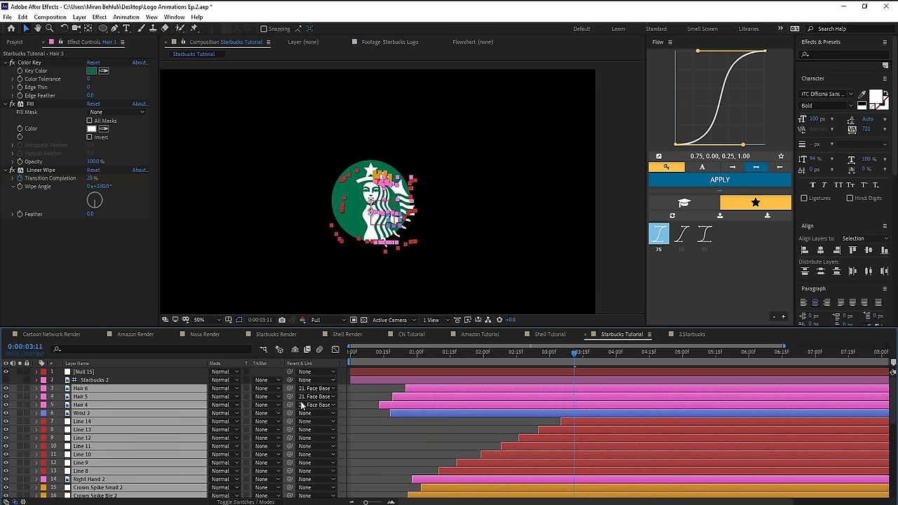
- Parent all the duplicated layers to the null and mirror them by setting the null's horizontal scale to -100%
left_click_drag(290, 396, 129, 374)
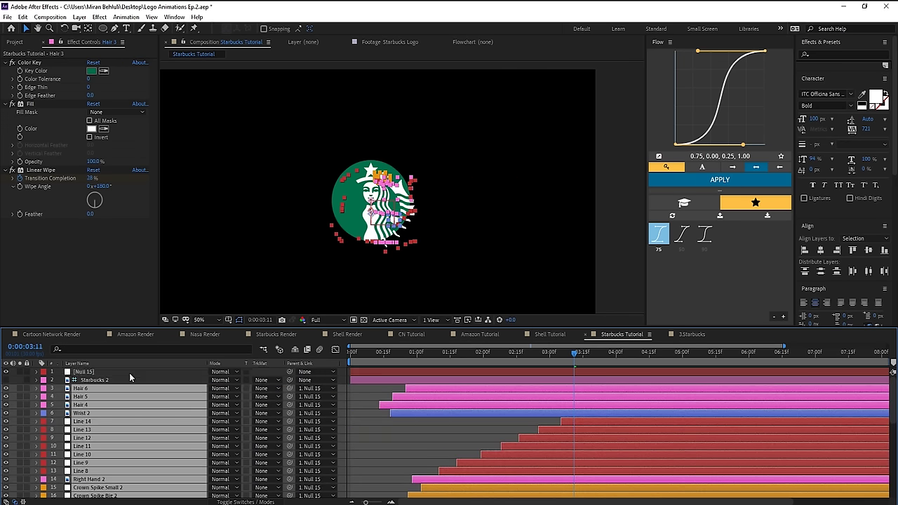
left_click(129, 374)
key("s")
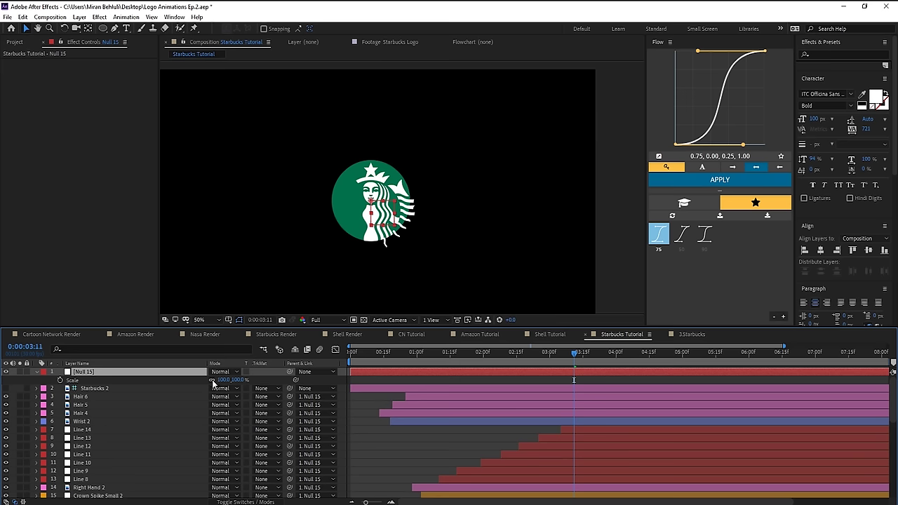
left_click(223, 379)
type("-100")
key("Return")
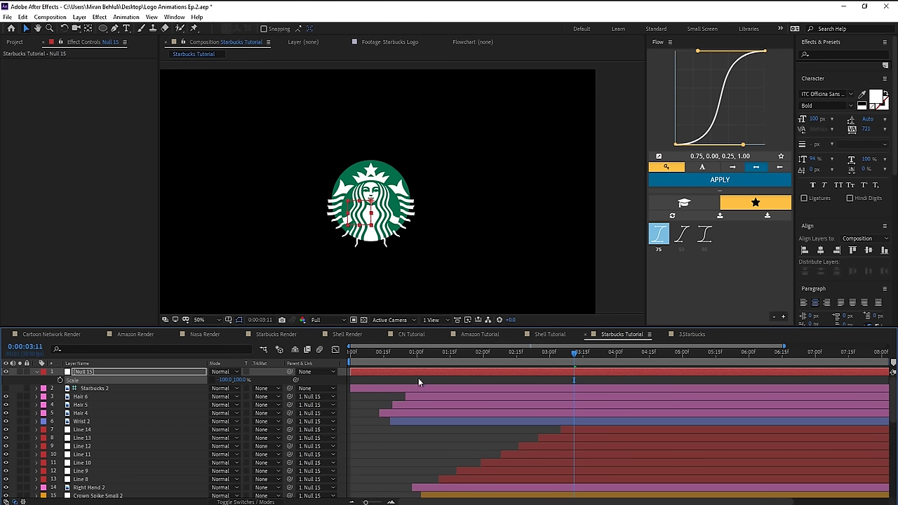
left_click(418, 378)
left_click_drag(575, 348, 601, 359)
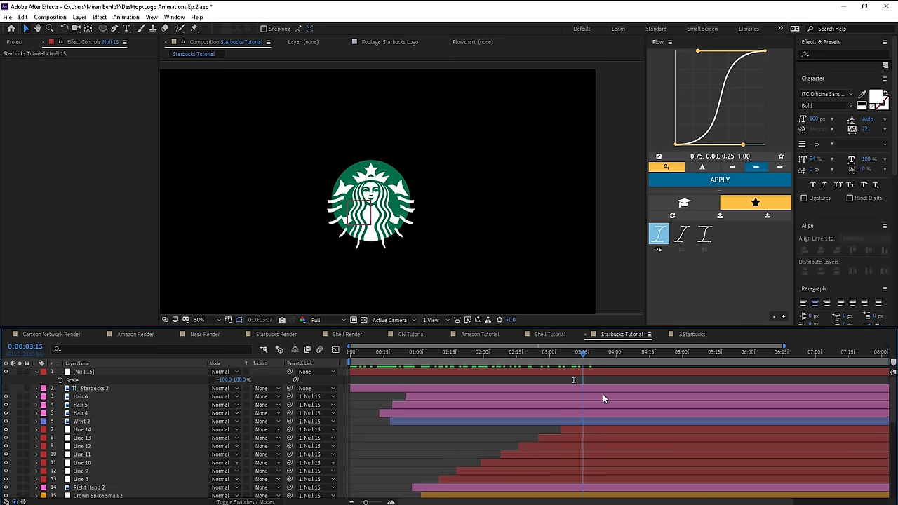
- Parent the mirrored Hair 4, Hair 5 and Hair 6 layers to Face Base
left_click(98, 397)
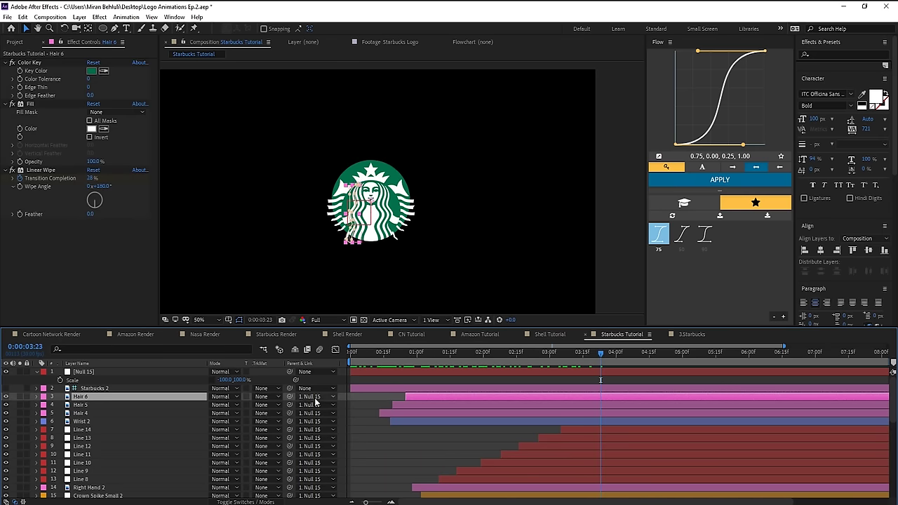
left_click(95, 413, "shift")
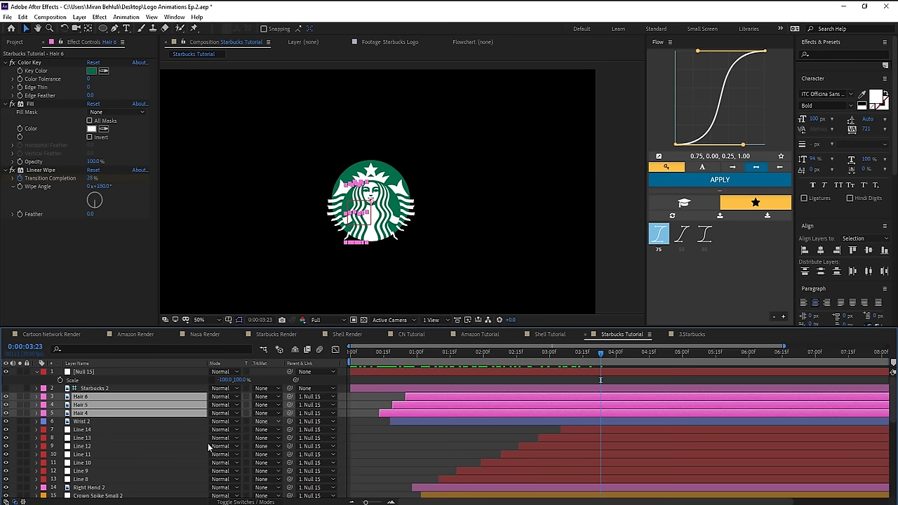
left_click_drag(289, 413, 93, 435)
scroll(115, 463, "up", 2)
- Set the parent of the mirrored layers from Wrist 2 to Crown Spike Big 2 to None
left_click(118, 422)
scroll(121, 464, "down", 3)
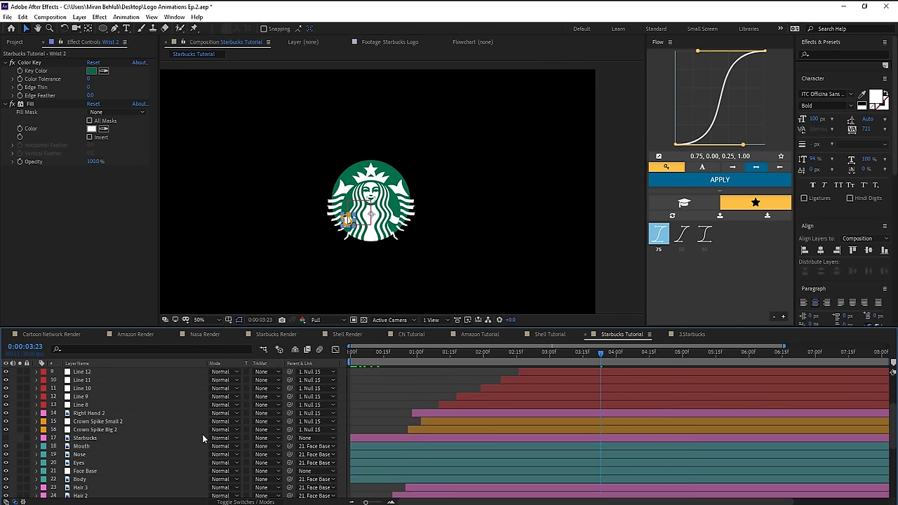
left_click(118, 430, "shift")
left_click(311, 429)
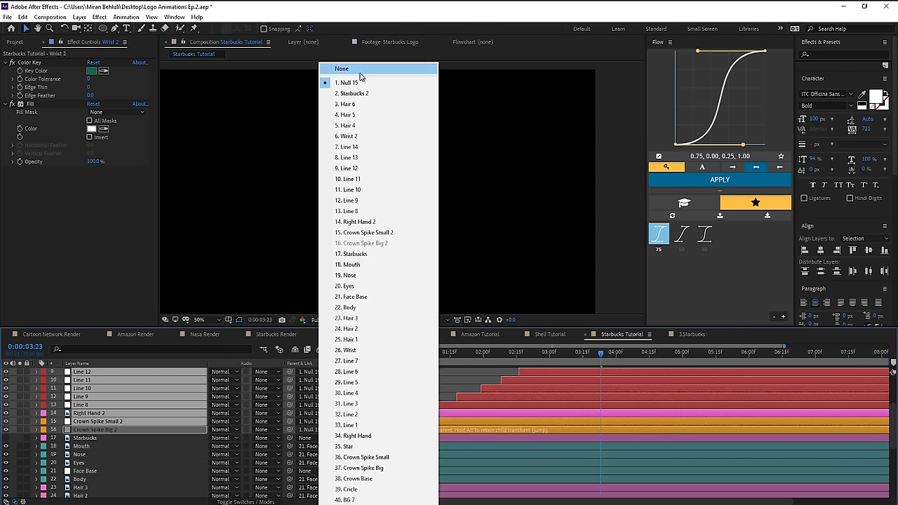
left_click(360, 75)
- Delete the null object used for mirroring
scroll(141, 421, "up", 3)
left_click(71, 371)
key("s")
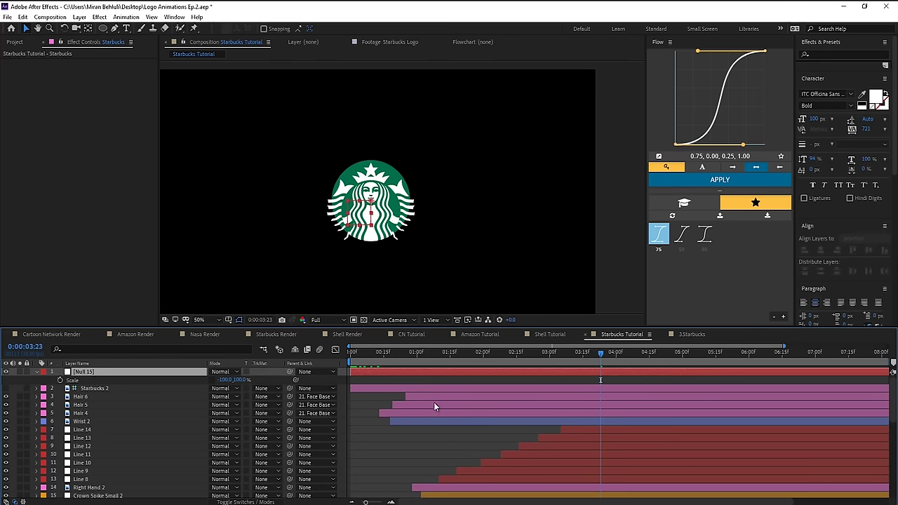
key("Delete")
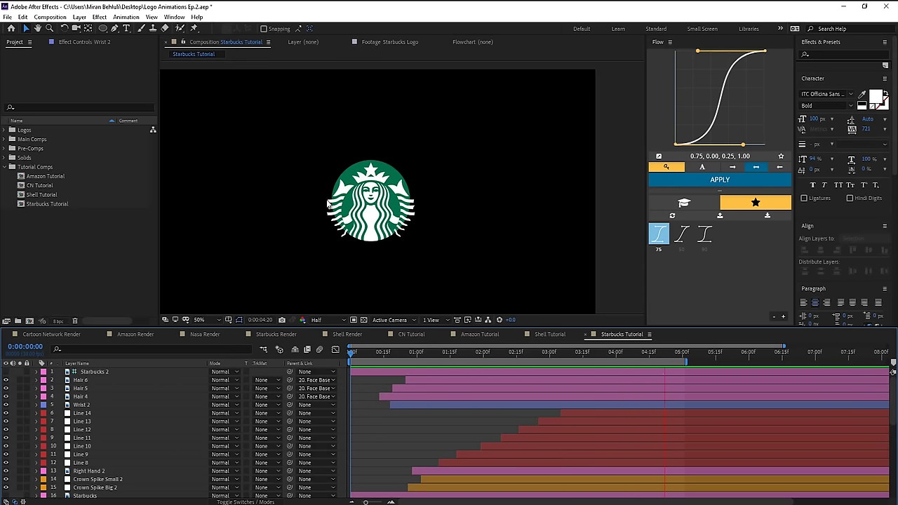
- Scrub back to 0:00:00:10 and reveal the Starbucks Tutorial composition in the project
left_click_drag(430, 357, 372, 370)
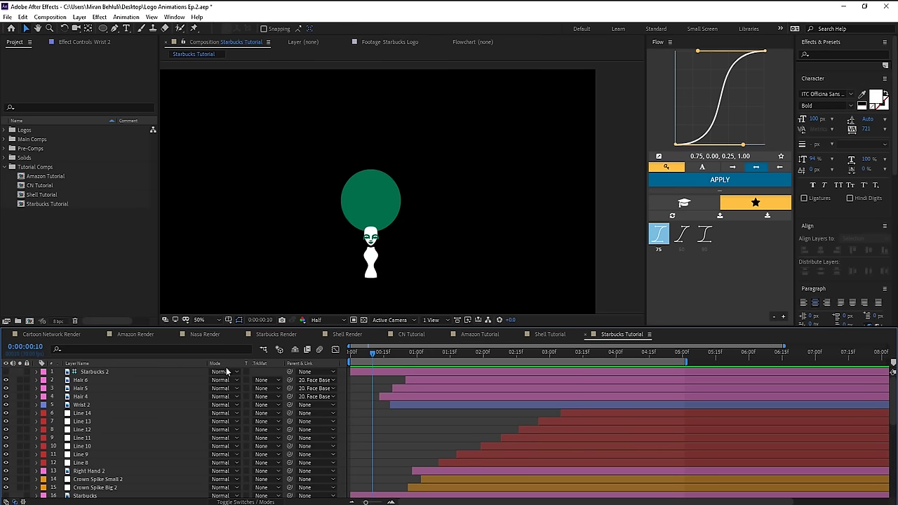
right_click(617, 335)
left_click(652, 167)
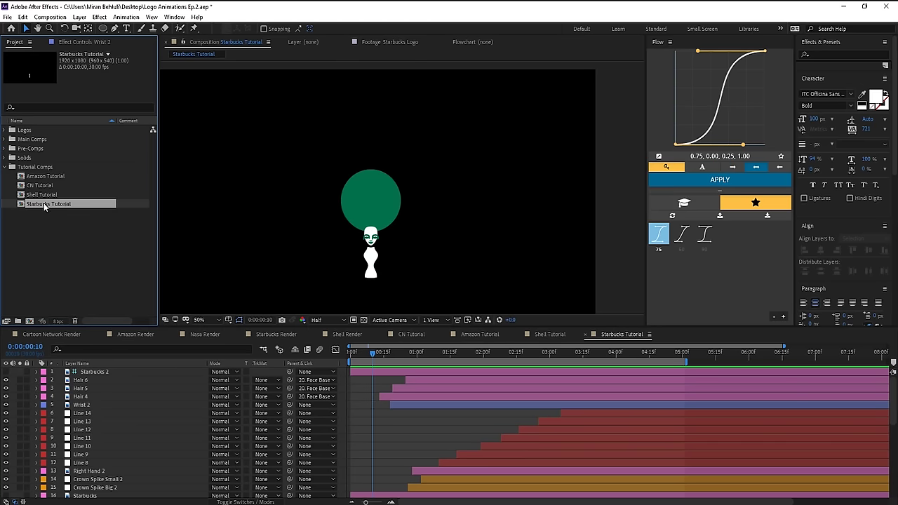
- Create a new composition from Starbucks Tutorial and copy the green circle layer into it above the nested composition
left_click_drag(26, 209, 30, 321)
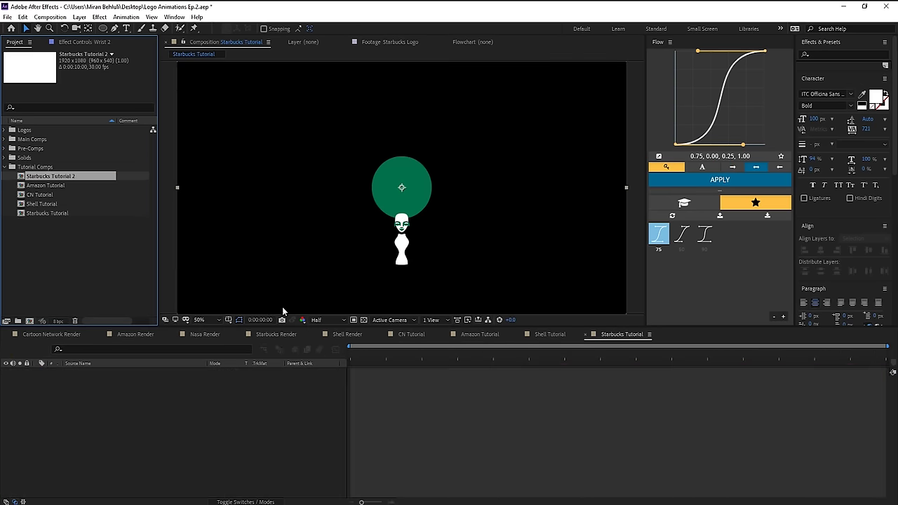
left_click(617, 334)
scroll(108, 449, "down", 8)
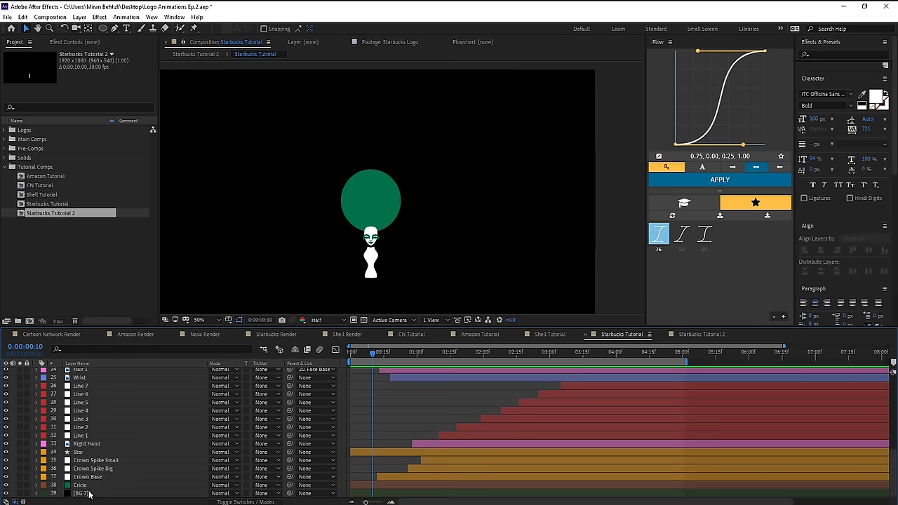
key("ctrl+c")
left_click(686, 335)
key("ctrl+v")
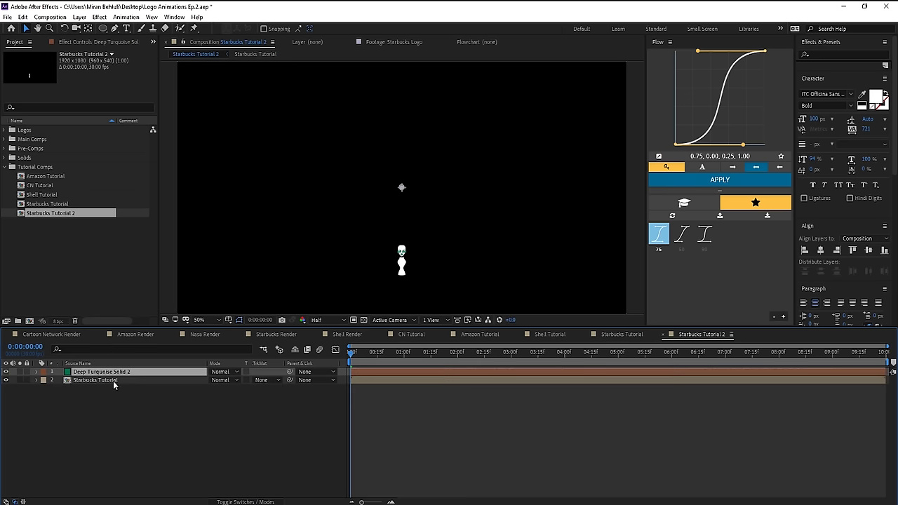
- Set the nested Starbucks Tutorial layer's track matte to Alpha using the green circle and preview the masked logo
left_click(114, 381)
left_click(268, 380)
left_click(281, 404)
key("space")
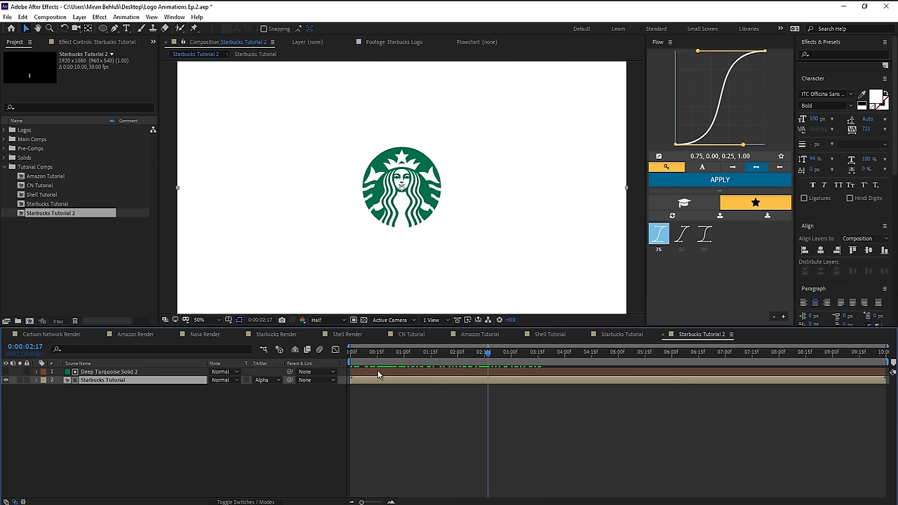
left_click(626, 335)
left_click(676, 338)
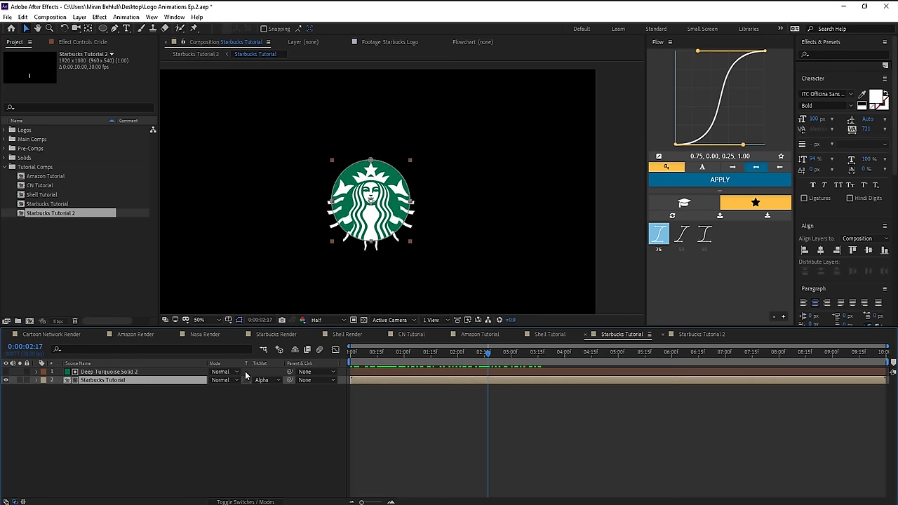
left_click(136, 372)
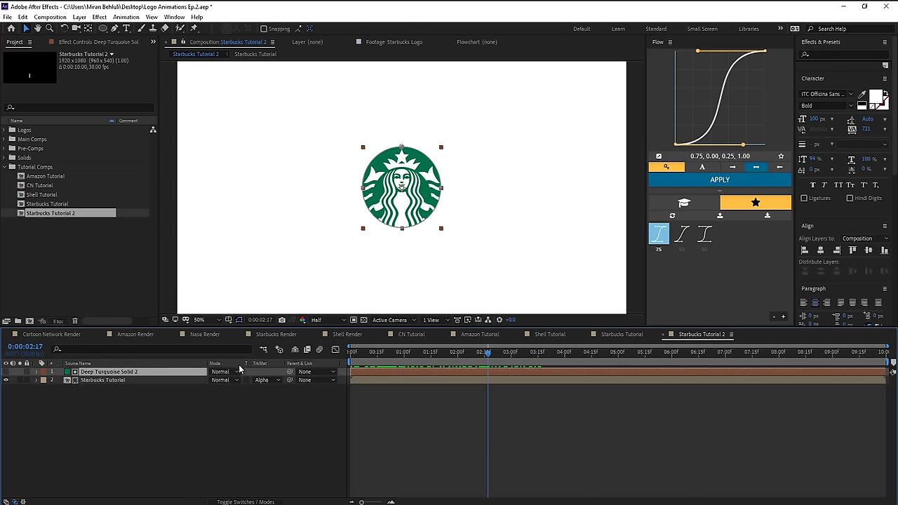
- Copy the BG 7 layer into Starbucks Tutorial 2 below the other layers and scrub to 0:00:03:27
left_click(597, 343)
left_click(617, 335)
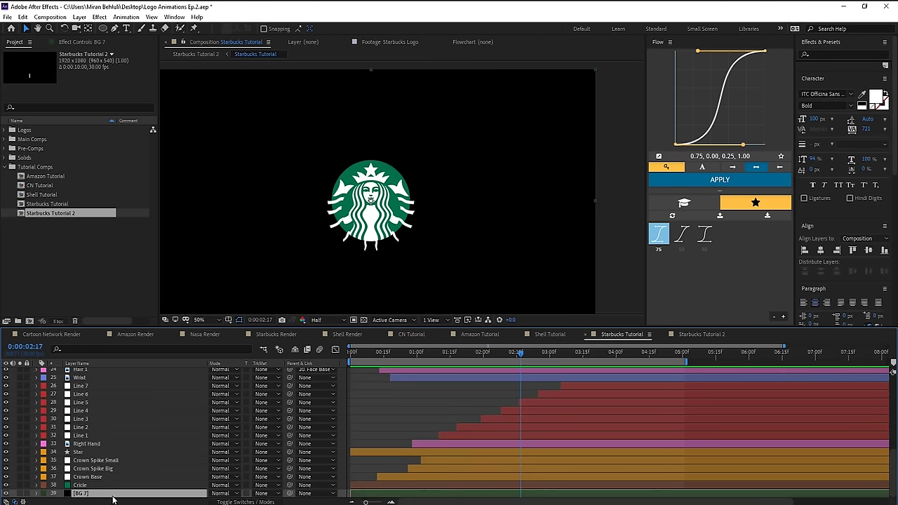
left_click(686, 337)
key("ctrl+v")
left_click_drag(126, 373, 182, 420)
left_click(182, 421)
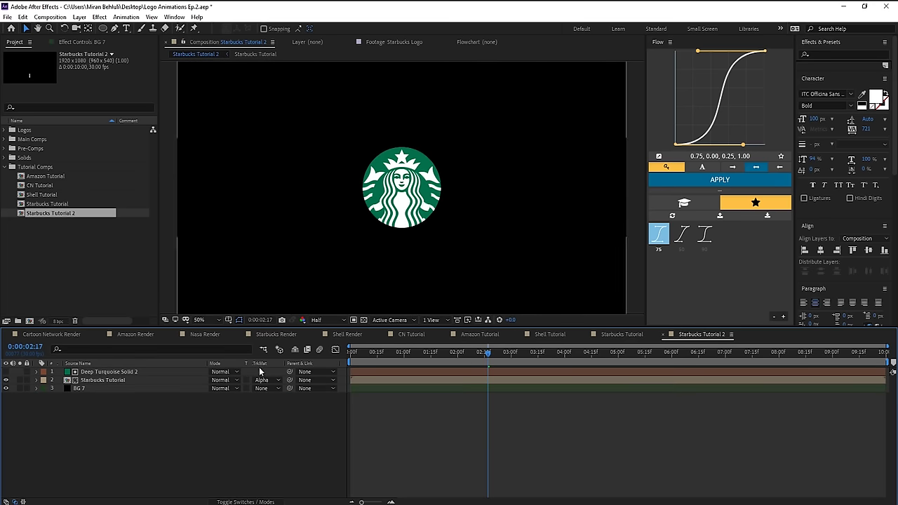
left_click_drag(486, 355, 558, 360)
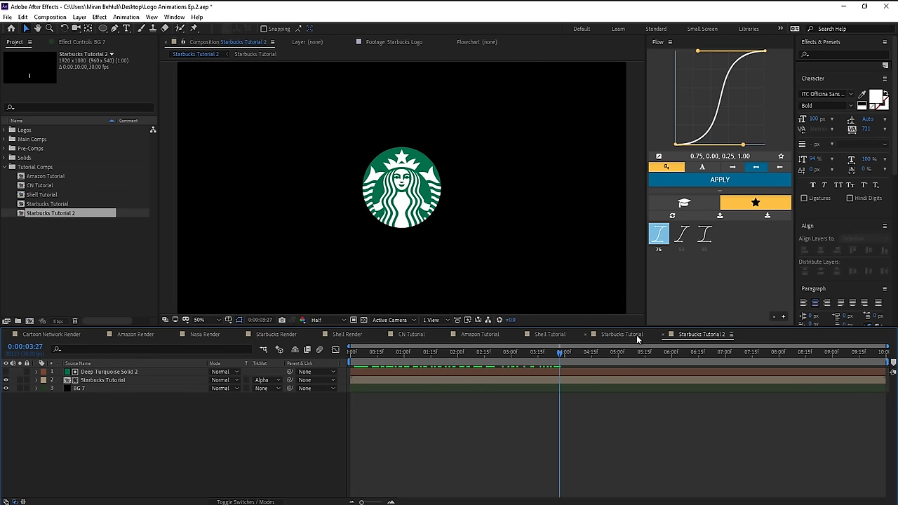
- Duplicate the circle layer in Starbucks Tutorial, move the copy above all layers and set its blending mode to Stencil Alpha
left_click(617, 334)
left_click(86, 485)
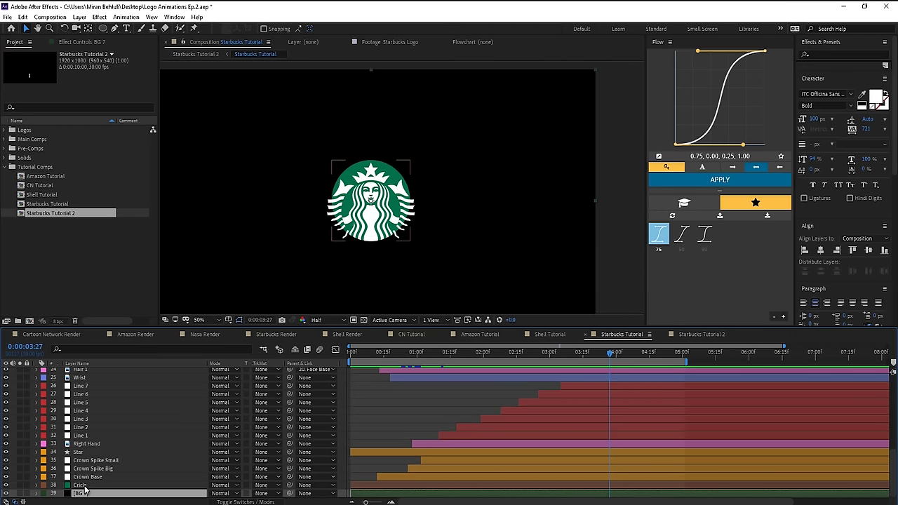
left_click_drag(96, 487, 119, 370)
left_click(222, 371)
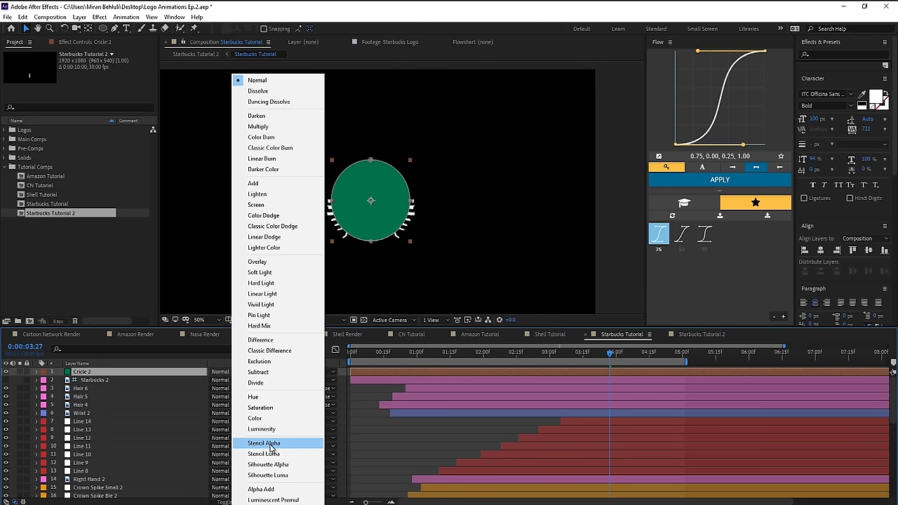
left_click(271, 445)
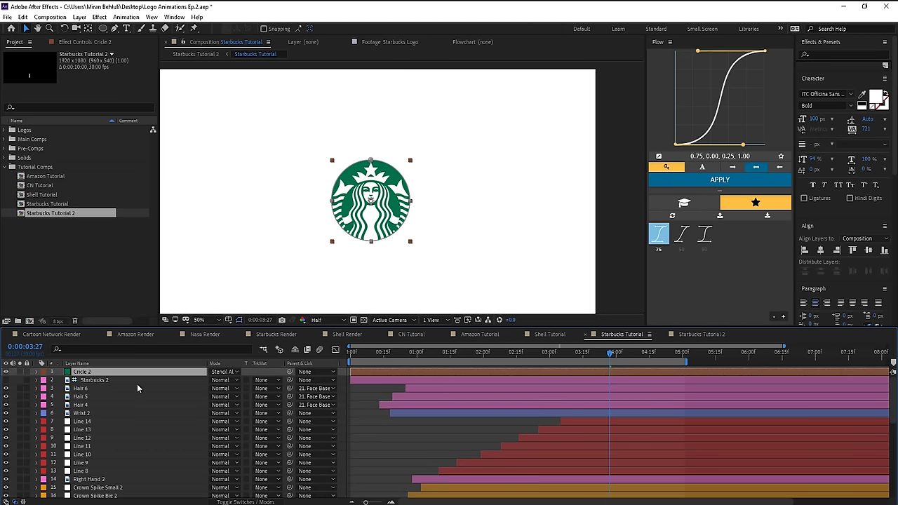
scroll(127, 480, "down", 3)
scroll(110, 422, "up", 3)
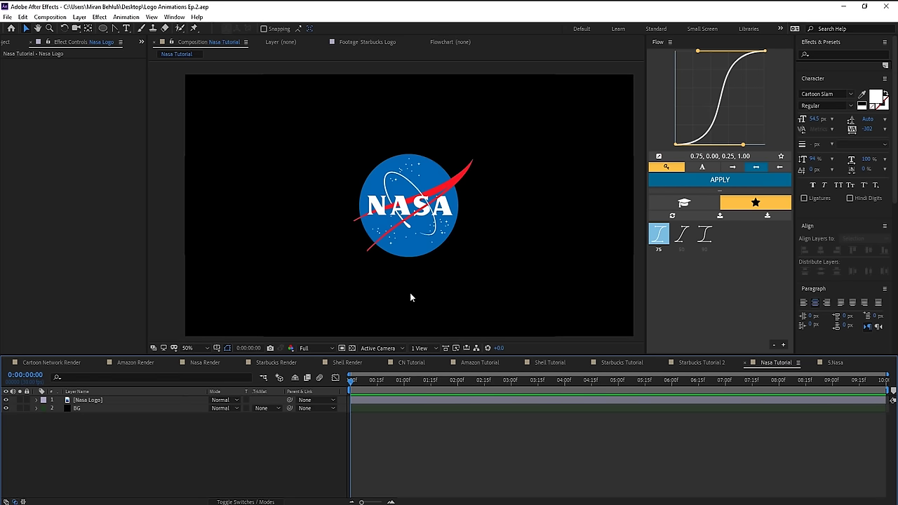
- Examine the Nasa Logo layer on its own against the transparency grid in the Nasa Tutorial composition
left_click(438, 223)
scroll(404, 262, "up", 1)
mouse_move(416, 235)
left_mouse_down()
mouse_move(397, 250)
mouse_move(407, 232)
left_mouse_up()
left_click(20, 400)
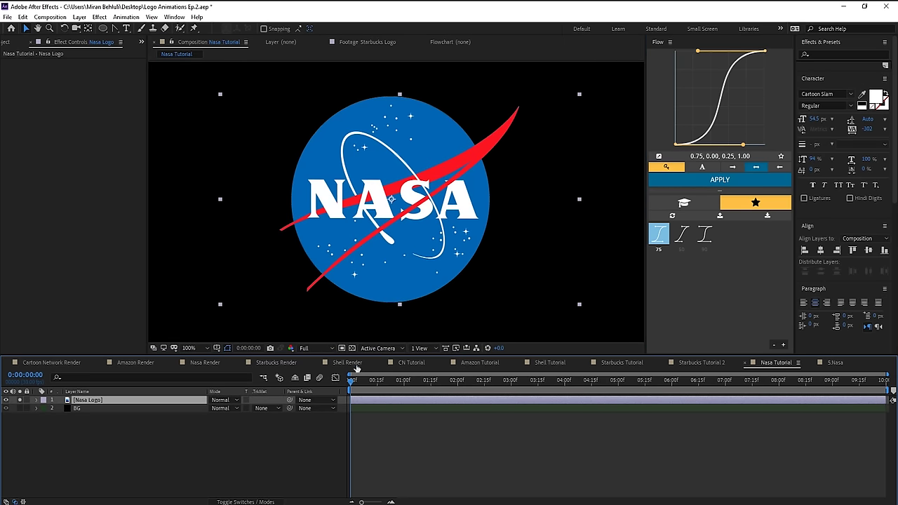
left_click(352, 349)
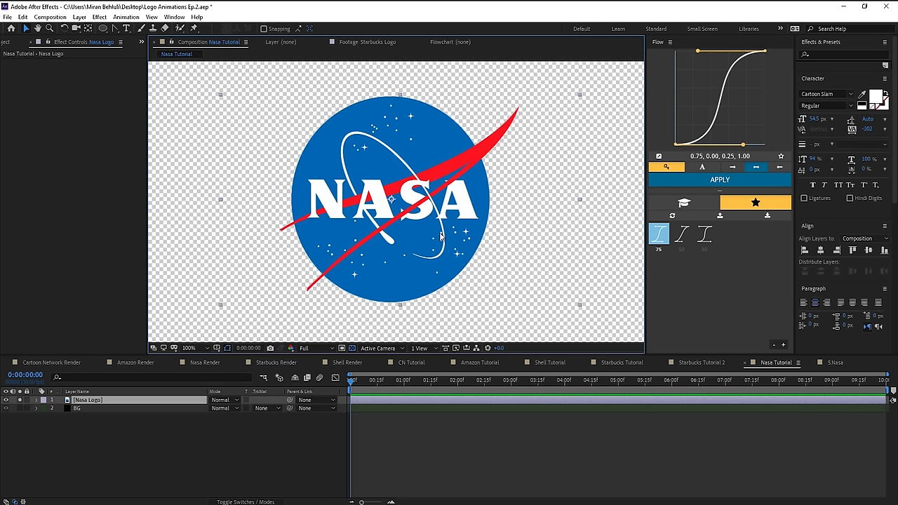
left_click(19, 399)
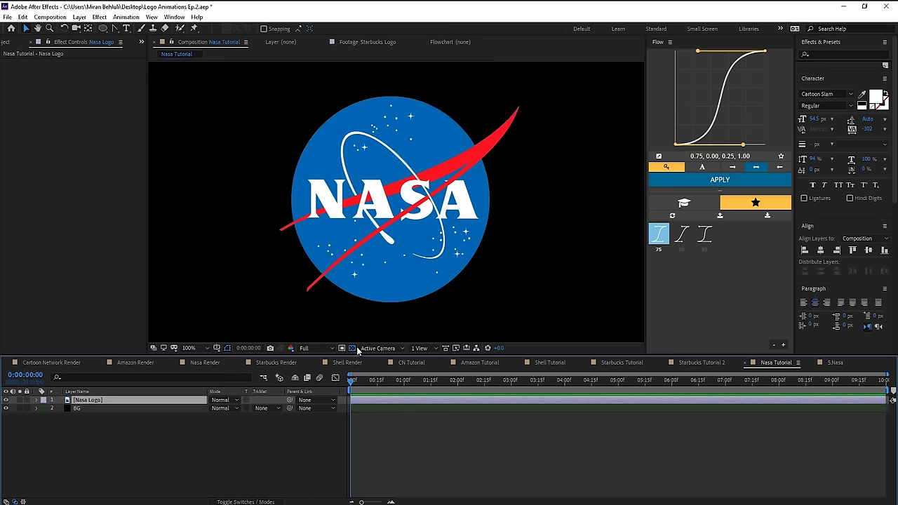
left_click(352, 348)
- Duplicate the Nasa Logo layer and scale the top copy to 98%
left_click(102, 401)
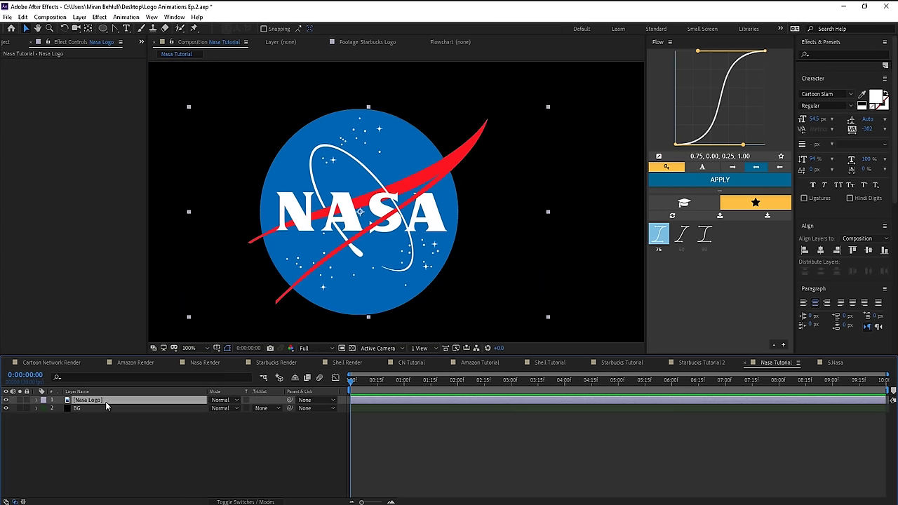
key("ctrl+d")
key("s")
mouse_move(238, 408)
left_mouse_down()
mouse_move(264, 409)
mouse_move(237, 408)
left_mouse_up()
scroll(355, 277, "down", 1)
left_click(124, 400)
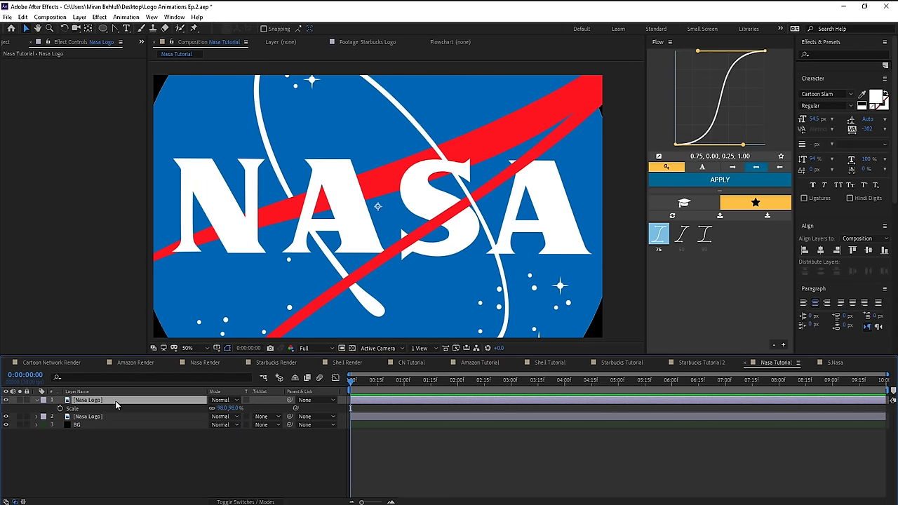
- Pre-compose the top Nasa Logo layer as Letters Tutorial Pre-Comp with all attributes moved into it, and open the new composition
key("ctrl+shift+c")
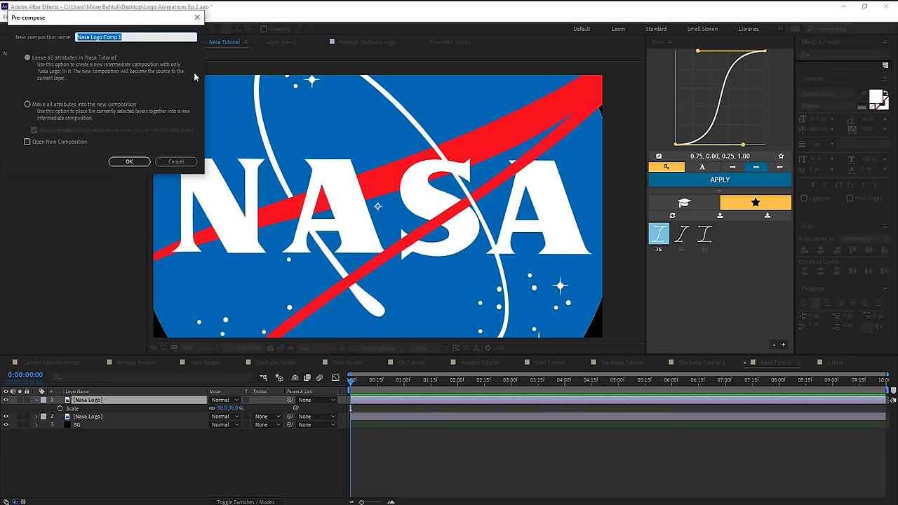
type("Letter")
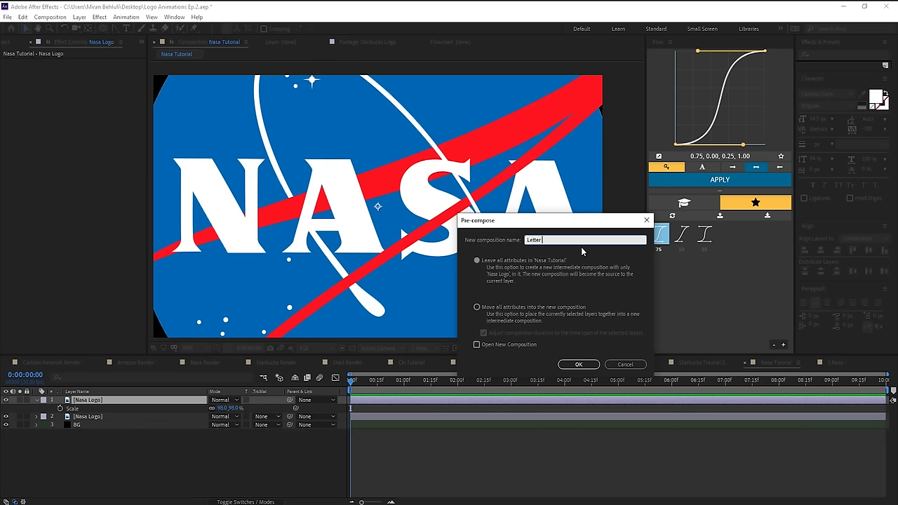
type("s Tutorial Pre-Comp")
left_click(541, 313)
left_click(542, 315)
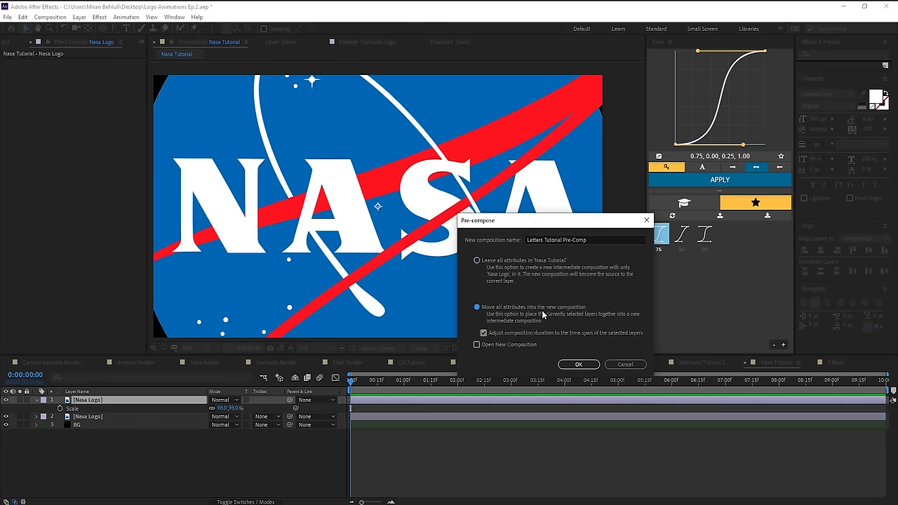
left_click(577, 365)
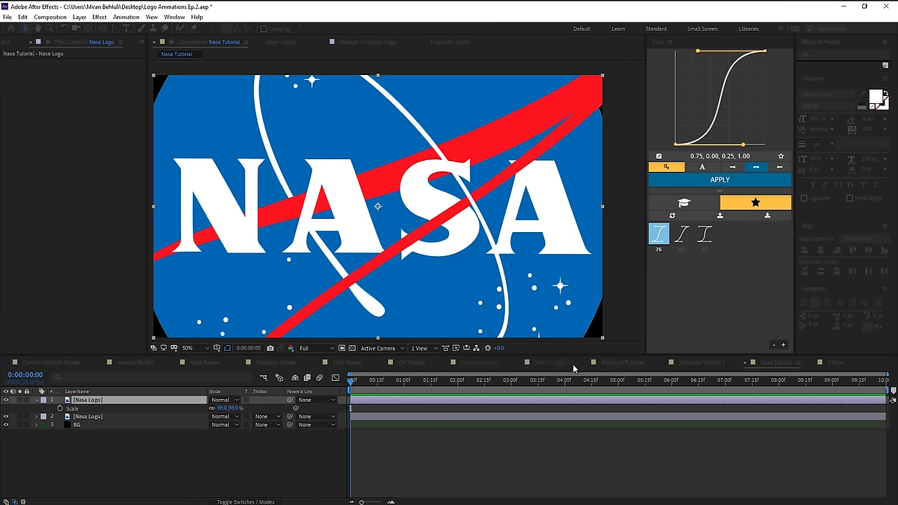
double_click(162, 403)
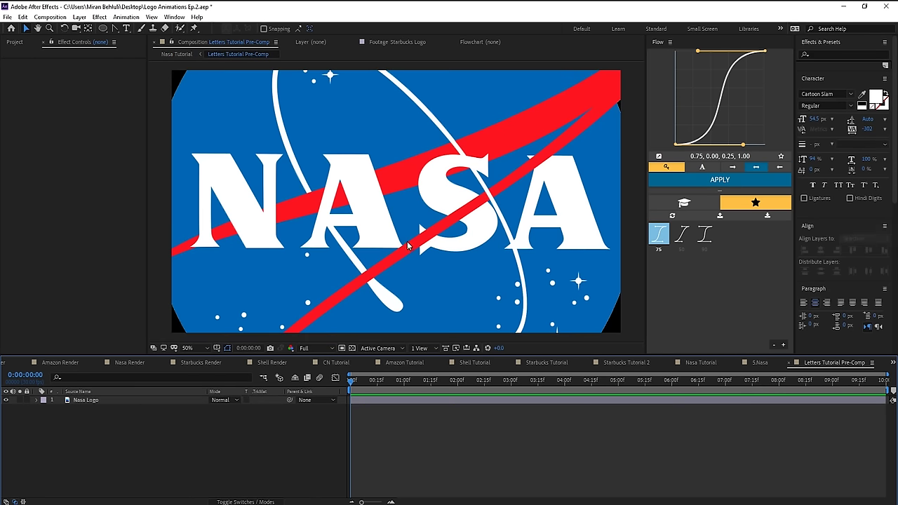
- Draw a rectangular mask on the Nasa Logo layer tightly around the NASA letters
left_click(86, 401)
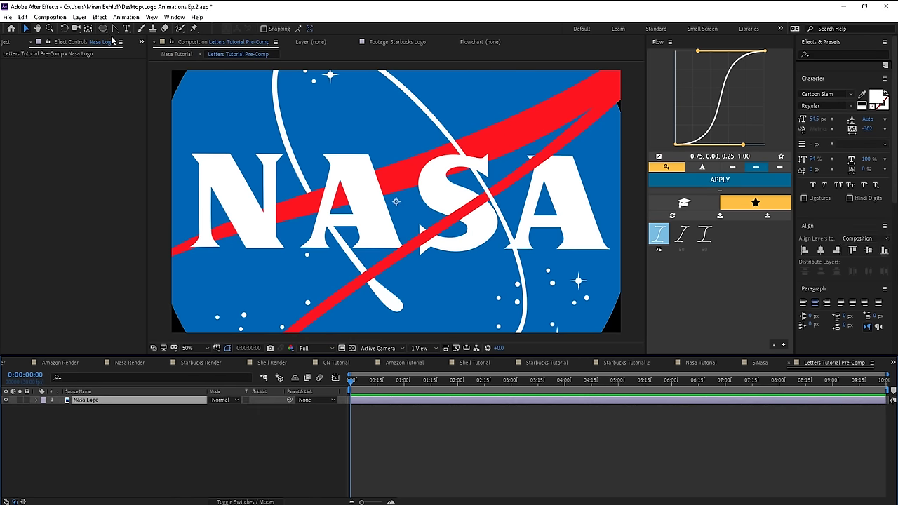
left_click_drag(103, 30, 146, 29)
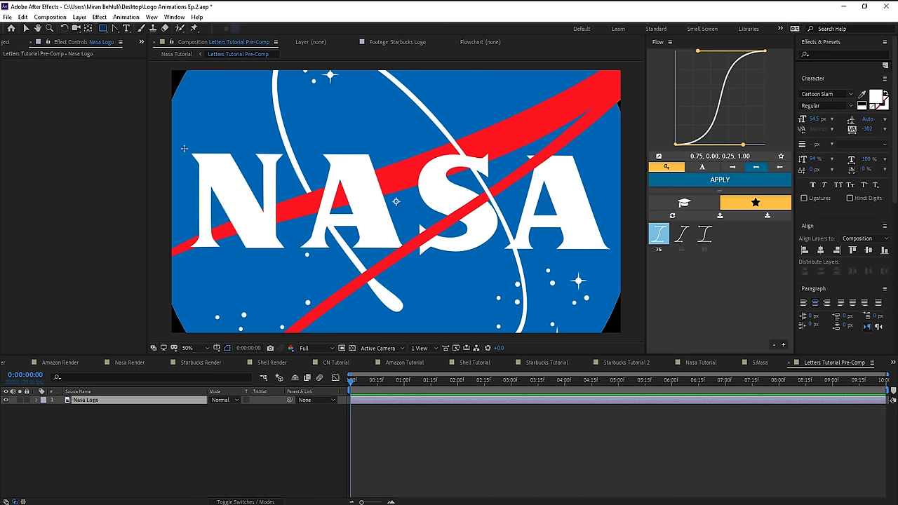
left_click_drag(184, 148, 617, 259)
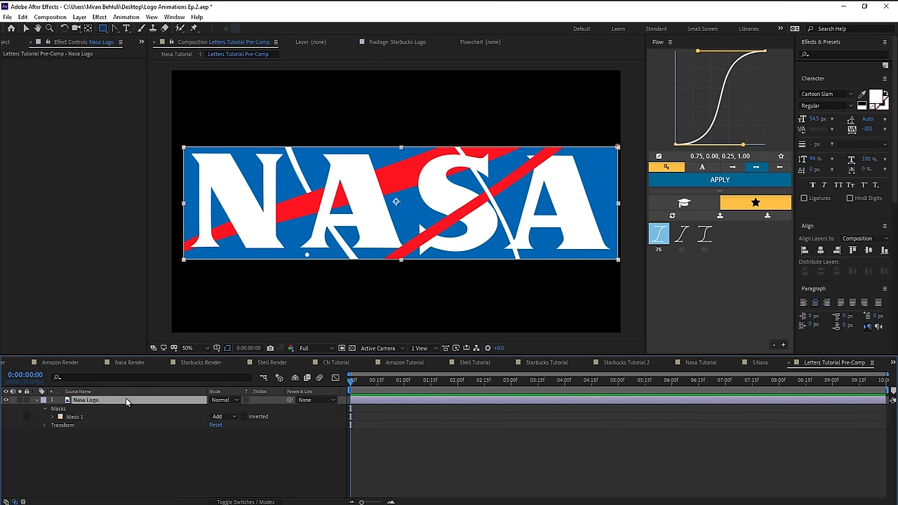
- Apply the Luma Key effect to the Nasa Logo layer with a threshold of 96
key("ctrl+space")
type("luma")
key("Return")
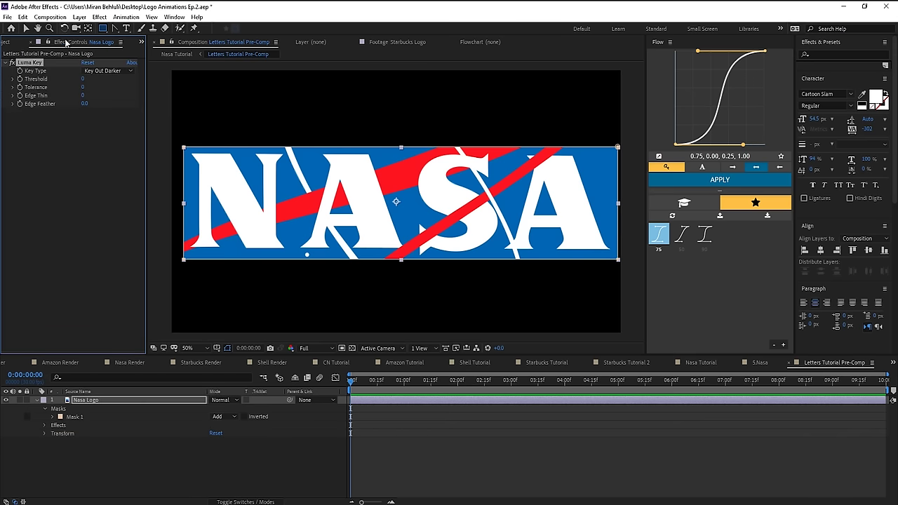
left_click_drag(90, 79, 144, 86)
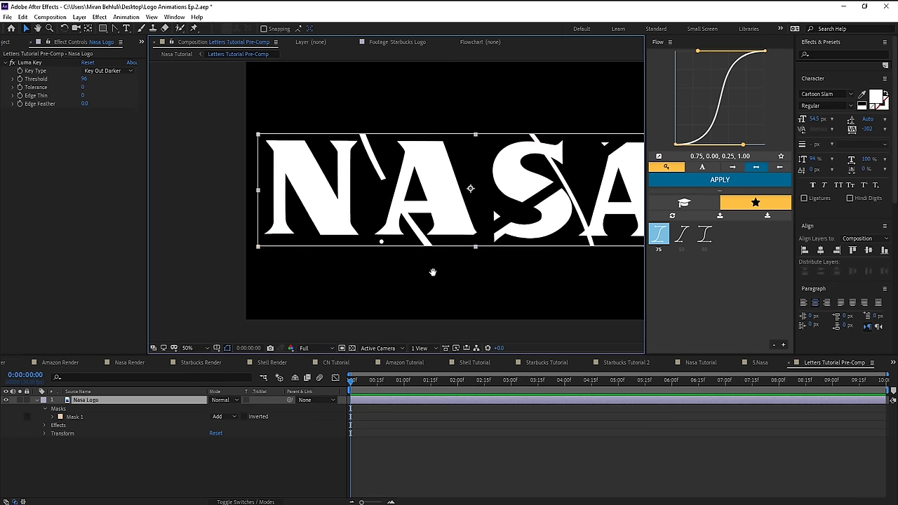
- Draw a small rectangular mask over the diagonal orbit line directly beneath the crossbar of the first A
scroll(341, 301, "up", 2)
scroll(318, 254, "up", 2)
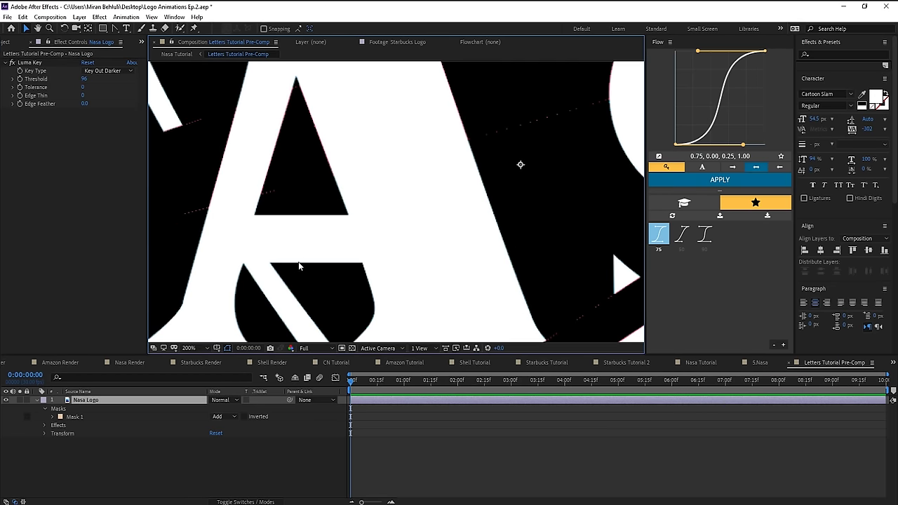
key("g")
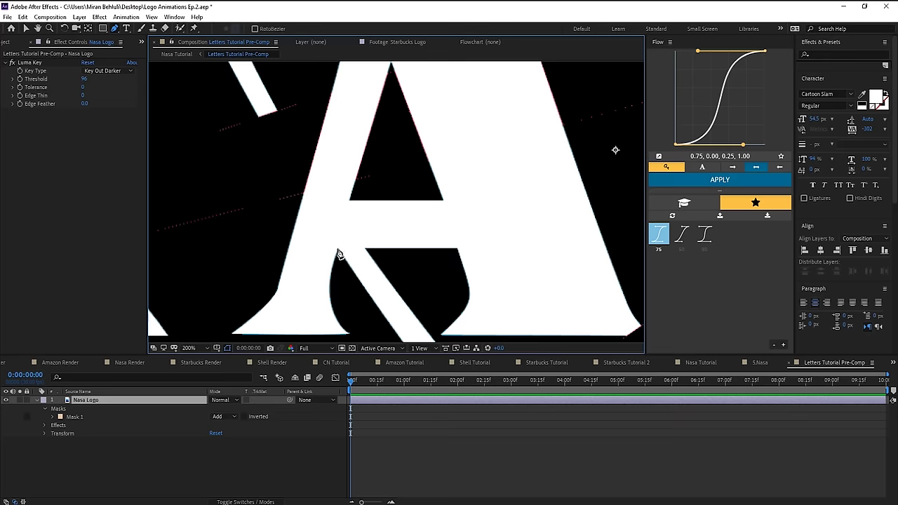
key("q")
left_click_drag(338, 249, 423, 300)
key("v")
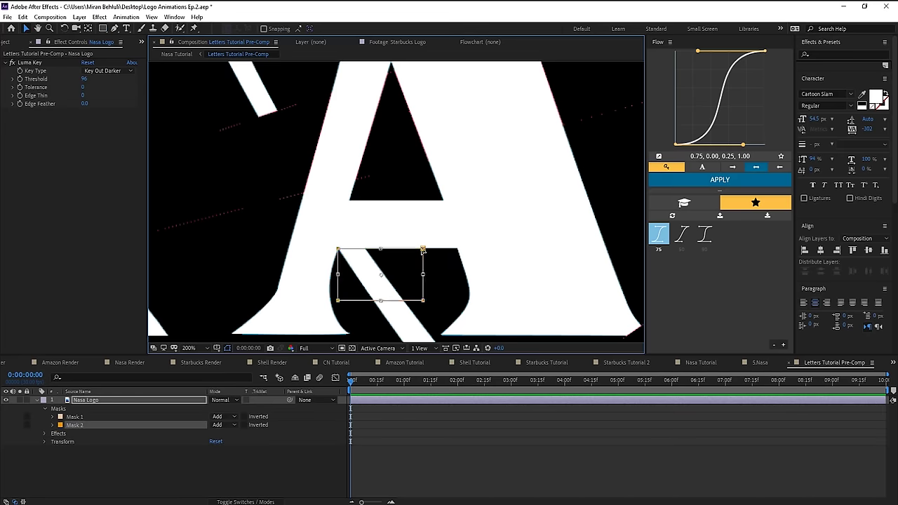
key("q")
- Draw a closed curved Pen mask around the lower part of the diagonal orbit line between the legs of the first A
left_click_drag(409, 264, 394, 200)
left_click(129, 400)
left_click_drag(371, 211, 354, 213)
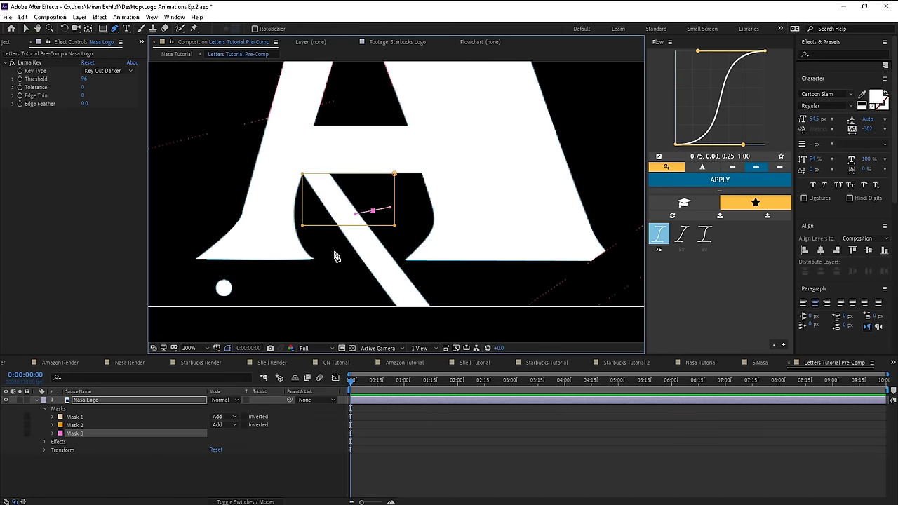
left_click_drag(334, 261, 354, 292)
left_click_drag(313, 229, 313, 219)
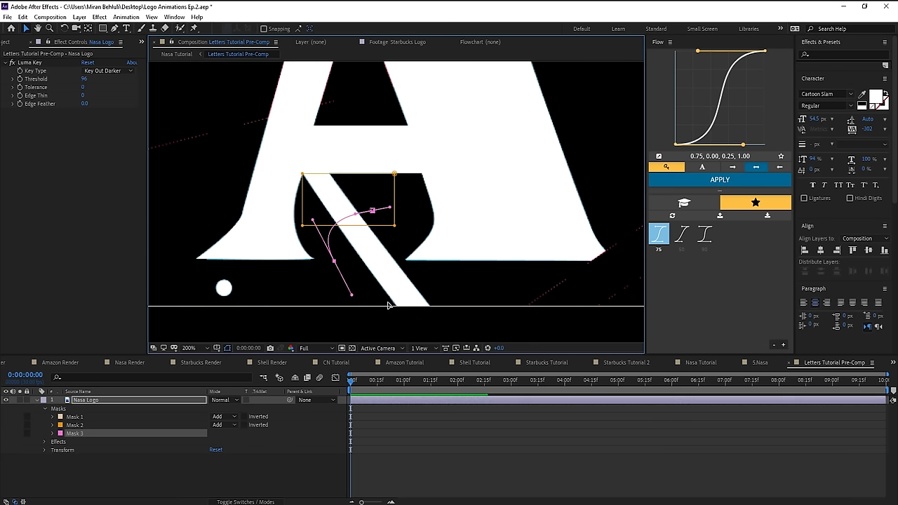
left_click(372, 211)
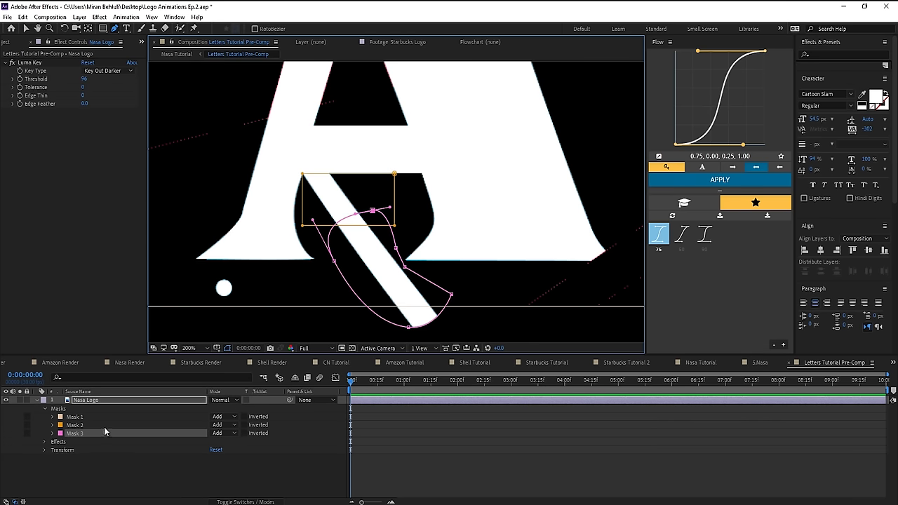
- Set Mask 2 and Mask 3 of the Nasa Logo layer to Subtract
left_click(103, 425, "shift")
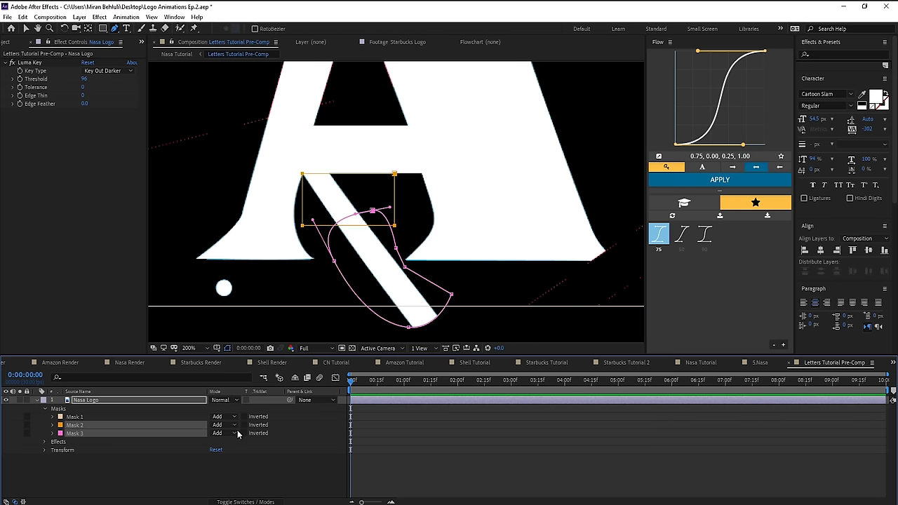
left_click(225, 433)
left_click(233, 456)
key("F2")
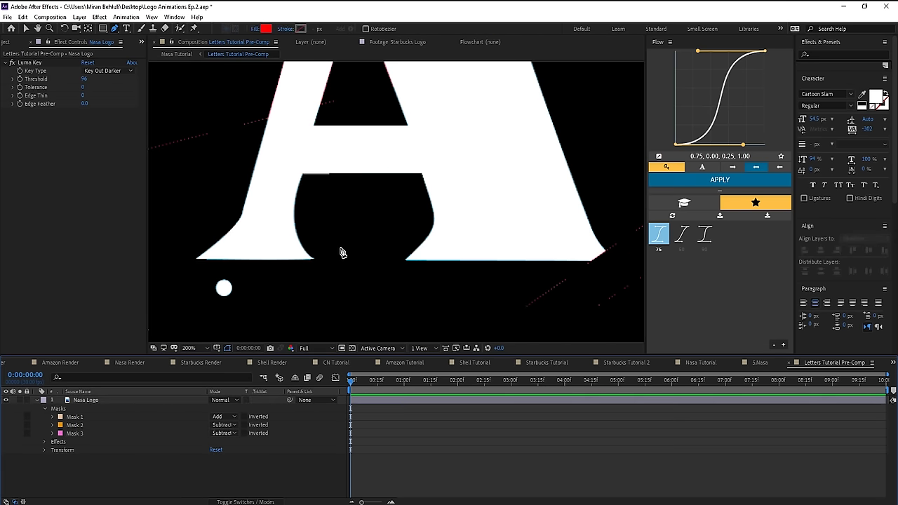
- Fine-tune the rectangular Mask 2 so it fits the underside of the first A's crossbar
left_click(94, 400)
key("v")
double_click(302, 183)
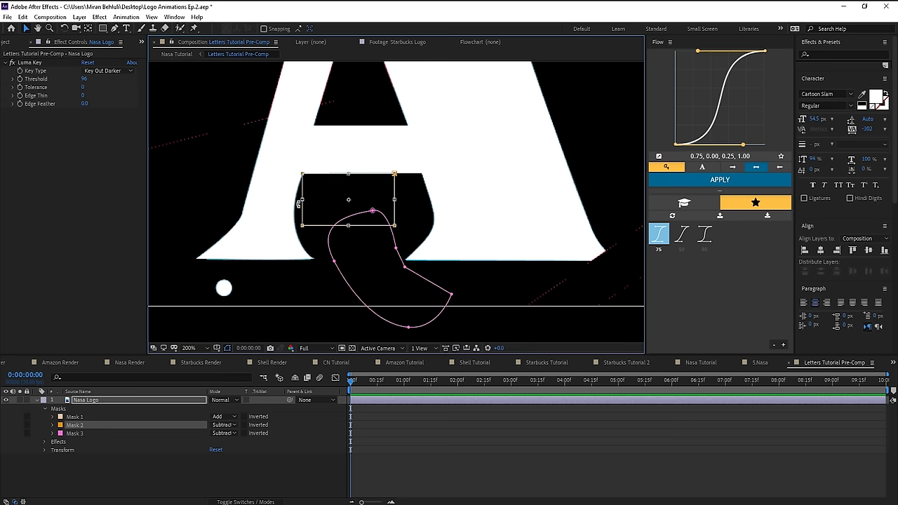
left_click_drag(297, 220, 298, 223)
scroll(299, 223, "up", 1)
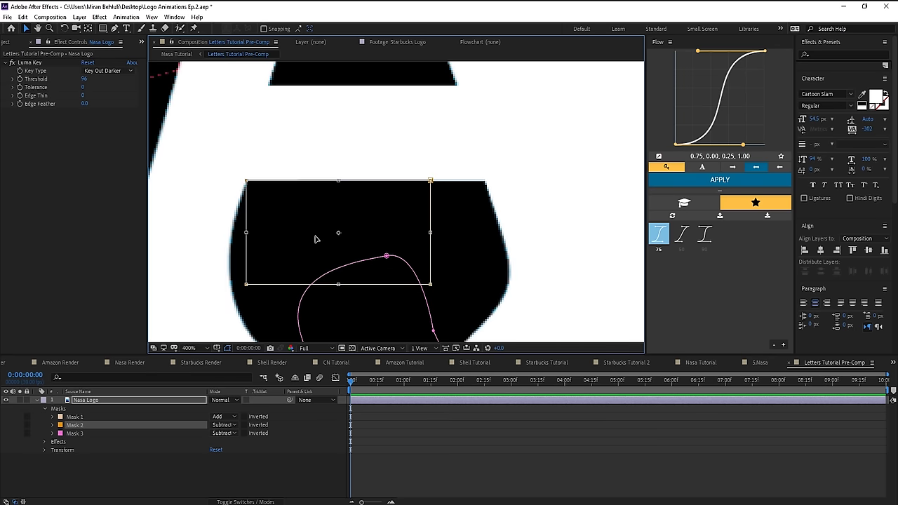
- Set the Luma Key threshold of the Nasa Logo layer to 106
left_click(180, 400)
scroll(370, 254, "down", 2)
mouse_move(86, 78)
left_mouse_down()
mouse_move(93, 84)
mouse_move(86, 80)
left_mouse_up()
key("period")
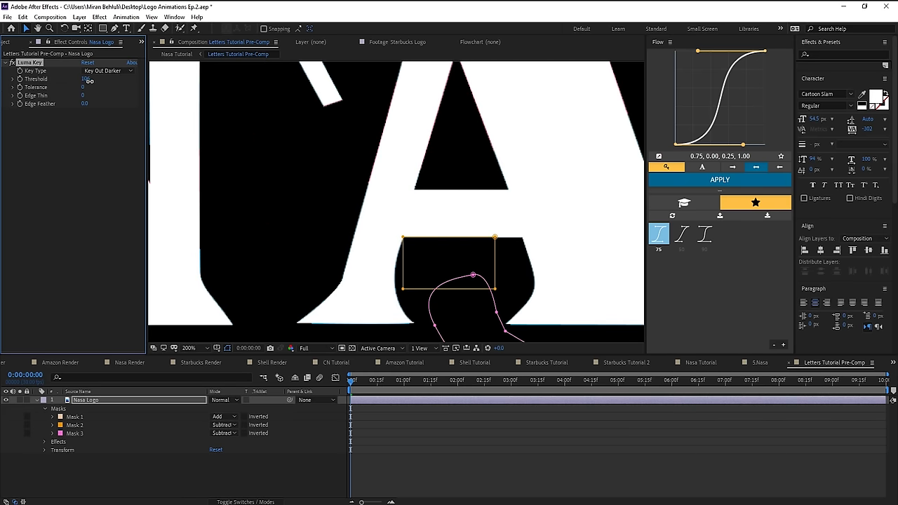
- Begin a curved Pen mask that follows the outer edge of the S down to the foot of the last A
left_click(353, 248)
mouse_move(617, 228)
left_mouse_down()
mouse_move(391, 197)
mouse_move(365, 250)
left_mouse_up()
key("g")
left_click_drag(328, 141, 343, 160)
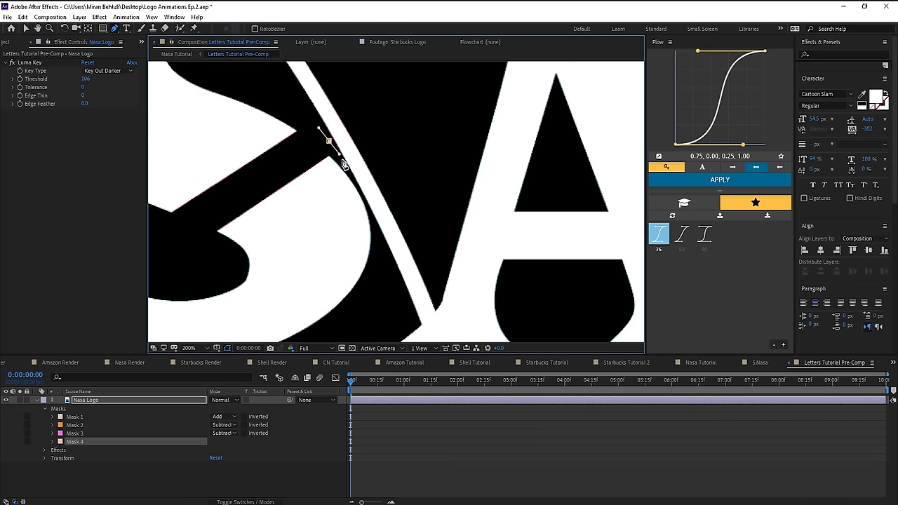
left_click_drag(373, 223, 381, 248)
left_click_drag(405, 331, 402, 288)
left_click(401, 284)
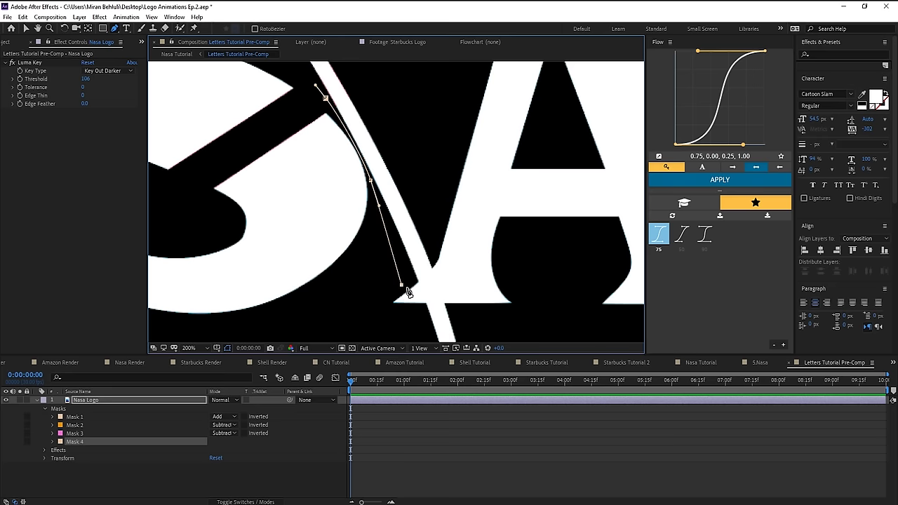
- Close the Pen mask around the last A and mask the leftover orbit line pieces and the dot around the other letters
scroll(438, 273, "down", 1)
left_click_drag(439, 136, 466, 180)
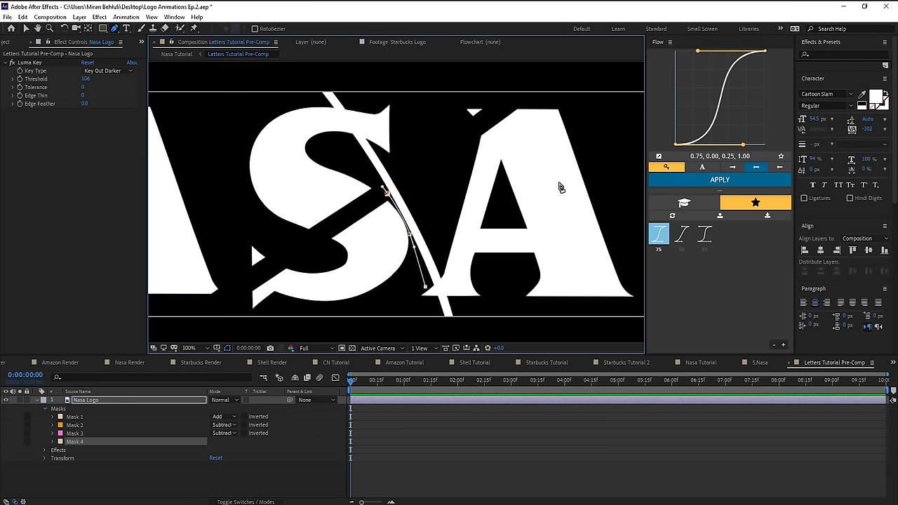
scroll(535, 179, "left", 8)
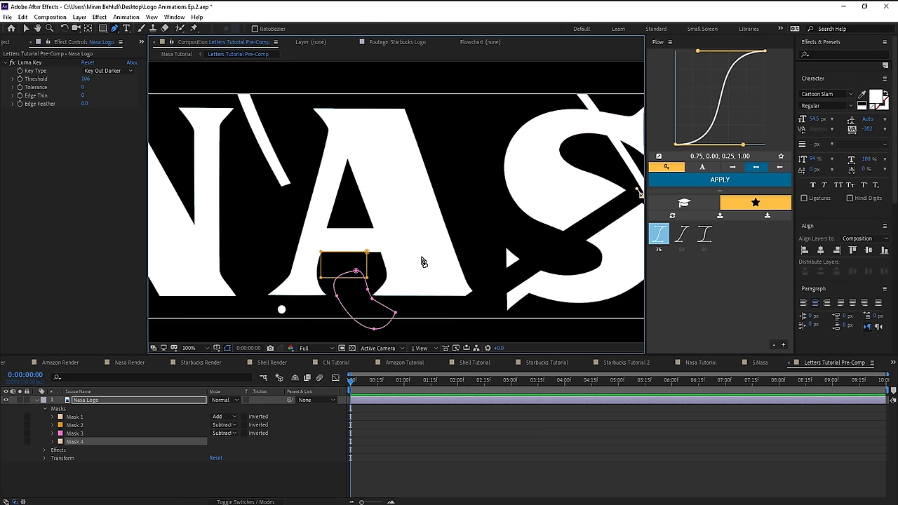
scroll(425, 254, "right", 6)
scroll(393, 260, "left", 3)
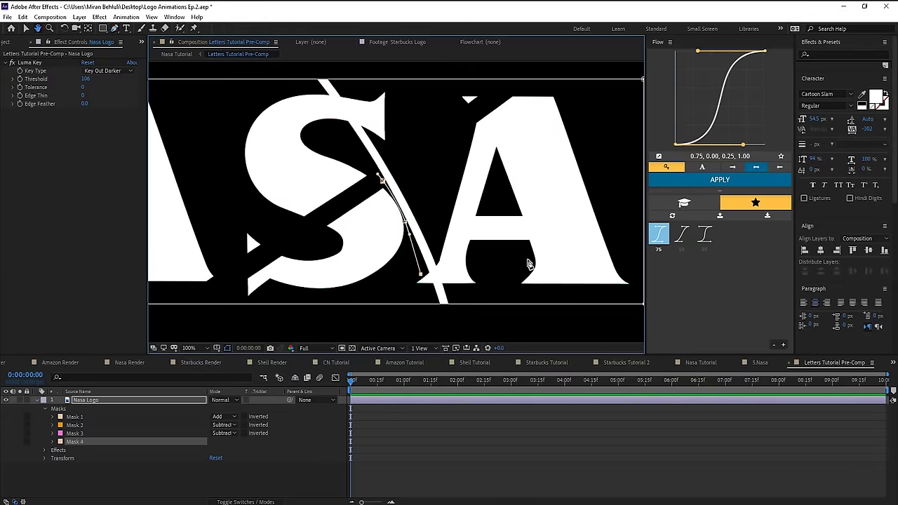
key("comma")
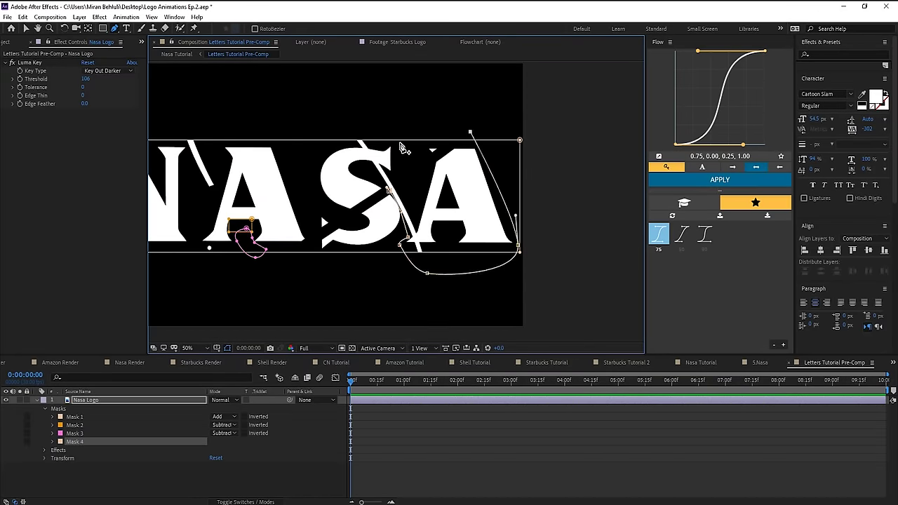
scroll(336, 140, "up", 4)
left_click_drag(339, 127, 308, 112)
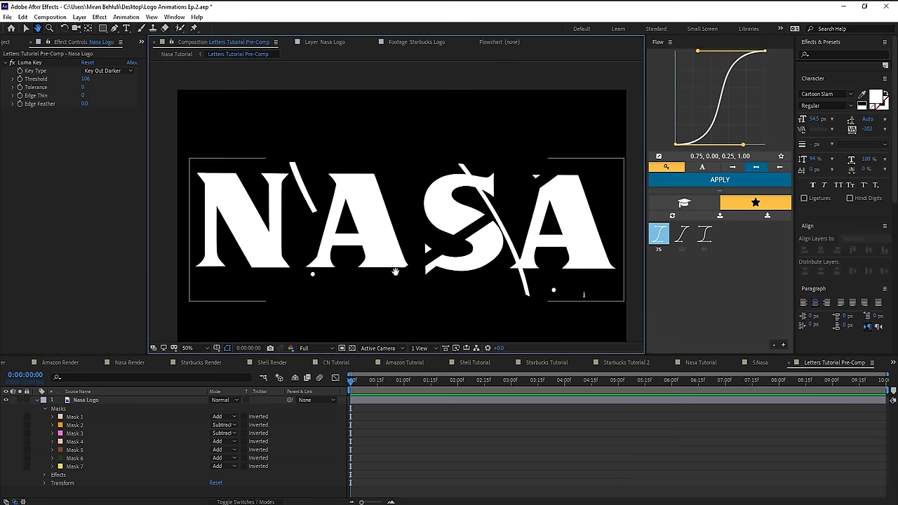
- Set Mask 4 through Mask 7 of the Nasa Logo layer to Subtract
key("v")
left_click(94, 466)
left_click(97, 442, "shift")
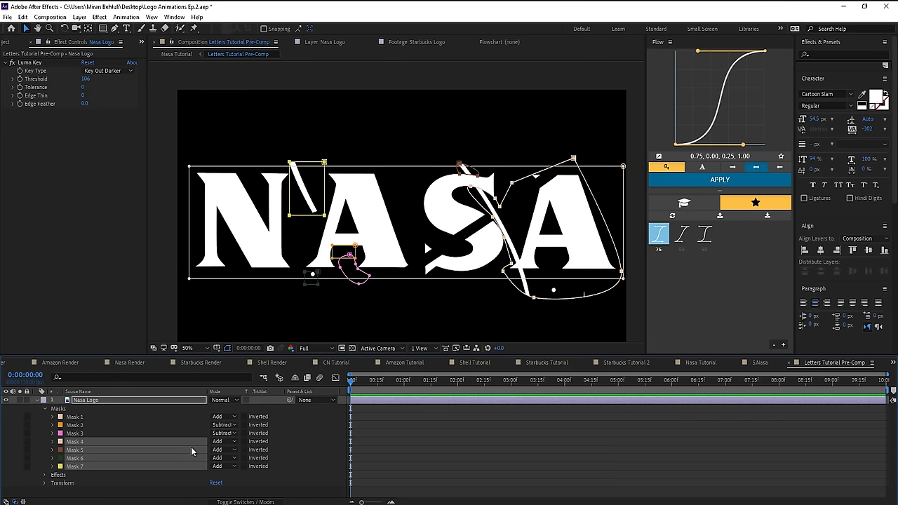
left_click(223, 449)
left_click(230, 394)
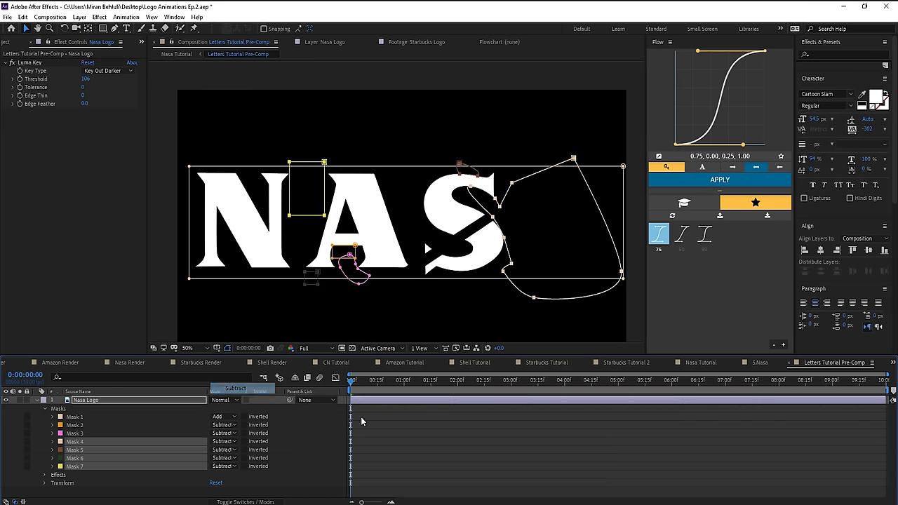
- Rename the Nasa Logo layer as Nas
left_click(129, 402)
key("Return")
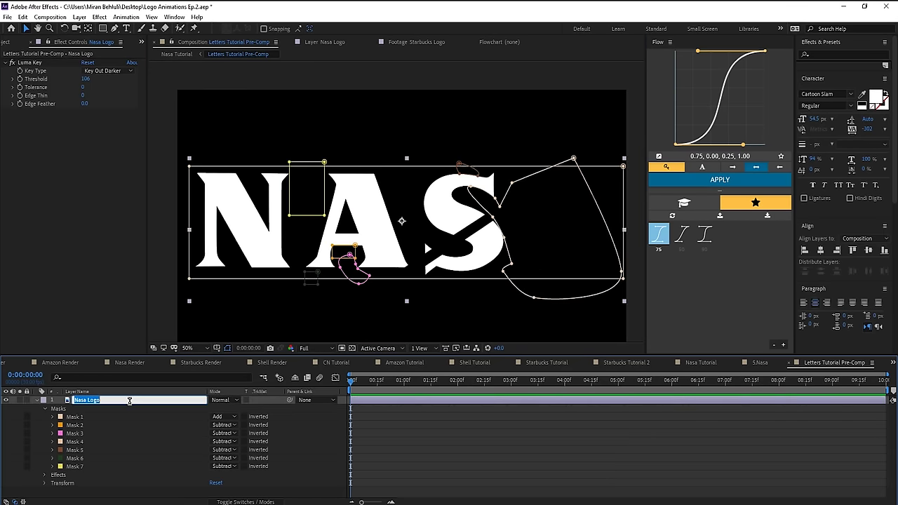
type("Nas")
key("Return")
- Duplicate the Nas layer and rename the copy as A
key("ctrl+d")
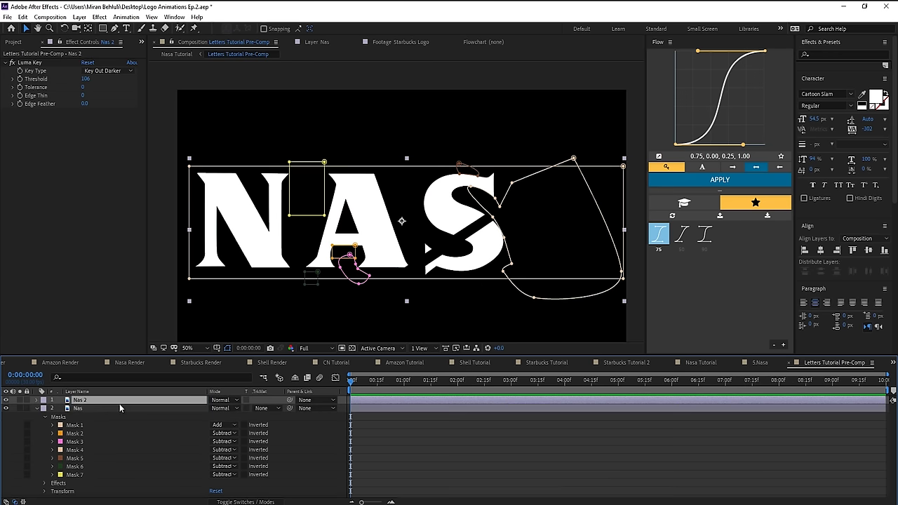
key("Return")
type("A")
key("Return")
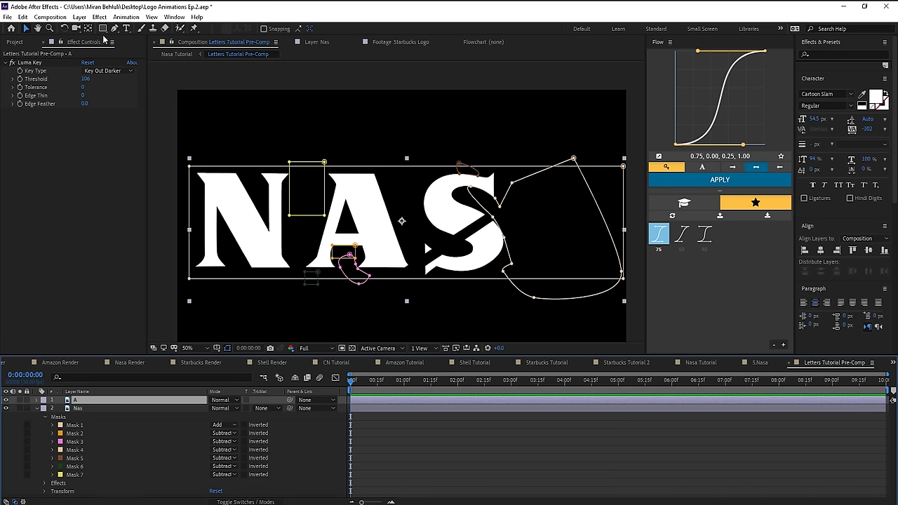
- Draw a rectangular mask around the first A on the A layer and set it to Intersect
key("q")
mouse_move(407, 156)
left_mouse_down()
mouse_move(391, 210)
mouse_move(343, 284)
mouse_move(299, 288)
left_mouse_up()
key("v")
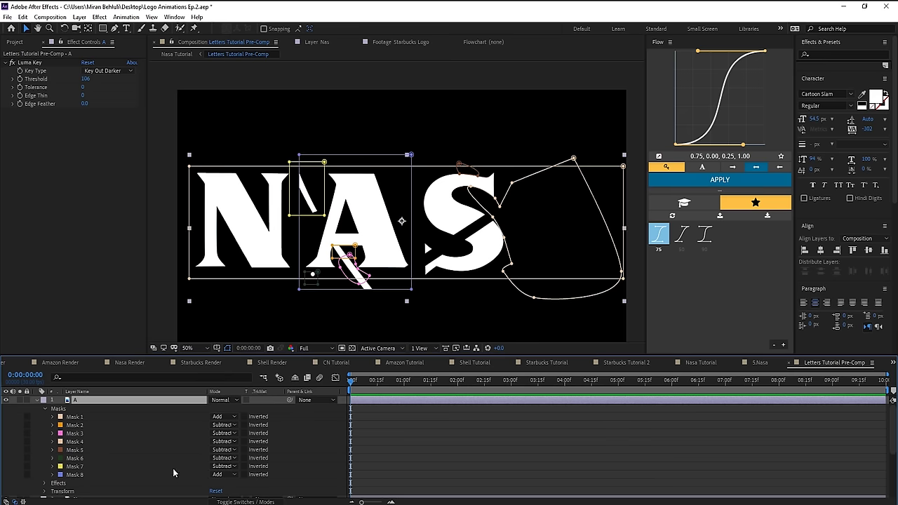
left_click(225, 474)
left_click(239, 432)
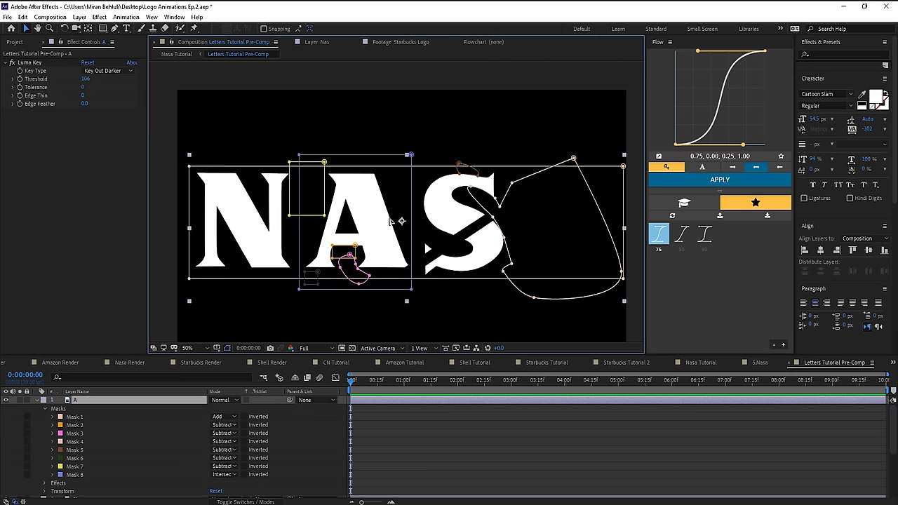
- Move the A layer into the last letter's place after the S and collapse the properties of both layers
left_click_drag(368, 225, 570, 224)
key("Left")
key("Left")
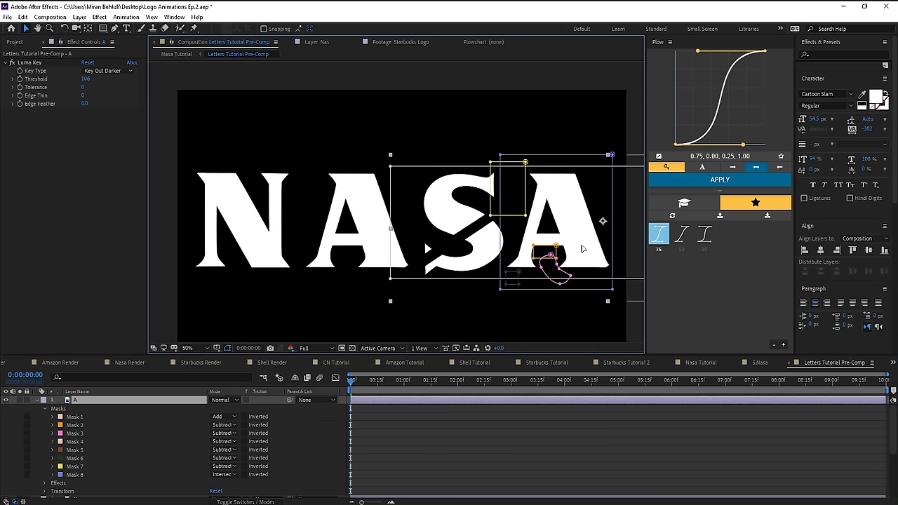
left_click(460, 463)
left_click(37, 400)
left_click(84, 458)
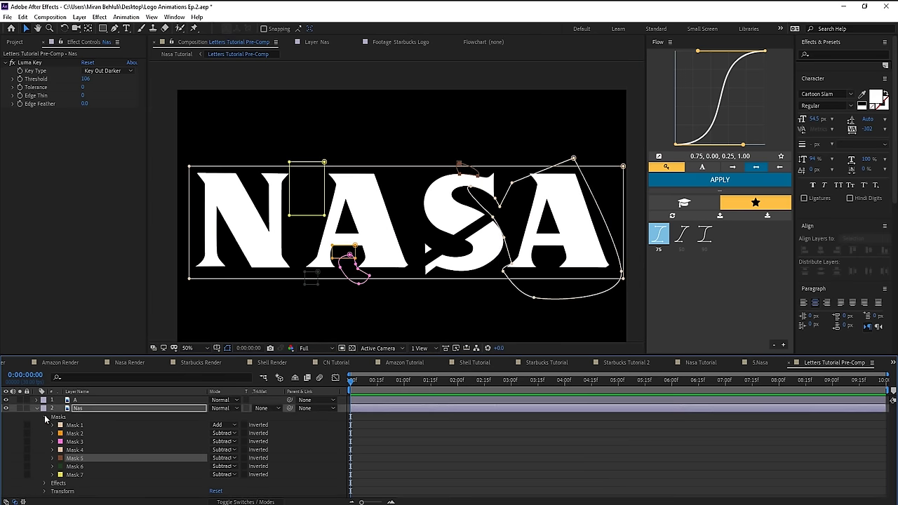
left_click(36, 408)
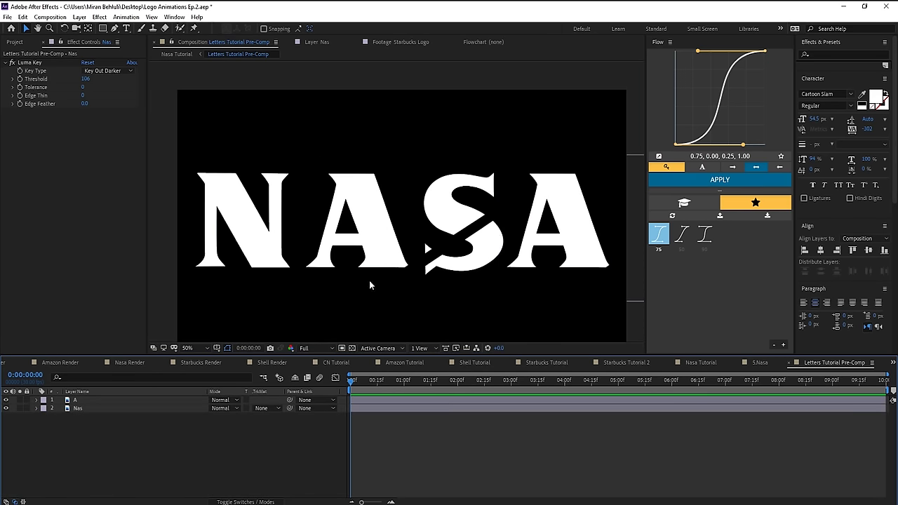
- Create a white 1920 x 1080 px solid named S Gap Fill
right_click(161, 455)
mouse_move(187, 347)
left_click(326, 372)
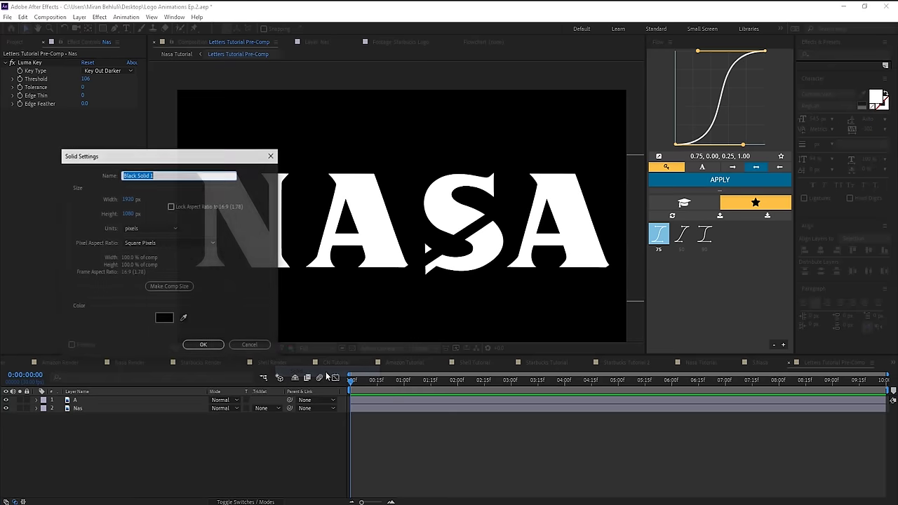
type("S G")
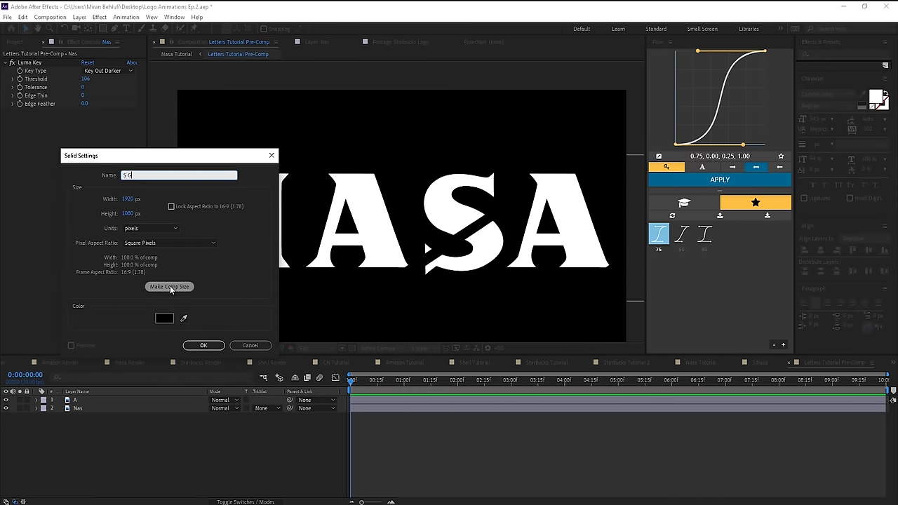
type("ap Fill")
left_click(164, 318)
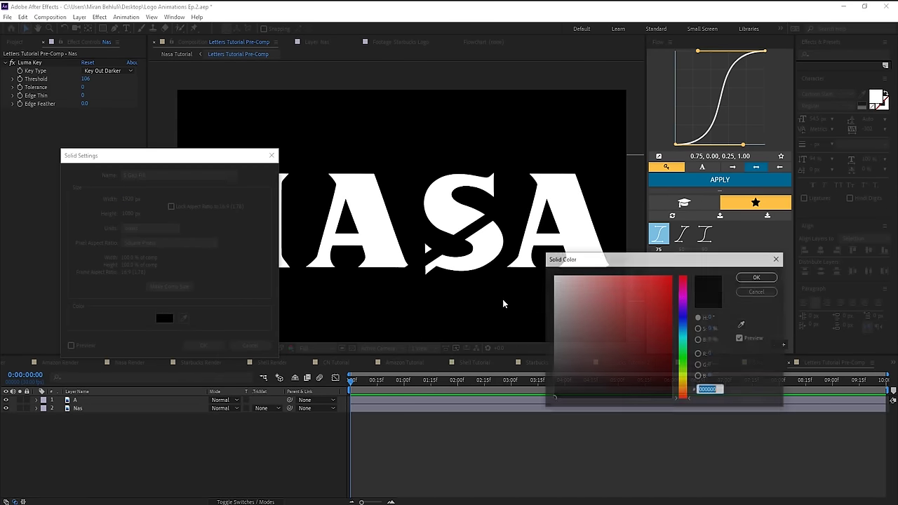
key("Return")
key("Return")
- Hide the S Gap Fill solid, draw a rectangular mask over the S's lower tail and reshape it to span the broken pieces
left_click(6, 400)
scroll(442, 250, "up", 3)
left_click_drag(347, 259, 321, 181)
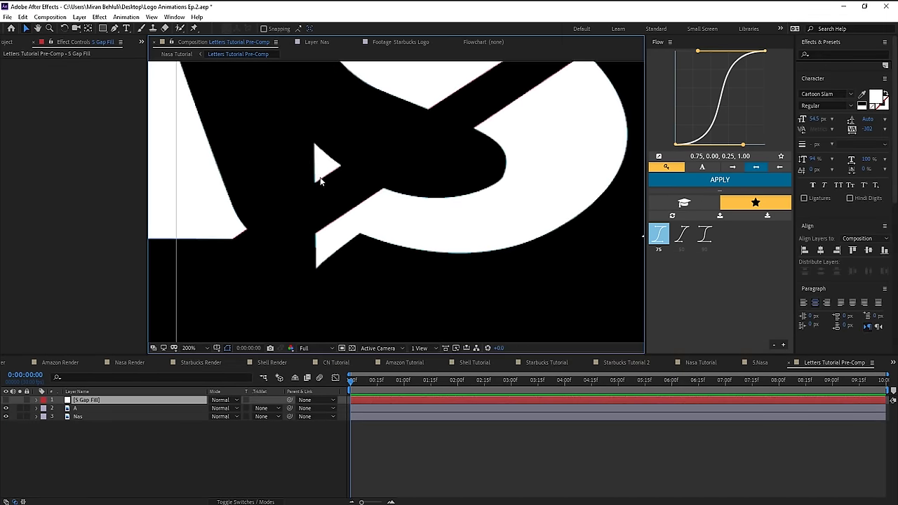
key("q")
left_click_drag(315, 144, 344, 270)
key("v")
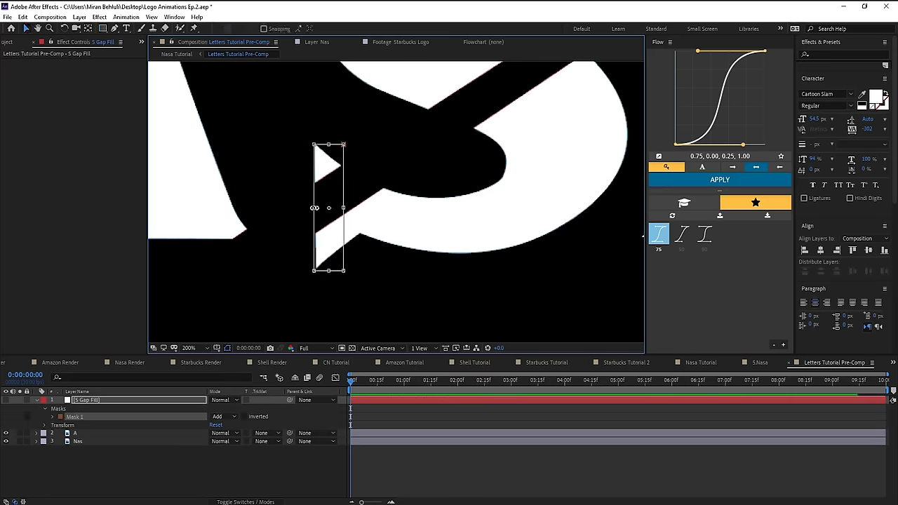
left_click(317, 209)
left_click_drag(344, 271, 365, 227)
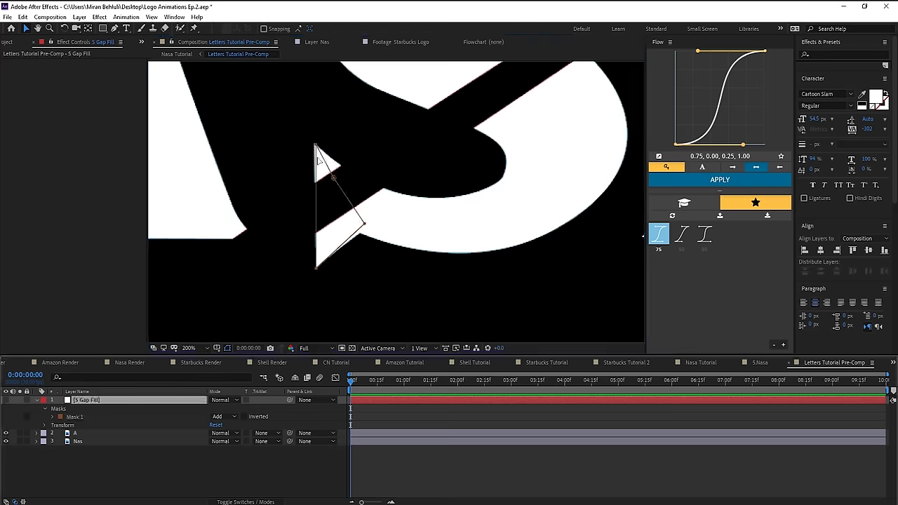
- Draw a closed curved Pen mask on S Gap Fill along the S's lower inner curve and make the solid visible again
key("g")
left_click(424, 202)
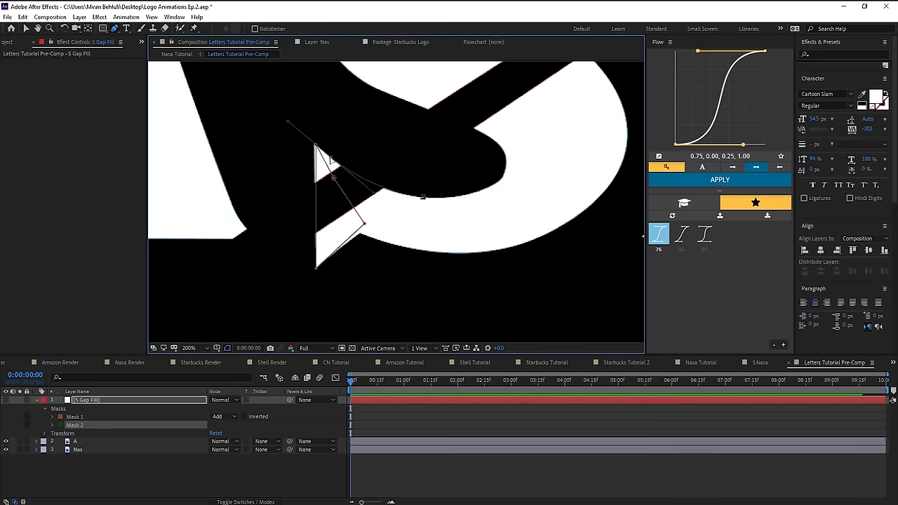
left_click(331, 157, "alt")
left_click_drag(387, 227, 459, 225)
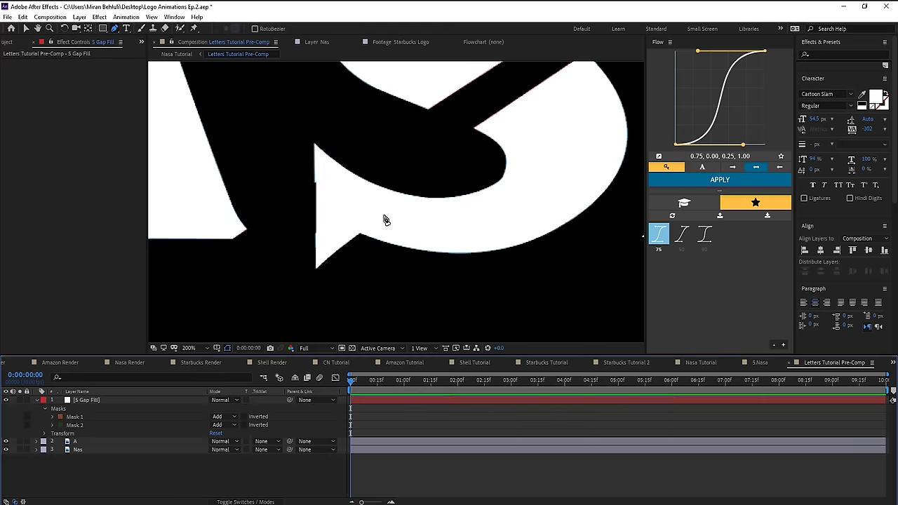
key("comma")
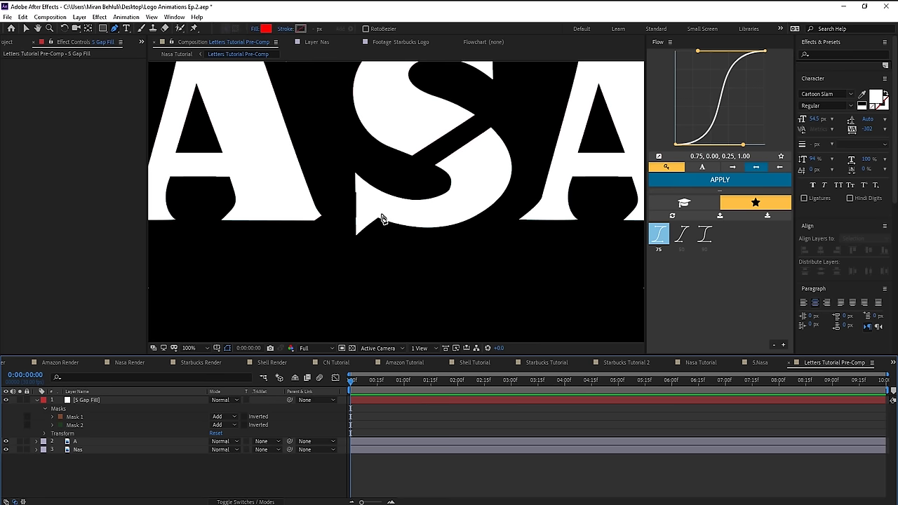
- Align the vertical edge and corner points of the S Gap Fill mask with the tail edge of the S
key("v")
left_click(322, 236)
scroll(323, 237, "up", 2)
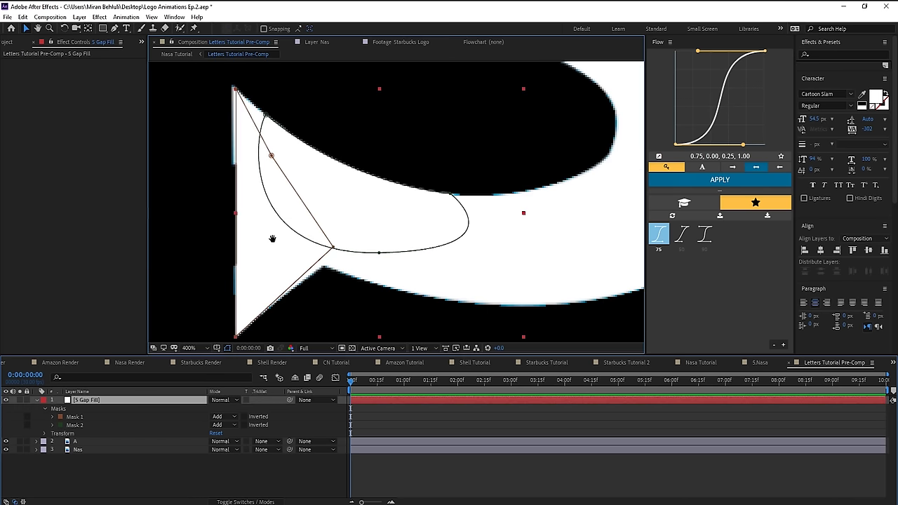
left_click_drag(272, 238, 289, 212)
left_click(290, 209)
left_click(289, 211)
left_click_drag(291, 337, 290, 330)
left_click_drag(289, 324, 289, 328)
left_click(323, 468)
- Fill the diagonal cut through the middle of the S with the S Gap Fill solid and collapse its properties
scroll(534, 228, "down", 3)
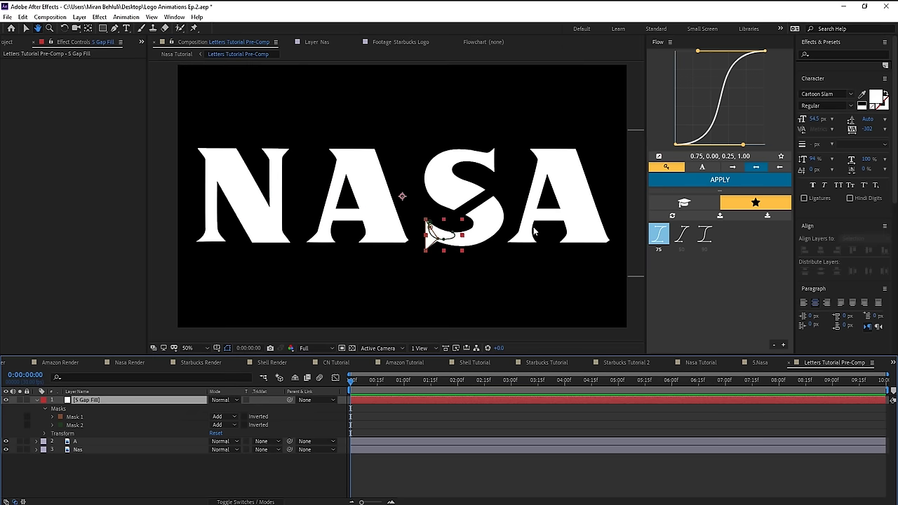
scroll(494, 192, "up", 1)
left_click_drag(551, 222, 418, 249)
scroll(332, 223, "up", 1)
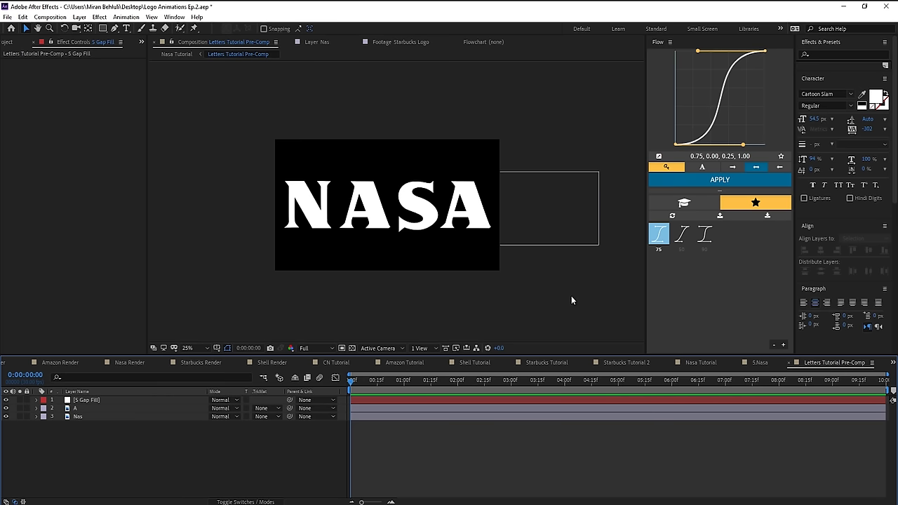
- Return to the Nasa Tutorial composition and select the Letters Tutorial Pre-Comp layer
left_click(708, 364)
left_click(364, 227)
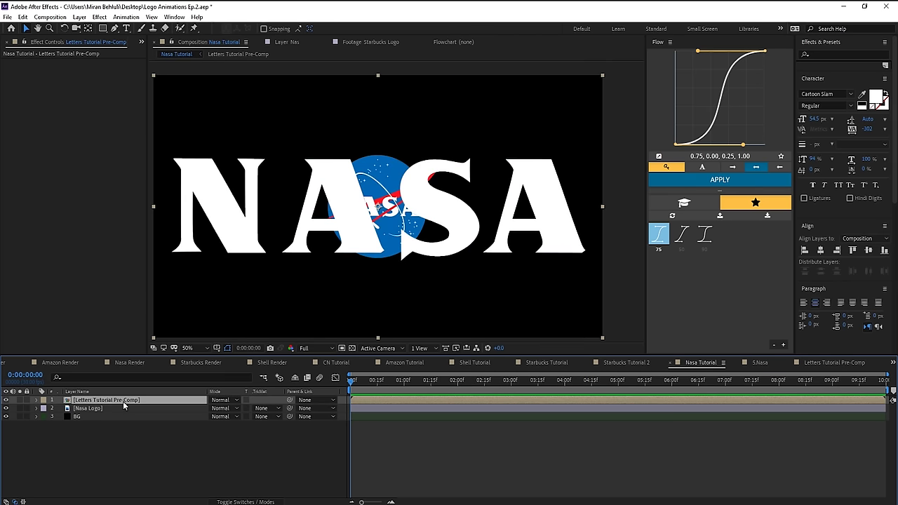
- Scale the Letters Tutorial Pre-Comp layer to 20.6% to match the logo's lettering and hide the layer
key("s")
left_click_drag(239, 407, 213, 416)
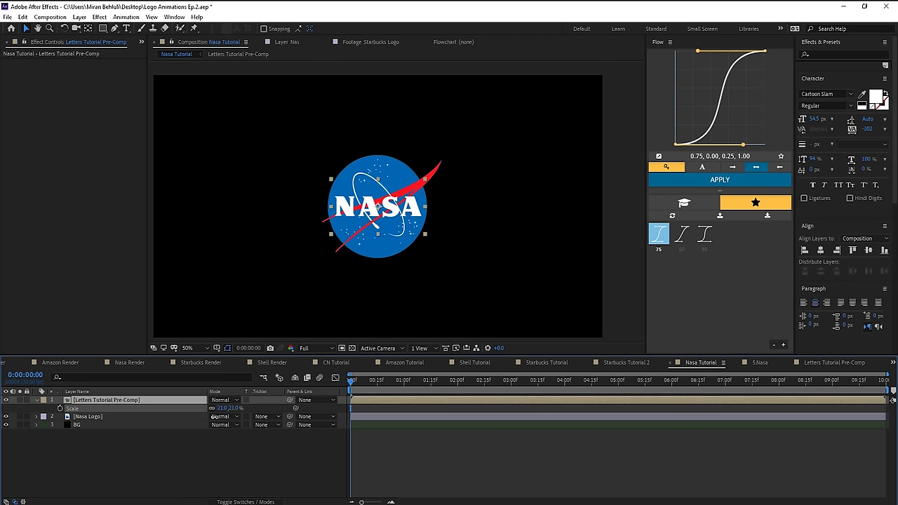
scroll(371, 271, "up", 4)
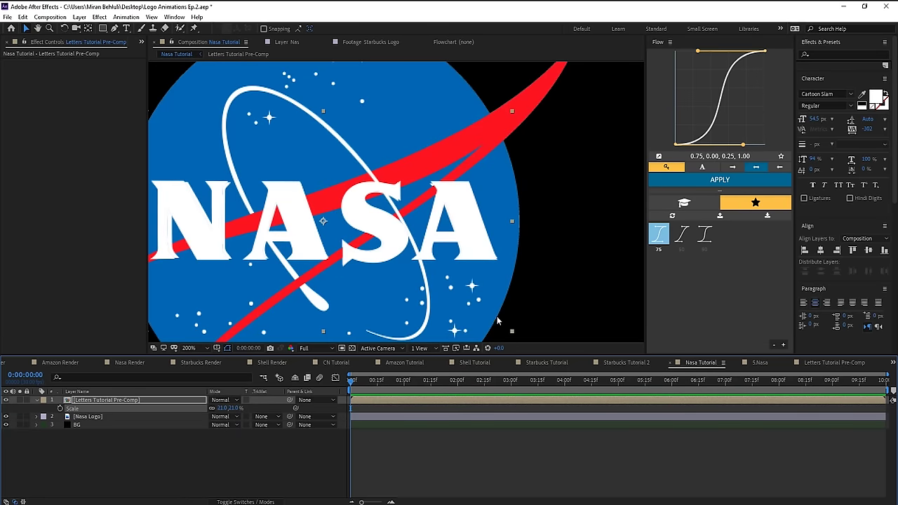
scroll(496, 320, "down", 2)
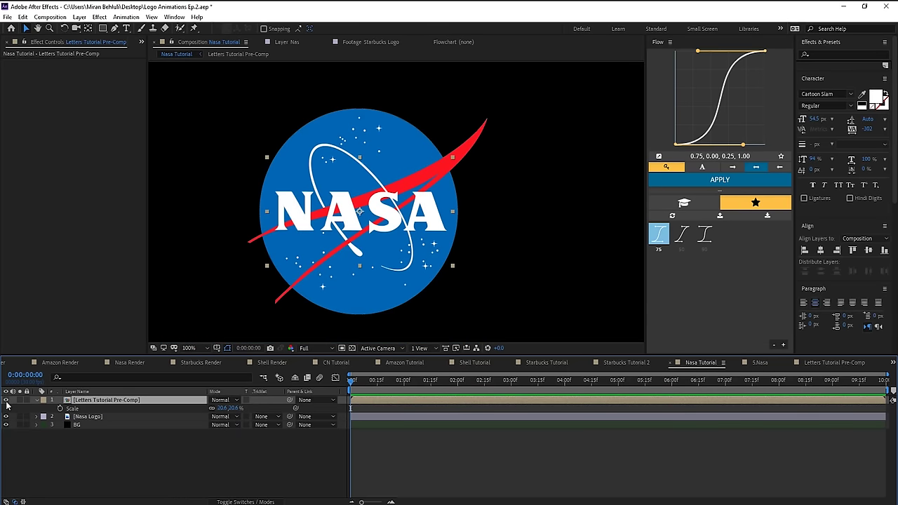
left_click(86, 417)
left_click(140, 445)
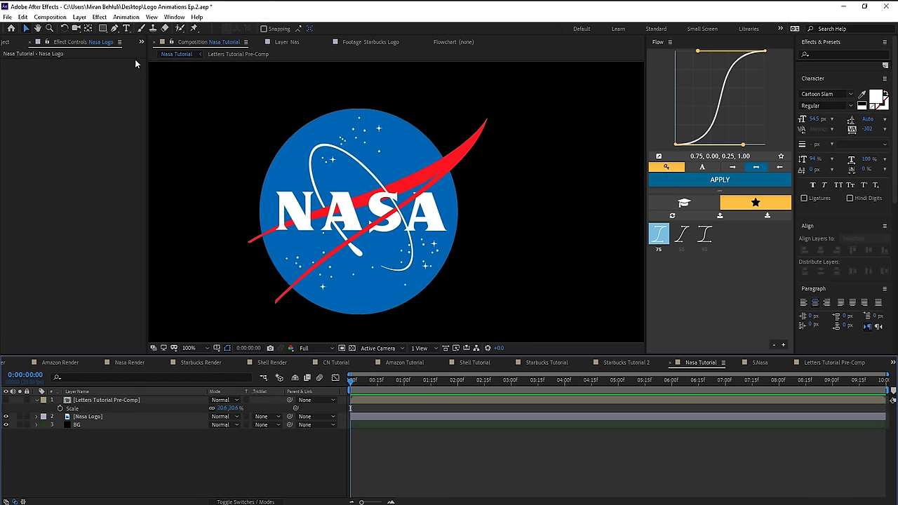
- Create a new comp-size solid in the red sampled from the logo's swoosh and hide it
left_click(79, 17)
mouse_move(99, 26)
left_click(252, 38)
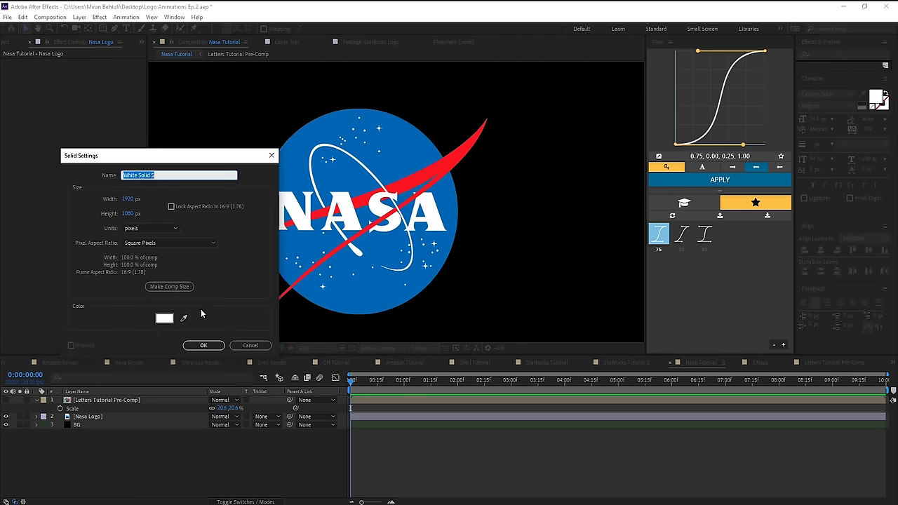
left_click(184, 318)
left_click(202, 346)
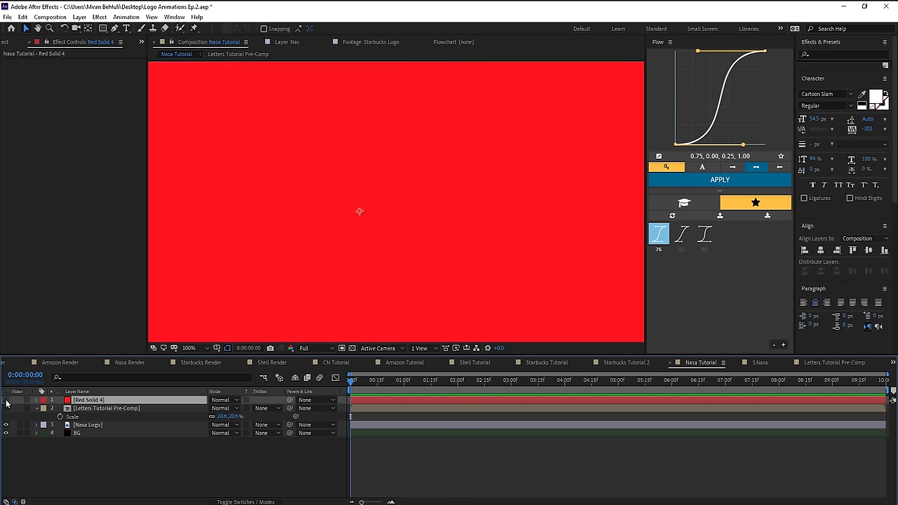
left_click(6, 400)
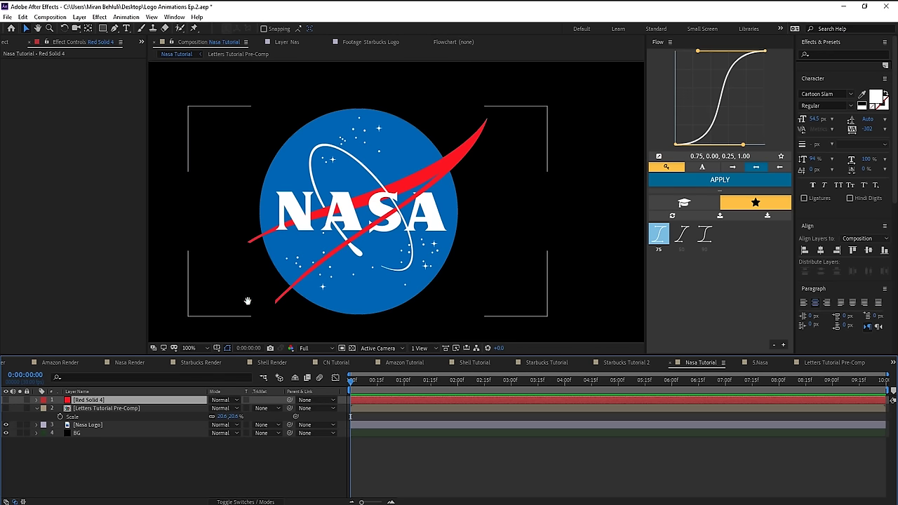
- Draw a closed curved Pen mask on the red solid, tracing the outline of the logo's forked red swoosh
scroll(368, 268, "up", 2)
left_click_drag(374, 287, 364, 146)
scroll(275, 276, "up", 1)
left_click_drag(336, 265, 470, 251)
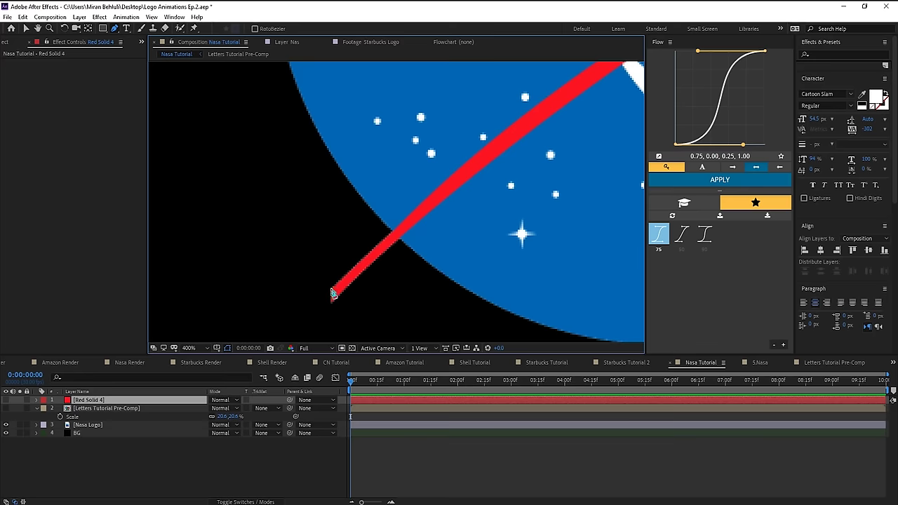
left_click(330, 290)
scroll(331, 290, "down", 1)
left_click(445, 164)
left_click(598, 181)
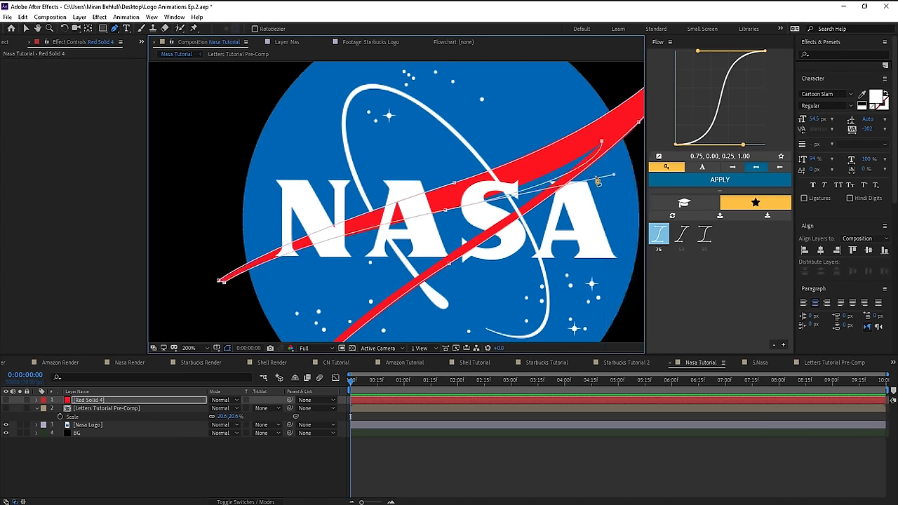
- Refine the swoosh mask's point and curve handles at the inner notch where the two red stripes meet
key("v")
left_click_drag(403, 247, 477, 244)
left_click_drag(499, 174, 489, 226)
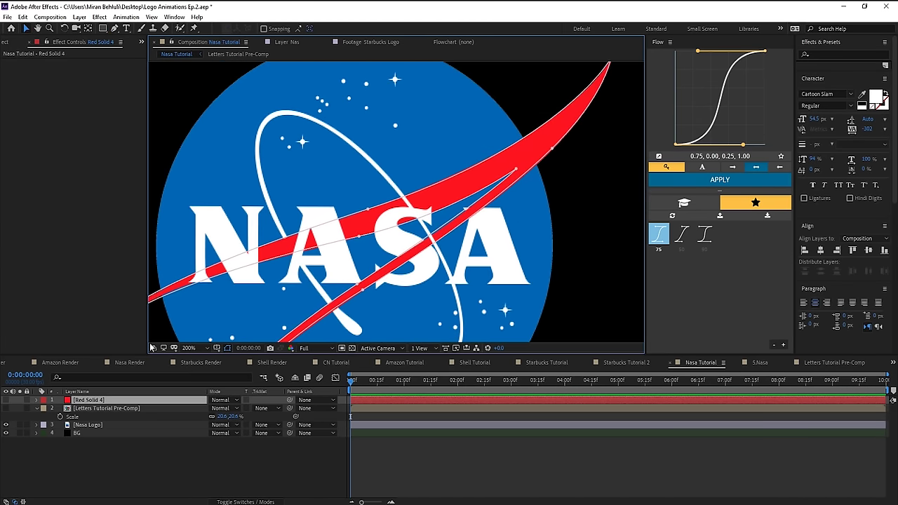
scroll(506, 274, "up", 3)
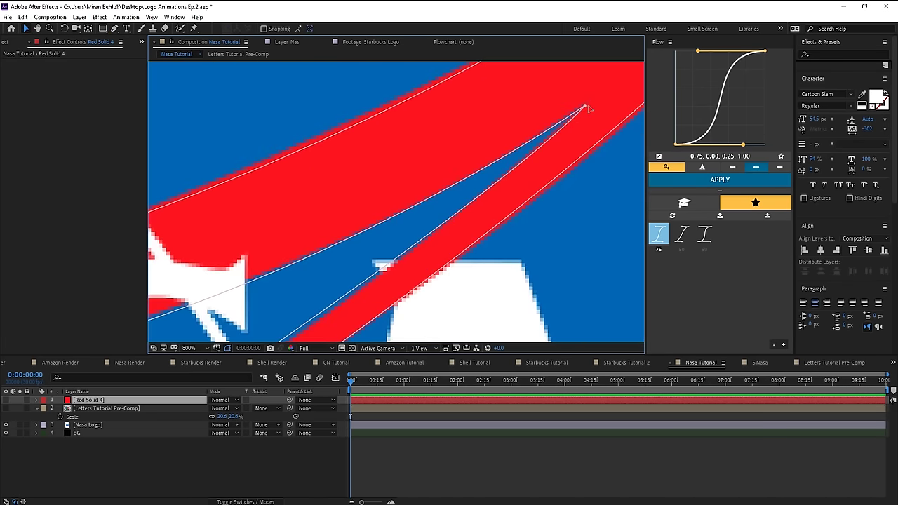
scroll(581, 105, "down", 4)
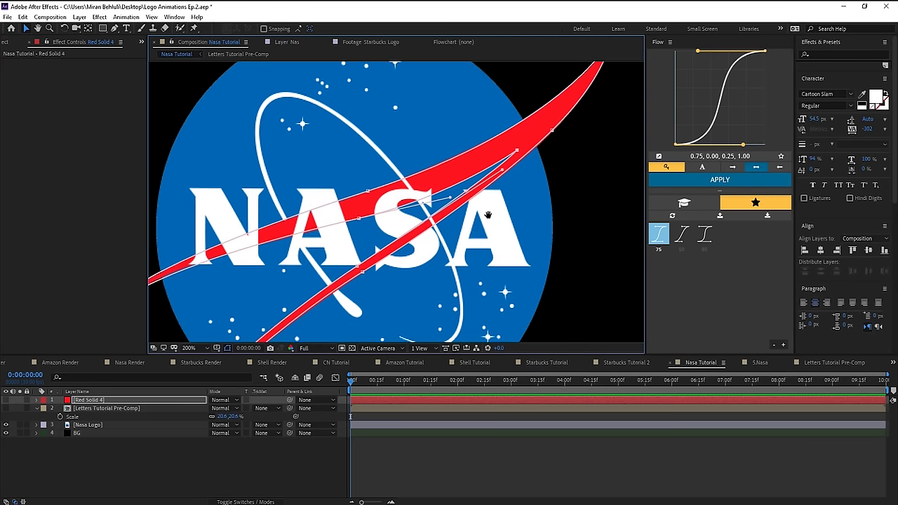
- Make the masked red solid visible and check its fit over the logo's swoosh
left_click(6, 400)
left_click_drag(320, 218, 422, 171)
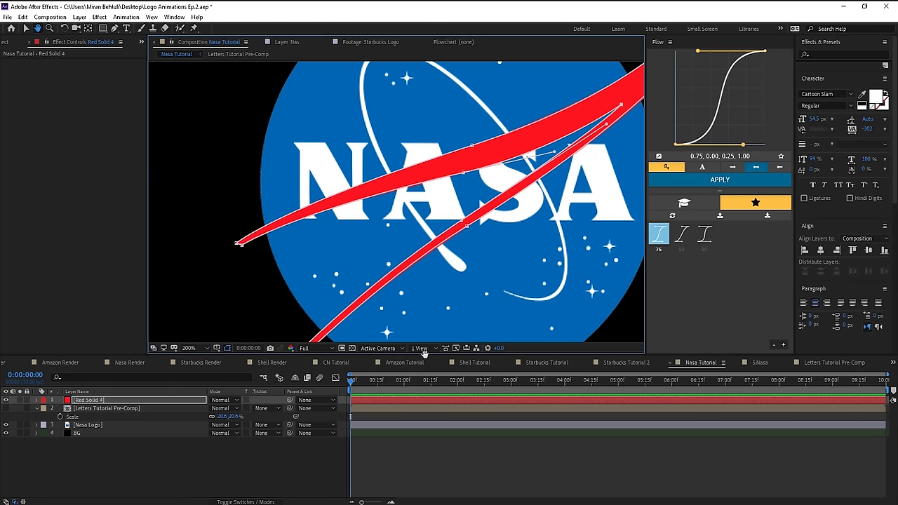
left_click(429, 455)
scroll(501, 193, "down", 1)
left_click_drag(503, 191, 434, 221)
left_click(445, 186)
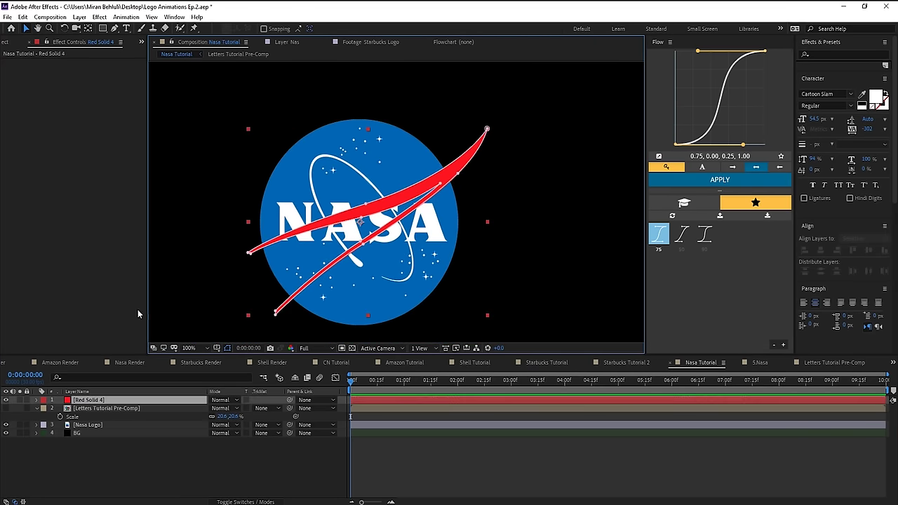
- Rename the masked red solid Rocket and hide it
key("Return")
type("Rocket")
key("Return")
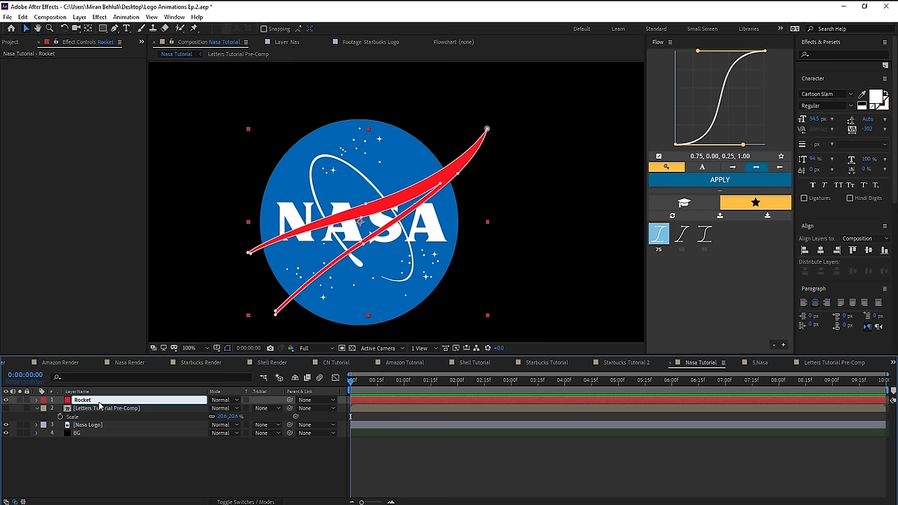
left_click(6, 399)
left_click(27, 466)
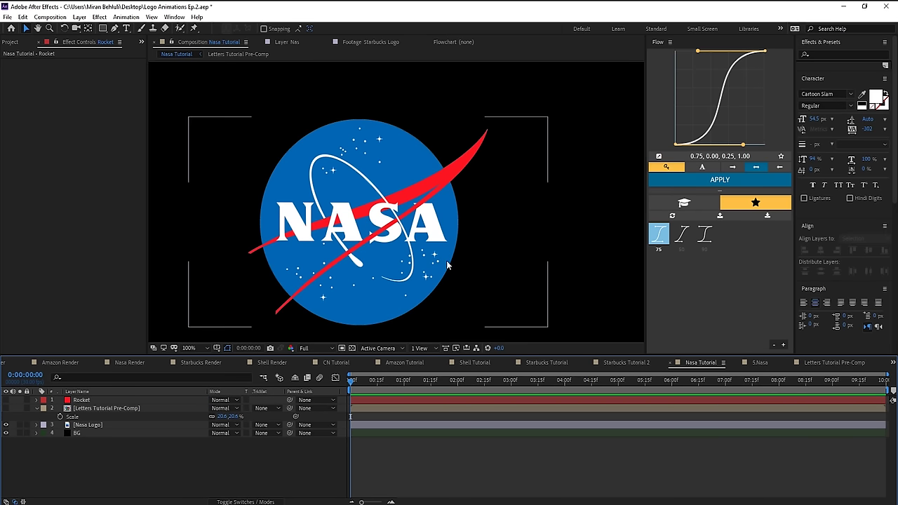
- Examine the round and four-pointed stars in the lower part of the logo
scroll(447, 263, "up", 1)
left_click_drag(447, 264, 425, 138)
left_click_drag(325, 251, 423, 233)
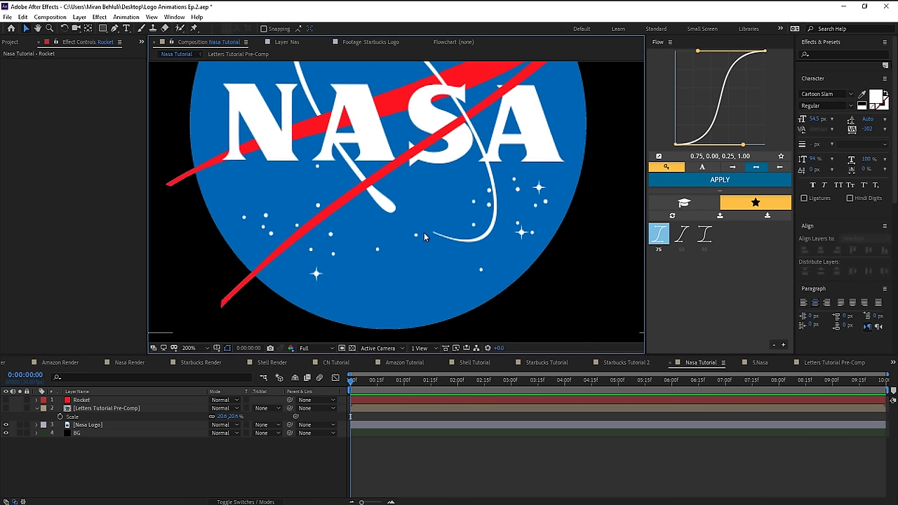
scroll(533, 189, "up", 2)
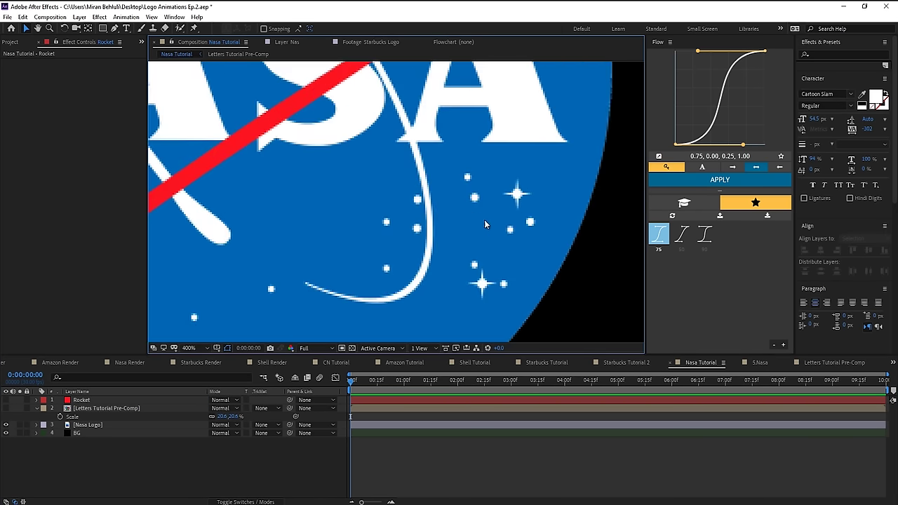
left_click_drag(484, 222, 350, 180)
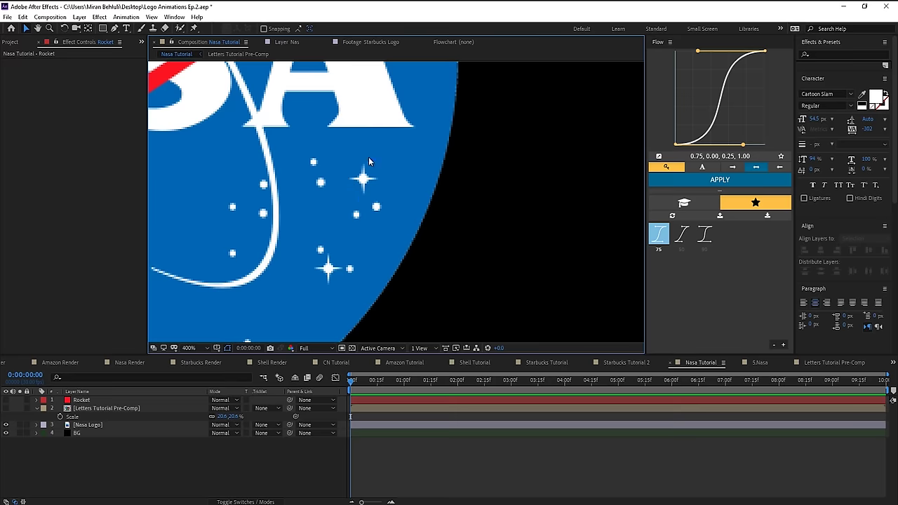
scroll(363, 203, "down", 4)
scroll(363, 203, "up", 4)
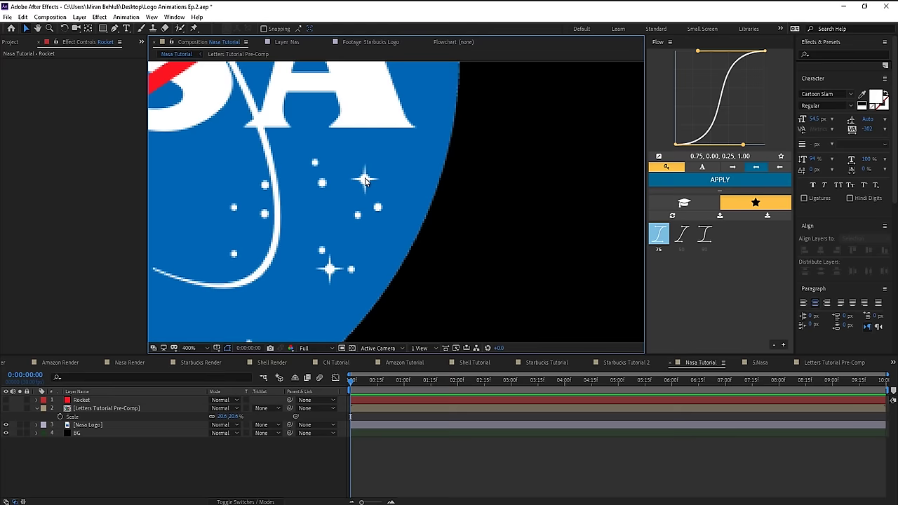
left_click(87, 29)
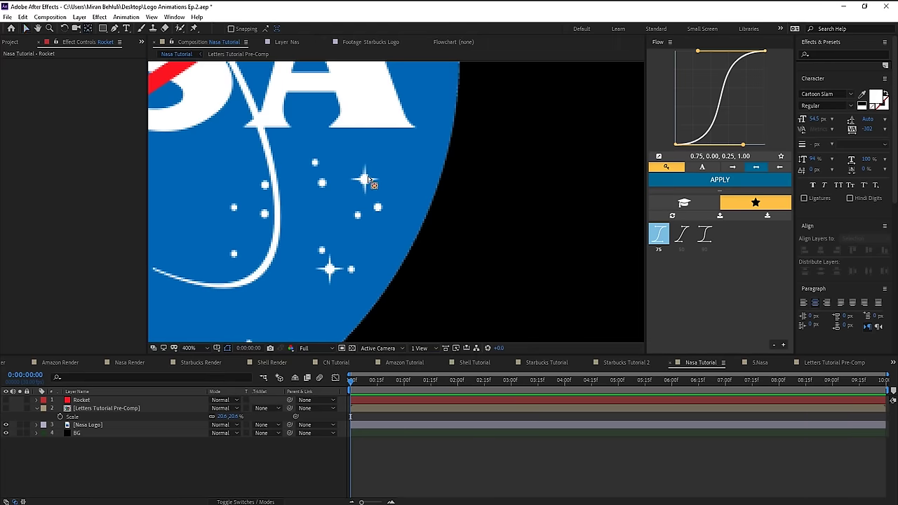
scroll(462, 239, "down", 2)
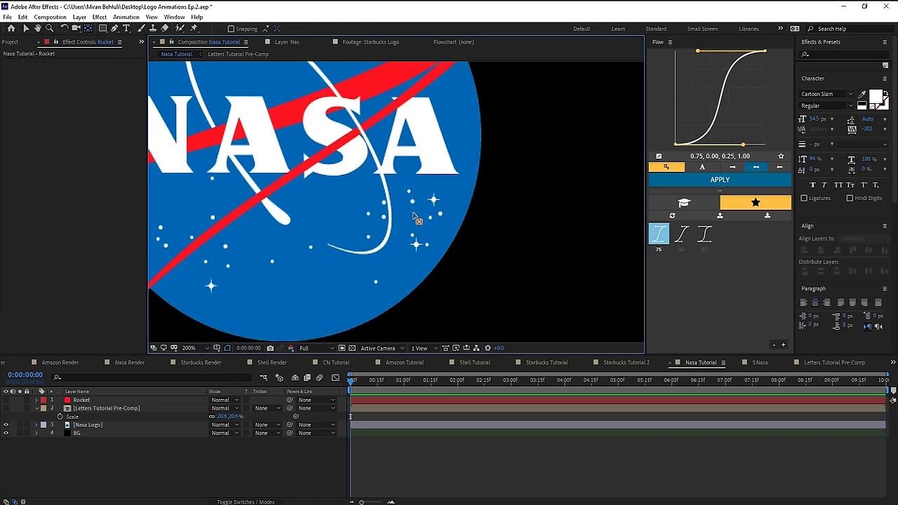
key("v")
- Duplicate the Nasa Logo layer and rename the copy Circle Stars
left_click(88, 425)
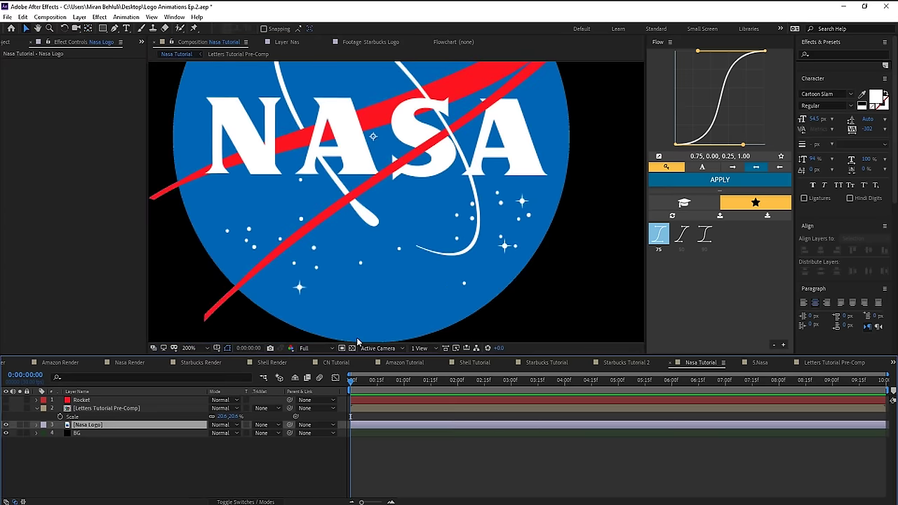
key("ctrl+d")
key("Return")
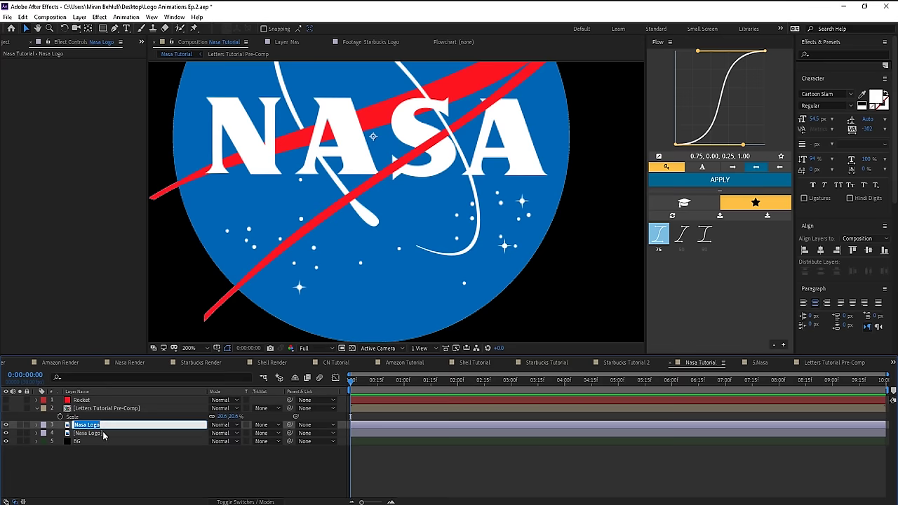
type("Circle Stars")
key("Return")
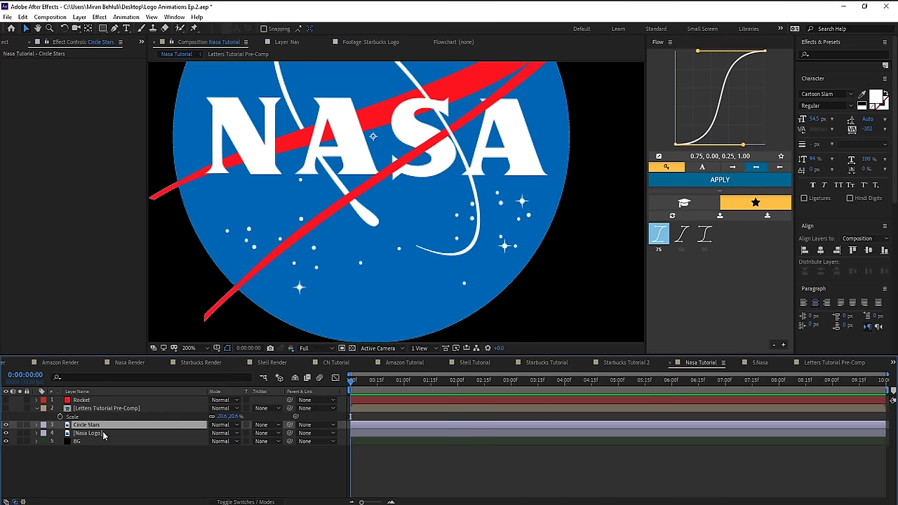
- Draw separate masks around all the round stars on the Circle Stars layer and solo it
key("q")
mouse_move(357, 258)
left_mouse_down()
mouse_move(363, 268)
mouse_move(405, 253)
left_mouse_up()
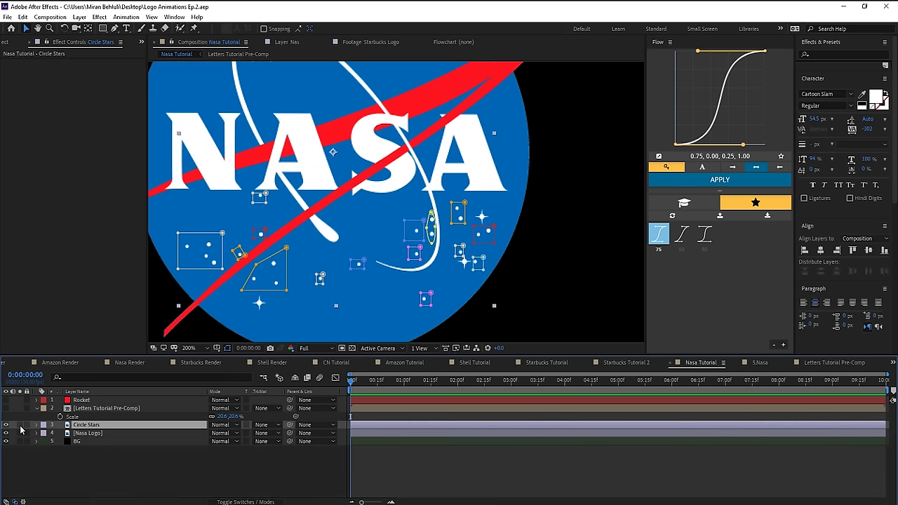
left_click(20, 424)
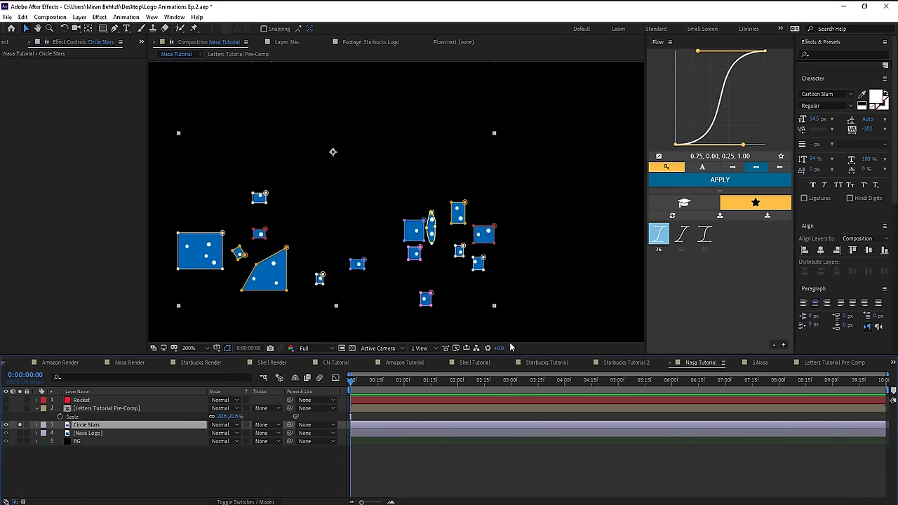
scroll(448, 314, "down", 1)
left_click_drag(426, 186, 421, 245)
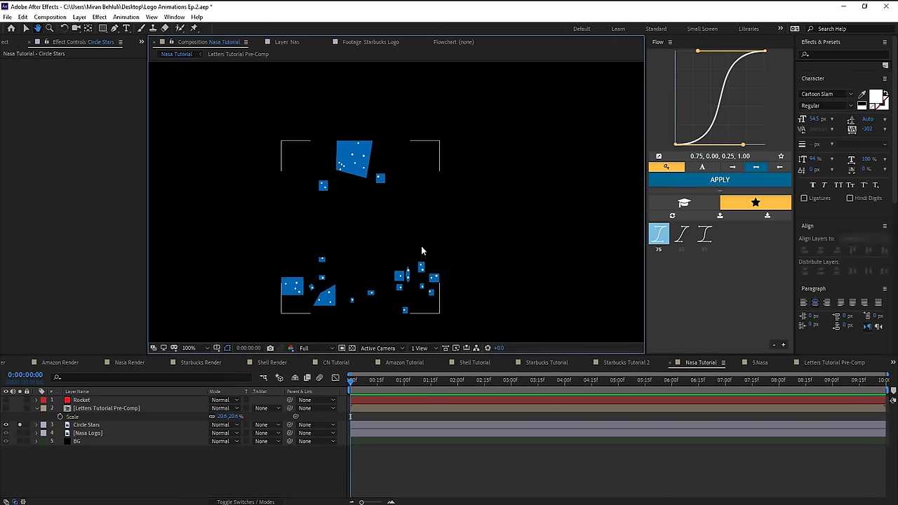
left_click(347, 309)
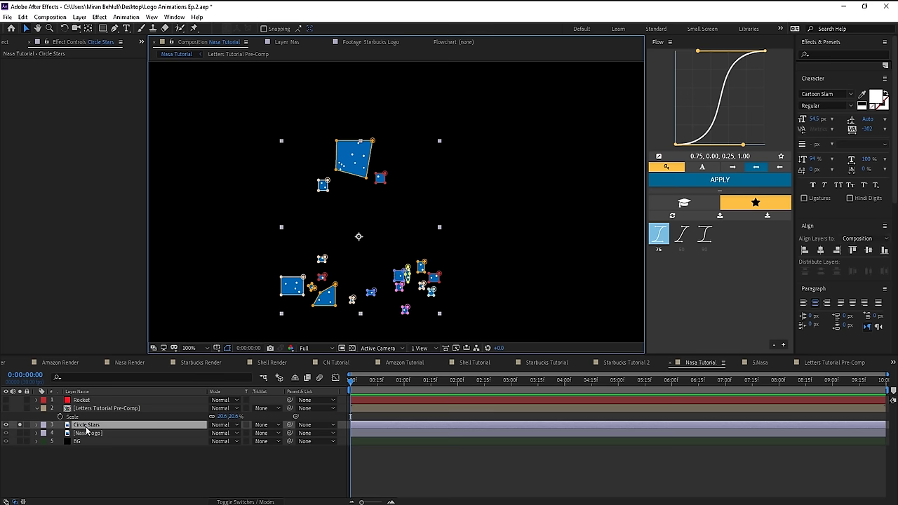
- Apply Color Key to Circle Stars, keying out the logo's blue with a color tolerance of 35
scroll(402, 296, "up", 3)
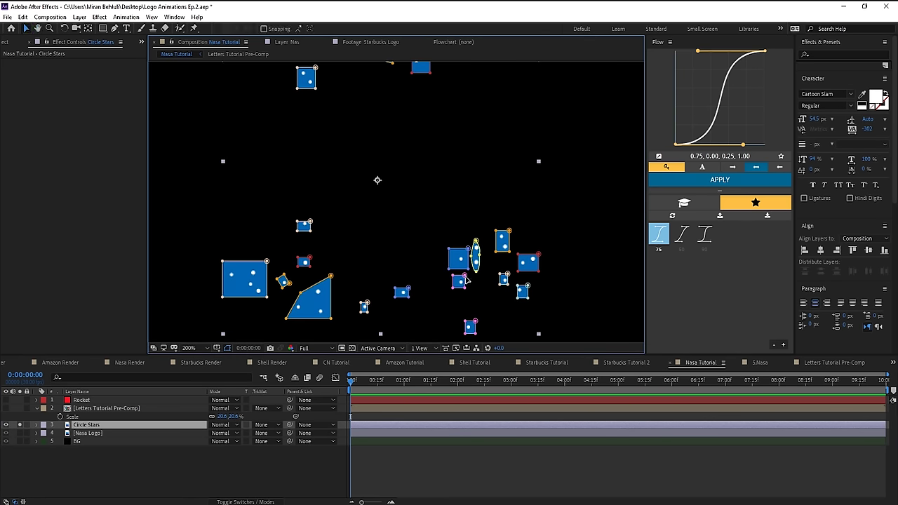
key("ctrl+space")
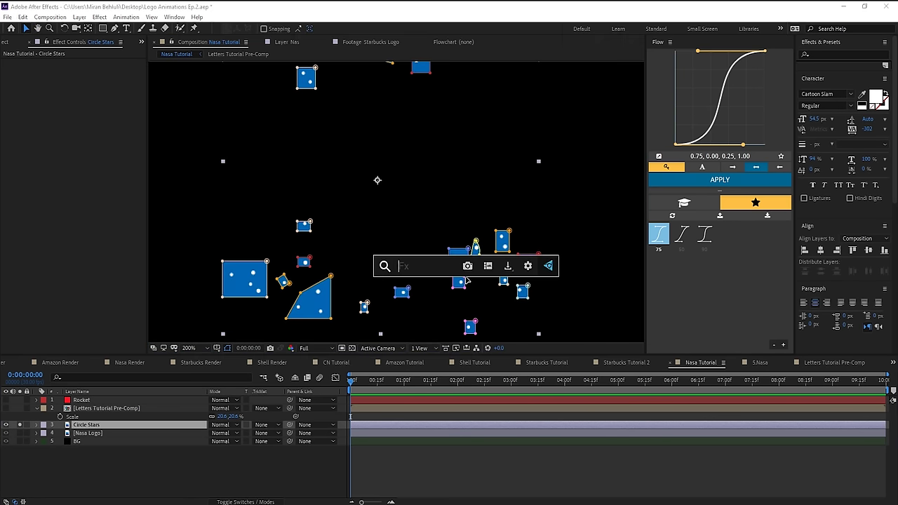
type("color key")
key("Return")
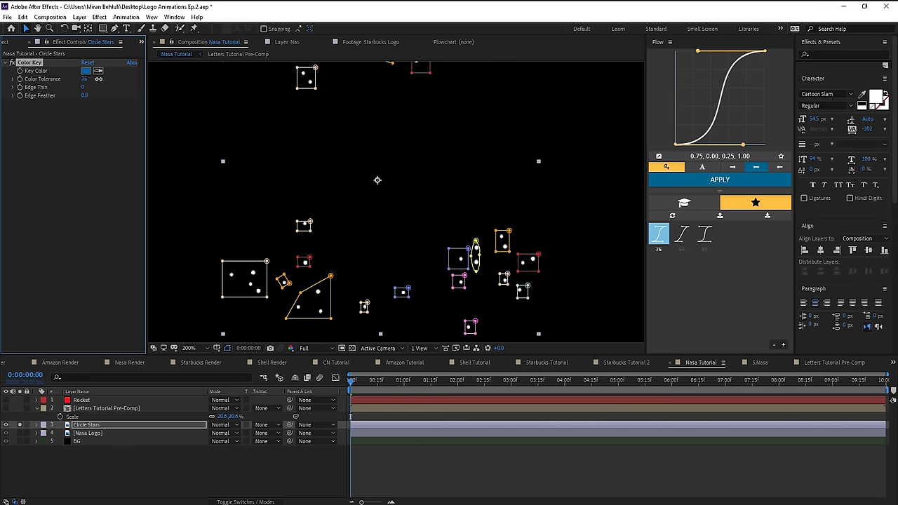
- Apply a Fill effect to Circle Stars, set its color to white and deselect the layer
key("ctrl+space")
type("fill")
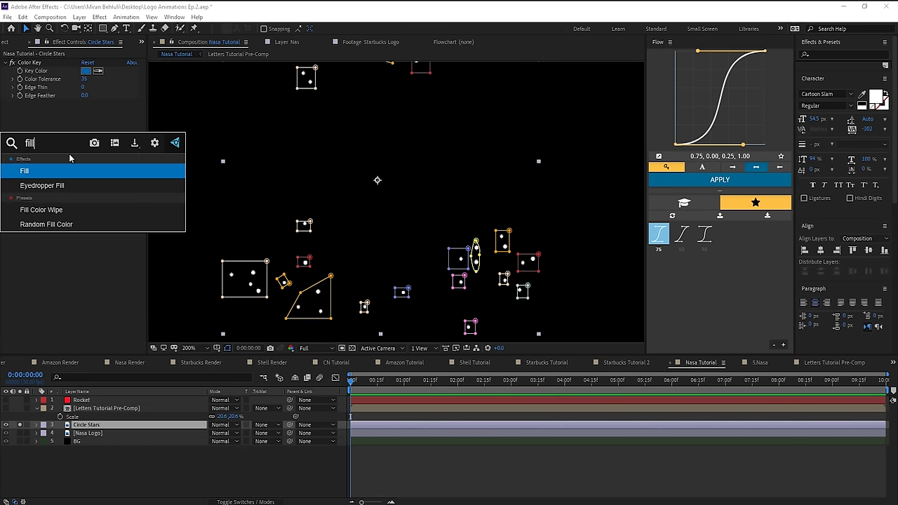
key("Return")
left_click(85, 128)
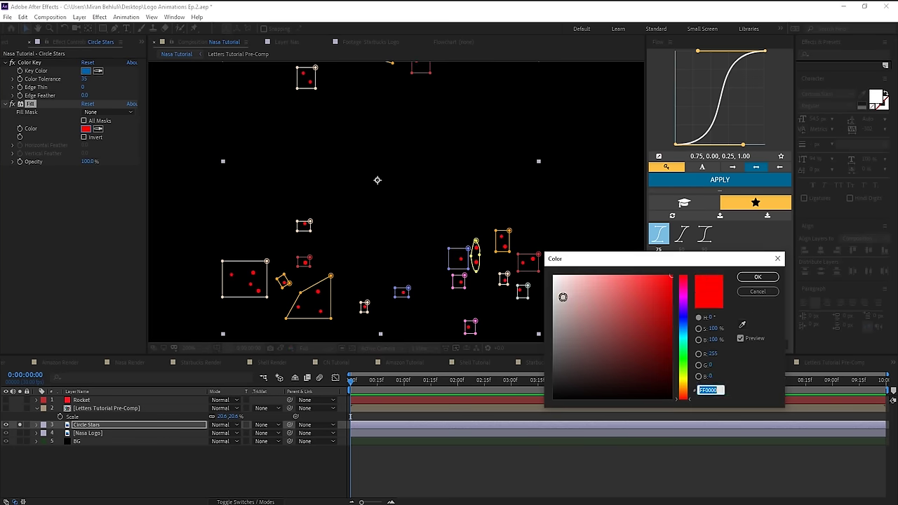
left_click(756, 278)
key("F2")
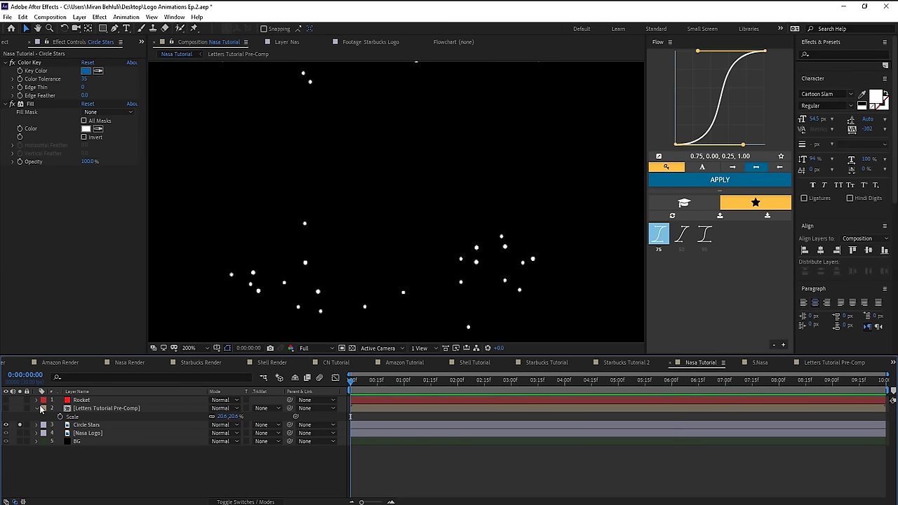
- Turn off solo on Circle Stars, duplicate the Nasa Logo layer and rename the copy Star 1
left_click(19, 425)
left_click(107, 433)
key("ctrl+d")
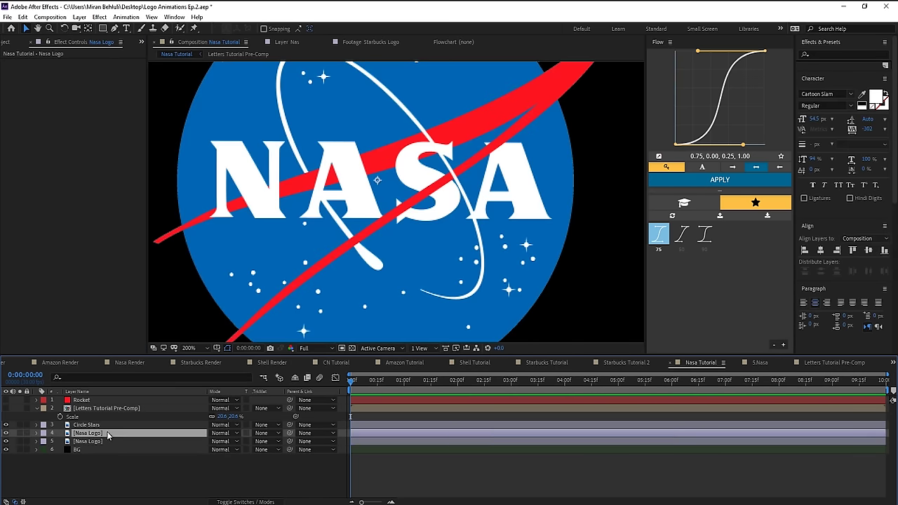
key("Return")
type("Star ")
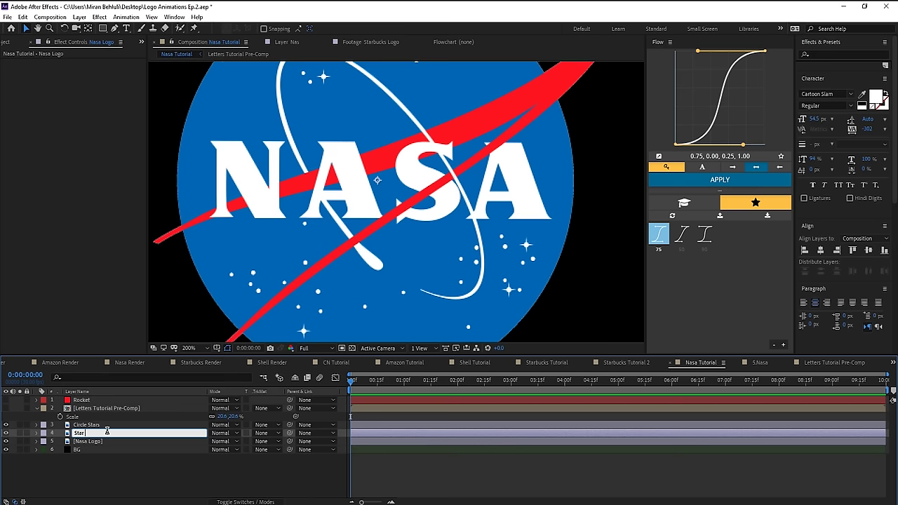
type("1")
key("Return")
- Draw a rectangular mask on Star 1 around the lower four-pointed star near the logo's right edge
left_click_drag(518, 305, 406, 226)
scroll(407, 226, "up", 2)
key("q")
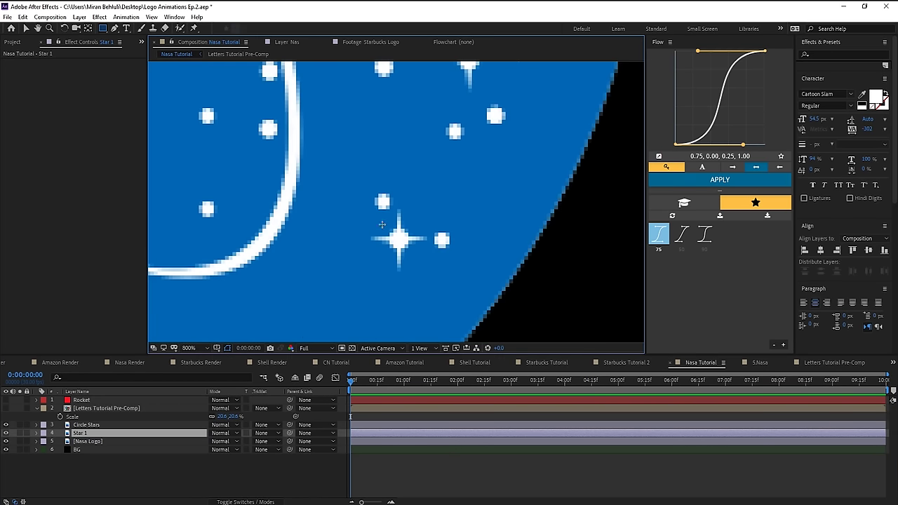
left_click_drag(360, 209, 433, 281)
key("v")
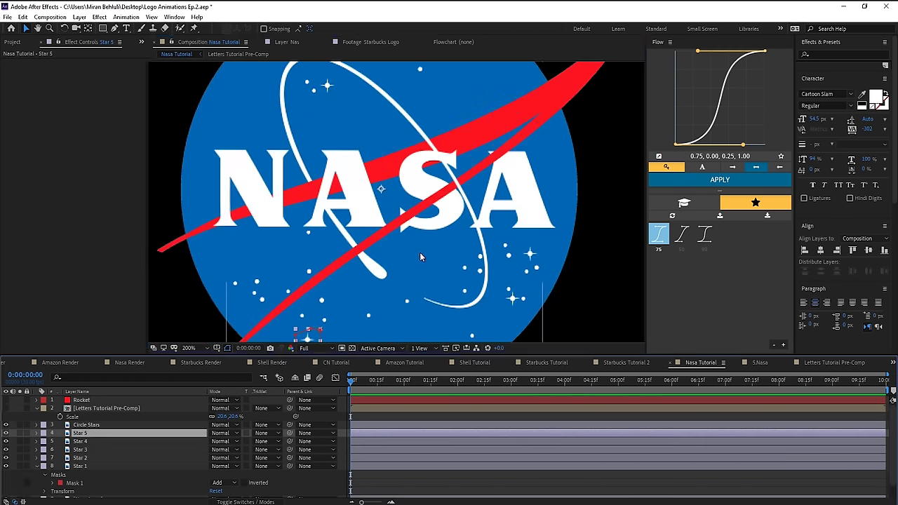
- Move the anchor point of the Star 5 layer to the center of its four-pointed star
left_click_drag(419, 252, 419, 177)
key("y")
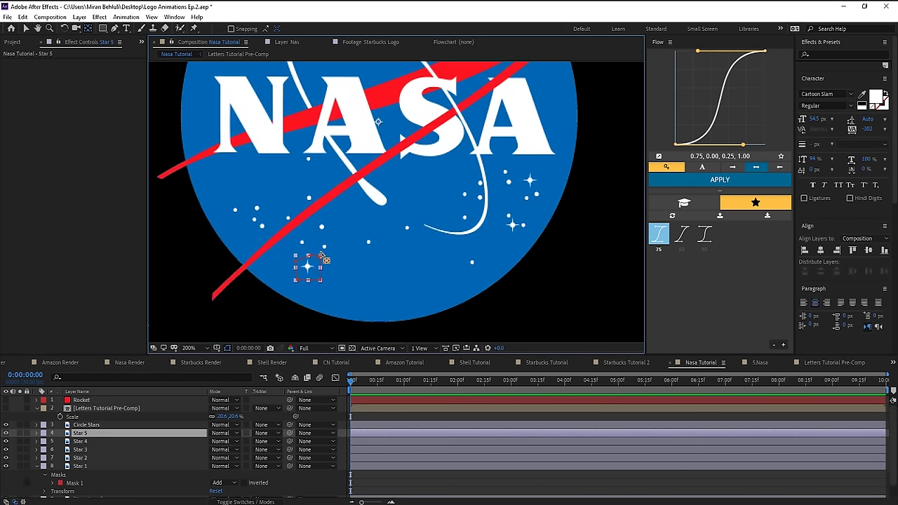
key("period")
left_click_drag(295, 294, 446, 220)
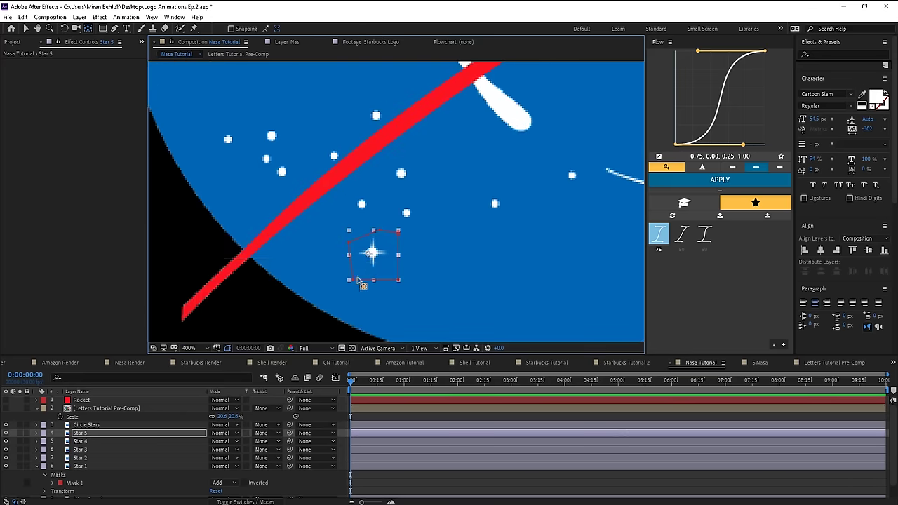
scroll(366, 258, "up", 1)
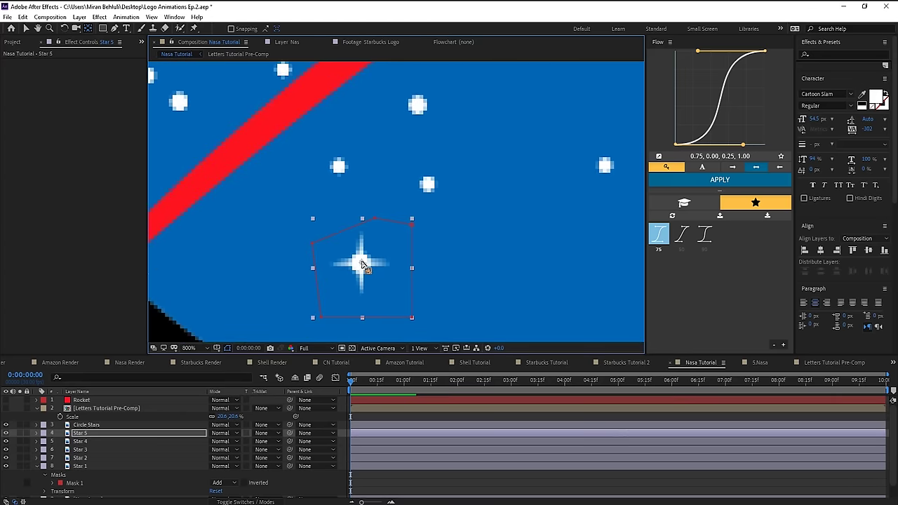
- Try scaling Star 5 to check that it grows and shrinks from its own center
left_click(116, 433)
key("s")
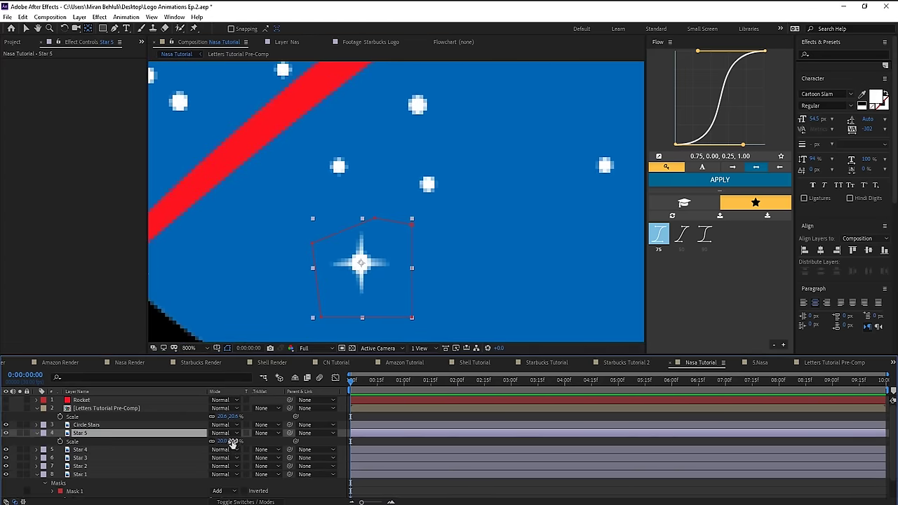
left_click_drag(230, 442, 256, 451)
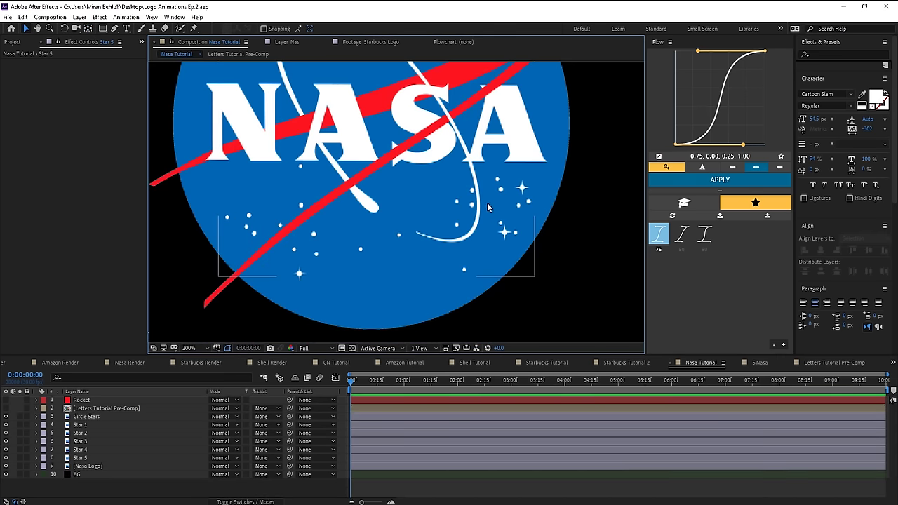
- Copy the Color Key and Fill effects from Circle Stars onto Star 1 through Star 5, and hide all the star layers
left_click_drag(497, 209, 503, 240)
key("ctrl+shift+a")
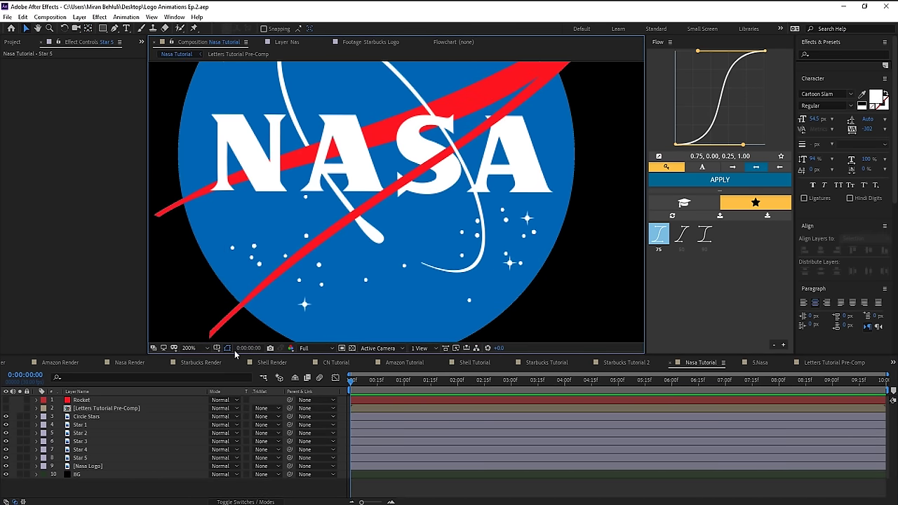
left_click(88, 416)
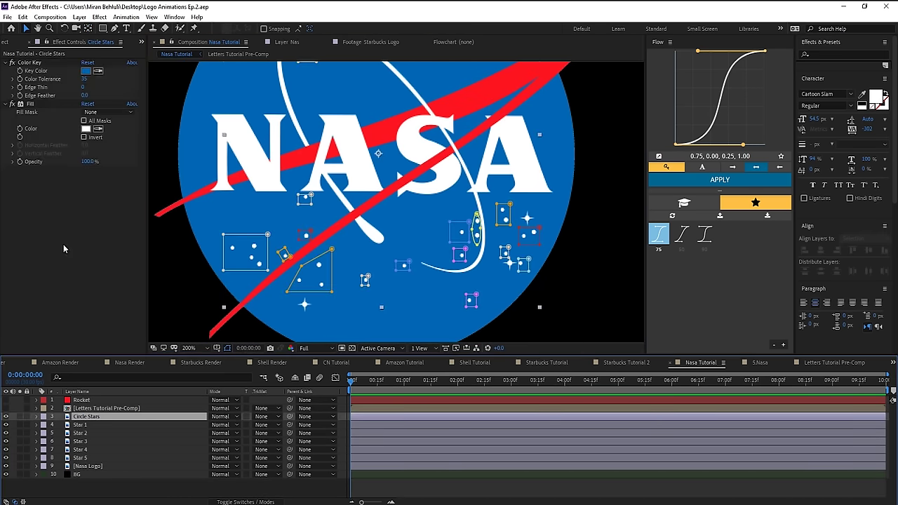
left_click(33, 63)
left_click(33, 104, "shift")
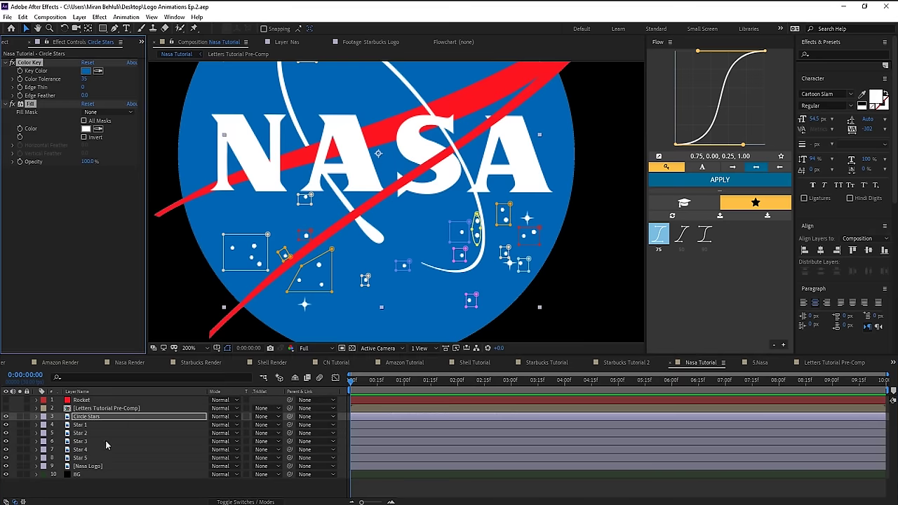
left_click(88, 425)
left_click(88, 458, "shift")
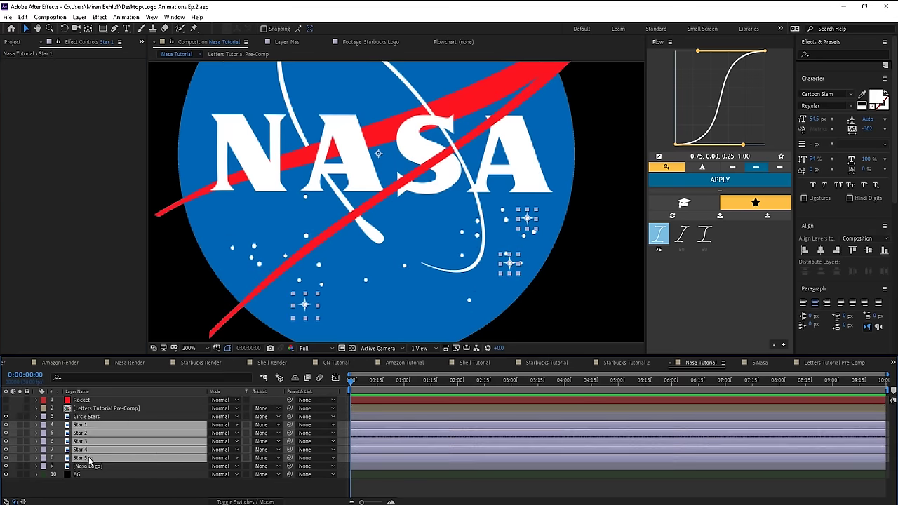
left_click(203, 488)
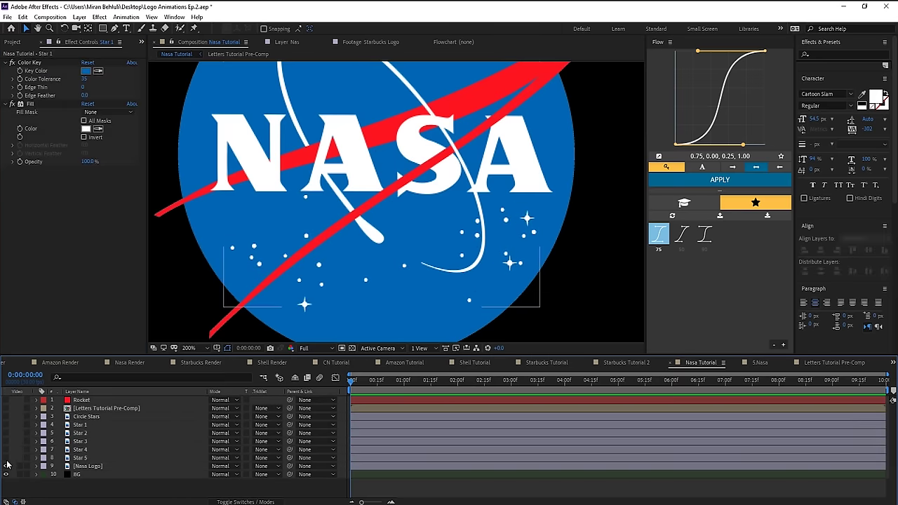
- Draw a red rectangle shape over the upper part of the logo with no layer selected
left_click(81, 467)
left_click(97, 485)
key("space")
left_click_drag(412, 145, 407, 204)
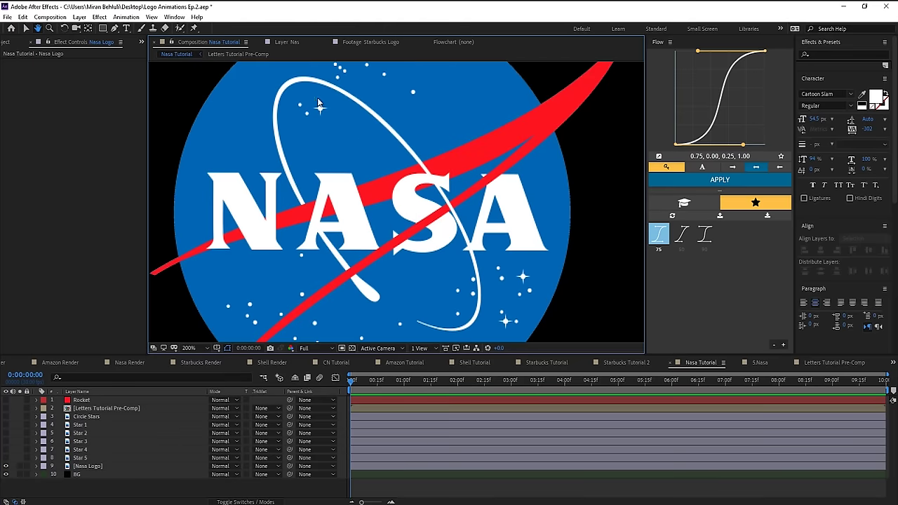
key("v")
key("comma")
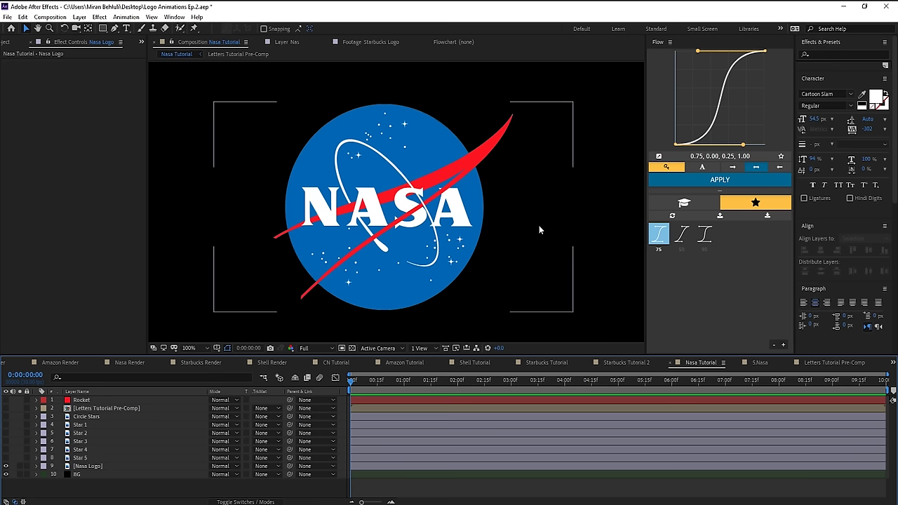
key("apostrophe")
key("q")
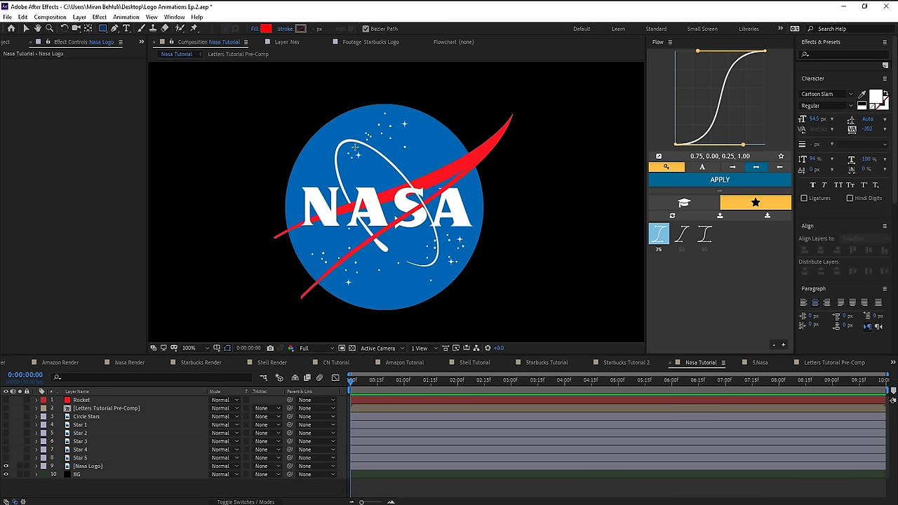
left_click_drag(354, 147, 495, 203)
key("v")
- Expand the rectangle's stroke settings, select its Dashes group and delete the shape layer
left_click(53, 416)
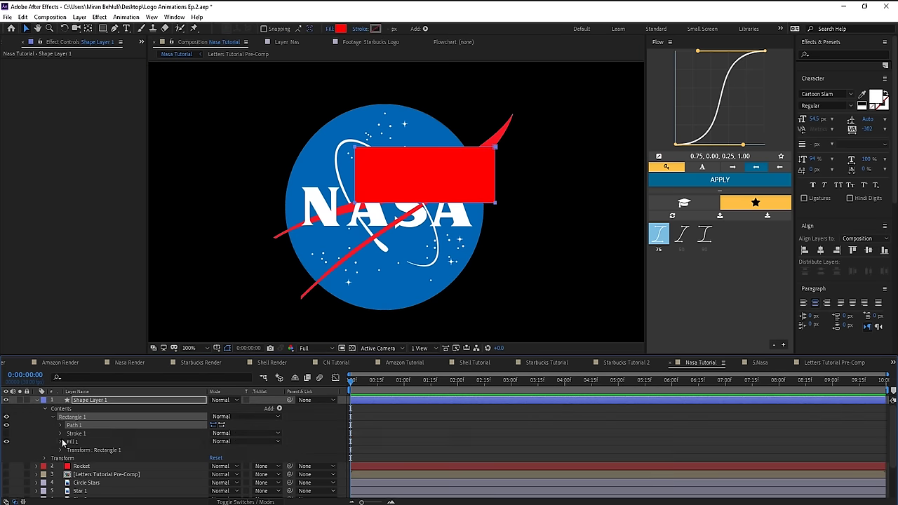
left_click(60, 433)
scroll(81, 477, "down", 2)
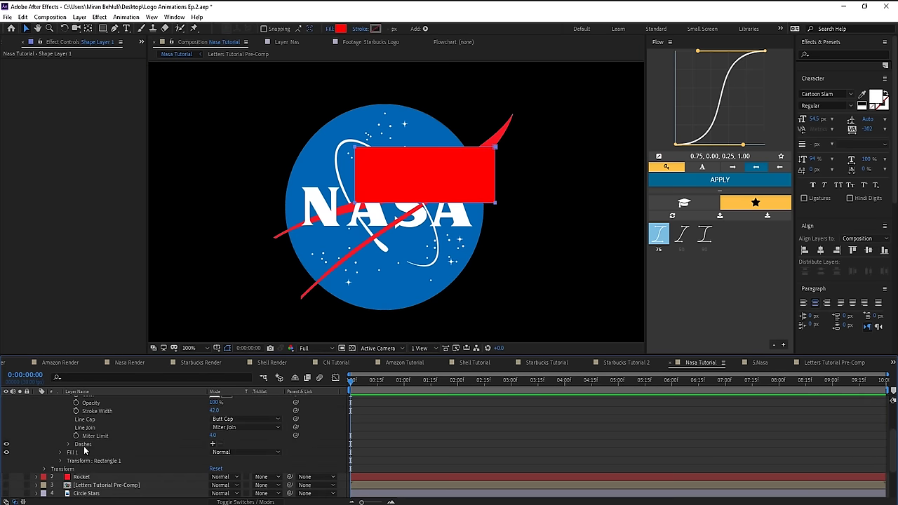
left_click(84, 446)
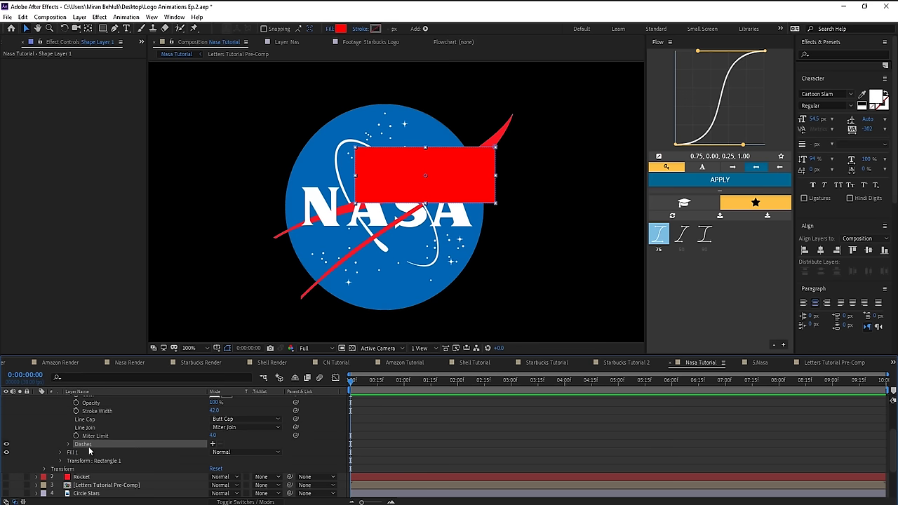
scroll(90, 451, "up", 1)
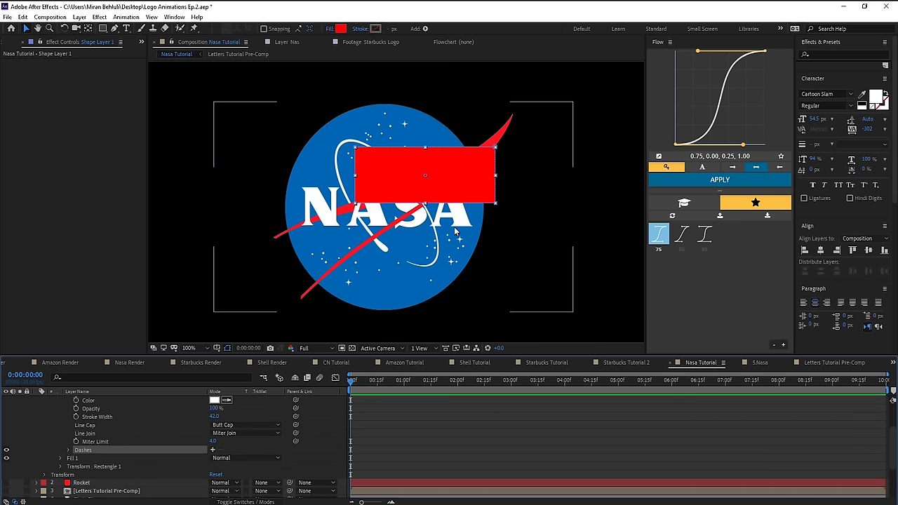
scroll(105, 420, "up", 6)
key("Delete")
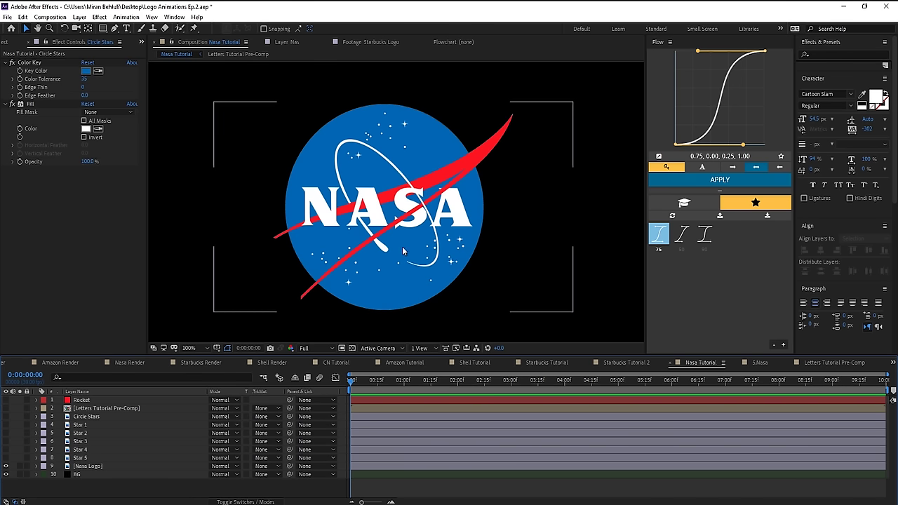
- Draw a wide text box below the logo, enter a row of dots and set its tracking to 0
left_click(127, 28)
key("comma")
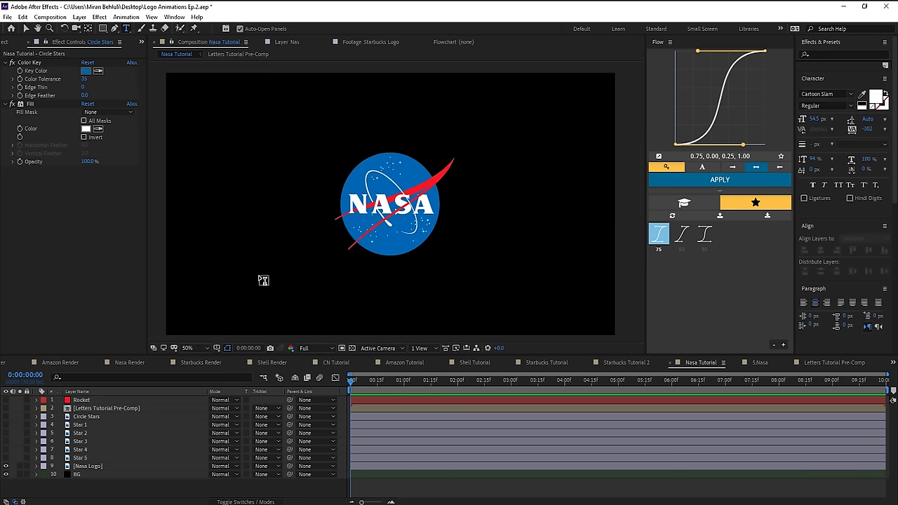
left_click_drag(171, 253, 613, 331)
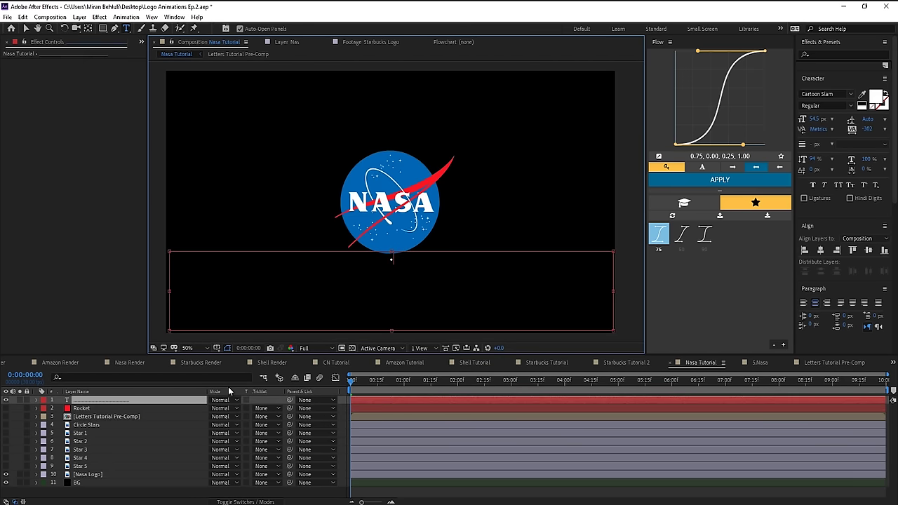
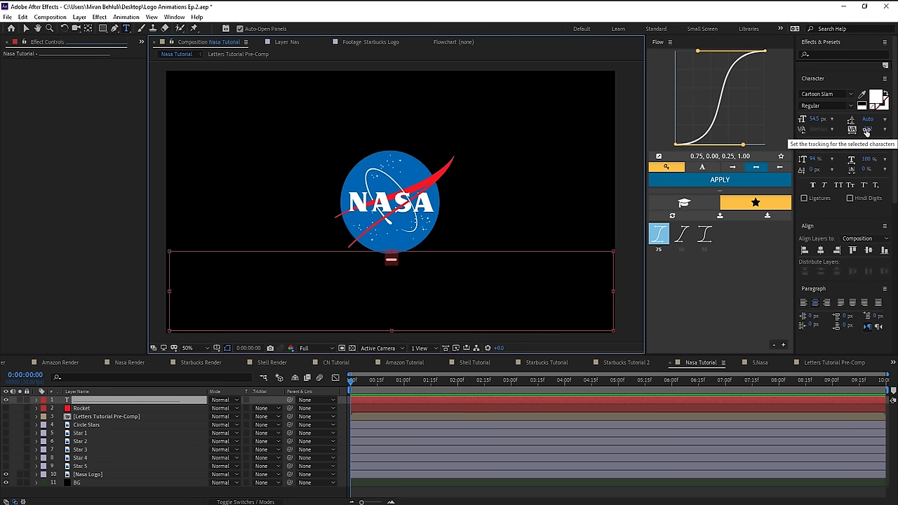
left_click_drag(867, 131, 878, 134)
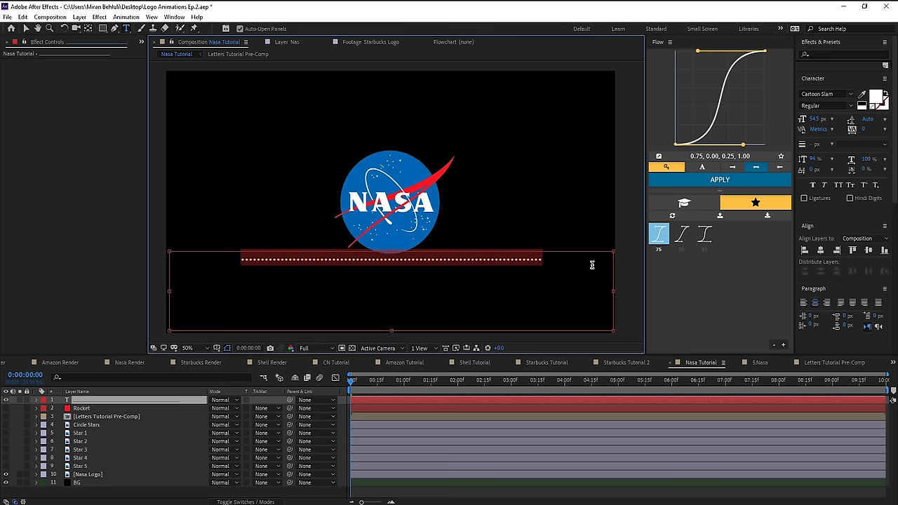
- Paste more dots until they fill five rows of the text box, and set the text layer's tracking to -279
left_click(543, 266)
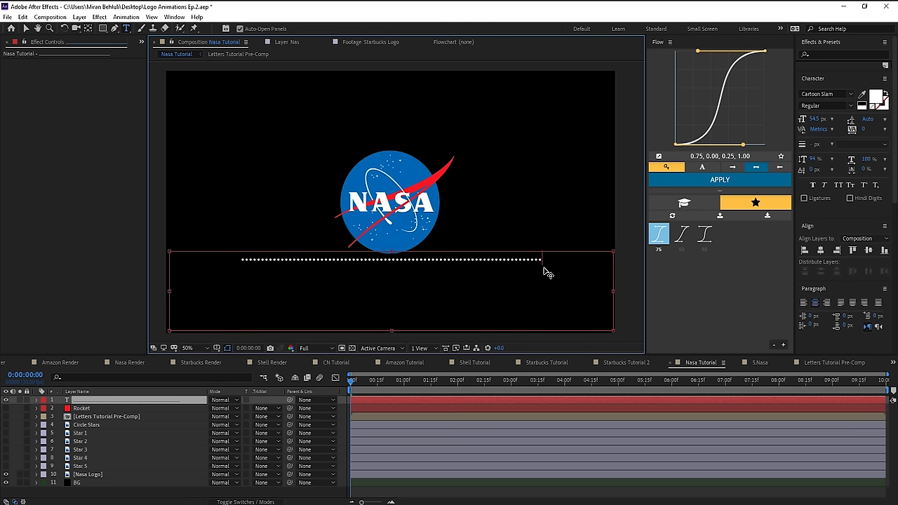
key("ctrl+v")
key("ctrl+a")
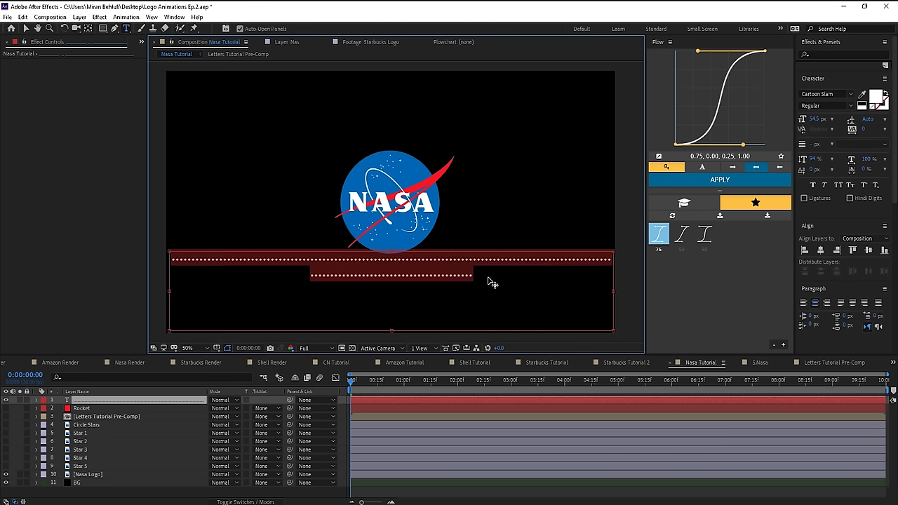
left_click(485, 277)
key("ctrl+v")
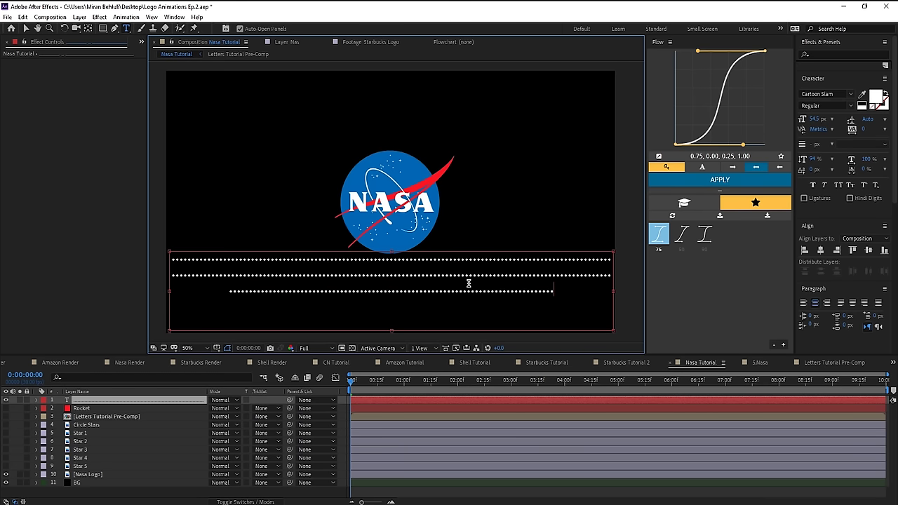
key("ctrl+v")
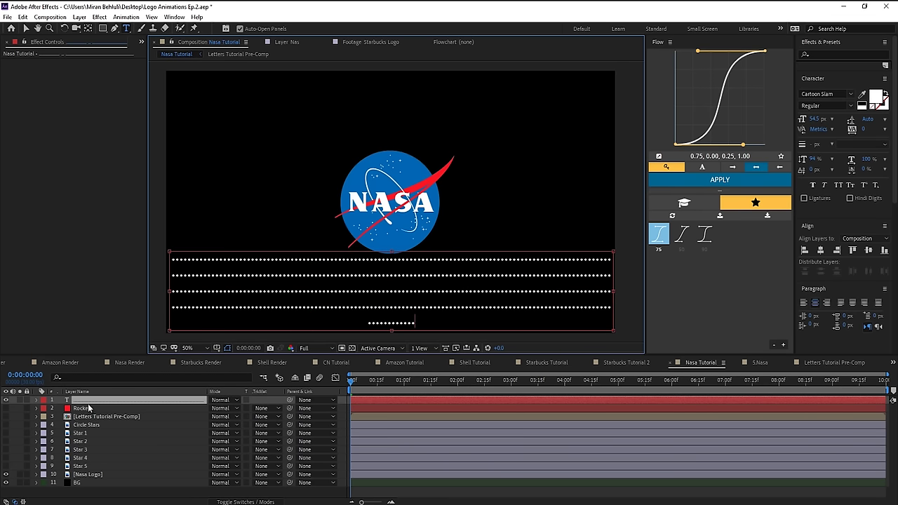
key("Escape")
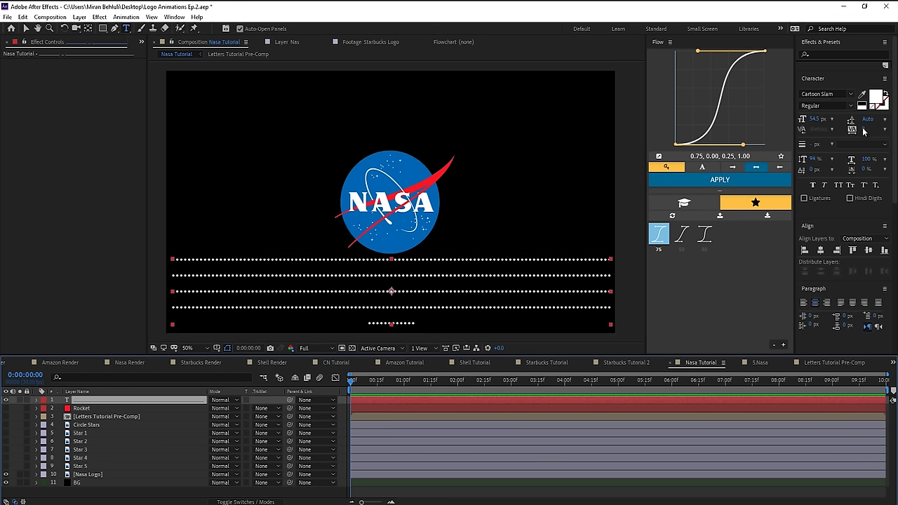
key("v")
left_click_drag(864, 132, 759, 156)
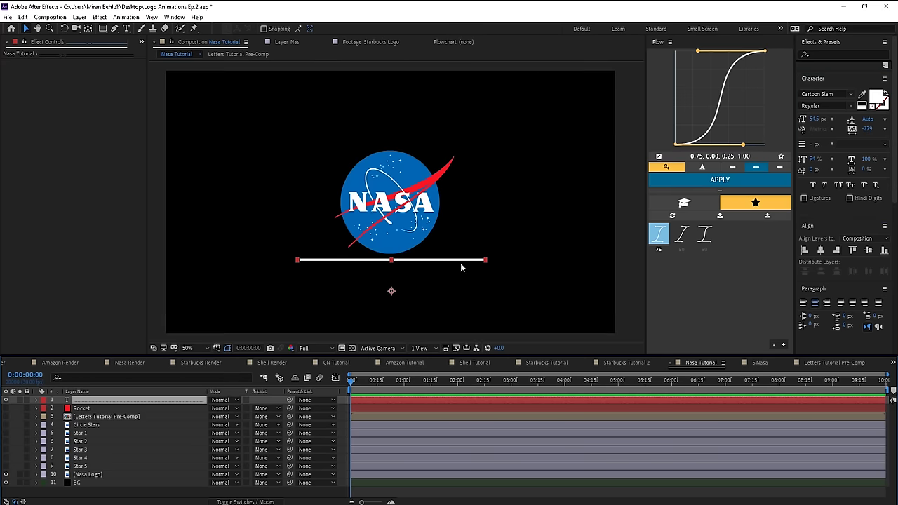
- Expand the dotted text layer's text properties and add a Scale animator to it
left_click(36, 400)
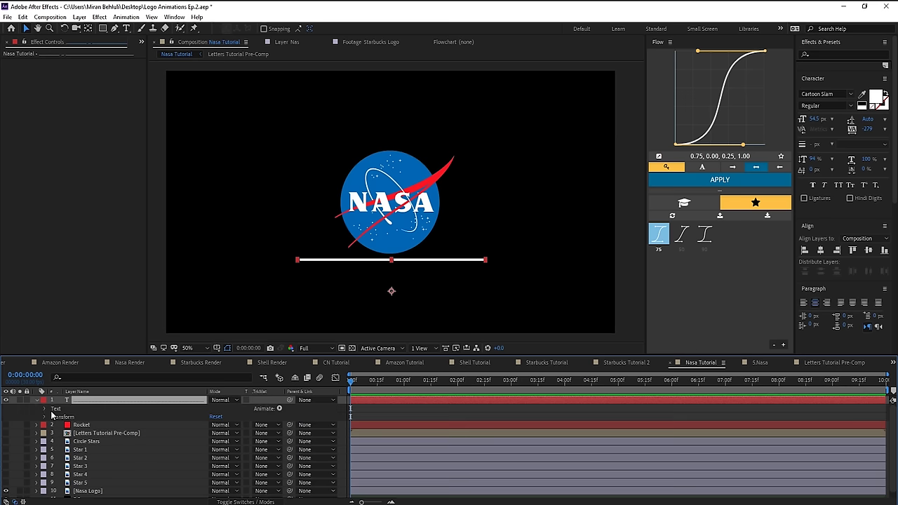
left_click(45, 410)
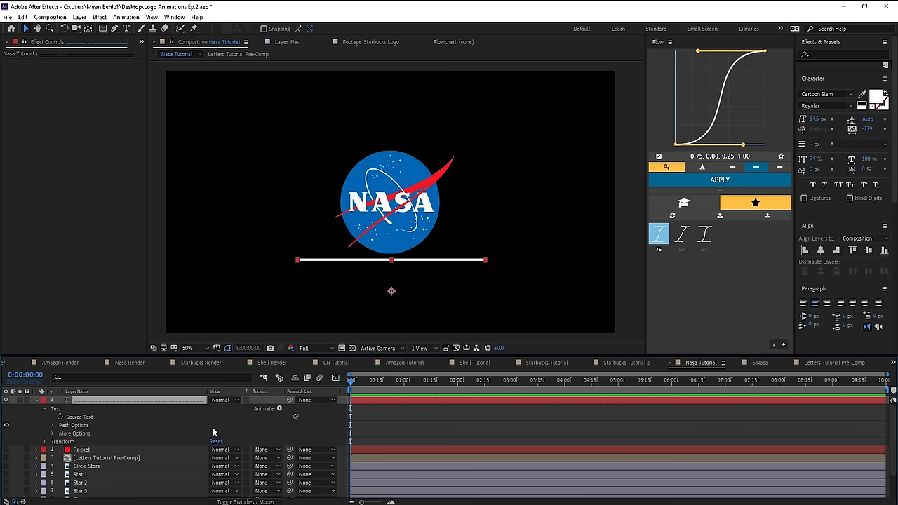
left_click(281, 408)
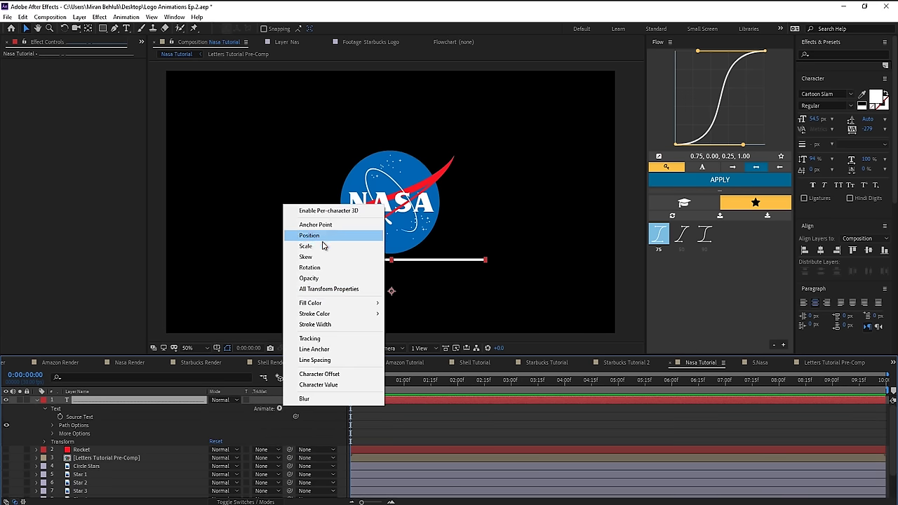
left_click(350, 247)
- Move the dotted text line further down, away from the logo
left_click(365, 295)
scroll(370, 247, "up", 1)
left_click_drag(370, 247, 380, 201)
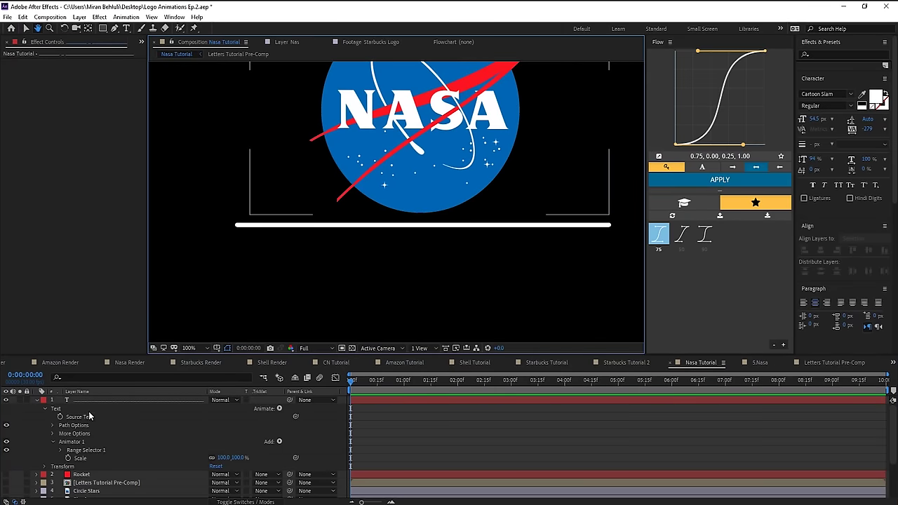
left_click(90, 401)
left_click_drag(445, 236, 444, 266)
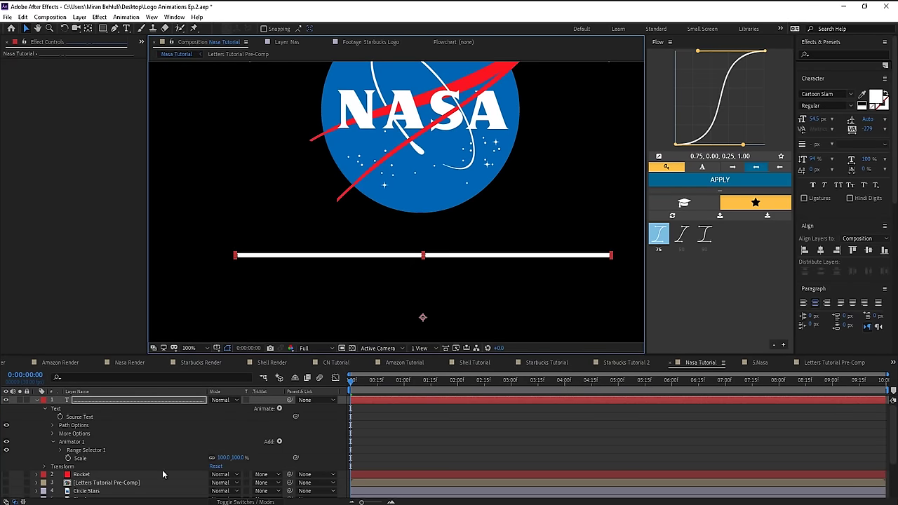
- Set the text animator's Scale to 0%
left_click(238, 457)
type("0")
key("Return")
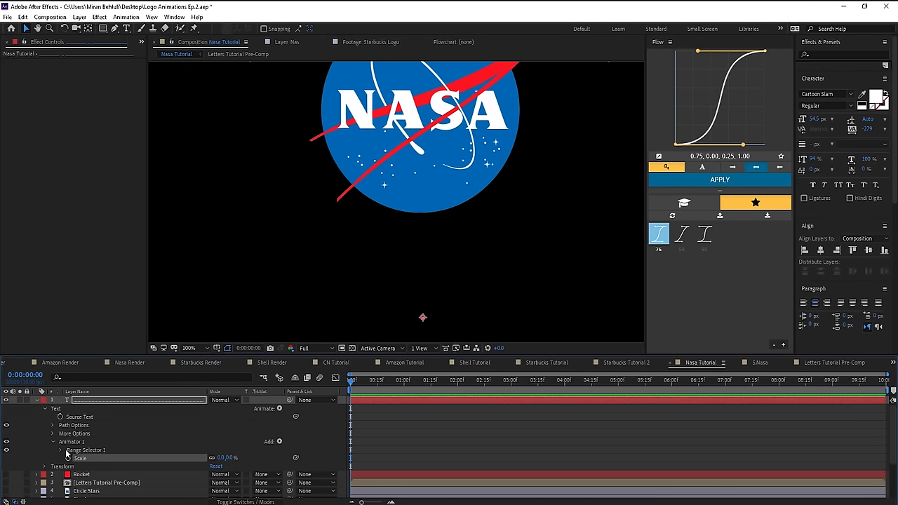
- Change the shape in the range selector's advanced settings to Ramp Up so the dotted line tapers
left_click(62, 451)
scroll(92, 467, "down", 1)
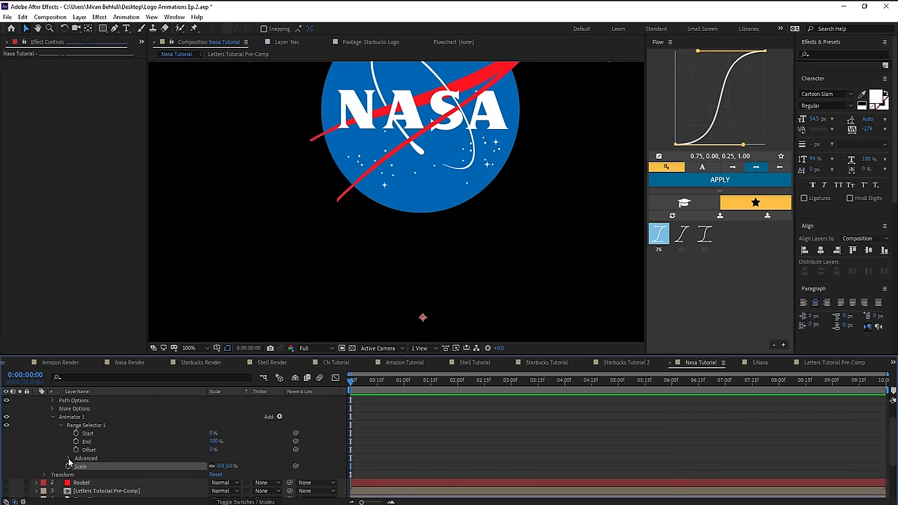
left_click(69, 459)
scroll(103, 460, "down", 2)
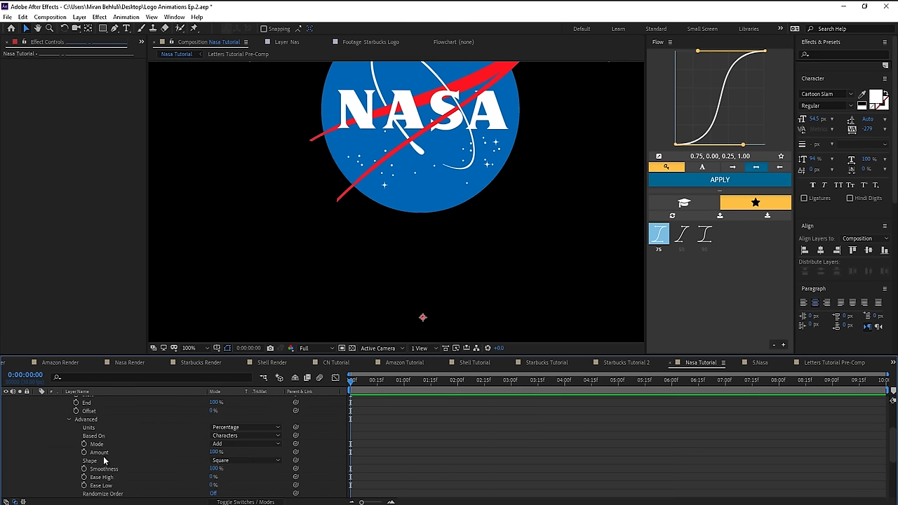
left_click(233, 462)
left_click(249, 406)
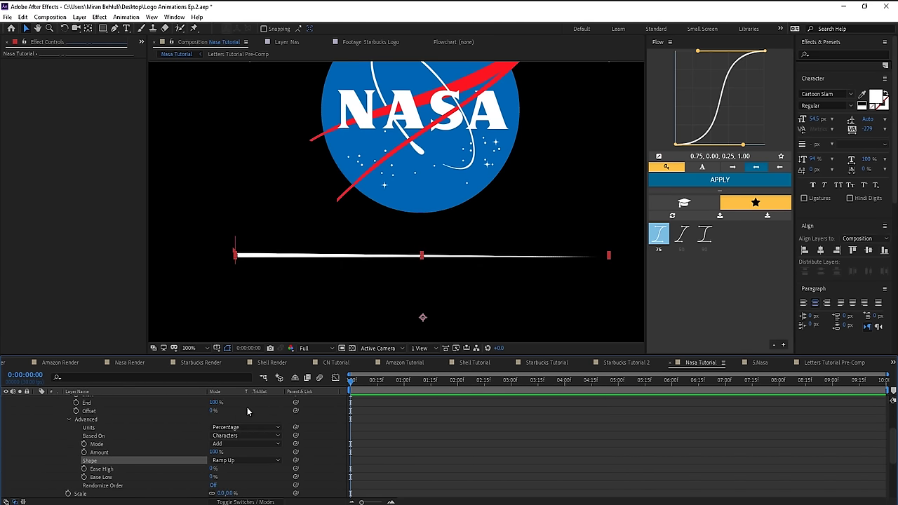
- Examine the tapered dotted line closely from its thick end to its thin end, and compare it with the logo
scroll(354, 278, "up", 1)
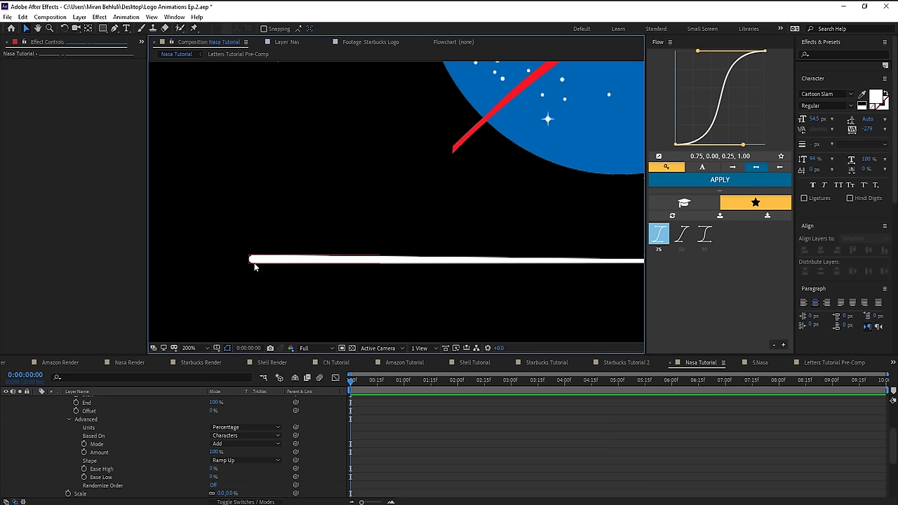
left_click_drag(384, 291, 35, 268)
left_click_drag(294, 274, 446, 274)
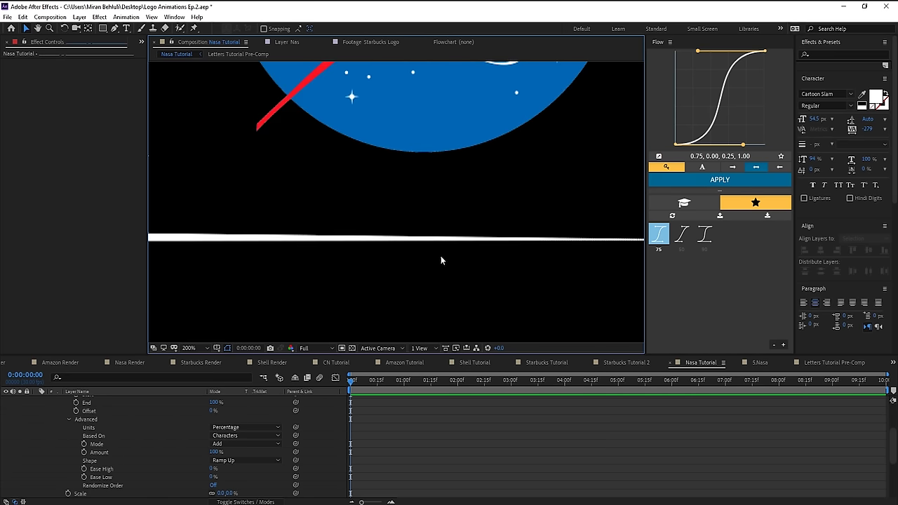
left_click_drag(595, 248, 243, 260)
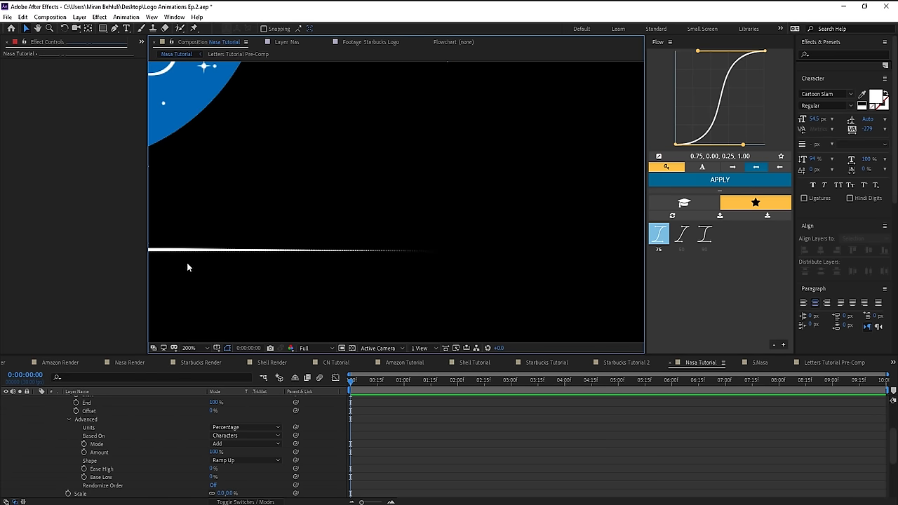
left_click_drag(315, 243, 443, 256)
left_click_drag(350, 273, 483, 269)
scroll(483, 269, "down", 1)
left_click_drag(383, 271, 421, 292)
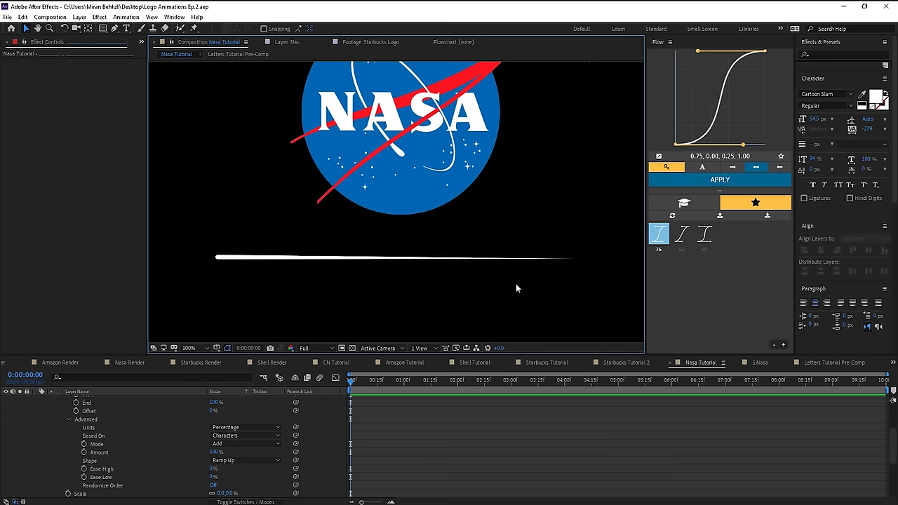
left_click_drag(438, 257, 429, 320)
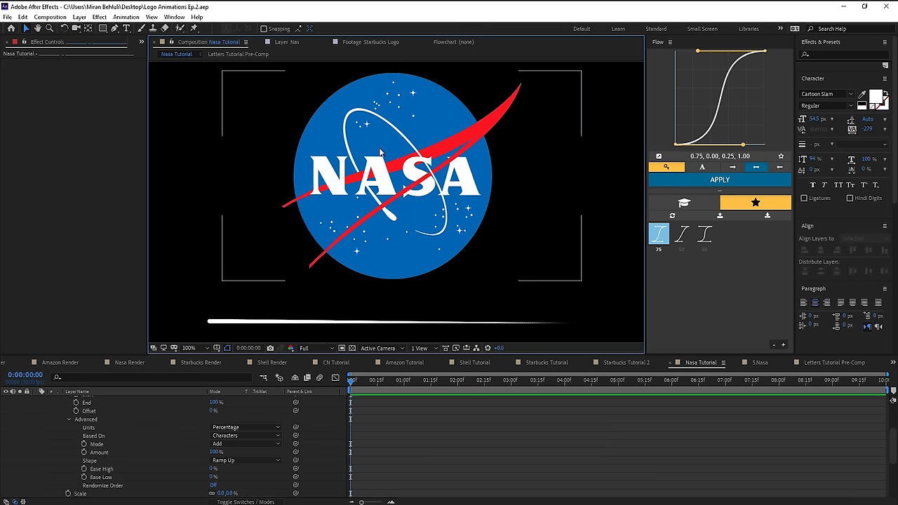
- Draw an elliptical mask on the dotted text layer, centred over the NASA lettering and nearly as wide as it
scroll(138, 437, "up", 5)
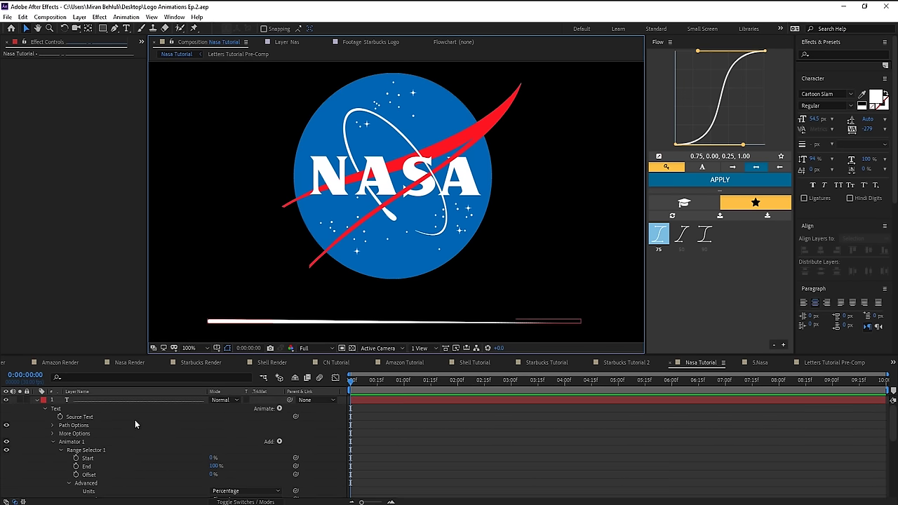
left_click(112, 402)
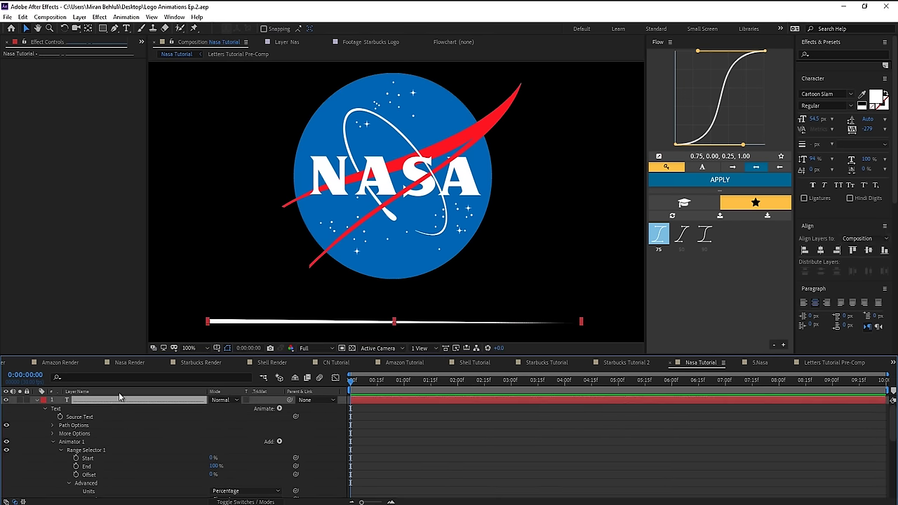
left_click(102, 28)
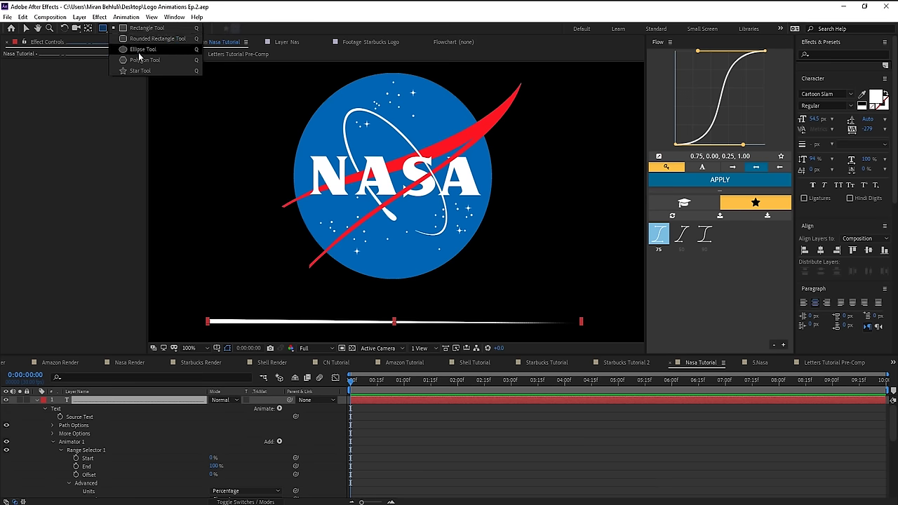
left_click(140, 49)
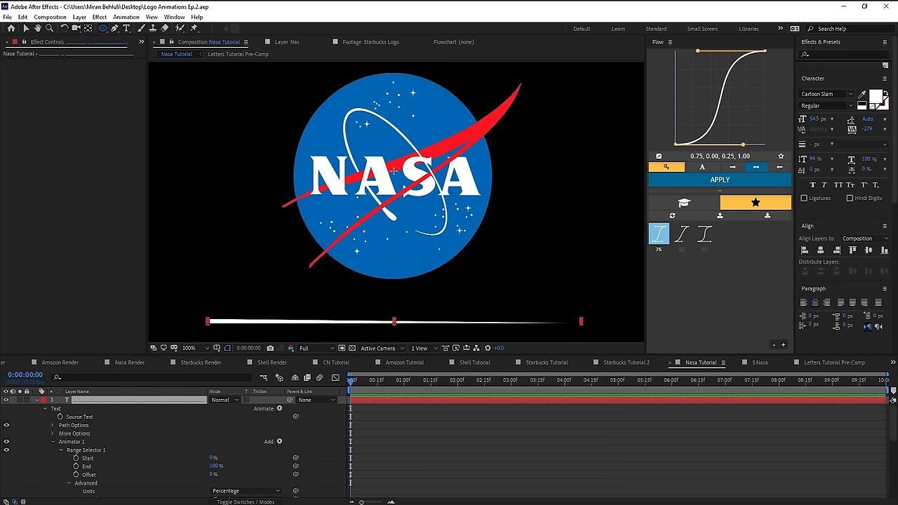
left_click_drag(393, 172, 474, 202)
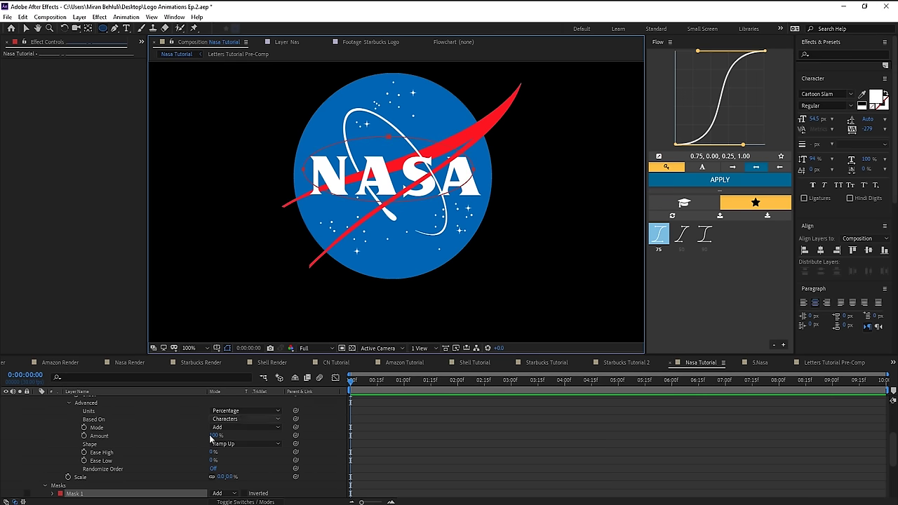
- Set the text layer's path option to Mask 1 so the dots follow the ellipse
scroll(60, 433, "up", 3)
left_click(52, 426)
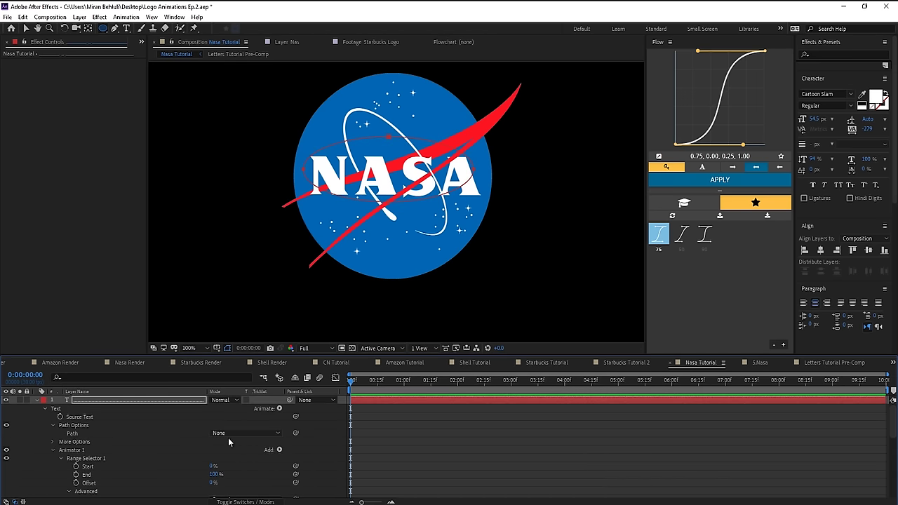
left_click(232, 435)
left_click(245, 457)
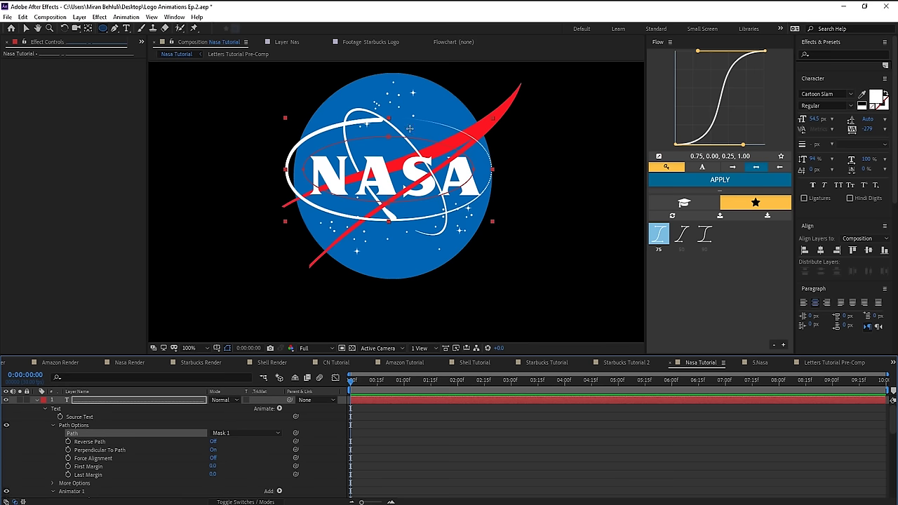
- Rotate the ellipse mask to match the tilt of the logo's orbit ring and enlarge it slightly
key("v")
left_click(389, 139)
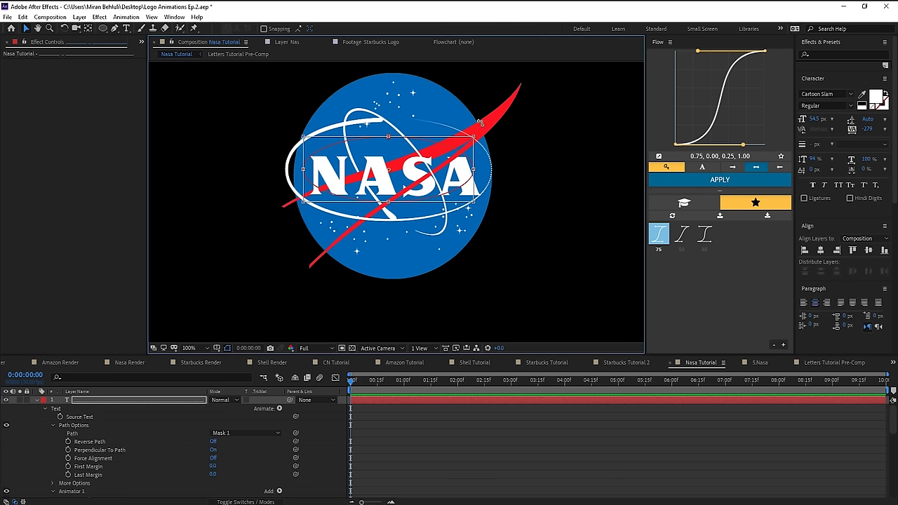
left_click_drag(480, 122, 475, 223)
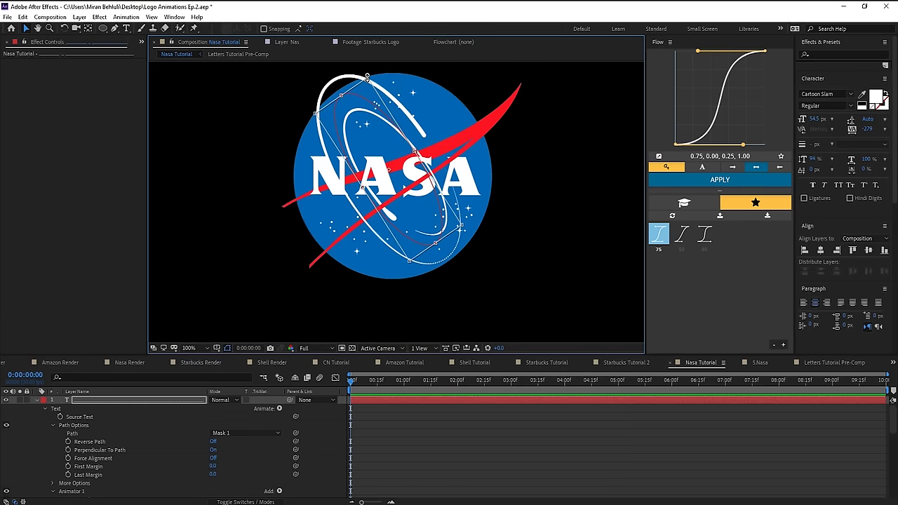
left_click_drag(367, 76, 367, 100)
left_click_drag(433, 208, 483, 219)
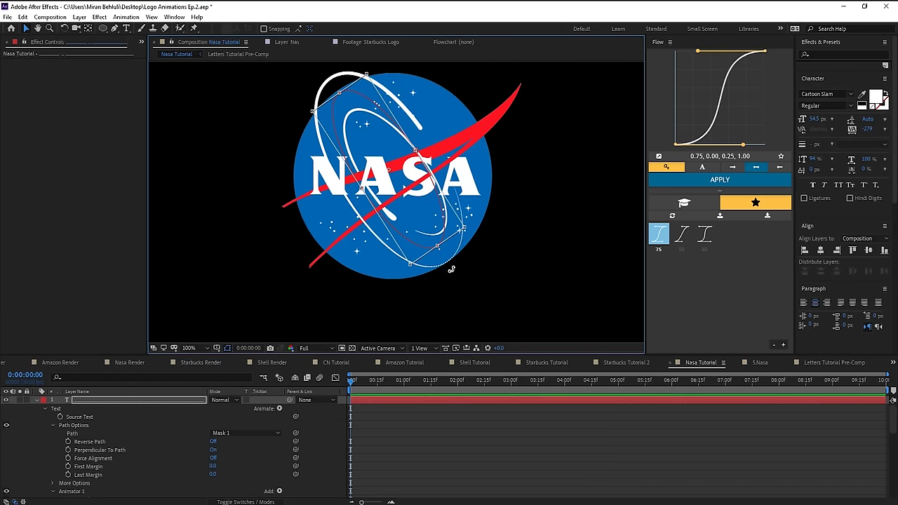
- Tighten the dotted text's tracking to -294 and paste more dots to lengthen the line around the ellipse
left_click(106, 402)
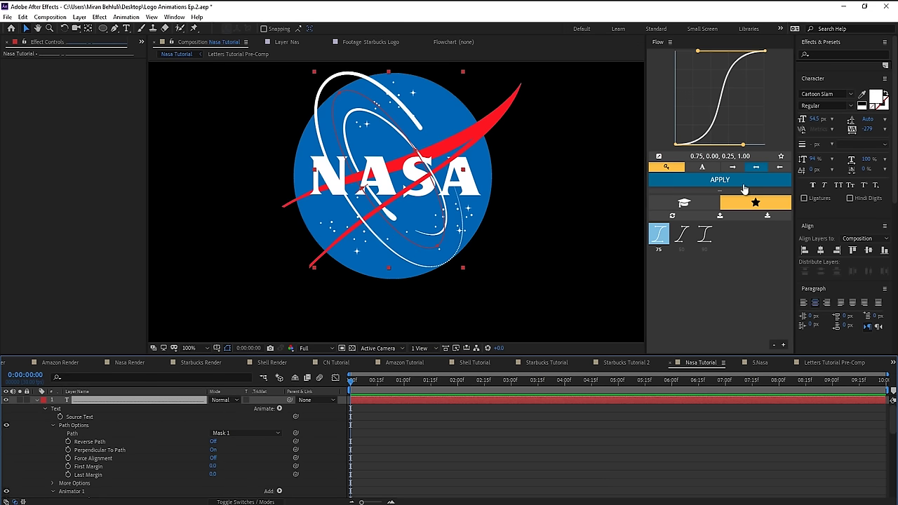
left_click_drag(869, 130, 751, 155)
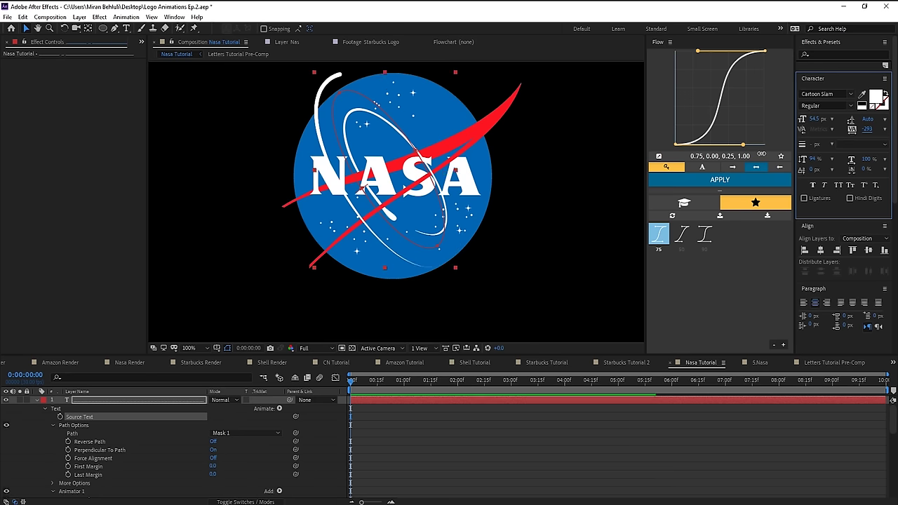
left_click(122, 400)
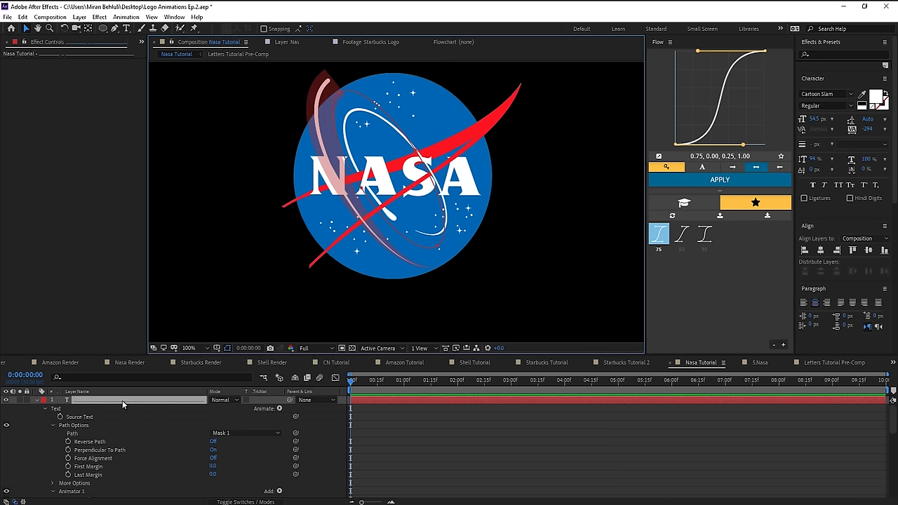
key("ctrl+t")
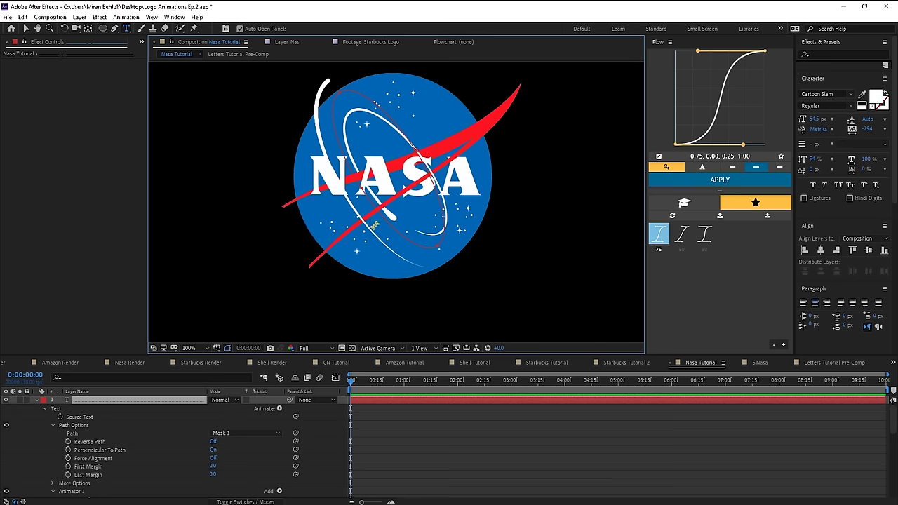
key("ctrl+v")
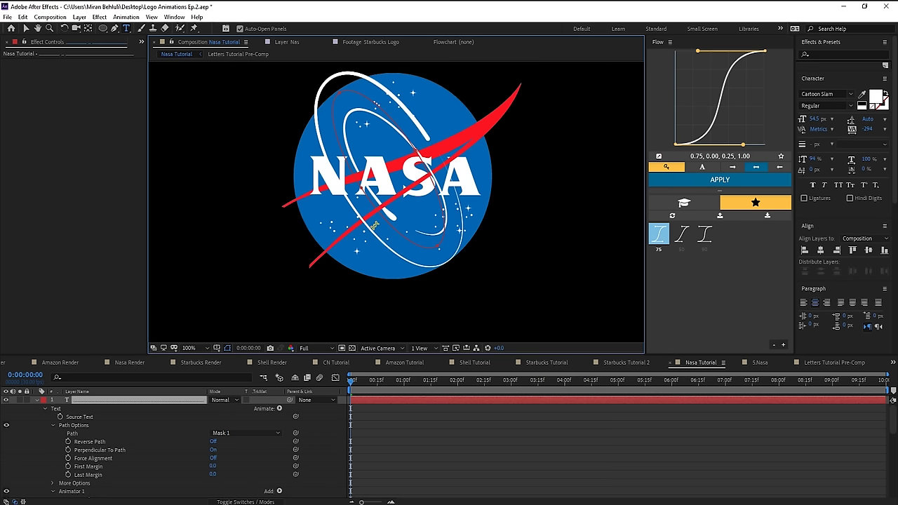
- Set the dotted text layer's tracking to -295
left_click(113, 402)
mouse_move(865, 128)
left_mouse_down()
mouse_move(817, 137)
mouse_move(826, 139)
left_mouse_up()
left_click(110, 400)
key("v")
- Scale the dotted text layer down to 61.8% about the ellipse's centre so it fits the logo's orbit ring
key("s")
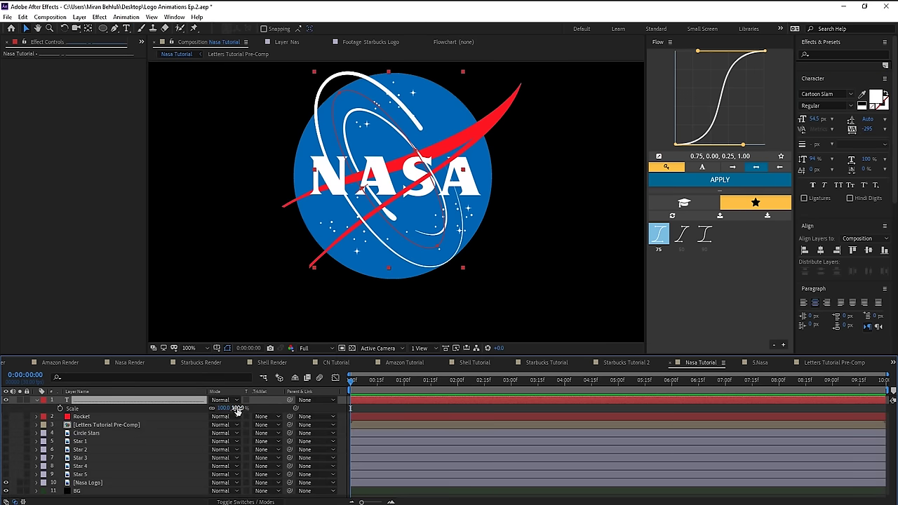
left_click_drag(237, 412, 230, 412)
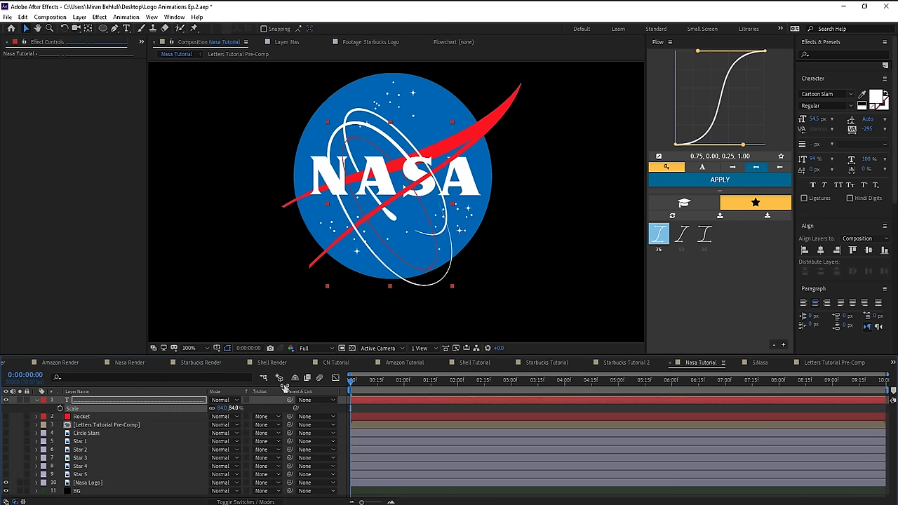
key("ctrl+z")
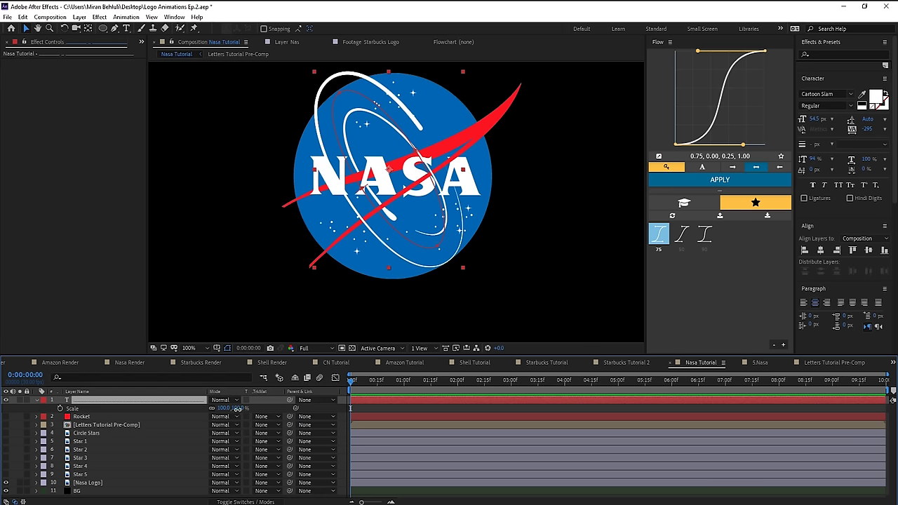
left_click_drag(235, 407, 140, 436)
left_click(403, 233)
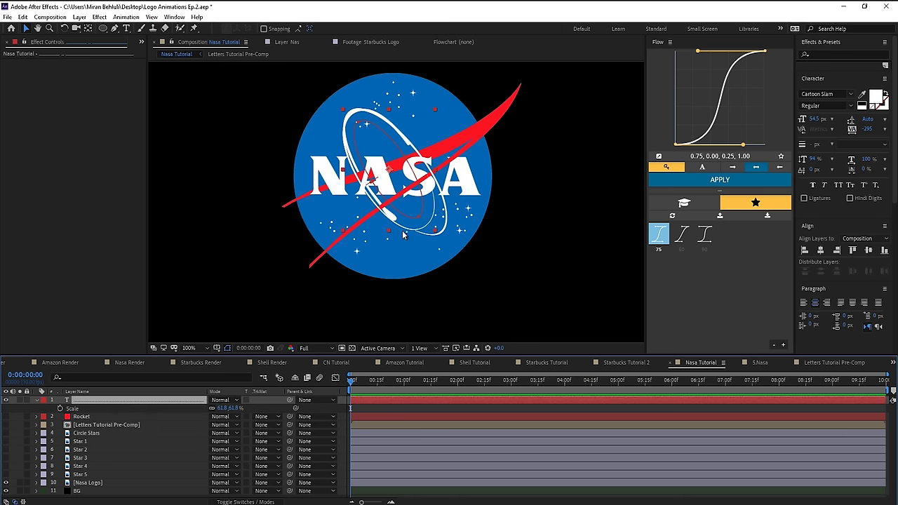
- Pull the ellipse mask's lower and right points outward to match the logo's orbit ring, then solo the dotted text layer
left_click_drag(421, 217, 433, 223)
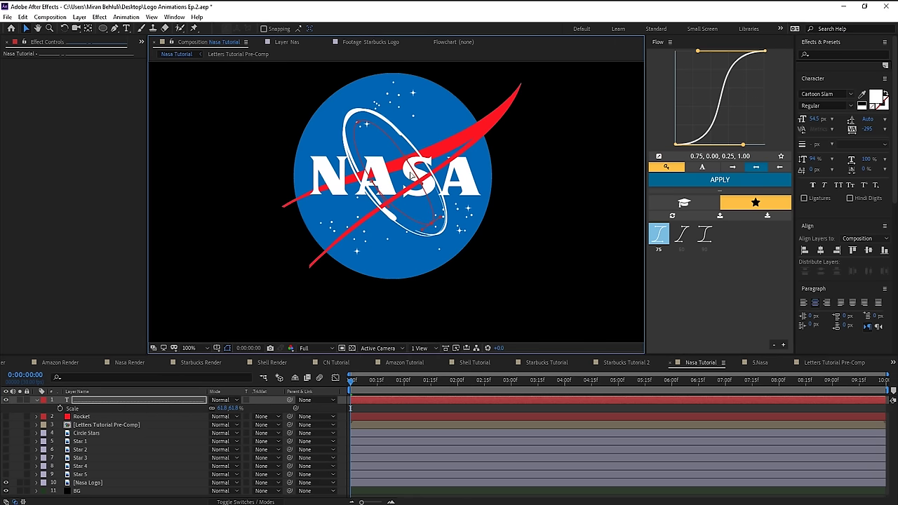
left_click_drag(407, 160, 414, 158)
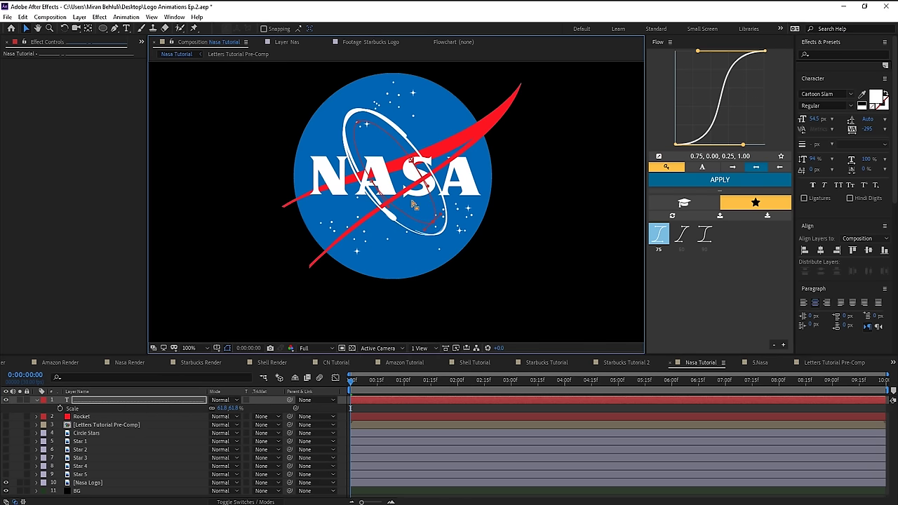
left_click(21, 401)
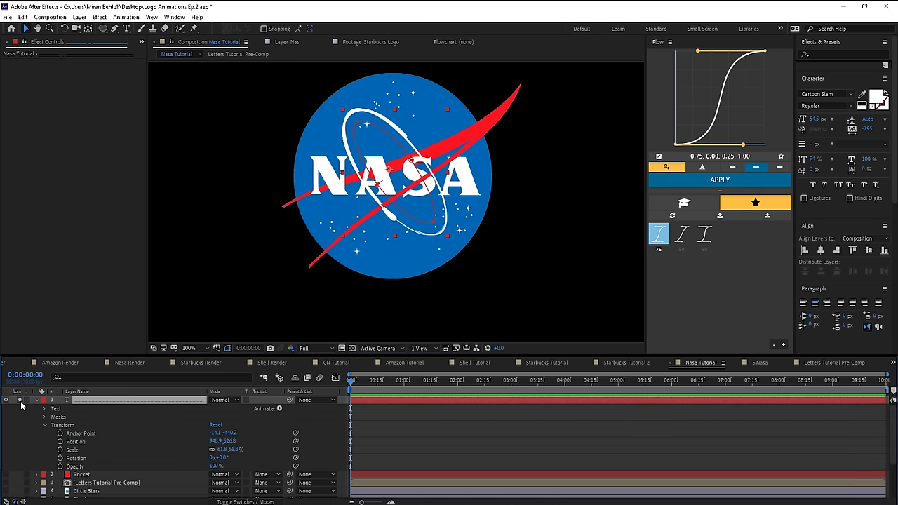
left_click(20, 401)
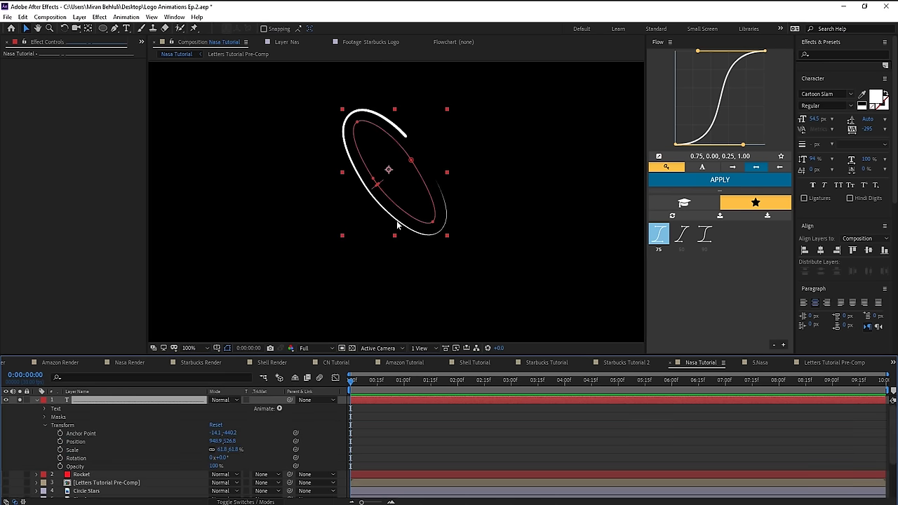
- Reveal the Advanced settings of Range Selector 1 in the dotted text's animator
left_click(45, 409)
scroll(63, 435, "down", 1)
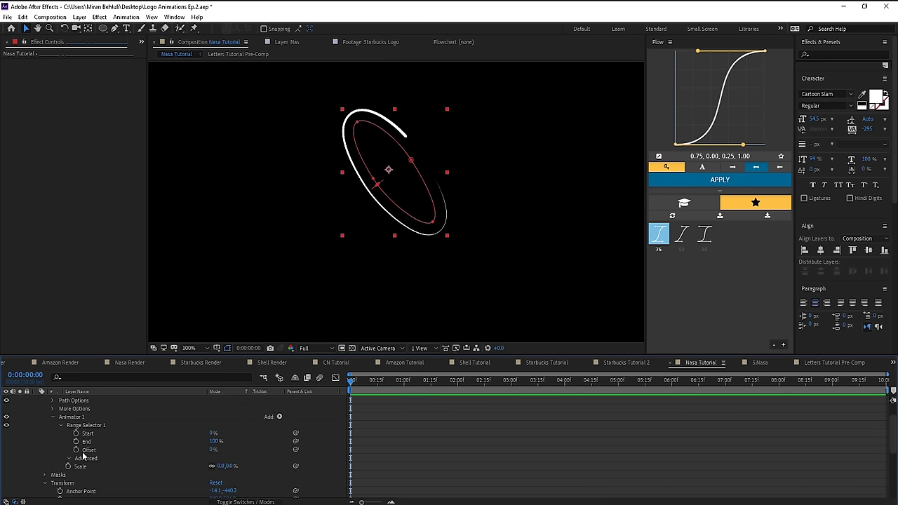
left_click(84, 458)
scroll(111, 443, "down", 1)
scroll(126, 446, "down", 2)
- Try extreme Ease High and Ease Low values on the range selector, undoing each change
left_click(214, 427)
mouse_move(215, 427)
left_mouse_down()
mouse_move(231, 427)
mouse_move(187, 428)
mouse_move(213, 437)
mouse_move(136, 451)
left_mouse_up()
key("ctrl+z")
left_click(213, 436)
left_click(222, 438)
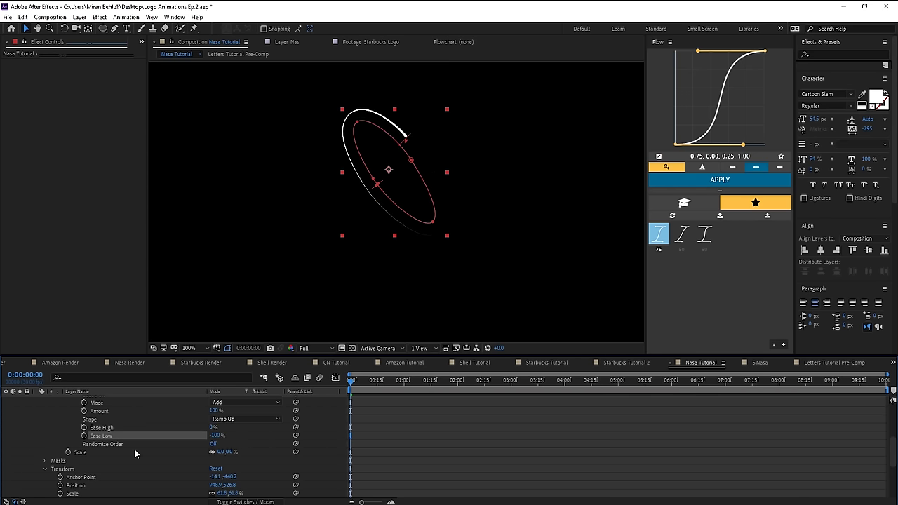
key("ctrl+z")
left_click_drag(213, 426, 306, 437)
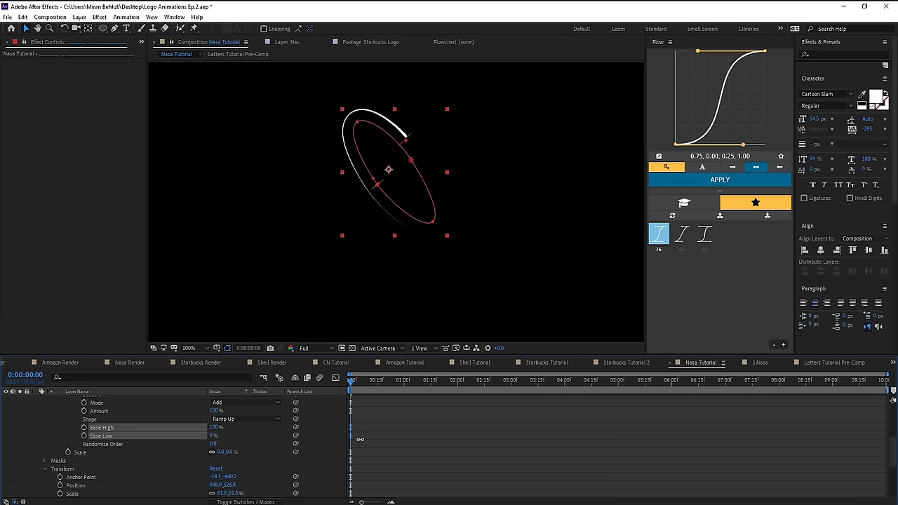
left_click_drag(360, 439, 360, 439)
key("ctrl+z")
- Set the range selector's Ease High to 7% and Ease Low to 25%, and undo a trial change of End
mouse_move(211, 436)
left_mouse_down()
mouse_move(236, 434)
mouse_move(221, 436)
left_mouse_up()
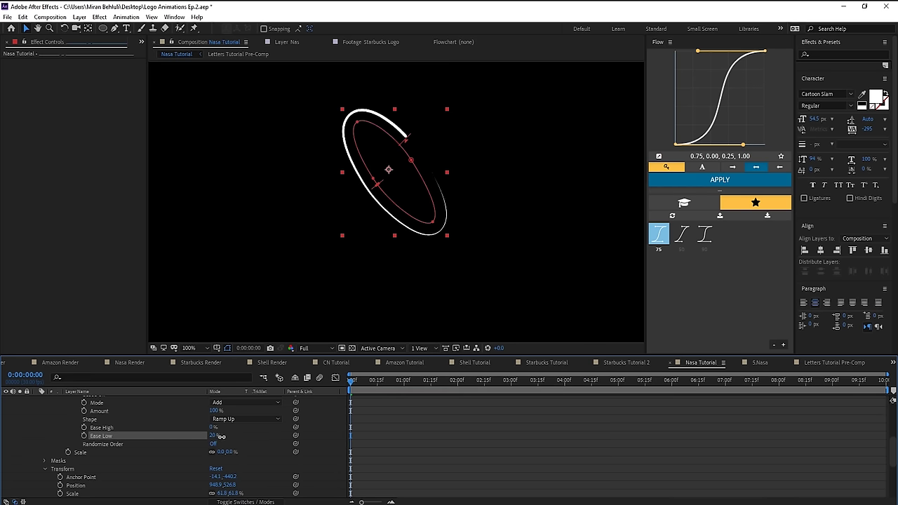
left_click(335, 333)
scroll(215, 439, "up", 3)
mouse_move(215, 437)
left_mouse_down()
mouse_move(165, 435)
mouse_move(239, 449)
mouse_move(220, 452)
mouse_move(230, 448)
mouse_move(183, 443)
mouse_move(242, 439)
left_mouse_up()
key("ctrl+z")
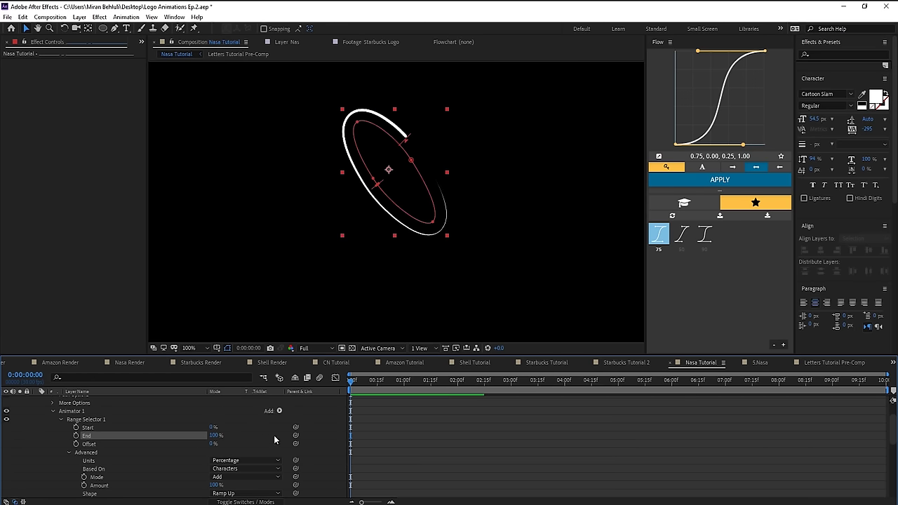
- Expand the text's Path Options, unsolo the layer to show the logo, and undo a trial move of the dotted ring
scroll(126, 439, "up", 2)
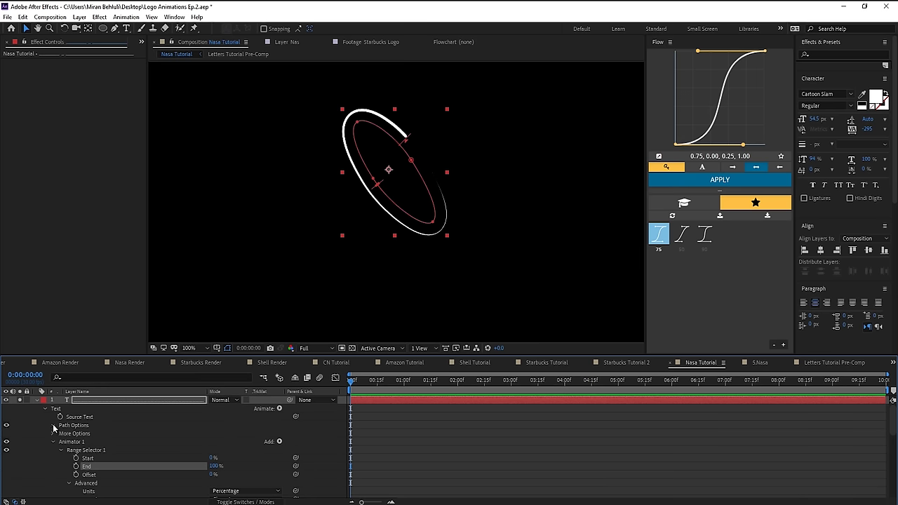
left_click(54, 425)
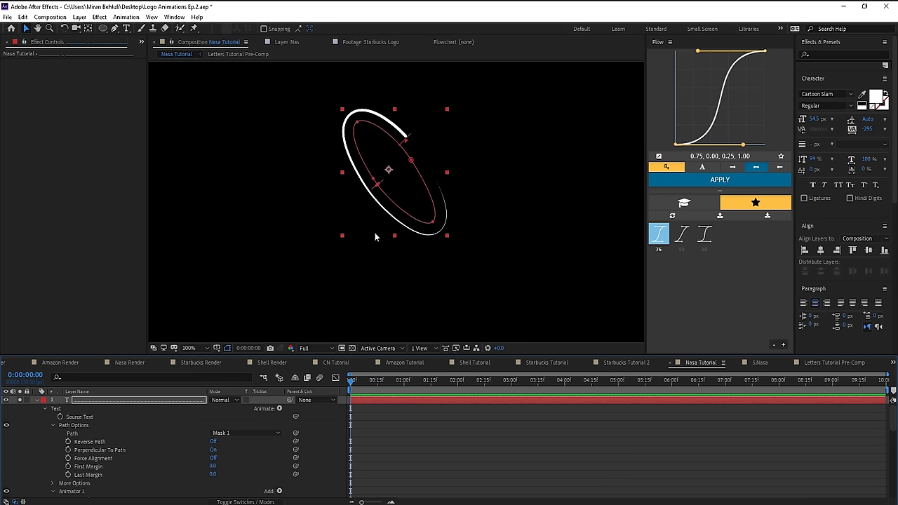
left_click(19, 400)
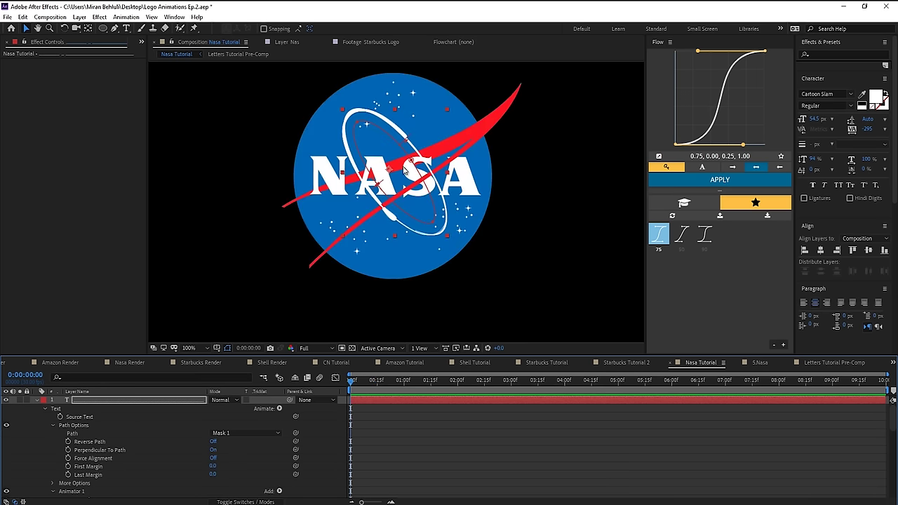
left_click_drag(391, 129, 433, 103)
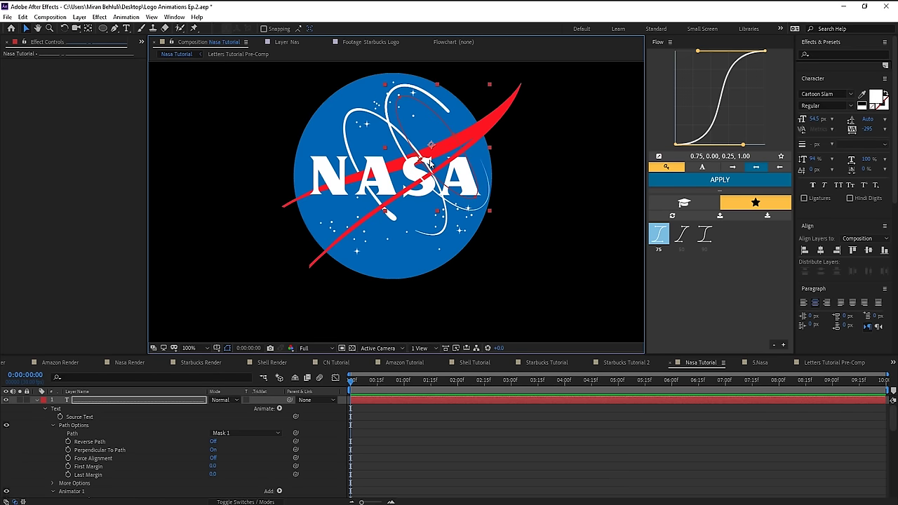
key("ctrl+z")
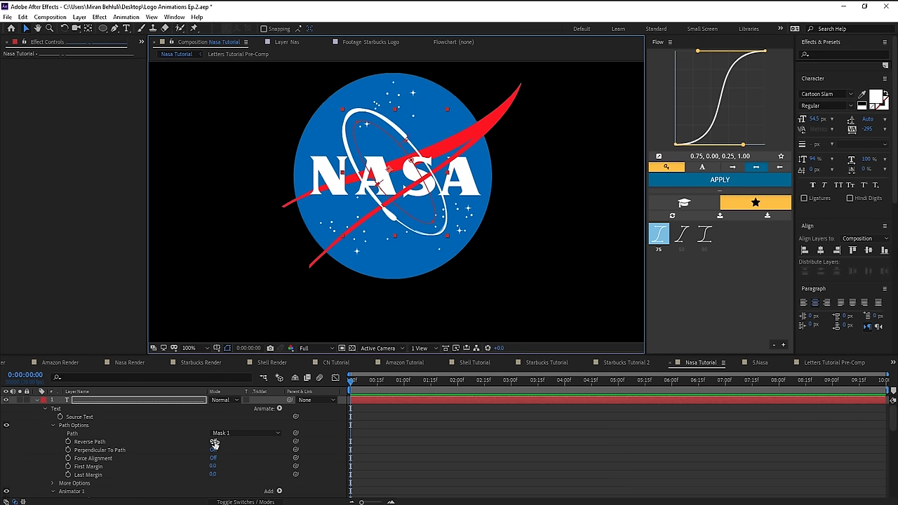
- Turn Reverse Path on and Perpendicular To Path off for the dotted text on Mask 1
left_click(215, 442)
scroll(419, 267, "up", 1)
left_click_drag(407, 271, 370, 324)
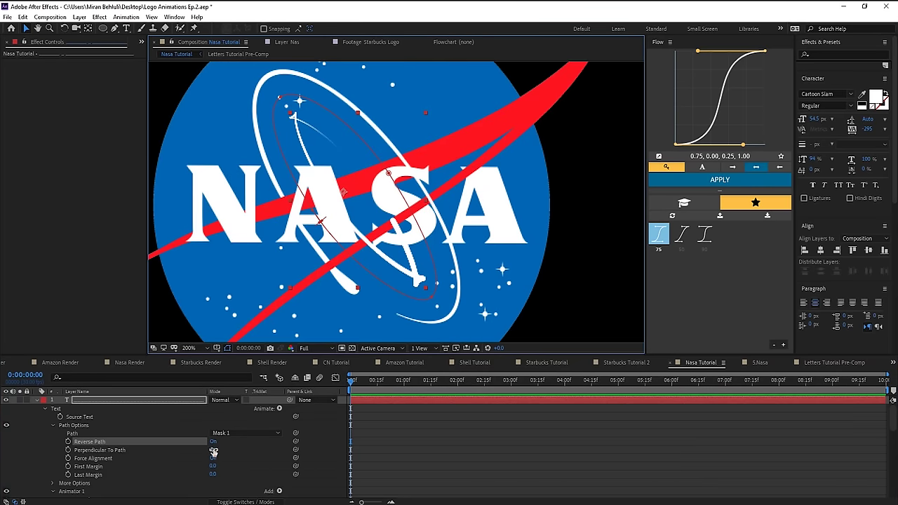
left_click(213, 450)
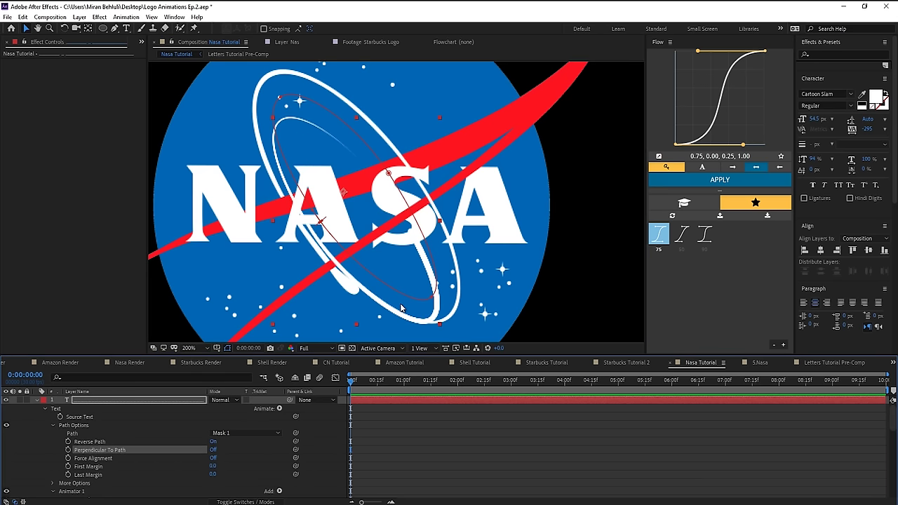
- Enlarge the ellipse mask to fit the logo's orbit ring and add more dots to lengthen the text line
scroll(415, 281, "down", 1)
left_click(403, 202)
double_click(393, 186)
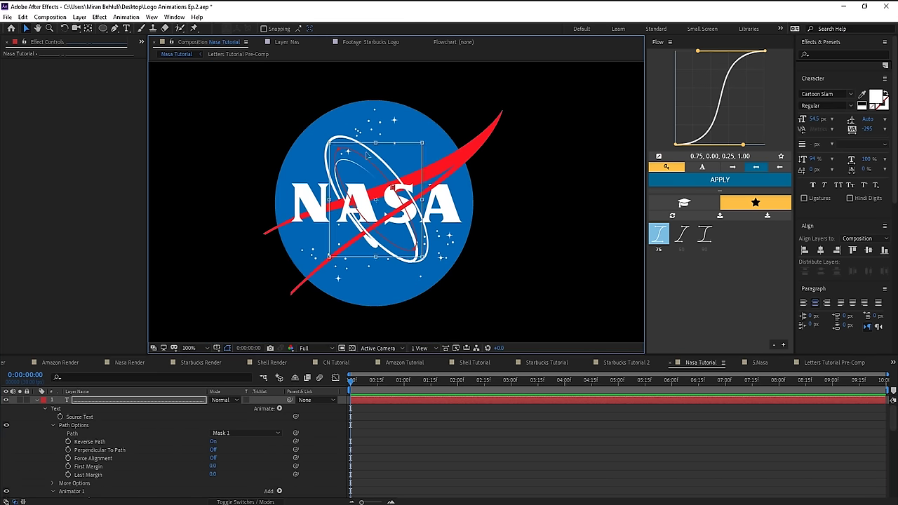
left_click_drag(423, 141, 424, 131)
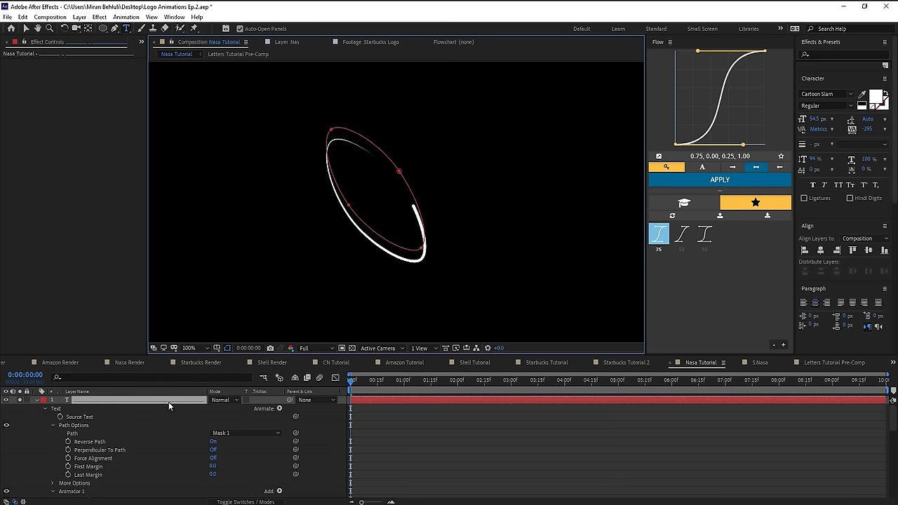
type("......")
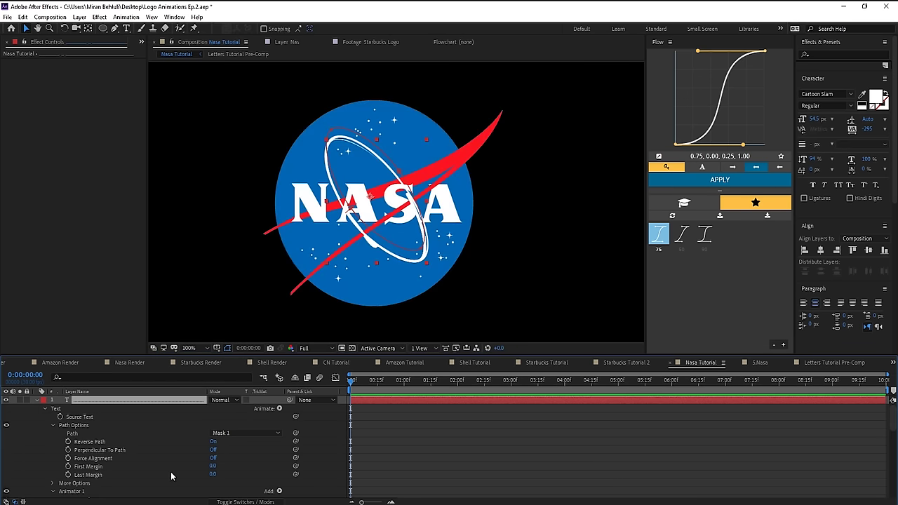
- Try adjusting the Start and End values of the dotted text's range selector
scroll(170, 472, "down", 5)
scroll(177, 456, "up", 3)
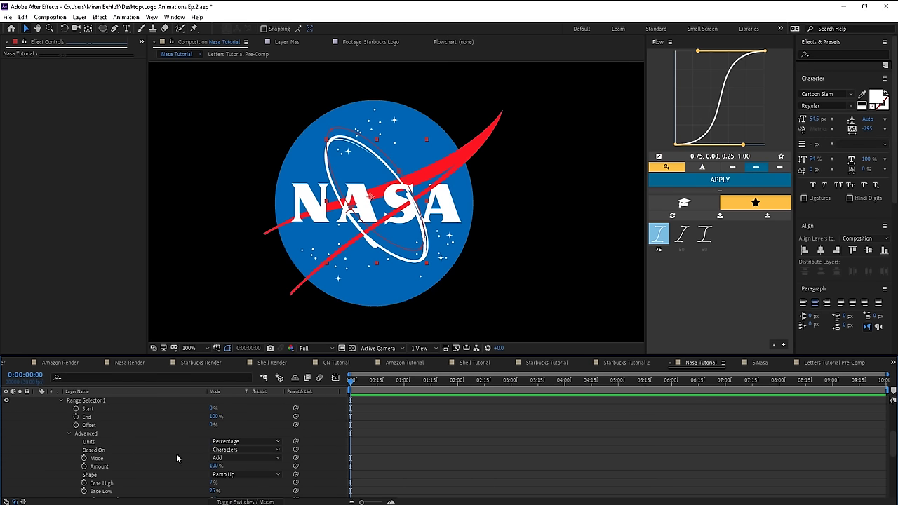
left_click(210, 408)
left_click(237, 419, "shift")
left_click(237, 419)
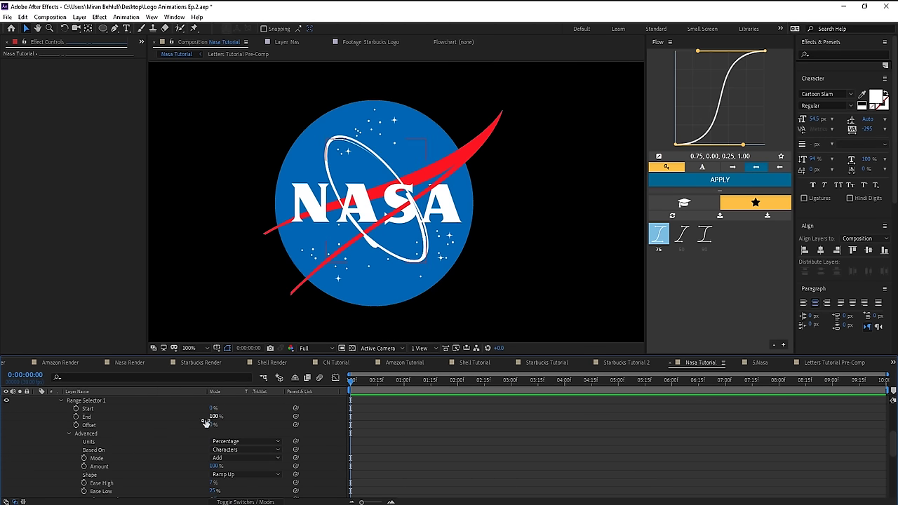
scroll(163, 429, "up", 4)
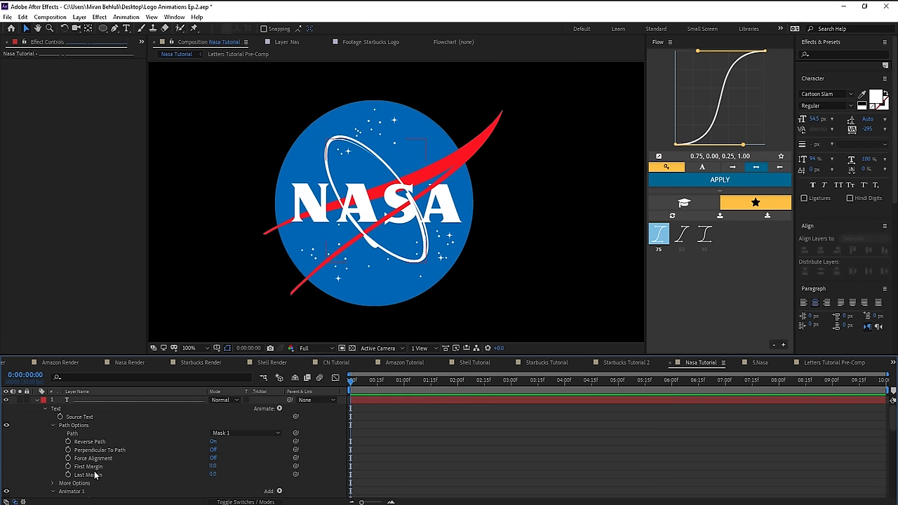
- Solo the dotted text layer and try different First Margin and Last Margin values, undoing each
left_click(20, 399)
mouse_move(211, 468)
left_mouse_down()
mouse_move(309, 458)
mouse_move(613, 456)
mouse_move(318, 444)
mouse_move(92, 449)
left_mouse_up()
key("ctrl+z")
mouse_move(212, 475)
left_mouse_down()
mouse_move(318, 473)
mouse_move(136, 473)
left_mouse_up()
key("ctrl+z")
- Unsolo, collapse and hide the dotted text layer, and save the project
left_click(20, 400)
left_click(34, 401)
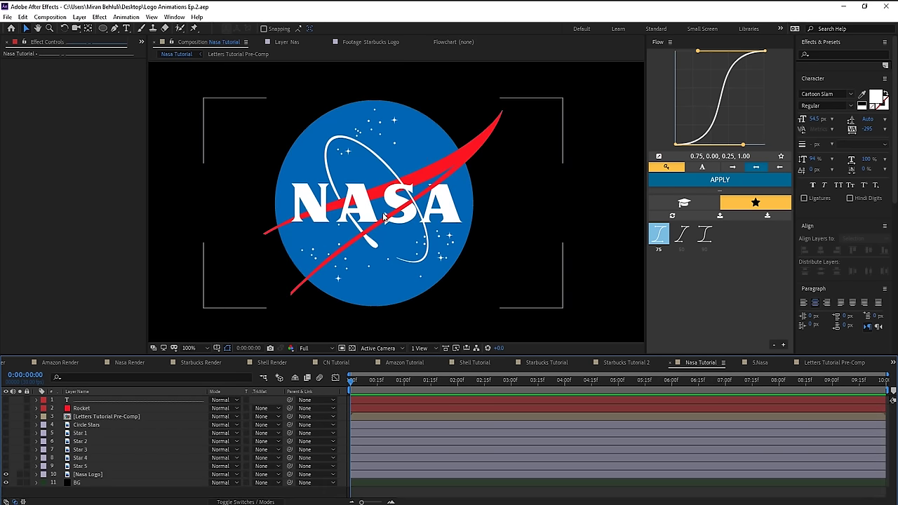
- Open the settings for a new solid layer in the Nasa Tutorial composition
key("comma")
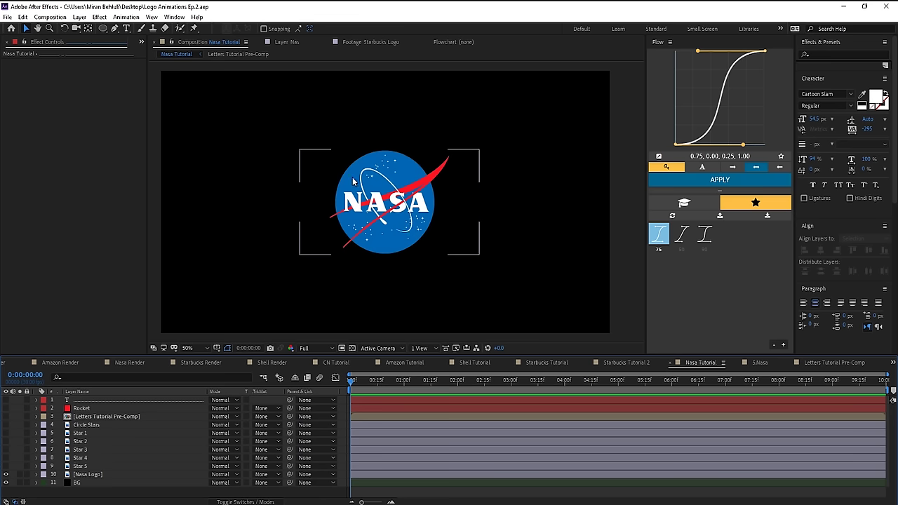
left_click(79, 17)
mouse_move(105, 26)
left_click(260, 38)
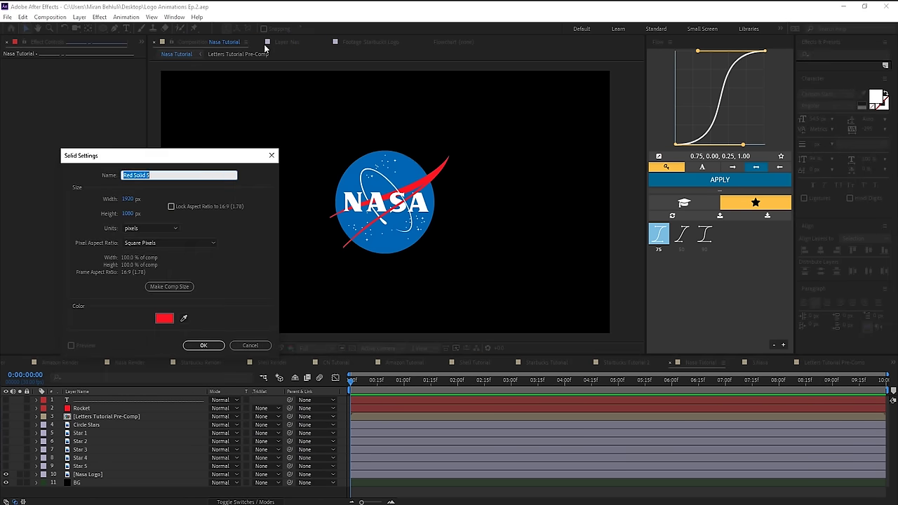
- Create a white 1920 x 1080 px solid named Globe
type("Globe")
left_click(164, 318)
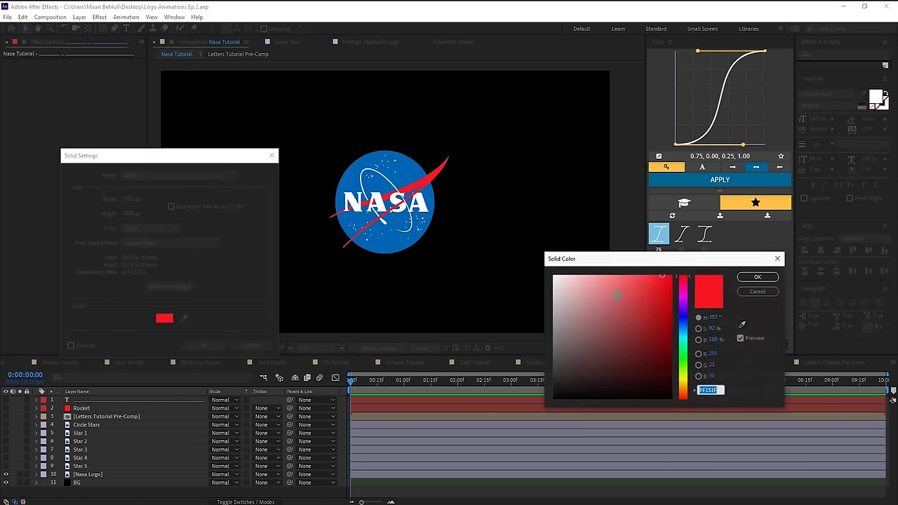
left_click(554, 276)
left_click(756, 277)
left_click(202, 345)
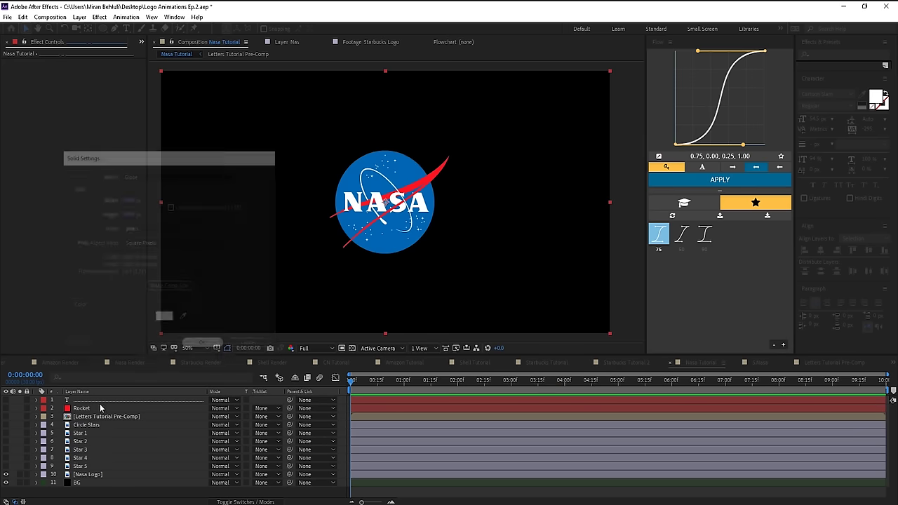
- Apply the CC Sphere effect to the Globe solid
key("ctrl+space")
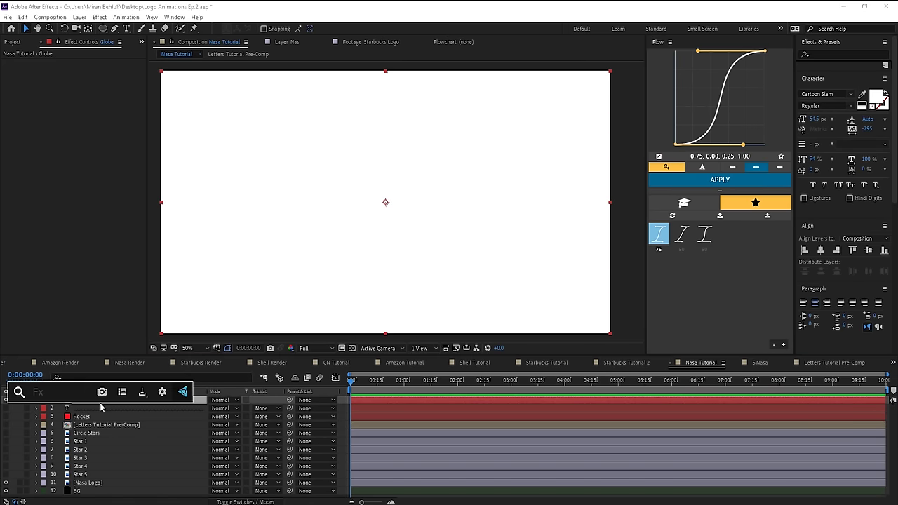
type("cc sphere")
key("Return")
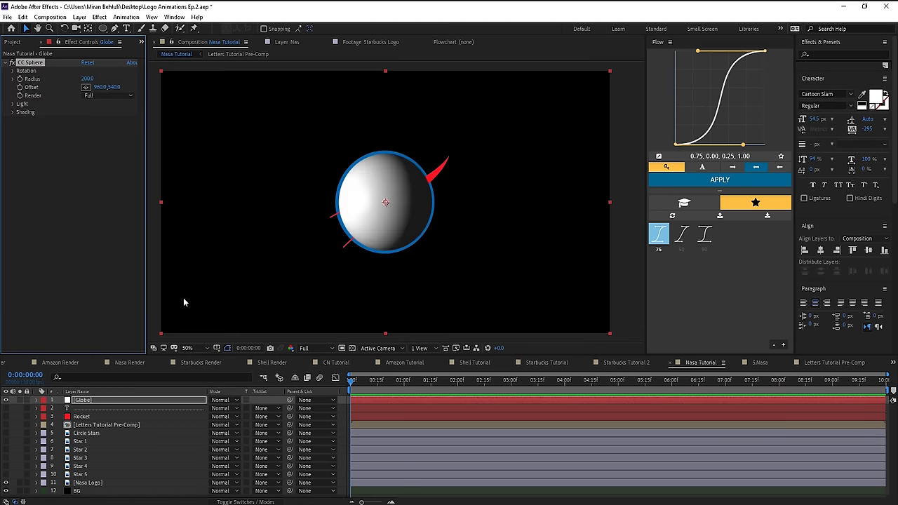
- Set the sphere's radius to 215 so it covers the logo circle, and expand the effect's rotation settings
scroll(403, 189, "up", 1)
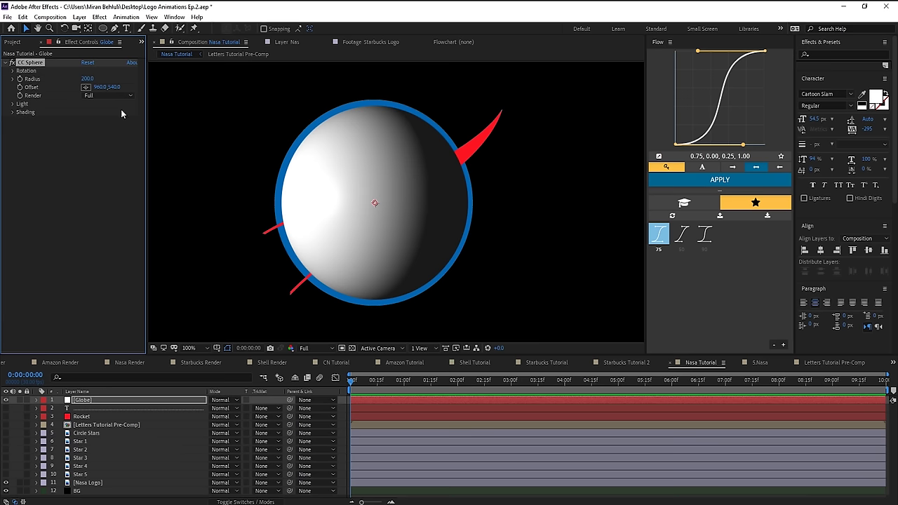
left_click_drag(87, 78, 97, 79)
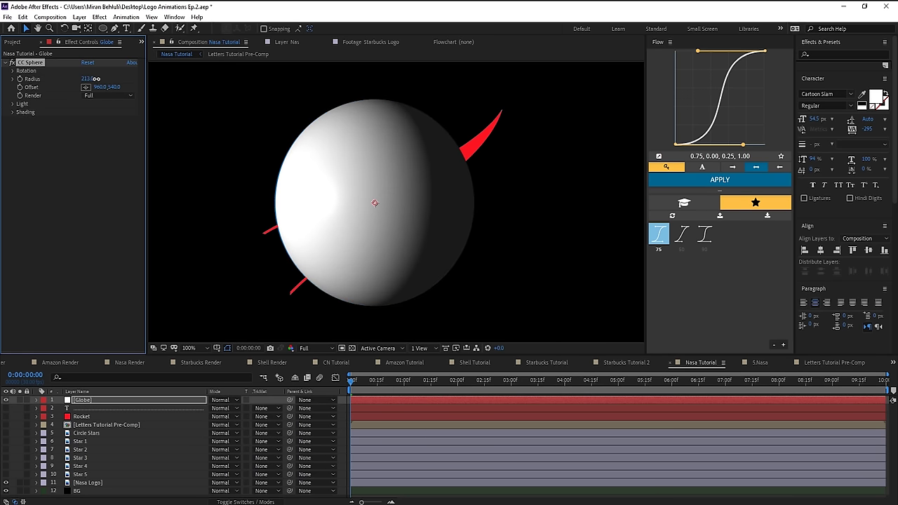
left_click(88, 80)
type("215")
left_click(85, 132)
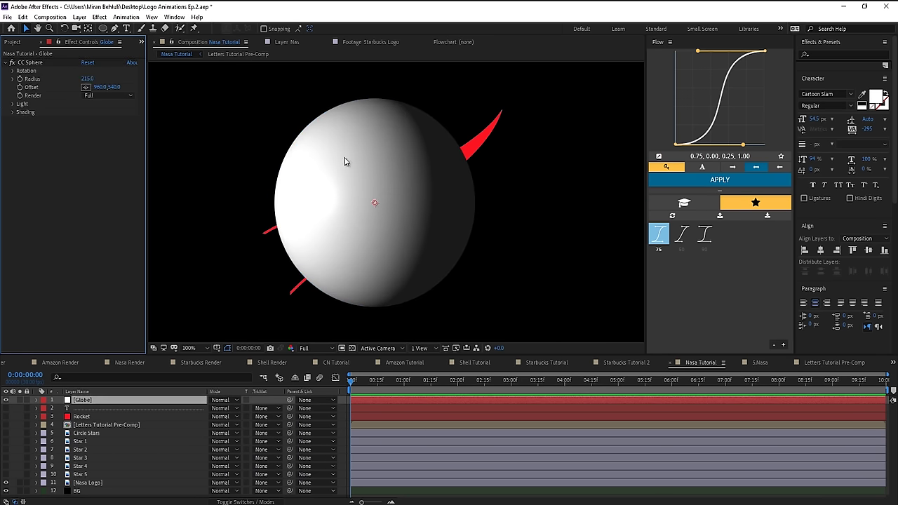
left_click(116, 400)
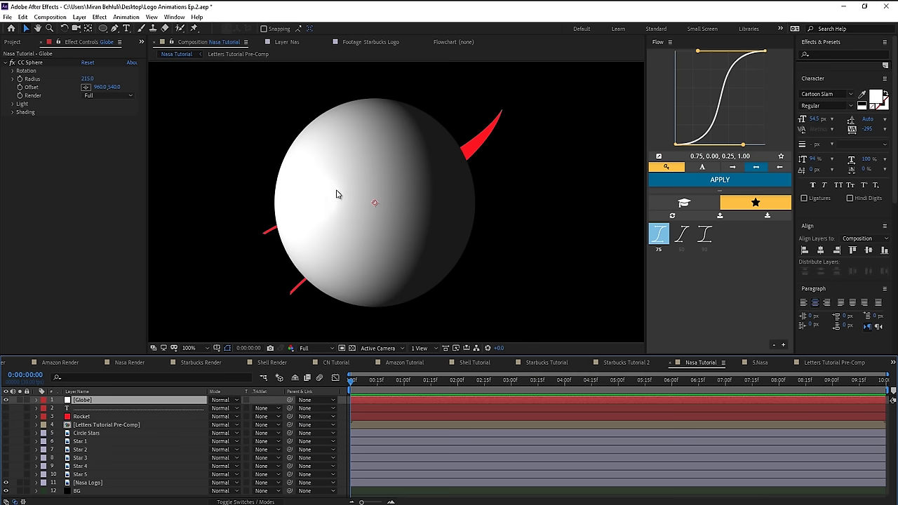
left_click(11, 71)
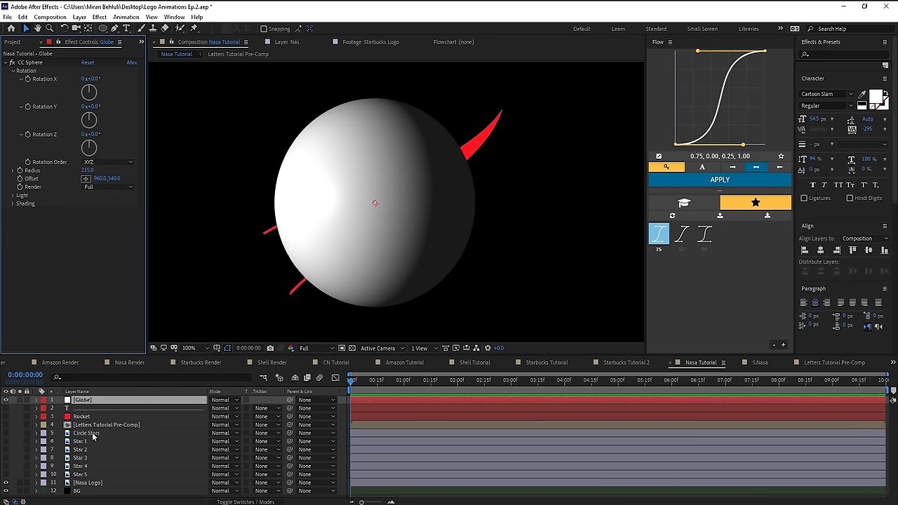
- Add a null object and rename it Globe Controller
left_click(173, 72)
left_click(80, 17)
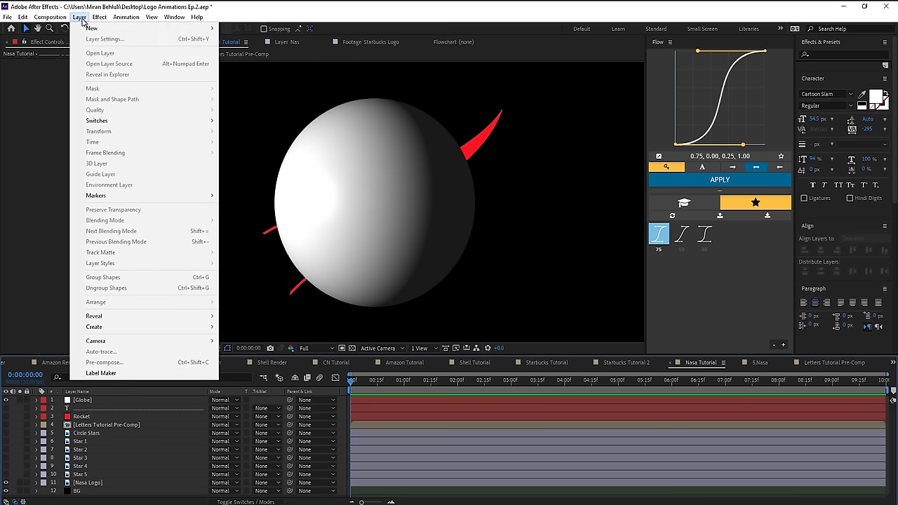
mouse_move(87, 28)
left_click(265, 73)
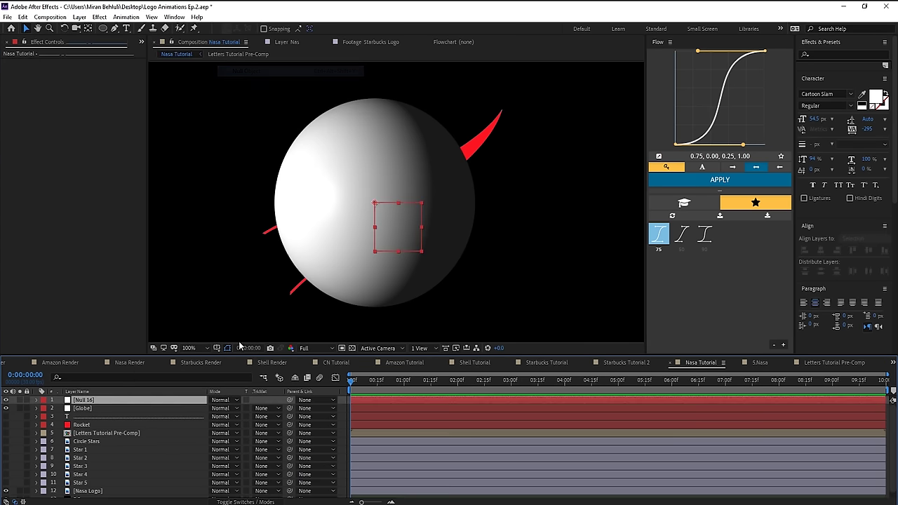
key("Return")
type("Globe")
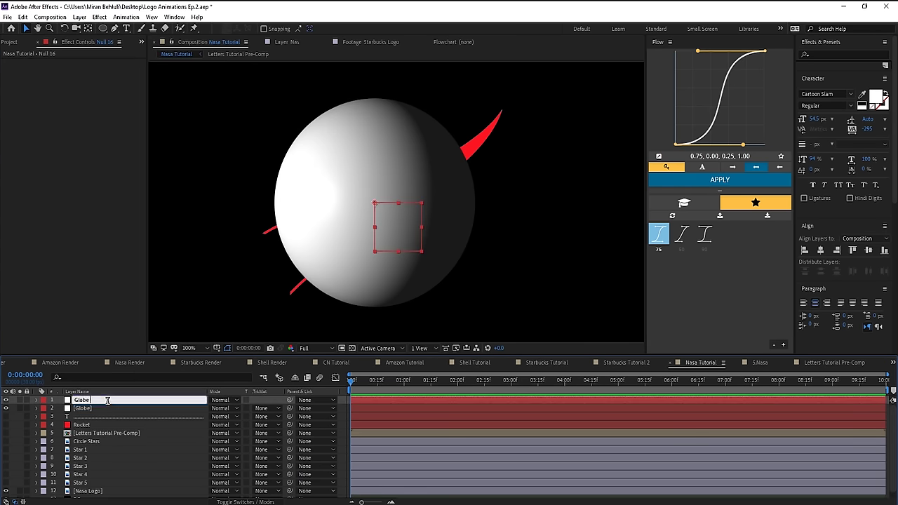
type(" Controller")
key("Return")
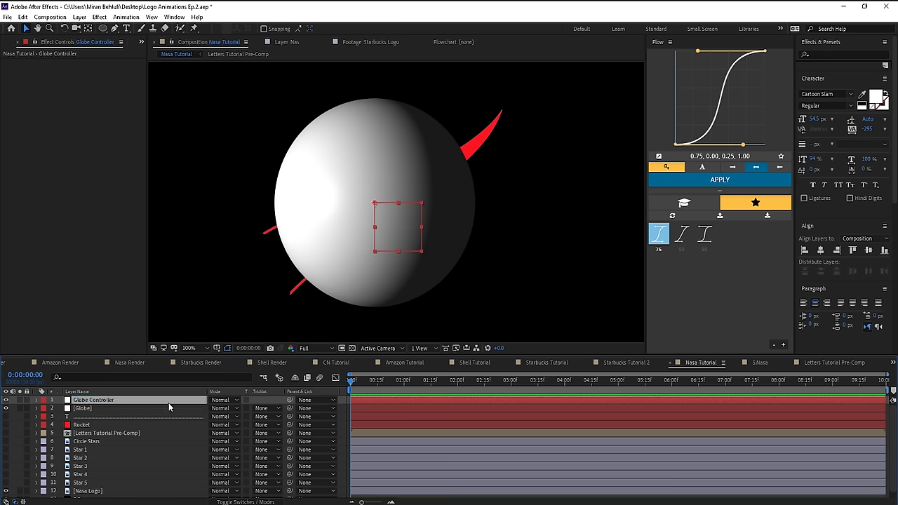
- Reveal the position, scale and rotation properties of the Globe Controller null
key("p")
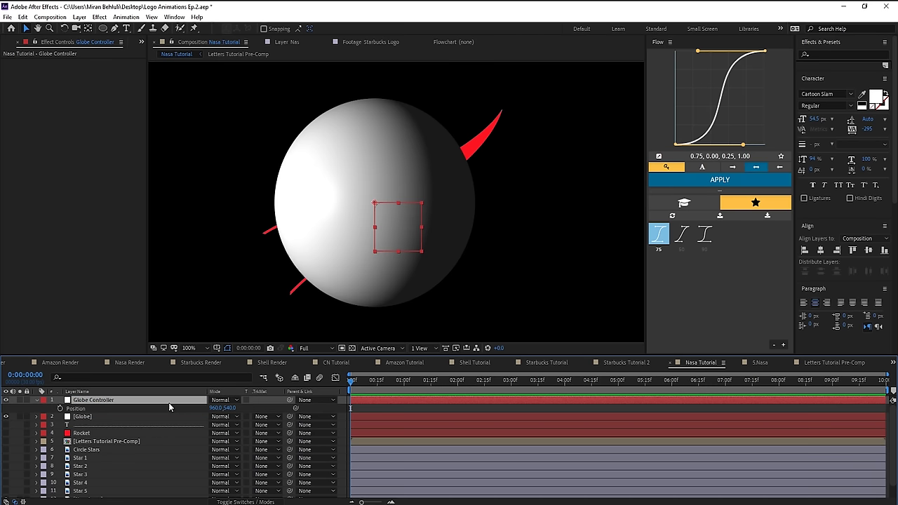
key("shift+s")
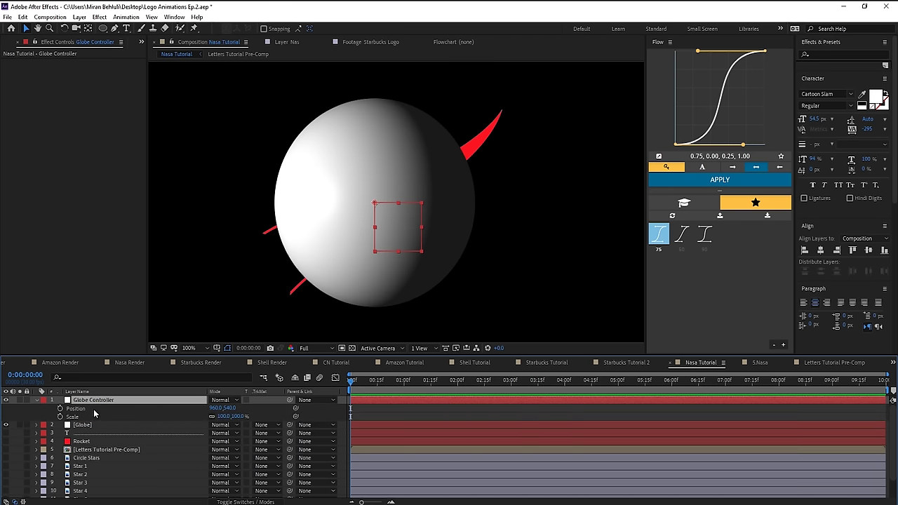
key("shift+r")
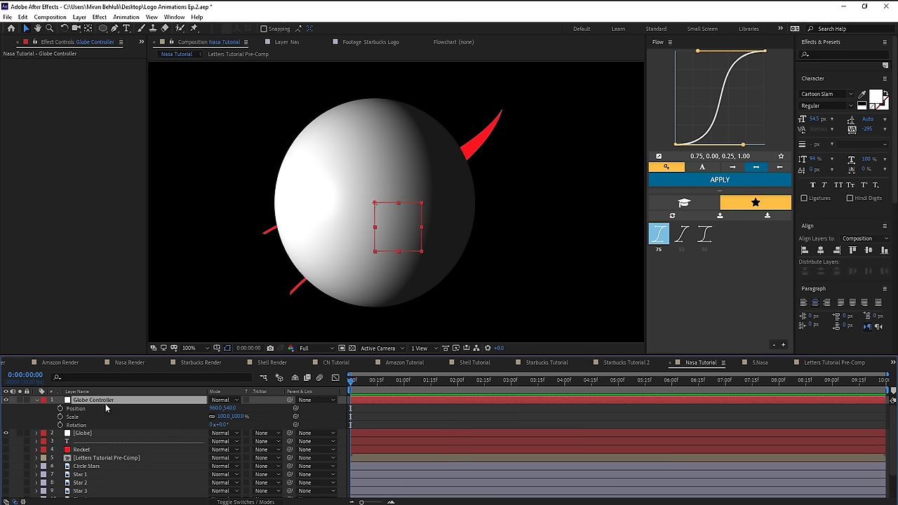
- Link the Globe's CC Sphere Offset to the Globe Controller's position with an expression
left_click(83, 433)
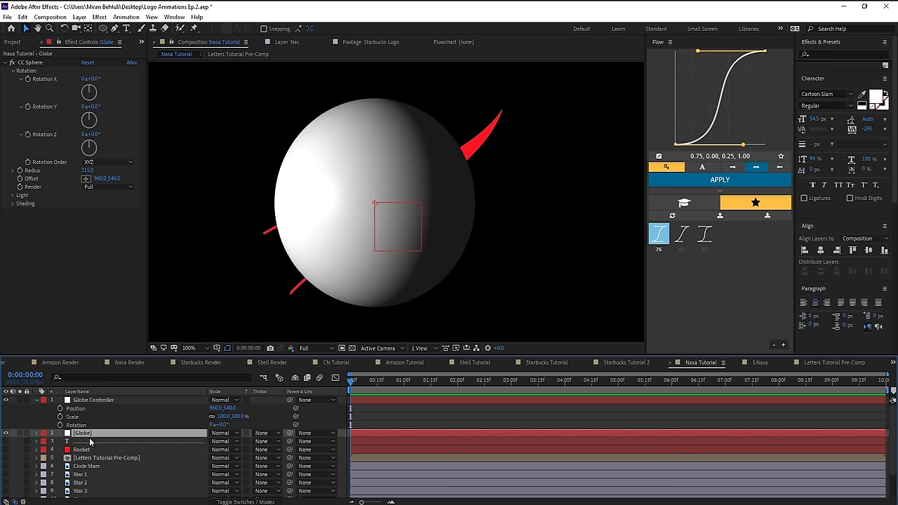
left_click(19, 179, "alt")
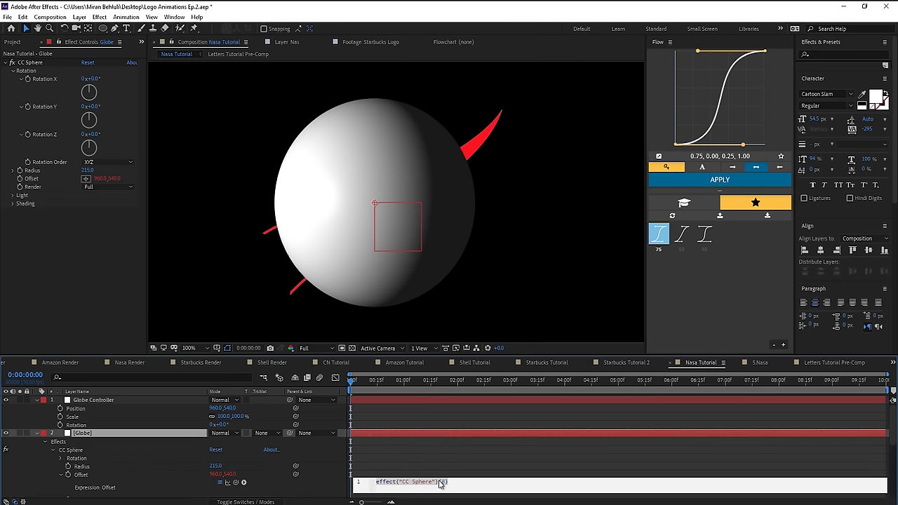
left_click(375, 482)
left_click_drag(236, 482, 135, 411)
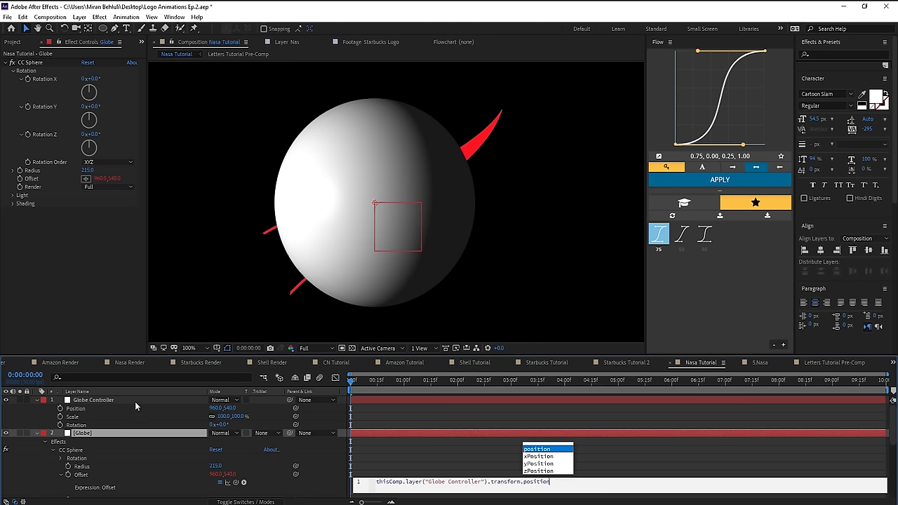
left_click(395, 219)
left_click_drag(395, 219, 334, 261)
left_click_drag(302, 229, 363, 188)
left_click(94, 433)
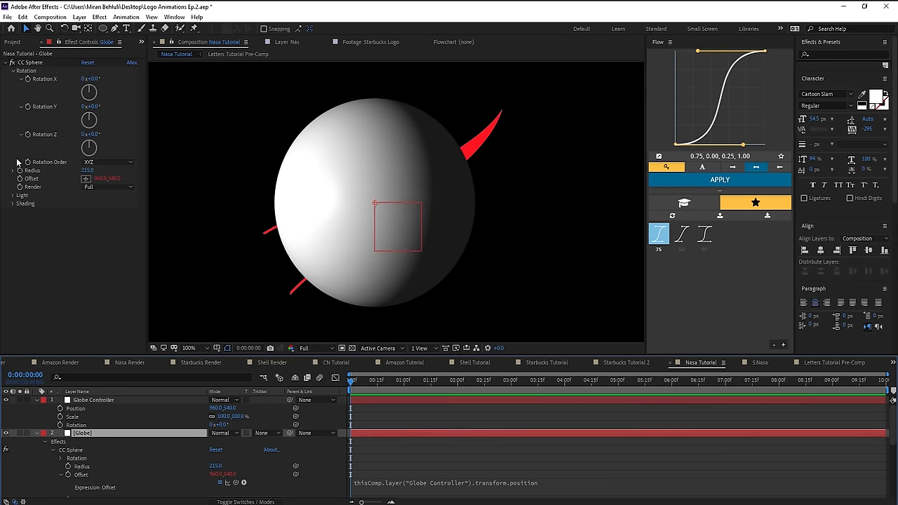
- Link the sphere's Radius to the Globe Controller's scale with an expression, and set that scale to 215%
left_click(19, 171, "alt")
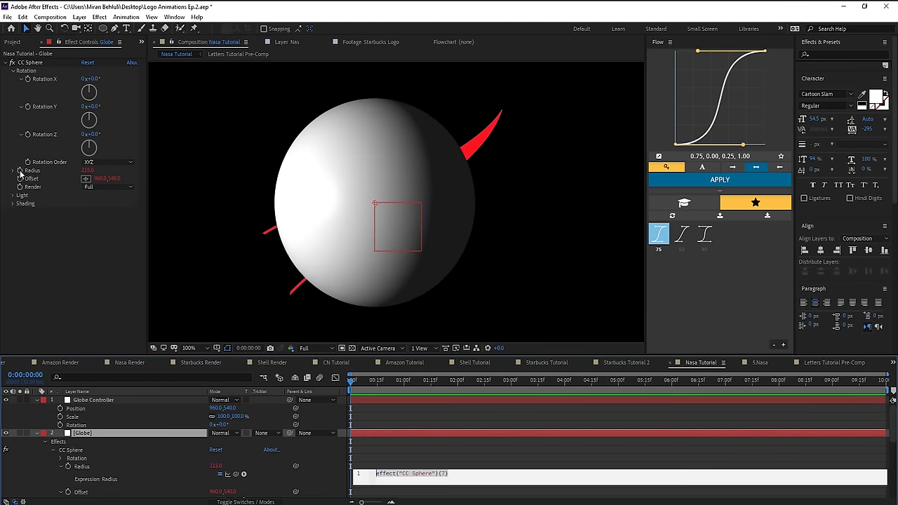
left_click_drag(236, 474, 109, 420)
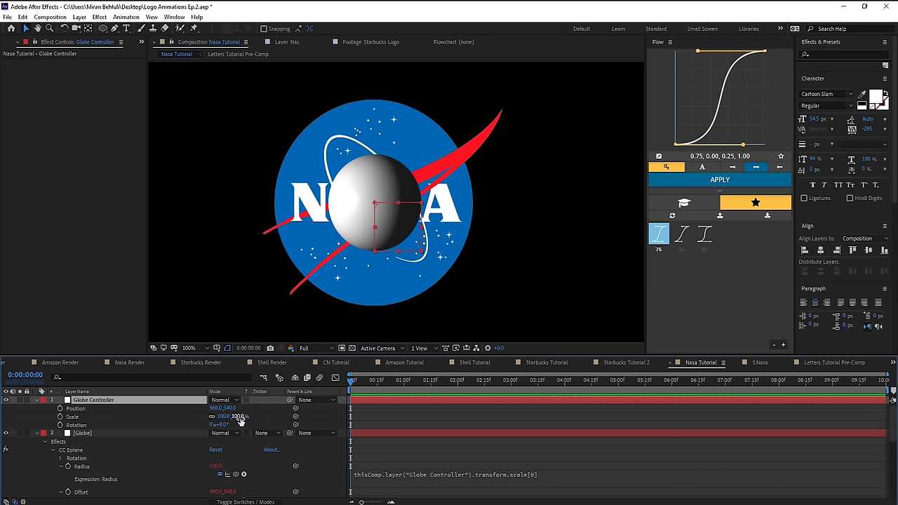
type("215")
key("Return")
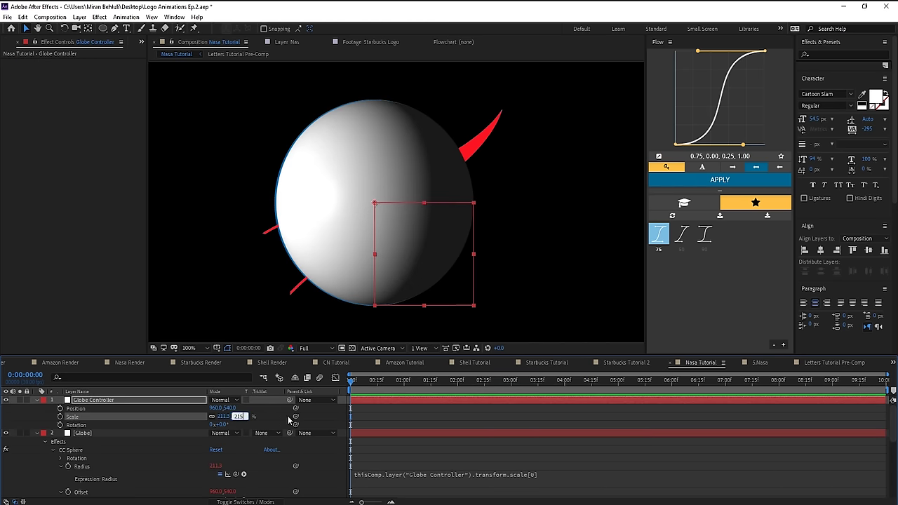
- Try turning the Globe's CC Sphere Rotation X and undo the change
left_click(84, 433)
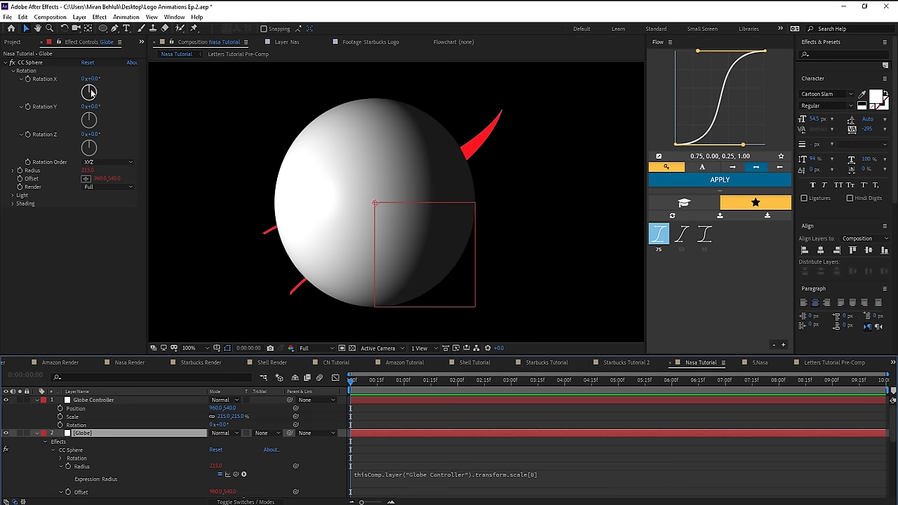
left_click_drag(91, 92, 80, 108)
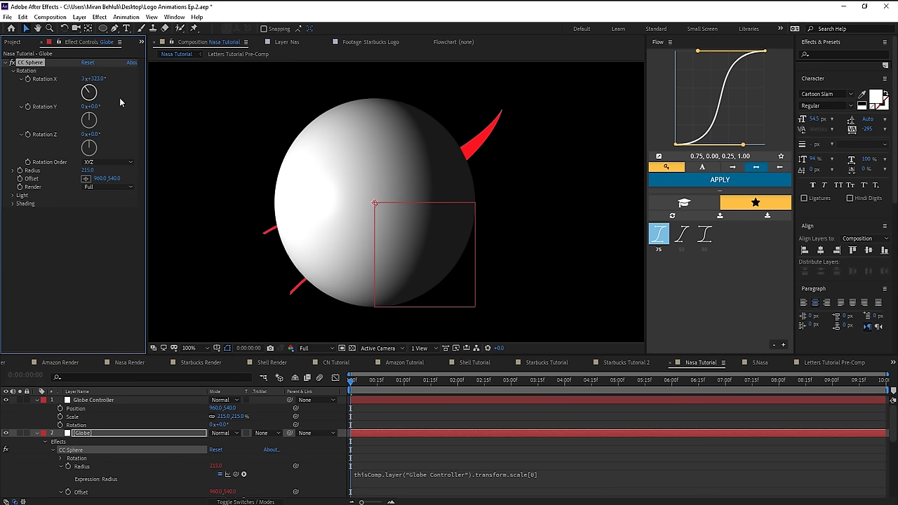
key("ctrl+z")
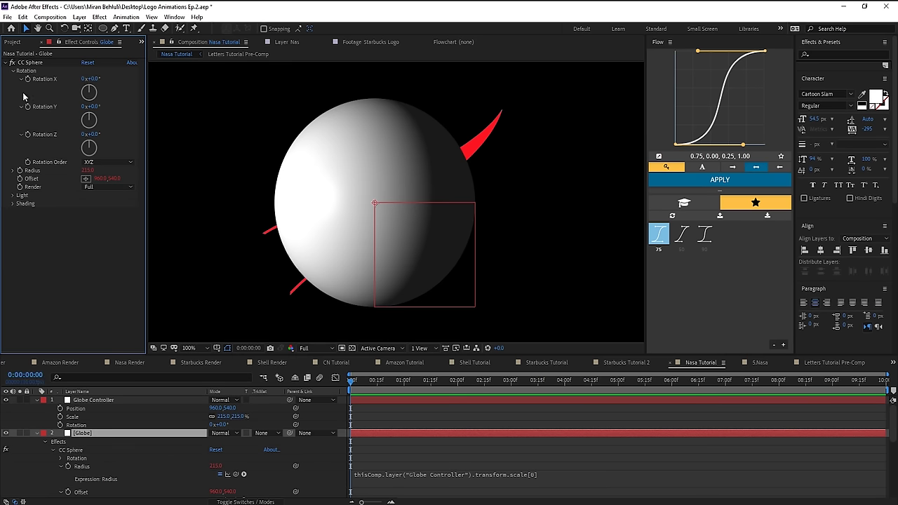
- Show the layer switches in the timeline and try rotating the Globe Controller to about -125°, undoing that rotation
left_click(97, 399)
key("F4")
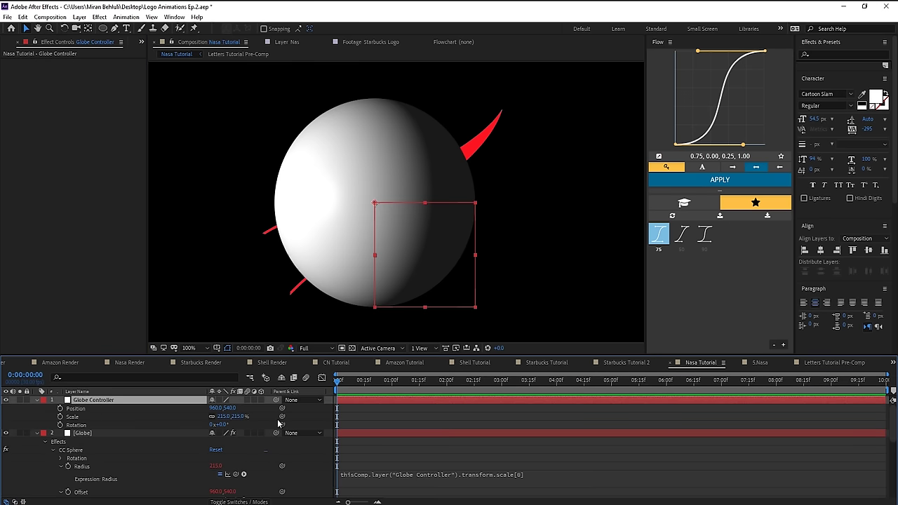
left_click_drag(221, 425, 190, 457)
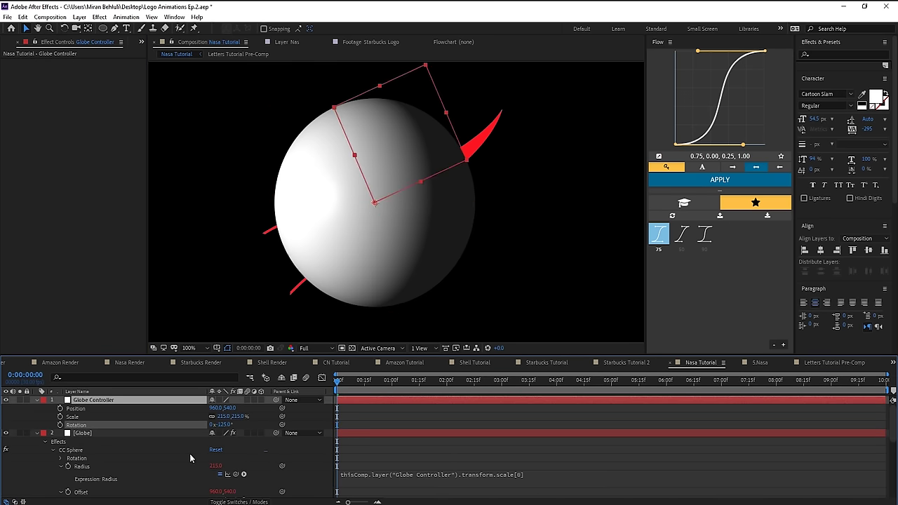
key("ctrl+z")
key("ctrl+z")
key("ctrl+z")
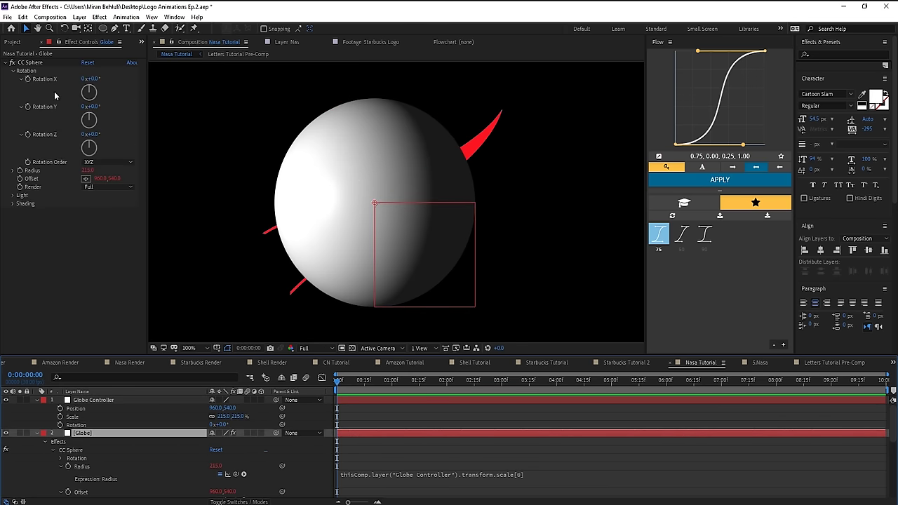
- Turn the Globe Controller null into a 3D layer so it has separate X, Y and Z rotations
left_click(97, 402)
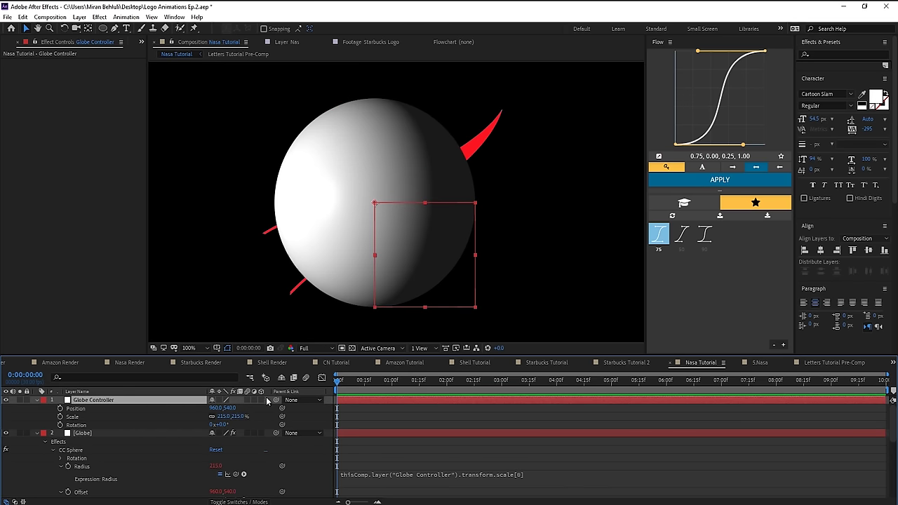
left_click(261, 399)
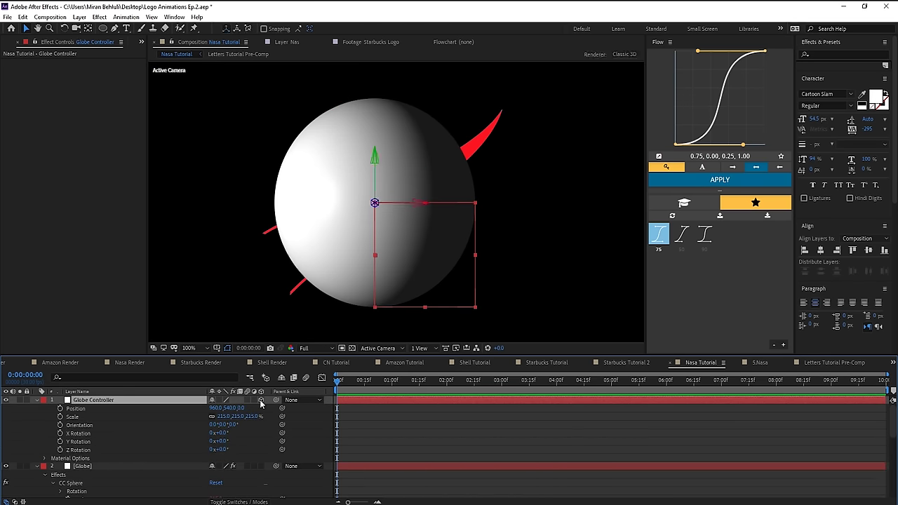
left_click(79, 442)
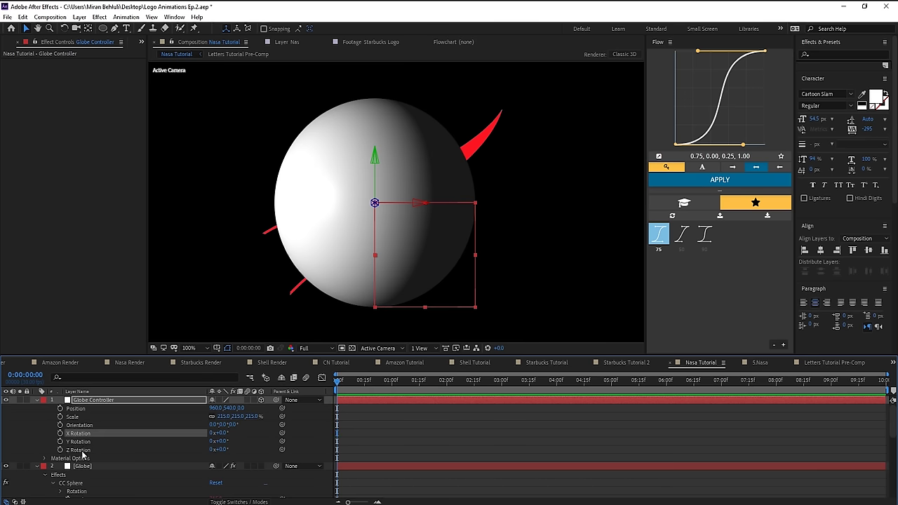
key("ctrl+z")
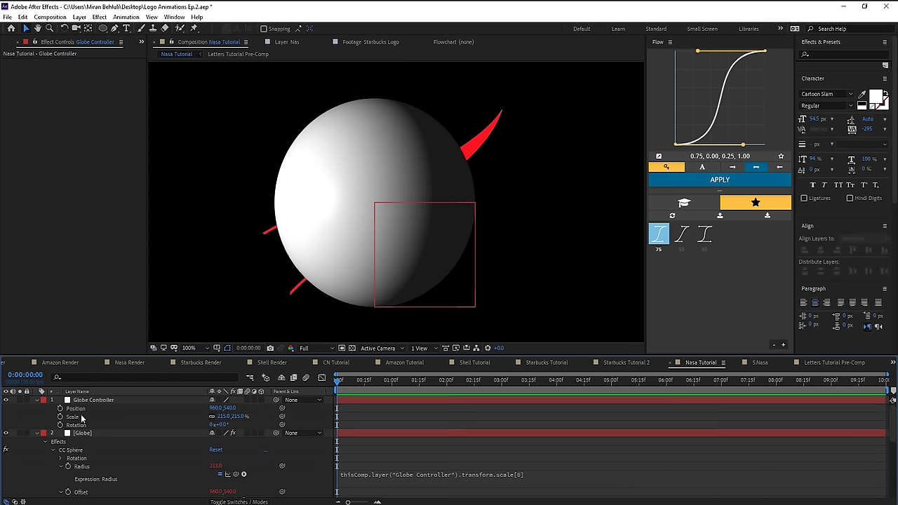
left_click(124, 400)
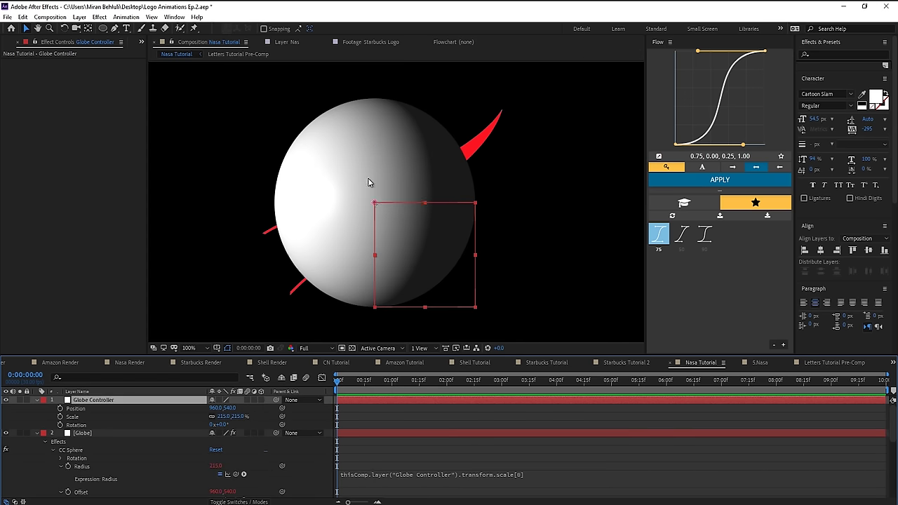
left_click(262, 399)
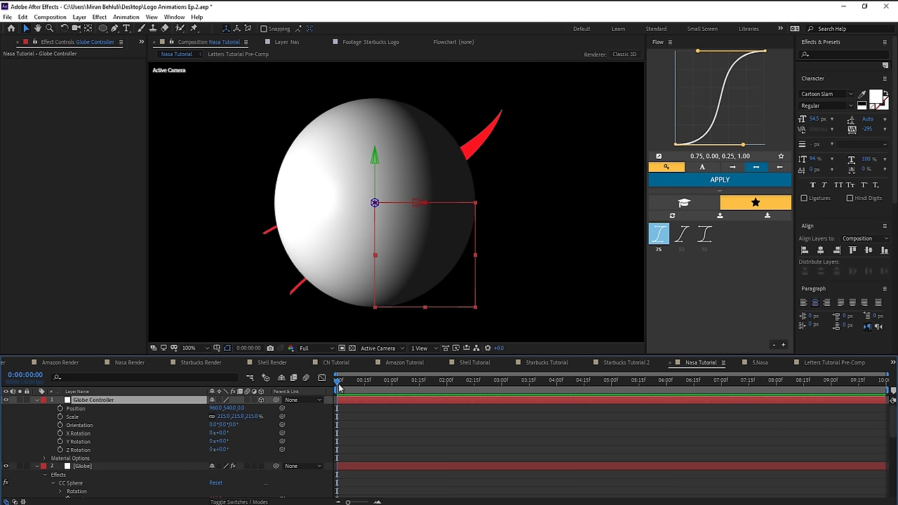
- Try separating the Globe Controller's Position into individual dimensions and undo it
right_click(100, 409)
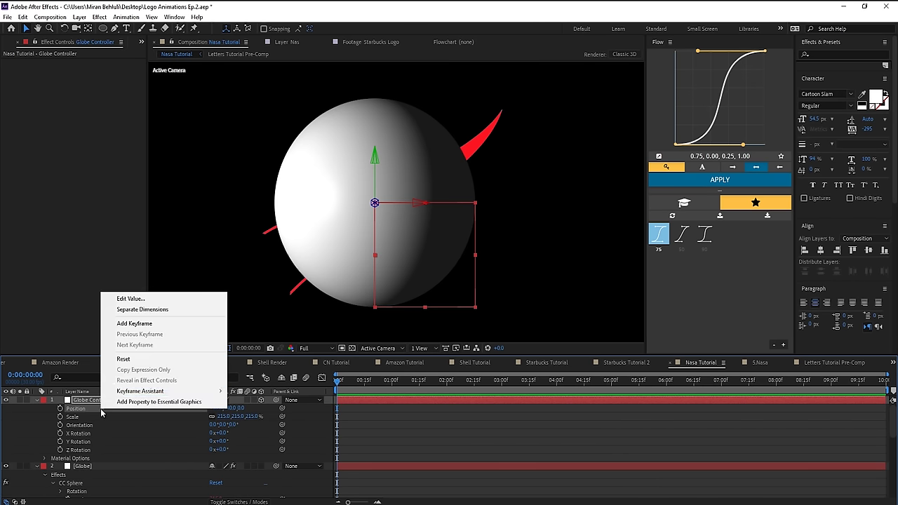
left_click(142, 309)
left_click(177, 415)
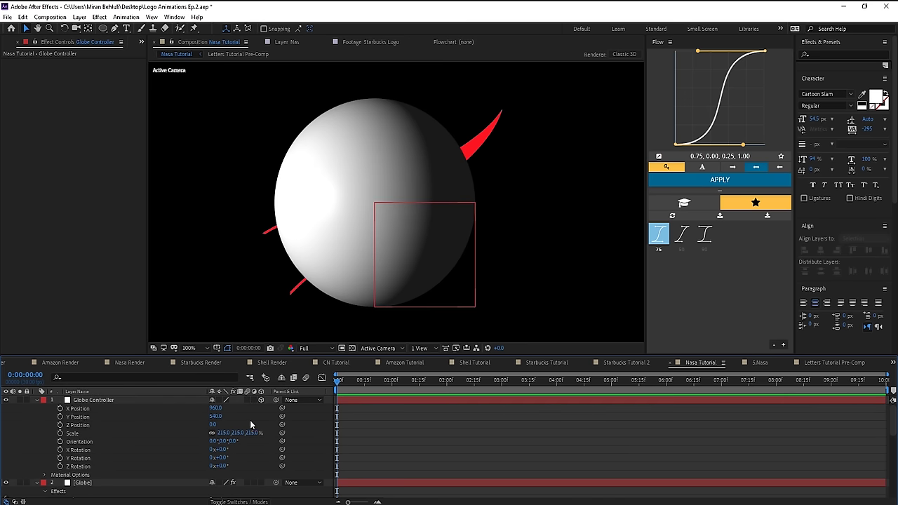
key("ctrl+z")
- Switch the Globe Controller null back to a 2D layer
left_click(92, 403)
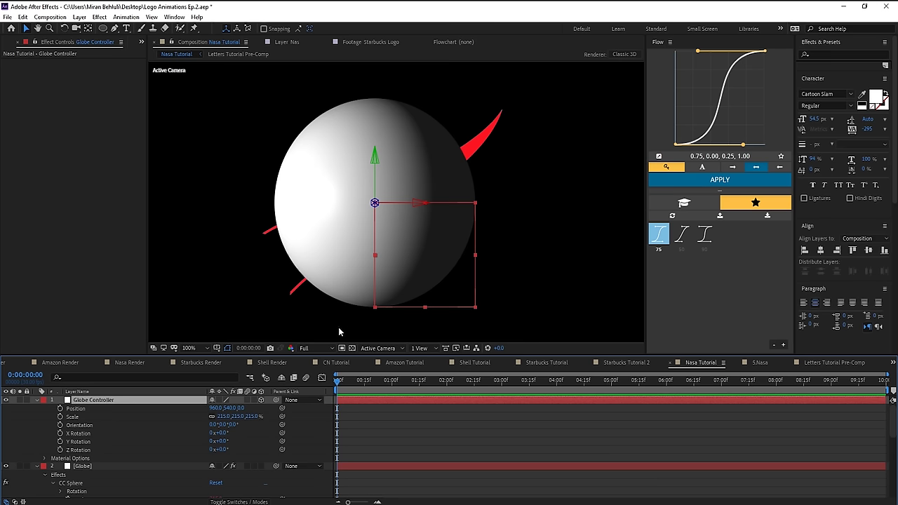
left_click(261, 400)
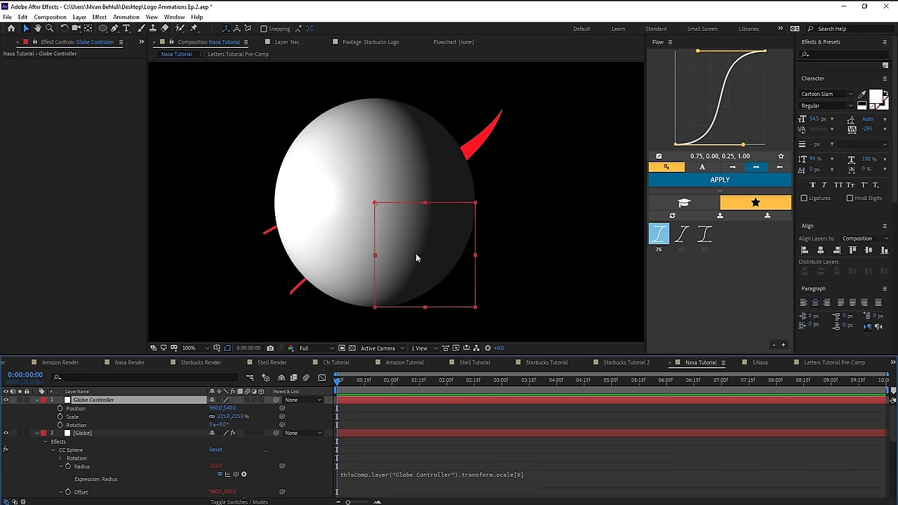
- Reveal the Globe's CC Sphere Light settings and try changing the Shading Ambient value, undoing that change
left_click(111, 433)
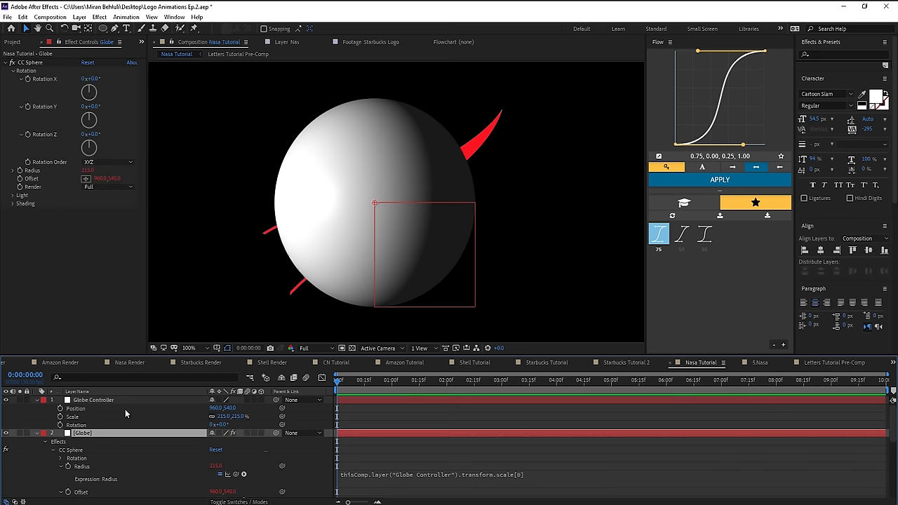
left_click(13, 195)
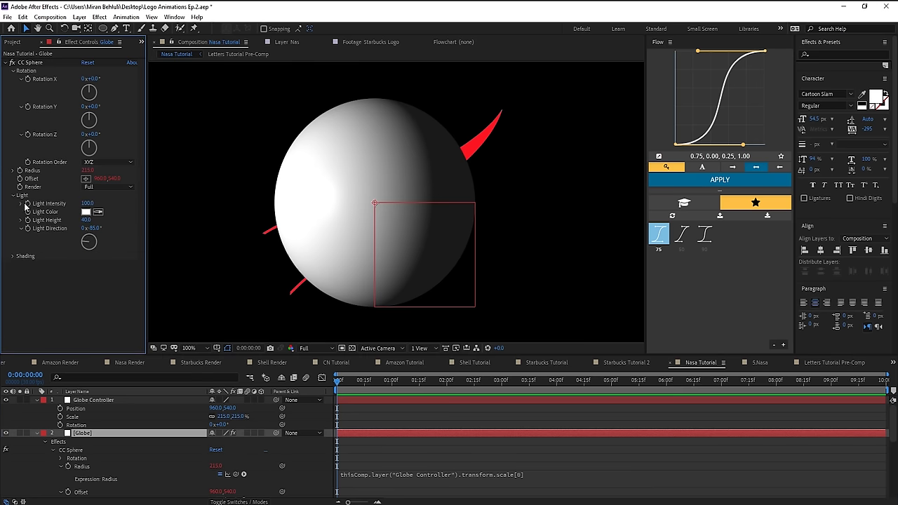
left_click(14, 256)
mouse_move(85, 265)
left_mouse_down()
mouse_move(70, 266)
mouse_move(119, 268)
mouse_move(127, 278)
mouse_move(47, 283)
left_mouse_up()
key("ctrl+z")
key("ctrl+z")
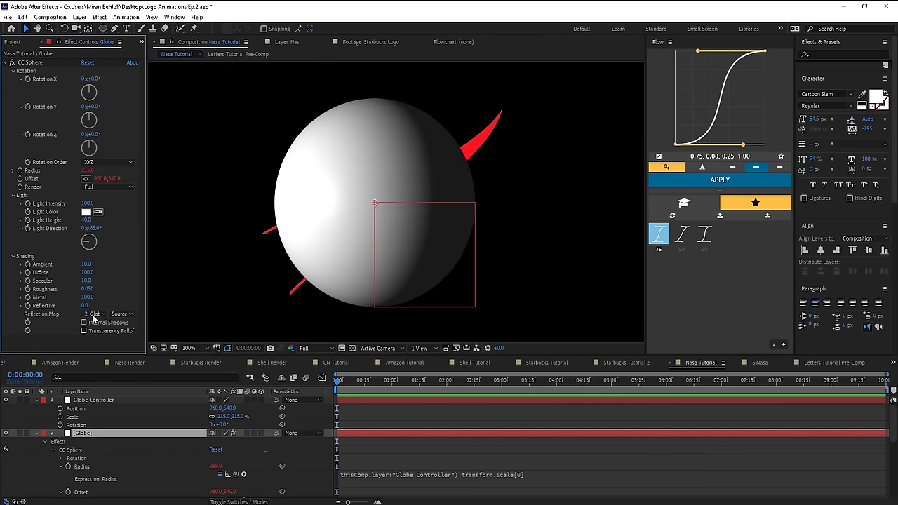
left_click(13, 257)
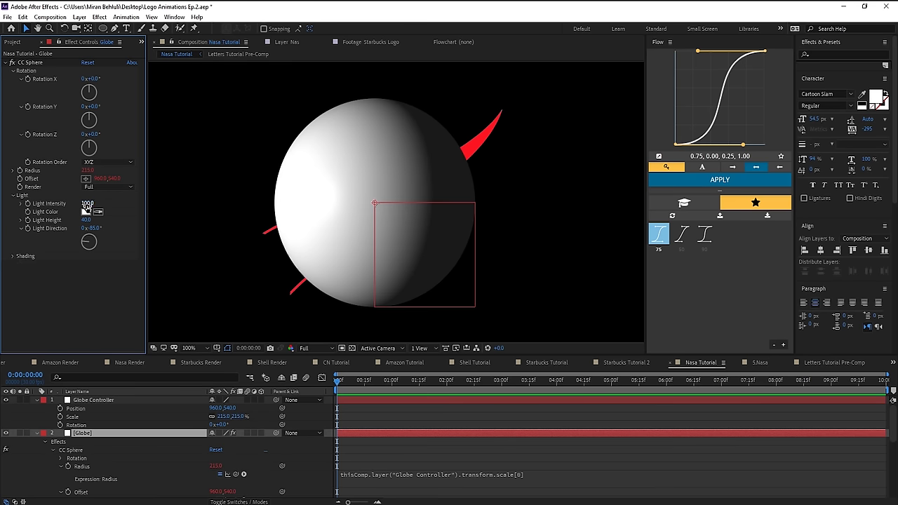
- Try raising the CC Sphere Light Intensity to 121 and undo it, then cancel the Light Color choice
mouse_move(87, 203)
left_mouse_down()
mouse_move(67, 208)
mouse_move(117, 206)
mouse_move(93, 216)
left_mouse_up()
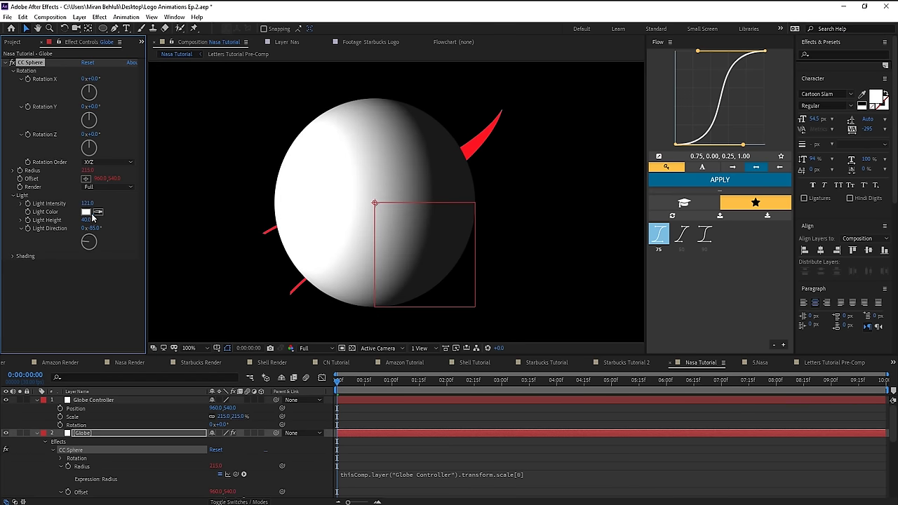
key("ctrl+z")
left_click(87, 213)
key("Escape")
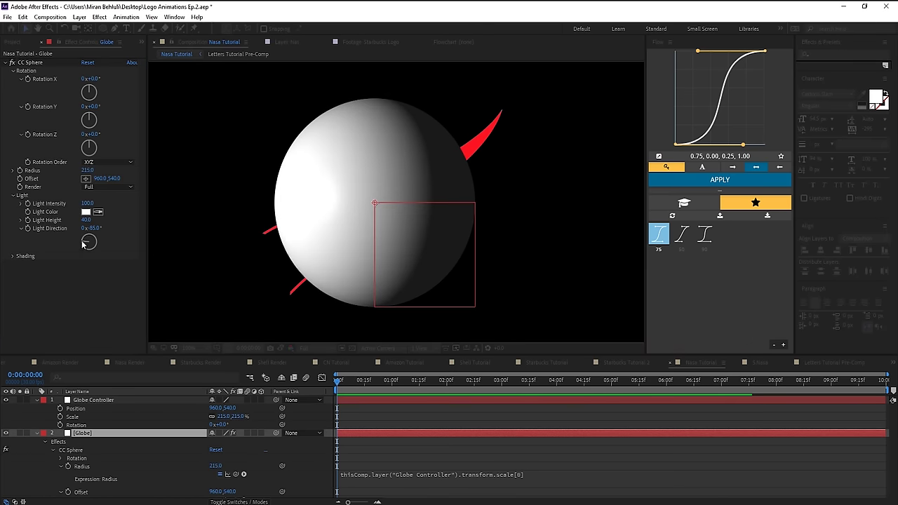
- Set the CC Sphere Light Height to 82 and the Light Direction to 43°
mouse_move(85, 220)
left_mouse_down()
mouse_move(122, 222)
mouse_move(55, 237)
left_mouse_up()
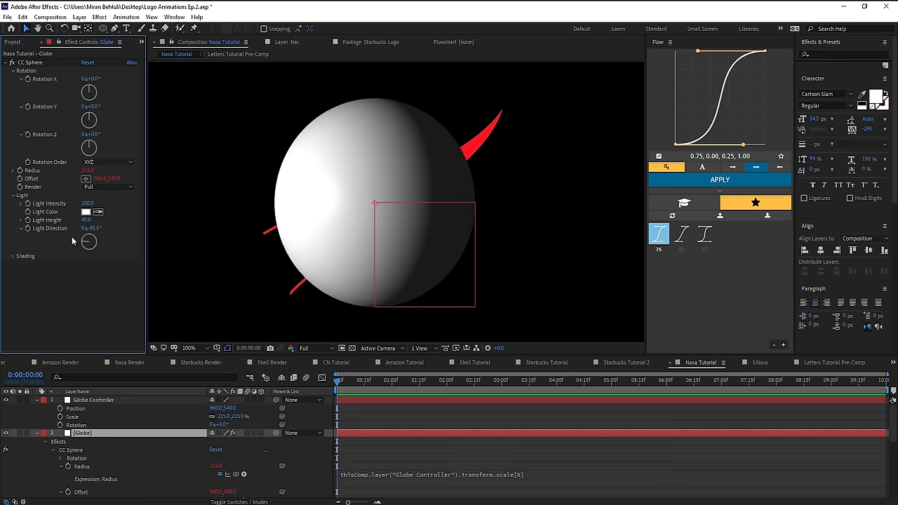
mouse_move(85, 220)
left_mouse_down()
mouse_move(55, 221)
mouse_move(105, 224)
mouse_move(111, 240)
mouse_move(84, 233)
left_mouse_up()
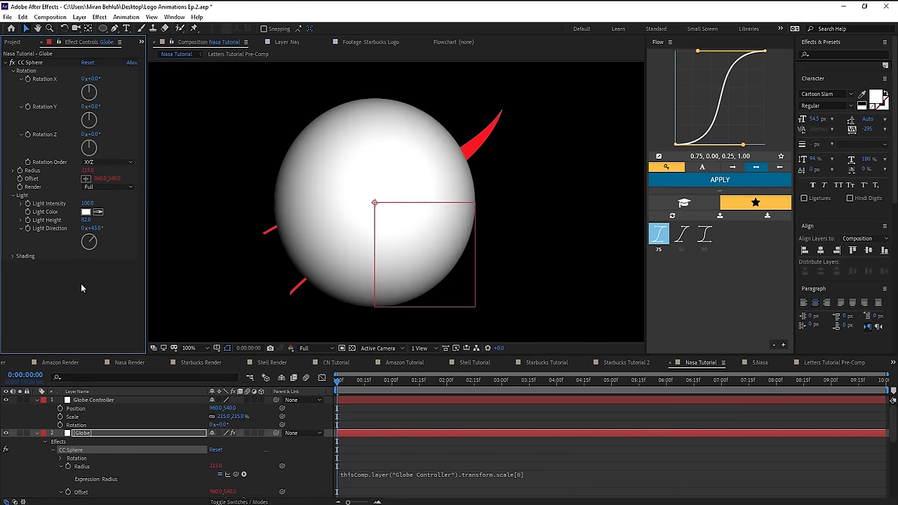
left_click(71, 286)
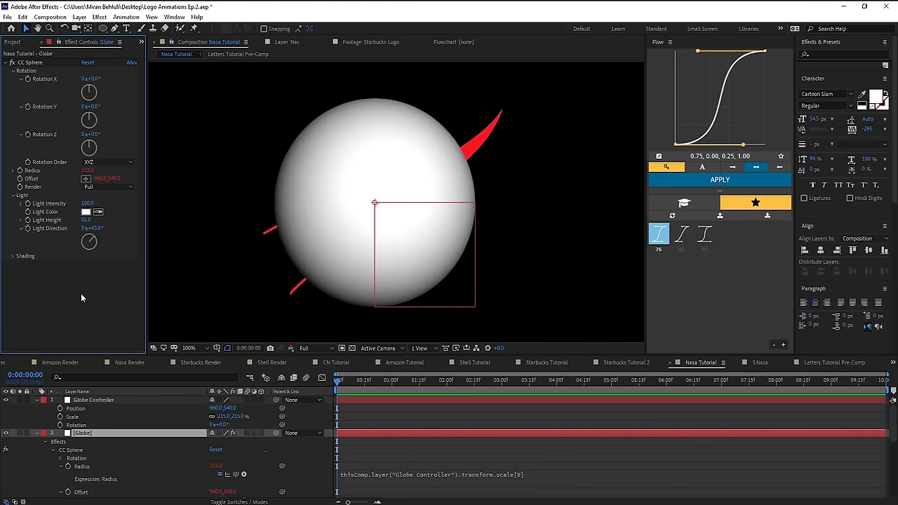
- Add a Tint effect to the Globe and map both black and white to the logo's blue, sampled with the Globe hidden
key("ctrl+space")
type("tint")
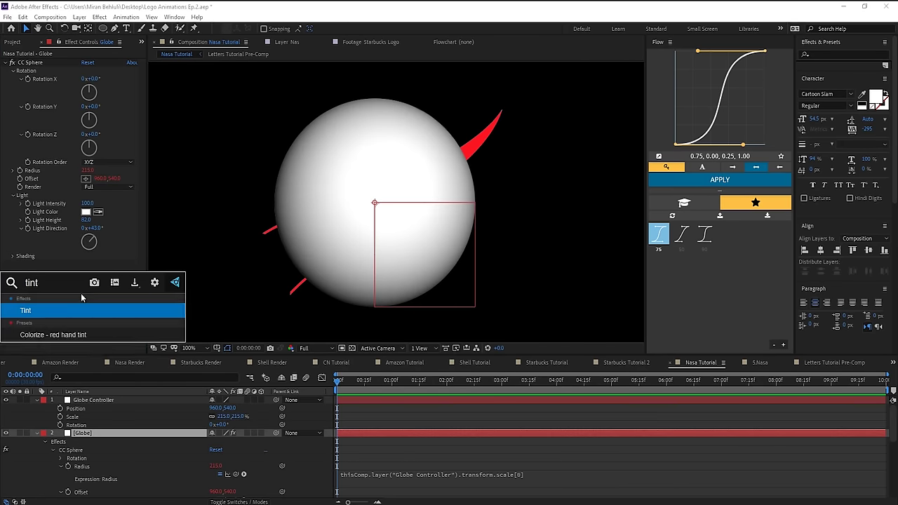
key("Return")
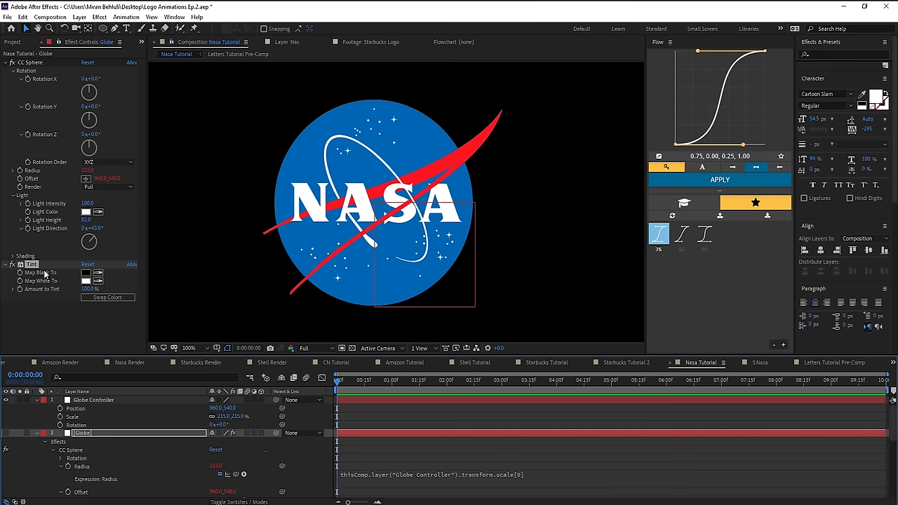
left_click(419, 139)
left_click(98, 280)
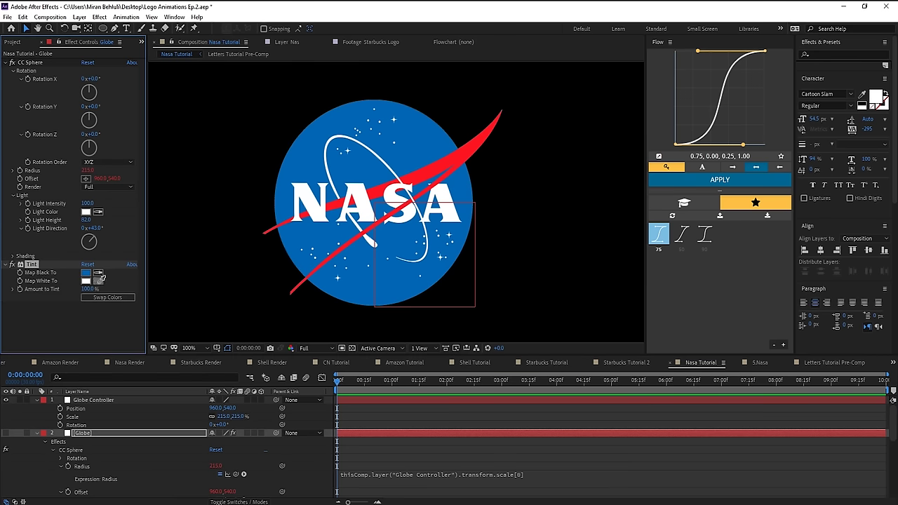
left_click(422, 147)
left_click(6, 432)
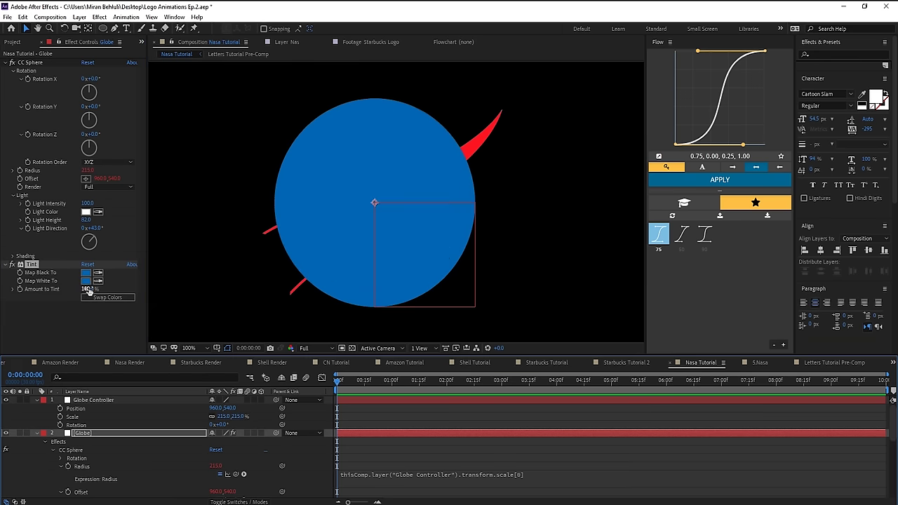
- Lower the Tint amount to 0% and activate colour sampling for the CC Sphere Light Color
mouse_move(87, 290)
left_mouse_down()
mouse_move(56, 301)
mouse_move(97, 302)
left_mouse_up()
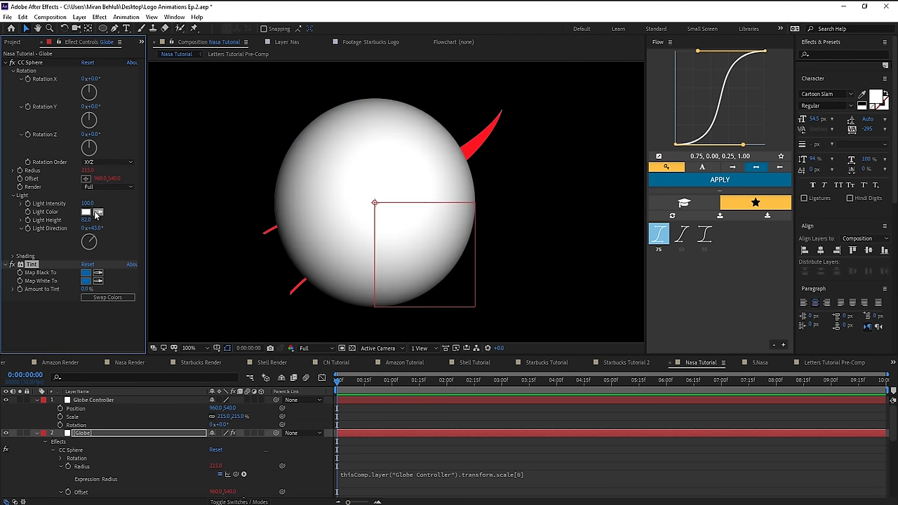
left_click(98, 212)
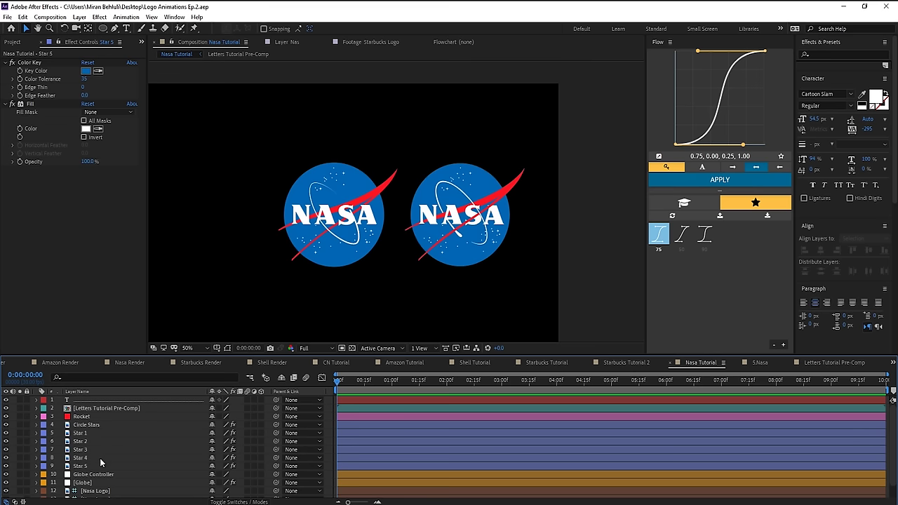
- Make the Globe Controller null a 3D layer
left_click(105, 476)
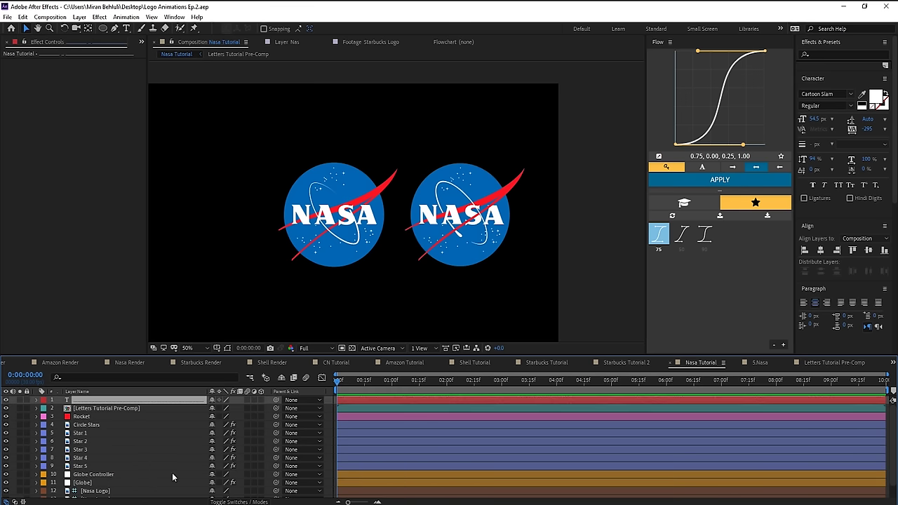
scroll(116, 456, "down", 2)
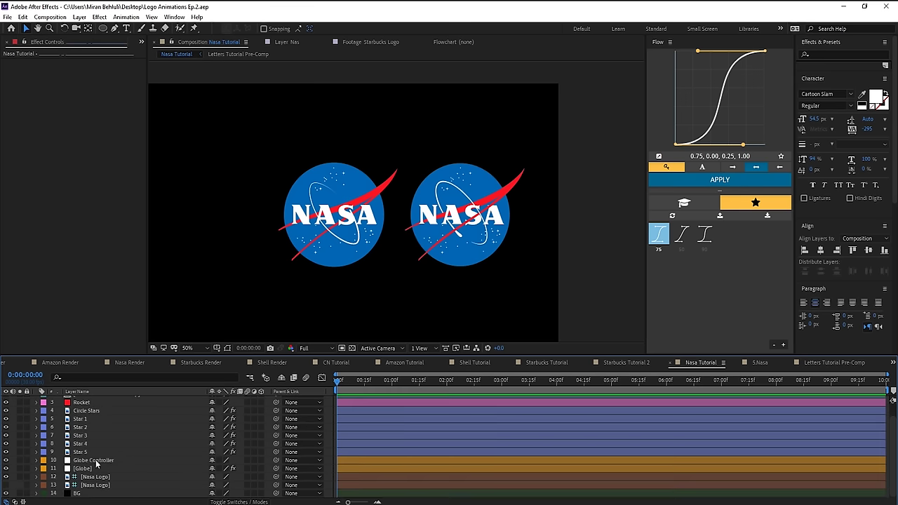
left_click(261, 461)
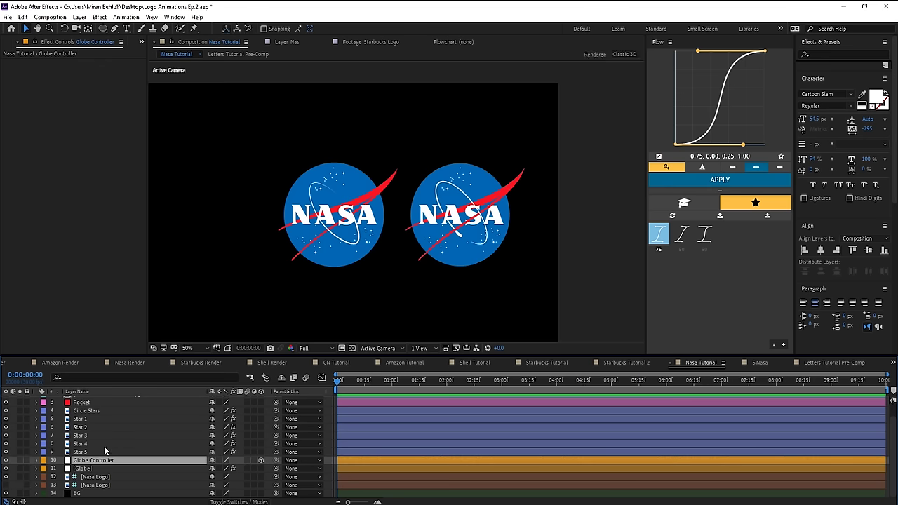
- Make the Letters Tutorial Pre-Comp a 3D layer and parent it to the Globe Controller
scroll(113, 464, "up", 2)
left_click(225, 408)
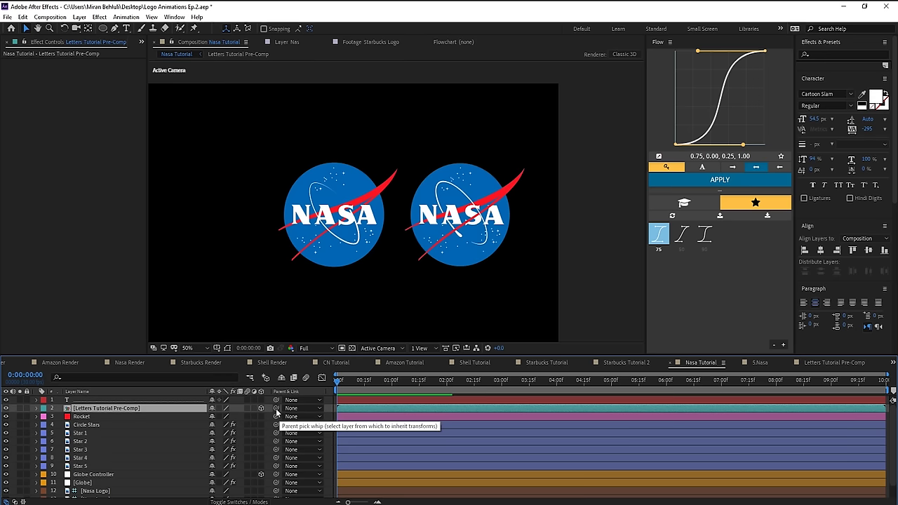
left_click_drag(276, 408, 113, 477)
- Rotate the Globe Controller about its Y axis until the parented NASA letters are side-on
left_click(114, 476)
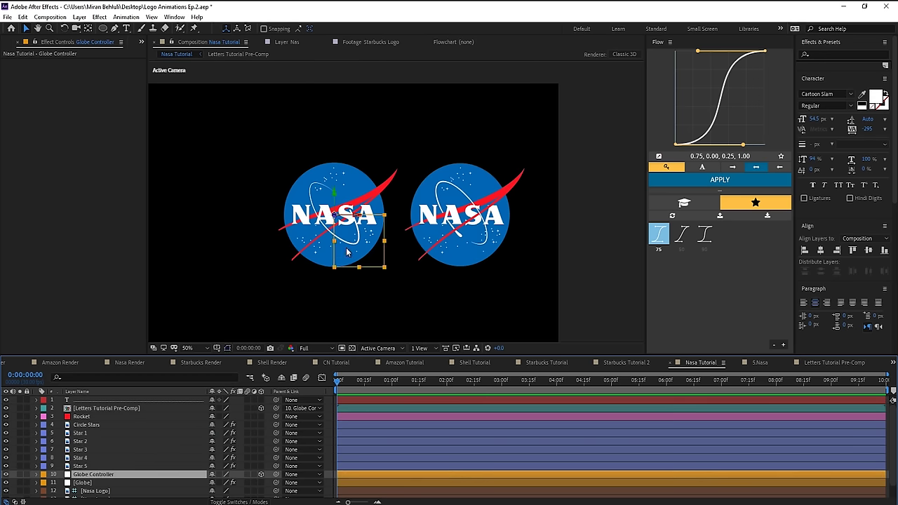
key("w")
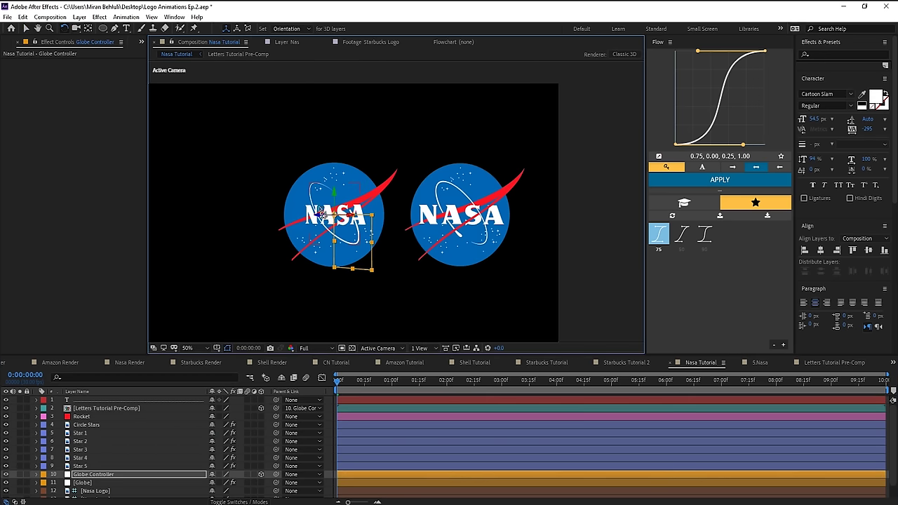
left_click_drag(321, 213, 305, 226)
key("v")
- Move the Letters Tutorial Pre-Comp outward along its Z axis to just beyond the globe's edge
left_click(112, 408)
scroll(322, 249, "up", 2)
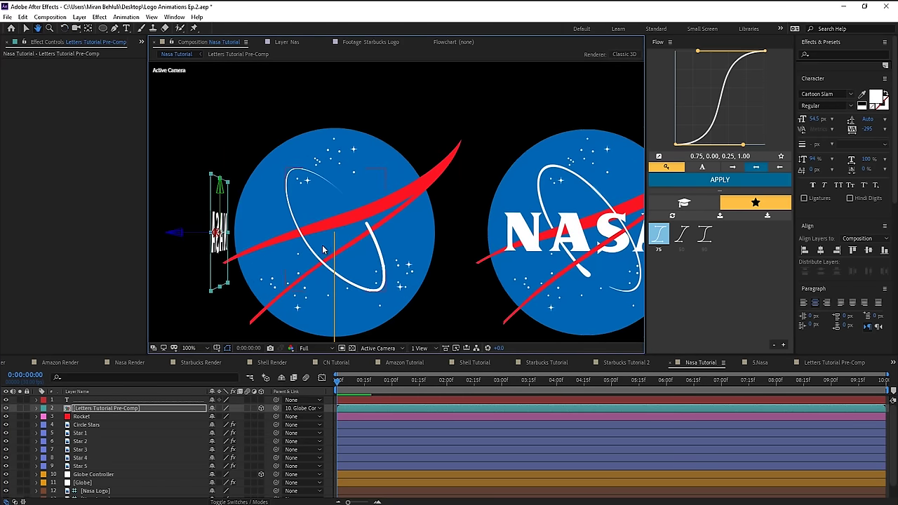
left_click_drag(189, 233, 188, 232)
- Try swinging the Globe Controller around its Y axis to check how the offset letters orbit the globe
left_click(93, 474)
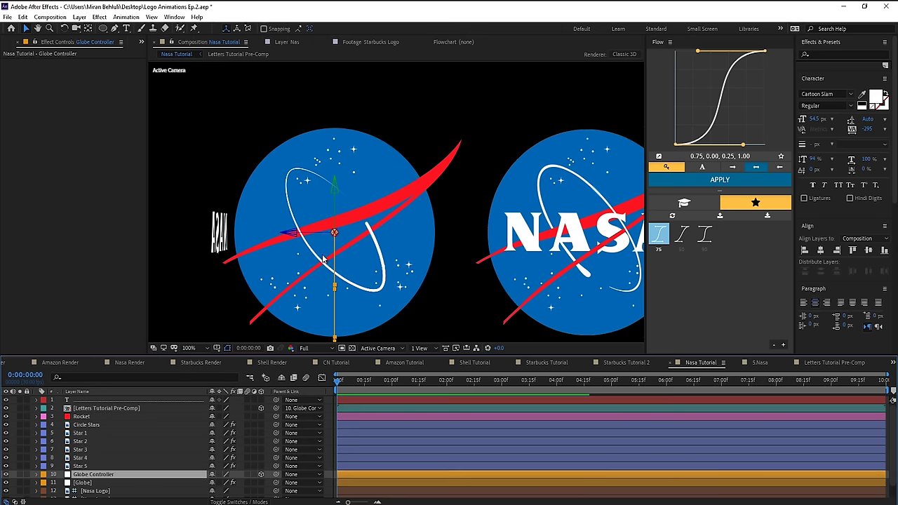
key("w")
left_click_drag(335, 187, 436, 211)
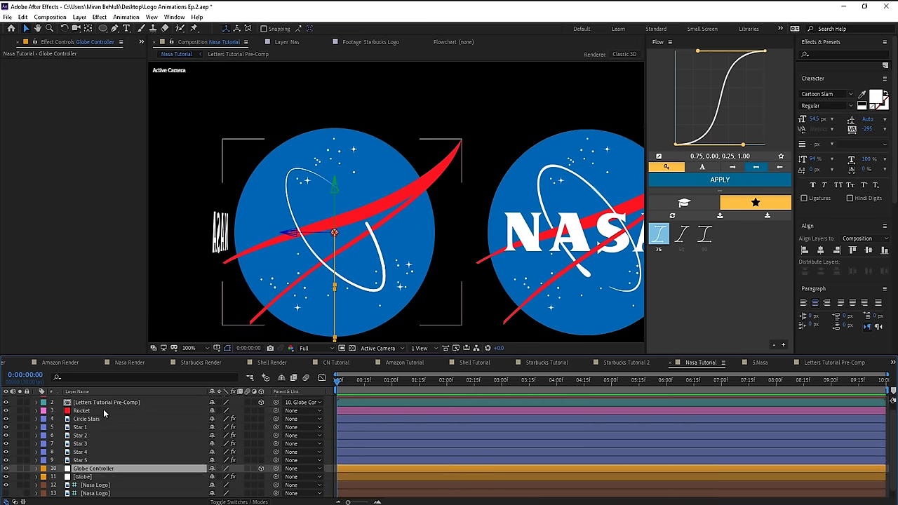
- Make the Rocket a 3D layer and set the Globe Controller's Y Orientation to 0°
left_click(105, 411)
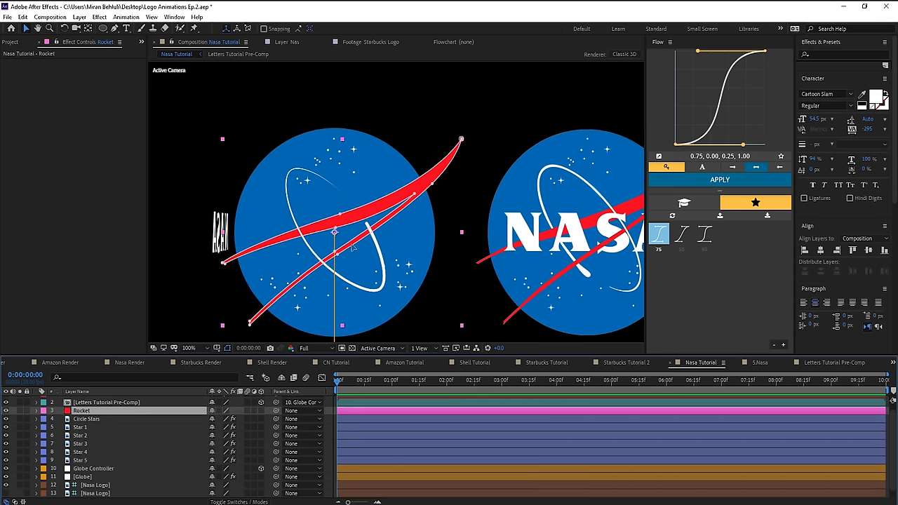
left_click(261, 410)
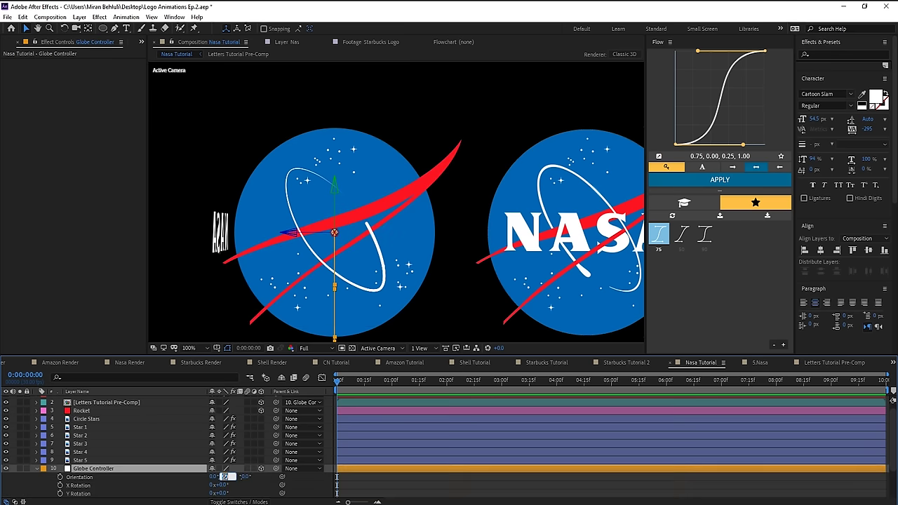
type("0")
left_click(93, 473)
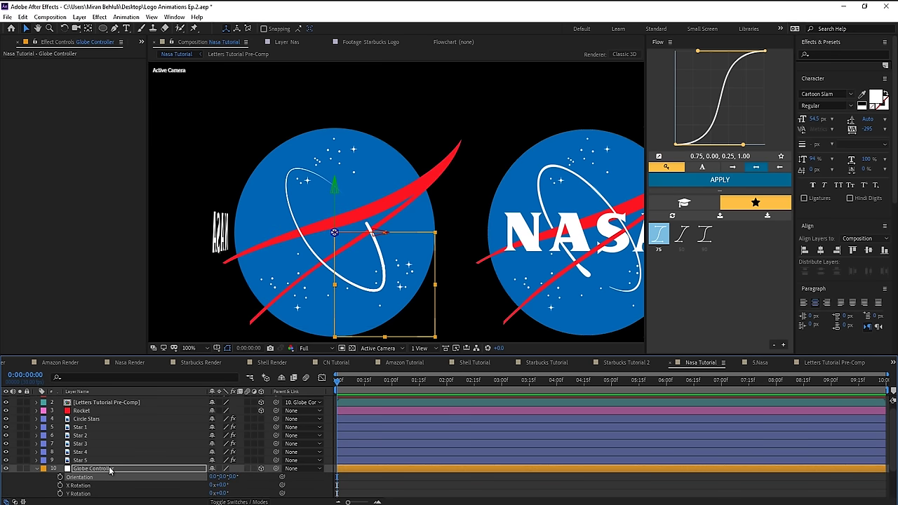
- Parent the Rocket layer to the Globe Controller
left_click(110, 469)
left_click(112, 411)
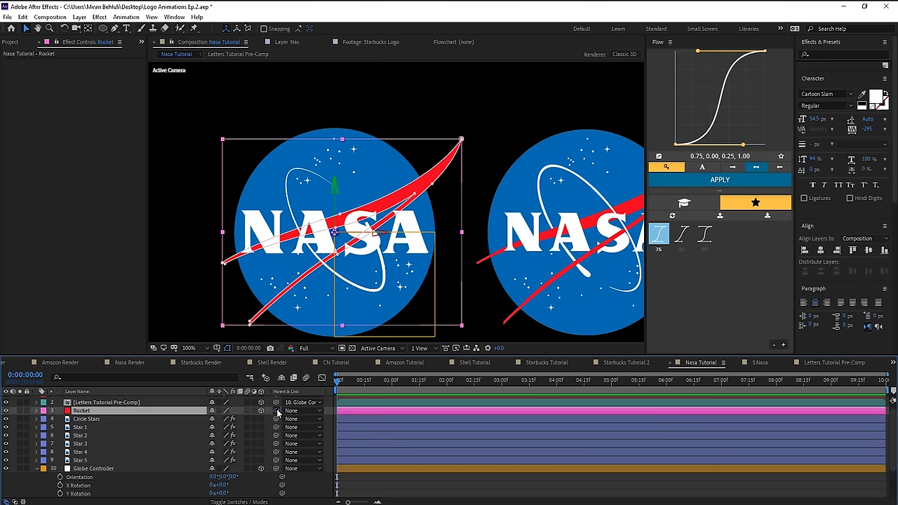
left_click_drag(276, 410, 105, 468)
- Set the Globe Controller's Y Orientation to 90° and move the Rocket outward along its Z axis to the letters' depth
left_click(221, 476)
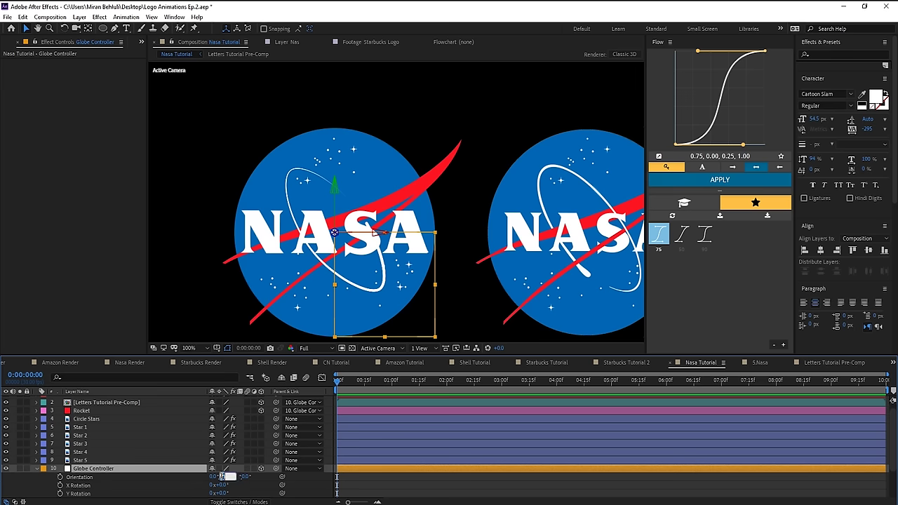
type("90")
key("Return")
left_click(316, 242)
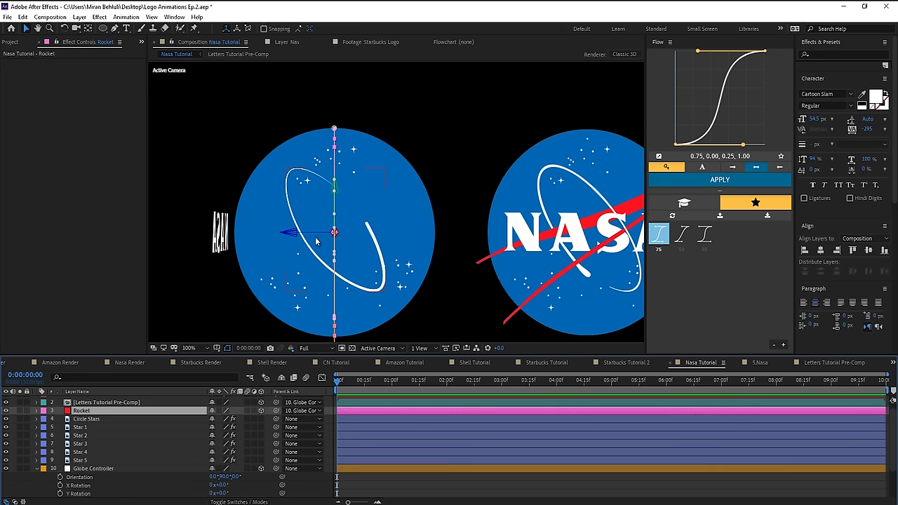
left_click_drag(315, 237, 266, 242)
- Reset the Globe Controller's Orientation and parent the Circle Stars and Star 1 to Star 5 layers to it
right_click(162, 477)
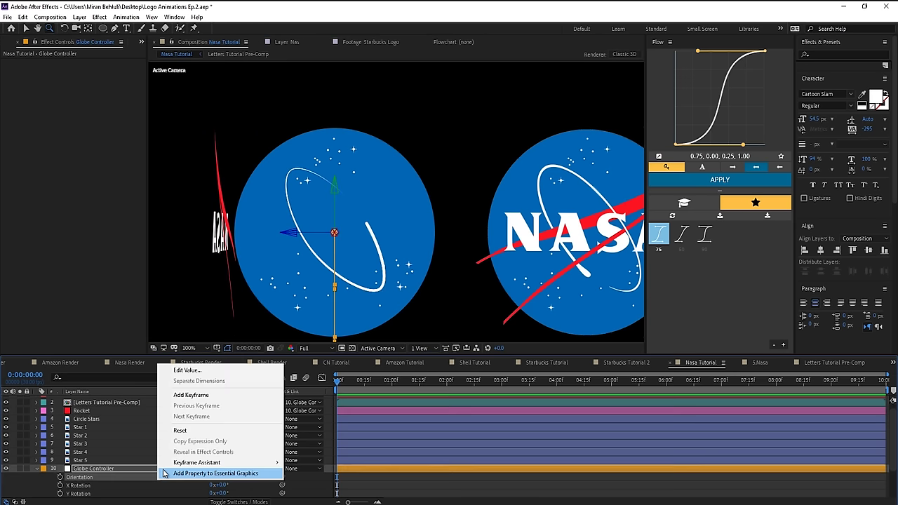
left_click(179, 429)
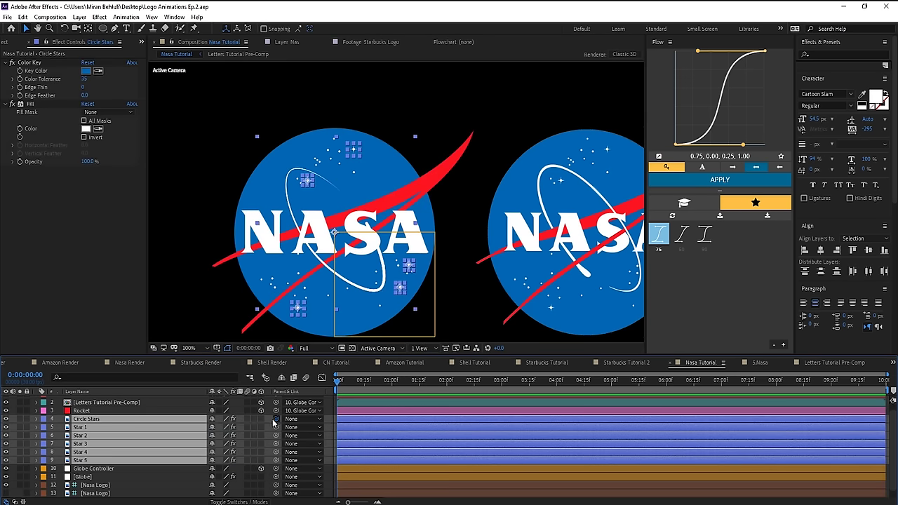
left_click_drag(275, 419, 84, 468)
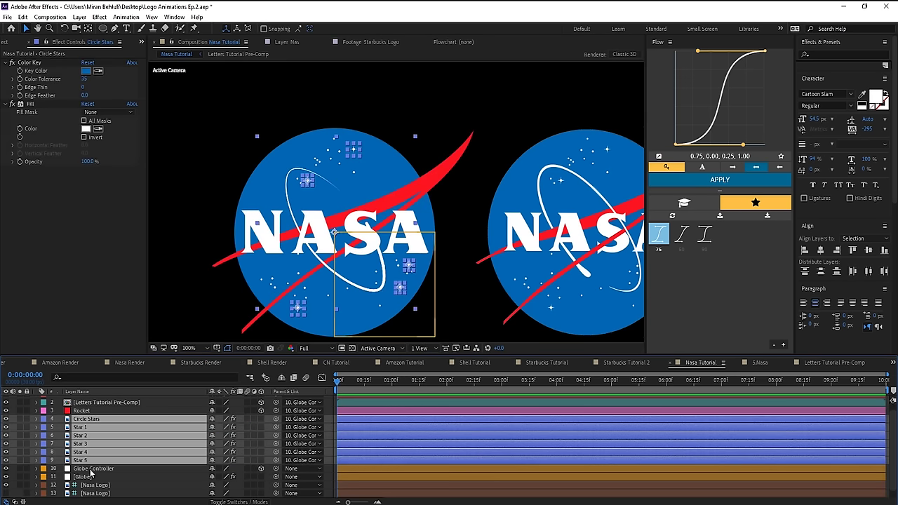
- Parent the underscore text layer that forms the orbit ring, layer 1, to the Globe Controller
left_click(92, 468)
scroll(97, 427, "up", 1)
left_click(130, 399)
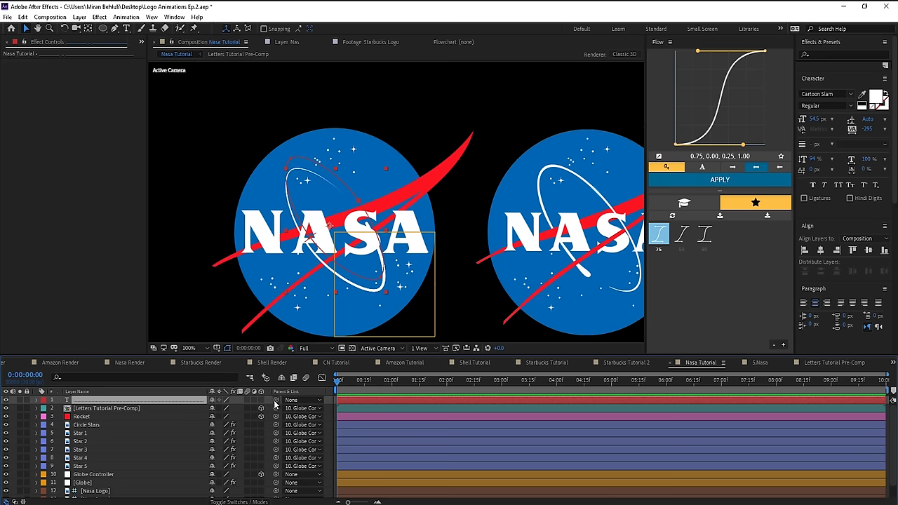
left_click_drag(275, 400, 116, 477)
left_click(411, 233)
left_click_drag(412, 237, 446, 161)
left_click_drag(397, 260, 304, 300)
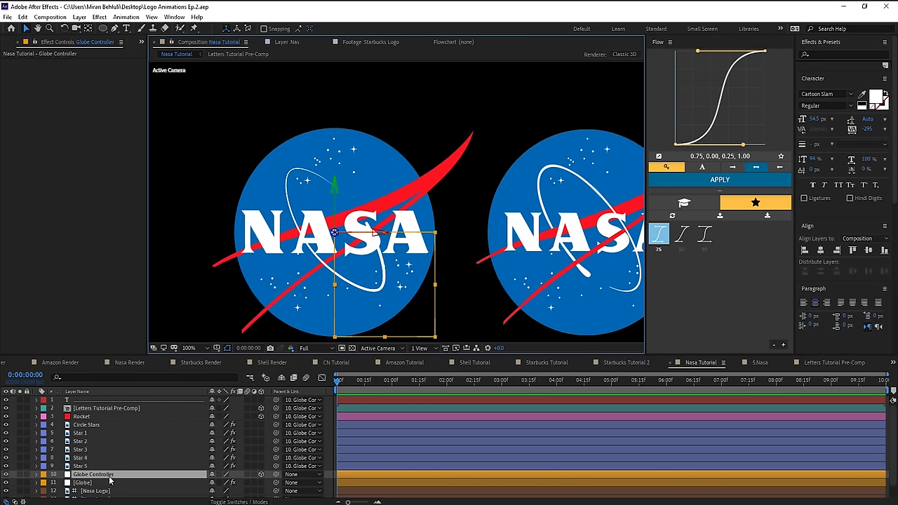
- Add Scale keyframes to the Globe Controller at 0 and 4 seconds
scroll(87, 480, "down", 1)
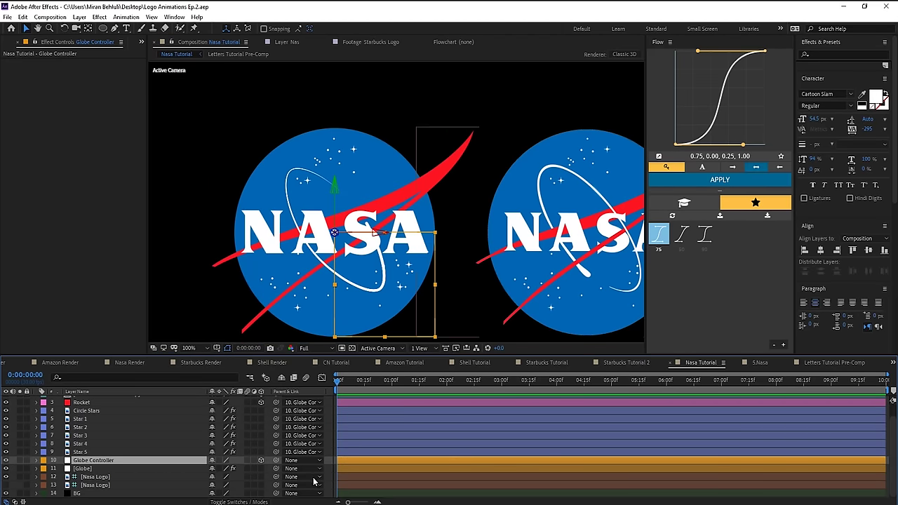
key("s")
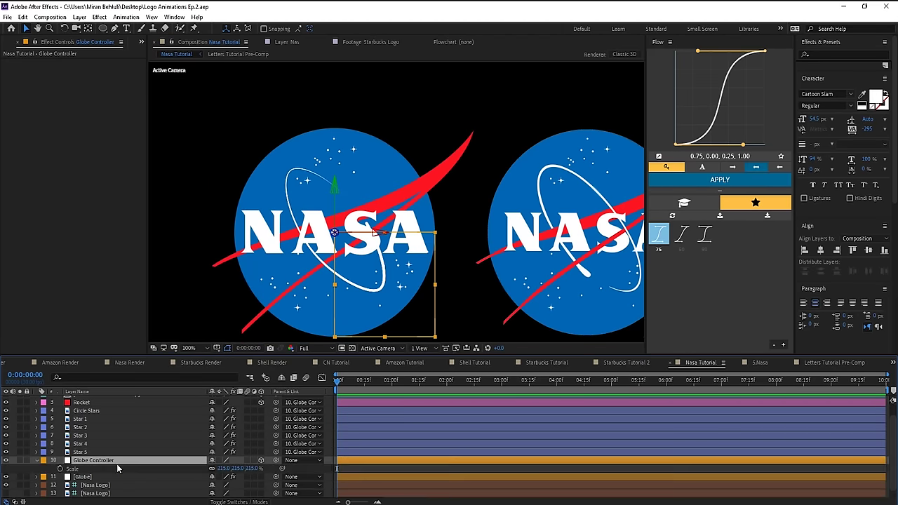
left_click(59, 468)
left_click_drag(342, 390, 557, 395)
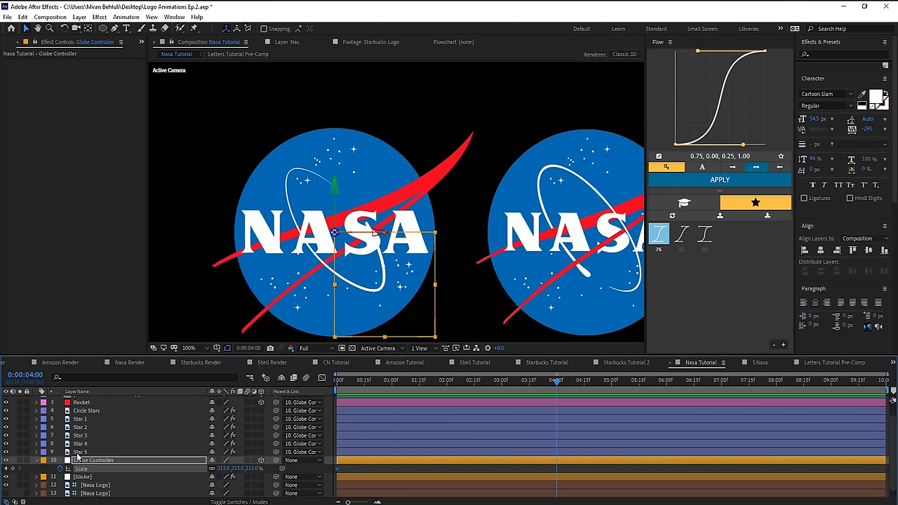
left_click(12, 468)
- Set the Globe Controller's Scale to 0% at the start of the timeline
left_click_drag(559, 386, 260, 410)
left_click(252, 468)
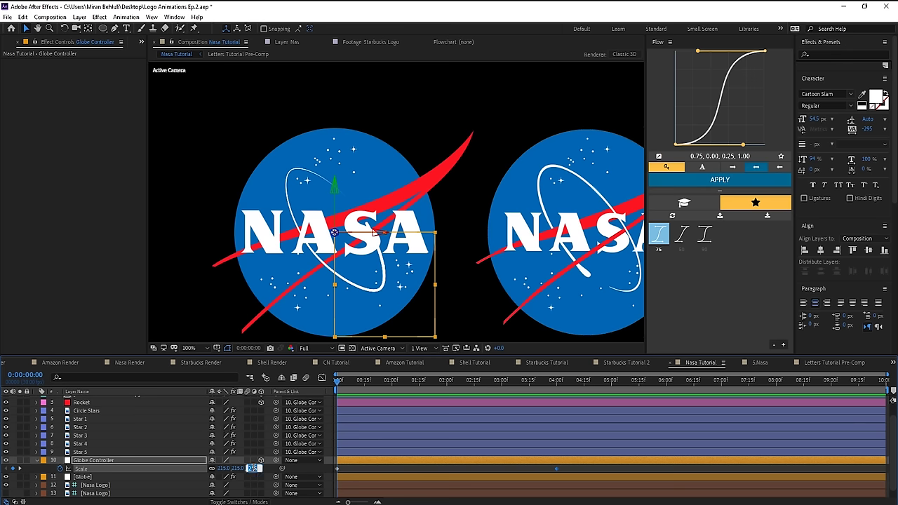
type("0")
key("Return")
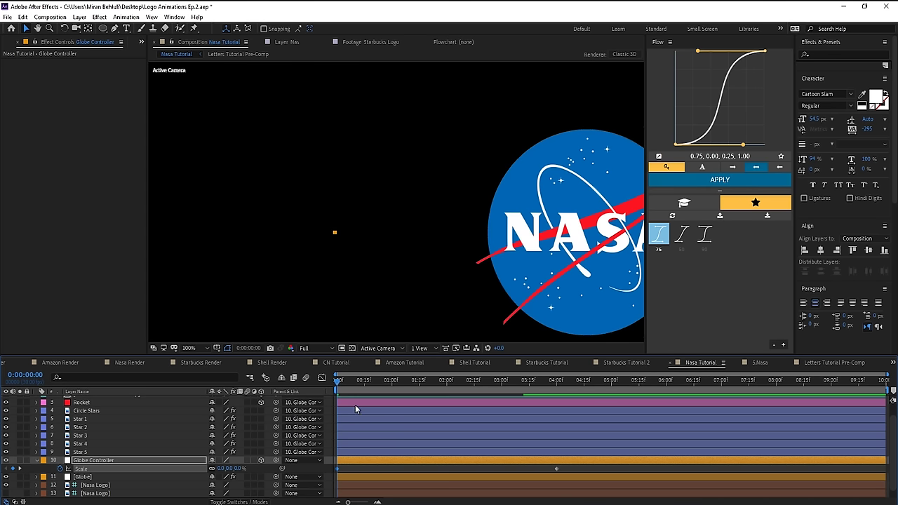
- Ease the Globe Controller's Scale keyframes with the 75 curve preset and set the first keyframe's outgoing velocity influence to 45%
left_click(662, 244)
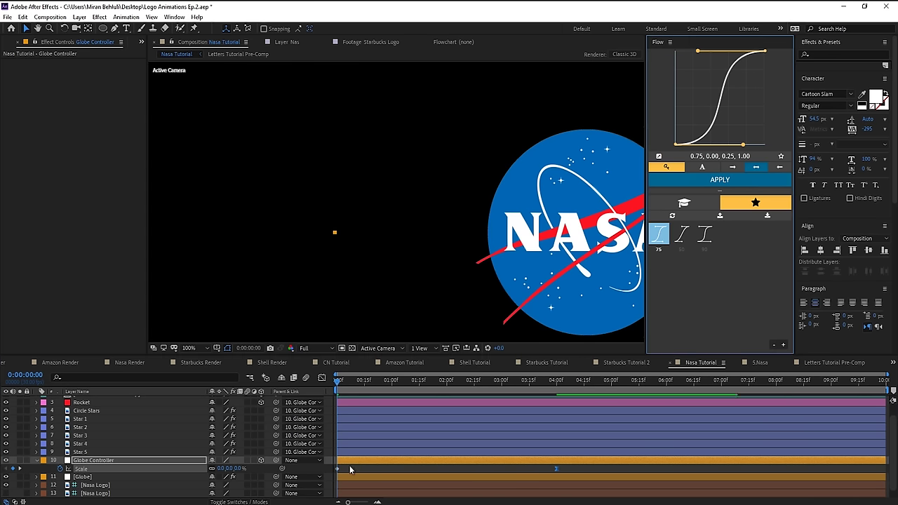
left_click_drag(351, 467, 328, 478)
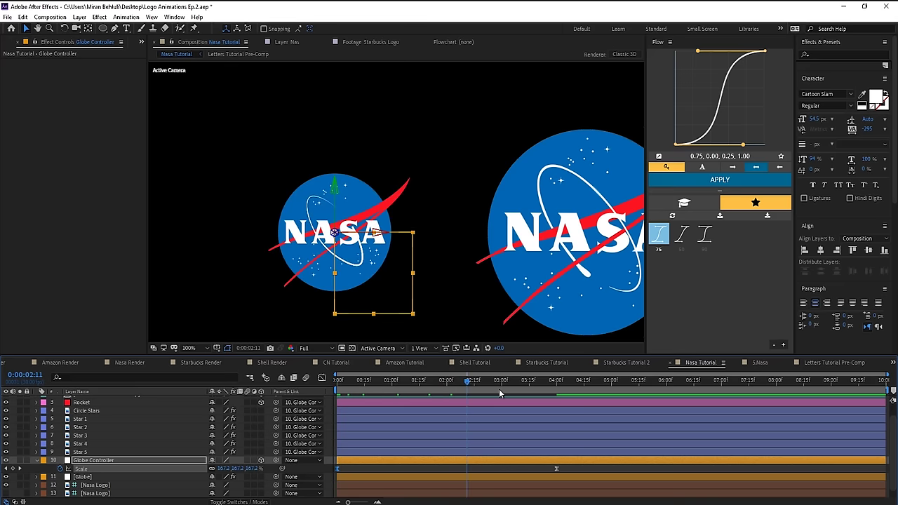
right_click(338, 468)
left_click(357, 453)
left_click(222, 74)
type("100")
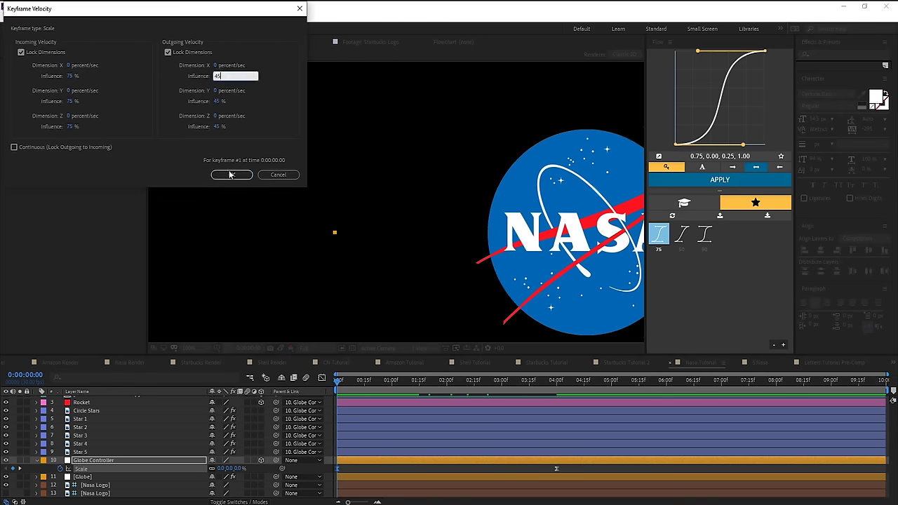
left_click(231, 174)
- At 4 seconds, solo the Globe layer and set its CC Sphere Light Height to 90, with Amount to Tint at 100%
left_click_drag(342, 380, 556, 406)
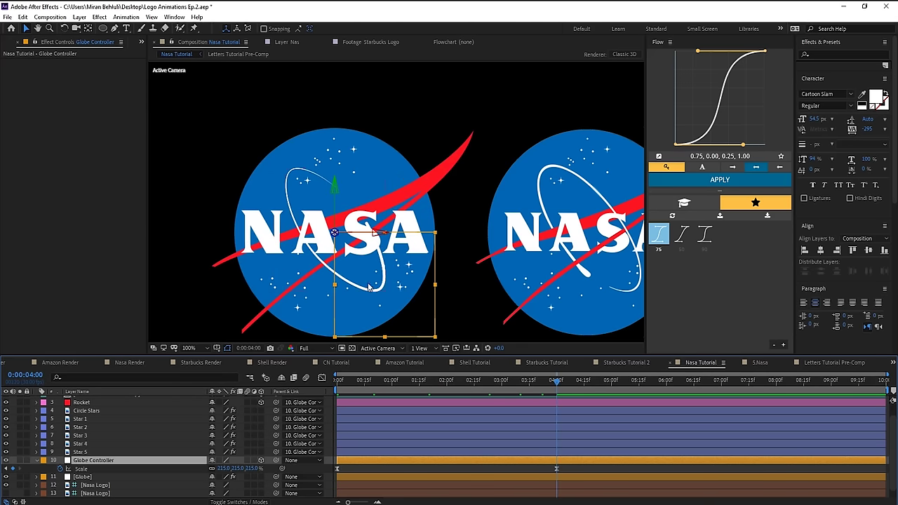
left_click(21, 477)
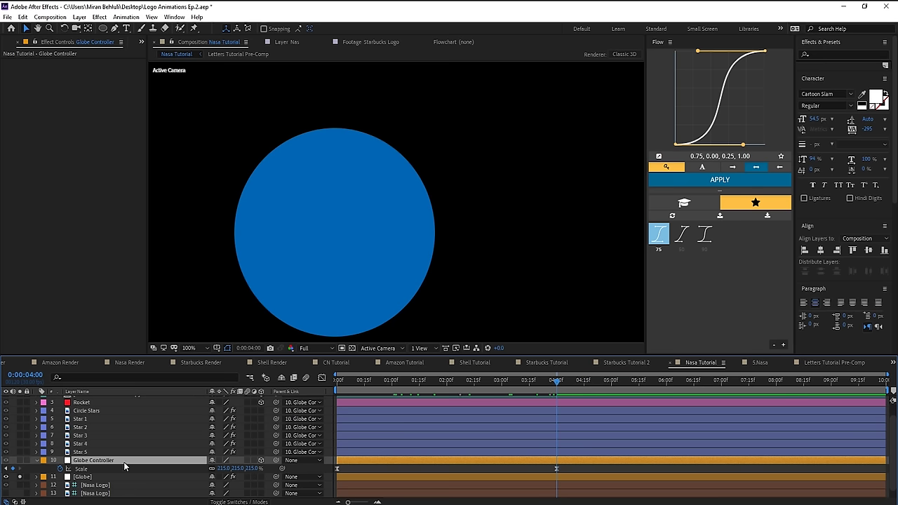
left_click(81, 476)
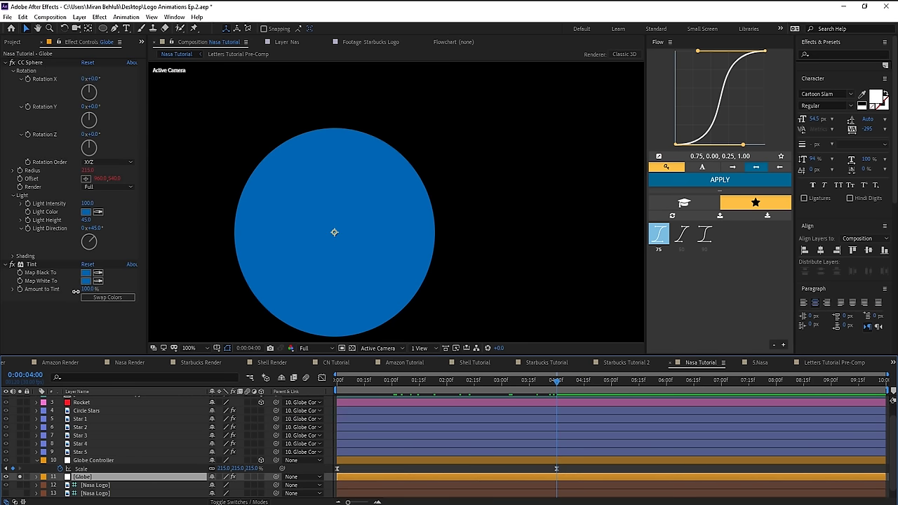
left_click_drag(84, 289, 1, 297)
key("ctrl+s")
left_click_drag(91, 222, 109, 218)
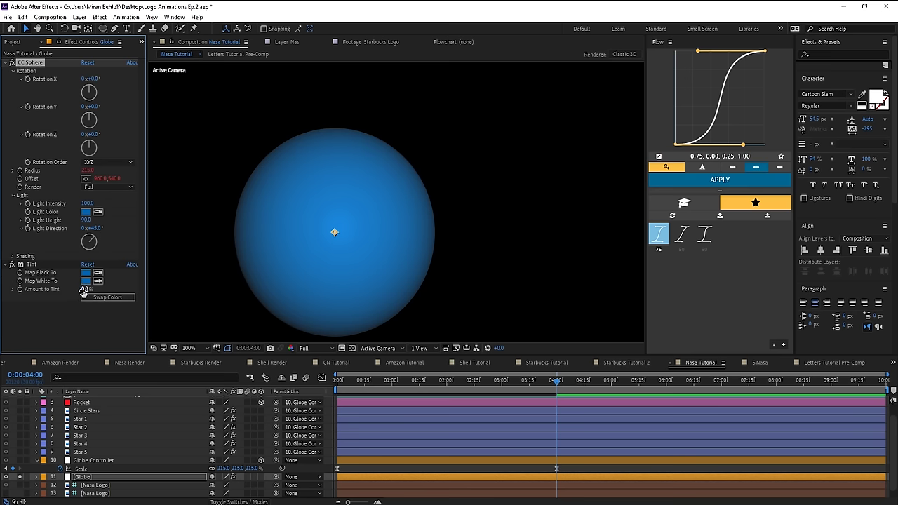
left_click_drag(84, 289, 257, 289)
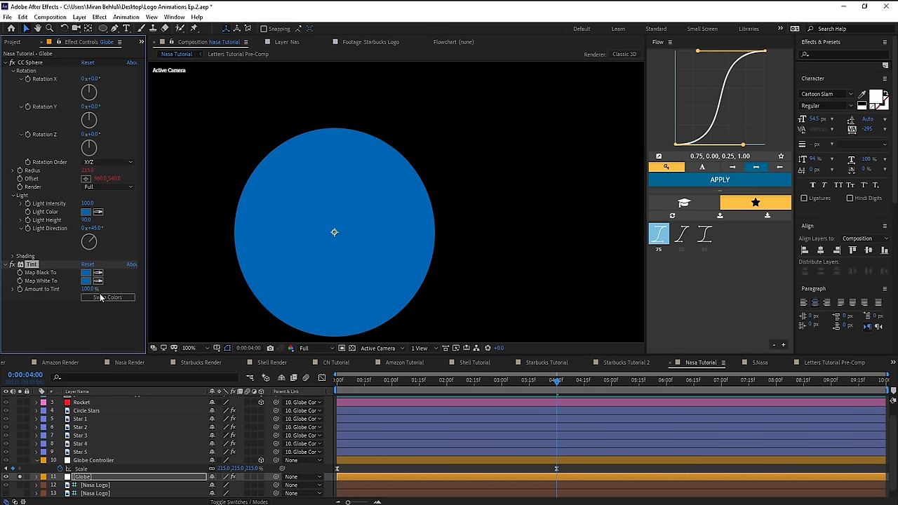
- Keyframe the Globe's Light Height, Light Direction and Amount to Tint at 4 seconds, and set Amount to Tint to 0% at 2 seconds
left_click(29, 221)
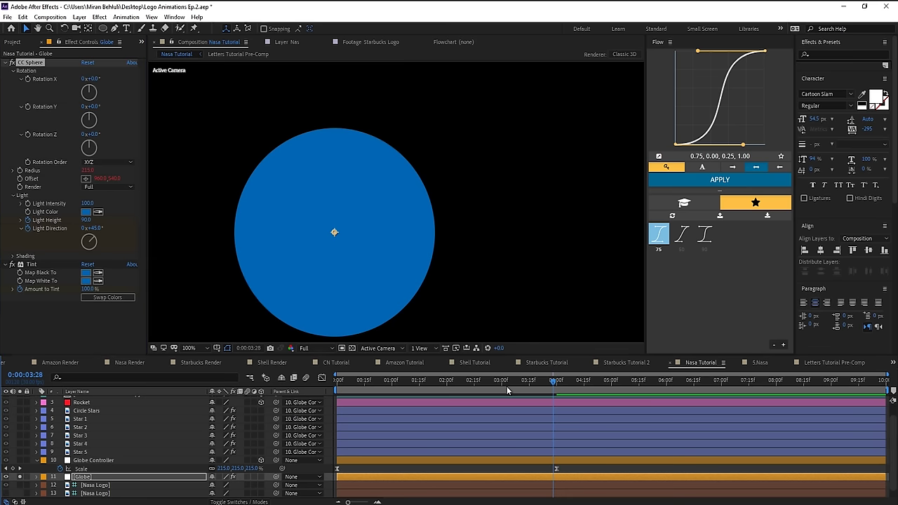
left_click_drag(556, 384, 446, 390)
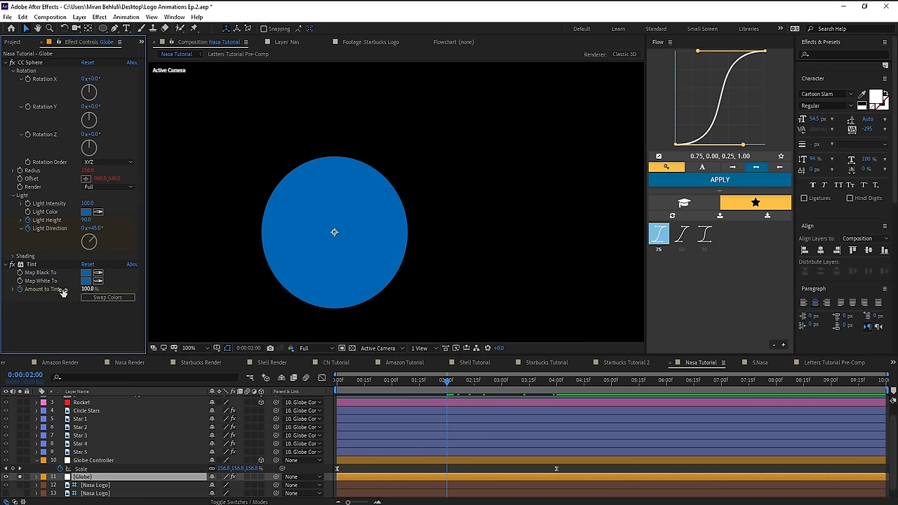
left_click_drag(87, 288, 1, 295)
left_click_drag(85, 289, 69, 290)
left_click(33, 303)
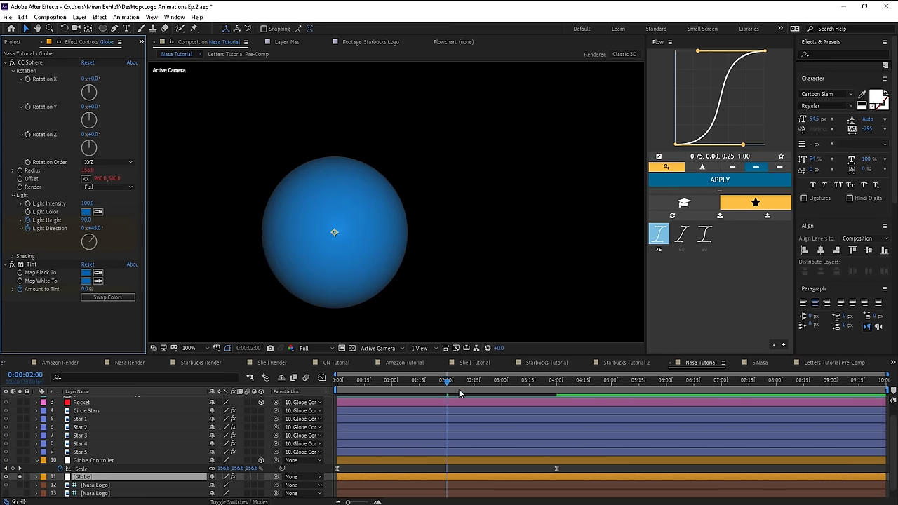
- Preview the Globe's tint fade between 2 and 4 seconds and set the 2-second Amount to Tint to 3%
mouse_move(449, 384)
left_mouse_down()
mouse_move(559, 391)
mouse_move(411, 395)
mouse_move(556, 402)
left_mouse_up()
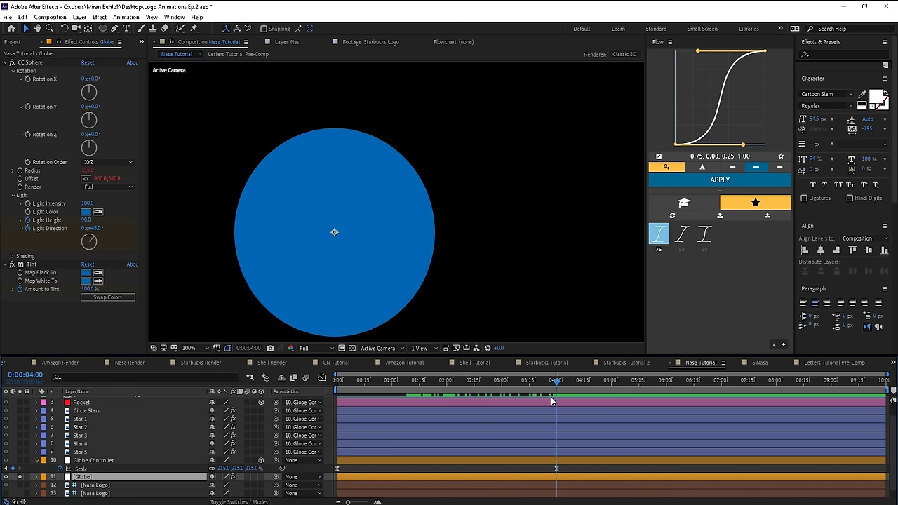
left_click_drag(548, 385, 448, 384)
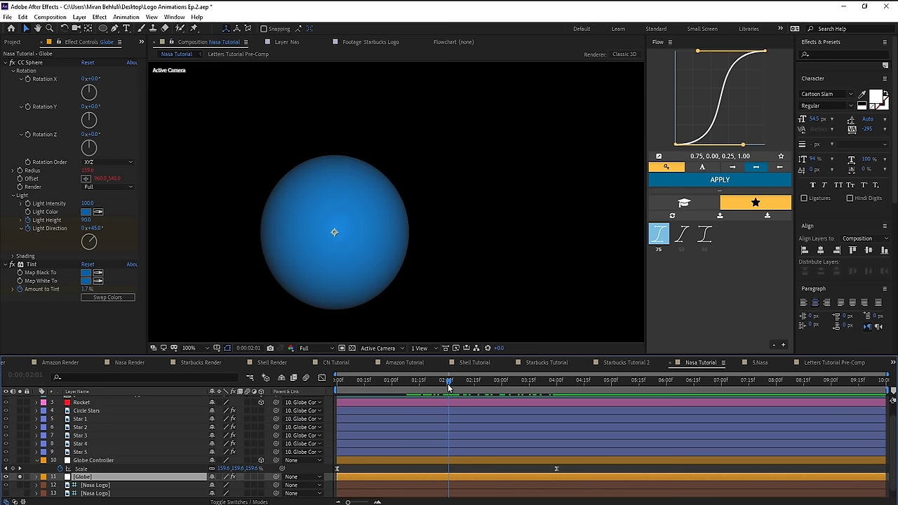
- At 0:00:01:16, set the Globe's CC Sphere Light Direction to 0° and Light Height to -100
left_click_drag(448, 384, 420, 385)
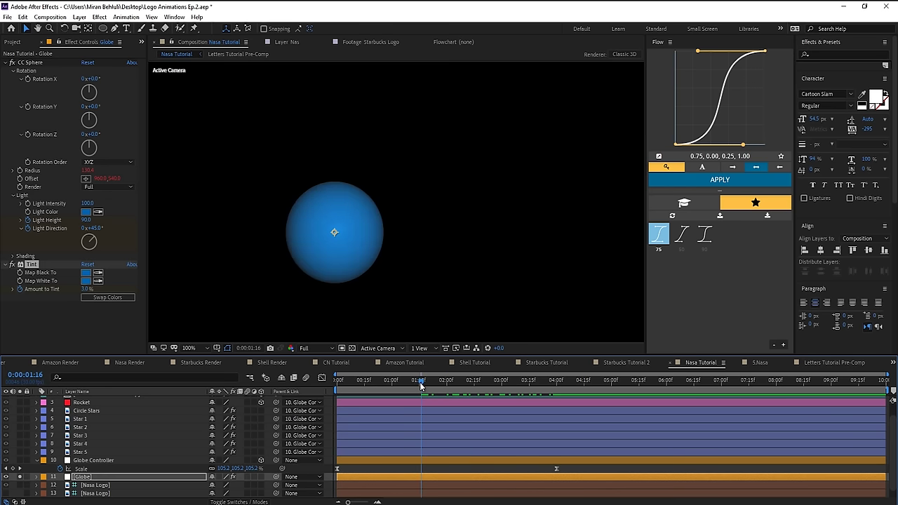
left_click(96, 230)
type("0")
key("Return")
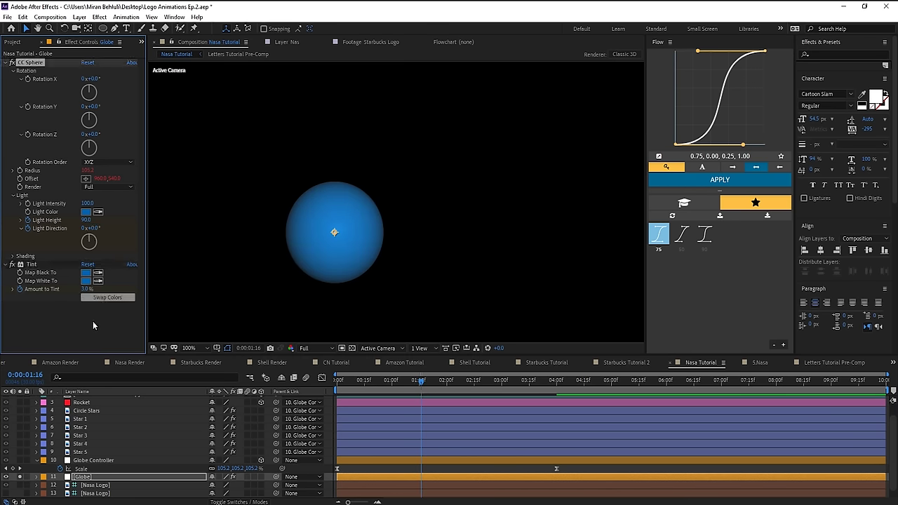
left_click(92, 324)
left_click_drag(85, 221, 22, 249)
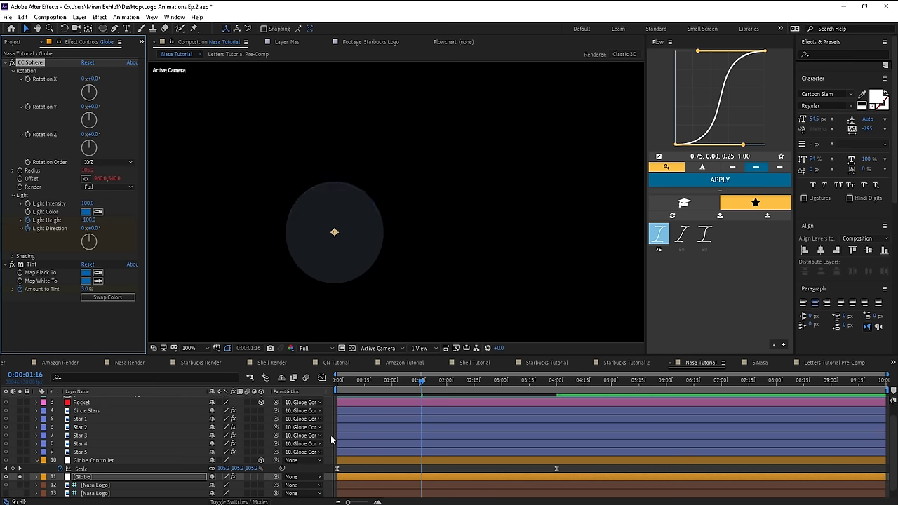
- Reveal the Globe's keyframes and move the first Light Height and Light Direction keyframes to the start of the timeline
left_click(90, 478)
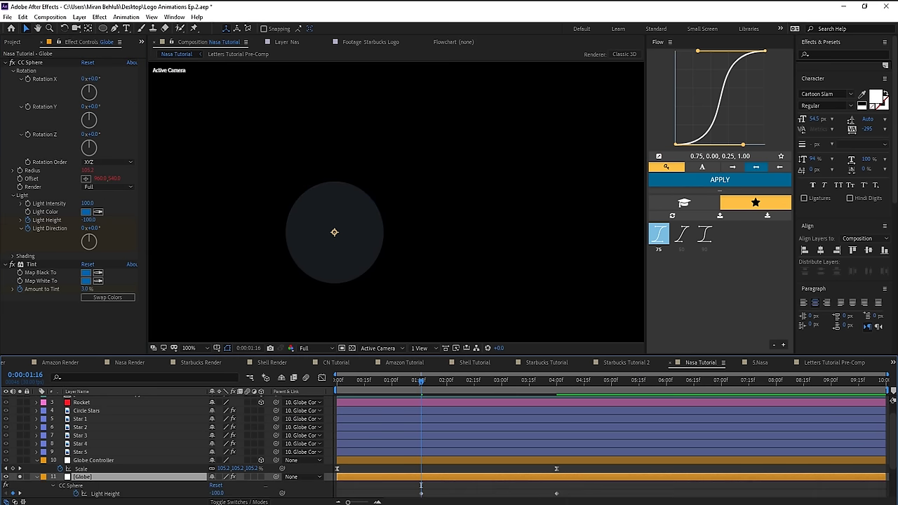
key("u")
left_click_drag(431, 439, 340, 453)
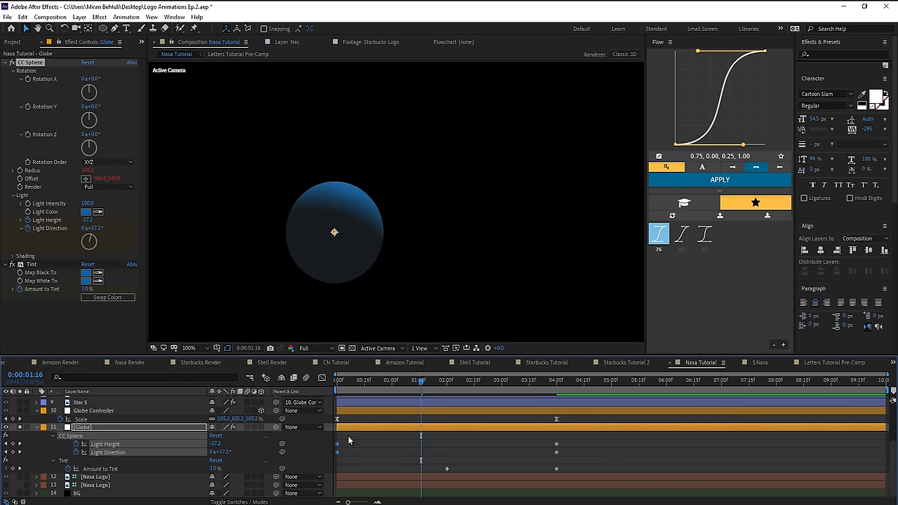
- Preview the Globe's lighting transition and ease its Light Height, Light Direction and Amount to Tint keyframes
mouse_move(354, 382)
left_mouse_down()
mouse_move(463, 400)
mouse_move(502, 397)
mouse_move(467, 399)
mouse_move(486, 390)
mouse_move(563, 399)
mouse_move(465, 396)
mouse_move(565, 406)
left_mouse_up()
left_click(445, 468)
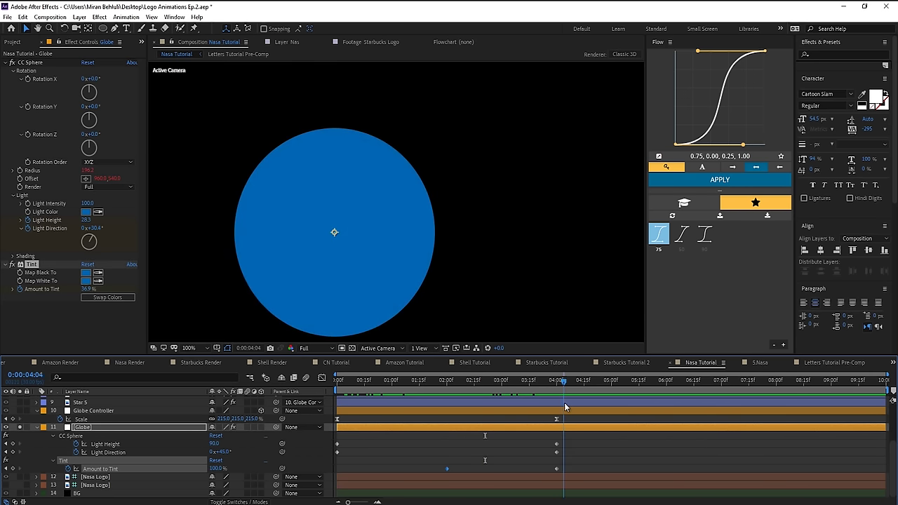
left_click_drag(552, 407, 549, 407)
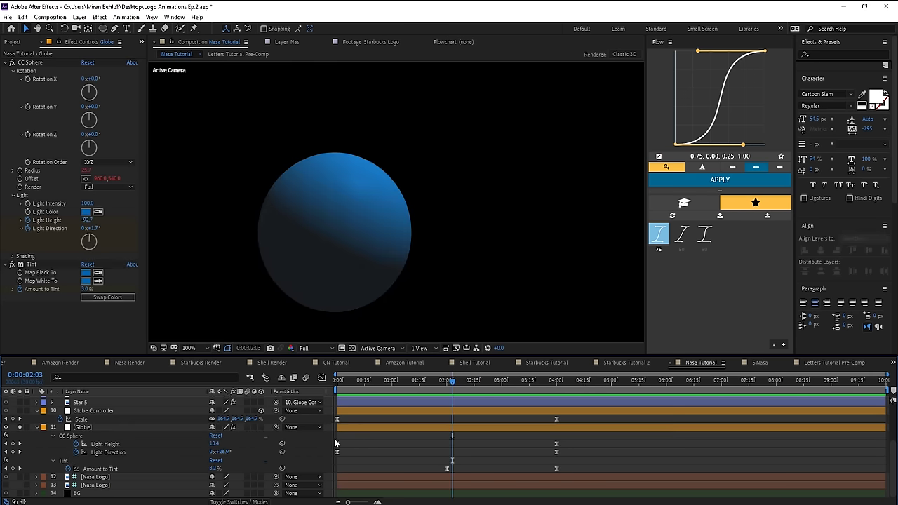
- Apply Easy Ease to the Globe's first Light Height, Light Direction and Amount to Tint keyframes
left_click_drag(343, 437, 327, 463)
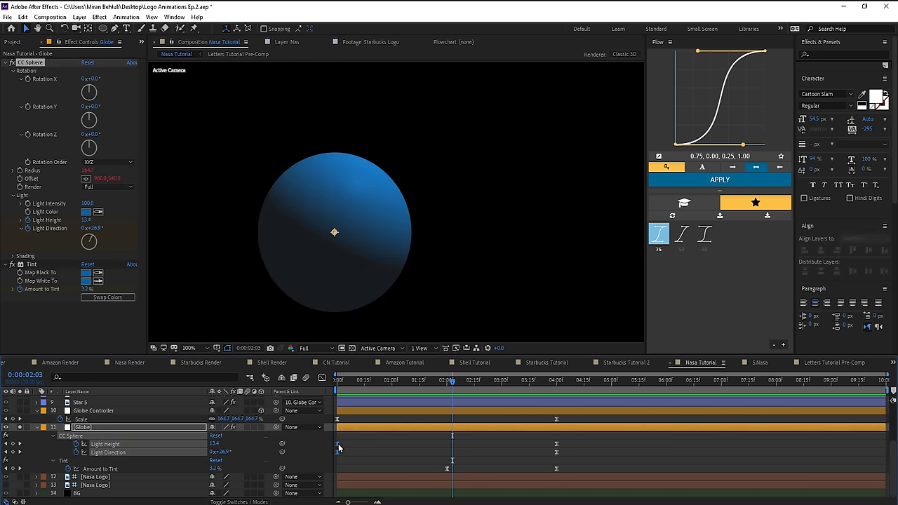
right_click(337, 445)
mouse_move(369, 436)
left_click(485, 374)
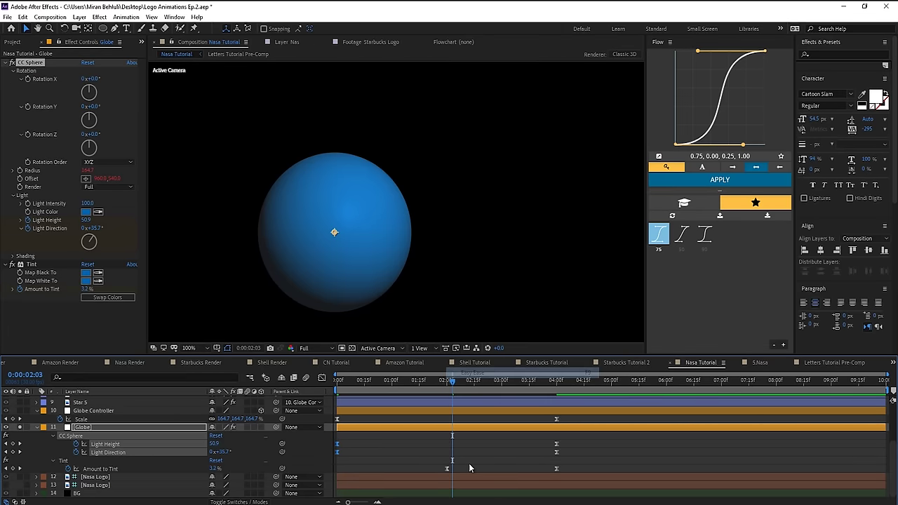
right_click(447, 469)
mouse_move(463, 463)
left_click(586, 398)
right_click(447, 469)
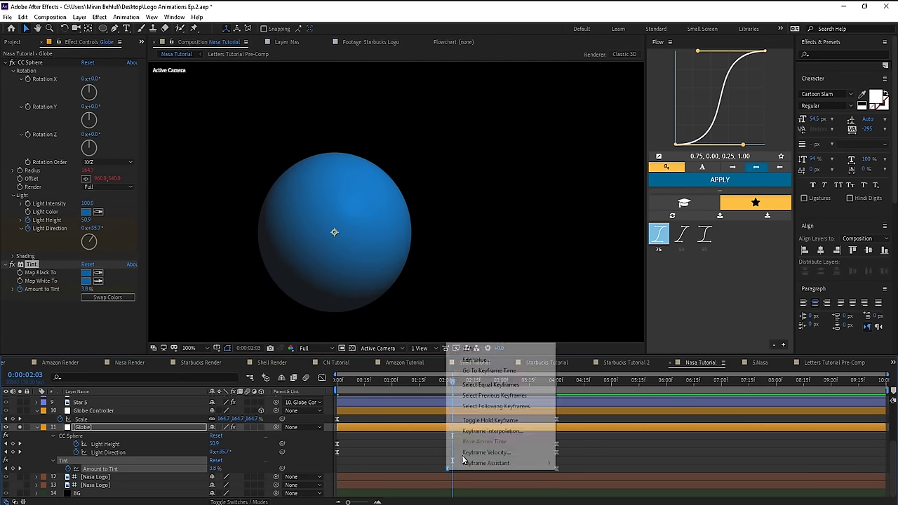
left_click(466, 454)
left_click(265, 115)
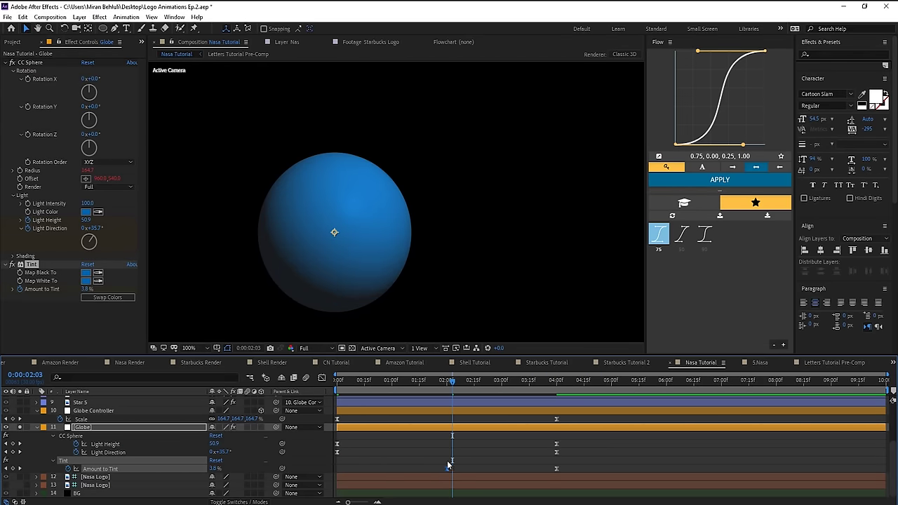
- Select the Globe's first and last Light Height, Light Direction and Amount to Tint keyframes
left_click_drag(457, 442, 305, 478)
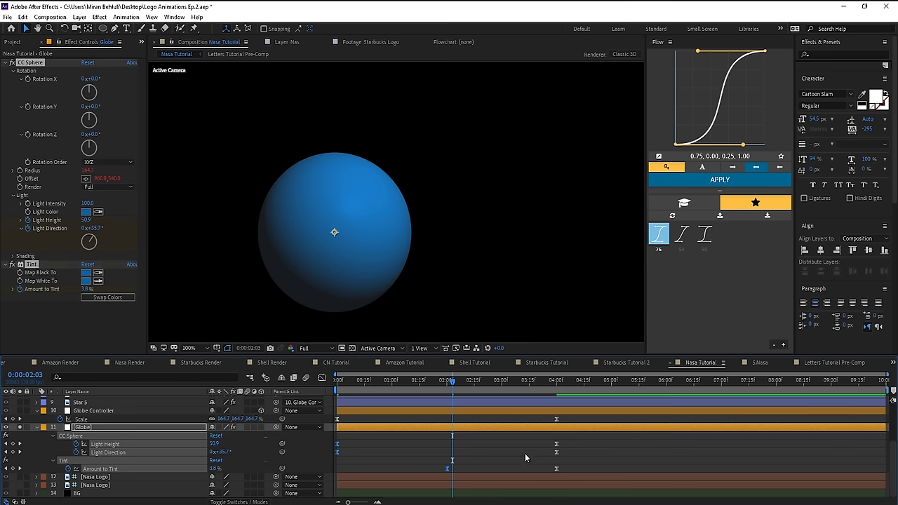
left_click_drag(531, 438, 589, 461)
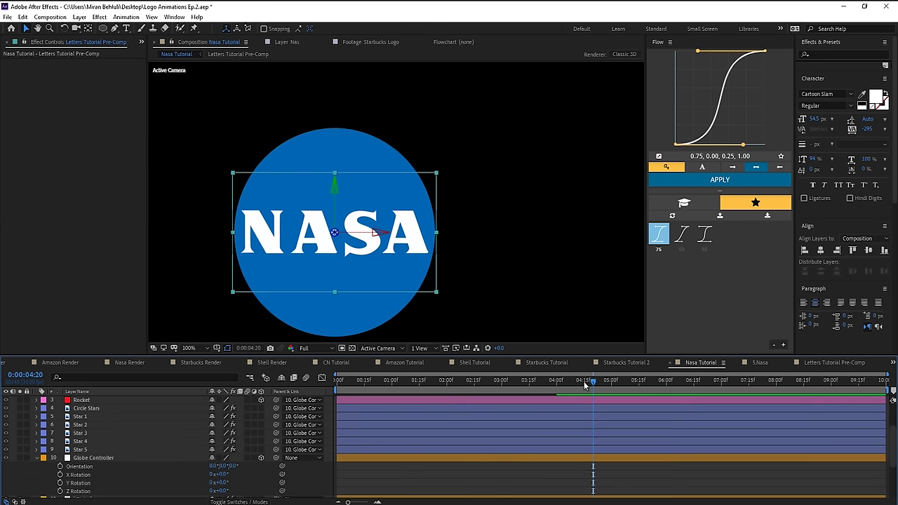
- Solo the Globe Controller, try rotating it about its Y axis, and undo the rotation
left_click_drag(584, 381, 592, 405)
left_click(105, 459)
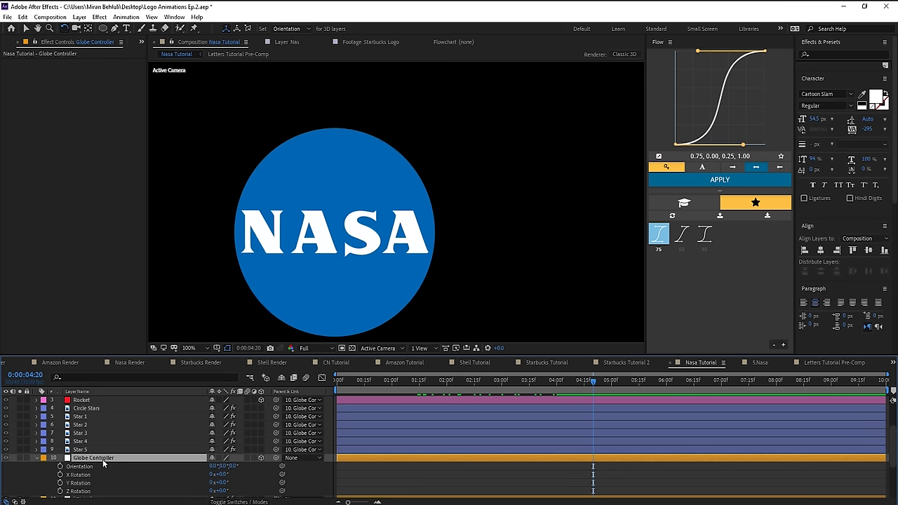
left_click(21, 459)
left_click_drag(348, 235, 382, 235)
key("ctrl+z")
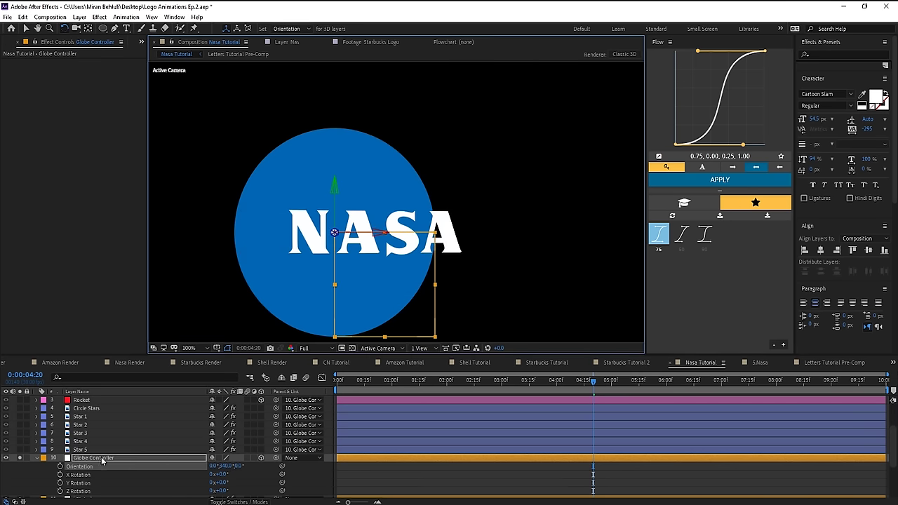
left_click(246, 287)
key("v")
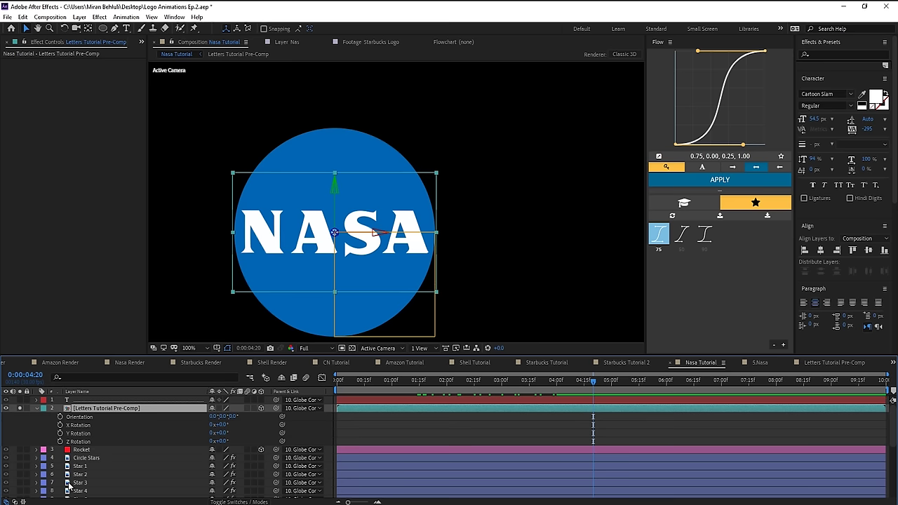
- Duplicate the Letters Tutorial Pre-Comp layer three times and select the bottom copy for masking
scroll(68, 481, "down", 3)
left_click(87, 432)
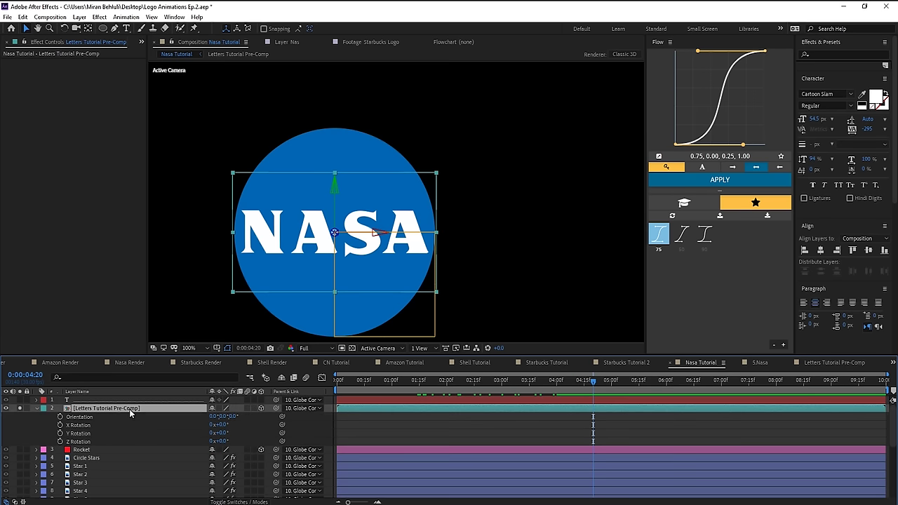
key("ctrl+d")
key("ctrl+d")
key("ctrl+d")
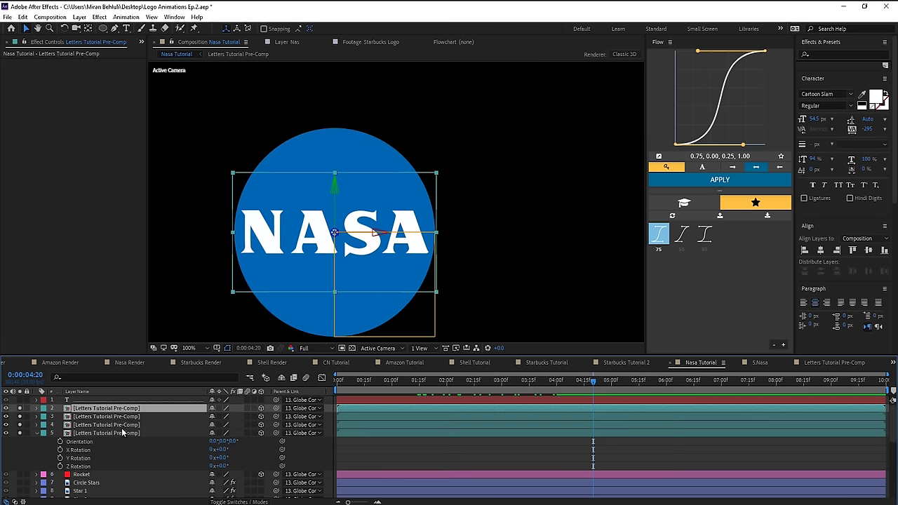
left_click(122, 433)
key("q")
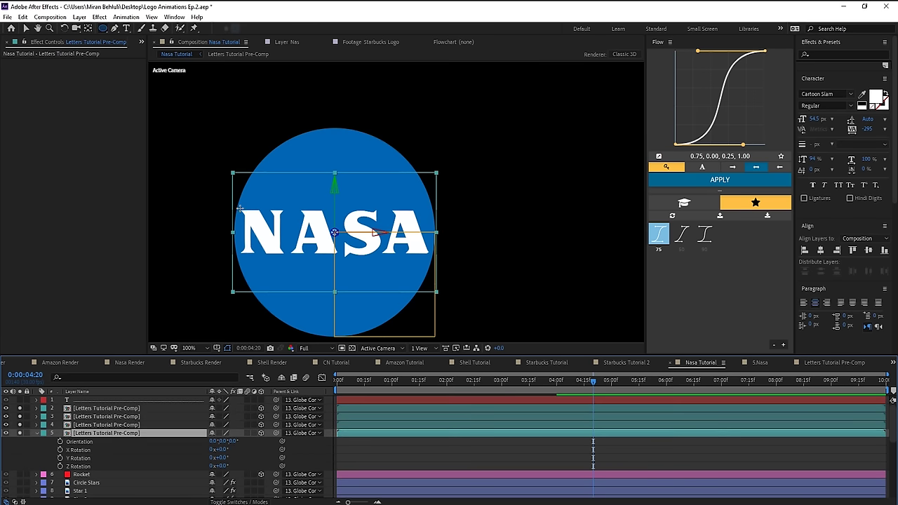
left_click_drag(239, 207, 285, 259)
key("ctrl+z")
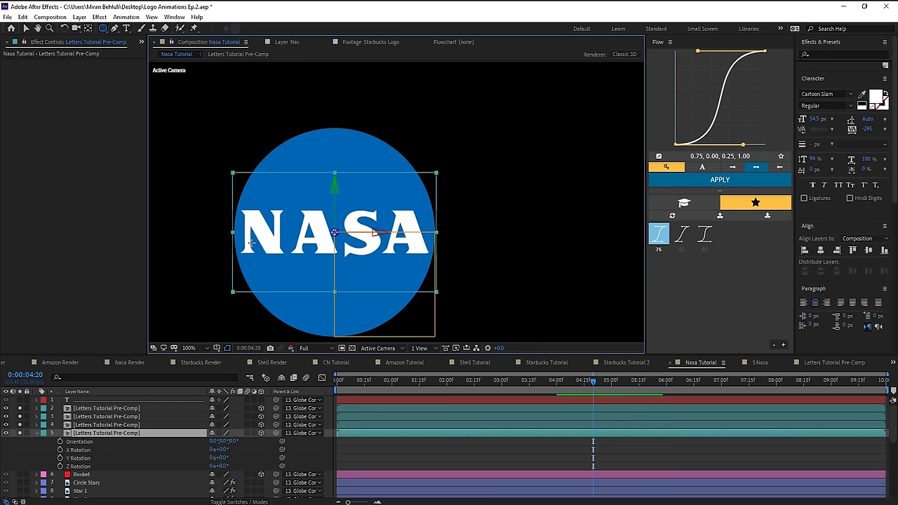
- Draw a rectangular mask on each letters pre-comp copy, isolating N, A, S and A from the bottom layer to the top one
key("q")
key("q")
key("q")
key("q")
left_click_drag(234, 203, 287, 272)
left_click(123, 425)
left_click_drag(338, 205, 289, 282)
left_click(122, 417)
left_click_drag(383, 205, 331, 288)
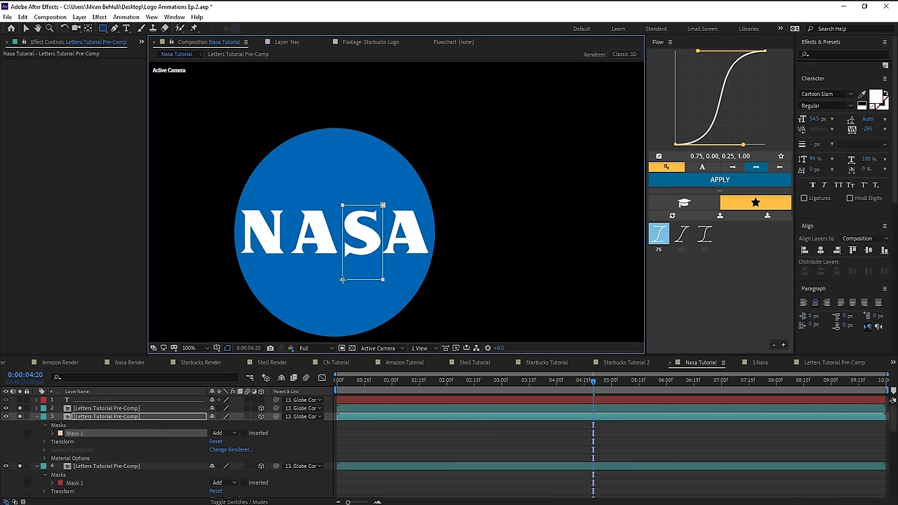
key("ctrl+Up")
left_click_drag(434, 202, 381, 270)
- Rename the four masked layers A, S, A and N from top to bottom and set their parent to None
key("Return")
type("A")
key("Return")
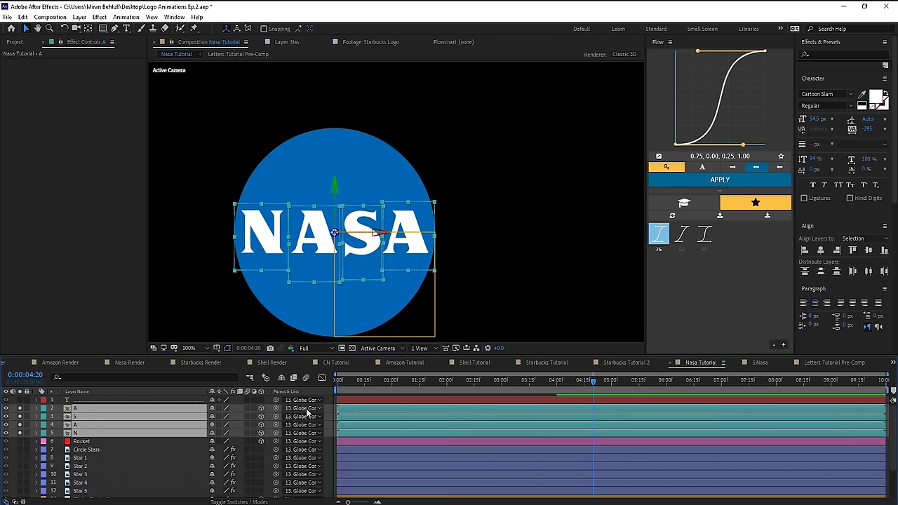
left_click(306, 408)
left_click(307, 212)
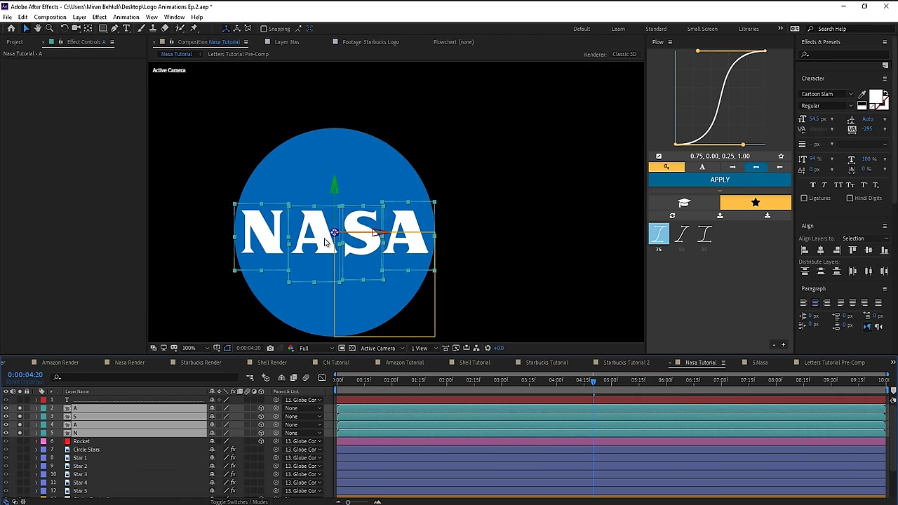
- In Top view, move the four letter layers' anchor points back to the globe's centre depth, and return to the Active Camera view
left_click(378, 348)
left_click(384, 403)
key("comma")
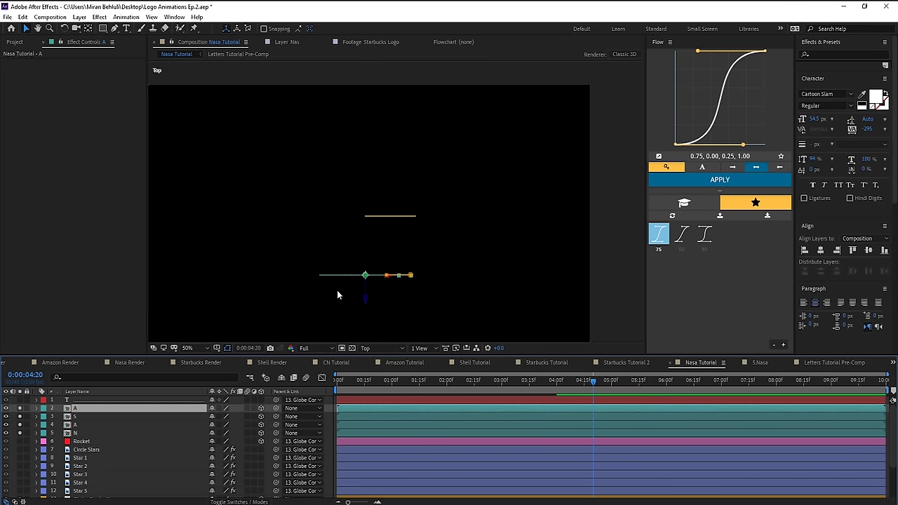
key("y")
left_click_drag(365, 277, 363, 215)
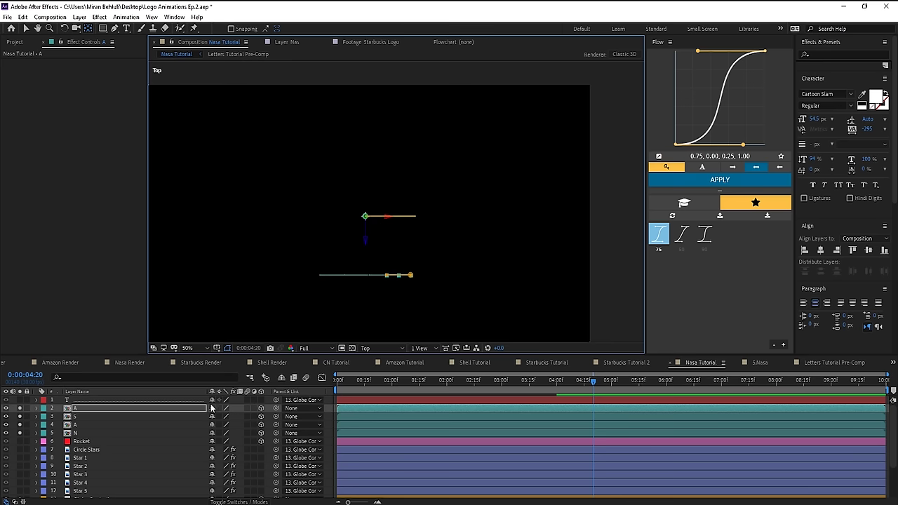
left_click(82, 418)
left_click_drag(365, 276, 365, 216)
left_click(82, 425)
left_click(83, 433)
left_click_drag(365, 275, 368, 223)
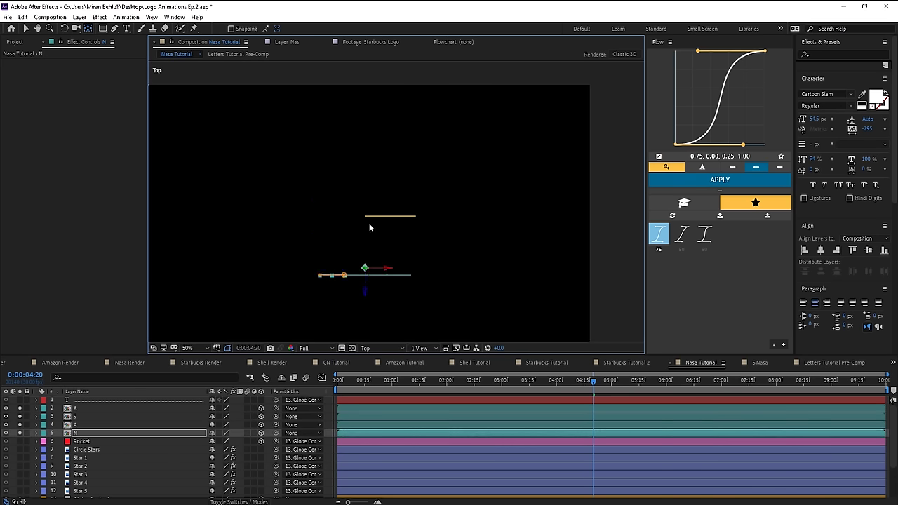
left_click(378, 348)
left_click(385, 360)
- Try rotating the four letter layers together around the globe, and undo the rotation
key("w")
key("ctrl+shift+Up")
key("ctrl+shift+Up")
key("ctrl+shift+Up")
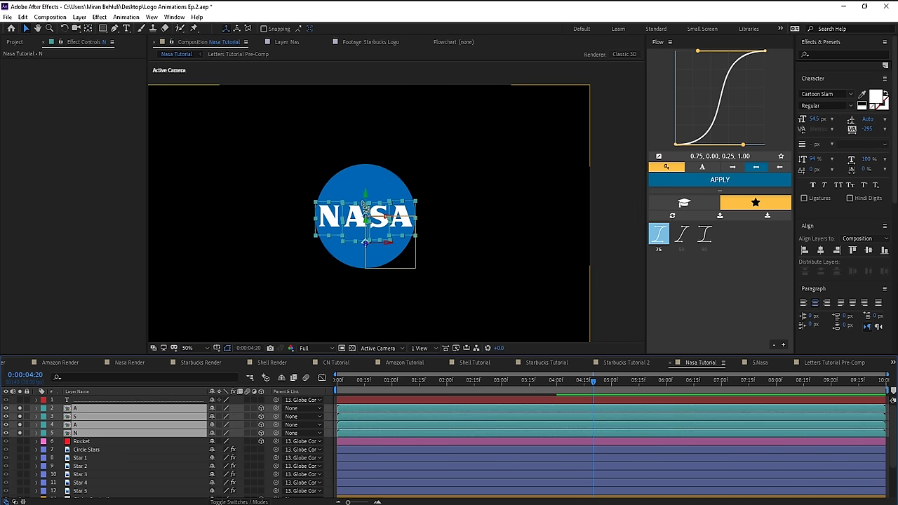
left_click_drag(365, 200, 365, 244)
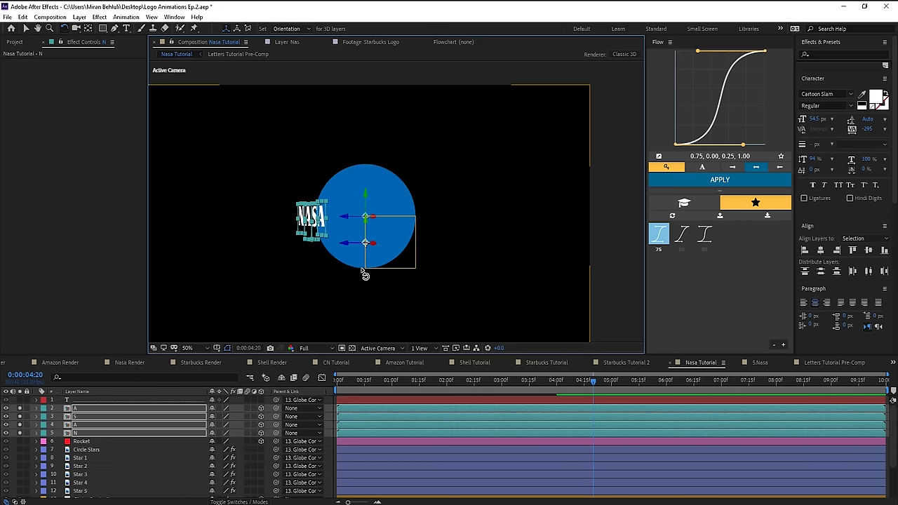
key("ctrl+z")
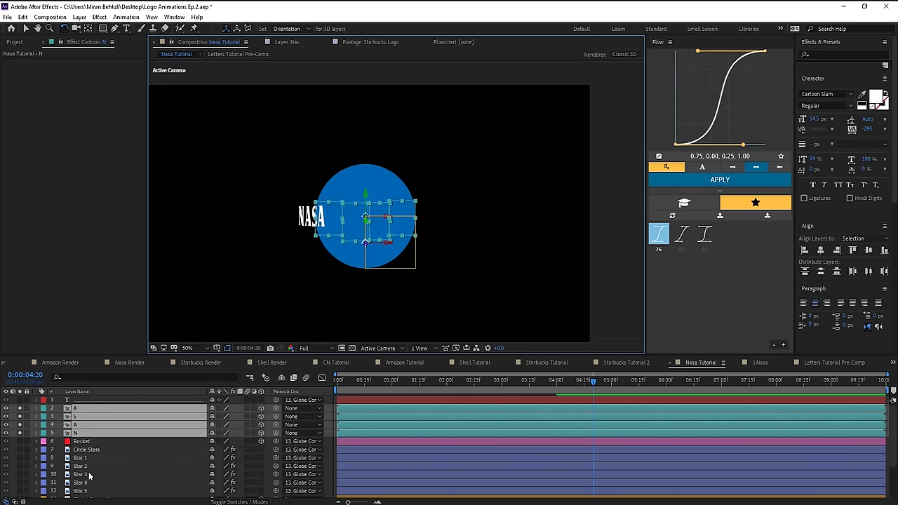
left_click(102, 451)
key("v")
- Reveal the rotation properties of the A, S, A and N layers
left_click(88, 408)
left_click(95, 432, "shift")
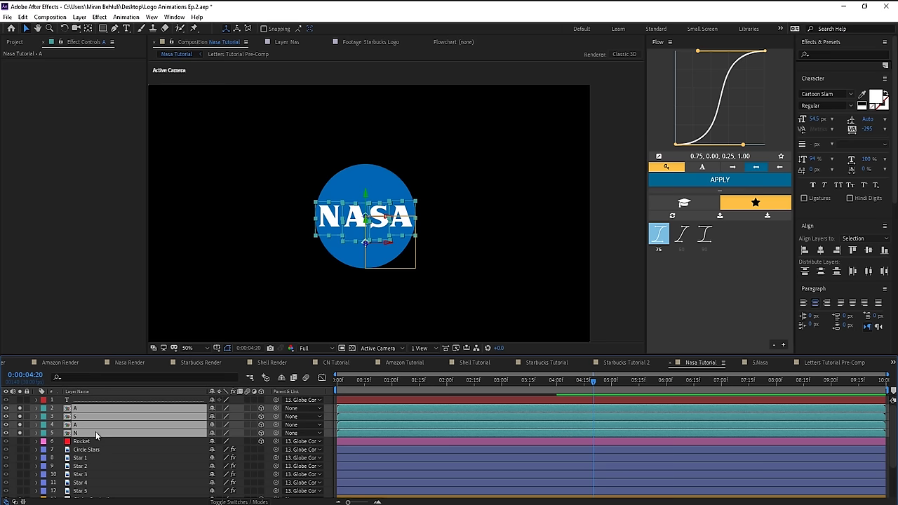
key("r")
mouse_move(224, 426)
left_mouse_down()
mouse_move(258, 427)
mouse_move(257, 434)
mouse_move(216, 434)
mouse_move(238, 435)
left_mouse_up()
key("ctrl+z")
key("ctrl+z")
- Keyframe the four letter layers' Y Rotation at 0° at 0:00:02:00 and 0:00:05:00
left_click(59, 434)
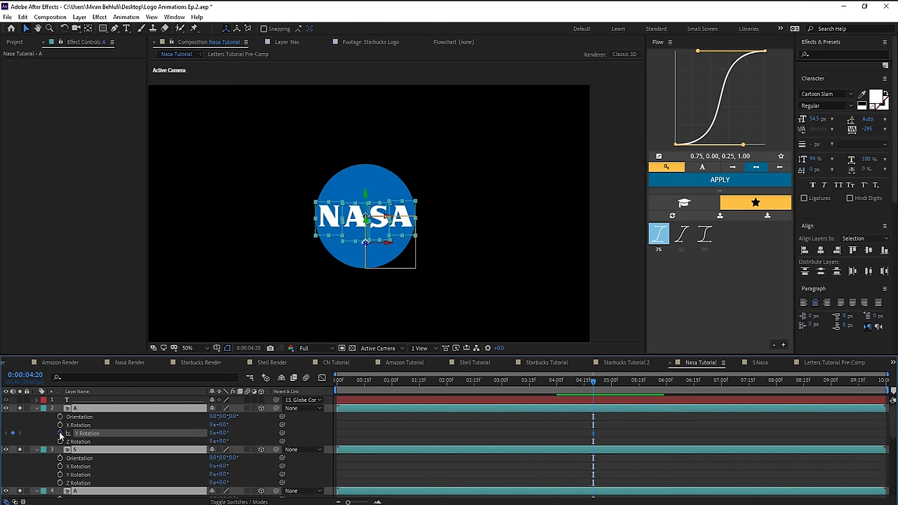
left_click_drag(522, 387, 447, 393)
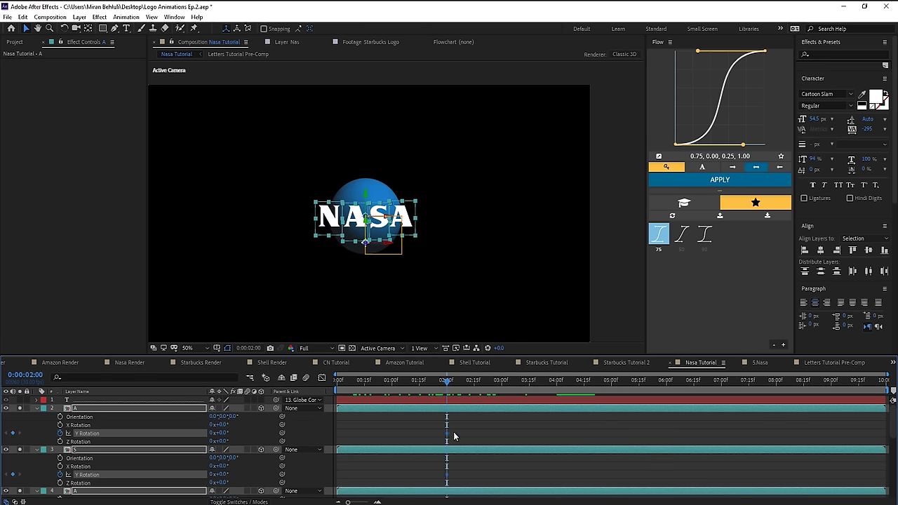
left_click(562, 385)
left_click(610, 390)
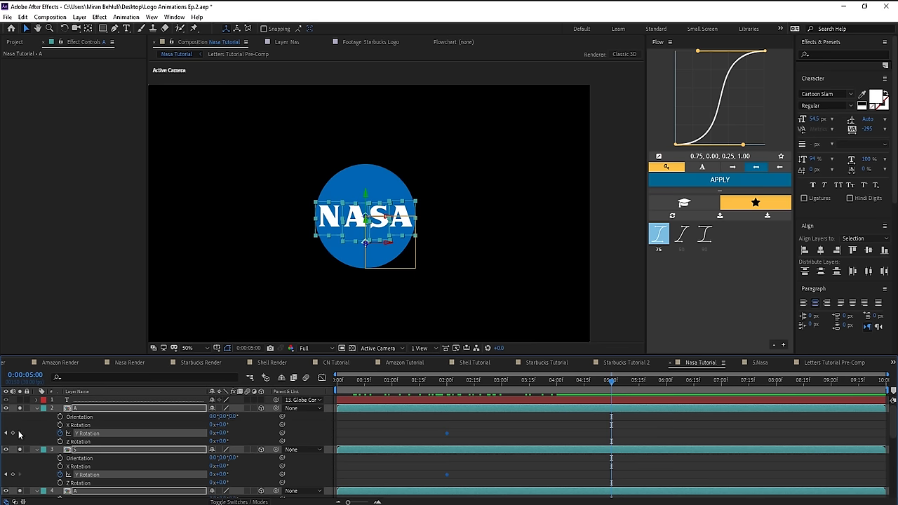
- At 0:00:02:00, swing the four letters around behind the globe to an orientation of about 180°, 334°, 180°
left_click_drag(462, 391, 433, 379)
key("w")
left_click_drag(367, 202, 351, 203)
left_click_drag(365, 242, 323, 204)
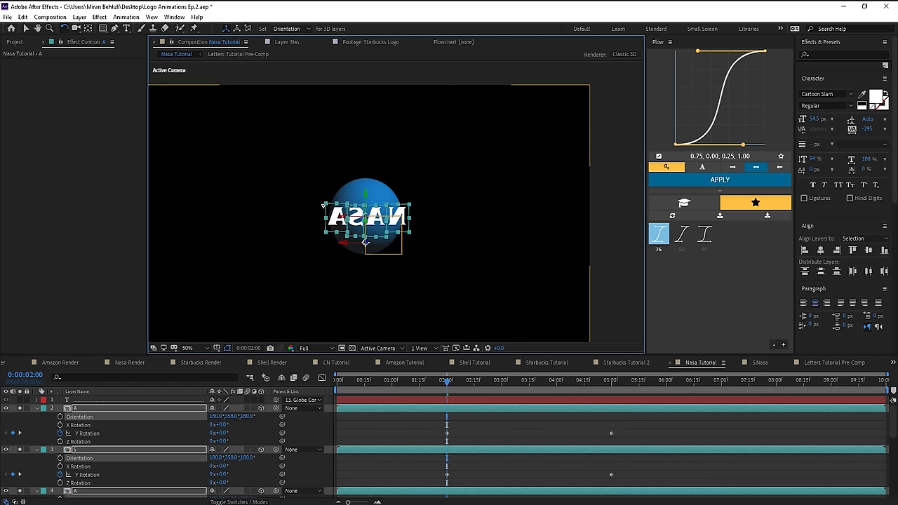
- Apply Easy Ease to the letters' Y Rotation keyframes and preview them in a work area ending at 0:00:05:09
left_click_drag(646, 423, 413, 482)
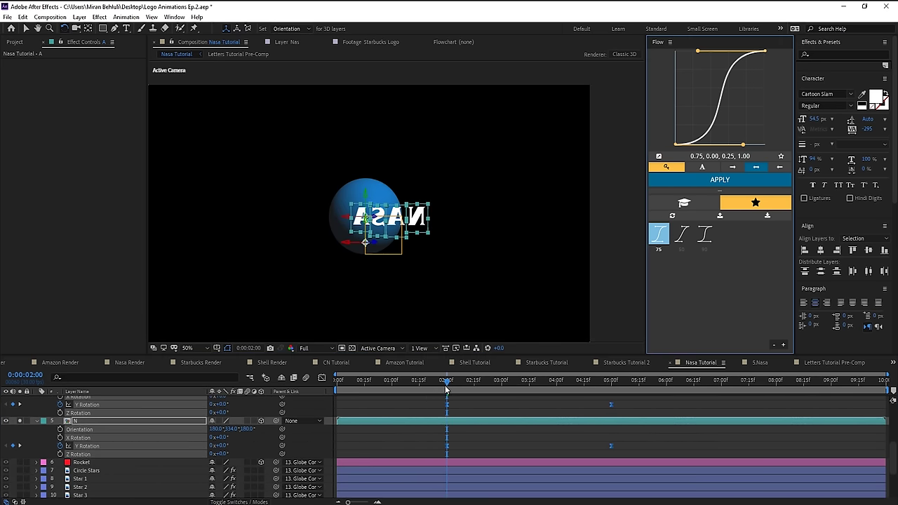
left_click_drag(445, 383, 439, 382)
key("b")
left_click(628, 382)
key("n")
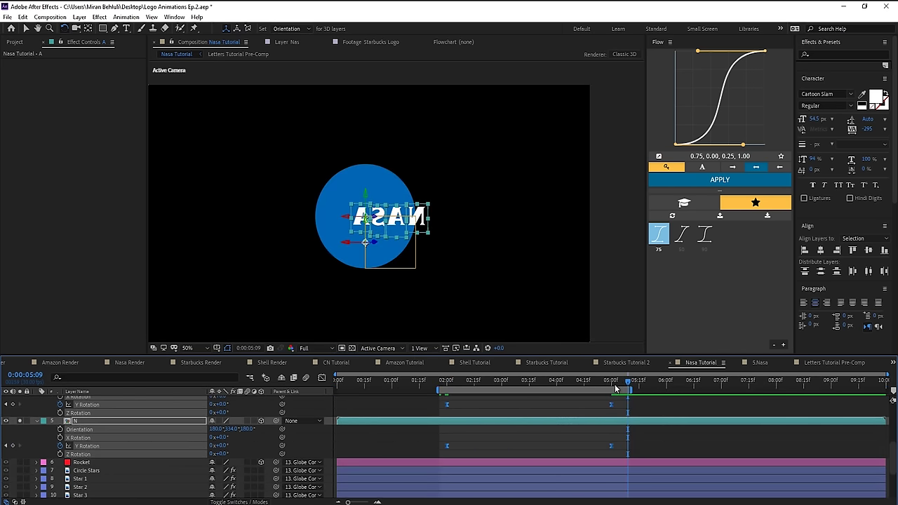
key("space")
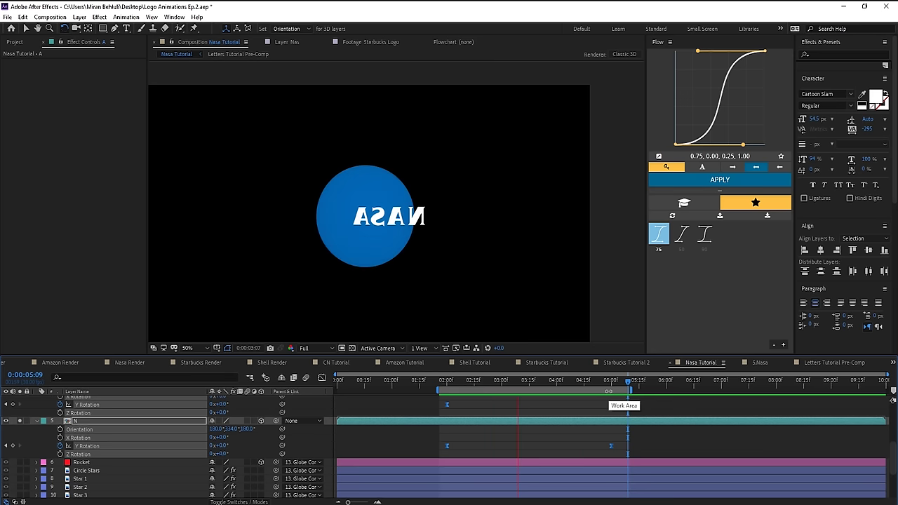
- Try rotating the final letter A around the globe through its orientation, and undo the rotation
left_click_drag(481, 382, 608, 394)
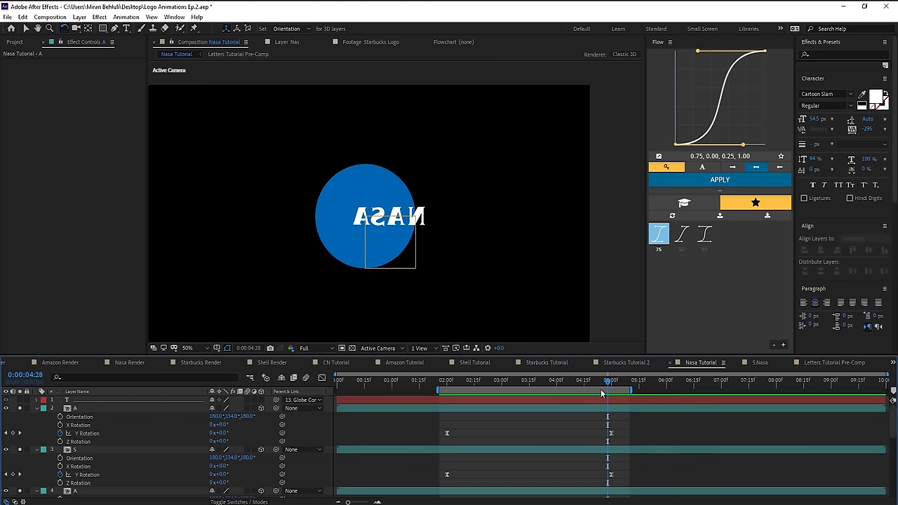
left_click(601, 407)
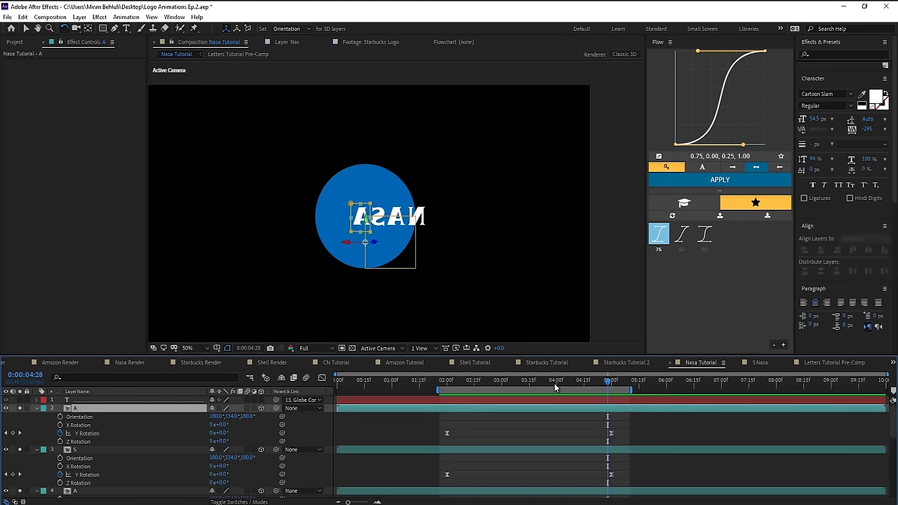
mouse_move(554, 383)
left_mouse_down()
mouse_move(481, 382)
mouse_move(569, 384)
left_mouse_up()
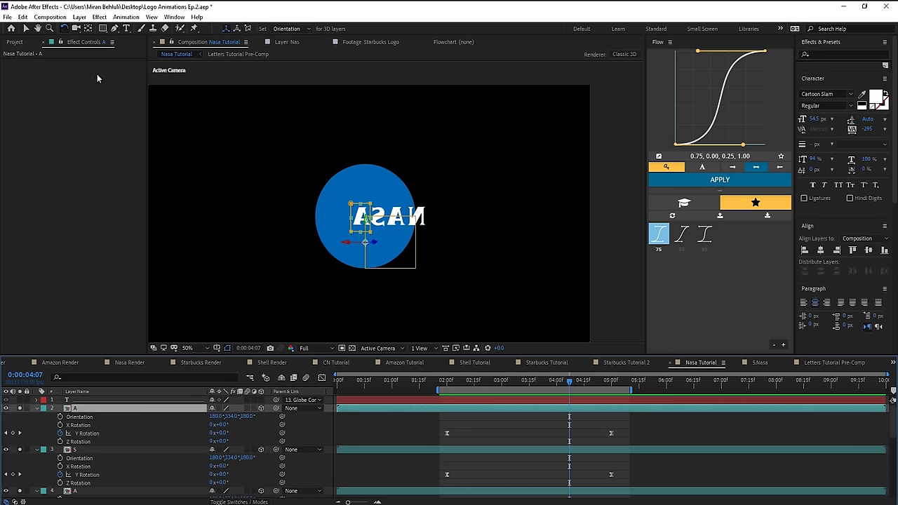
left_click(64, 28)
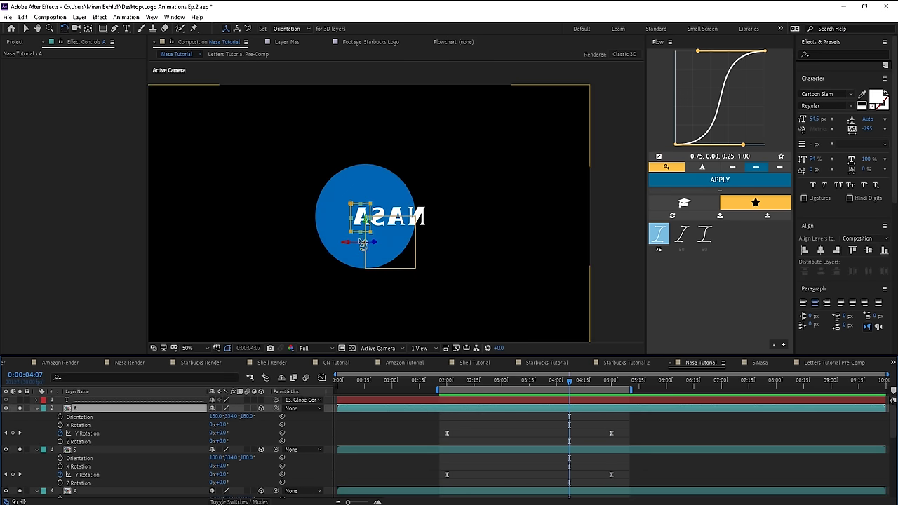
left_click_drag(367, 234, 293, 357)
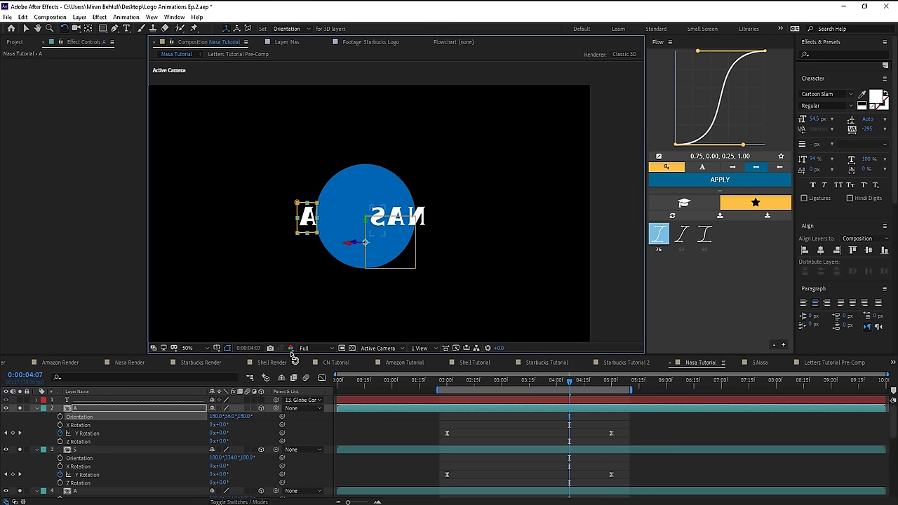
key("ctrl+z")
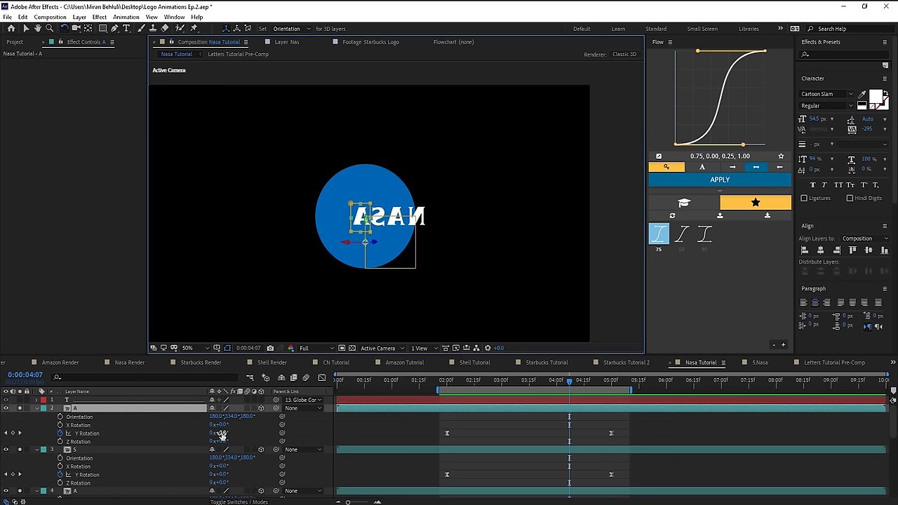
- Reset the Orientation of the four letter layers and return to 0:00:02:00
scroll(245, 426, "down", 4)
left_click(84, 433, "shift")
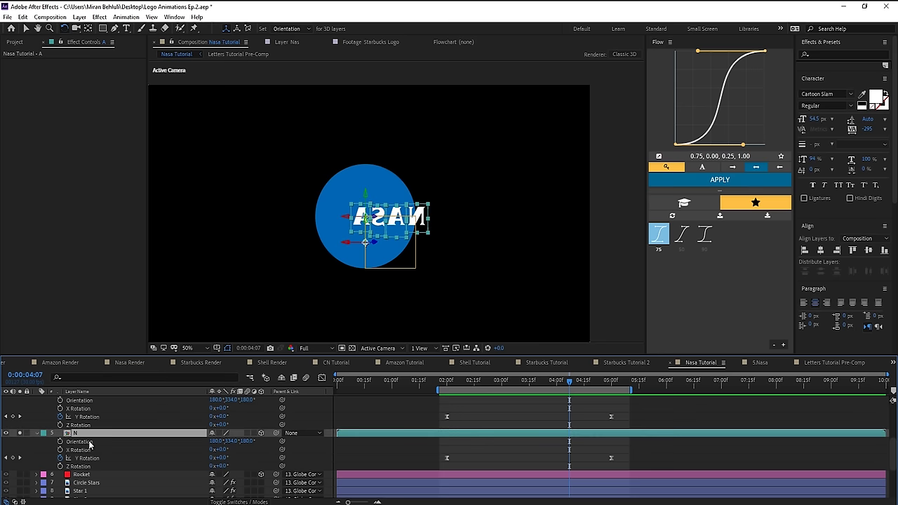
right_click(89, 441)
left_click(118, 392)
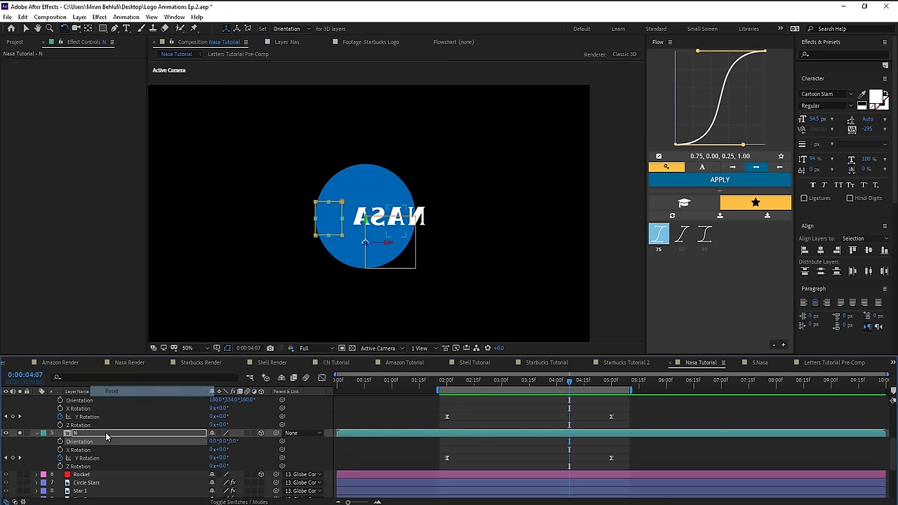
scroll(102, 437, "up", 4)
left_click_drag(568, 382, 442, 390)
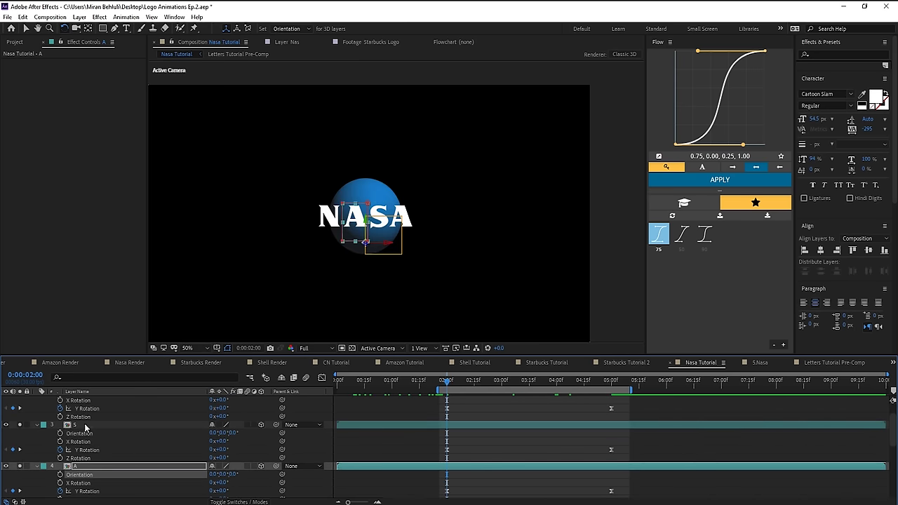
- Set the four letter layers' Y Rotation to about 235° at 0:00:02:00 and preview their swing around the globe
left_click(85, 425)
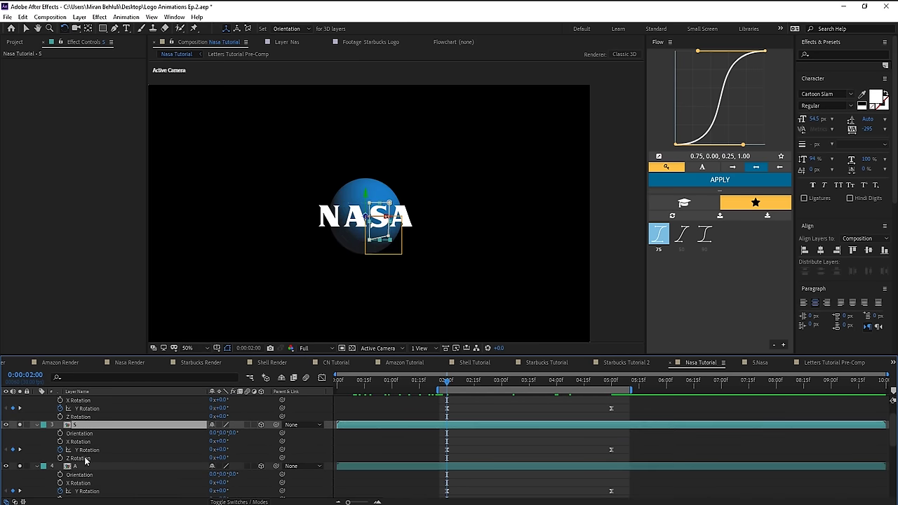
left_click(85, 466, "ctrl")
scroll(81, 422, "up", 1)
scroll(81, 410, "down", 5)
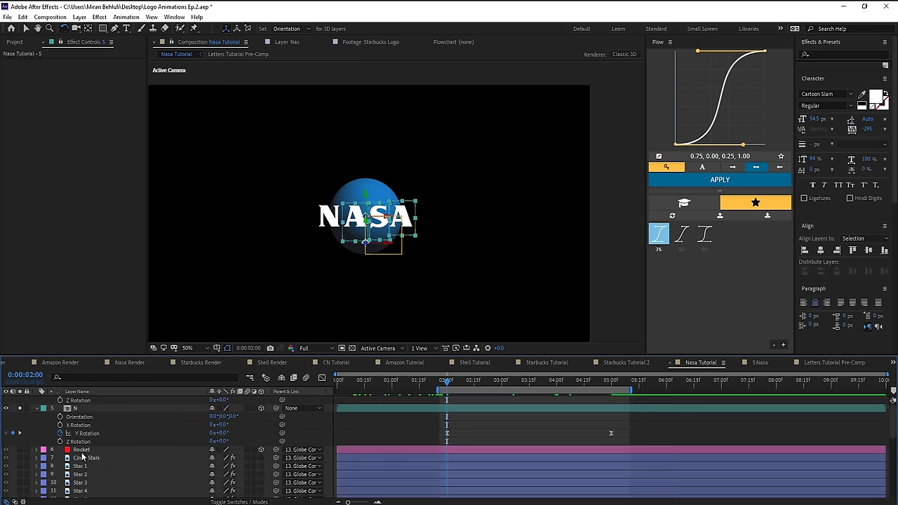
left_click(83, 408, "ctrl")
left_click_drag(222, 434, 280, 434)
left_click(516, 382)
key("space")
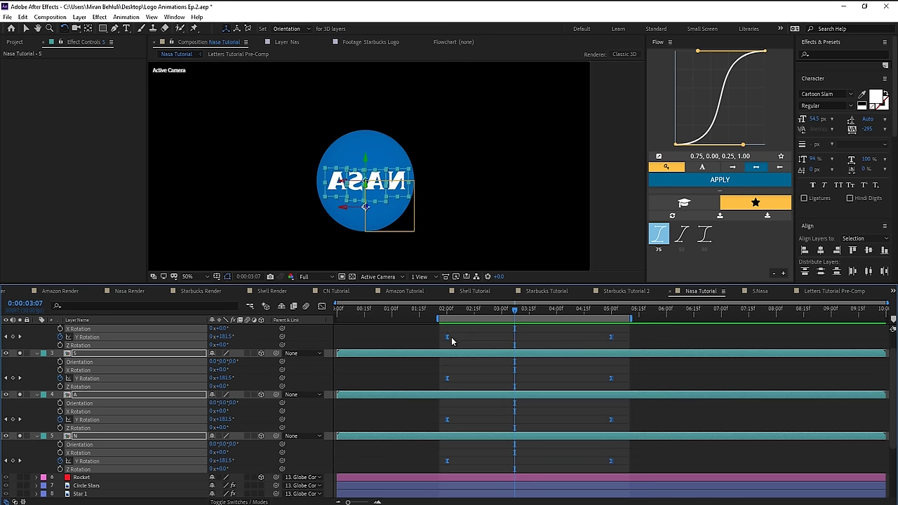
- Move the letters' Y Rotation keyframes earlier so they start at 0:00:00:26, and shift the work area to cover them
left_click_drag(448, 337, 384, 337)
left_click_drag(485, 310, 388, 311)
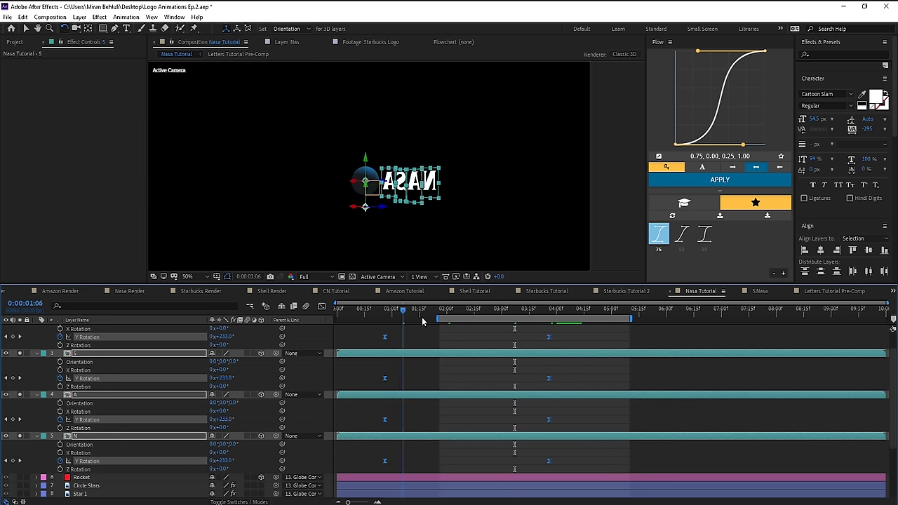
left_click_drag(445, 318, 573, 338)
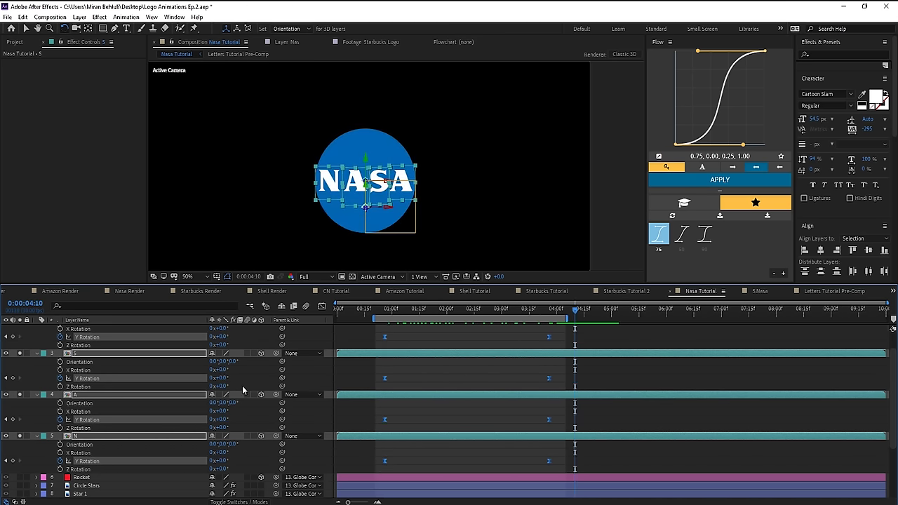
- Parent the four letter layers to the Globe Controller and preview the letters scaling and rotating with the globe
scroll(255, 362, "up", 1)
key("space")
left_click_drag(276, 337, 131, 482)
left_click_drag(477, 334, 467, 335)
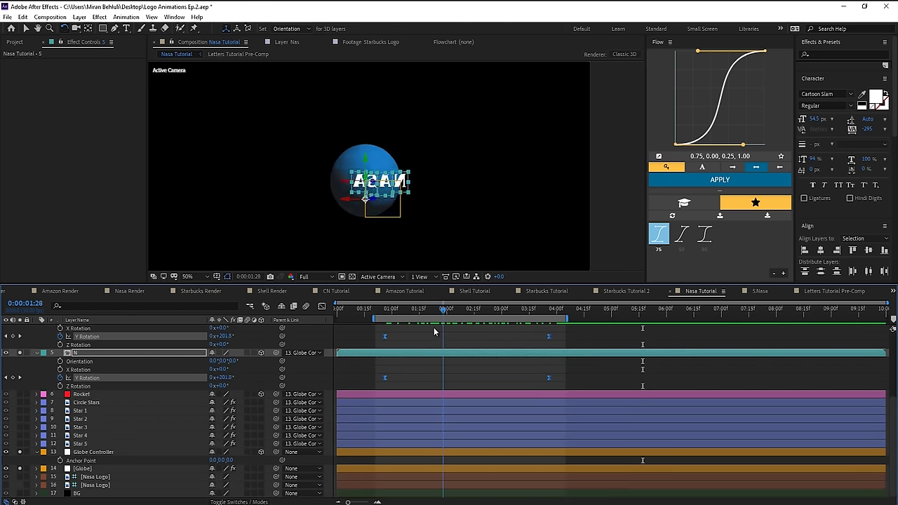
left_click_drag(434, 332, 561, 338)
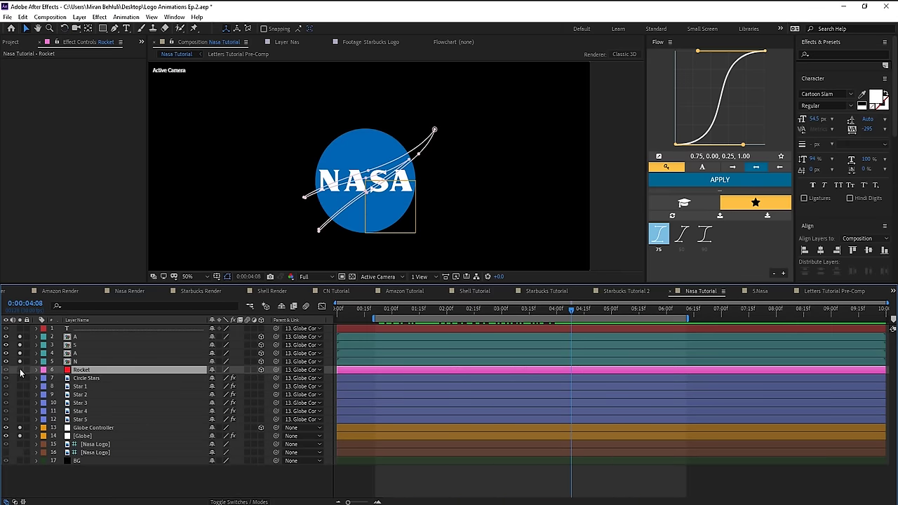
- Solo the Rocket layer, place its anchor point at the globe's centre in the Top view, and return to Active Camera
left_click(20, 370)
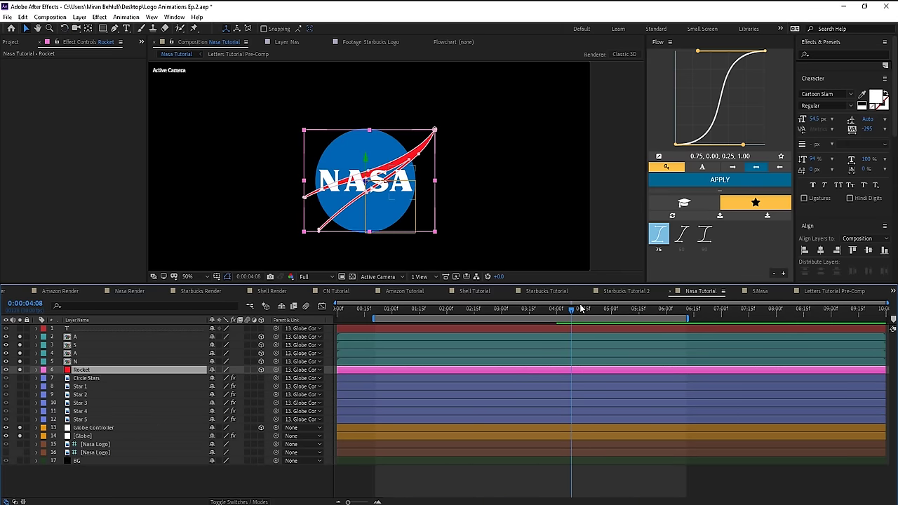
left_click(377, 276)
left_click(382, 330)
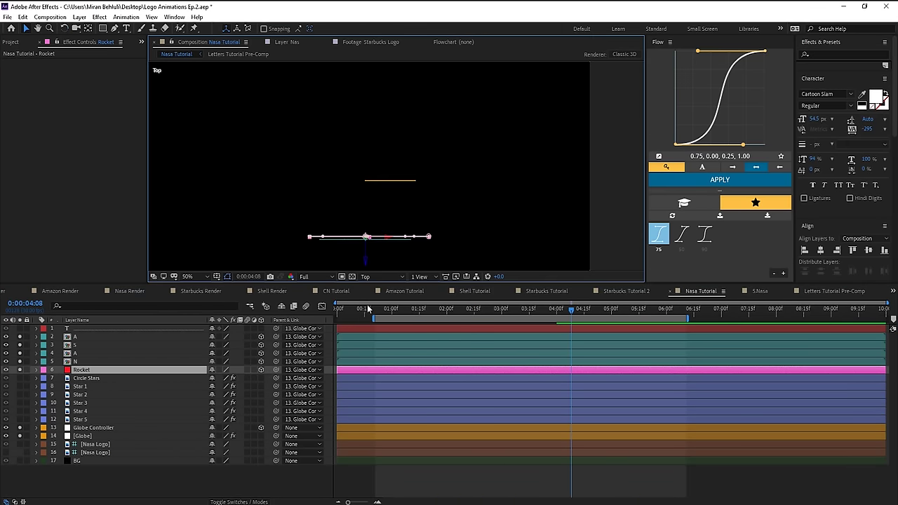
key("y")
left_click_drag(366, 237, 364, 181)
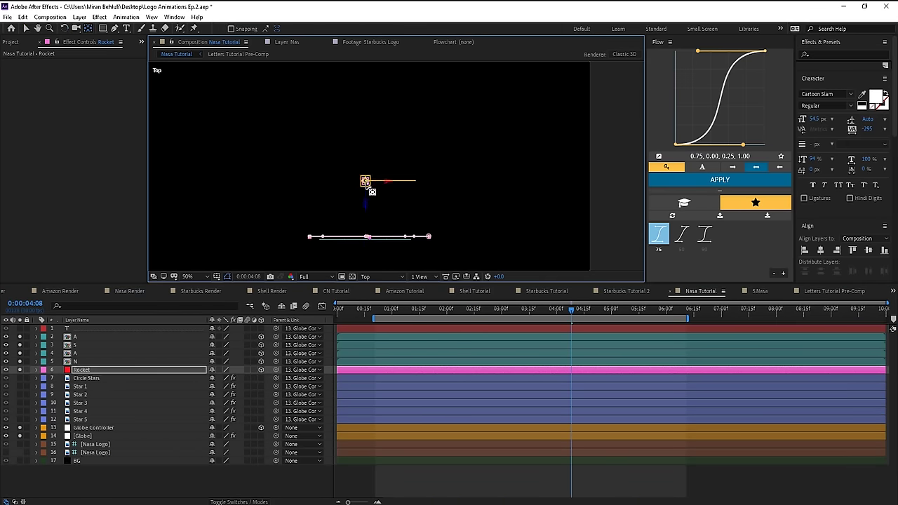
left_click(368, 278)
left_click(379, 288)
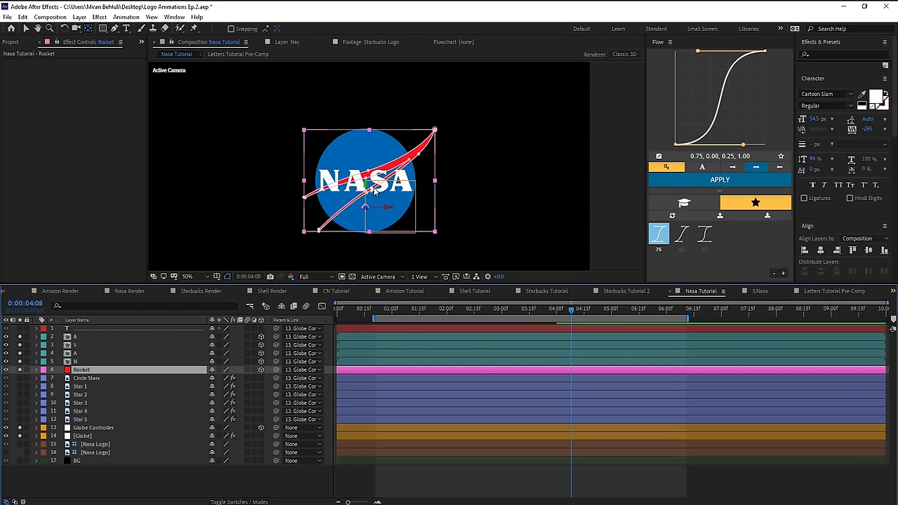
- Try rotating the Rocket around the globe through its orientation, and undo the rotation
key("w")
left_click_drag(366, 195, 341, 193)
key("ctrl+z")
key("v")
- Add a Y Rotation keyframe to the Rocket at 0:00:03:26, aligned with the letter N's last rotation keyframe
key("r")
left_click(96, 360)
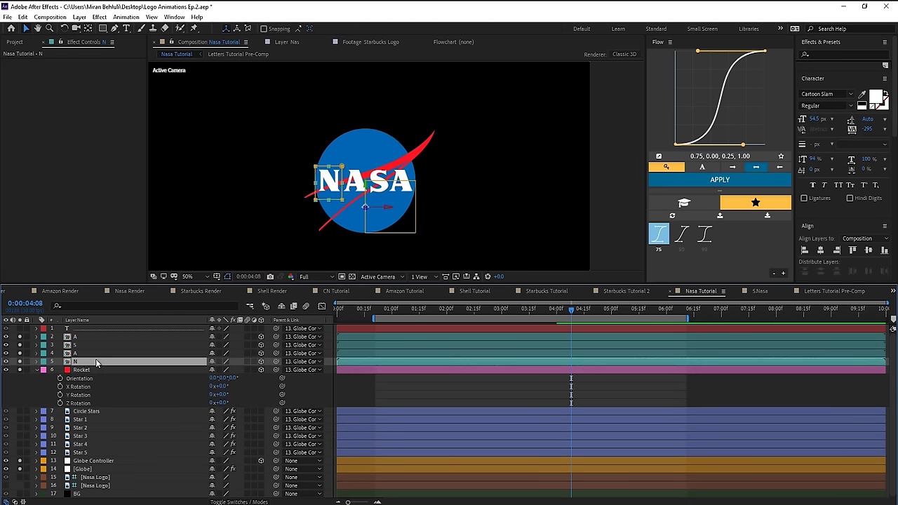
key("r")
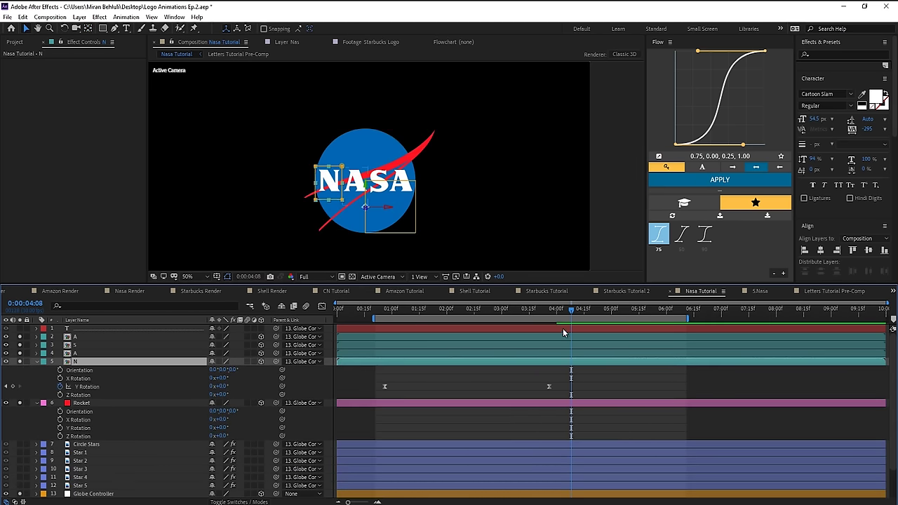
key("j")
left_click(82, 404)
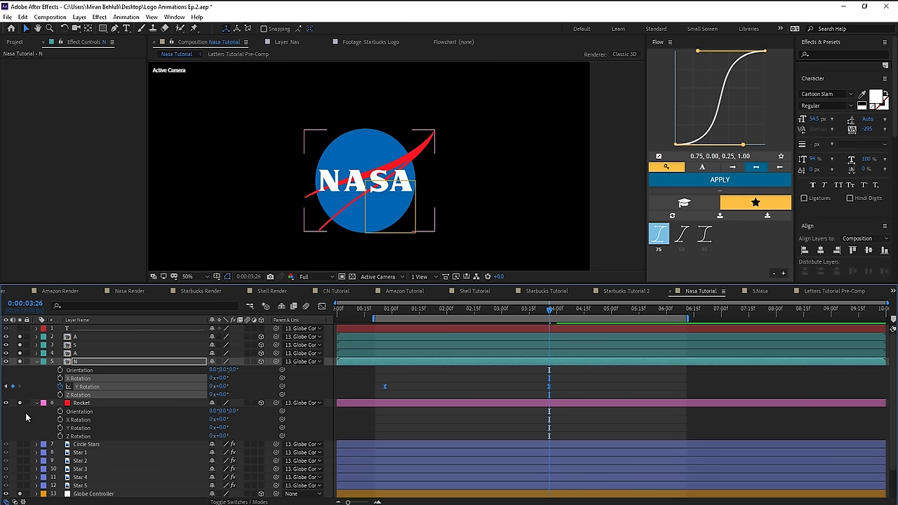
left_click(81, 405)
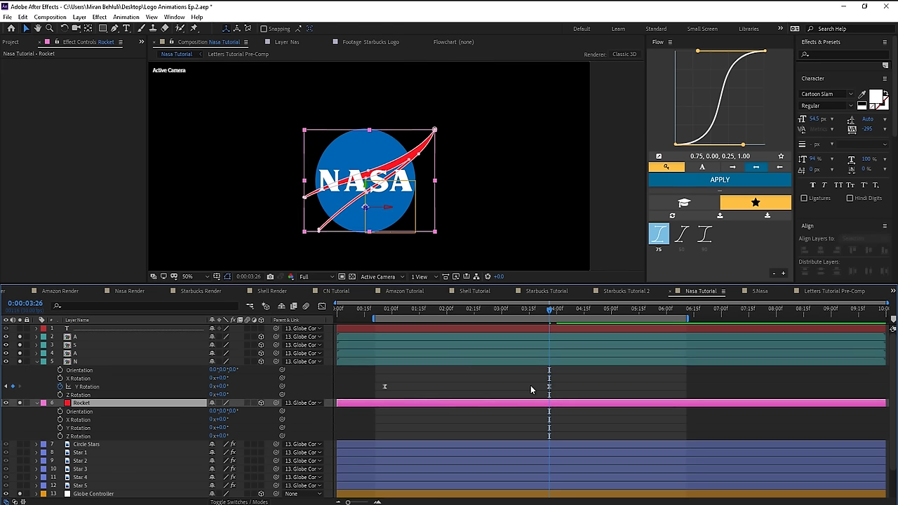
left_click(60, 428)
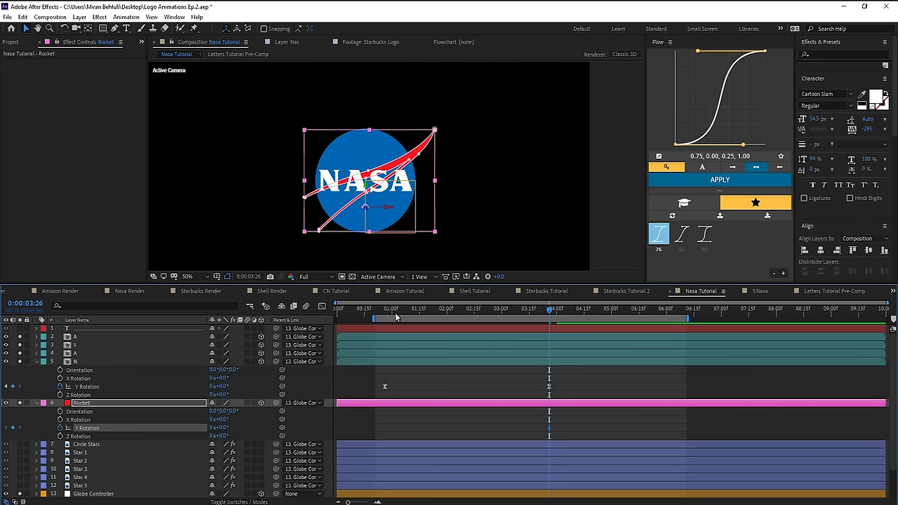
- At 0:00:00:26, set the Rocket's Y Rotation to 235.1° to match the letters' starting rotation
left_click_drag(396, 314, 389, 314)
scroll(359, 198, "up", 1)
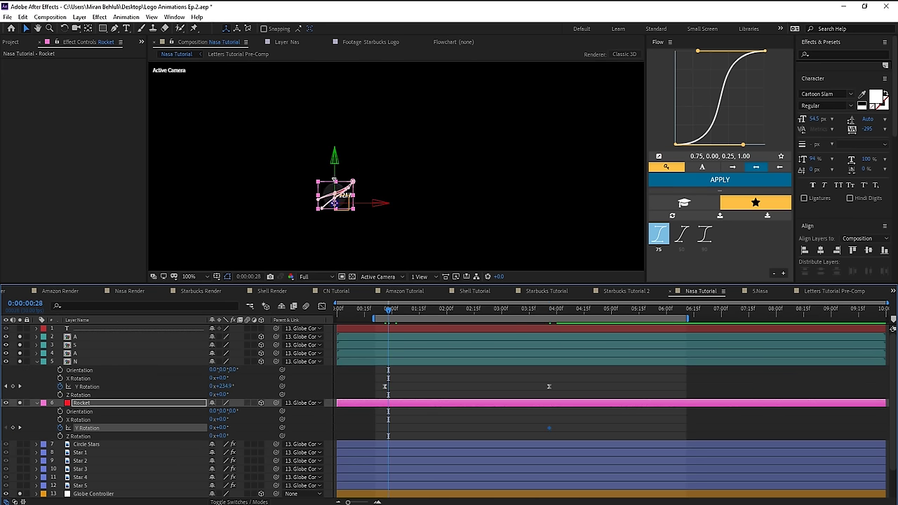
key("w")
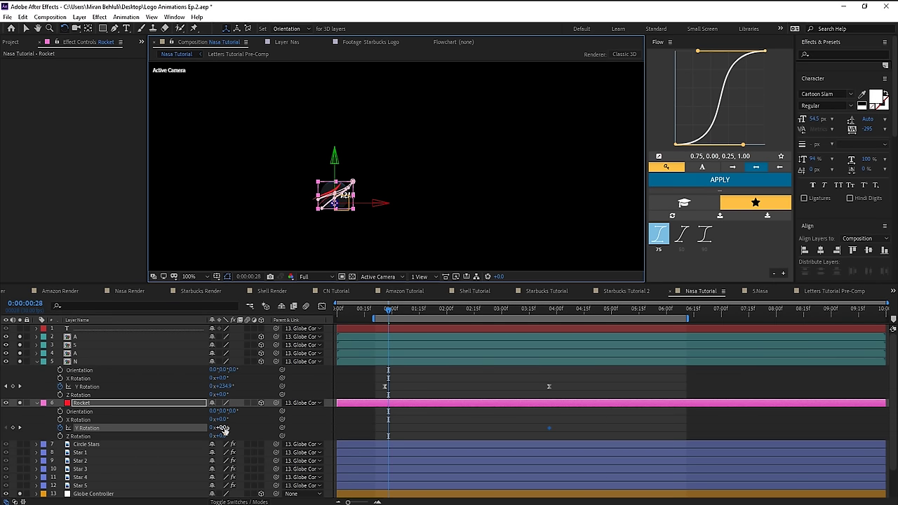
left_click_drag(223, 428, 345, 434)
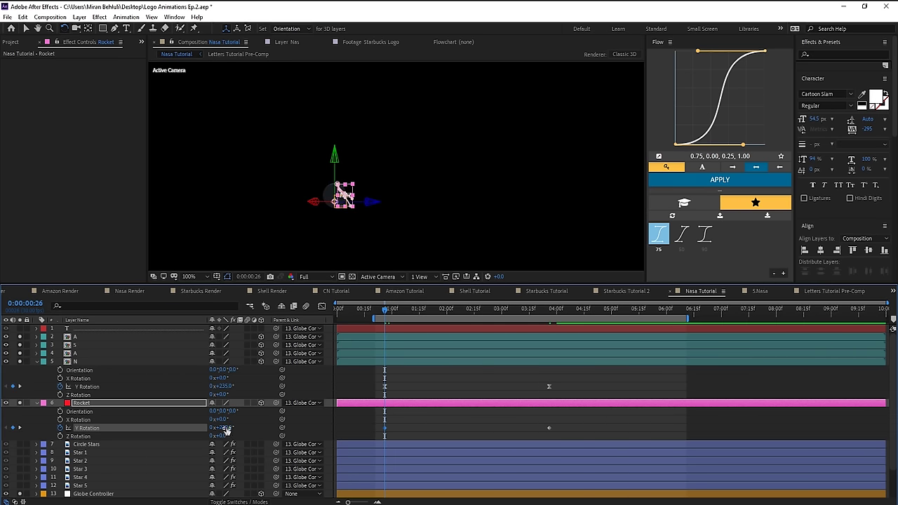
left_click_drag(226, 430, 195, 436)
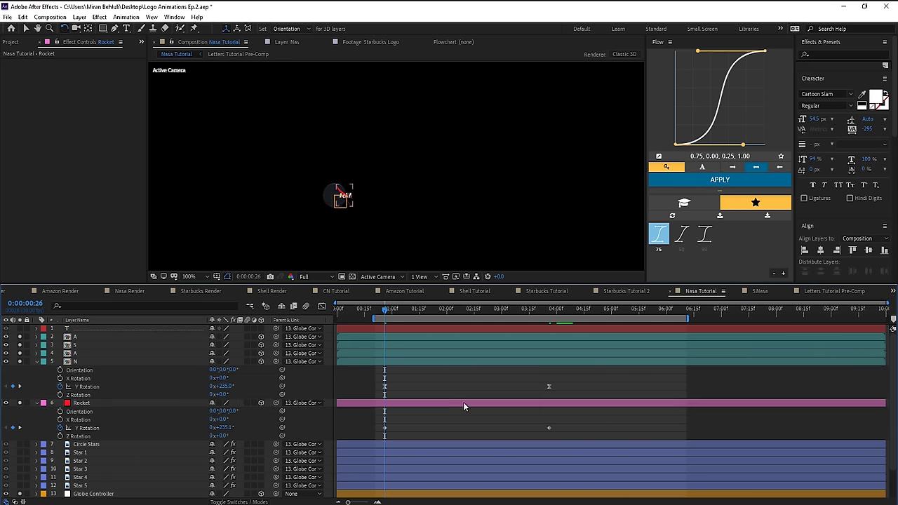
- Ease the Rocket's two Y Rotation keyframes with the 75 curve preset and preview the rotation
key("k")
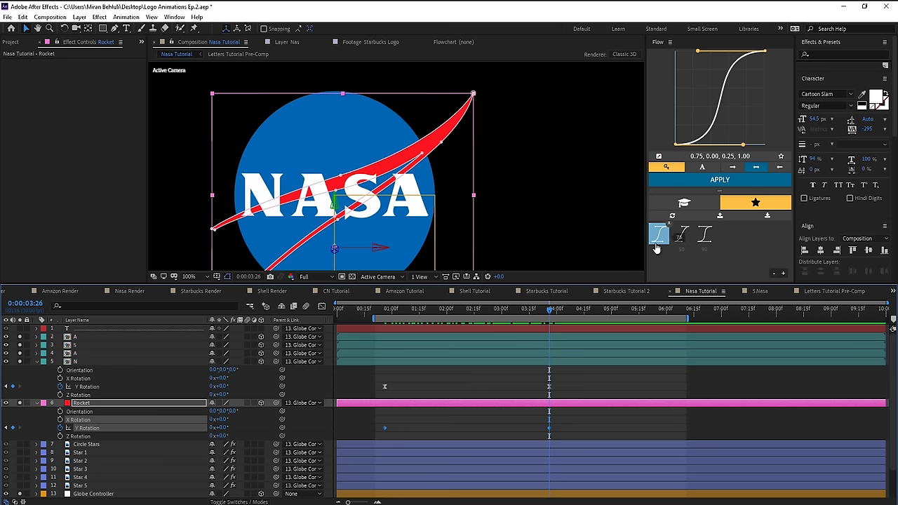
key("v")
left_click_drag(546, 311, 533, 311)
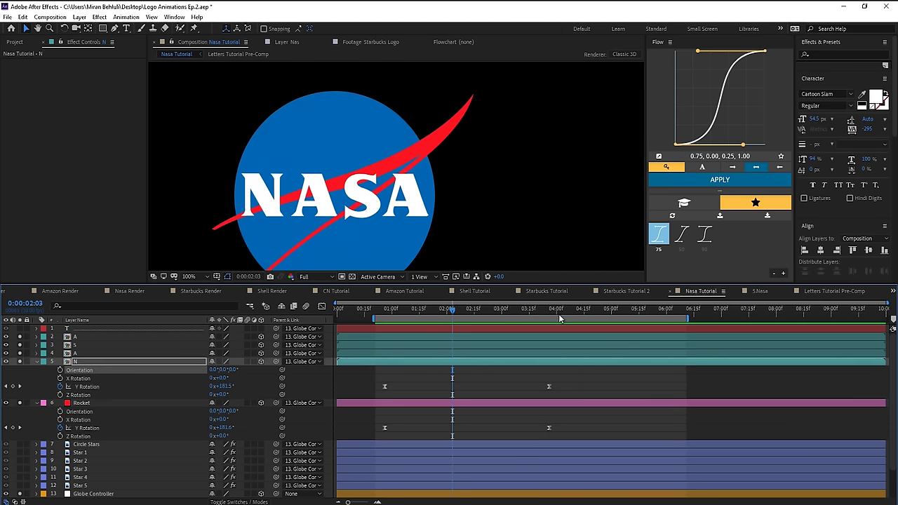
left_click_drag(575, 313, 542, 309)
left_click(526, 309)
- Apply Optics Compensation to the Rocket layer at 0:00:03:14 and keyframe its Field Of View at 150
left_click(418, 126)
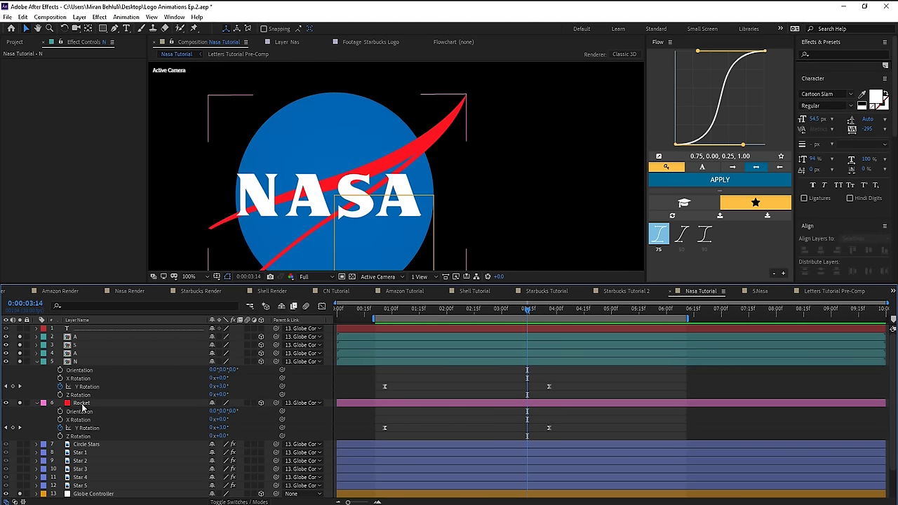
key("ctrl+space")
type("optics")
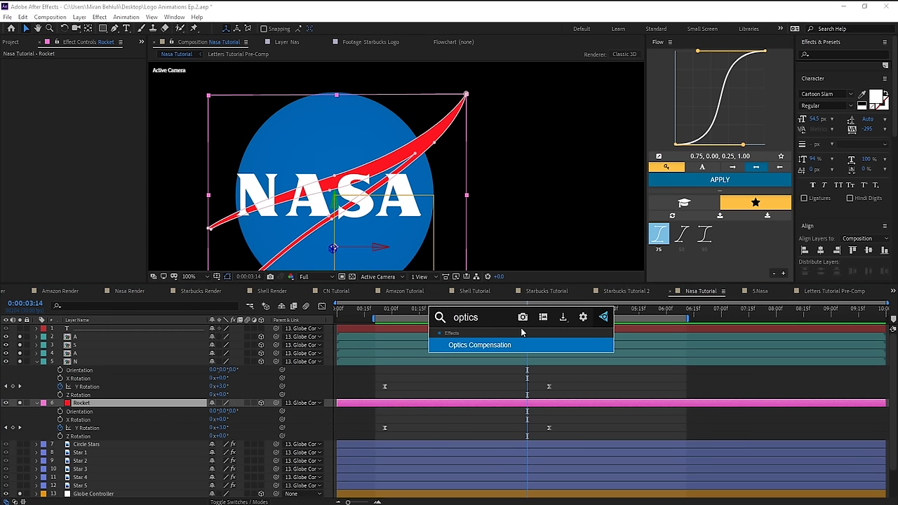
key("Return")
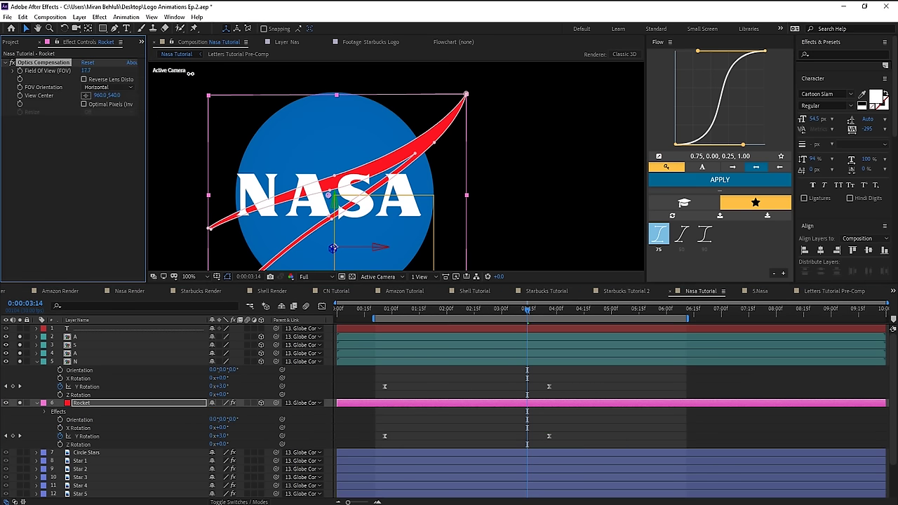
left_click_drag(418, 96, 110, 78)
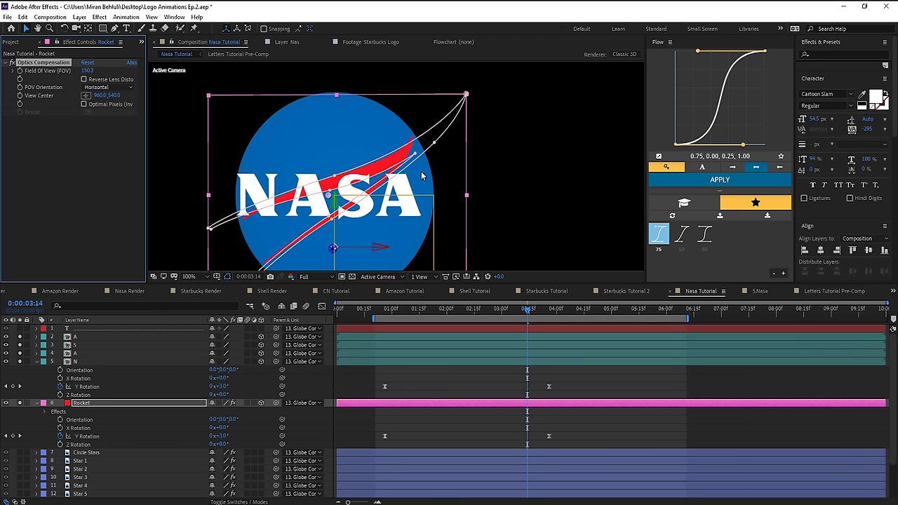
left_click(86, 72)
type("150")
key("Return")
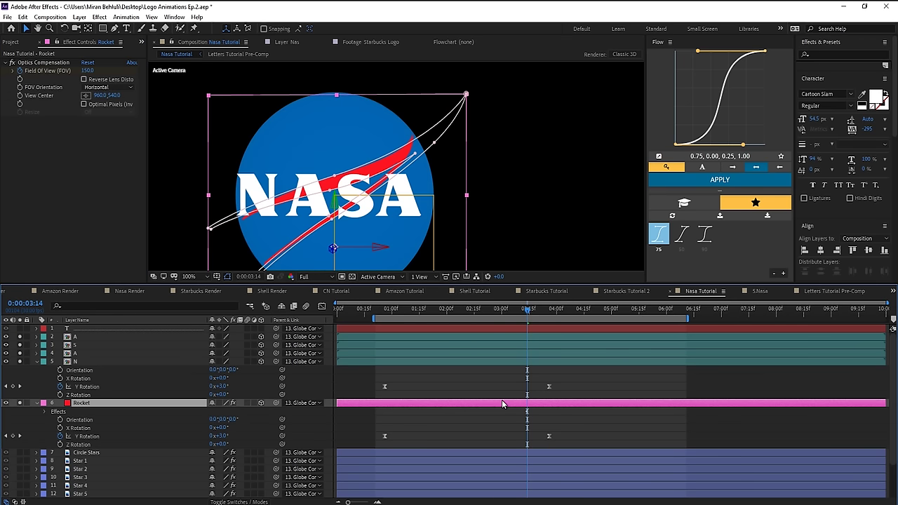
- Move the Rocket's Field Of View keyframe to 0:00:02:10 and set the Field Of View to 0 at 0:00:03:26
key("u")
mouse_move(475, 317)
left_mouse_down()
mouse_move(441, 318)
mouse_move(466, 317)
left_mouse_up()
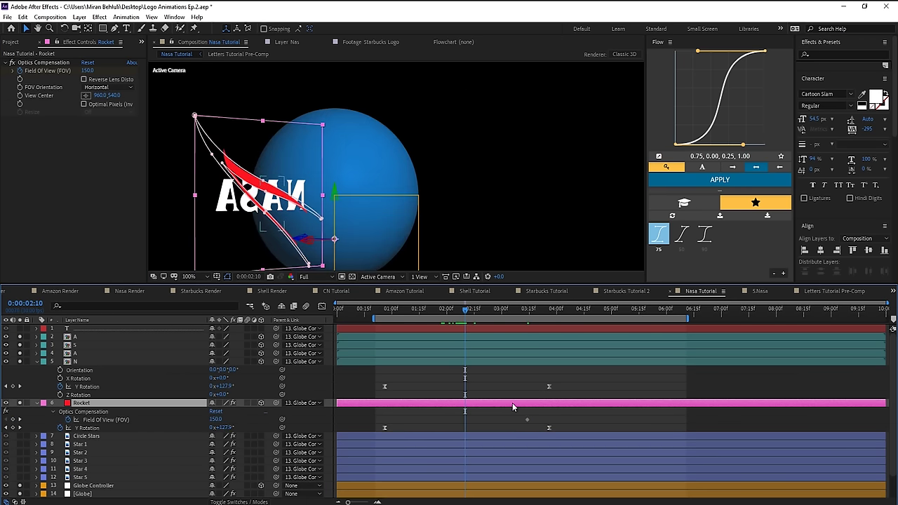
left_click_drag(526, 420, 464, 419)
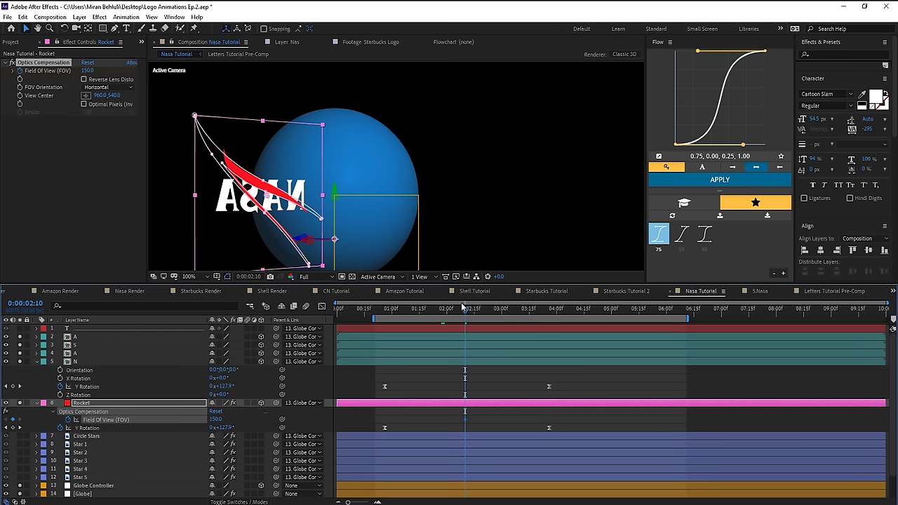
left_click_drag(465, 315, 549, 326)
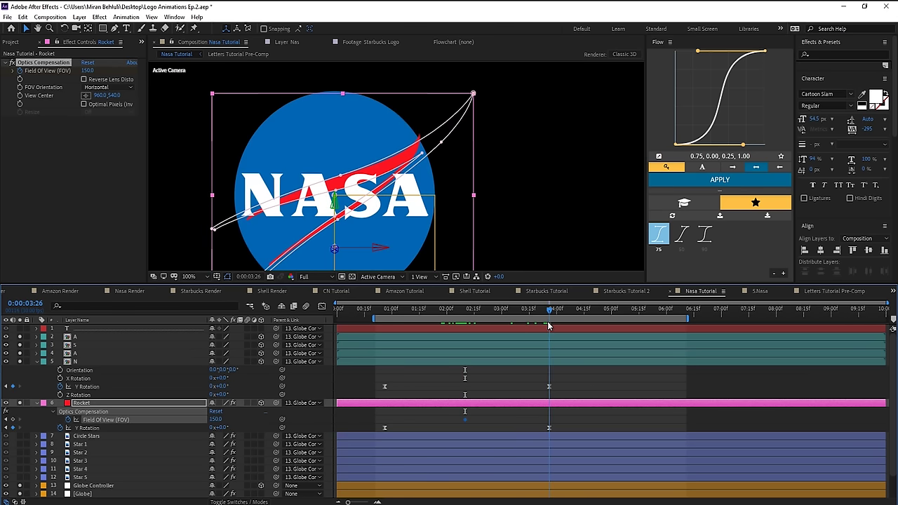
left_click(216, 419)
type("0")
left_click(506, 419)
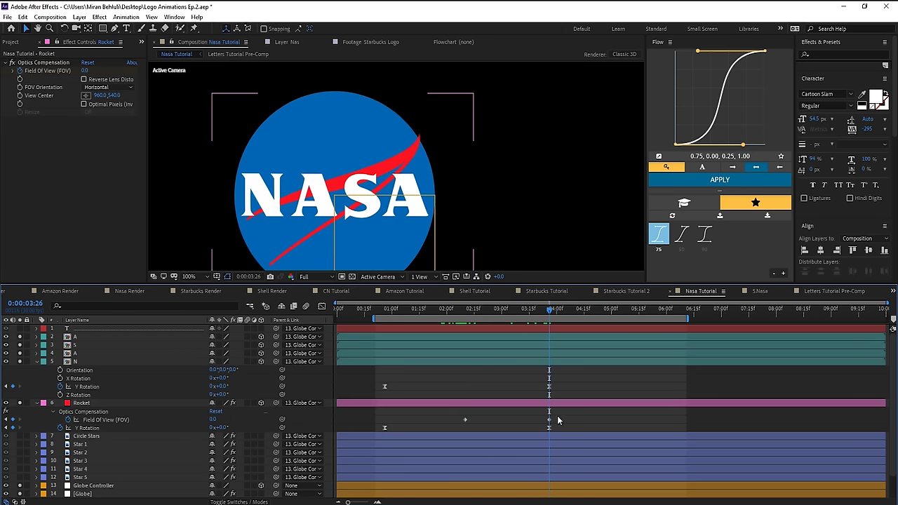
- Apply Easy Ease to both of the Rocket's Field Of View keyframes
left_click_drag(447, 425, 480, 414)
left_click_drag(493, 413, 568, 421)
left_click_drag(452, 413, 564, 422)
right_click(549, 420)
mouse_move(610, 415)
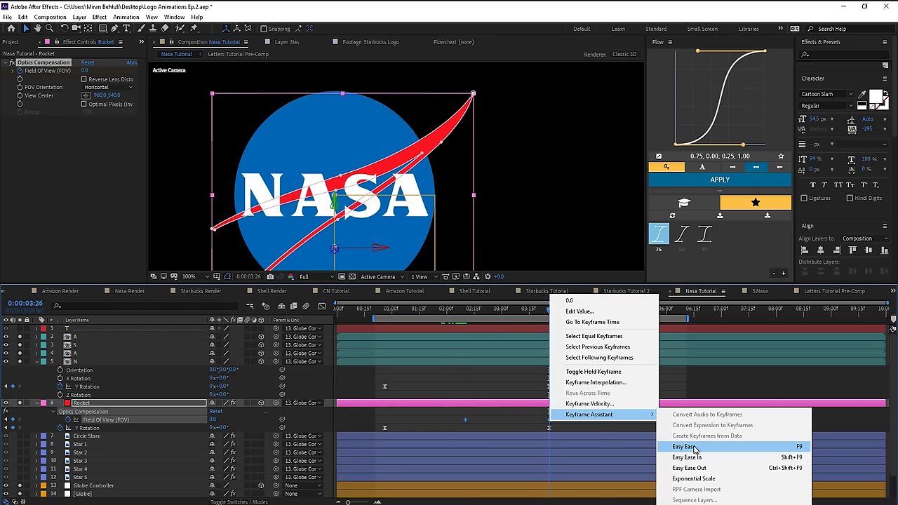
left_click(694, 446)
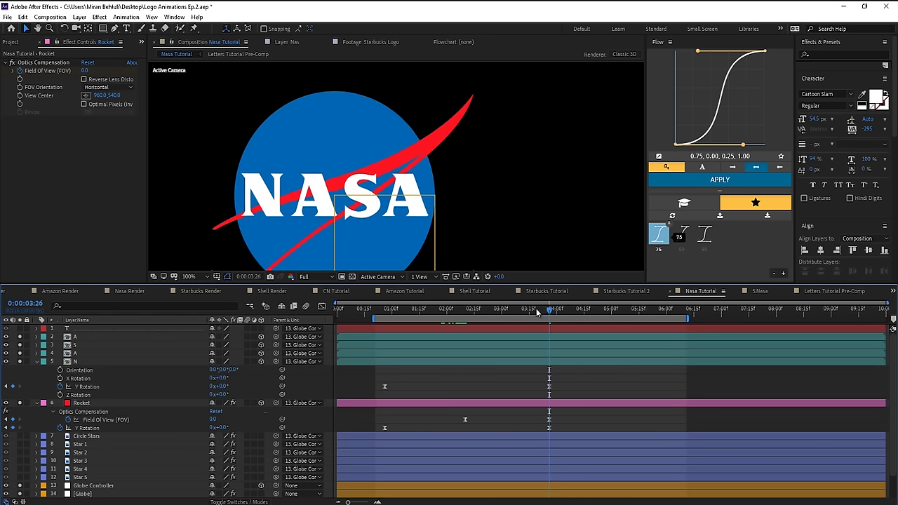
- Set the Rocket's Field Of View to 161.6 at 0:00:02:10 and preview the distortion easing out
key("j")
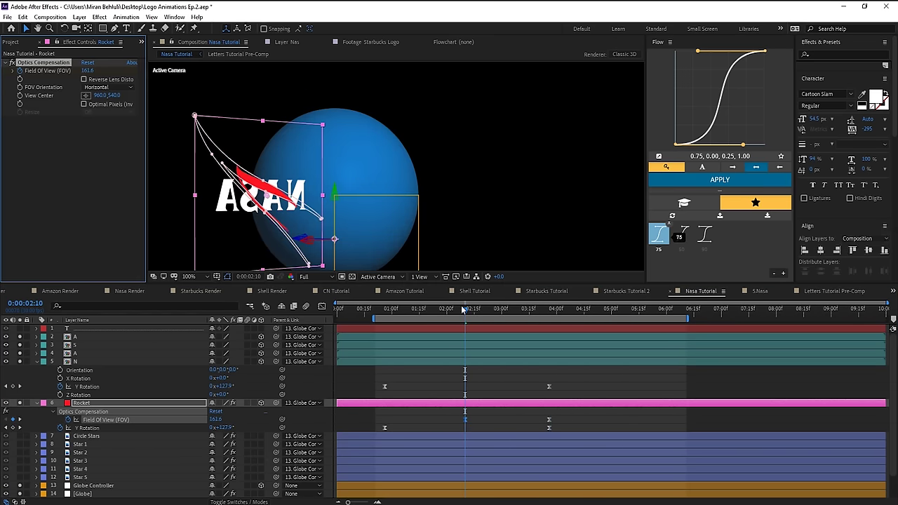
left_click_drag(465, 310, 551, 312)
key("space")
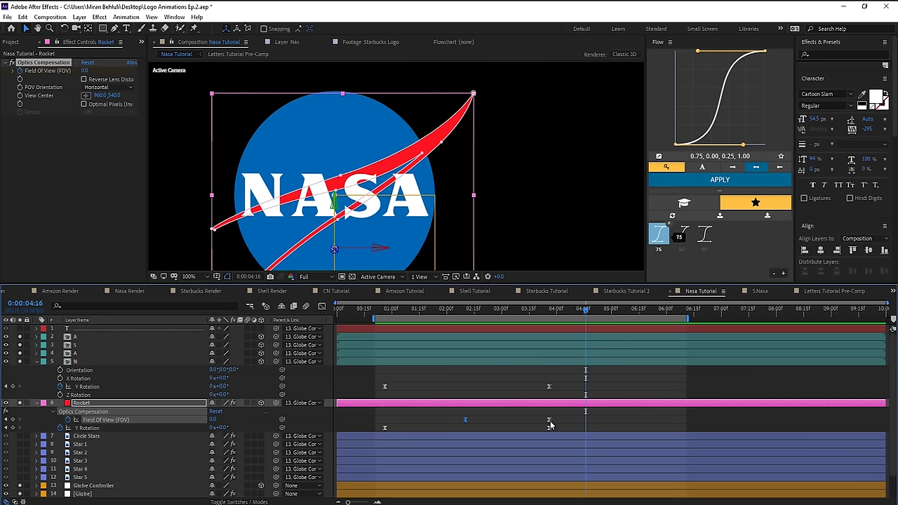
- Move the Rocket's final Field Of View keyframe to 0:00:04:26 and preview the longer distortion ease-out
left_click_drag(601, 419, 603, 419)
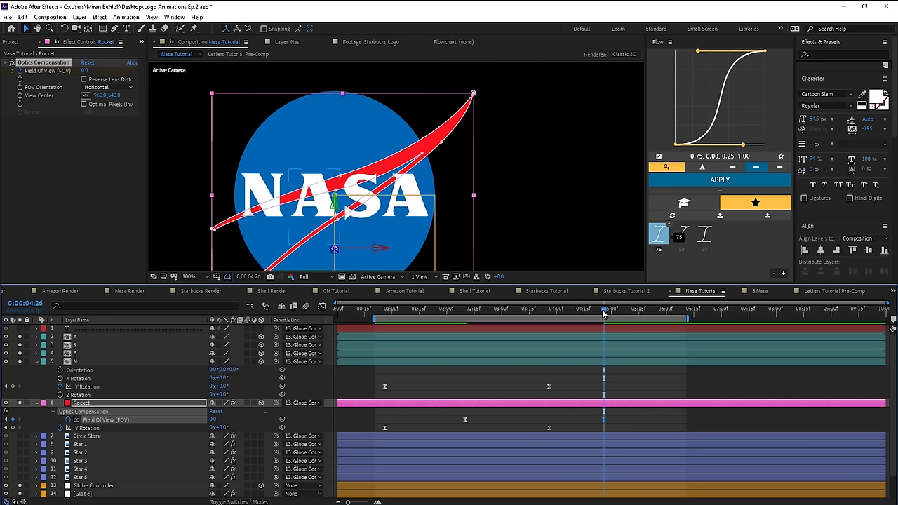
left_click_drag(602, 312, 487, 312)
right_click(603, 419)
mouse_move(644, 414)
left_click(734, 446)
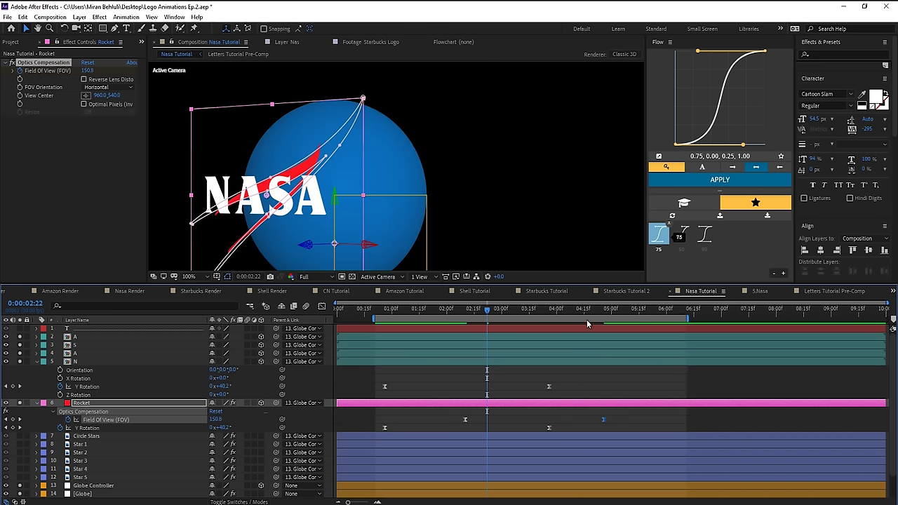
left_click_drag(554, 312, 424, 319)
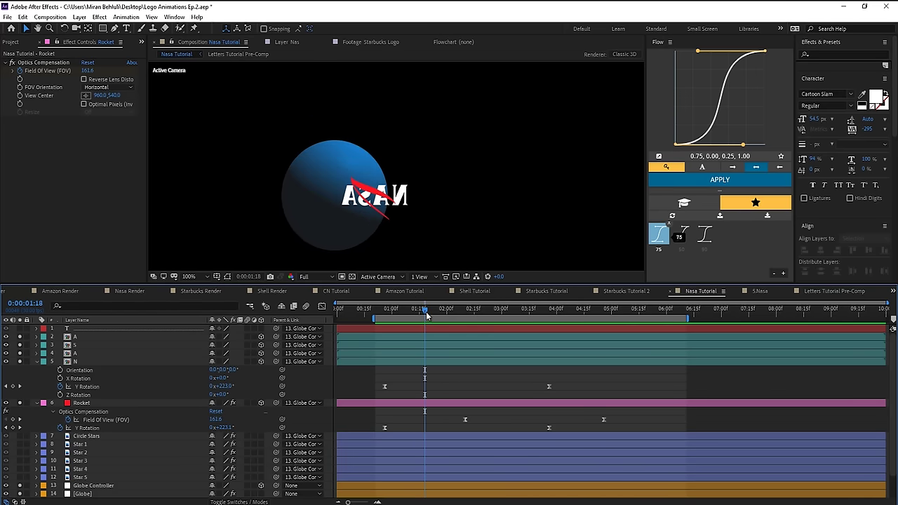
left_click_drag(426, 316, 553, 334)
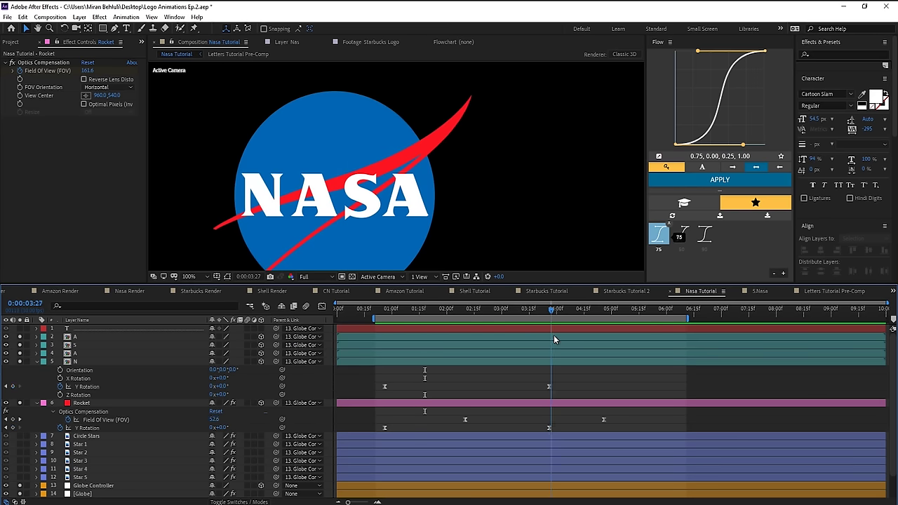
left_click_drag(553, 335, 566, 335)
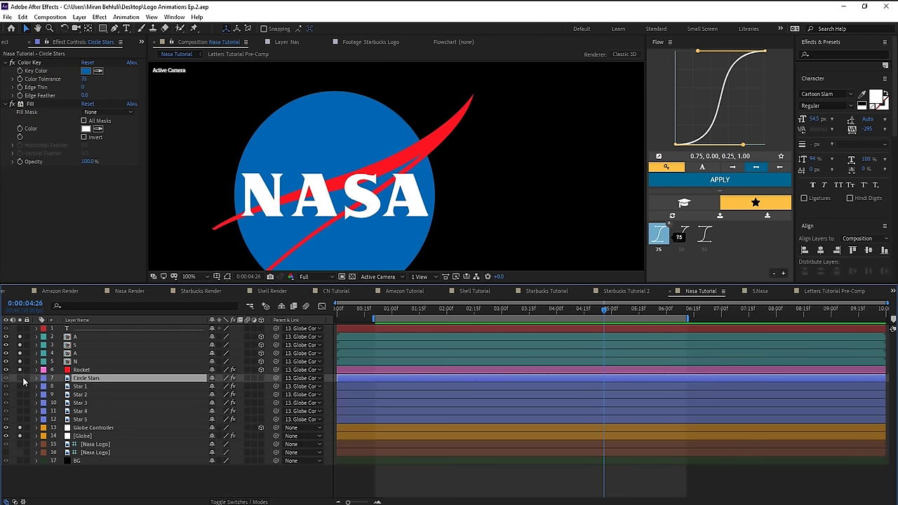
- Solo the Circle Stars layer, then duplicate the Globe layer and place the copy directly above Circle Stars
left_click(20, 378)
left_click(88, 436)
left_click_drag(603, 310, 574, 318)
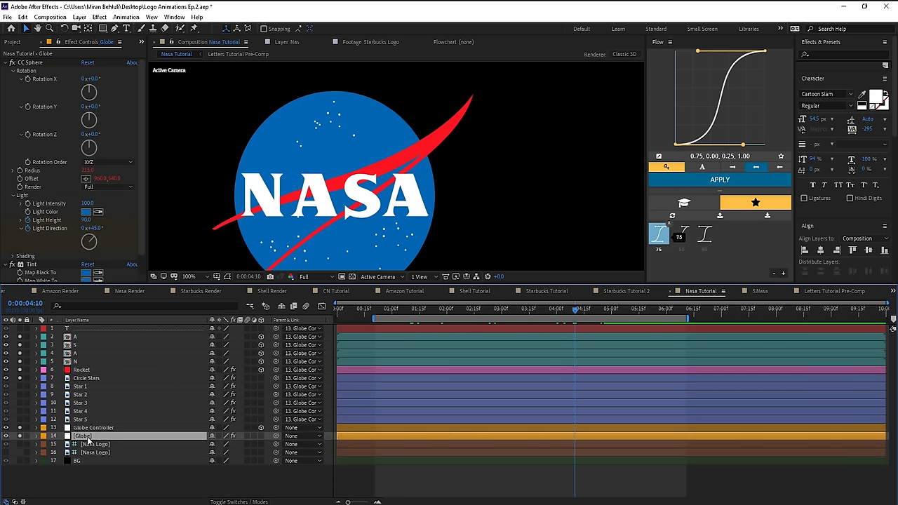
key("ctrl+d")
left_click_drag(88, 436, 92, 385)
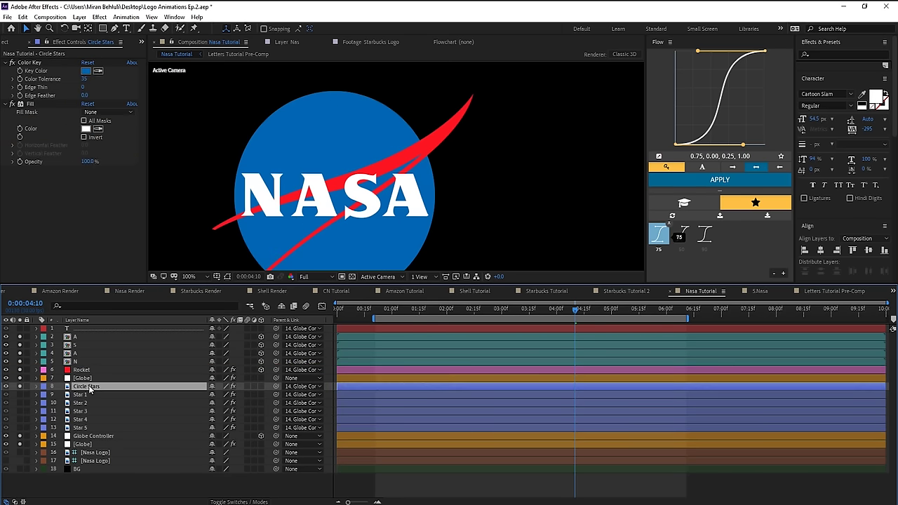
- Solo the Globe copy, set its Tint's Map Black To and Map White To colors to white, and preview the change
left_click(7, 378)
left_click(103, 387)
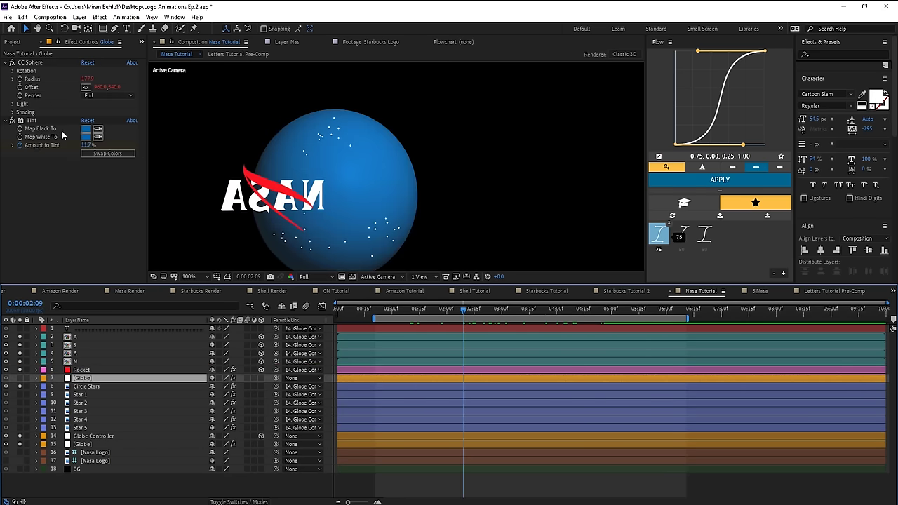
left_click(85, 128)
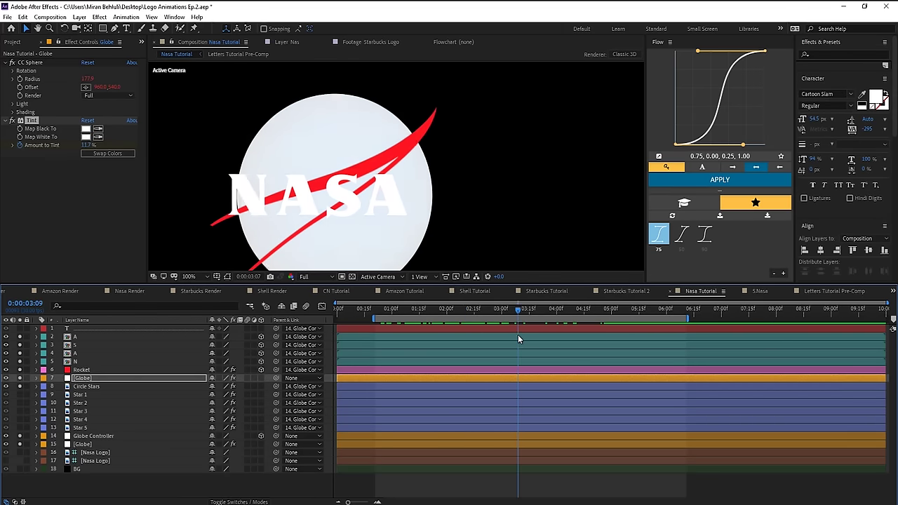
left_click_drag(539, 336, 536, 335)
left_click(412, 180)
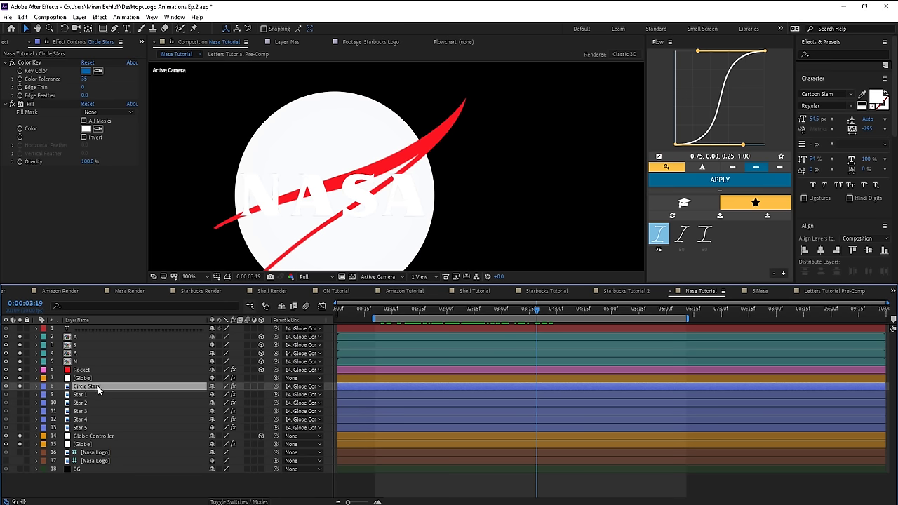
- Set the Circle Stars layer's track matte to Luma Matte using the Globe copy above it
key("F4")
left_click(261, 390)
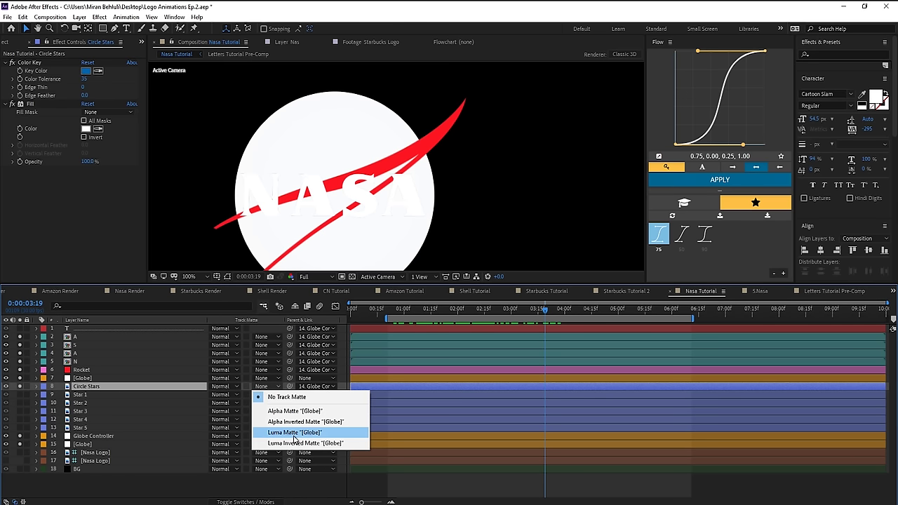
left_click(111, 387)
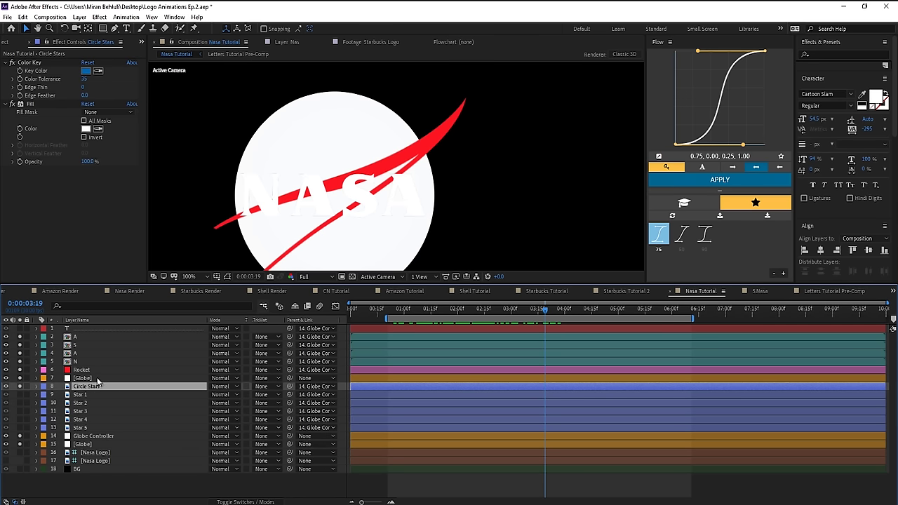
left_click(261, 387)
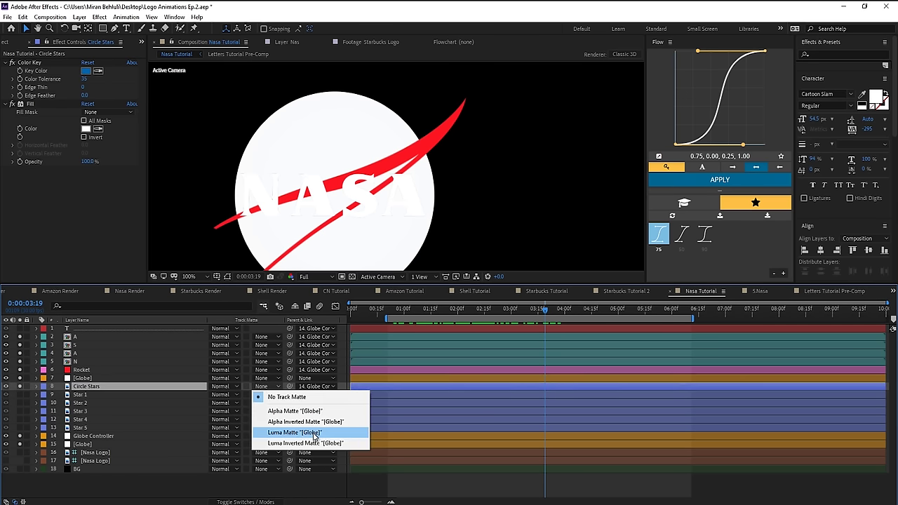
left_click(313, 433)
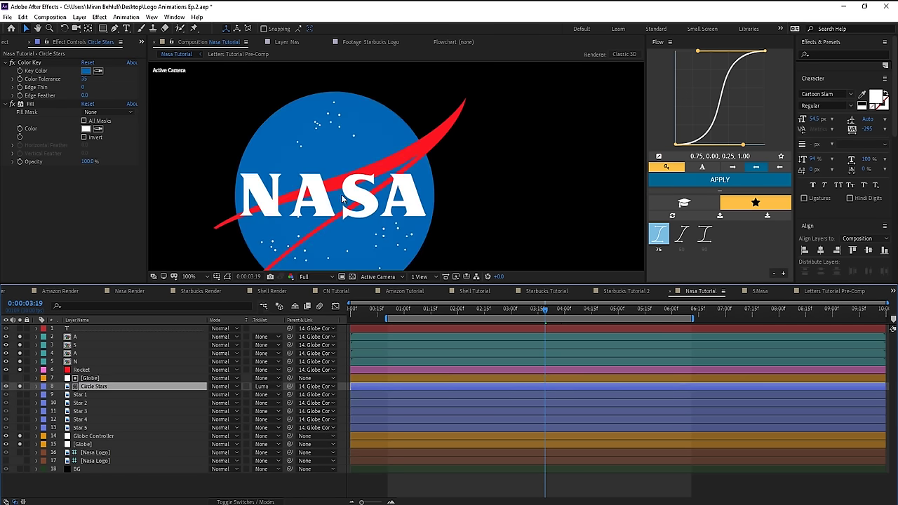
- Try a white Fill effect on the Globe matte layer, preview the stars, and delete the Fill
left_click(116, 378)
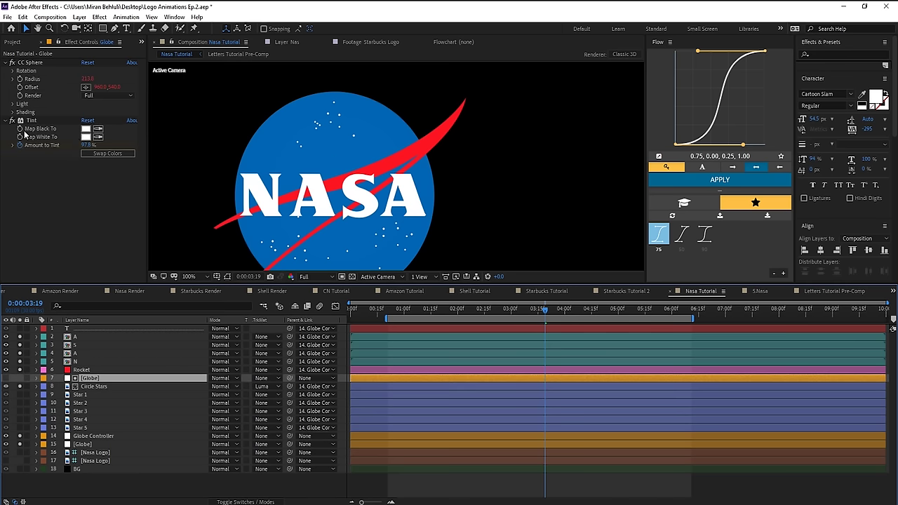
left_click(50, 199)
key("ctrl+space")
type("fill")
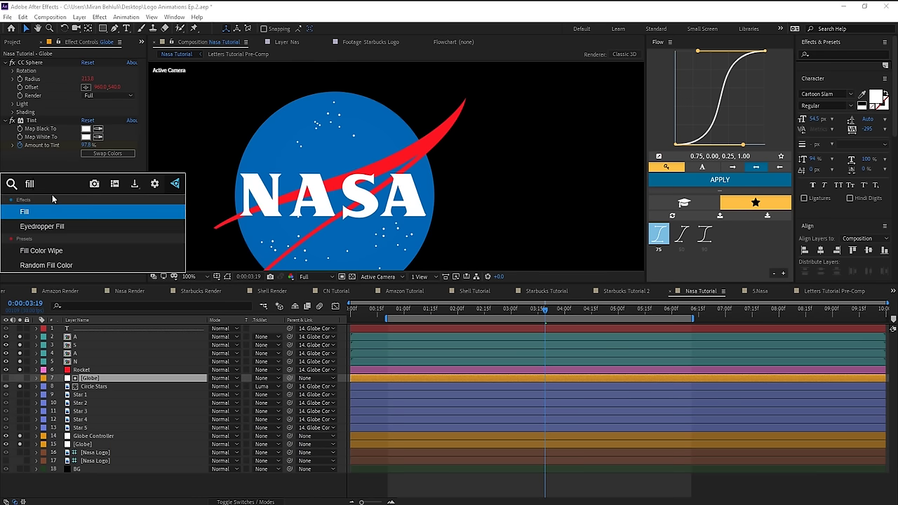
key("Return")
left_click(85, 187)
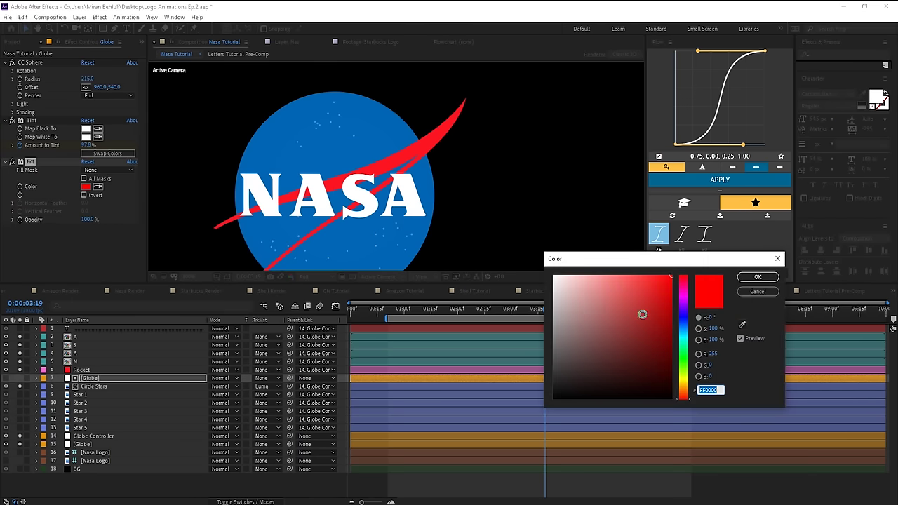
mouse_move(641, 314)
left_mouse_down()
mouse_move(467, 269)
mouse_move(445, 222)
left_mouse_up()
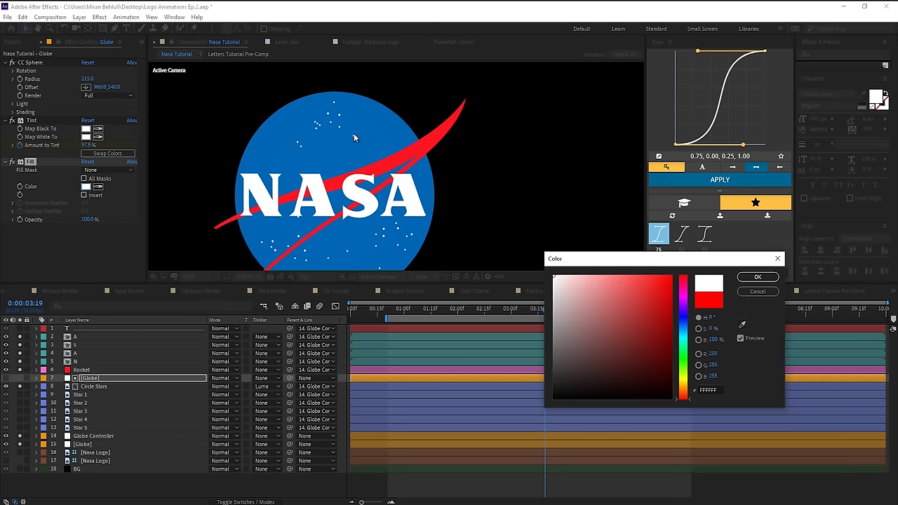
mouse_move(561, 292)
left_mouse_down()
mouse_move(545, 325)
mouse_move(545, 373)
mouse_move(533, 316)
mouse_move(532, 357)
mouse_move(530, 286)
mouse_move(517, 360)
left_mouse_up()
left_click_drag(514, 314, 442, 299)
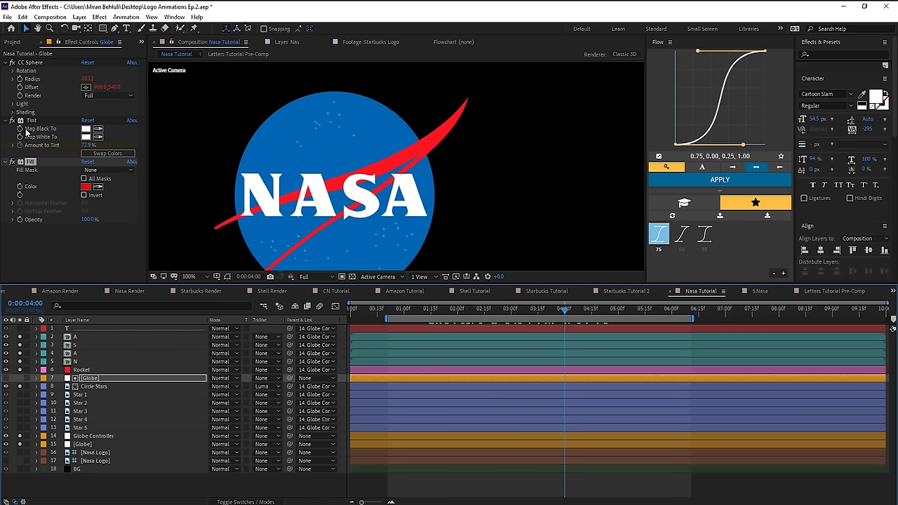
left_click(30, 161)
key("Delete")
- Duplicate the Globe matte's Tint effect, reset the copy to its default black and white mapping, and place it above the original Tint
left_click(32, 63)
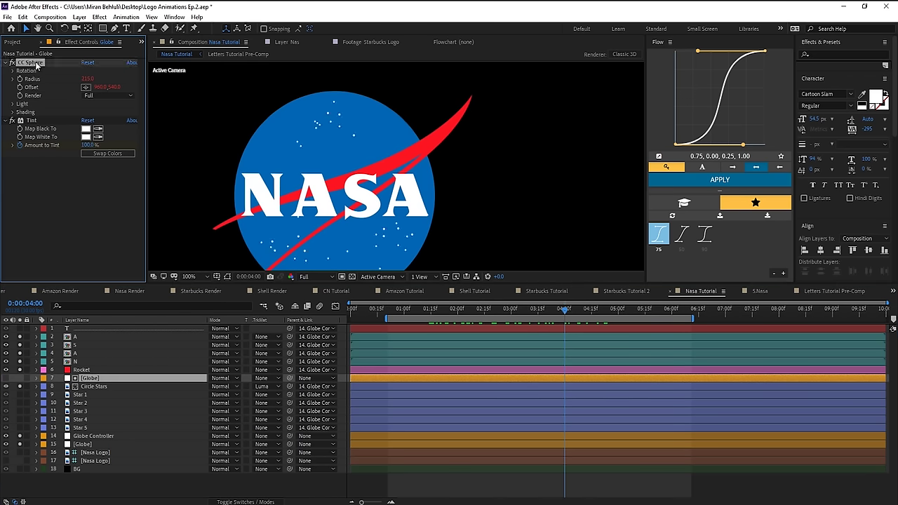
left_click(32, 121)
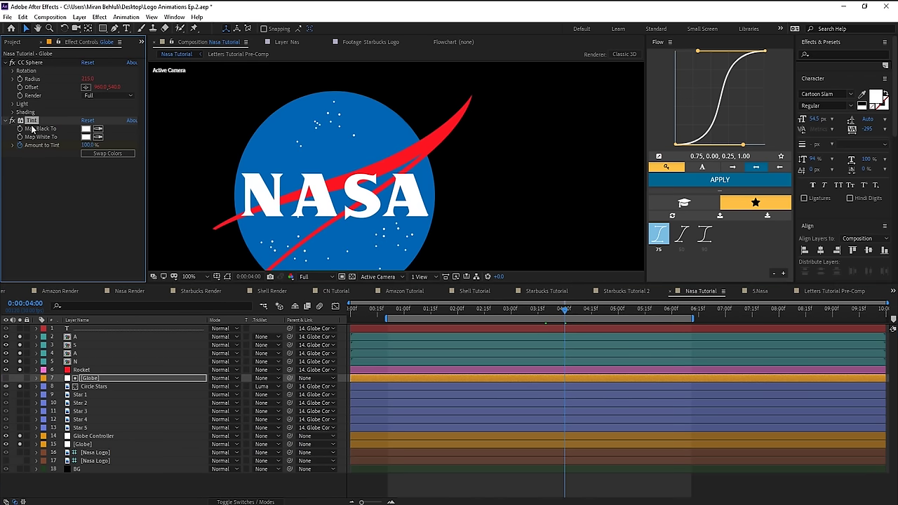
key("ctrl+d")
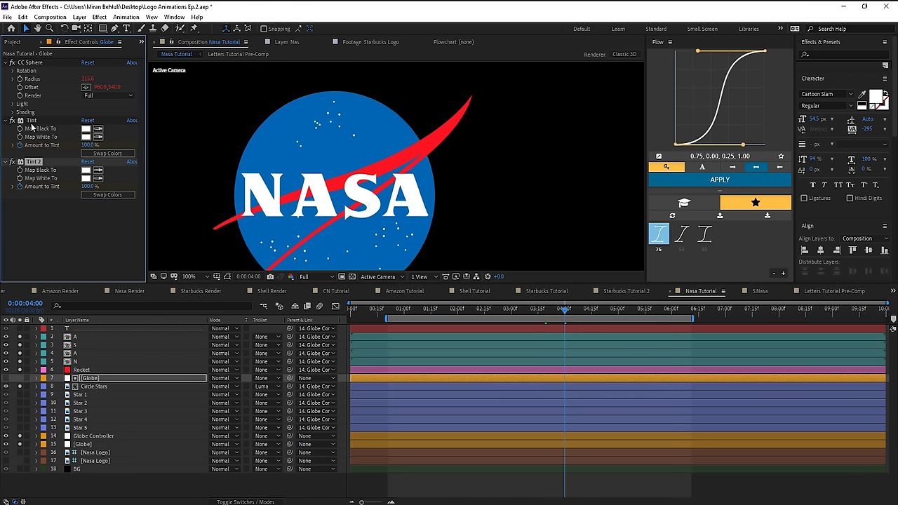
left_click(86, 162)
left_click_drag(31, 163, 34, 121)
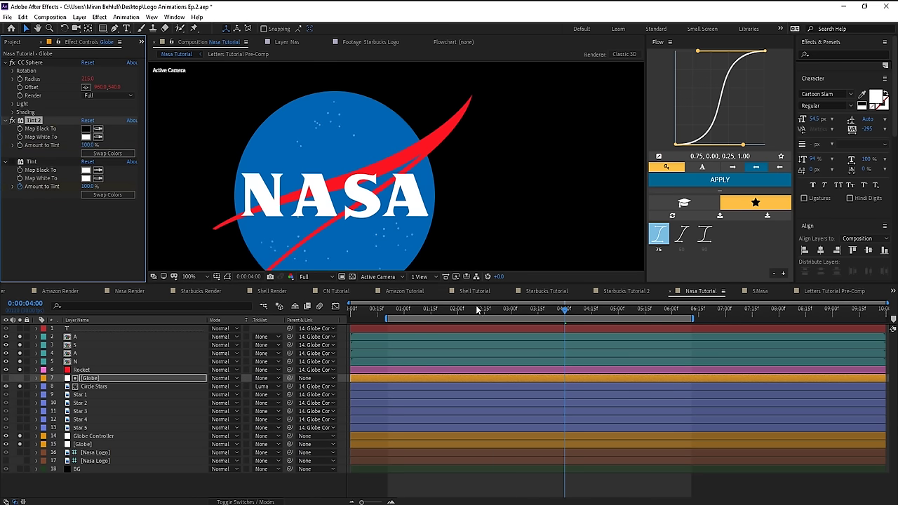
- Temporarily show the Globe matte to examine its grayscale shading over time, then hide it and inspect the stars on the globe's dark side
mouse_move(477, 309)
left_mouse_down()
mouse_move(416, 307)
mouse_move(466, 312)
left_mouse_up()
left_click(20, 379)
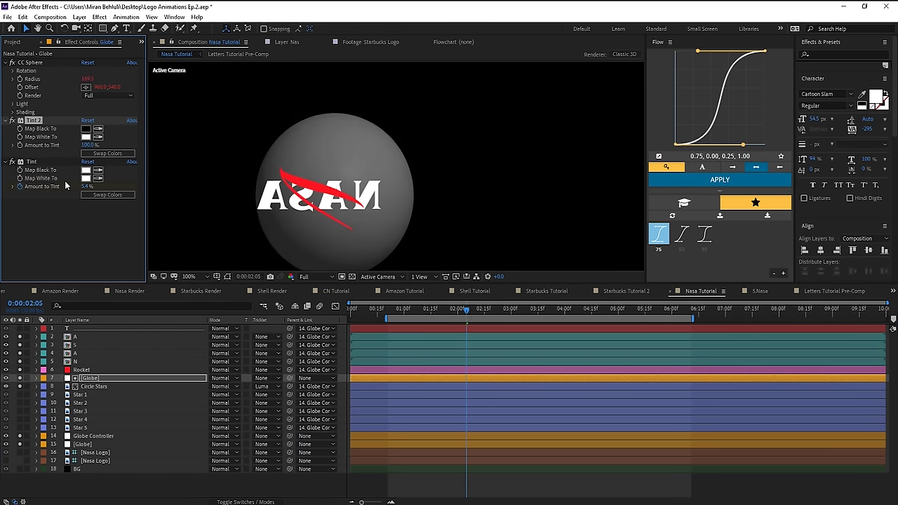
left_click_drag(464, 317, 550, 327)
left_click(287, 389)
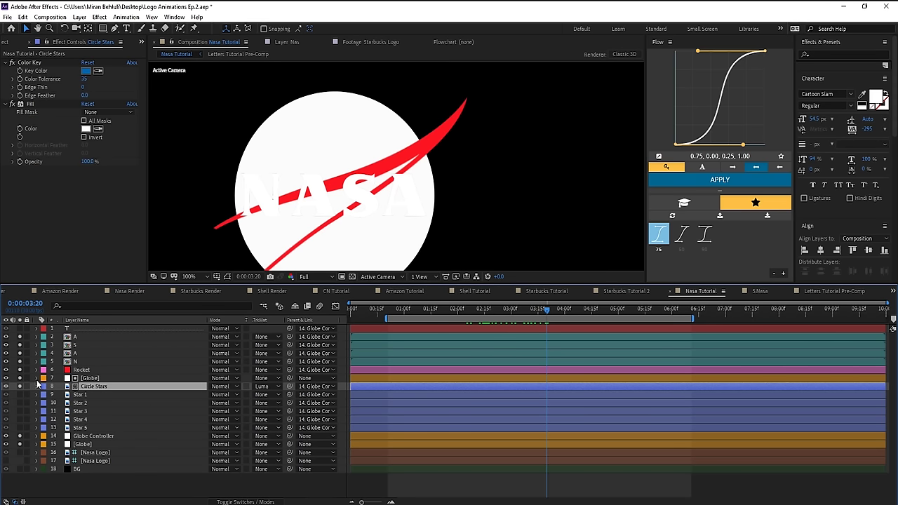
left_click(6, 378)
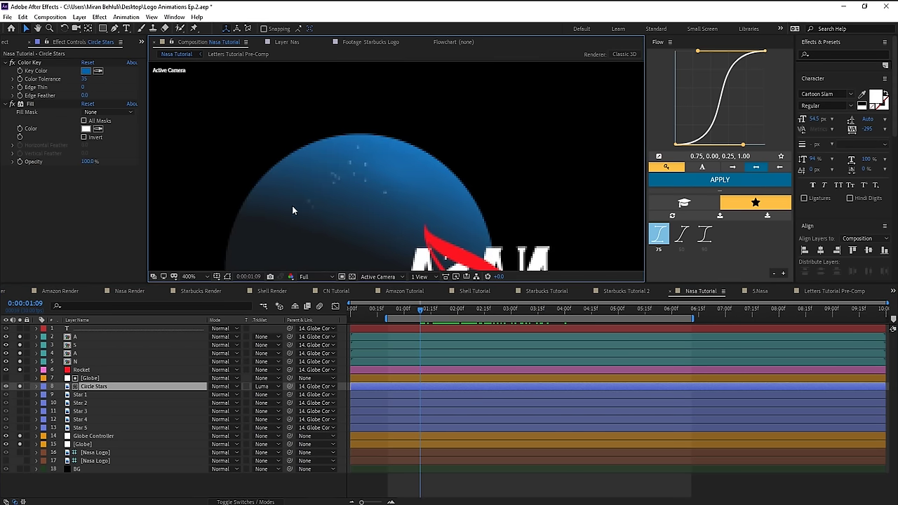
scroll(333, 194, "down", 2)
left_click_drag(425, 317, 443, 317)
left_click_drag(328, 193, 318, 126)
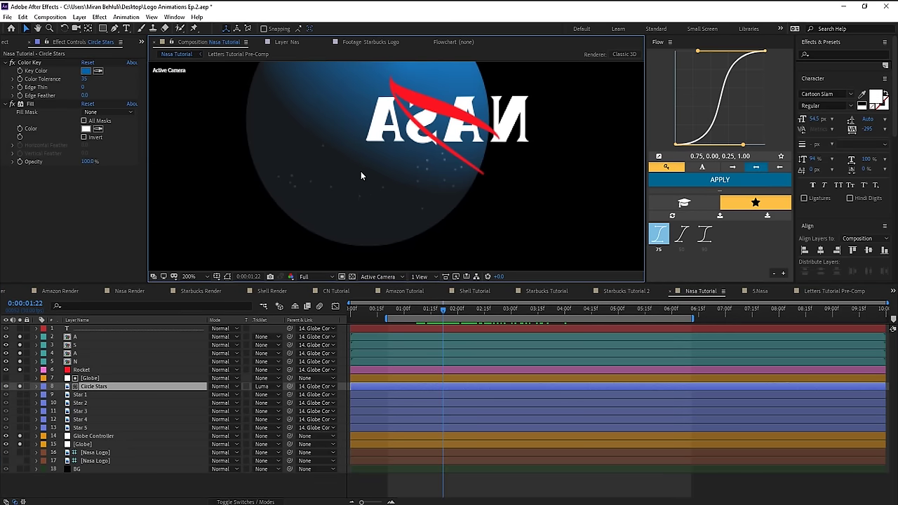
- Set the Ambient shading of the original Globe's CC Sphere effect to 0
left_click(105, 445)
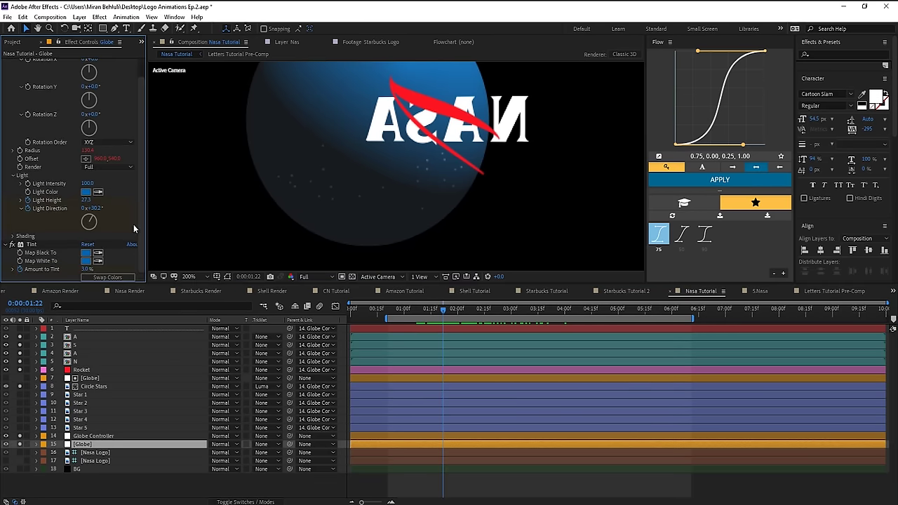
left_click(12, 236)
scroll(13, 239, "down", 1)
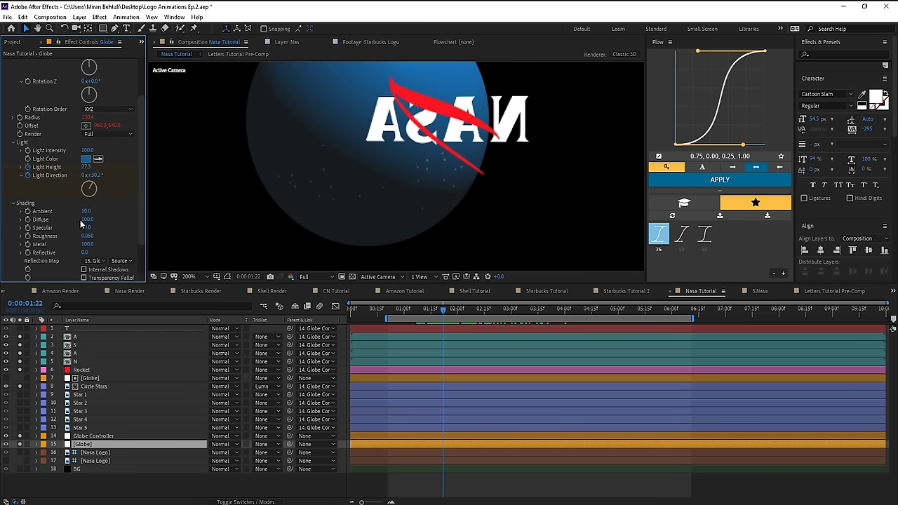
left_click_drag(82, 209, 69, 212)
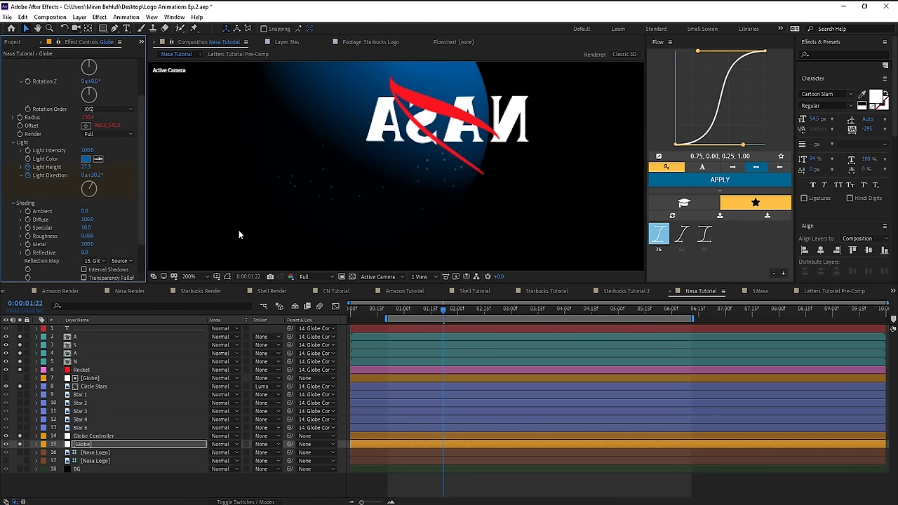
scroll(366, 224, "down", 2)
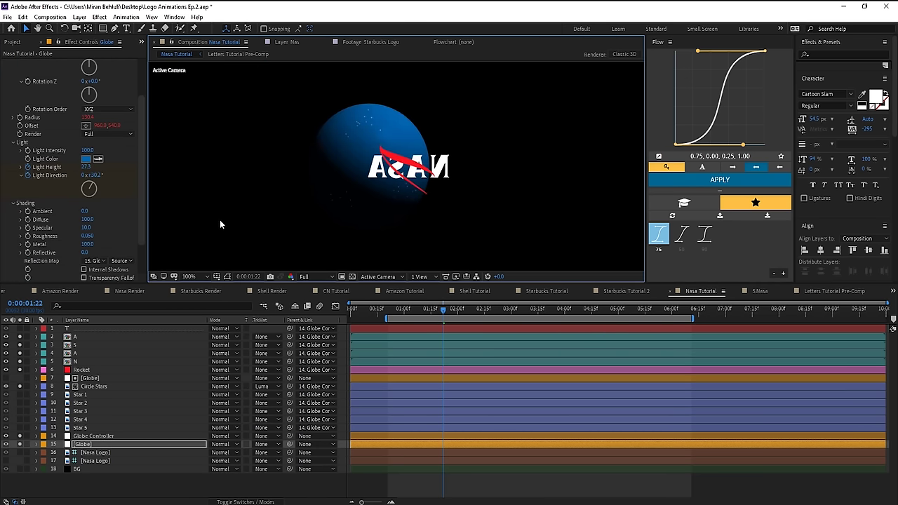
left_click_drag(85, 211, 61, 221)
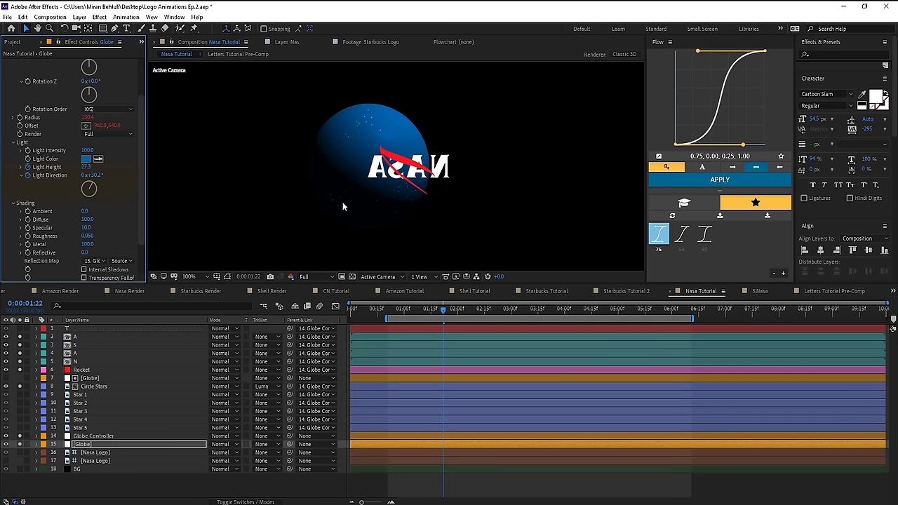
- Set the Globe matte layer's CC Sphere Ambient shading to 0 and check the stars in the shadowed area
left_click(90, 378)
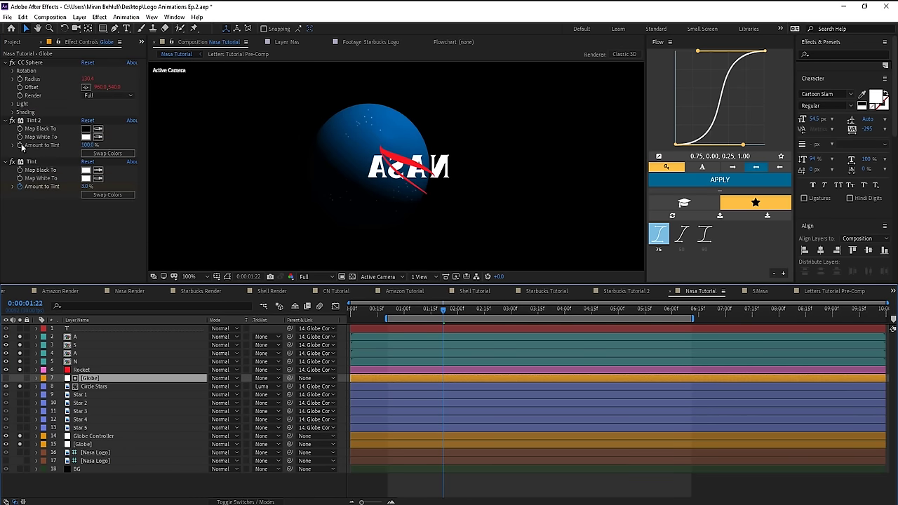
left_click(12, 104)
left_click(14, 164)
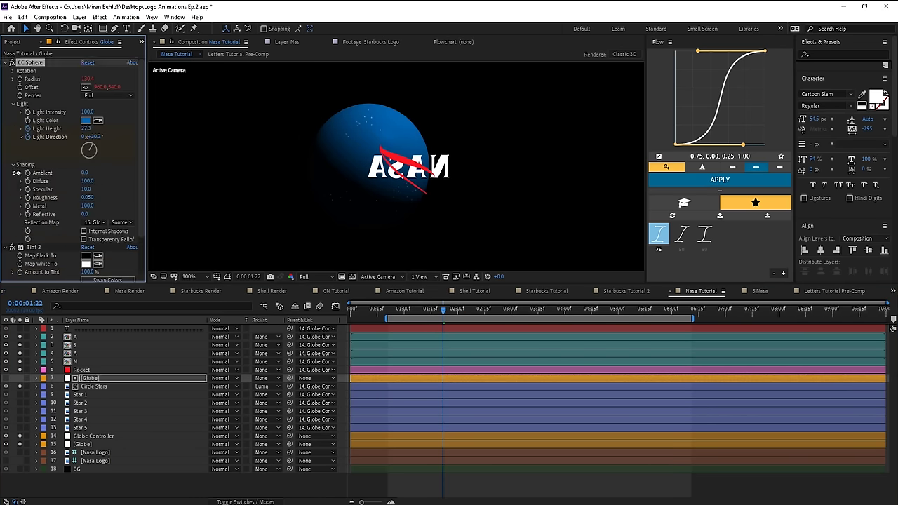
scroll(385, 214, "up", 2)
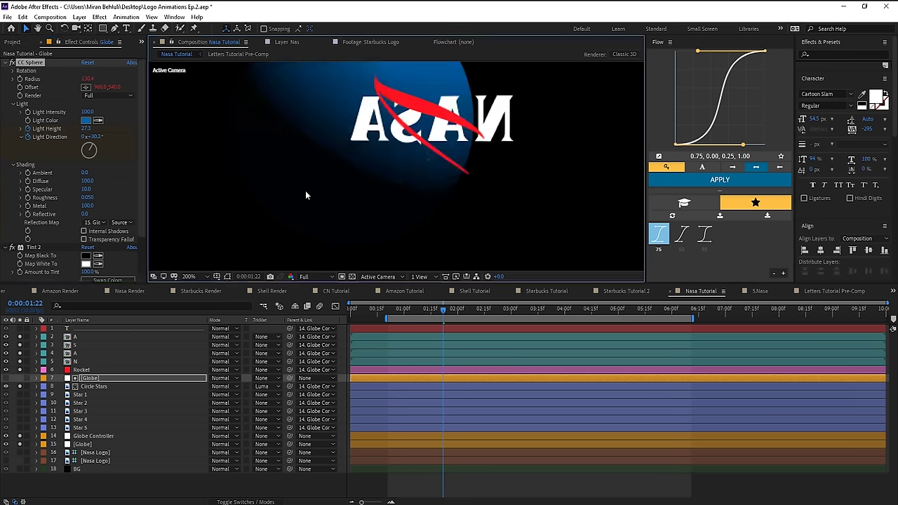
- Examine the stars in the globe's shadowed area up close, then at later times as the globe turns fully lit
left_click_drag(307, 195, 384, 141)
scroll(330, 240, "up", 1)
left_click_drag(299, 166, 318, 221)
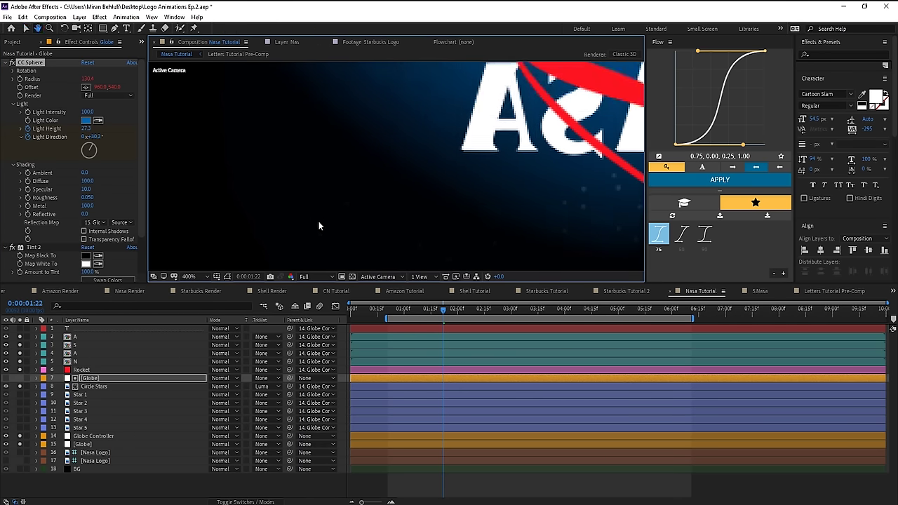
scroll(318, 221, "down", 1)
left_click_drag(443, 310, 468, 316)
scroll(409, 163, "down", 2)
left_click_drag(427, 319, 514, 341)
left_click_drag(401, 161, 394, 180)
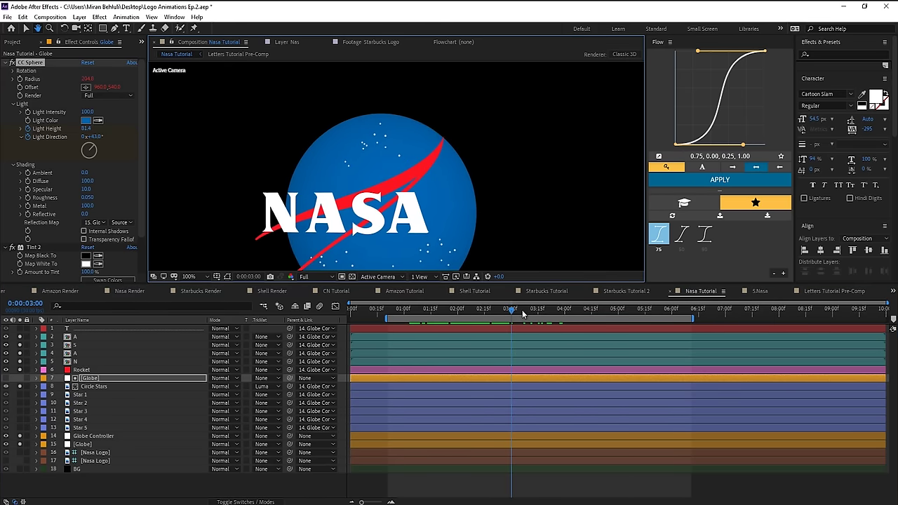
left_click_drag(522, 310, 552, 316)
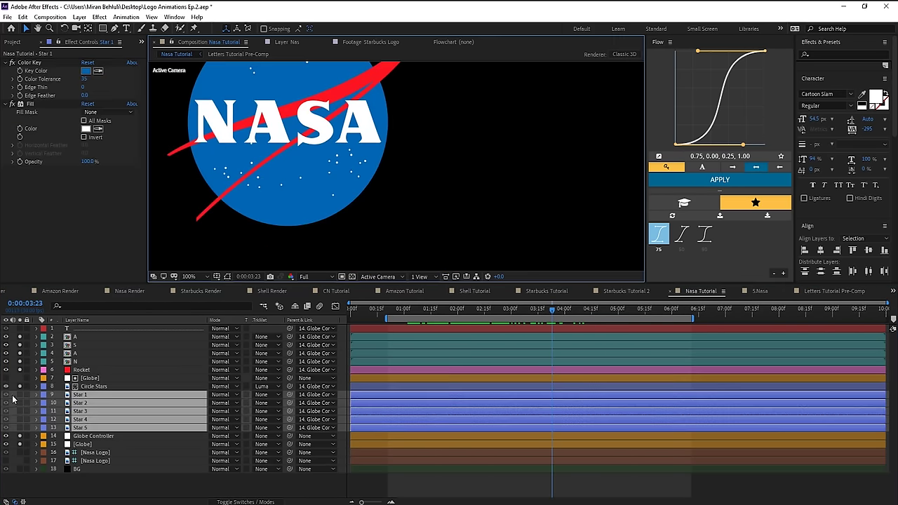
- Solo the Star 1 to Star 5 layers and zoom in on the four-pointed stars beneath the letters
left_click(18, 395)
scroll(312, 201, "up", 1)
left_click_drag(312, 196, 476, 194)
key("period")
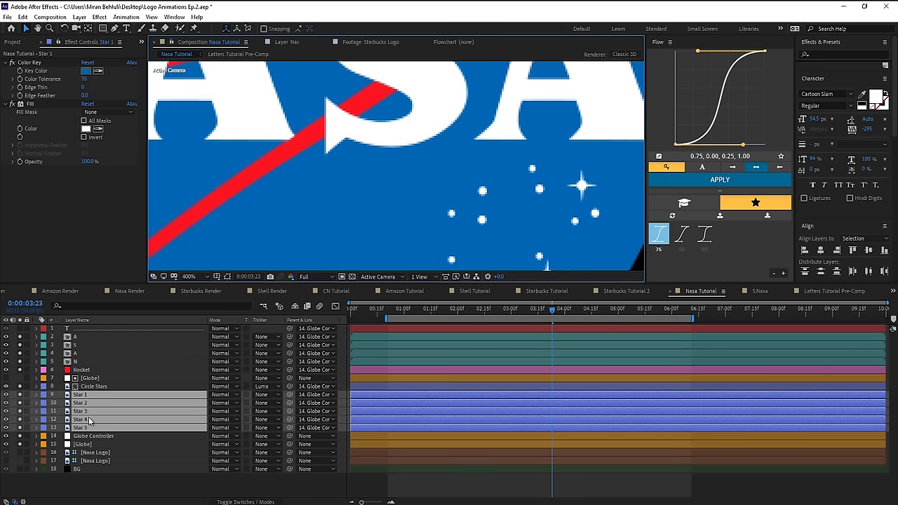
- Add Scale keyframes to all five Star layers at 0:00:03:00, 0:00:03:10 and 0:00:04:00
key("s")
scroll(461, 220, "down", 1)
left_click_drag(515, 314, 511, 315)
left_click(60, 403)
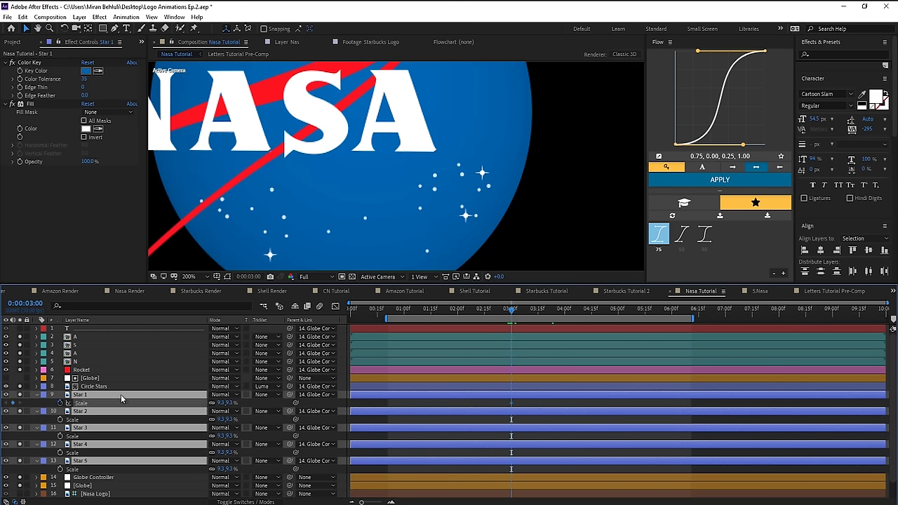
left_click_drag(514, 311, 529, 311)
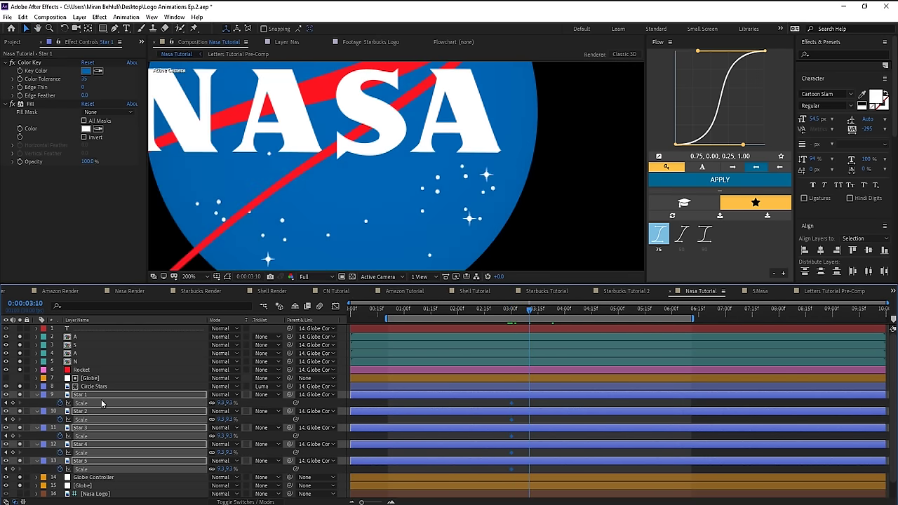
key("shift+Page_Down")
key("shift+Page_Down")
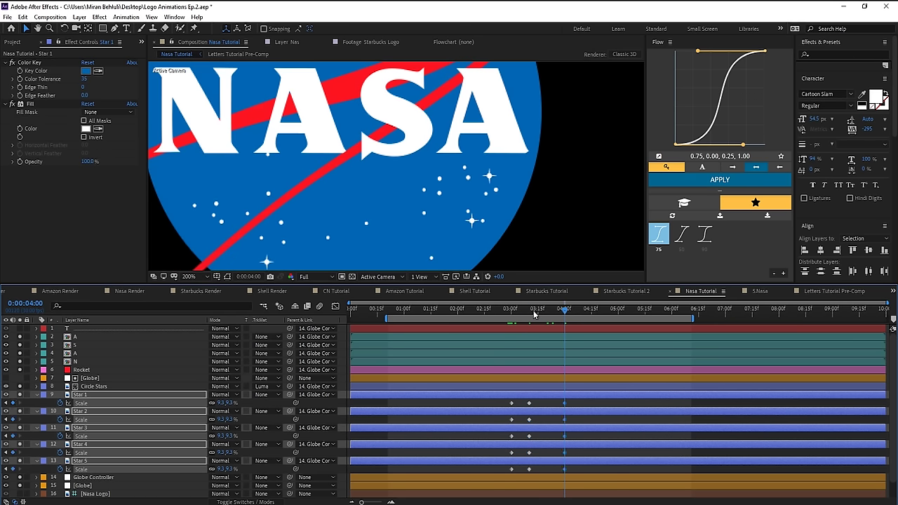
- Set the Scale of all five Star layers to 25% at the 0:00:03:10 keyframe
left_click(530, 313)
left_click_drag(229, 405, 304, 406)
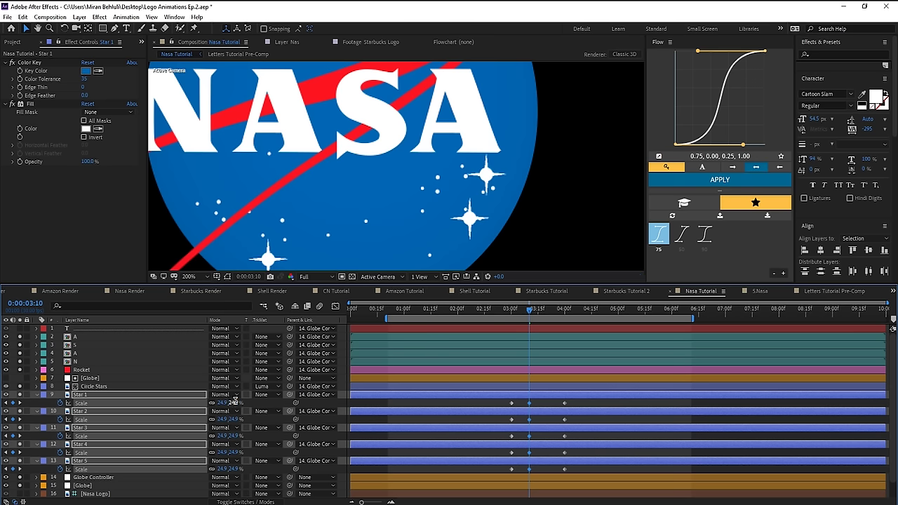
left_click(235, 403)
type("25")
key("Return")
- Set the Scale of all five Star layers to 0% at the 0:00:03:00 keyframe
left_click(511, 309)
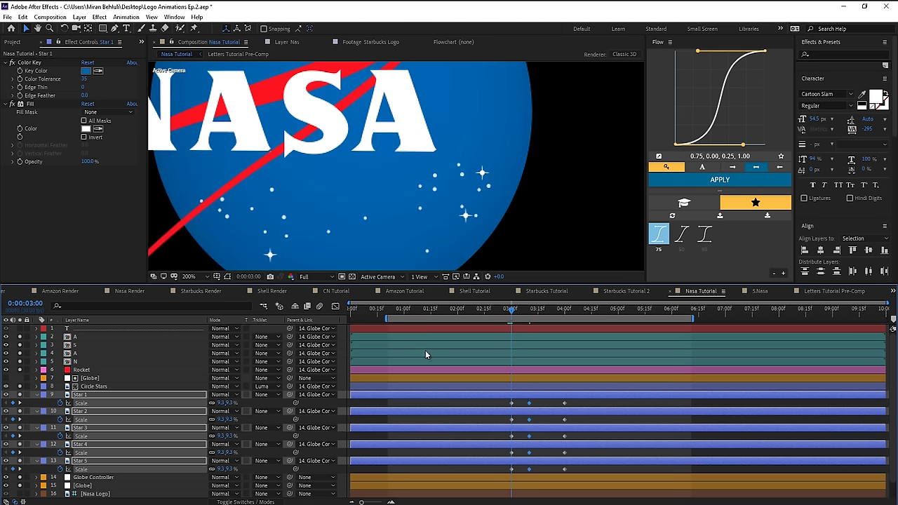
left_click(230, 402)
type("0")
key("Return")
- Apply Easy Ease to all Scale keyframes of the stars, and choose the 75 Flow curve preset for the last ones
left_click_drag(575, 402, 487, 481)
right_click(531, 470)
mouse_move(610, 461)
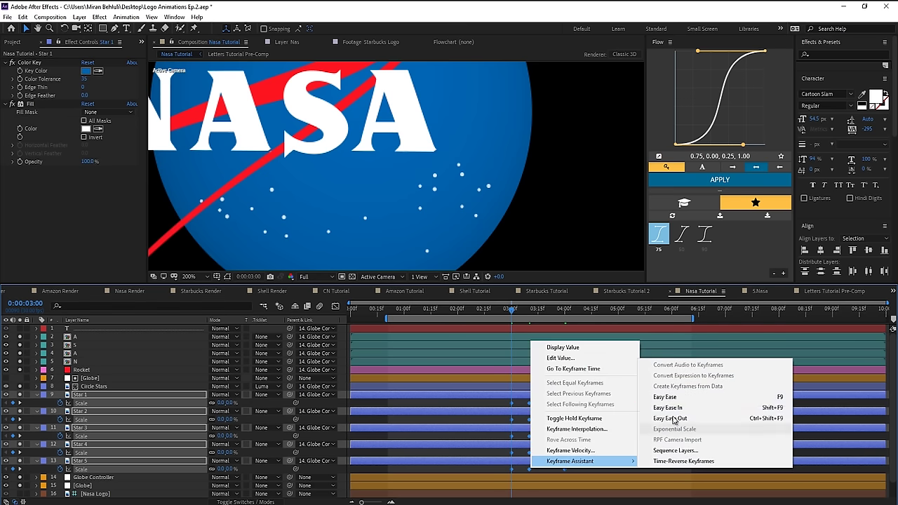
left_click(665, 397)
left_click_drag(579, 399, 557, 480)
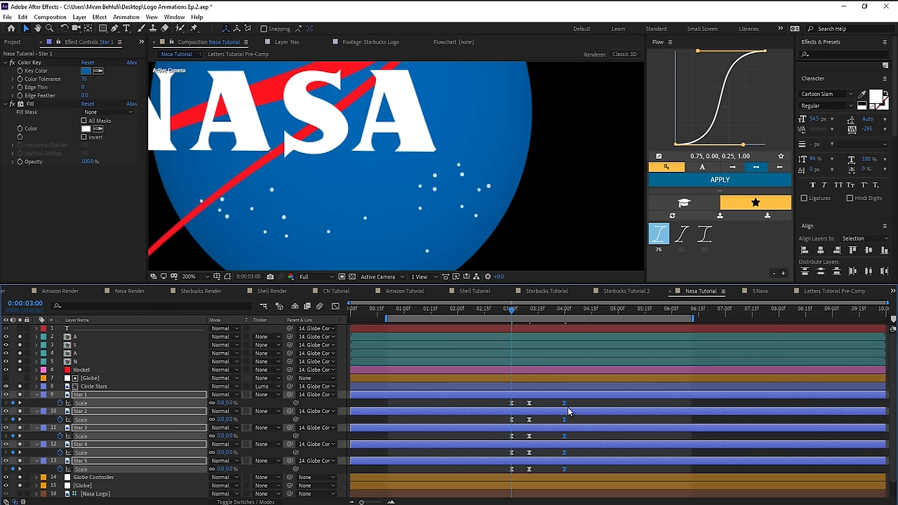
left_click(657, 235)
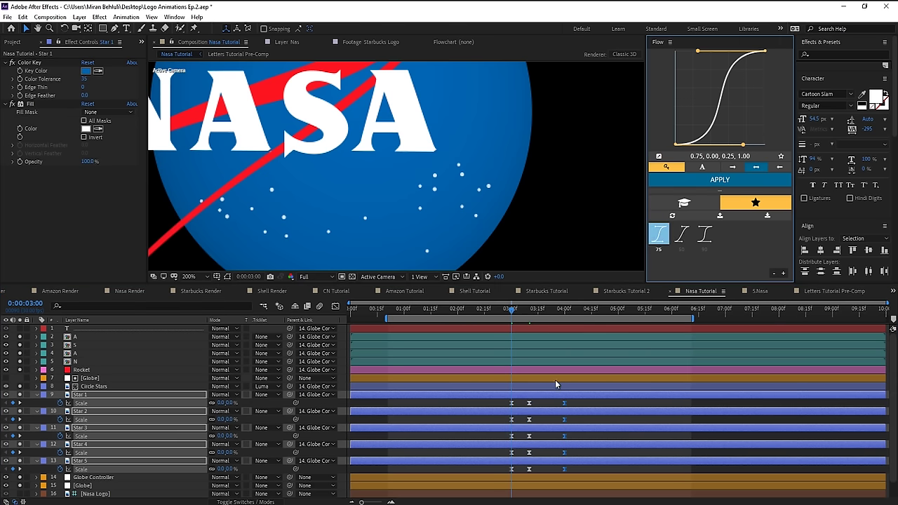
- Preview the star scaling in a work area starting at 0:00:03:00, and trim the five Star layers to begin there
key("b")
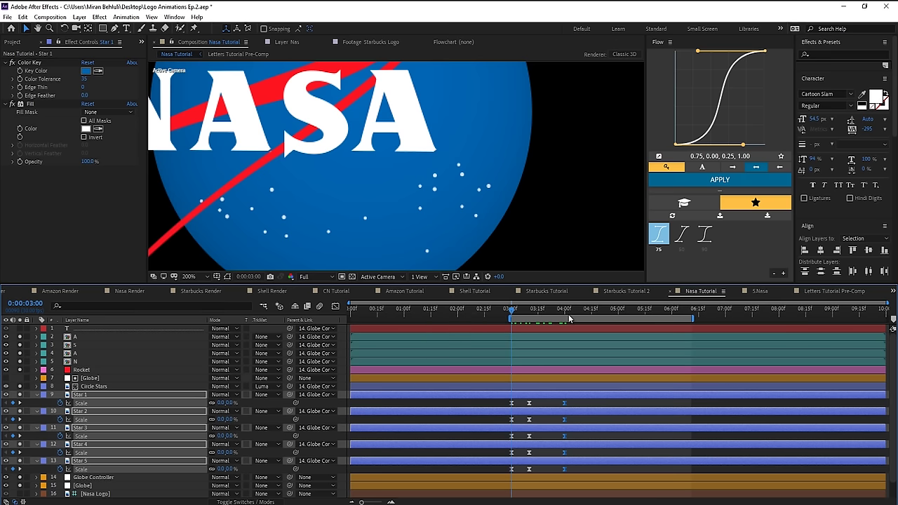
left_click(575, 310)
key("n")
key("space")
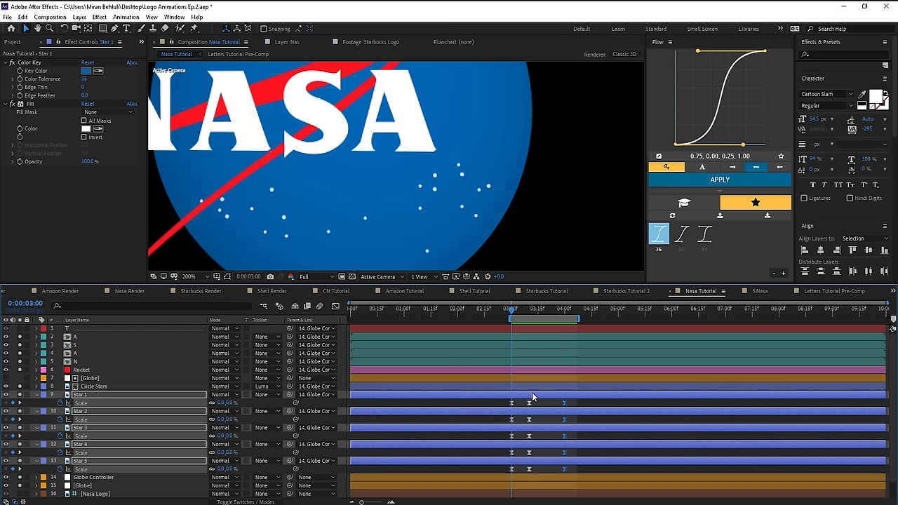
key("alt+bracketleft")
- Try to shift the Star 1 layer earlier in time, towards the moment its part of the globe is lit
left_click(421, 312)
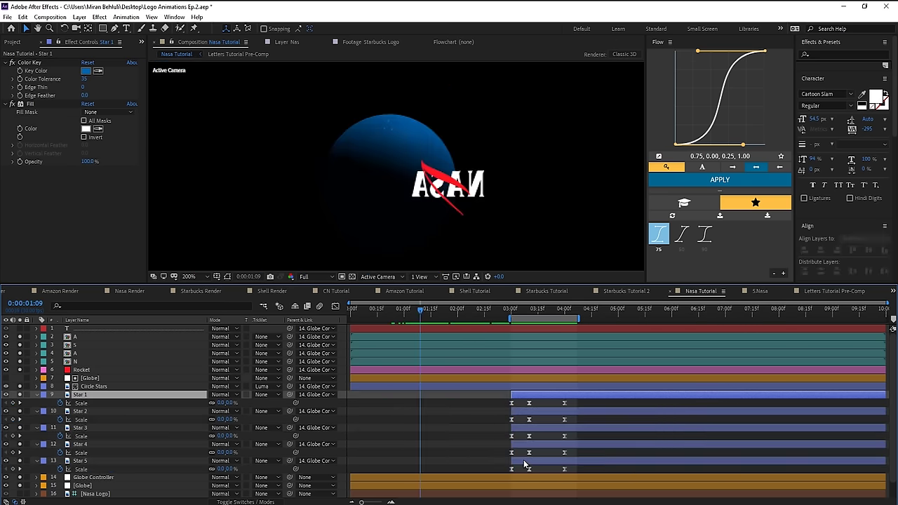
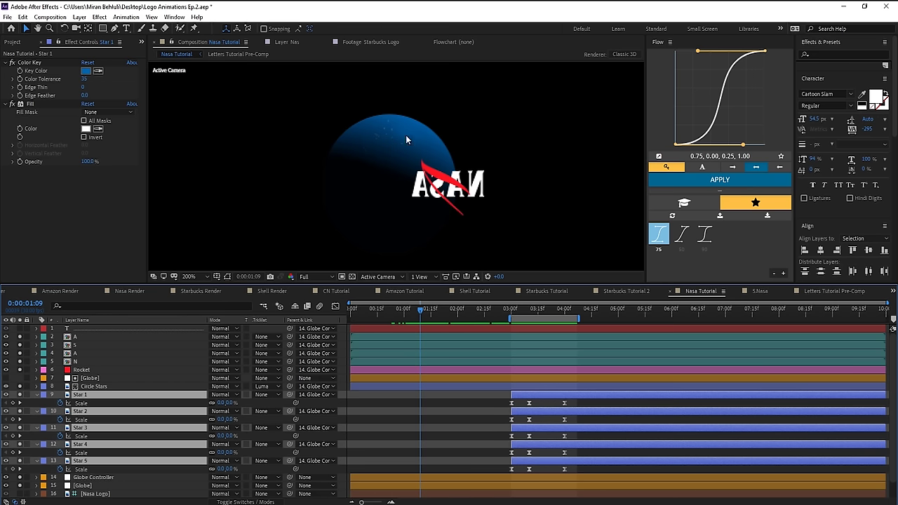
left_click(527, 400)
left_click_drag(528, 395, 477, 395)
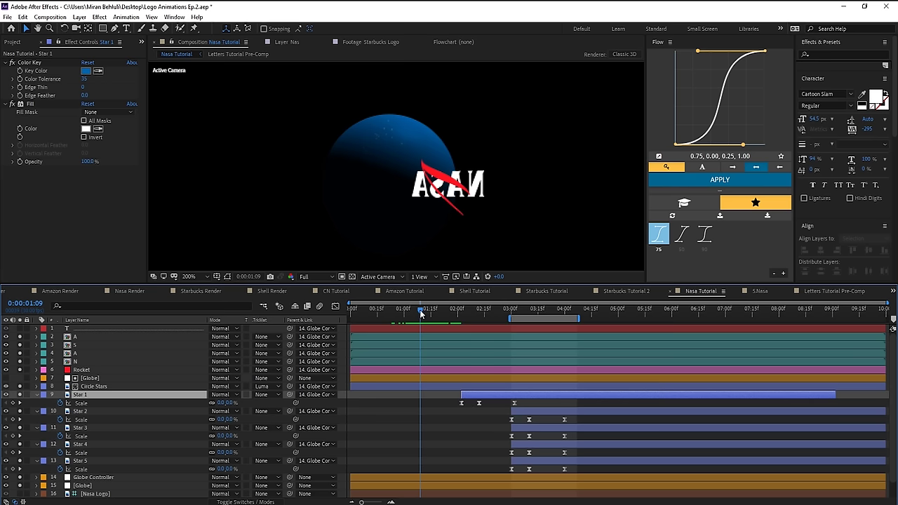
mouse_move(420, 311)
left_mouse_down()
mouse_move(403, 317)
mouse_move(434, 313)
left_mouse_up()
left_click_drag(471, 394, 438, 396)
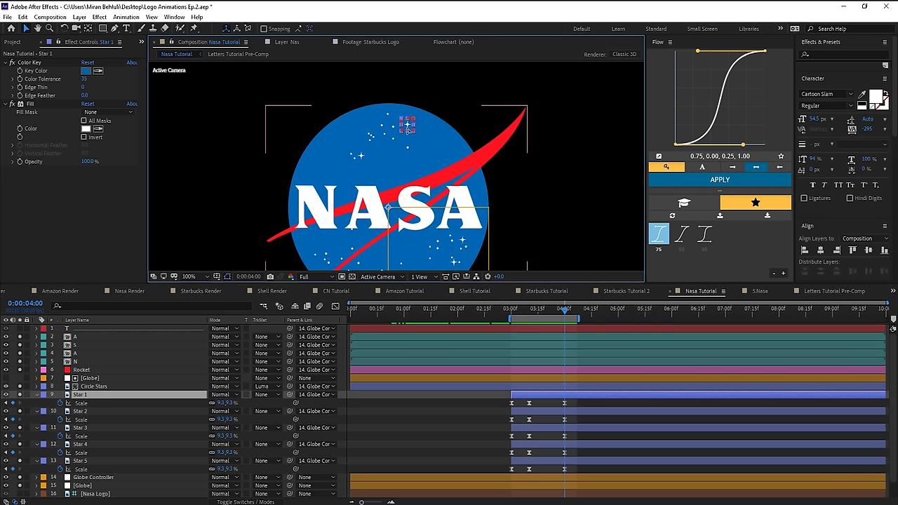
- Move Star 1's anchor point from the globe's centre to the middle of its star near the globe's upper edge
left_click_drag(562, 309, 549, 333)
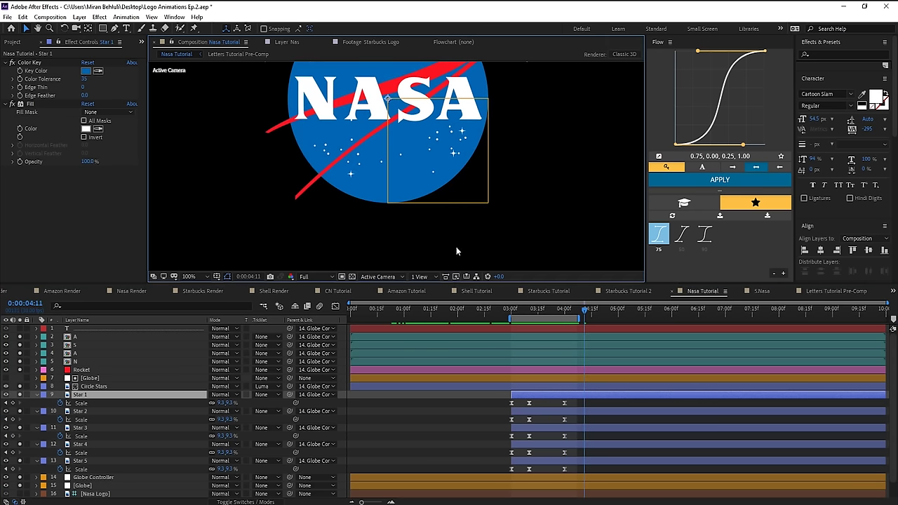
key("space")
left_click_drag(442, 171, 445, 297)
key("y")
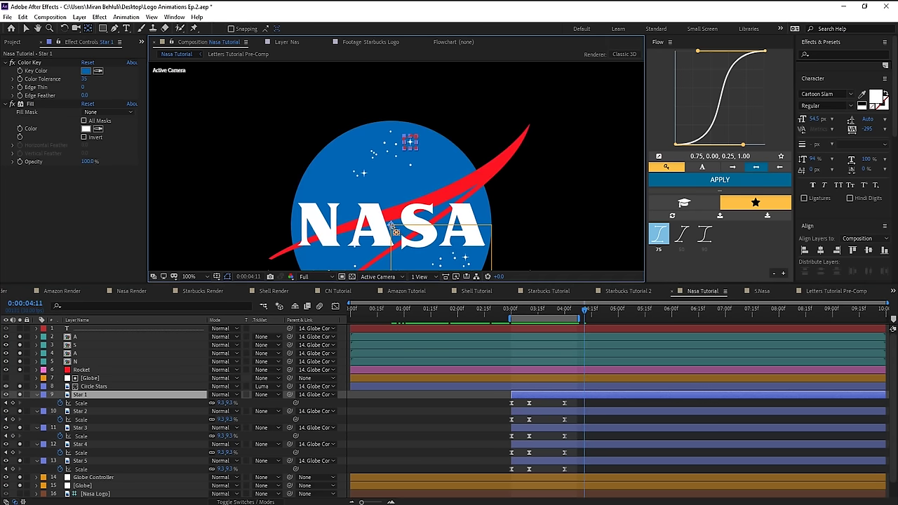
left_click_drag(391, 225, 407, 141)
scroll(405, 160, "up", 1)
scroll(407, 165, "up", 1)
scroll(409, 210, "up", 2)
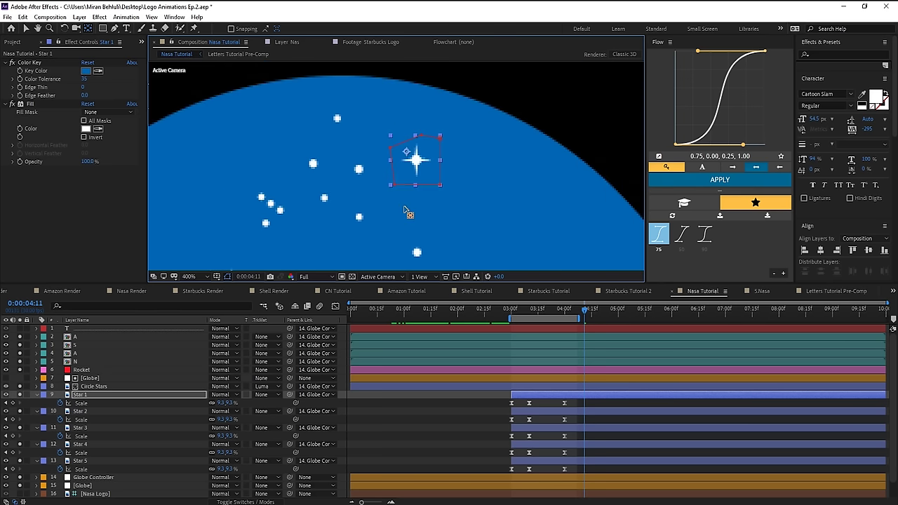
scroll(421, 144, "up", 1)
scroll(437, 155, "down", 3)
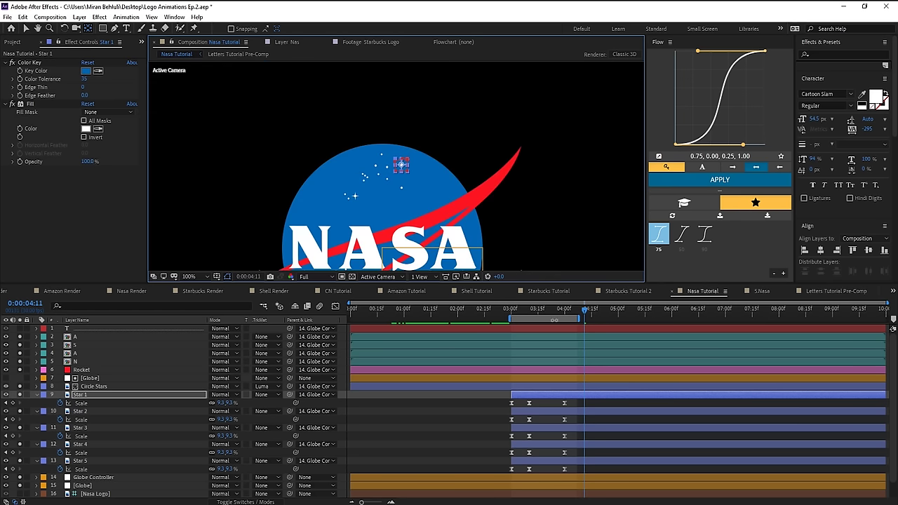
key("v")
- Stagger the Star 1 to Star 5 layers in order, with start times from about 0:00:01:03 to about 0:00:02:06
left_click_drag(569, 313, 425, 316)
scroll(407, 232, "up", 1)
left_click_drag(519, 395, 424, 394)
left_click_drag(519, 411, 435, 411)
left_click_drag(425, 310, 436, 319)
left_click_drag(519, 427, 445, 428)
left_click_drag(435, 310, 455, 314)
left_click_drag(519, 445, 461, 444)
scroll(505, 233, "down", 1)
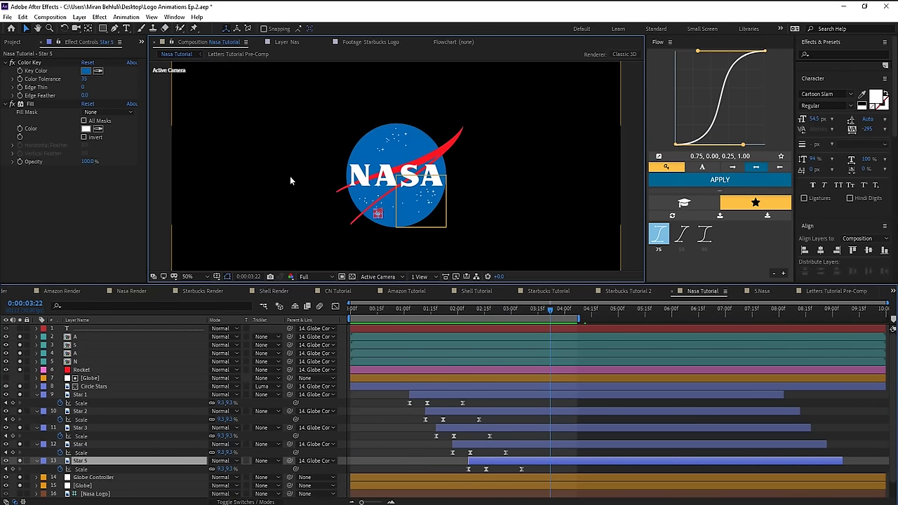
- Collapse the expanded Scale properties of the Star layers and deselect all layers
left_click(79, 396)
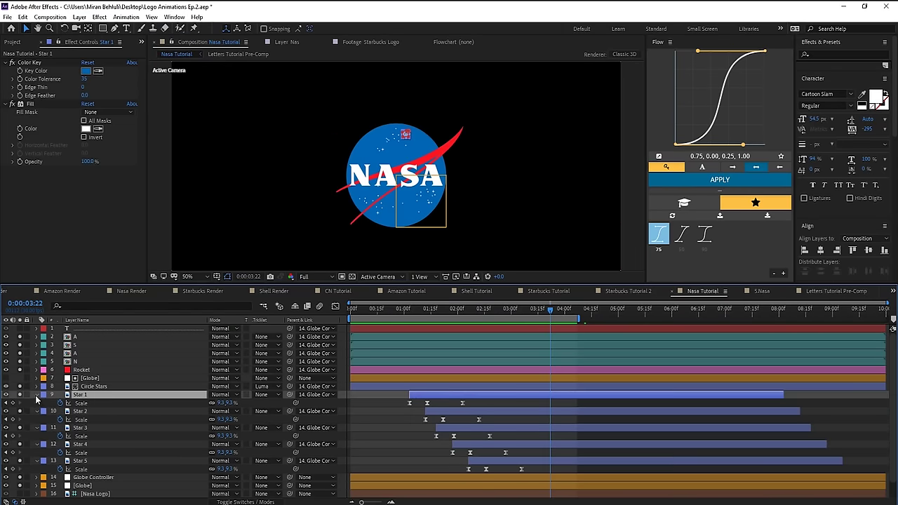
key("ctrl+a")
key("u")
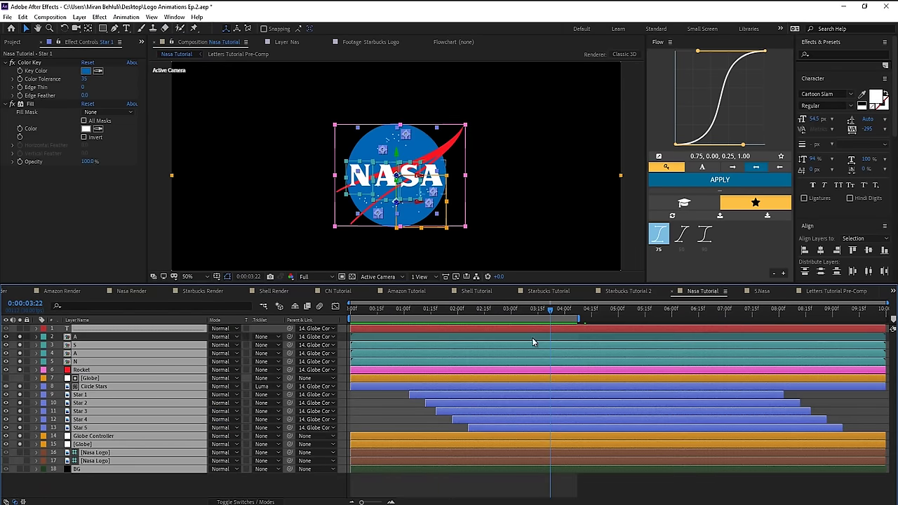
left_click(386, 398)
- Turn off the layer solos, show the underscore orbit text layer, and go to 0:00:06:00
mouse_move(550, 309)
left_mouse_down()
mouse_move(430, 309)
mouse_move(558, 325)
left_mouse_up()
left_click(558, 328)
scroll(447, 194, "up", 1)
key("space")
left_click_drag(459, 206, 441, 232)
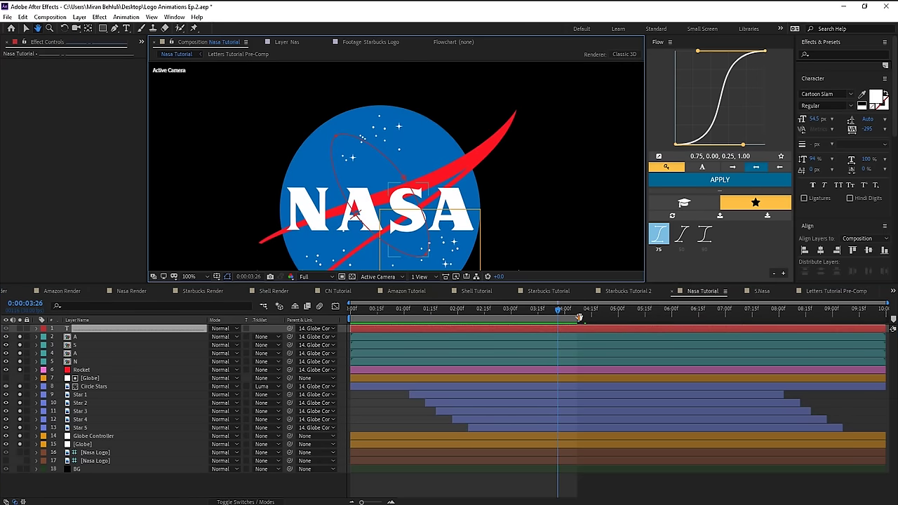
key("v")
left_click_drag(550, 311, 672, 319)
left_click(393, 428)
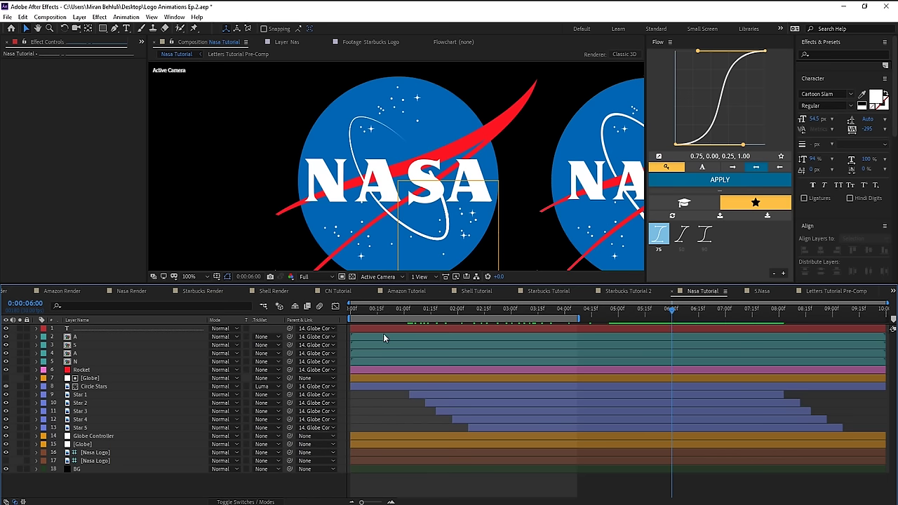
- Keyframe the orbit text layer's Scale at 0:00:05:00, set it to 54.7% at 0:00:03:00, and preview the result
left_click(95, 329)
key("s")
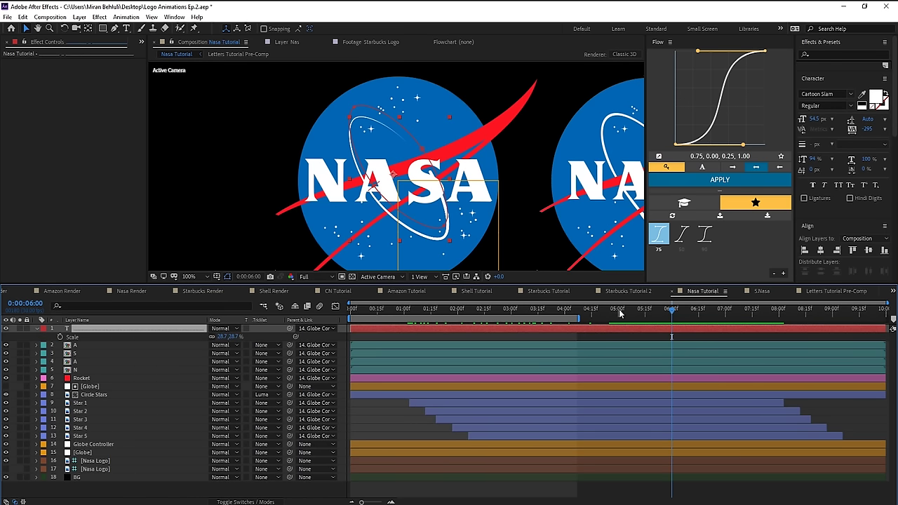
left_click(618, 309)
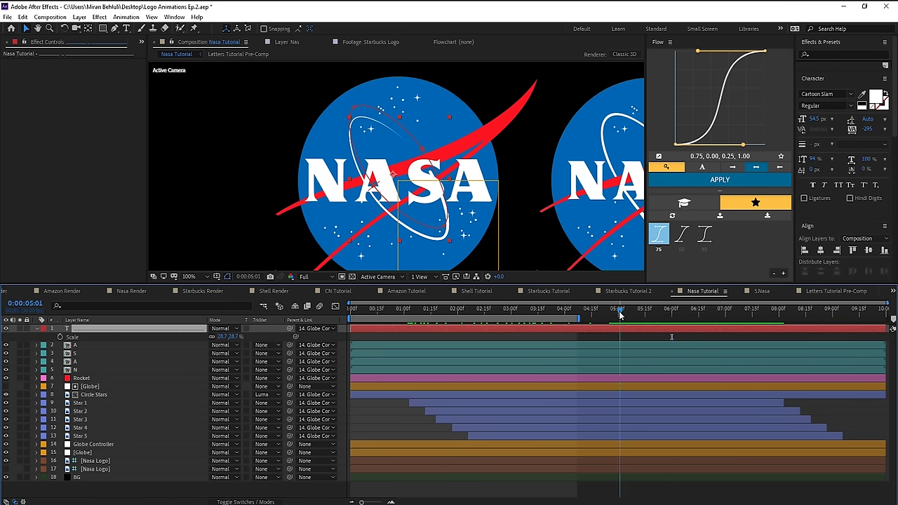
left_click(60, 337)
left_click_drag(533, 313, 517, 314)
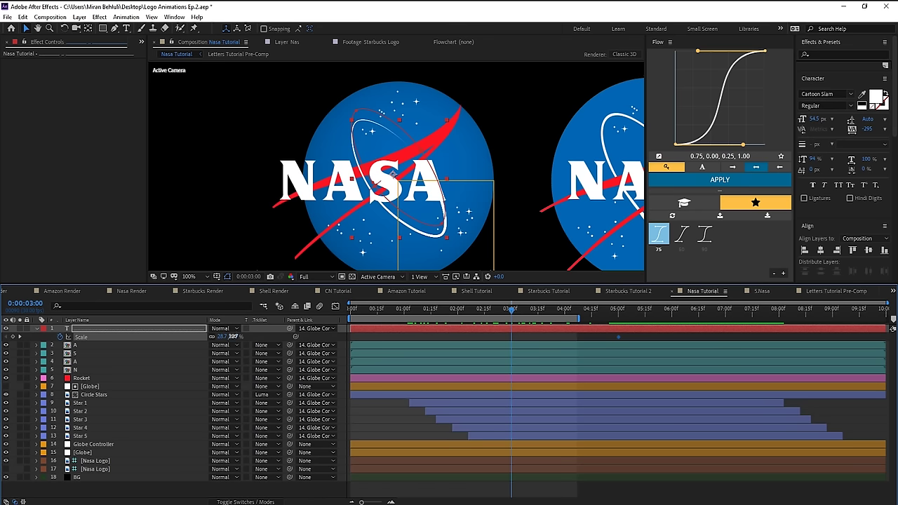
left_click_drag(228, 337, 246, 337)
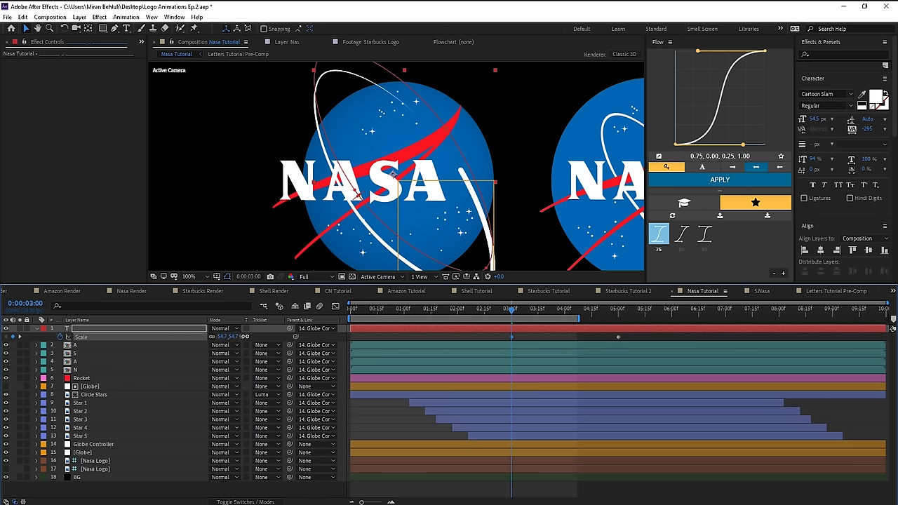
key("space")
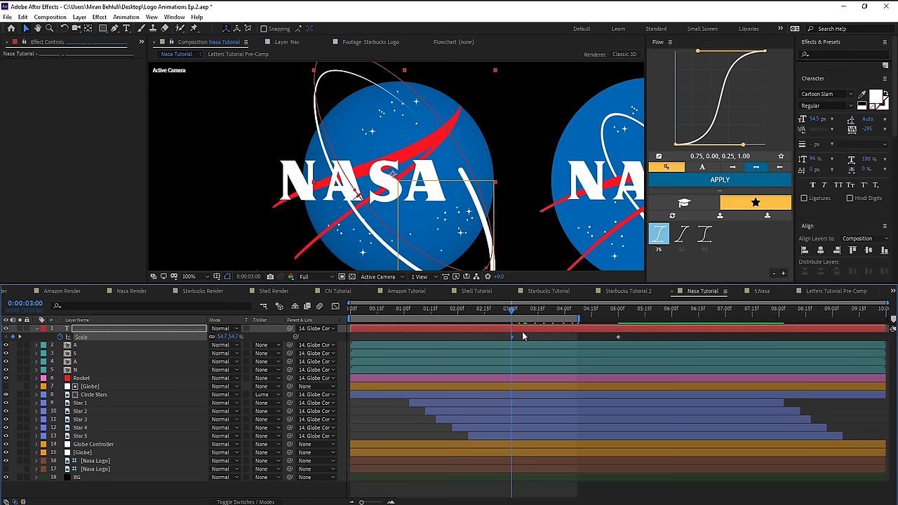
- Expand the orbit text layer's Path Options and keyframe First Margin at 0:00:03:00
left_click(127, 328)
double_click(37, 329)
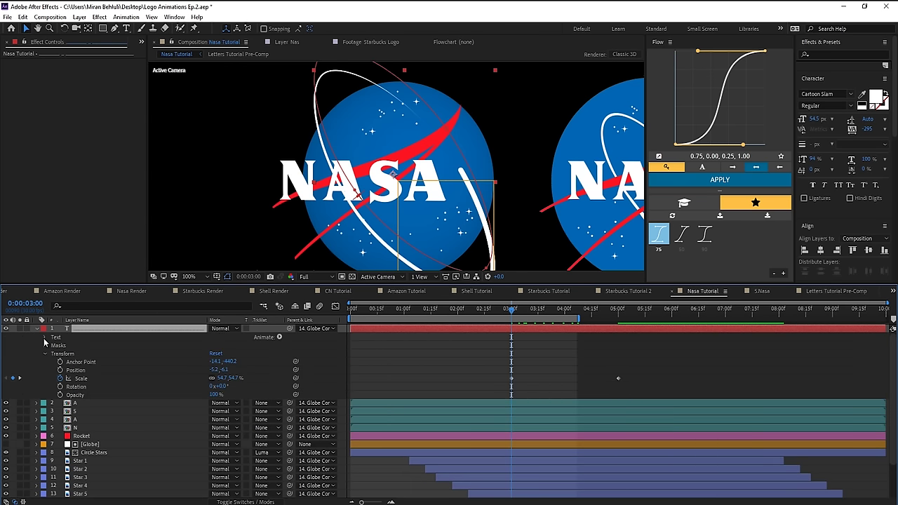
left_click(45, 337)
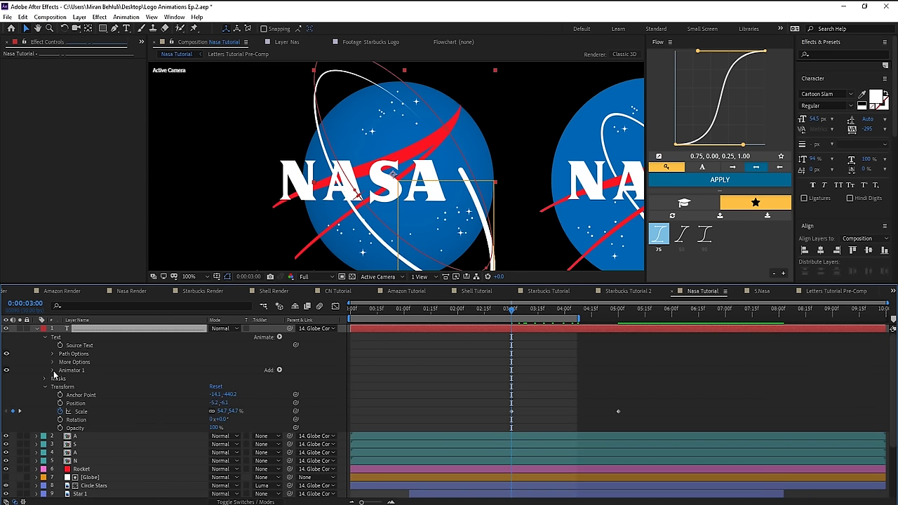
left_click(53, 354)
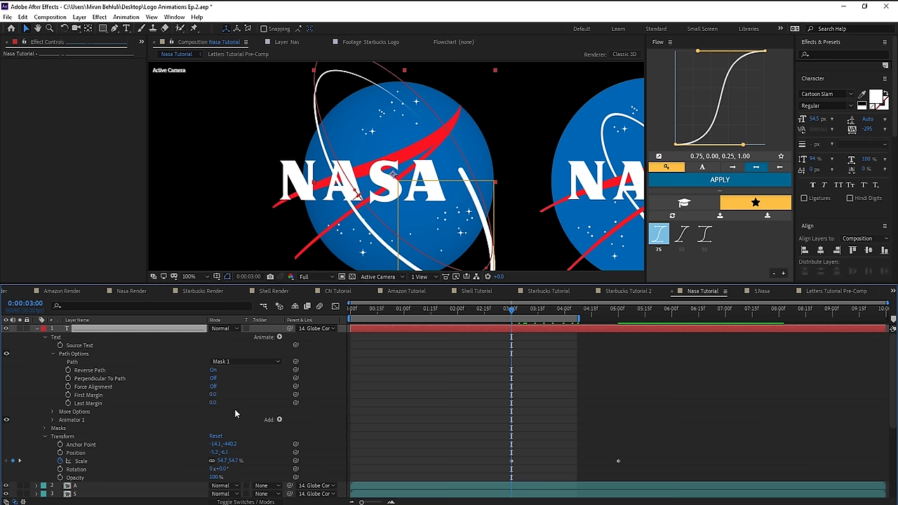
left_click(68, 394)
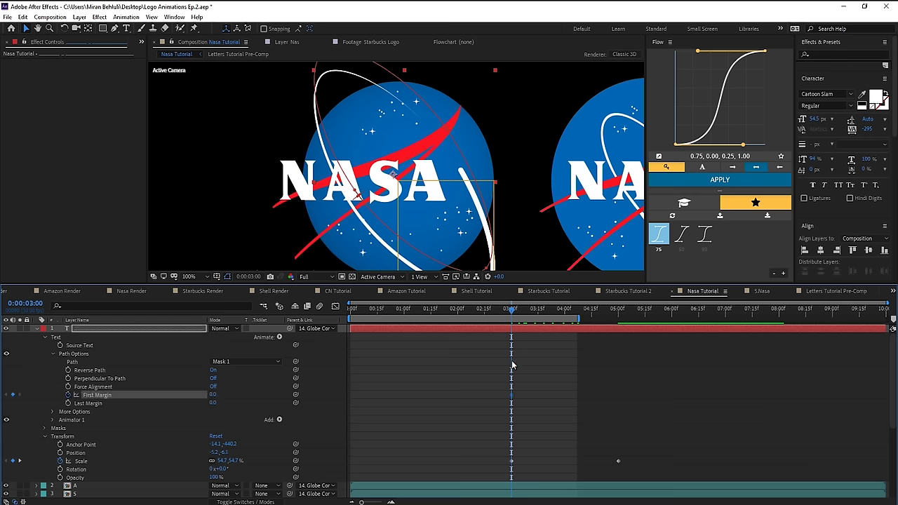
- Set the orbit text's First Margin to 964 at 0:00:01:00
left_click_drag(511, 371, 404, 323)
left_click_drag(213, 394, 225, 396)
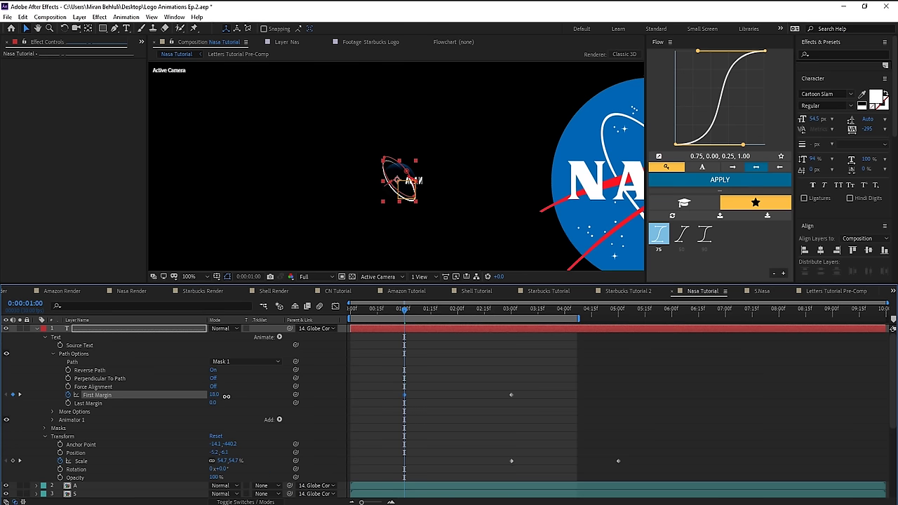
scroll(392, 196, "up", 4)
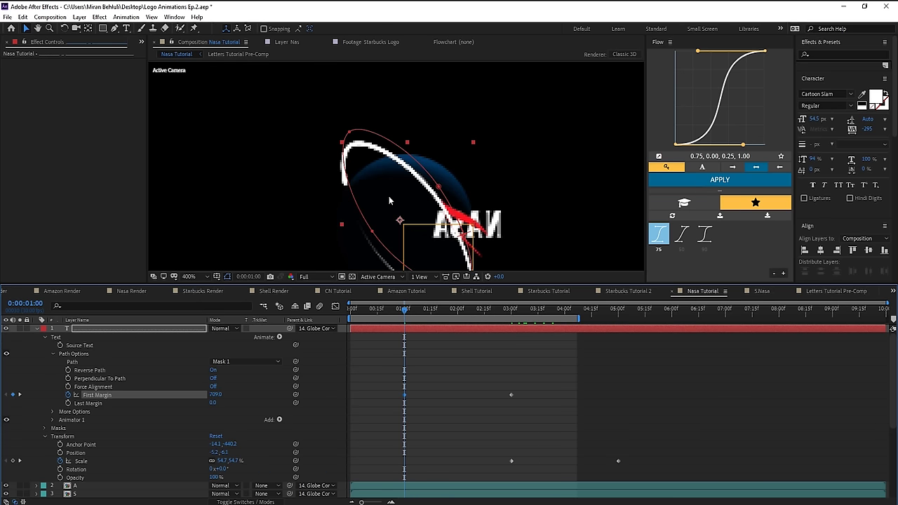
left_click_drag(216, 394, 353, 420)
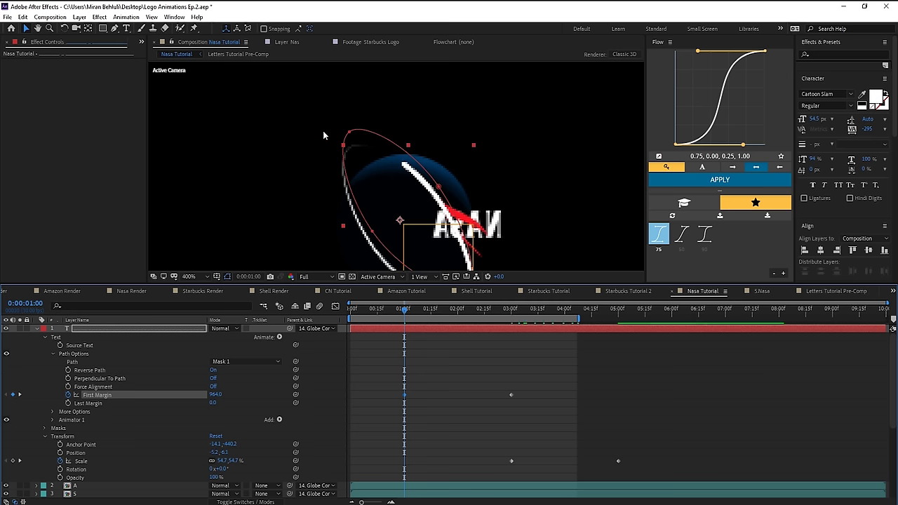
key("comma")
key("comma")
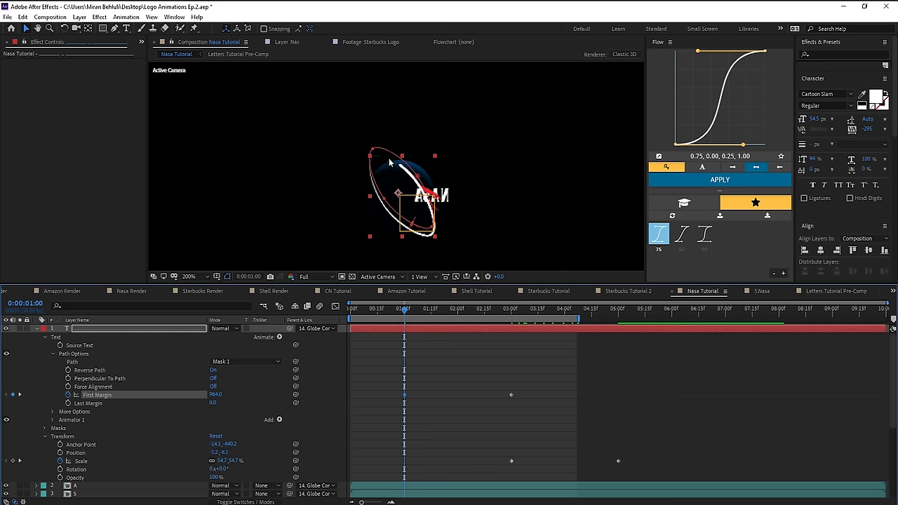
- Apply the 0.75, 0.00, 0.25, 1.00 easing curve to the orbit text's First Margin and Scale keyframes
left_click_drag(471, 310, 618, 316)
scroll(500, 217, "down", 1)
left_click_drag(646, 385, 374, 463)
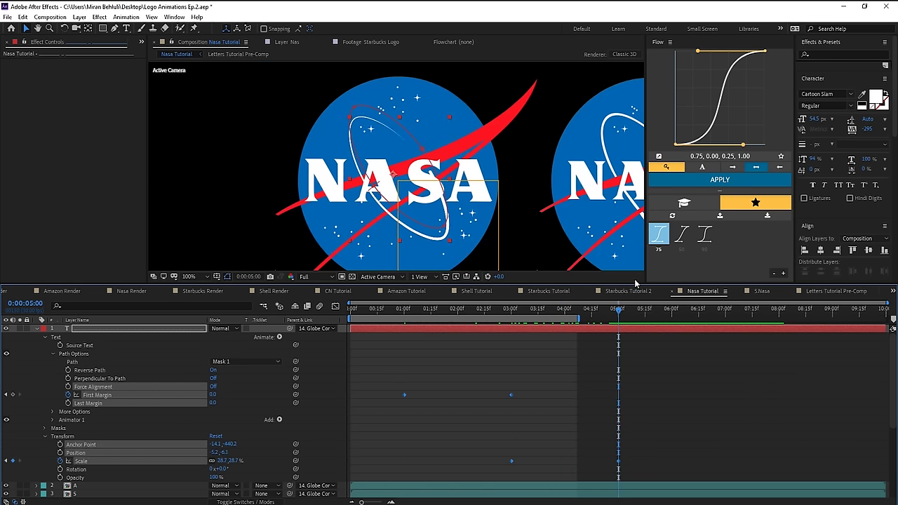
left_click(658, 242)
- Move the orbit text's Scale keyframes to 0:00:02:00 and 0:00:06:00 and extend the work area to about 0:00:07:06
left_click(457, 310)
left_click_drag(511, 461, 464, 464)
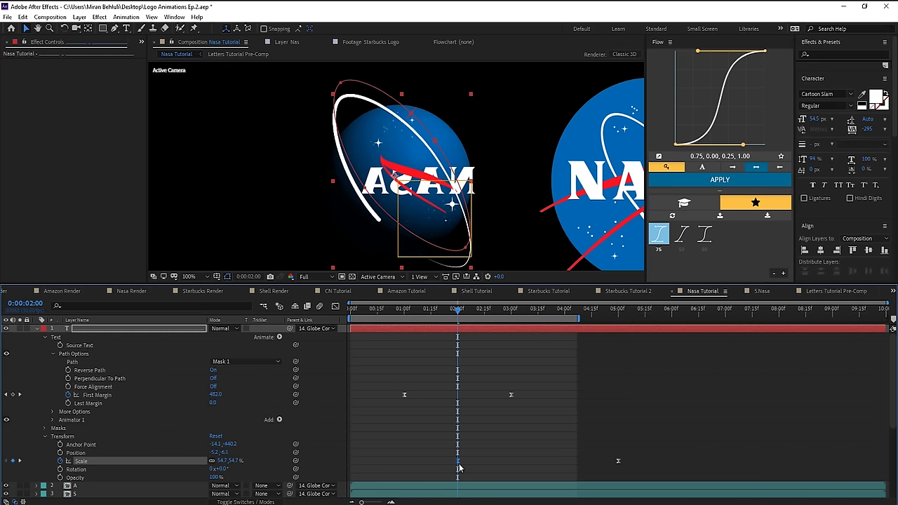
left_click(671, 314)
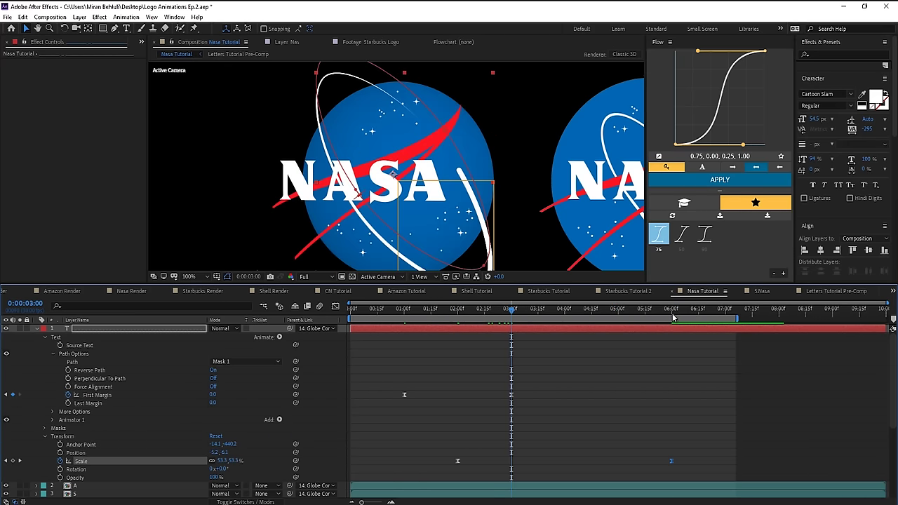
left_click(672, 314)
- Move the last First Margin keyframe to 0:00:06:00 and set its value to -661 to match the reference logo's orbit
left_click_drag(513, 396, 668, 404)
left_click_drag(214, 394, 143, 387)
left_click_drag(413, 214, 256, 198)
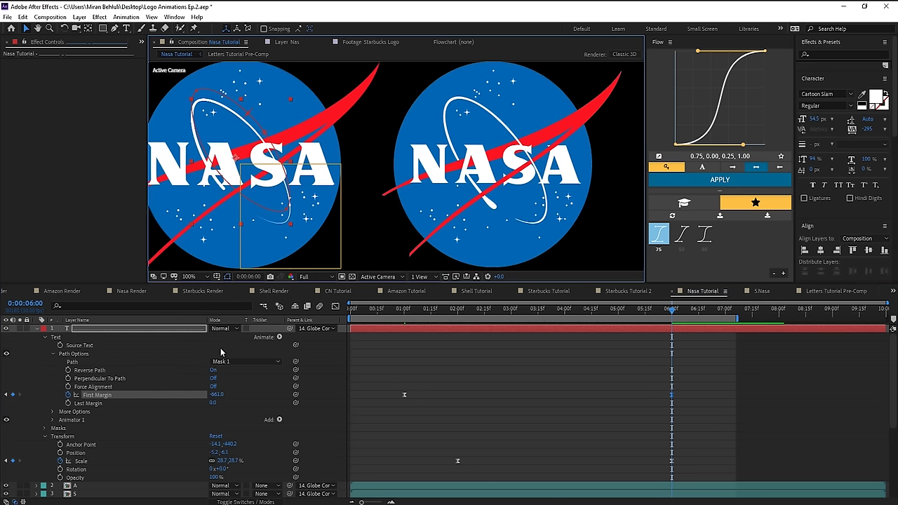
- Make the first First Margin keyframe linear and move the last Scale keyframe to about 0:00:04:14
left_click(484, 311)
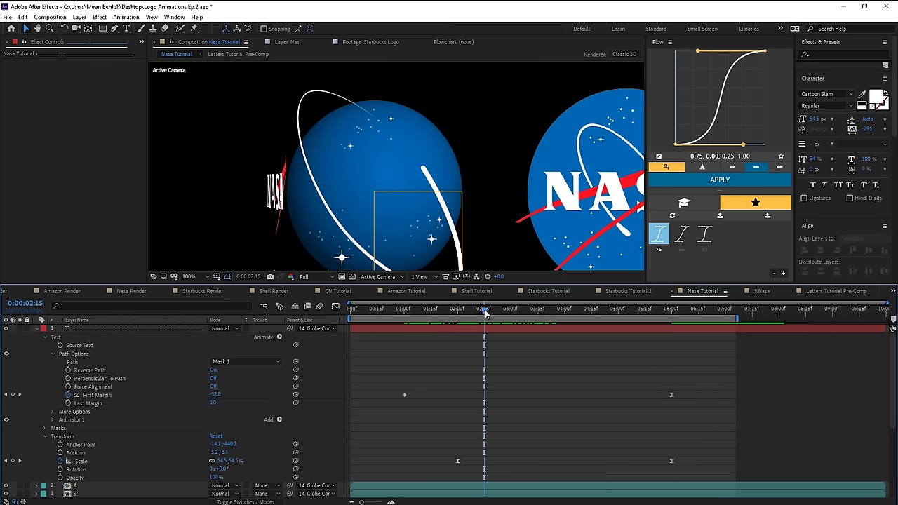
left_click_drag(488, 315, 501, 312)
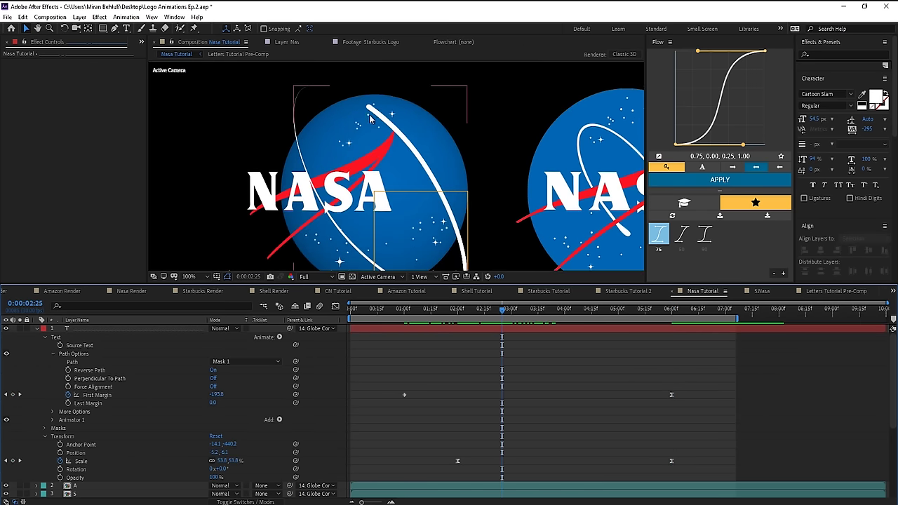
left_click(434, 241)
left_click_drag(501, 312, 528, 319)
left_click(671, 461)
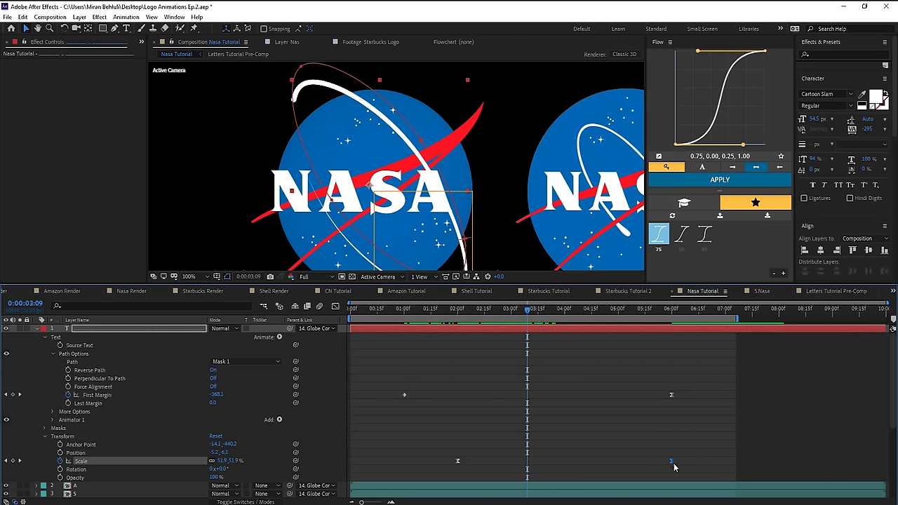
left_click_drag(661, 460, 587, 459)
key("space")
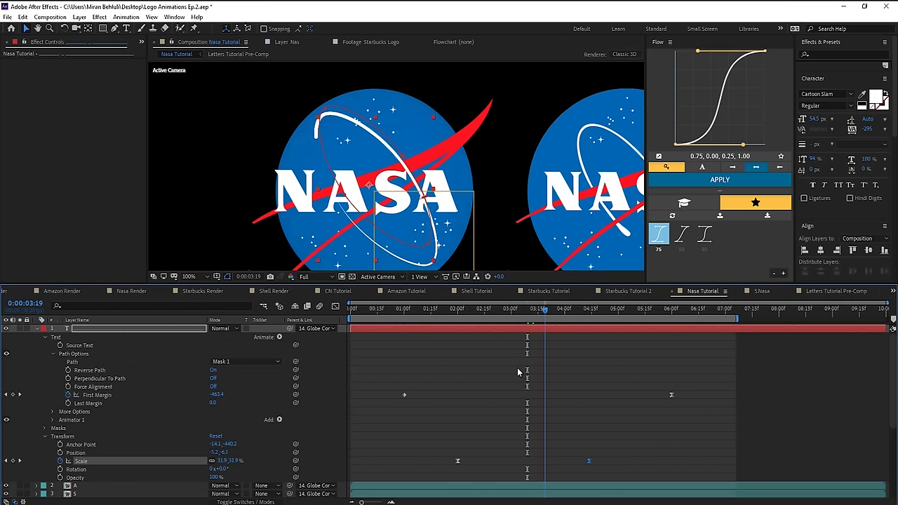
- Move the first Scale keyframe to about 0:00:01:05 and preview the orbit animation
left_click(410, 314)
left_click_drag(456, 460, 410, 456)
left_click_drag(418, 319, 474, 330)
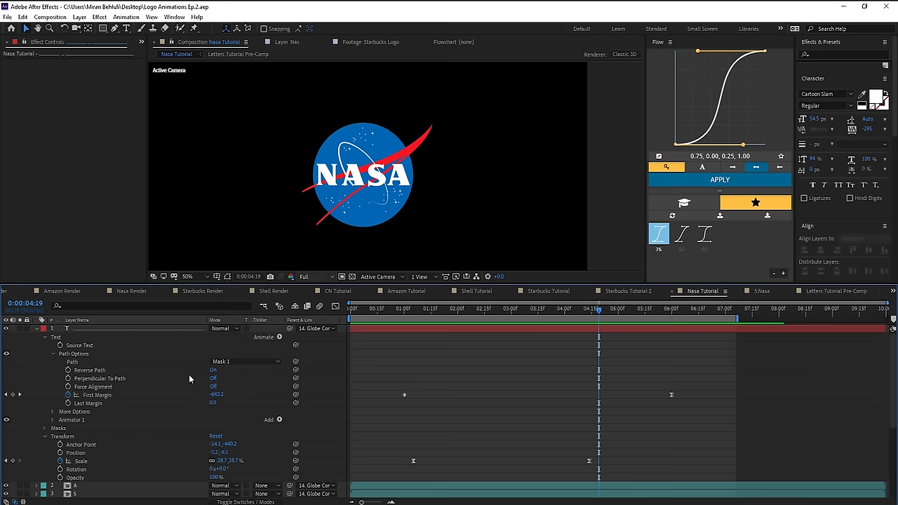
- Collapse the orbit text layer and trim the ends of the four letter layers A, S, A and N to 0:00:00:05
left_click(37, 329)
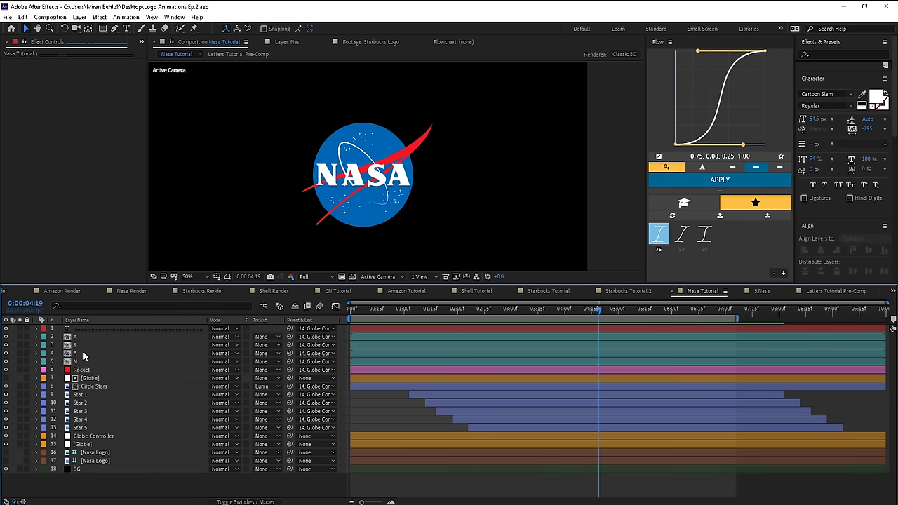
left_click(86, 337)
scroll(357, 204, "up", 1)
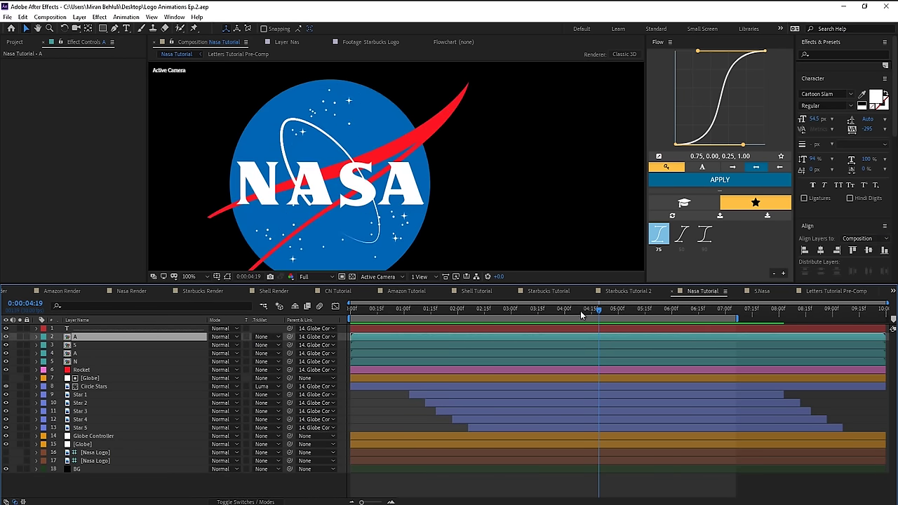
left_click_drag(581, 314, 439, 309)
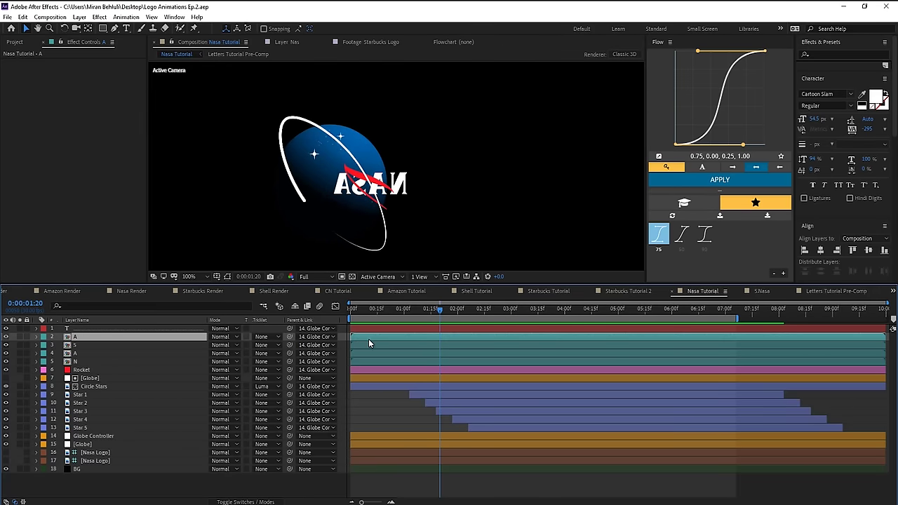
left_click(388, 360, "shift")
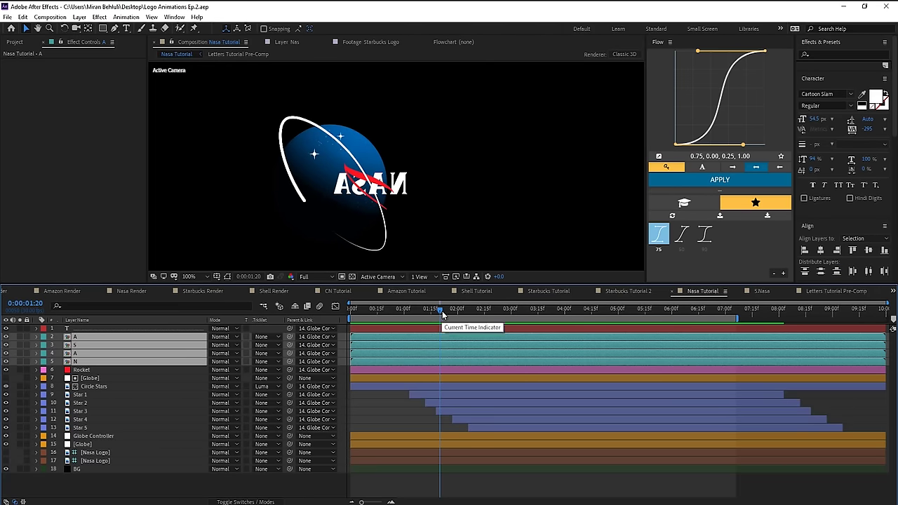
key("Home")
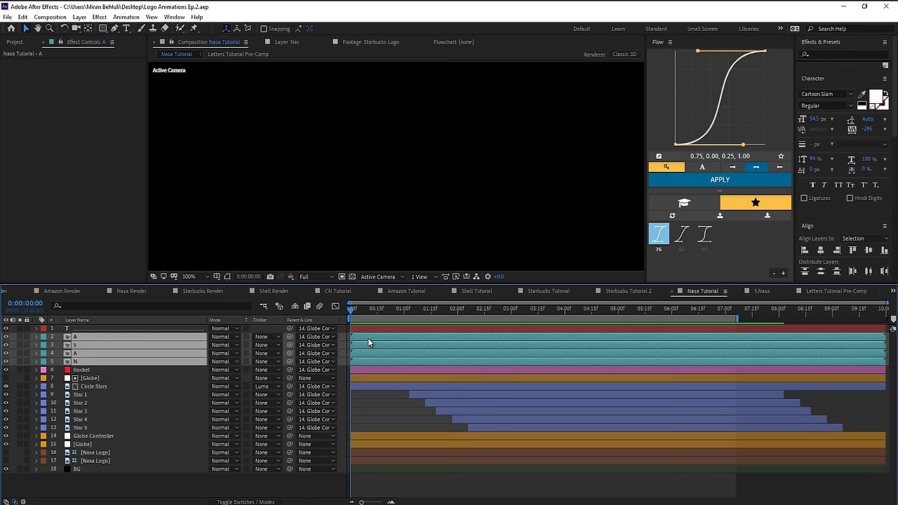
key("Page_Down")
key("Page_Down")
key("Page_Down")
key("Page_Down")
key("Page_Down")
key("alt+]")
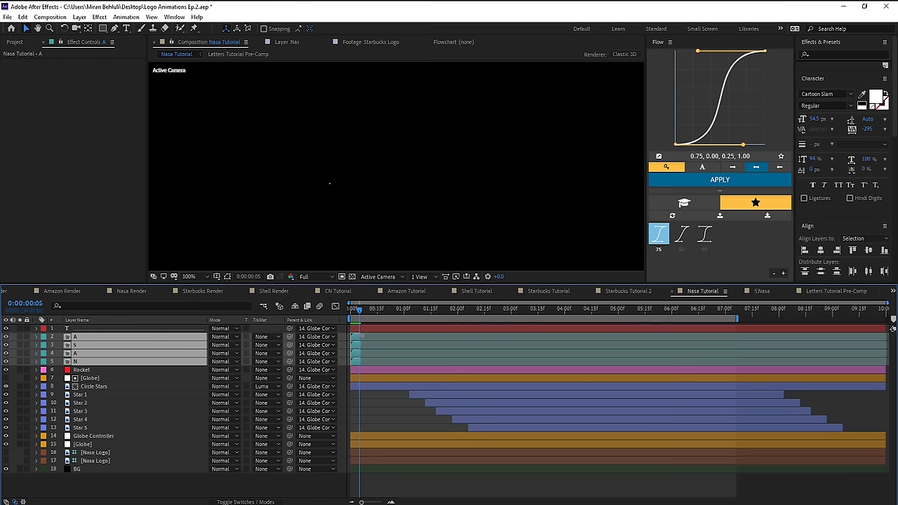
- Sequence the four letter layers one after another, starting with the top A and ending with N
left_click(127, 362, "ctrl")
left_click(128, 361)
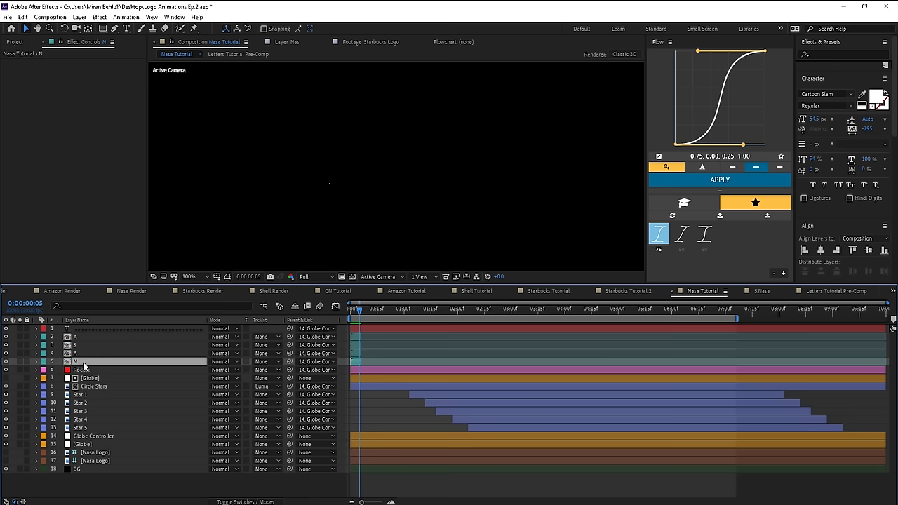
left_click(85, 338, "shift")
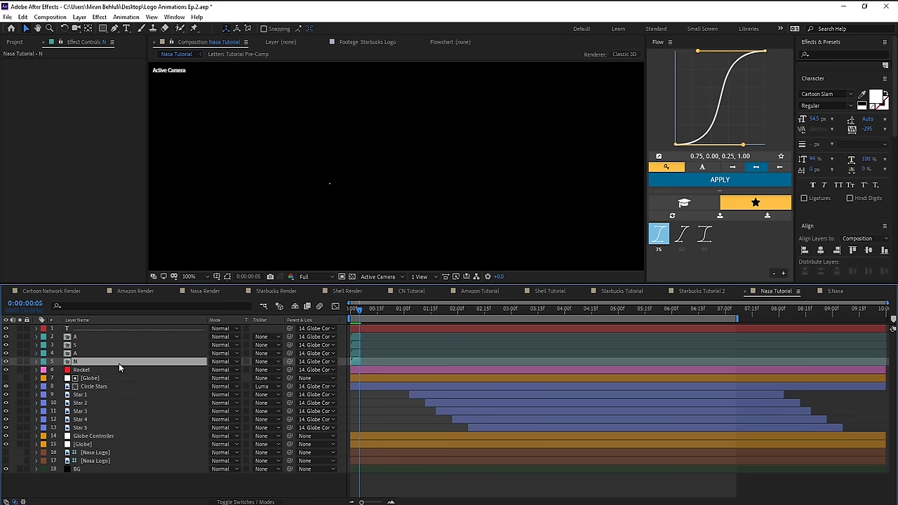
left_click(105, 338)
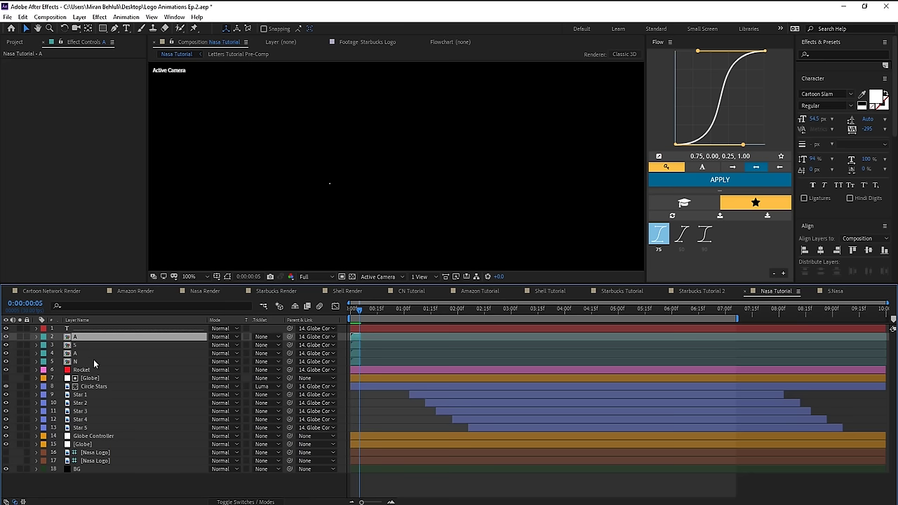
left_click(91, 360, "shift")
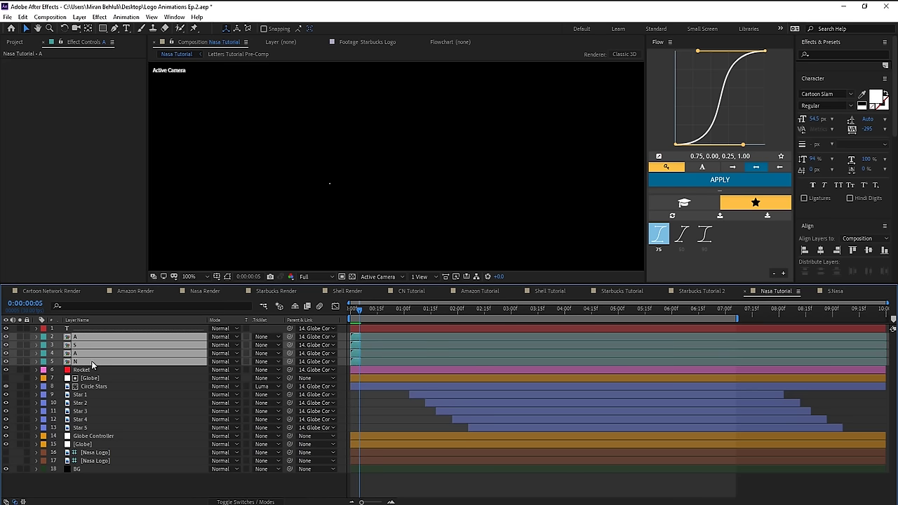
right_click(134, 360)
mouse_move(203, 244)
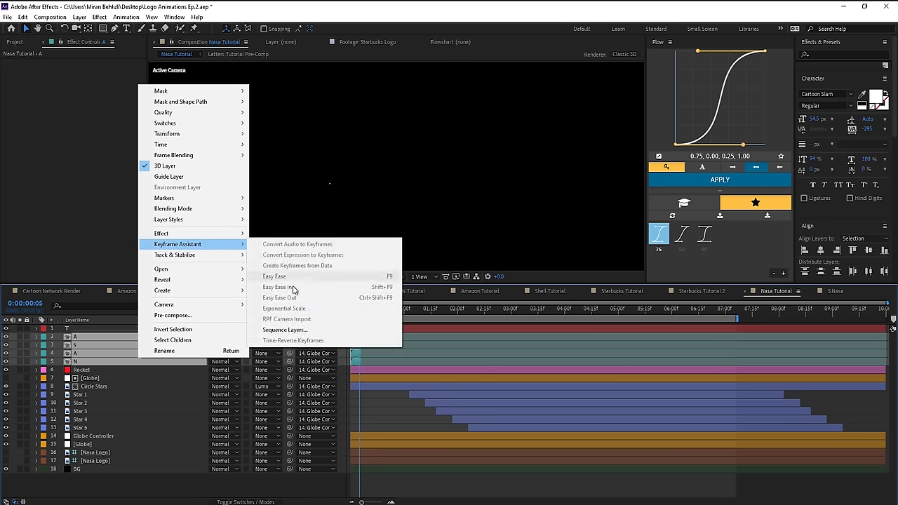
left_click(311, 329)
left_click(107, 84)
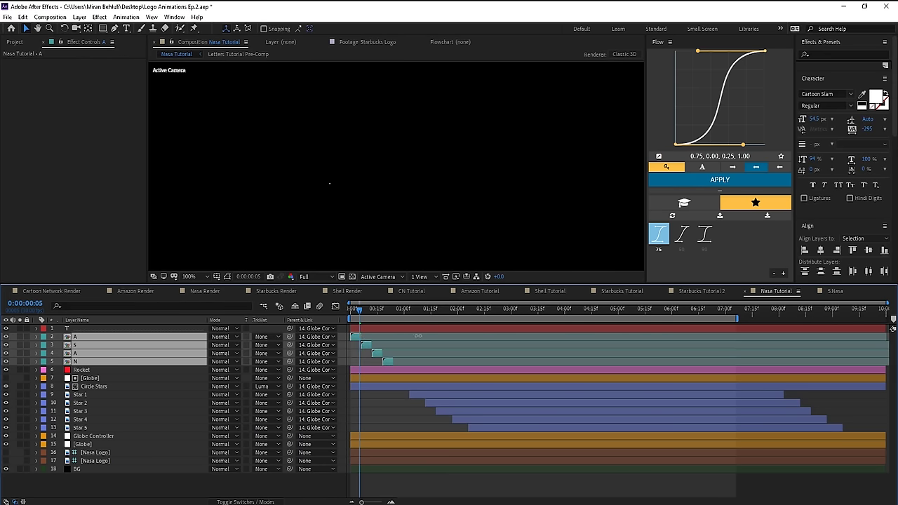
- Extend the ends of the four staggered letter layers, the top A to about 0:00:08:21, and preview the animation
left_click_drag(371, 345, 829, 345)
key("space")
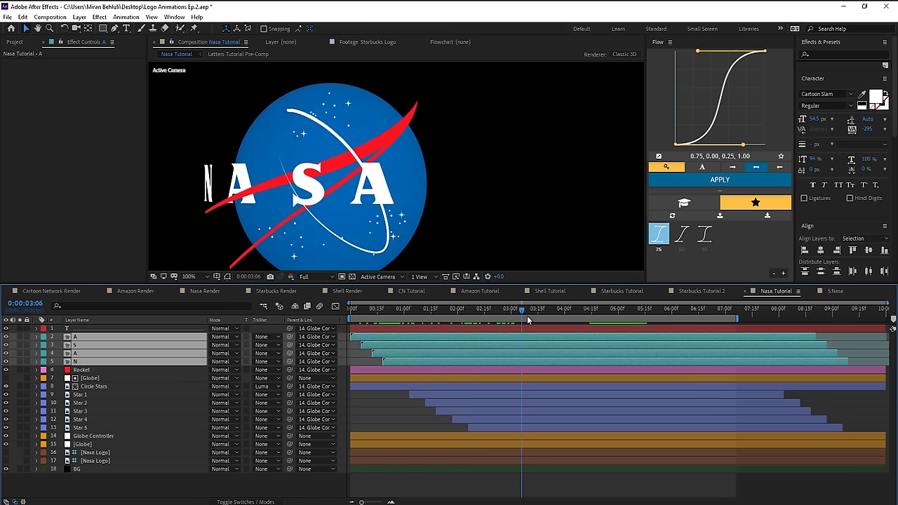
left_click(827, 337)
- Trim the start of the top A layer to 0:00:02:04
left_click_drag(589, 311, 465, 329)
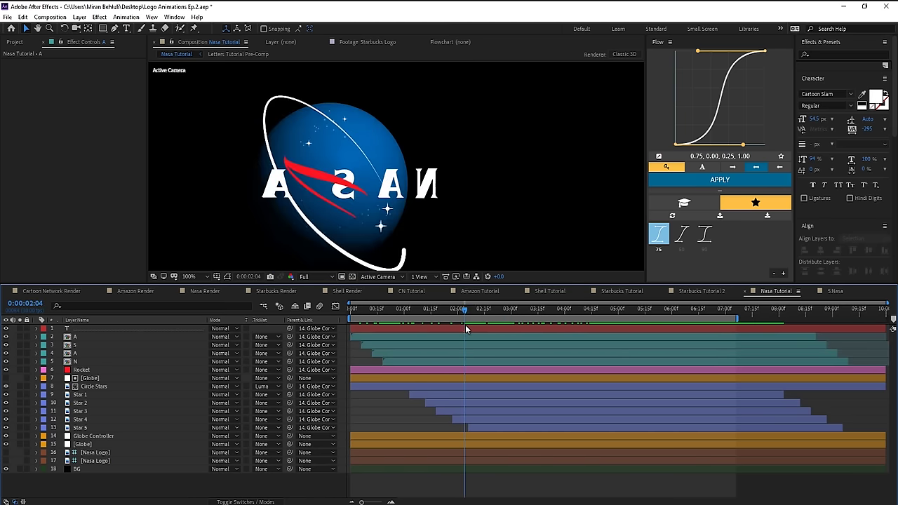
left_click(450, 362)
left_click(77, 339)
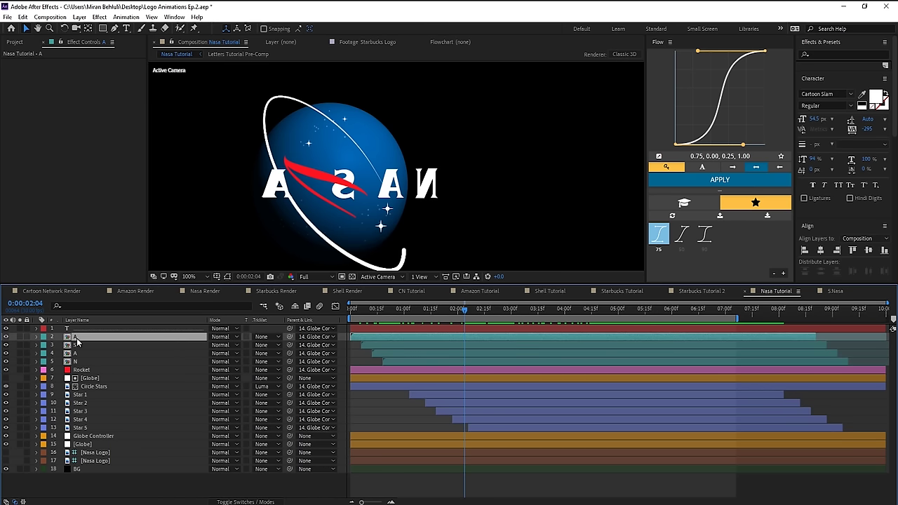
key("alt+bracketleft")
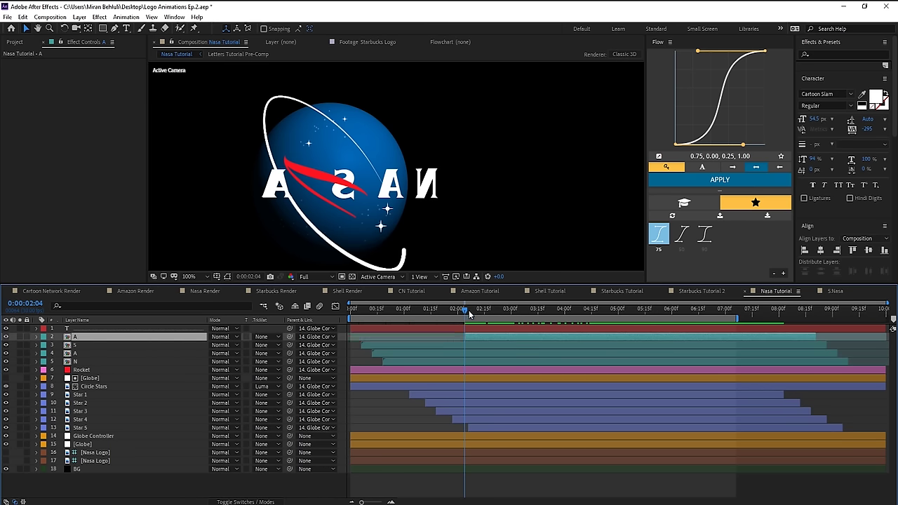
- Split the top A layer at about 0:00:02:13 and move its earlier part below the visible [Globe] layer
left_click_drag(468, 310, 479, 310)
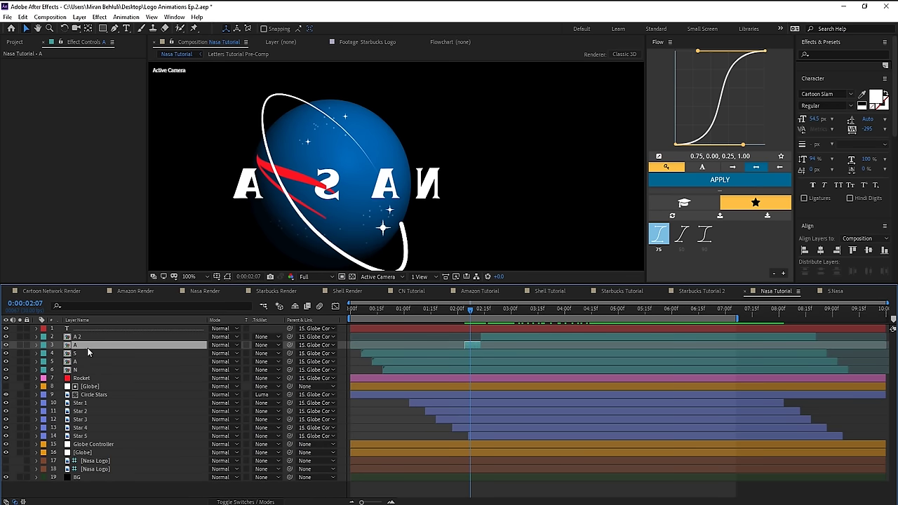
left_click_drag(87, 347, 102, 455)
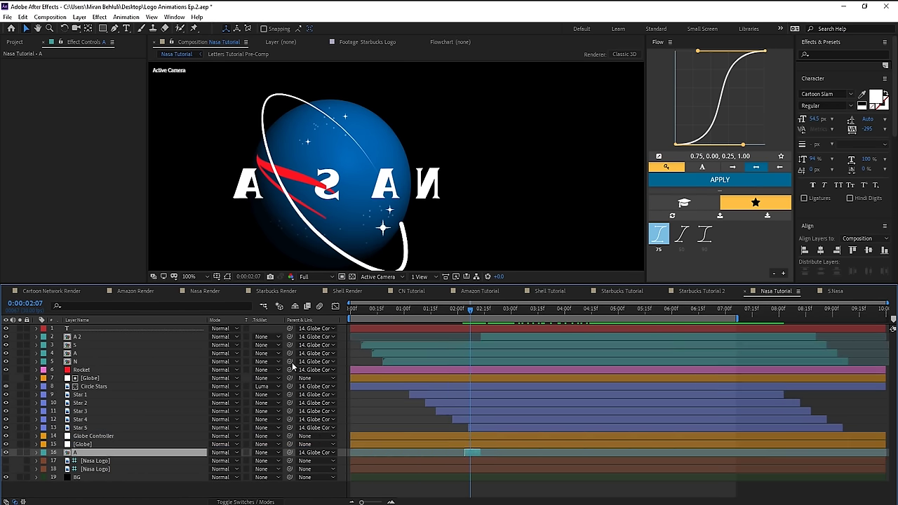
- Trim the start of the top S layer to about 0:00:02:05
left_click_drag(470, 313, 467, 348)
left_click(492, 488)
left_click(467, 346)
- Split the top S layer at about 0:00:02:18 and move its earlier part below the visible [Globe] layer
left_click_drag(474, 310, 490, 321)
key("ctrl+shift+d")
left_click_drag(102, 354, 107, 456)
- Trim the start of the remaining A layer to about 0:00:02:24 and the N layer to 0:00:03:02
left_click(499, 353)
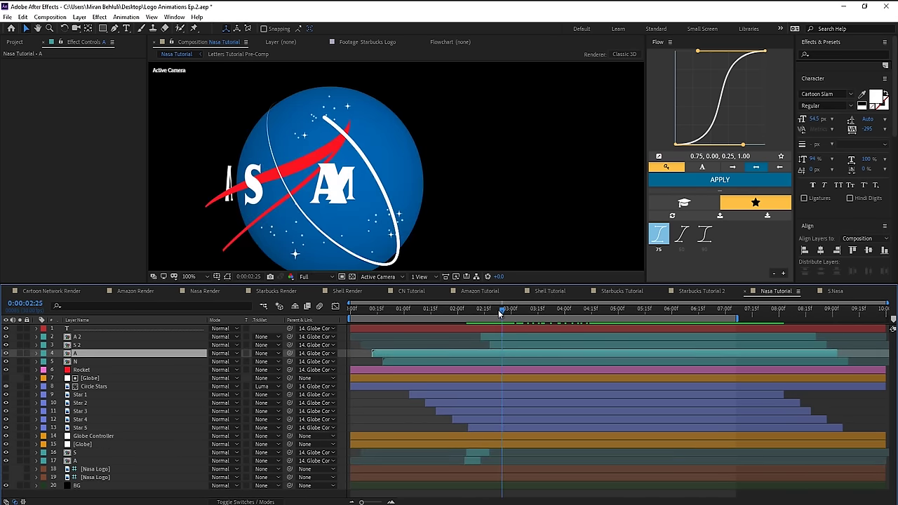
mouse_move(498, 309)
left_mouse_down()
mouse_move(511, 312)
mouse_move(500, 317)
left_mouse_up()
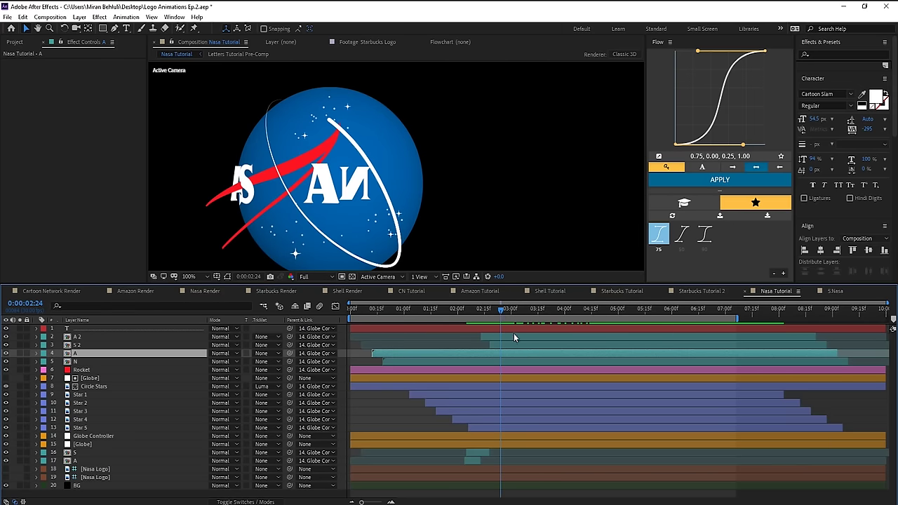
left_click_drag(501, 311, 517, 317)
key("alt+bracketleft")
key("ctrl+Down")
key("alt+bracketleft")
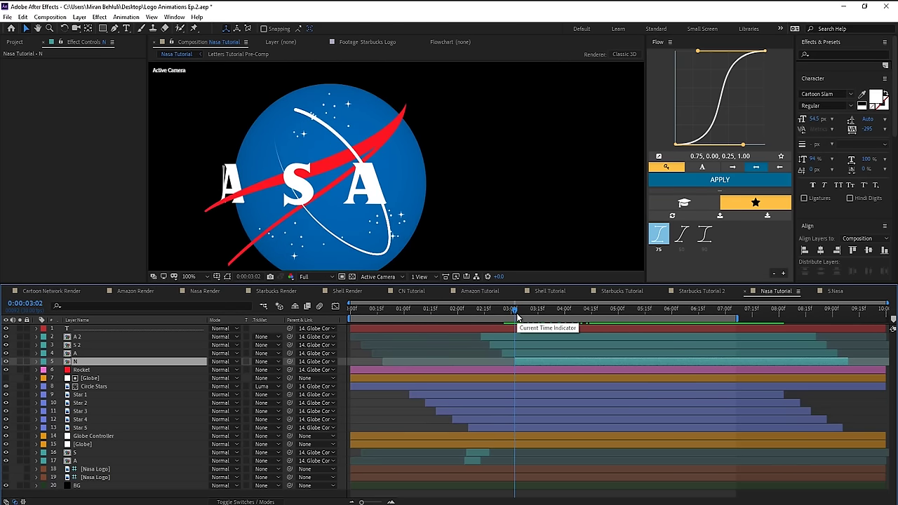
- Preview the letter animation and trim the start of the Rocket layer to 0:00:02:15
key("space")
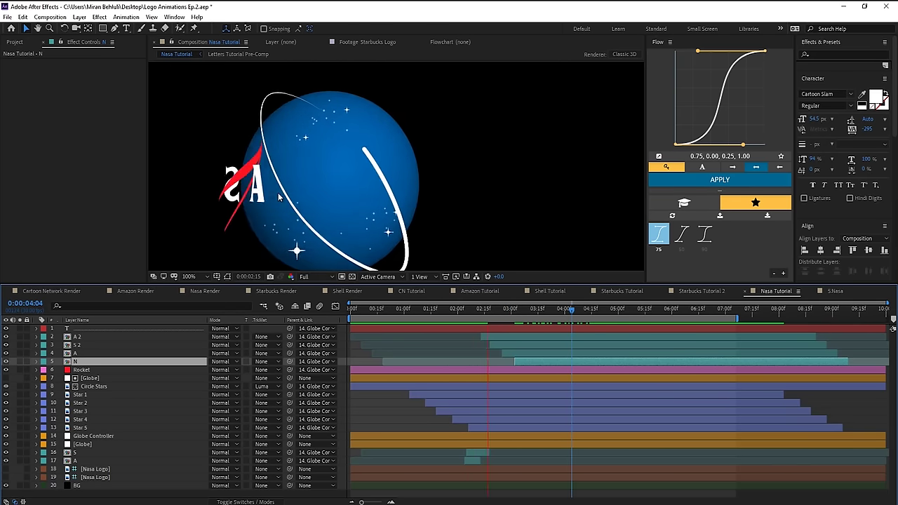
left_click(560, 315)
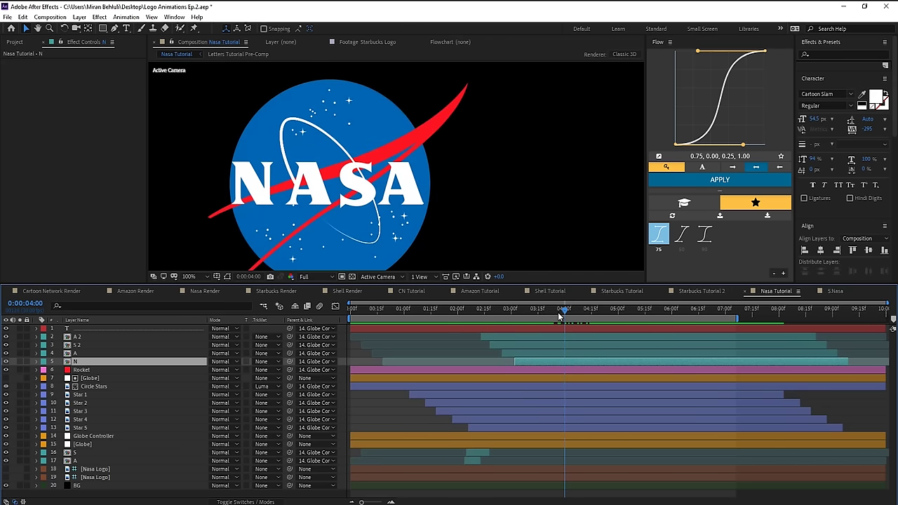
left_click_drag(560, 317, 483, 315)
left_click(486, 370)
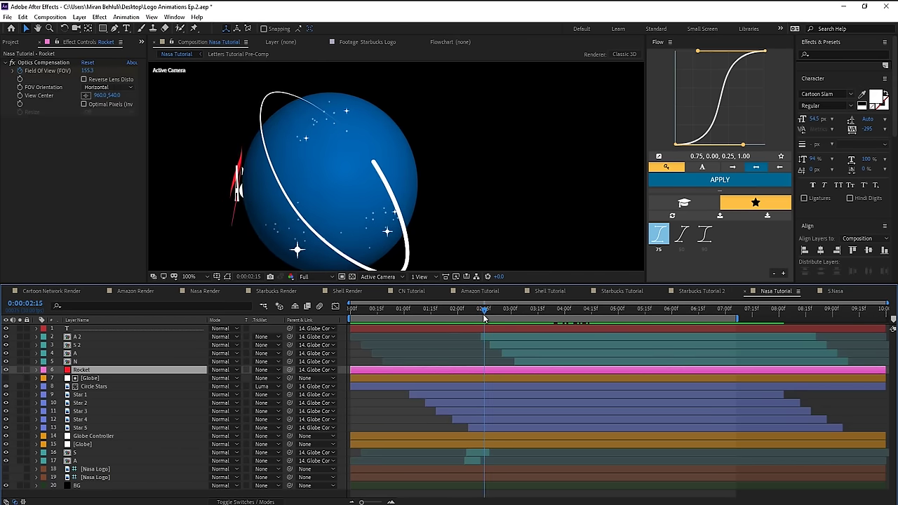
key("alt+bracketleft")
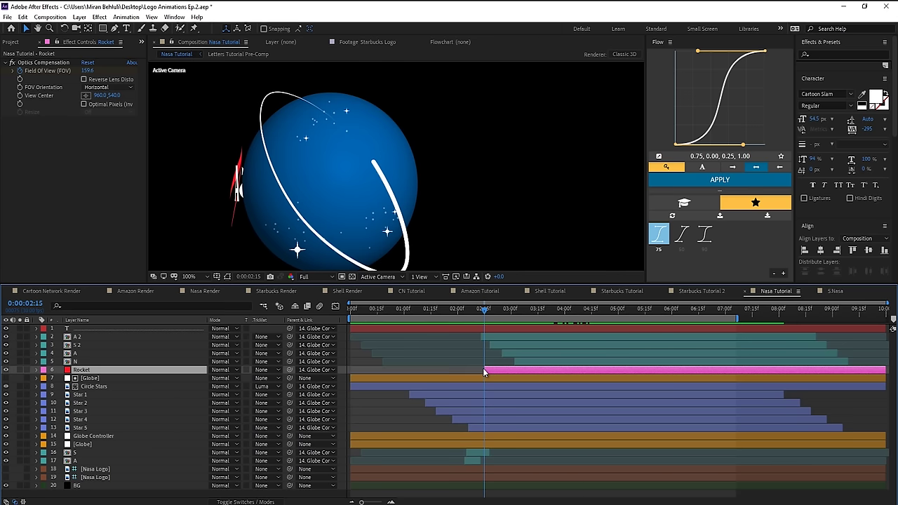
- Animate the Rocket's mask path from a scaled-down shape at 0:00:02:15 to full size at 0:00:04:15, eased with the 75 preset
key("m")
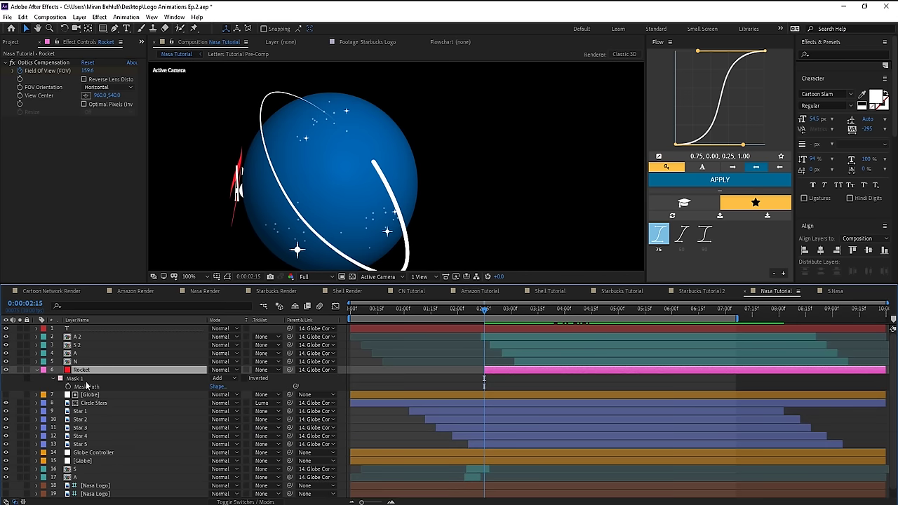
left_click(67, 386)
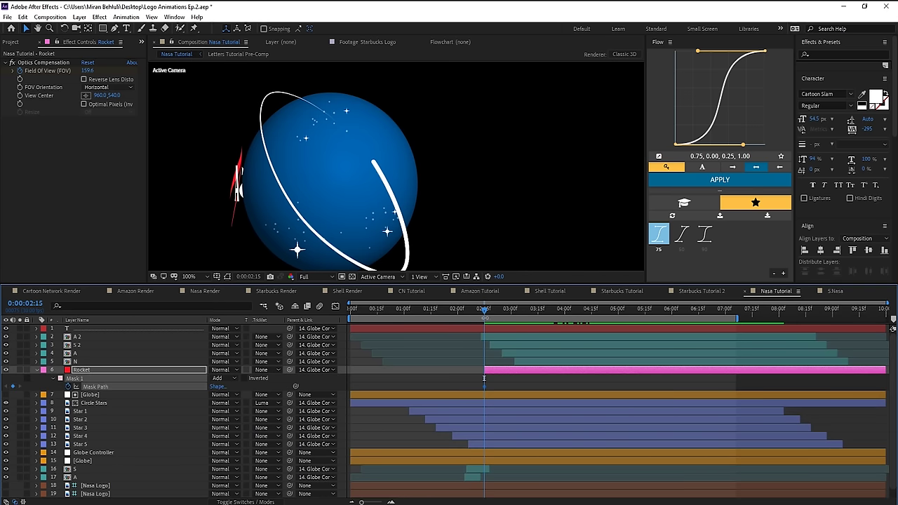
left_click_drag(491, 309, 592, 311)
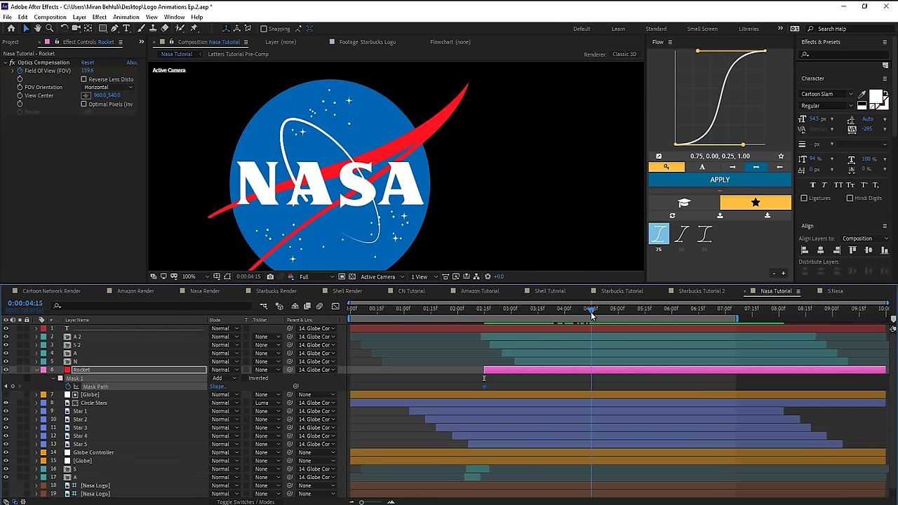
left_click_drag(586, 311, 546, 319)
left_click_drag(484, 387, 545, 386)
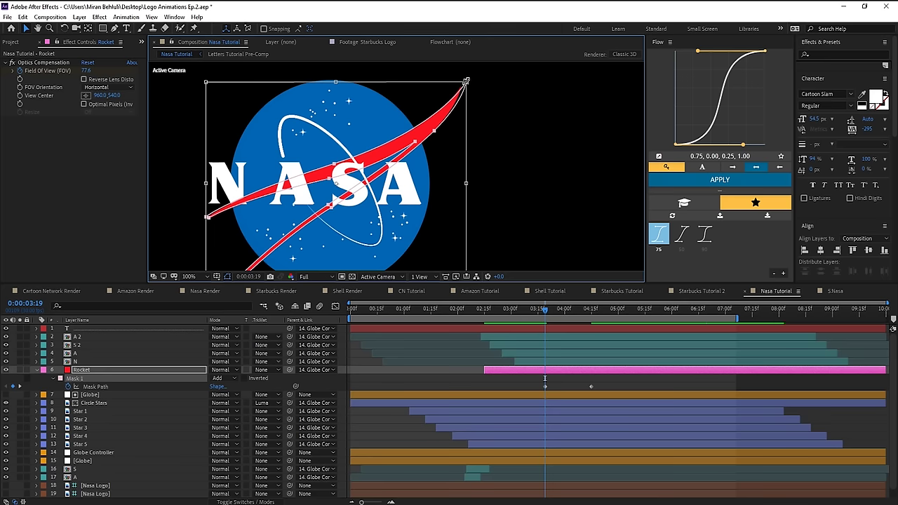
left_click_drag(466, 80, 351, 166)
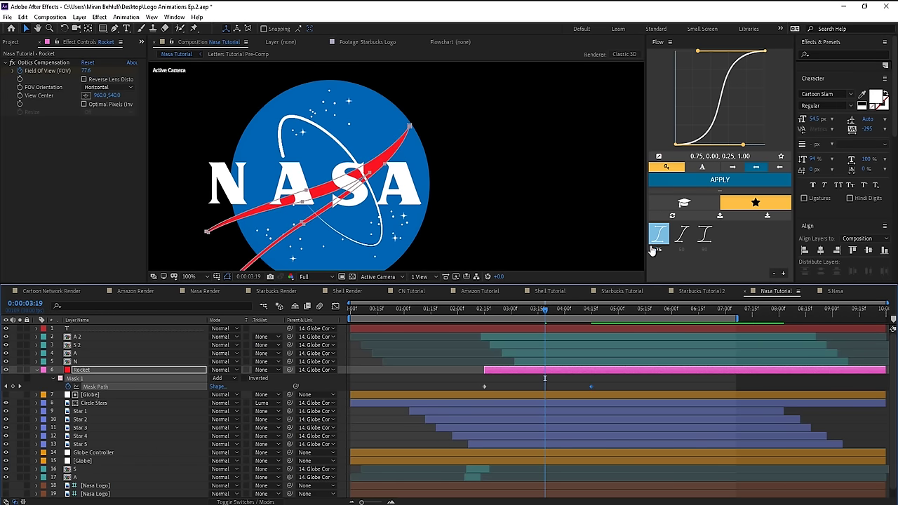
left_click(654, 244)
left_click_drag(538, 315, 511, 326)
left_click(510, 384)
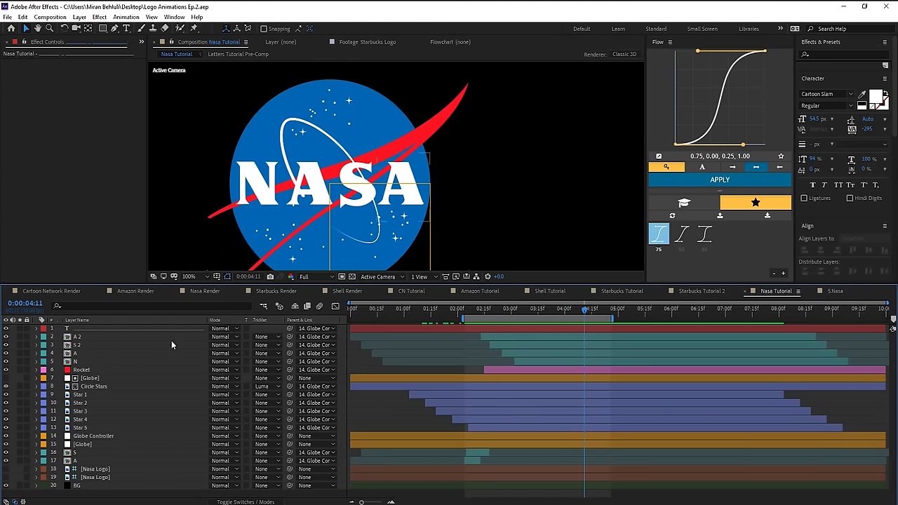
- Duplicate the Globe Controller and orbit line layers and pre-compose the copies as "Lines Pre-Comp Tutorial"
left_click(104, 438)
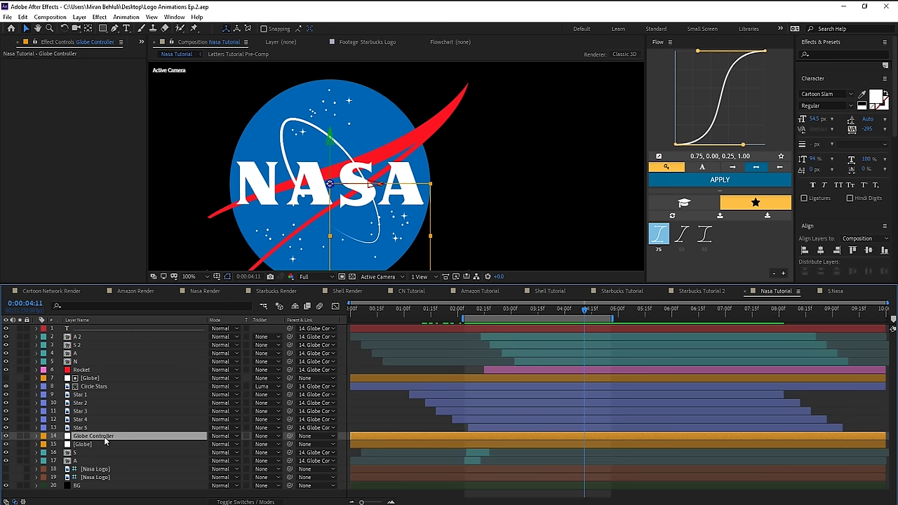
left_click(112, 328, "ctrl")
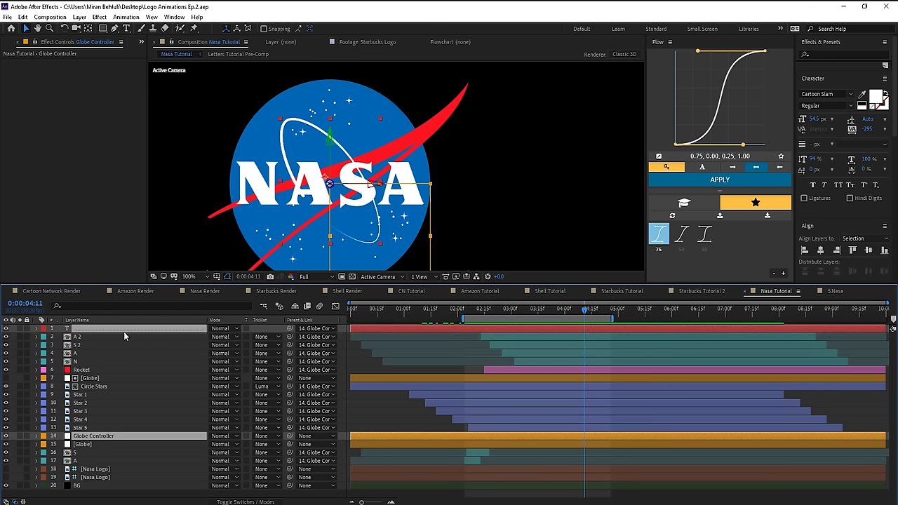
key("ctrl+d")
left_click_drag(102, 445, 101, 335)
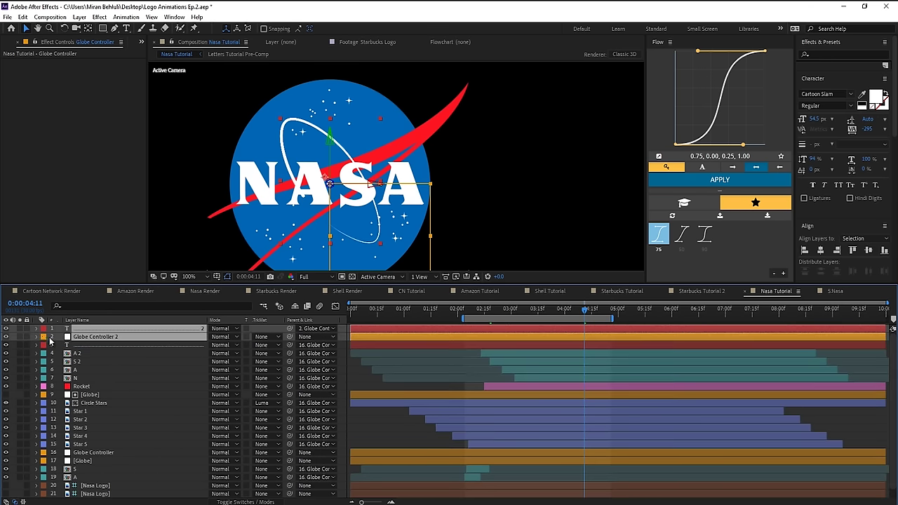
key("ctrl+shift+c")
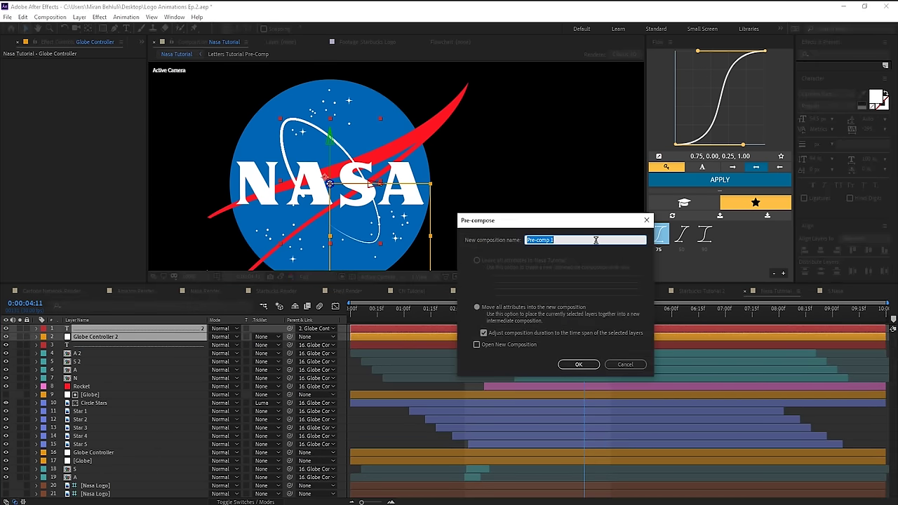
type("Lines Pre-Comp Tutorial")
key("Return")
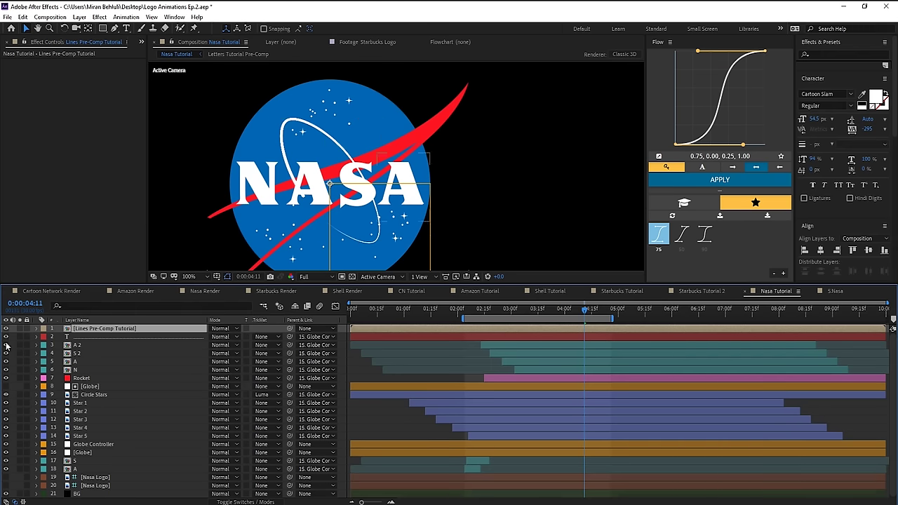
- Inspect the two layers inside Lines Pre-Comp Tutorial and return to the Nasa Tutorial composition
double_click(126, 328)
left_click(96, 337)
left_click(493, 387)
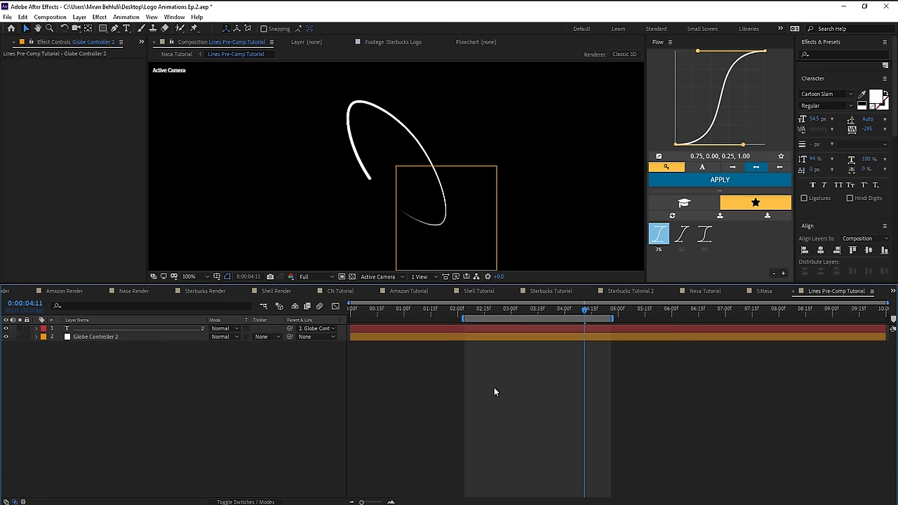
left_click(172, 330)
left_click(156, 339)
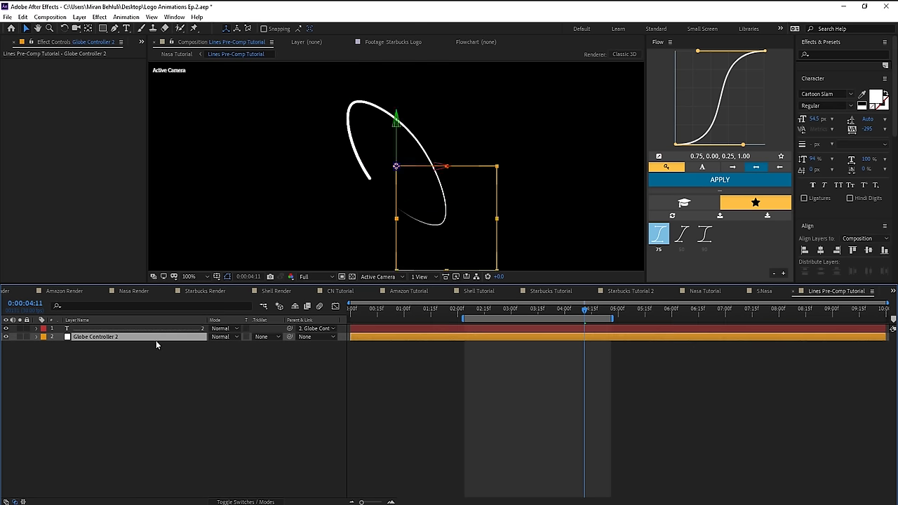
left_click(463, 379)
left_click(722, 291)
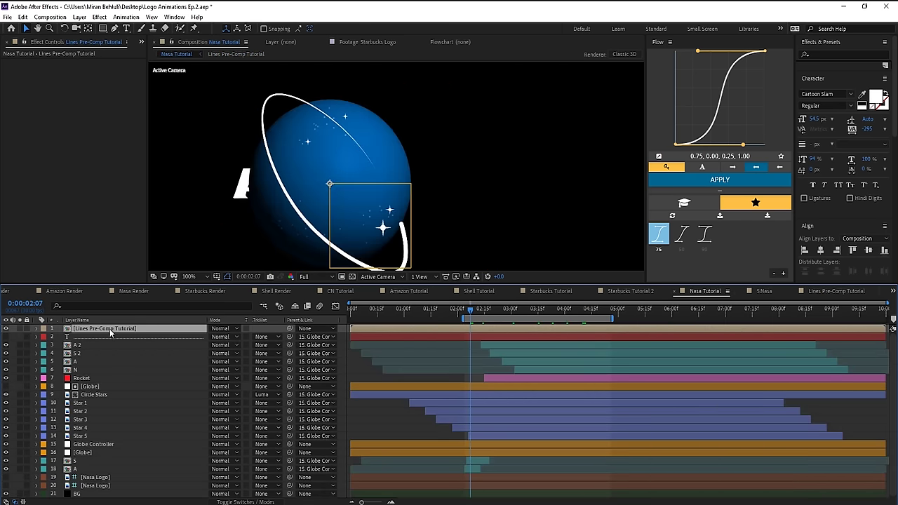
- Move the Lines Pre-Comp Tutorial layer directly below the visible [Globe] layer and check the orbit line around 0:00:01:13
left_click_drag(110, 329, 117, 460)
left_click_drag(464, 313, 428, 317)
scroll(288, 154, "up", 2)
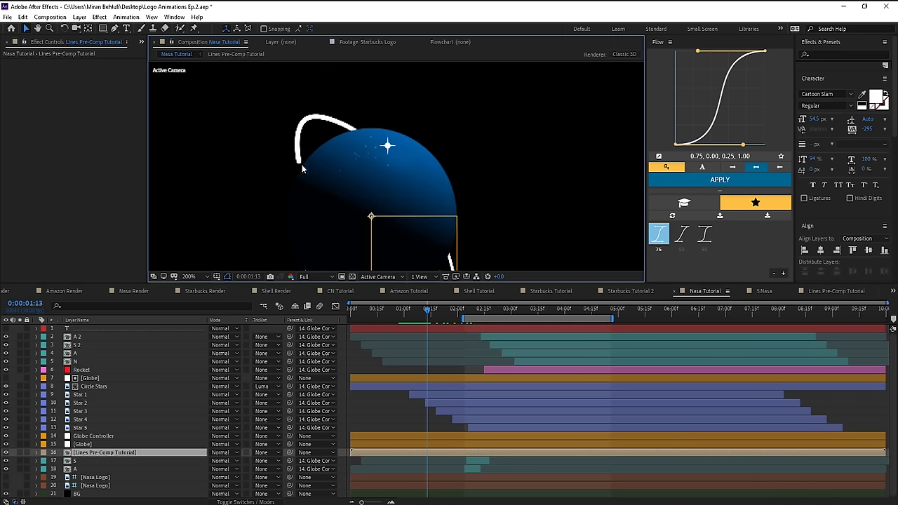
- Create a new white solid directly above the Lines Pre-Comp Tutorial layer
left_click(423, 317)
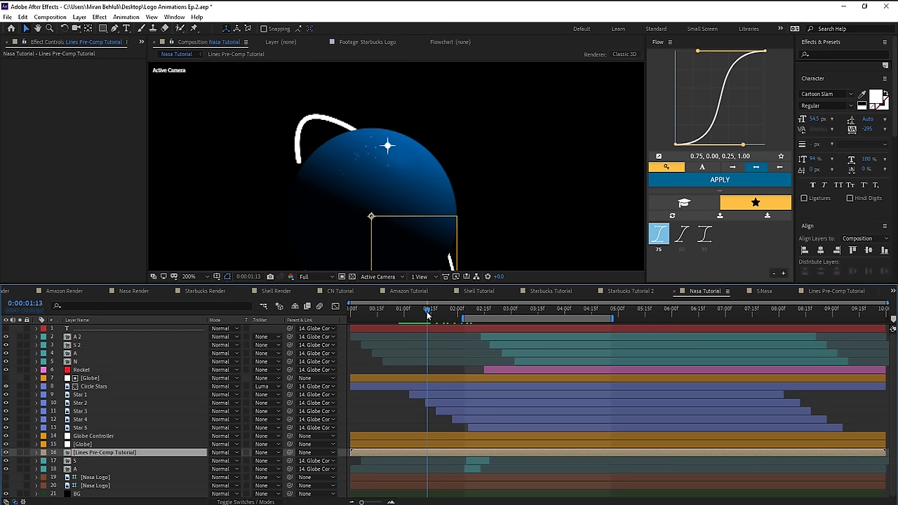
left_click(80, 17)
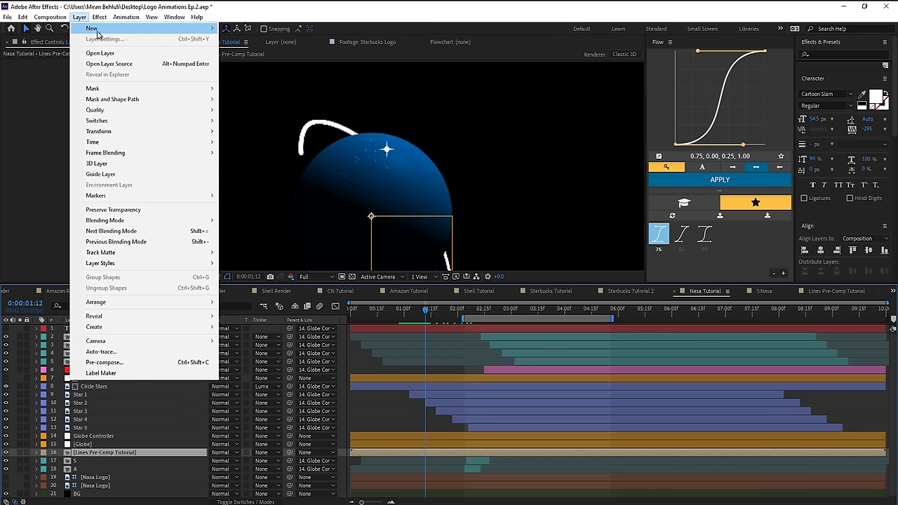
mouse_move(105, 26)
left_click(239, 38)
left_click(197, 346)
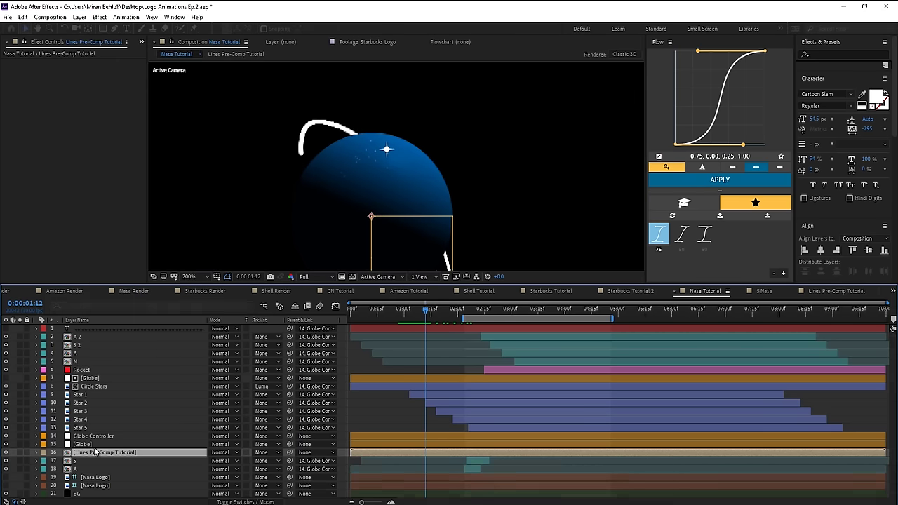
- Duplicate the Lines Pre-Comp Tutorial layer and move the copy with the white solid above the A 2 layer
left_click(93, 460)
key("ctrl+d")
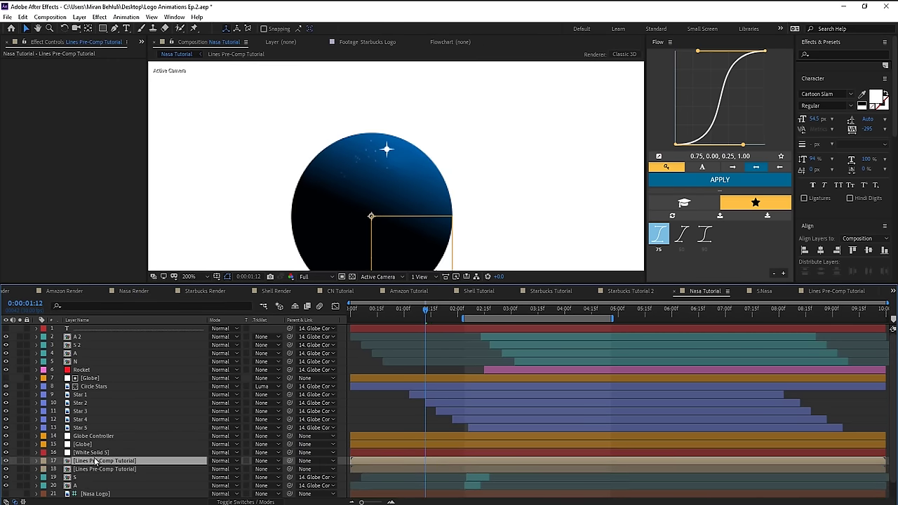
left_click(92, 452, "ctrl")
left_click_drag(121, 459, 106, 354)
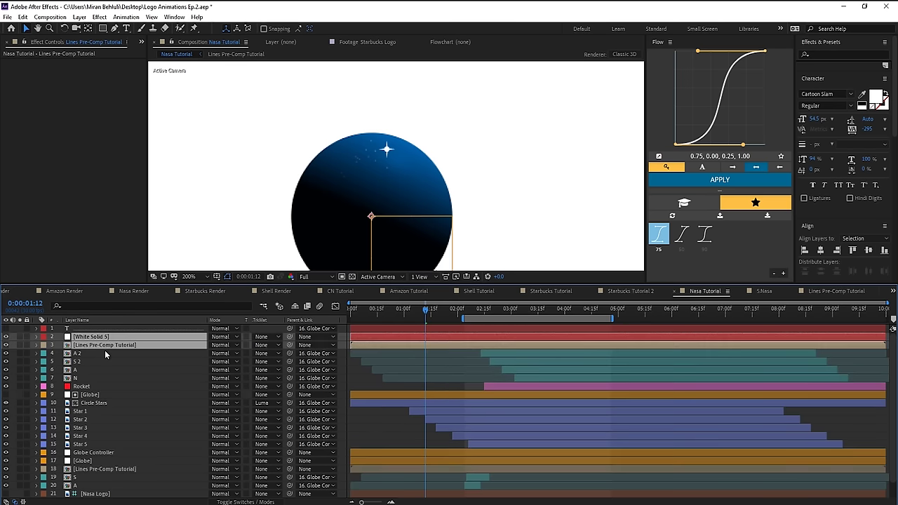
- Set the upper Lines Pre-Comp Tutorial layer to use the white solid as its alpha matte
left_click(118, 347)
left_click(261, 344)
left_click(295, 366)
- Draw a closed curved Pen mask on the white solid at 0:00:01:15, enclosing the orbit line's thick end in front of the globe
left_click(81, 336)
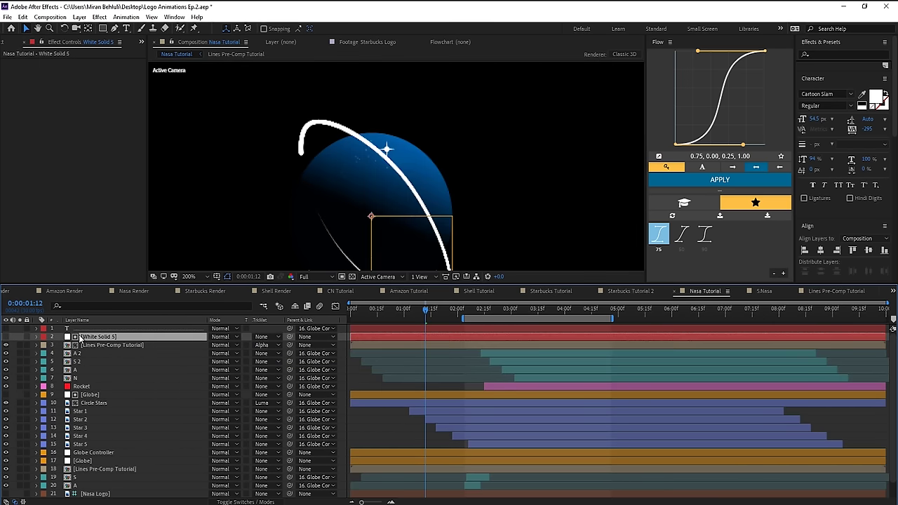
left_click_drag(425, 313, 430, 313)
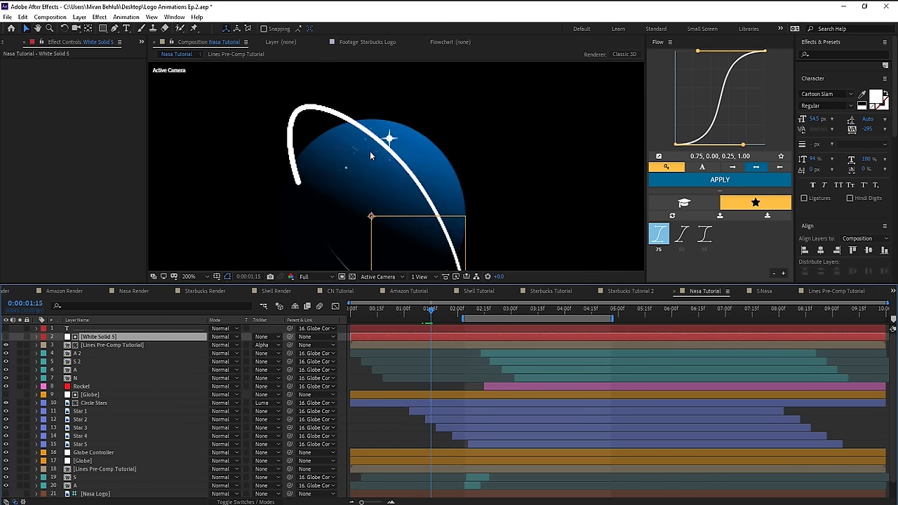
left_click(6, 338)
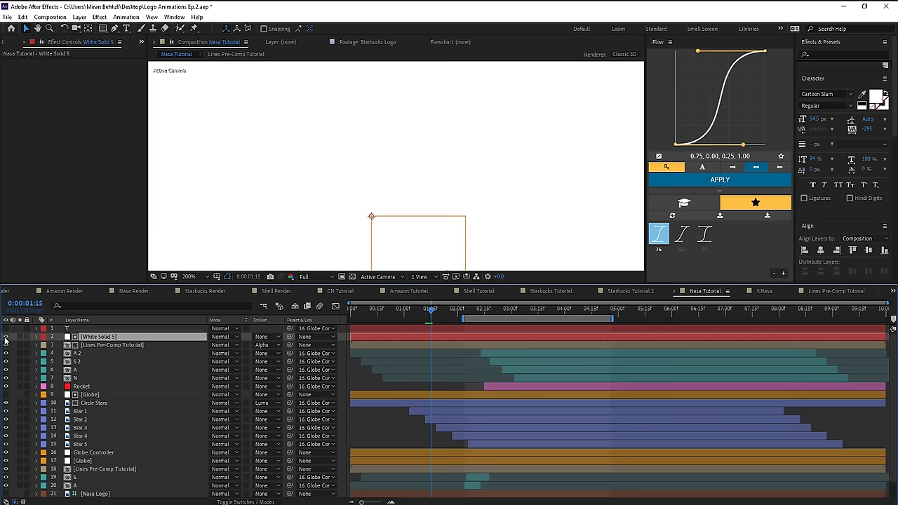
left_click(5, 337)
key("g")
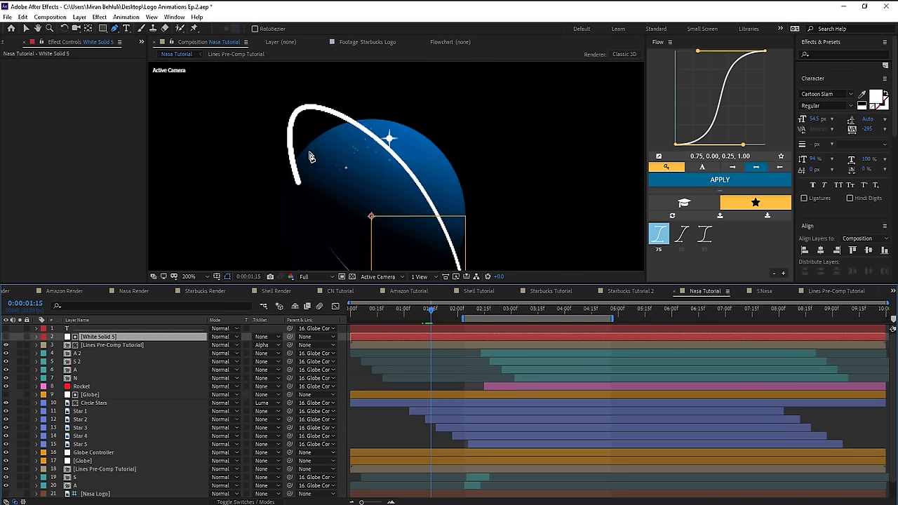
left_click(308, 150)
left_click_drag(251, 164, 263, 192)
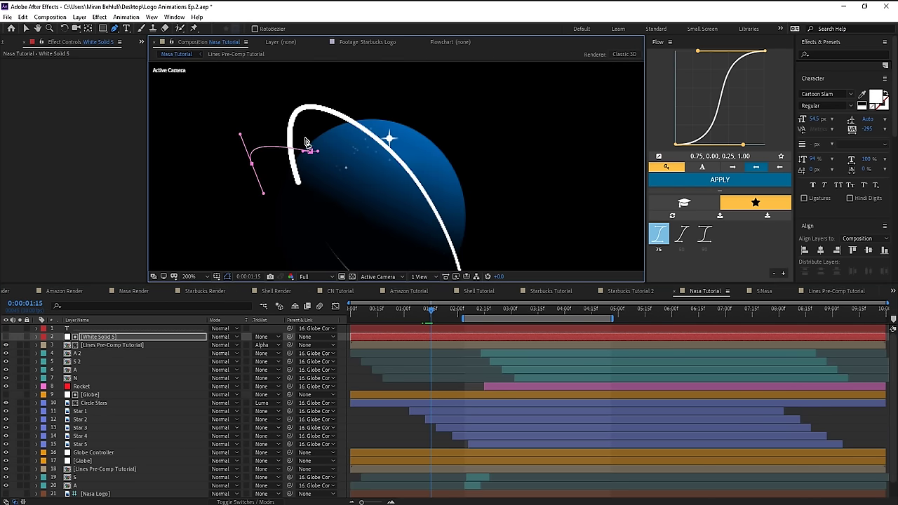
left_click_drag(310, 150, 318, 151)
left_click_drag(303, 211, 329, 214)
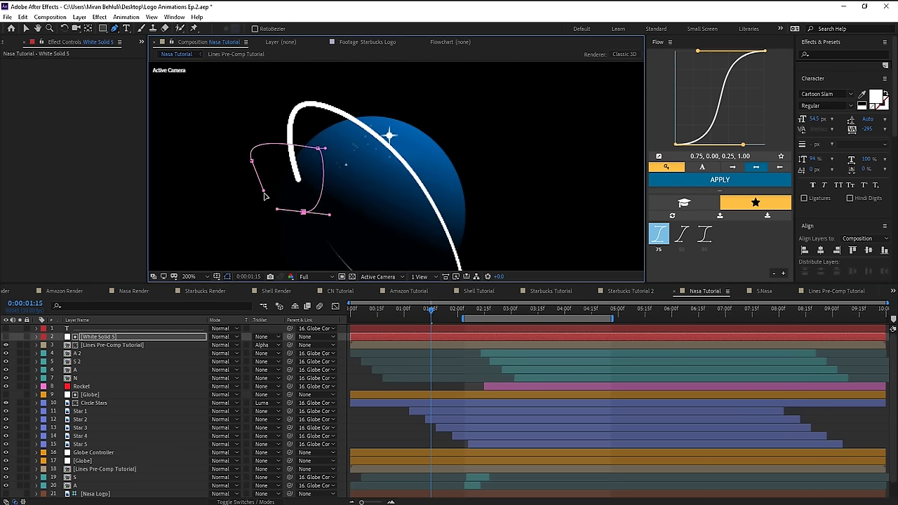
left_click(251, 162)
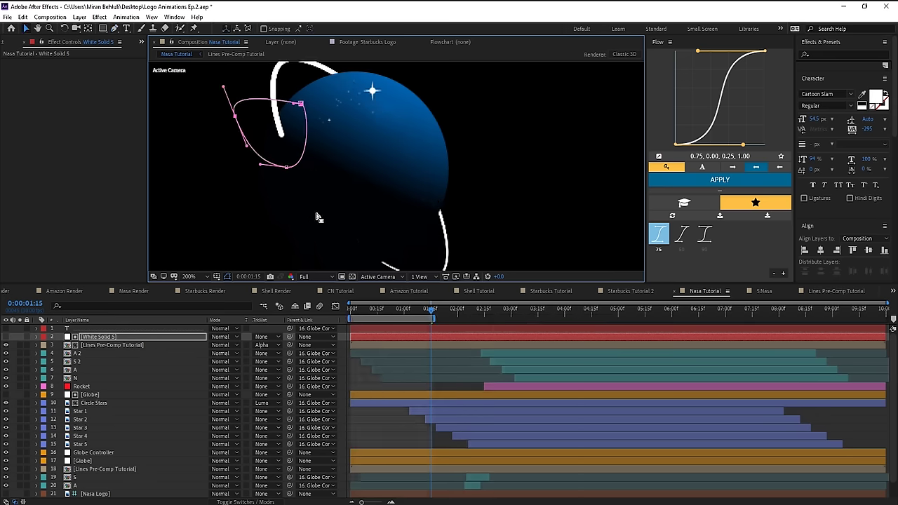
mouse_move(281, 169)
left_mouse_down()
mouse_move(330, 240)
mouse_move(354, 253)
mouse_move(317, 222)
mouse_move(282, 163)
left_mouse_up()
scroll(365, 165, "down", 1)
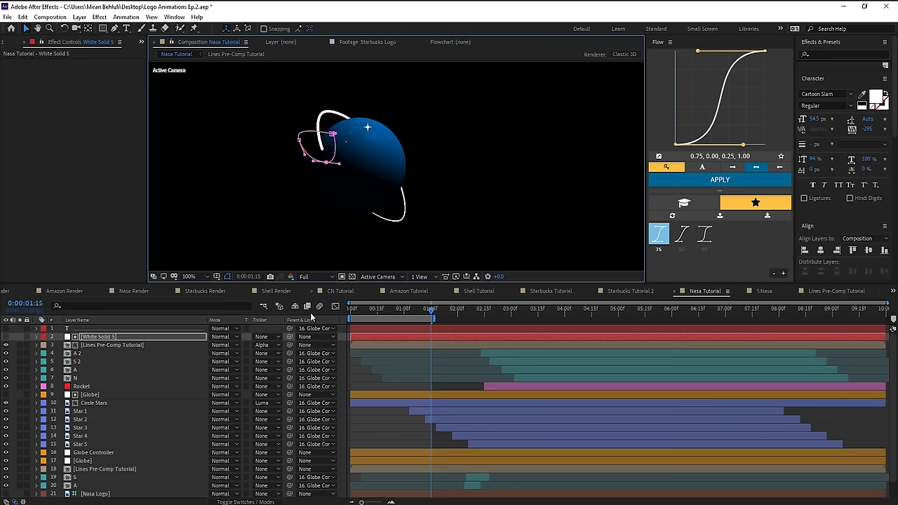
- Start keyframing the white solid's mask path at 0:00:01:15 and enlarge the mask around the orbit line's end at 0:00:02:00
left_click(99, 337)
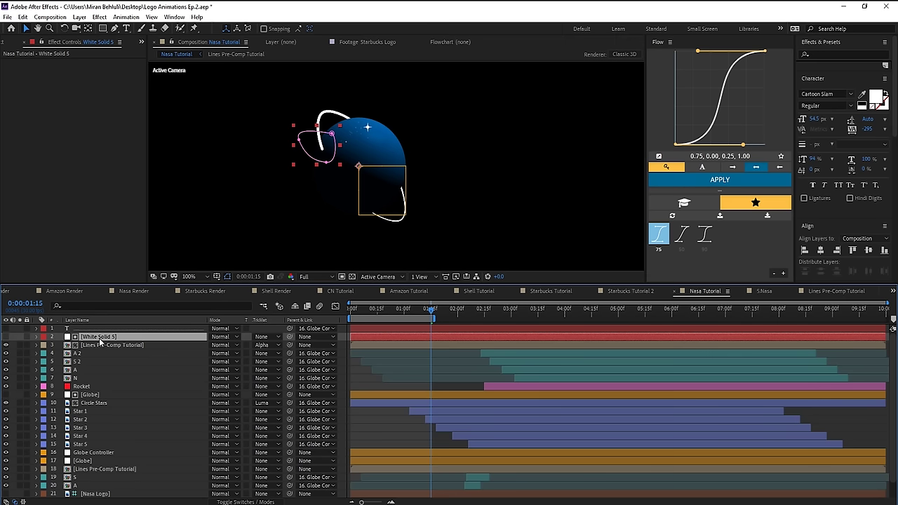
key("m")
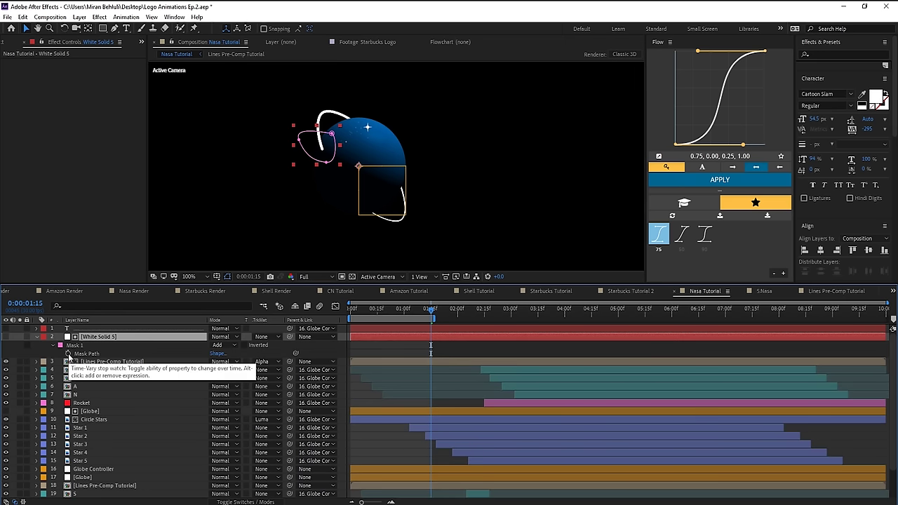
left_click(68, 353)
left_click_drag(431, 310, 457, 308)
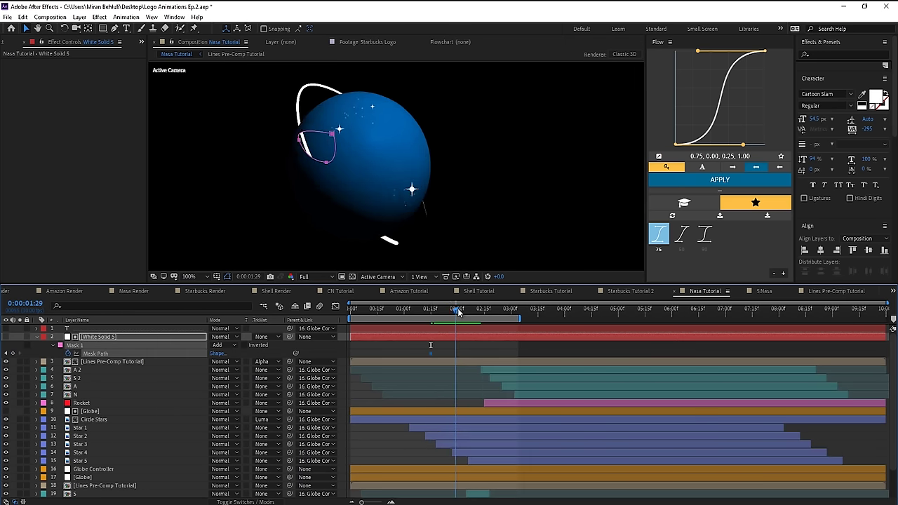
double_click(299, 142)
left_click_drag(293, 124, 271, 109)
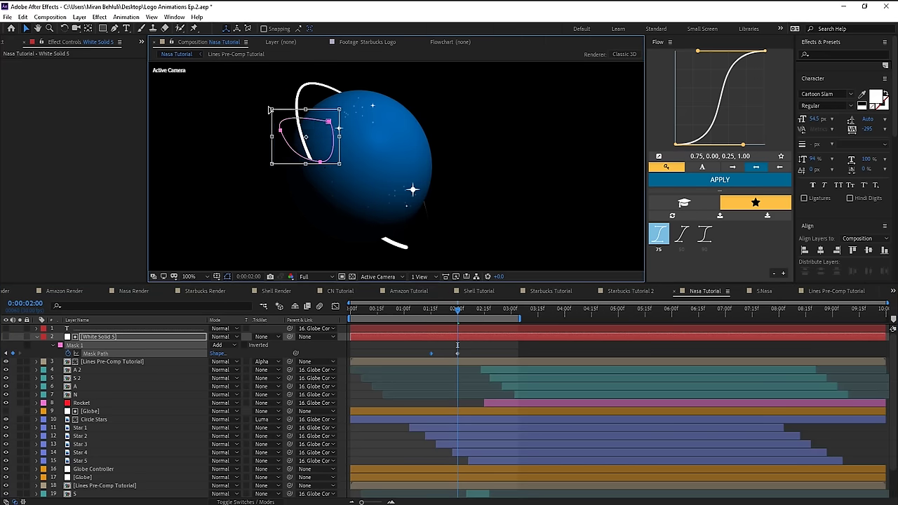
- Stretch the white solid's mask over successive frames from 0:00:02:00 so it keeps enclosing the orbit line in front of the globe
left_click(98, 337)
left_click_drag(326, 162, 421, 248)
left_click_drag(457, 309, 475, 310)
left_click_drag(282, 126, 281, 93)
left_click_drag(475, 309, 573, 318)
- Draw a closed curved Pen mask on the lower Lines Pre-Comp Tutorial layer at 0:00:01:12, enclosing the line at the globe's lower-right side
mouse_move(501, 309)
left_mouse_down()
mouse_move(405, 333)
mouse_move(430, 335)
mouse_move(425, 309)
left_mouse_up()
left_click(441, 349)
scroll(140, 449, "down", 2)
left_click(106, 451)
key("g")
left_click_drag(356, 171, 364, 163)
left_click_drag(432, 147, 451, 184)
left_click_drag(432, 238, 509, 267)
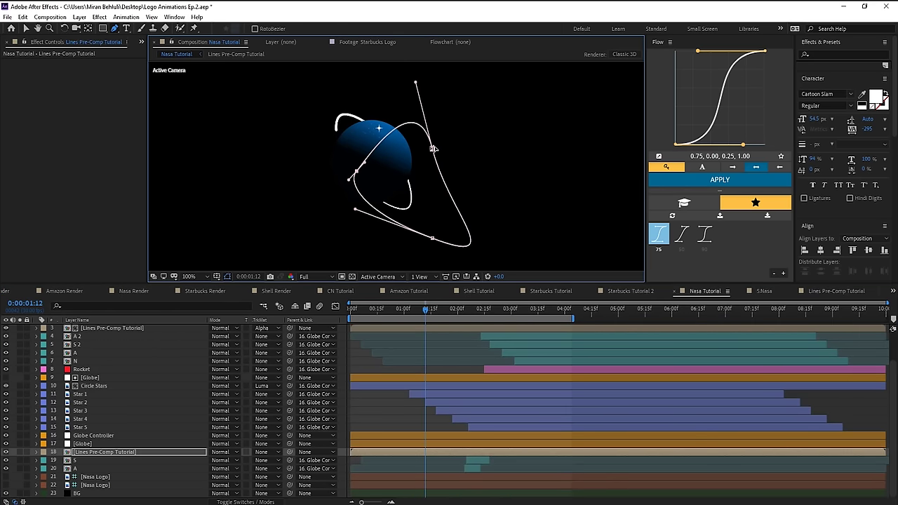
- Set Mask 1 of the lower Lines Pre-Comp Tutorial layer to Subtract
key("v")
key("m")
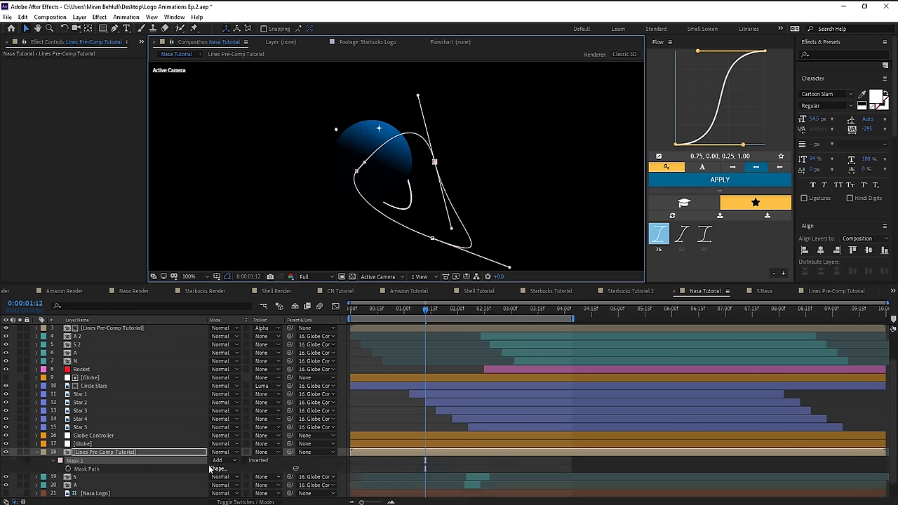
left_click(218, 460)
left_click(235, 408)
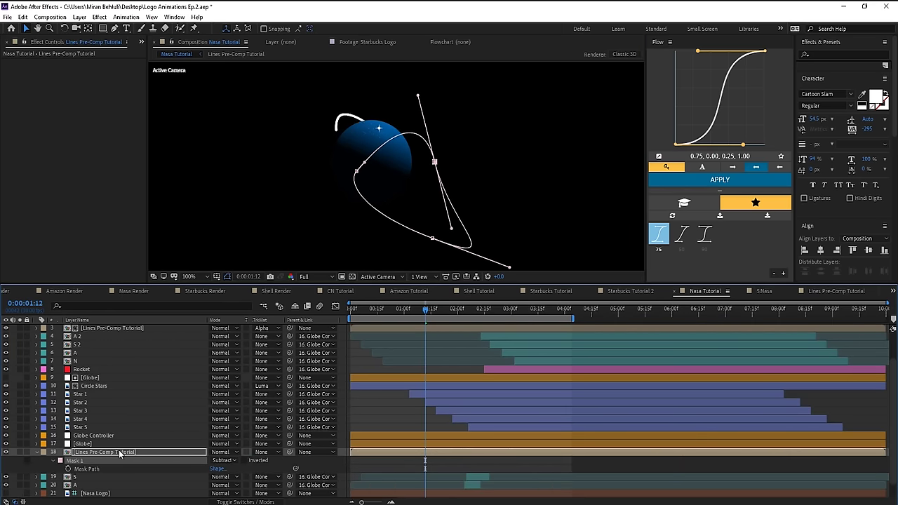
- Add a rectangular mask around the thin stray line left of the globe at 0:00:01:01 and set it to Subtract
left_click_drag(425, 309, 404, 309)
scroll(354, 163, "up", 2)
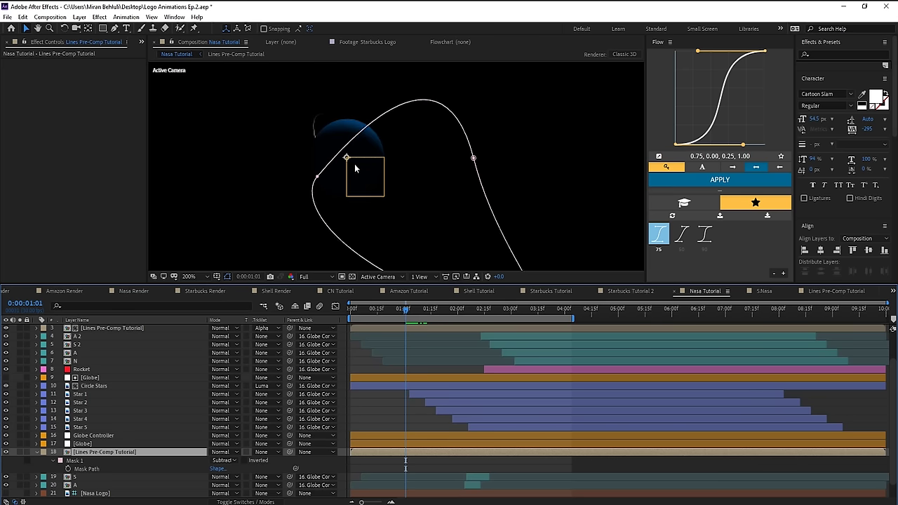
key("q")
left_click_drag(316, 146, 358, 185)
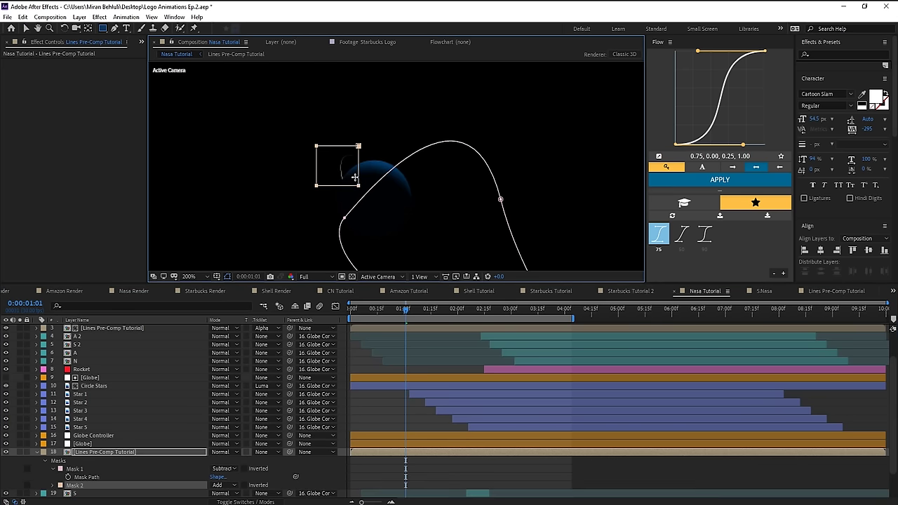
key("v")
scroll(140, 459, "down", 2)
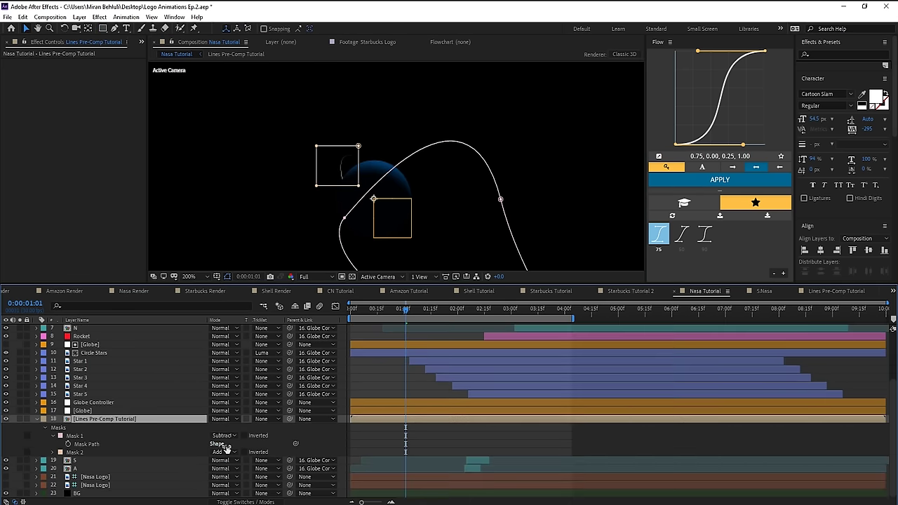
left_click(233, 453)
left_click(237, 398)
- Enable mask path keyframing for both masks of the lower Lines Pre-Comp Tutorial layer at 0:00:01:01
left_click(90, 420)
key("m")
key("m")
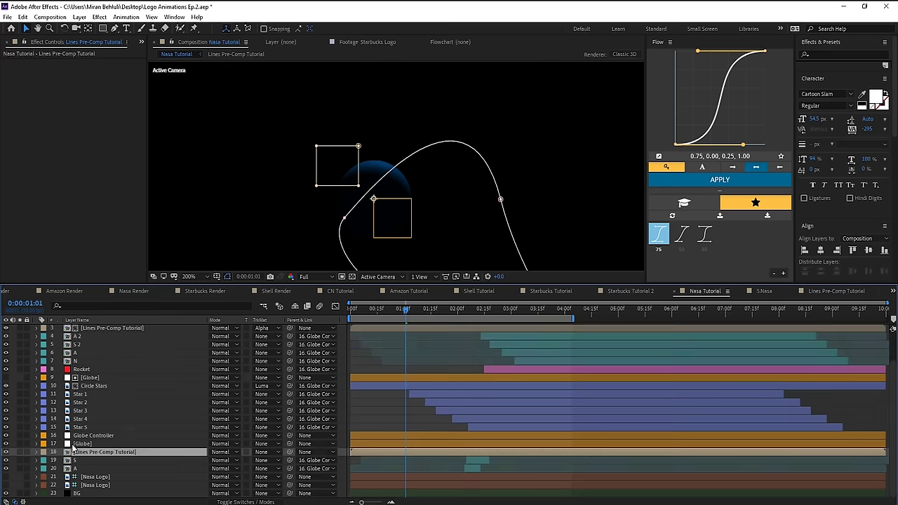
scroll(79, 460, "down", 3)
left_click(68, 394)
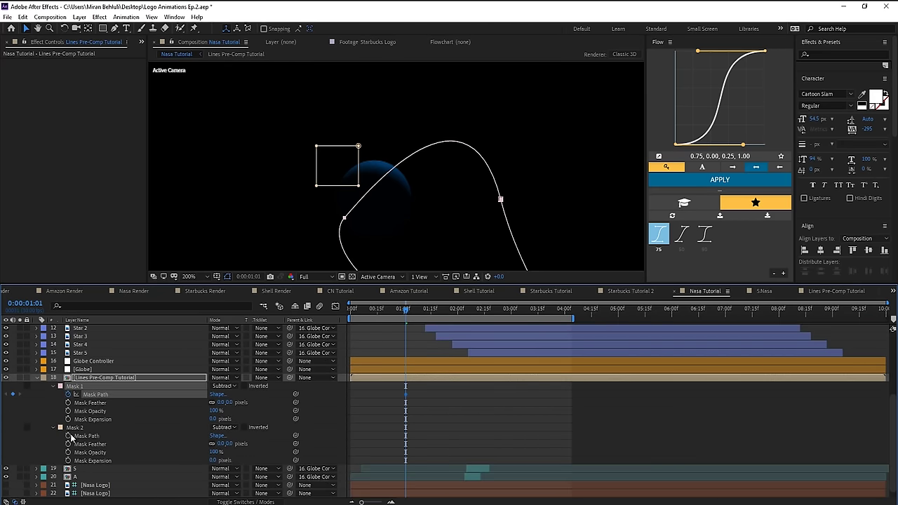
left_click(68, 436)
- Trim the start of both Lines Pre-Comp Tutorial layers to 0:00:01:02
left_click_drag(406, 310, 408, 310)
scroll(415, 364, "up", 5)
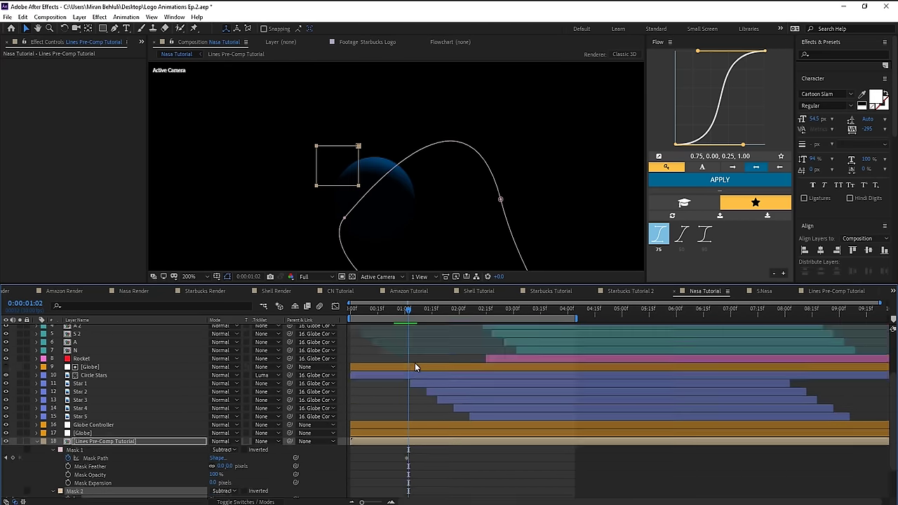
left_click(411, 361)
key("alt+bracketleft")
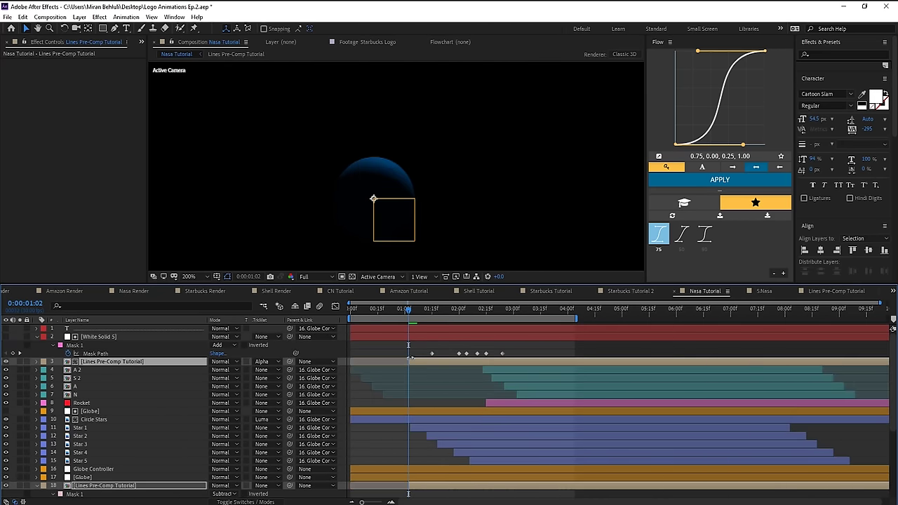
- Examine how the masks on the white solid and the lines layers cut the orbit line between 0:00:01:02 and 0:00:01:09
scroll(403, 410, "down", 2)
scroll(403, 413, "up", 2)
left_click_drag(425, 313, 438, 312)
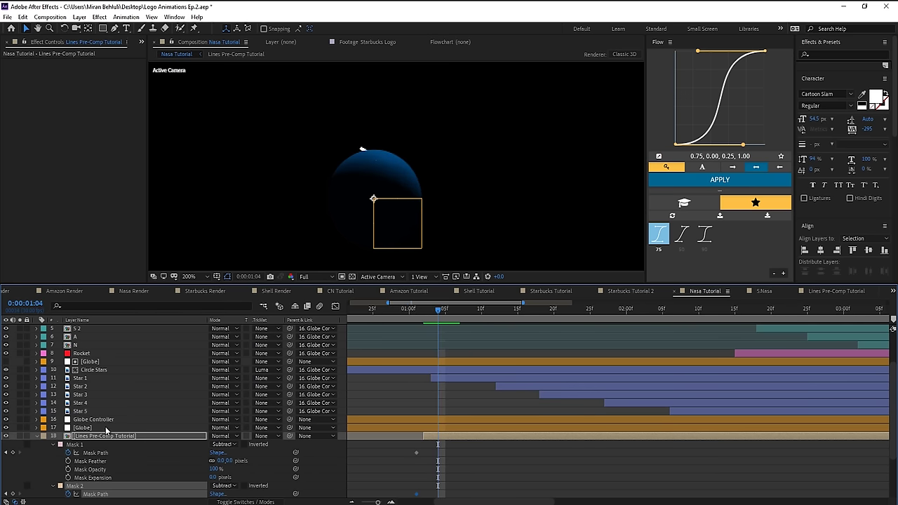
left_click(108, 428)
left_click(143, 436)
left_click_drag(435, 313, 476, 311)
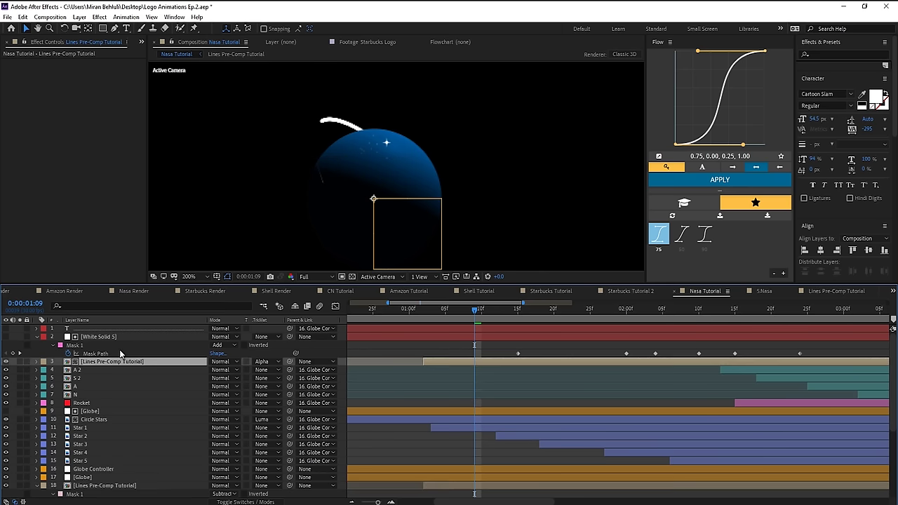
left_click(105, 338)
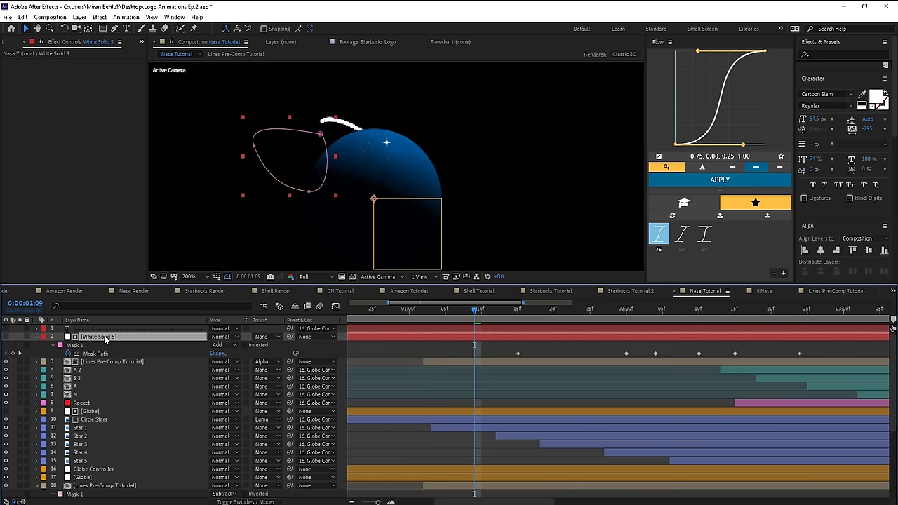
mouse_move(473, 314)
left_mouse_down()
mouse_move(460, 319)
mouse_move(482, 321)
left_mouse_up()
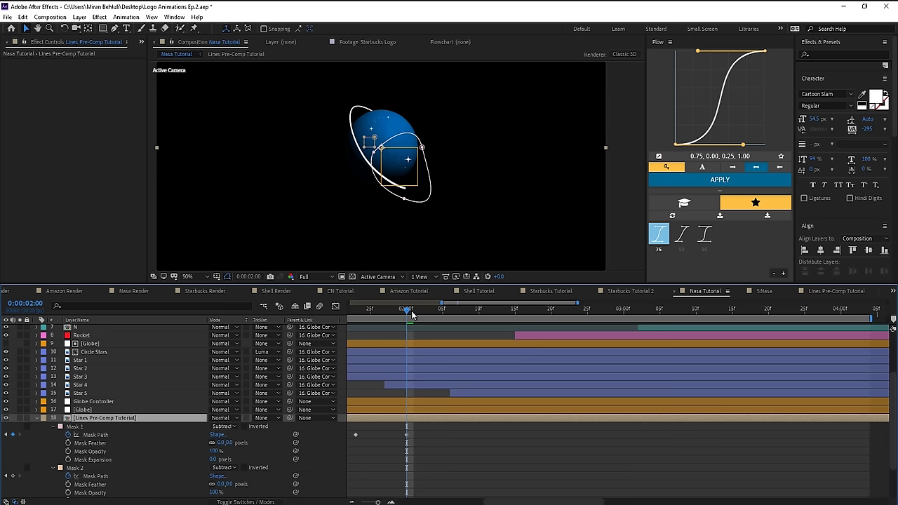
- Trim the end of the lower Lines Pre-Comp Tutorial layer to 0:00:02:29
key("space")
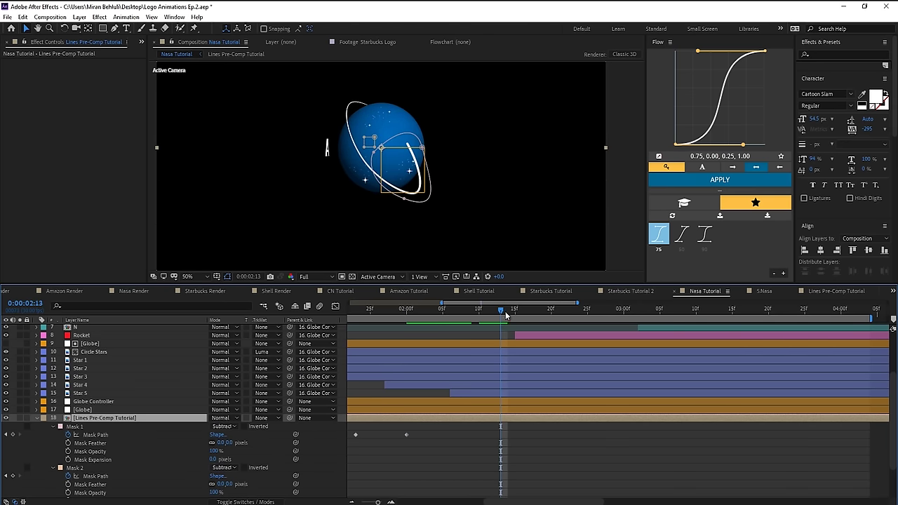
left_click_drag(505, 312, 617, 329)
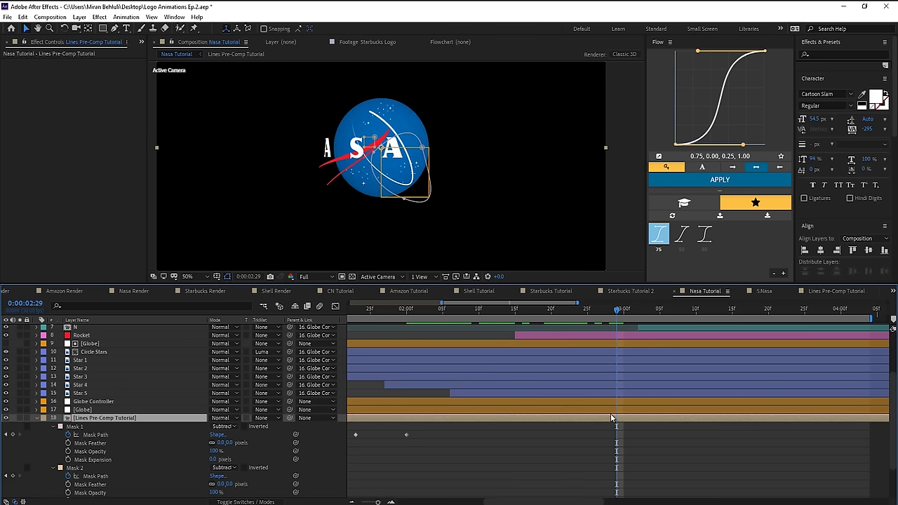
key("alt+bracketright")
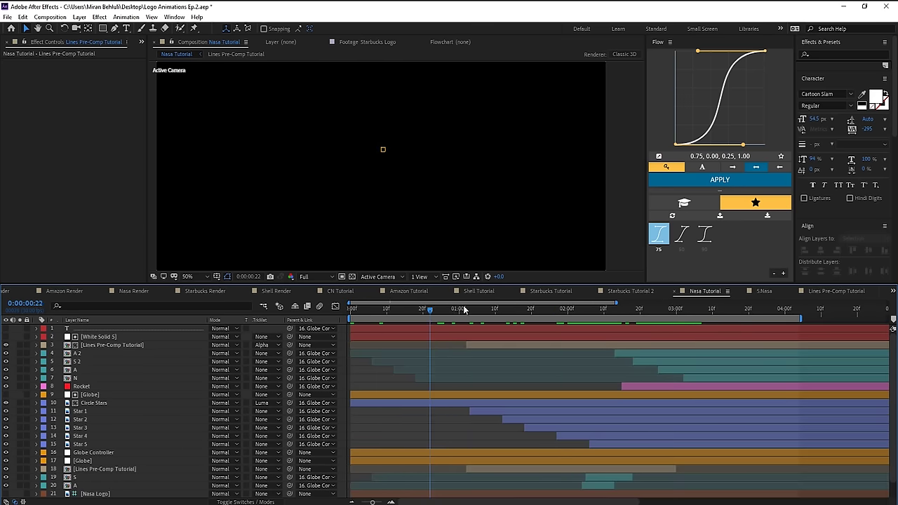
- Preview the logo animation enlarged and inspect the final logo pose around 0:00:03:26
key("grave")
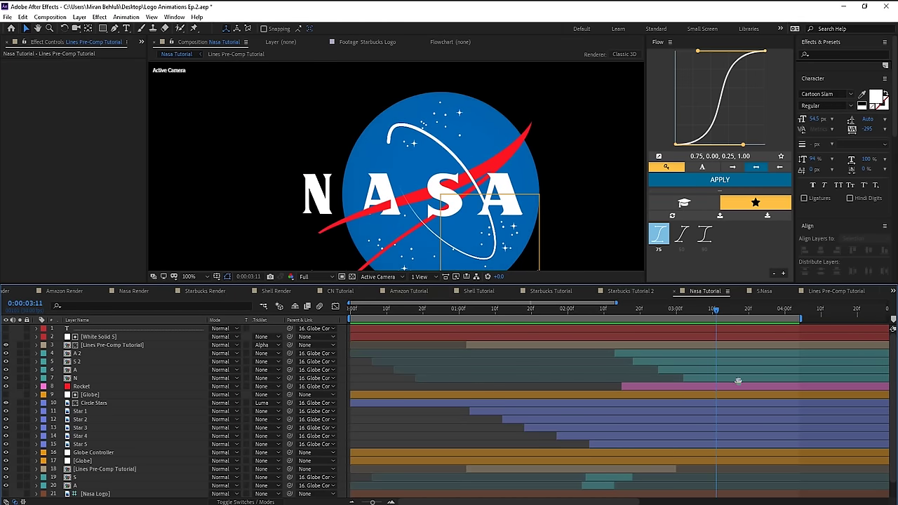
left_click_drag(737, 381, 502, 380)
left_click_drag(478, 310, 511, 320)
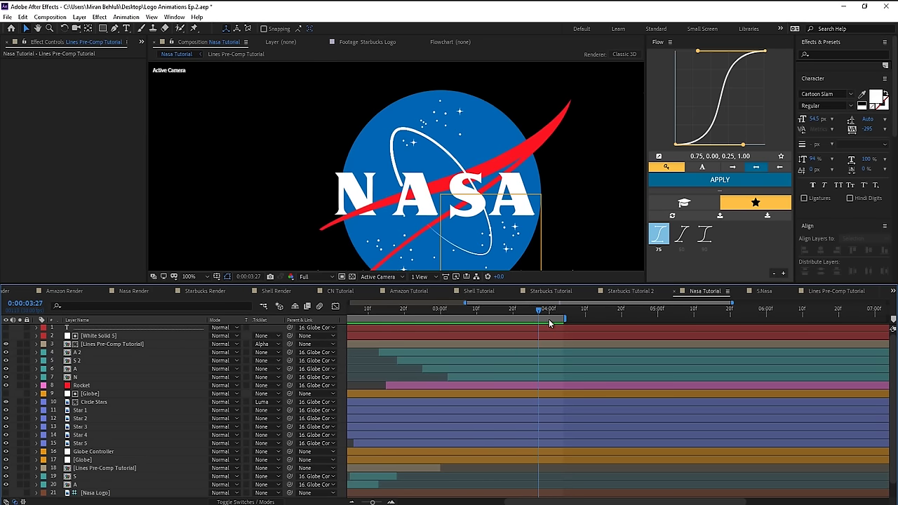
left_click(533, 319)
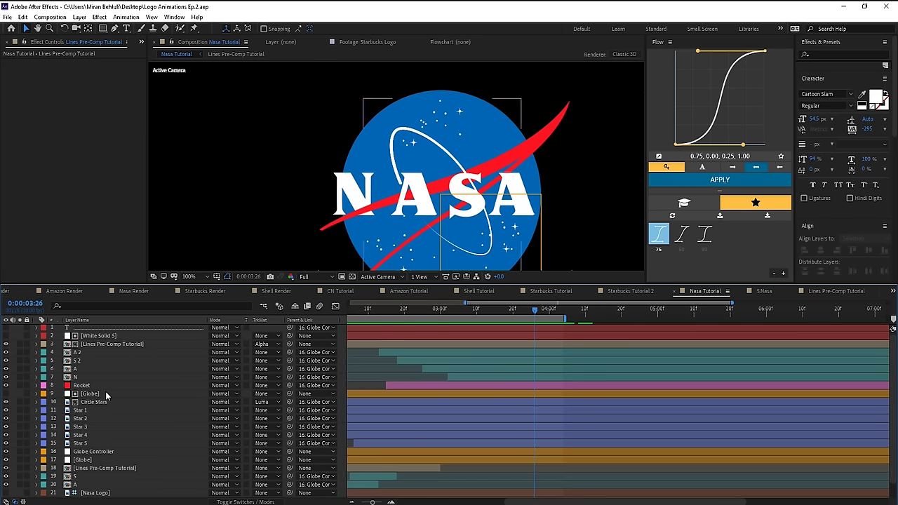
- Duplicate the Rocket and Globe Controller layers and pre-compose the copies as Rocket Pre-Comp Tutorial, moving all attributes
left_click(81, 385)
left_click(104, 453, "ctrl")
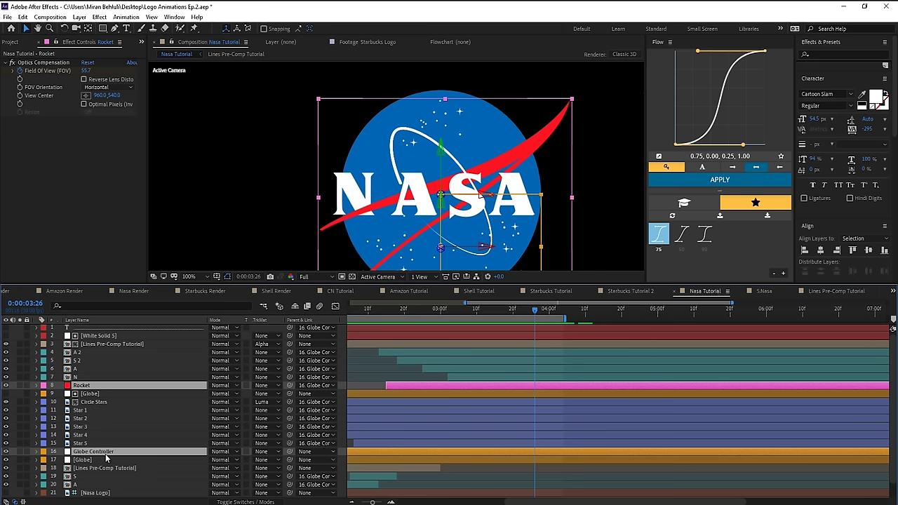
key("ctrl+d")
key("ctrl+shift+c")
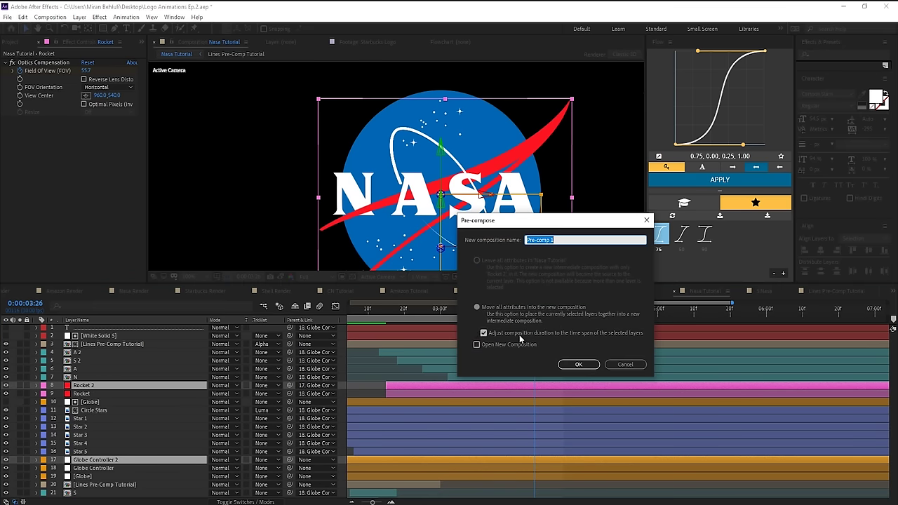
type("Rocket Pre-Comp Tutorial")
key("Return")
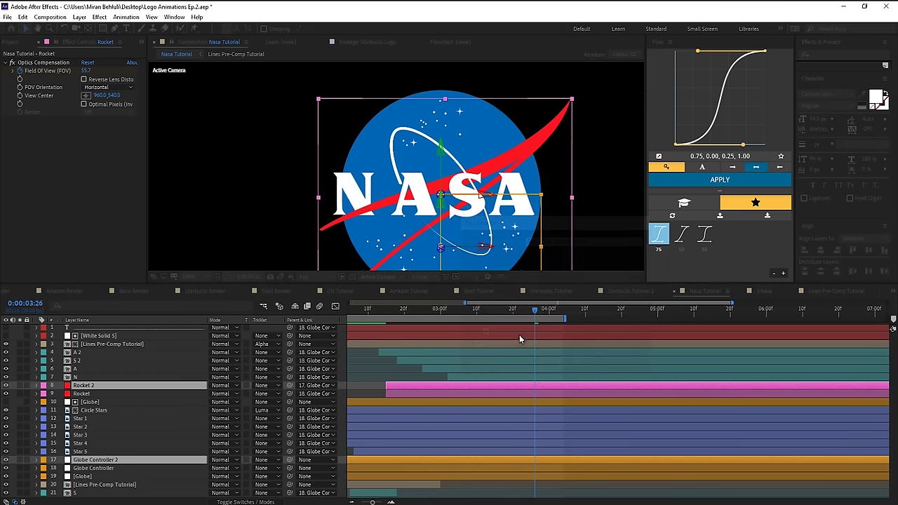
- Hide the original Rocket layer and check the Rocket Pre-Comp Tutorial layer around 0:00:03:25
left_click(88, 393)
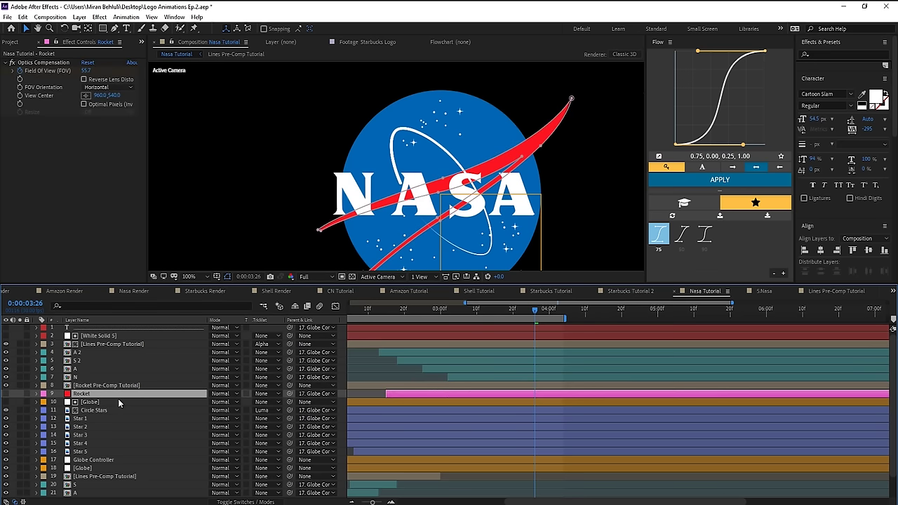
left_click(108, 386)
scroll(105, 390, "left", 3)
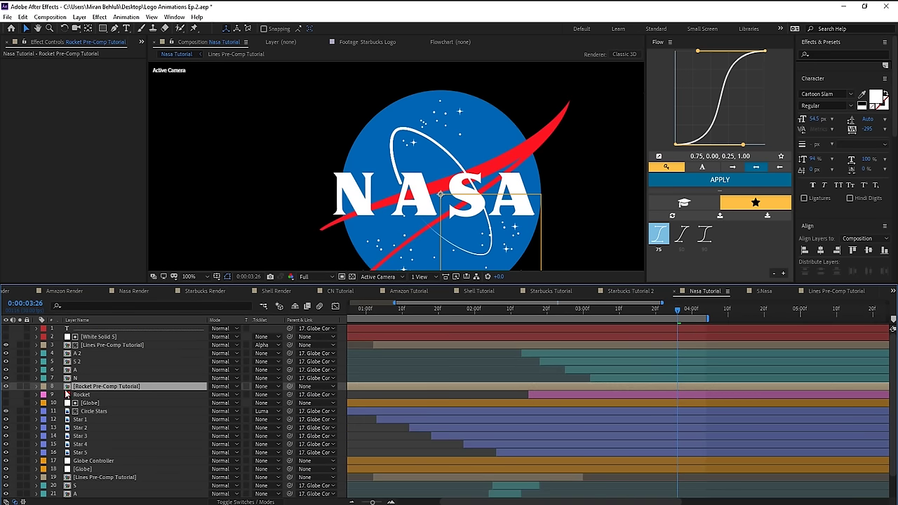
mouse_move(680, 313)
left_mouse_down()
mouse_move(533, 324)
mouse_move(574, 336)
mouse_move(674, 325)
left_mouse_up()
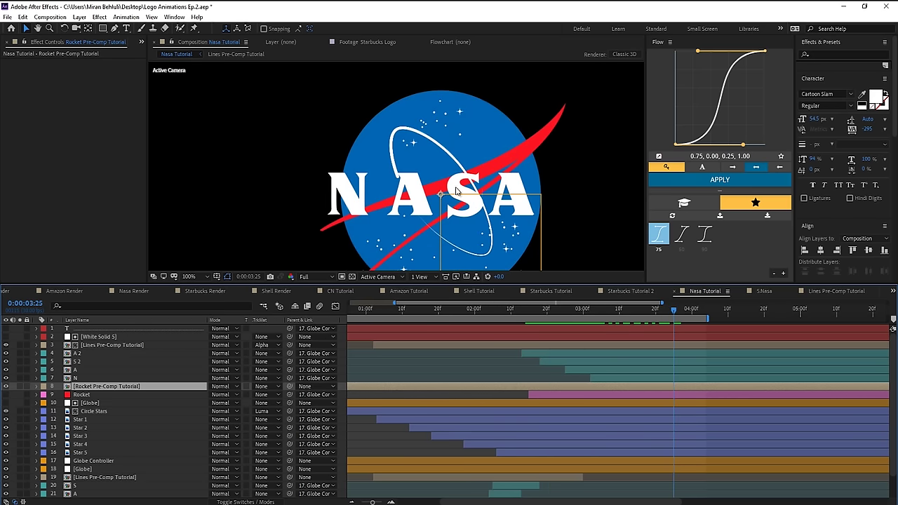
- Show the upper Nasa Logo reference layer beside the animated logo to compare how the rocket overlaps the letters
key("space")
left_click_drag(550, 211, 406, 212)
key("v")
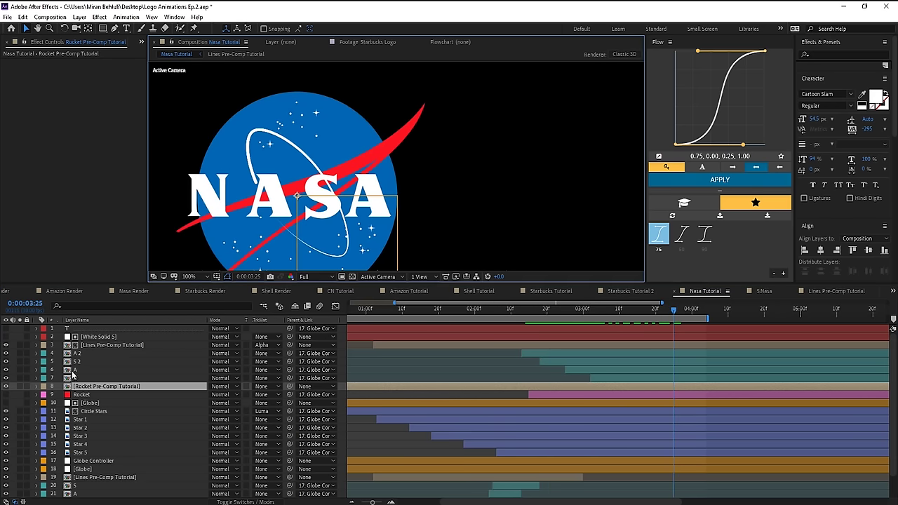
scroll(7, 482, "down", 2)
left_click(90, 476)
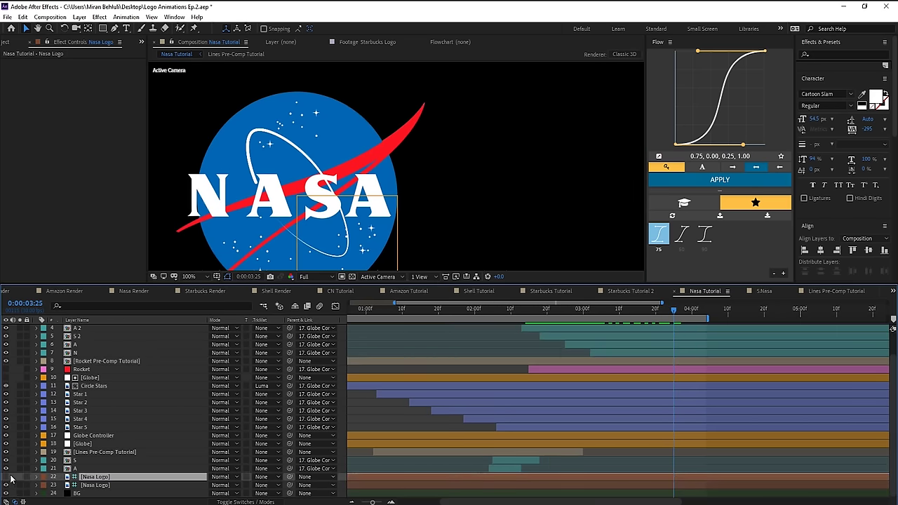
left_click(6, 476)
key("space")
left_click_drag(520, 212, 517, 208)
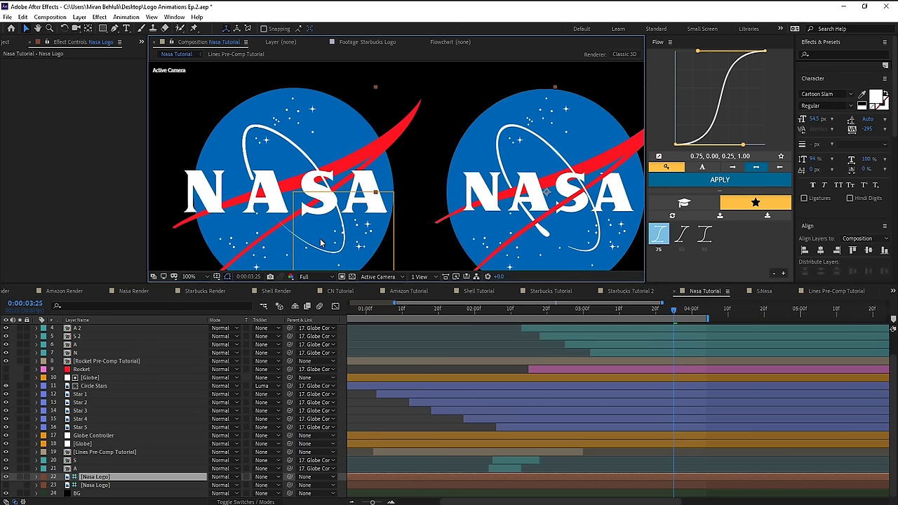
key("space")
left_click_drag(571, 208, 534, 207)
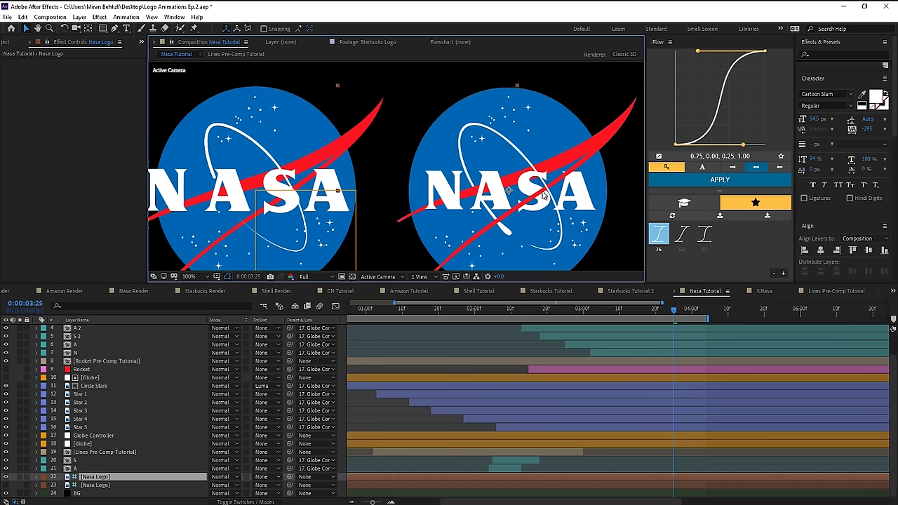
- Duplicate the Rocket Pre-Comp Tutorial layer
left_click(101, 361)
key("ctrl+d")
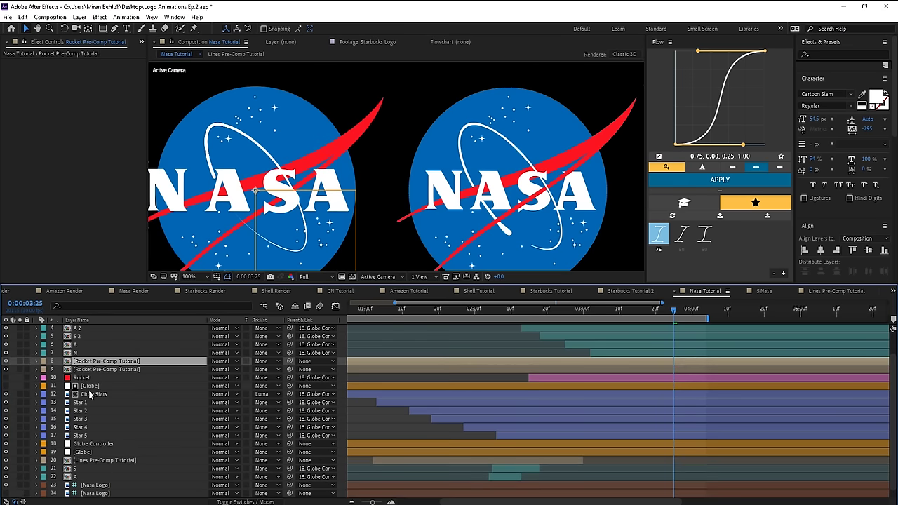
- Move the duplicated Rocket Pre-Comp Tutorial layer directly above S 2 and set S 2's track matte to Alpha Inverted
scroll(89, 394, "up", 2)
left_click_drag(88, 385, 91, 357)
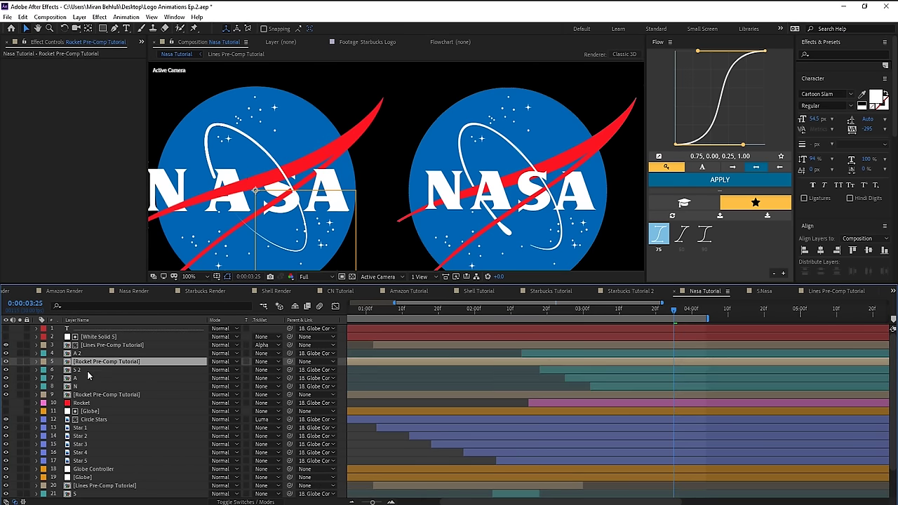
left_click(84, 370)
left_click(277, 371)
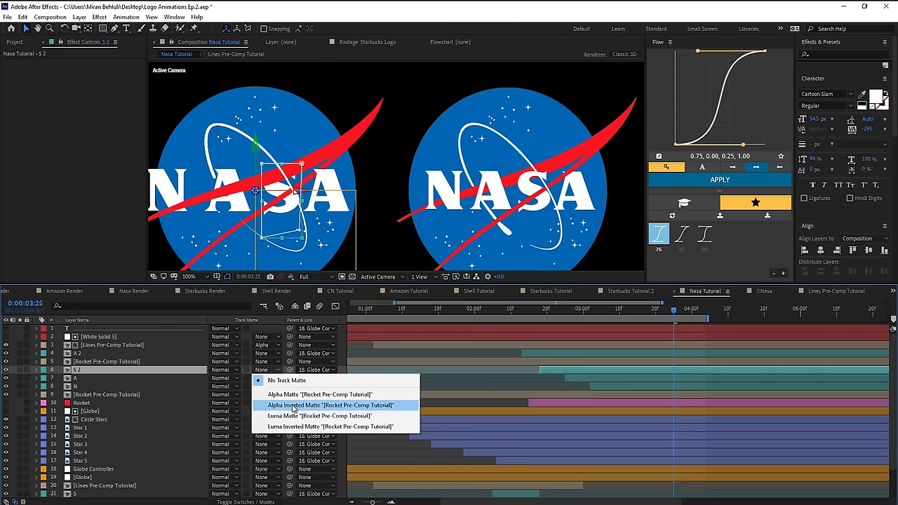
left_click(293, 405)
- Draw a closed mask on the upper Rocket Pre-Comp Tutorial layer around the thin swoosh where it crosses the lower part of the S
left_click(96, 362)
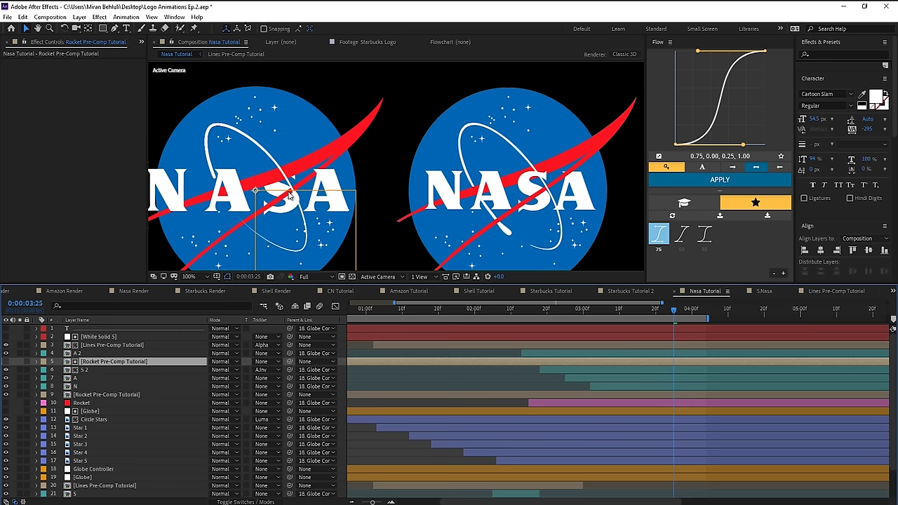
key("g")
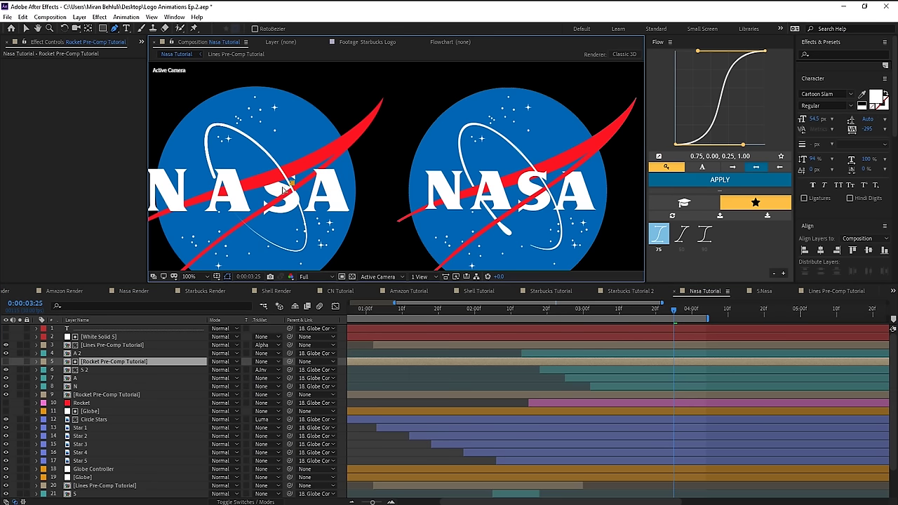
left_click(289, 184)
left_click(246, 211)
left_click_drag(263, 231, 305, 214)
left_click(319, 198)
left_click(292, 183)
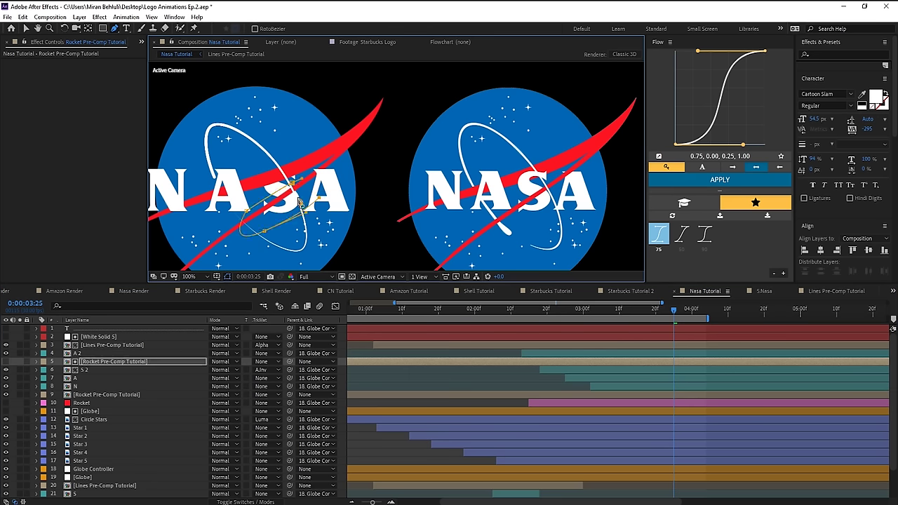
key("v")
left_click(287, 184)
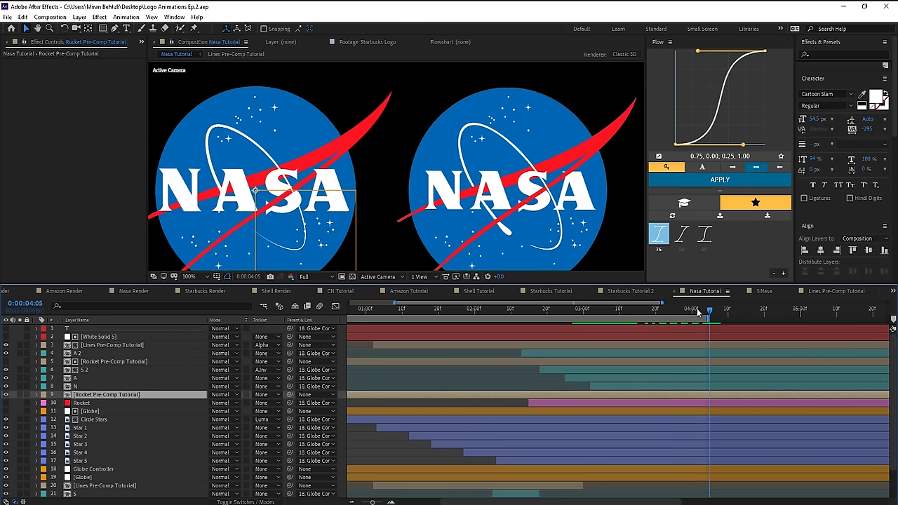
- Check the S overlap earlier in the animation and start keyframing the matte rocket layer's Mask Path
left_click_drag(699, 312, 567, 309)
scroll(202, 184, "up", 1)
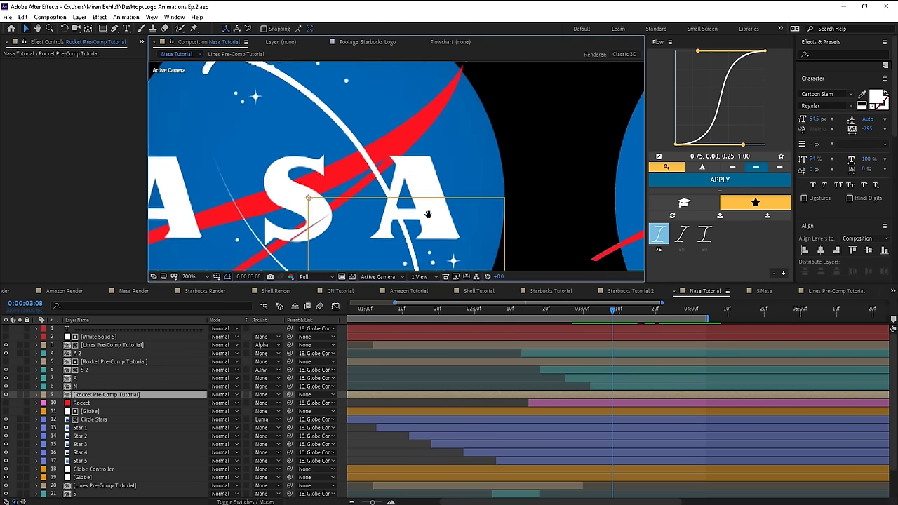
mouse_move(611, 309)
left_mouse_down()
mouse_move(554, 320)
mouse_move(608, 316)
left_mouse_up()
left_click(95, 363)
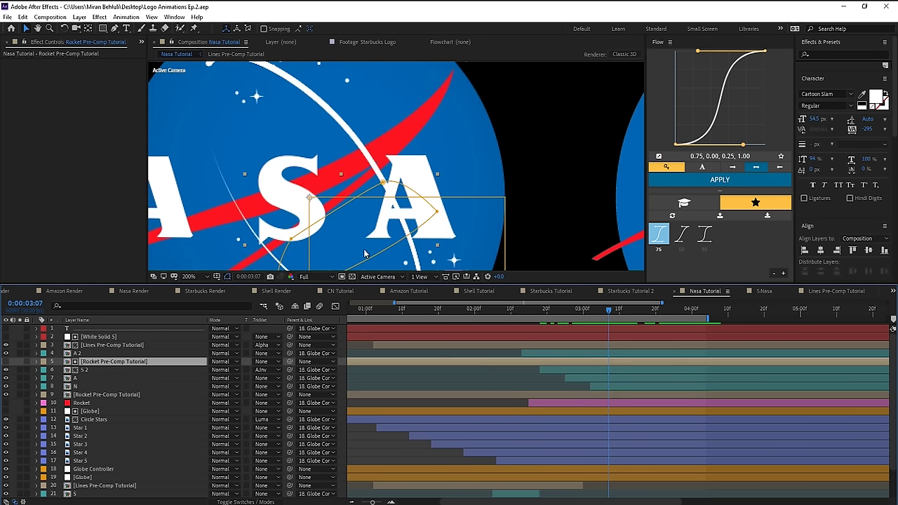
key("m")
left_click(68, 378)
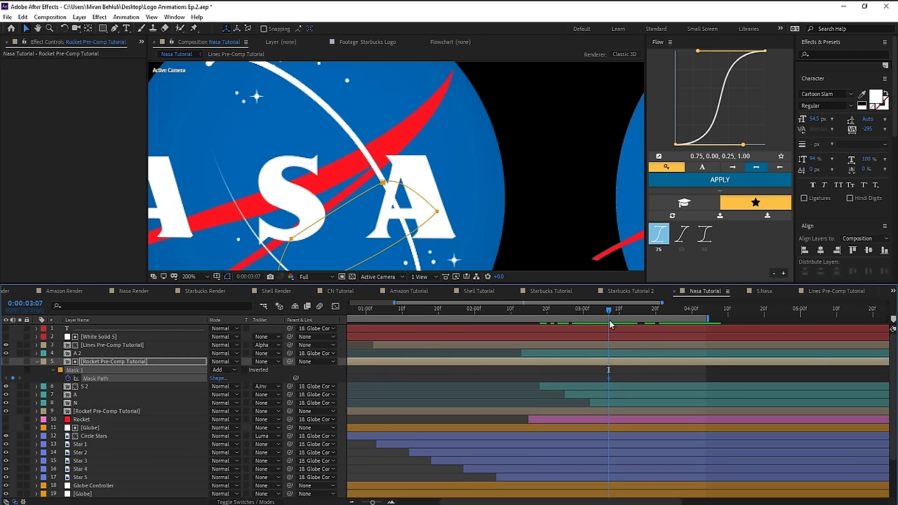
- Shift Mask 1 toward the S at 0:00:03:07 so that it covers only the thin swoosh's overlap with that letter
mouse_move(609, 317)
left_mouse_down()
mouse_move(659, 317)
mouse_move(611, 317)
left_mouse_up()
left_click_drag(382, 183, 339, 190)
double_click(339, 190)
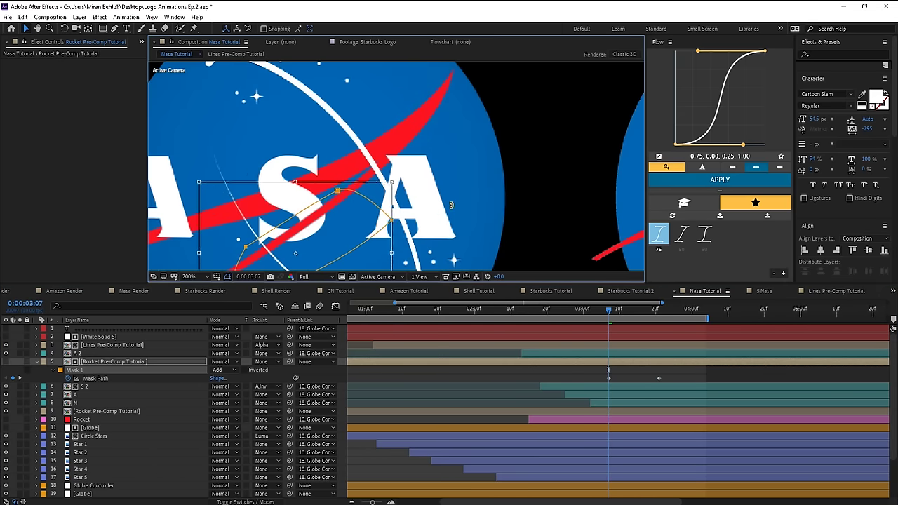
left_click_drag(451, 217, 450, 227)
left_click_drag(617, 309, 588, 314)
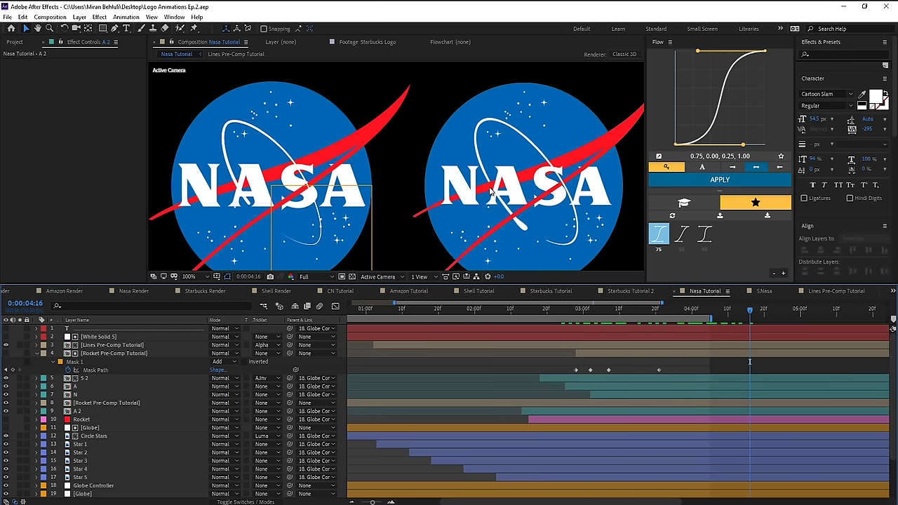
- Duplicate the unmasked Rocket Pre-Comp Tutorial layer and place the copy above White Solid 5
left_click(98, 405)
key("ctrl+d")
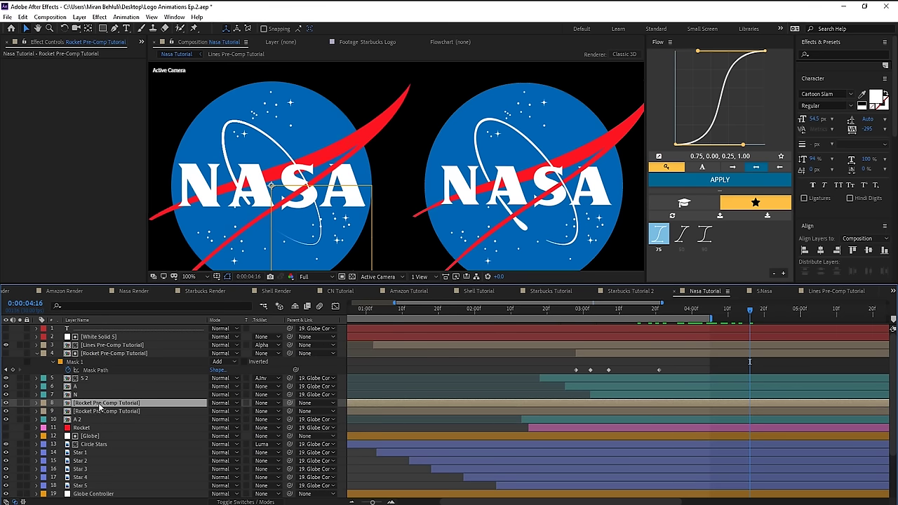
left_click_drag(98, 412, 105, 333)
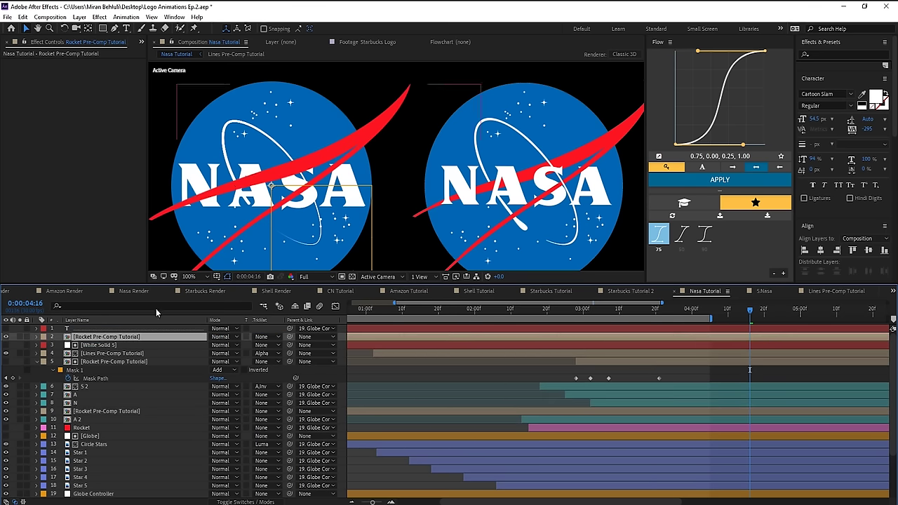
- Draw a closed mask on the new rocket copy around the swoosh where it crosses the first A
key("g")
left_click(216, 214)
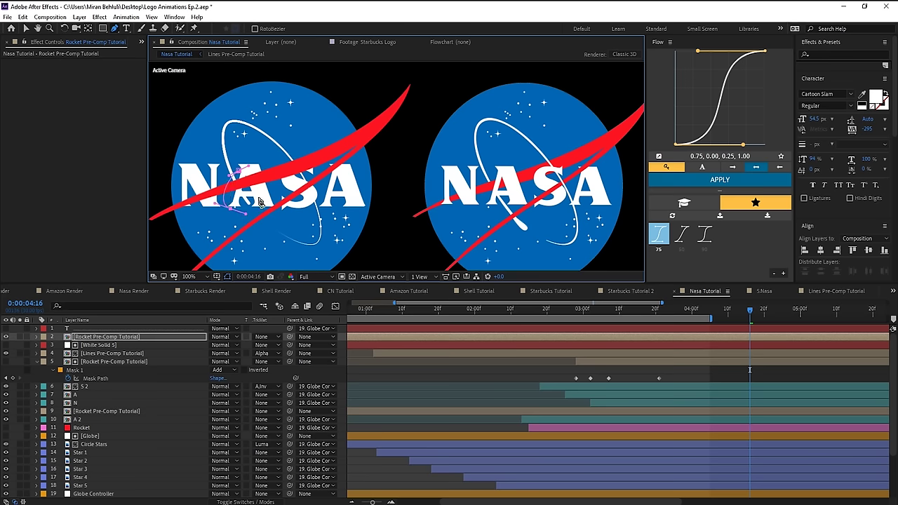
left_click(259, 199)
left_click(240, 169)
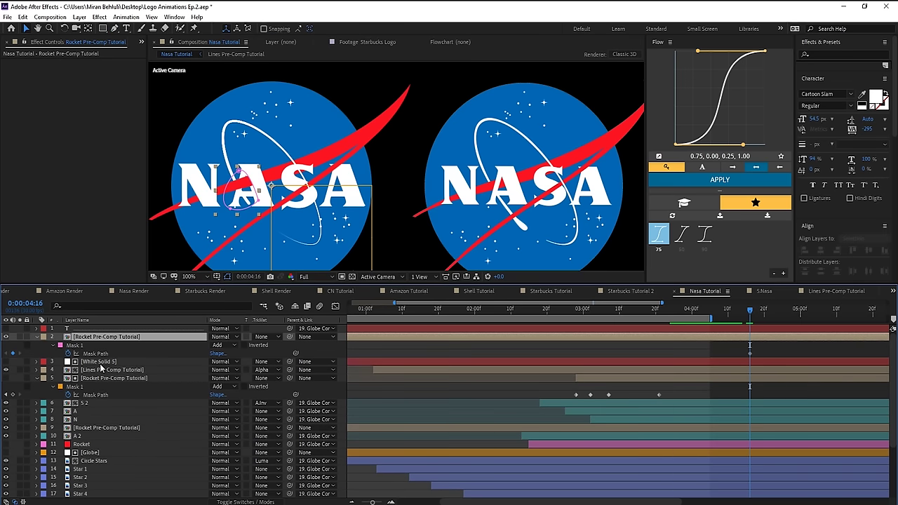
- Reorder the layers so that S 2 and A sit above the masked rocket copy, White Solid 5 and Lines Pre-Comp Tutorial
left_click(102, 363, "ctrl")
left_click(106, 371, "shift")
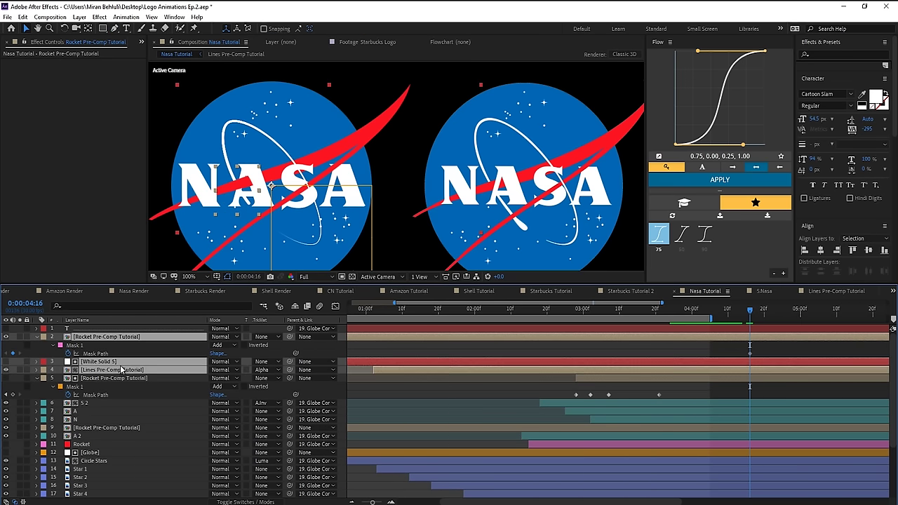
left_click_drag(86, 415, 87, 374)
left_click(715, 362)
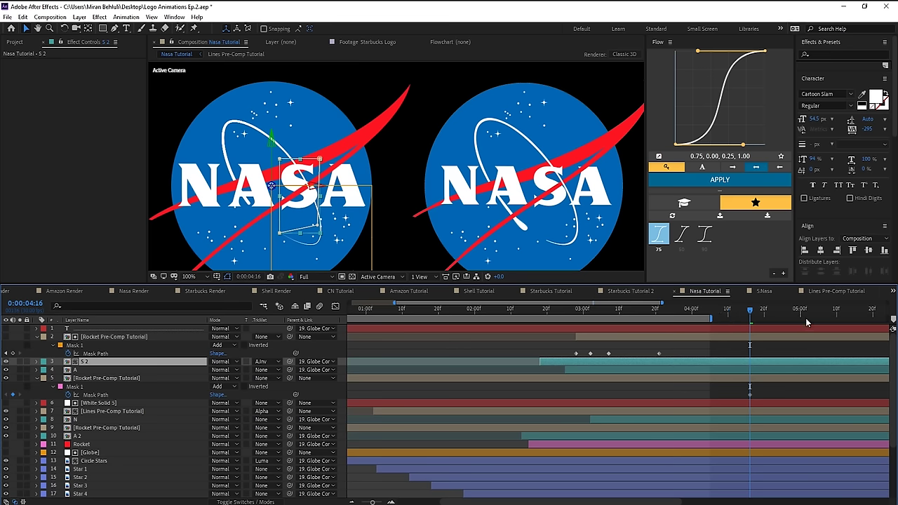
- Review the logo animation and inspect the rocket and orbit line overlaps around 0:00:05:22
left_click_drag(806, 317, 481, 314)
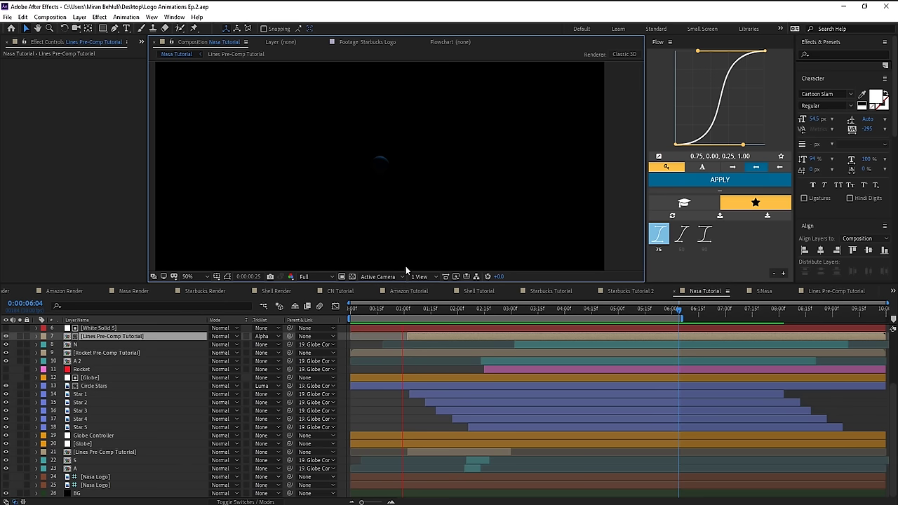
left_click_drag(561, 311, 657, 313)
scroll(350, 201, "up", 1)
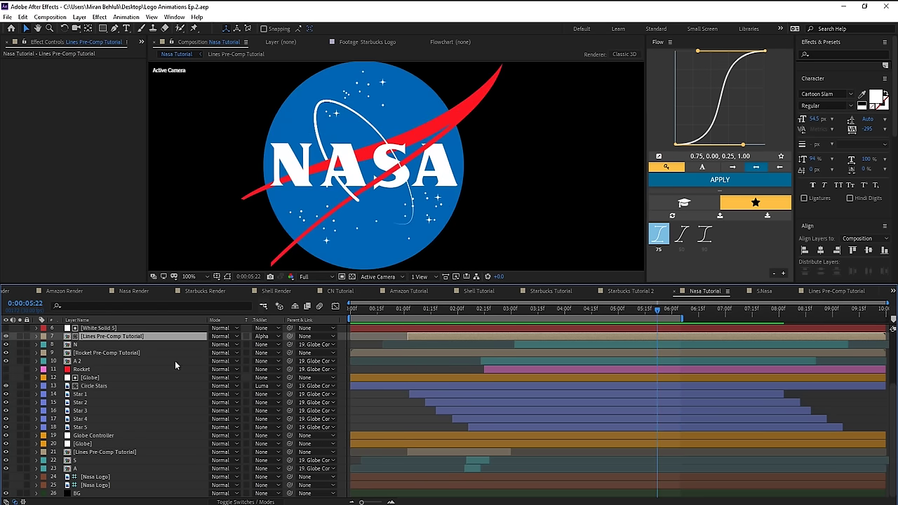
left_click(94, 353)
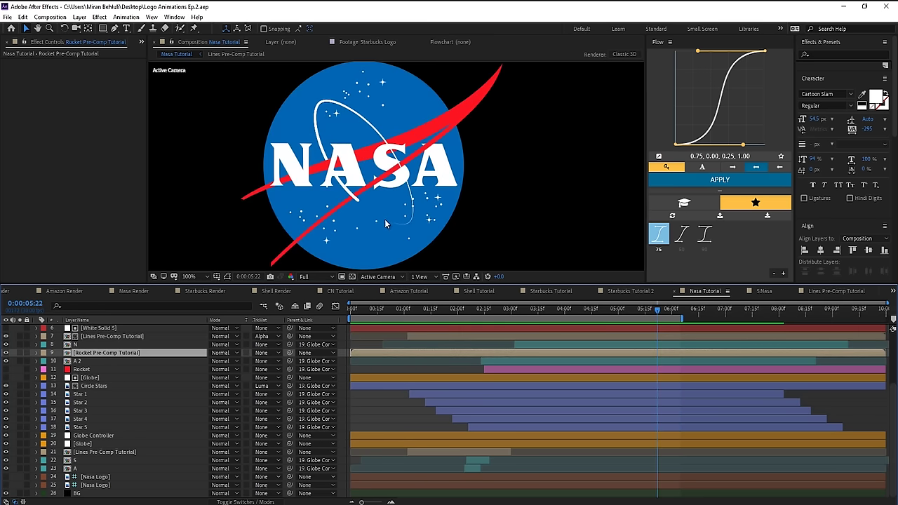
left_click(93, 337)
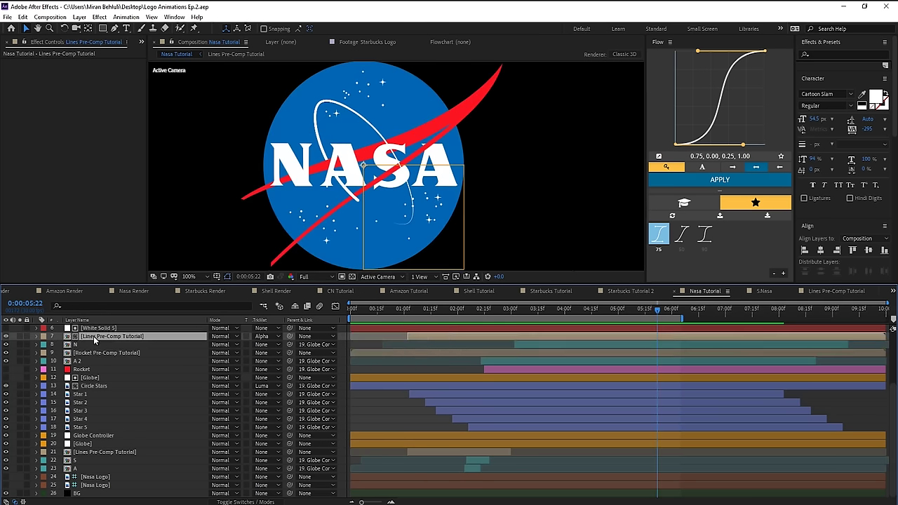
left_click(349, 168)
left_click_drag(357, 189, 323, 201)
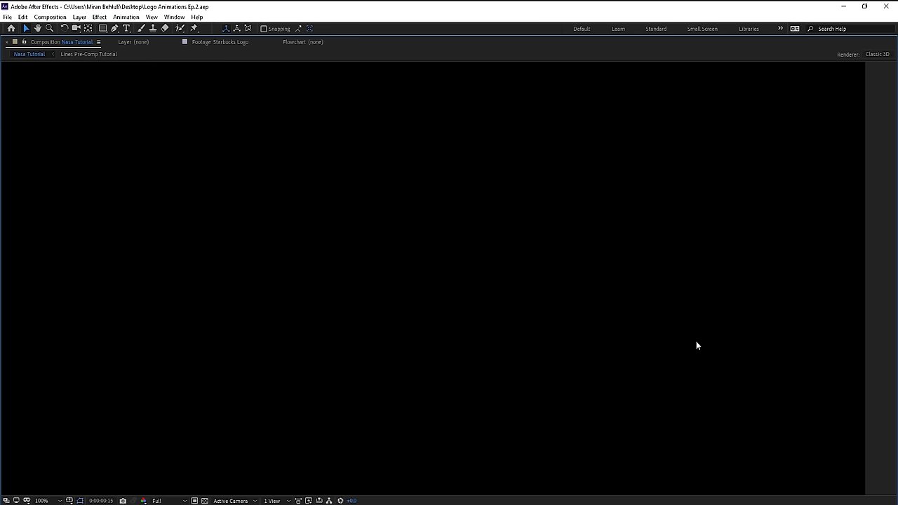